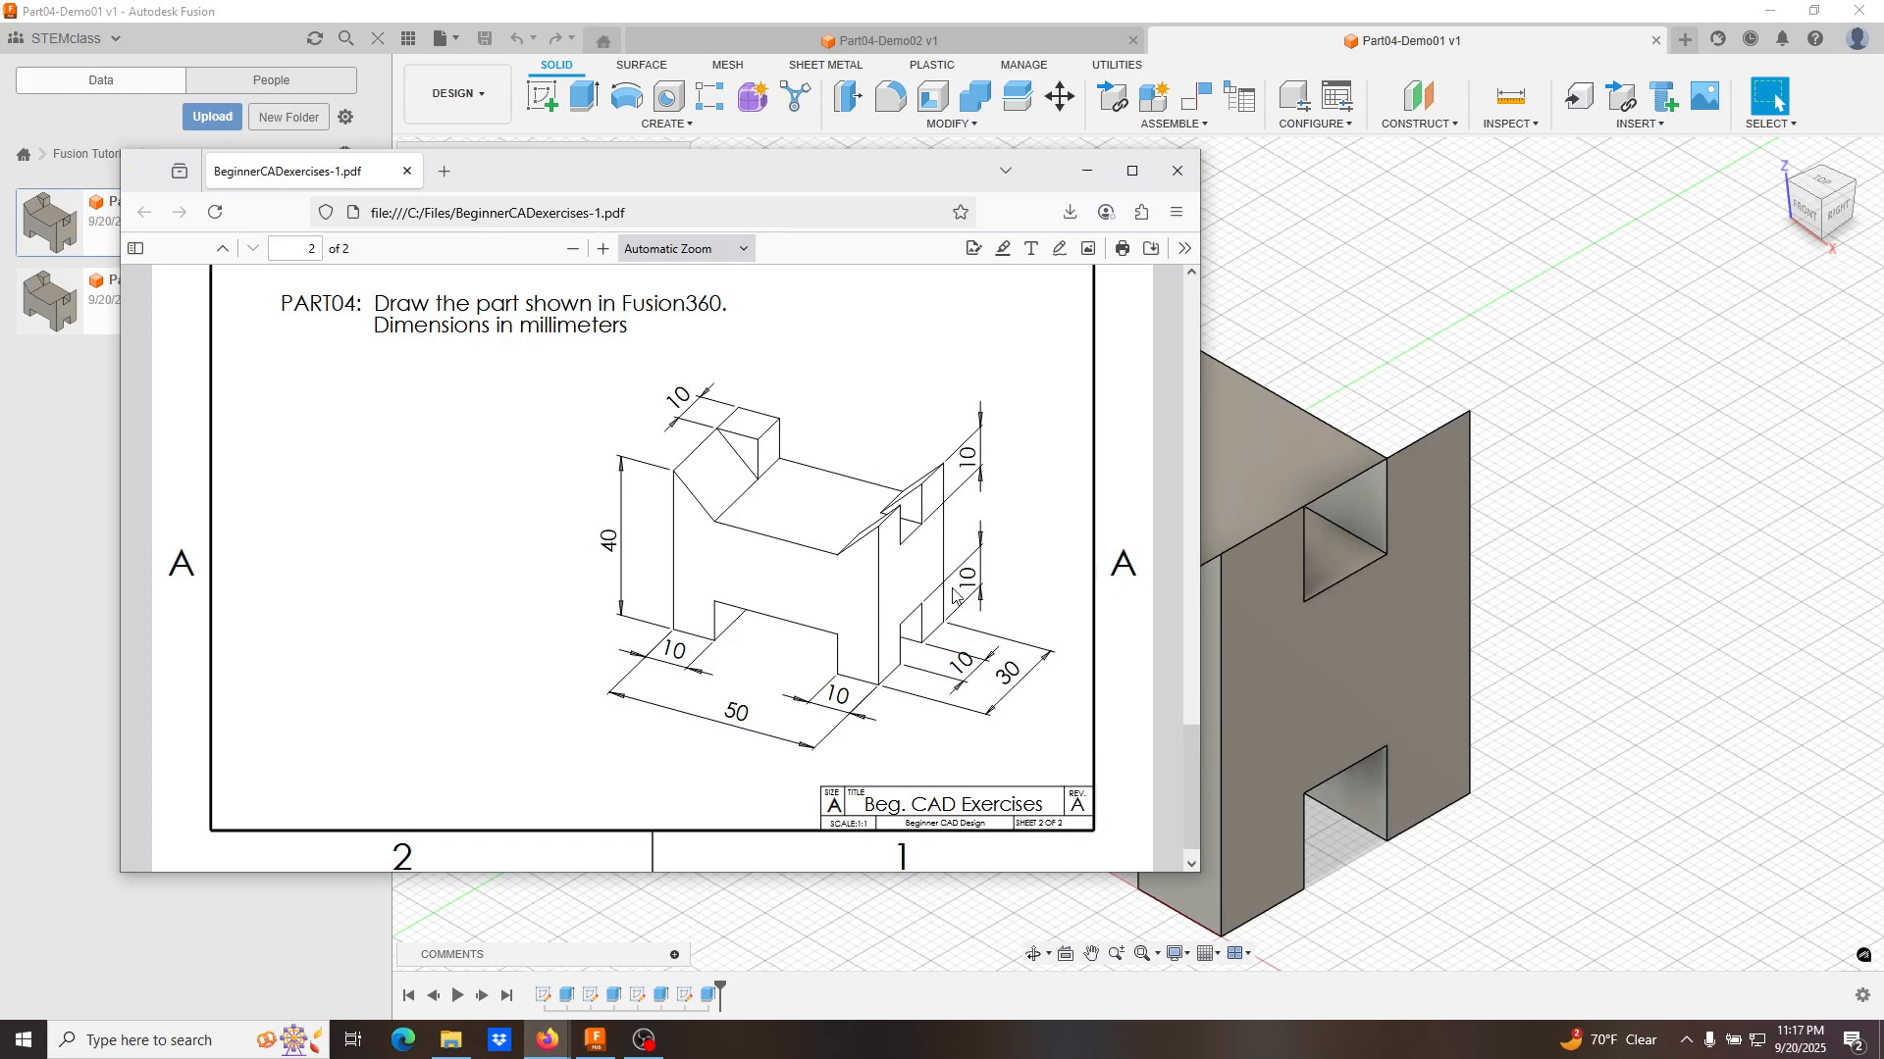
Put away the exercise drawing and inspect the Part04-Demo01 model's legs and underside in the Wireframe visual style.
click(1083, 178)
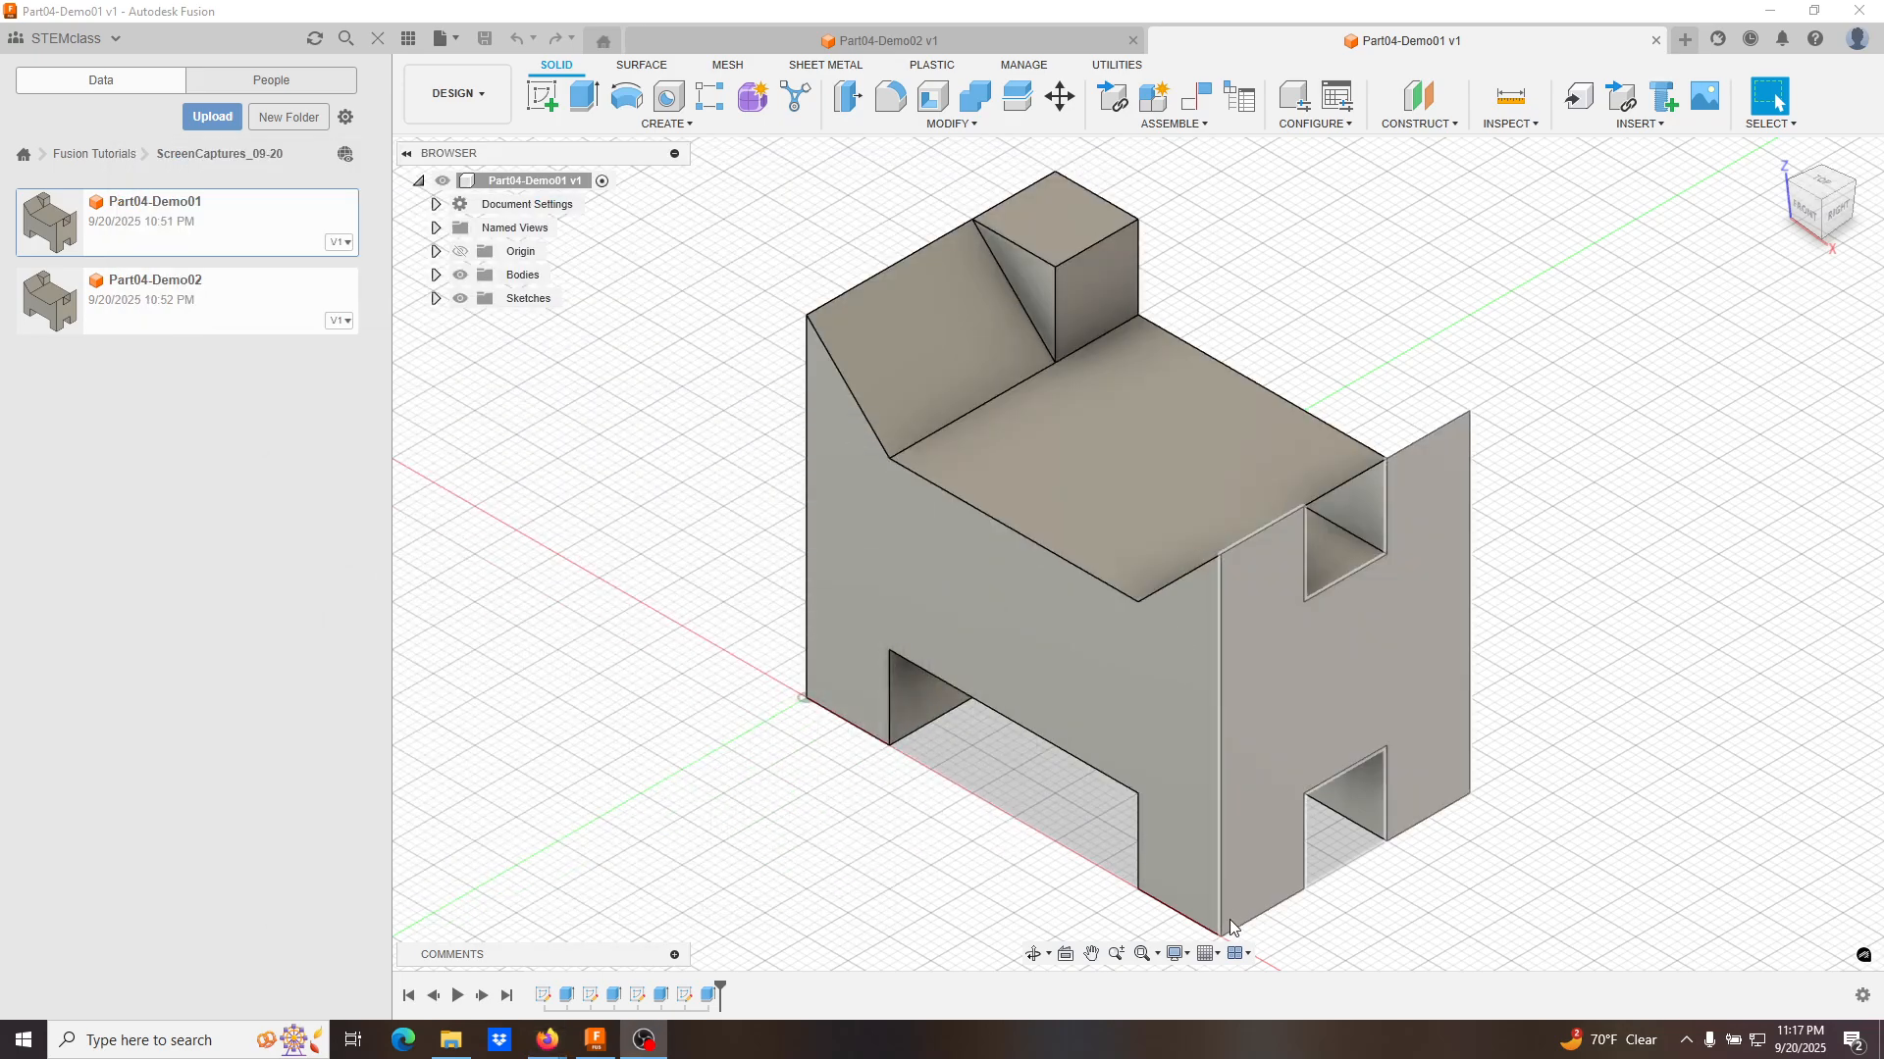
click(1188, 957)
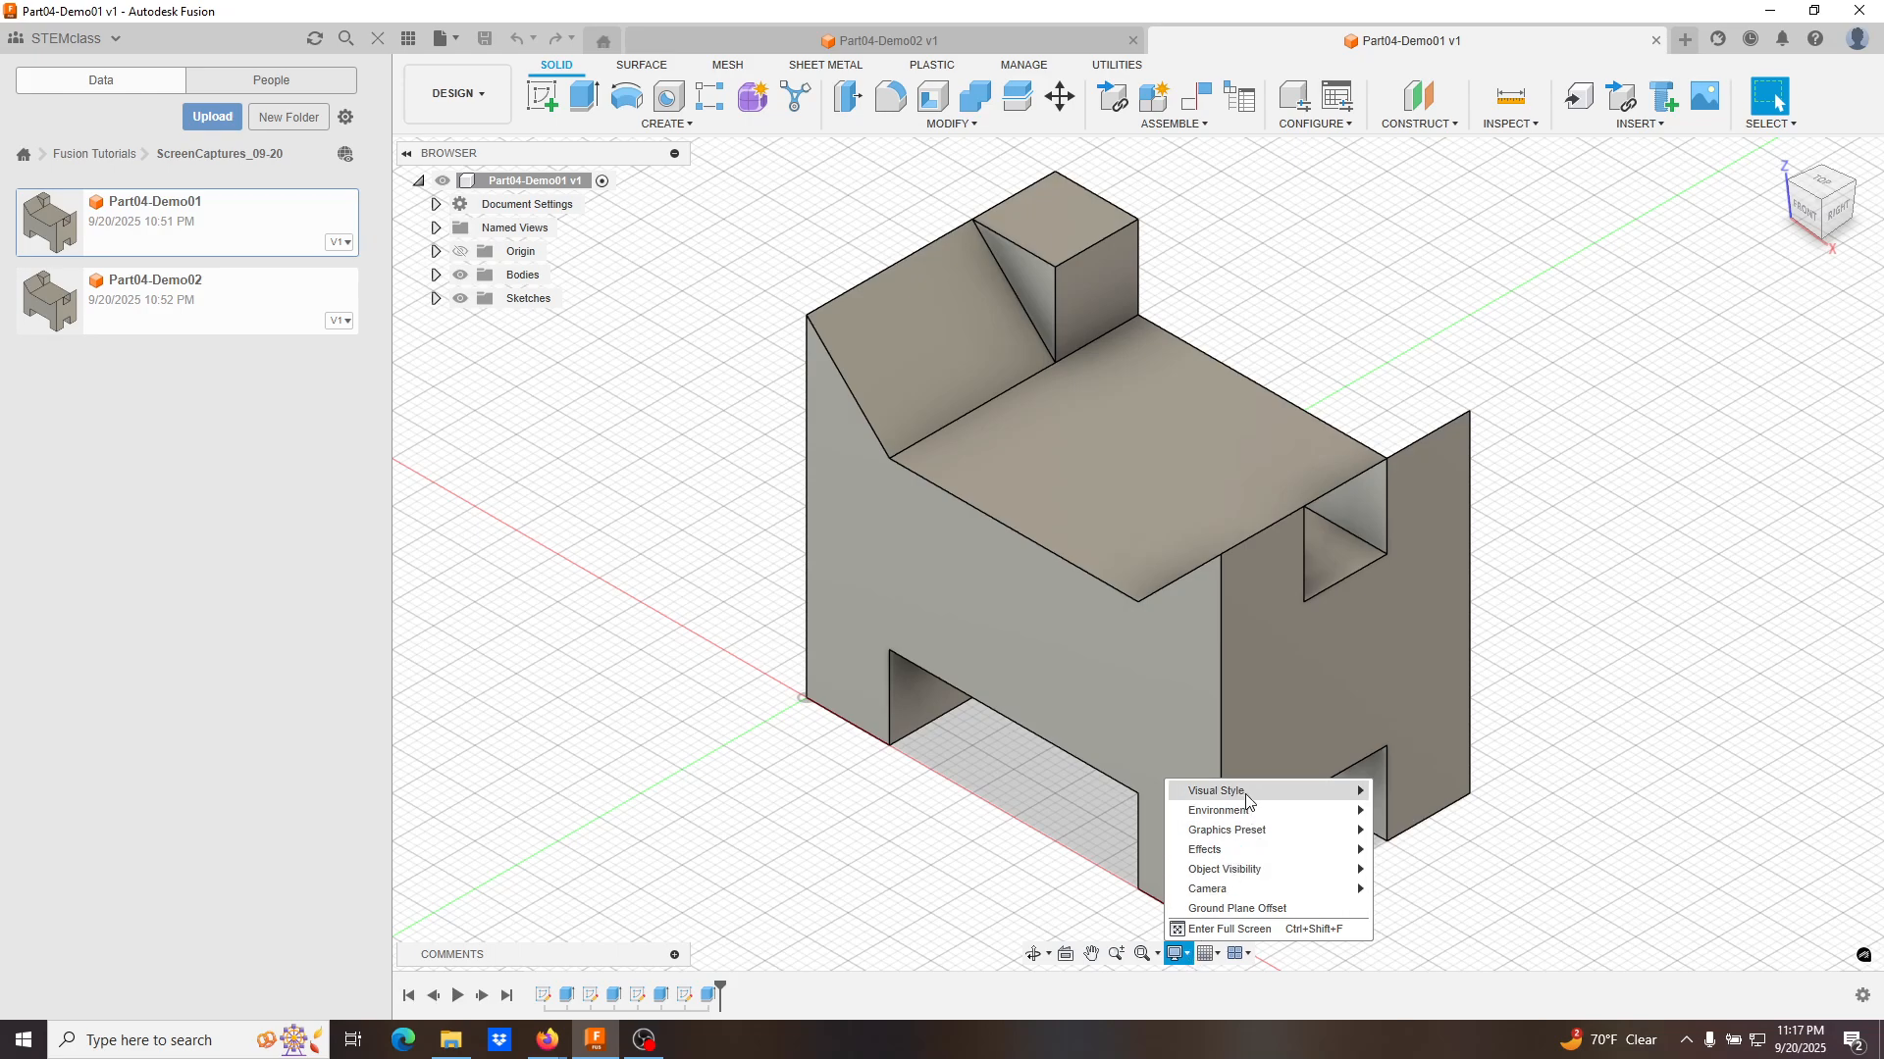
mouse_move(1248, 793)
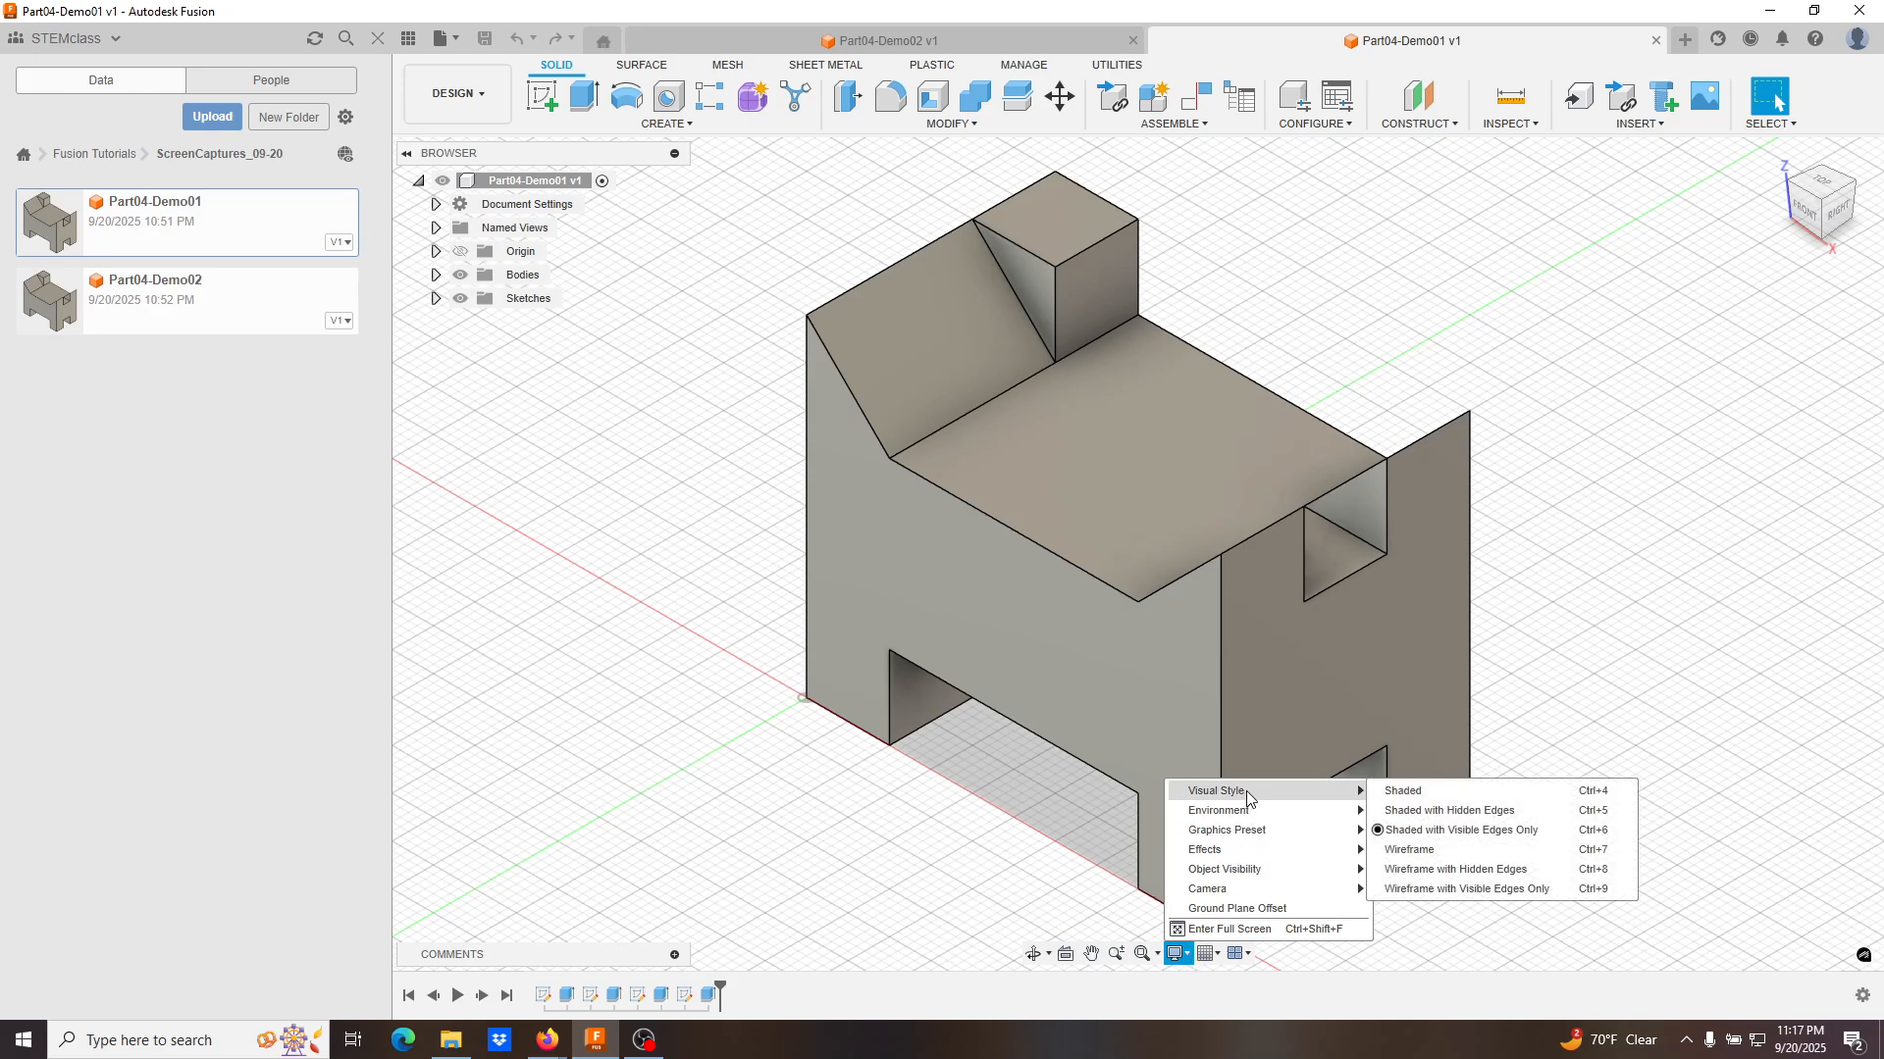
click(1413, 853)
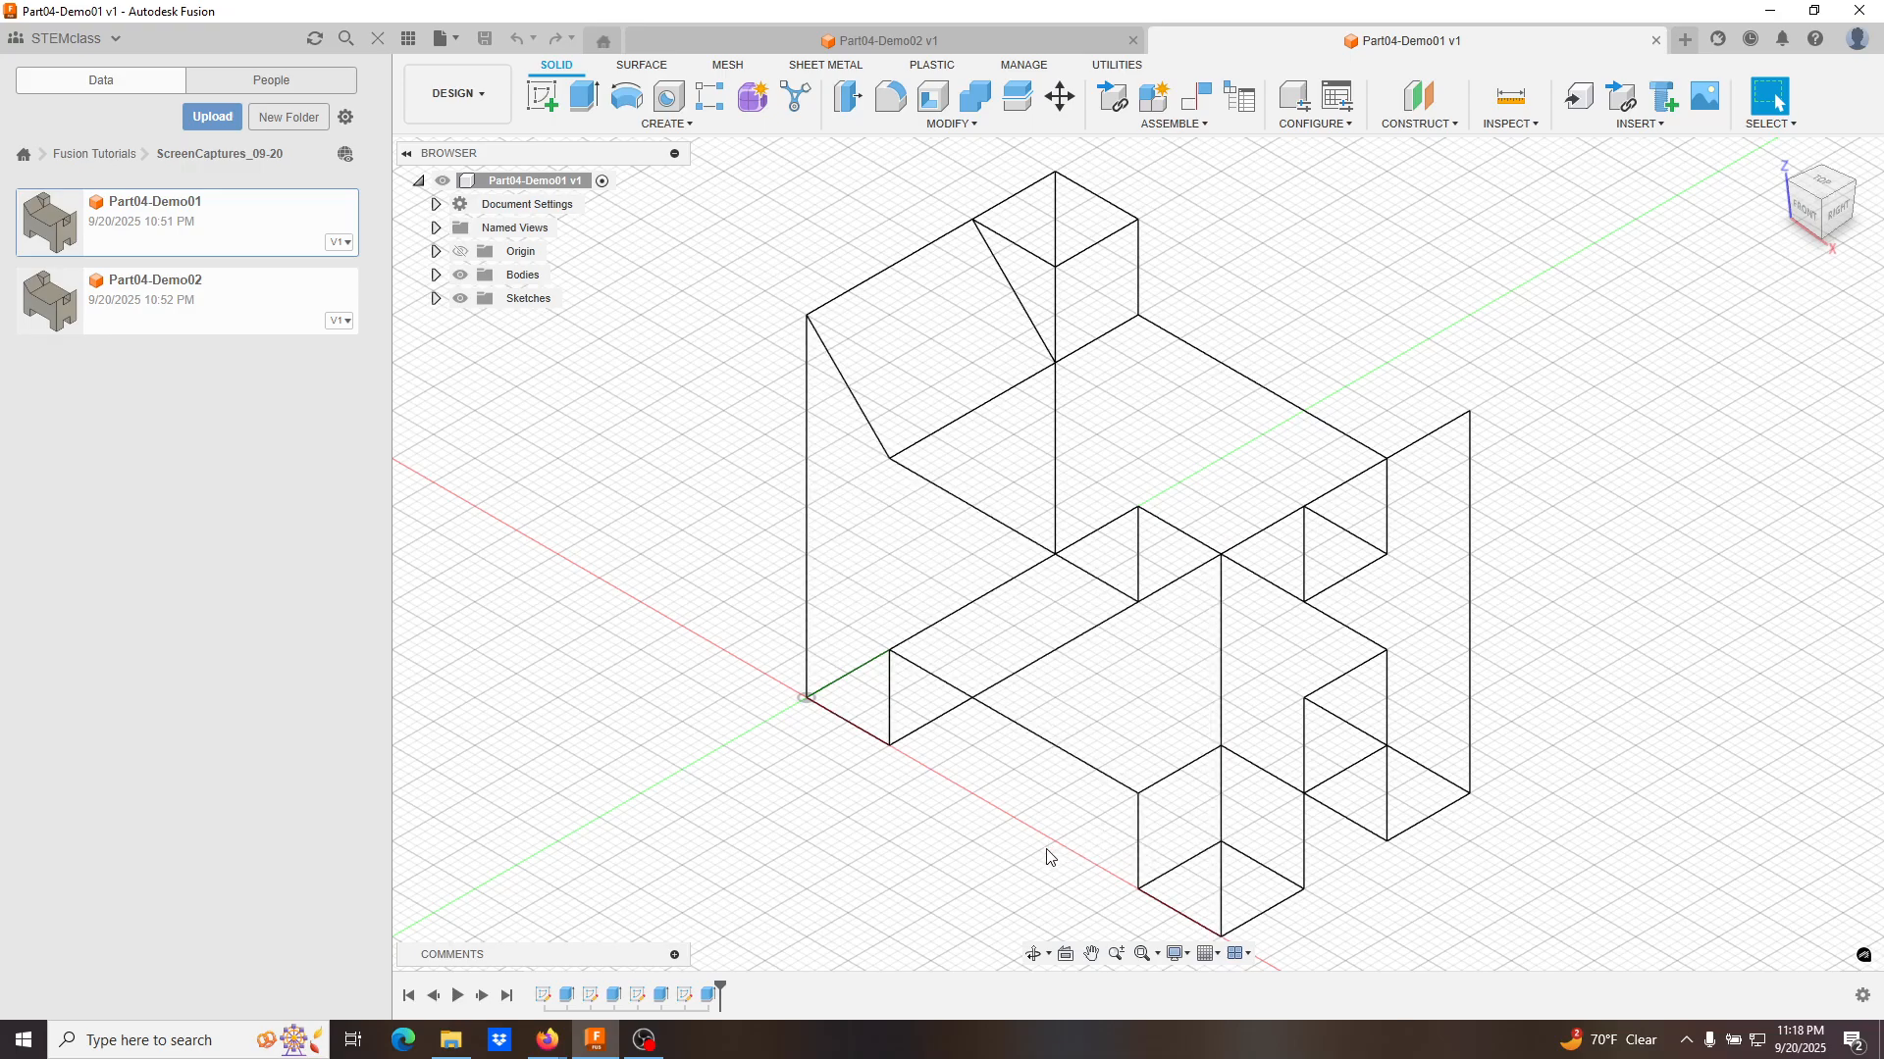
middle_drag(1038, 850, 1024, 722)
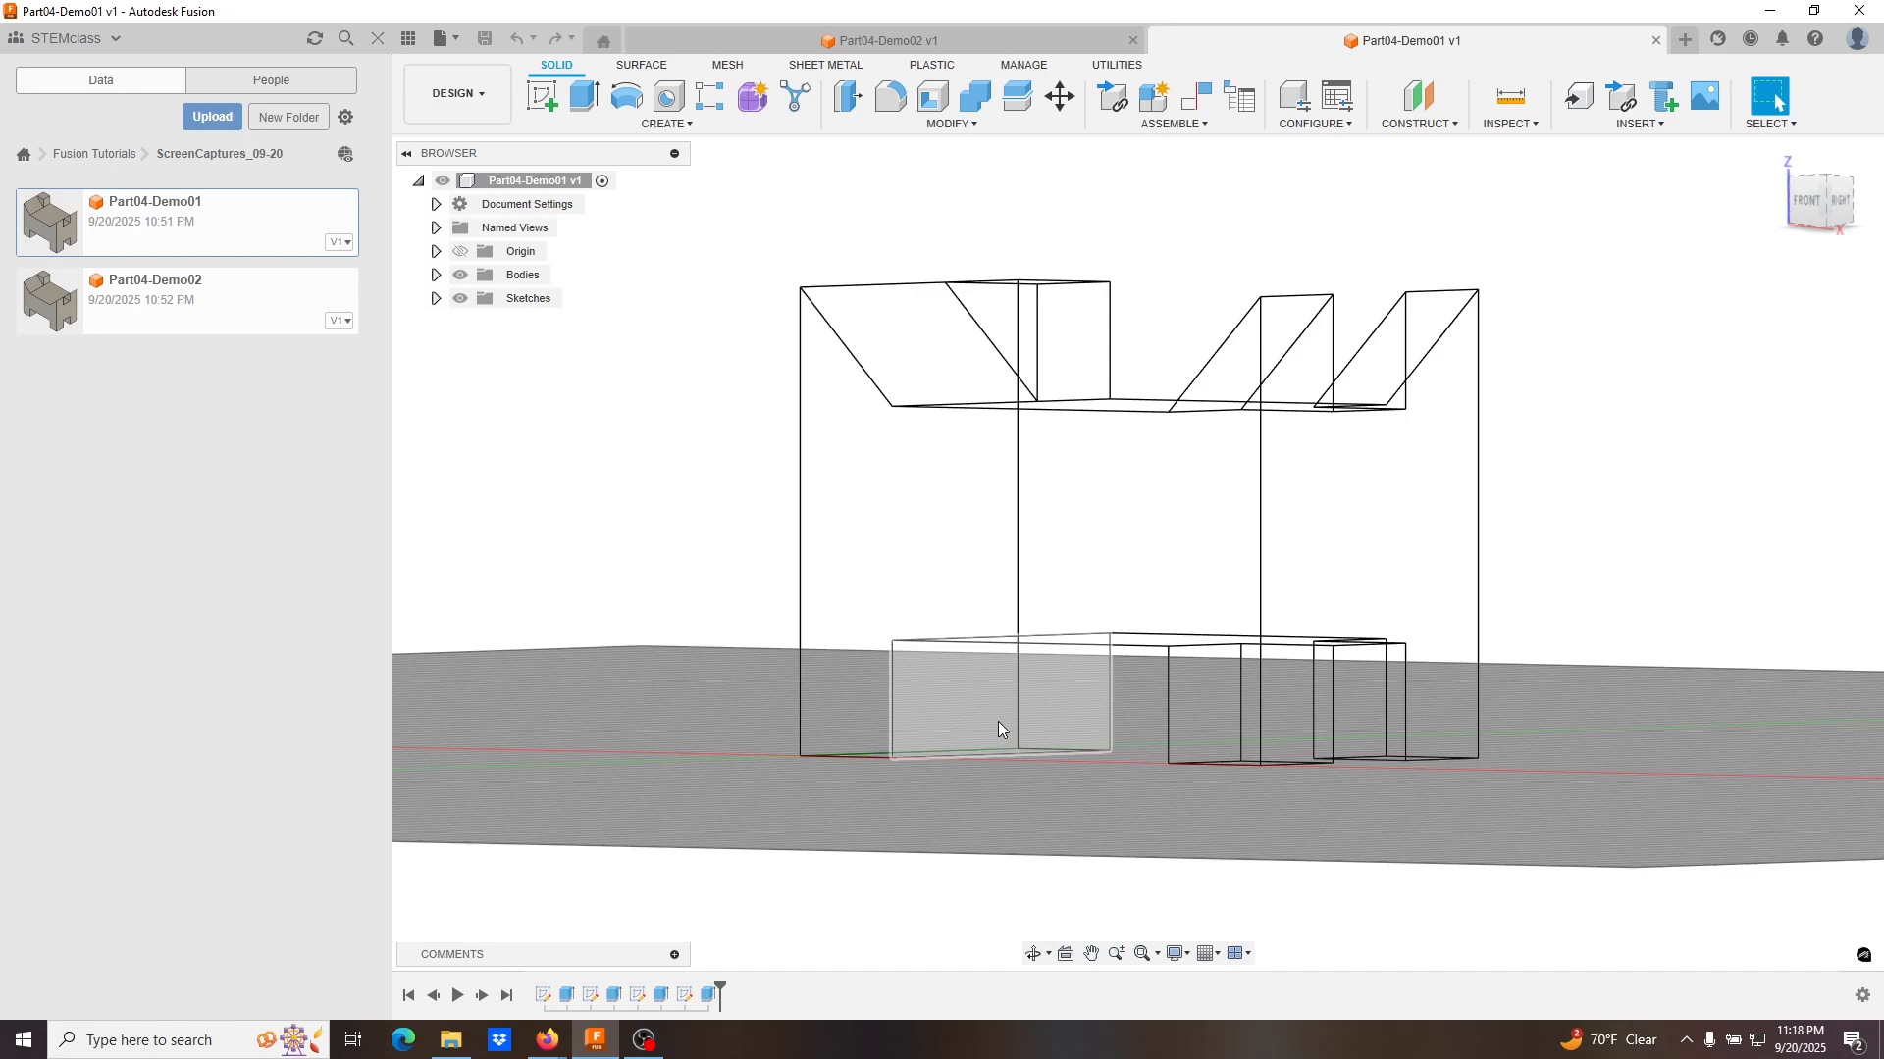
Set Part04-Demo01 to Shaded with Visible Edges Only, inspect it from a low angle and return to the home view.
click(1183, 959)
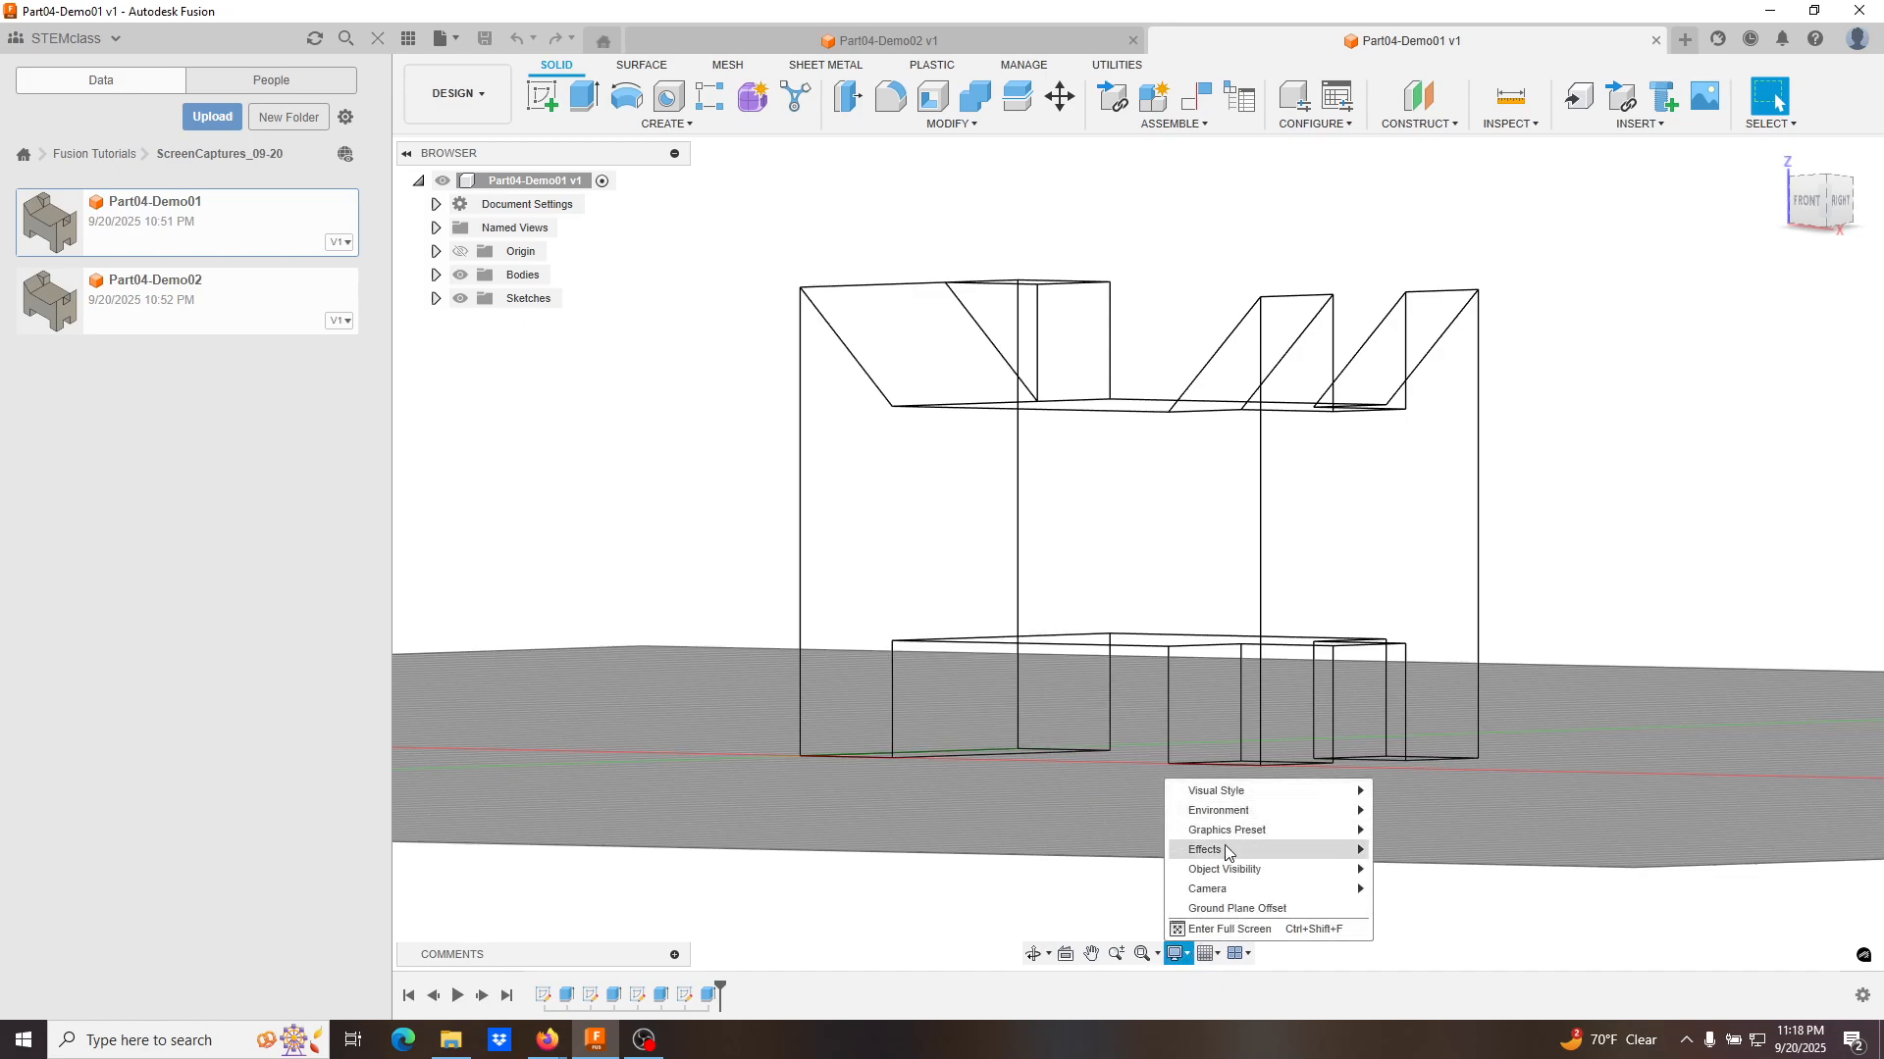
mouse_move(1244, 797)
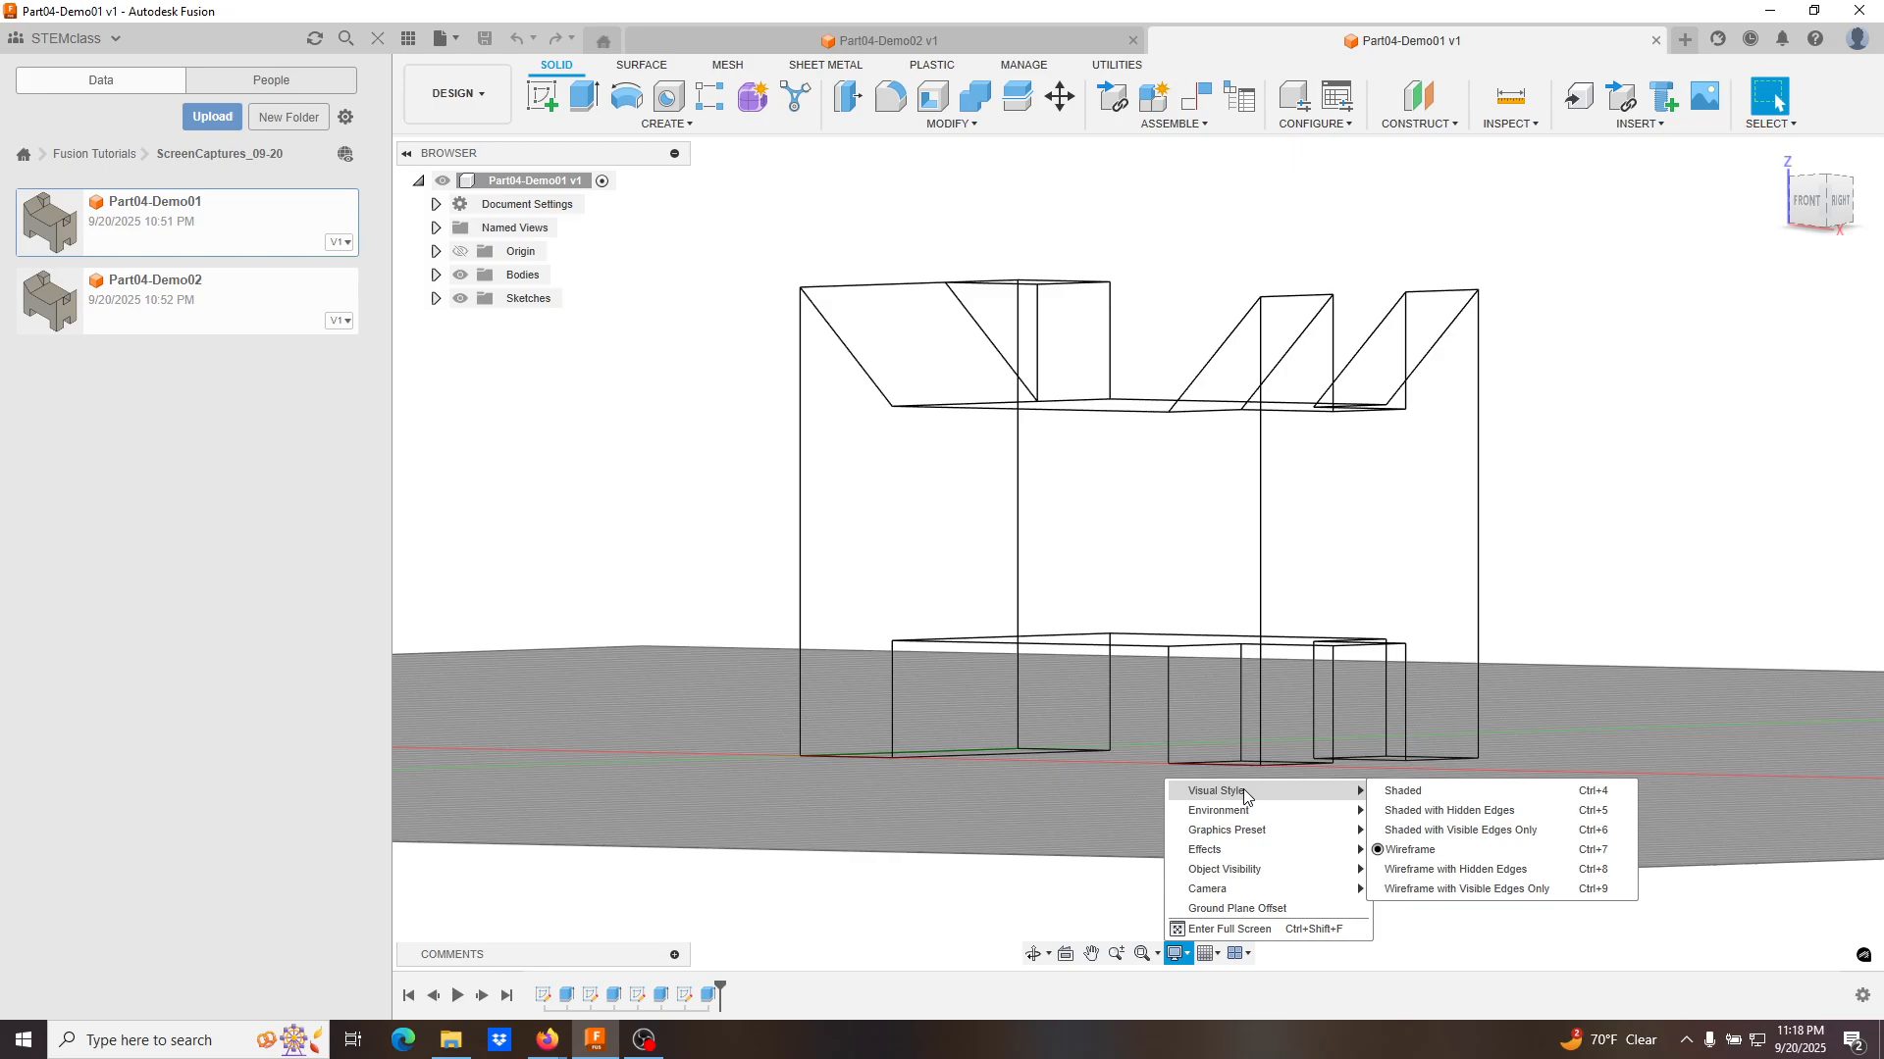
click(1428, 825)
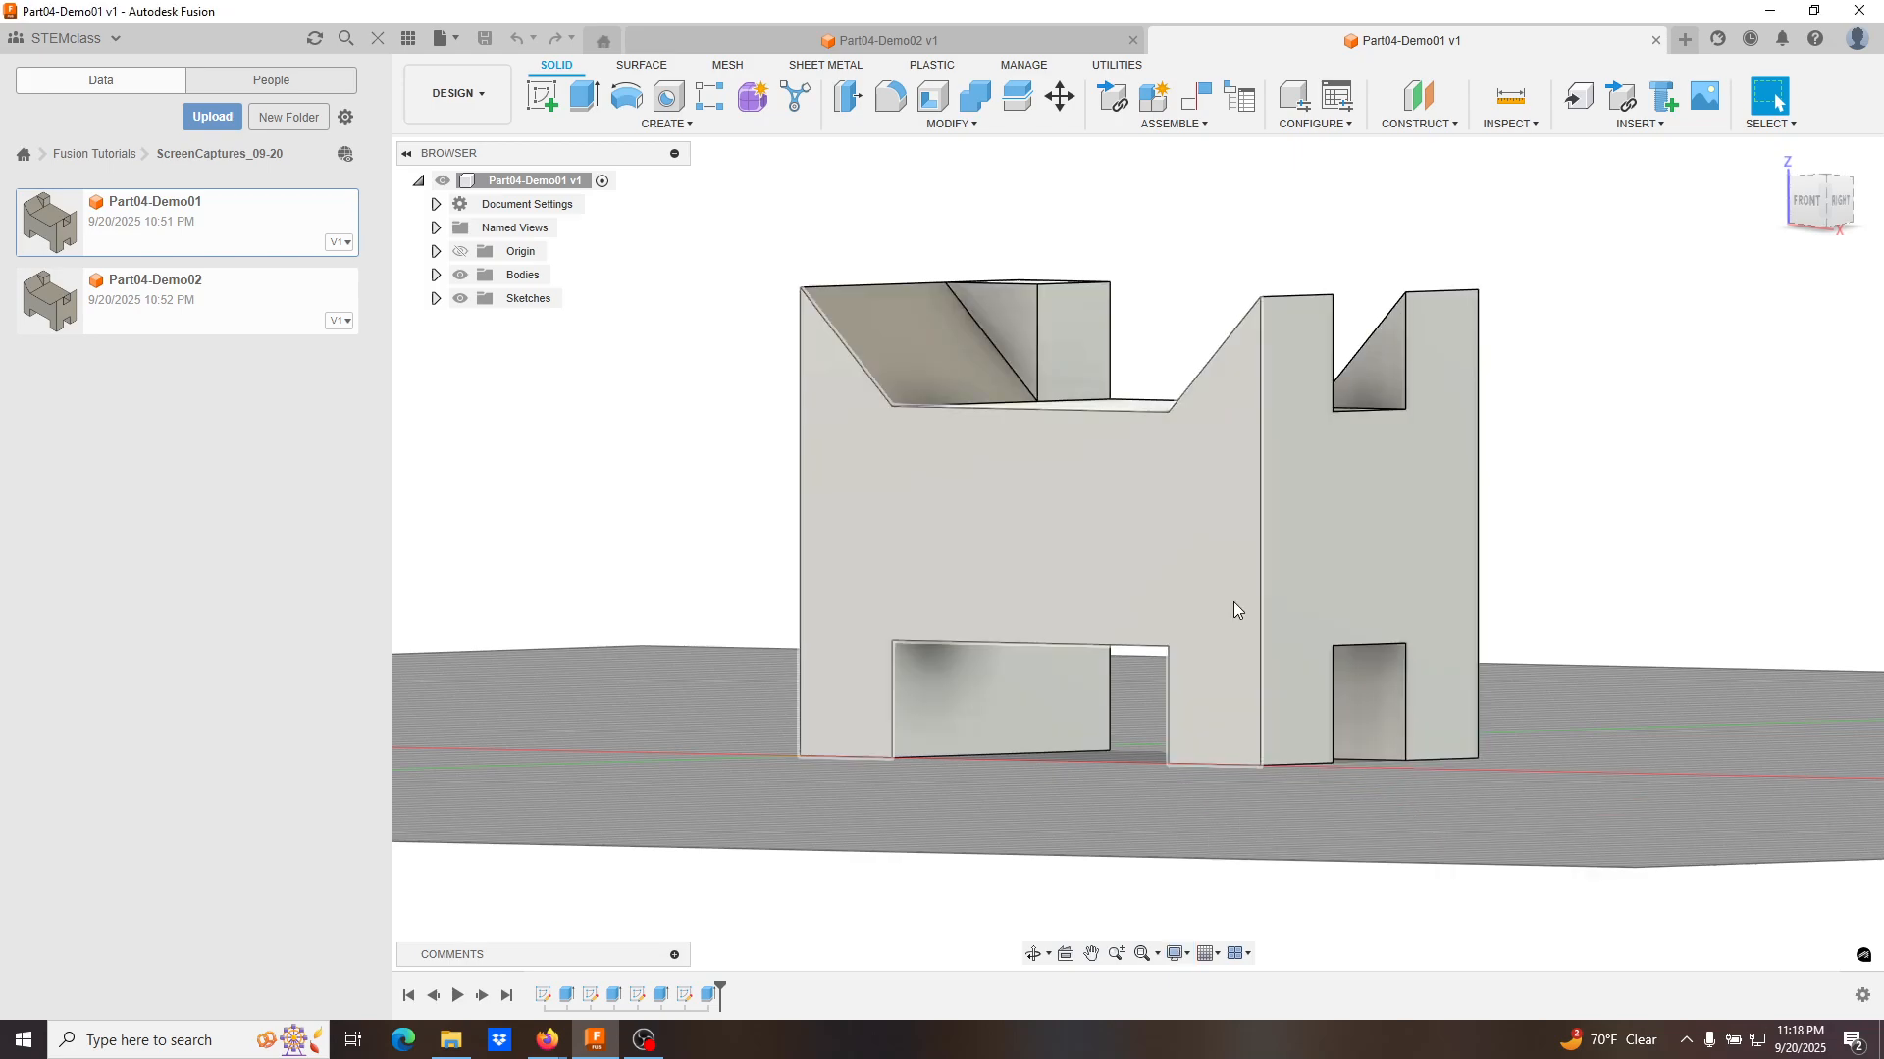
mouse_move(1155, 568)
shift+middle_down()
mouse_move(1155, 627)
mouse_move(1149, 535)
mouse_move(1183, 585)
shift+middle_up()
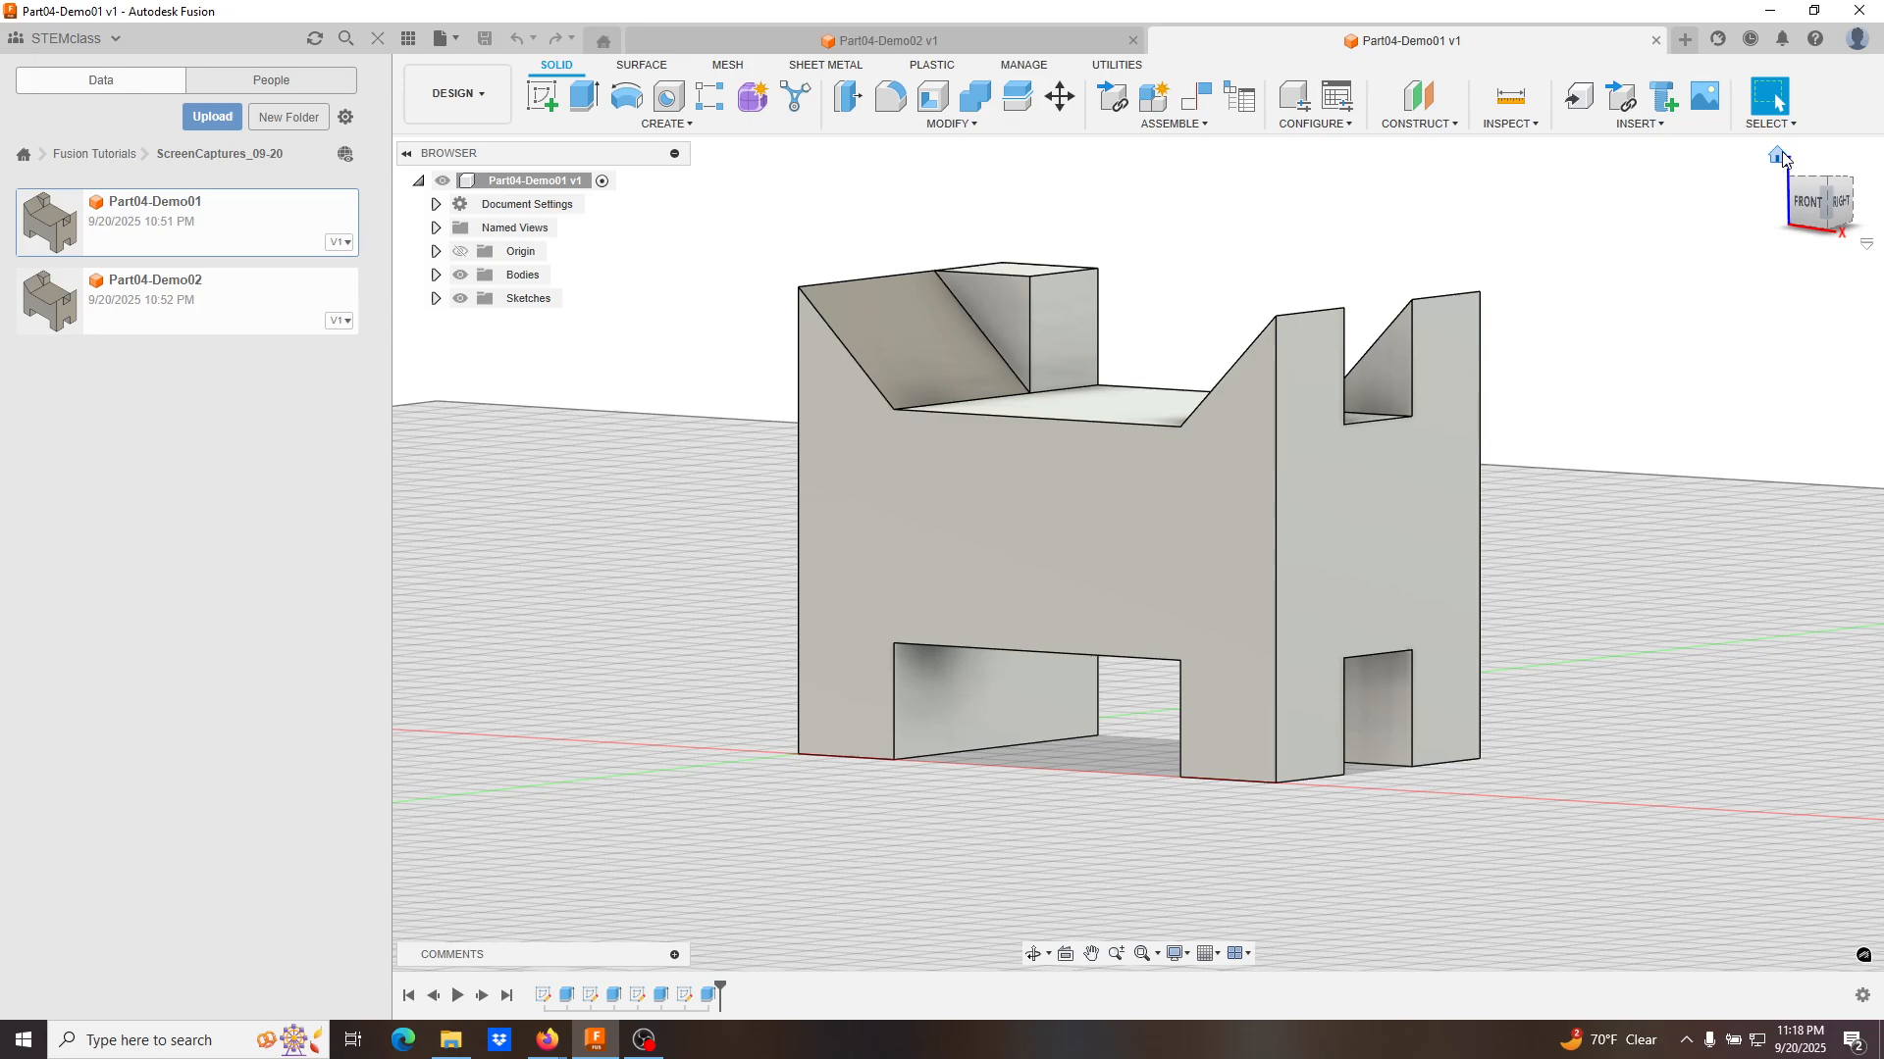
click(1777, 155)
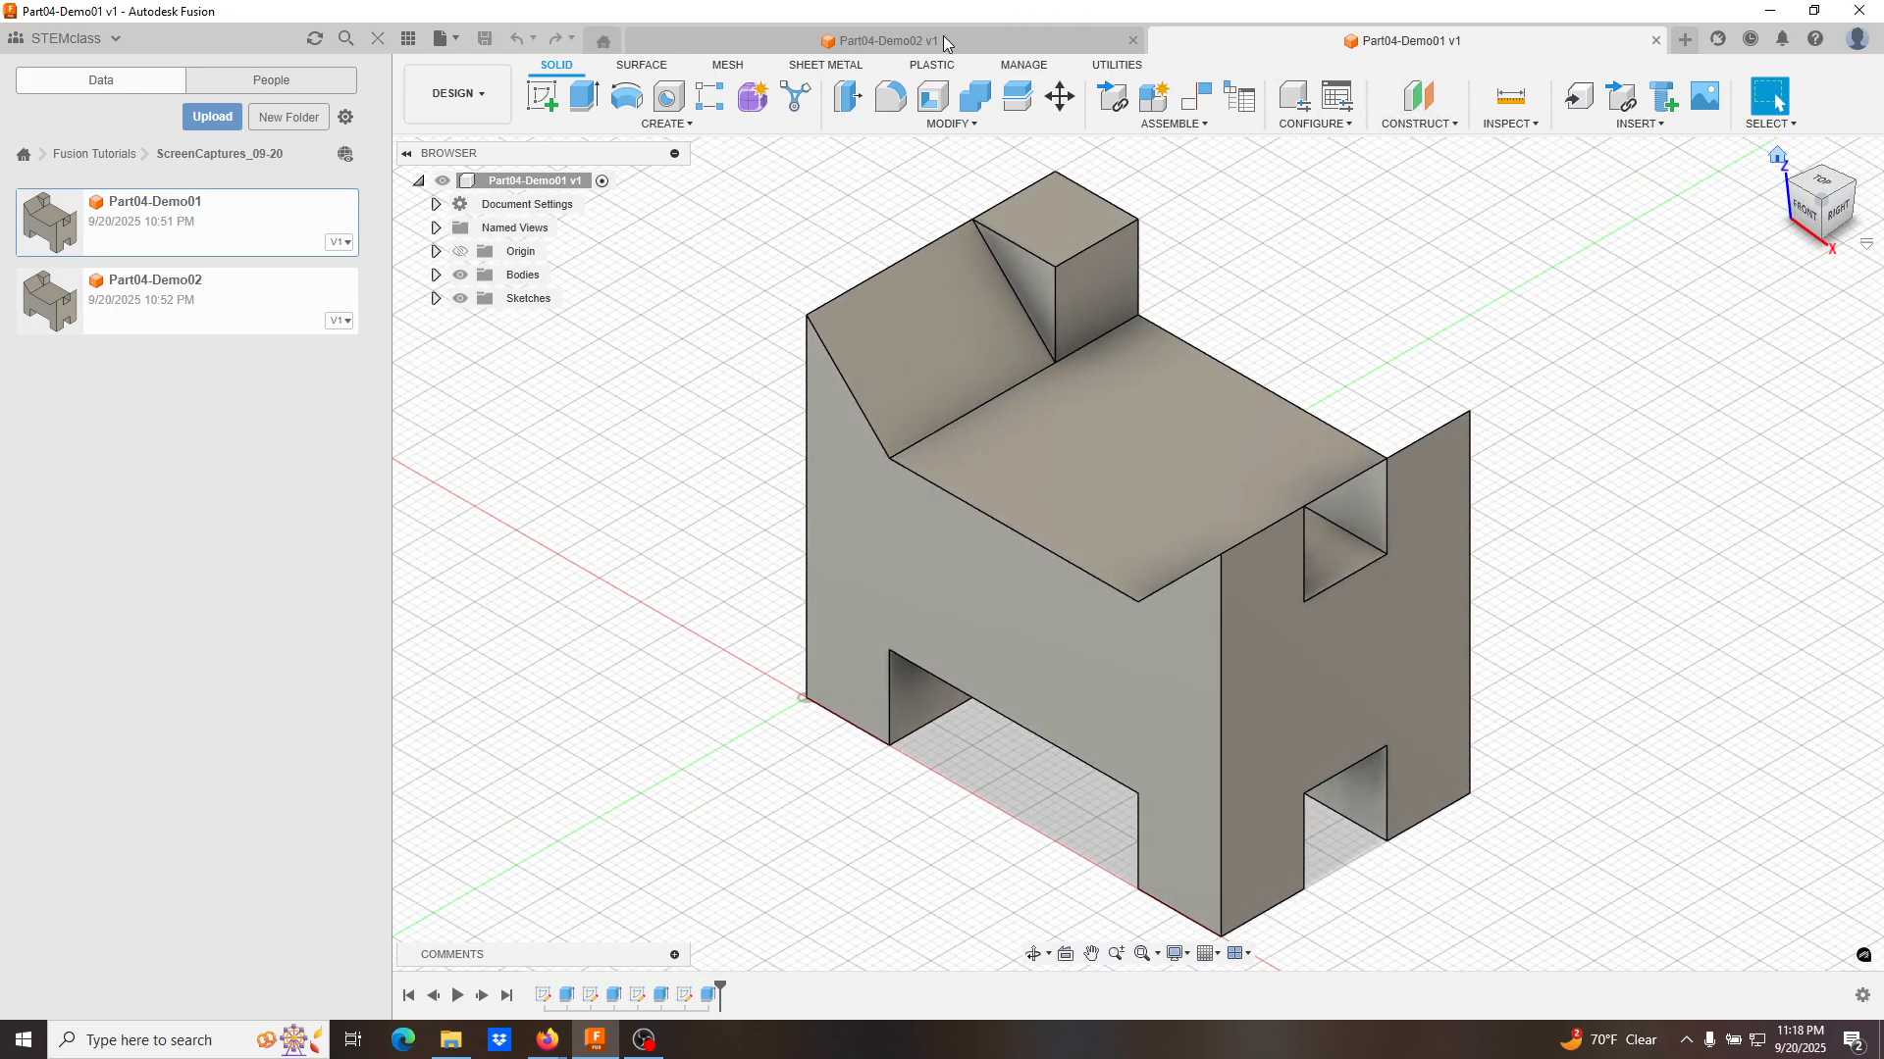
Switch to the Part04-Demo02 design and inspect its leg geometry from a low angle in the Wireframe visual style.
click(944, 37)
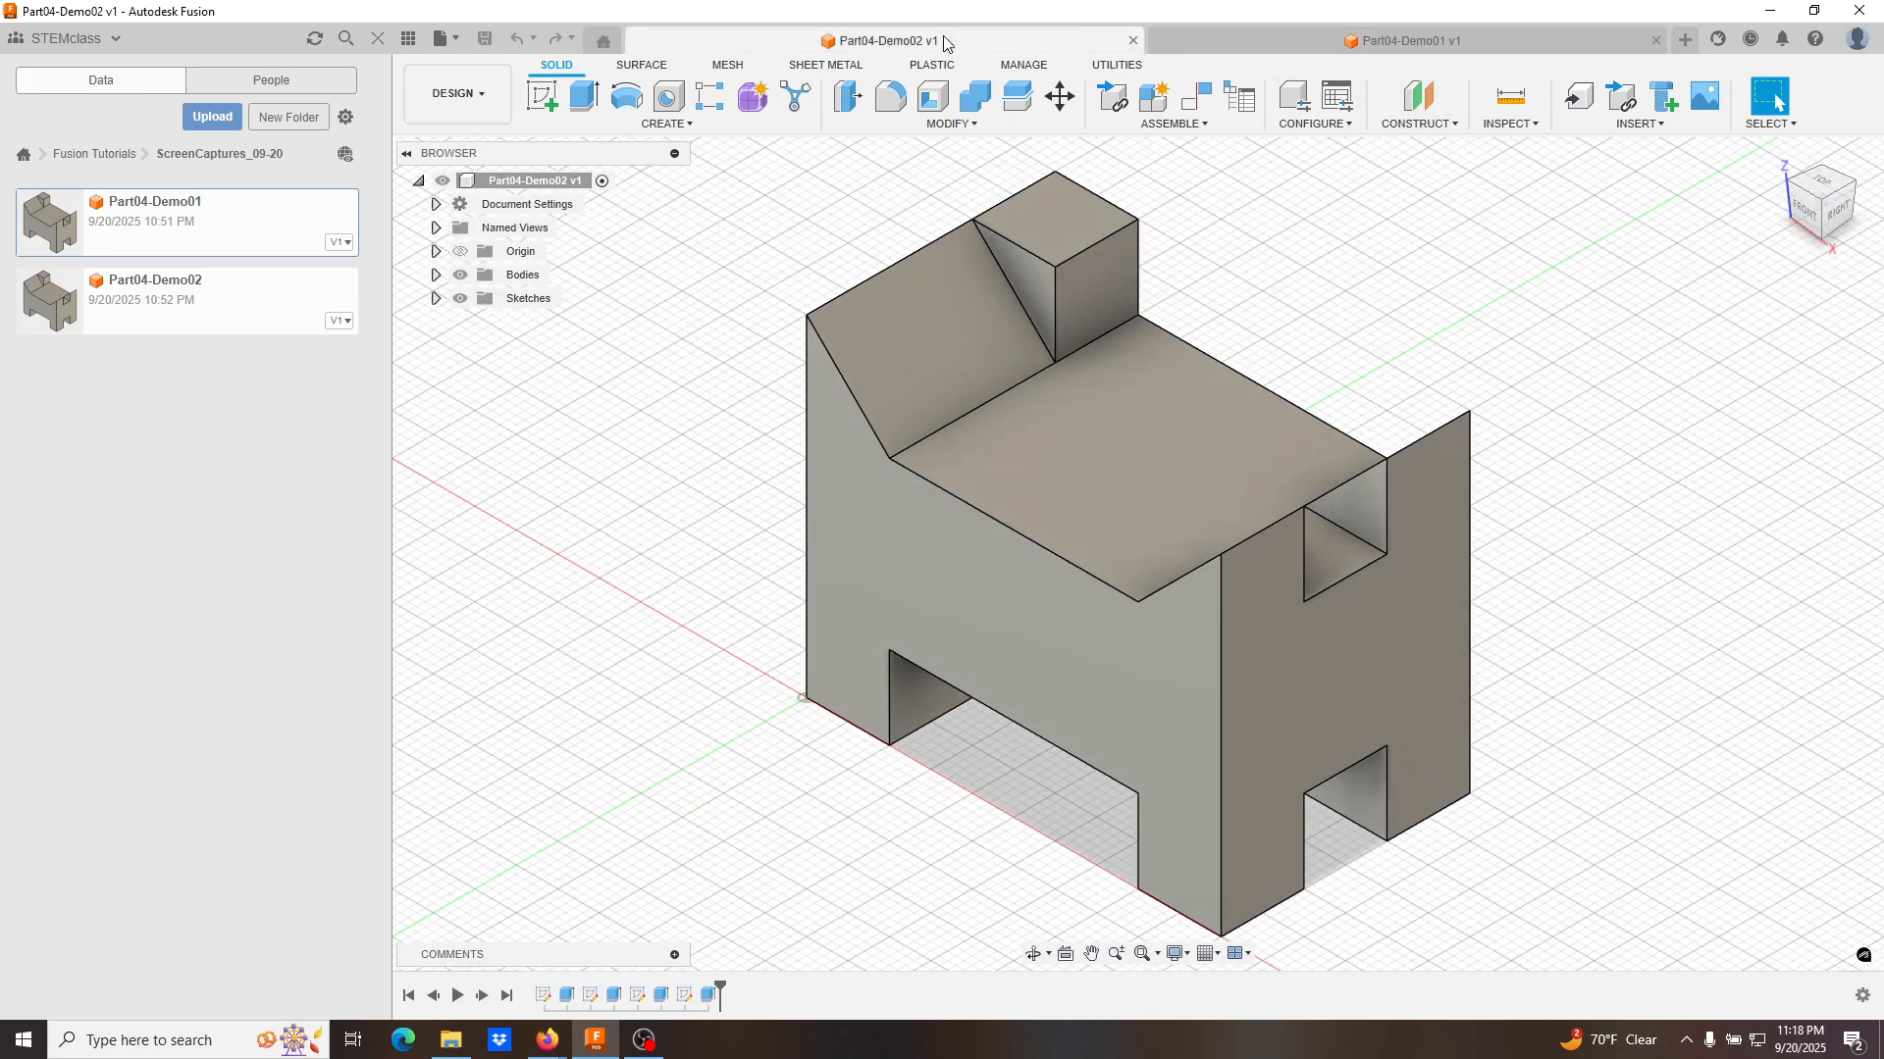
click(1185, 956)
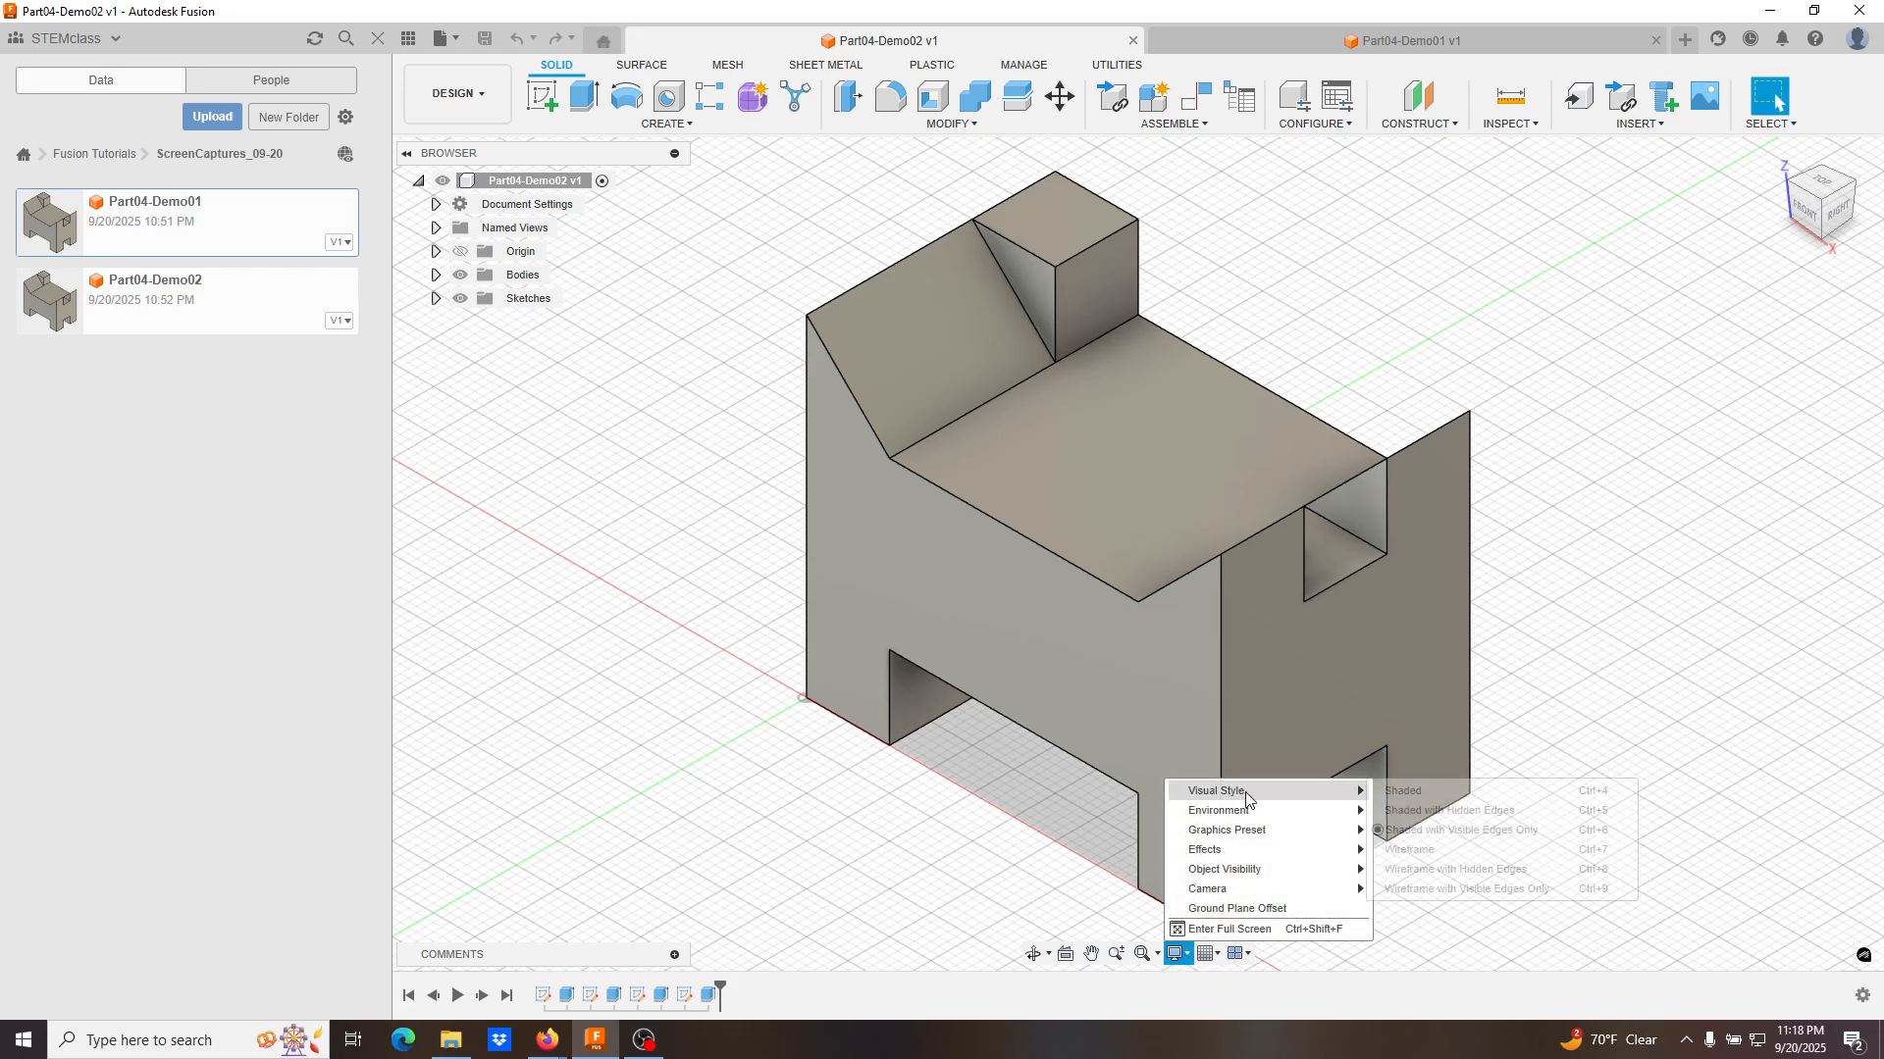
mouse_move(1246, 794)
click(1444, 850)
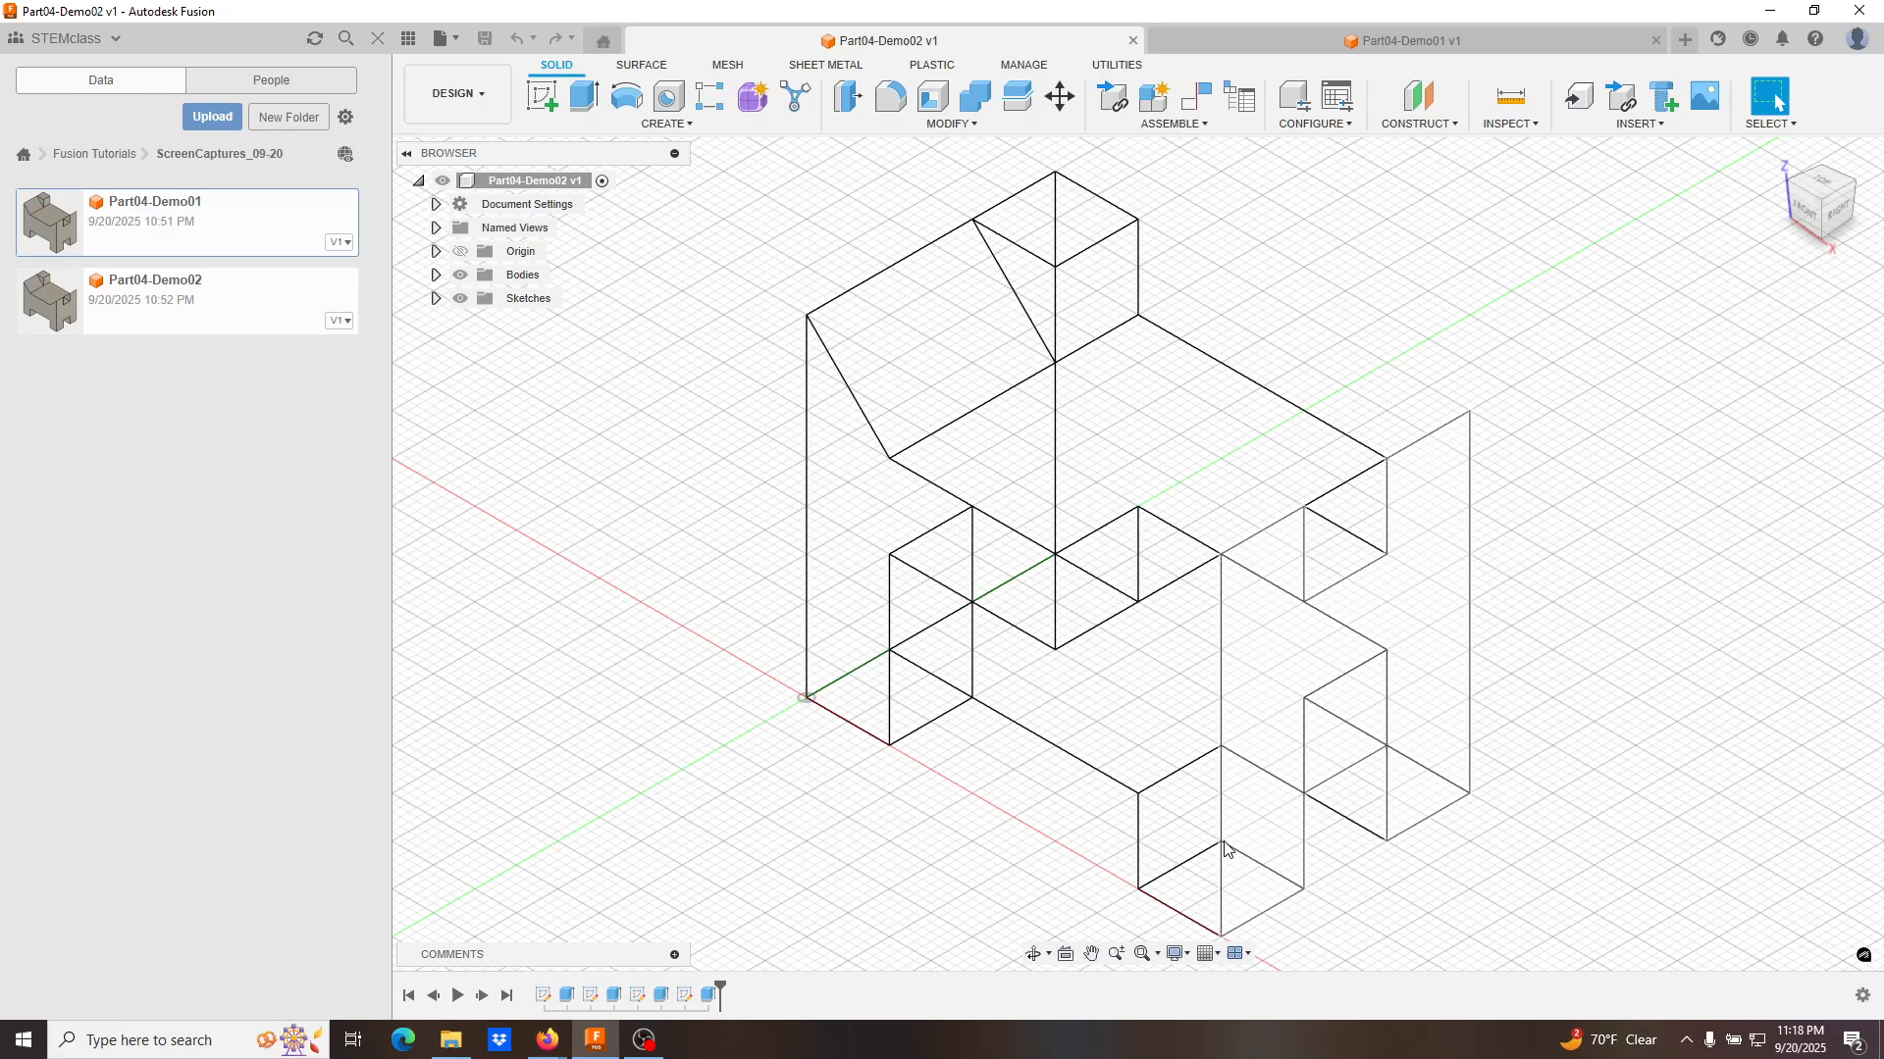
shift+middle_drag(937, 822, 1005, 765)
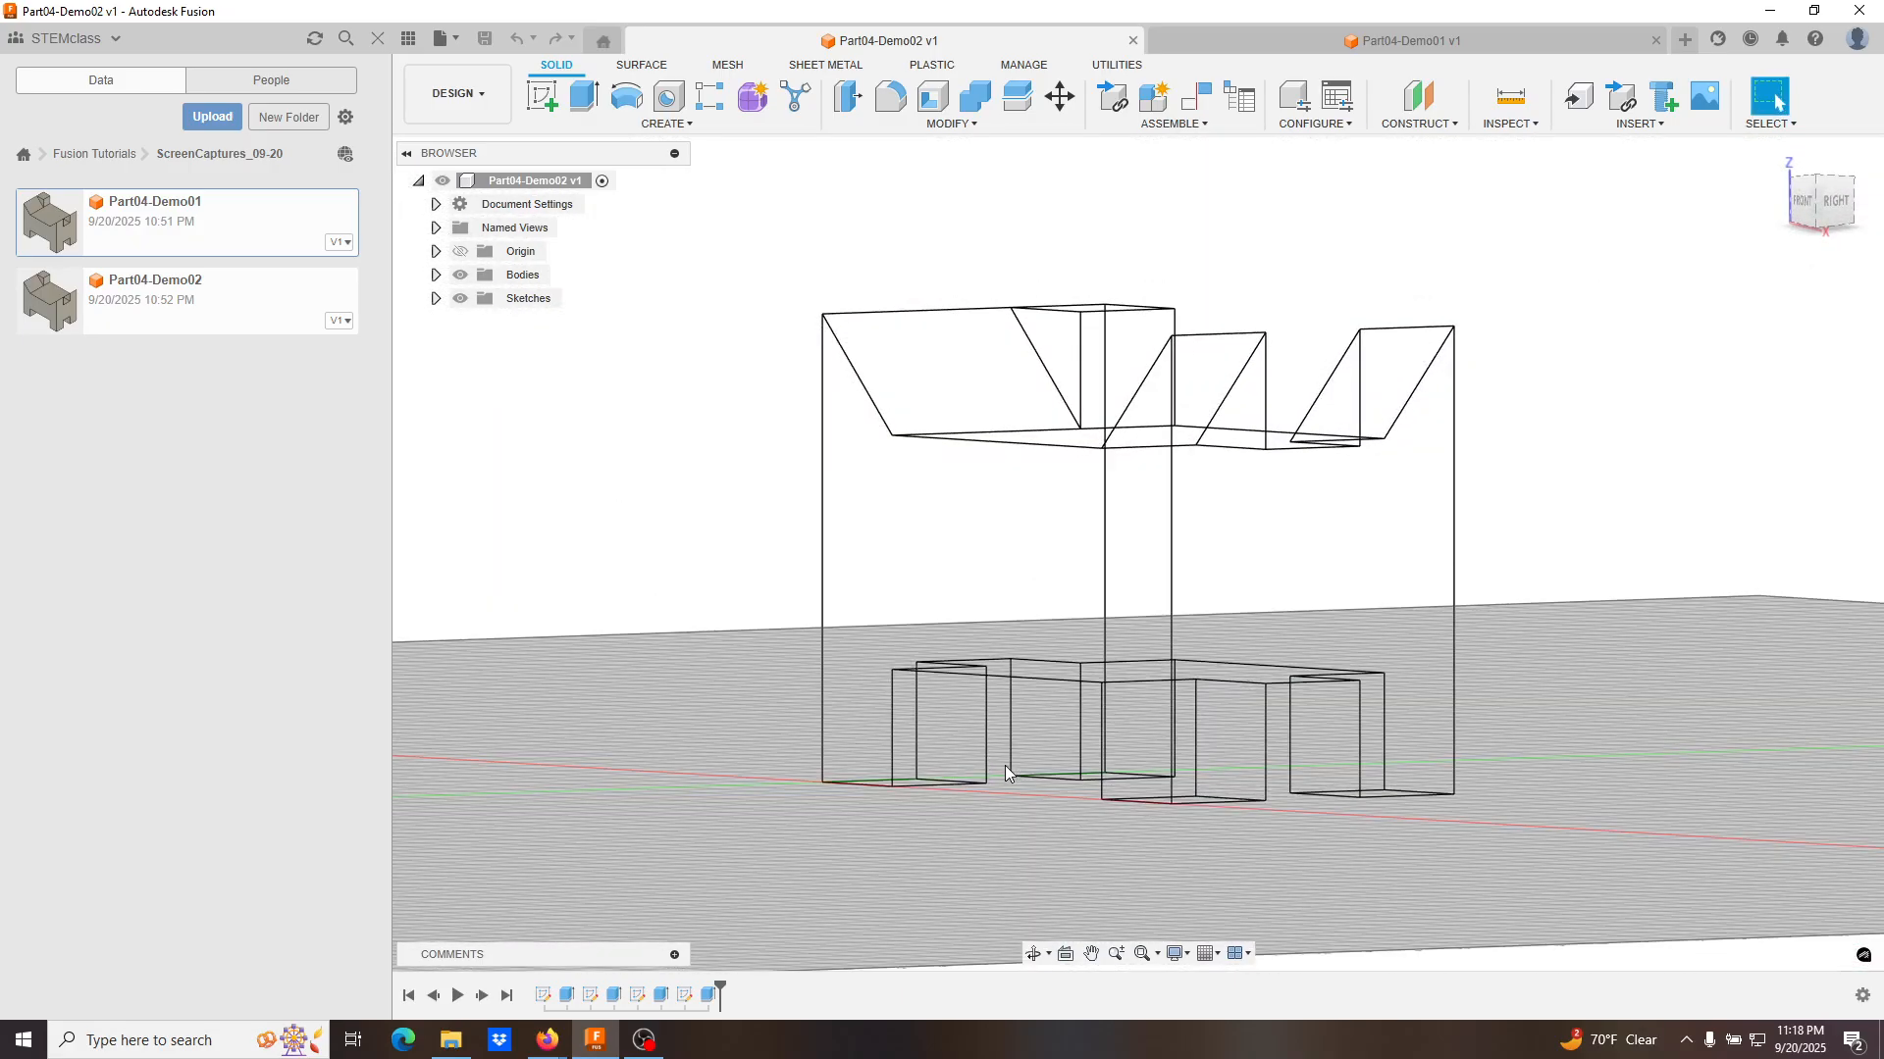
Set Part04-Demo02 to Shaded with Visible Edges Only, inspect it from a low angle and return to the home view.
click(1190, 952)
mouse_move(1262, 832)
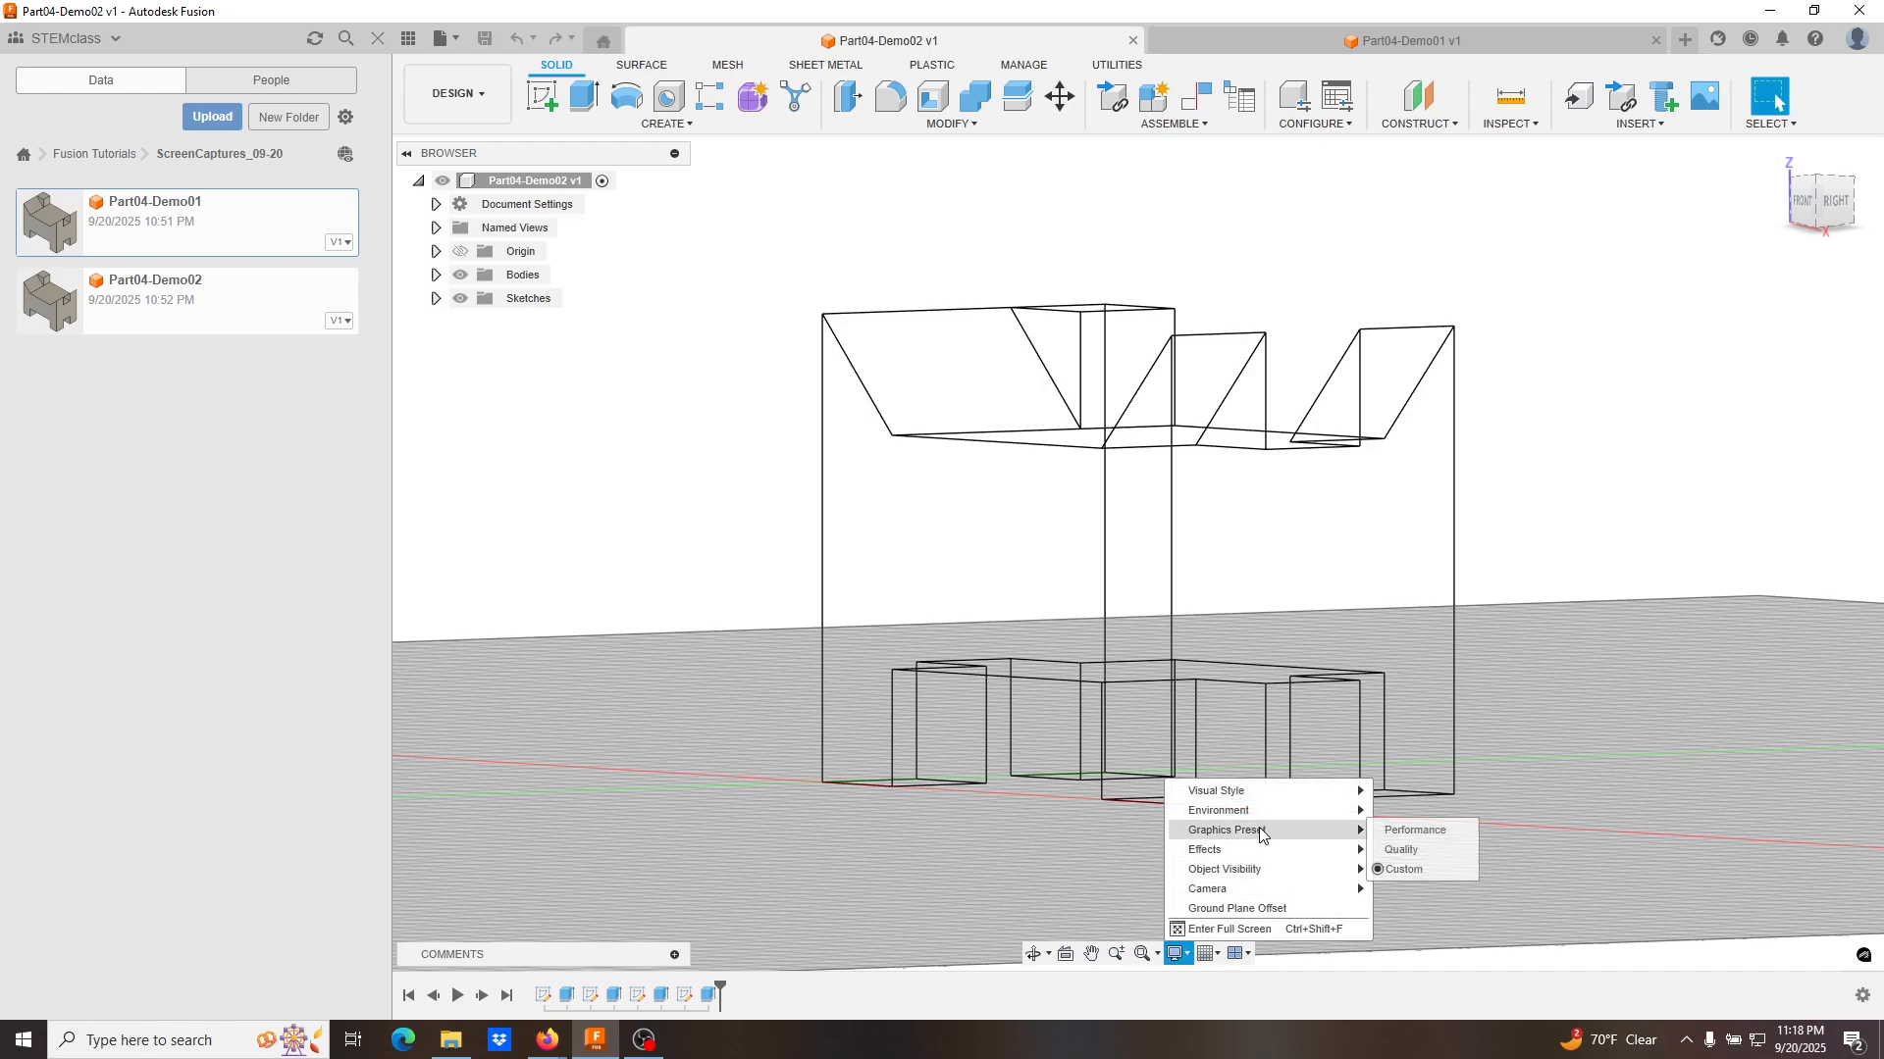
mouse_move(1285, 795)
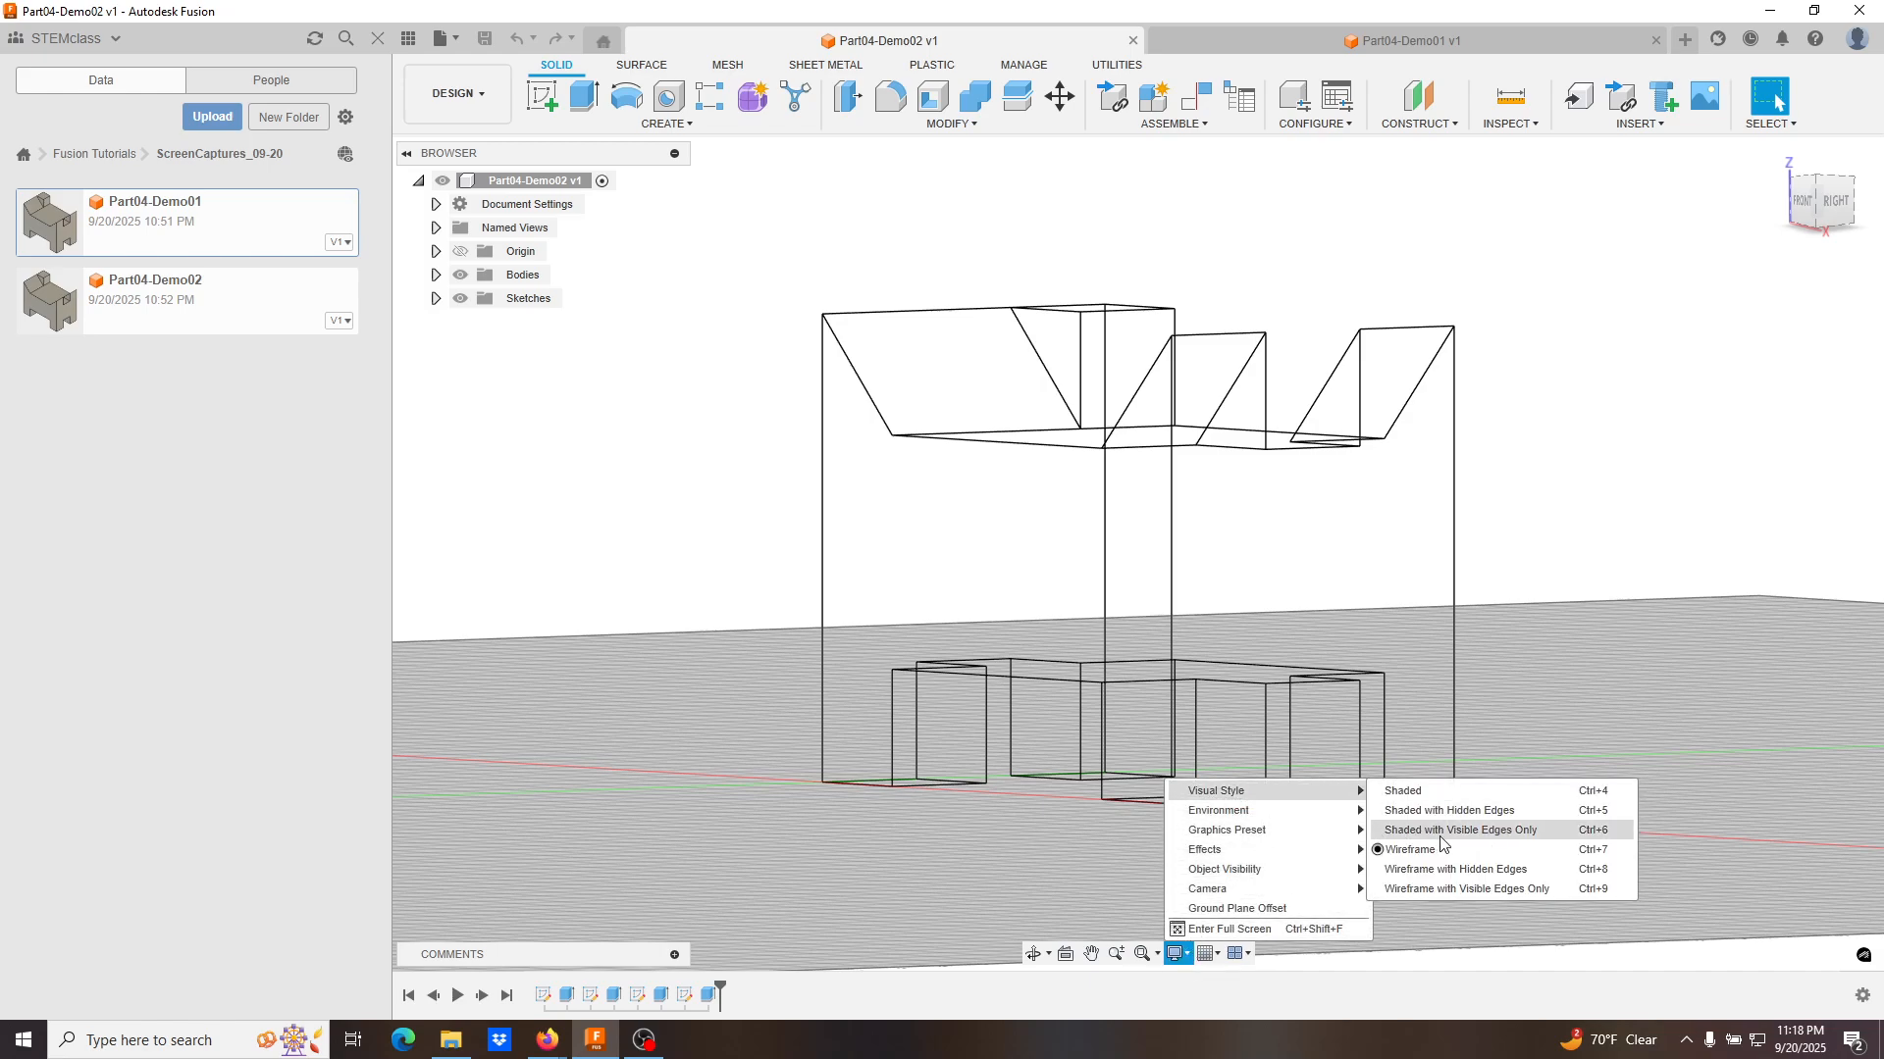
click(1479, 831)
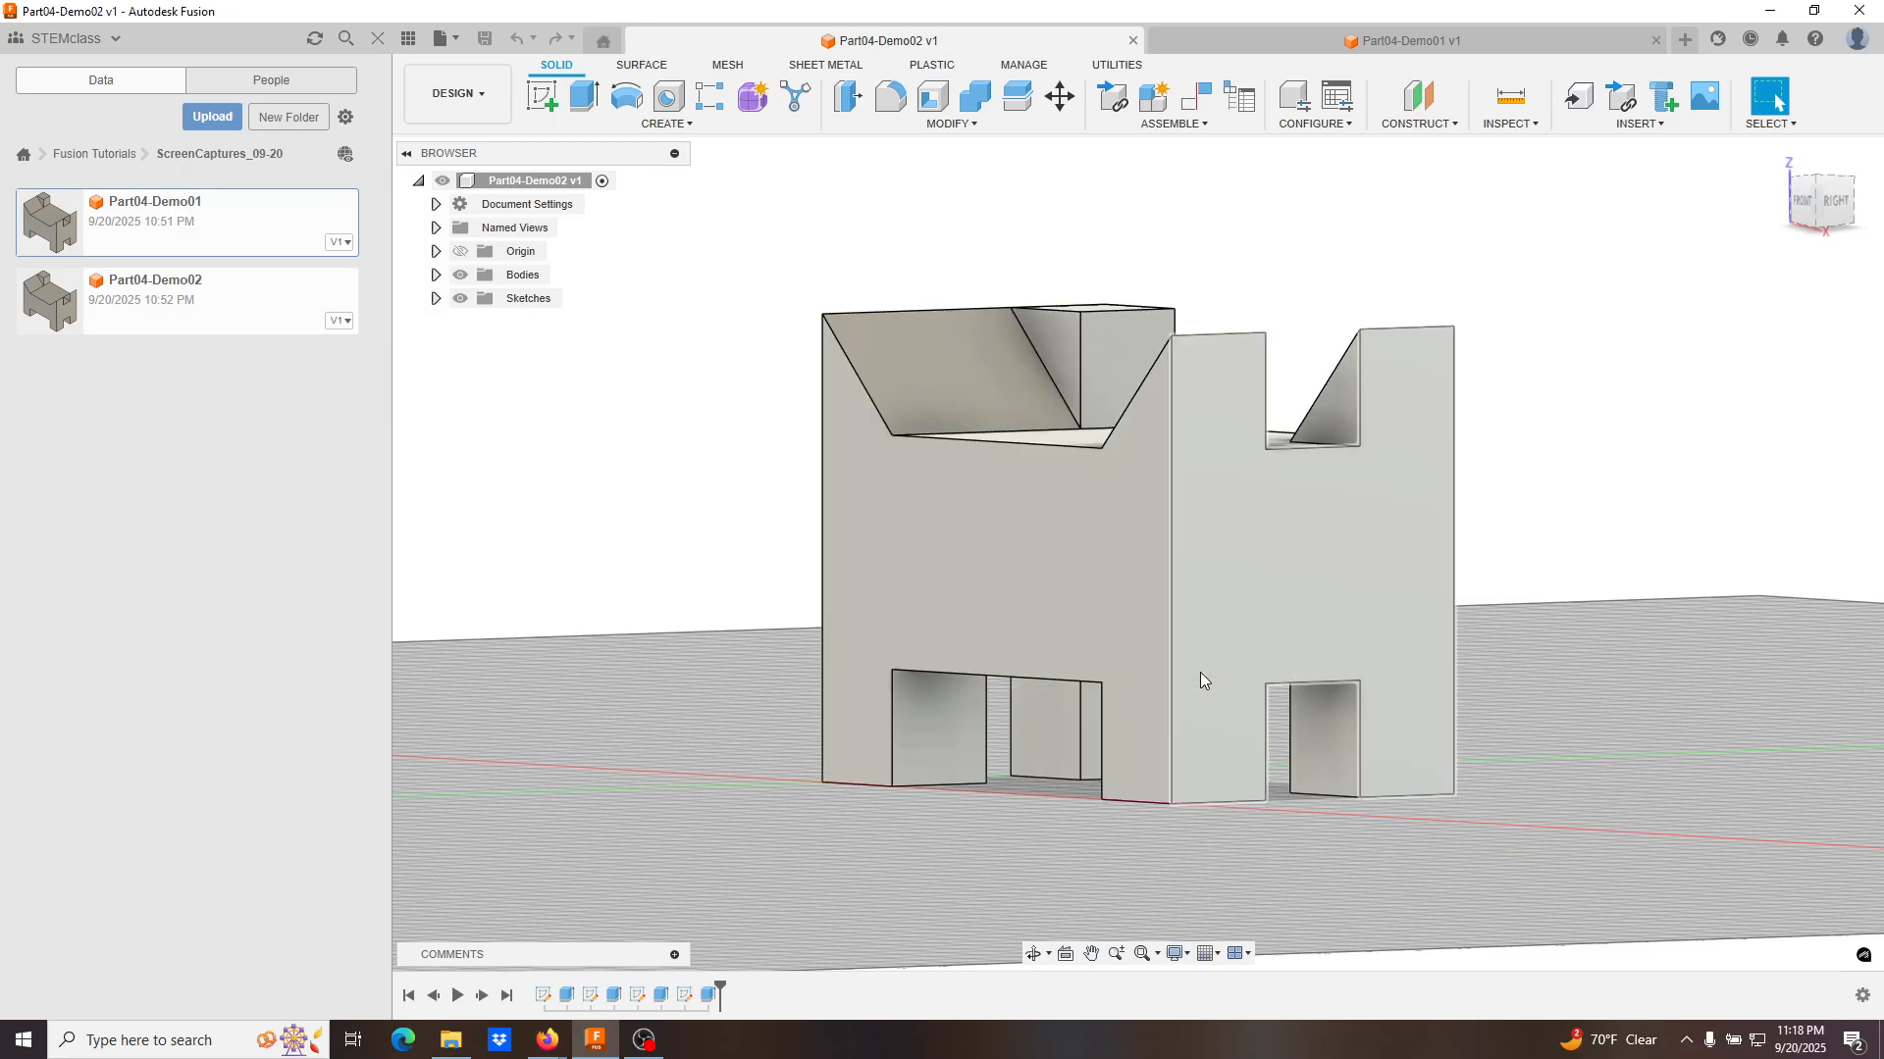
mouse_move(1198, 673)
shift+middle_down()
mouse_move(1215, 736)
mouse_move(1211, 652)
mouse_move(1198, 702)
mouse_move(1522, 602)
shift+middle_up()
click(1779, 157)
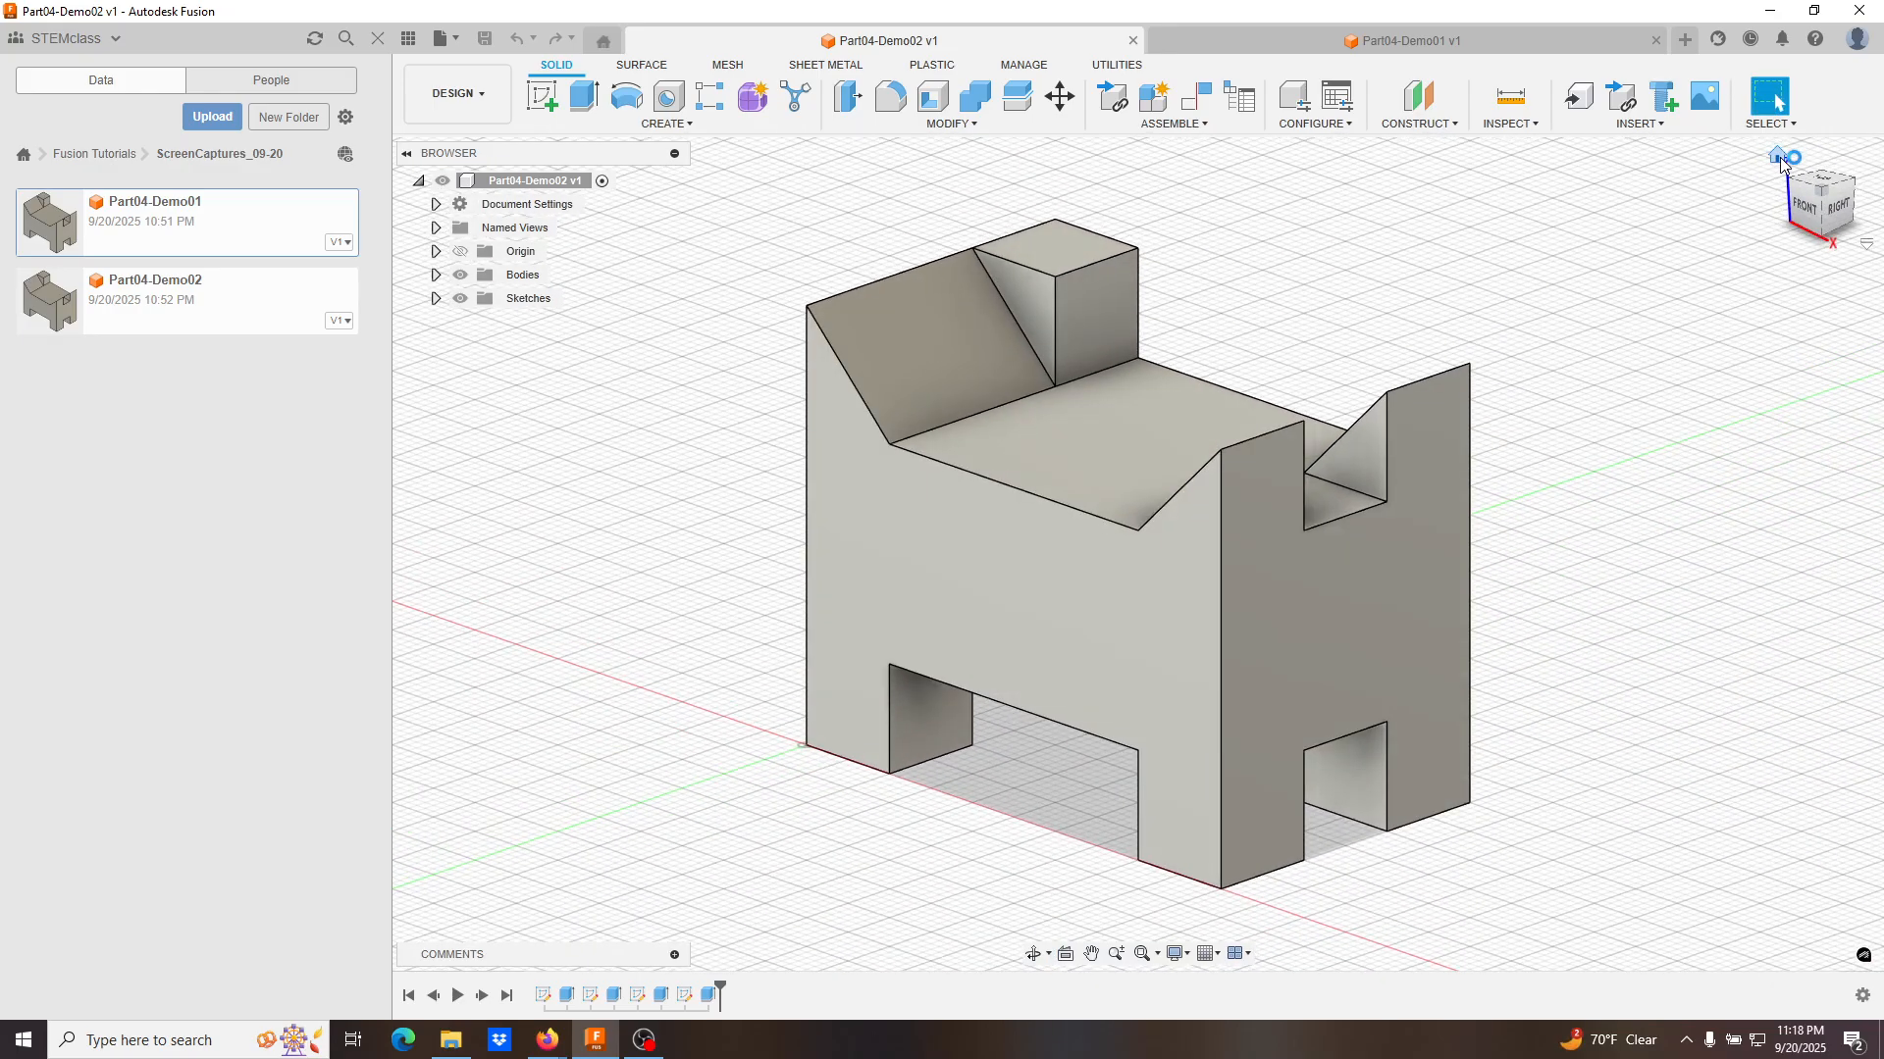
Go back to the Part04-Demo01 design and display it as Wireframe with Hidden Edges.
click(1370, 43)
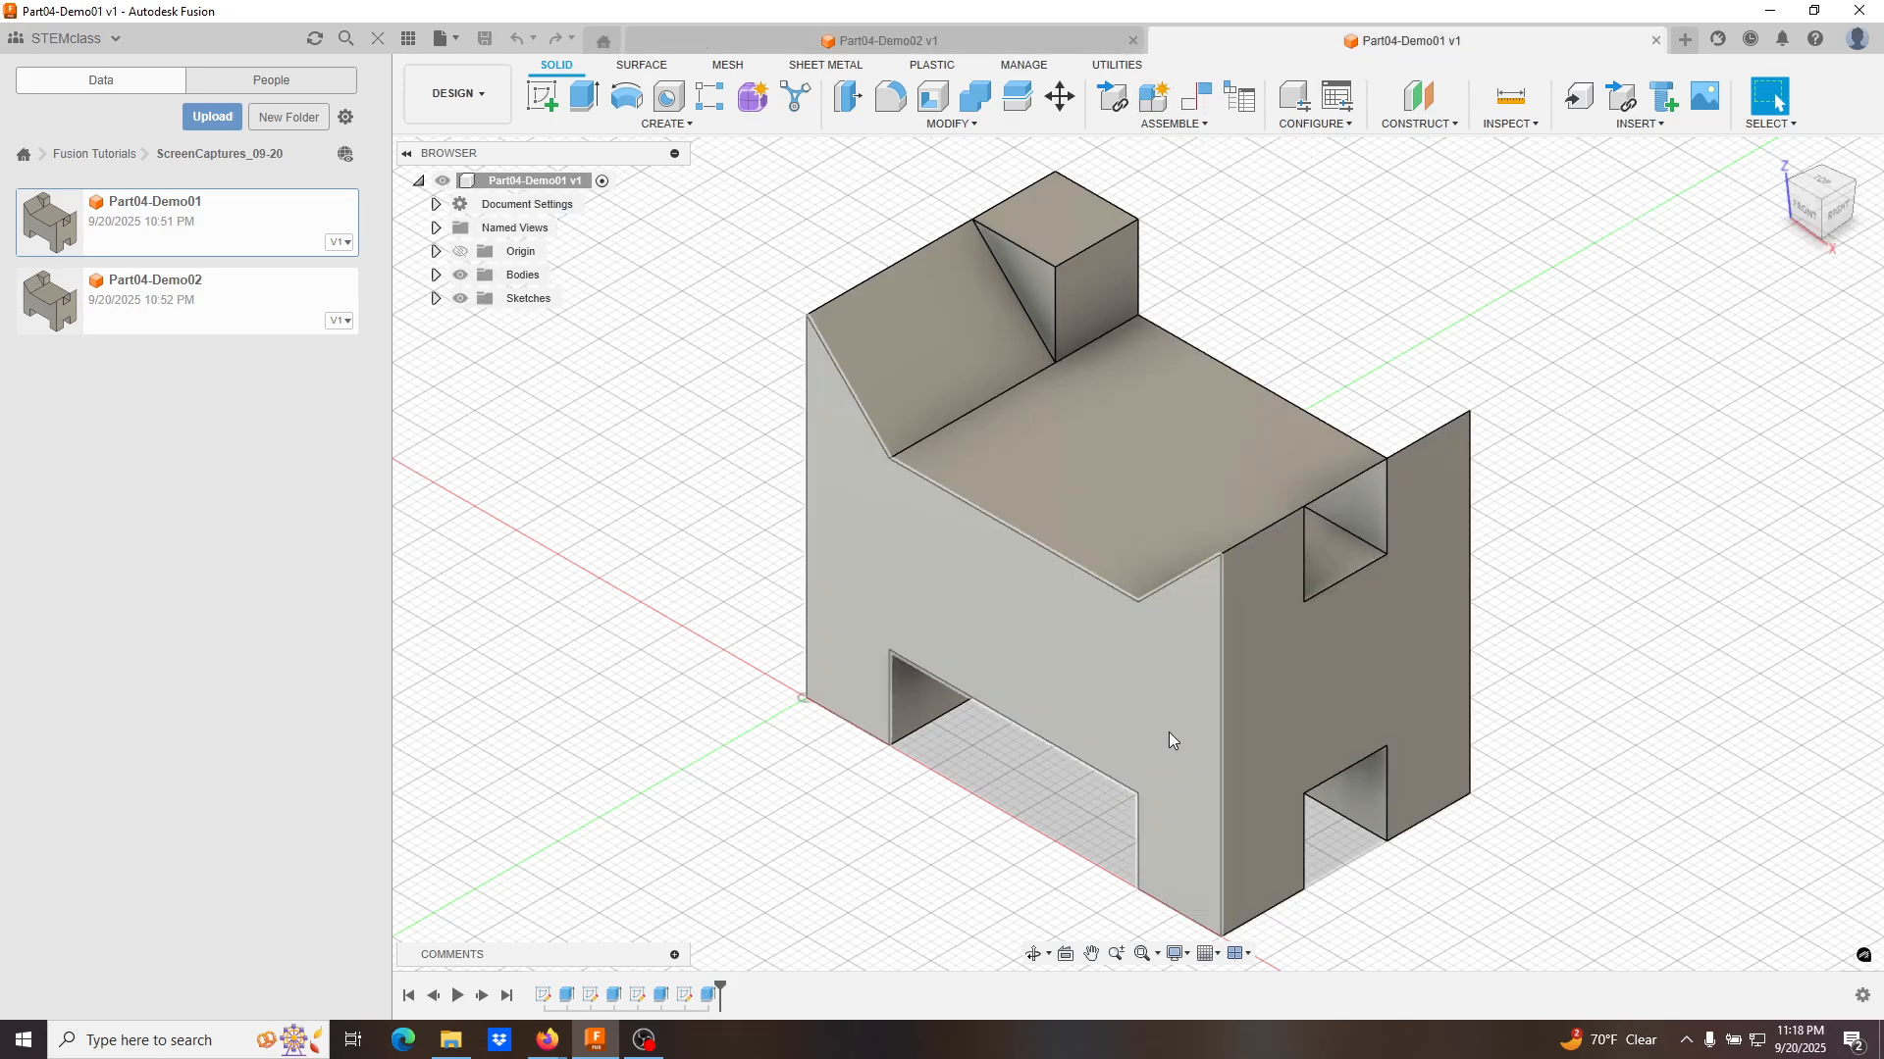
click(1187, 954)
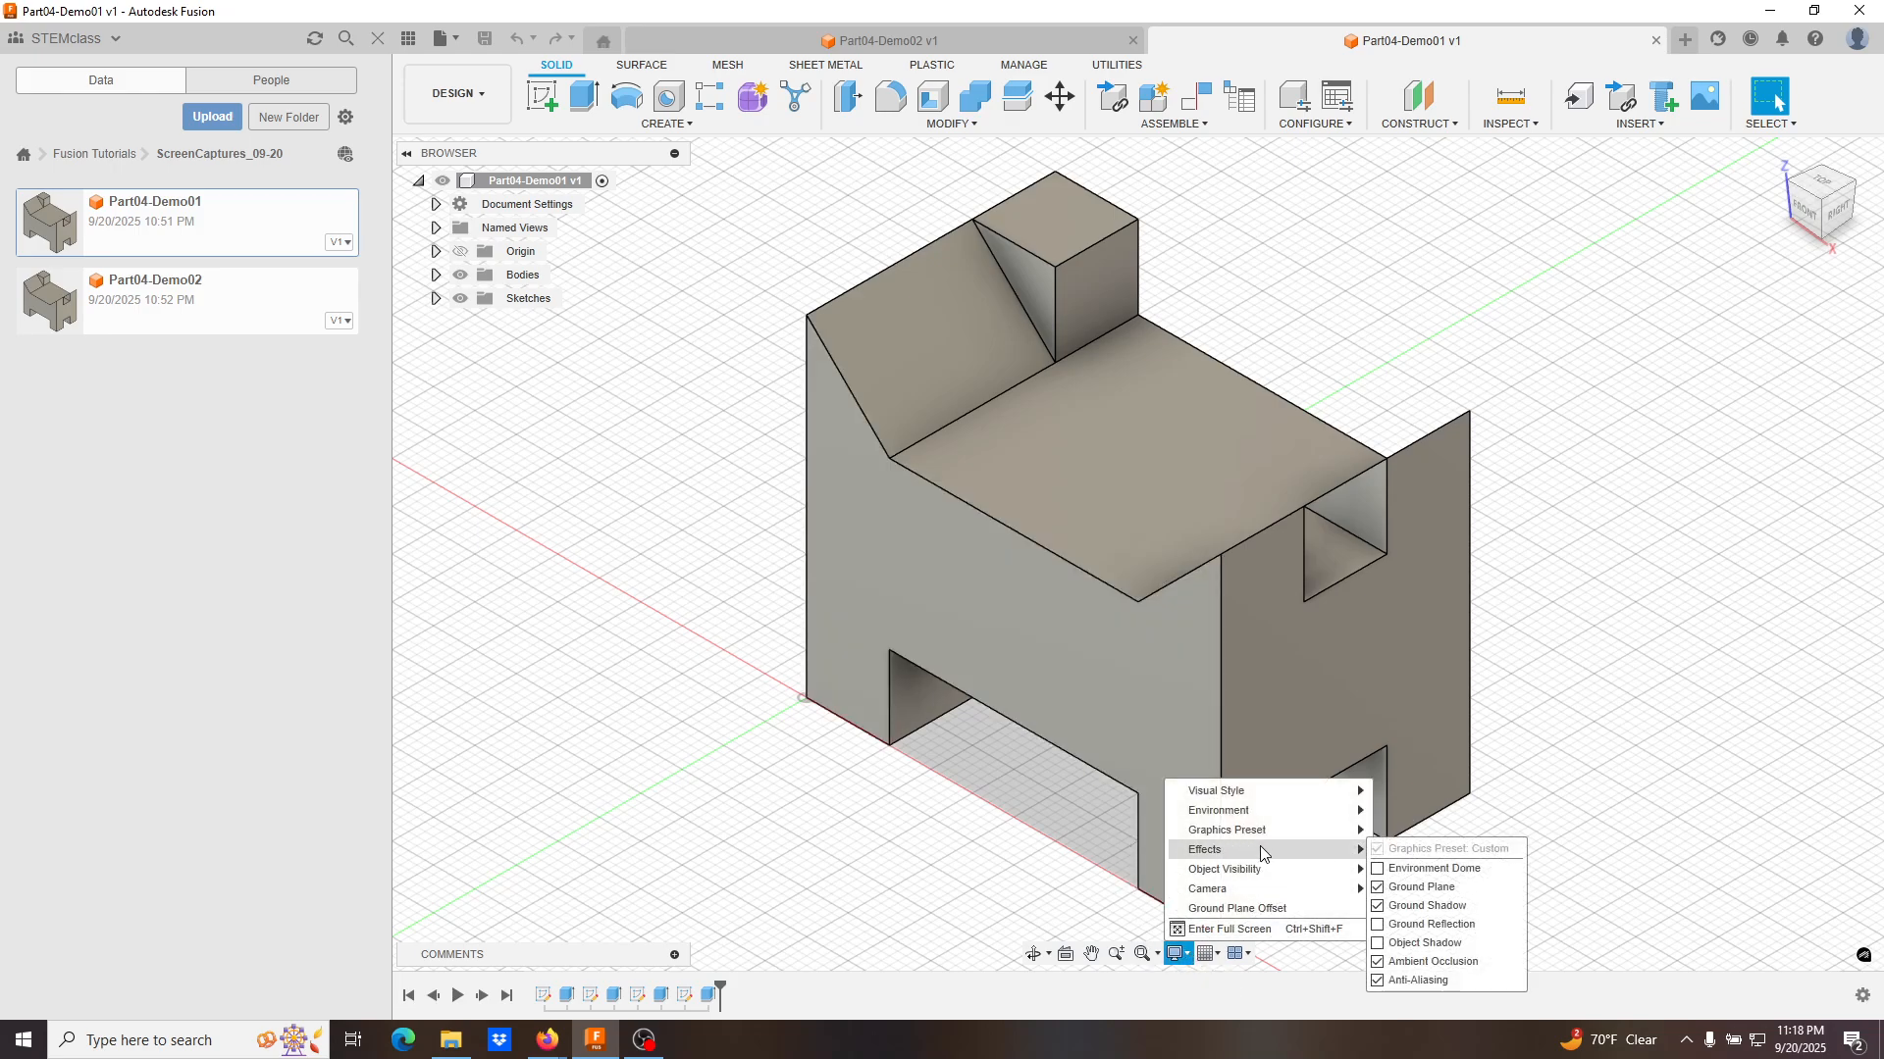
mouse_move(1265, 830)
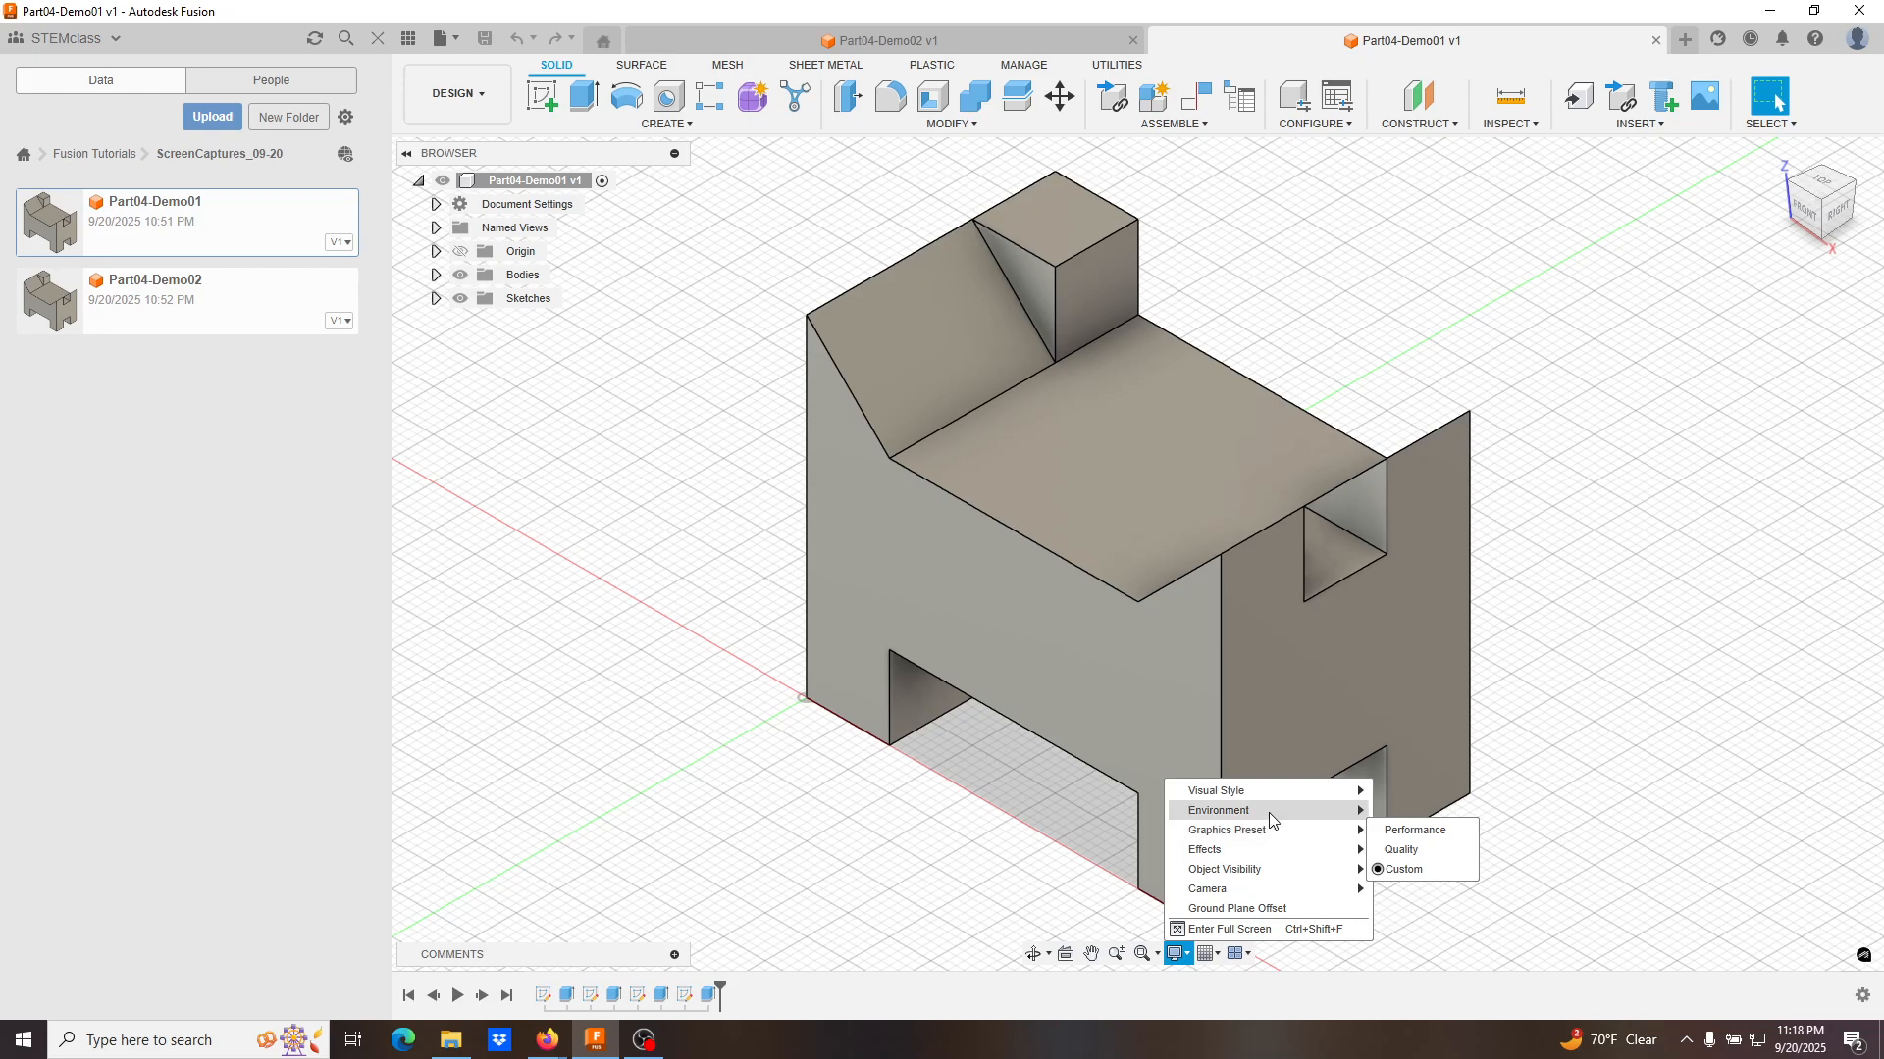
mouse_move(1280, 792)
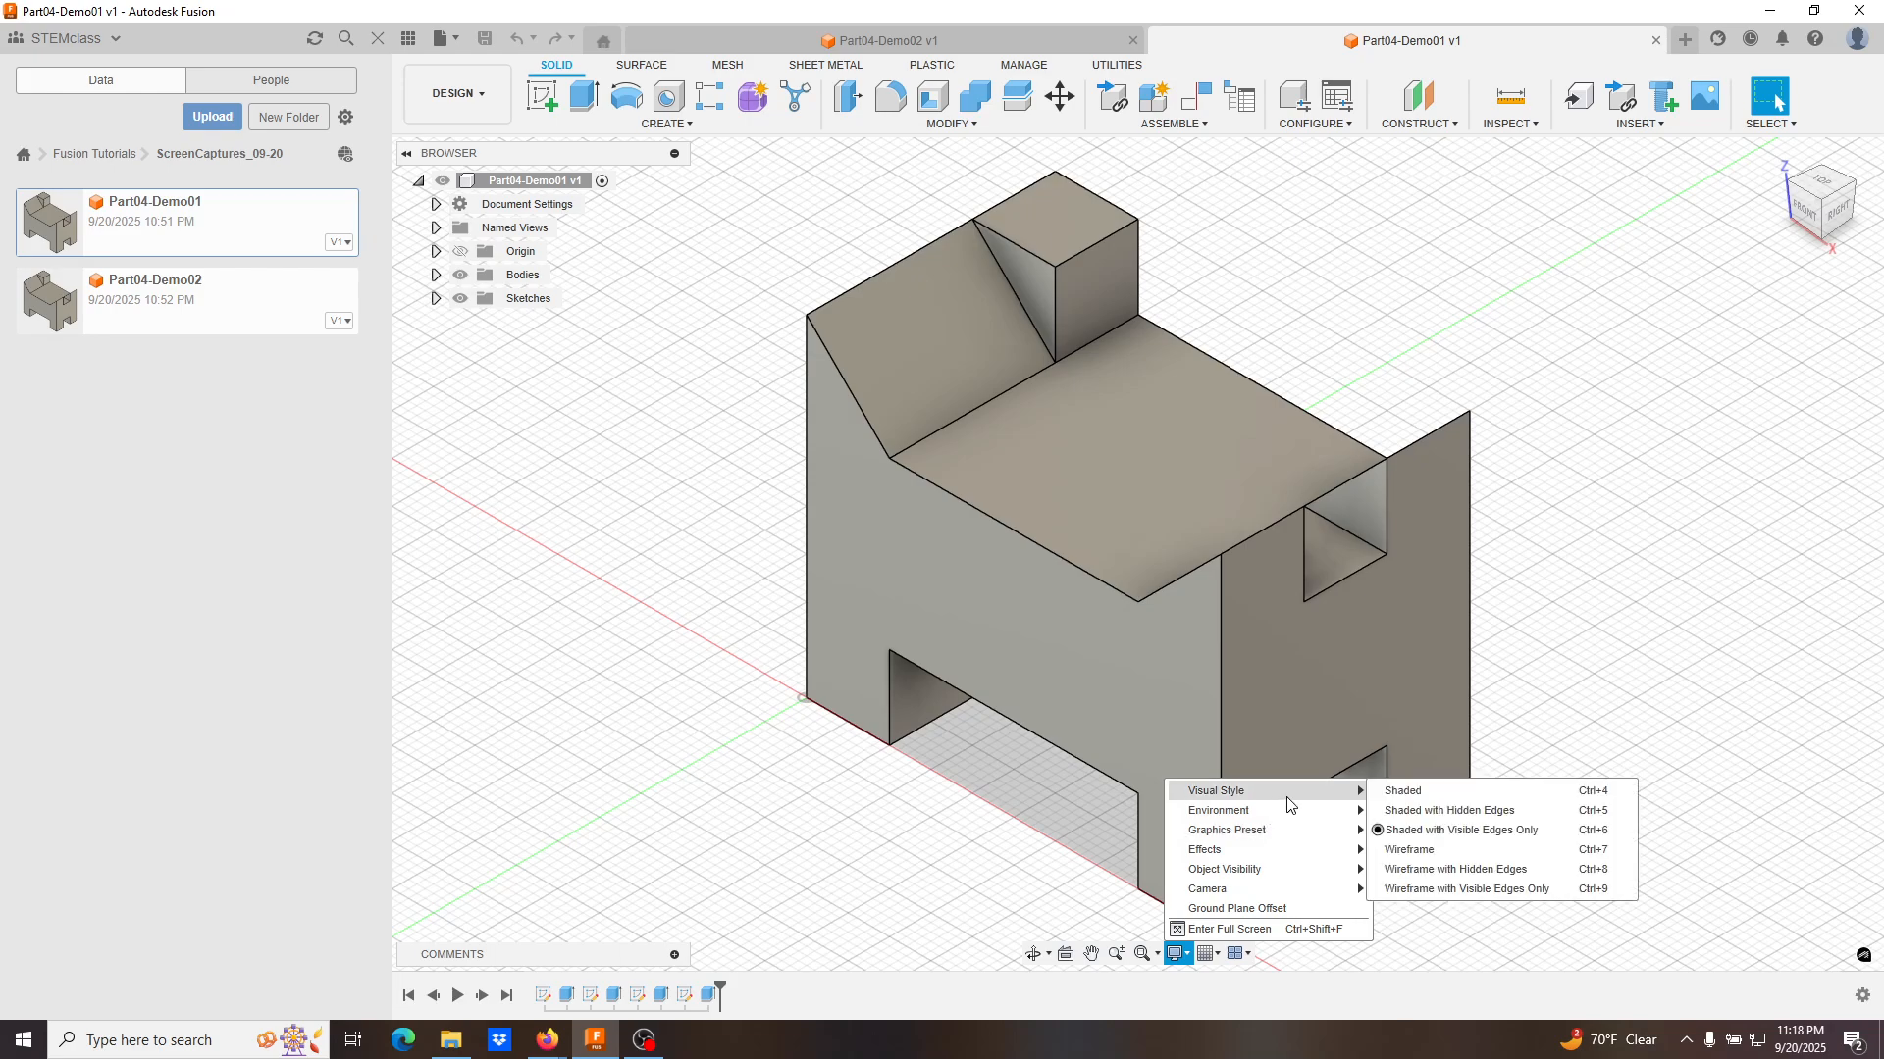
click(1462, 871)
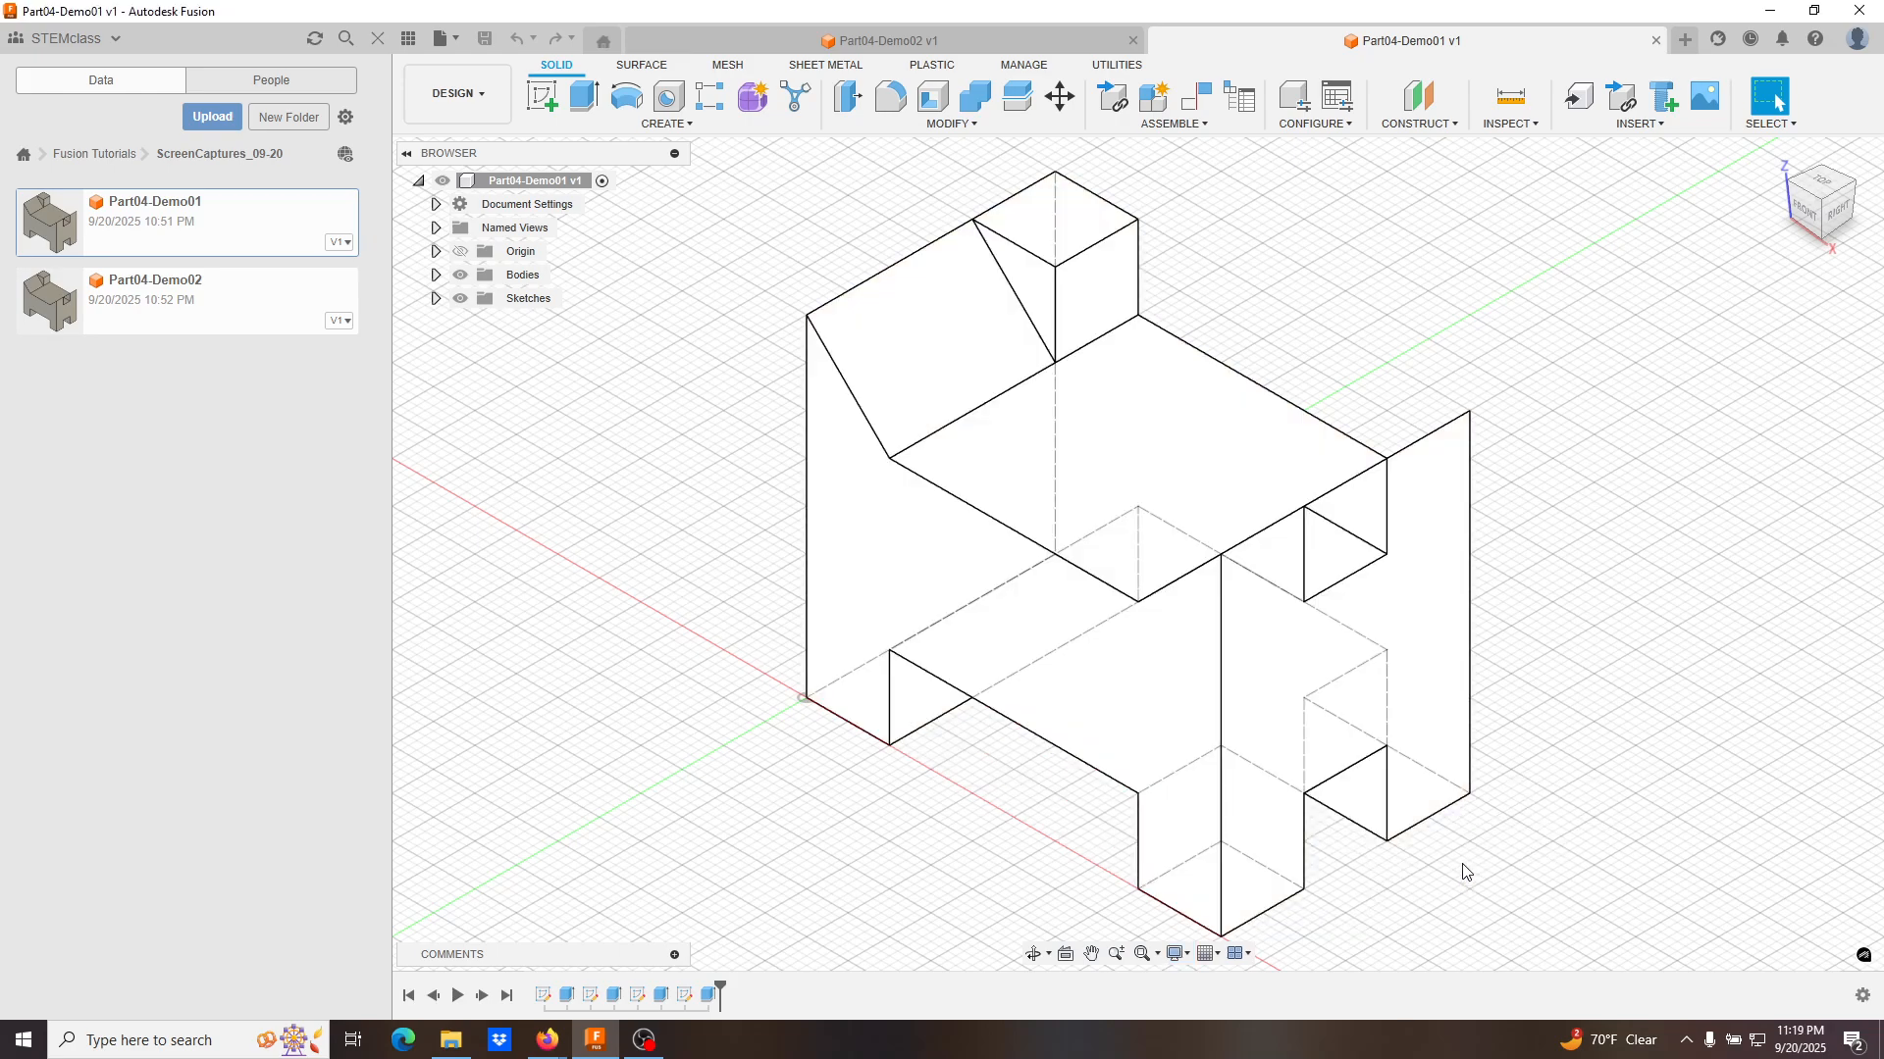
Return the Part04-Demo01 display to Shaded with Visible Edges Only.
click(1176, 954)
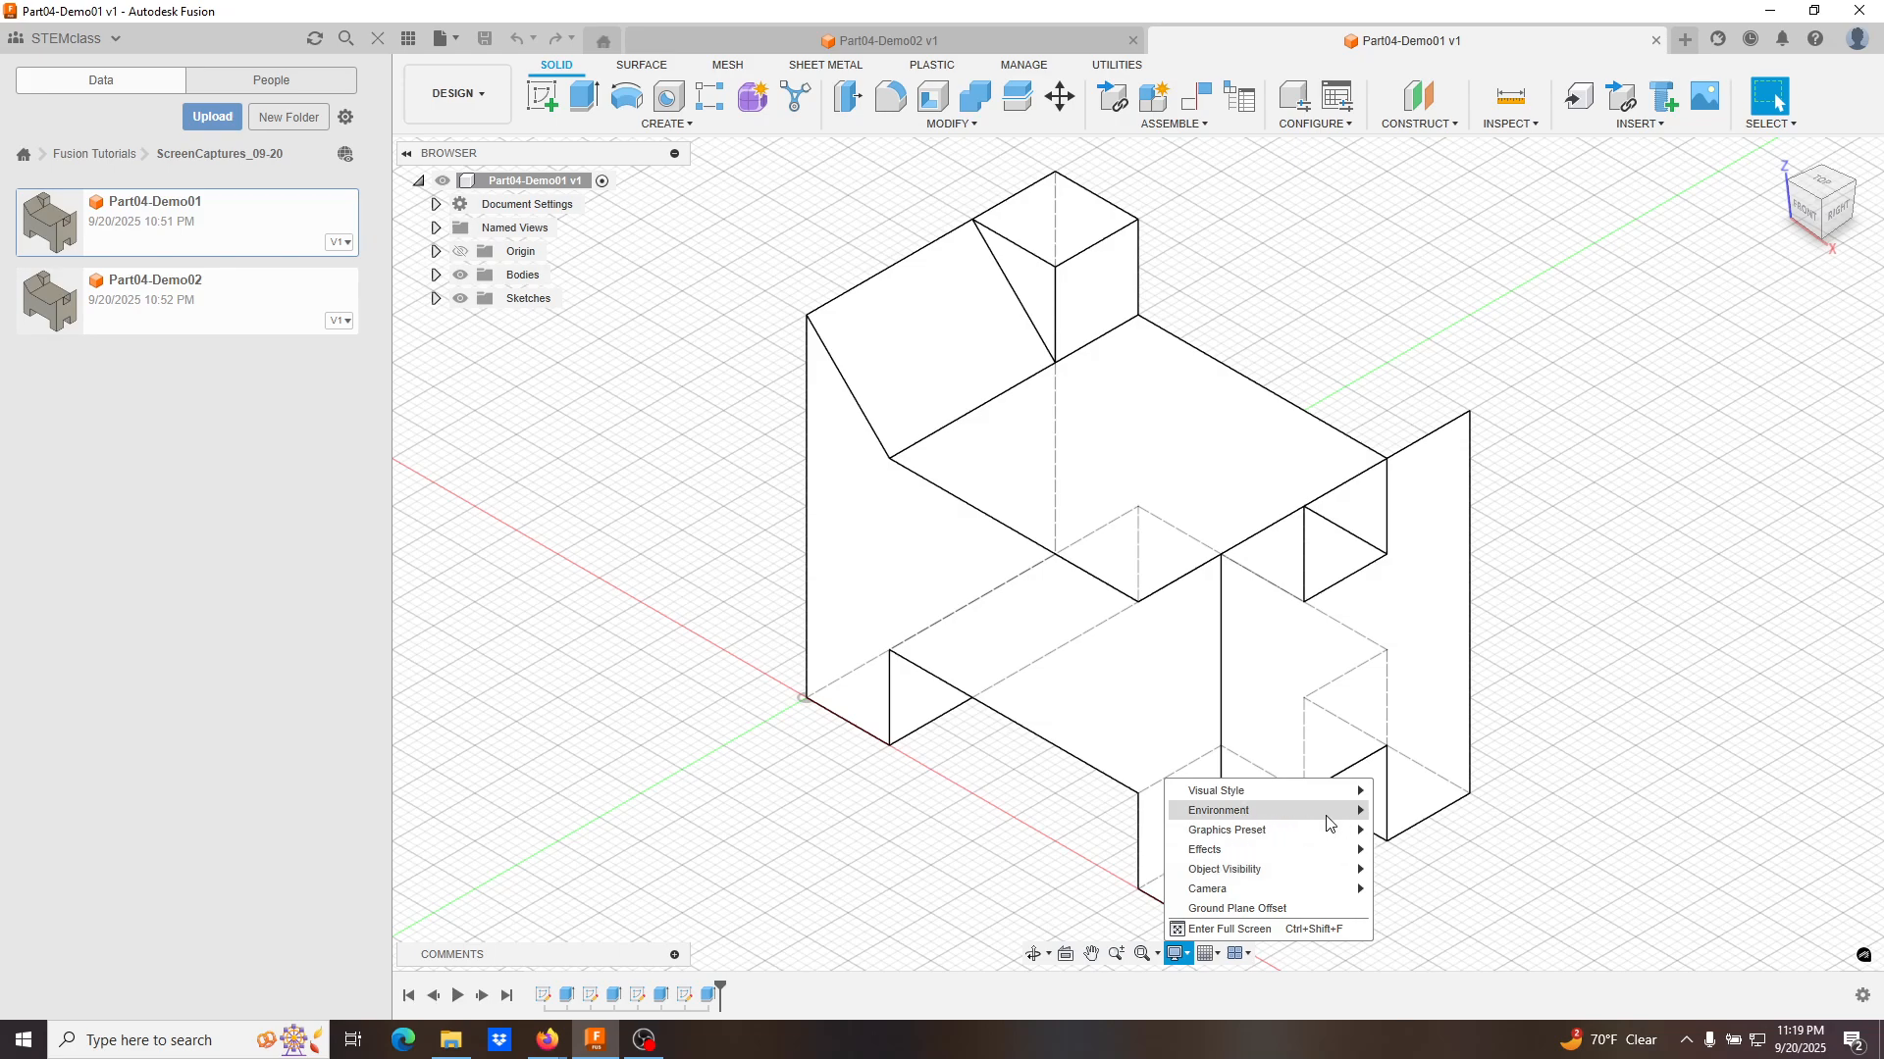
mouse_move(1331, 794)
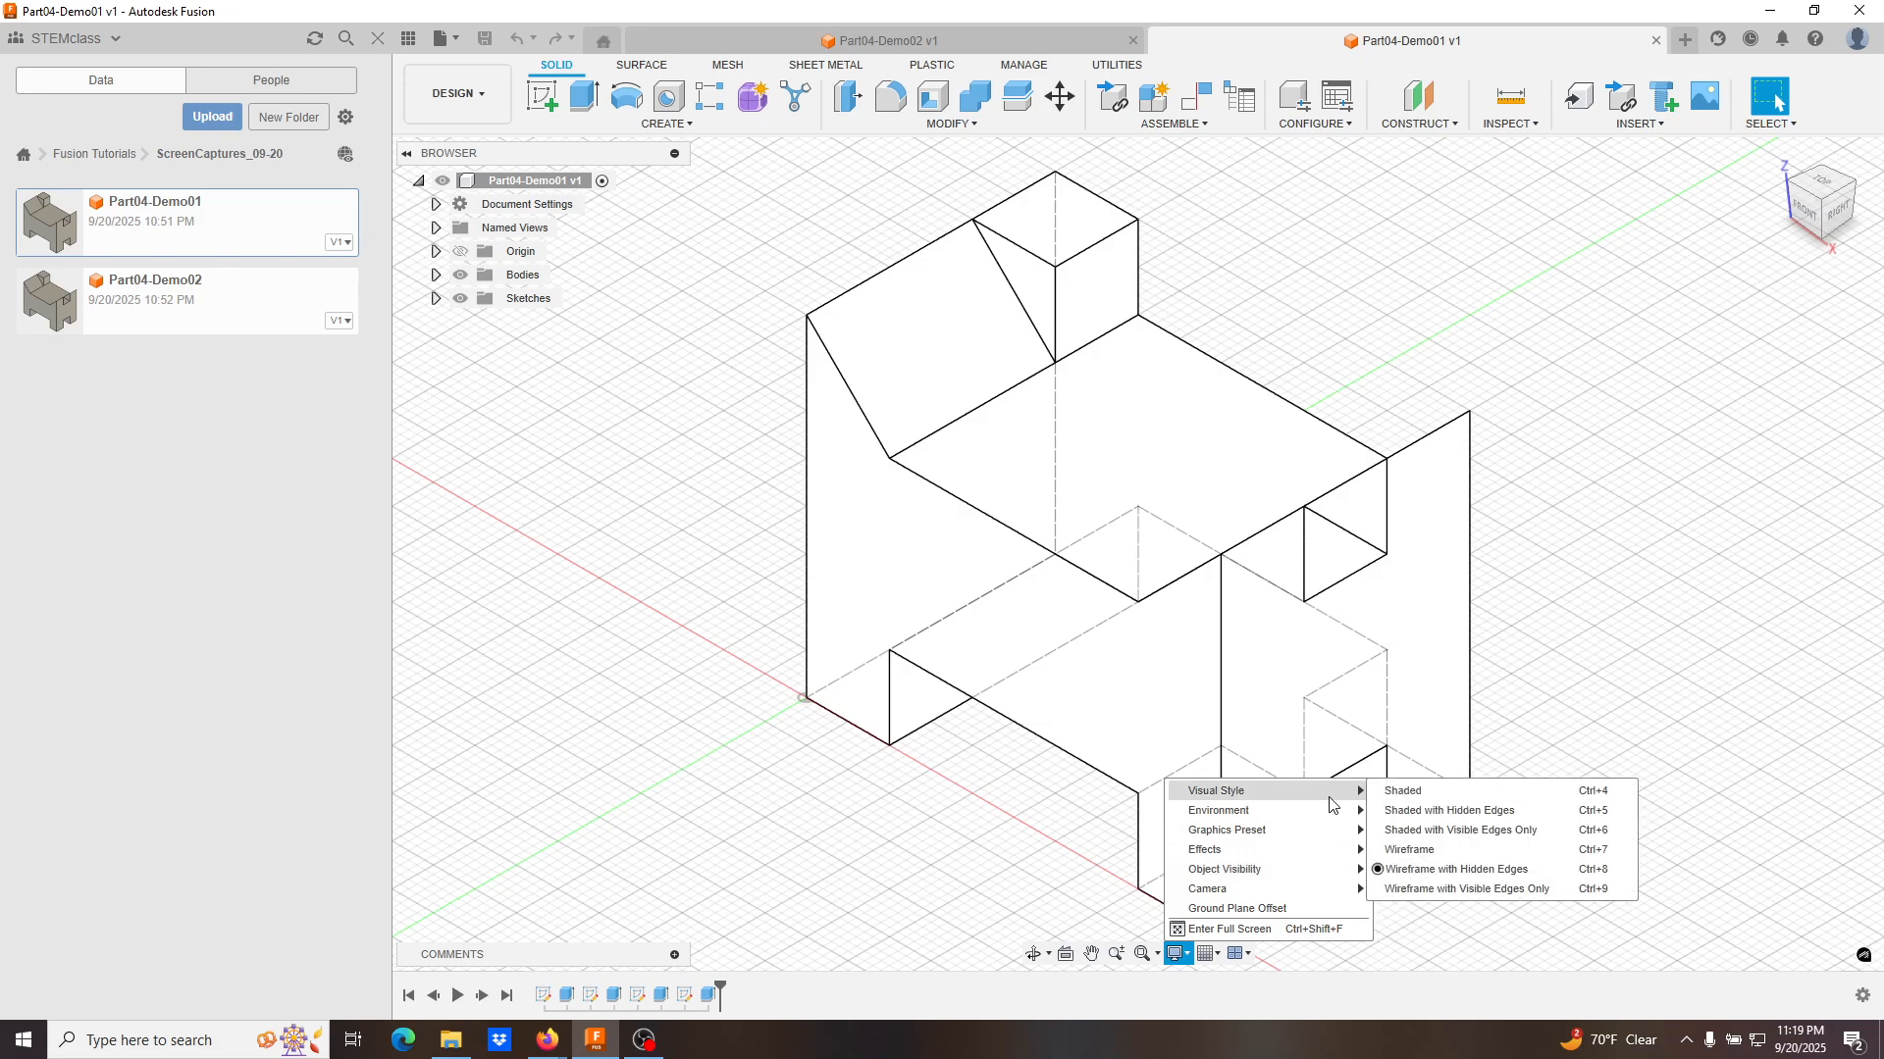
click(1449, 830)
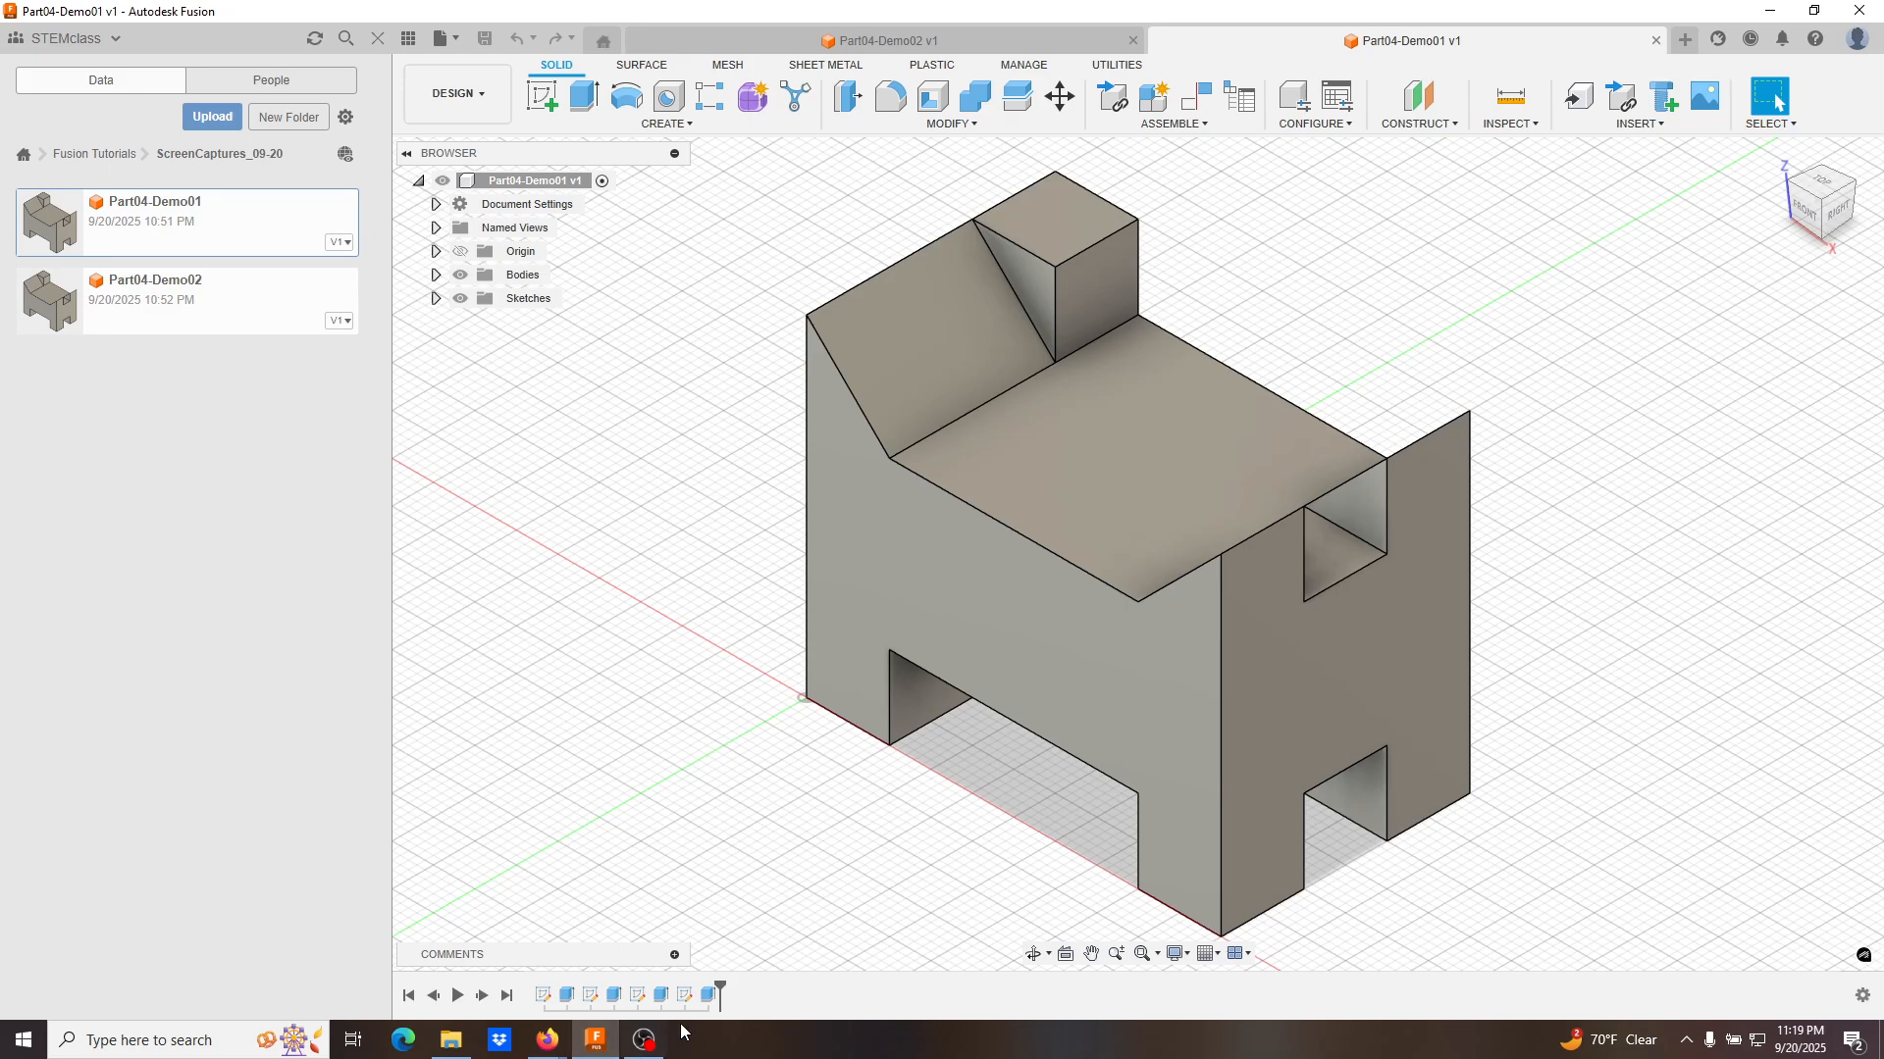
Open the Part04-Demo02 design again and examine its four separate legs in the Wireframe visual style.
click(1001, 46)
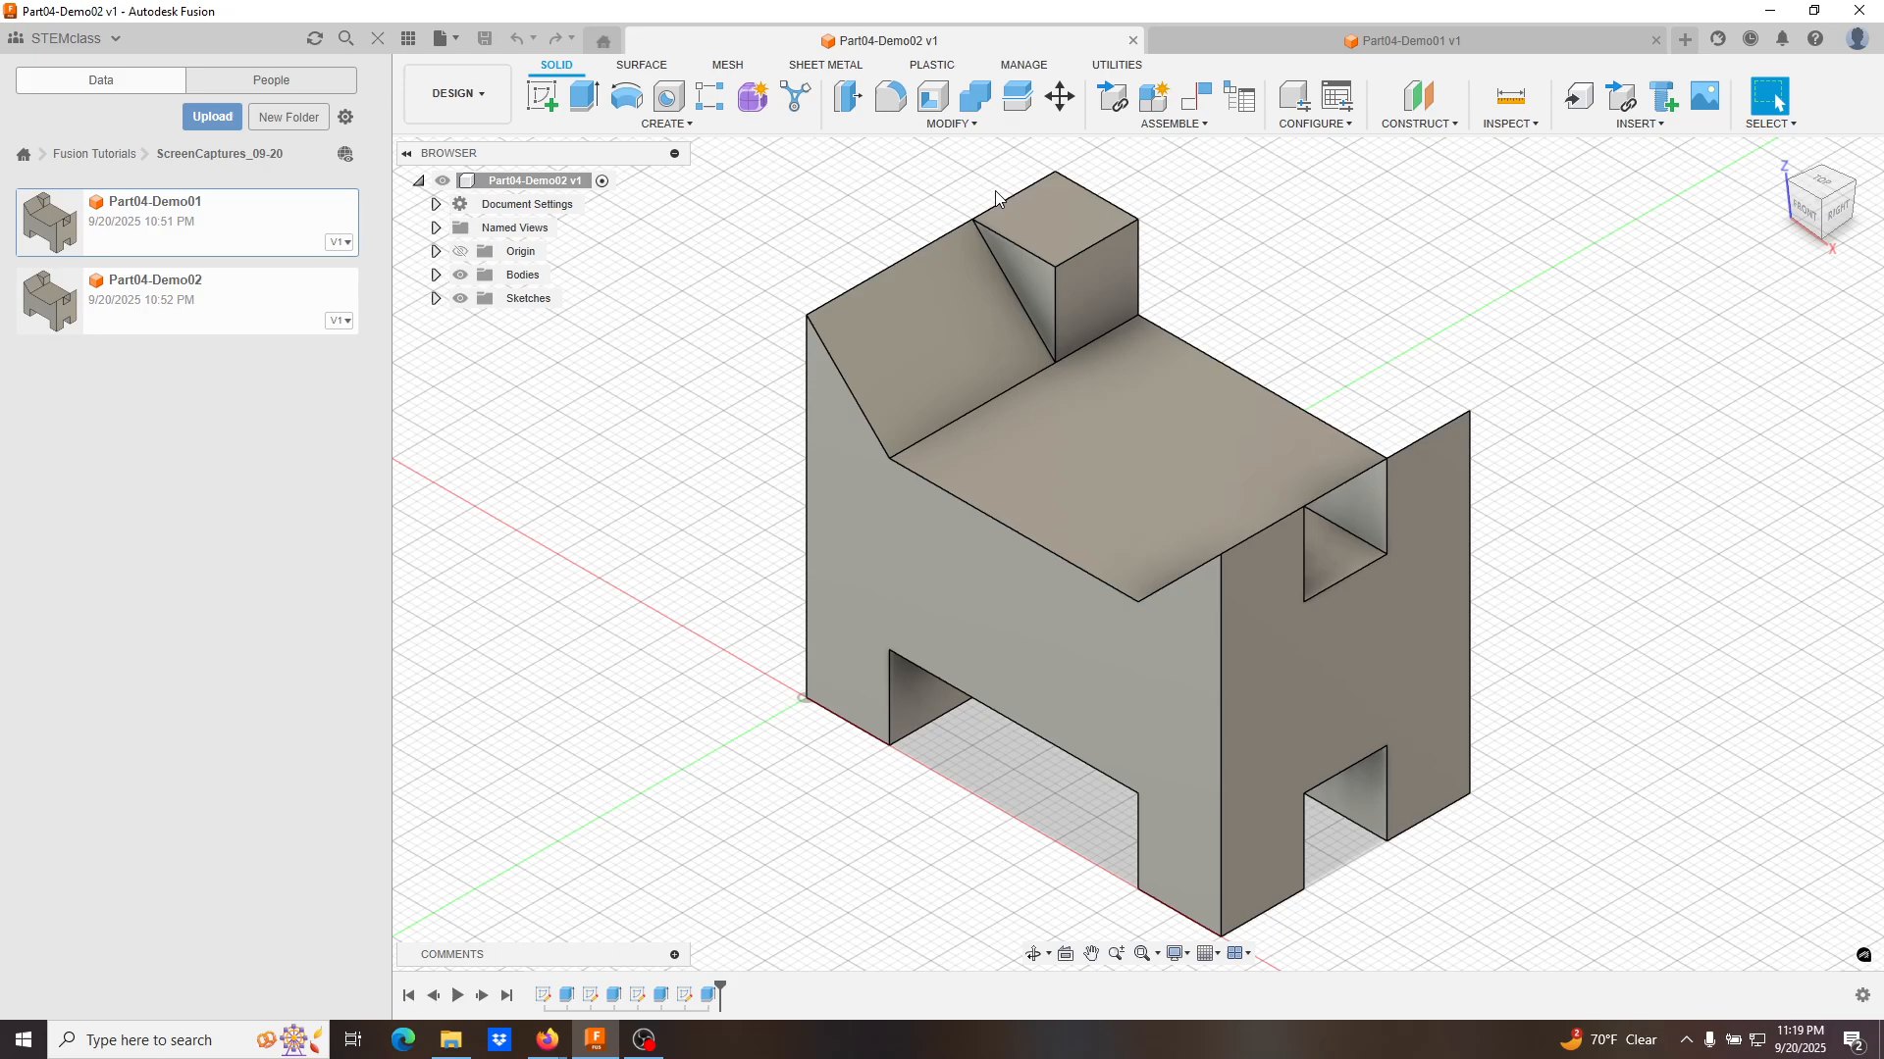
click(1176, 953)
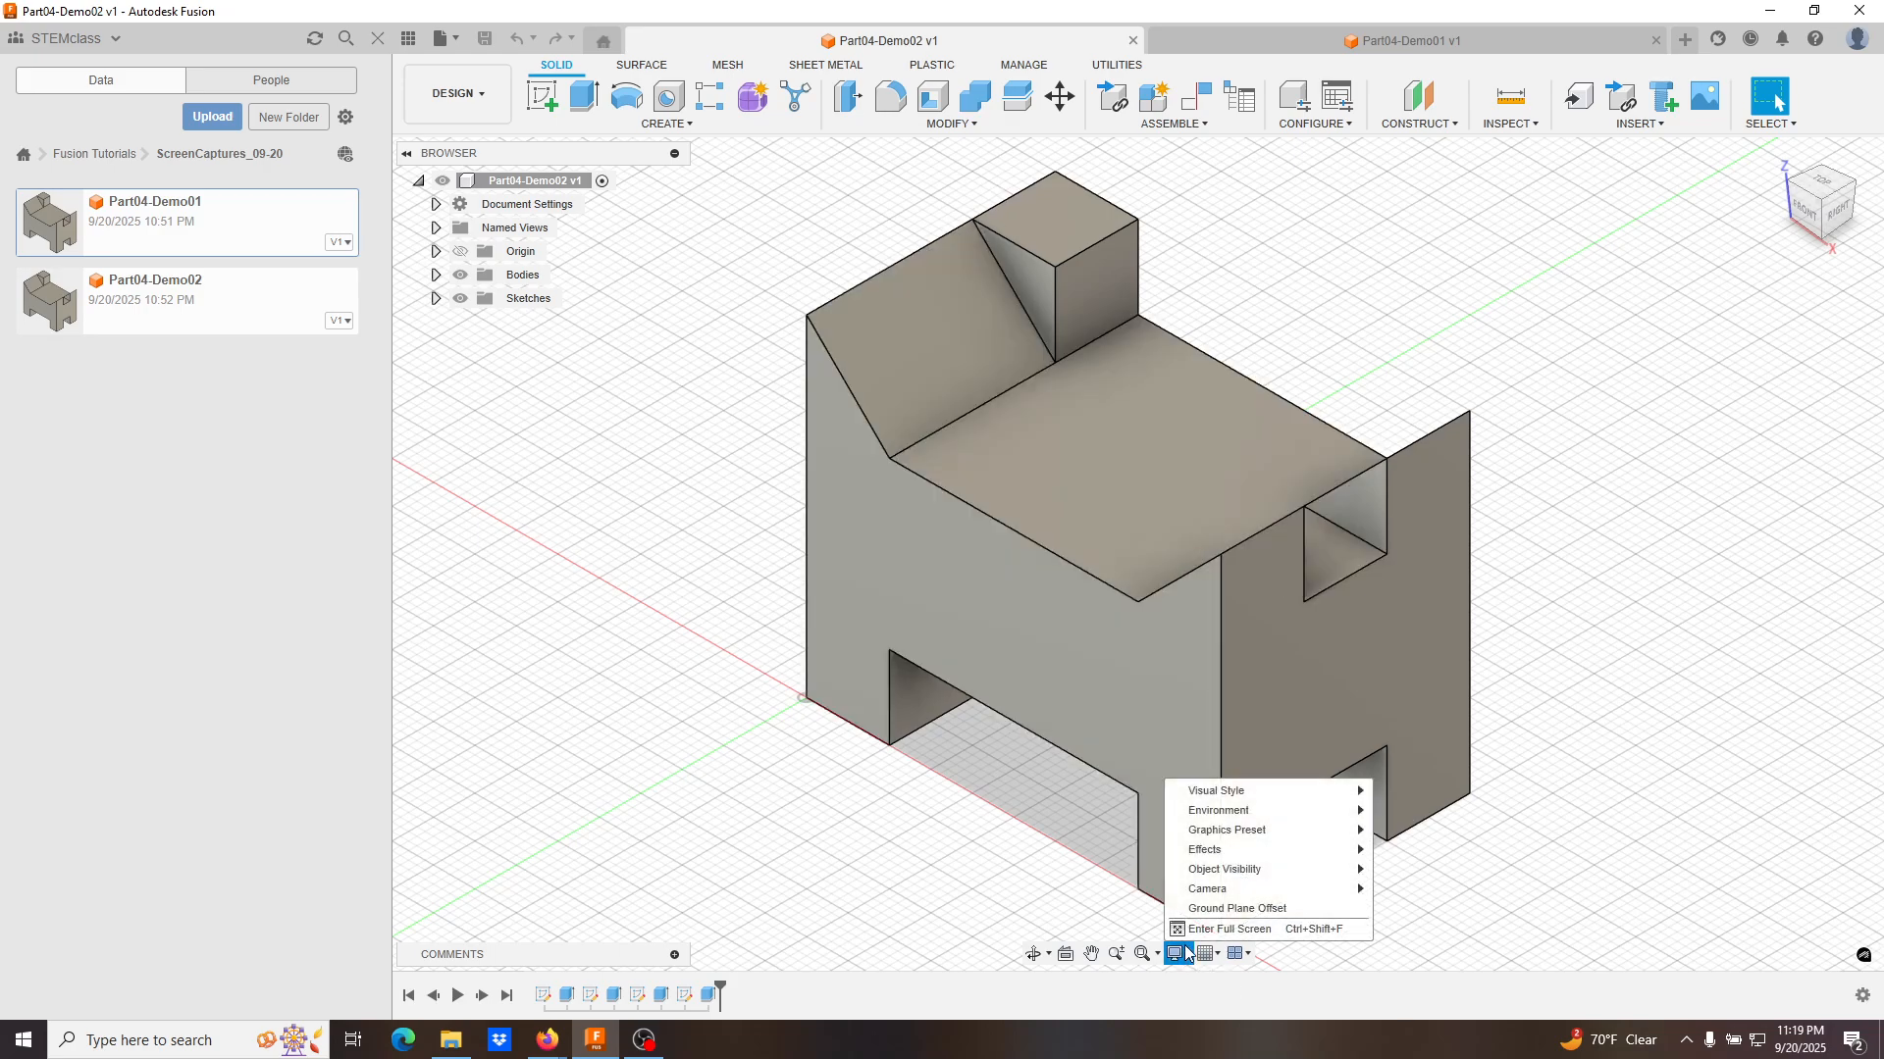
mouse_move(1273, 849)
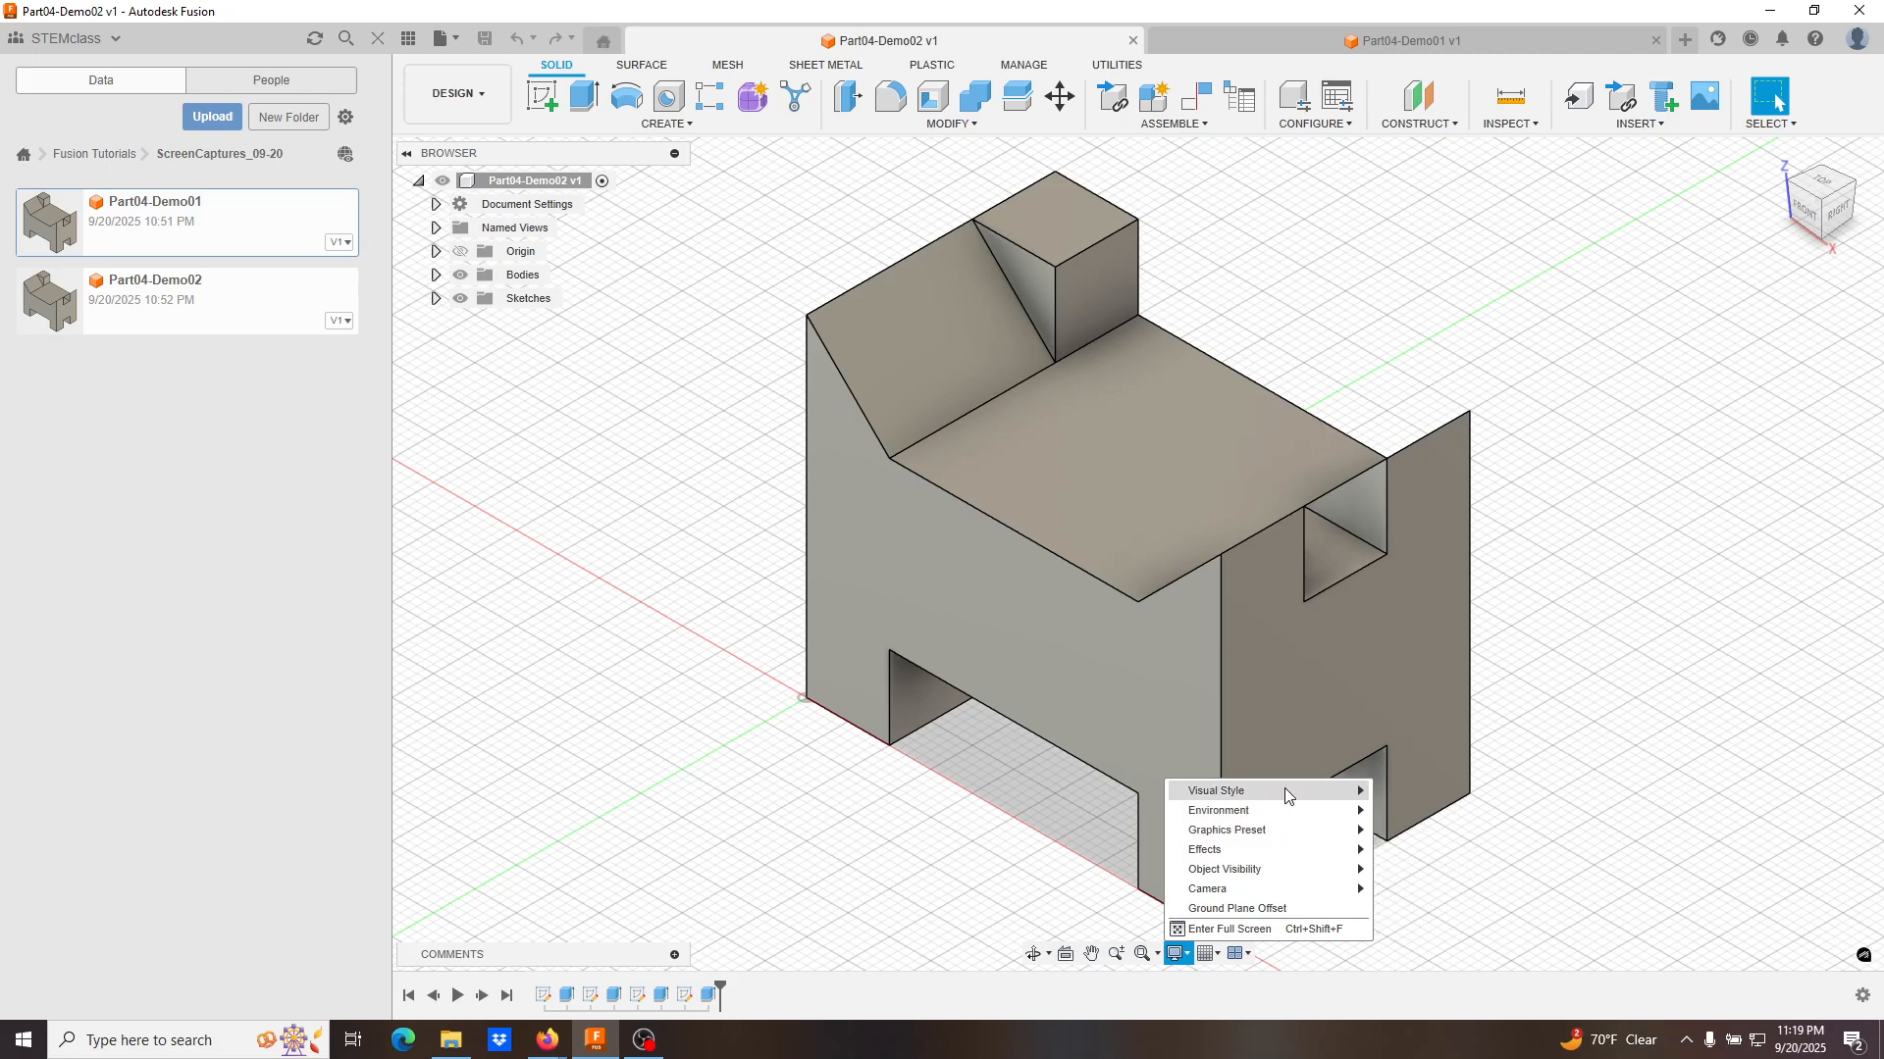
click(1442, 850)
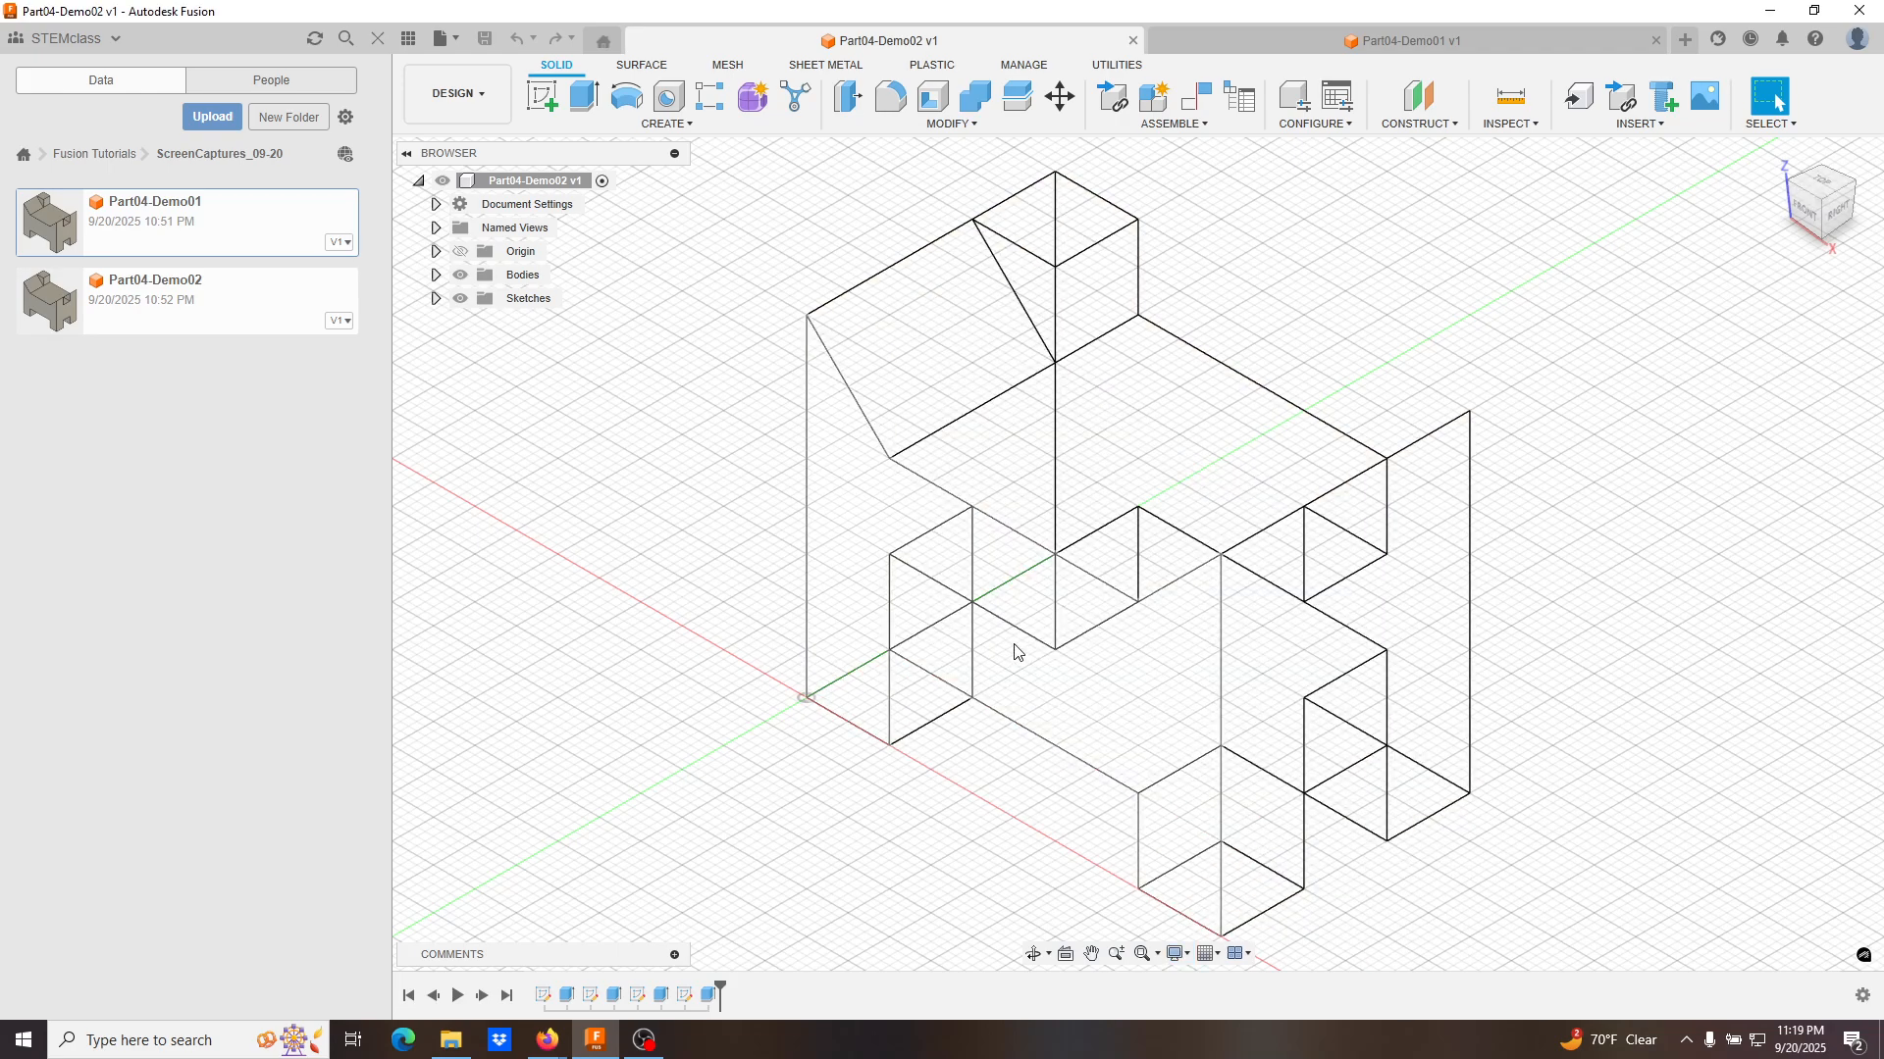
mouse_move(995, 726)
shift+middle_down()
mouse_move(997, 682)
mouse_move(970, 656)
mouse_move(1006, 715)
mouse_move(1010, 665)
mouse_move(1021, 702)
shift+middle_up()
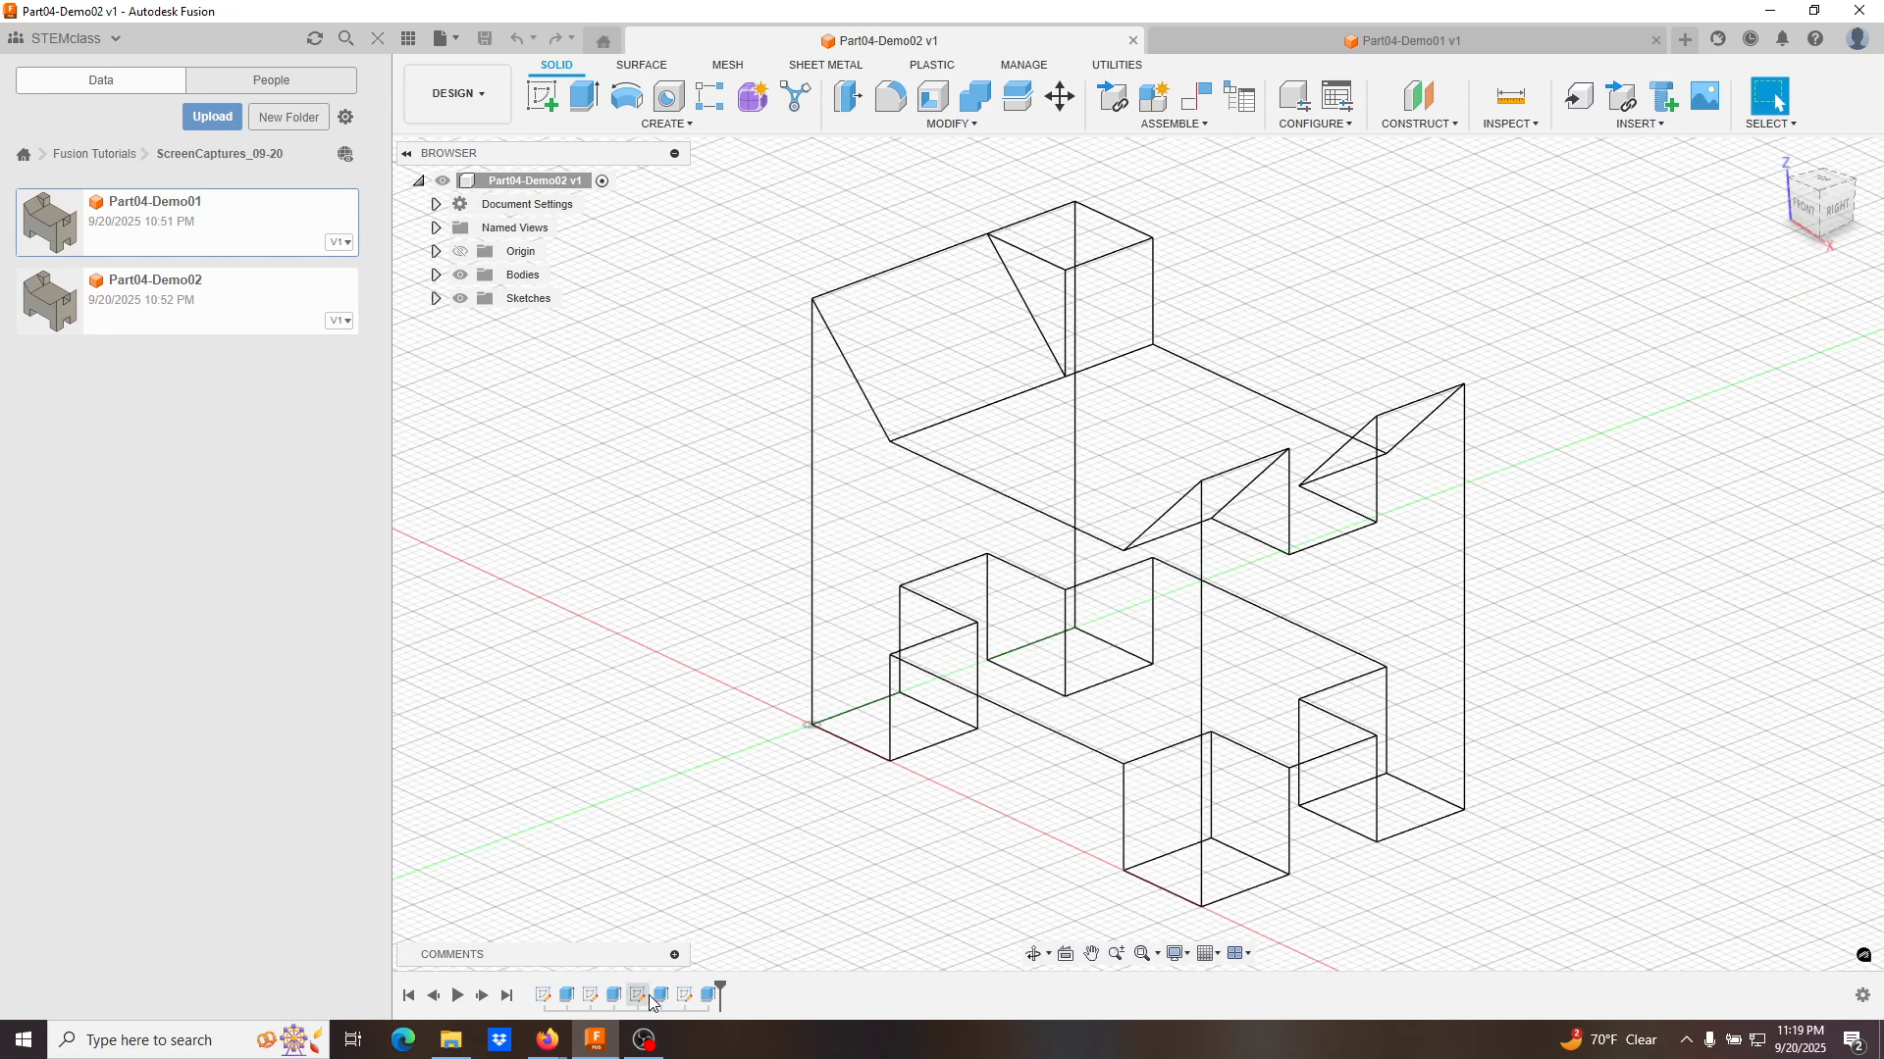
Review the PART04 drawing and its dimensions in BeginnerCADexercises-1.pdf in Firefox, and return to Fusion.
mouse_move(548, 1044)
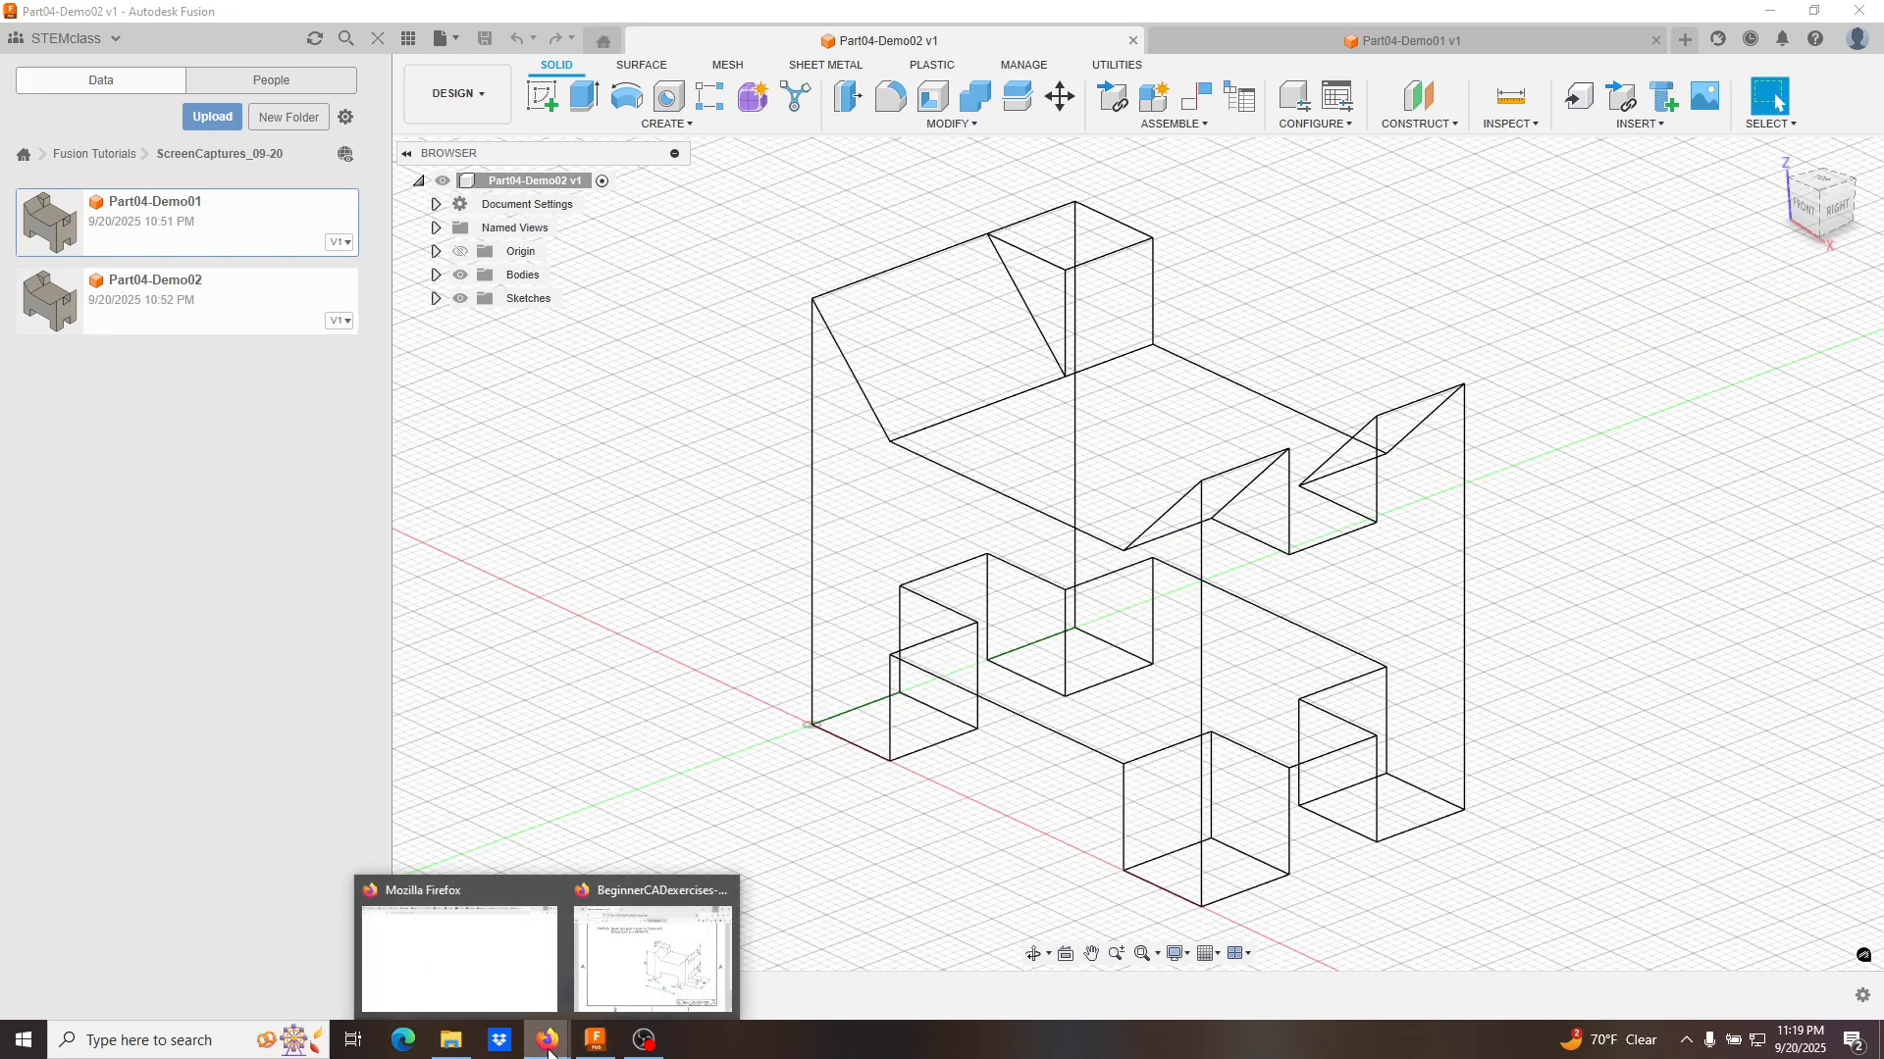
click(667, 981)
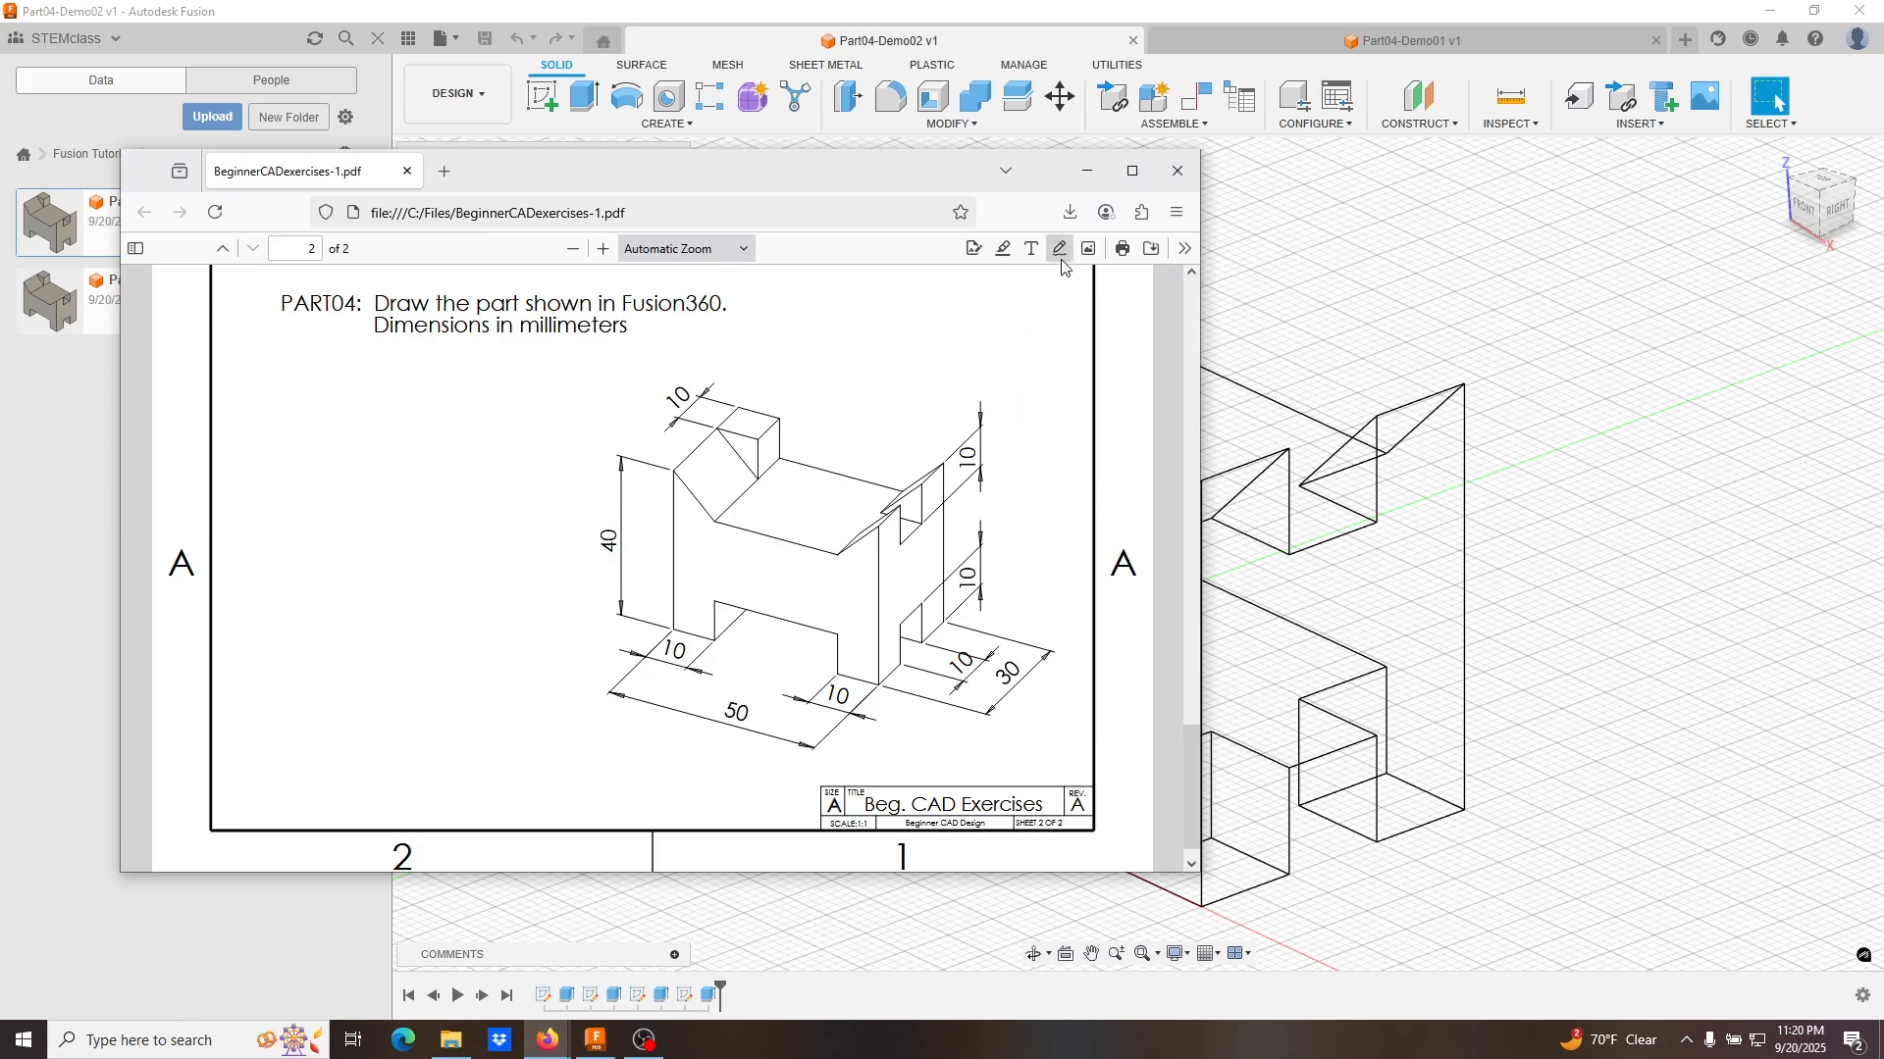
click(1087, 187)
click(1075, 181)
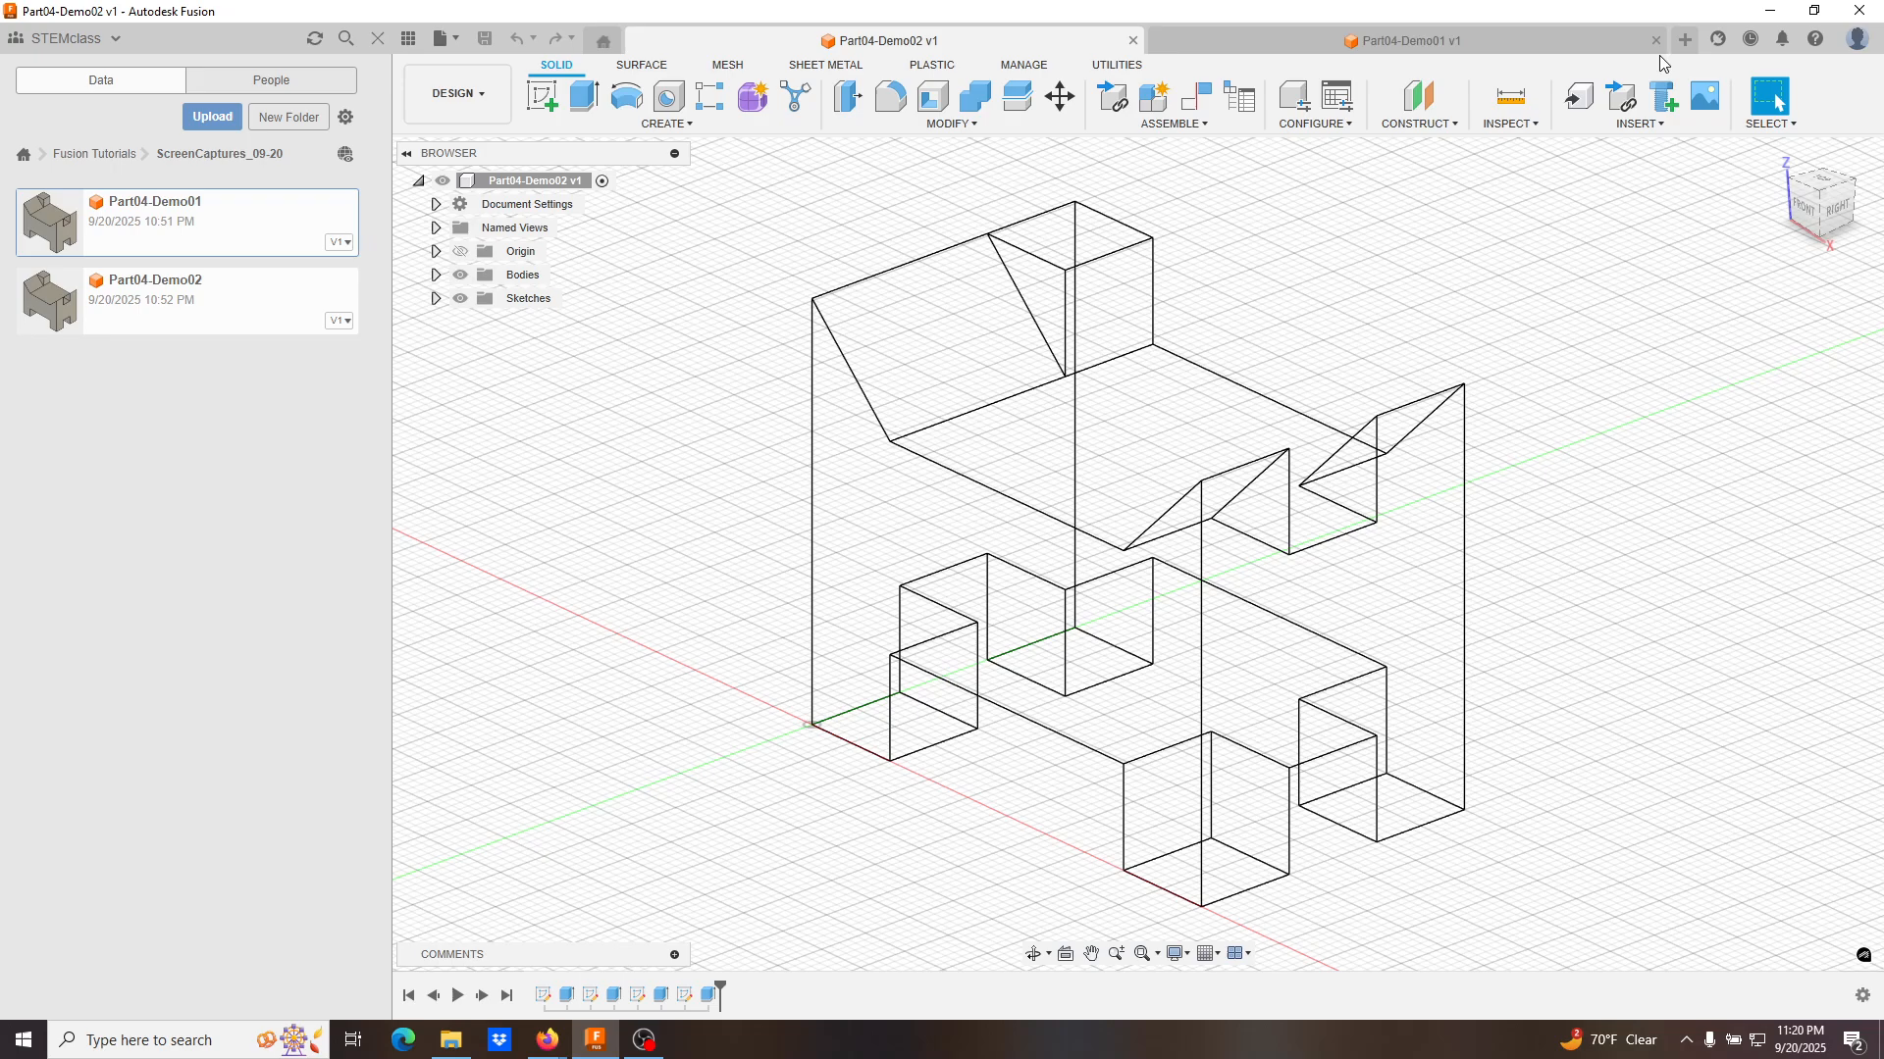
Create a new empty design.
click(1686, 40)
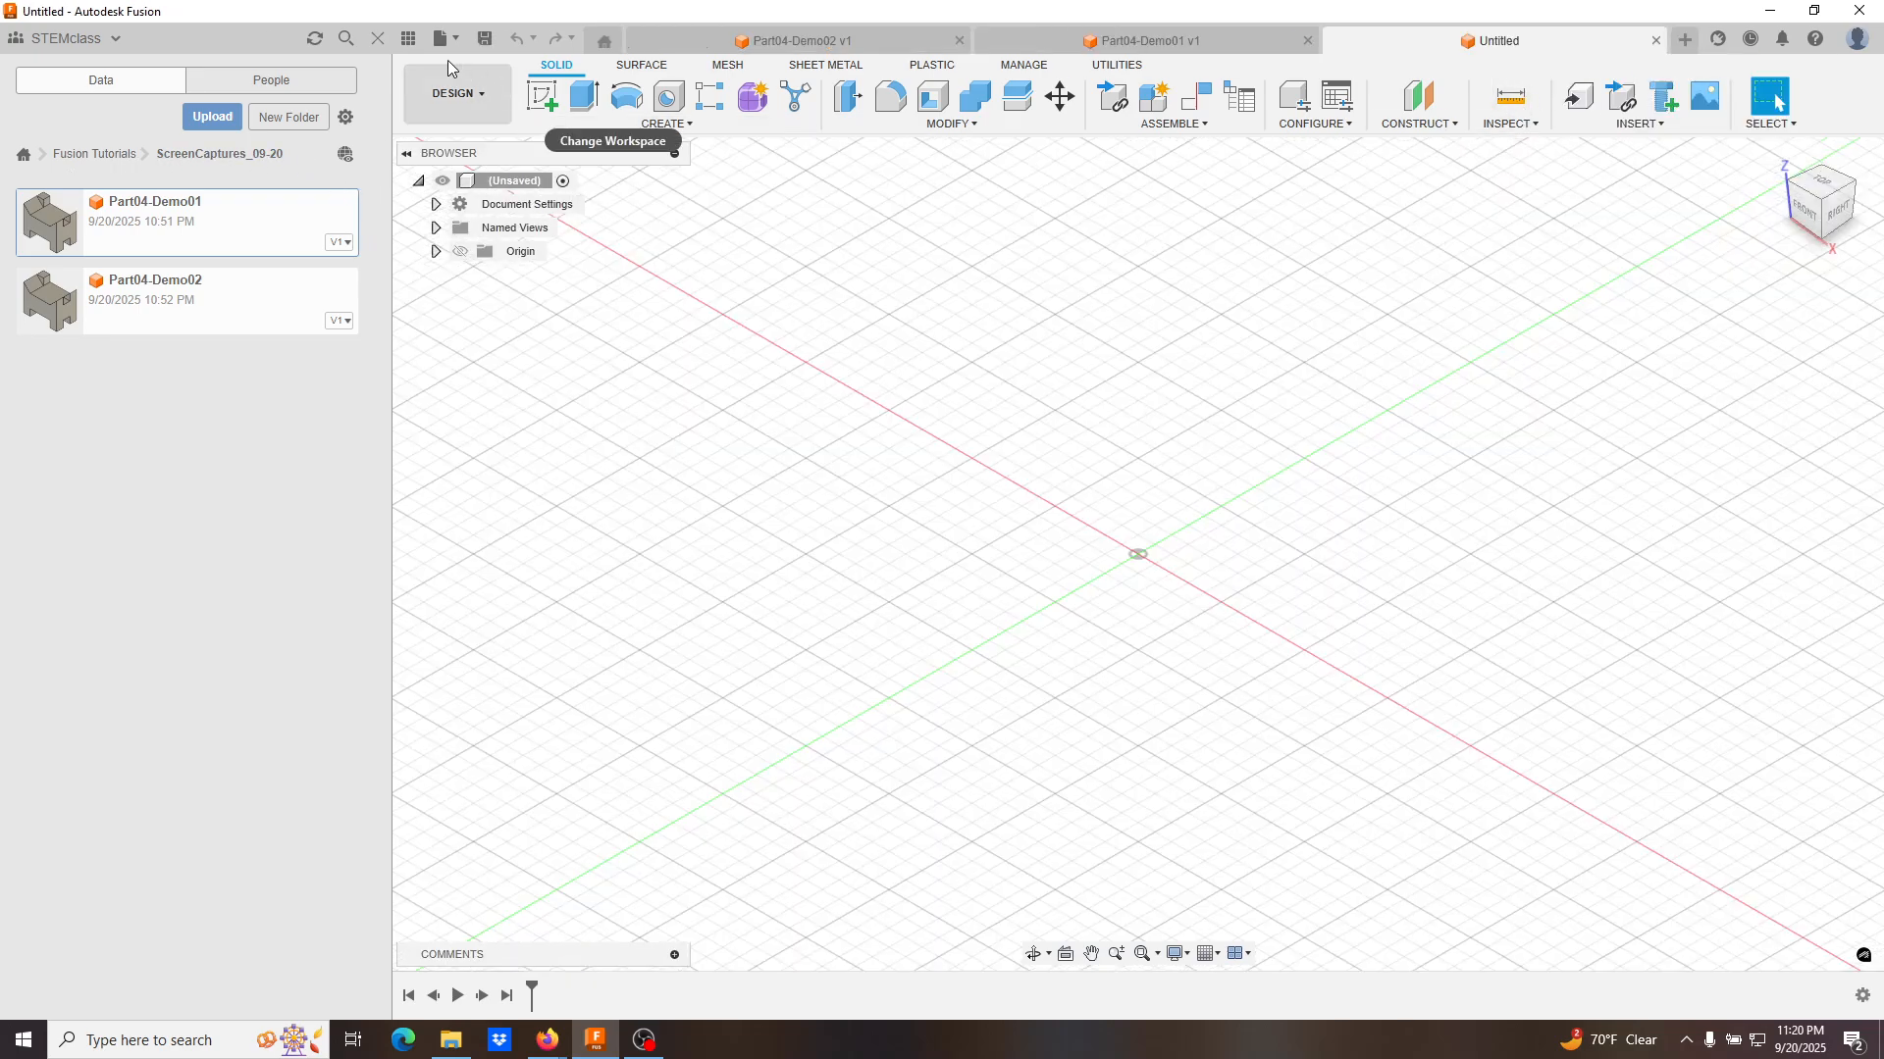
Save the new design as Part04-Option1 in the ScreenCaptures_09-20 folder and hide the project file list.
click(456, 39)
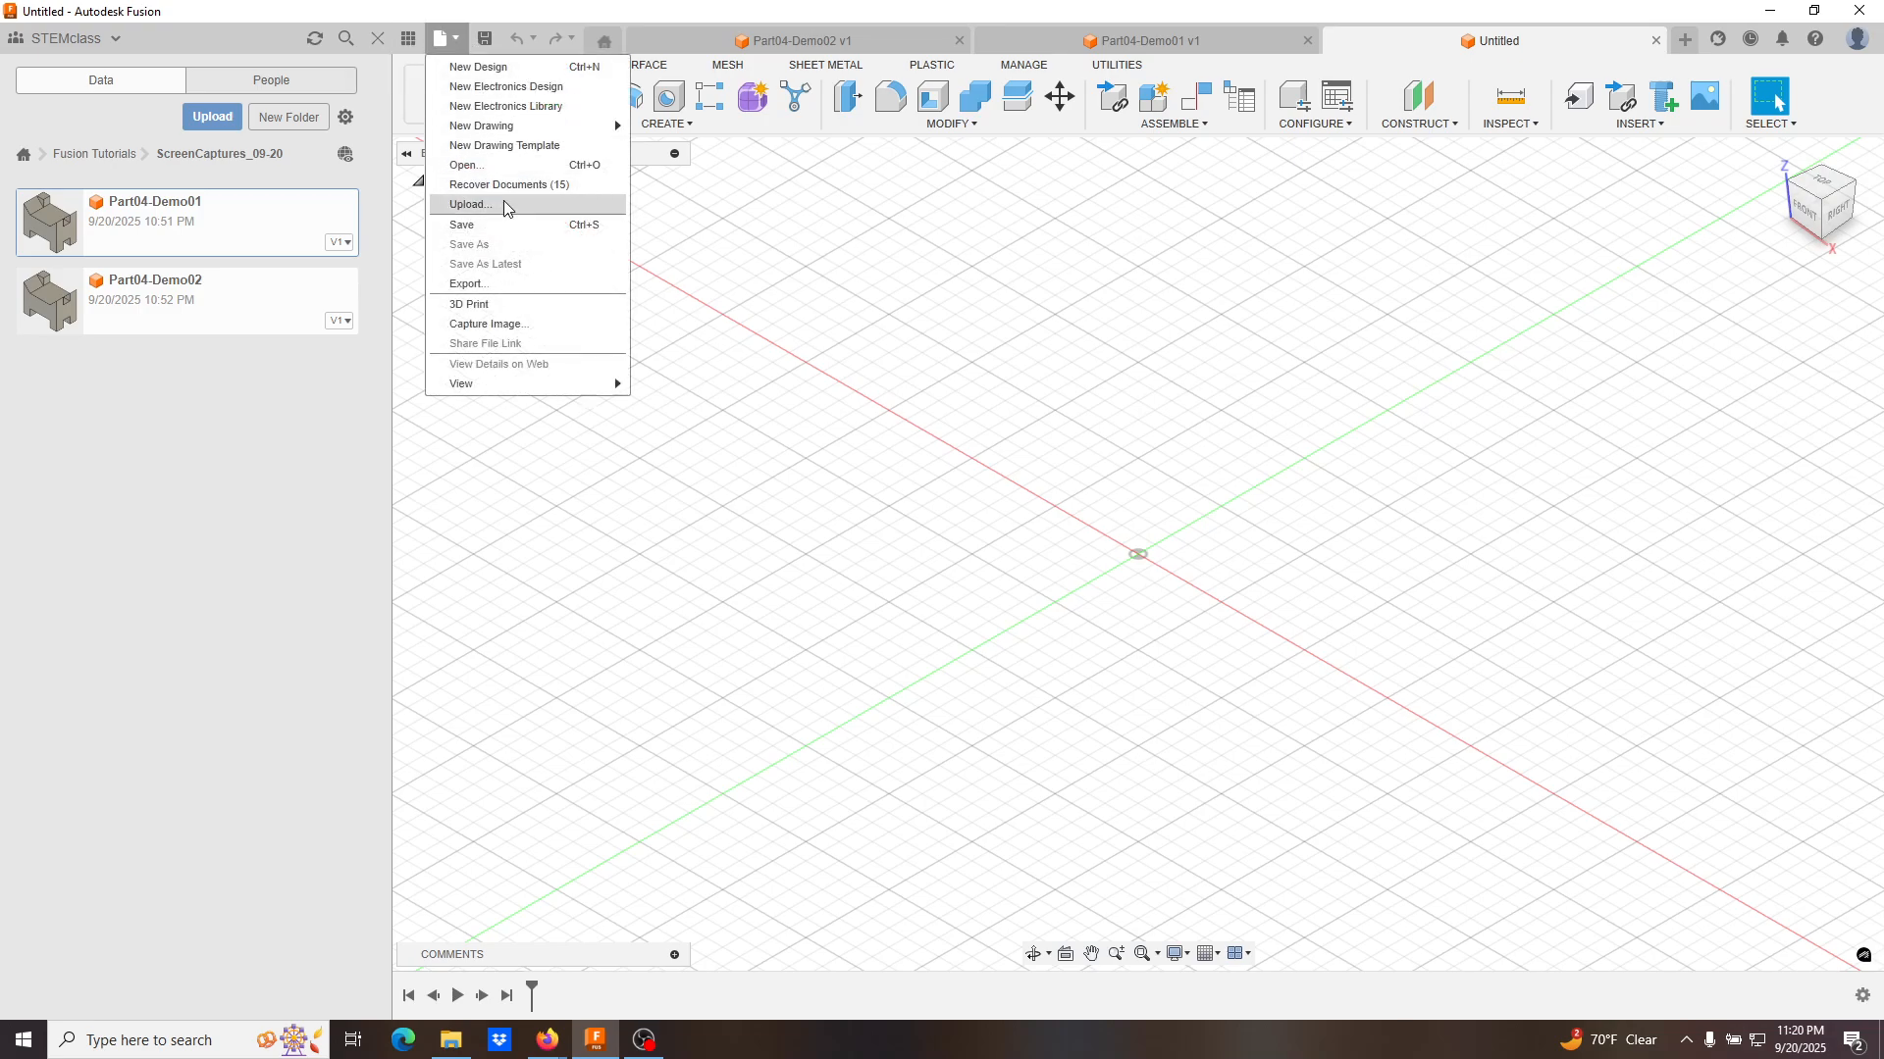
click(504, 226)
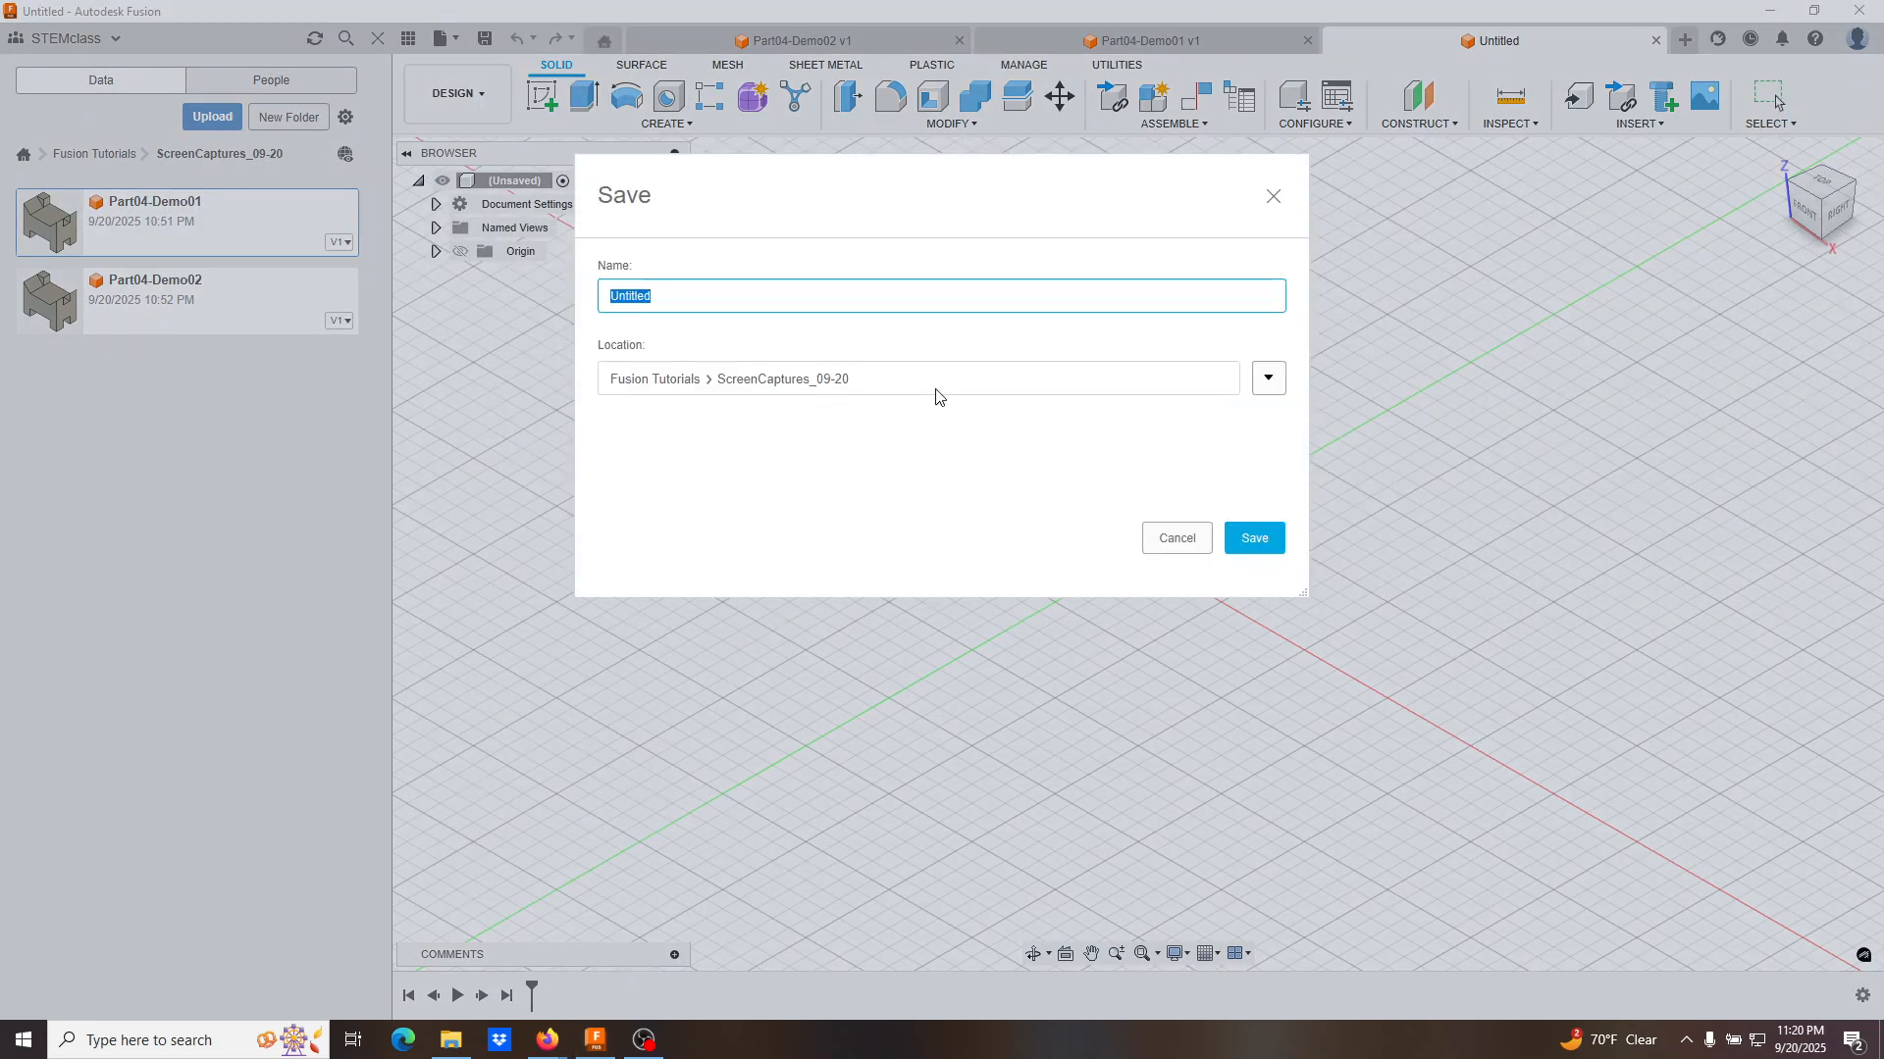
text(Part04-Option1)
click(1255, 537)
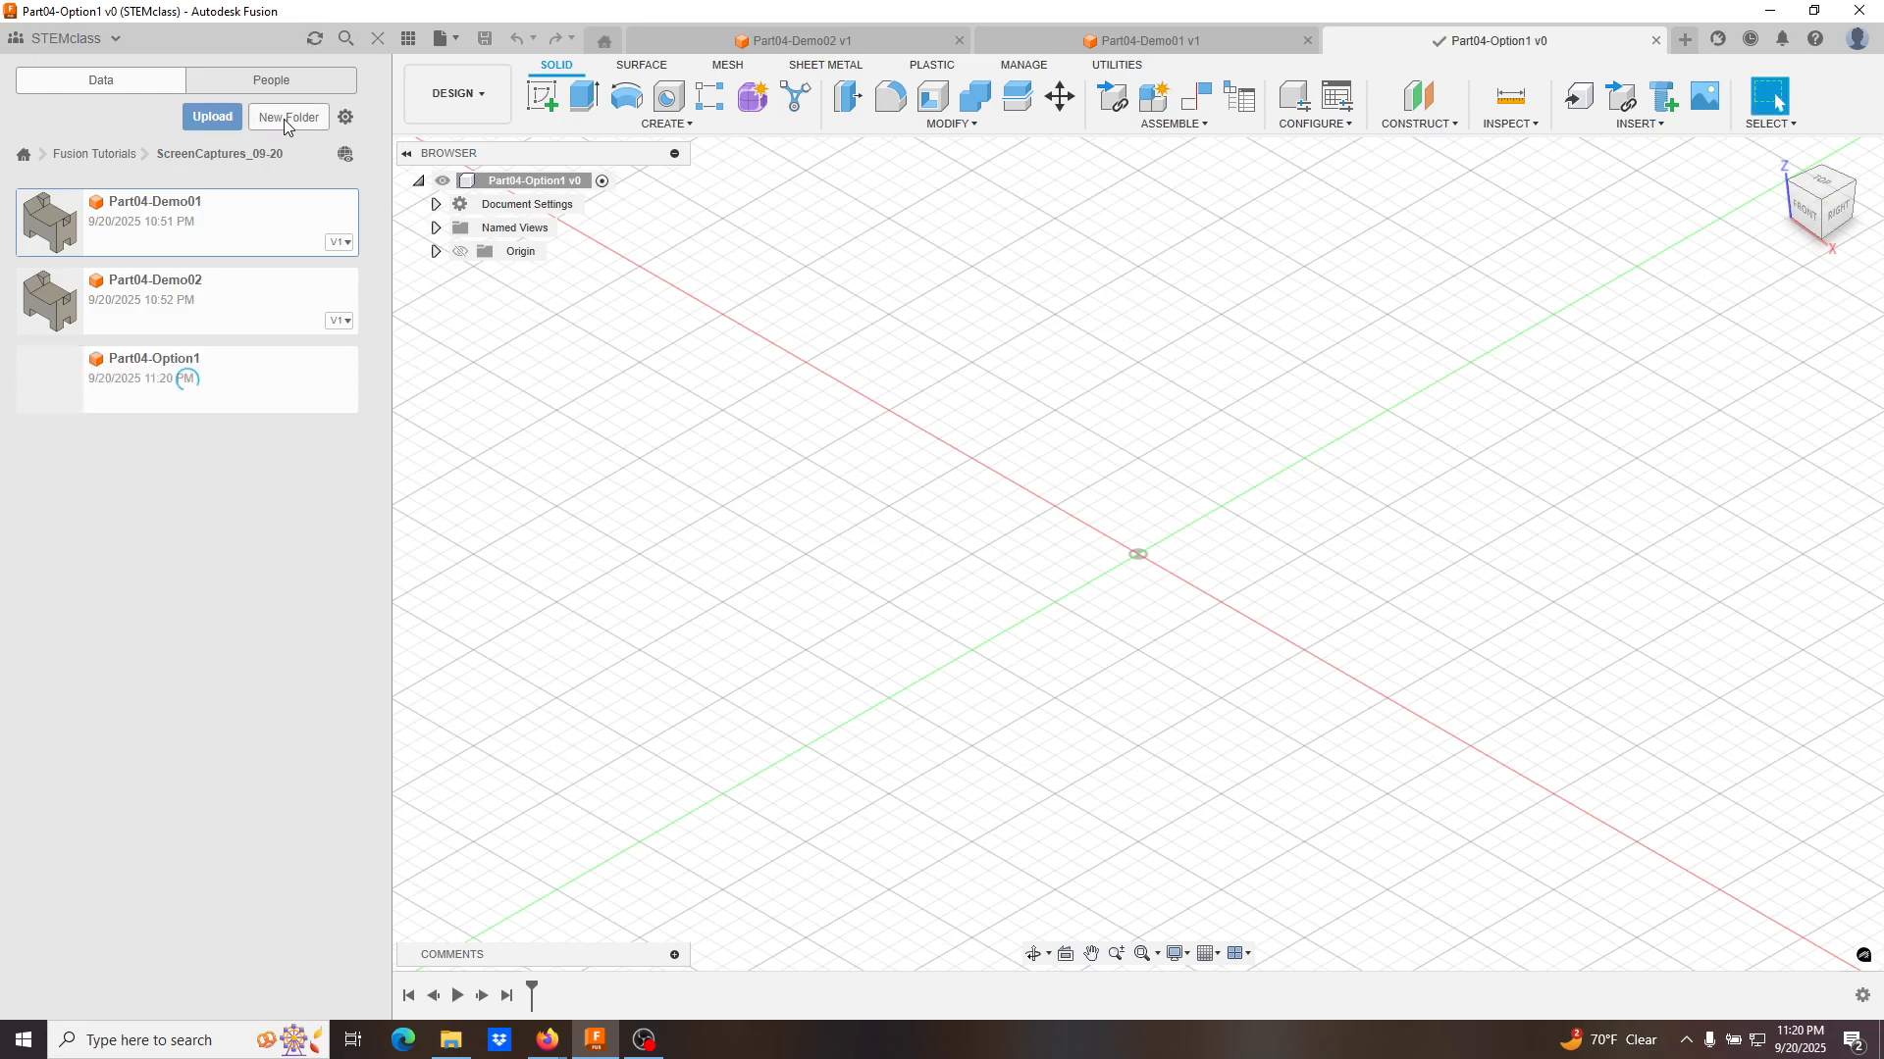
click(383, 42)
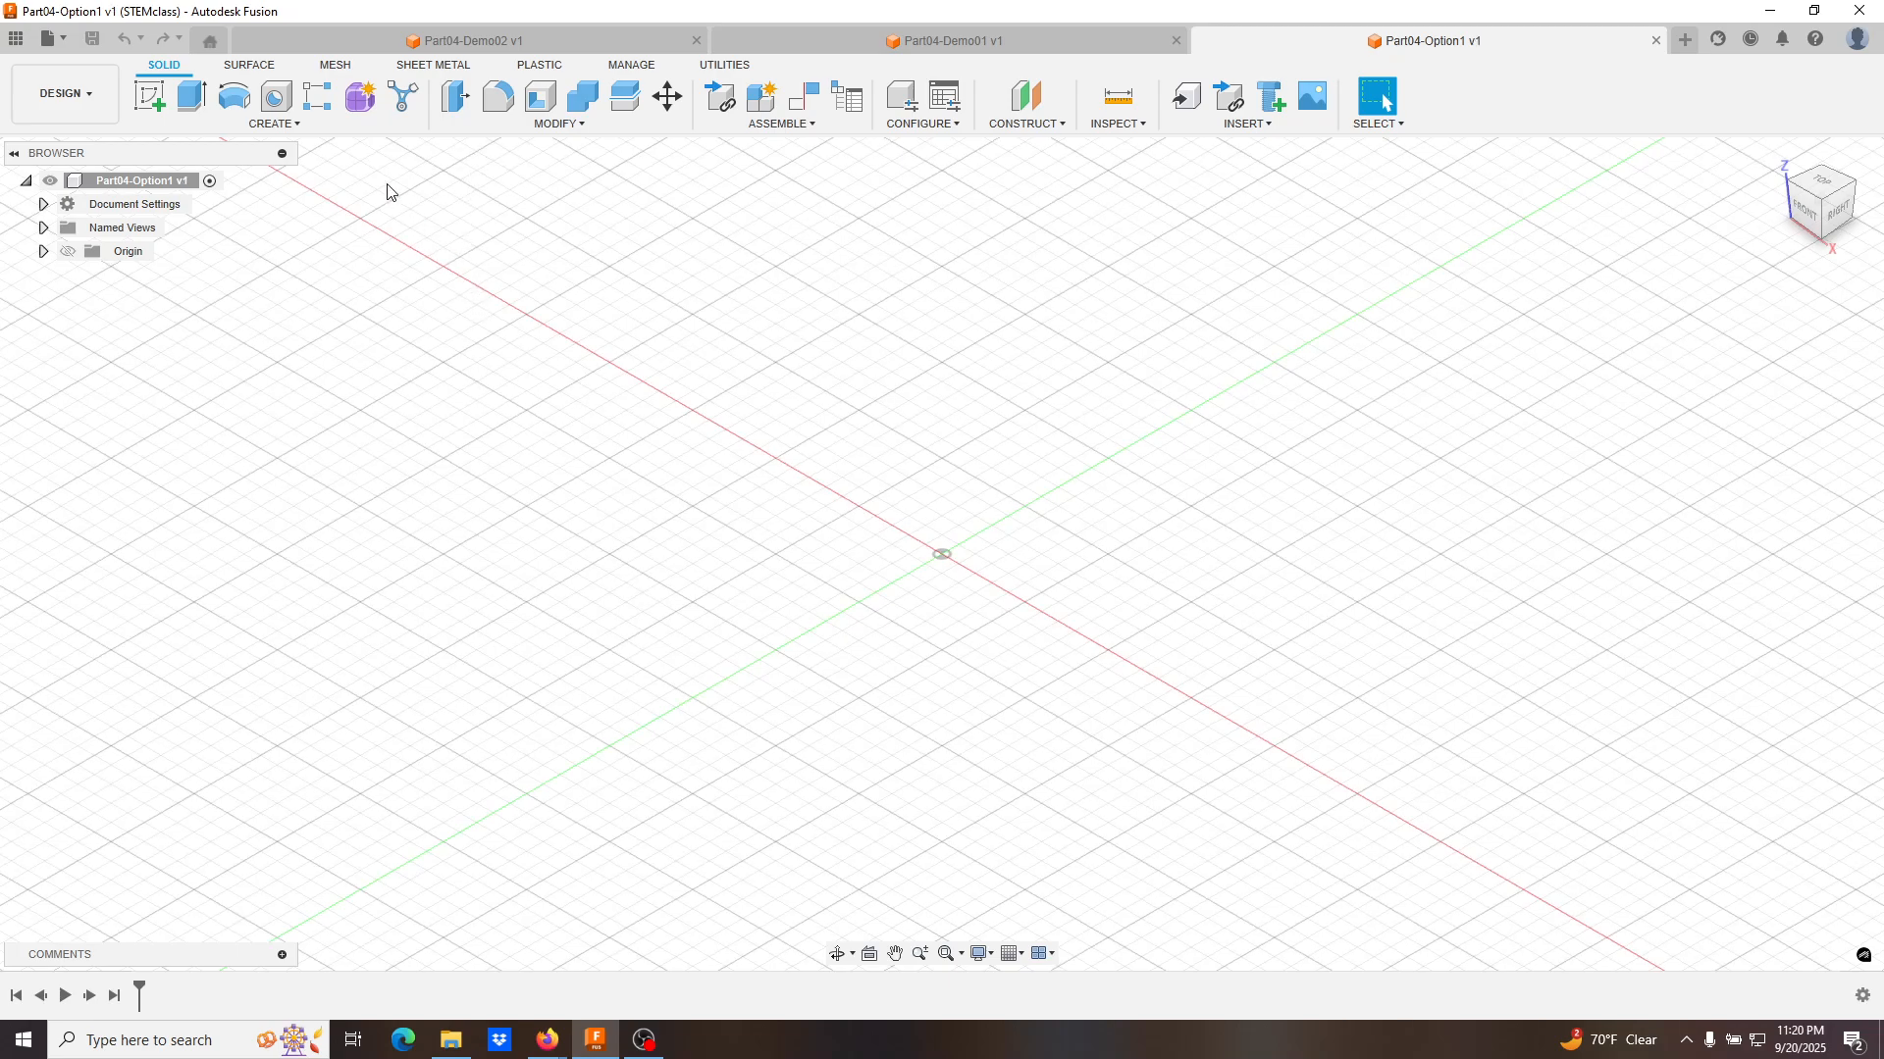
Review the PART04 drawing and its dimensions in BeginnerCADexercises-1.pdf in Firefox, and return to Fusion.
mouse_move(567, 1042)
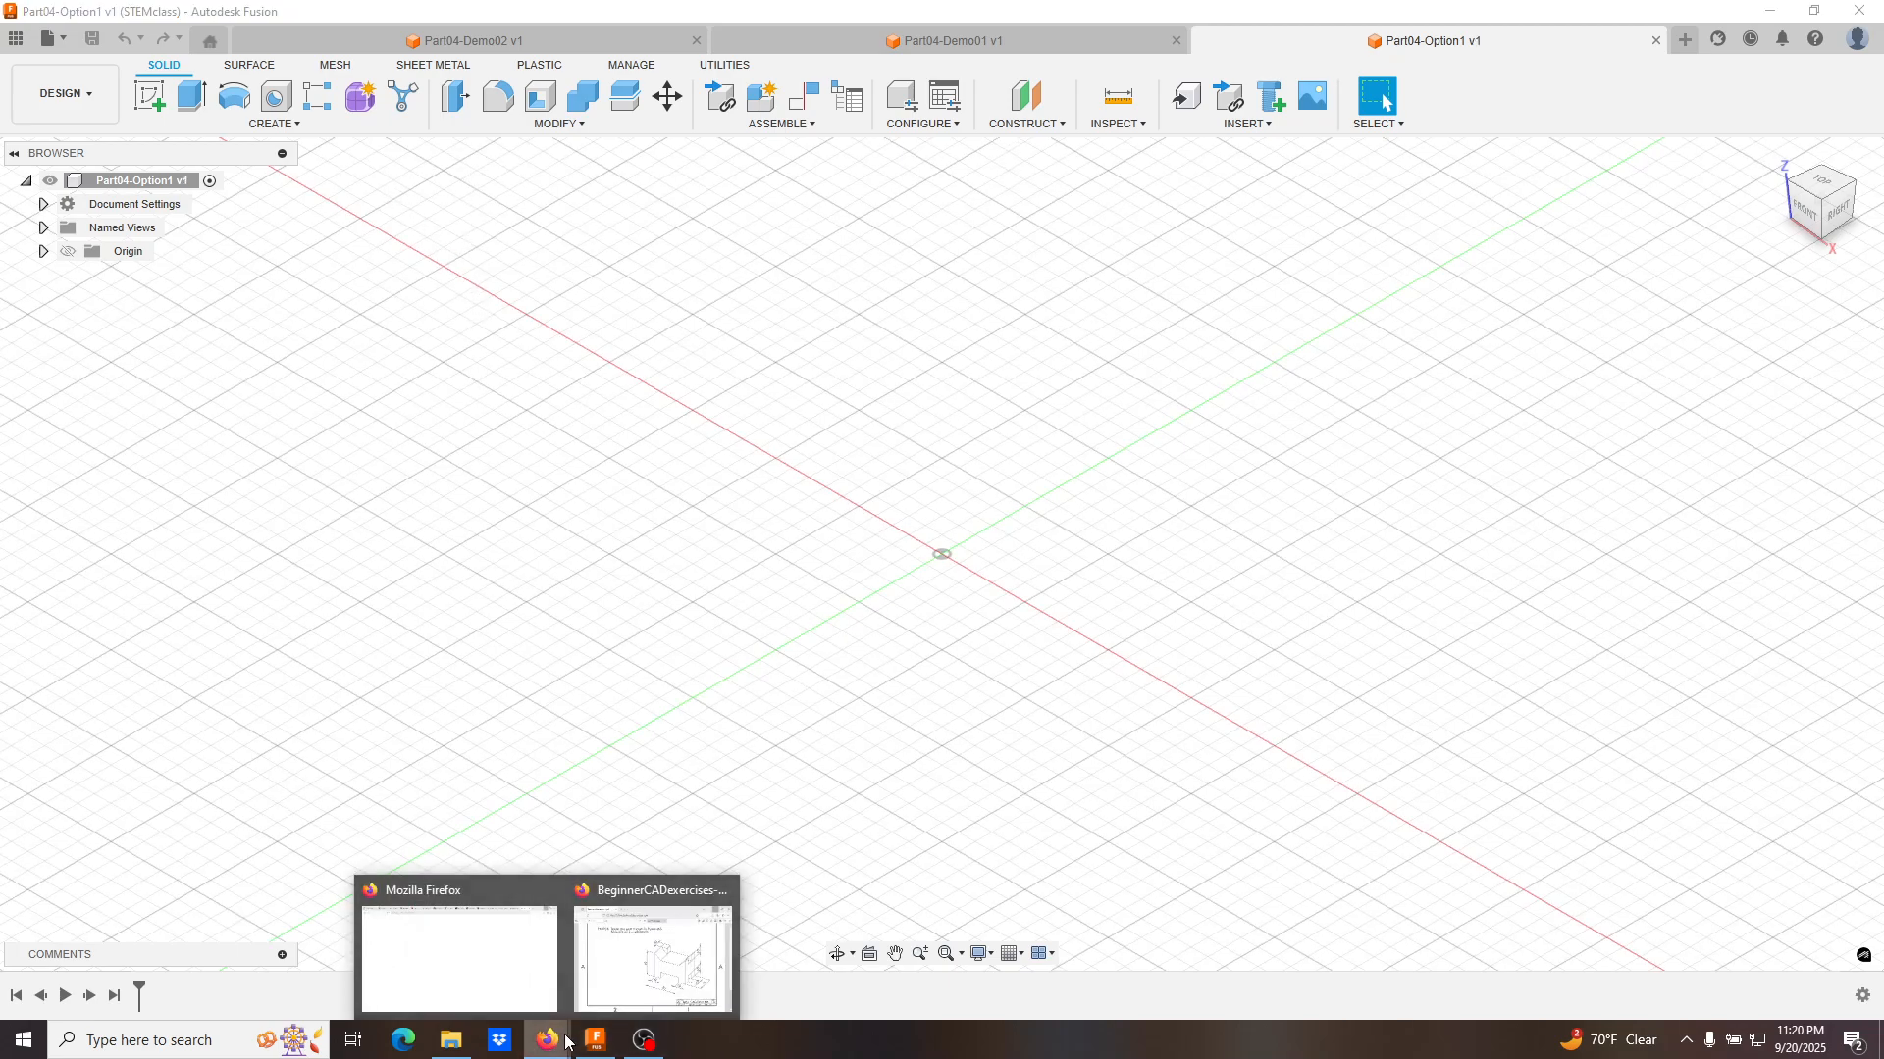
click(703, 939)
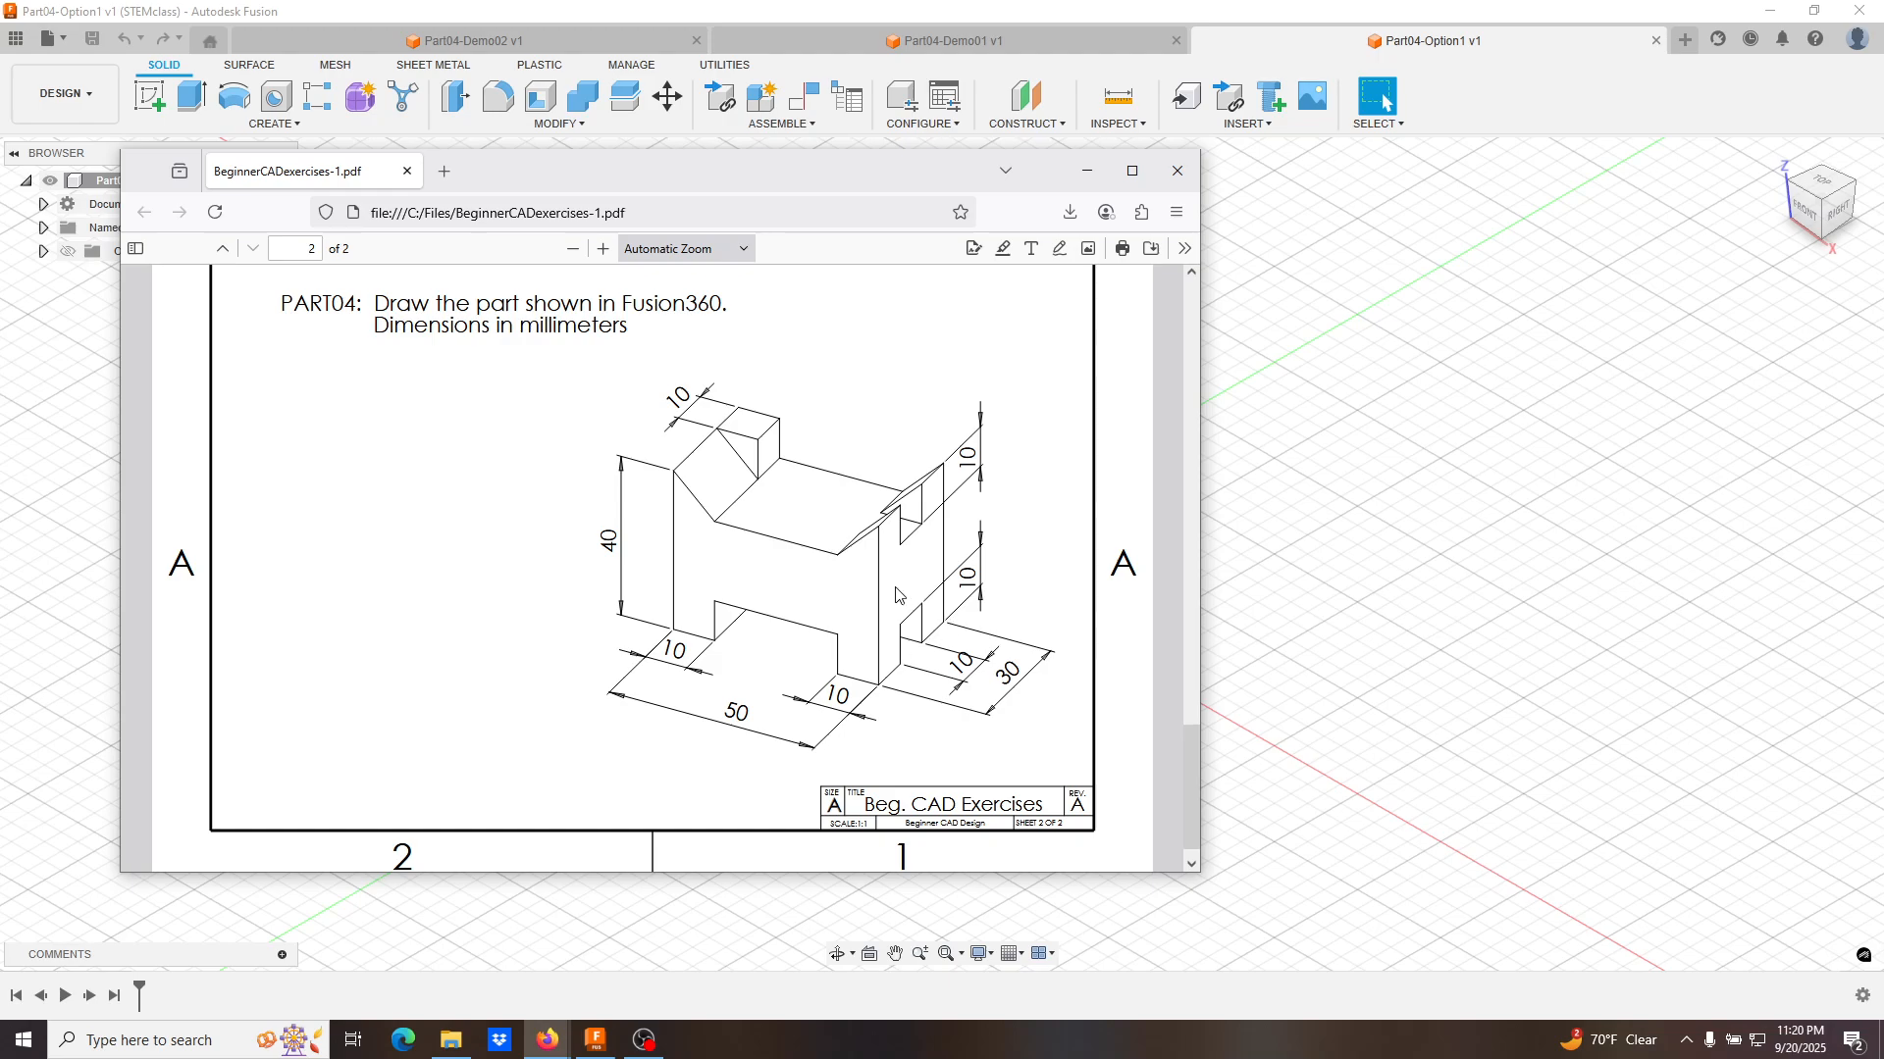
click(1373, 419)
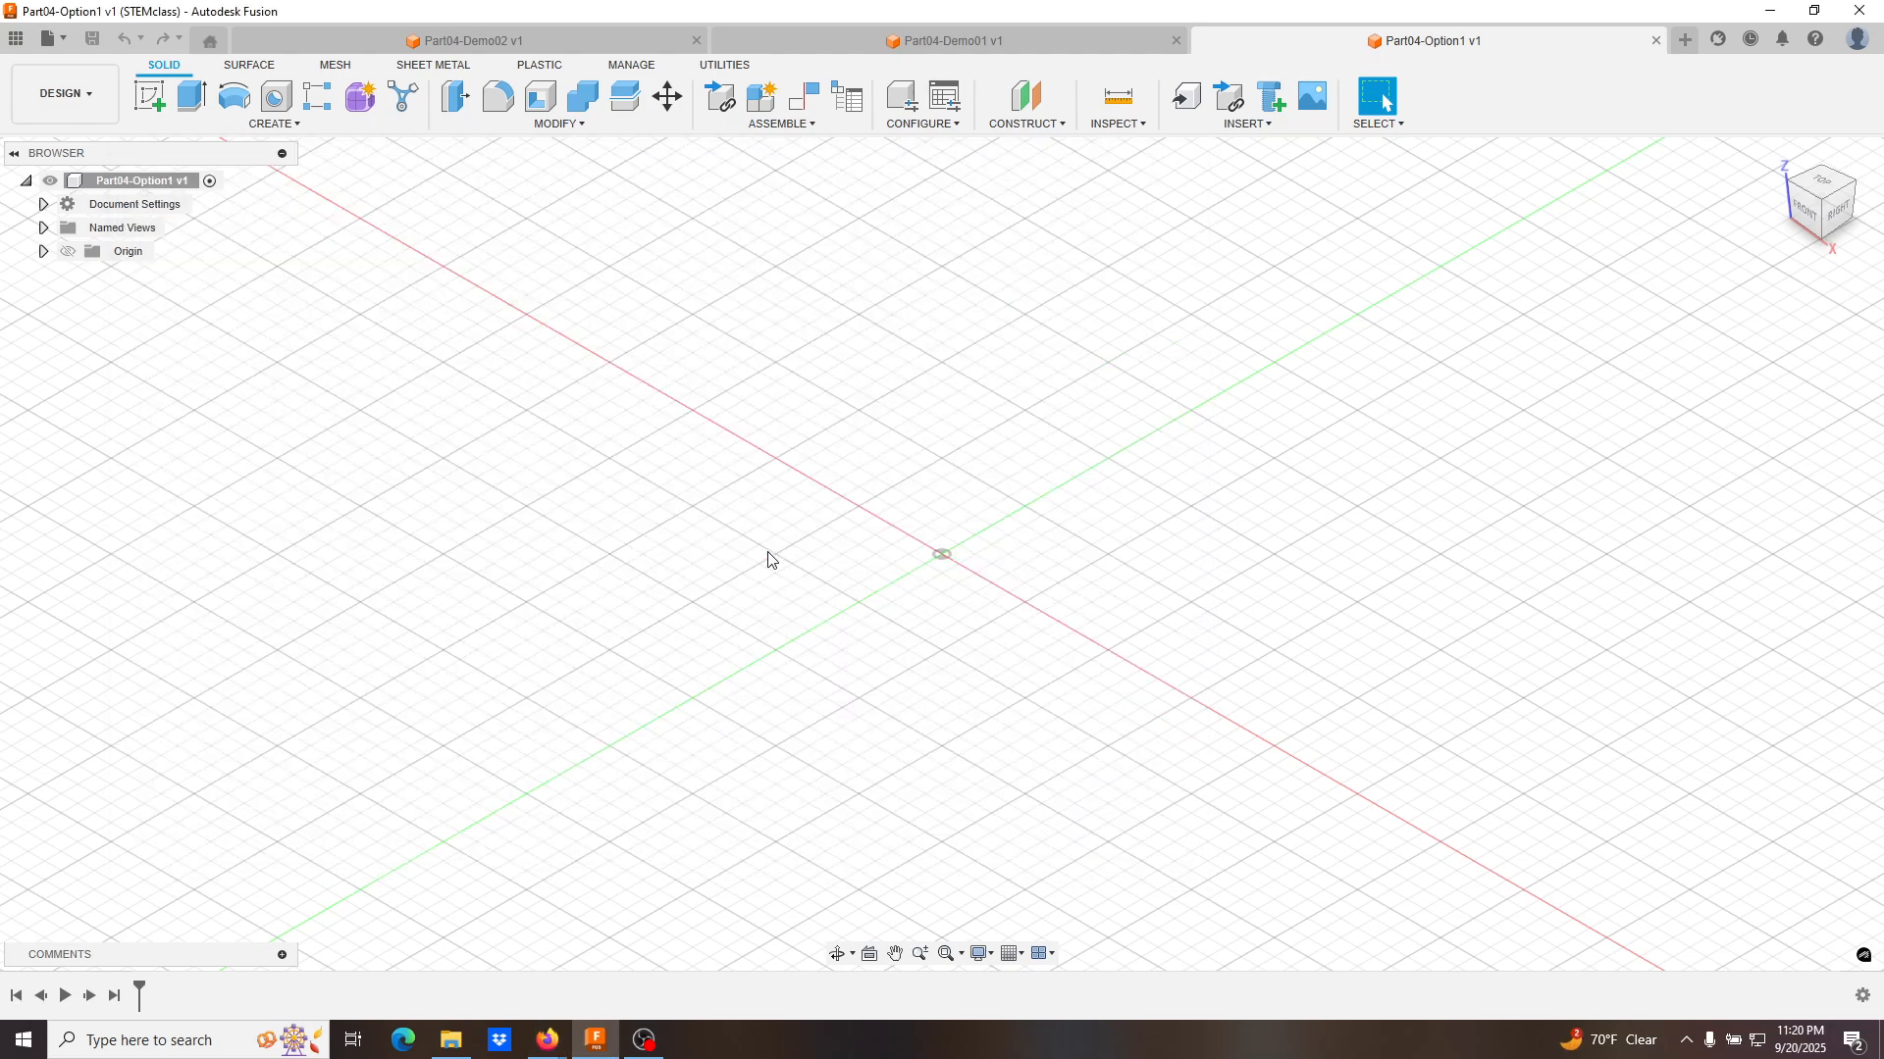
Start a sketch on the front plane and draw the lower outline from the origin: two feet around an opening about 52 mm wide and 25 mm high.
click(152, 100)
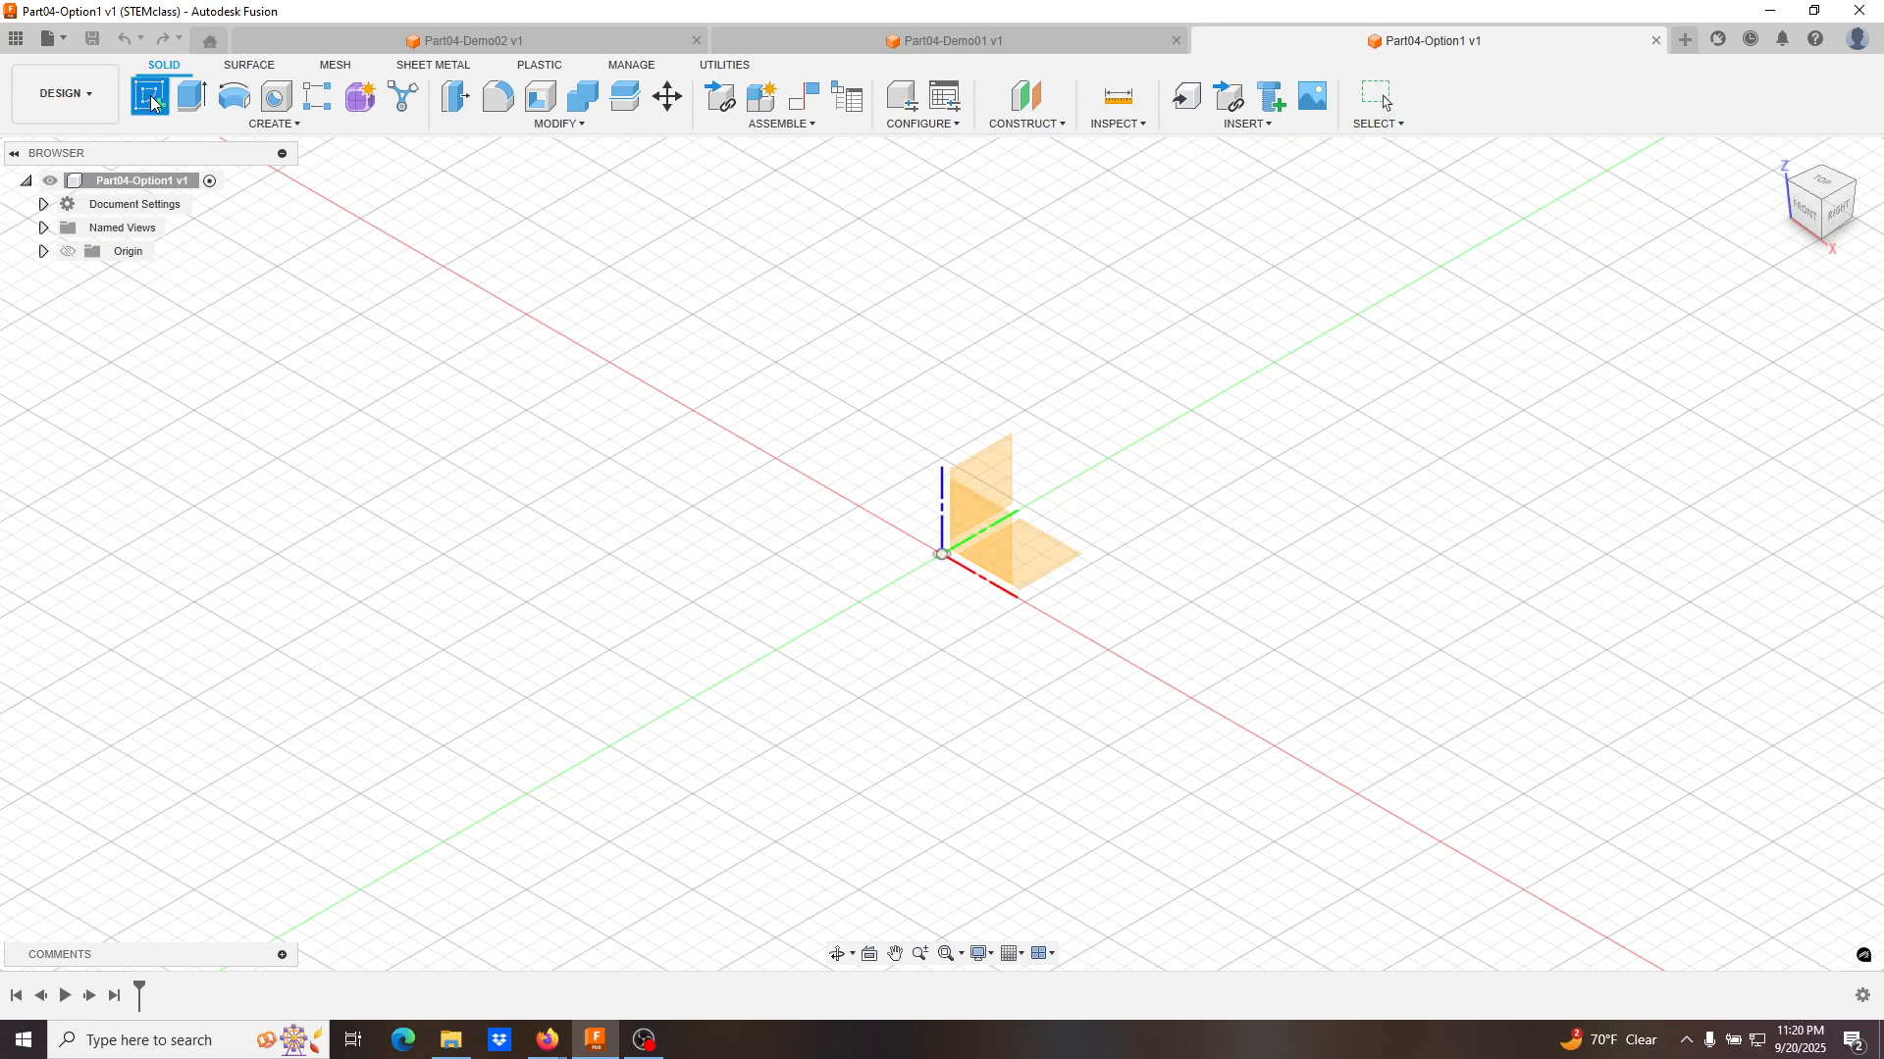
click(989, 554)
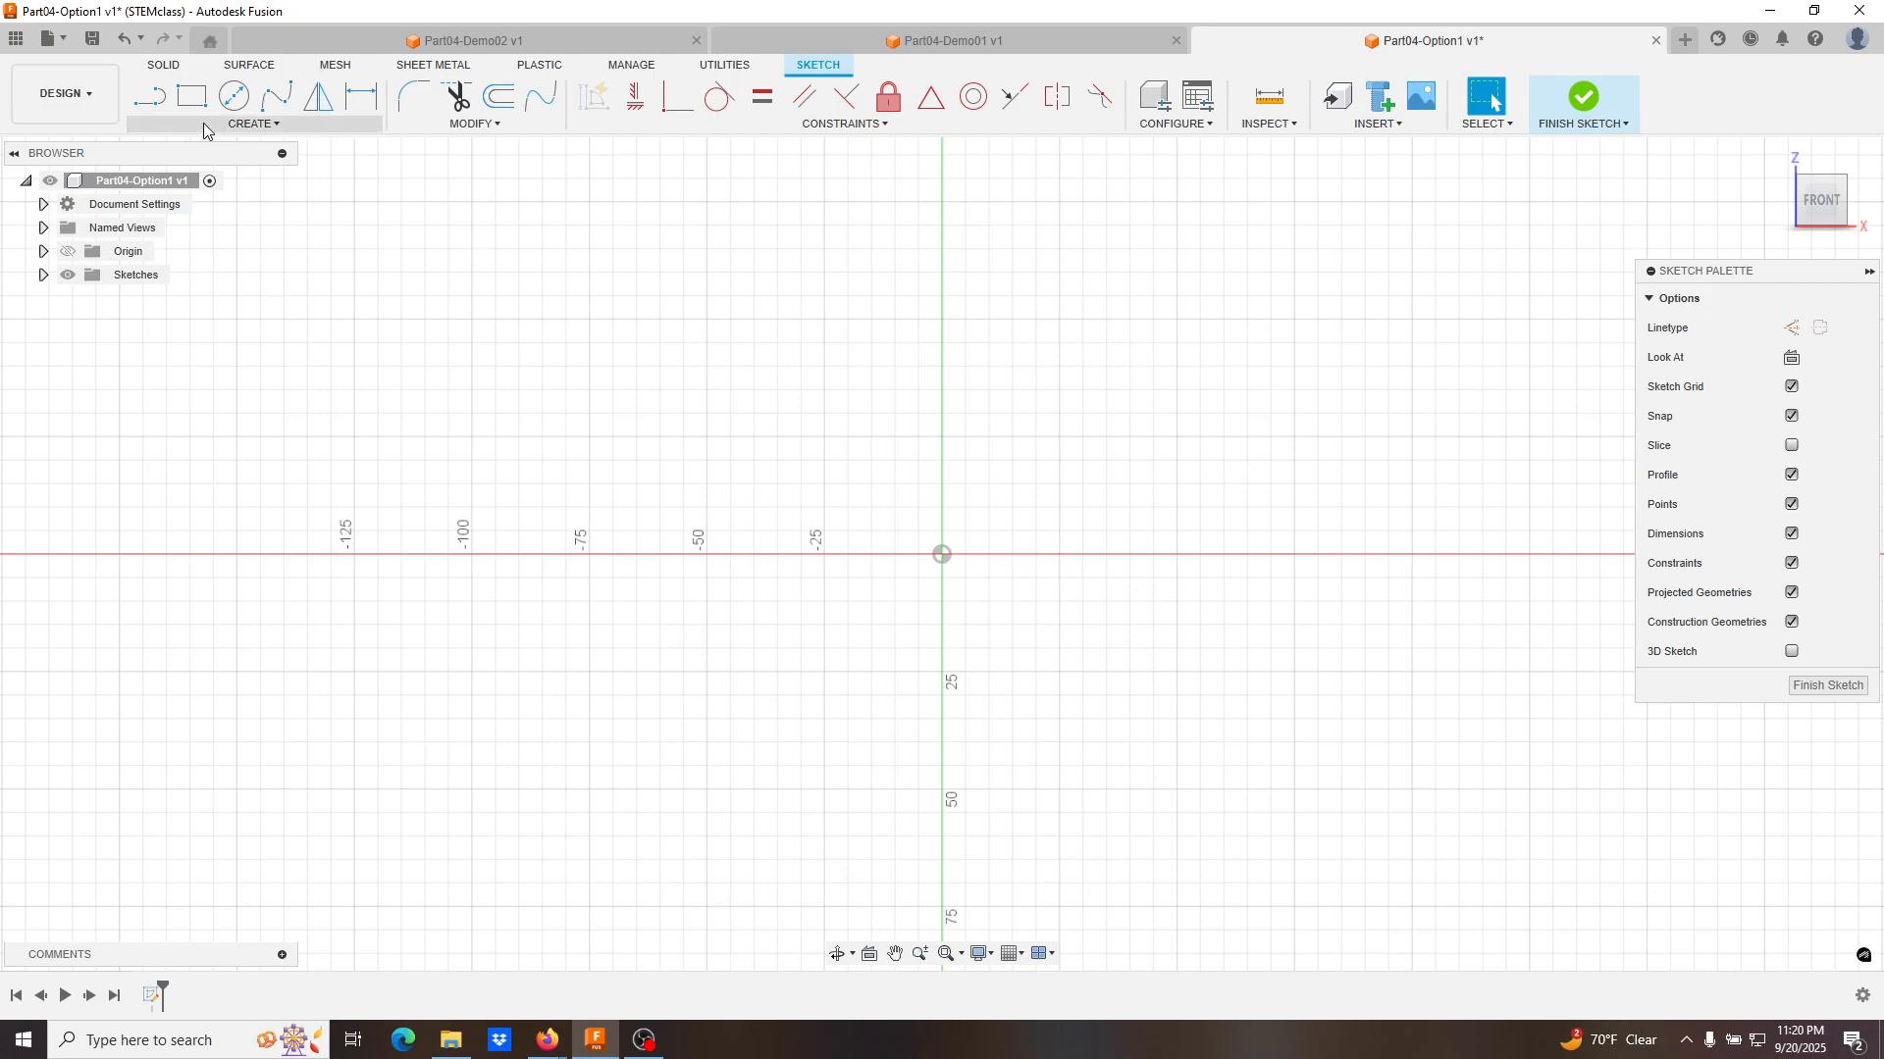
click(150, 100)
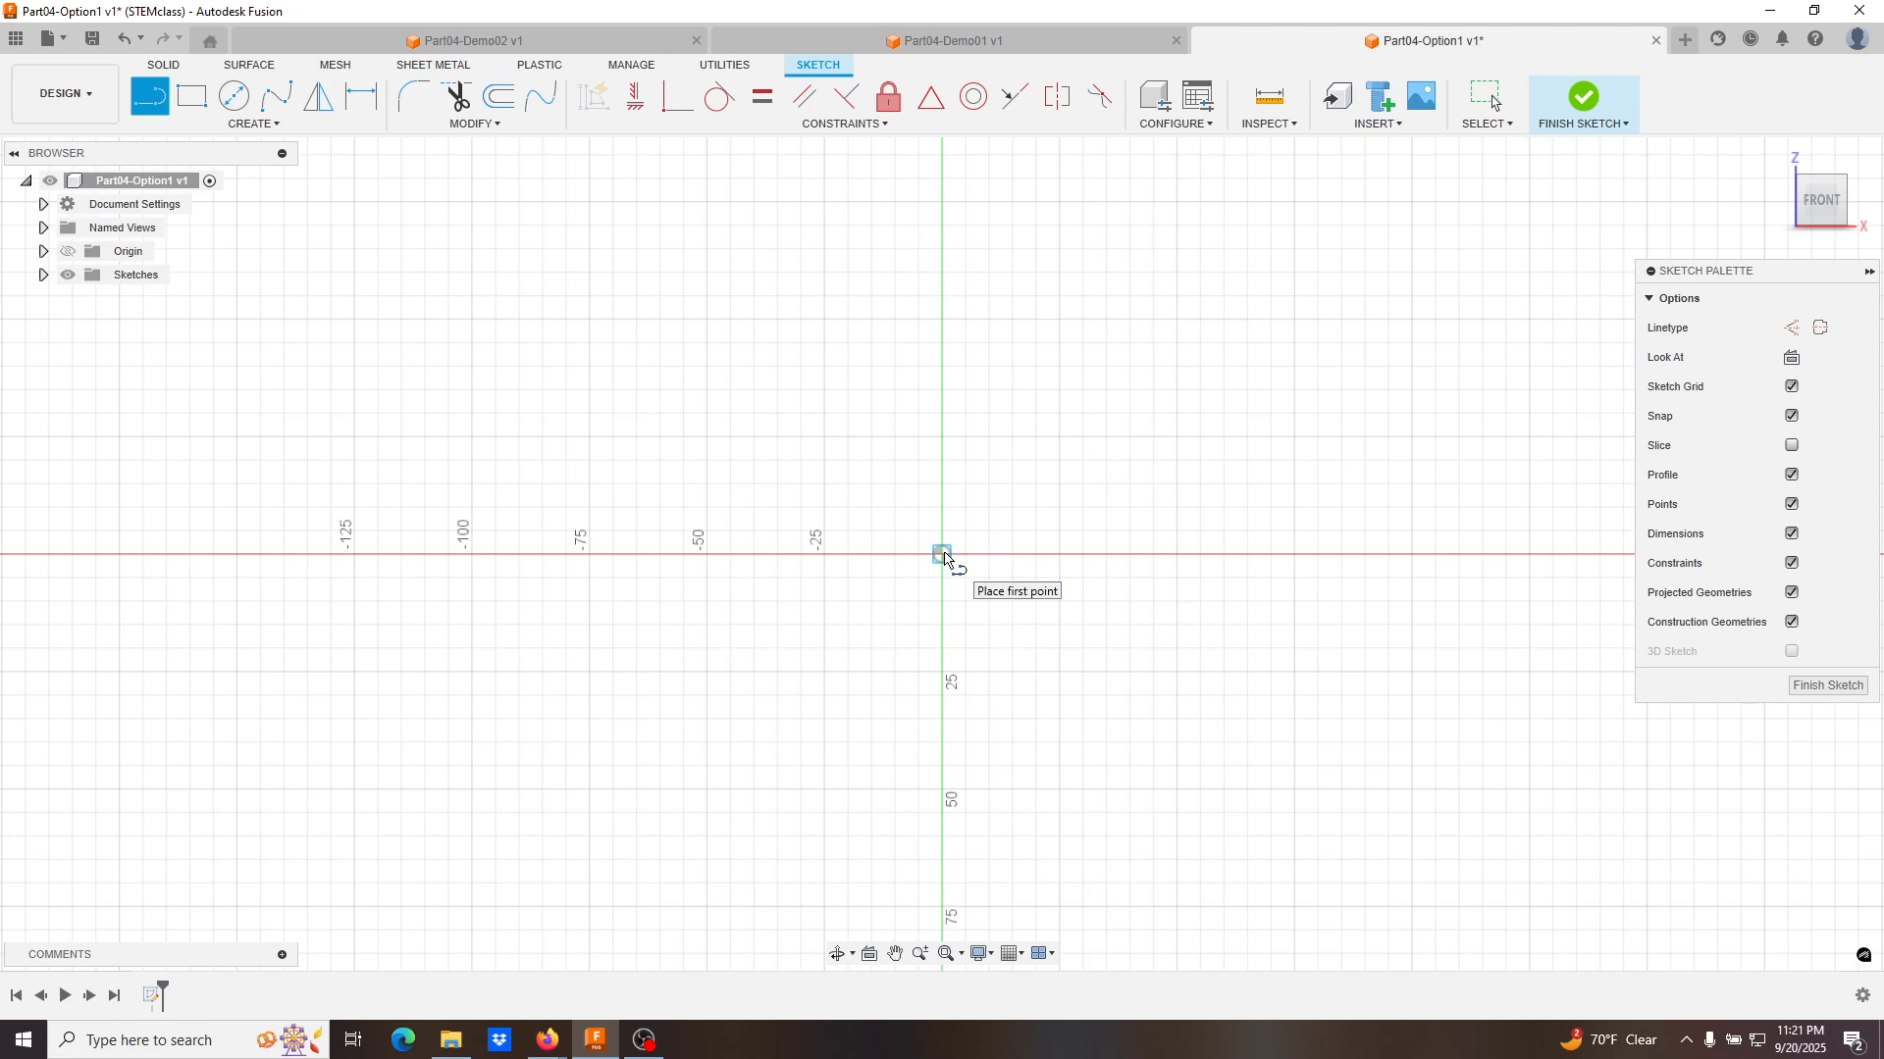
click(943, 554)
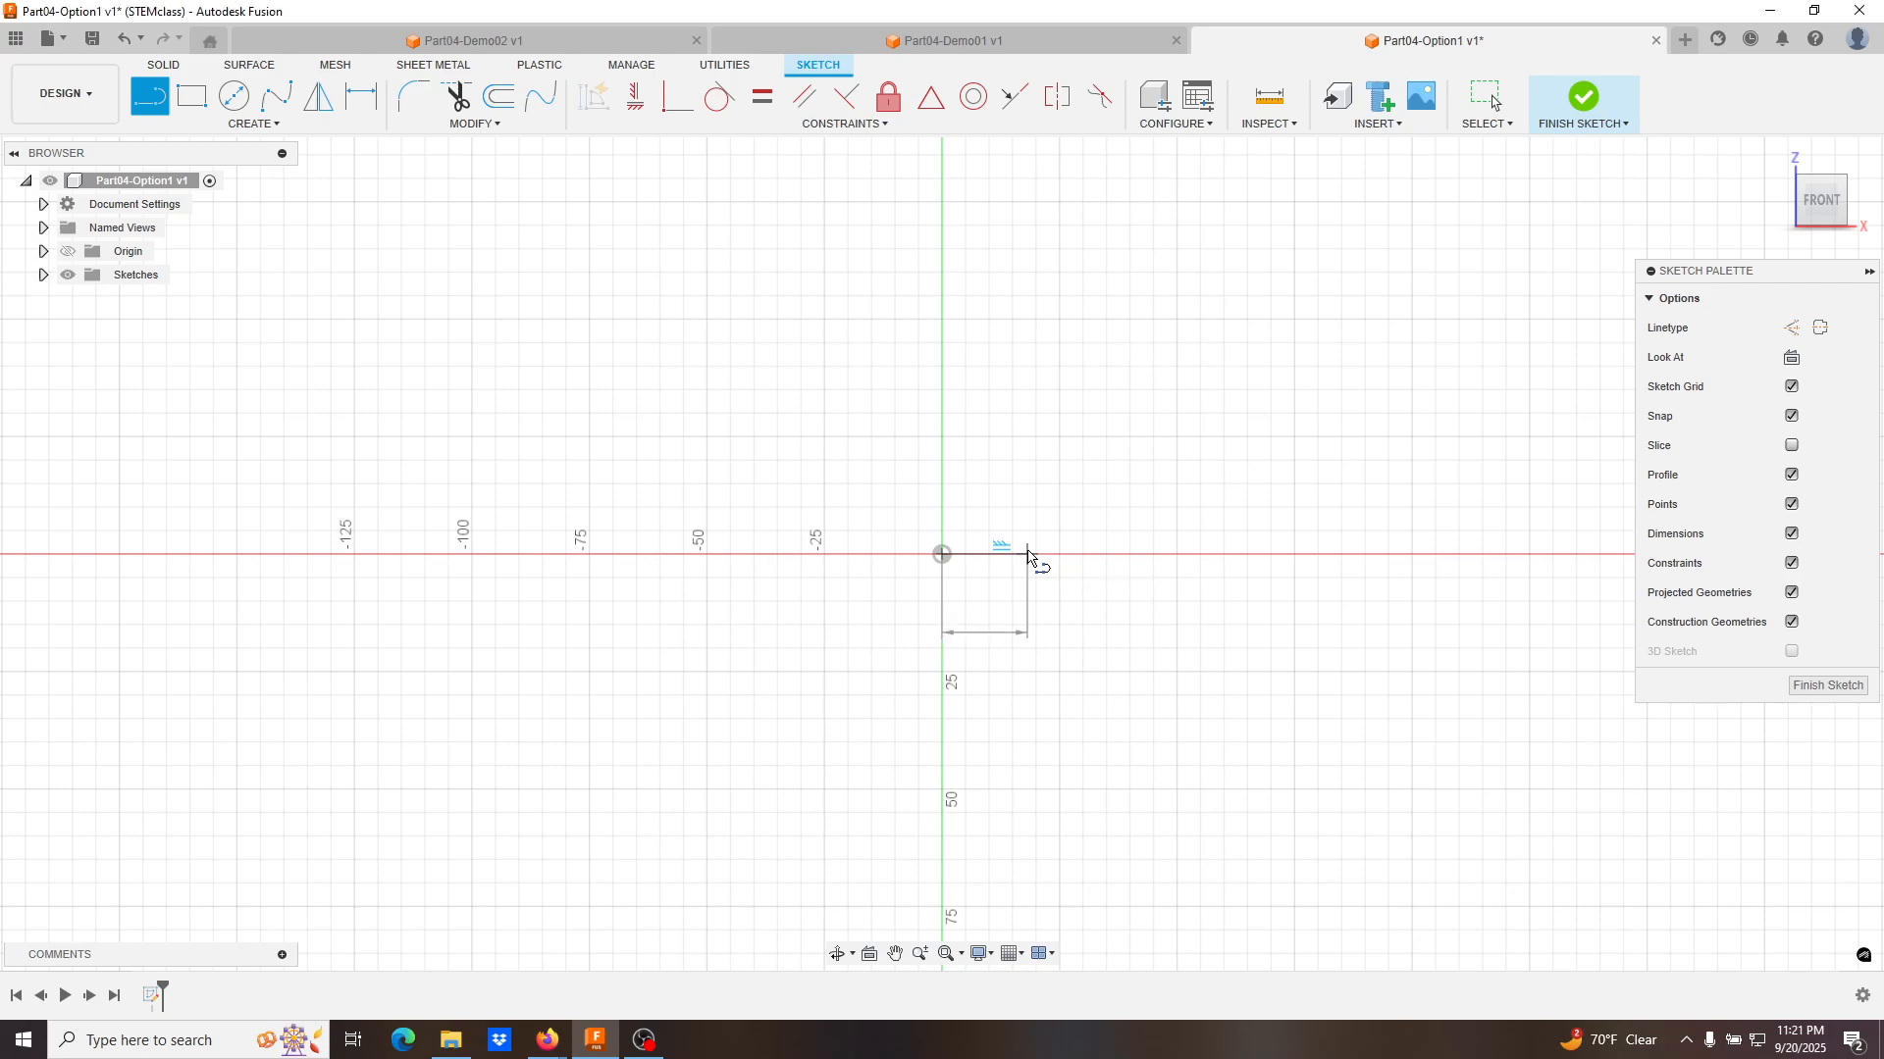
click(1027, 554)
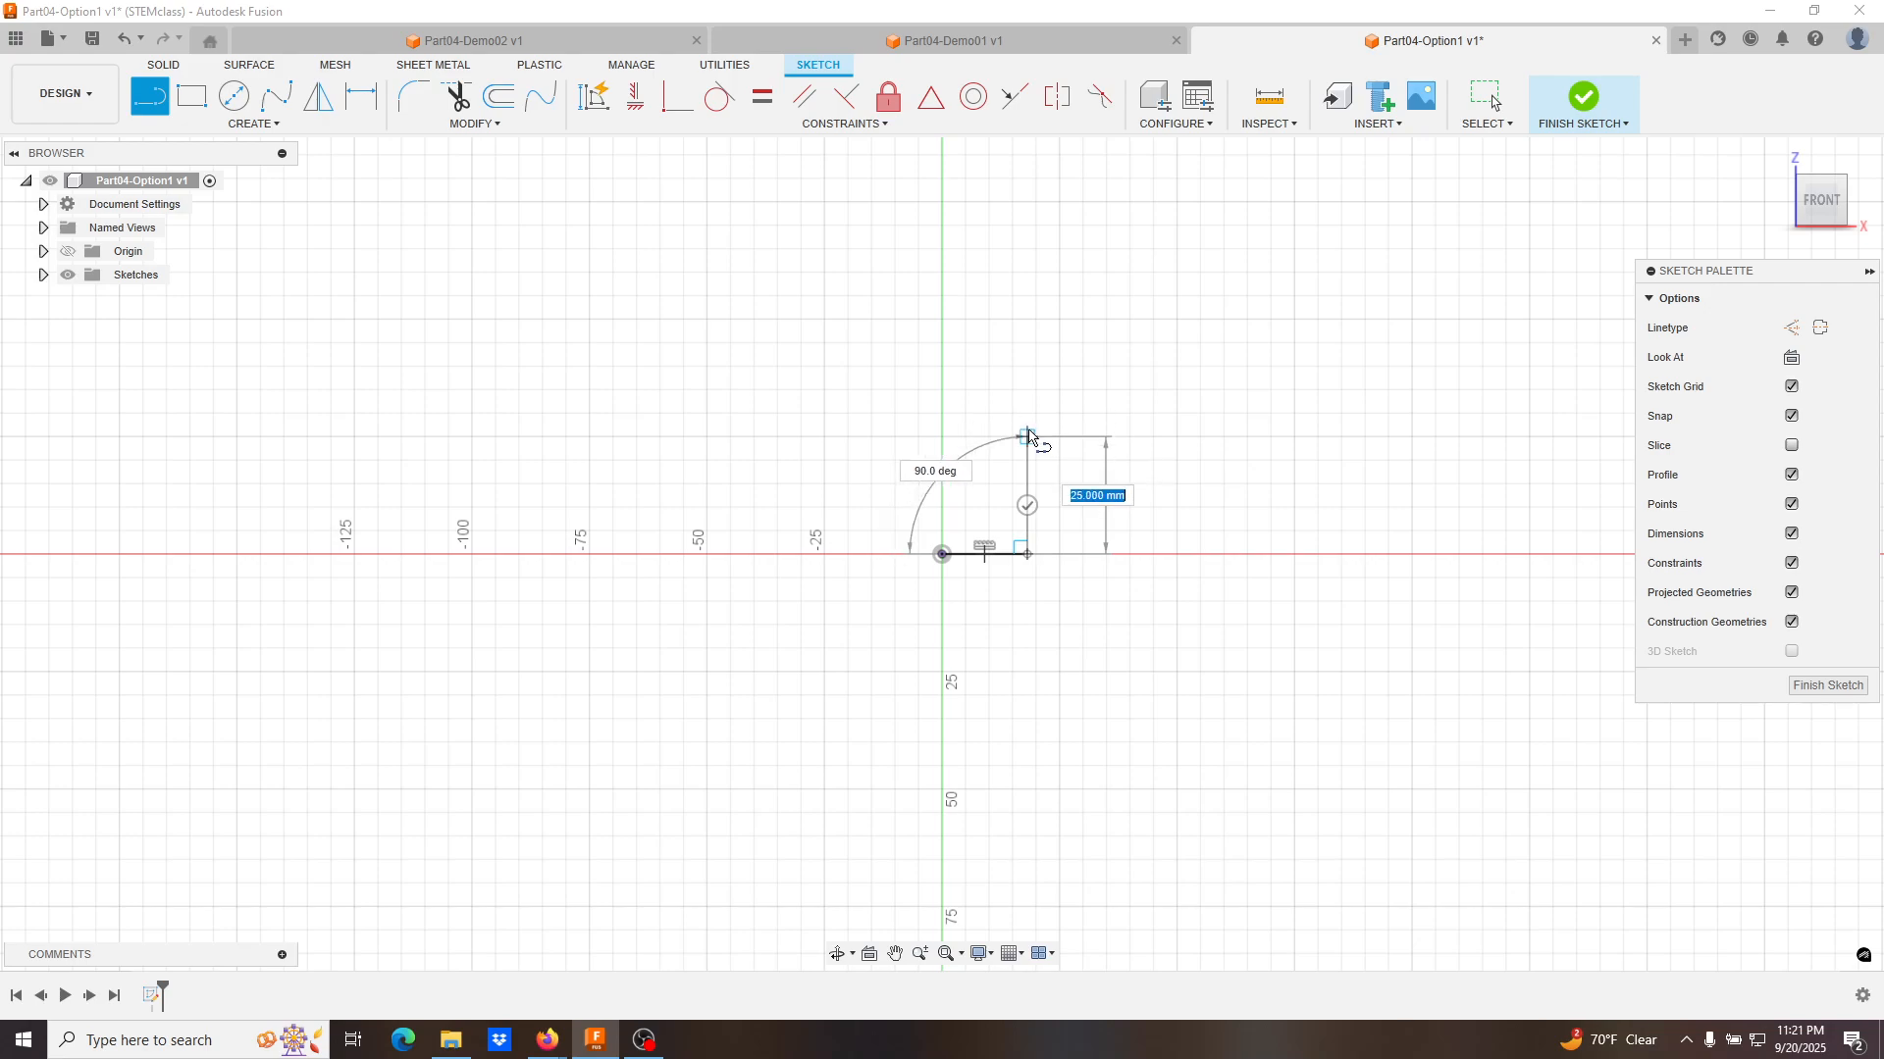
click(1028, 437)
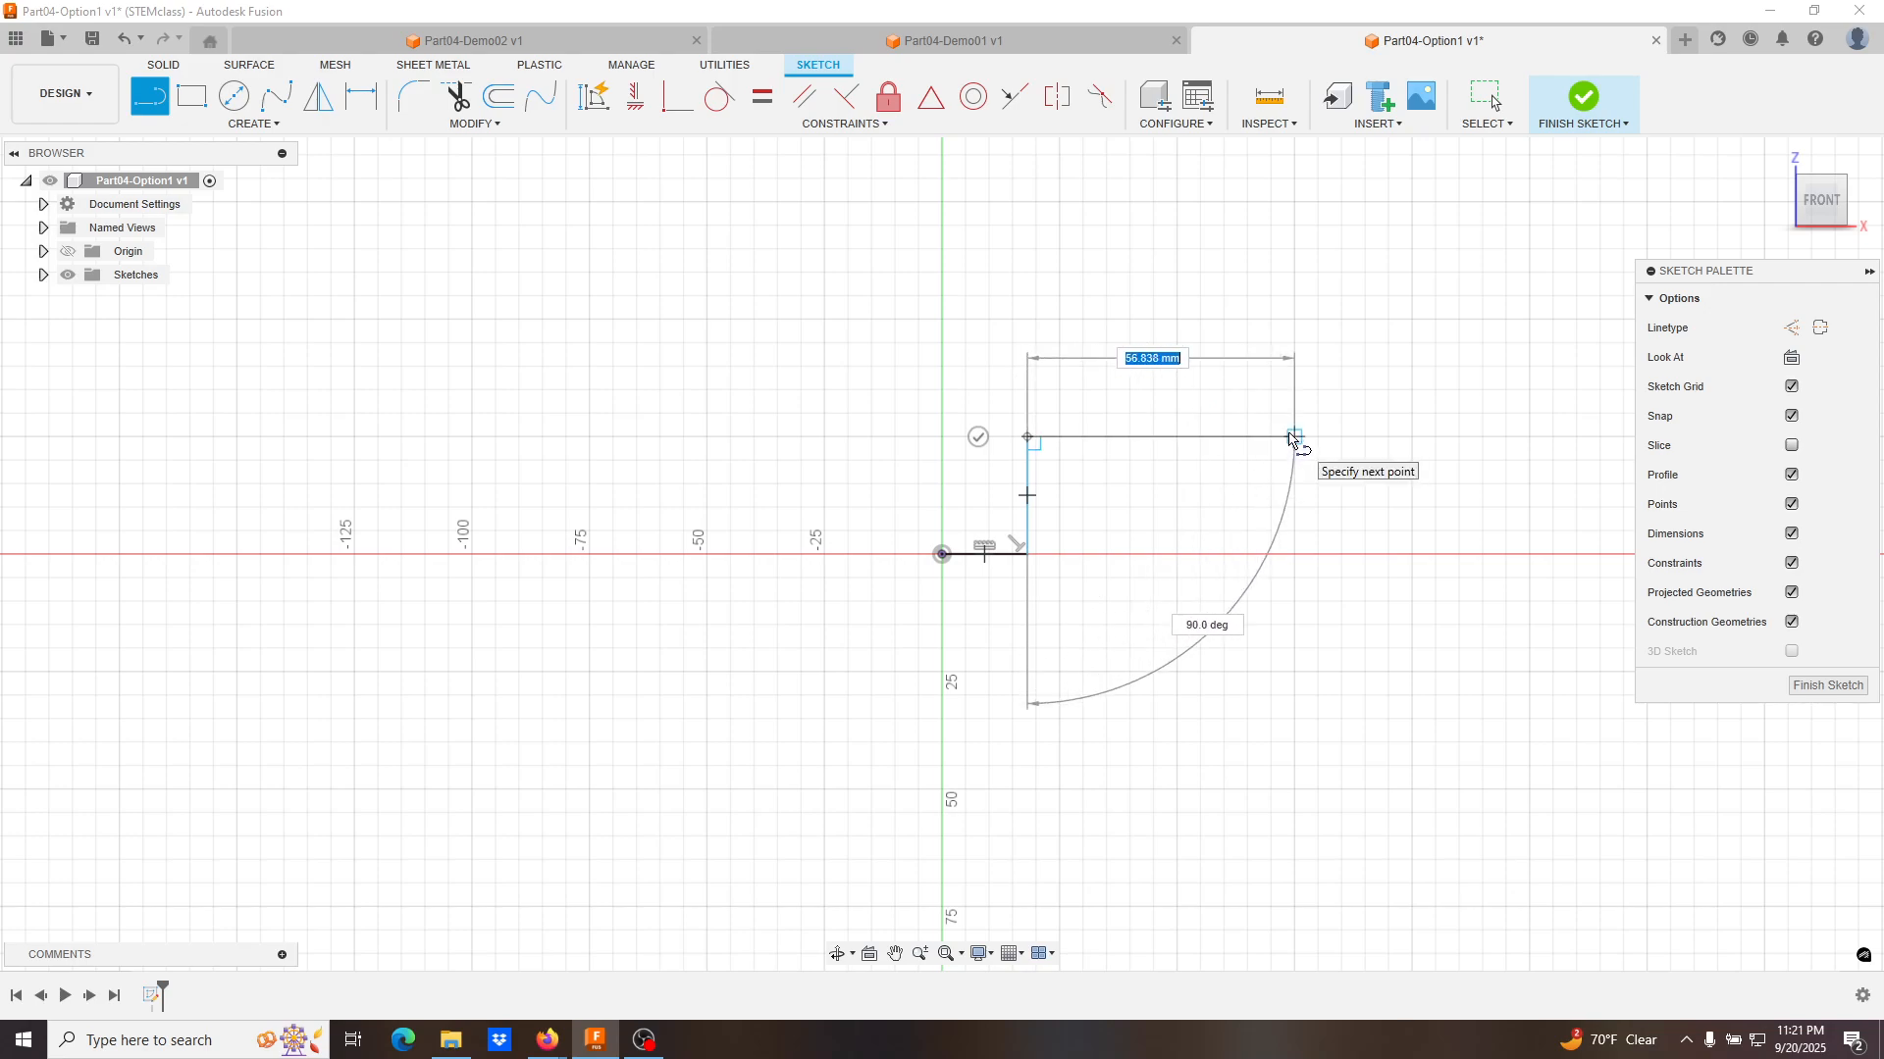
click(1271, 438)
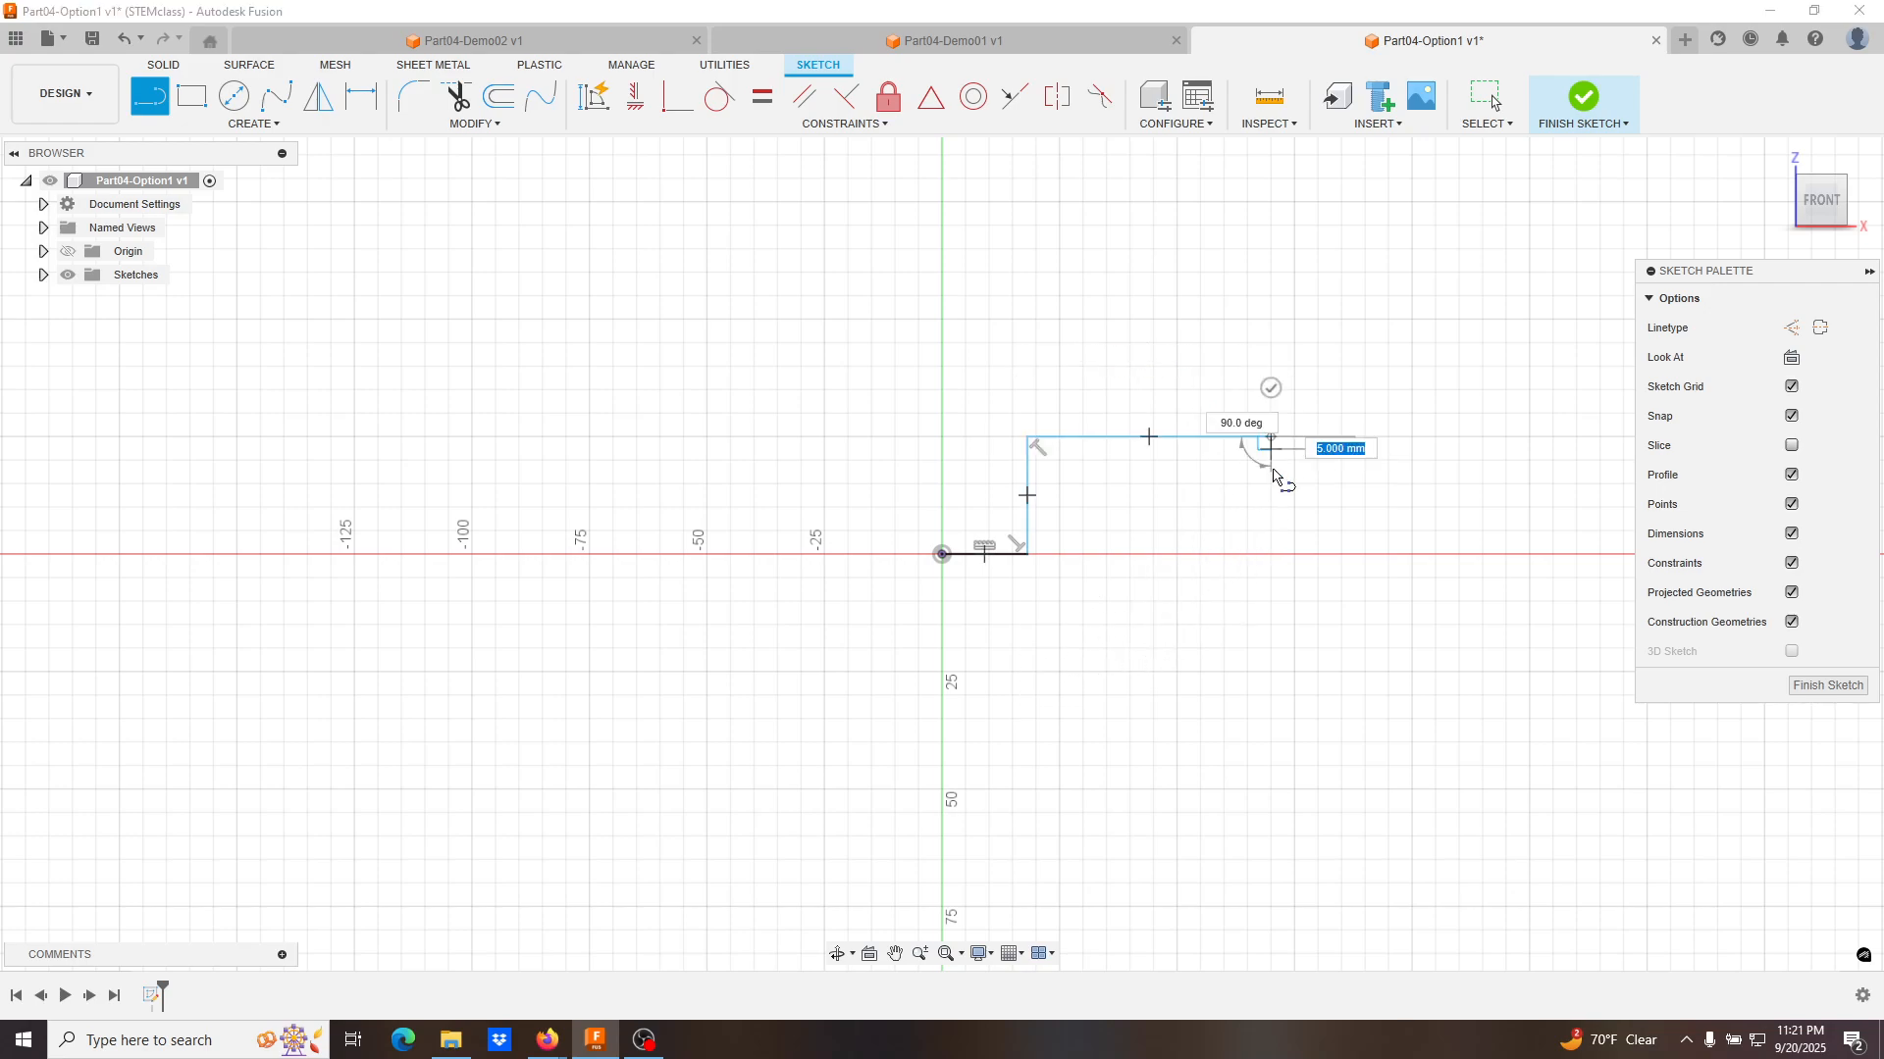
click(1273, 554)
click(1391, 555)
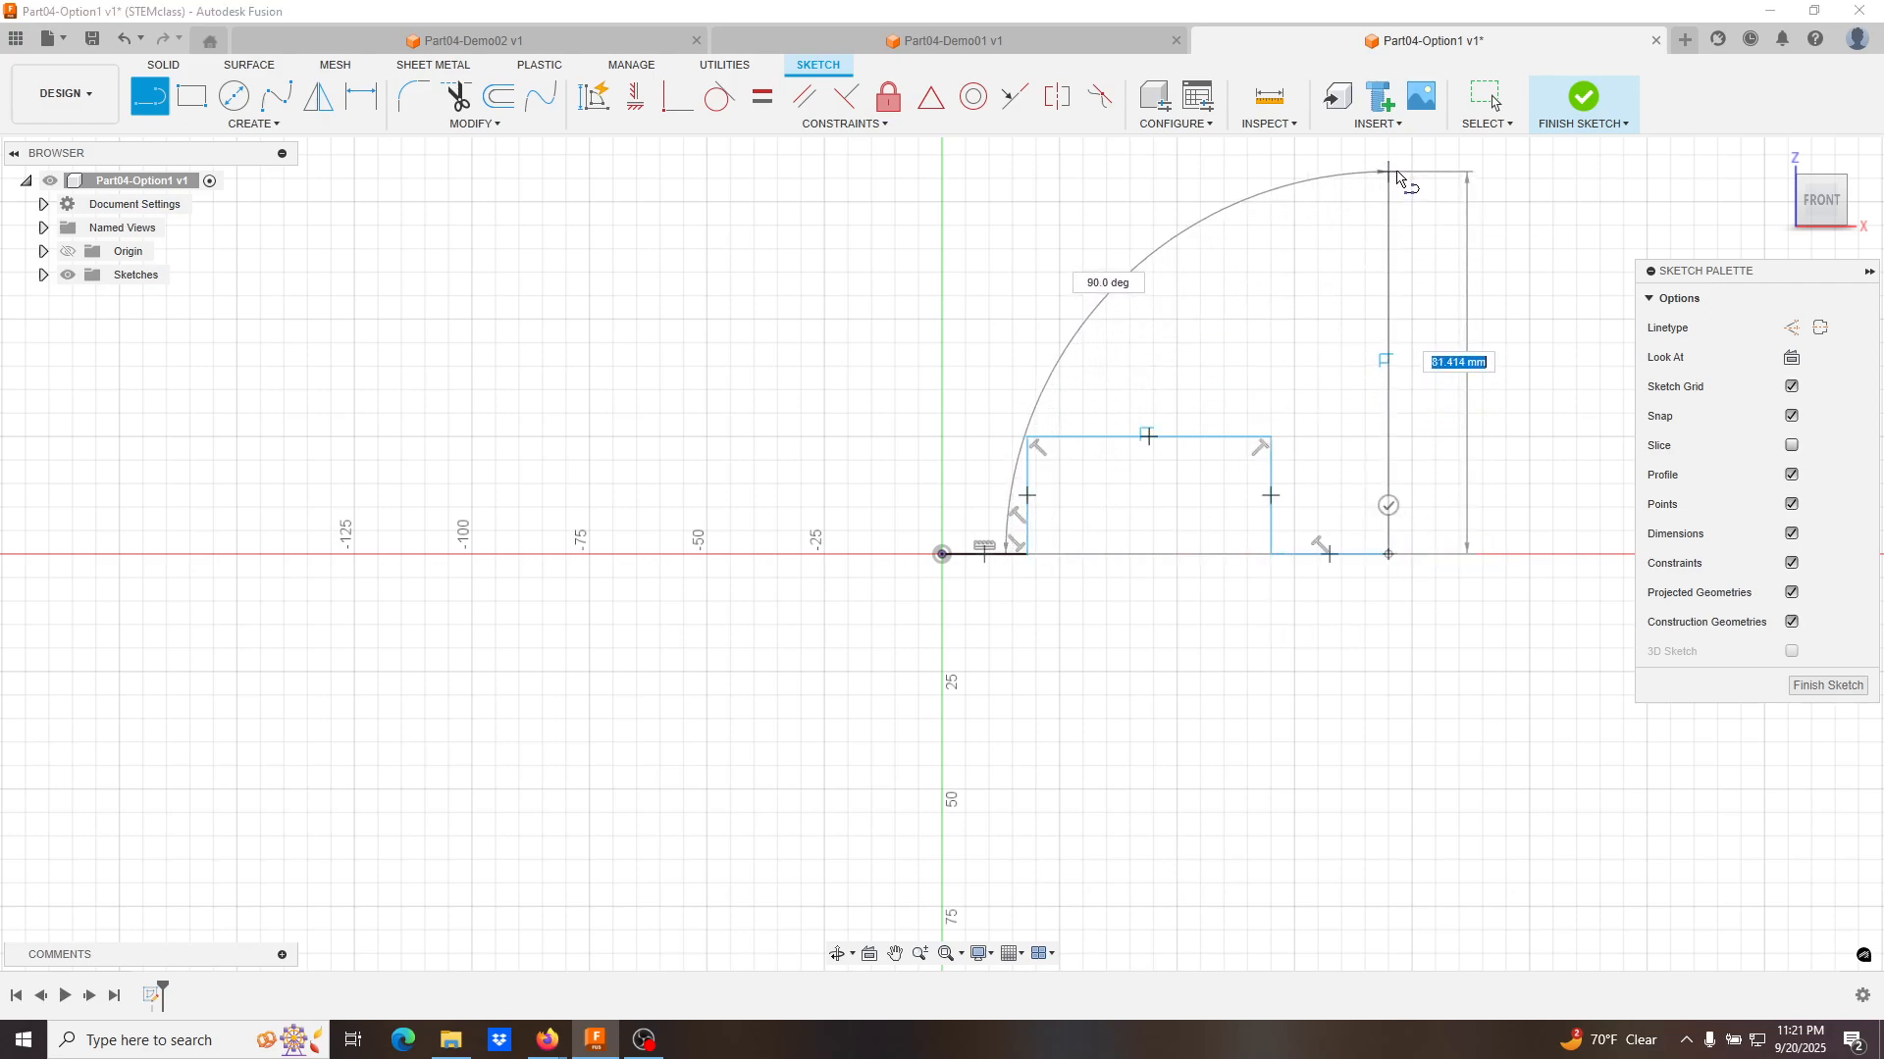
Close the profile back to the origin with sides about 80 mm tall and a slope-sided top recess whose floor is about 52 mm long.
click(1388, 168)
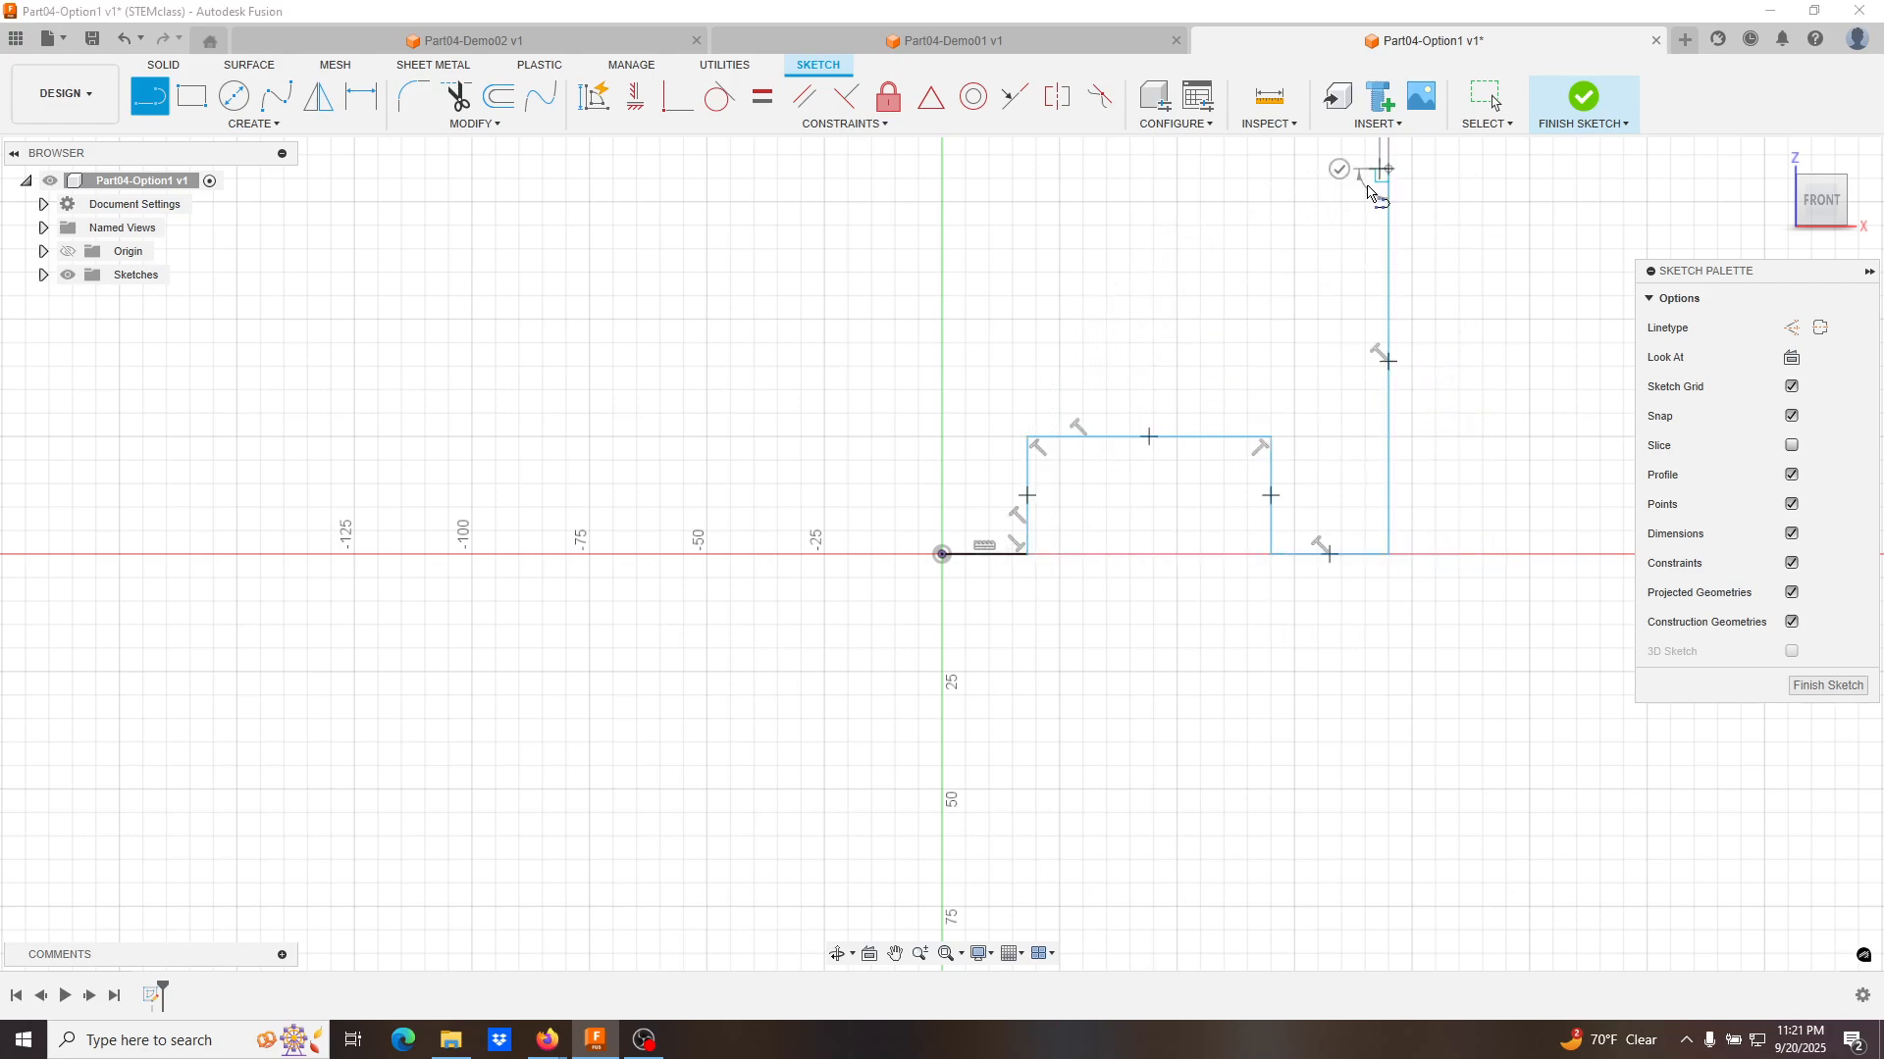
click(1272, 261)
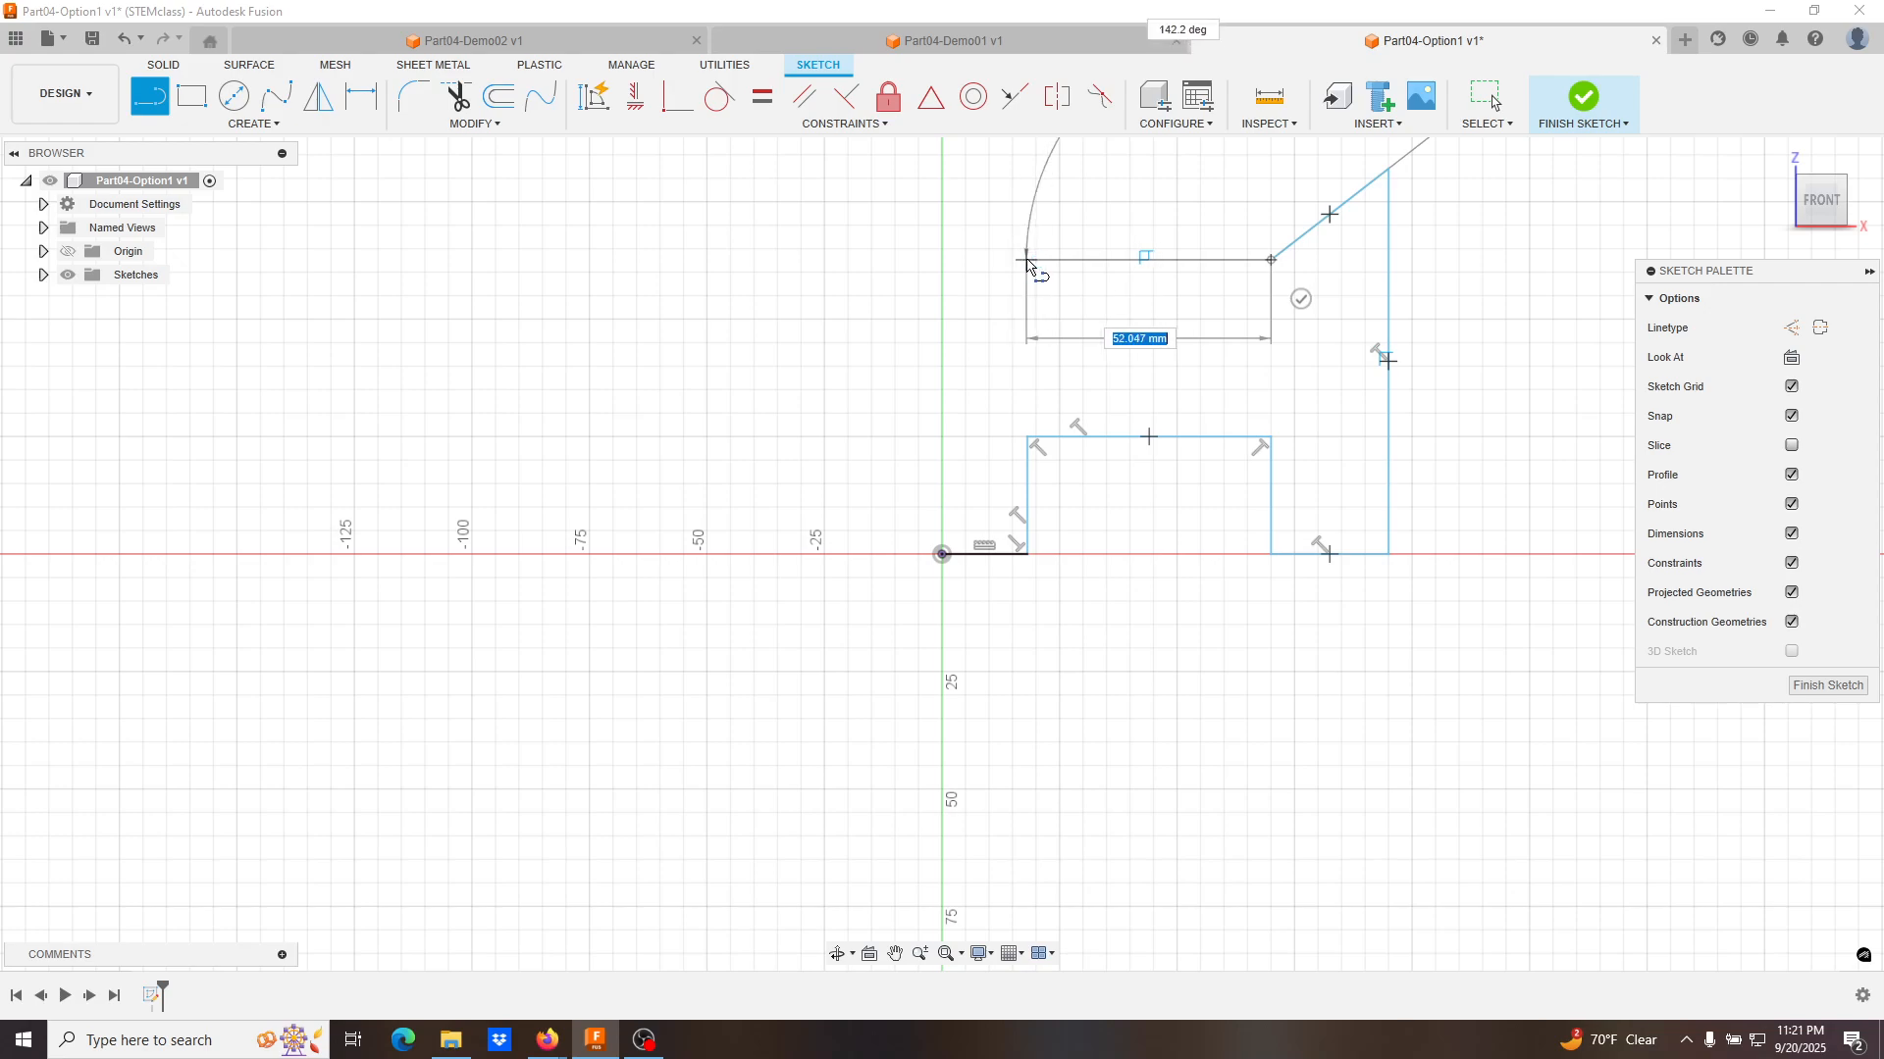
click(1026, 261)
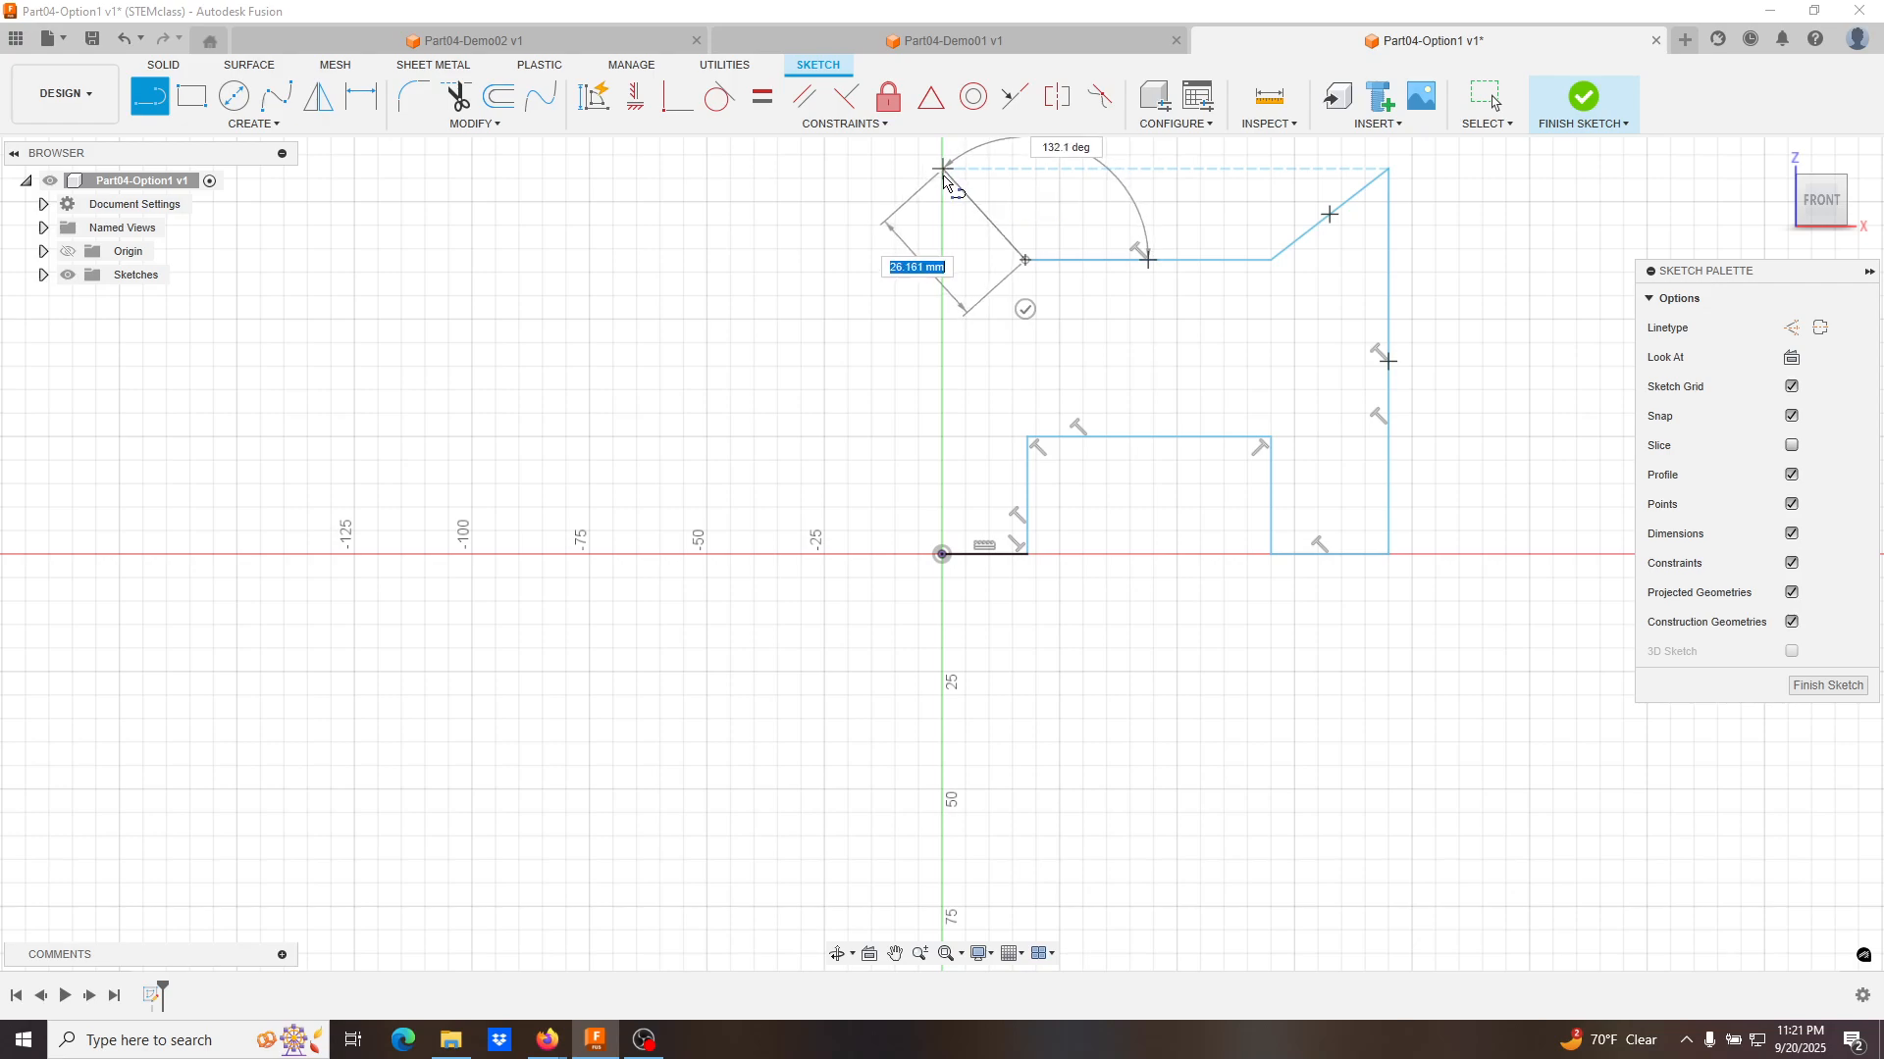
click(943, 179)
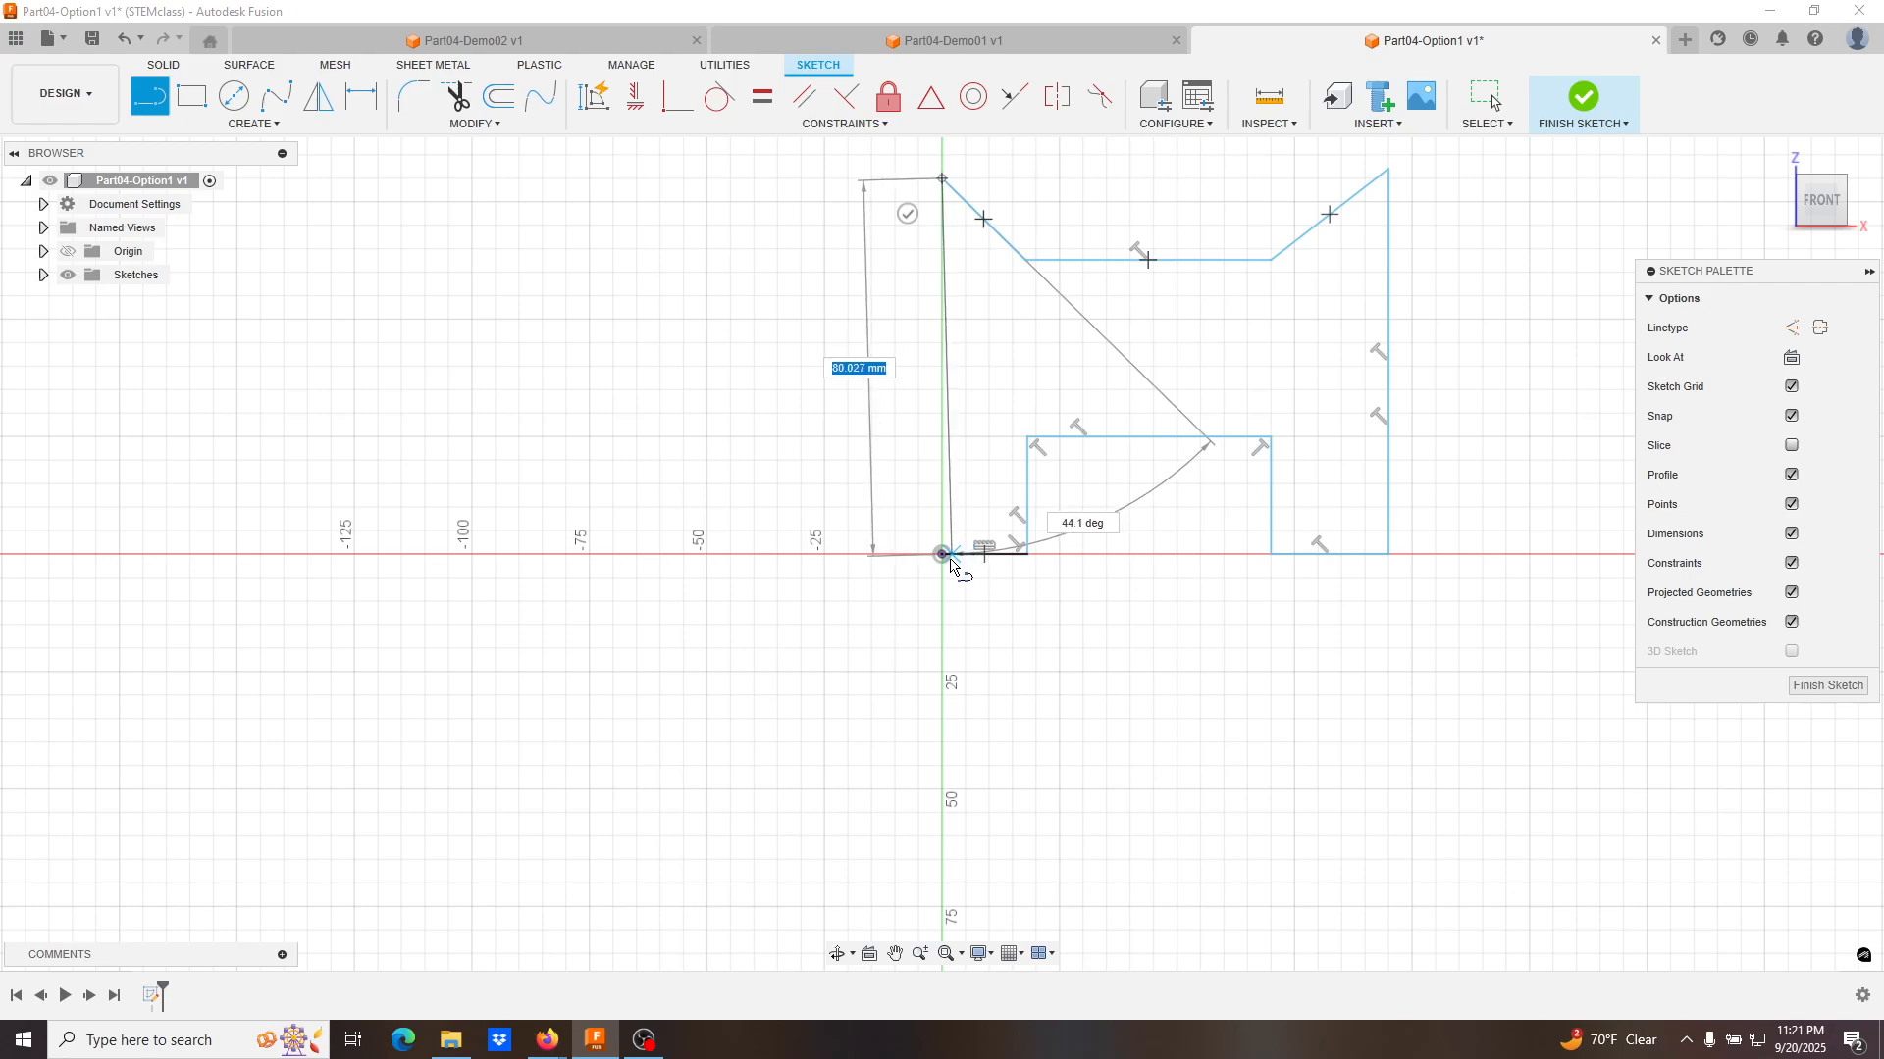
click(942, 555)
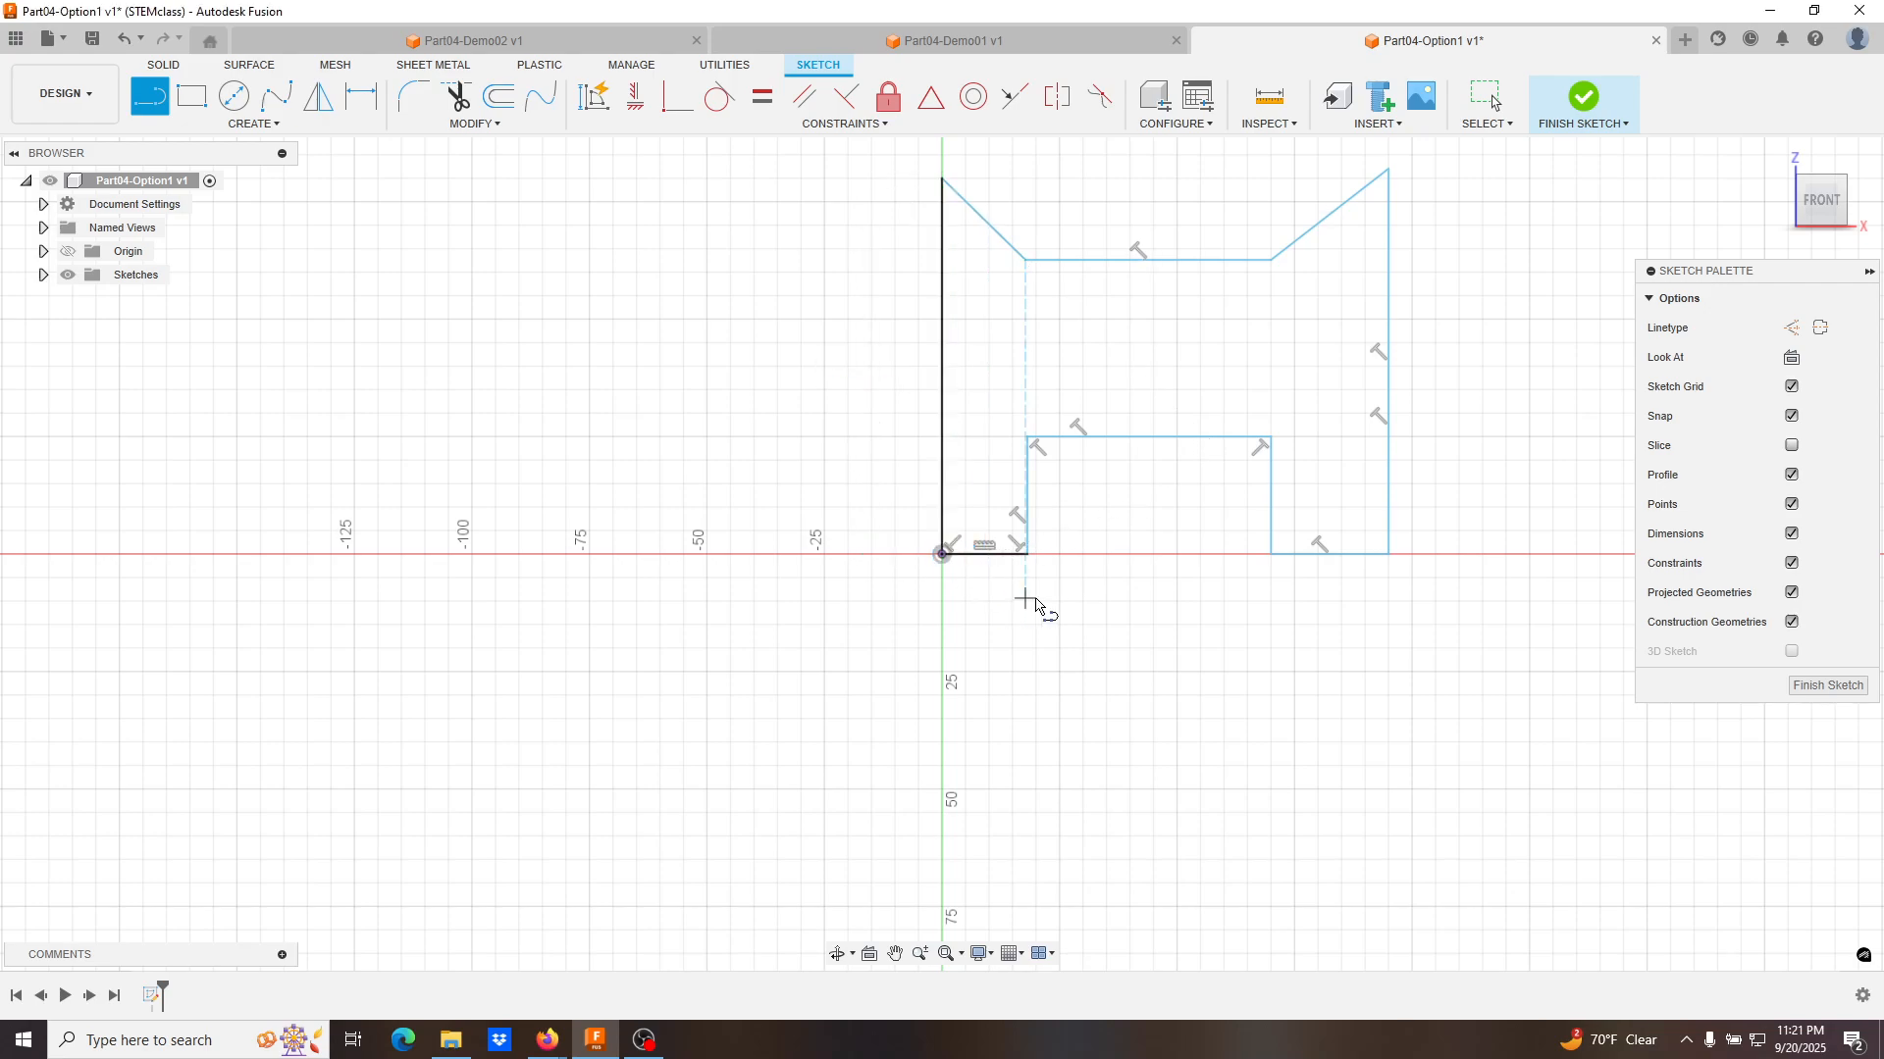
key(Escape)
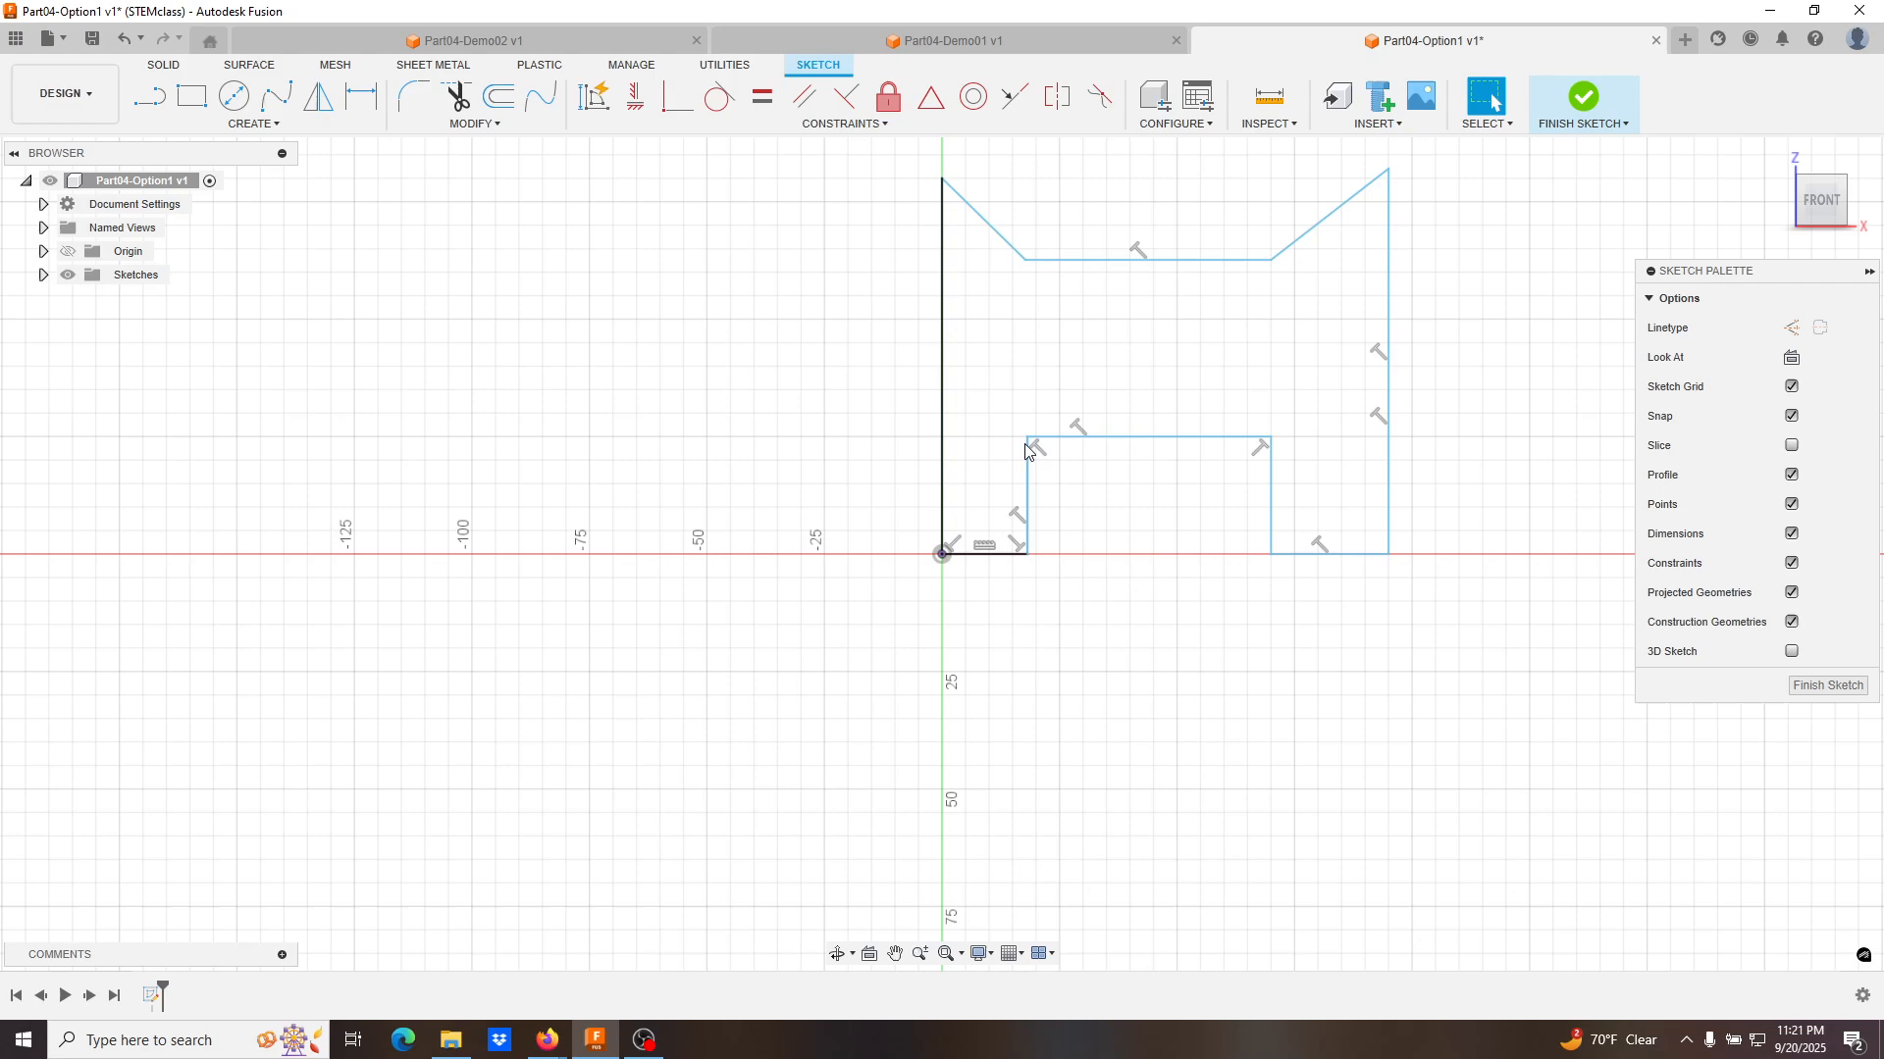
Move the leg opening's upper-left corner to about X 20, Z 27 mm and lower the recess's right corner to about Z 55 mm.
mouse_move(1027, 444)
mouse_down()
mouse_move(1030, 467)
mouse_move(1018, 423)
mouse_move(1050, 474)
mouse_move(1038, 430)
mouse_up()
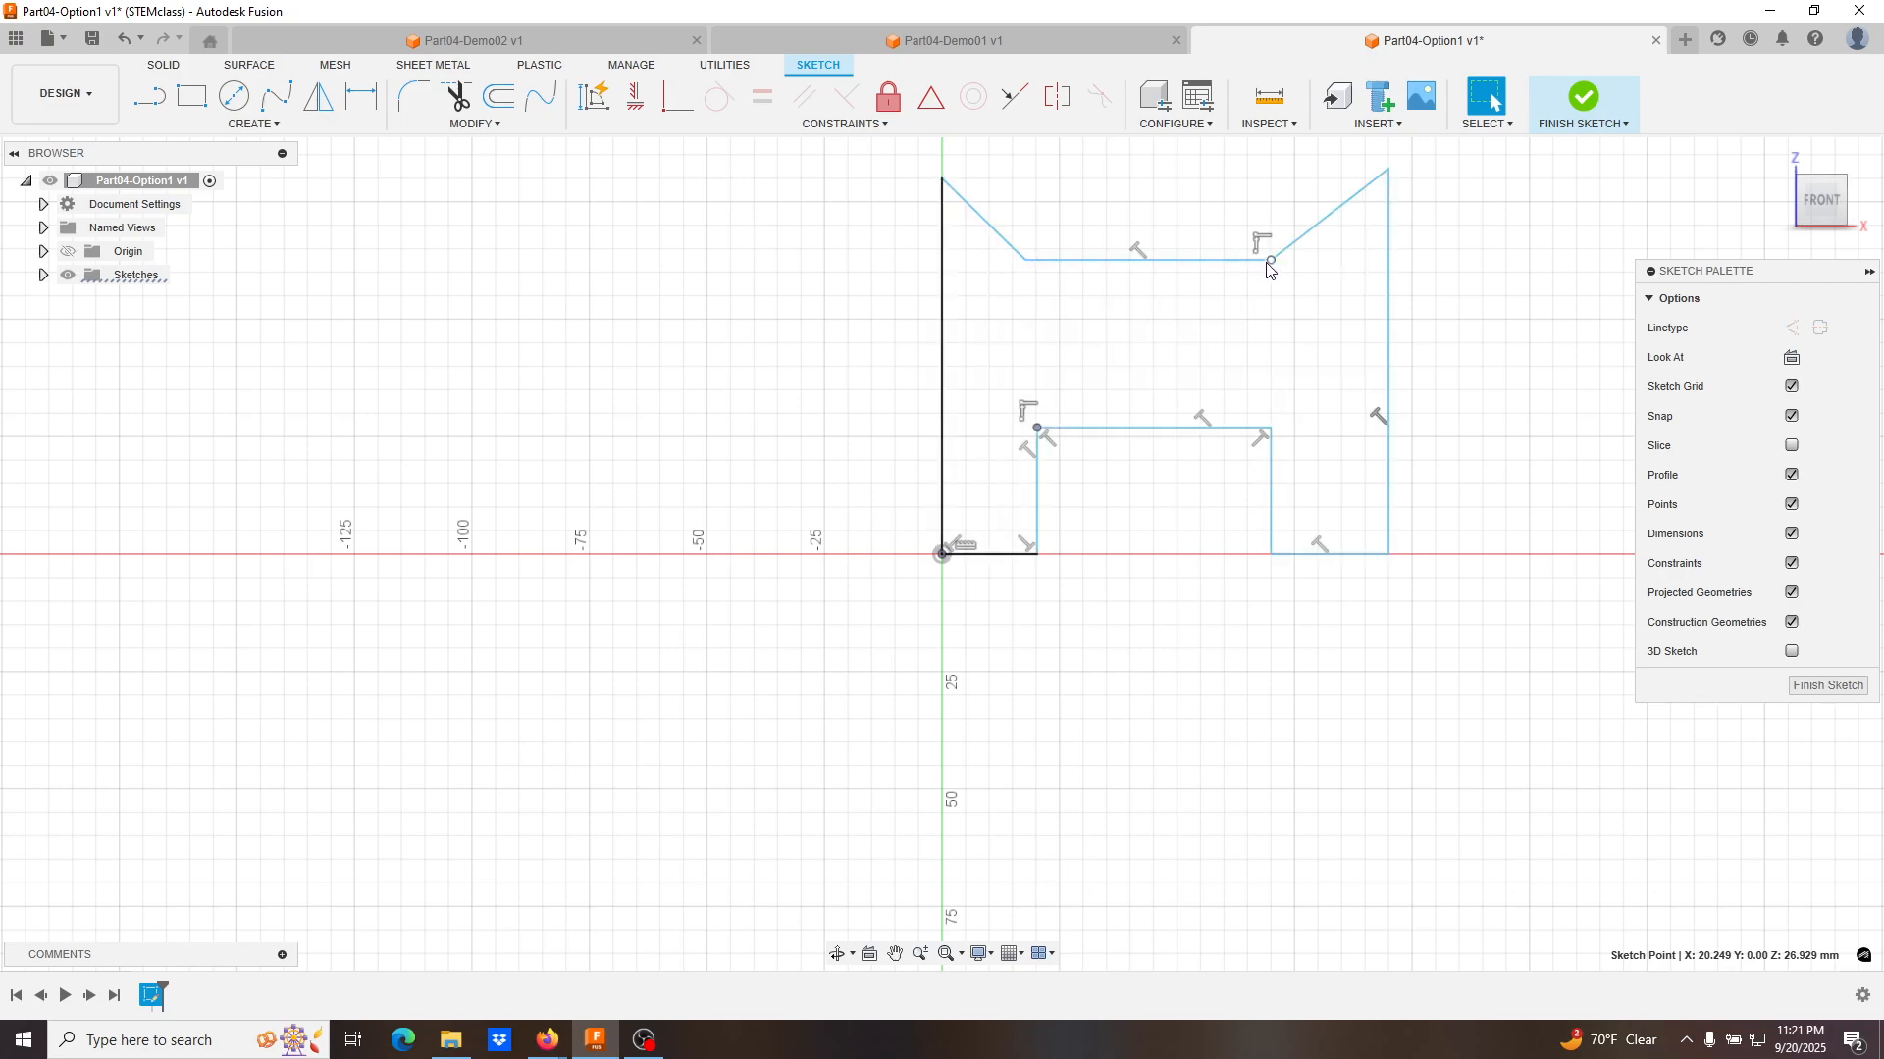
drag(1269, 260, 1272, 297)
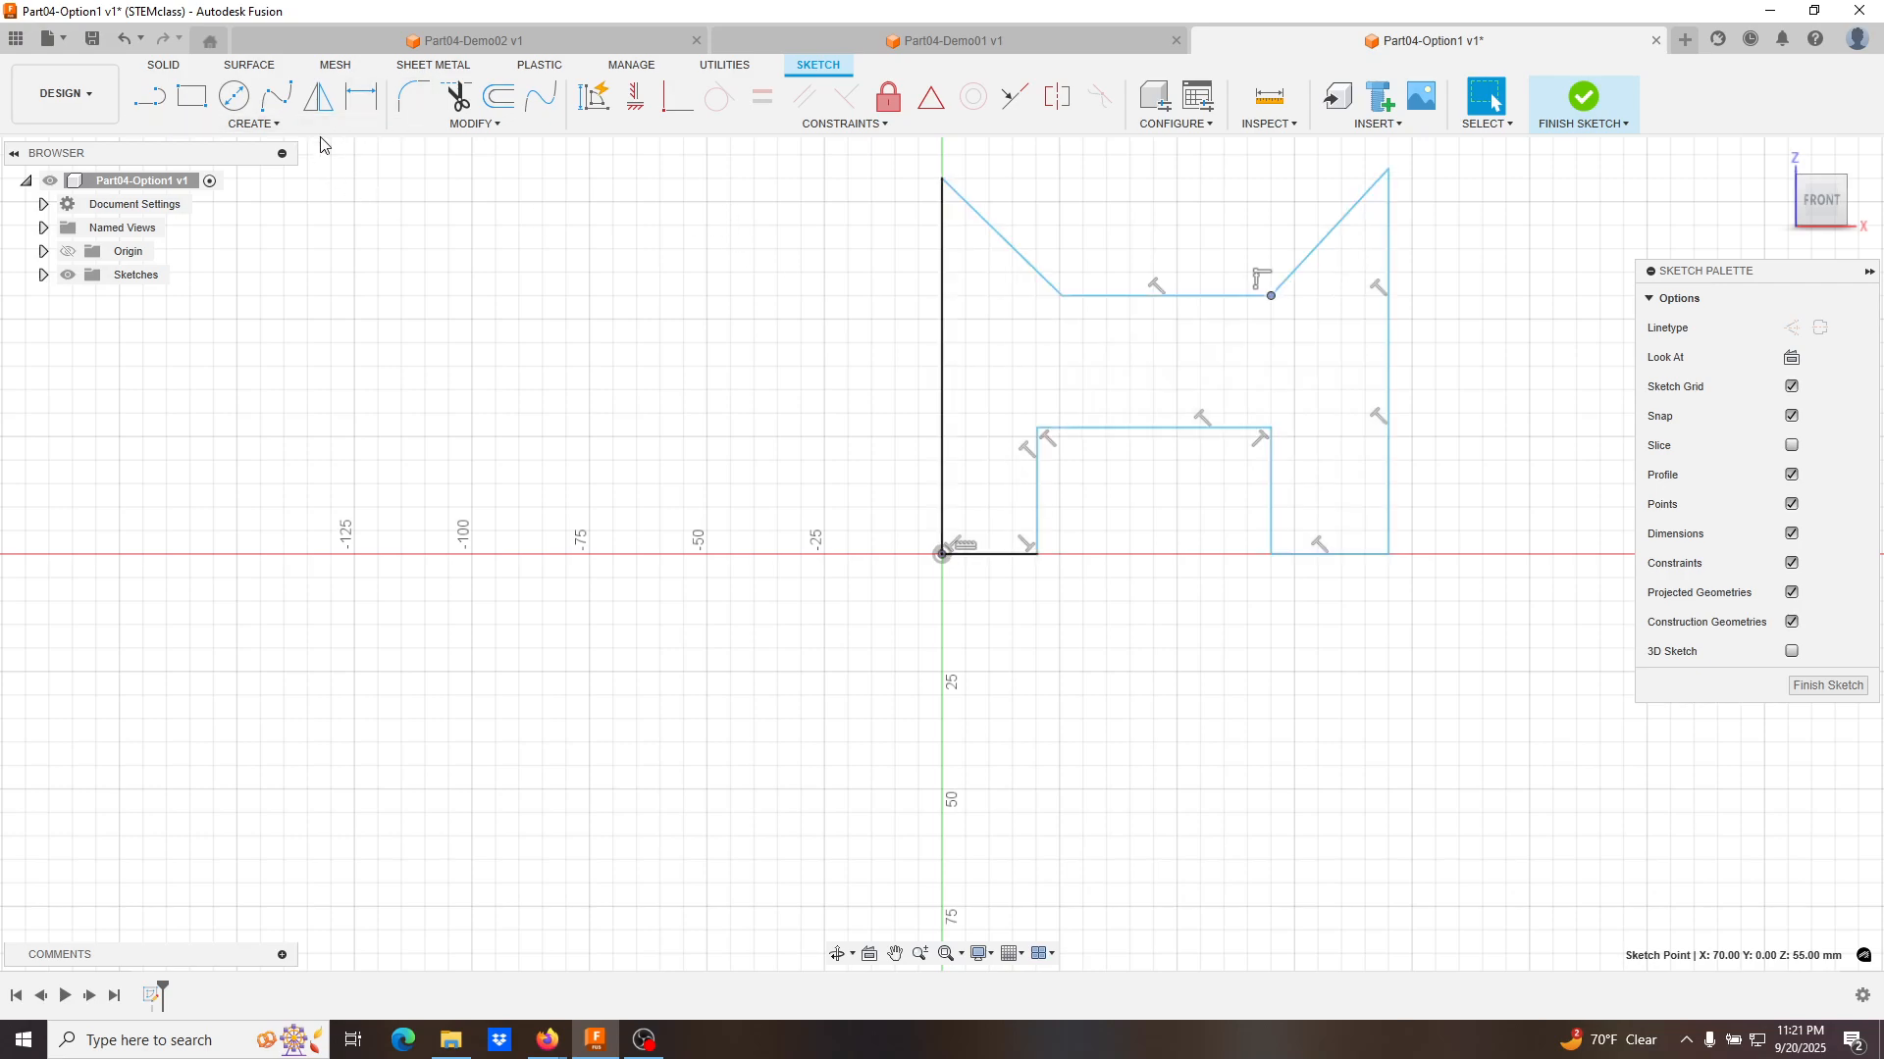
click(358, 101)
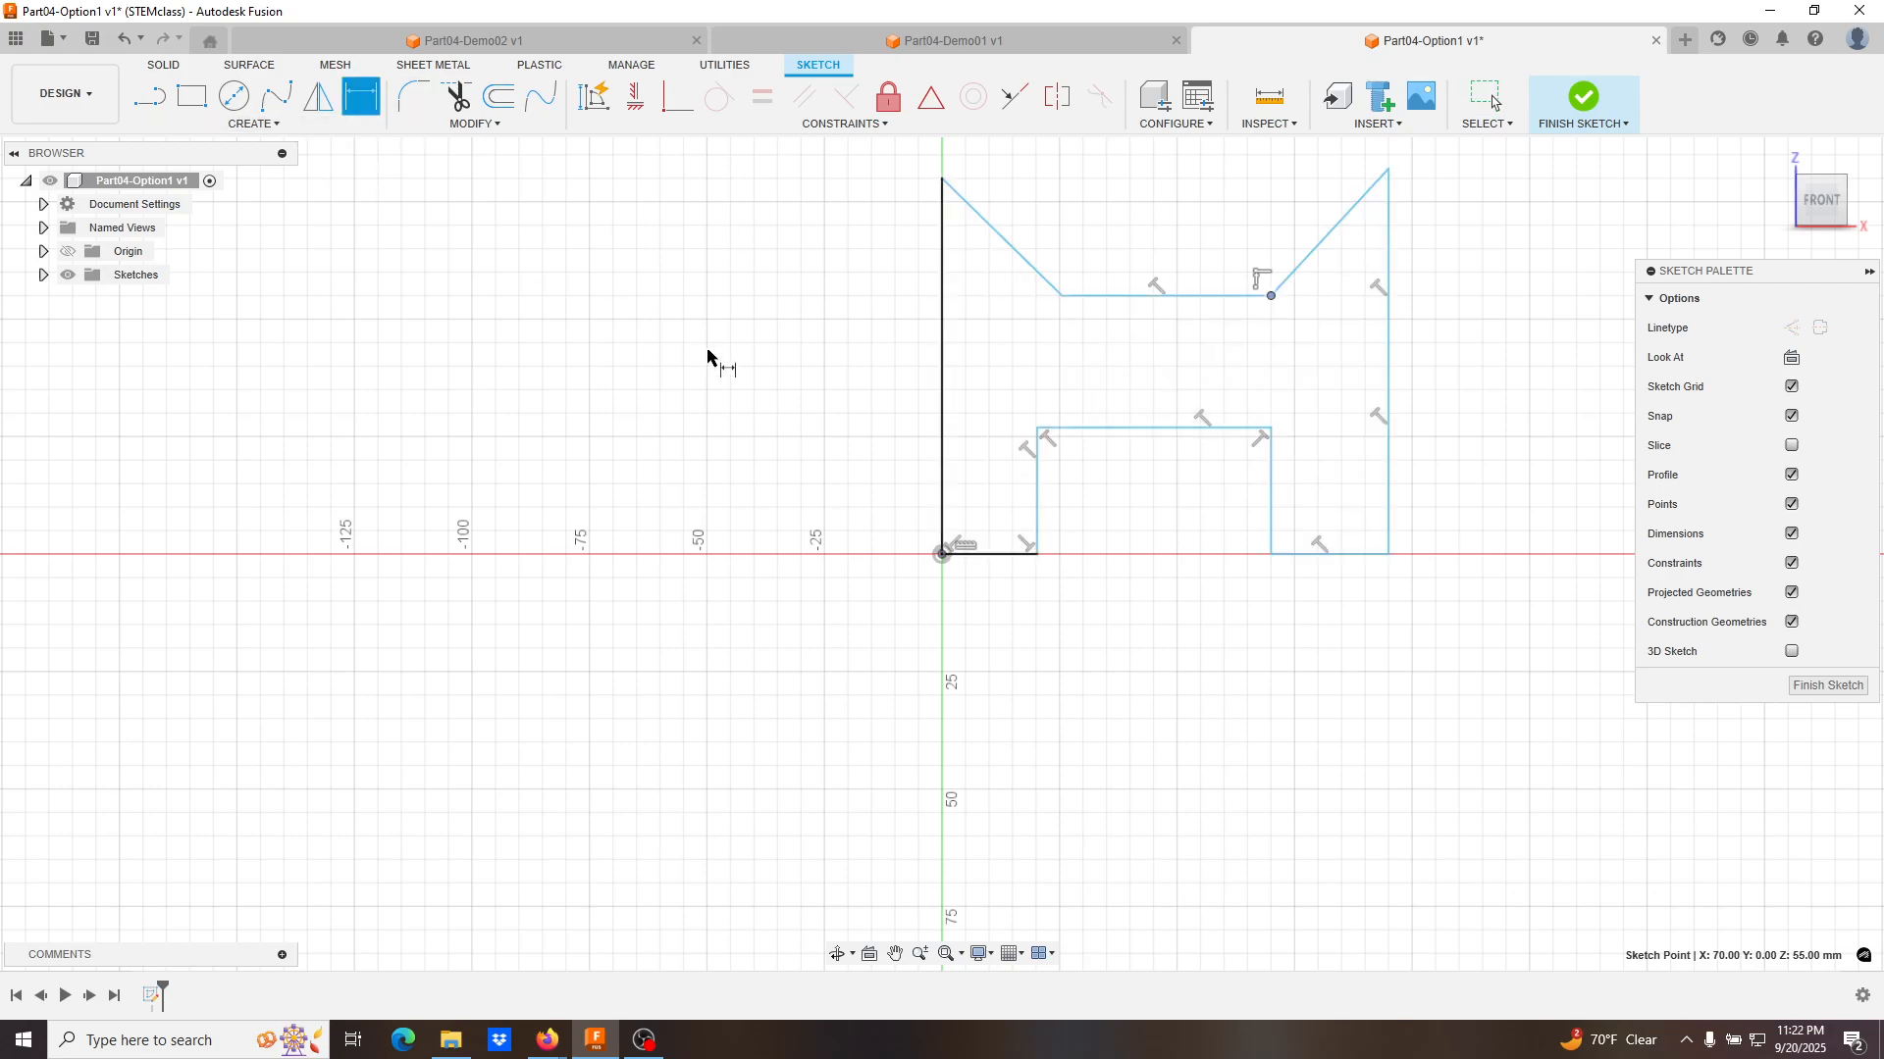
click(1002, 555)
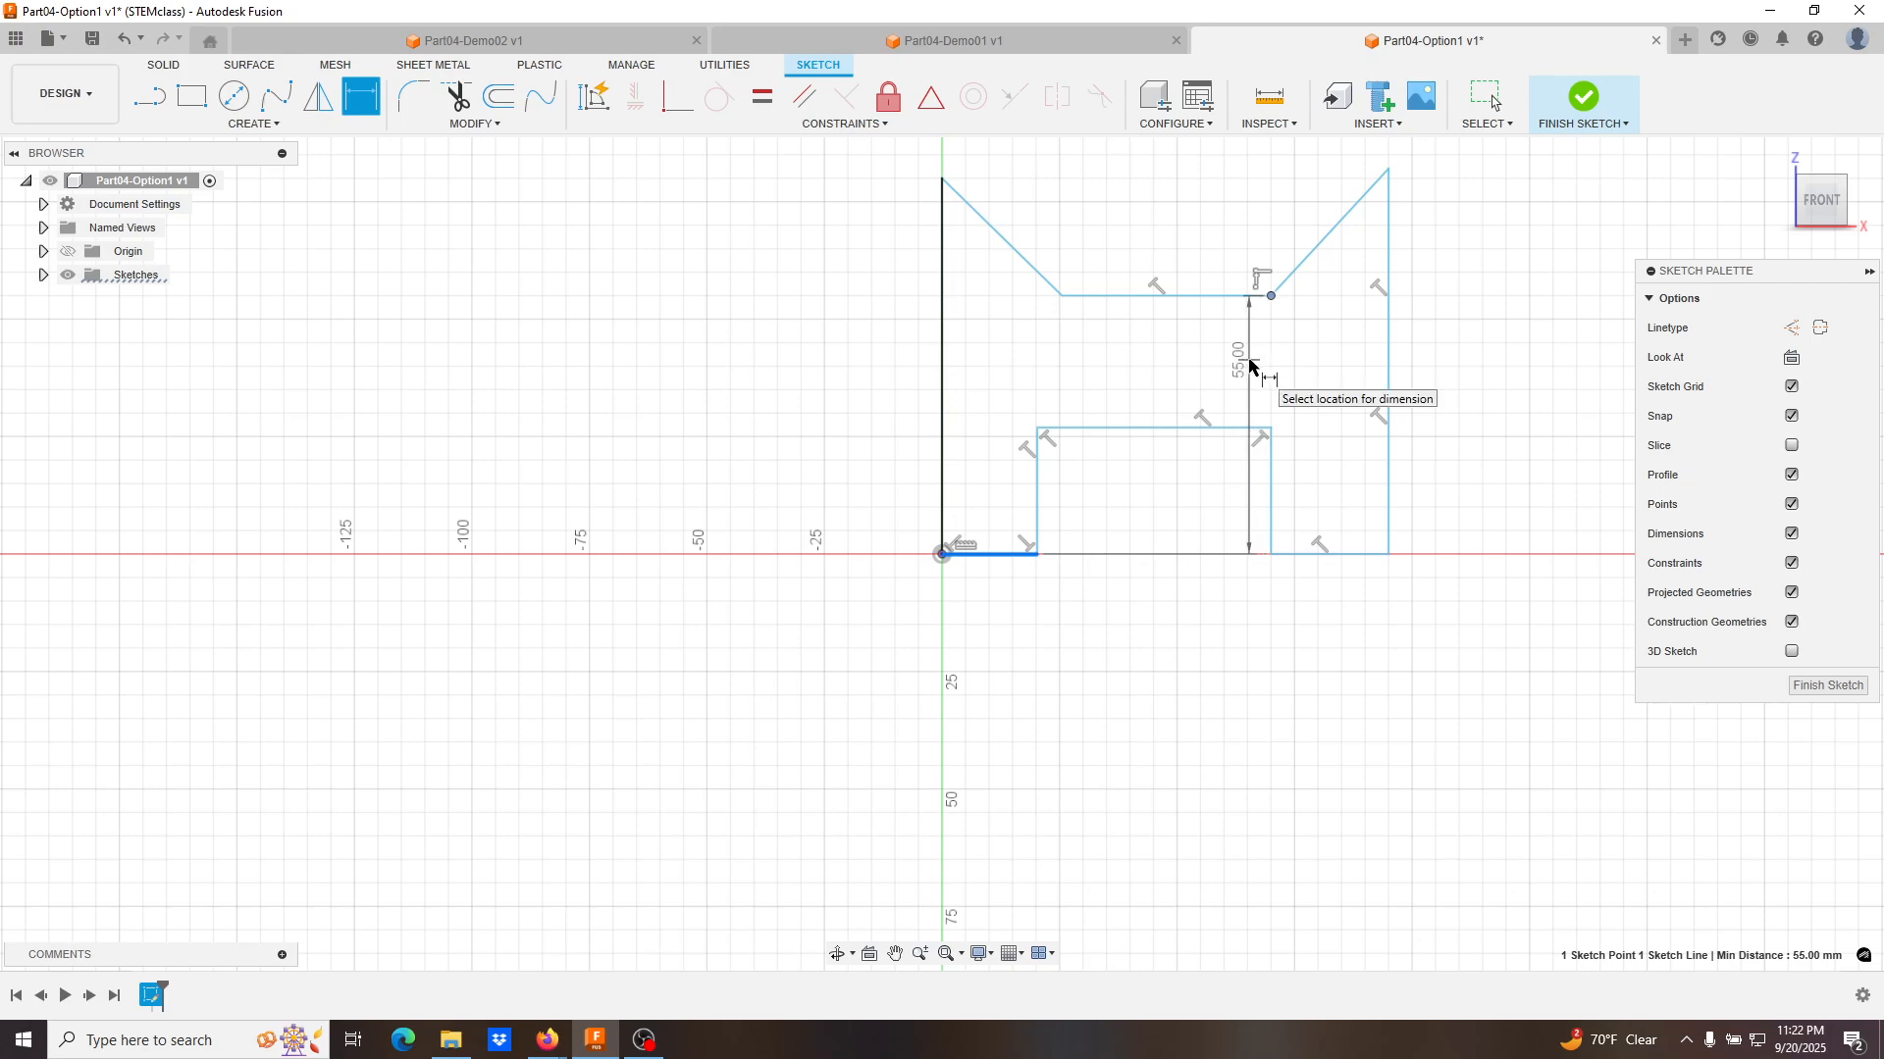
key(Escape)
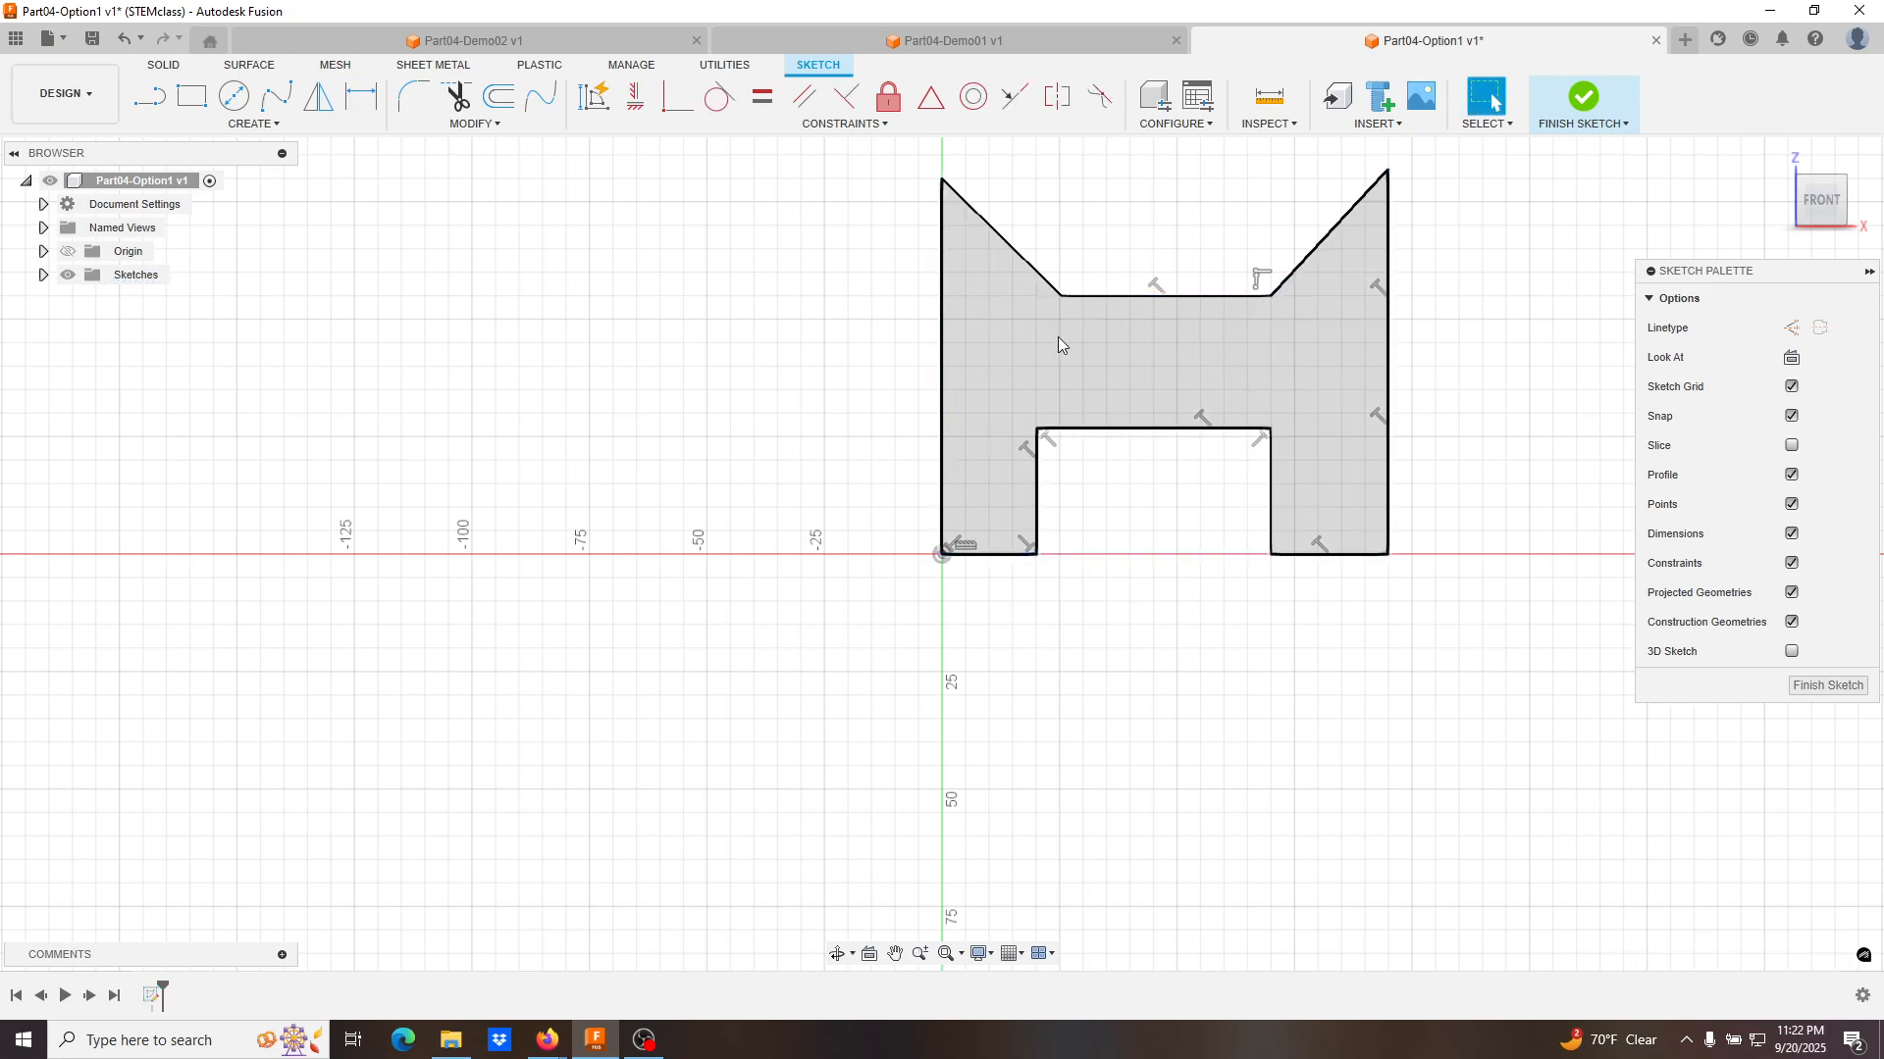
Dimension the bottom edges of the left and right feet at 10 mm each.
click(360, 101)
click(1010, 554)
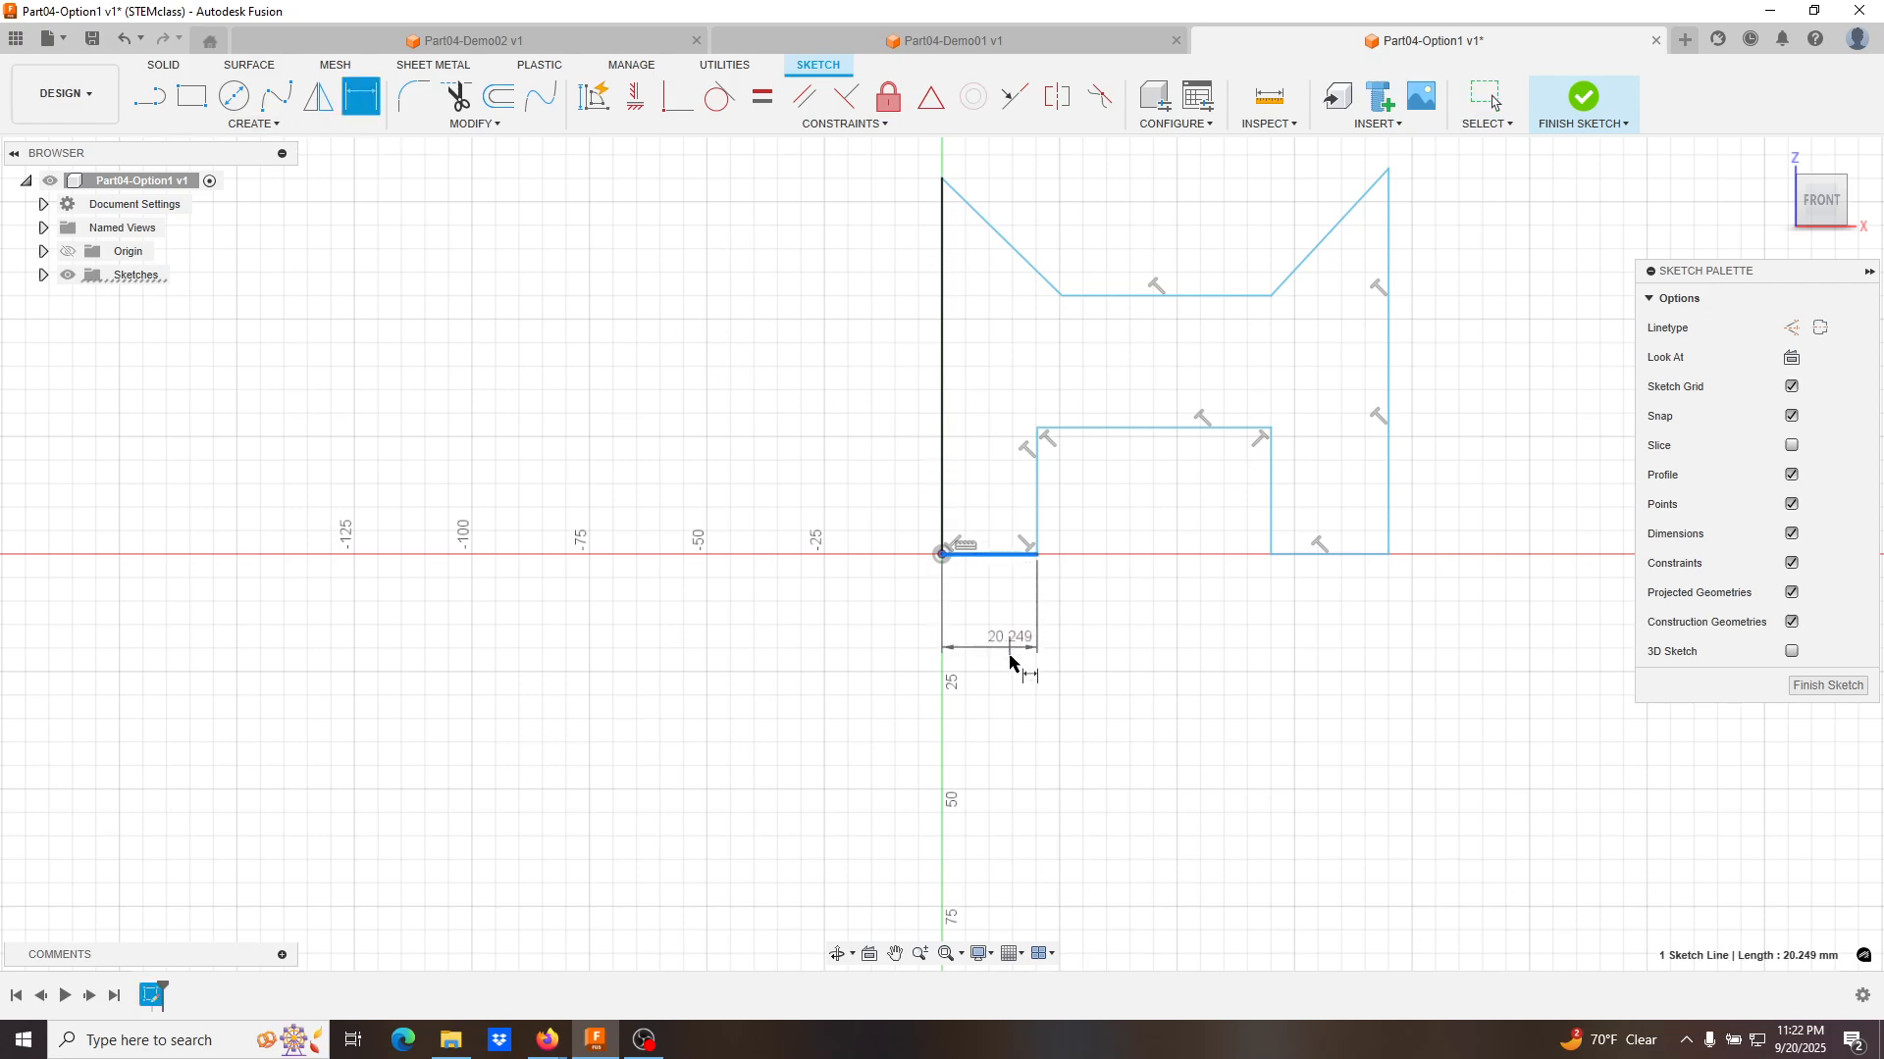
click(1017, 707)
text(10)
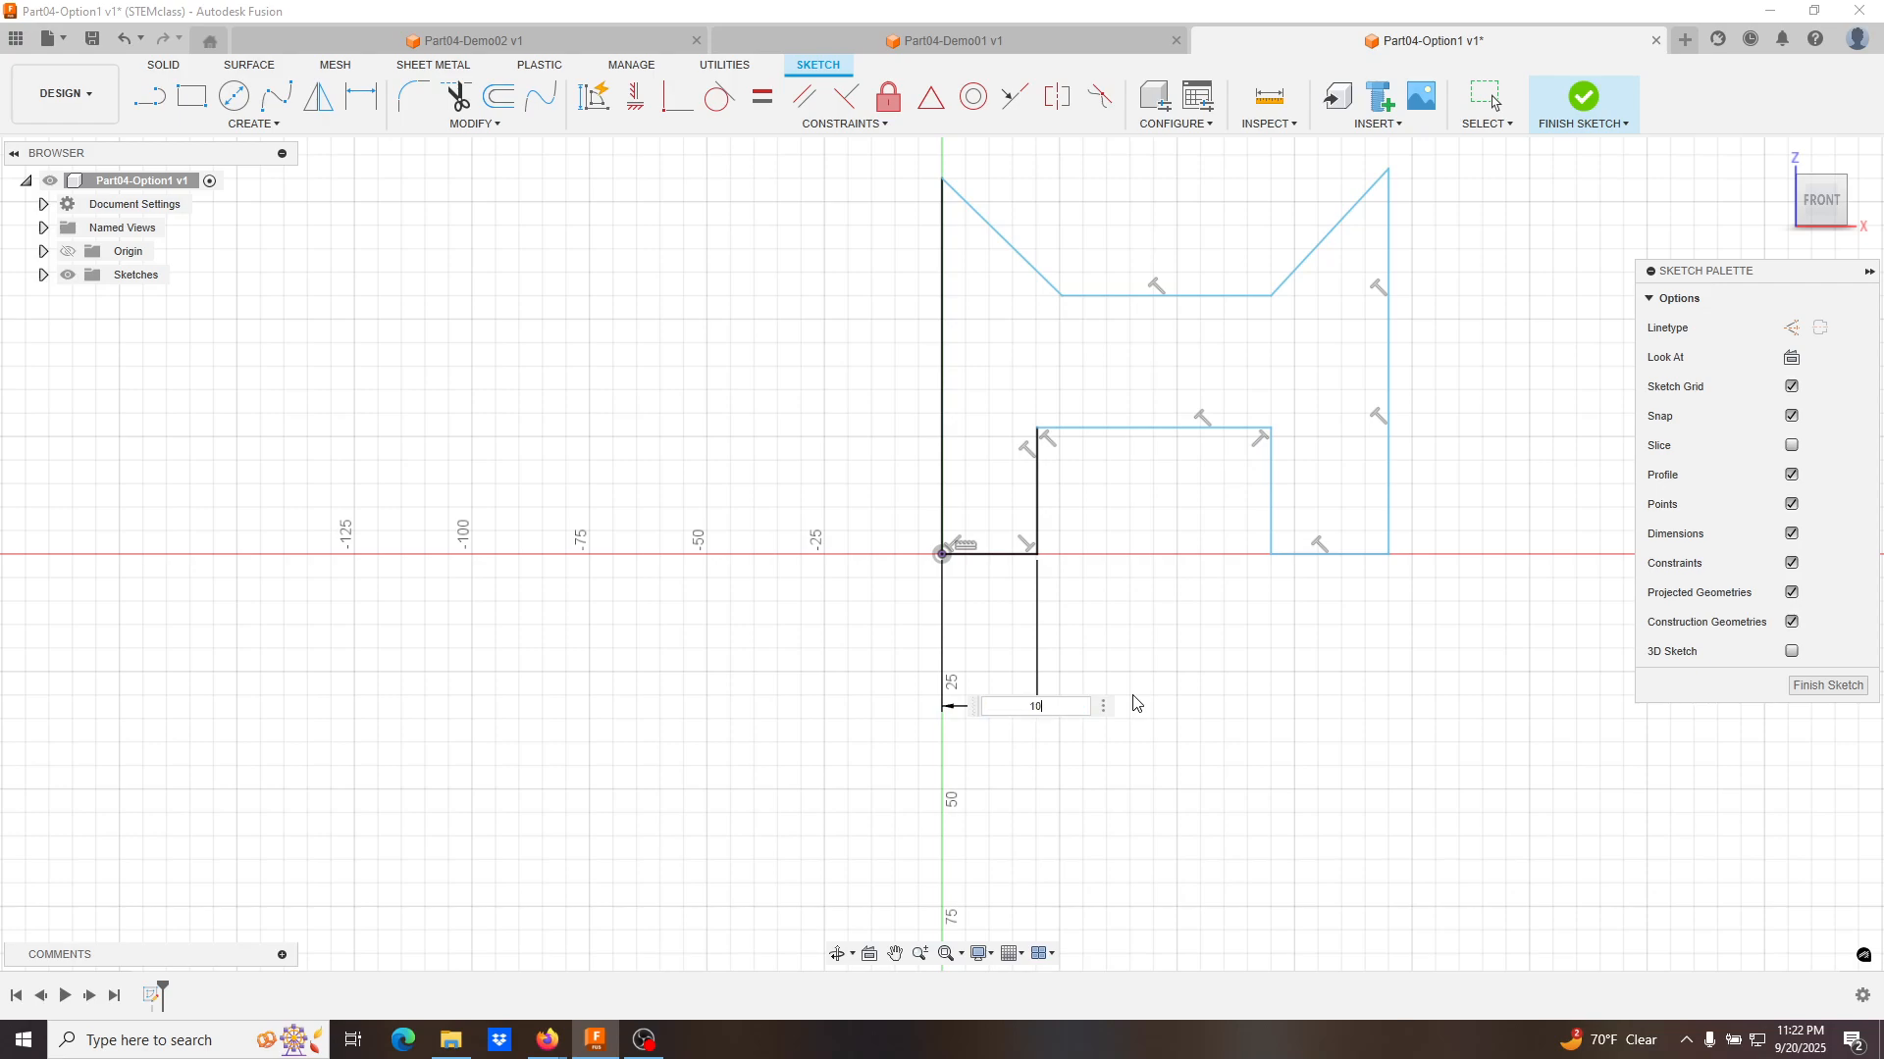
key(Return)
click(1360, 552)
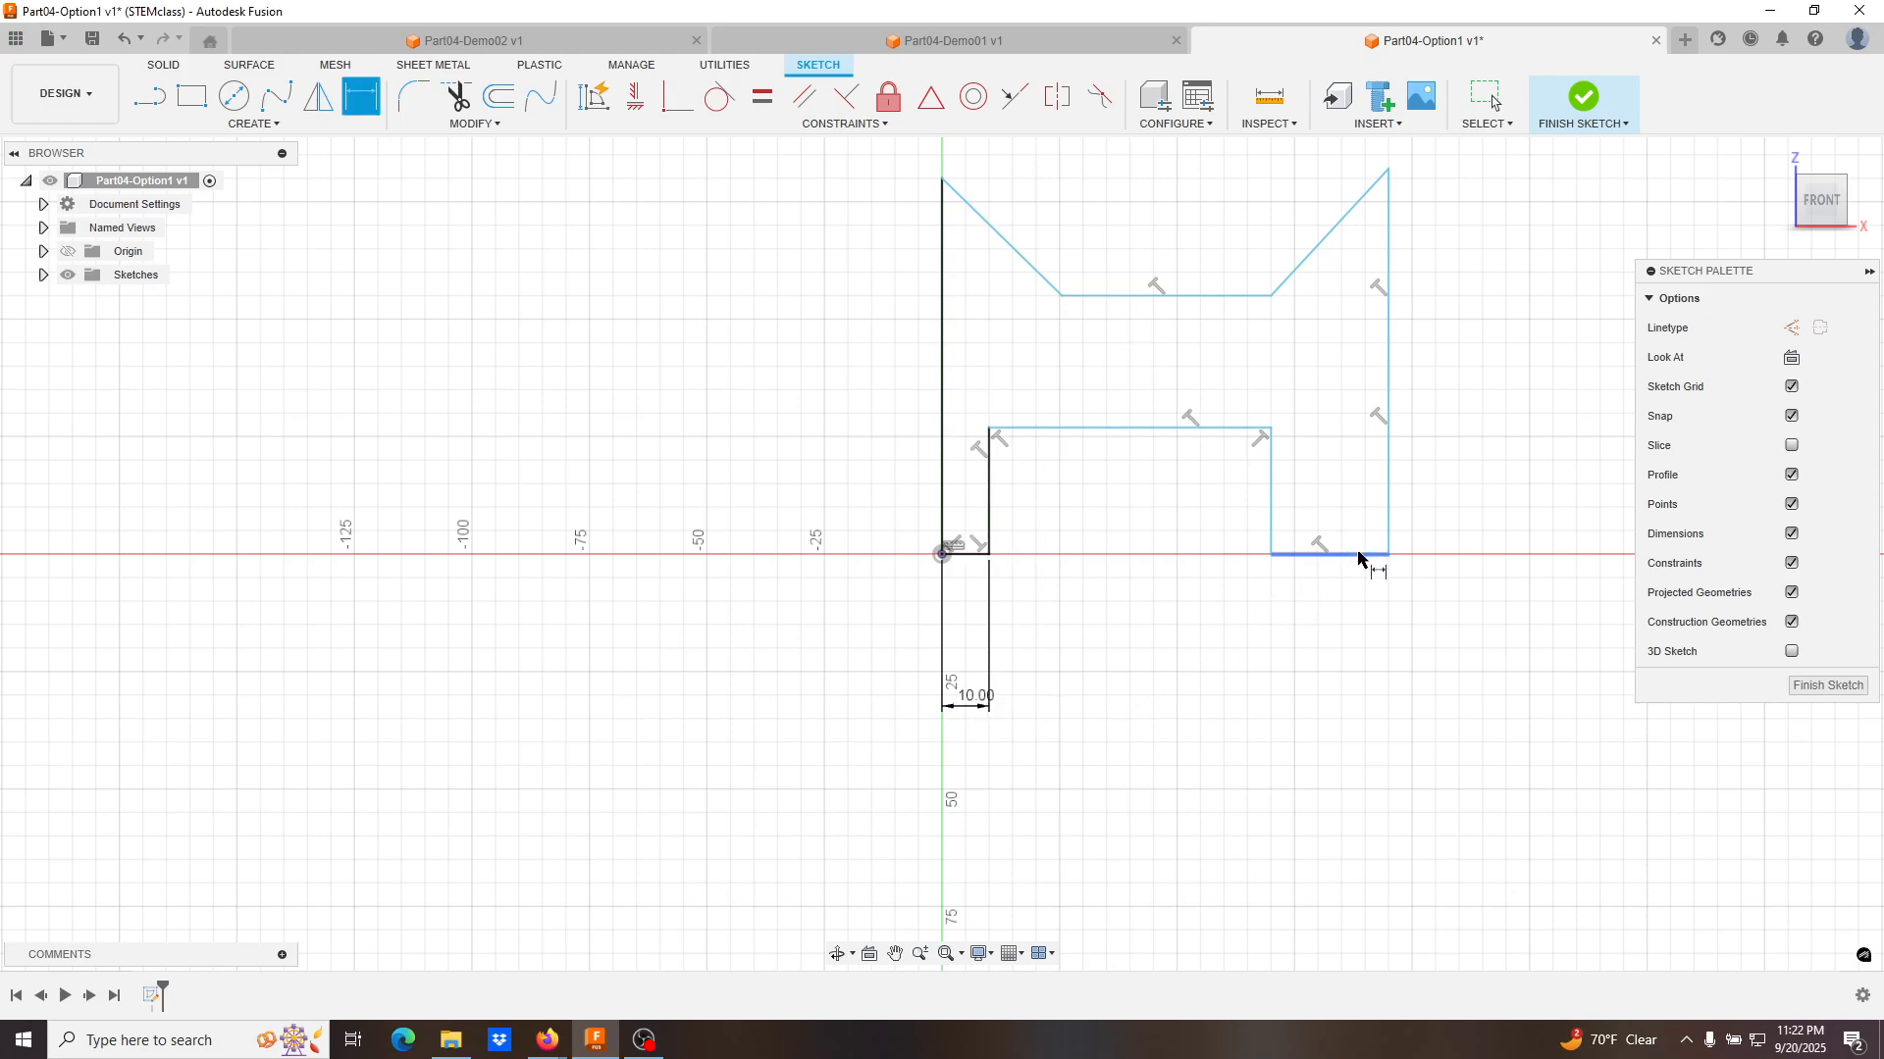
click(1336, 740)
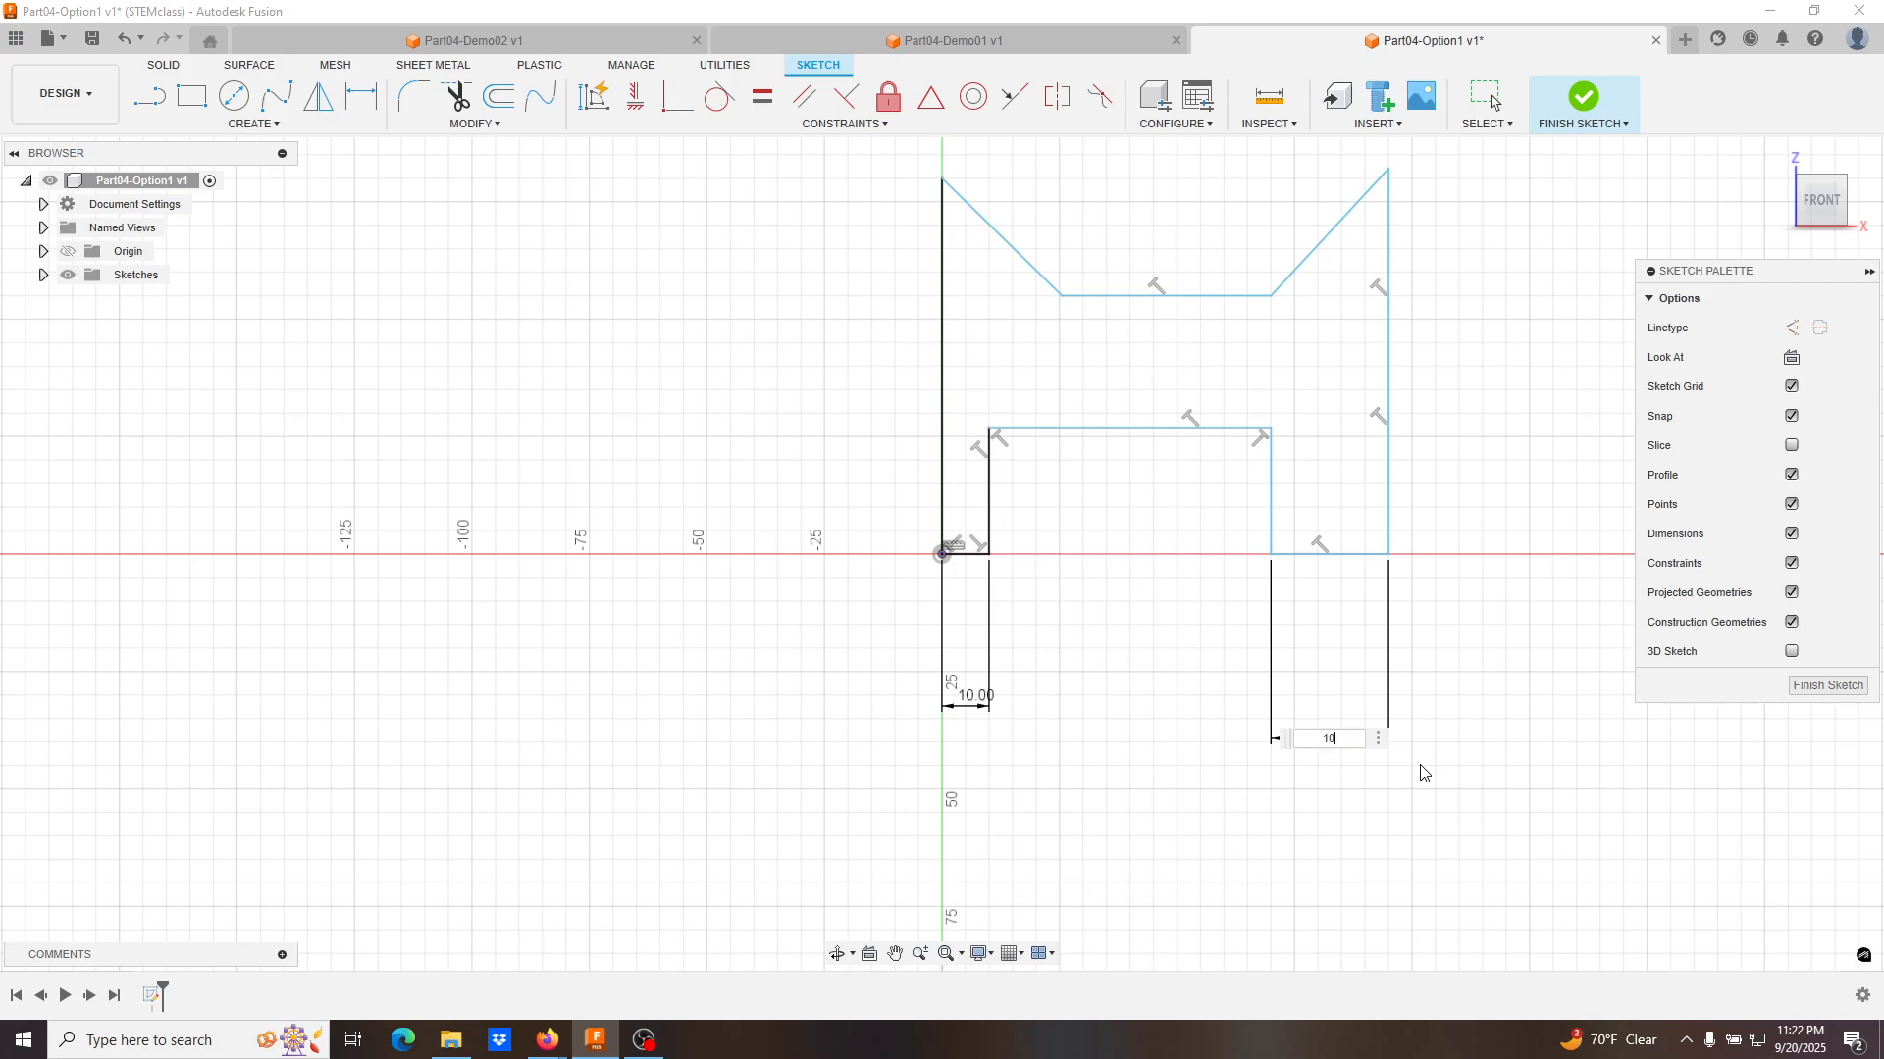
text(10)
key(Return)
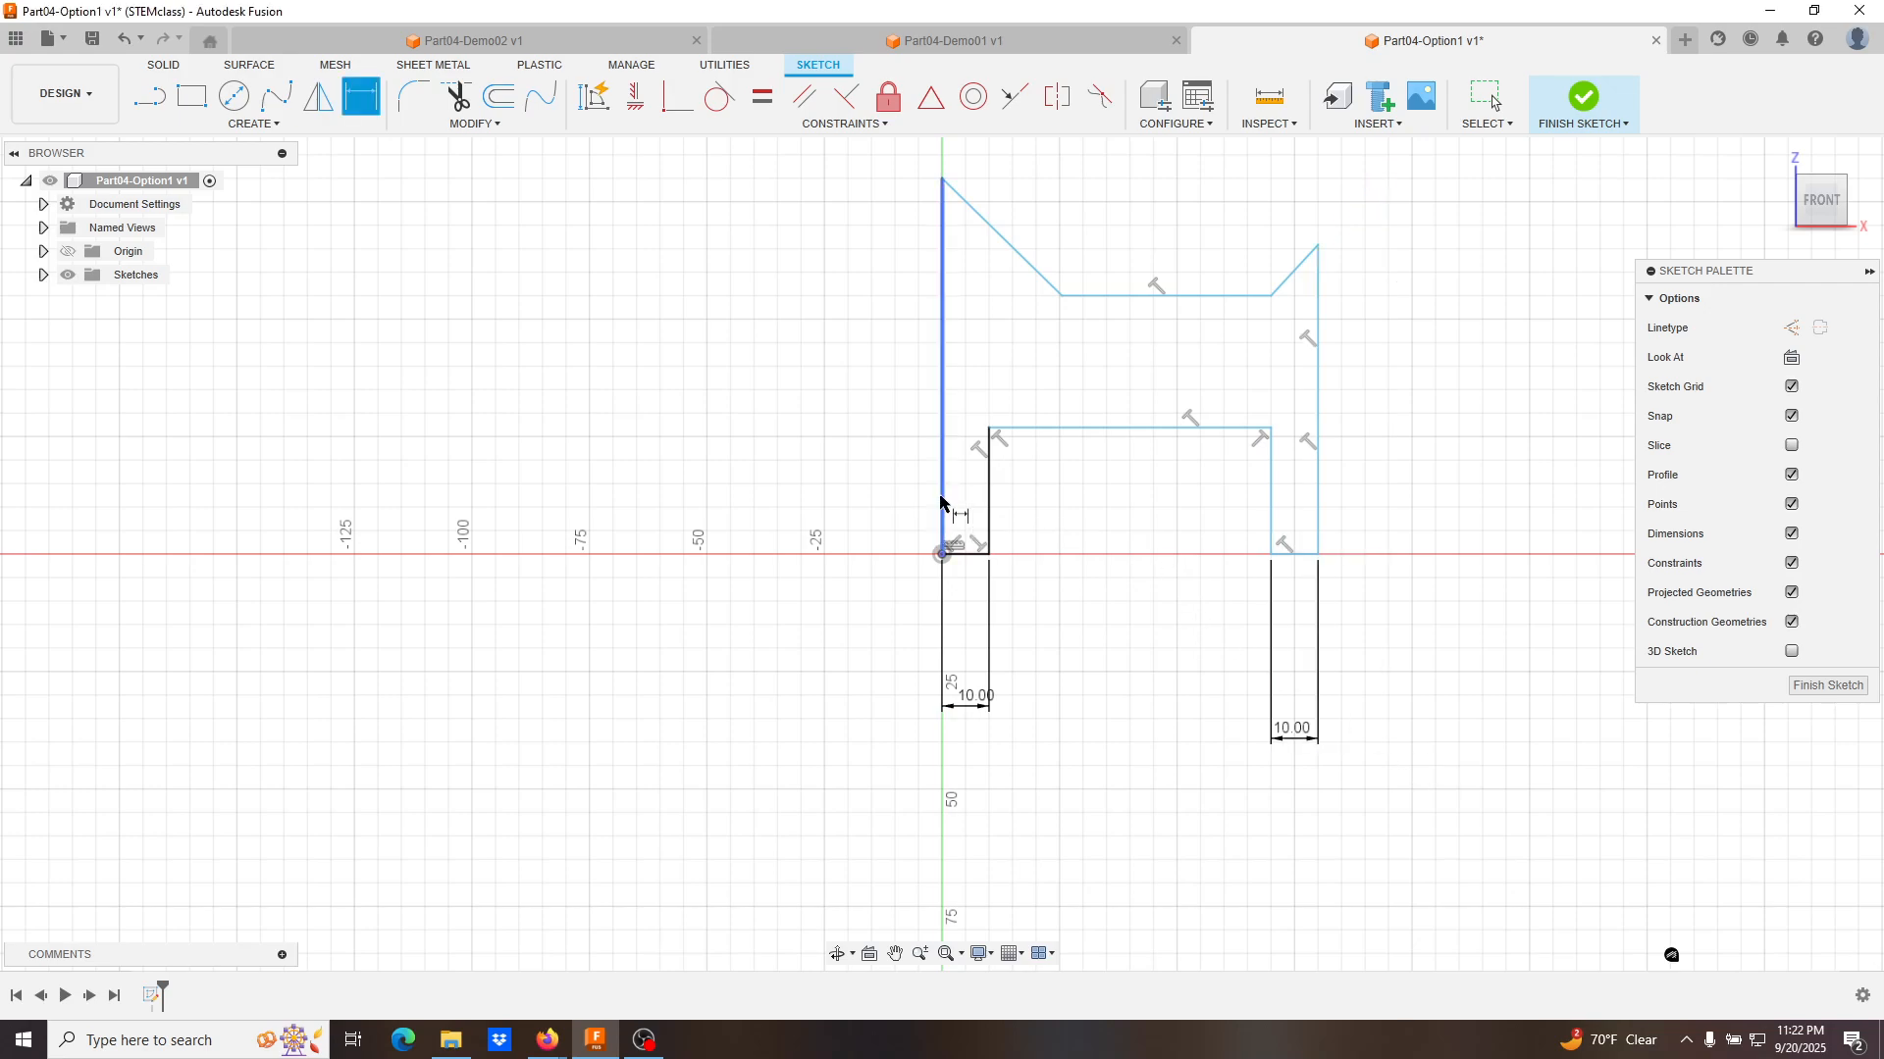
Dimension the overall width between the profile's two outer vertical sides at 50 mm.
click(942, 525)
click(1319, 499)
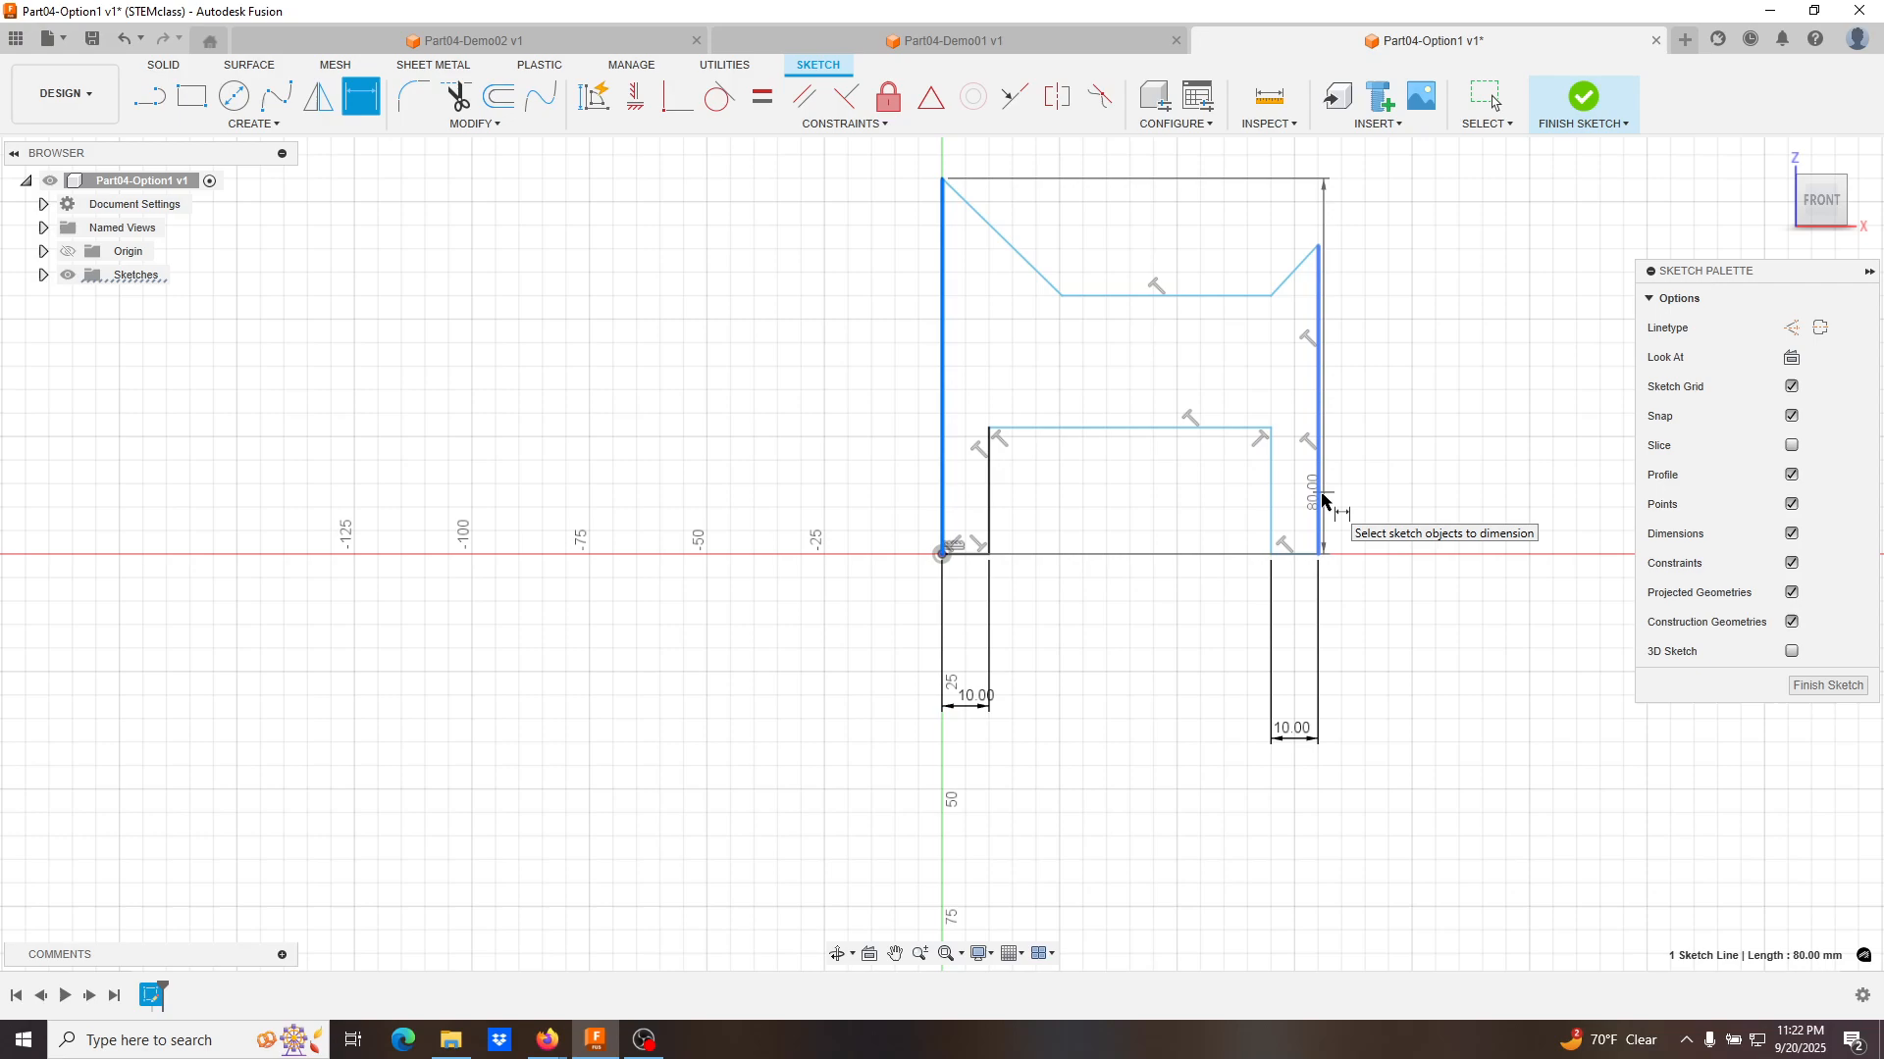
click(1192, 826)
key(Return)
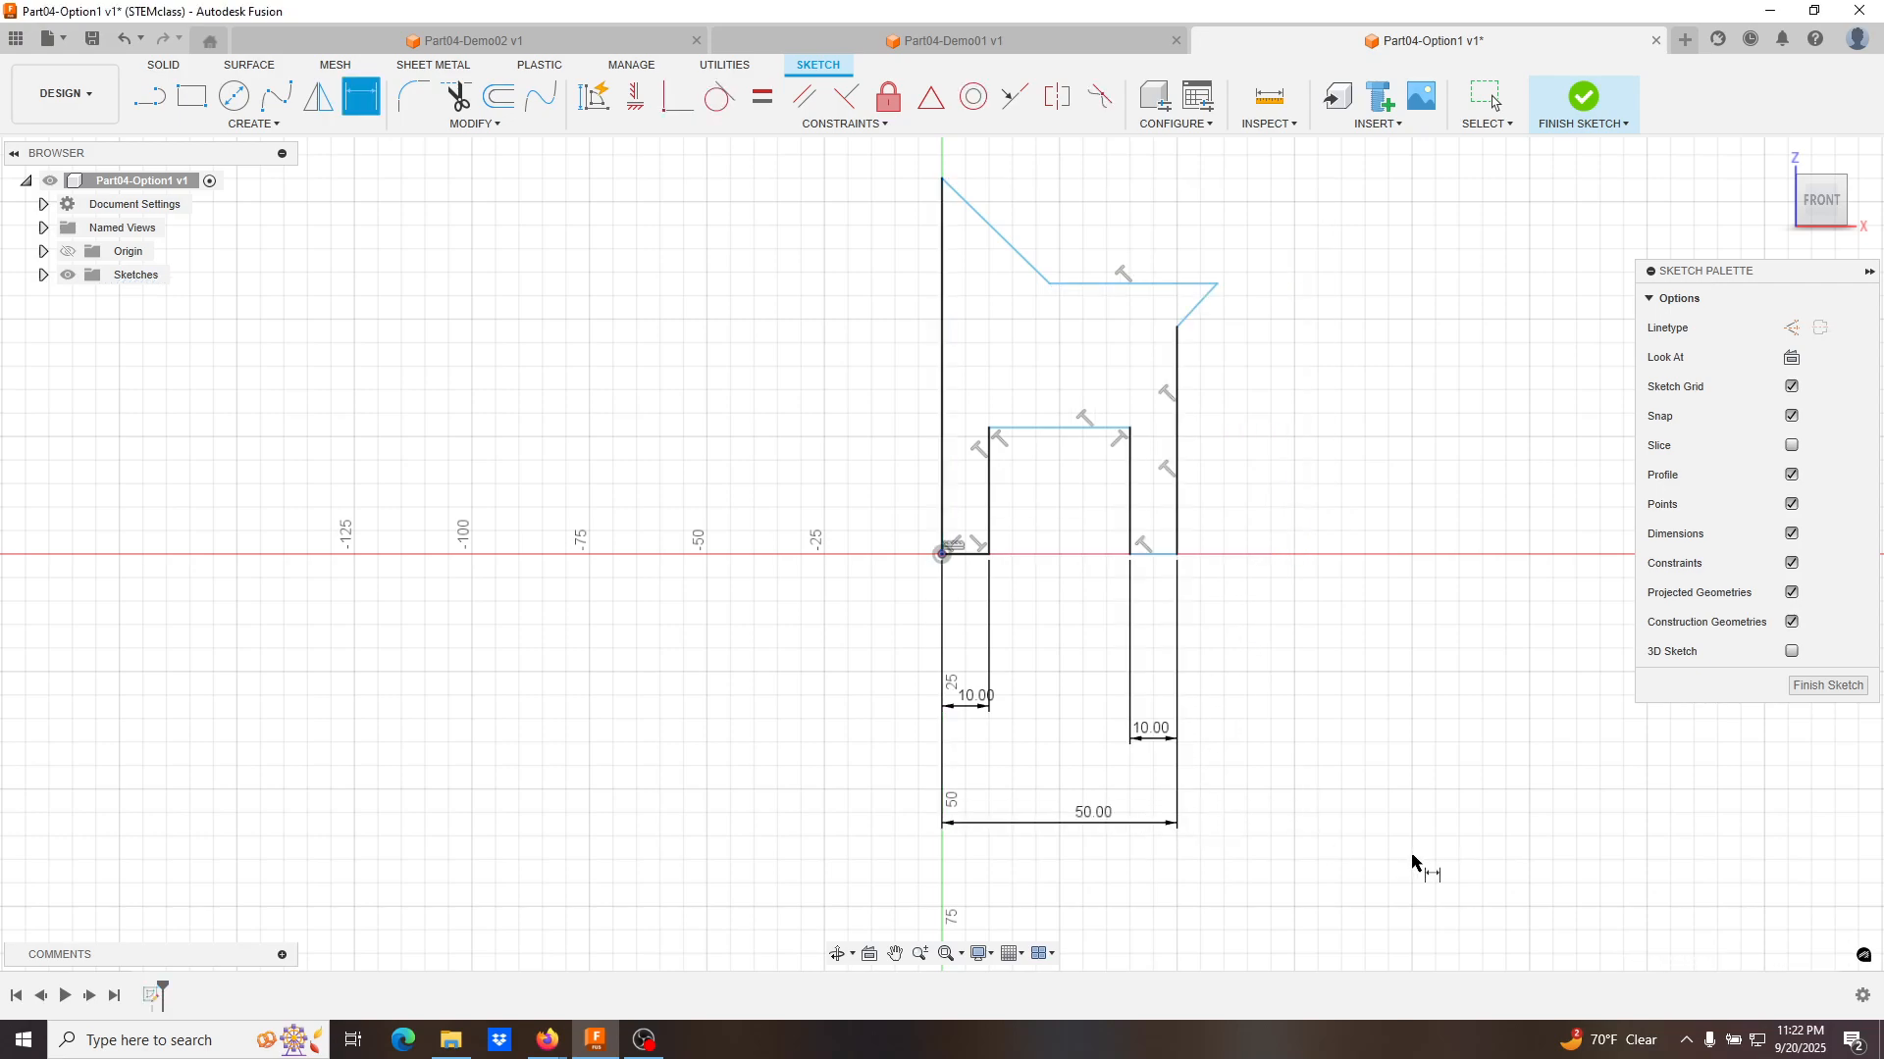
Dimension the leg opening's height between its upper edge and the right foot's bottom edge at 10 mm.
click(1077, 429)
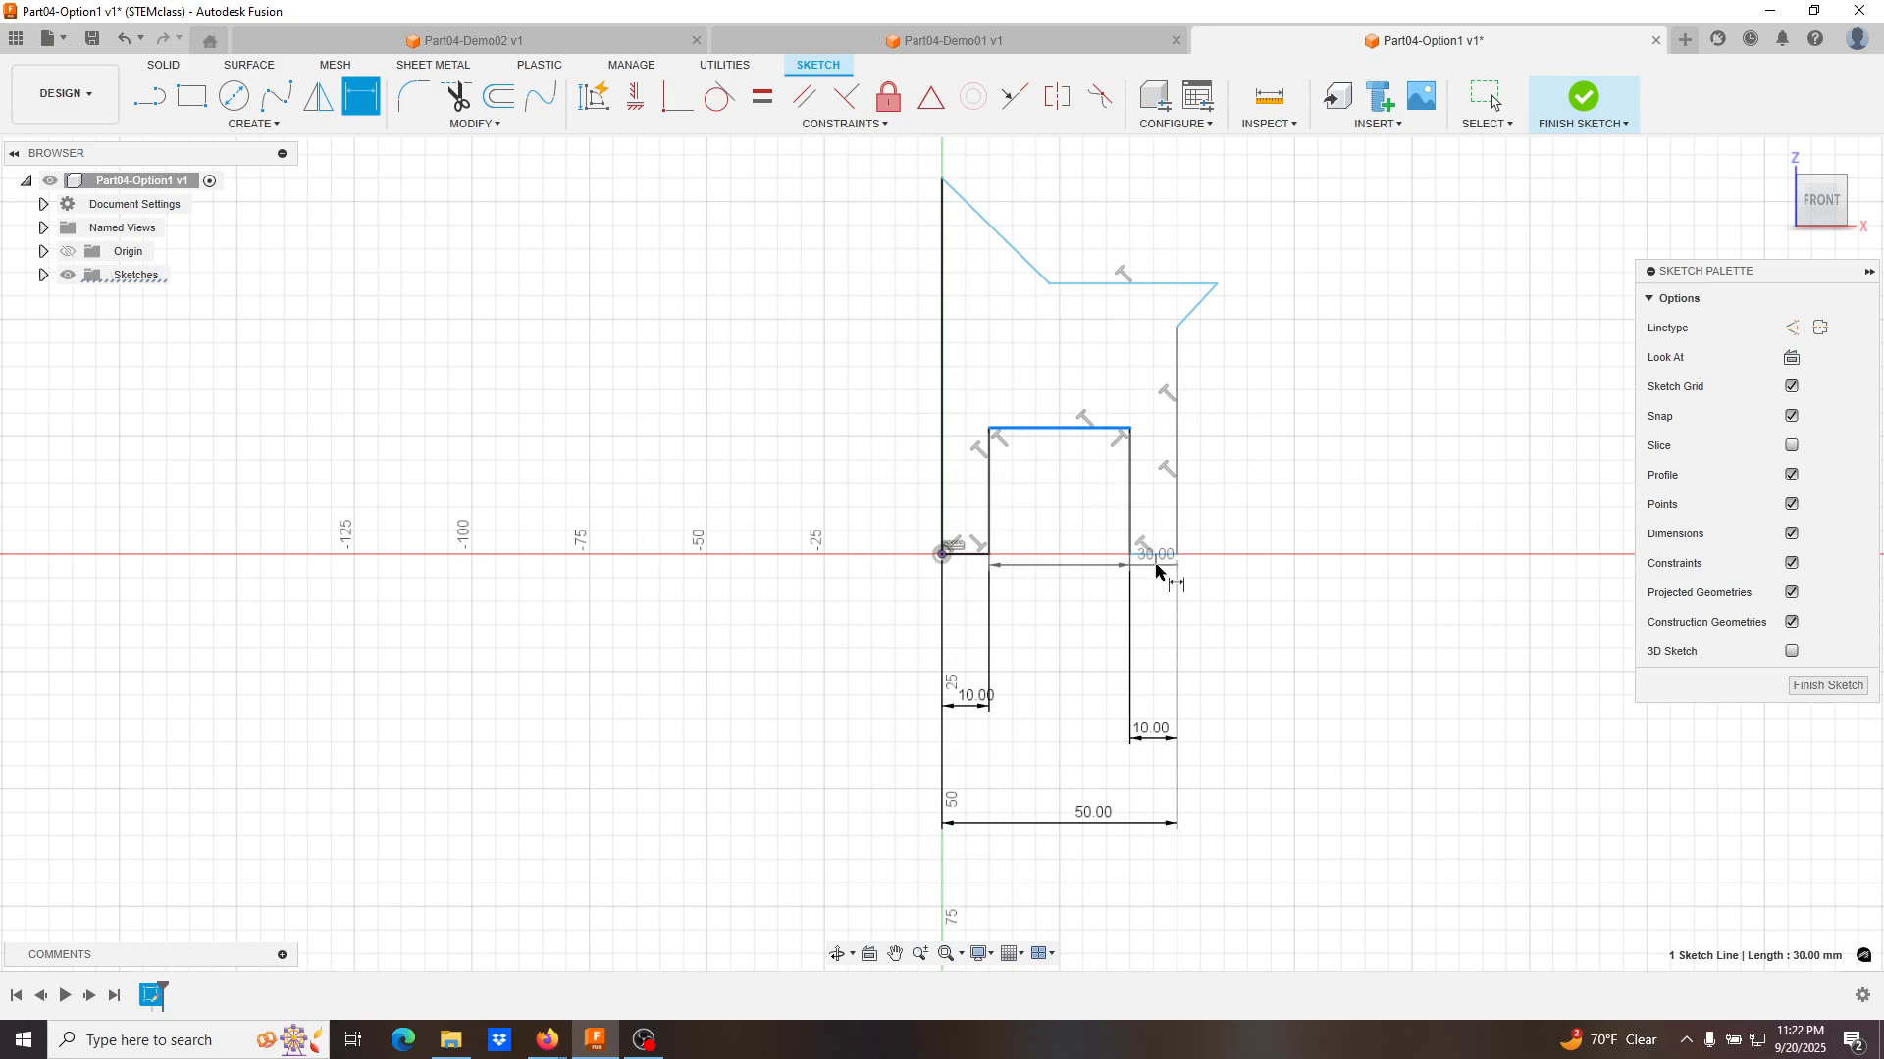
click(1163, 555)
click(1261, 494)
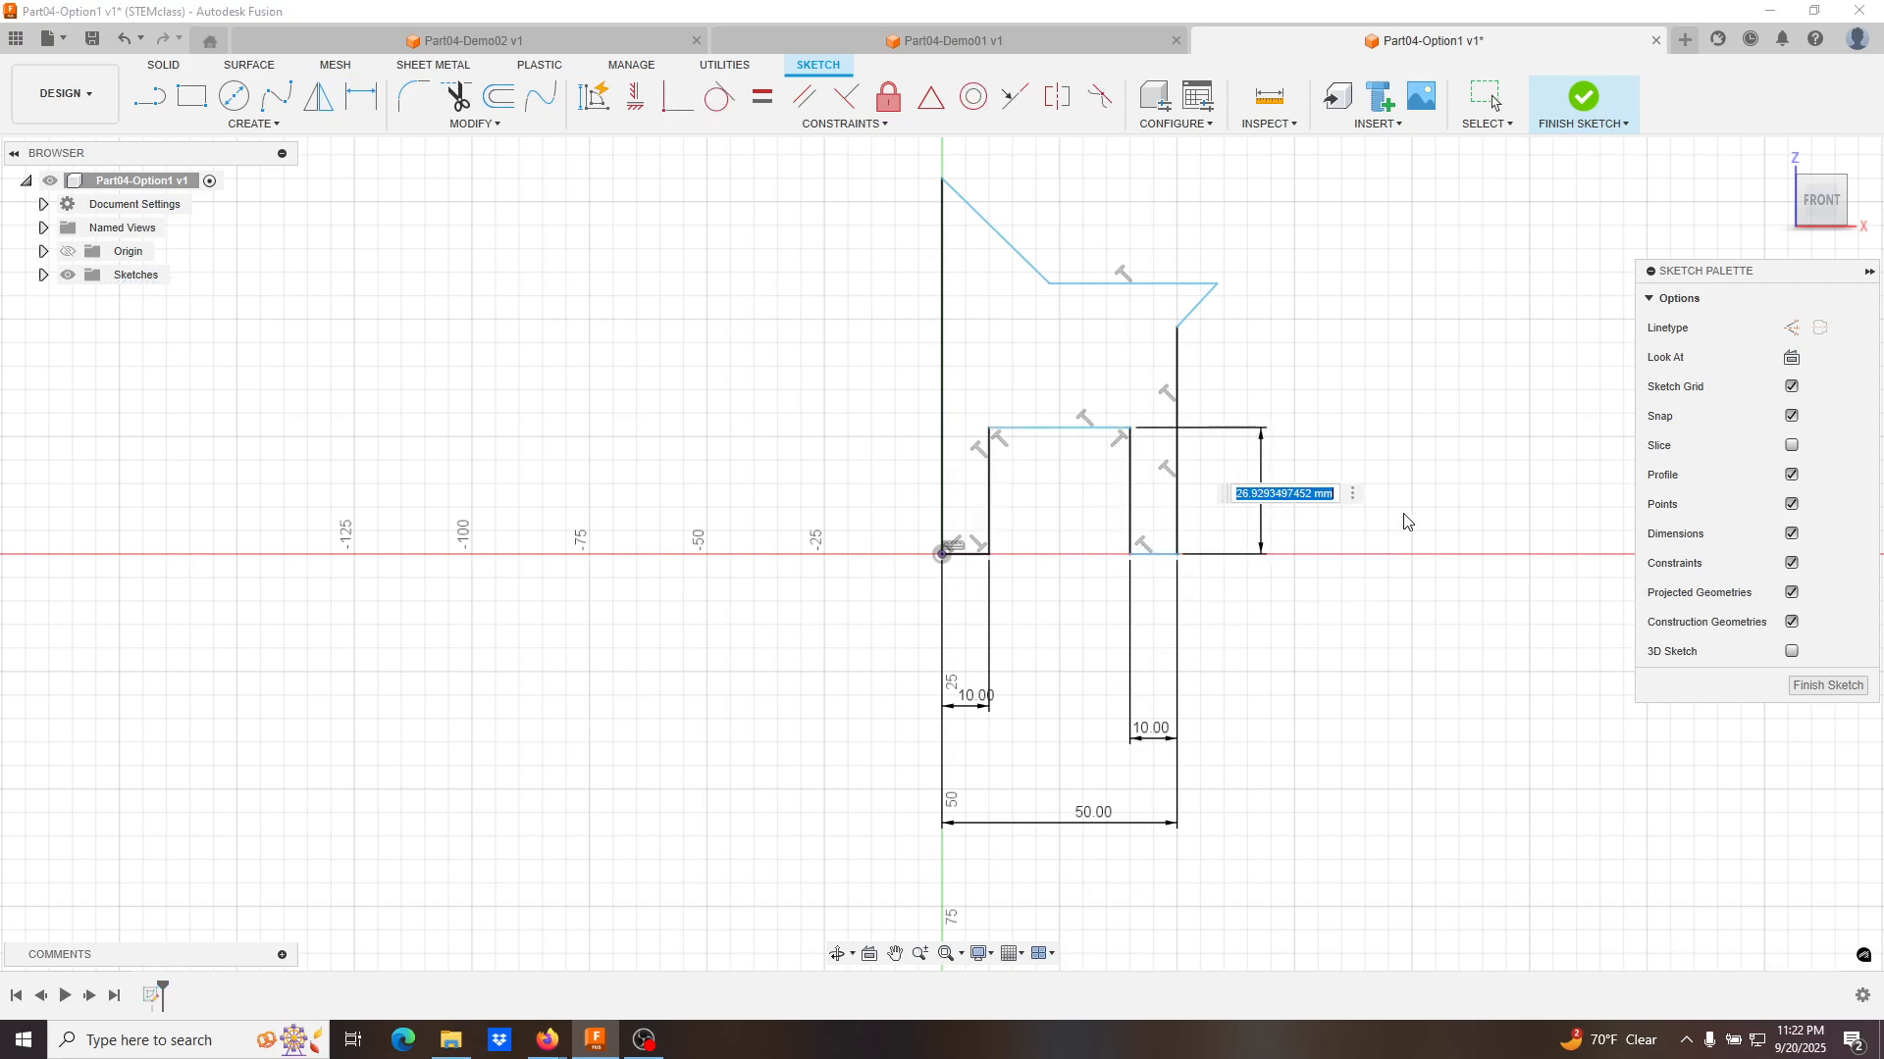
text(10)
key(Return)
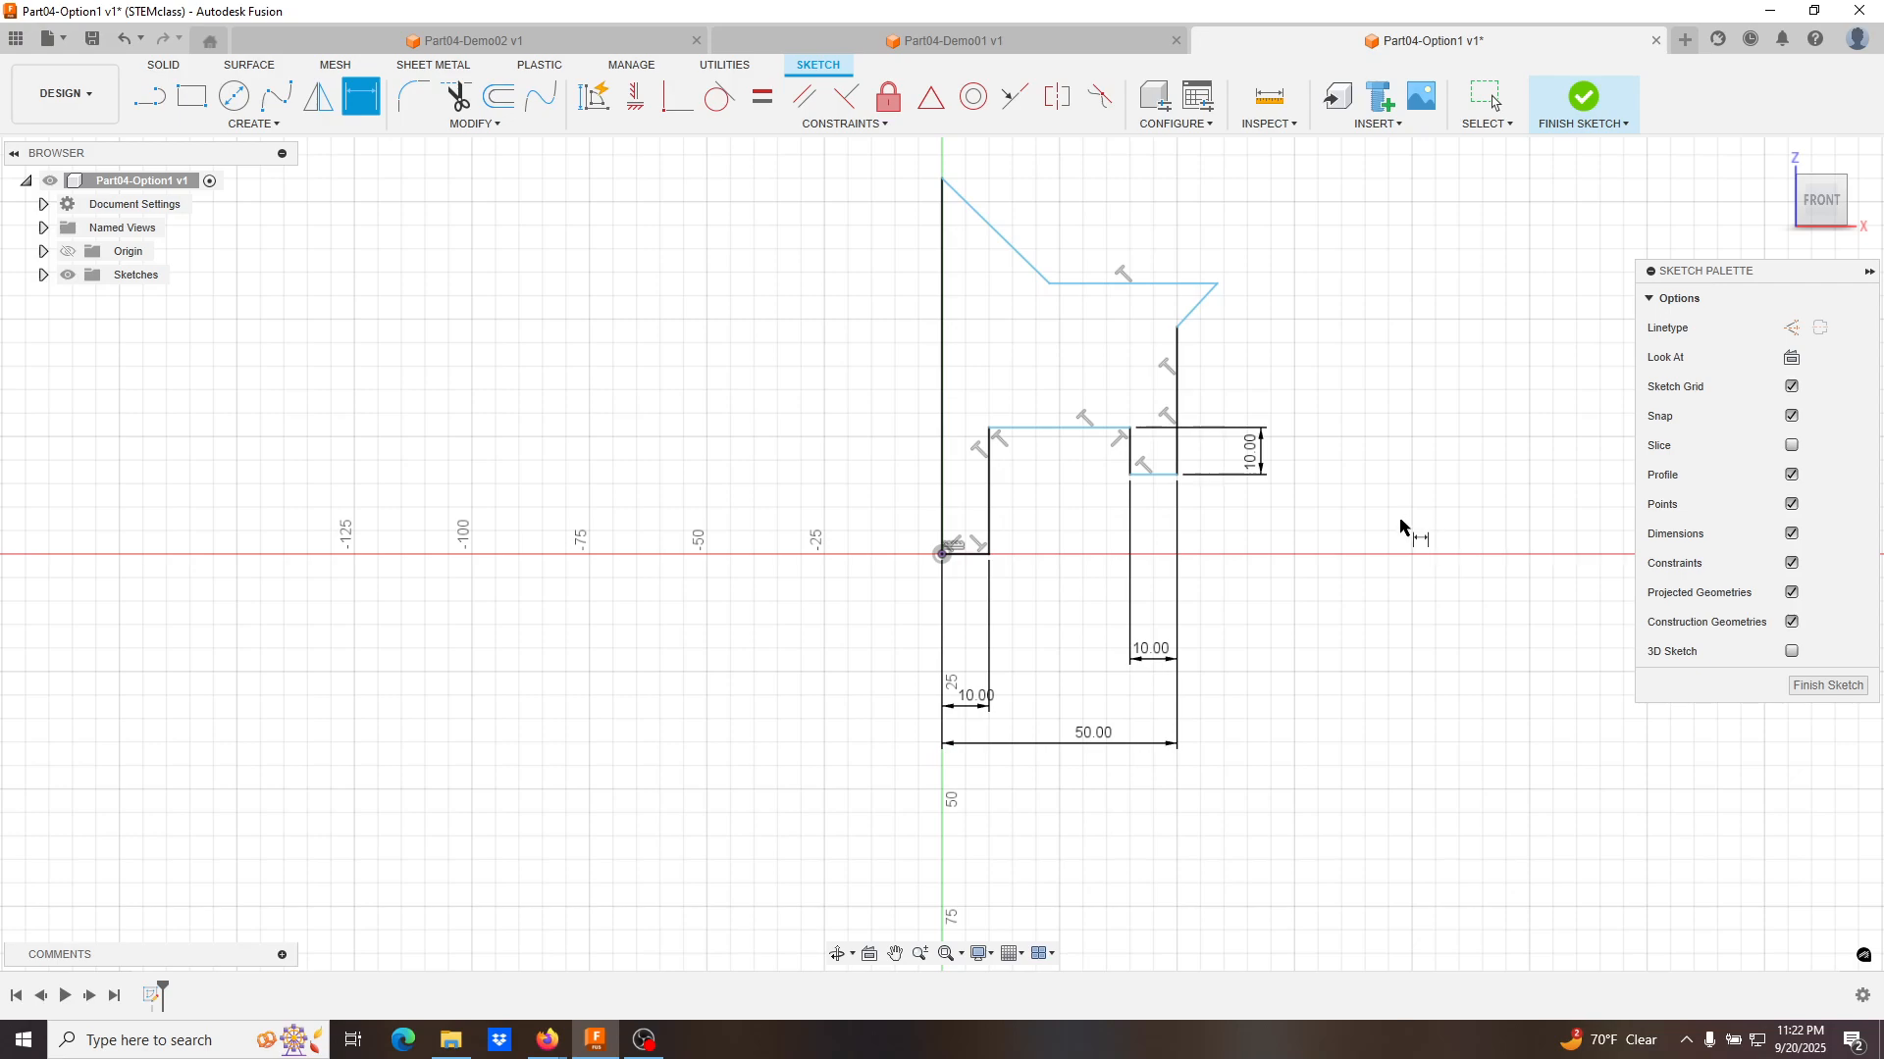
key(Escape)
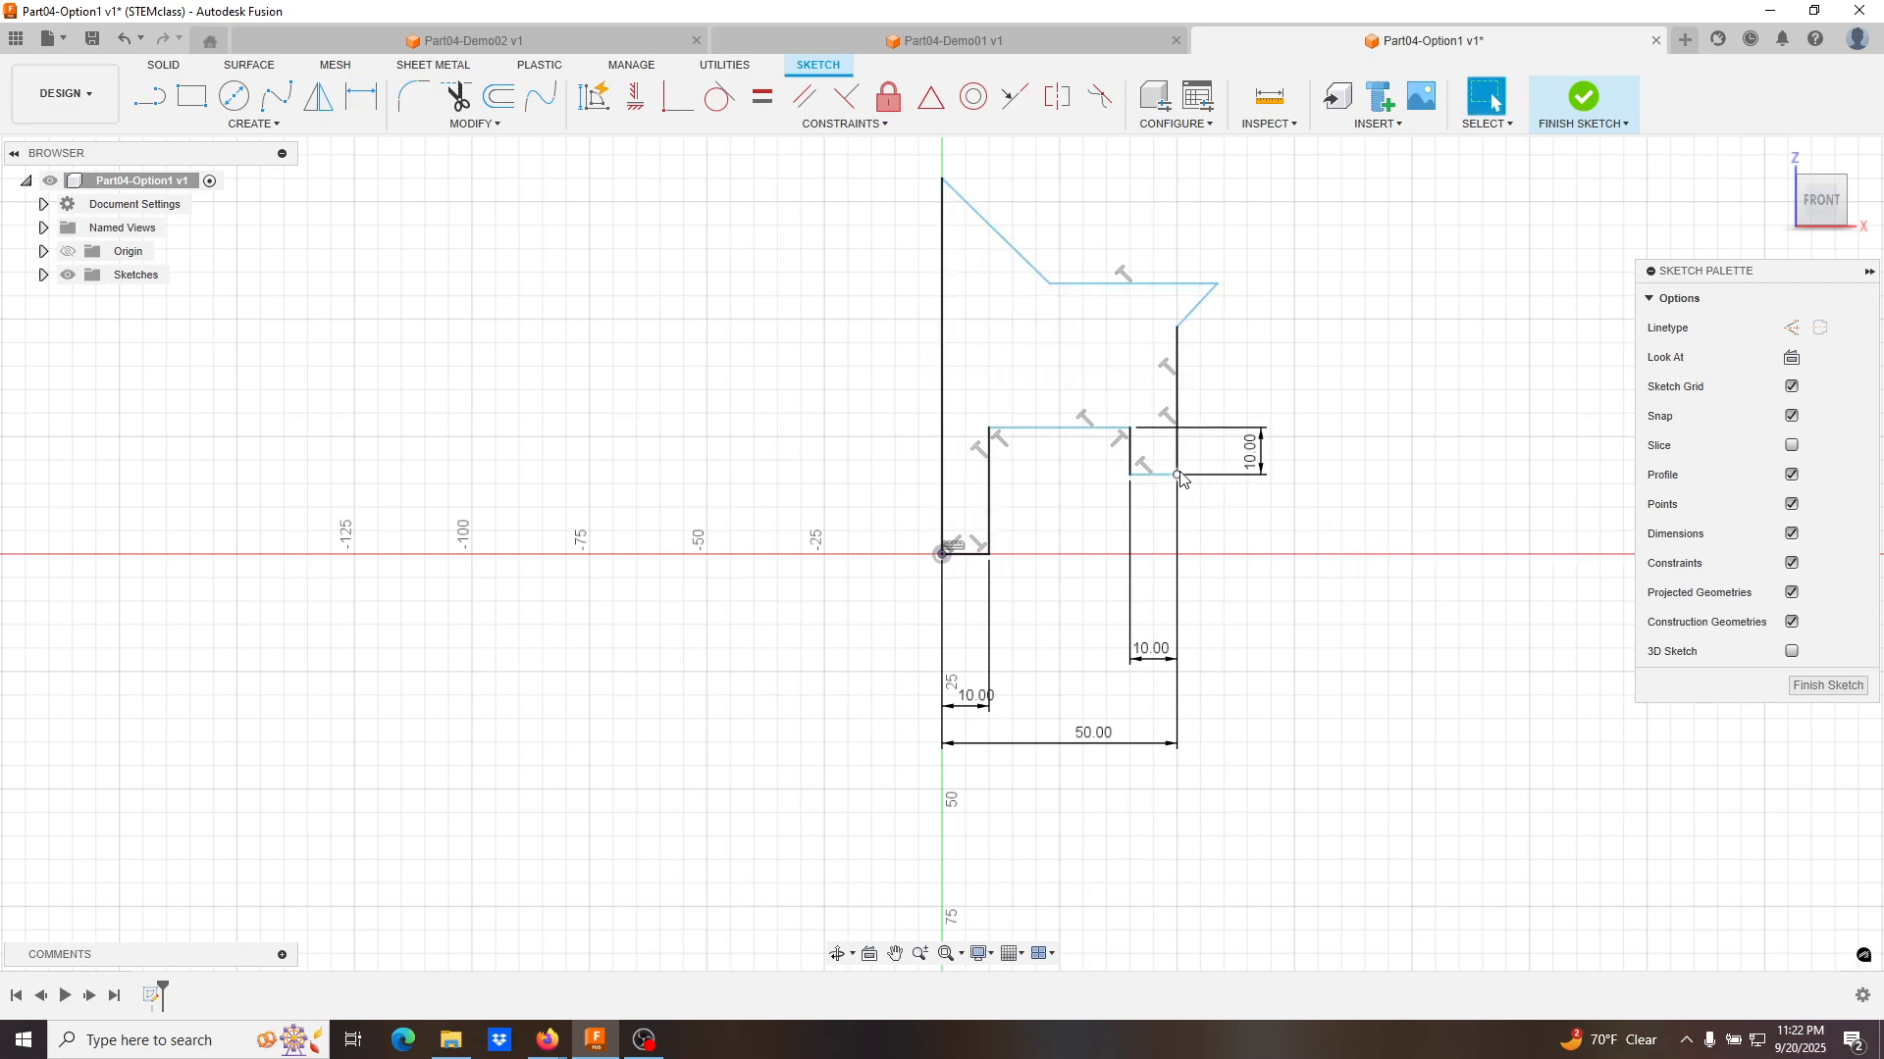
Shift the right foot's outer corner slightly downward and make both feet's bottom edges collinear.
mouse_move(1180, 479)
mouse_down()
mouse_move(1183, 500)
mouse_move(1182, 455)
mouse_move(1186, 521)
mouse_move(1190, 466)
mouse_move(1196, 491)
mouse_up()
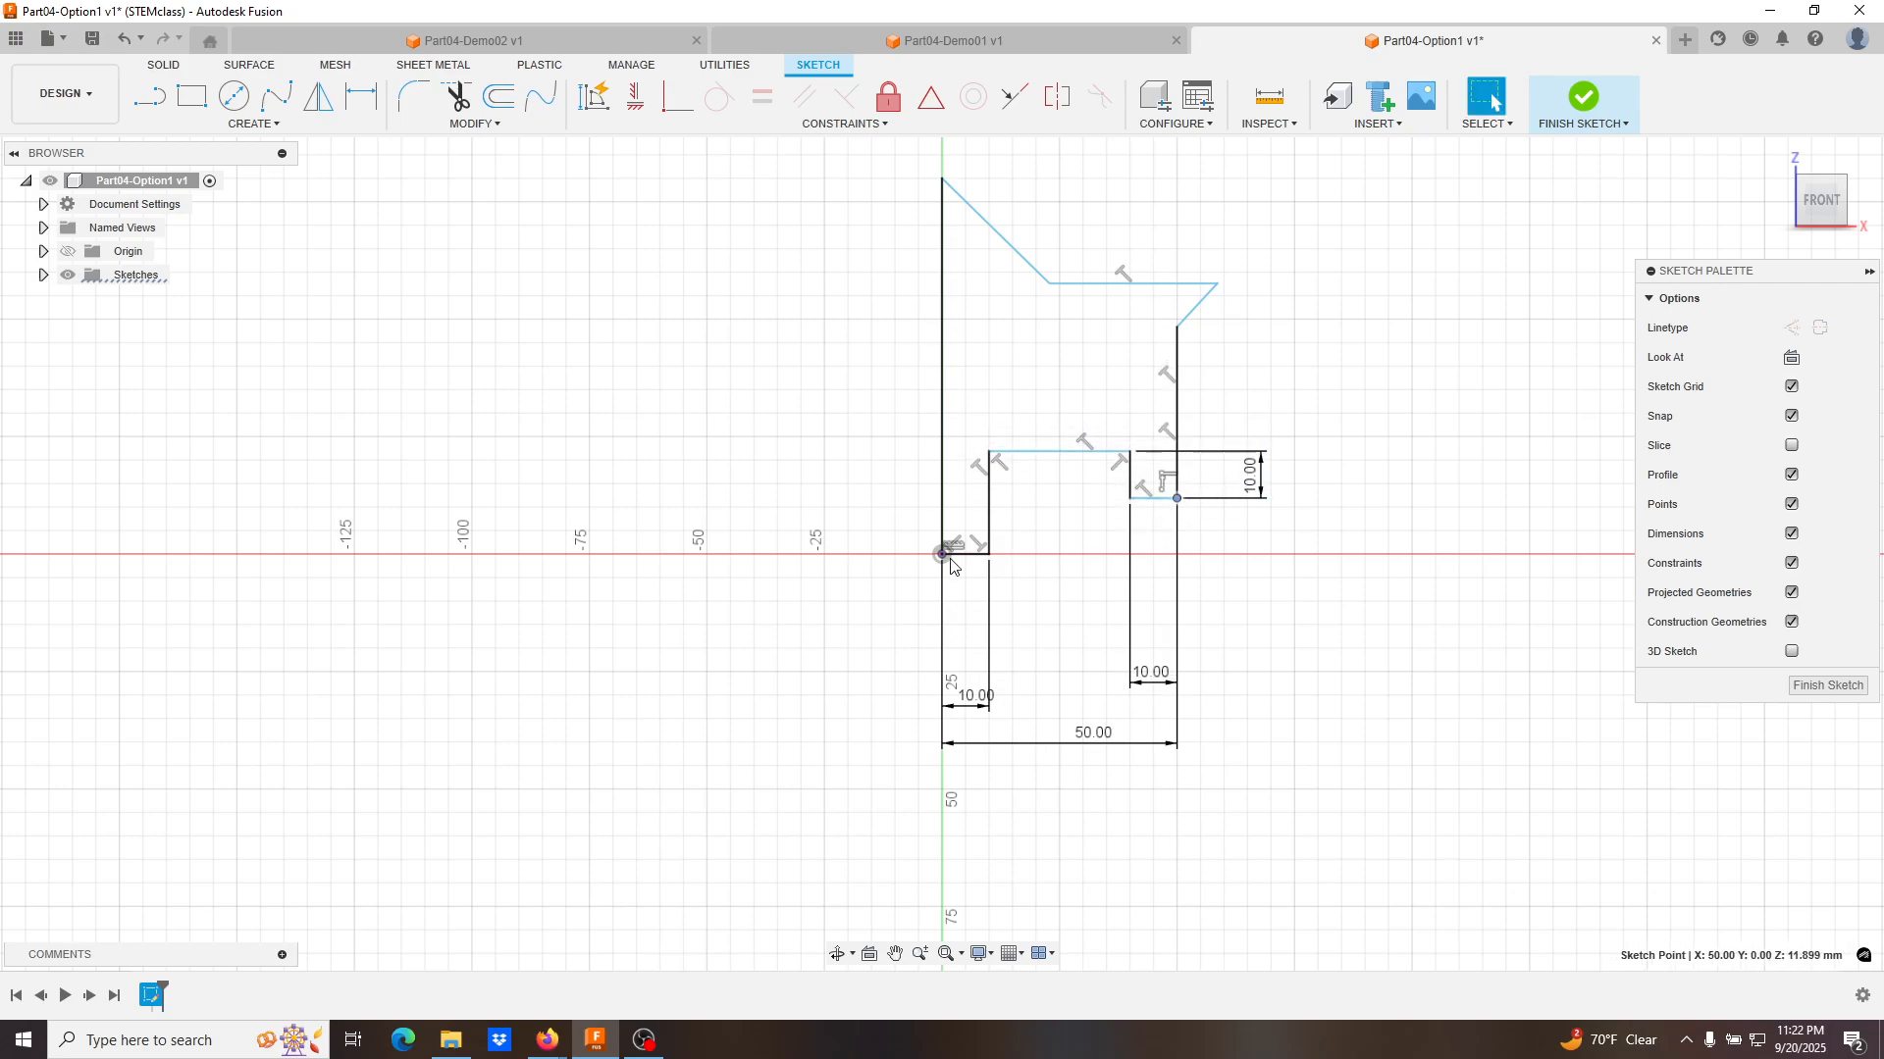
click(1162, 501)
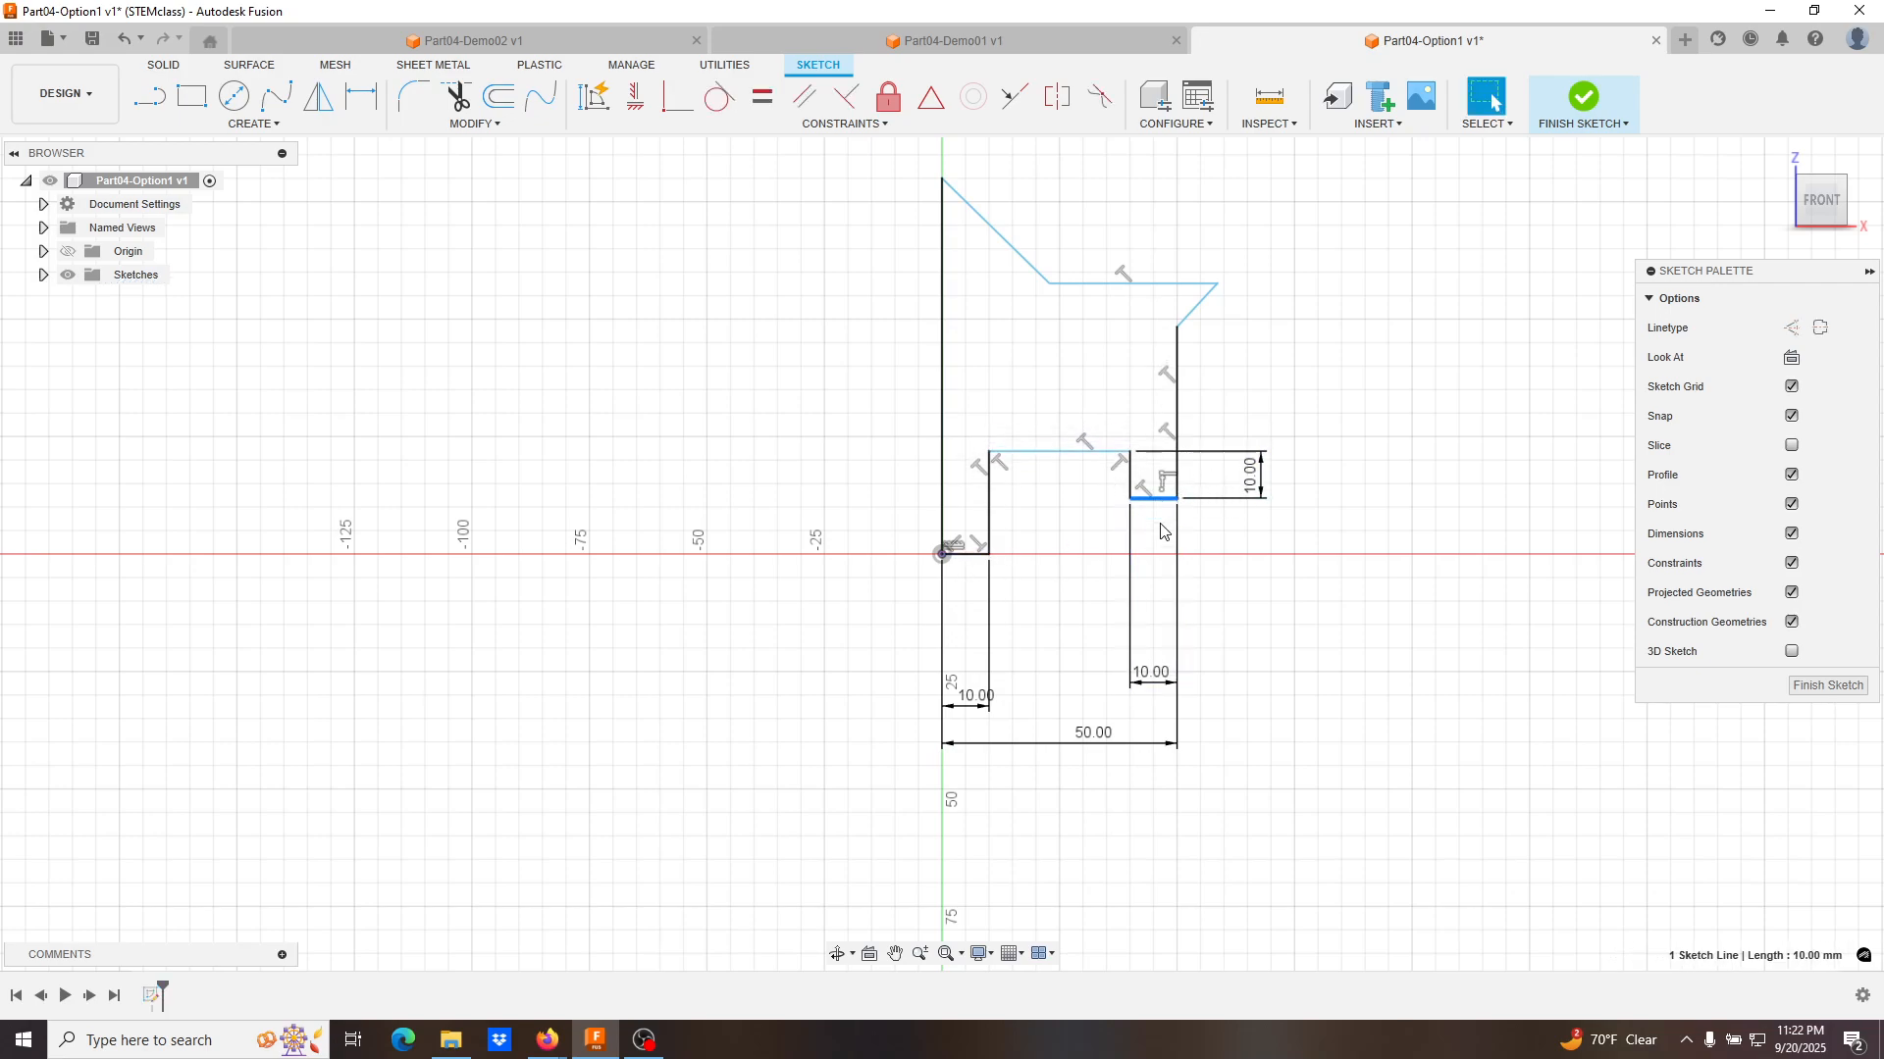
shift+click(964, 555)
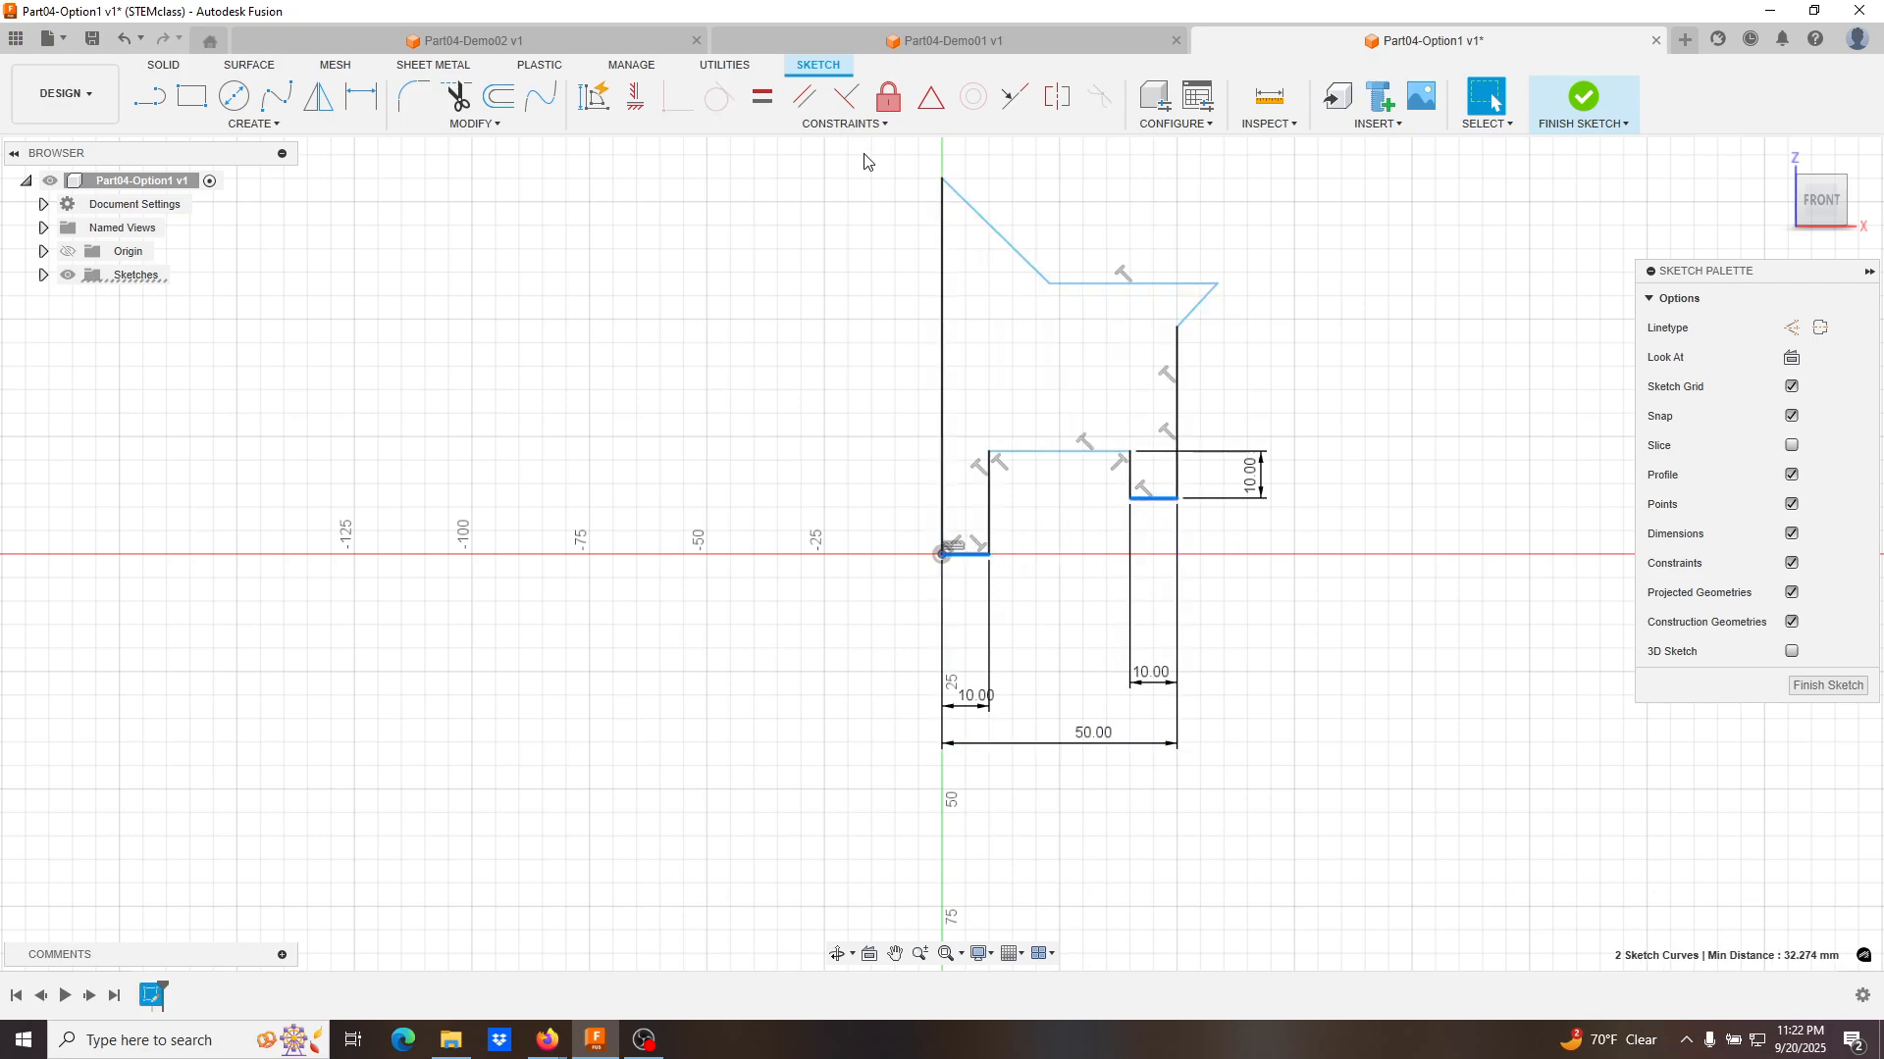
click(860, 126)
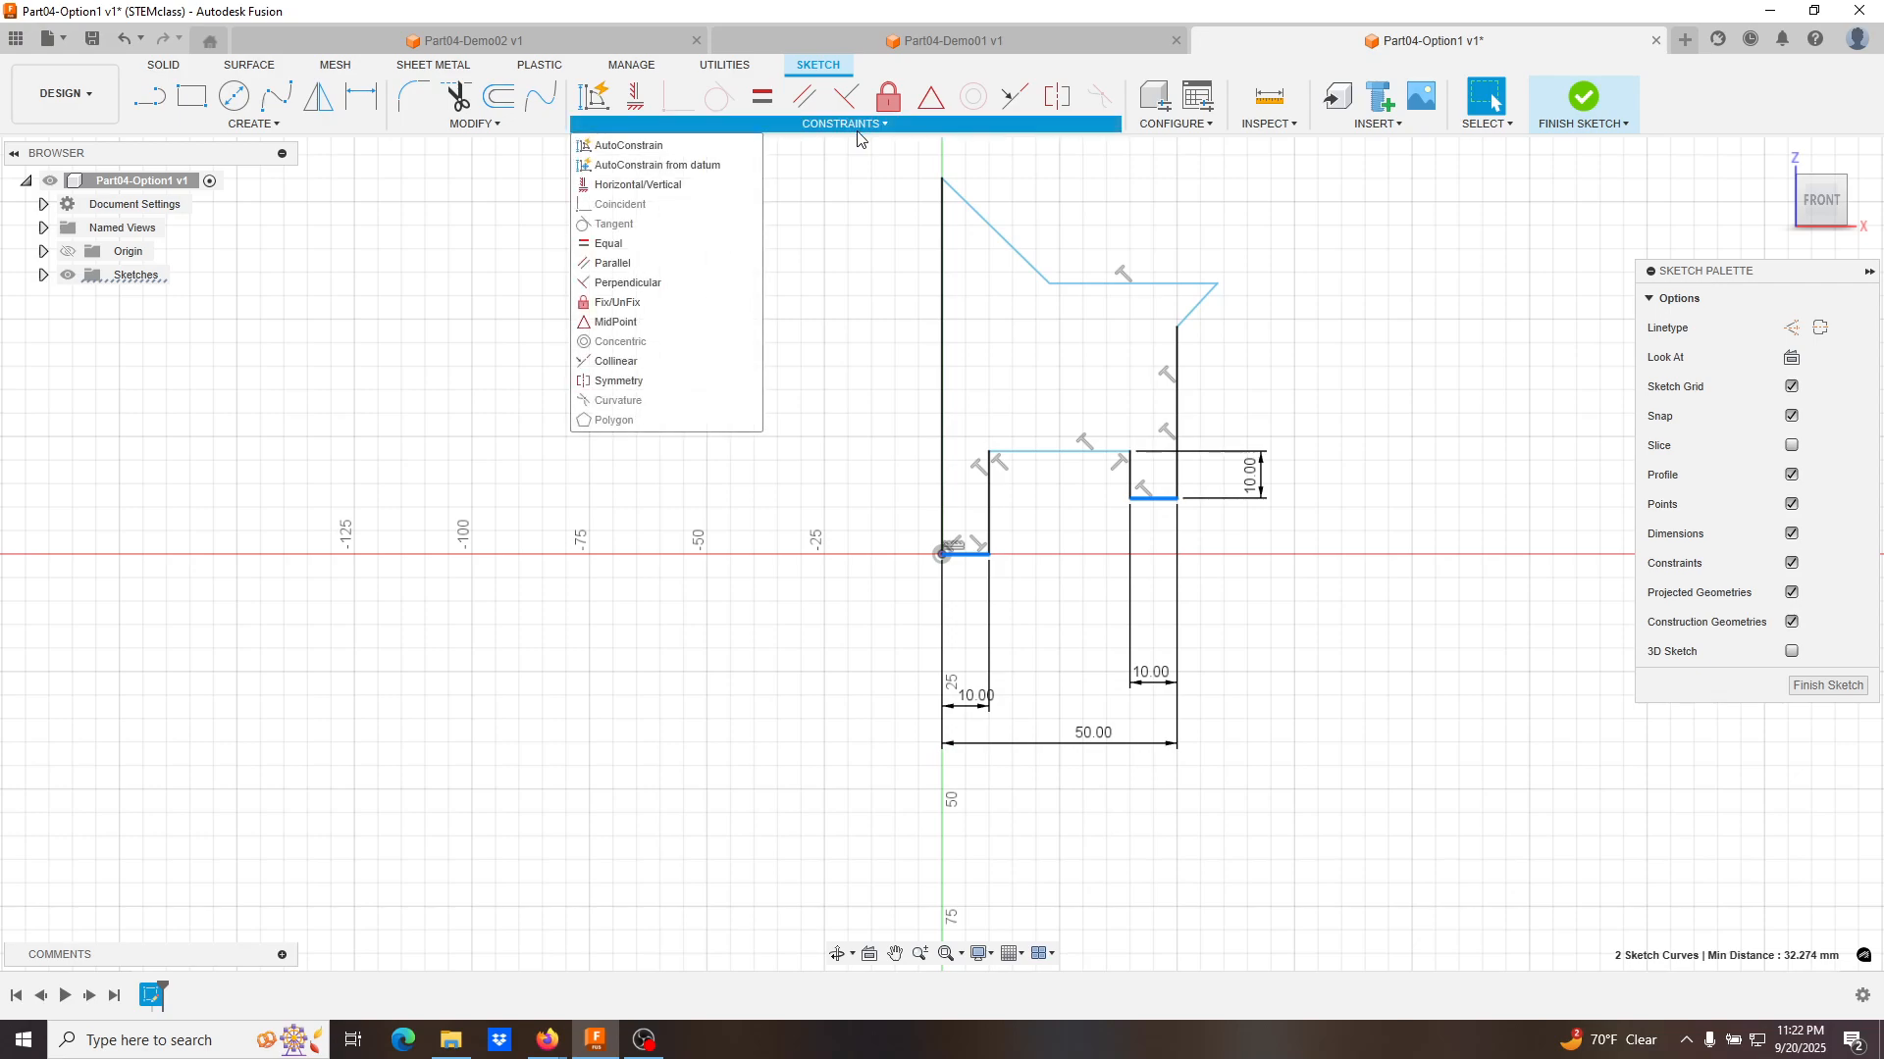
click(631, 363)
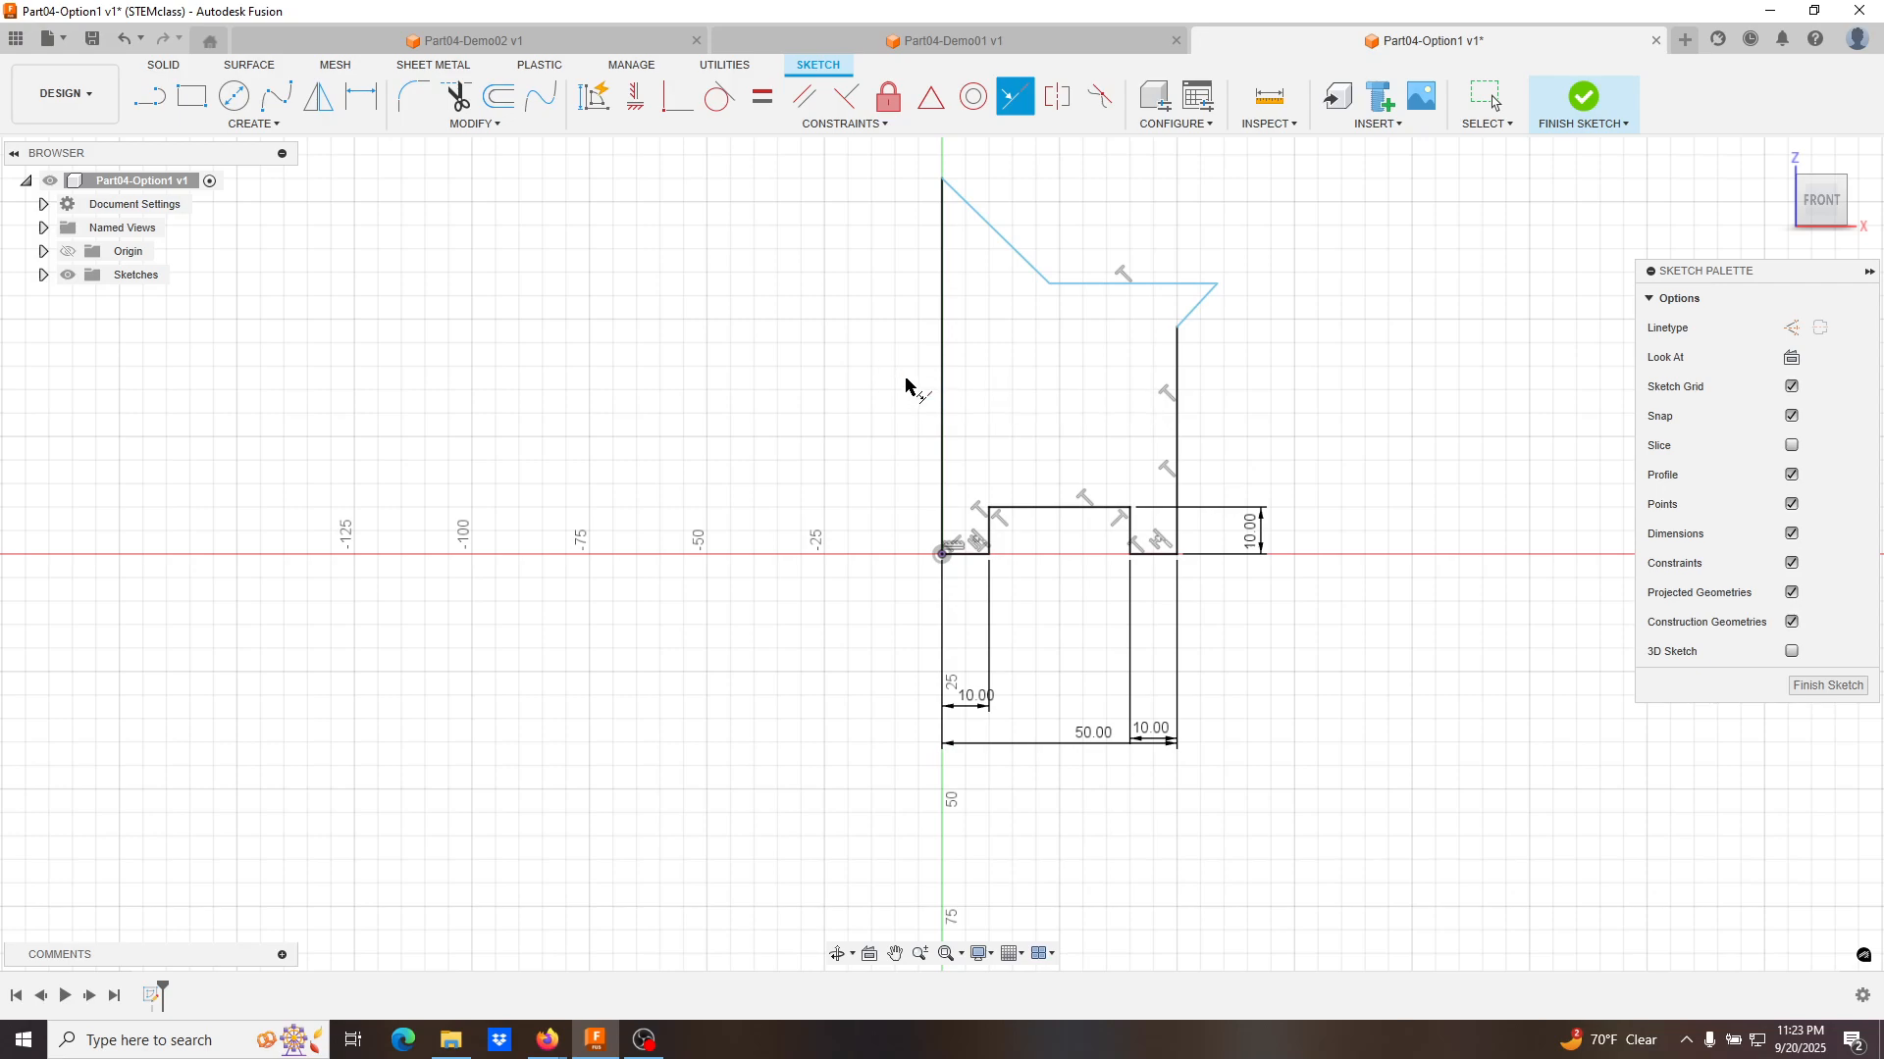
key(Escape)
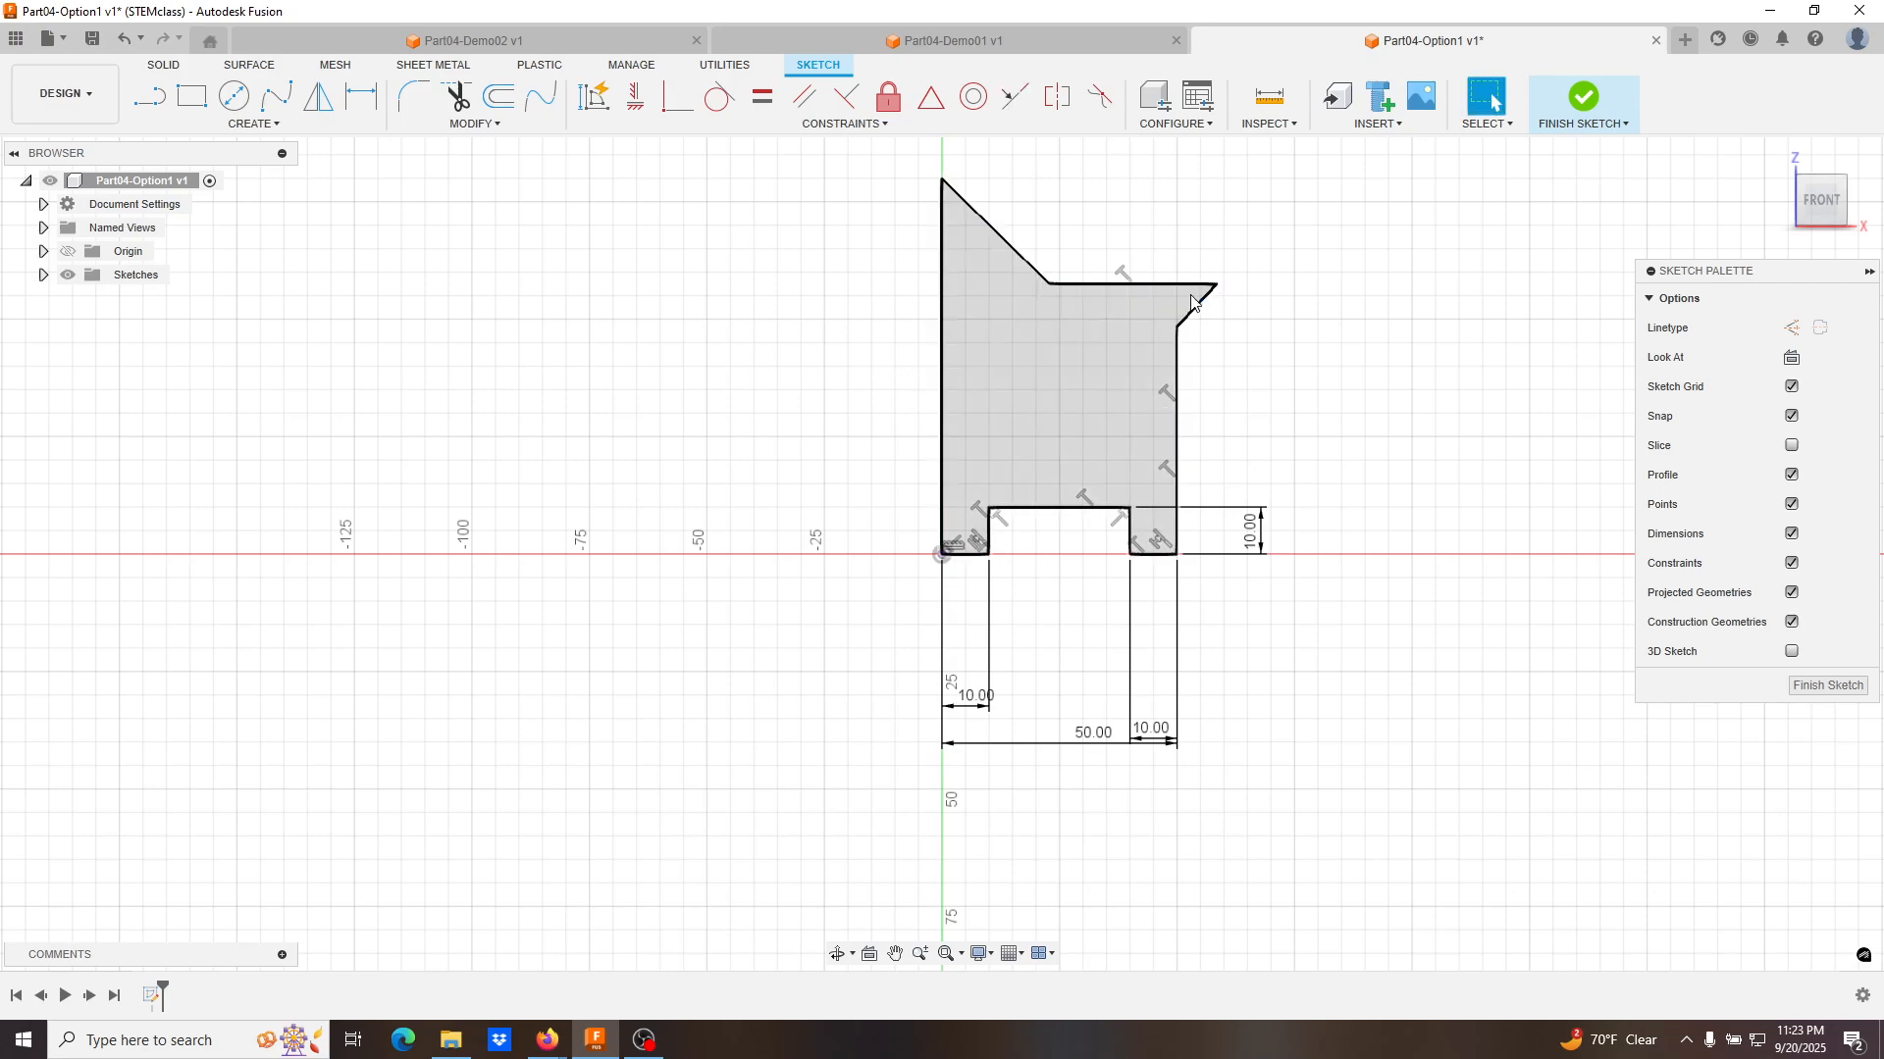
Reshape the top recess inside the profile, placing its floor's left end at about X 13, Z 38 mm and shortening the left outer side to about 53 mm.
mouse_move(1217, 284)
mouse_down()
mouse_move(1163, 316)
mouse_move(1138, 365)
mouse_move(1148, 344)
mouse_move(1019, 361)
mouse_move(1013, 343)
mouse_up()
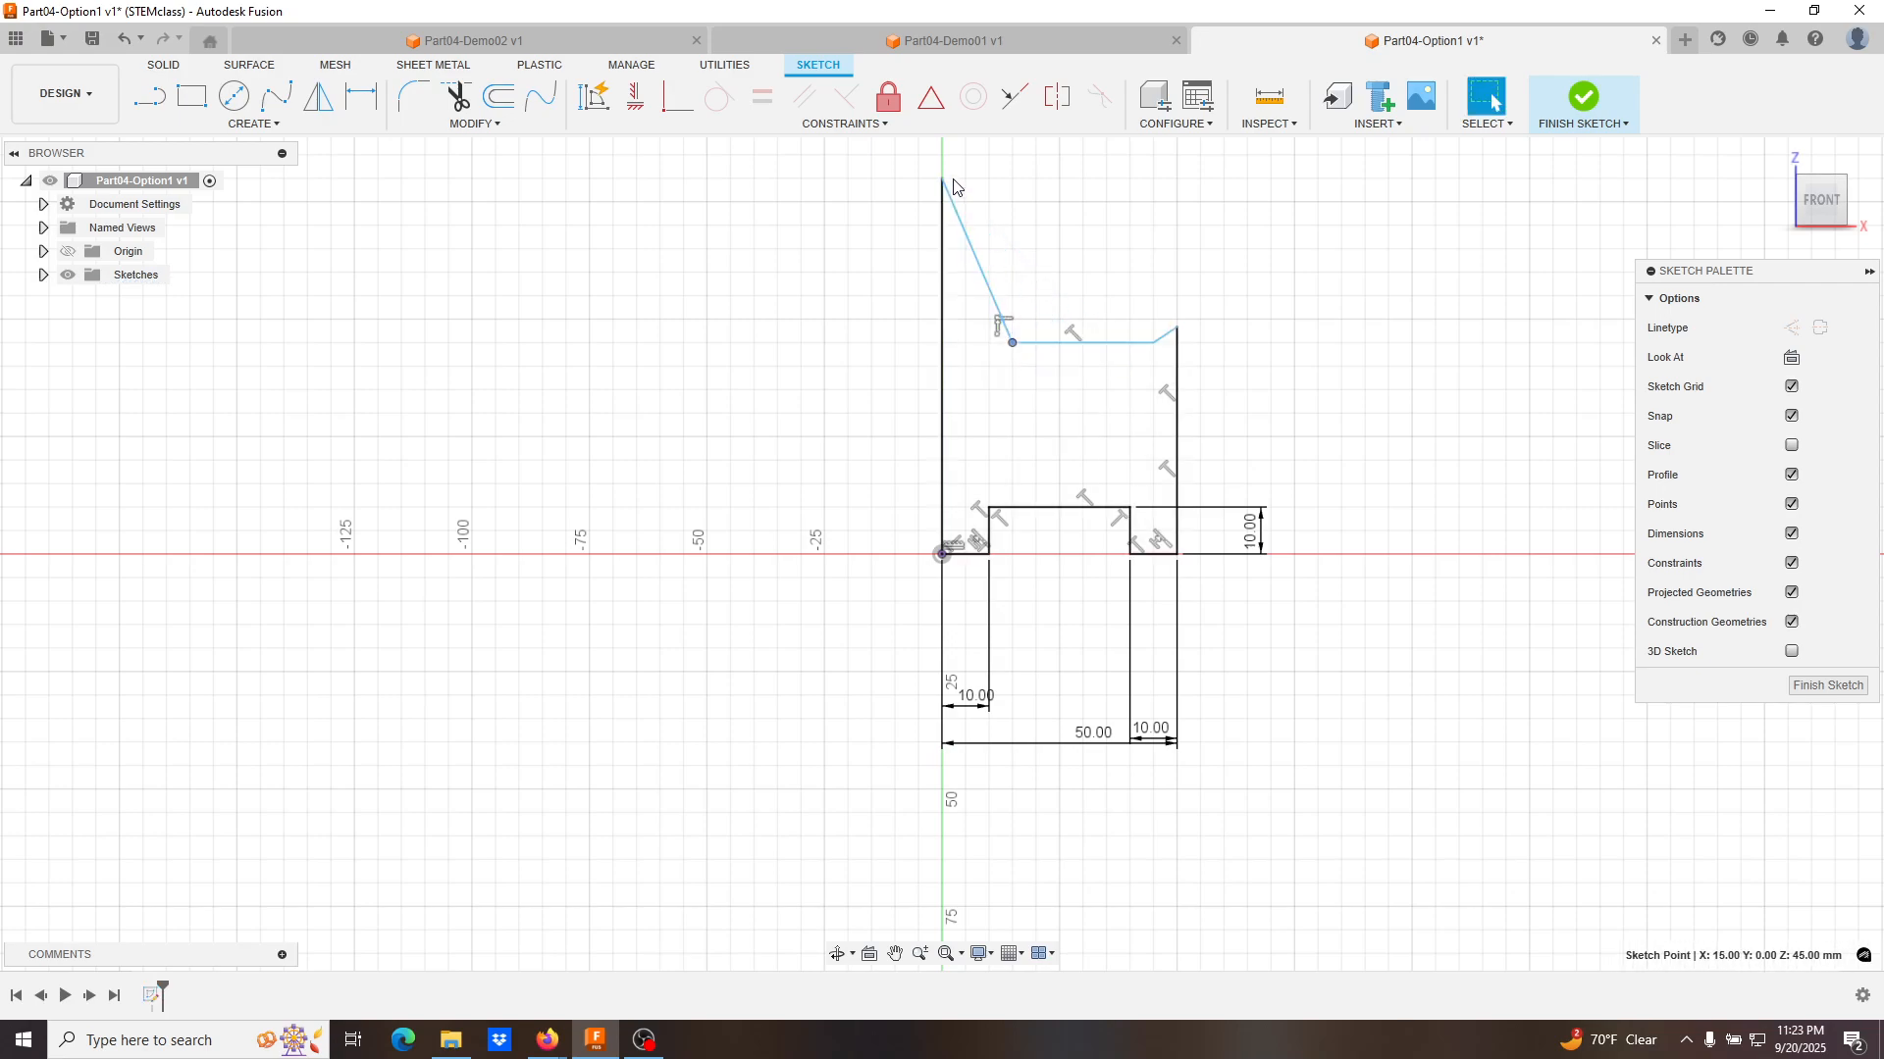
drag(940, 184, 1005, 385)
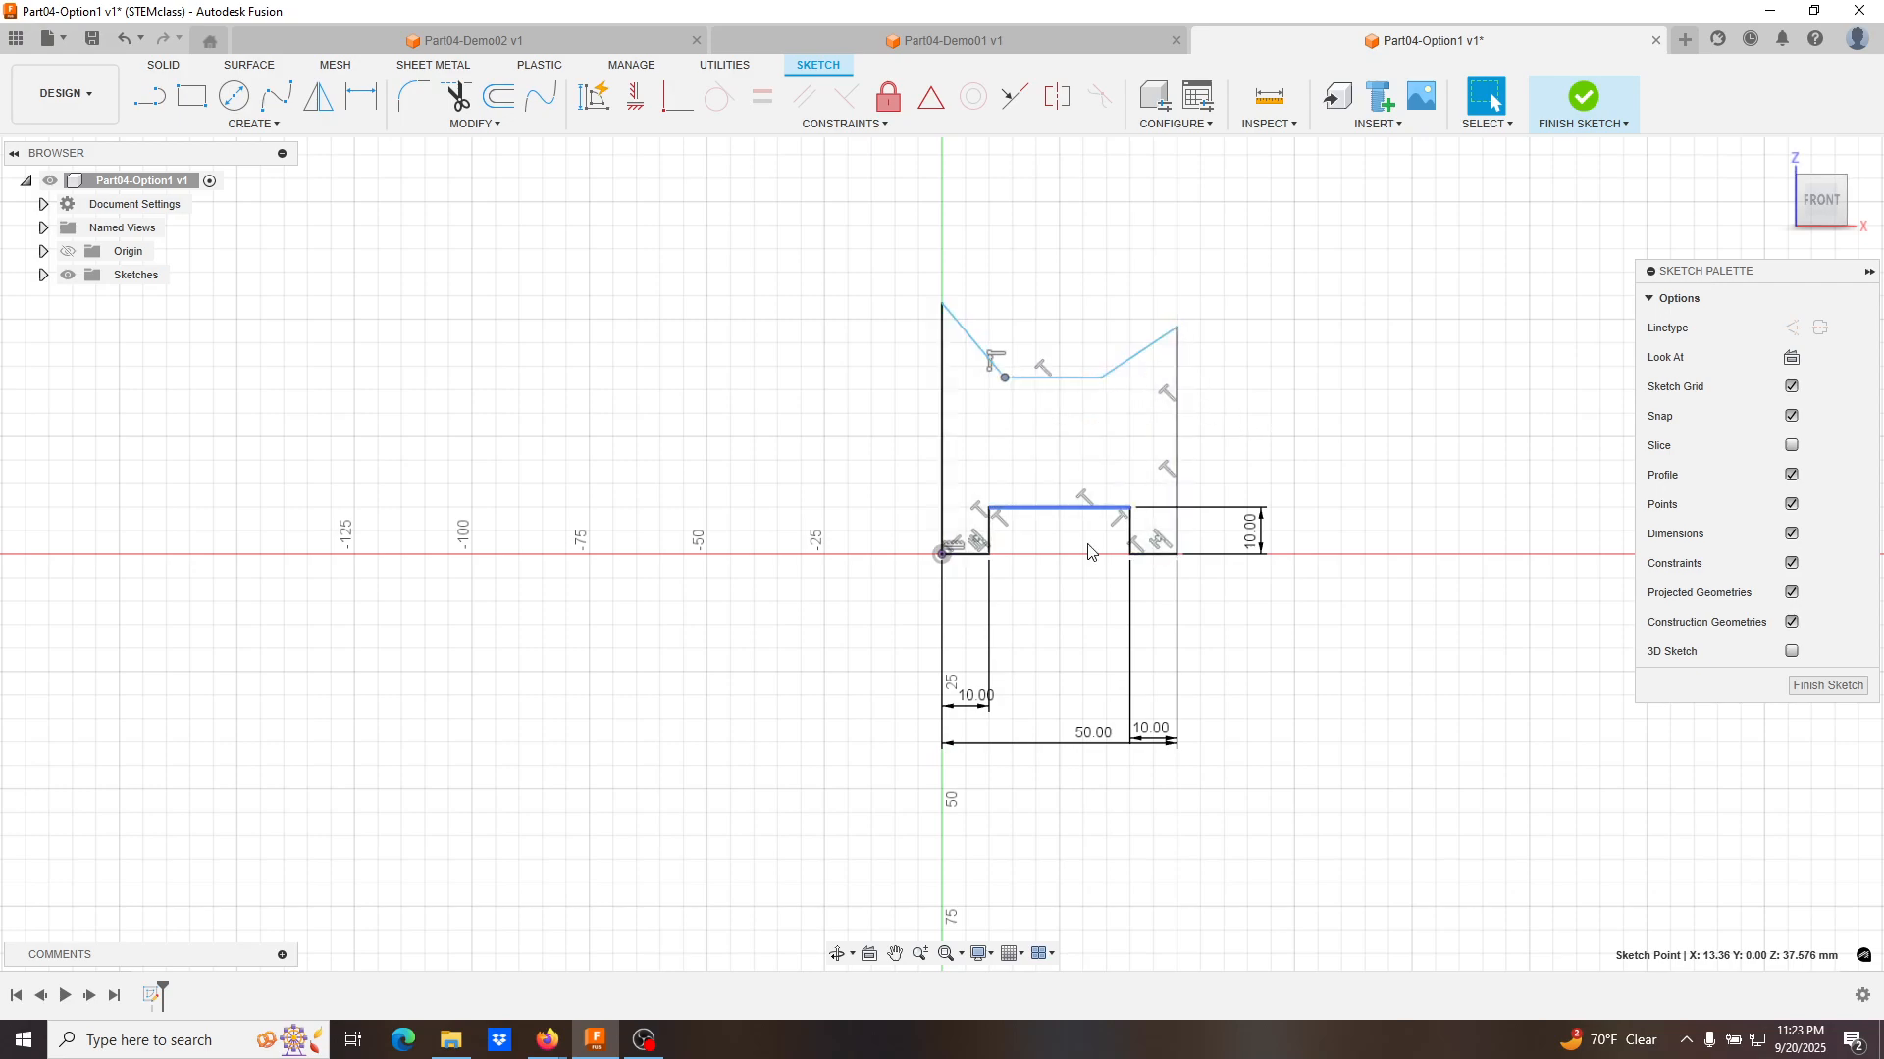
Check the PART04 drawing in Firefox and dimension the height from the recess floor to the profile's upper-right corner at 10 mm.
mouse_move(547, 1040)
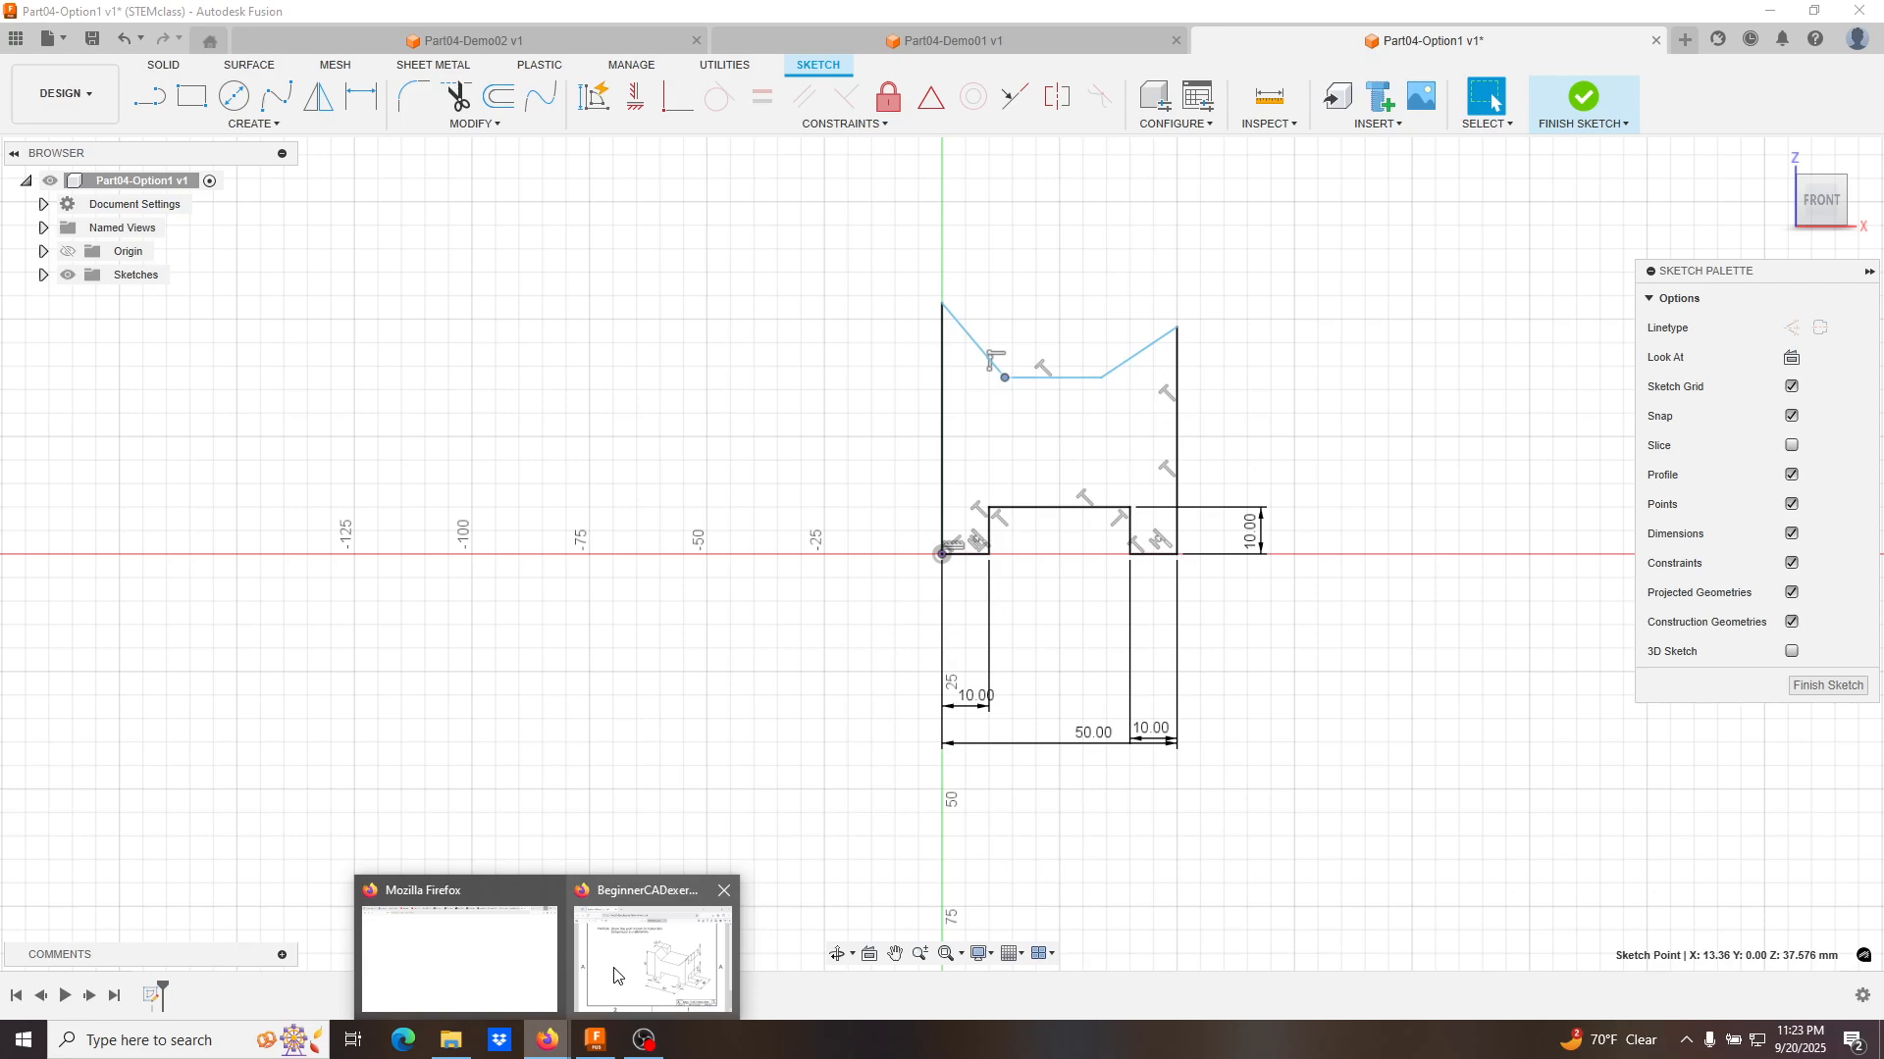
click(653, 951)
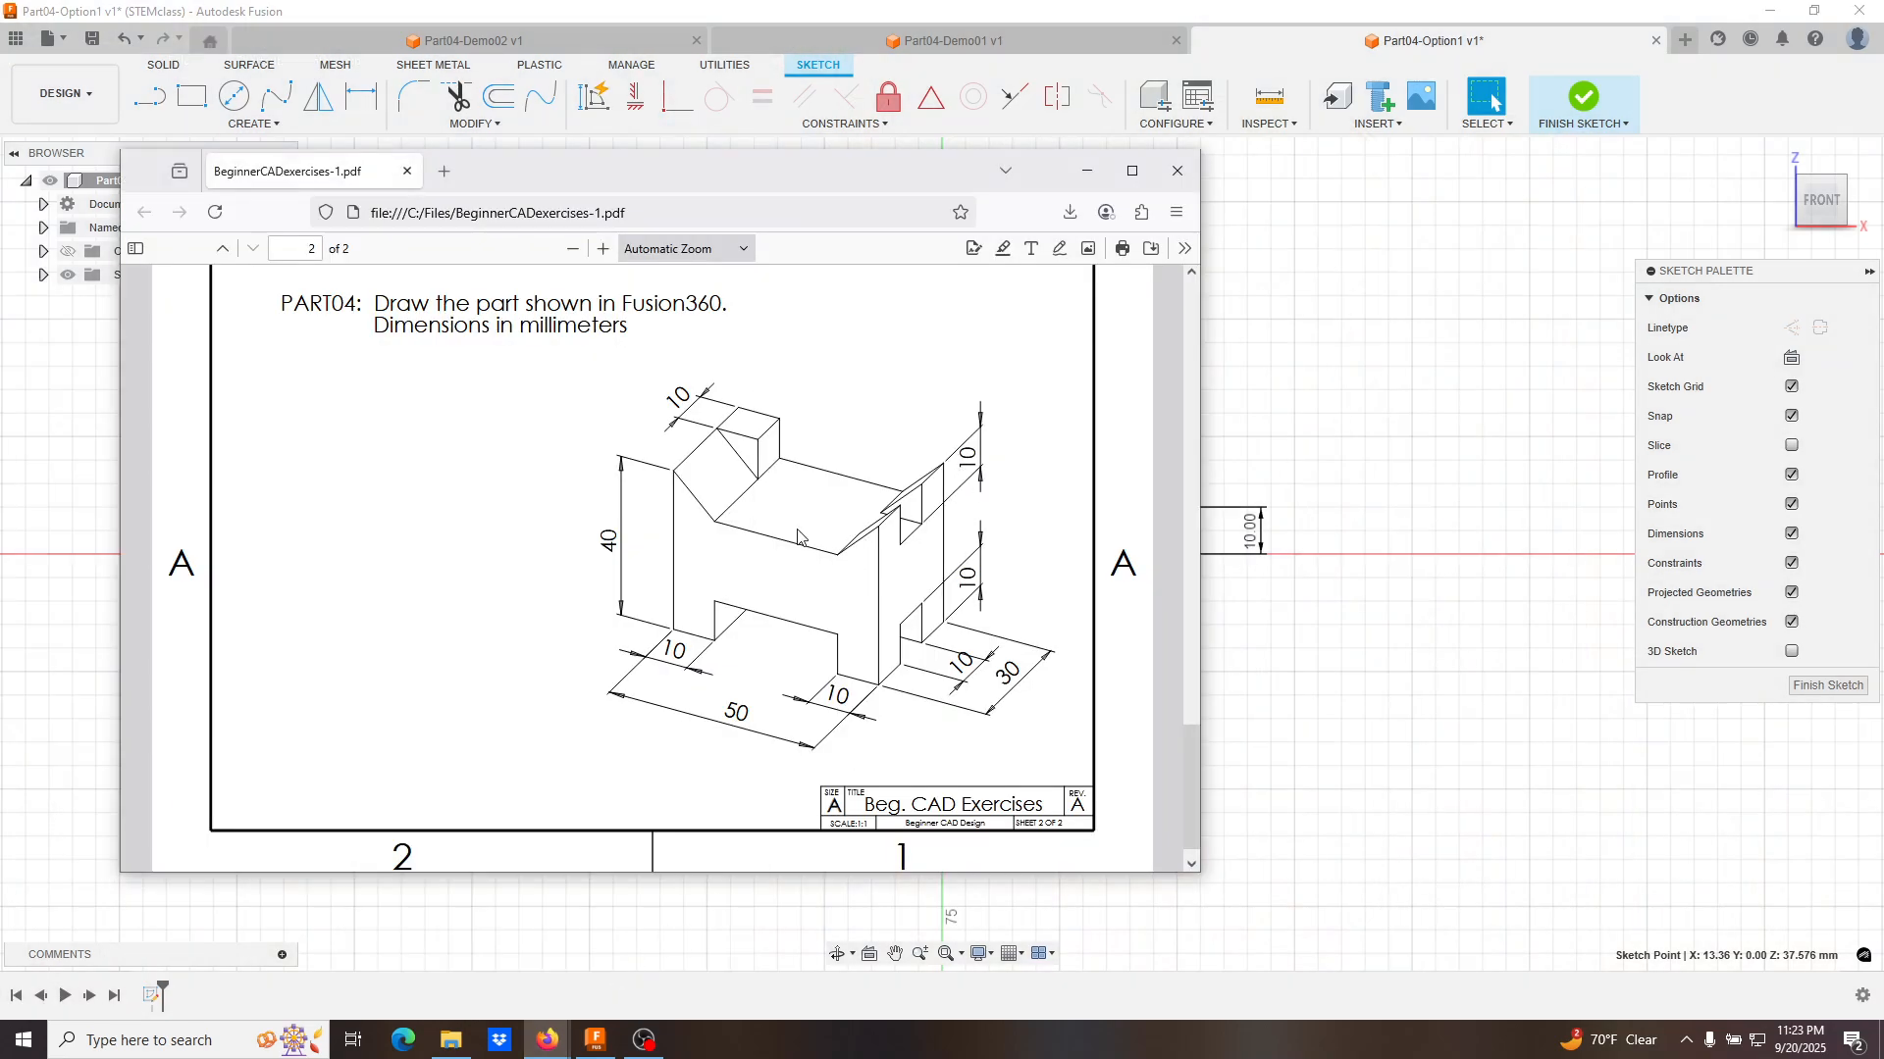
click(1386, 354)
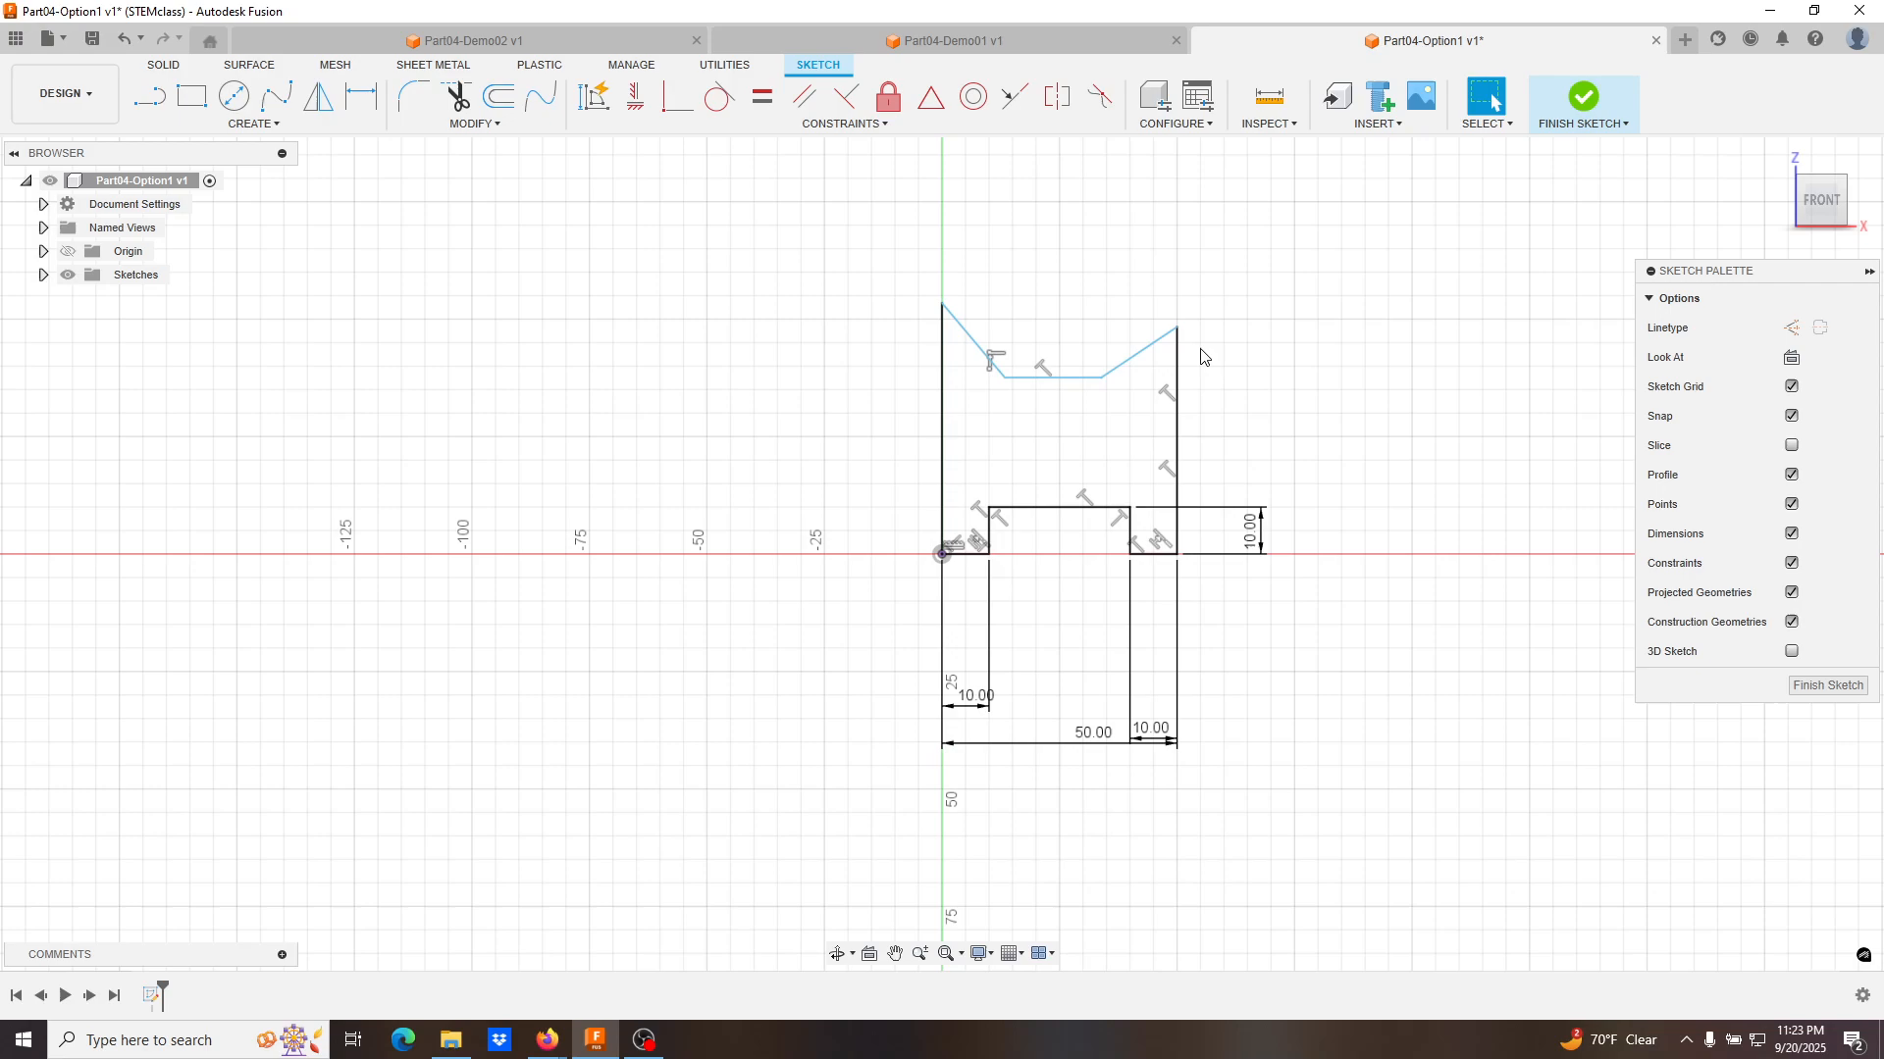
click(362, 96)
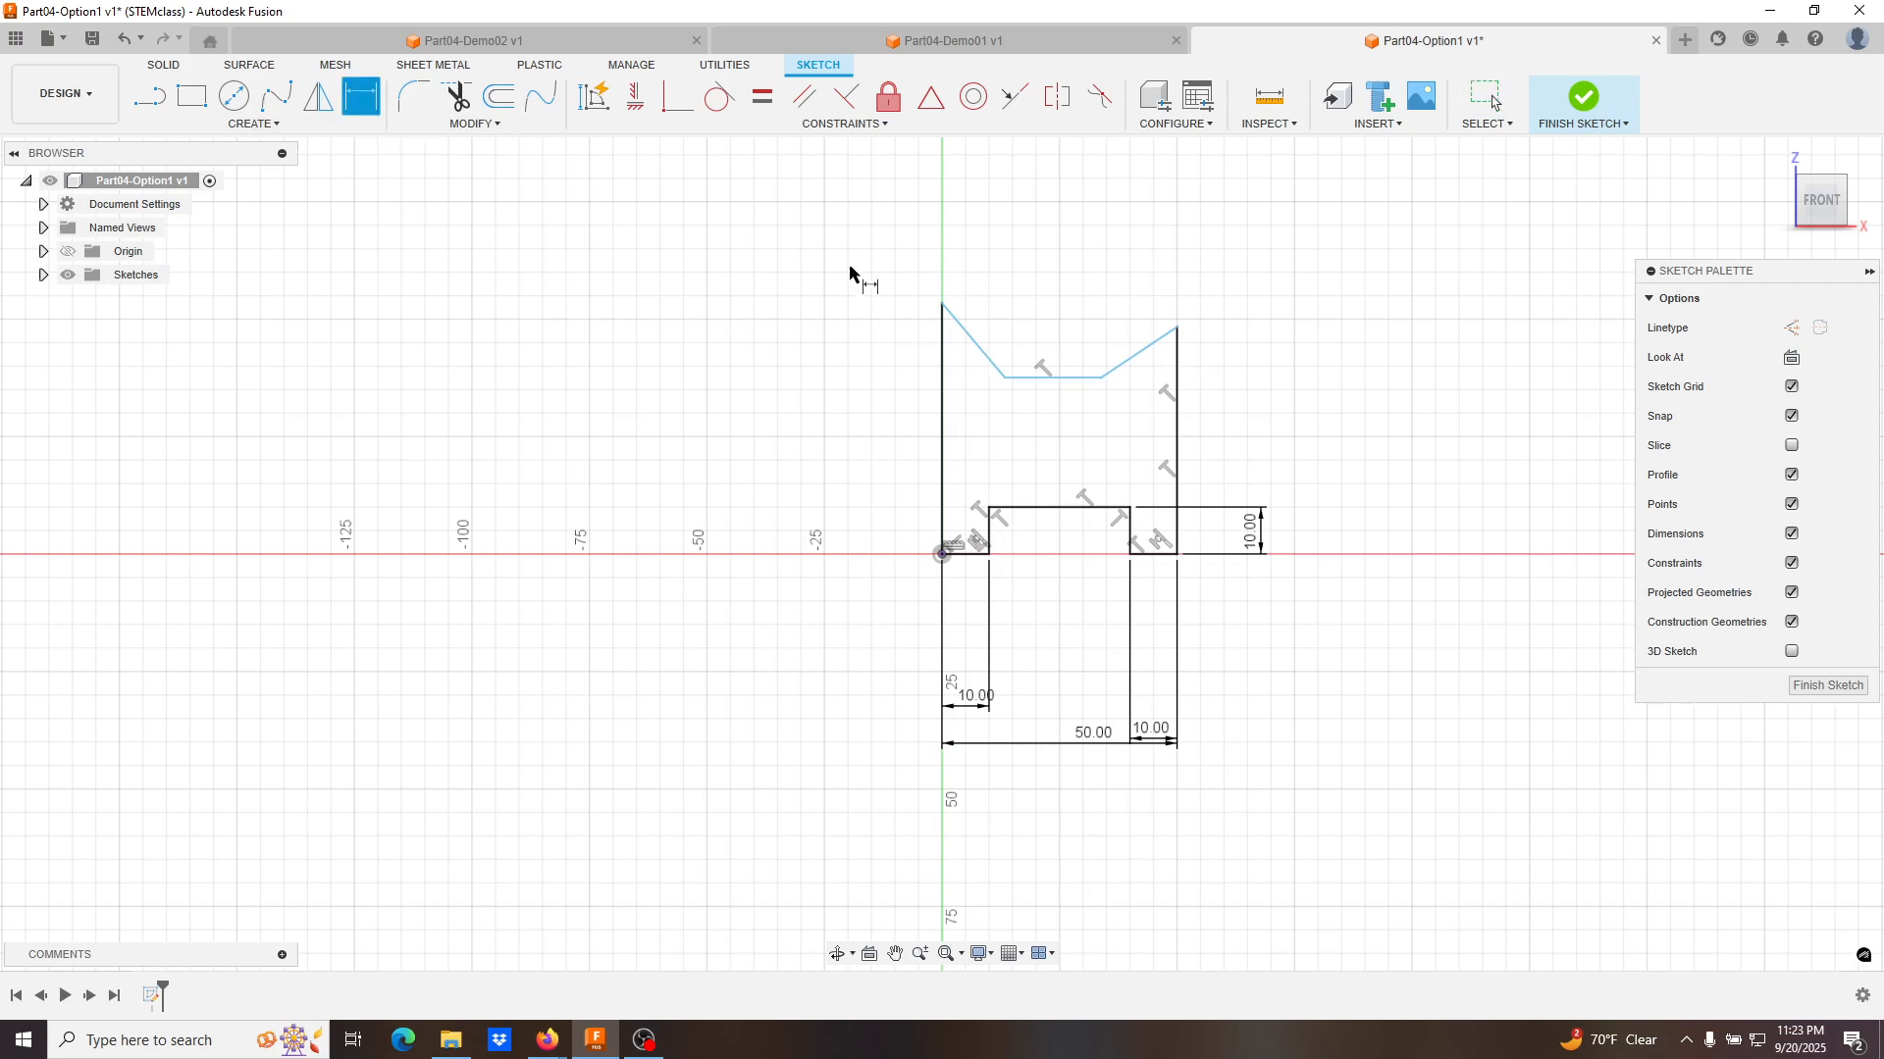
click(1079, 381)
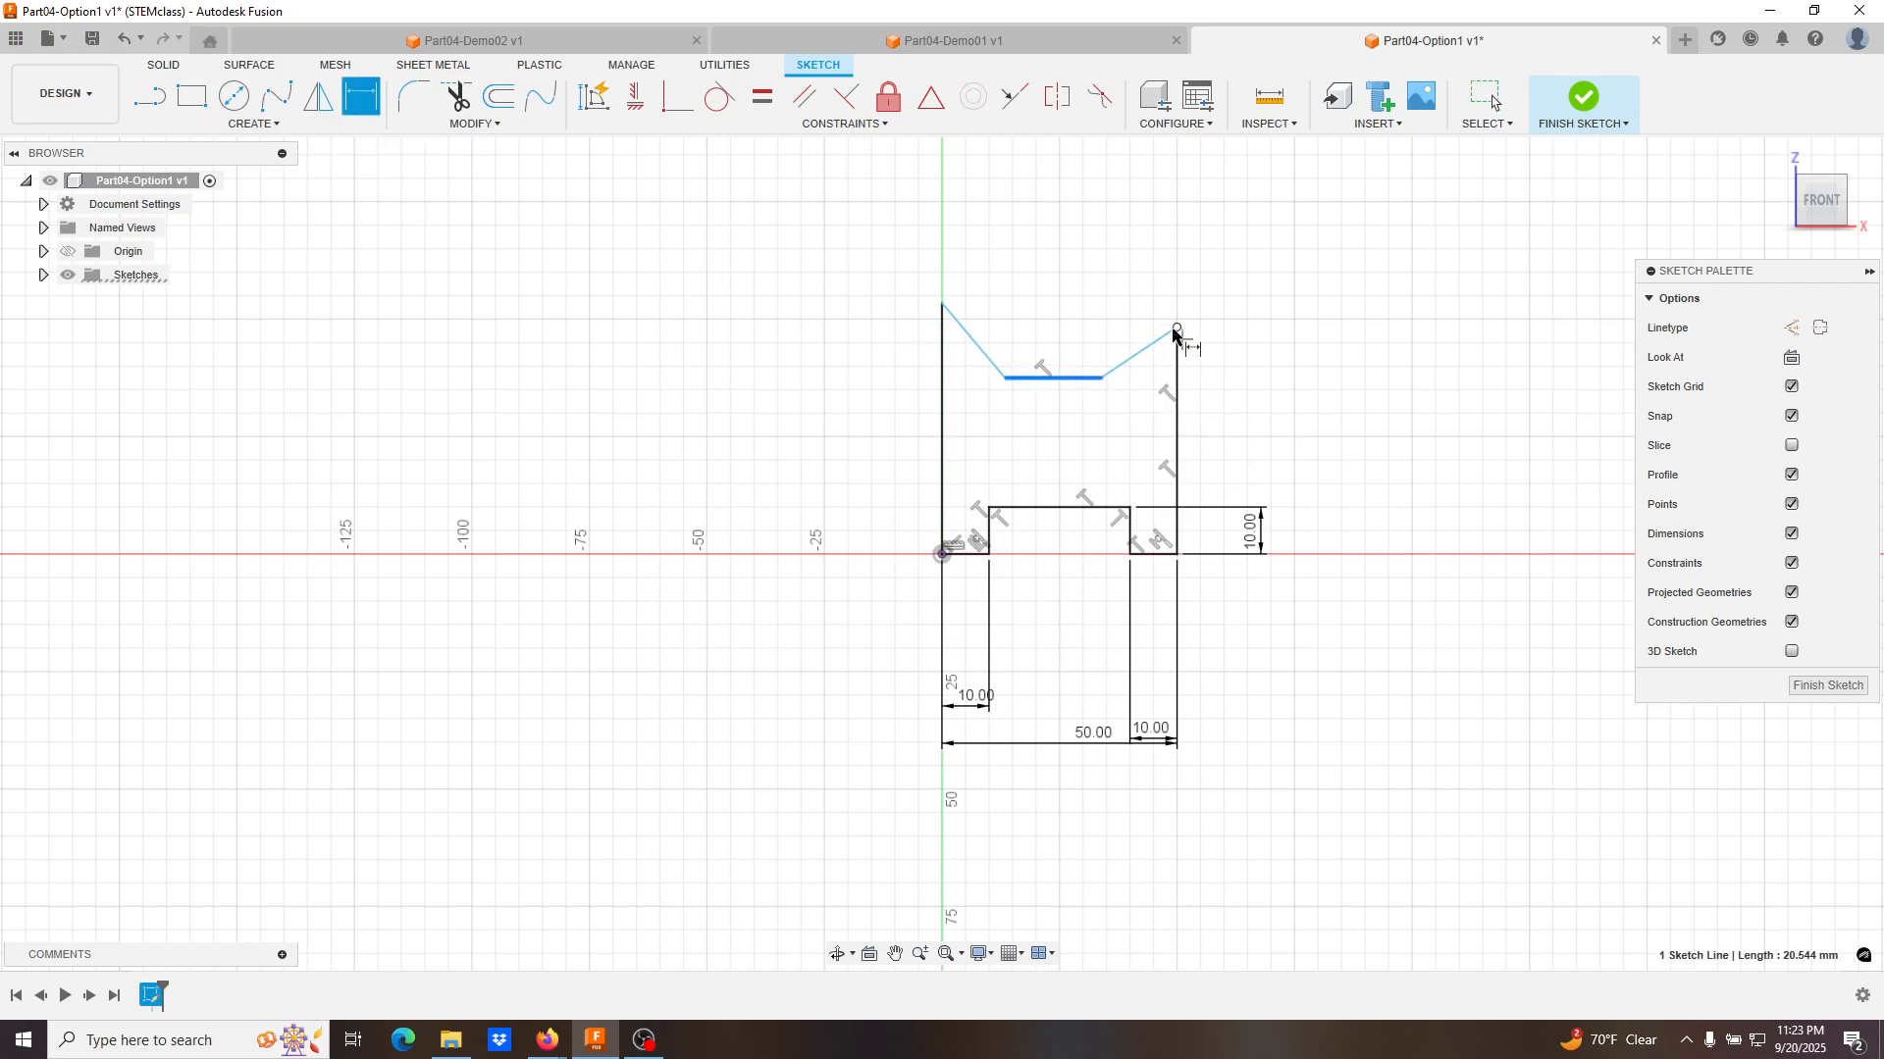
click(1177, 329)
click(1273, 368)
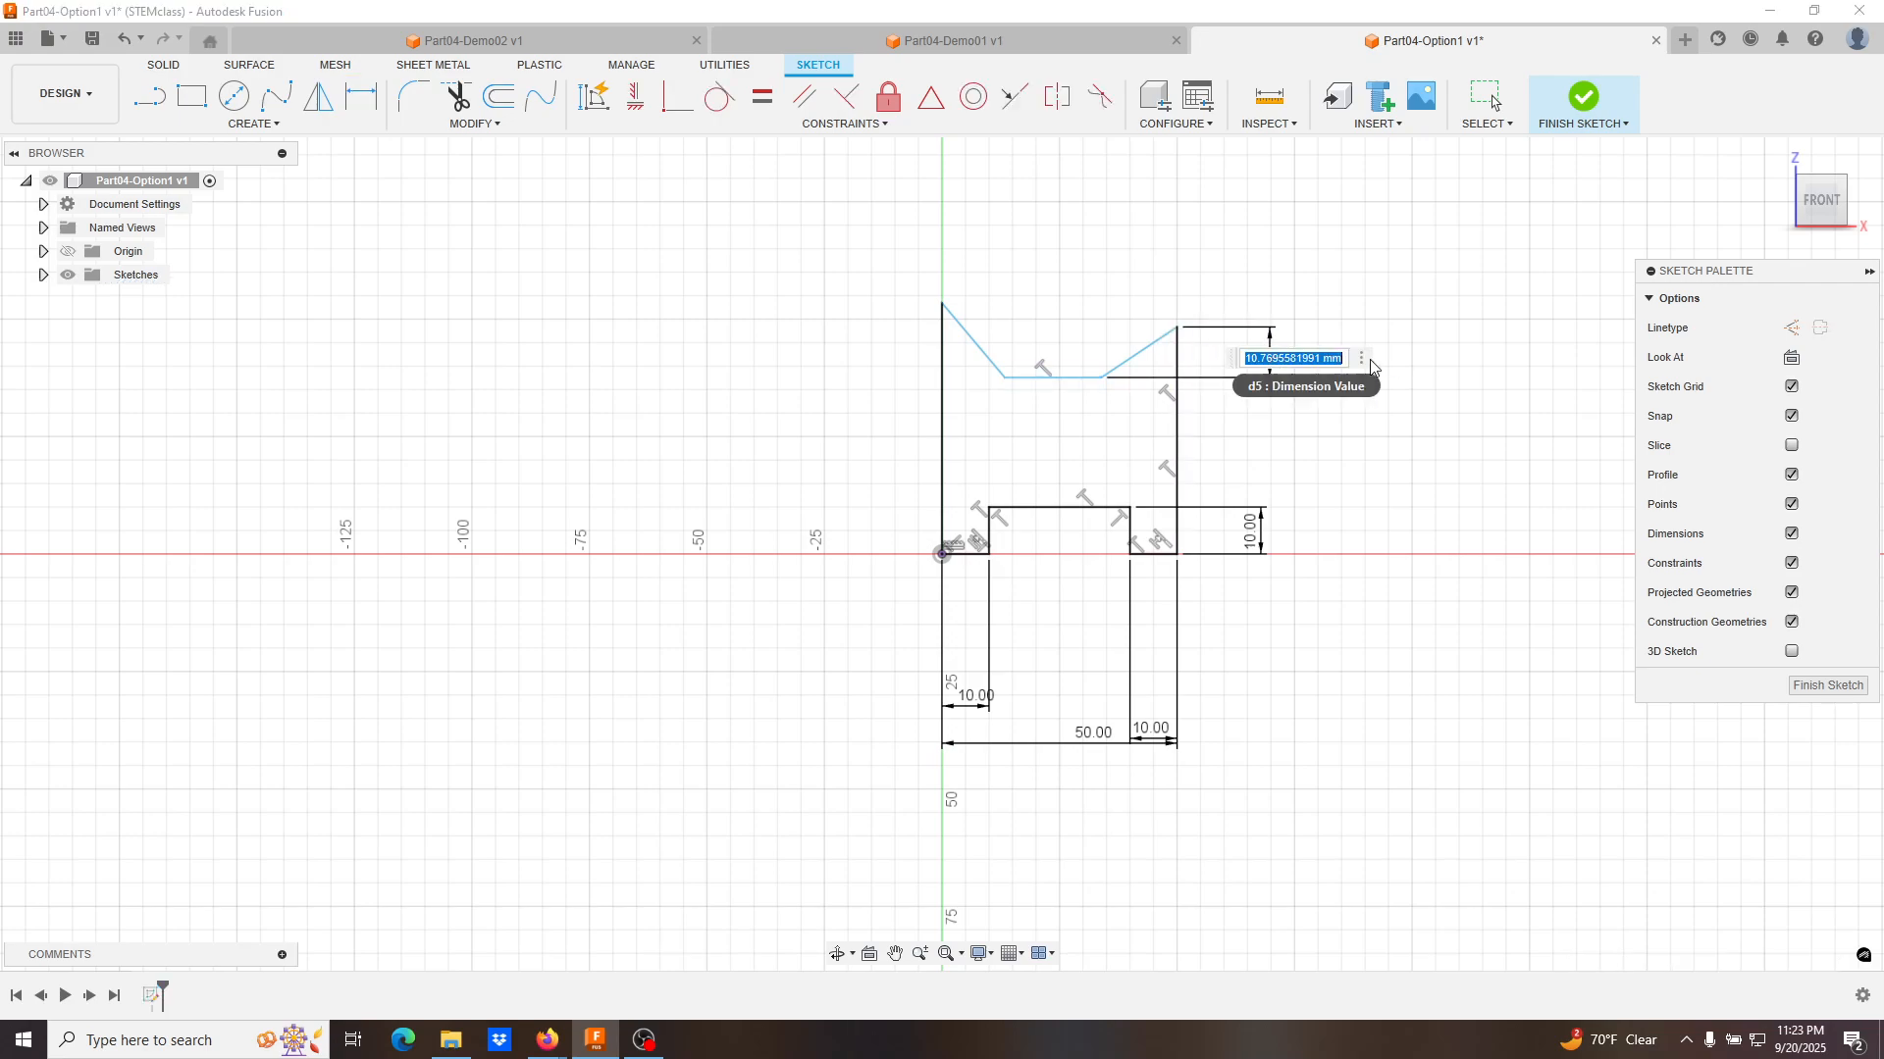
text(10)
key(Return)
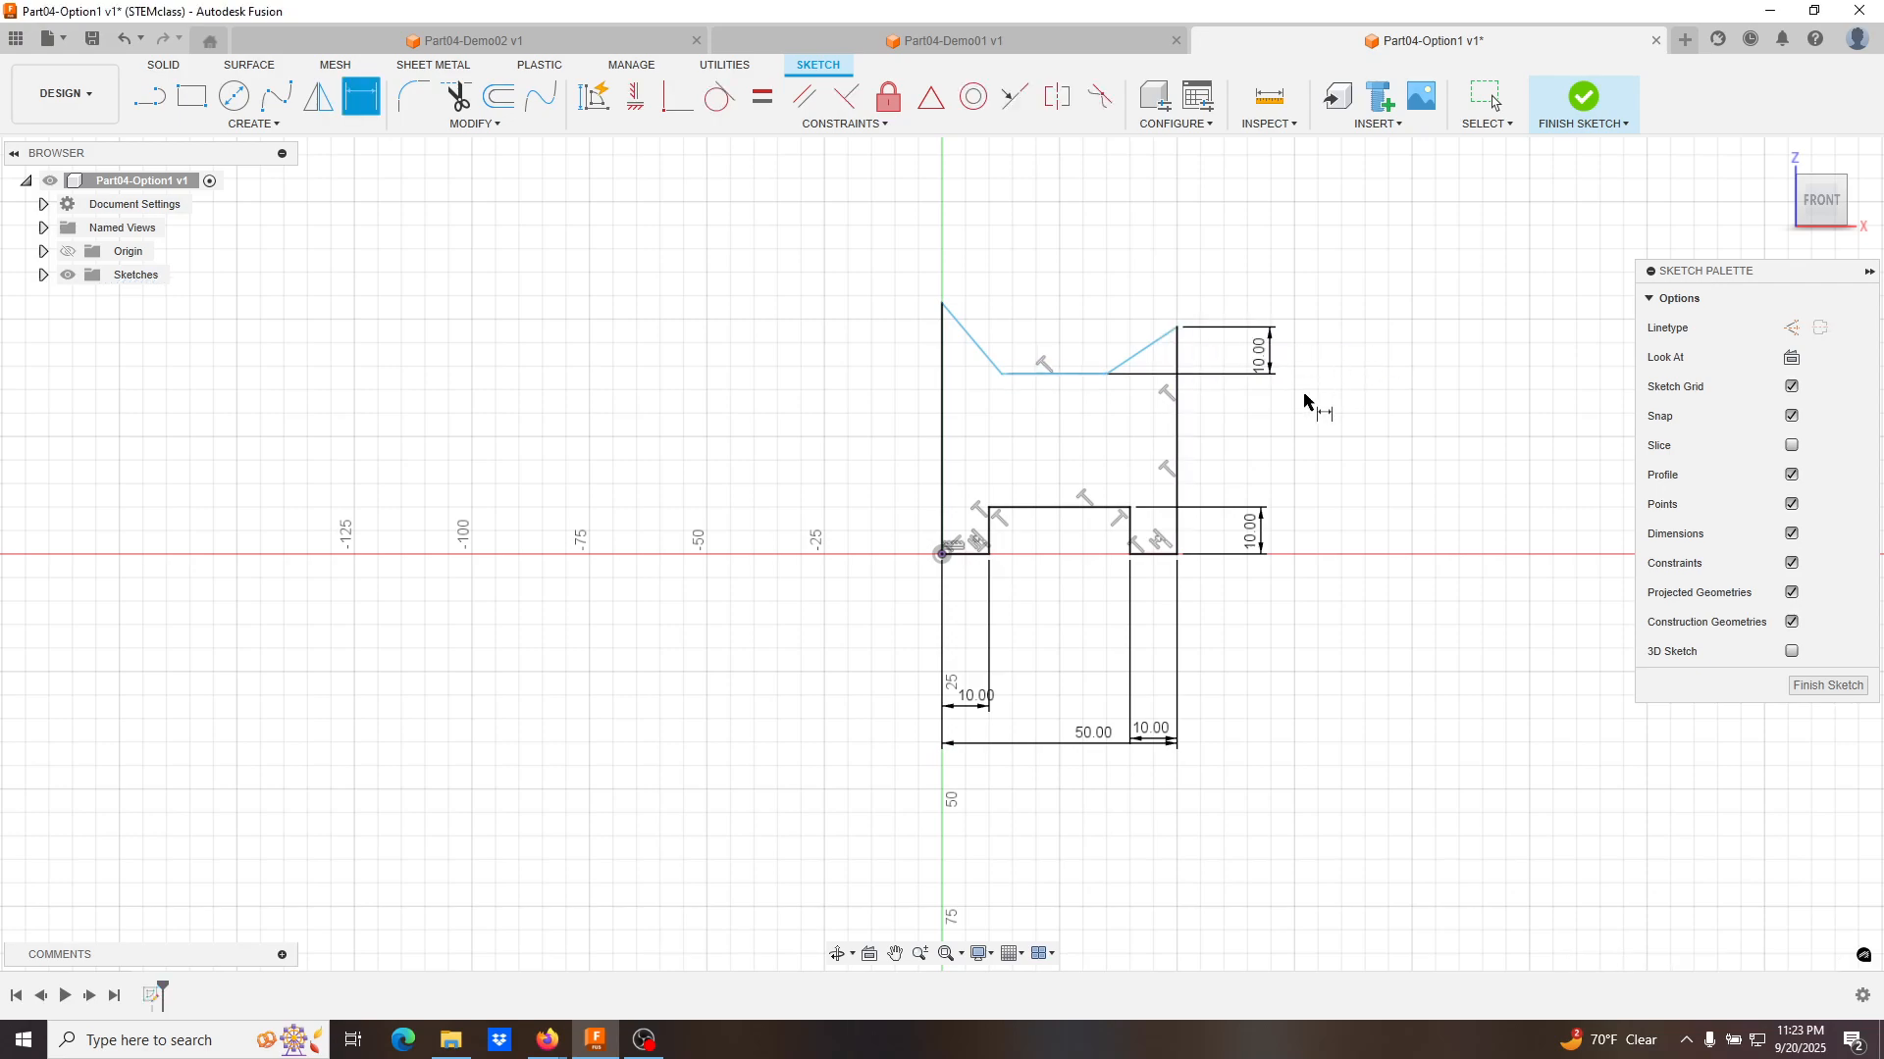
Dimension the horizontal distance from the recess floor's right end to the right outer side at 10 mm.
click(1107, 374)
click(1177, 371)
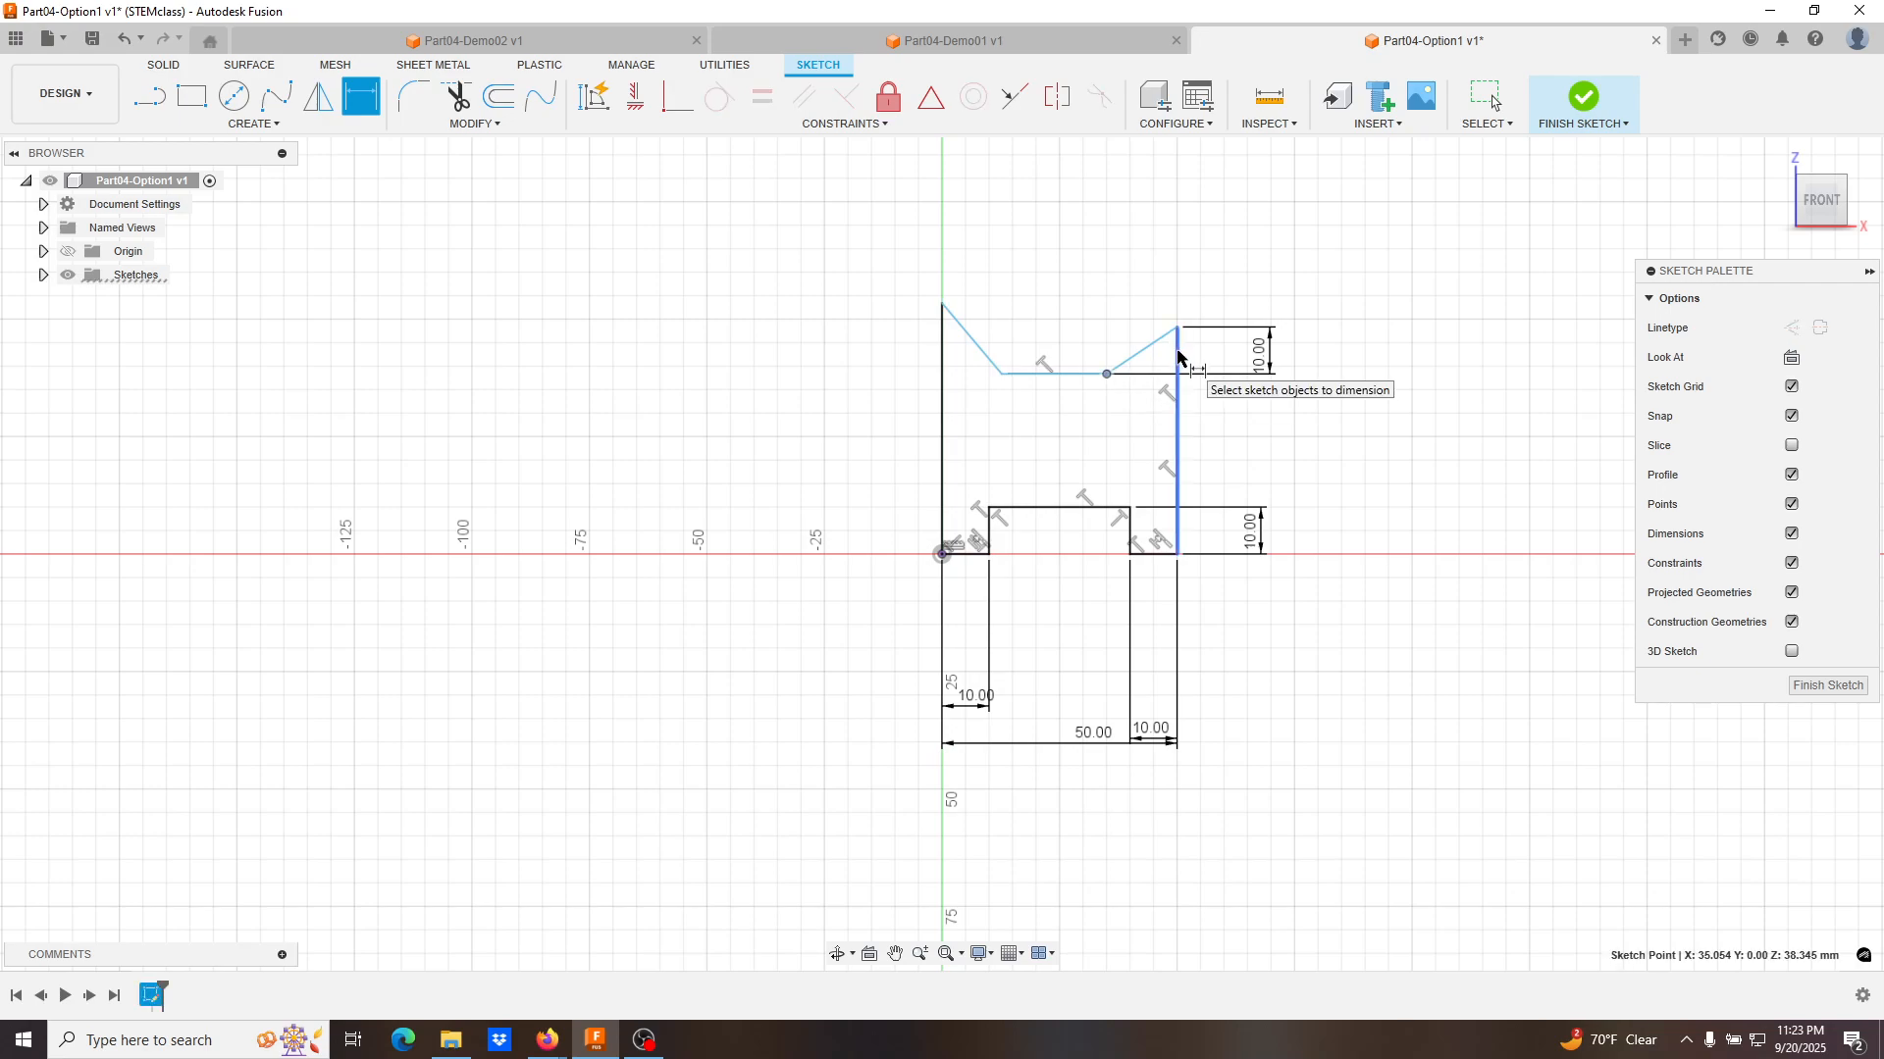
click(1137, 262)
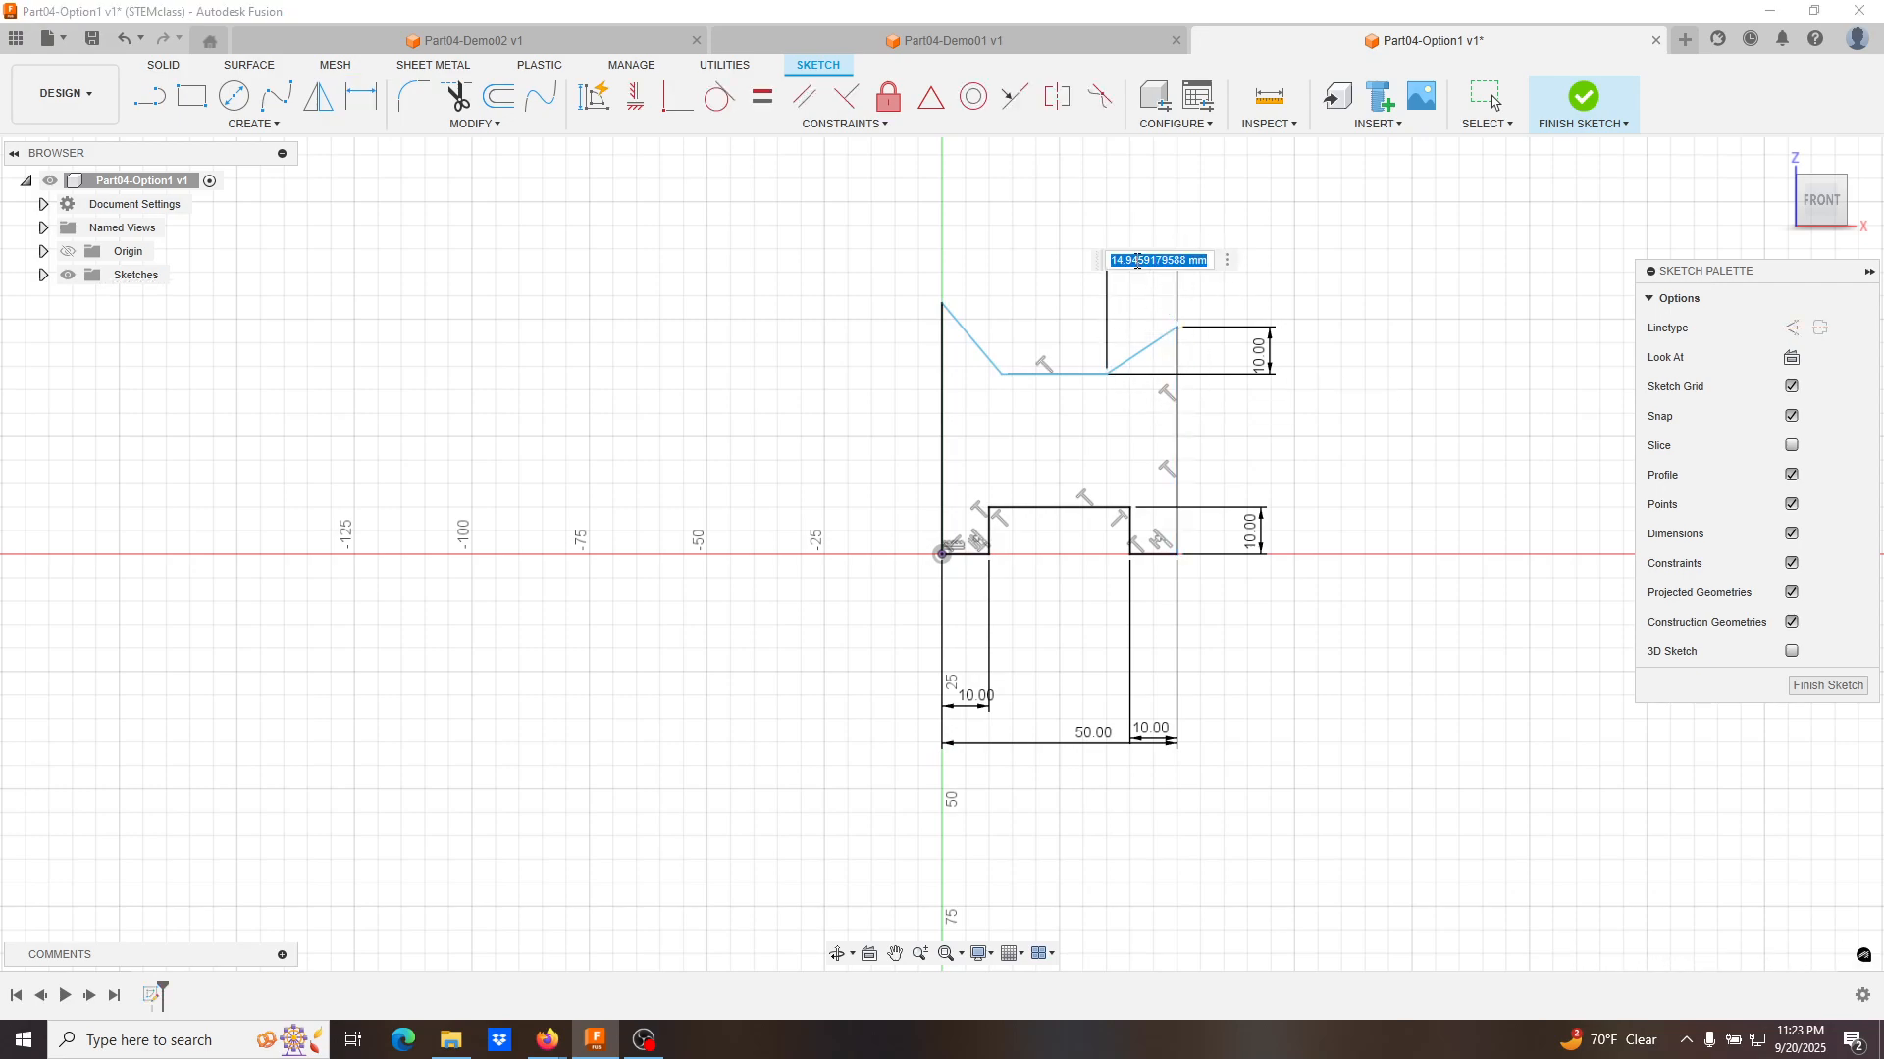
text(10)
key(Return)
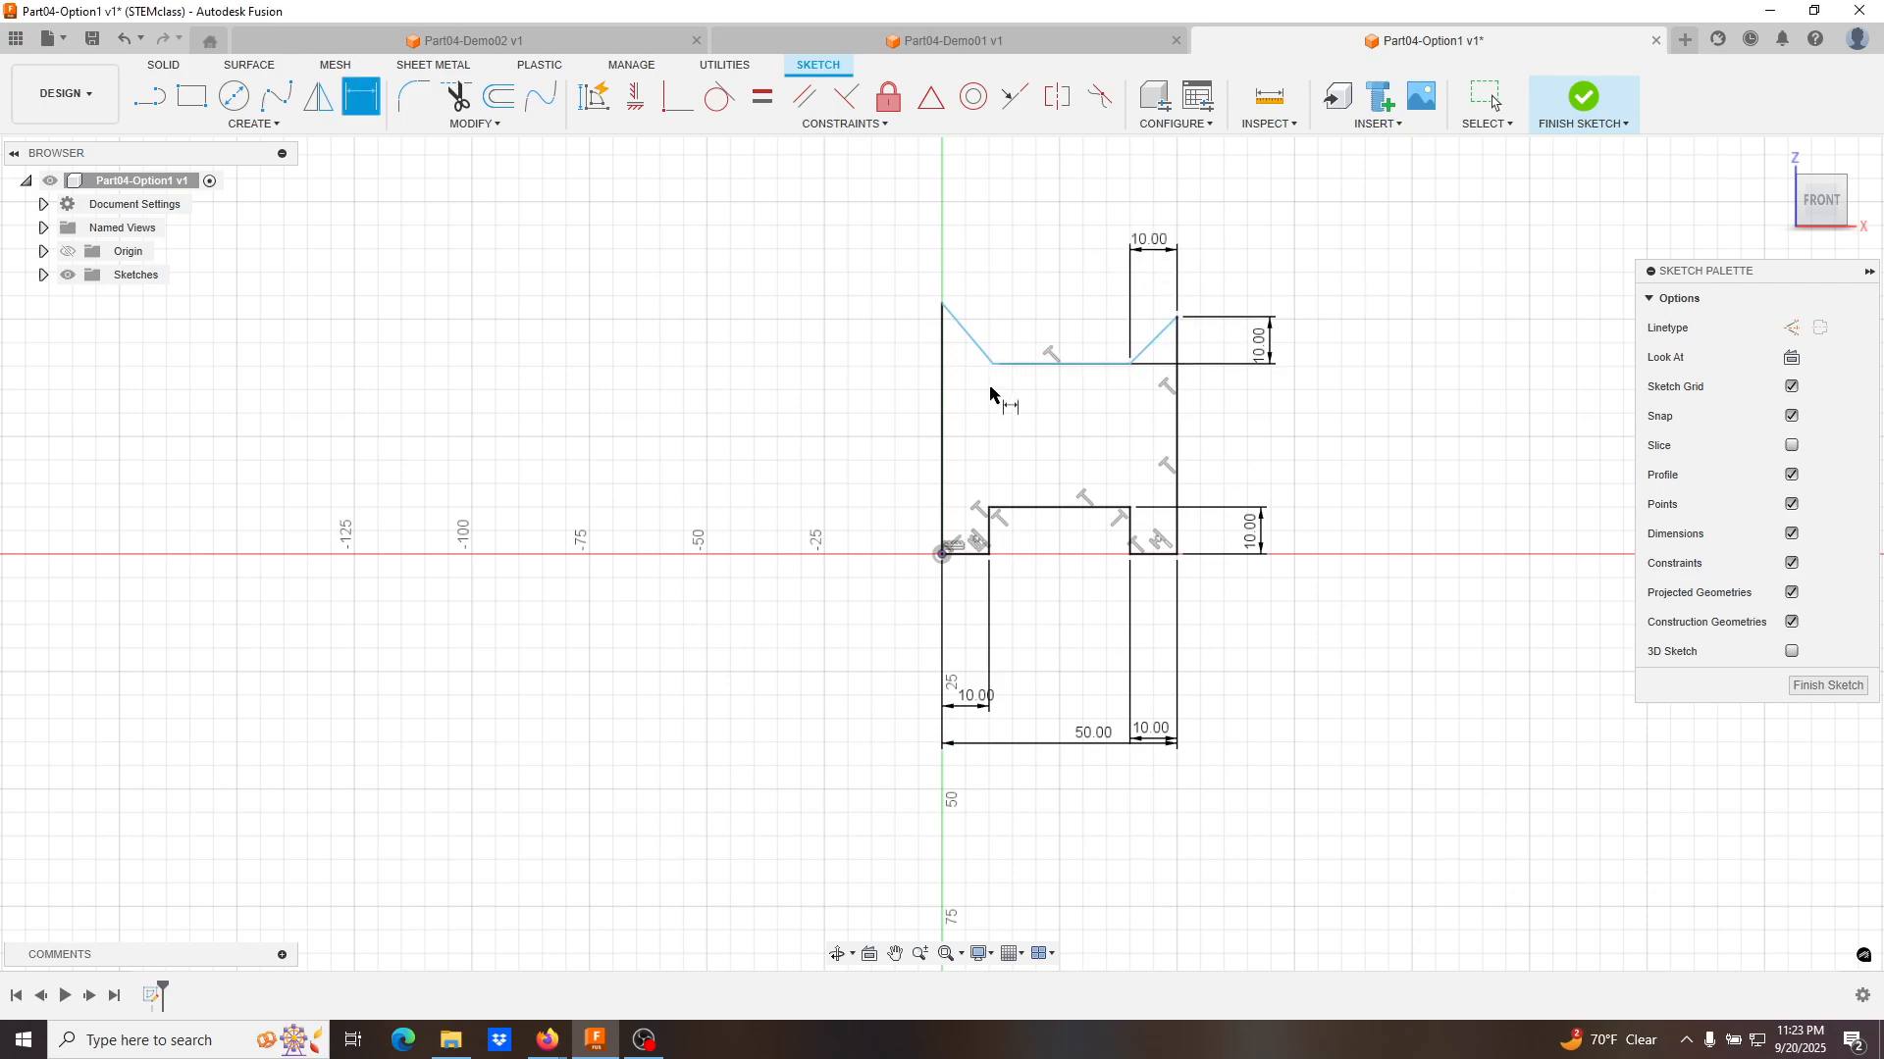
Dimension the left outer side at 40 mm and pull the recess floor down until it is about 31 mm long.
click(943, 469)
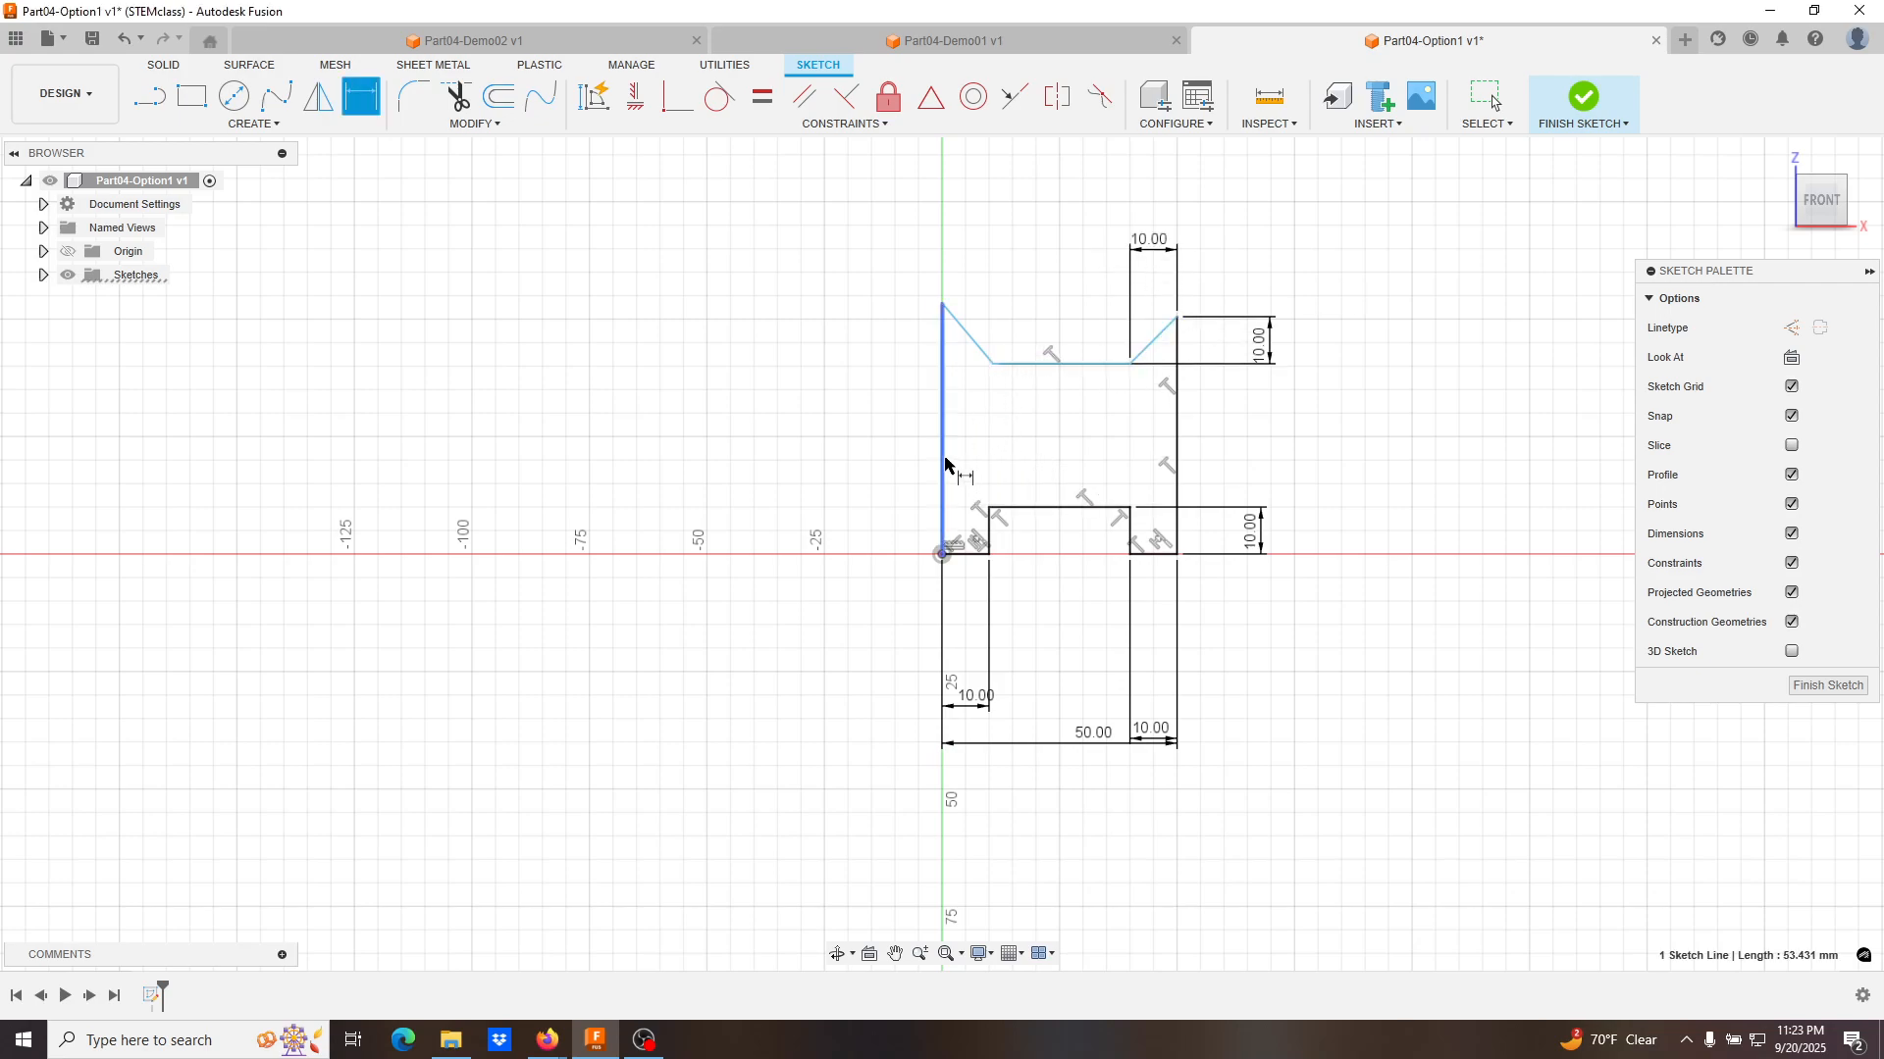
click(816, 465)
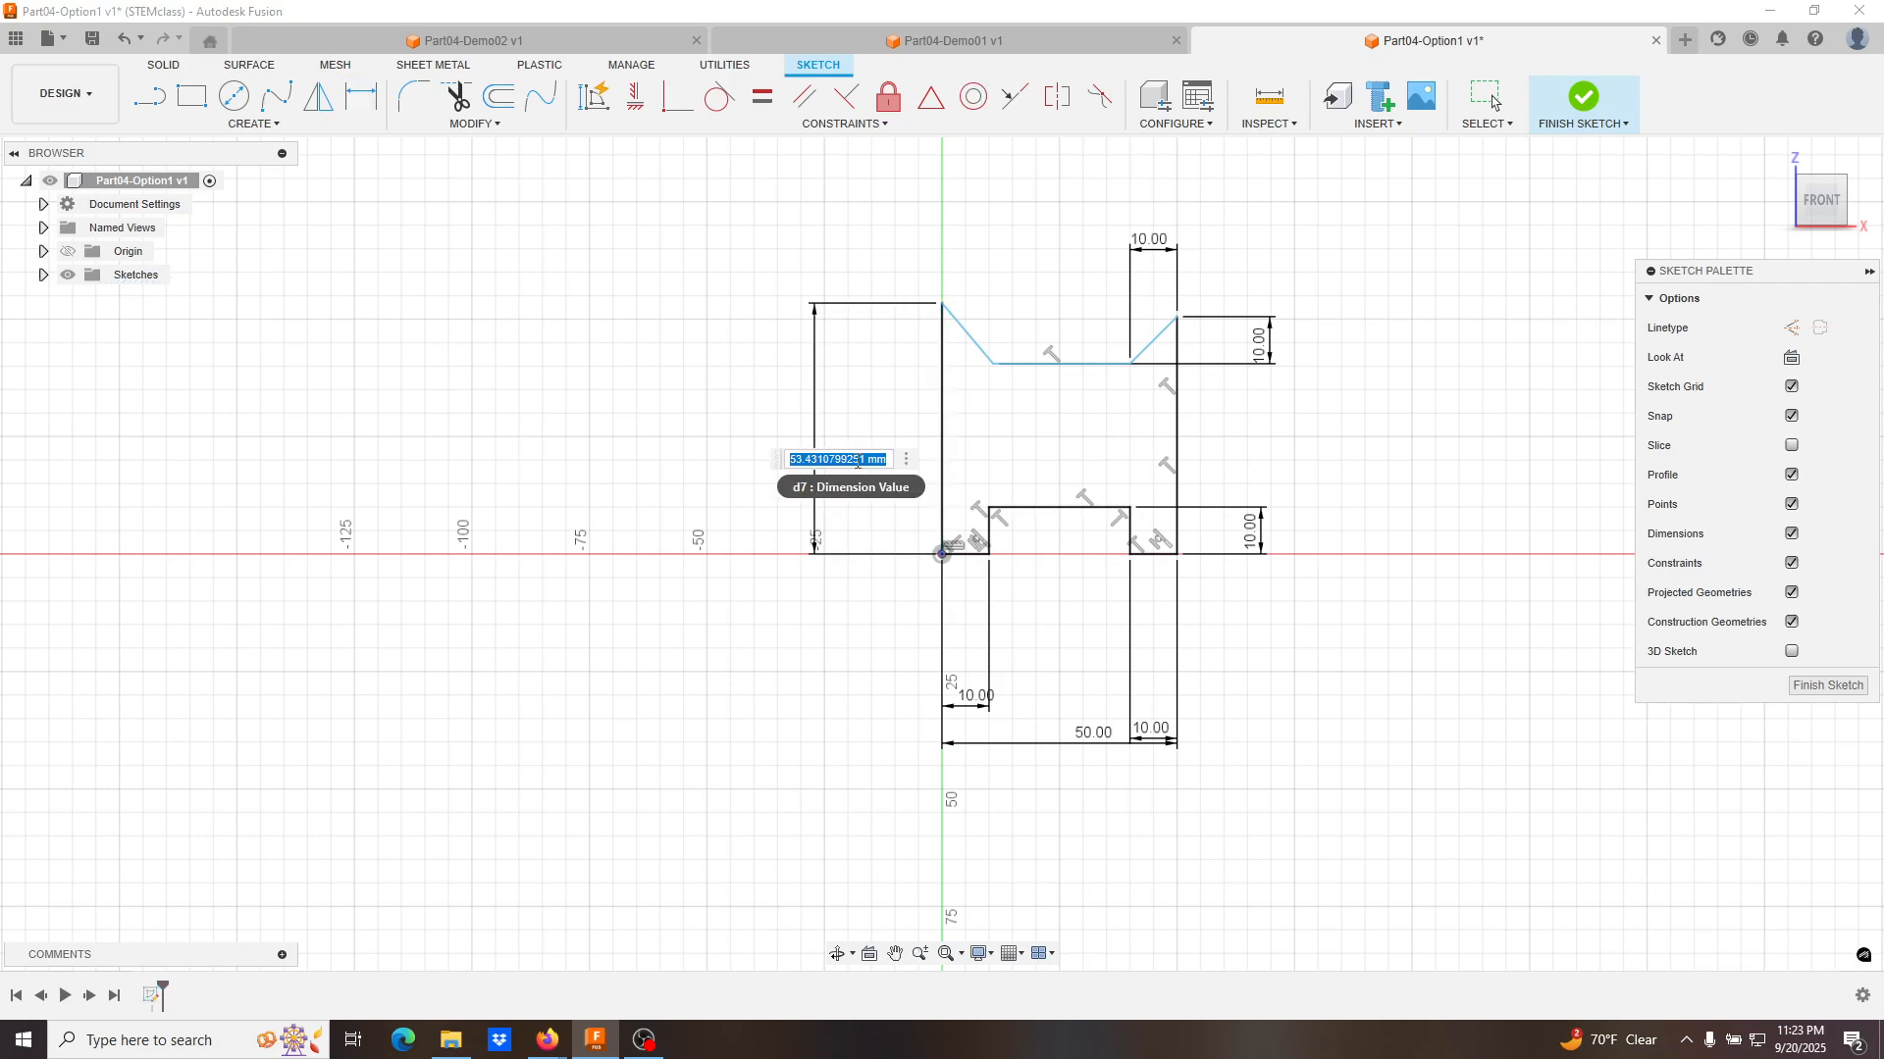
text(40)
key(Return)
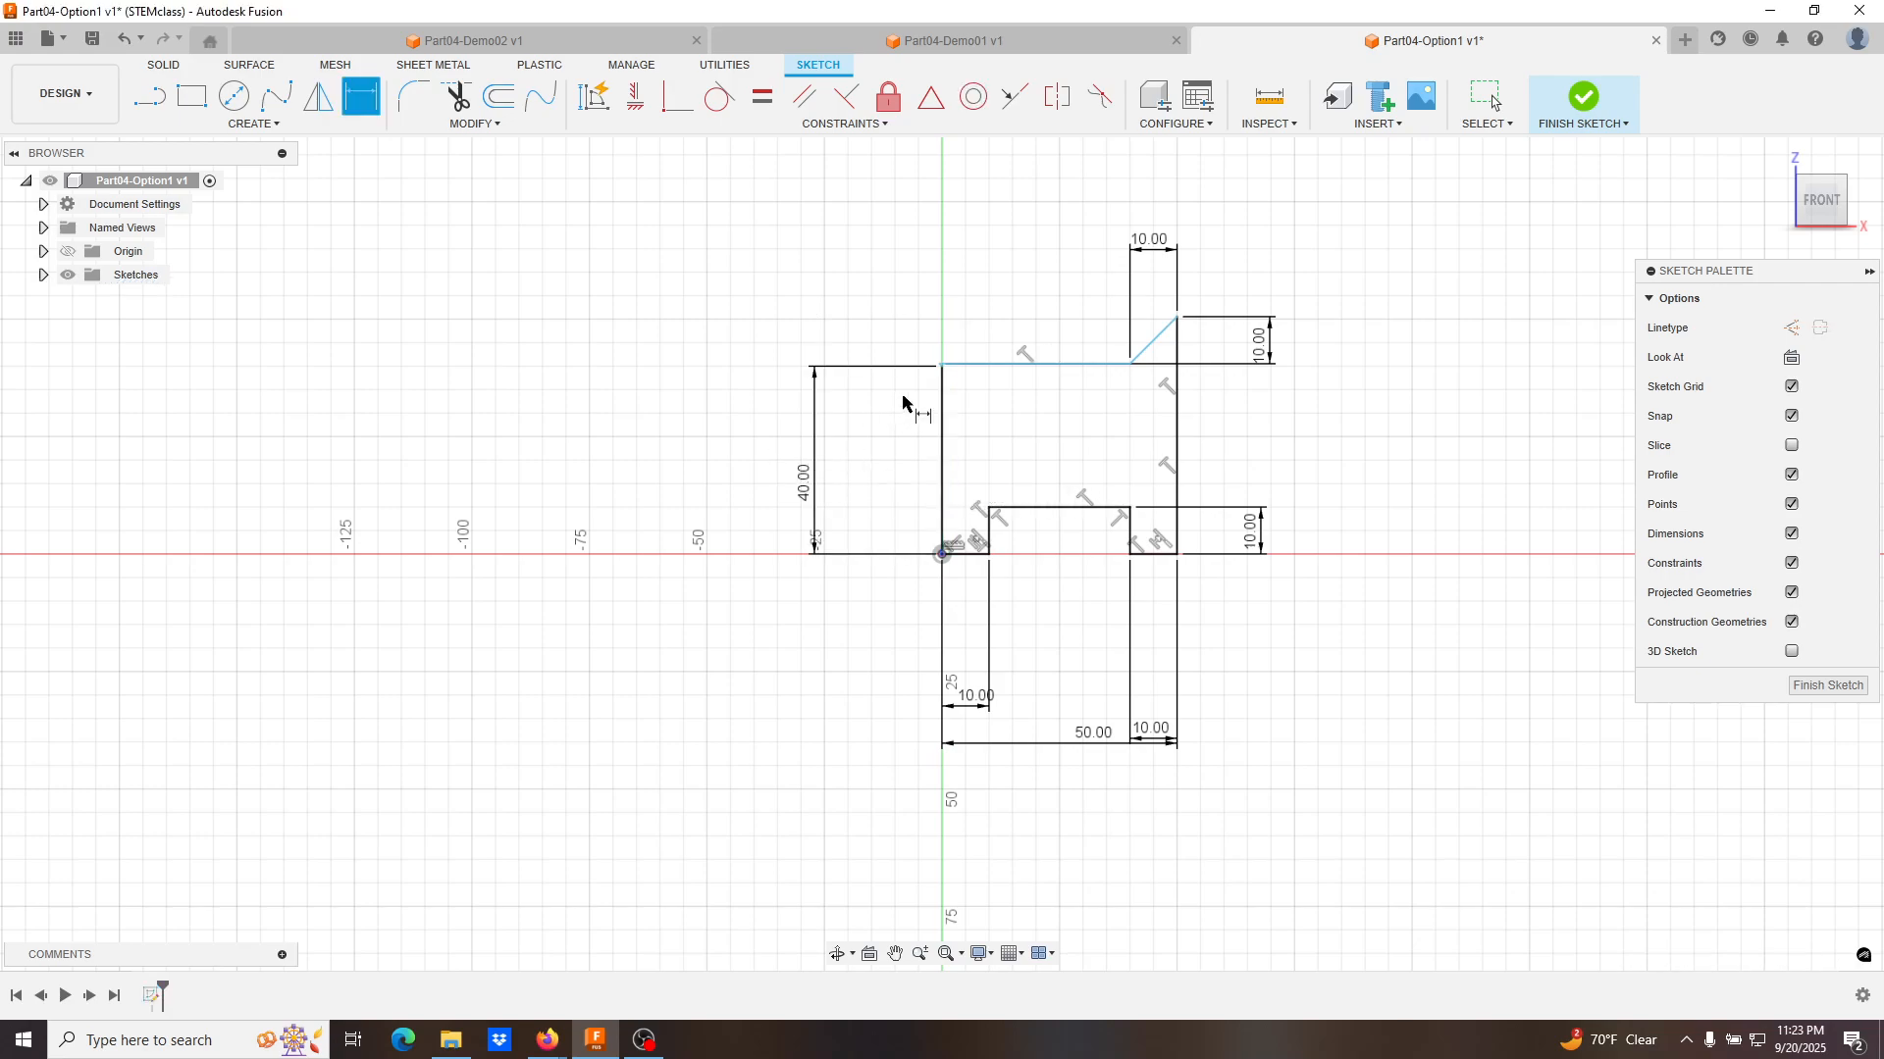
key(Escape)
click(943, 366)
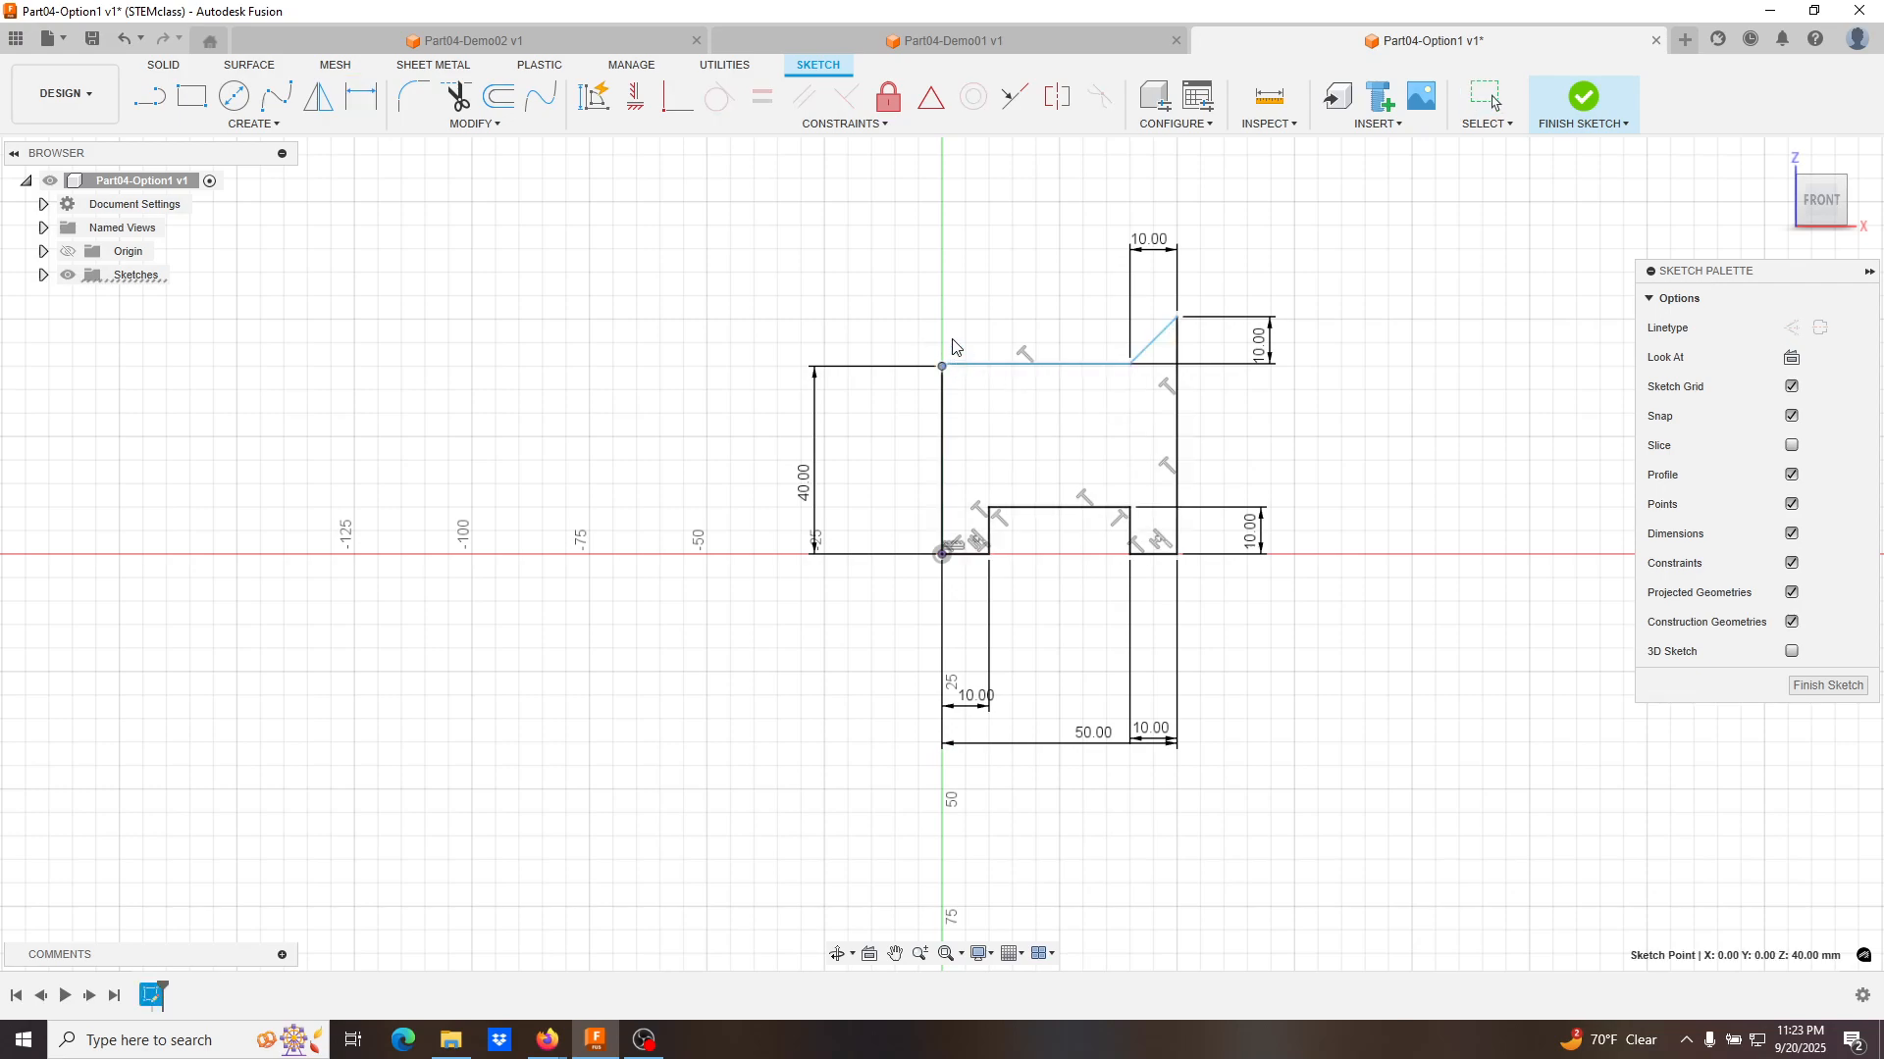
drag(1005, 364, 1001, 422)
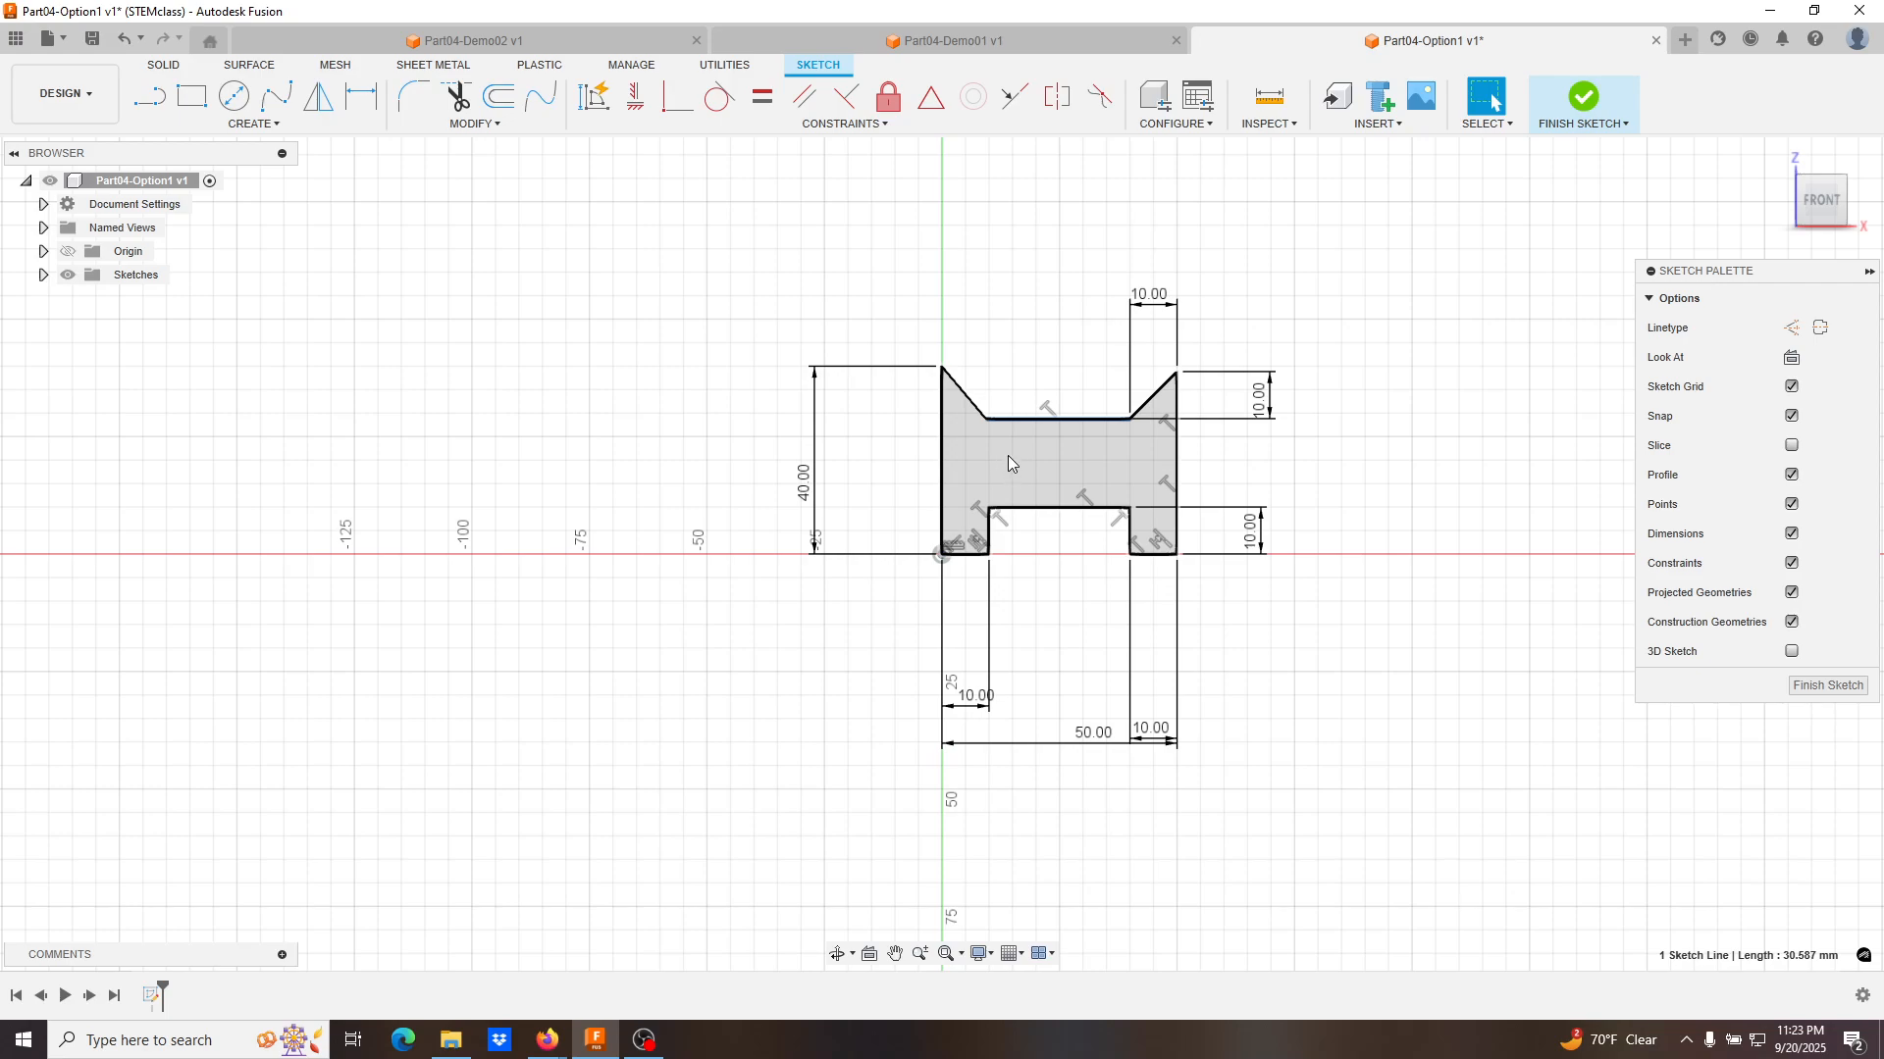
click(361, 96)
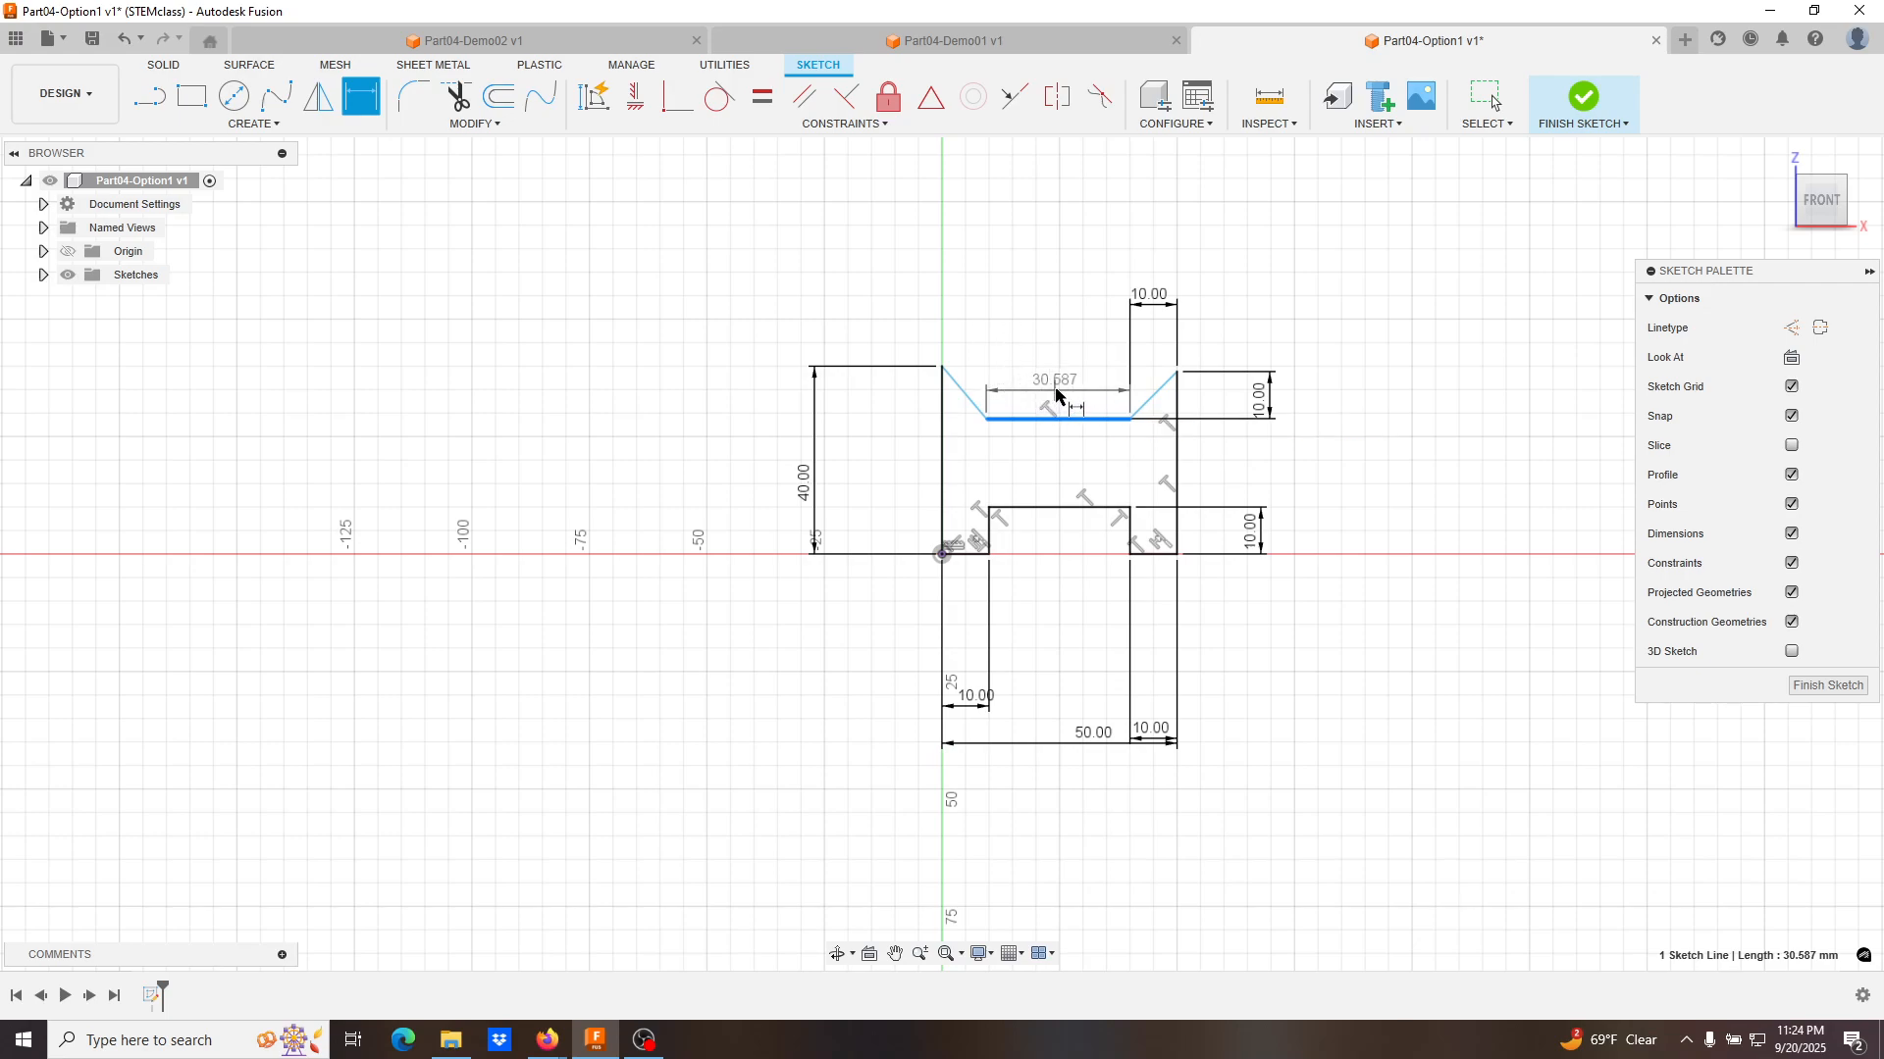
key(Escape)
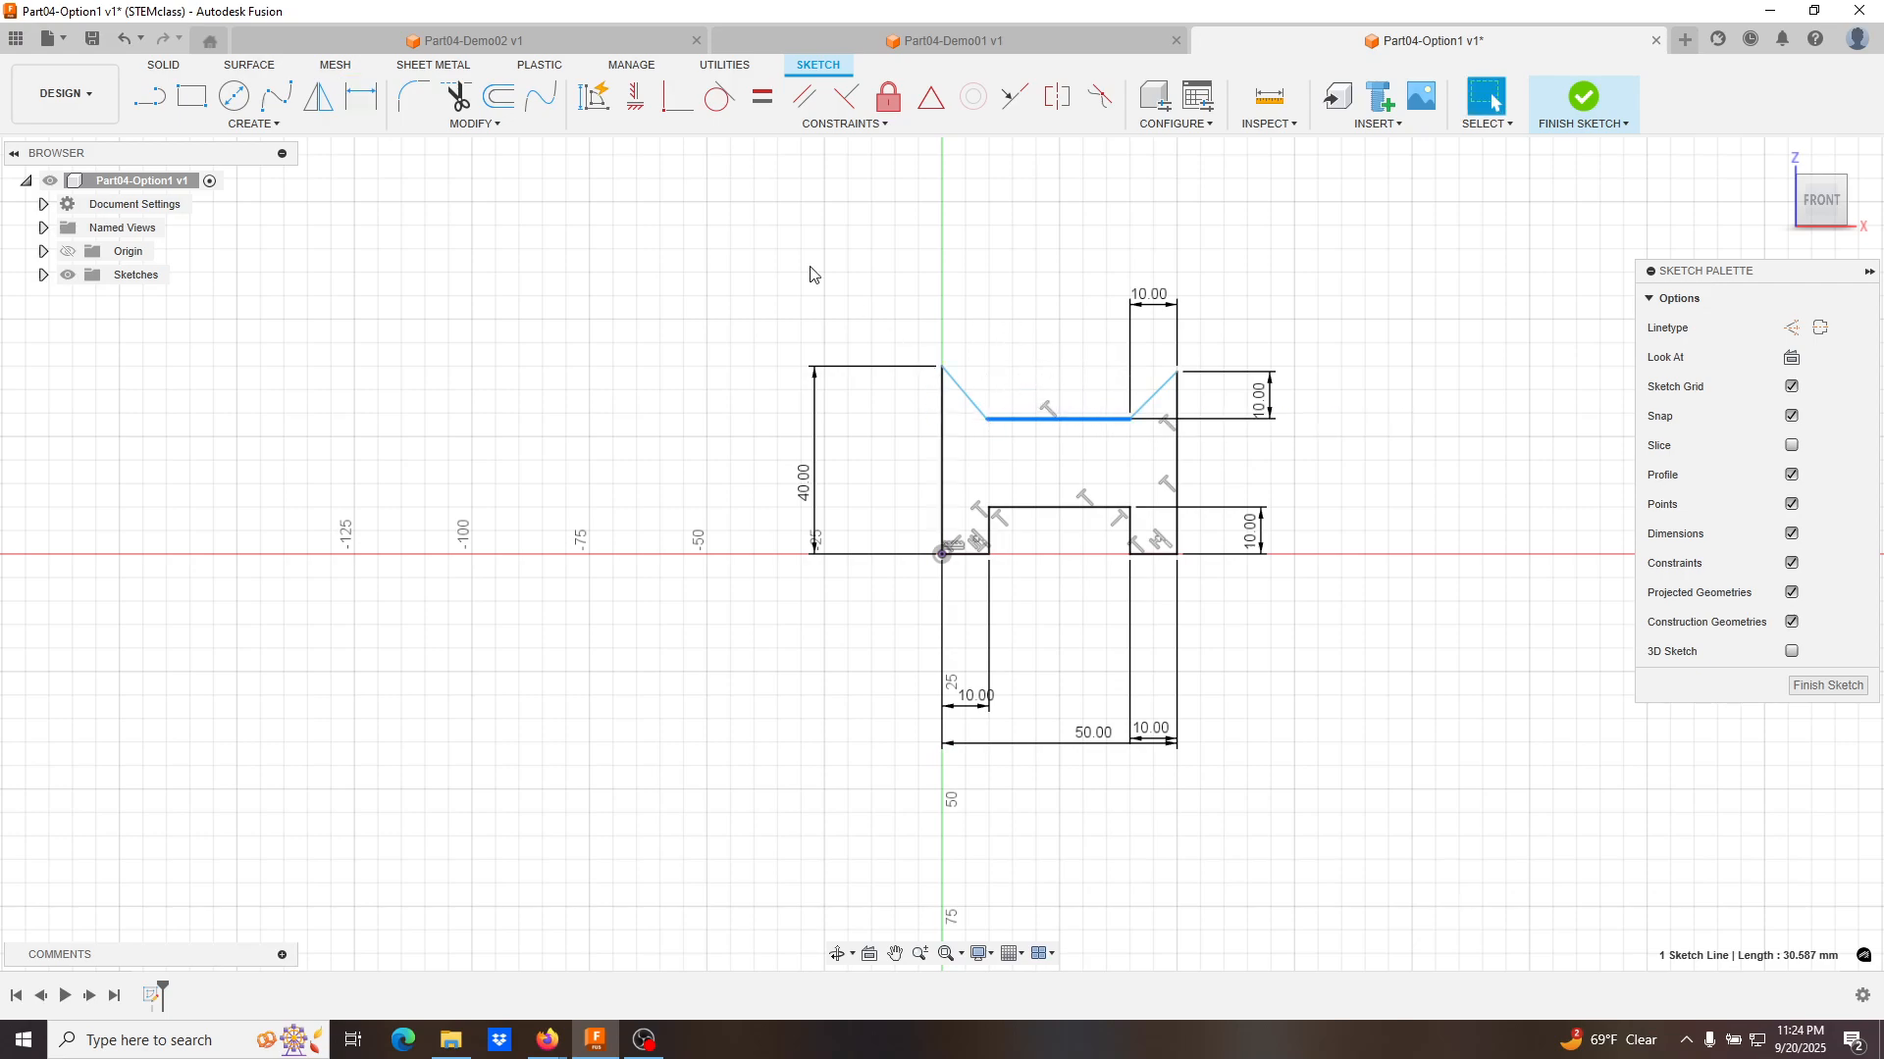
key(Escape)
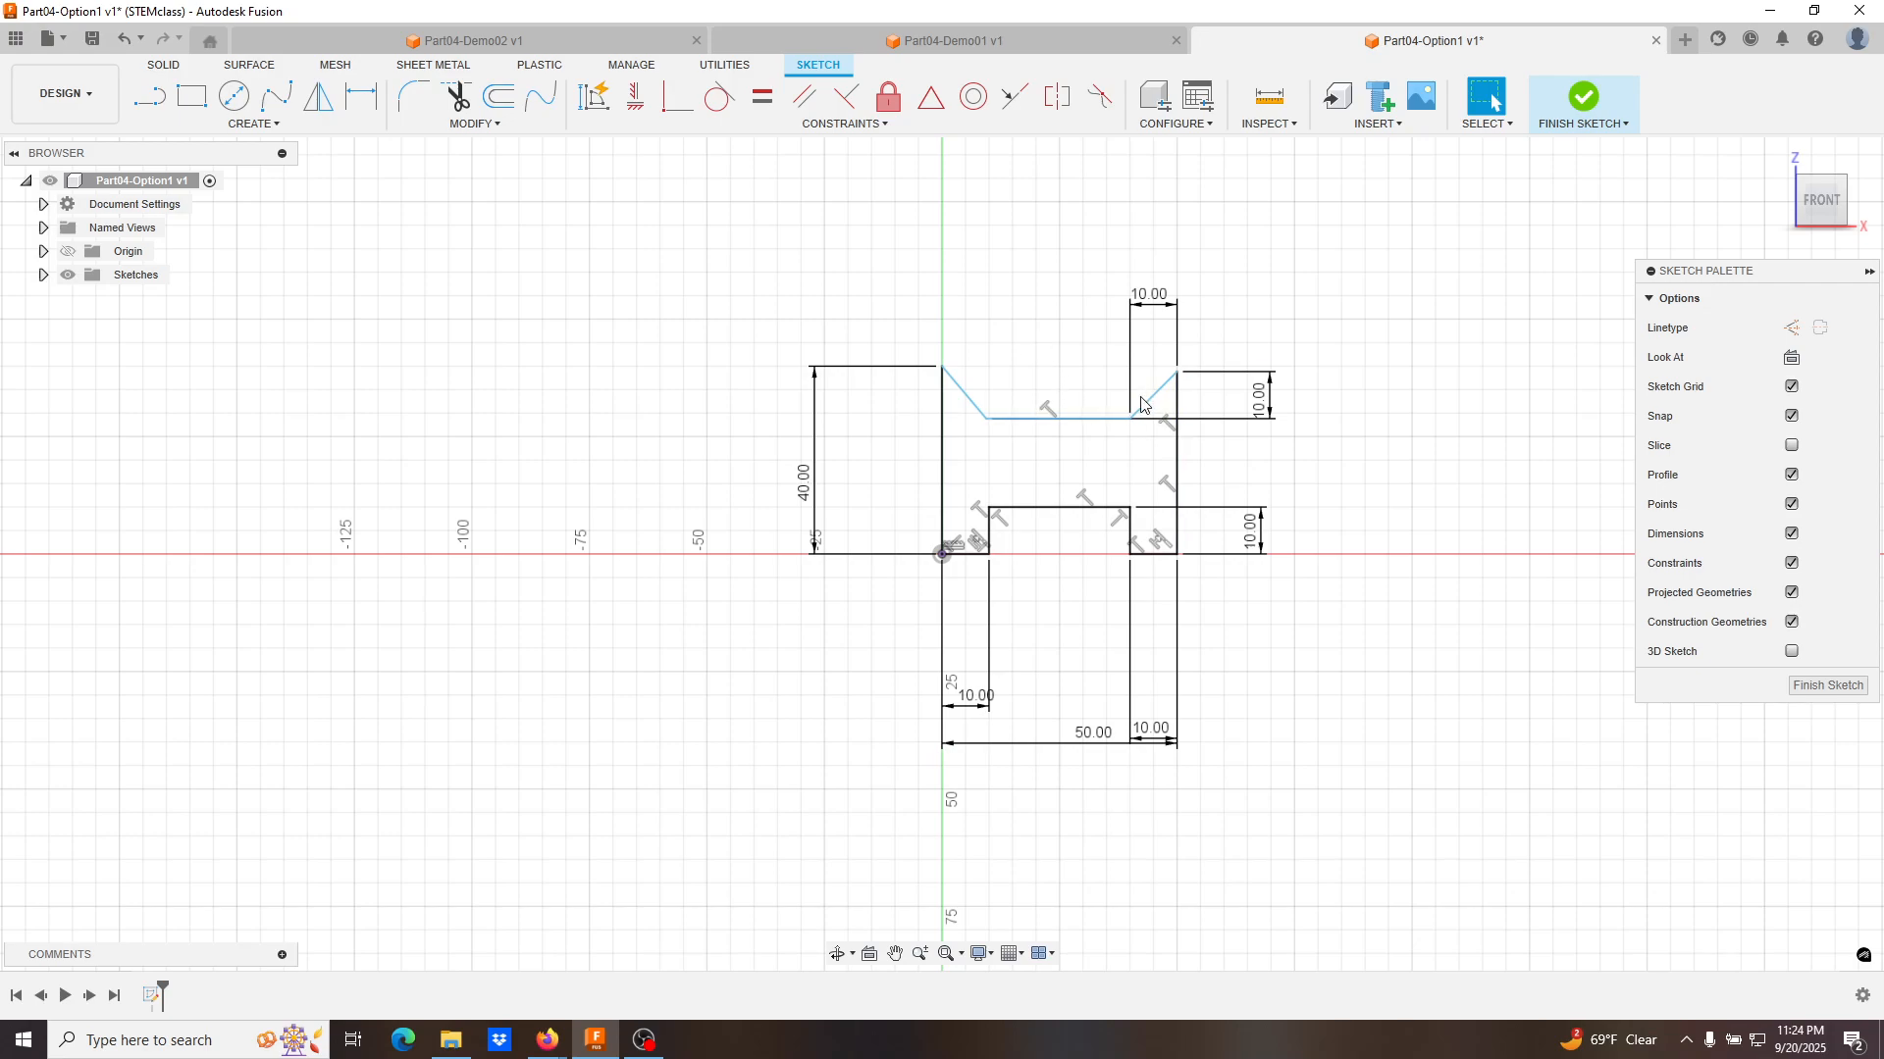
click(1083, 419)
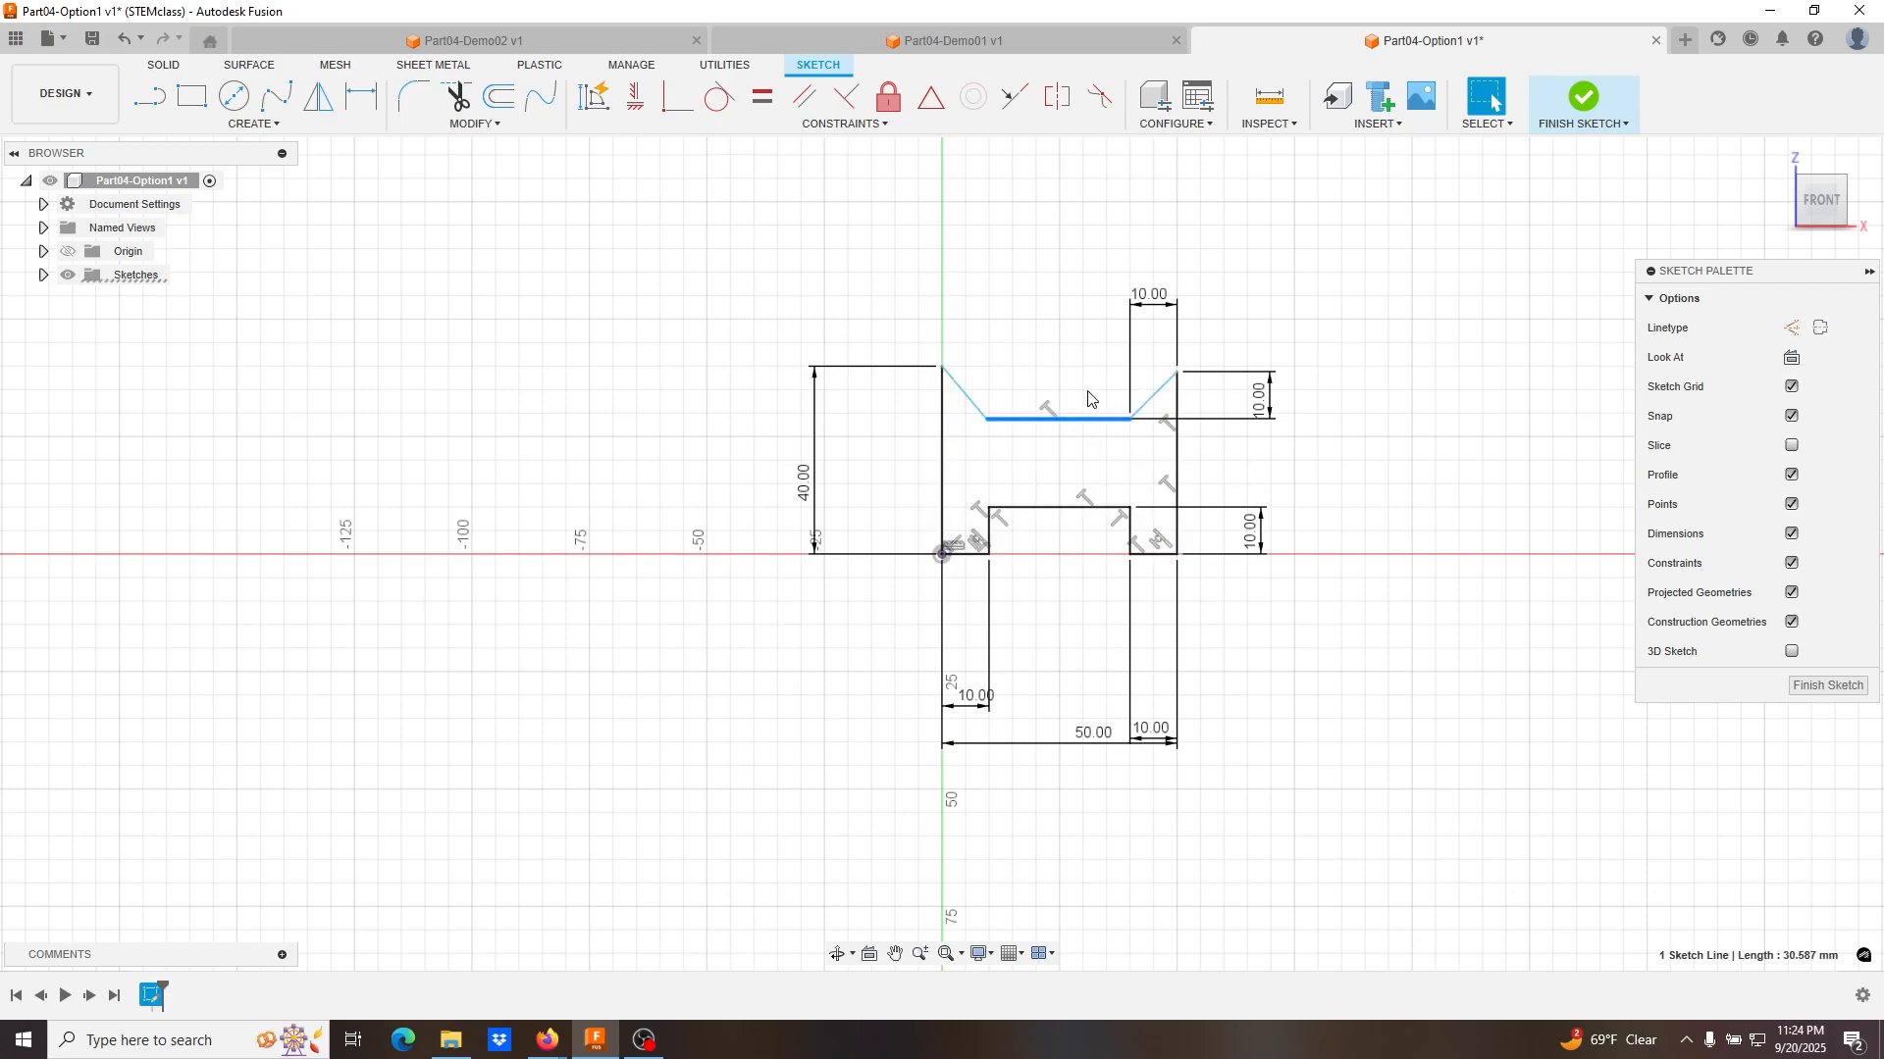
click(1050, 322)
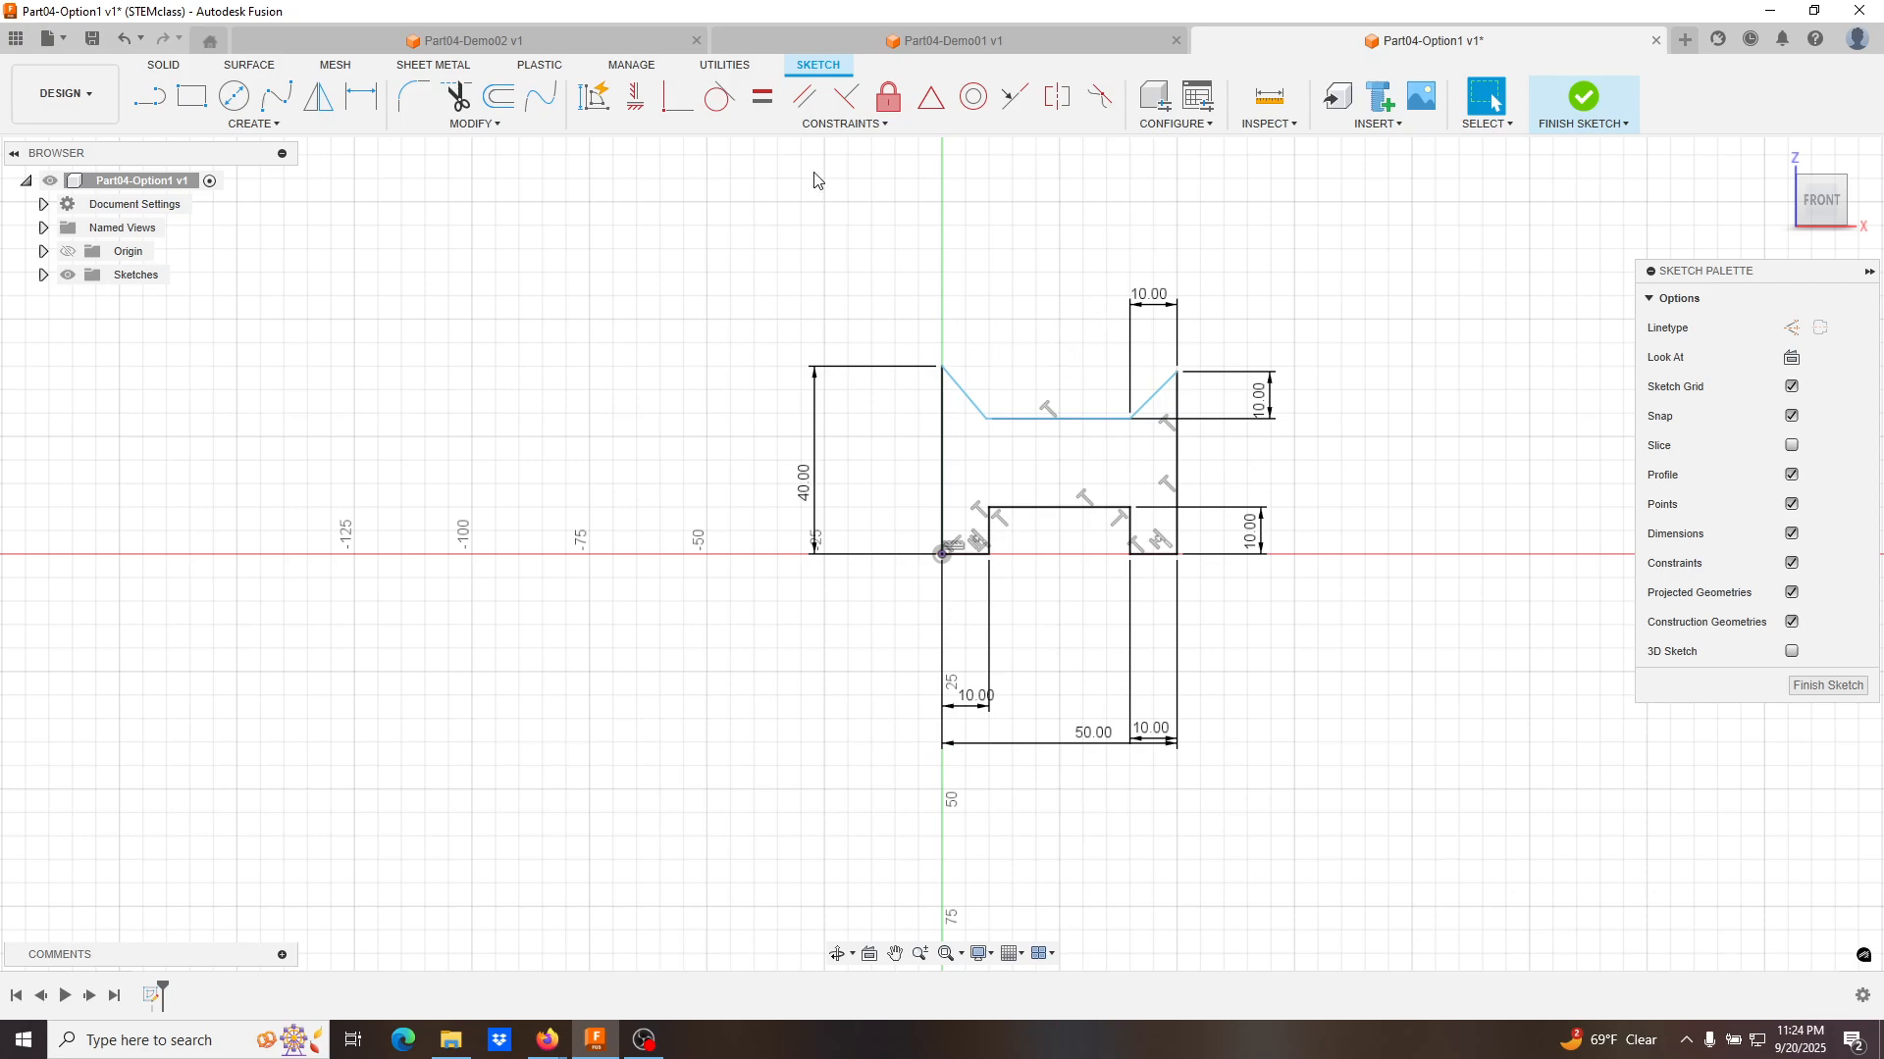
Dimension the horizontal distance from the left outer side to the top recess floor's left end at 10 mm.
click(361, 96)
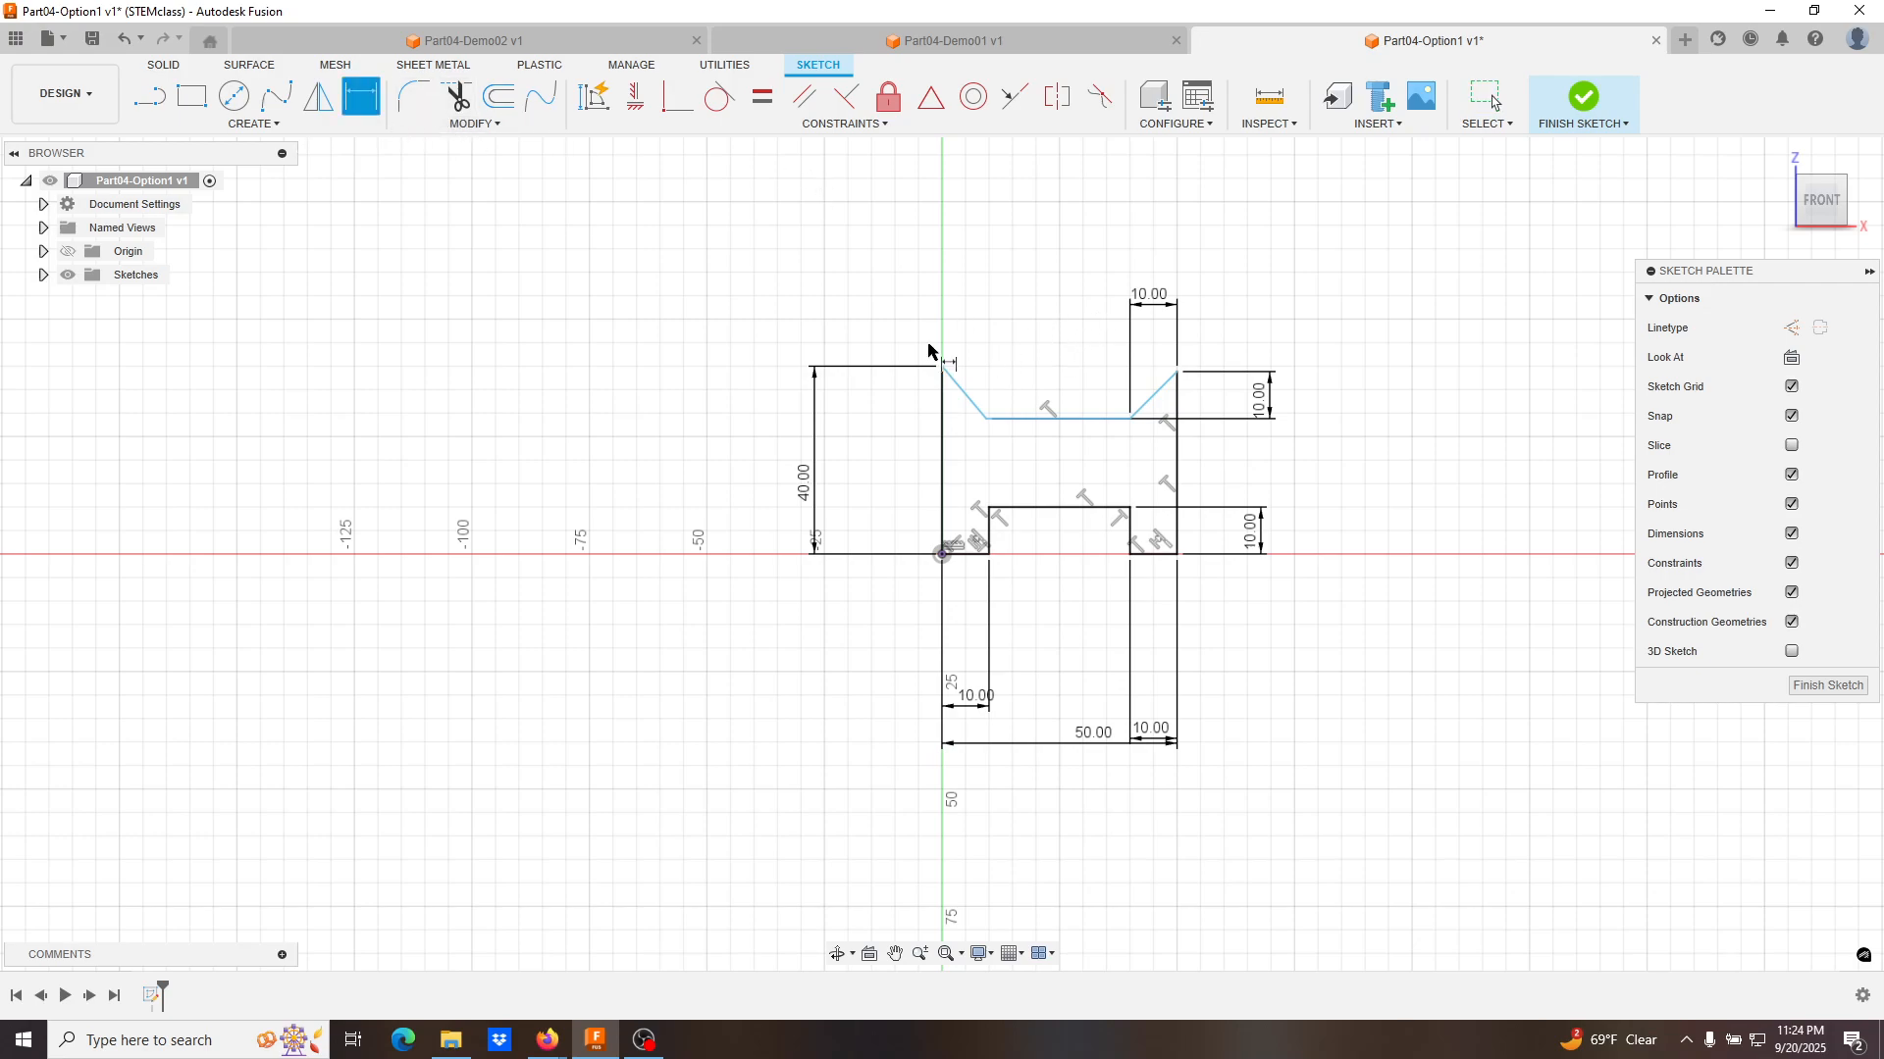
click(940, 437)
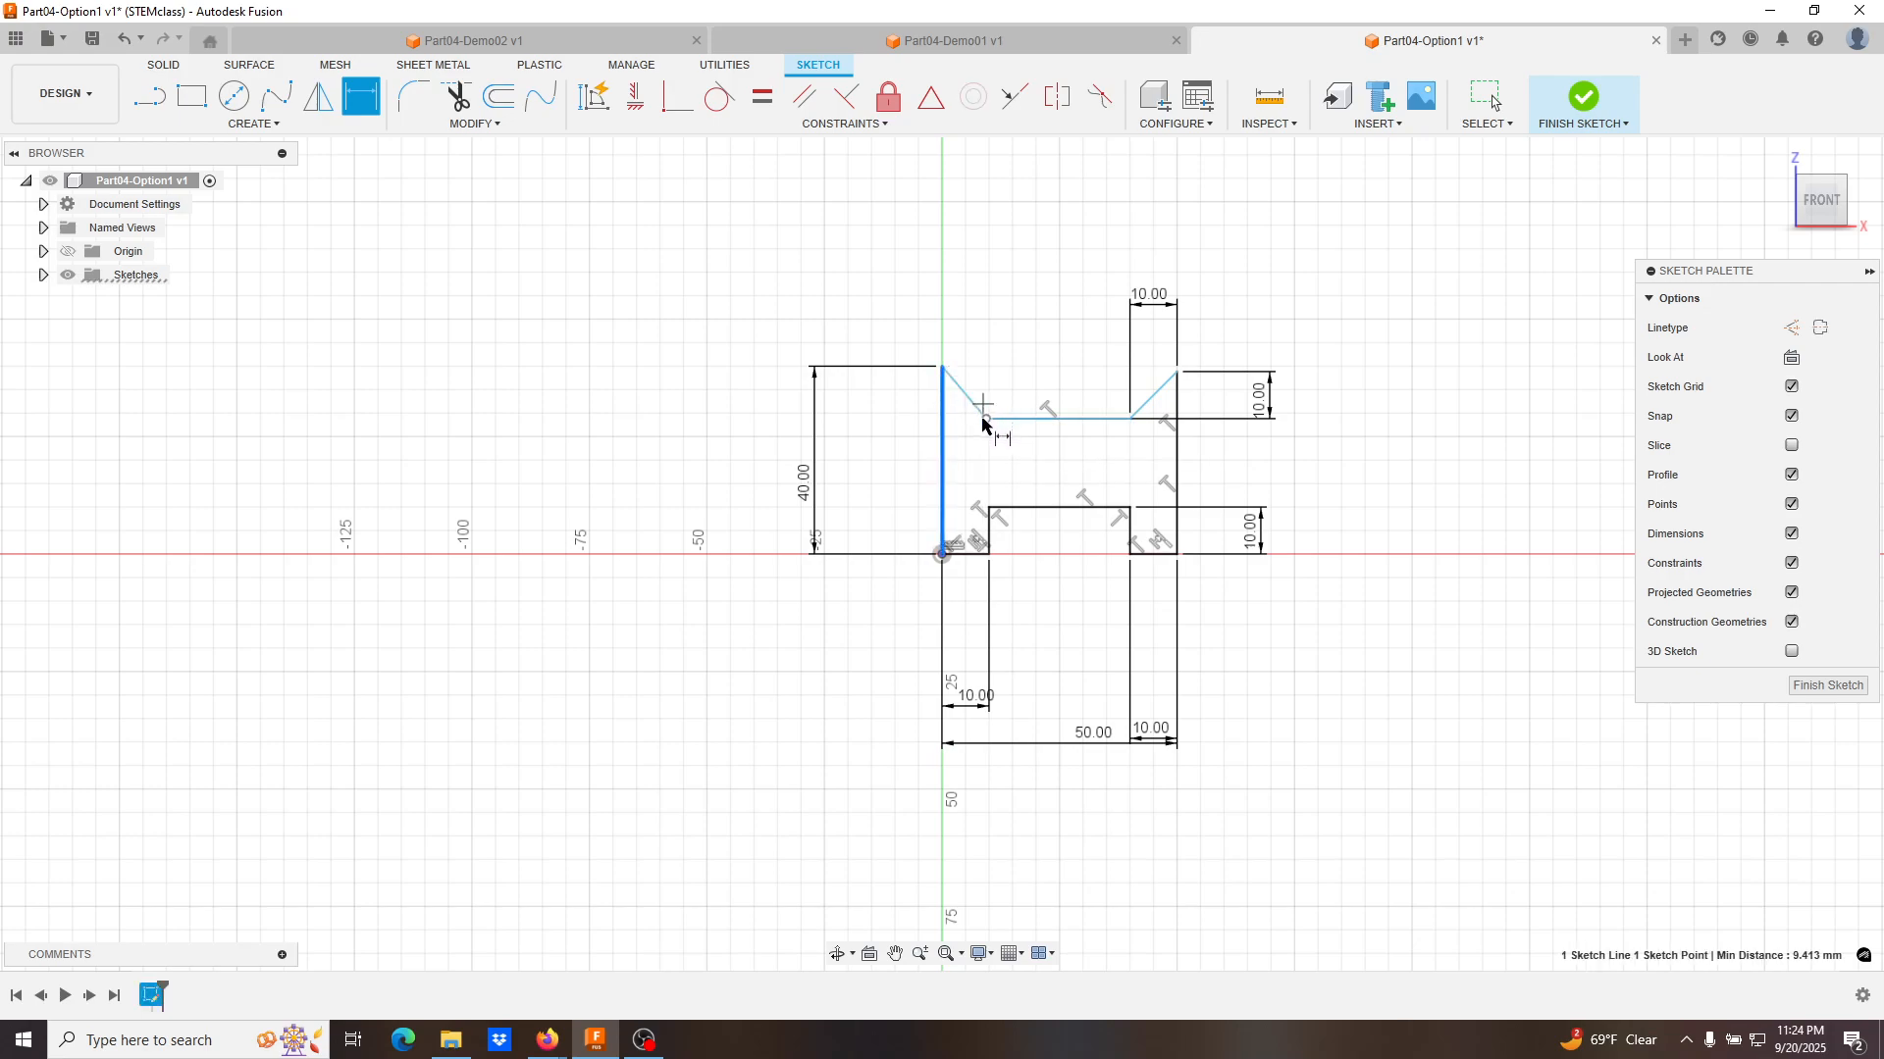
click(983, 420)
click(971, 282)
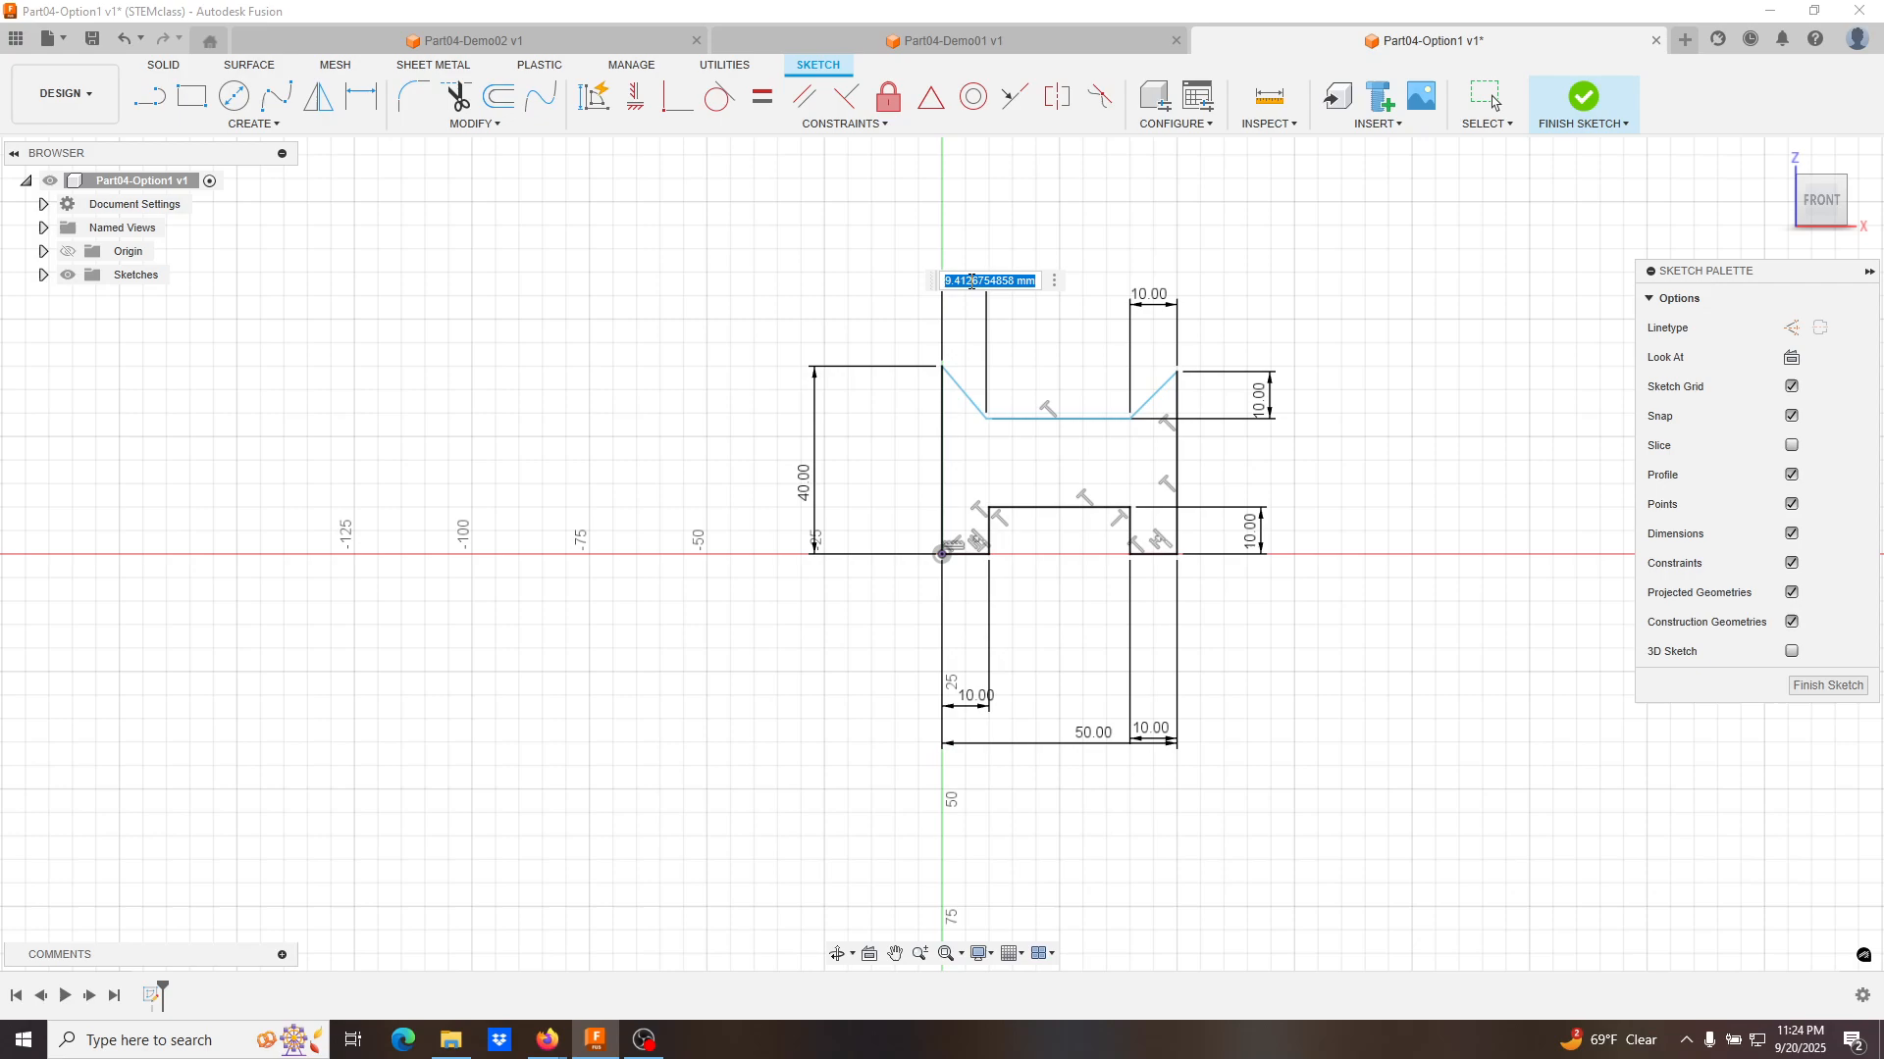
key(Return)
key(Escape)
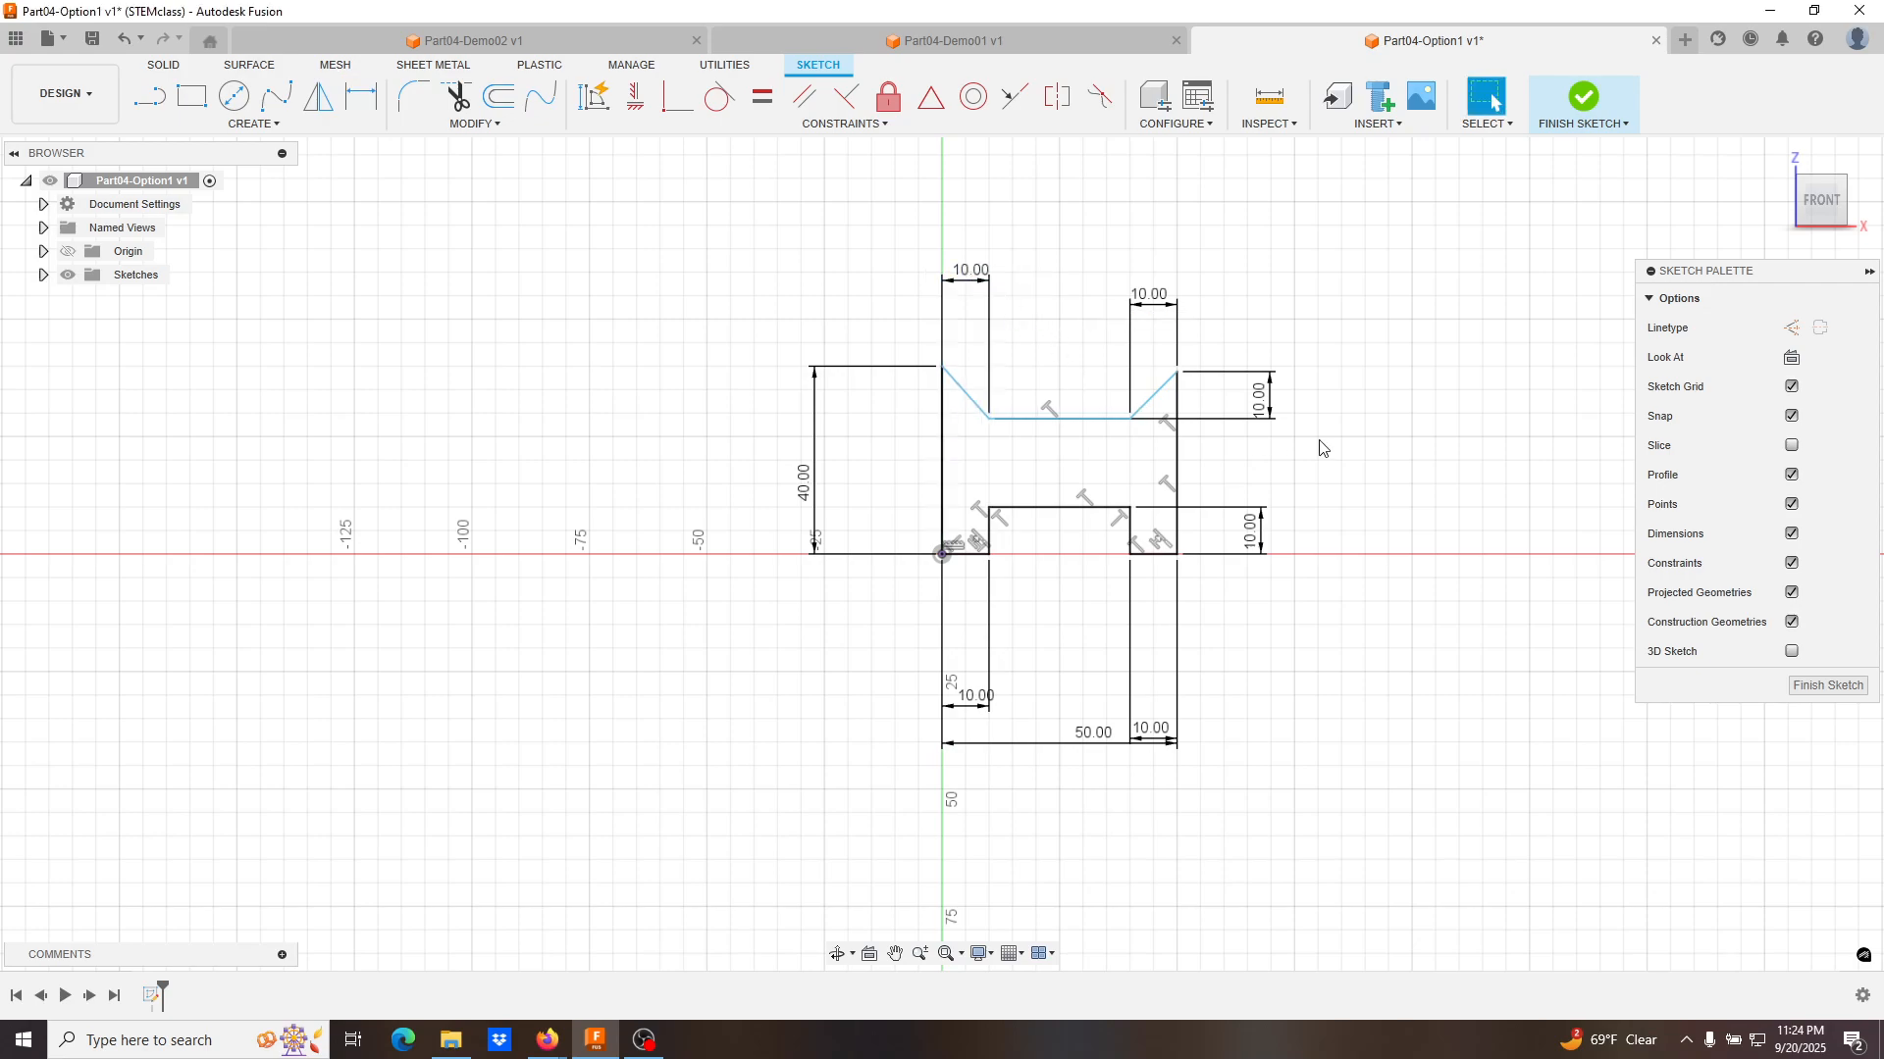
Move the top recess's height dimension closer to the profile's right side and raise the recess floor to about Z 31 mm.
mouse_move(1274, 417)
mouse_down()
mouse_move(1020, 422)
mouse_move(1215, 425)
mouse_up()
mouse_move(1118, 424)
mouse_down()
mouse_move(1122, 380)
mouse_move(1124, 412)
mouse_up()
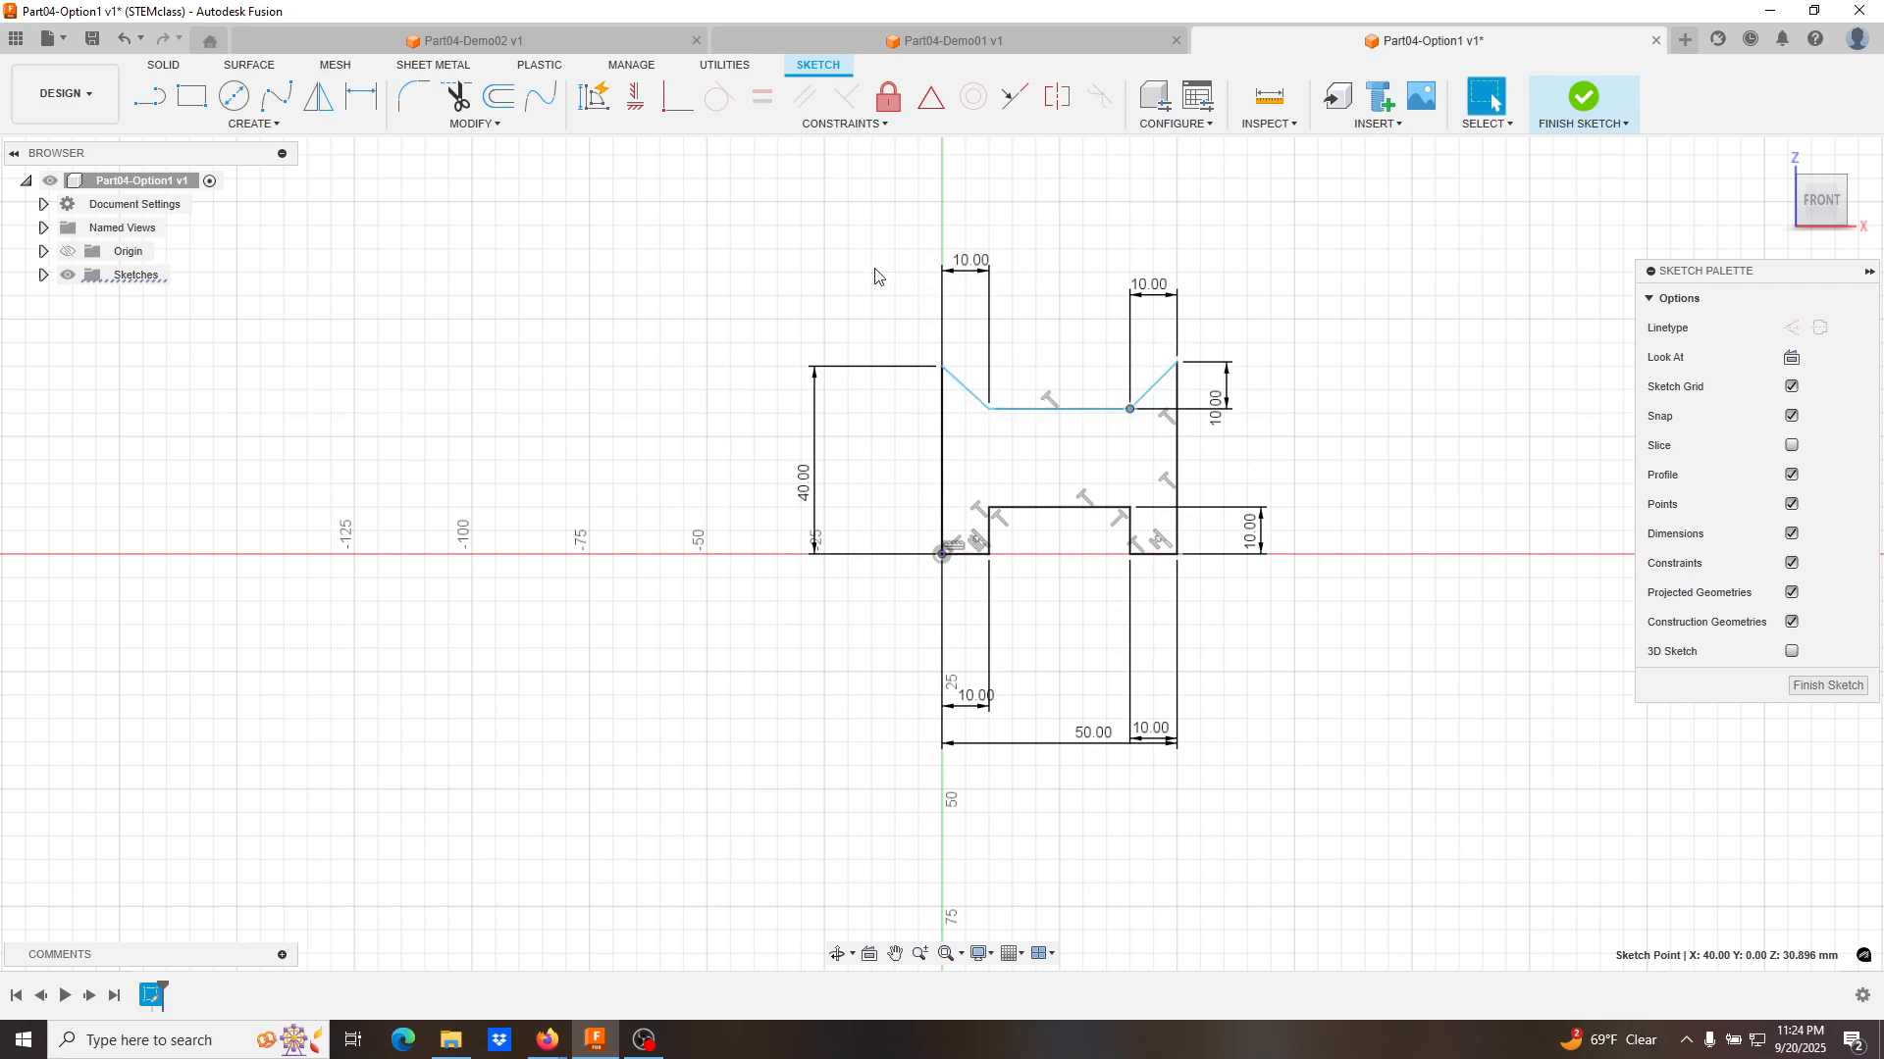
click(361, 97)
click(986, 411)
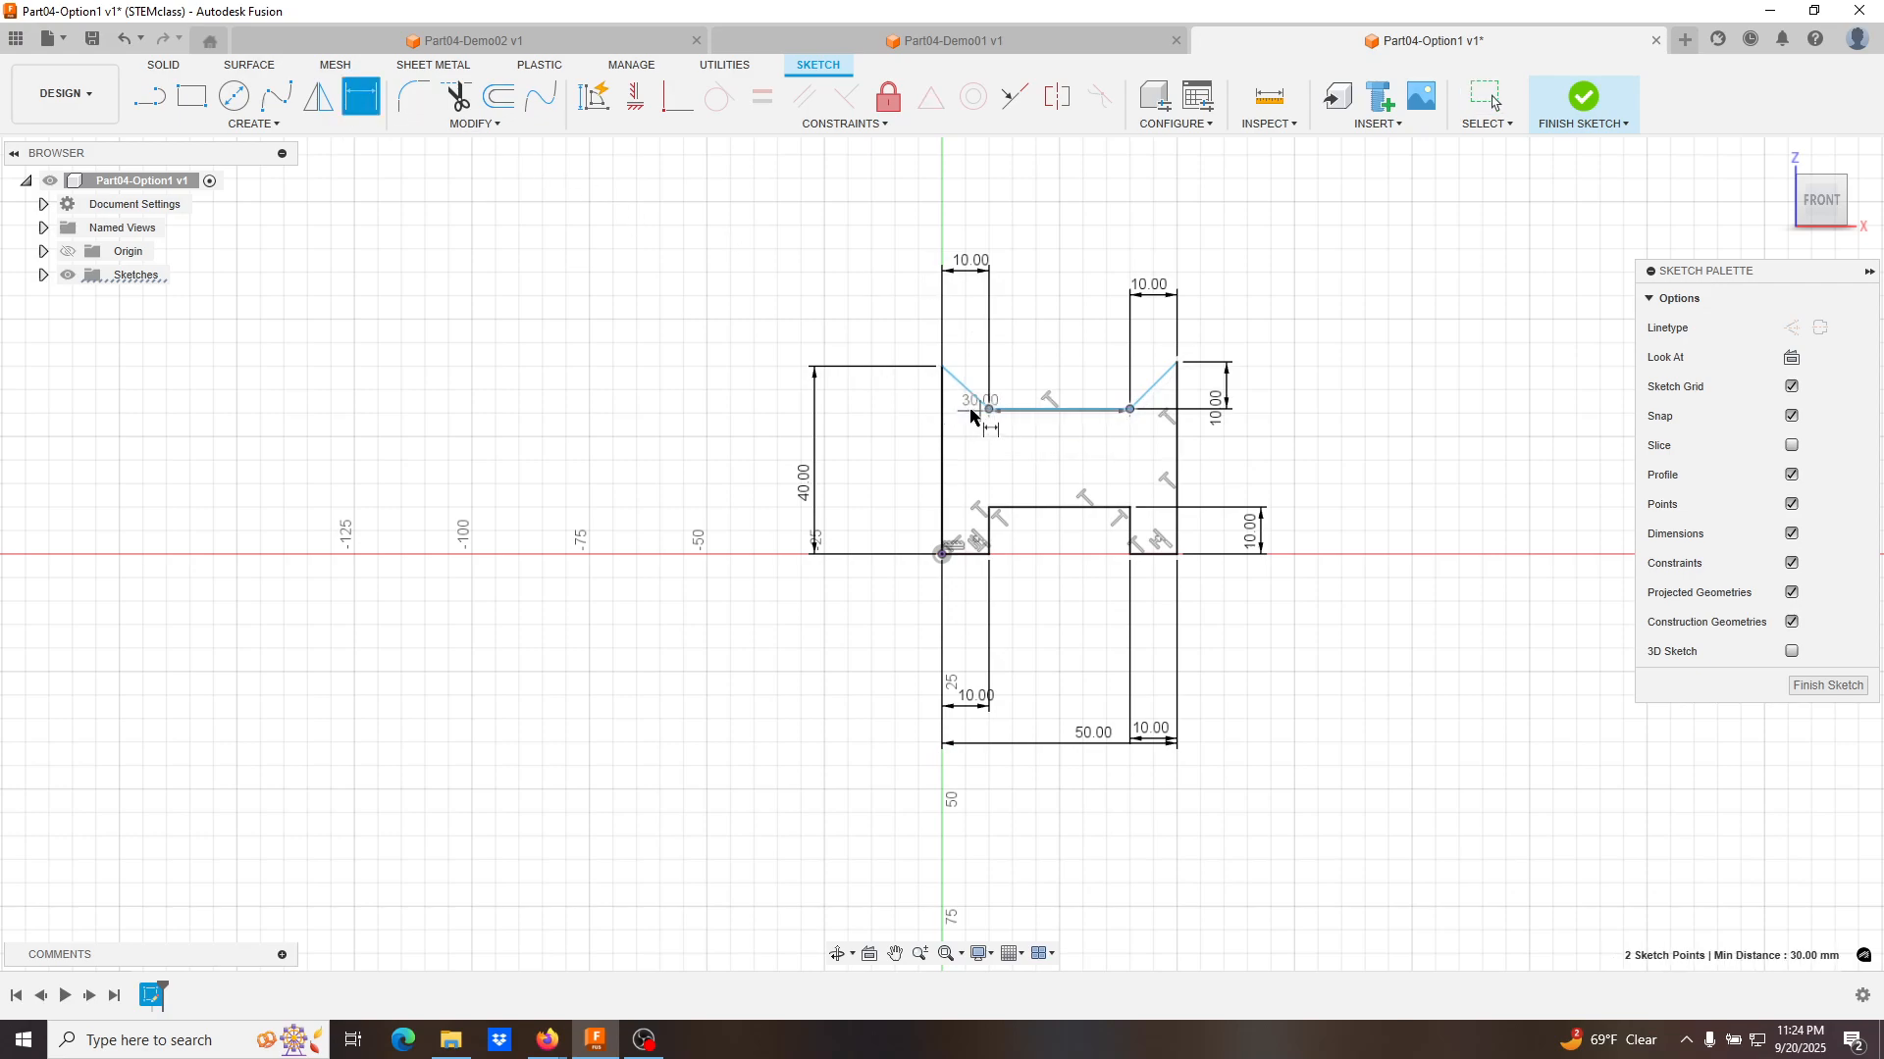
click(942, 368)
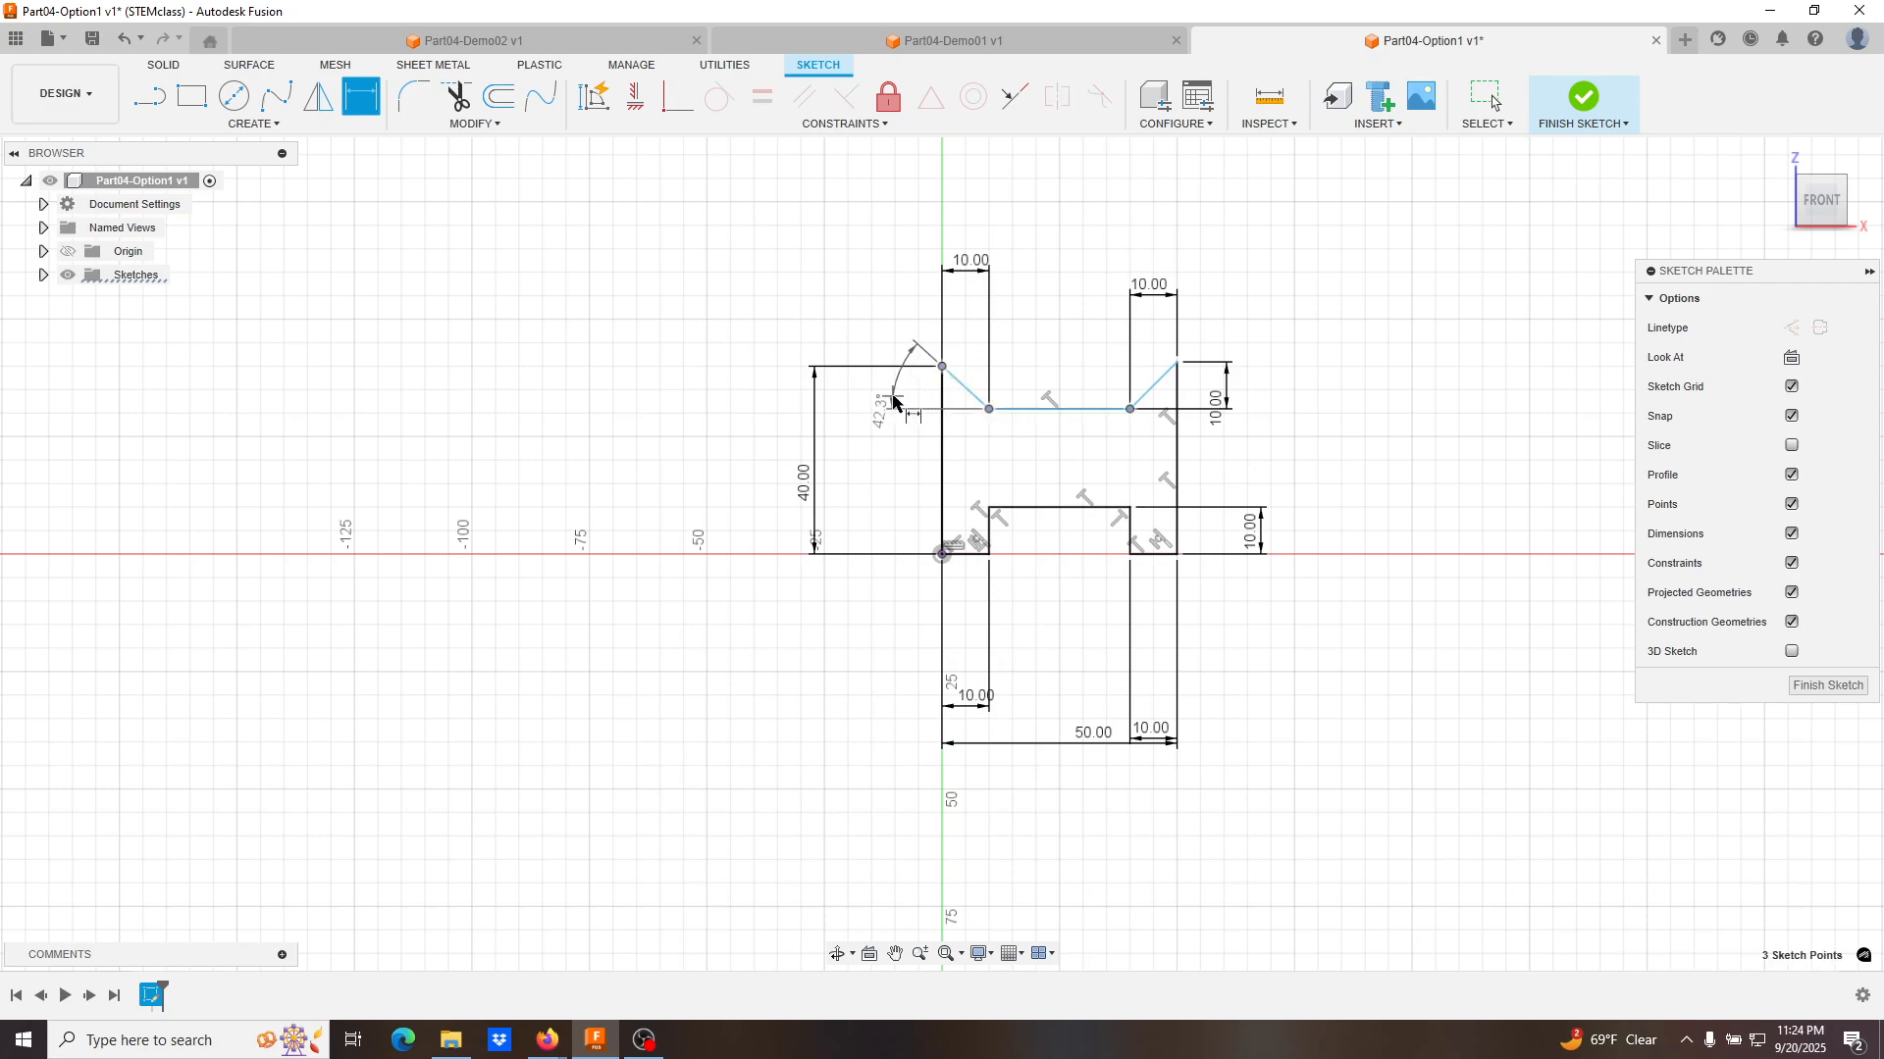
key(Escape)
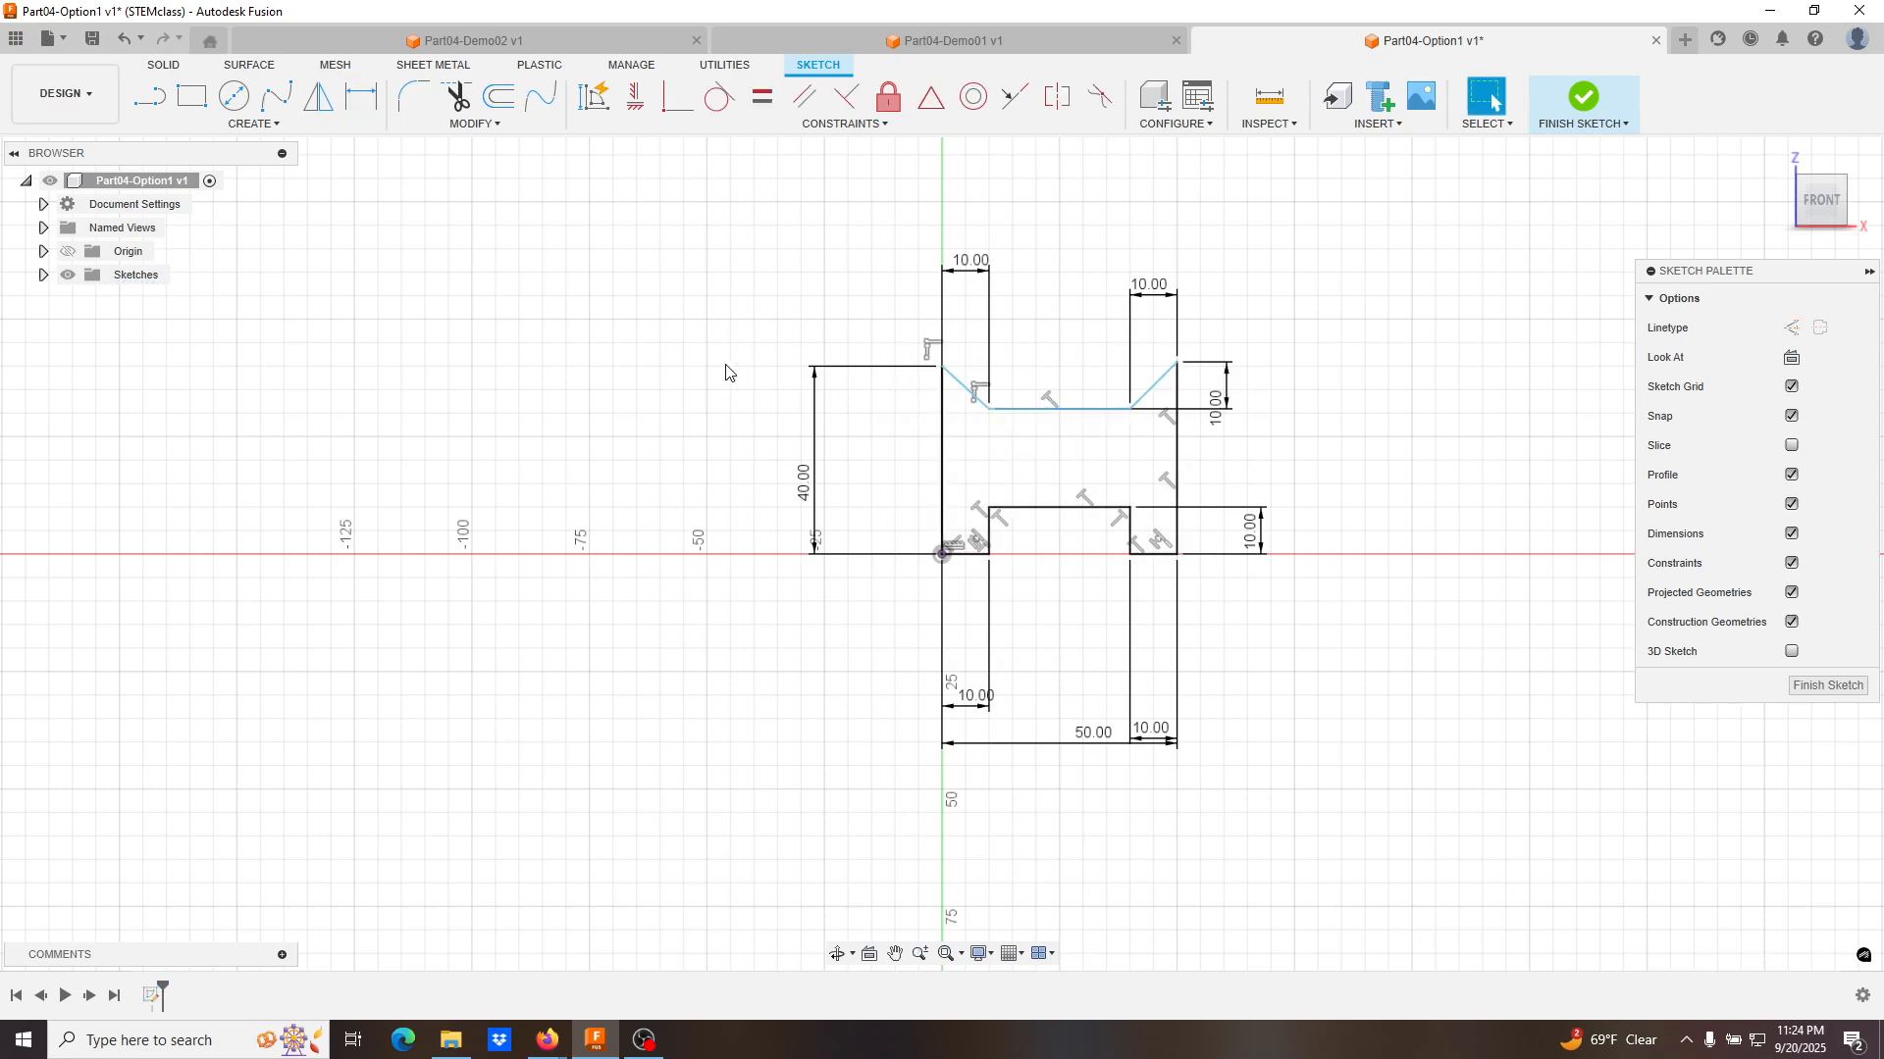
Dimension the height from the top recess floor to the profile's upper-left corner at 10 mm and finish the sketch.
click(361, 95)
click(1032, 410)
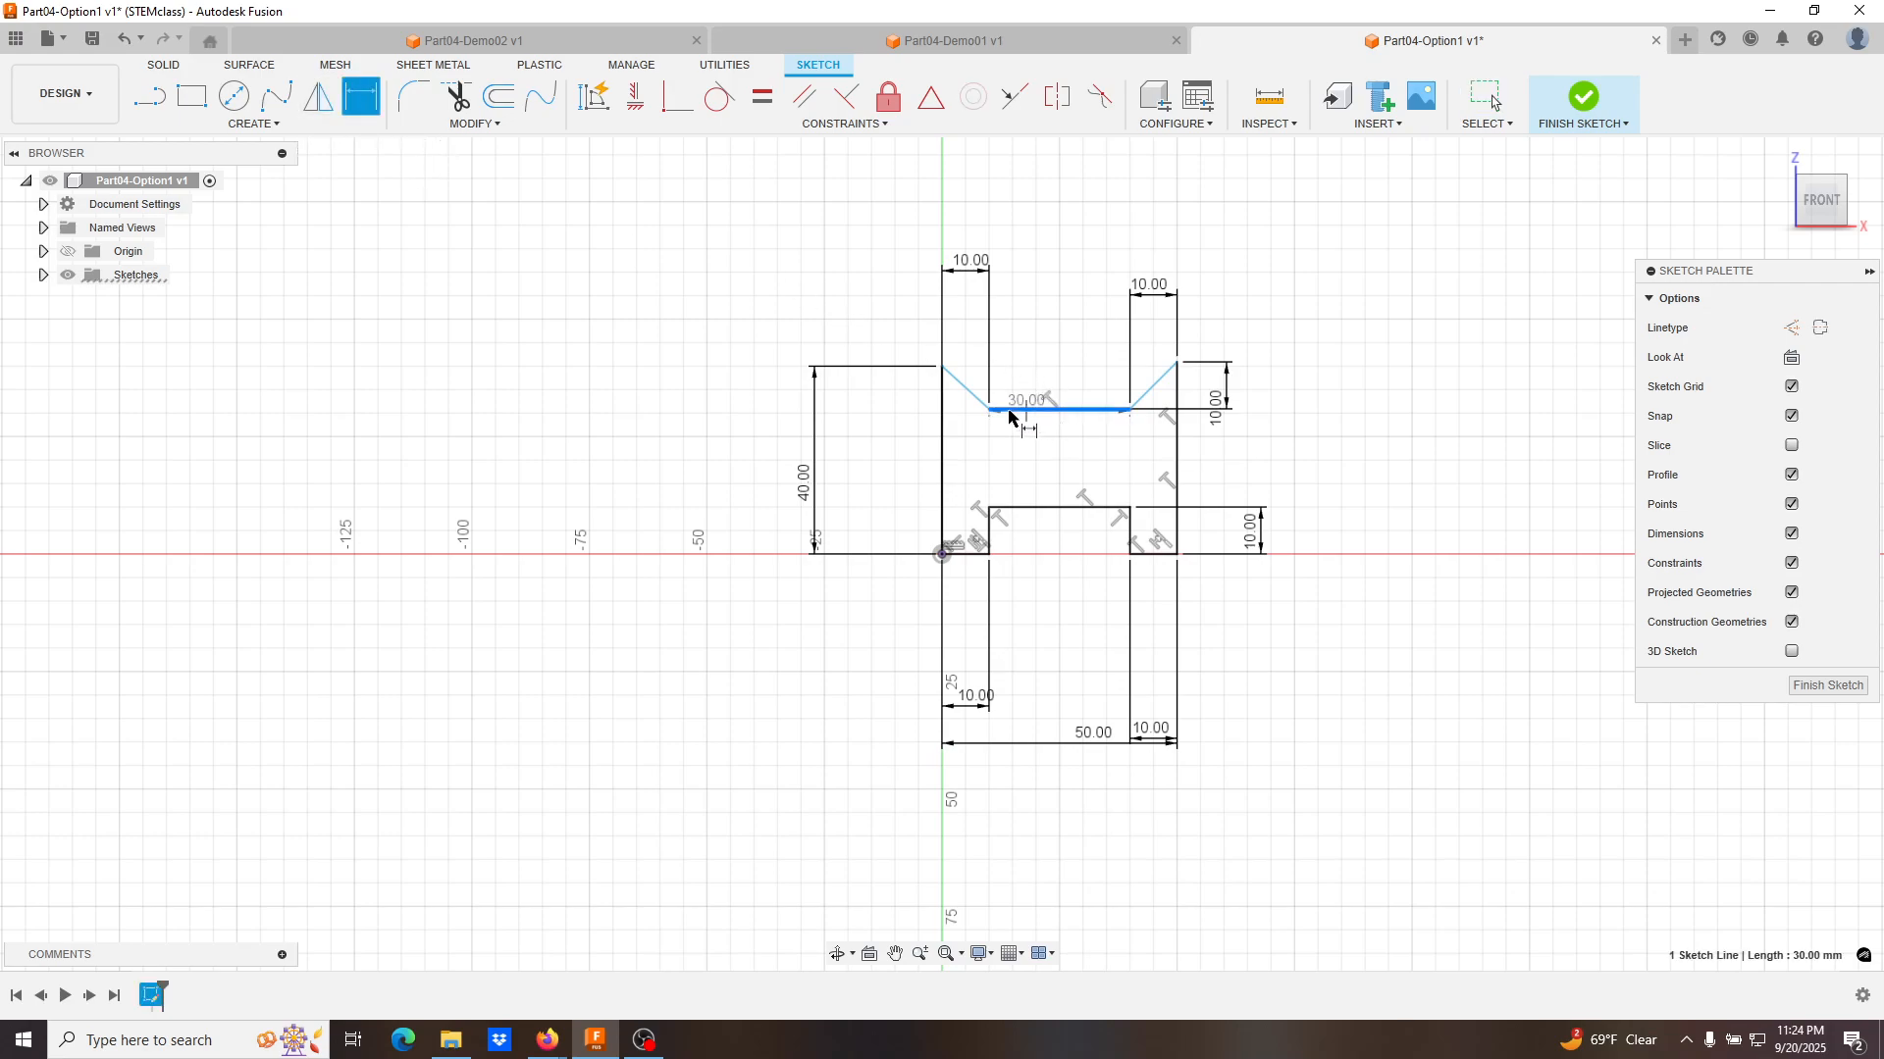
click(940, 369)
click(898, 395)
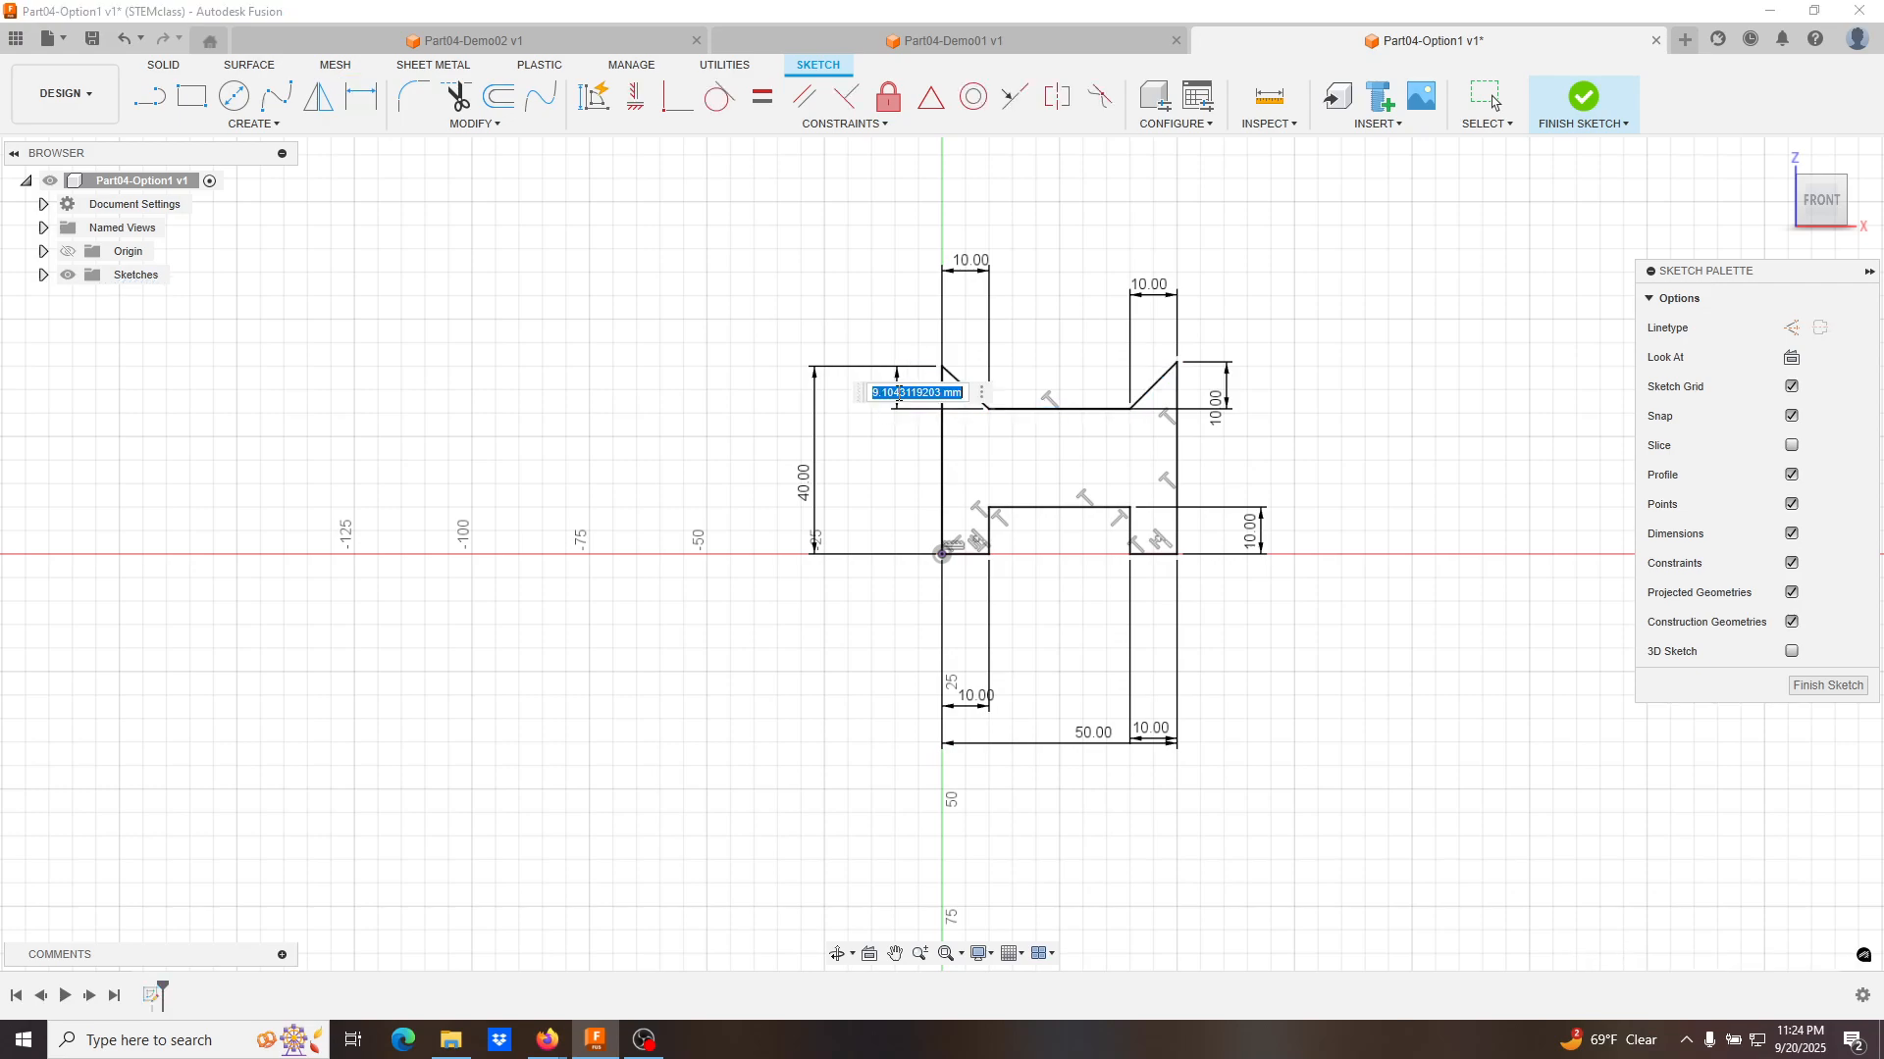
text(10)
key(Return)
key(Escape)
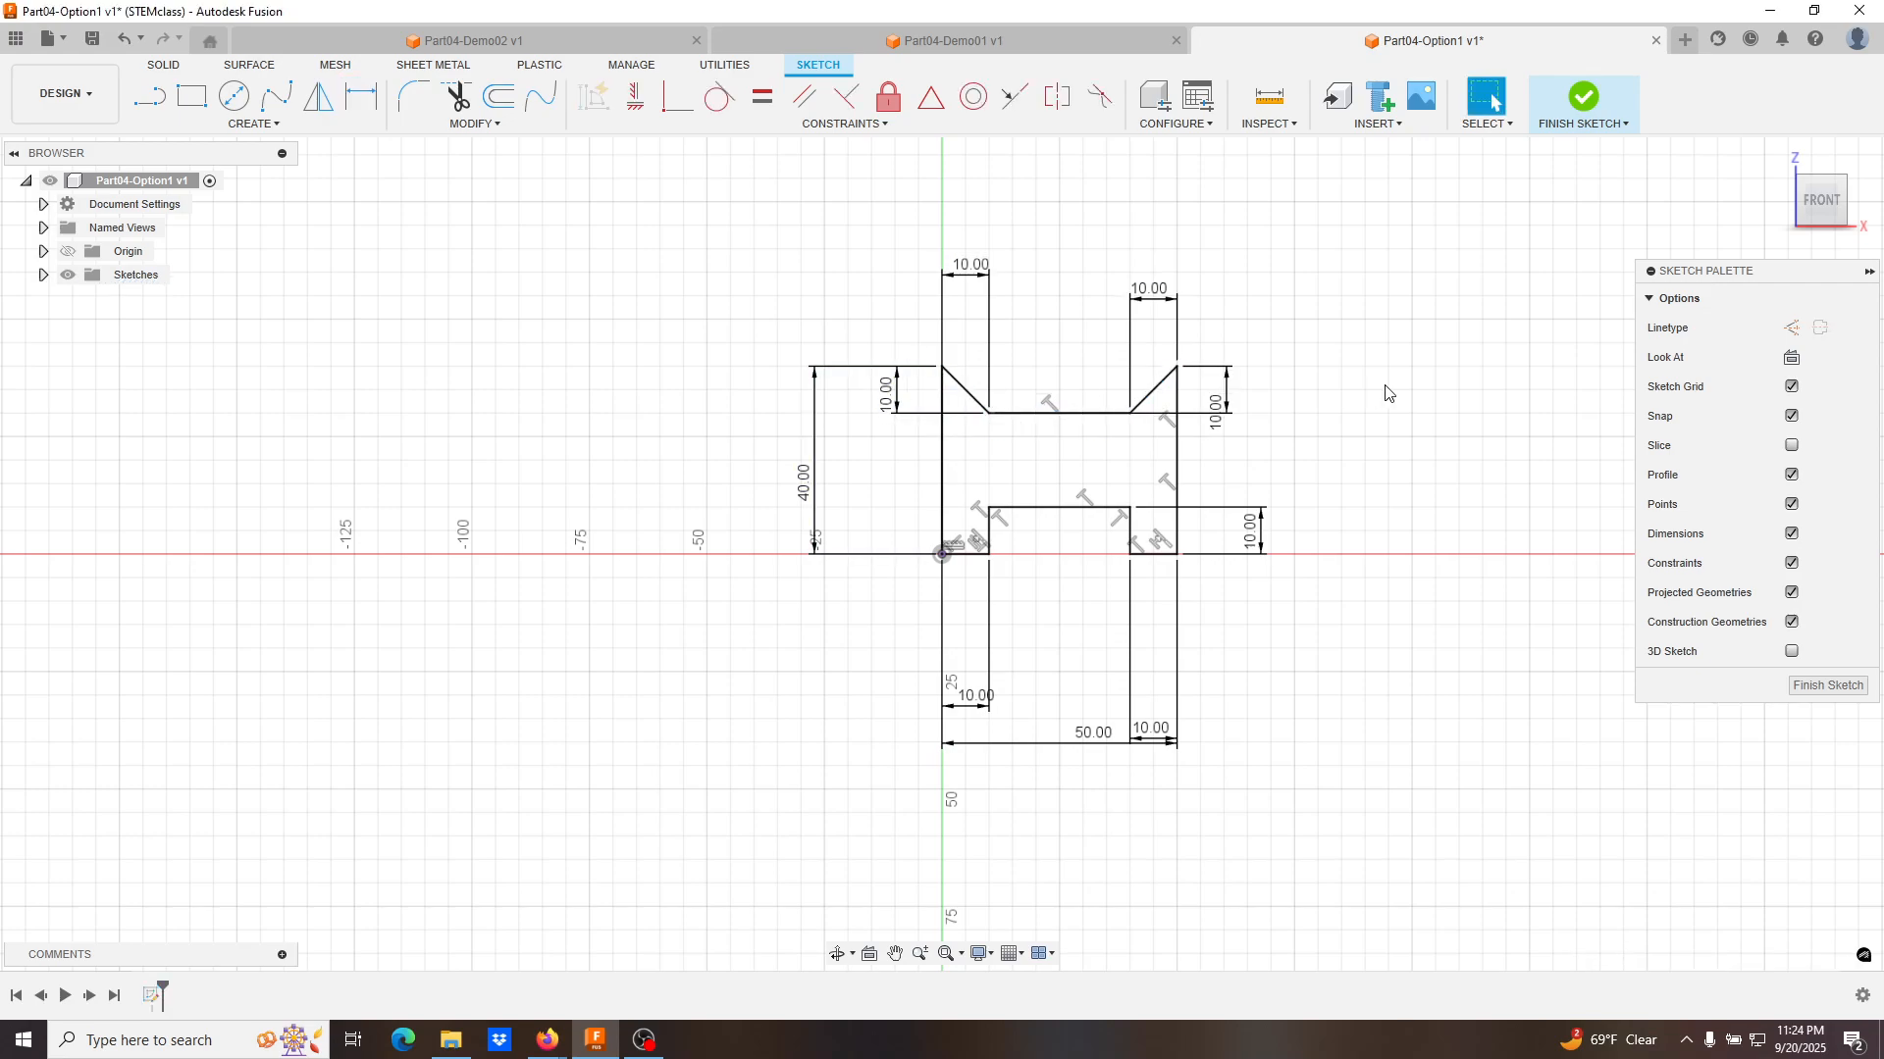
click(1826, 685)
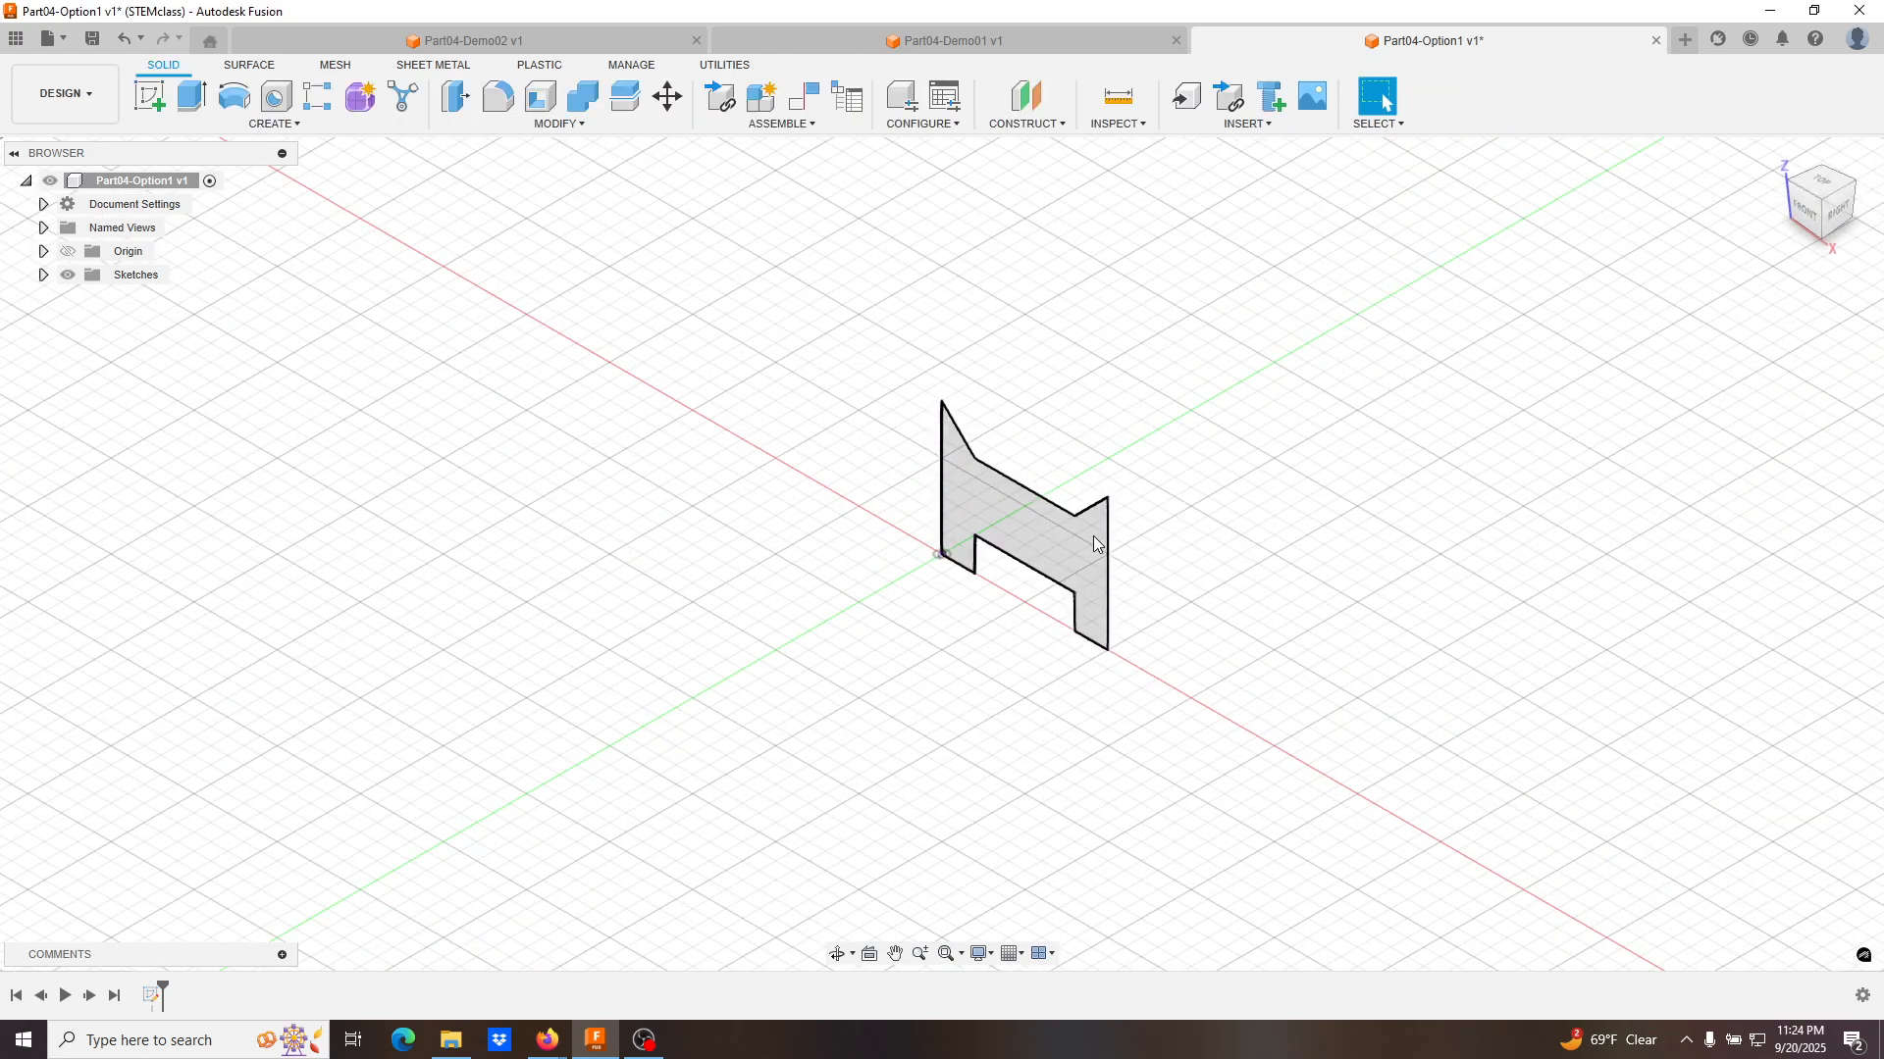
Check the part's depth on the PART04 drawing in Firefox and extrude the front profile 30 mm as a new body.
mouse_move(554, 1044)
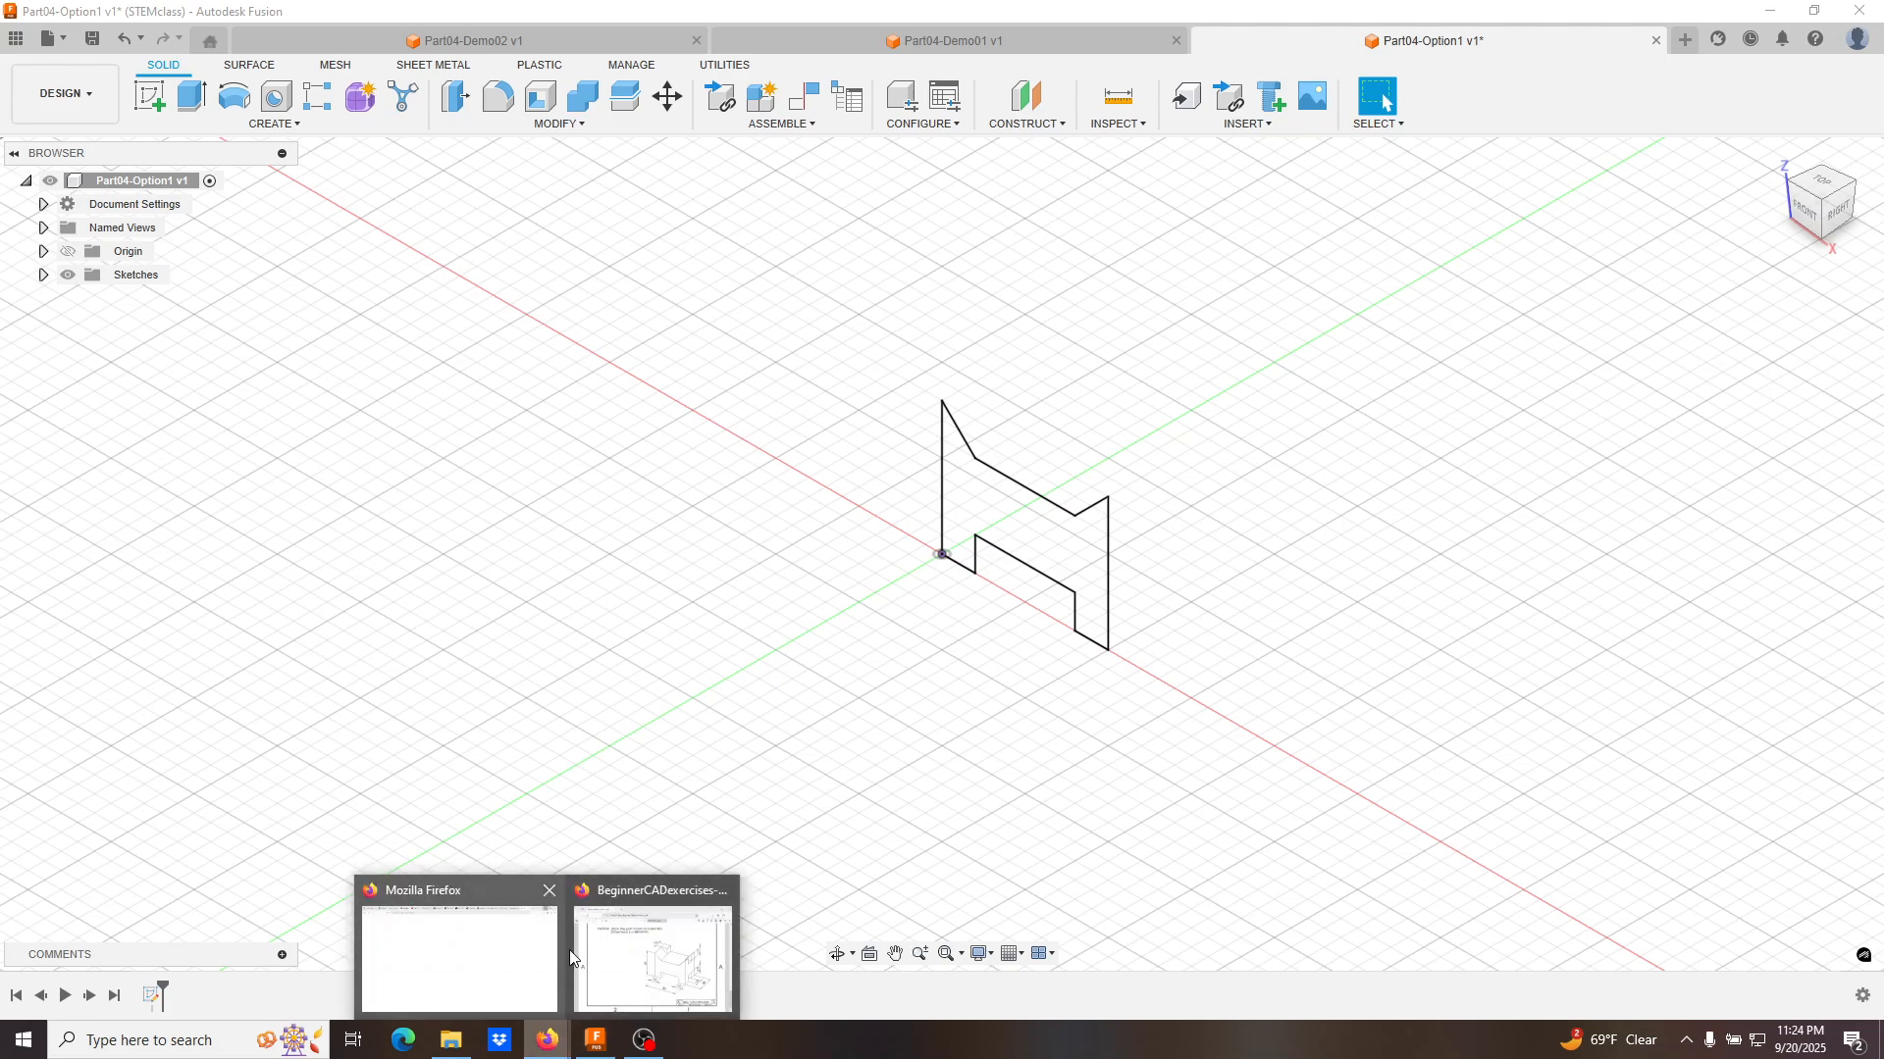
click(633, 956)
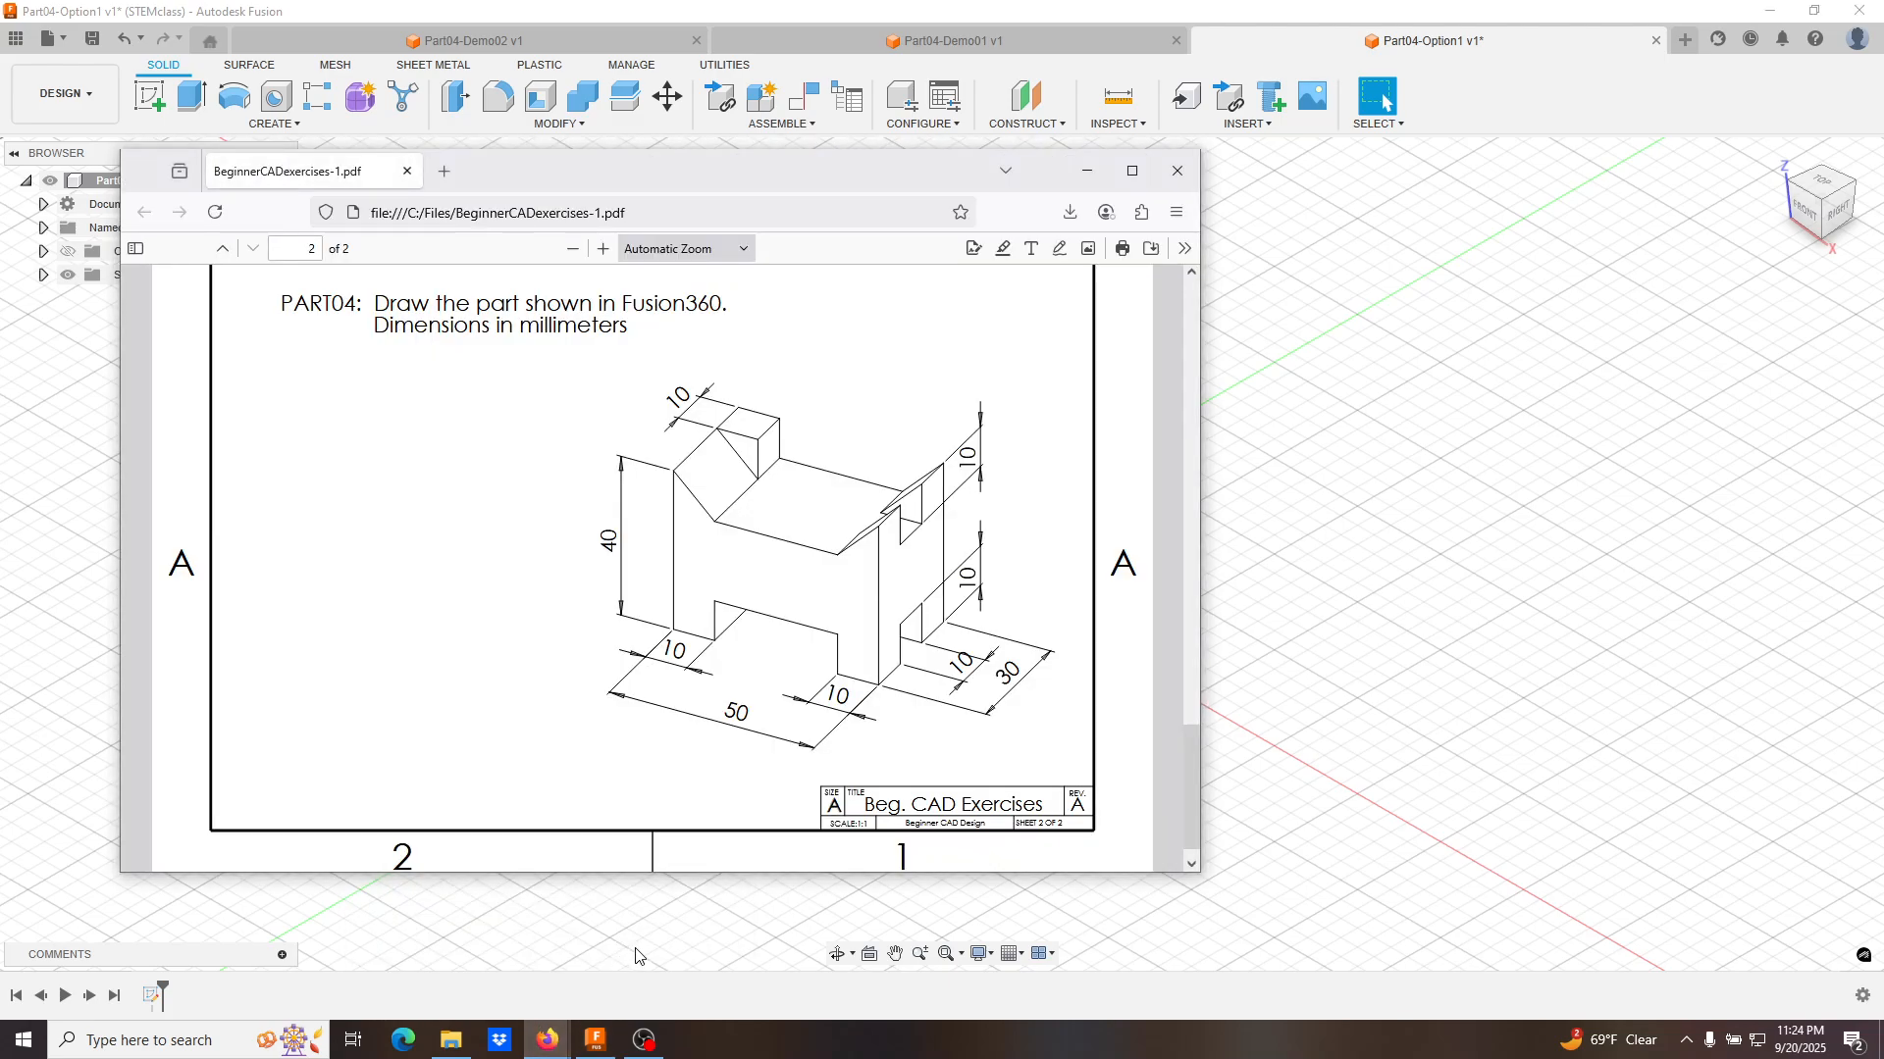
click(1086, 171)
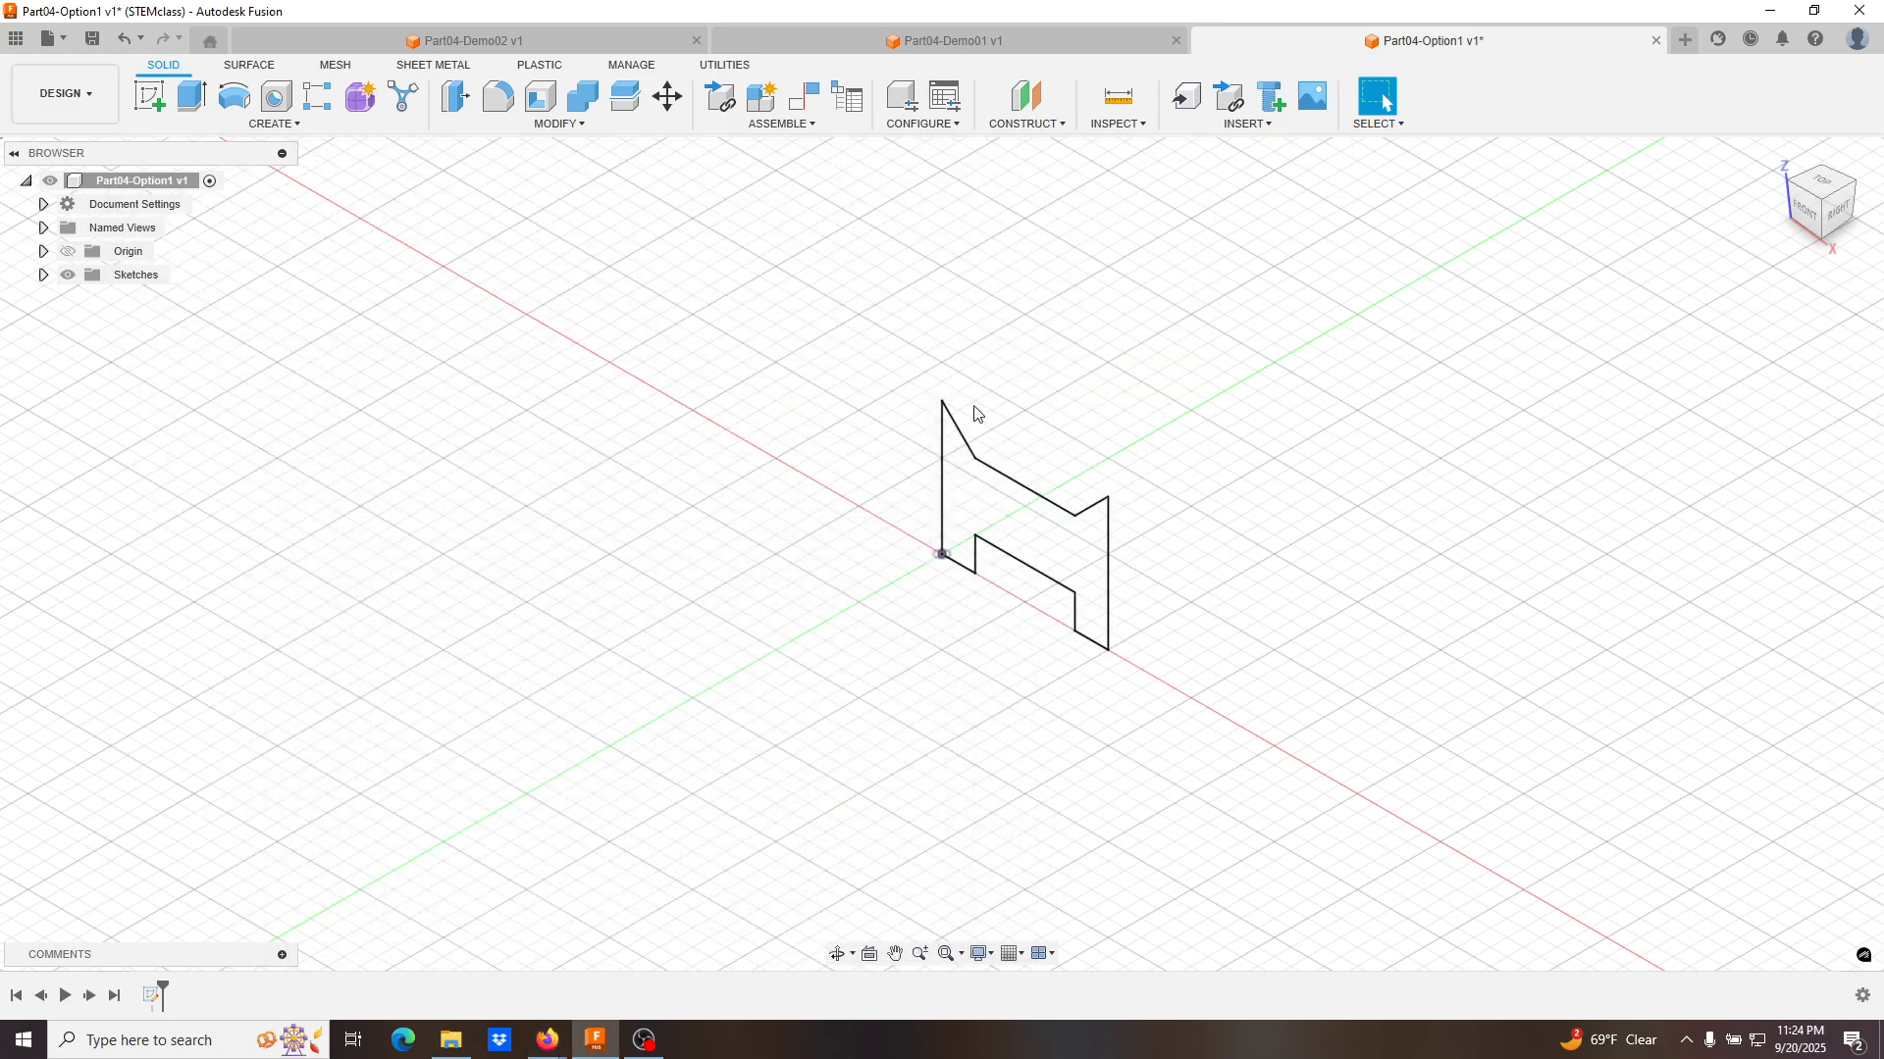
click(327, 125)
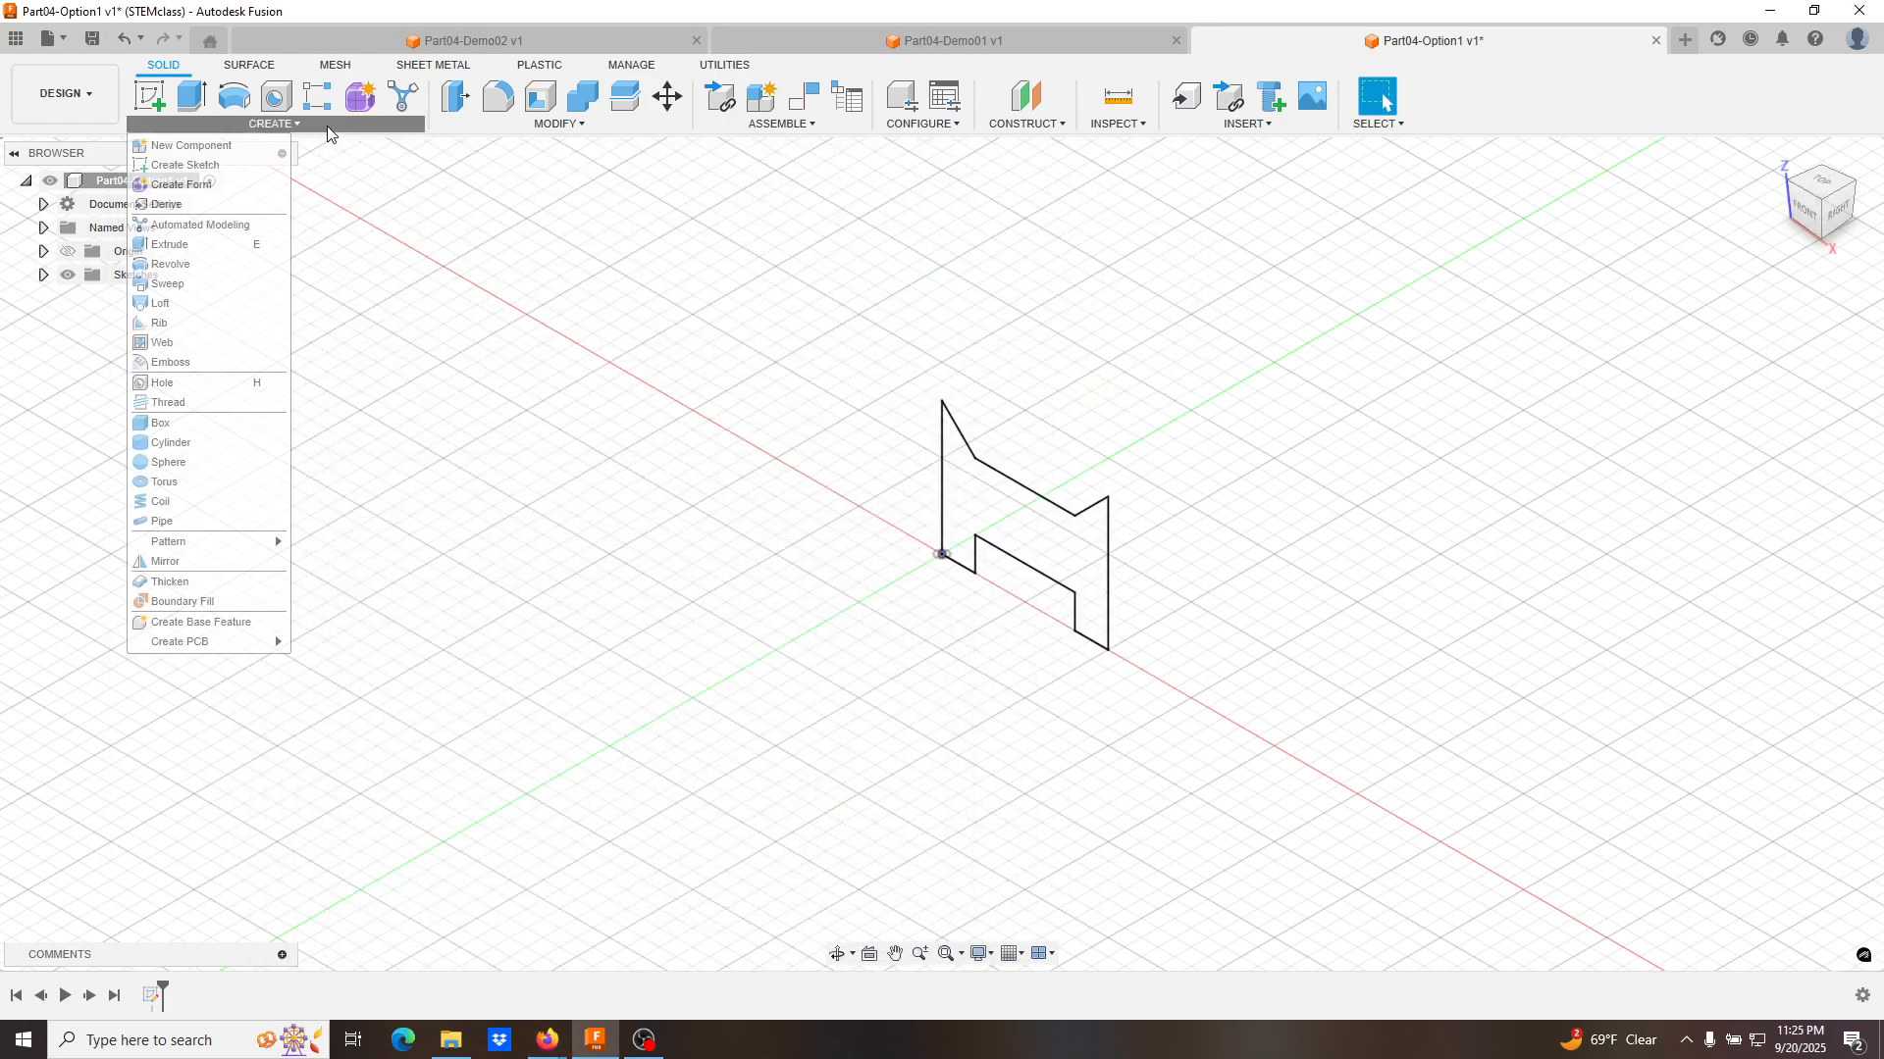
click(212, 243)
click(1051, 533)
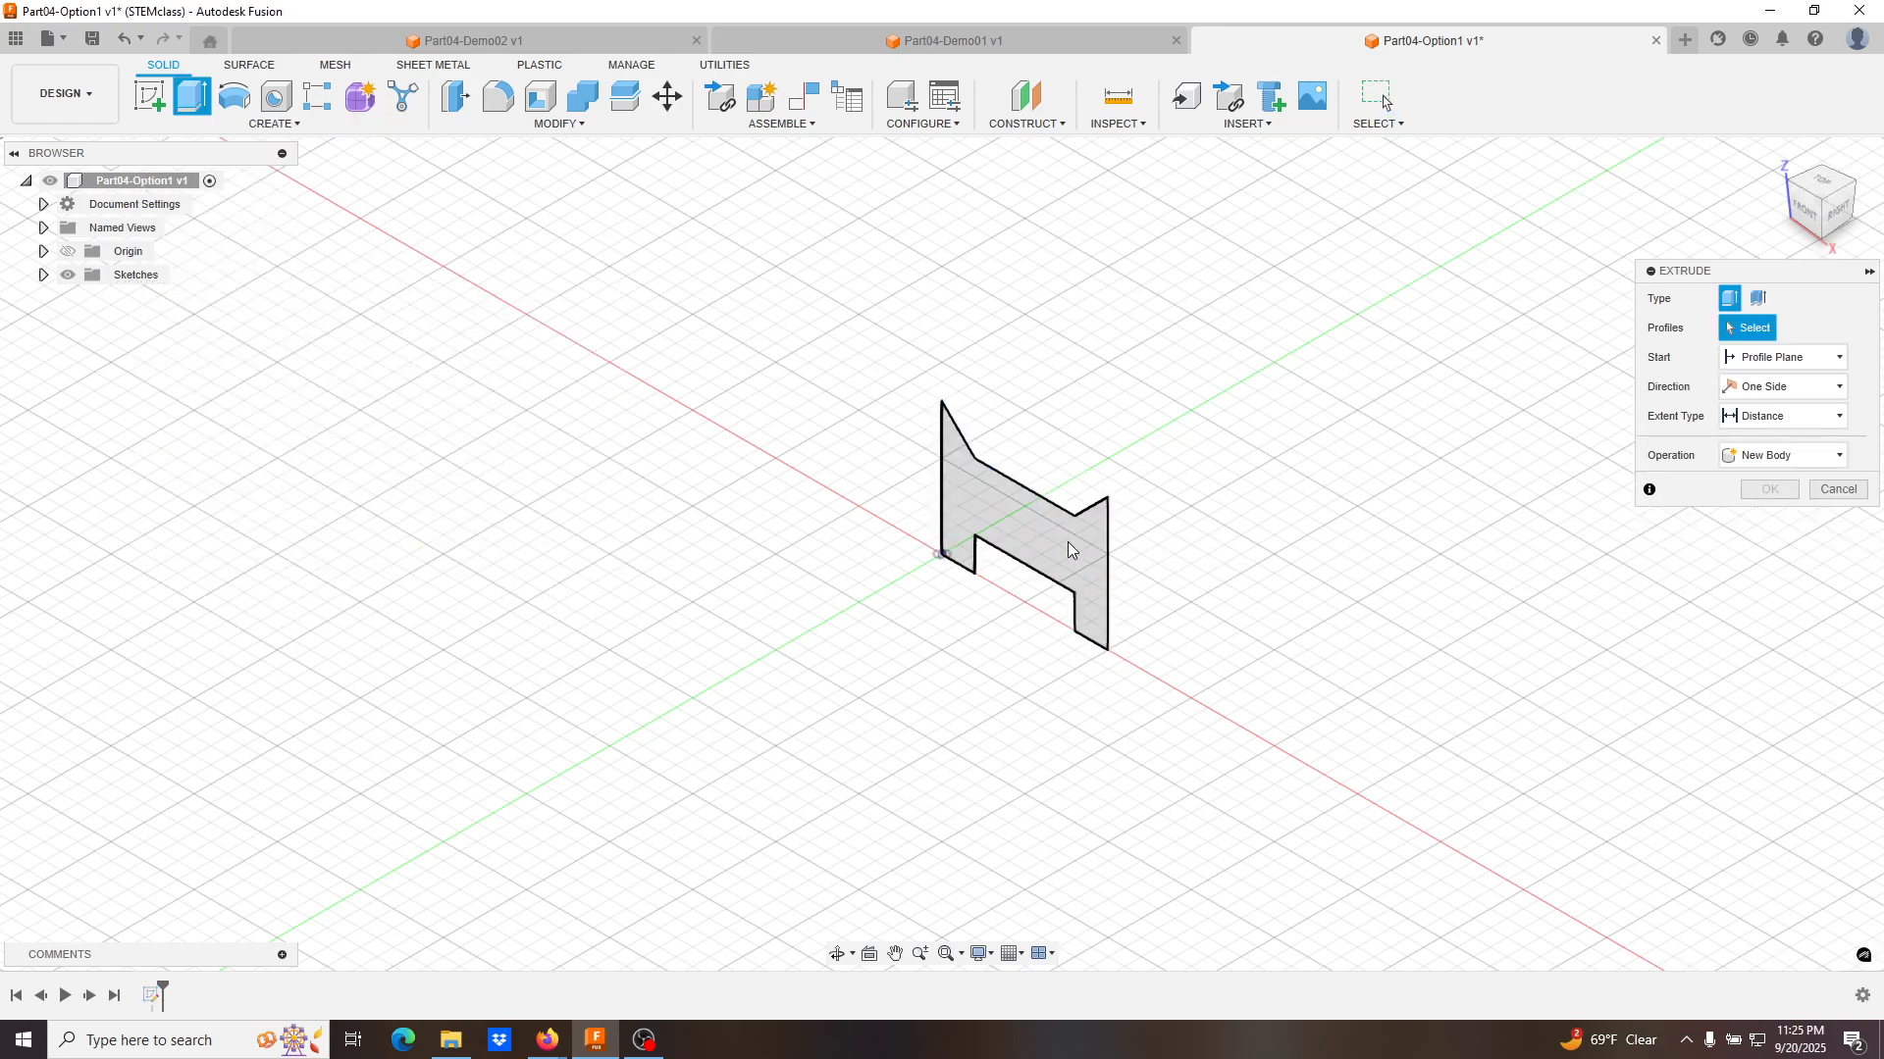
click(1070, 550)
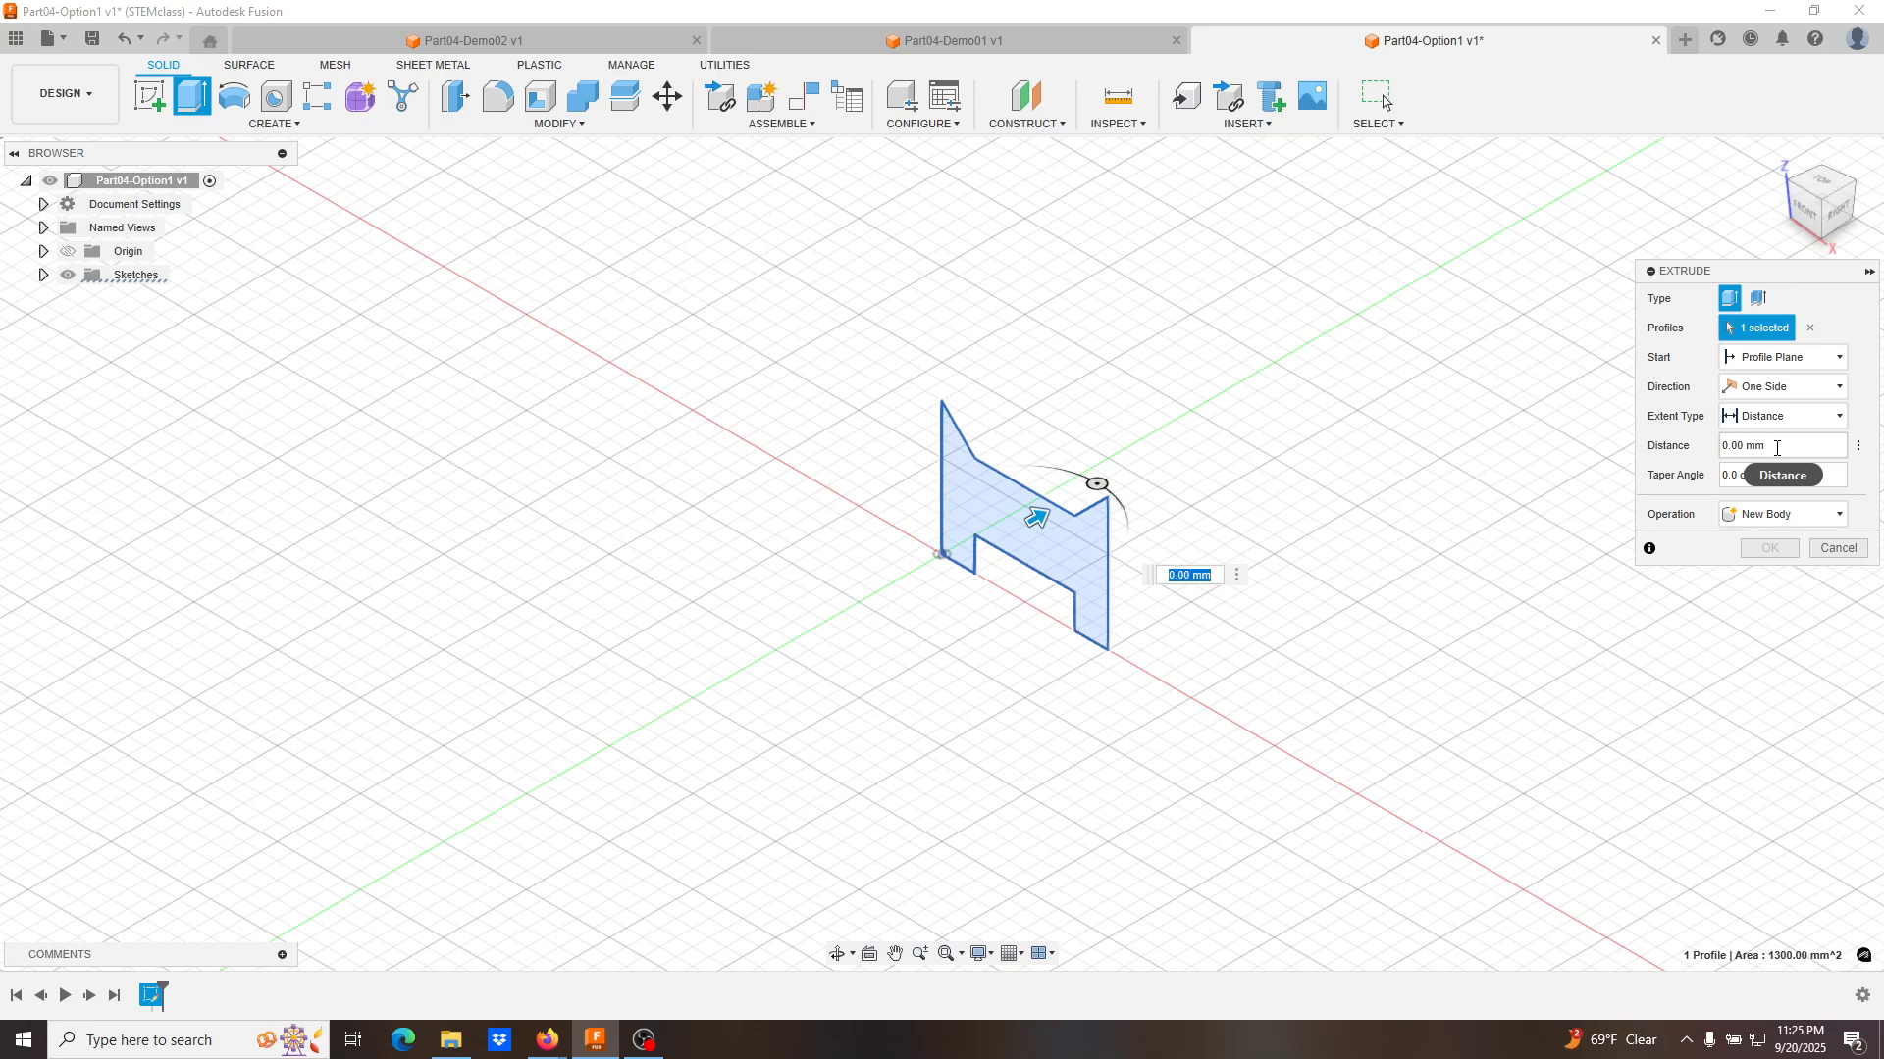
click(1777, 448)
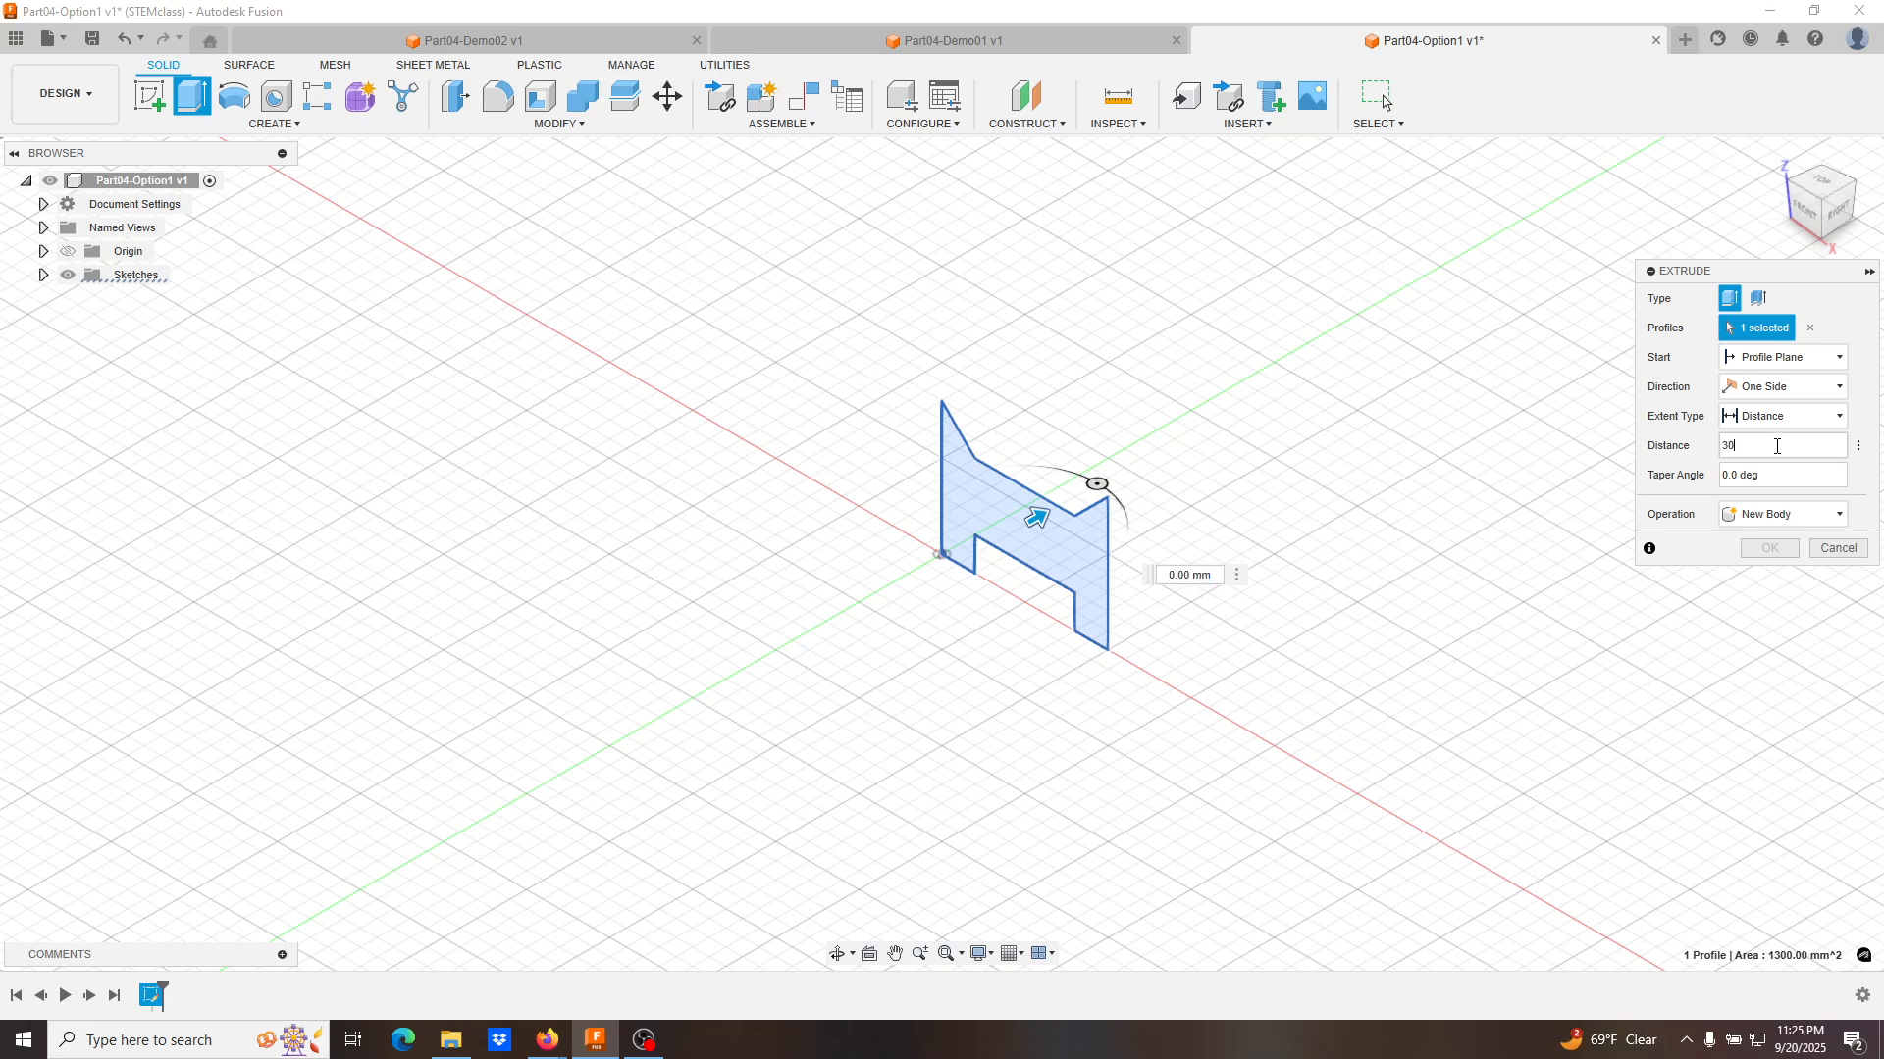
key(Return)
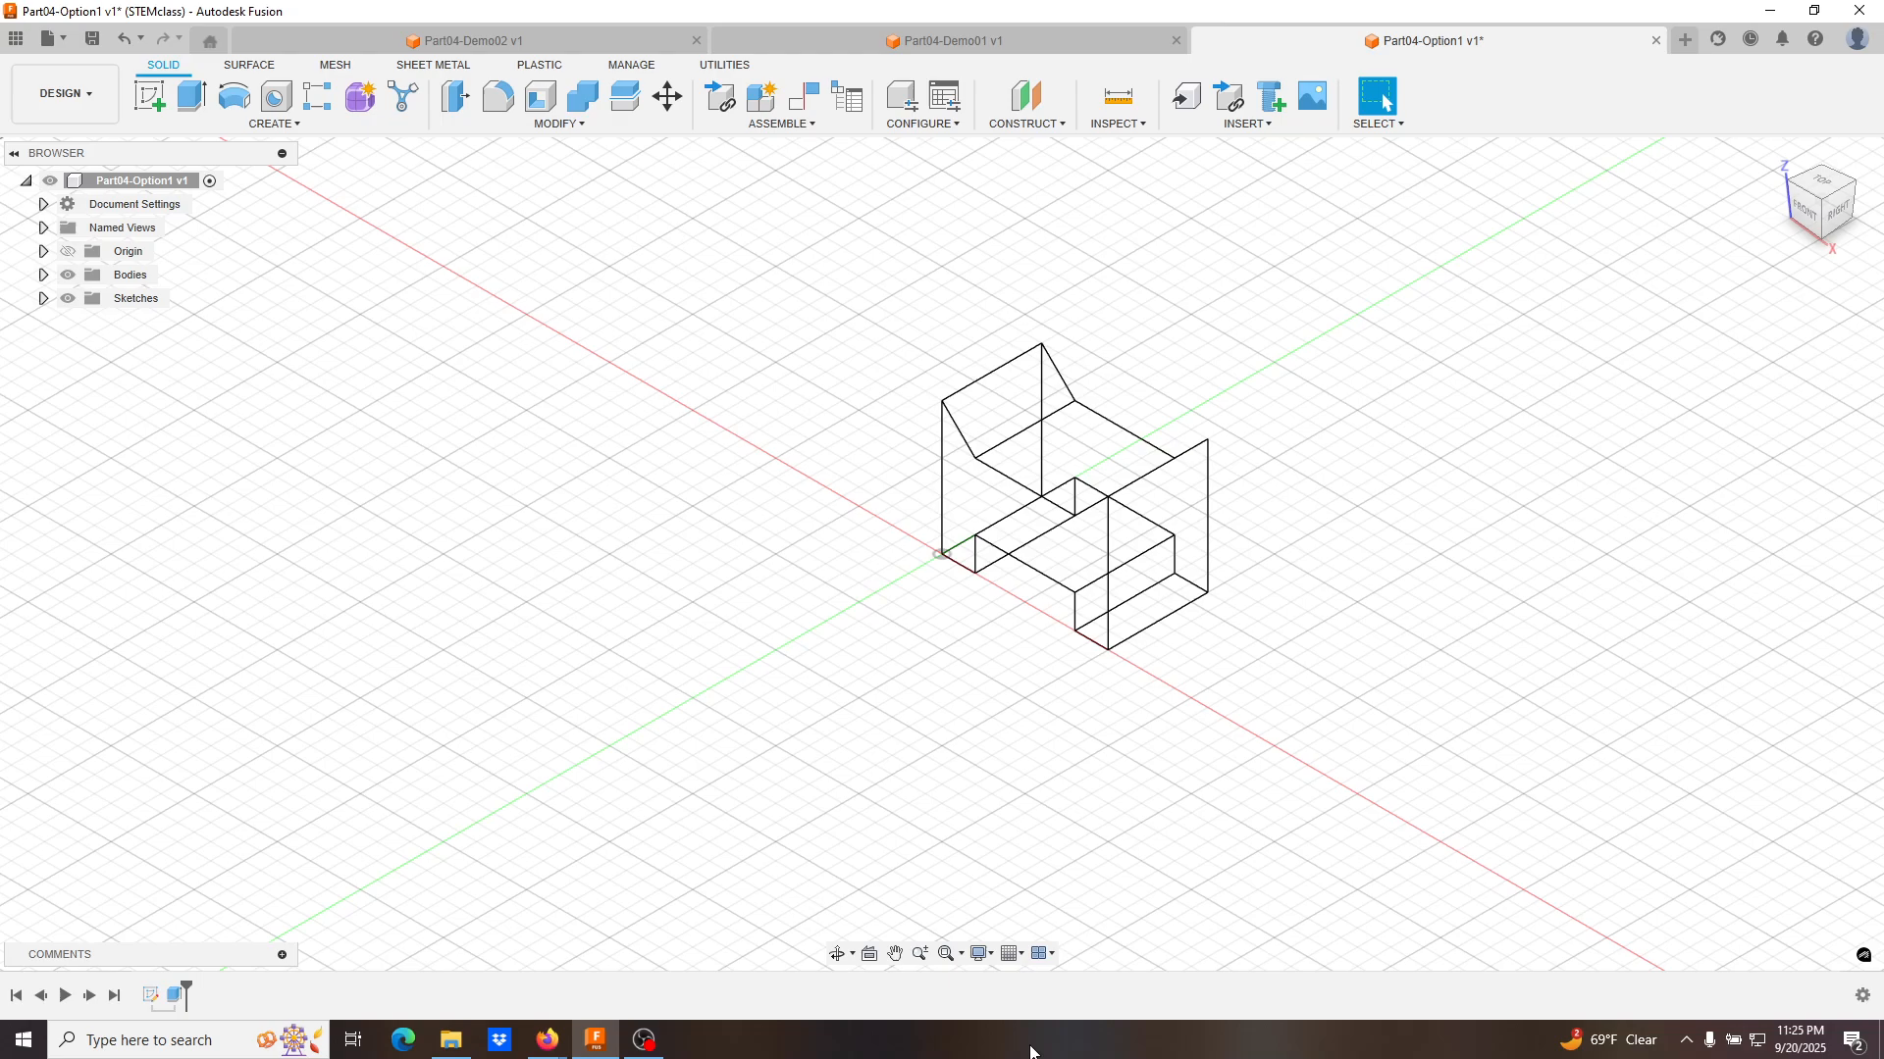
Set the visual style to Shaded with Visible Edges Only.
click(981, 955)
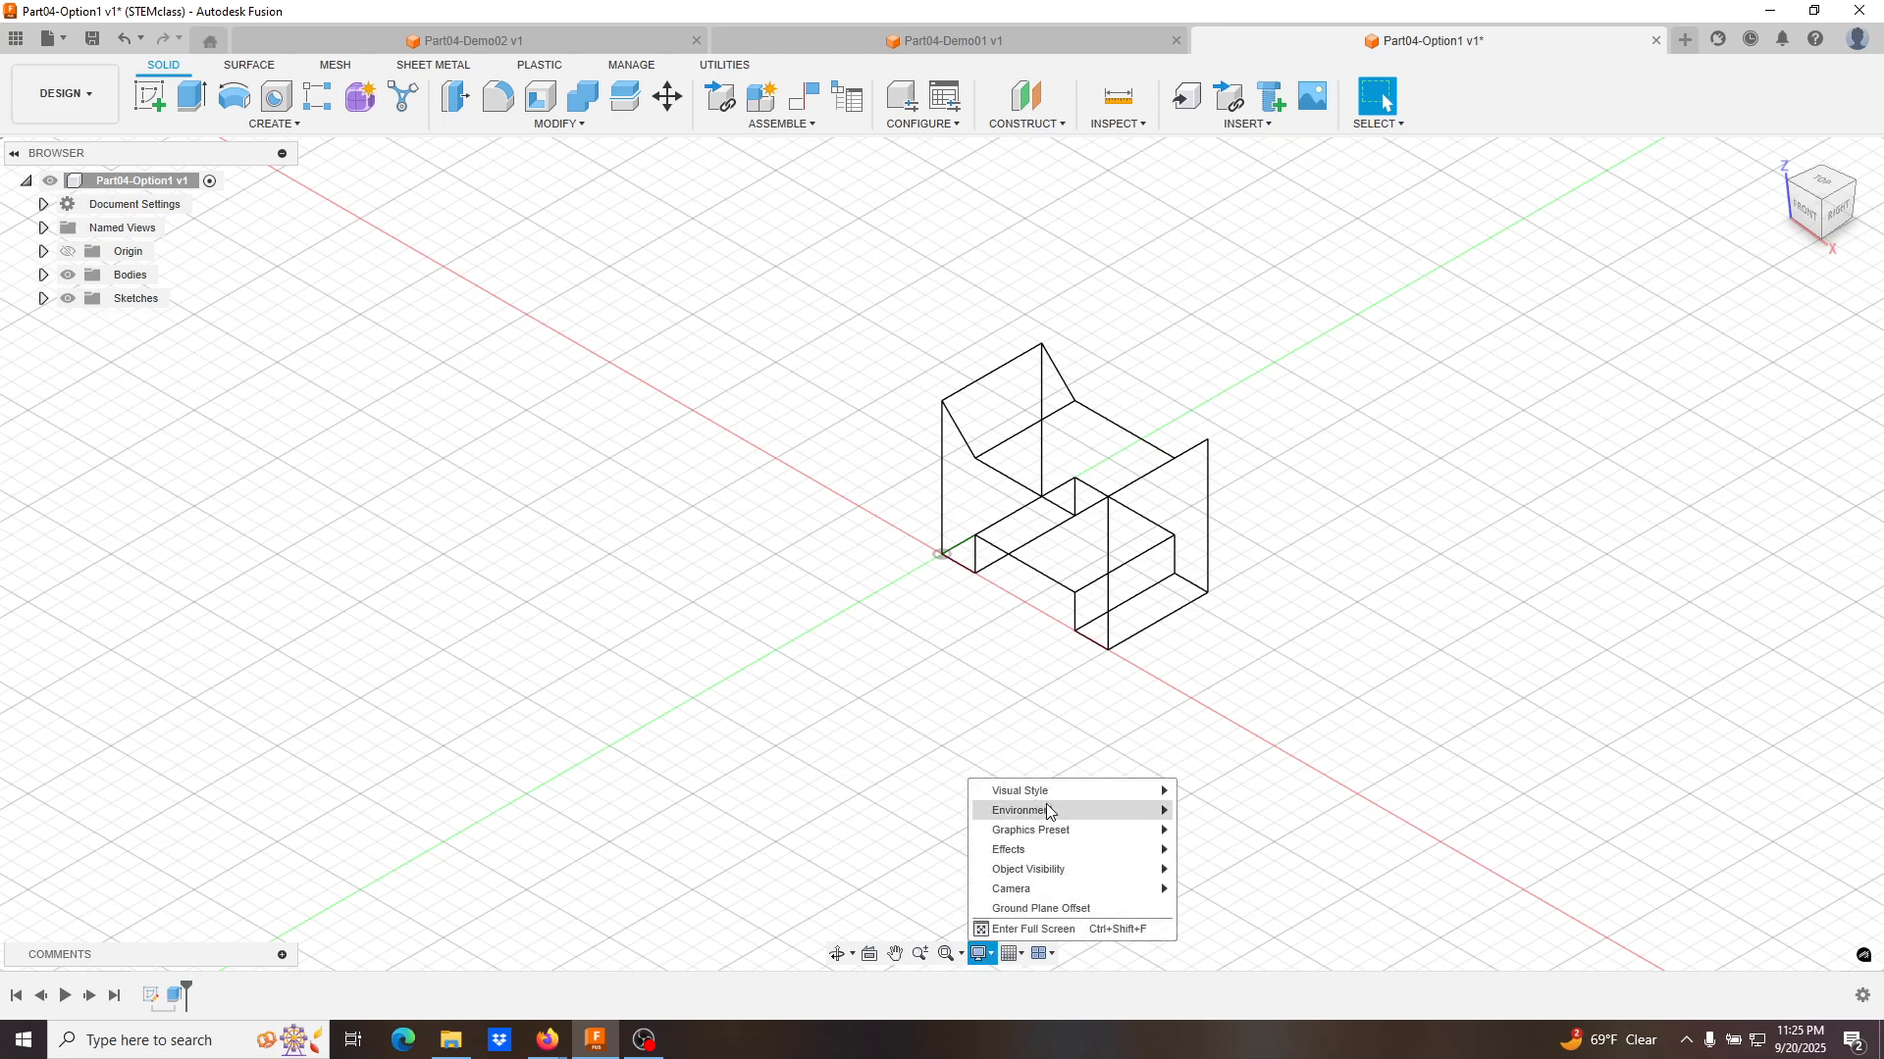
mouse_move(1047, 795)
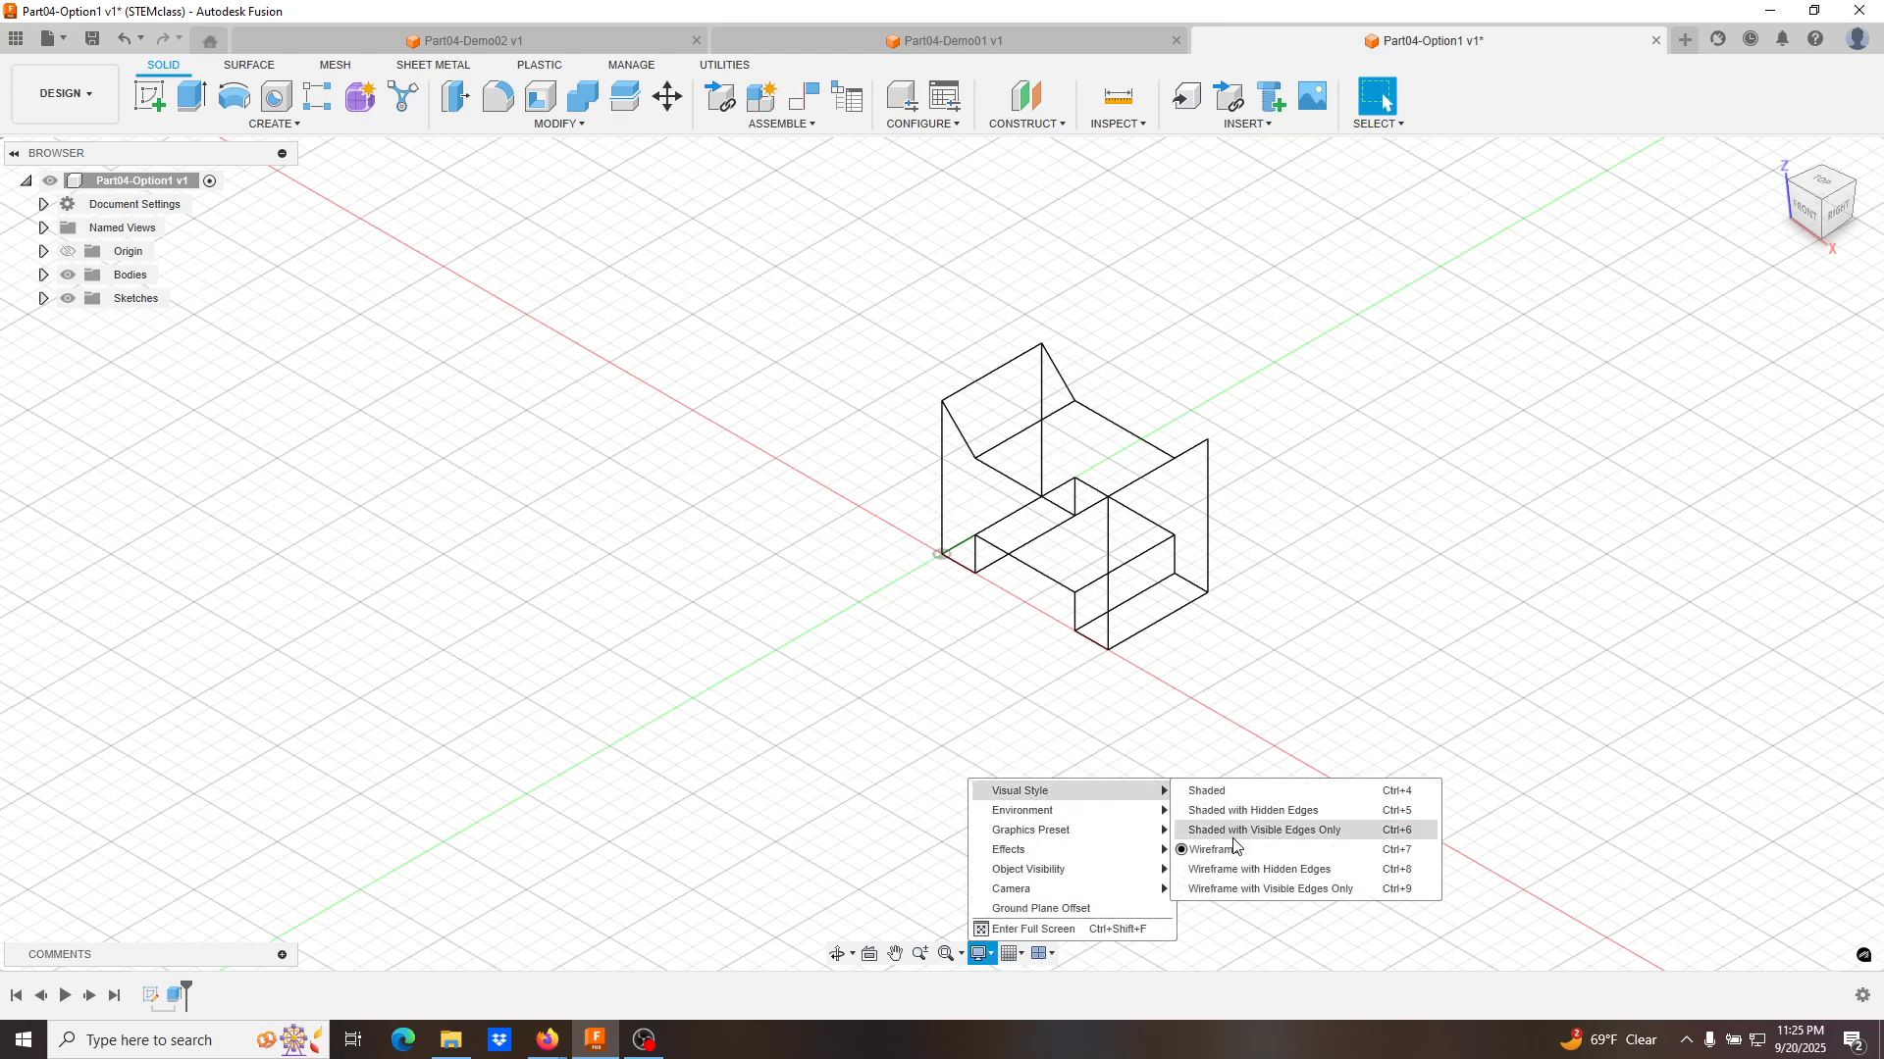
click(1233, 836)
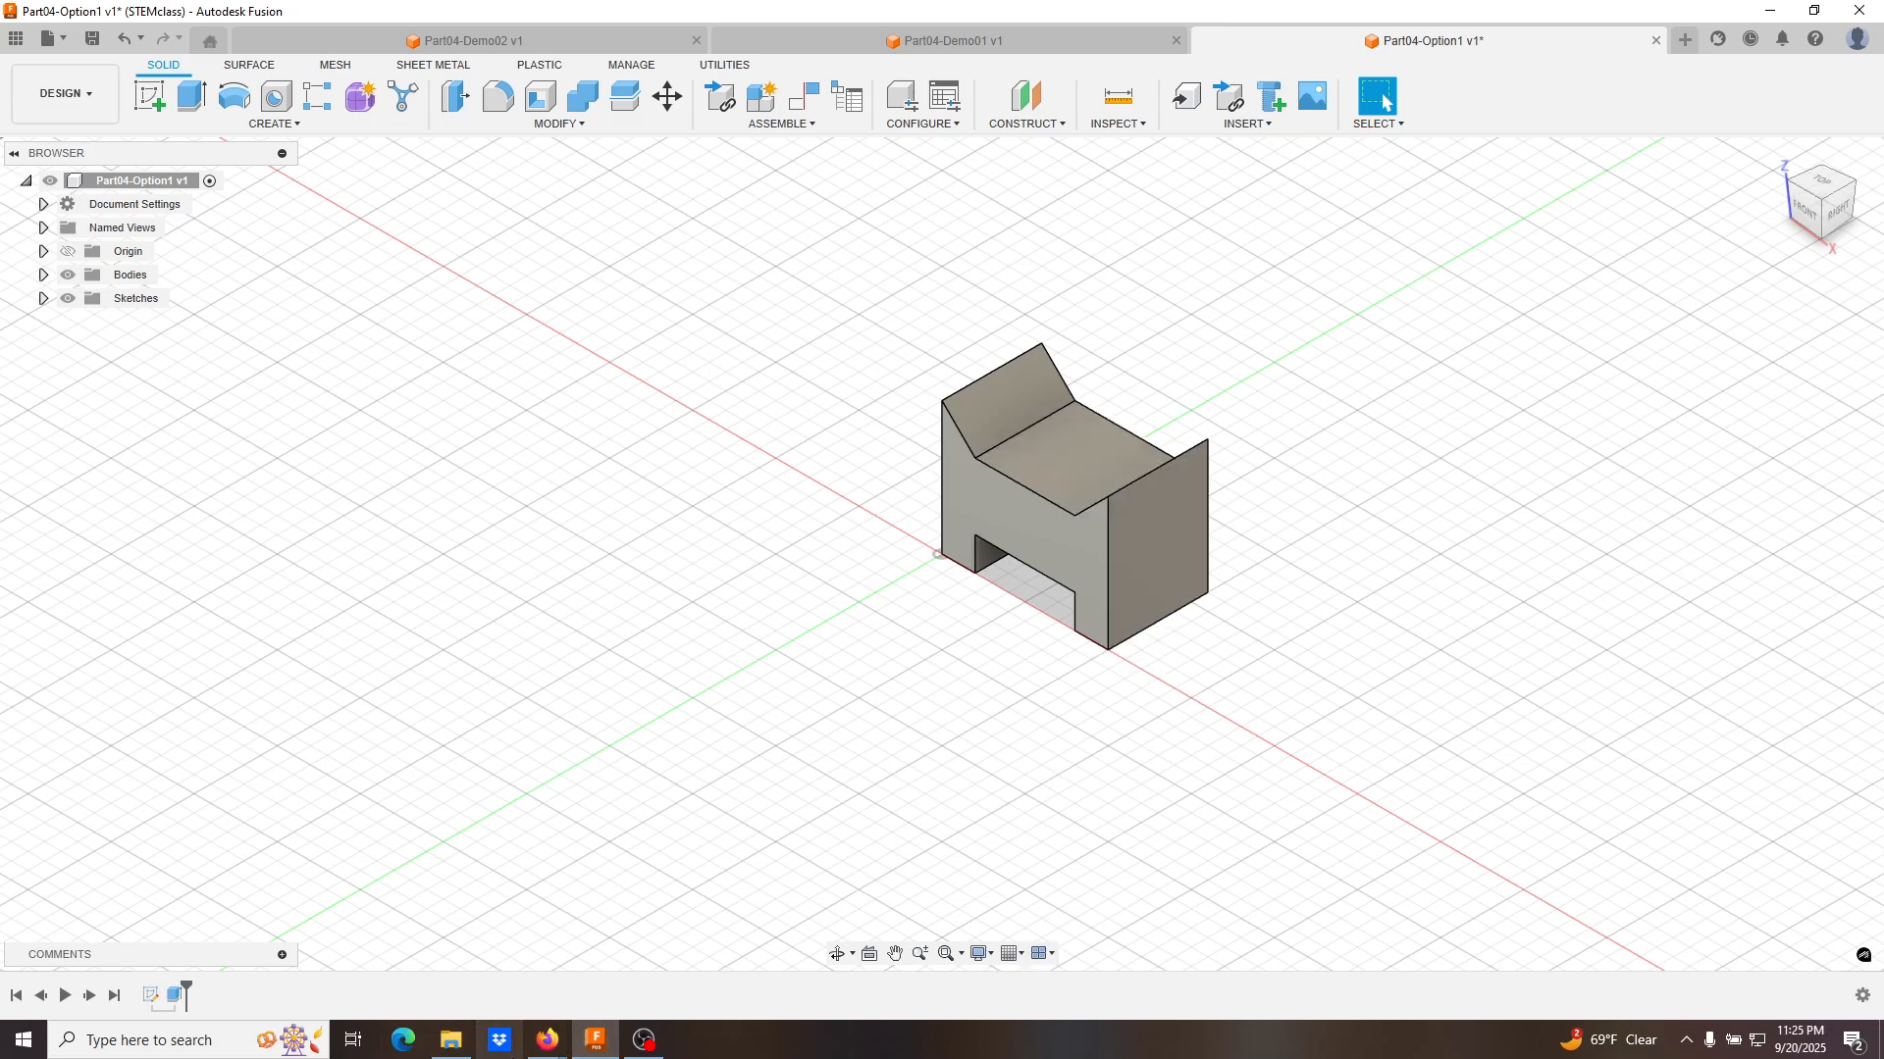
Check the end notches on the PART04 drawing in Firefox and start a sketch on the body's right end face.
click(549, 1042)
click(648, 989)
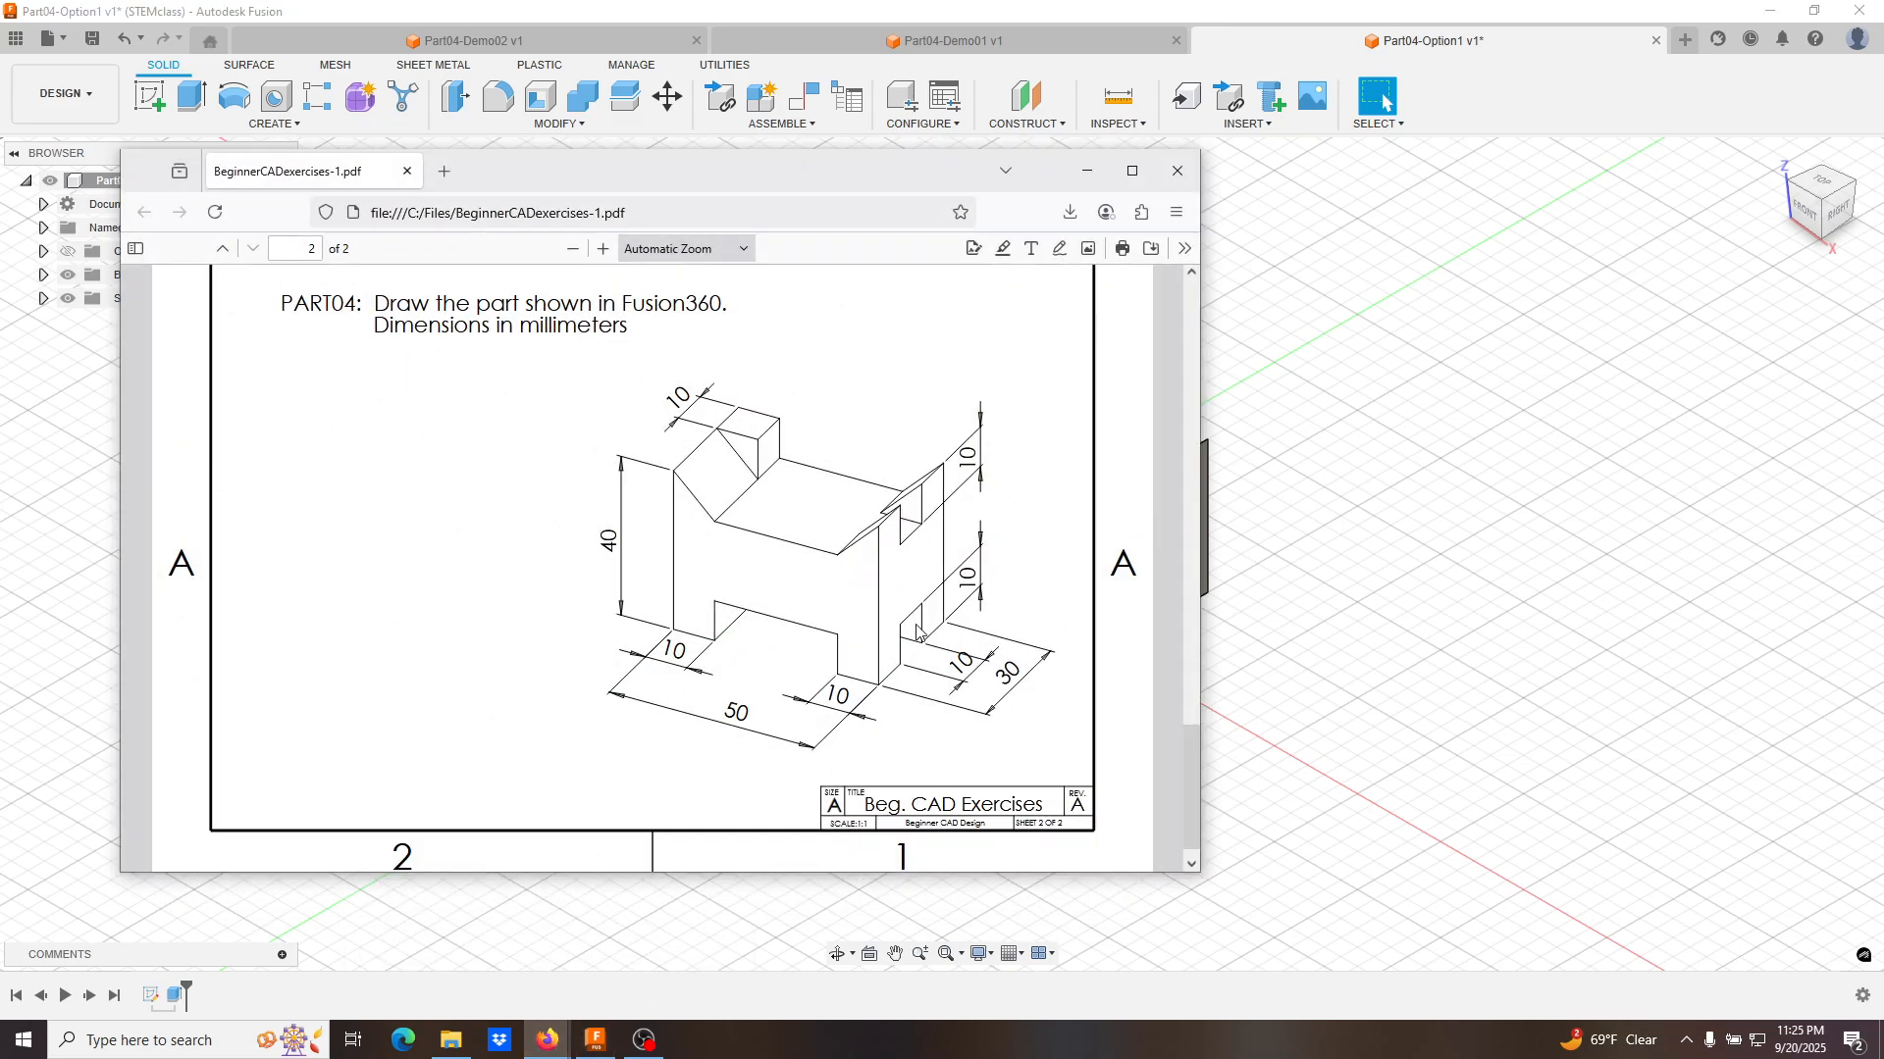
click(1306, 404)
click(1173, 551)
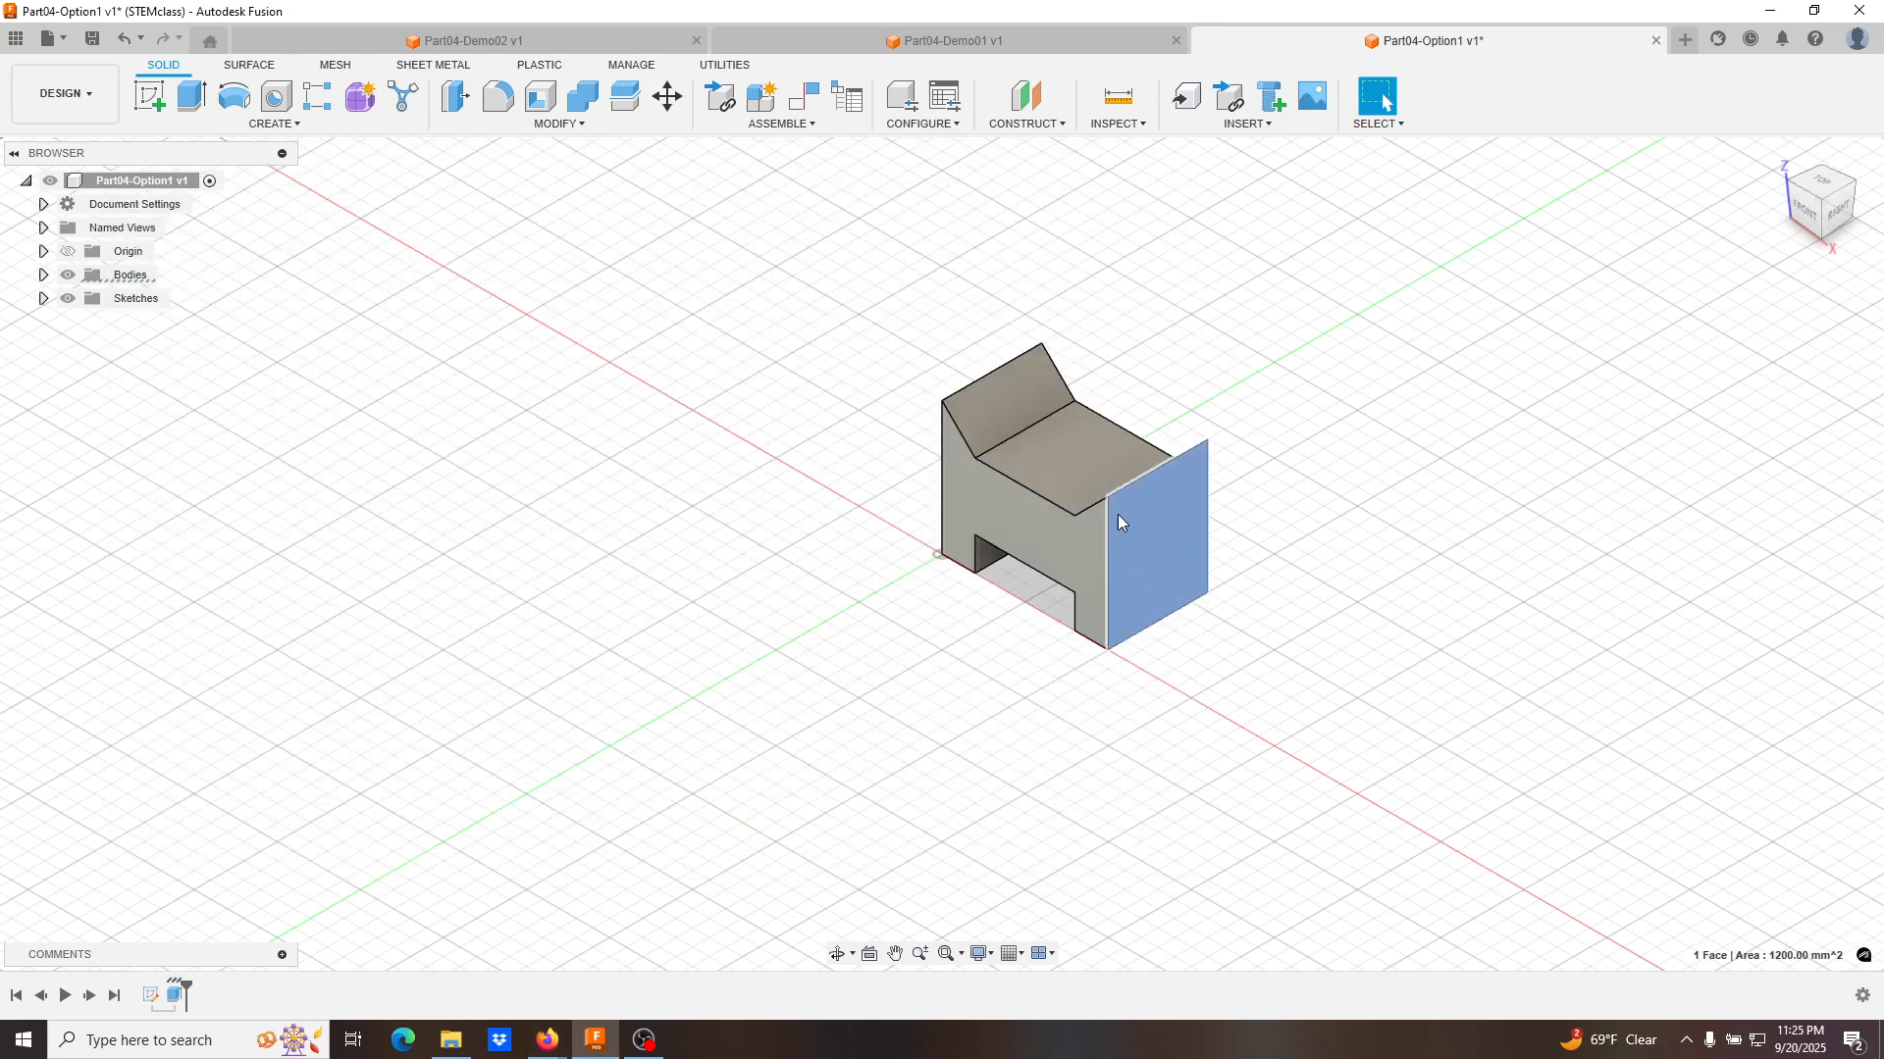
click(136, 109)
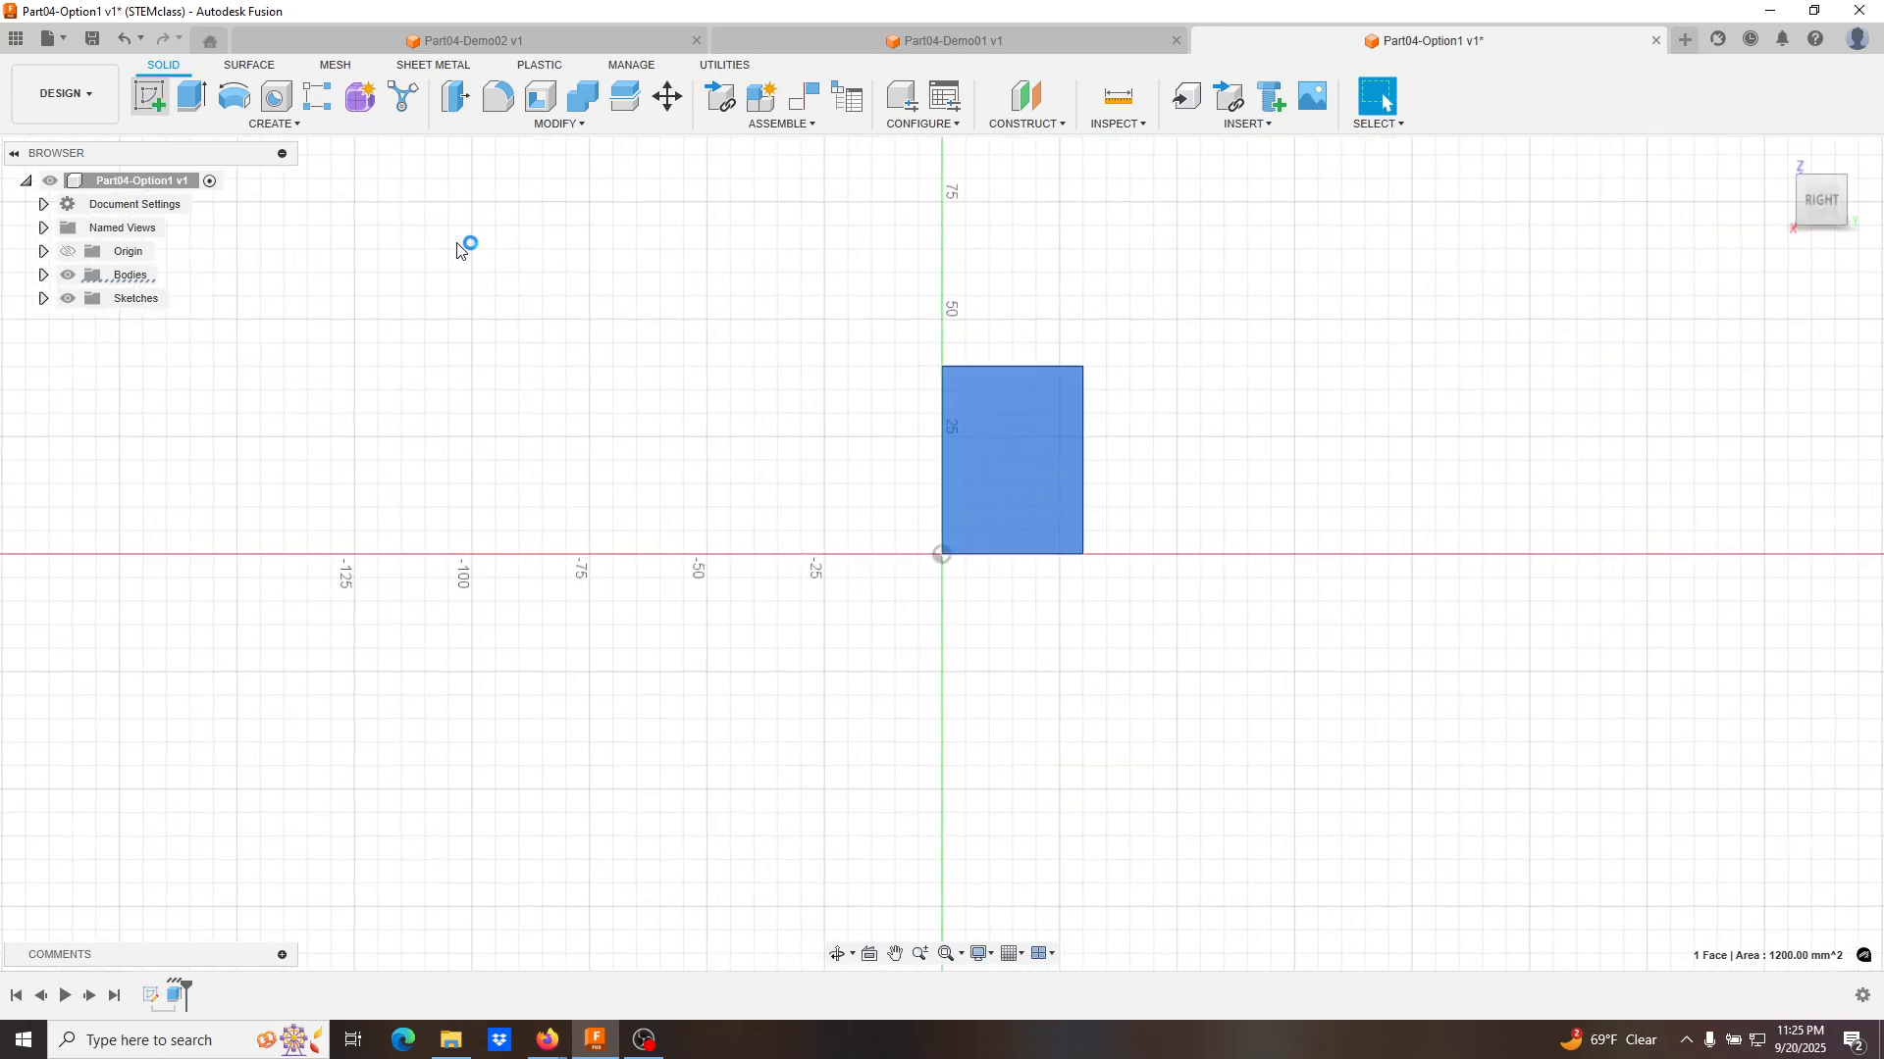
Draw two rectangles of about 10 x 10 mm on the end face, one mid-width on the bottom edge and one on the top edge.
click(191, 97)
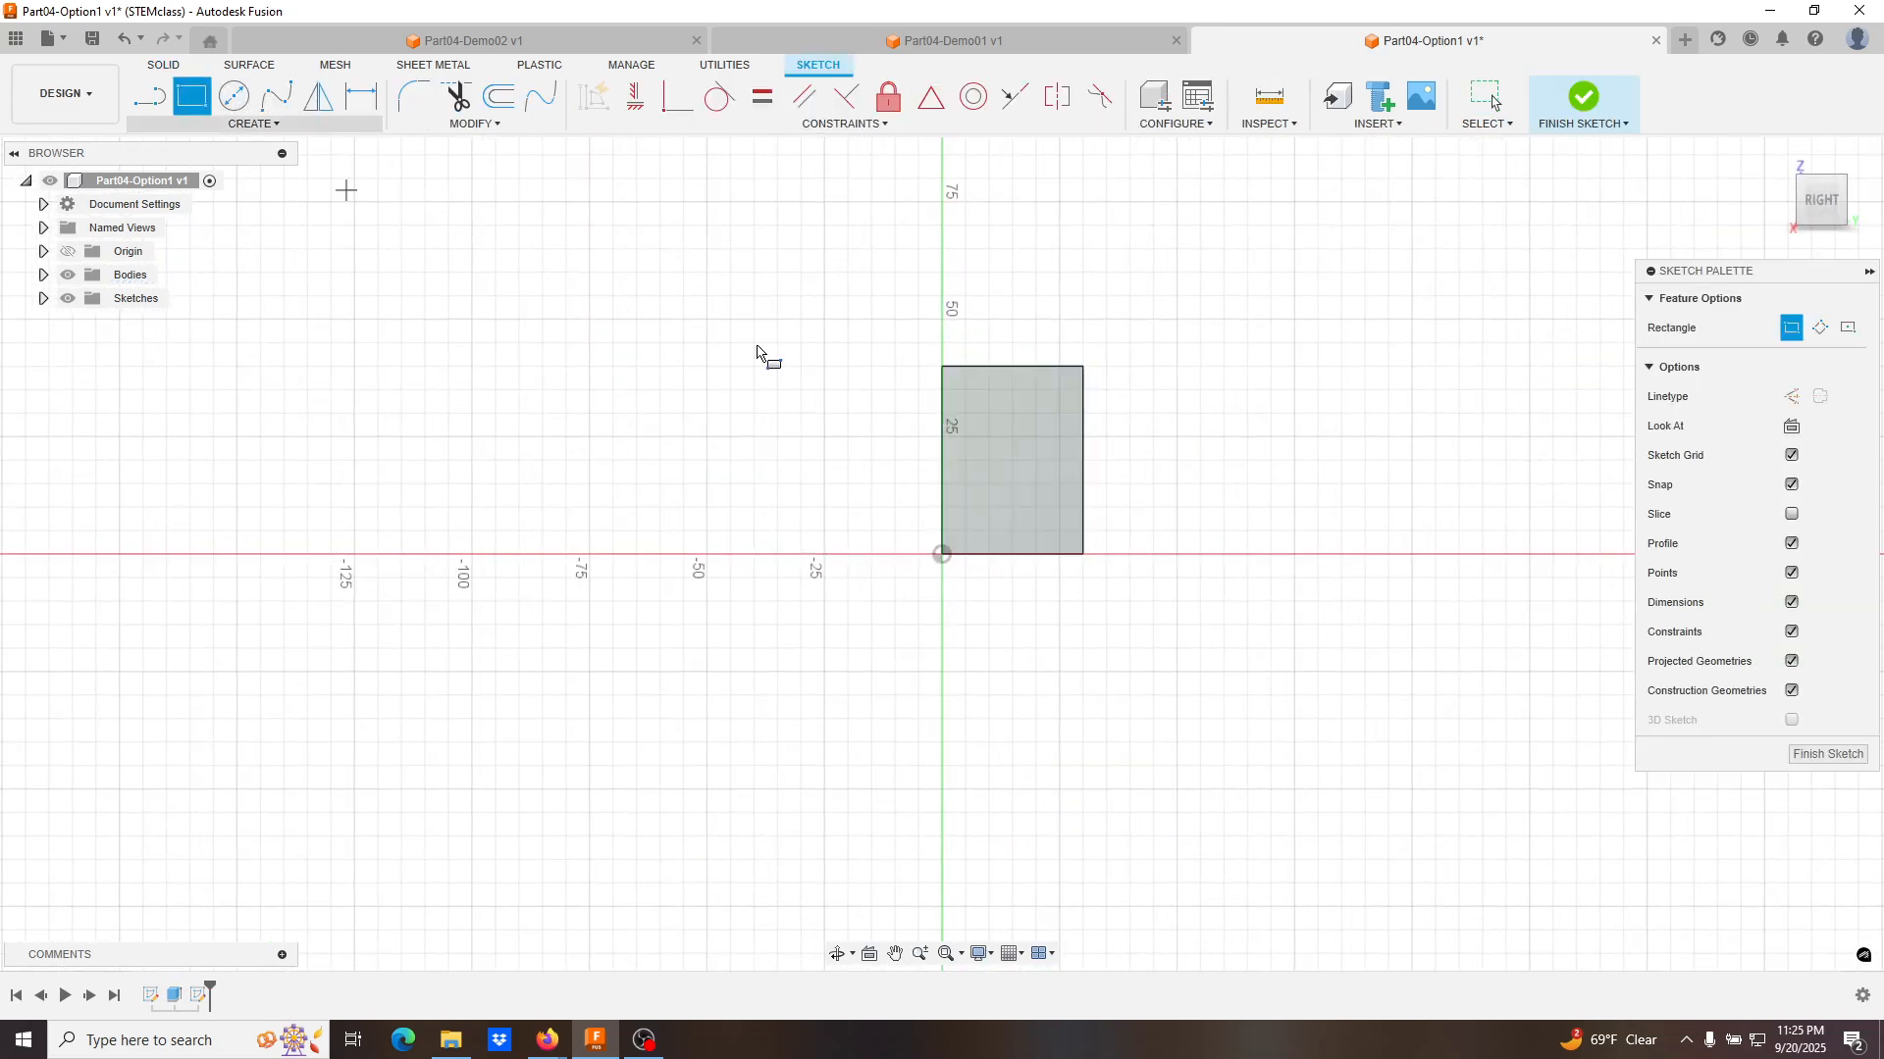
click(990, 555)
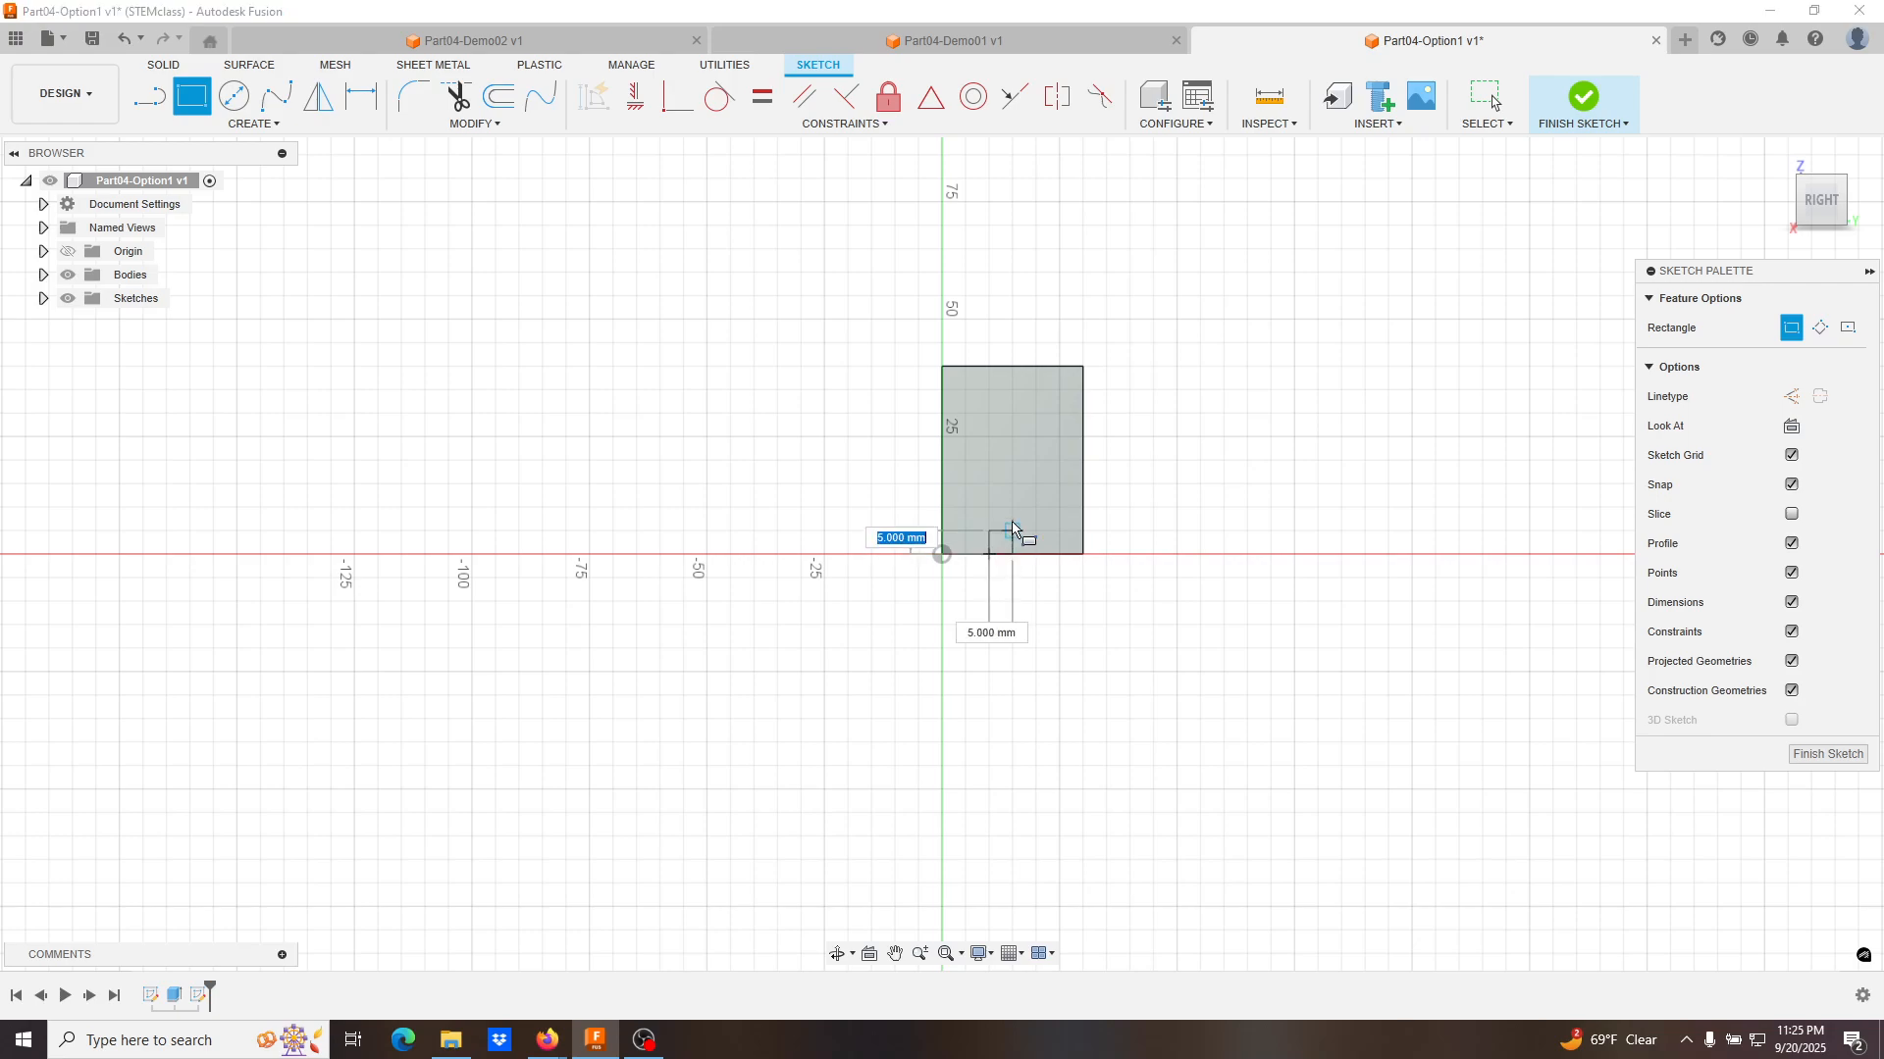
click(987, 367)
click(1037, 415)
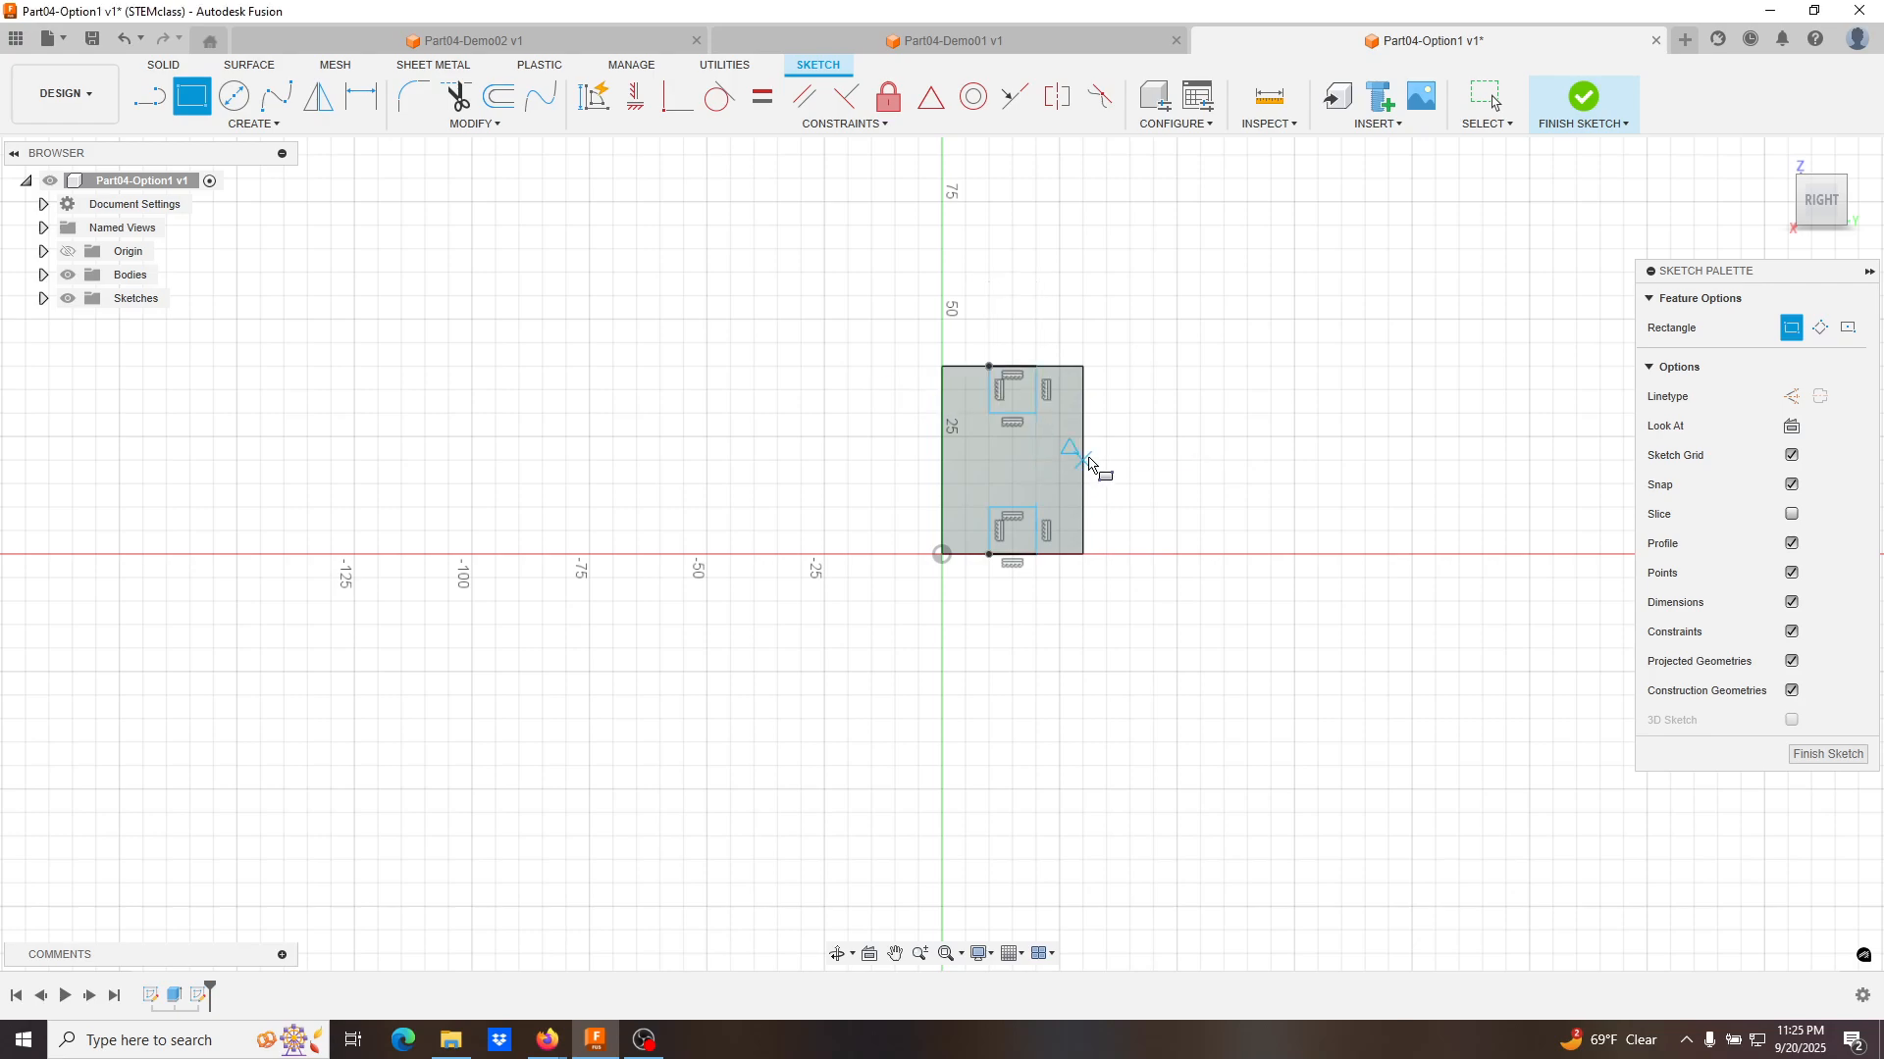
key(Escape)
scroll(1052, 438, down, 2)
scroll(1050, 437, up, 5)
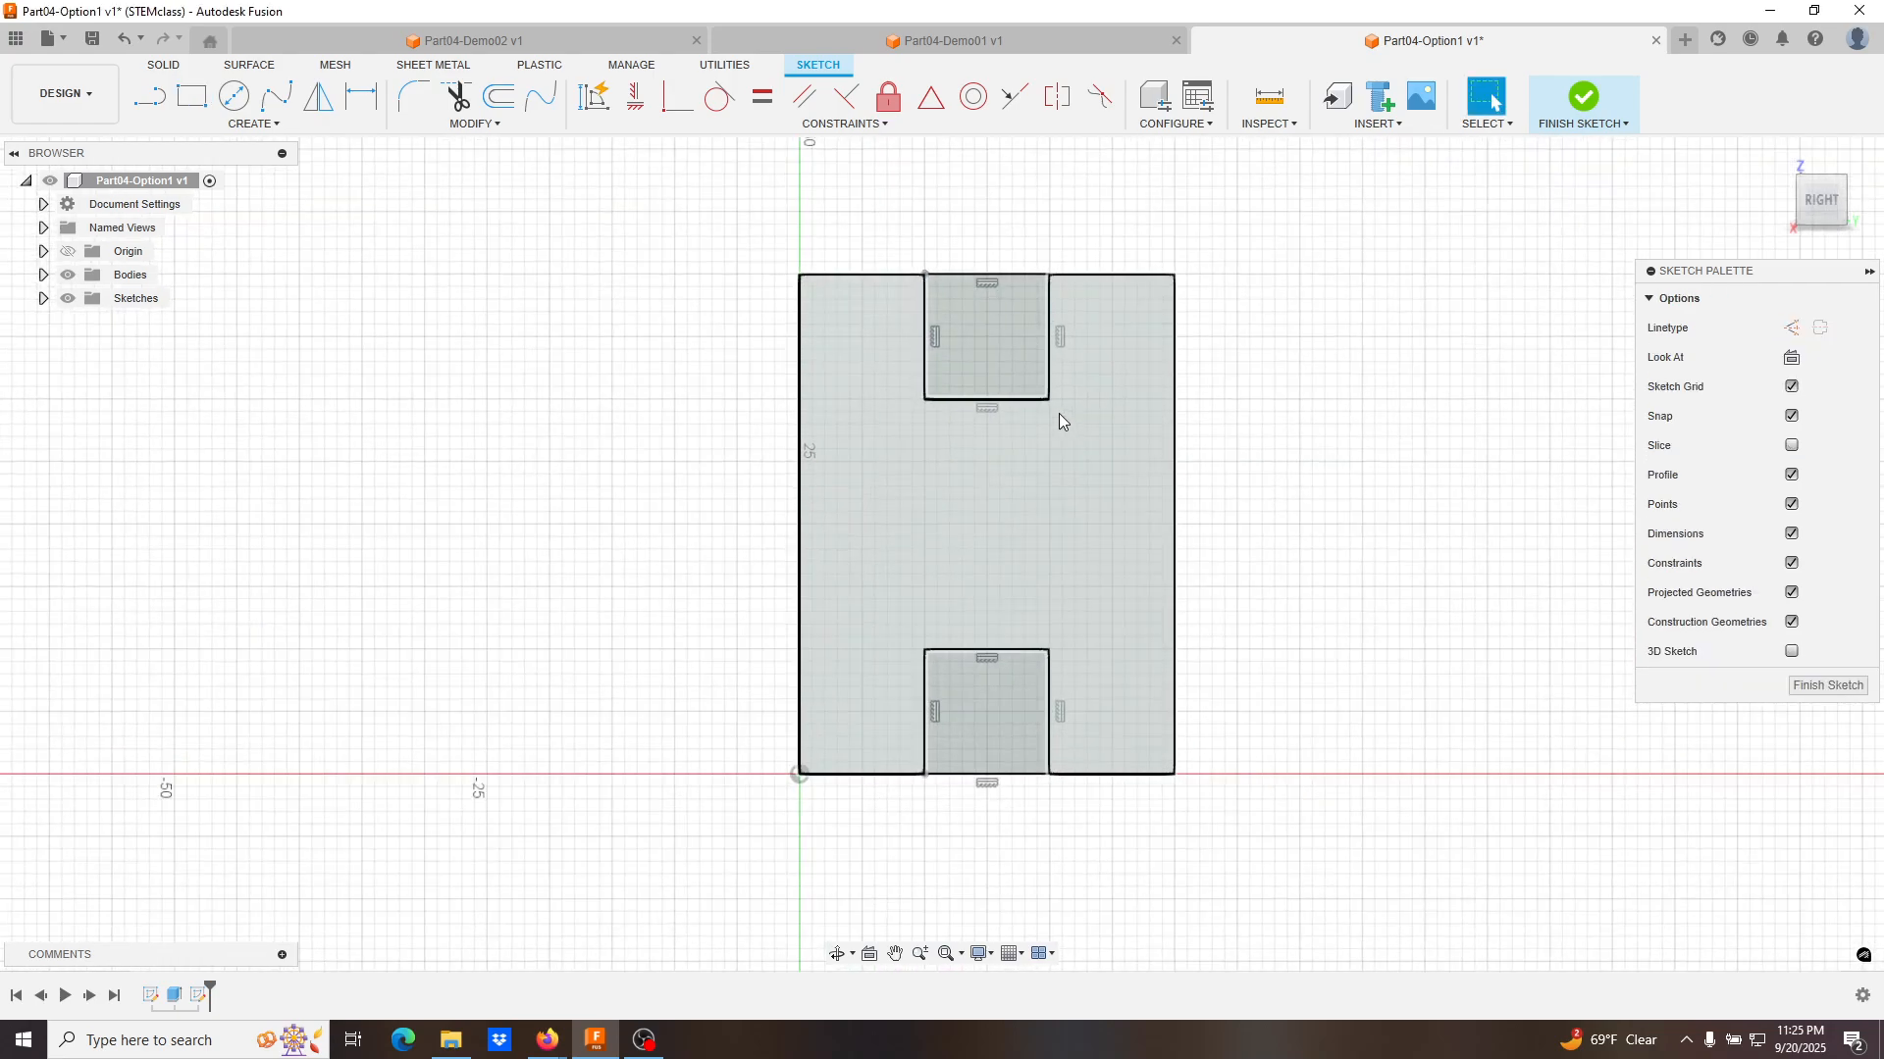
mouse_move(1047, 401)
mouse_down()
mouse_move(1043, 477)
mouse_move(1114, 430)
mouse_move(1047, 403)
mouse_up()
scroll(1087, 433, up, 1)
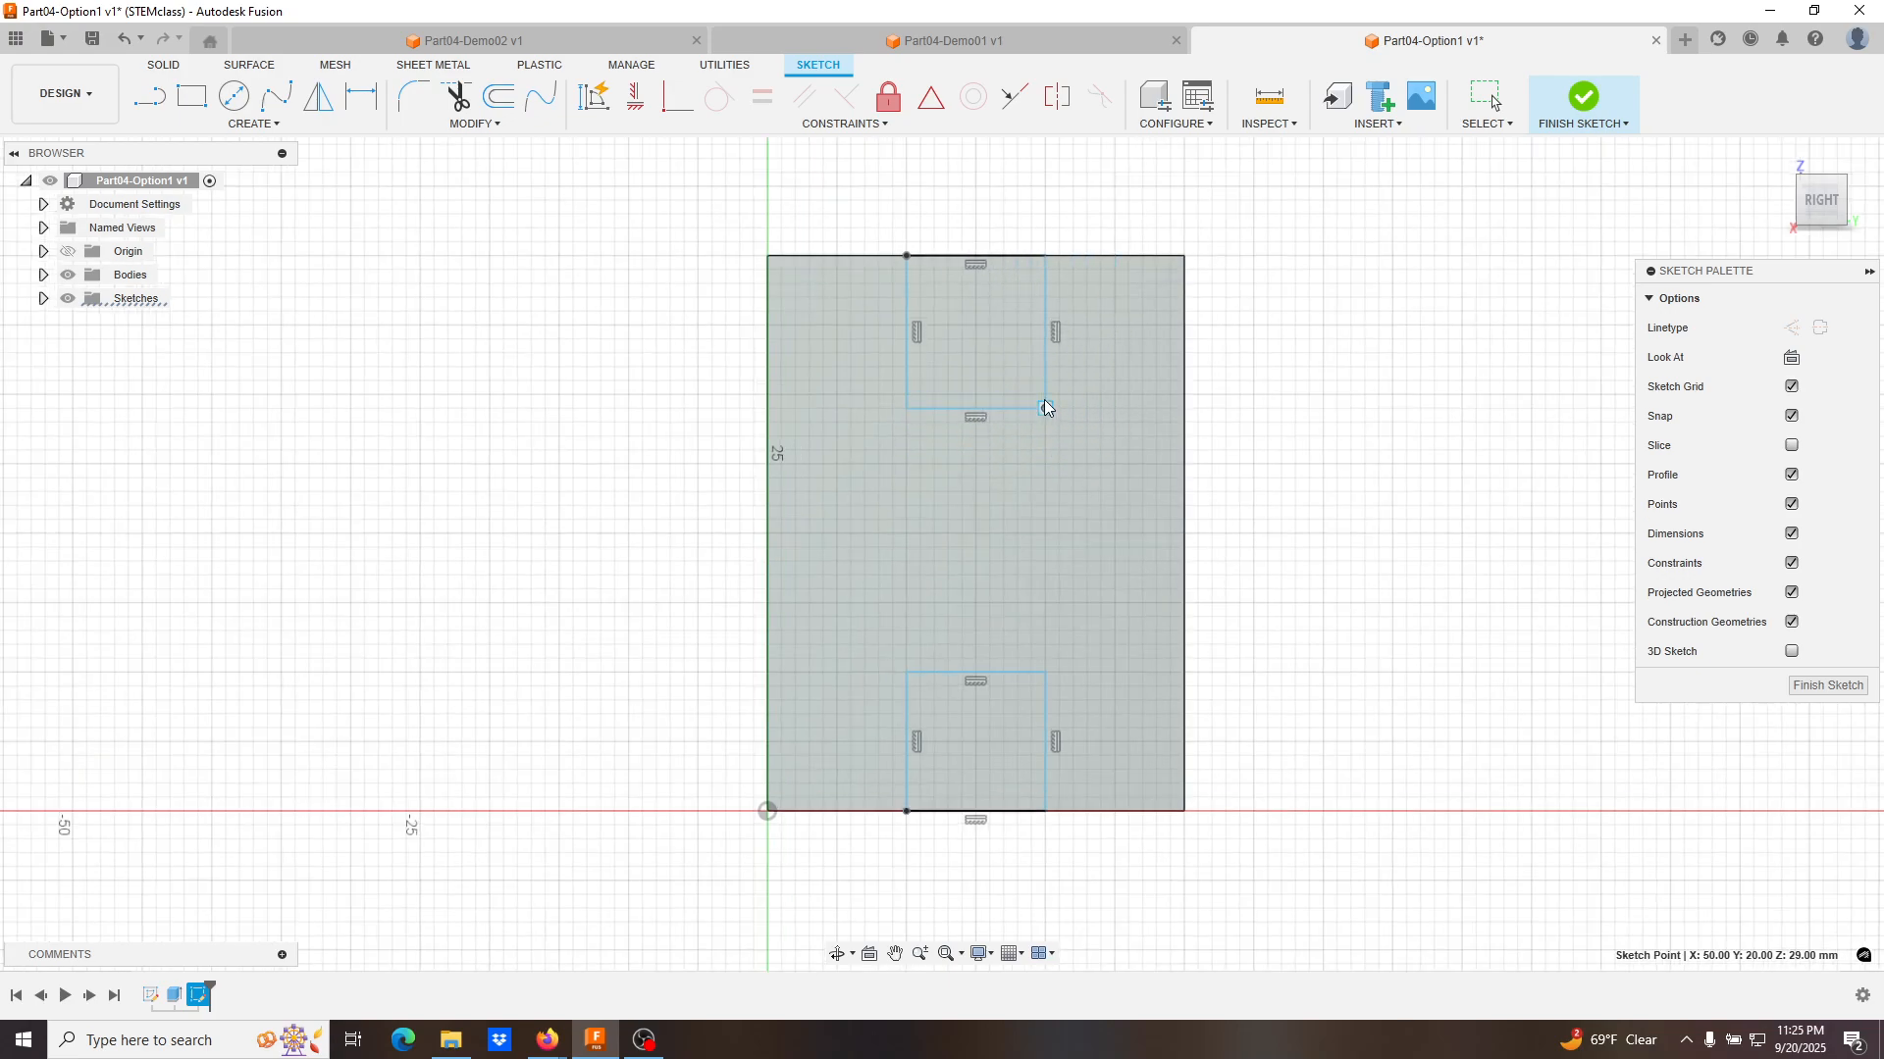
Apply Equal constraints between the lower and right sides of the upper rectangle and between the upper and right sides of the lower rectangle.
click(1027, 397)
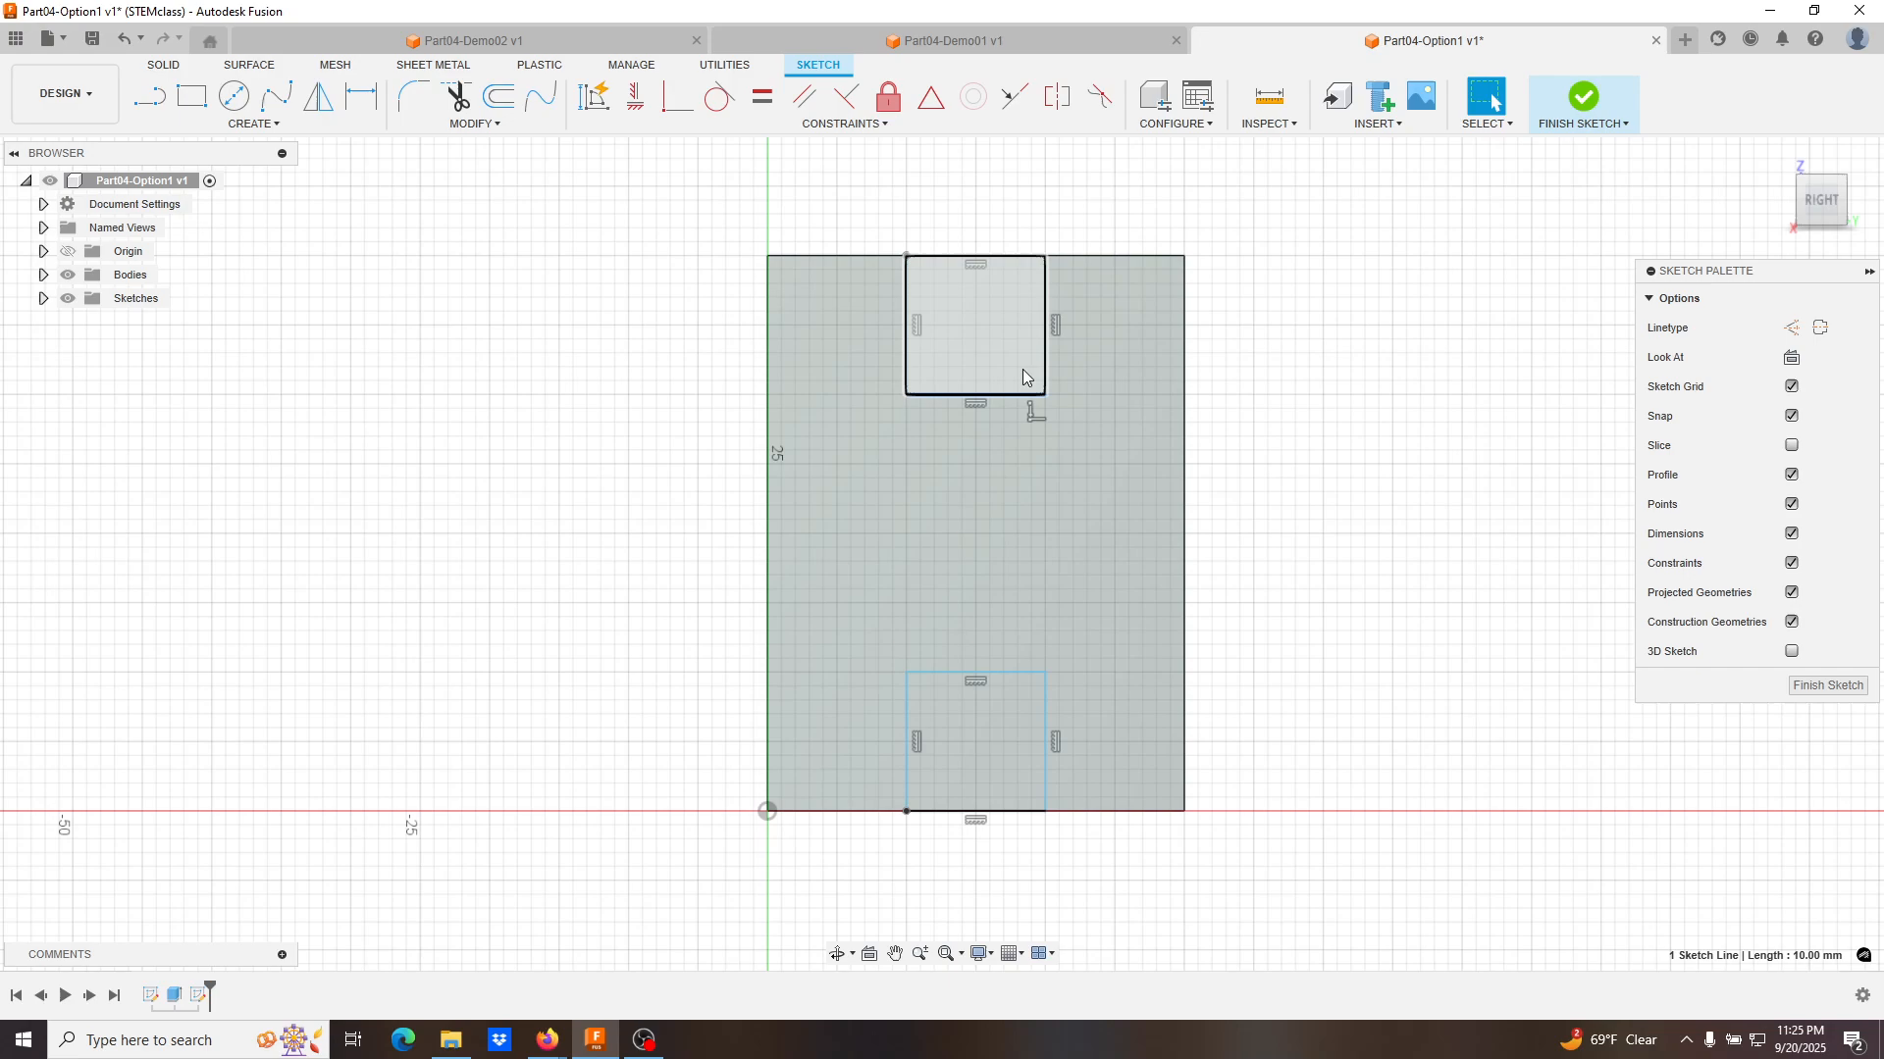
shift+click(1046, 319)
click(761, 100)
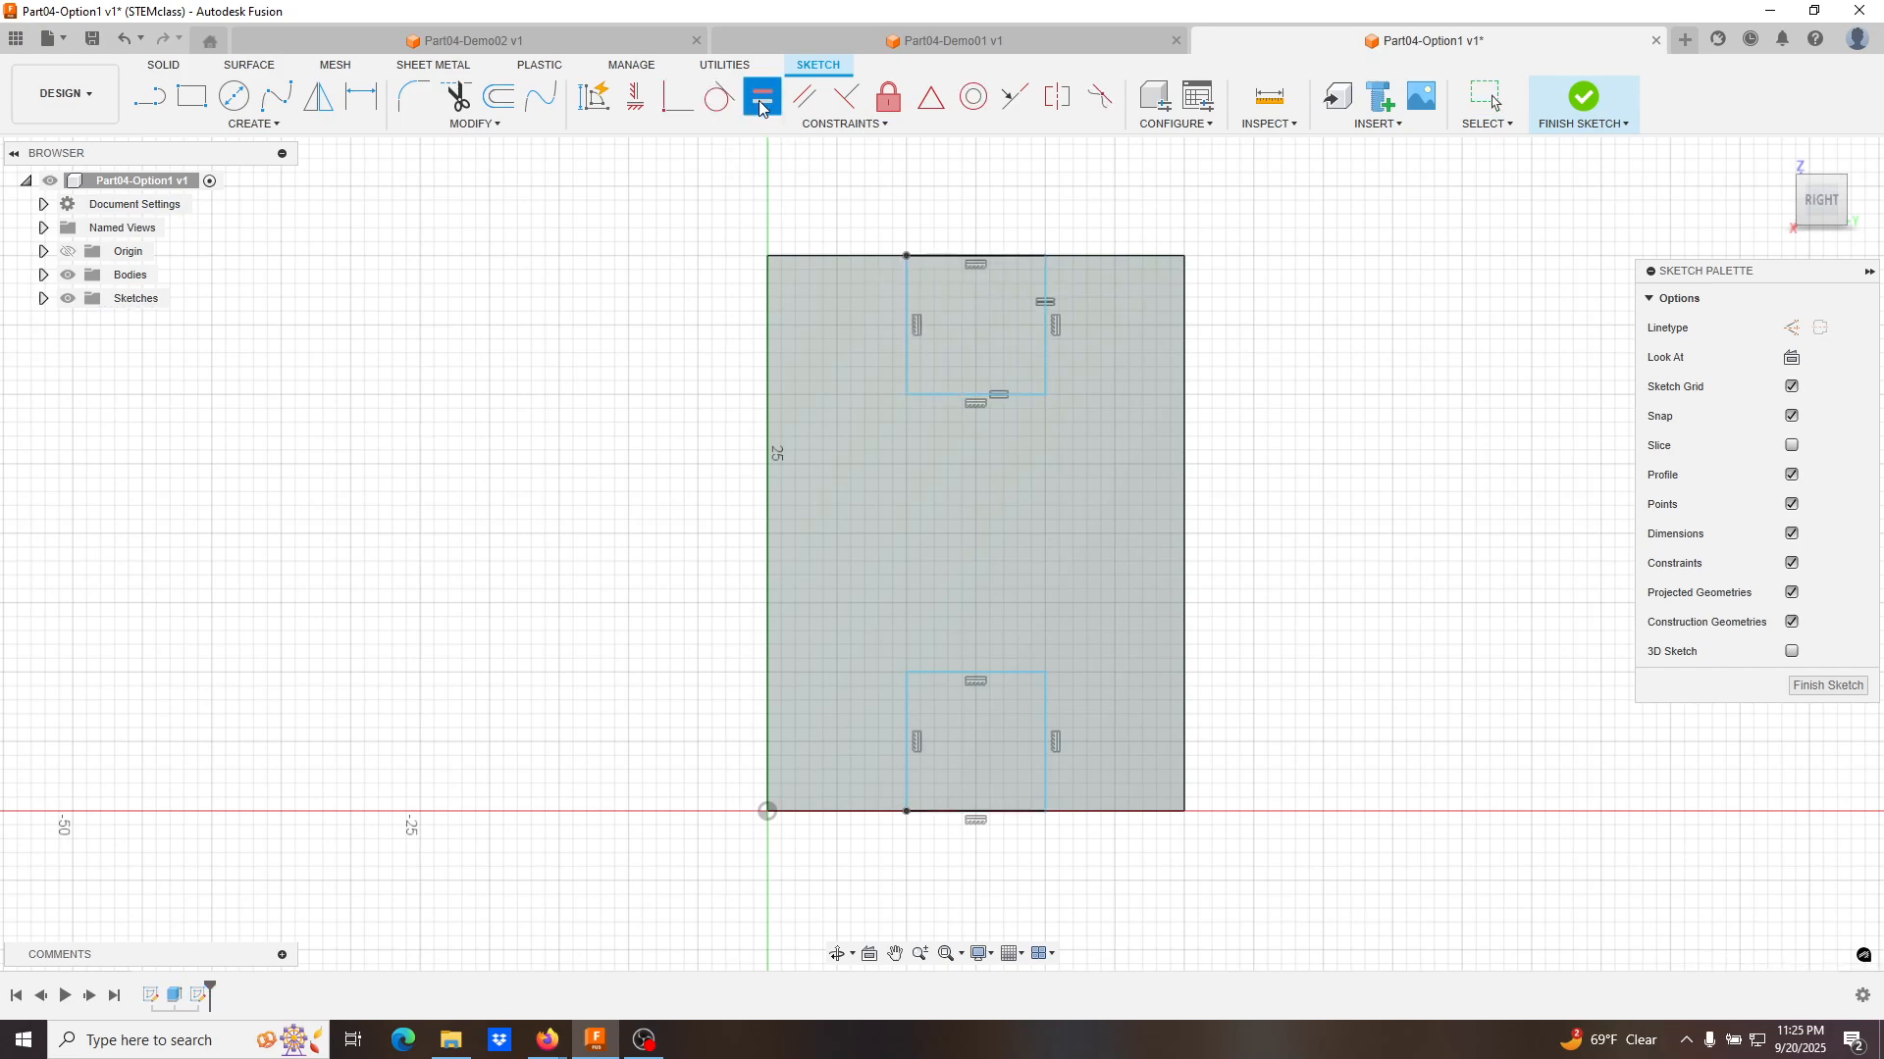
click(1010, 674)
click(1046, 717)
key(Escape)
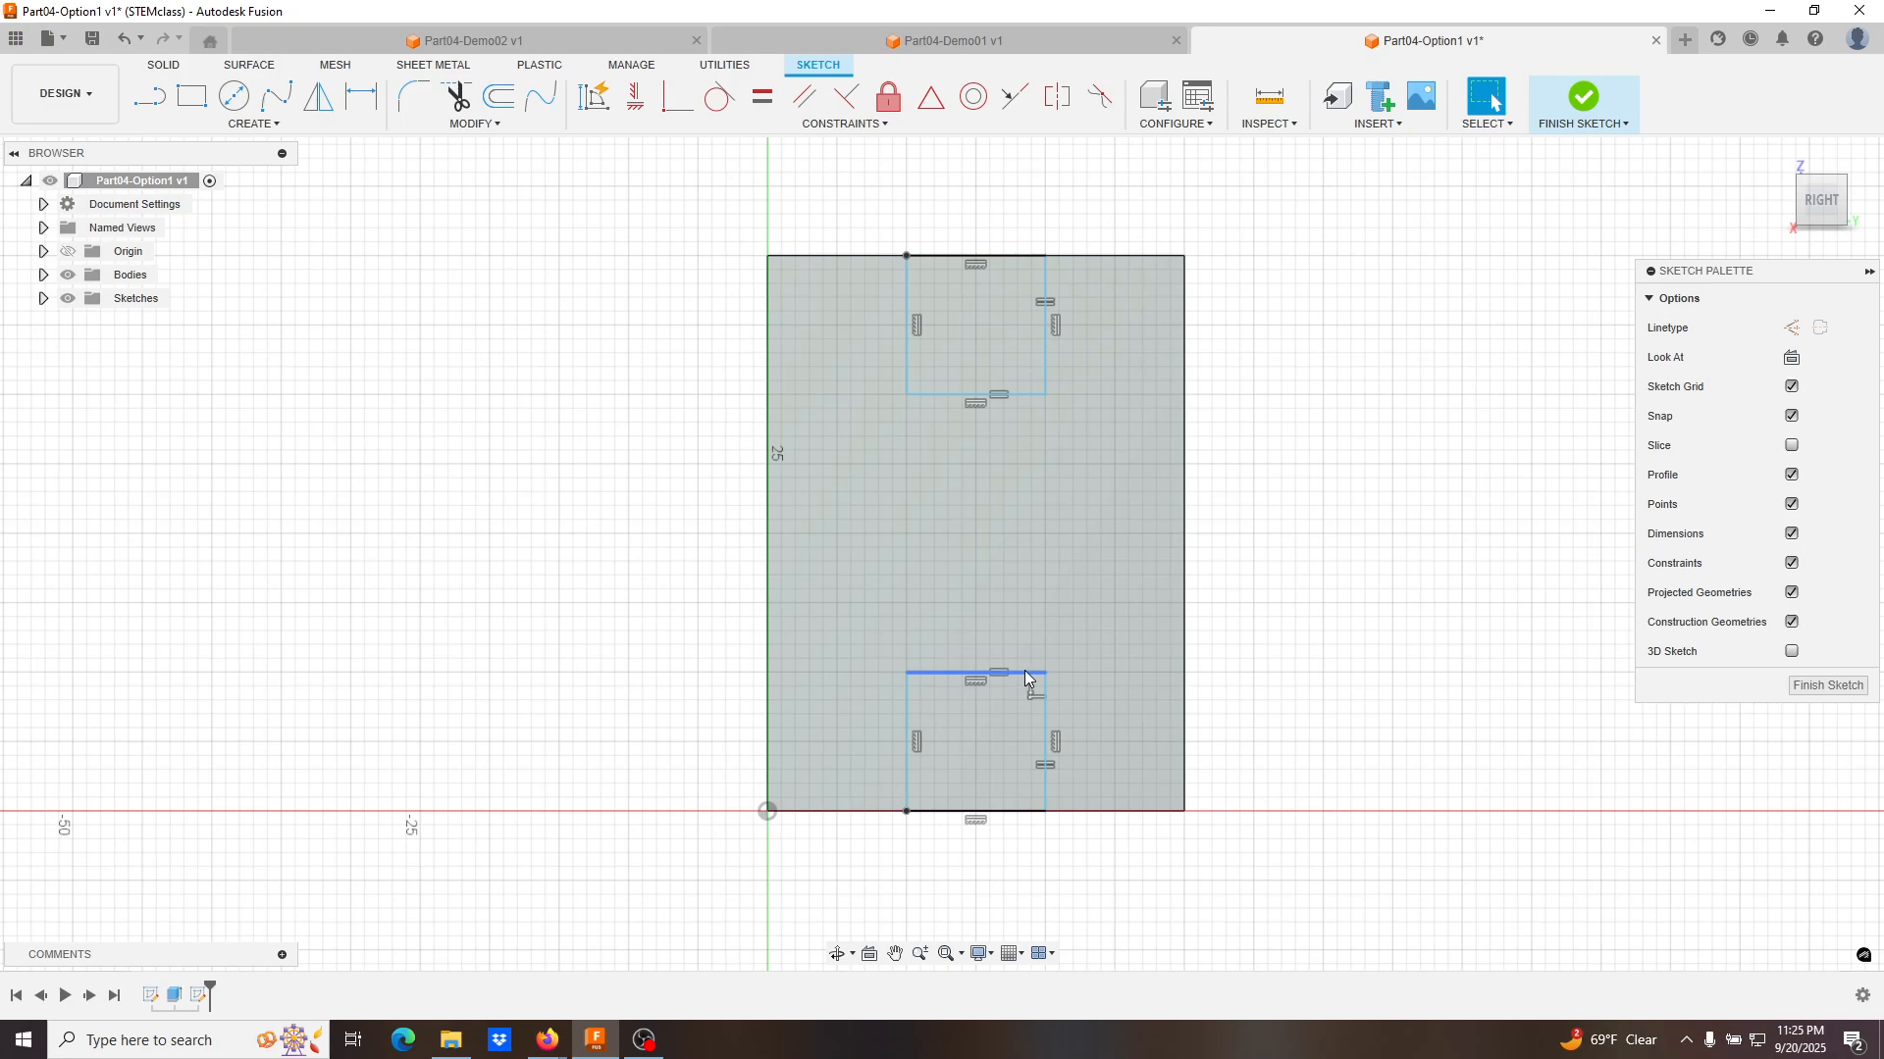
Apply an Equal constraint between the lower rectangle's upper side and the upper rectangle's lower side.
click(1024, 672)
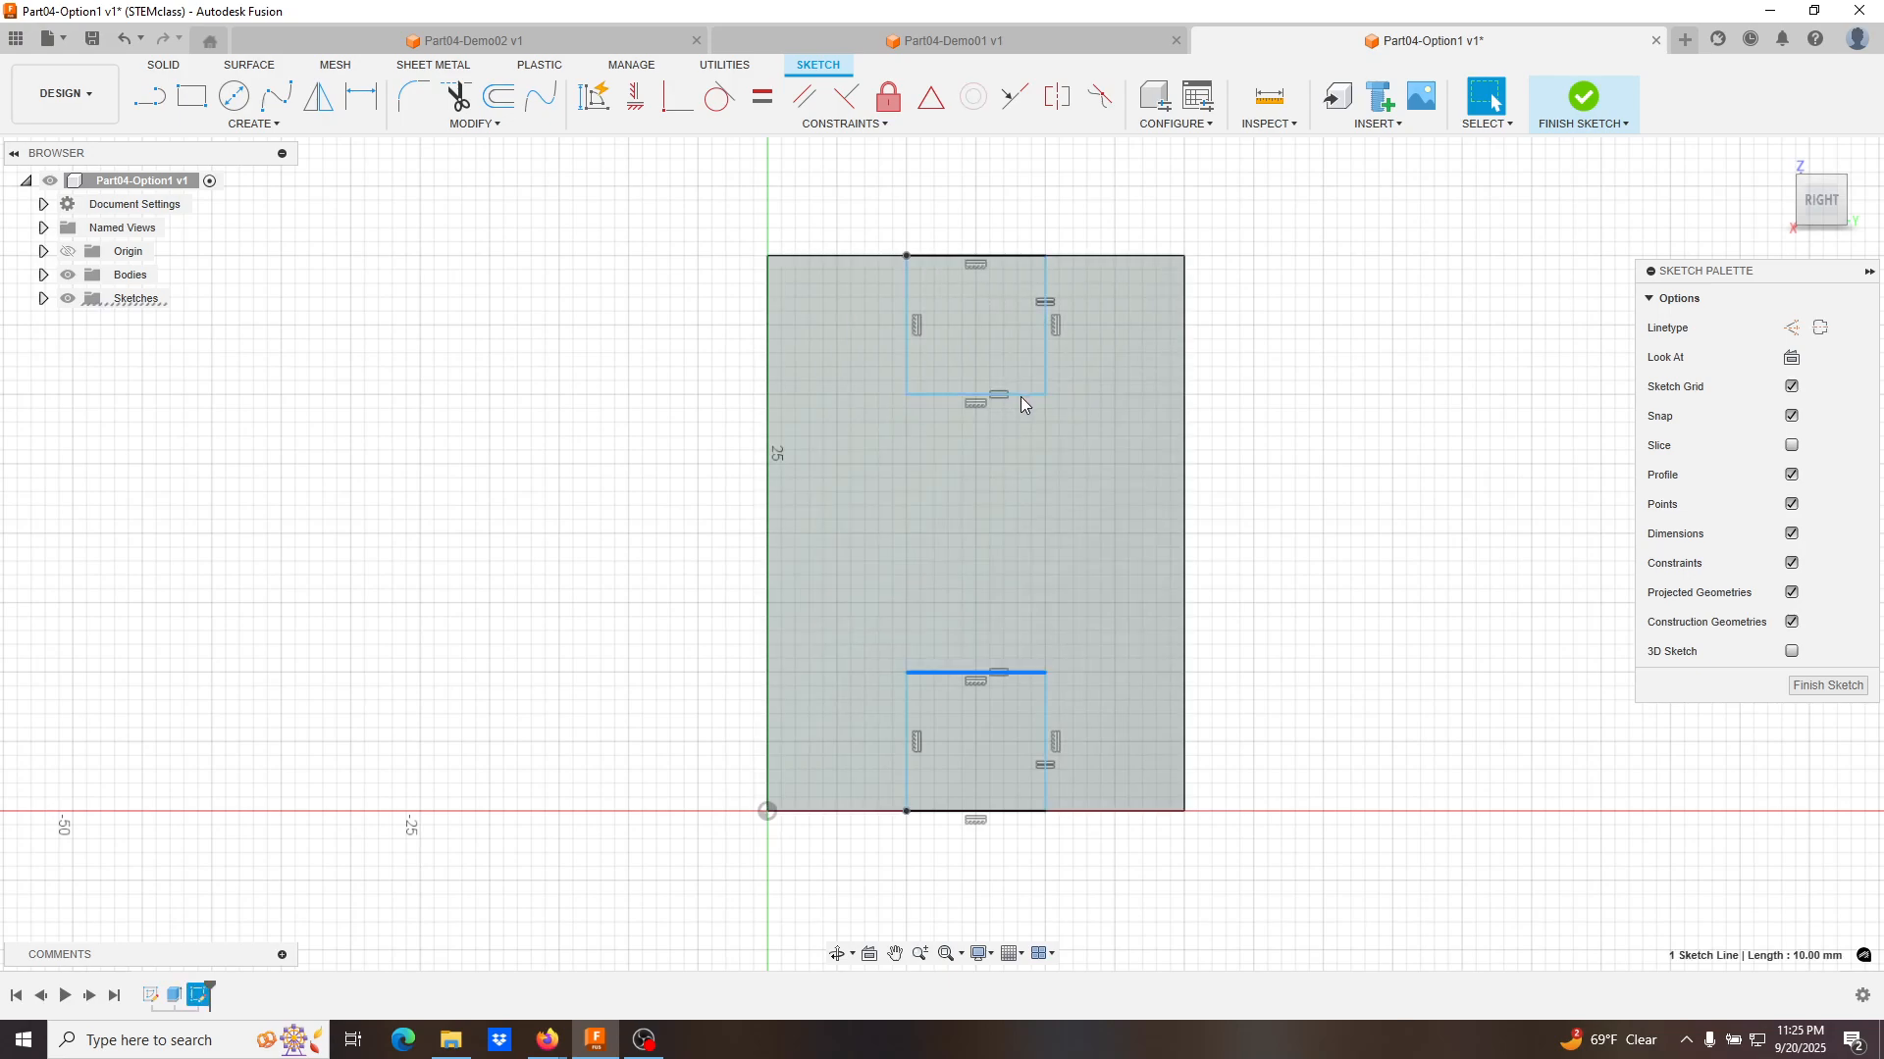
shift+click(1020, 395)
click(761, 103)
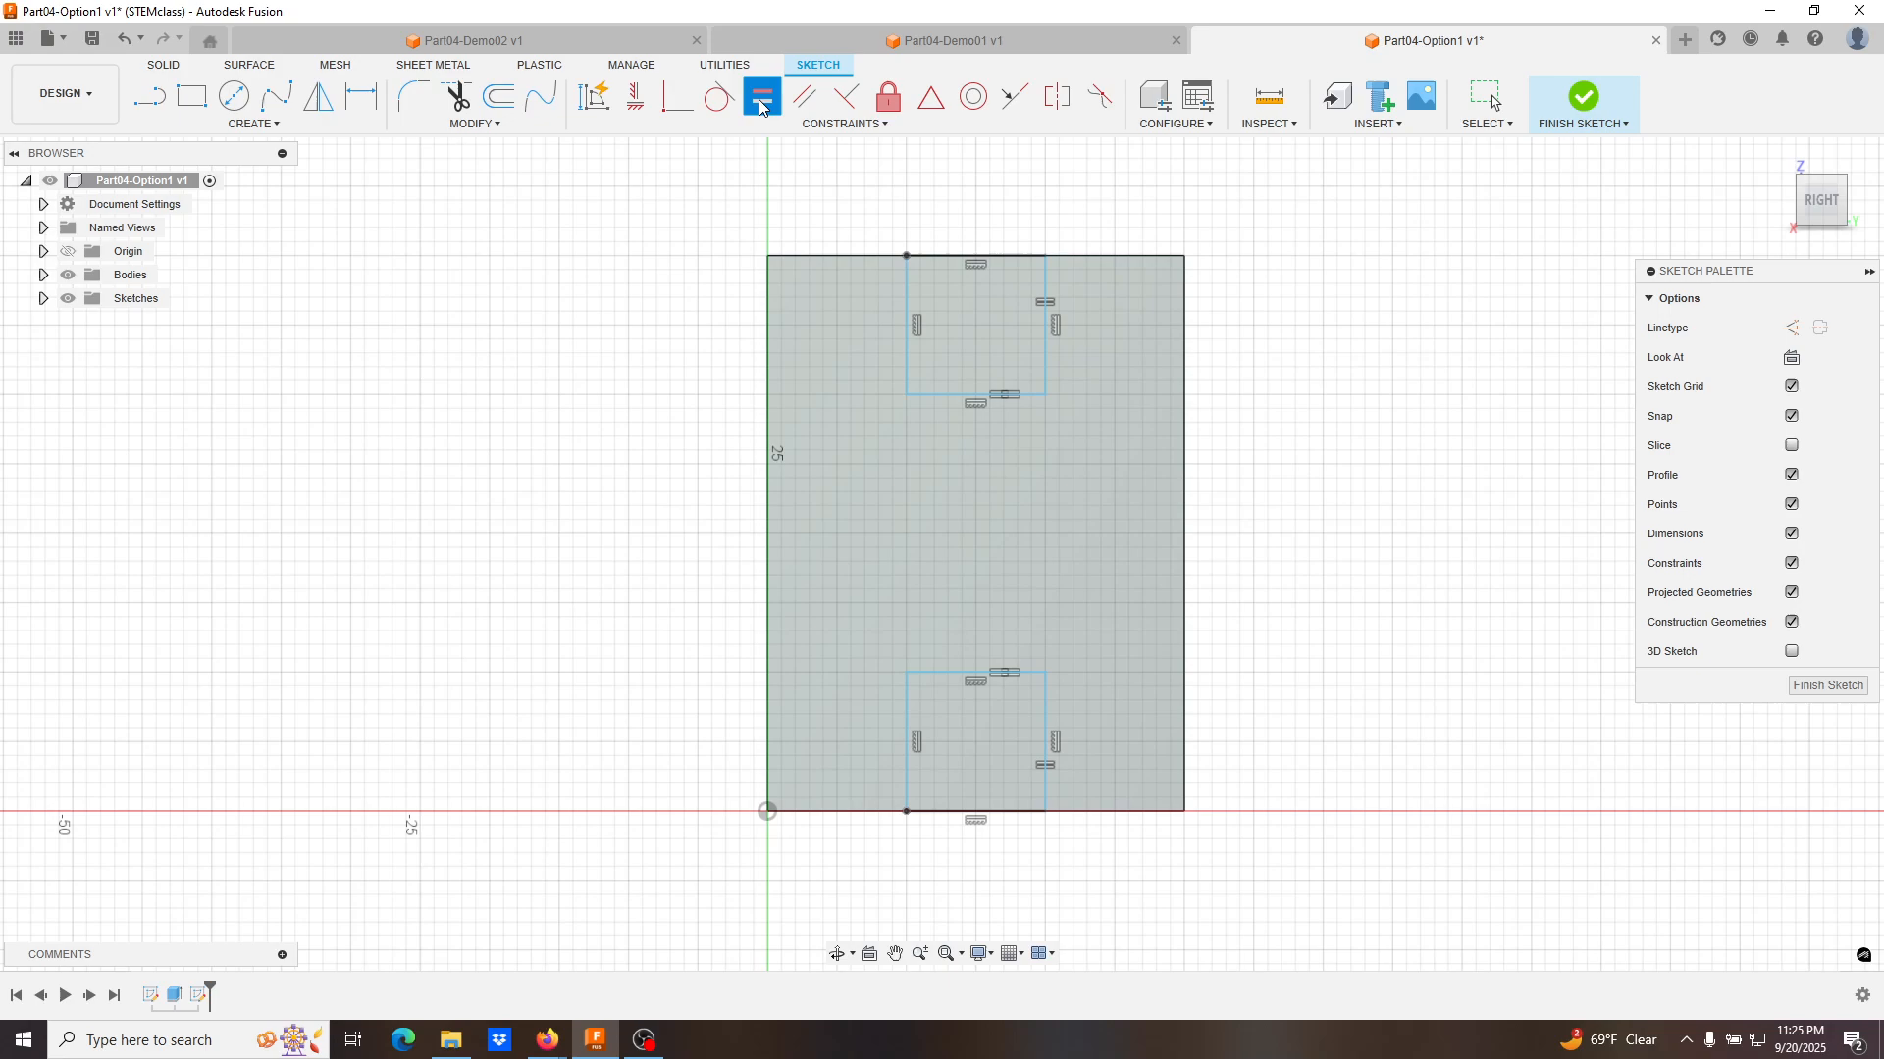
Dimension the upper rectangle's height at 10 mm.
key(d)
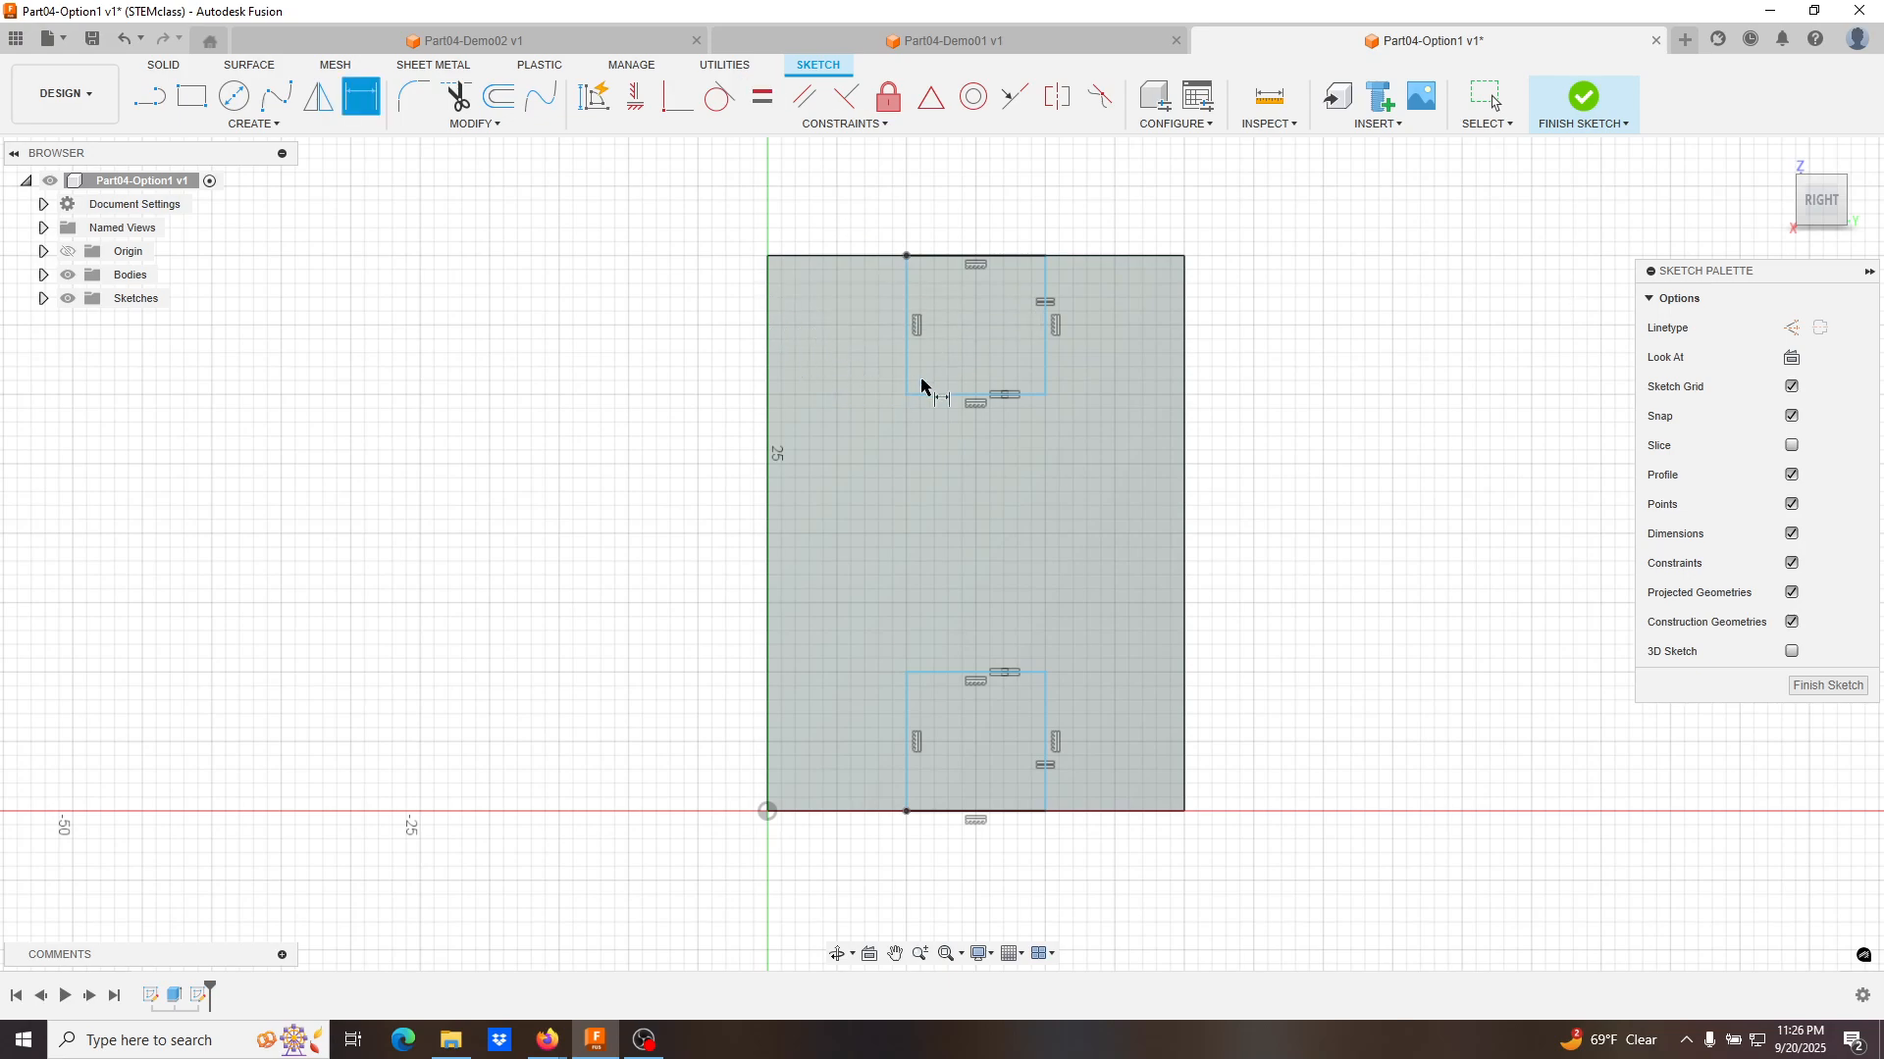
click(905, 312)
click(635, 321)
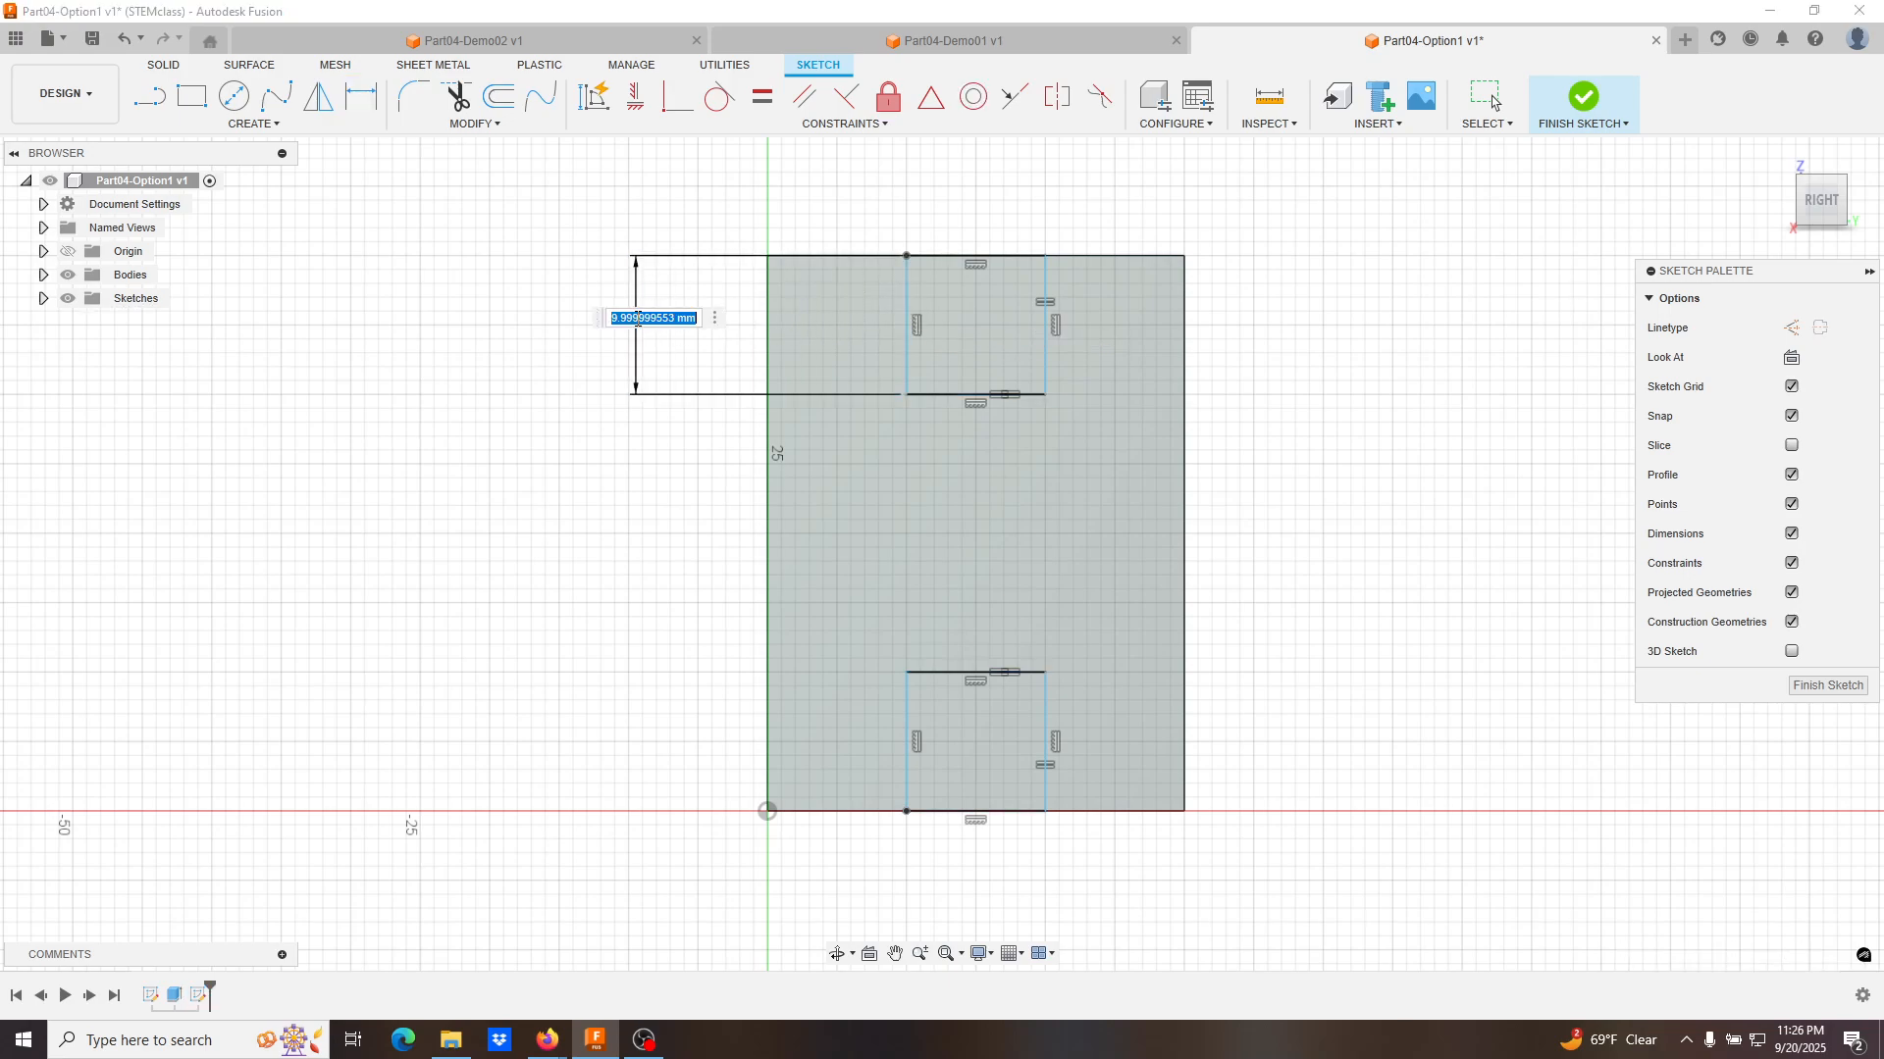
key(Return)
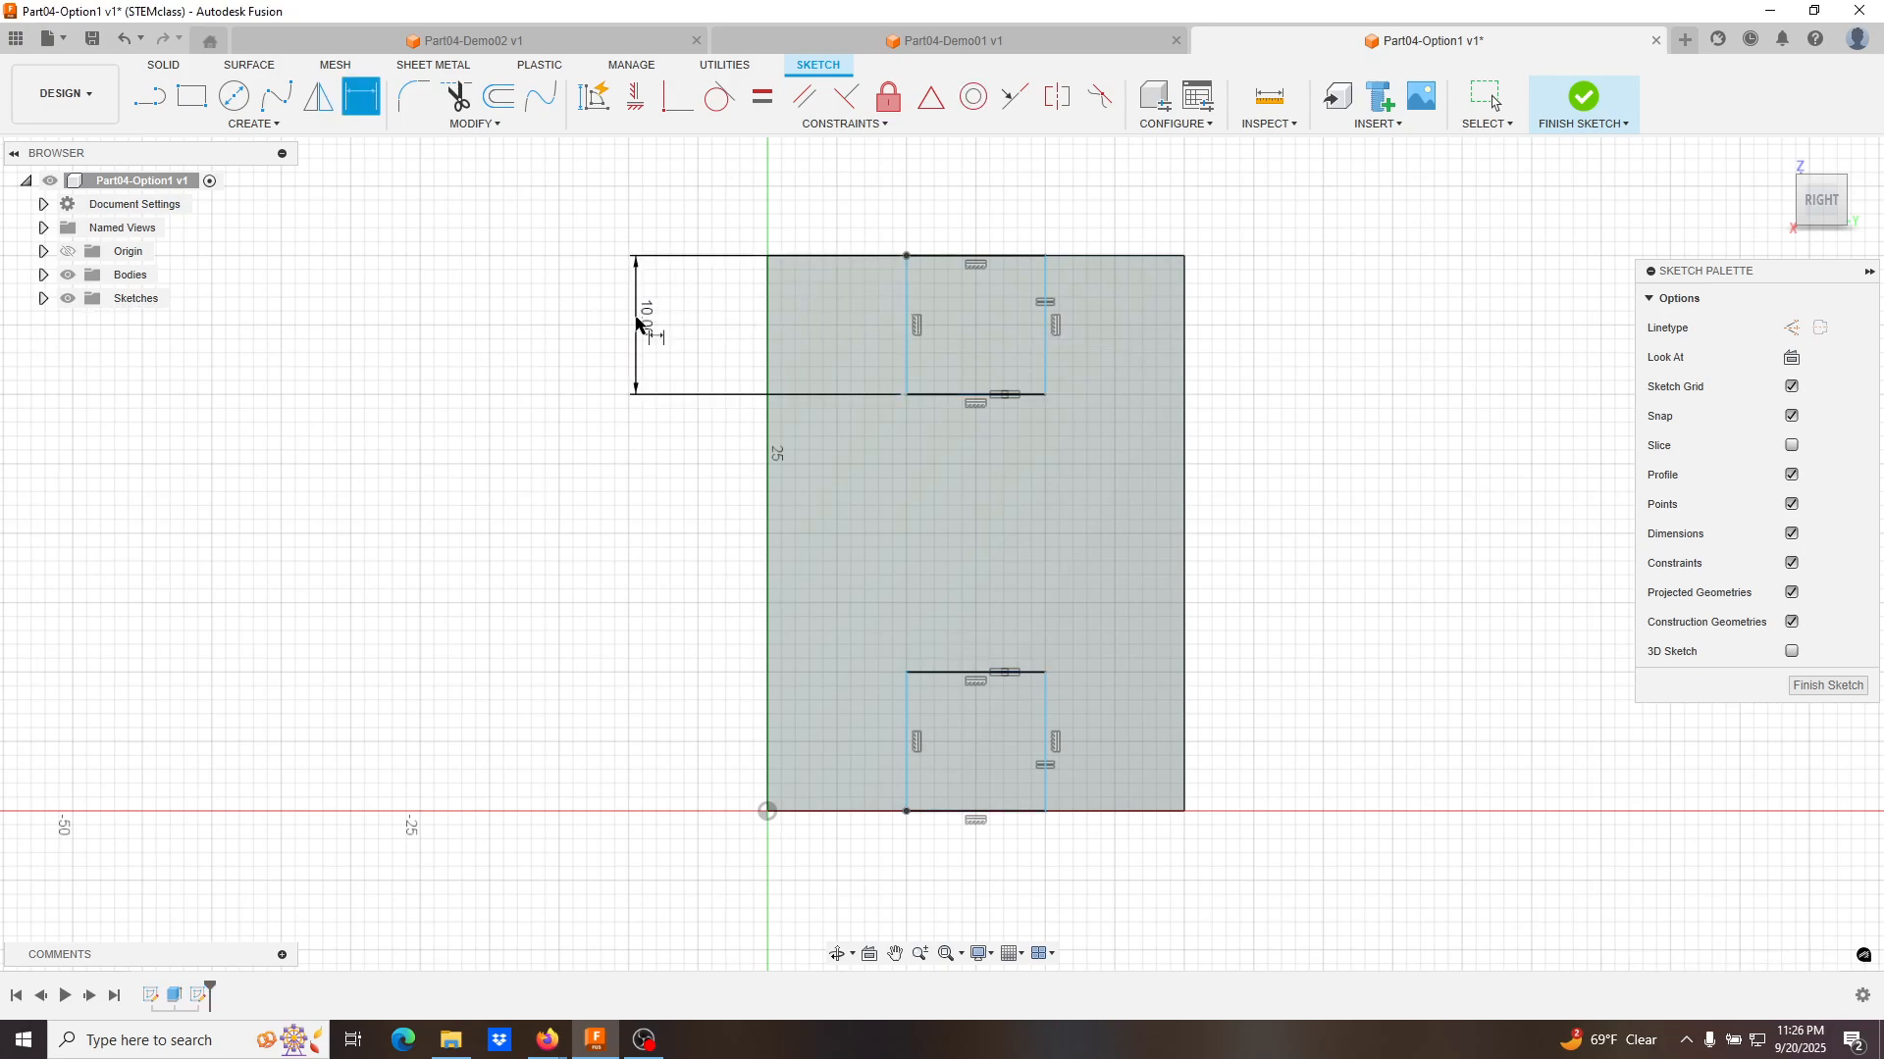
key(Escape)
Test the upper rectangle's sideways freedom and make the left sides of both rectangles collinear.
click(910, 351)
click(908, 393)
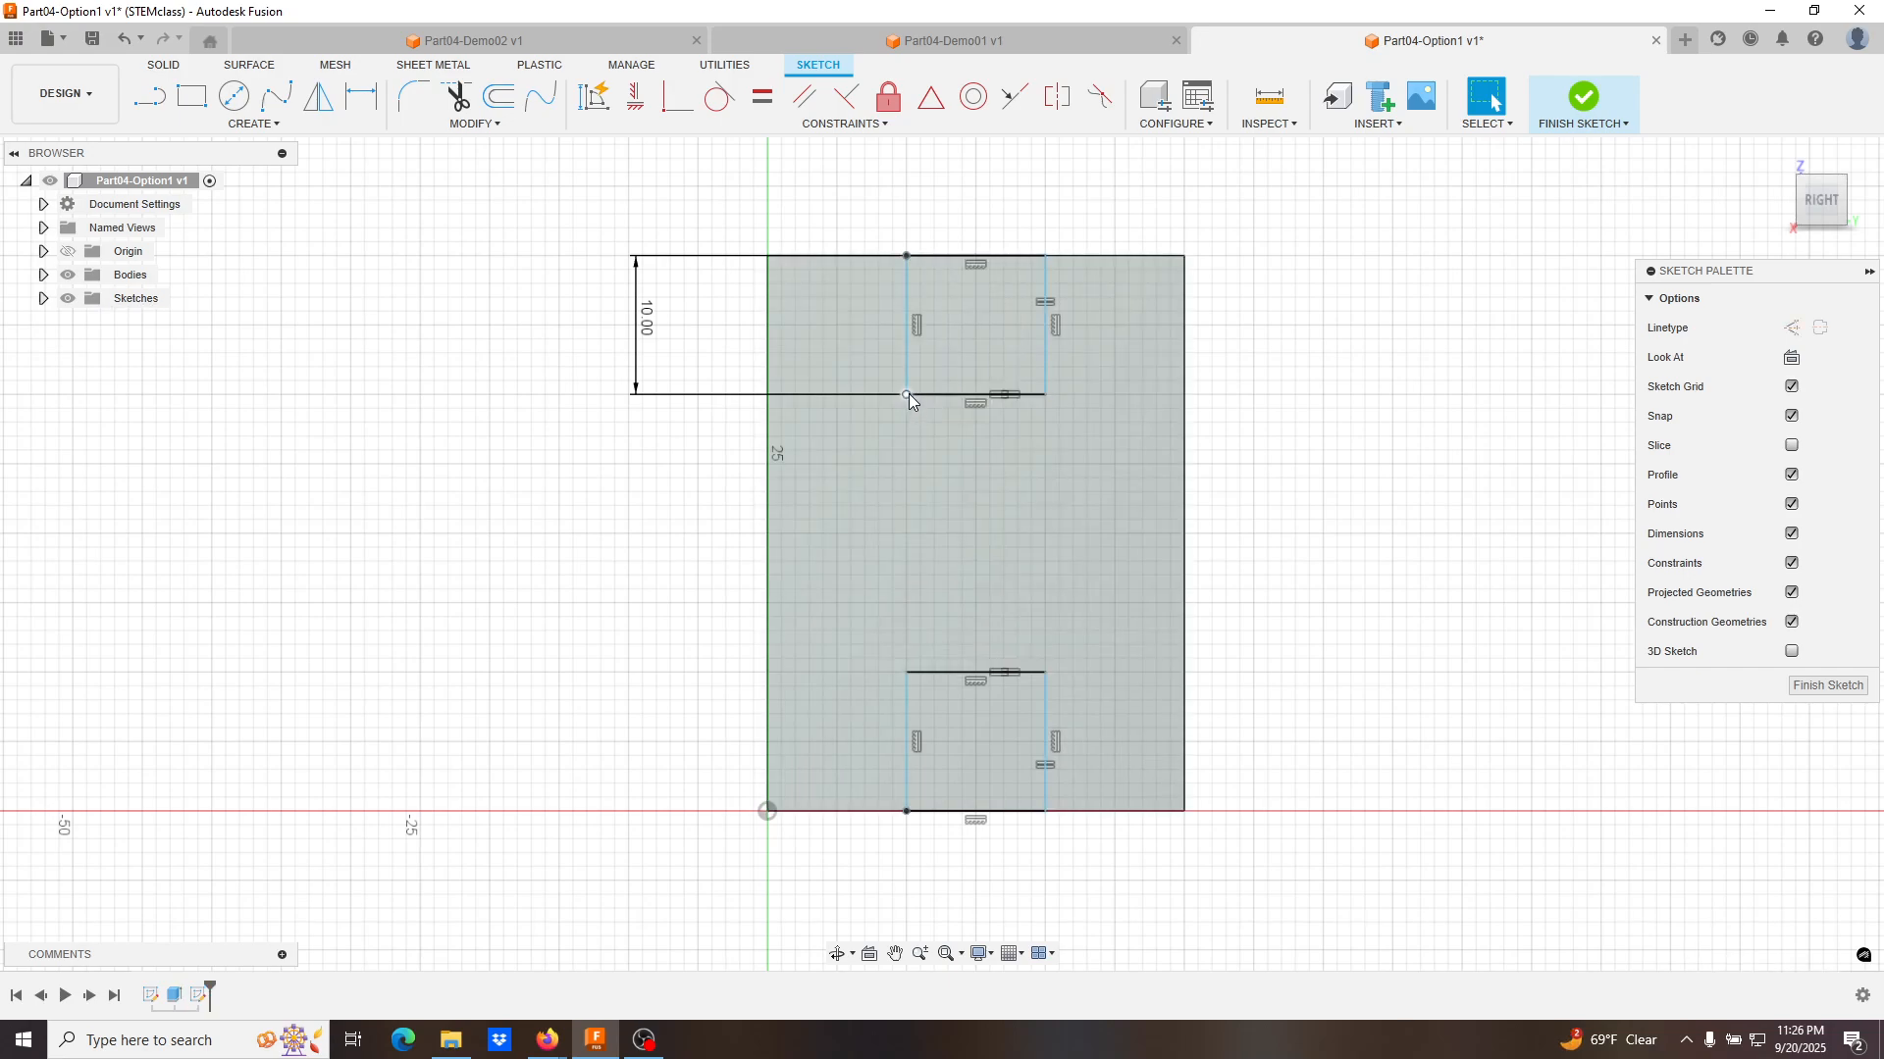
drag(914, 391, 932, 398)
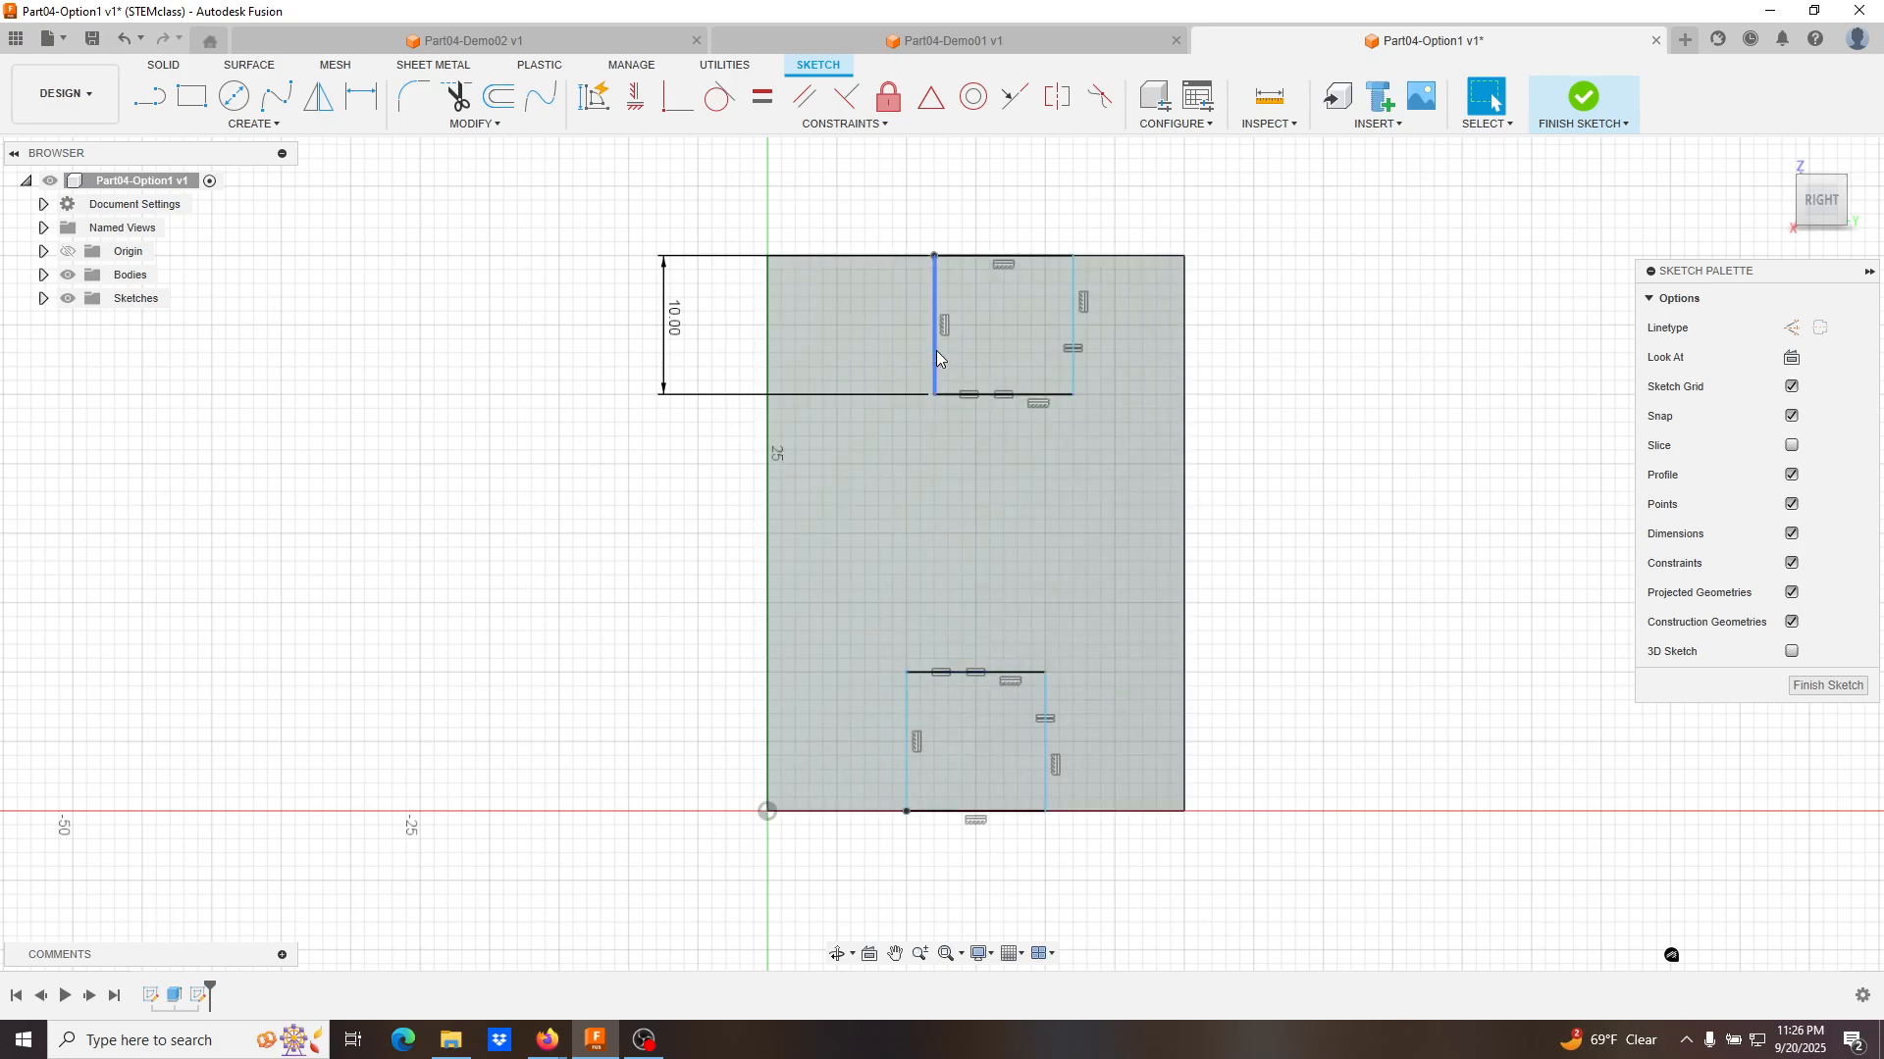
click(935, 351)
shift+click(906, 703)
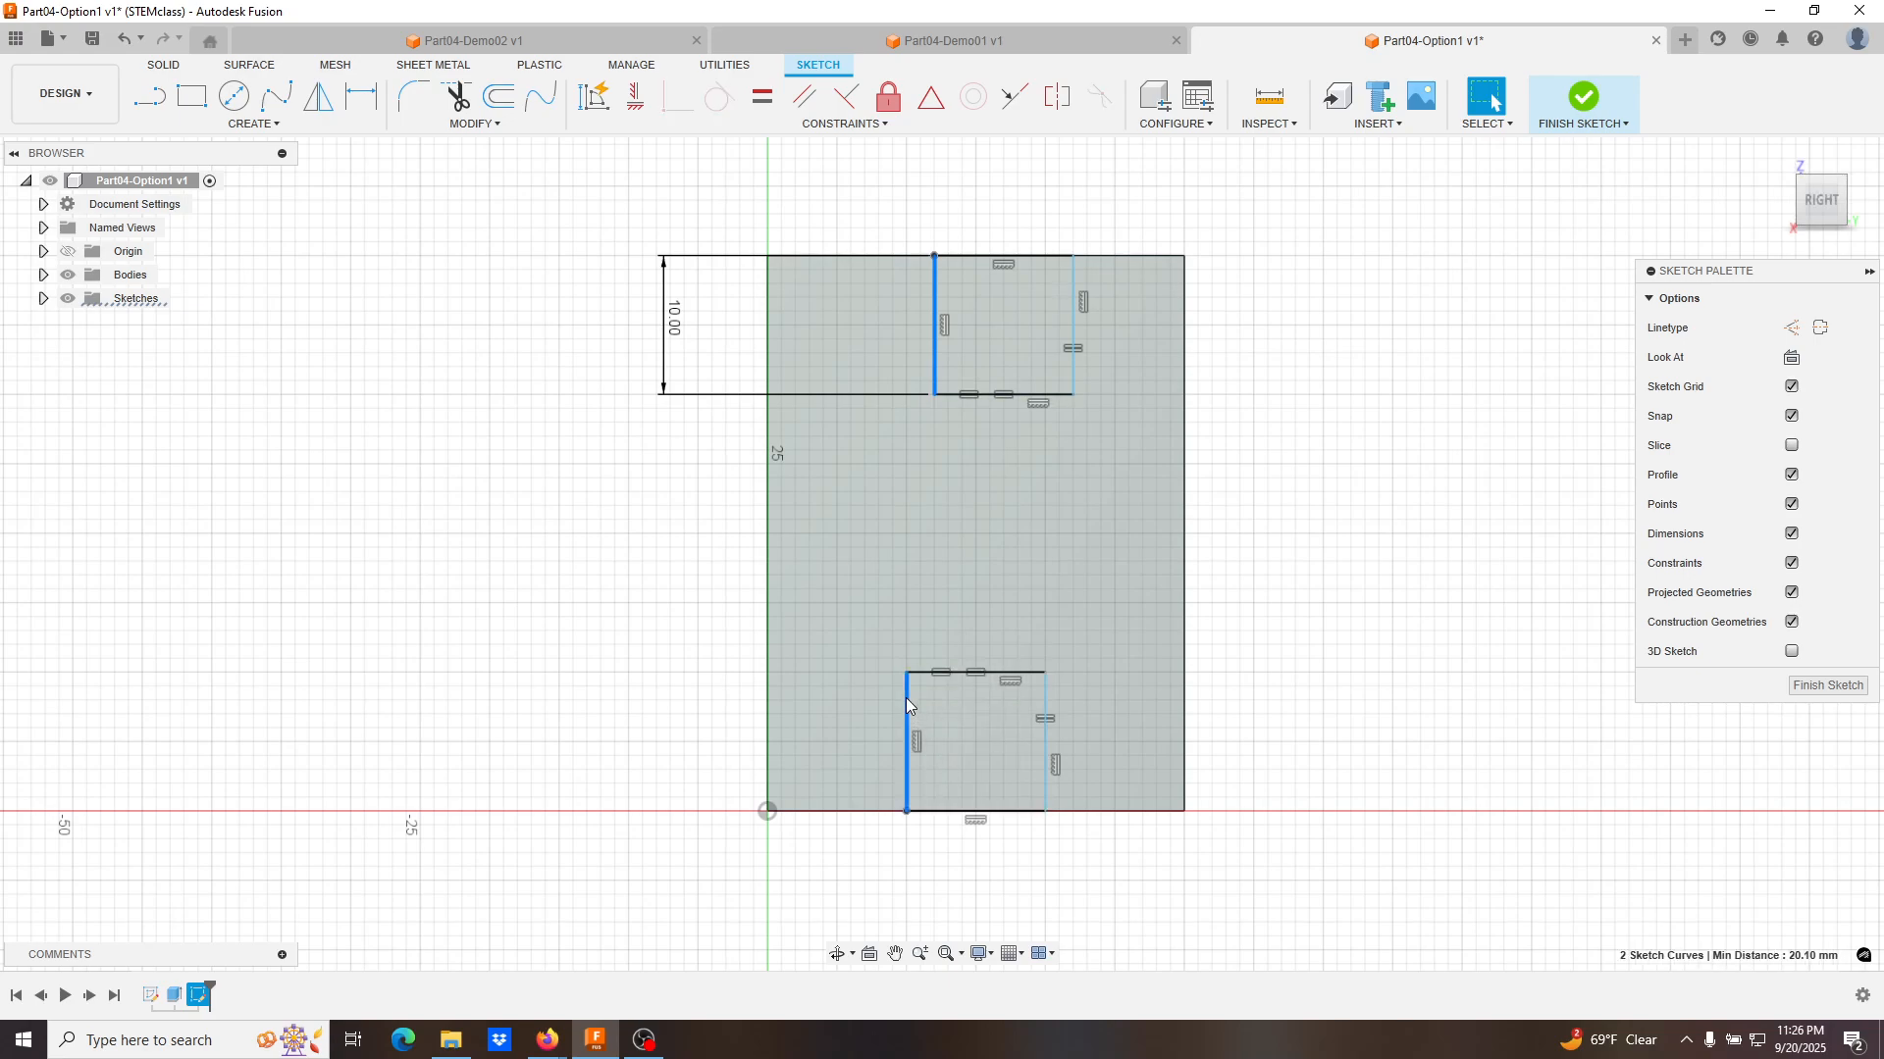
click(889, 125)
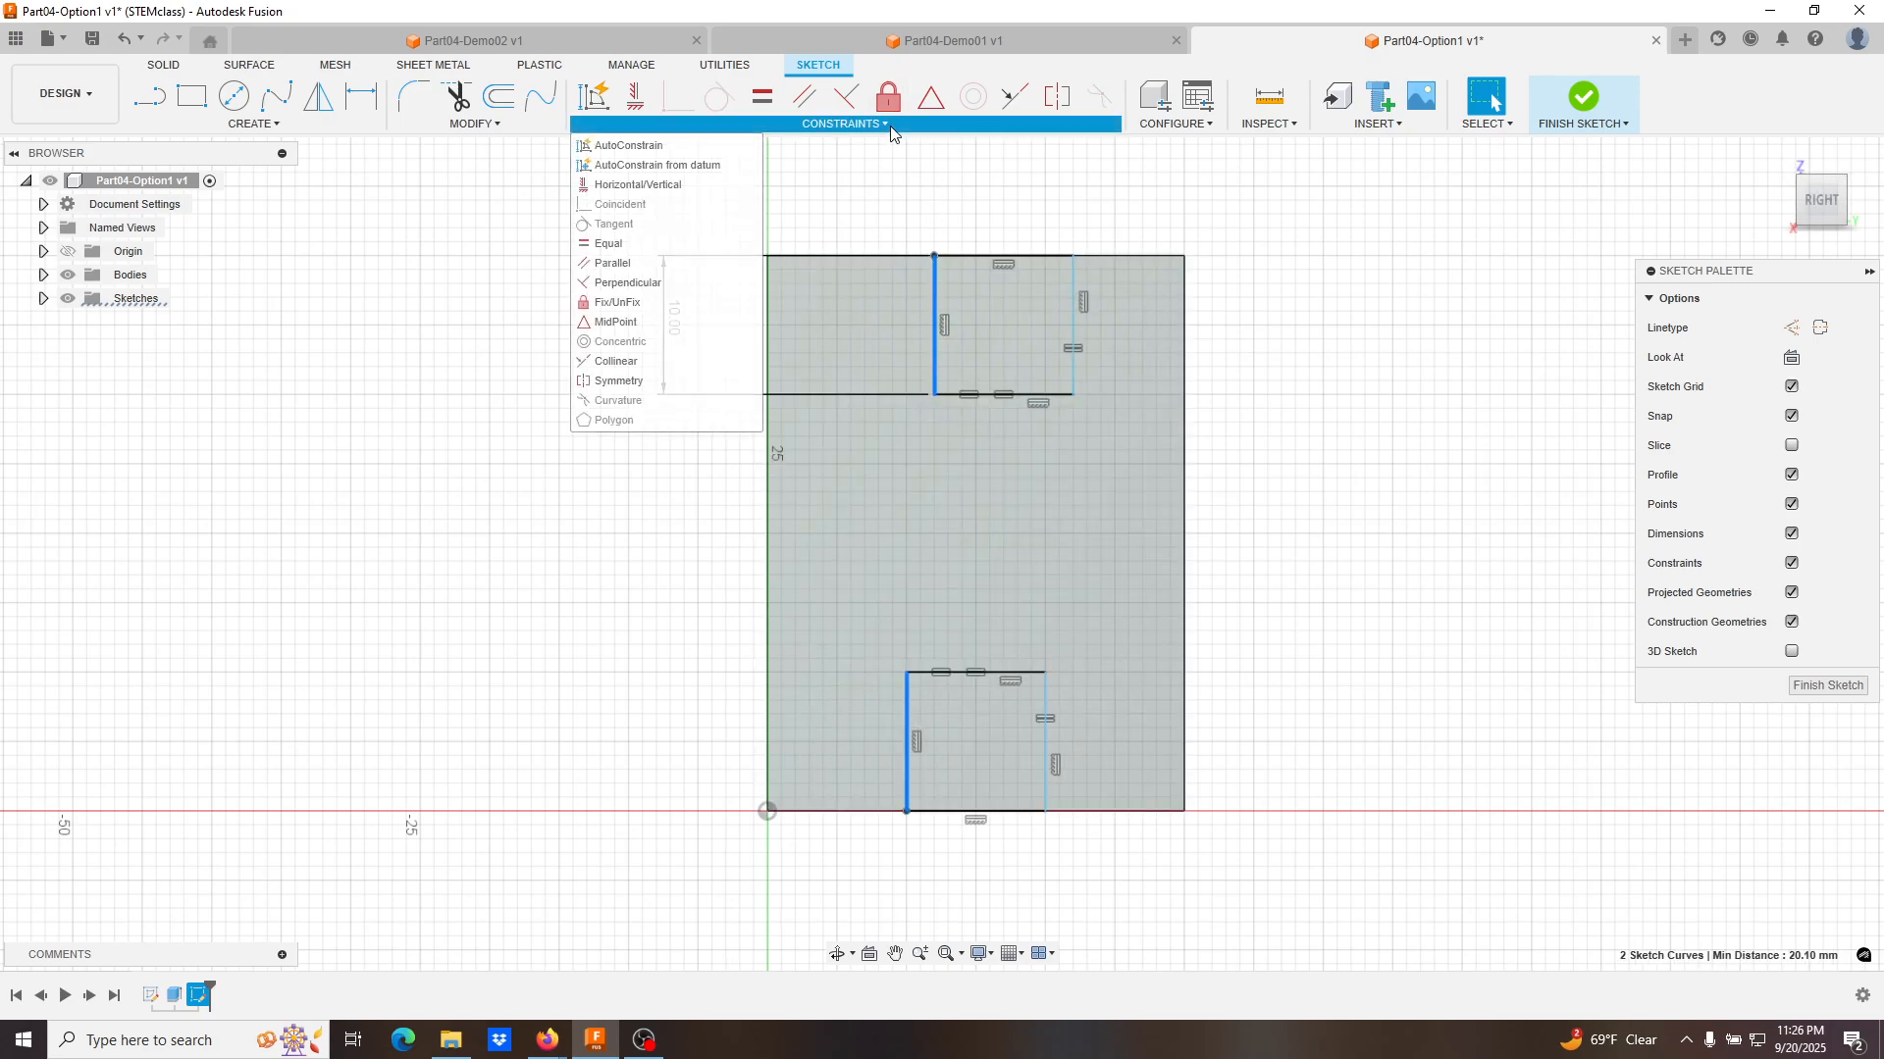
click(702, 370)
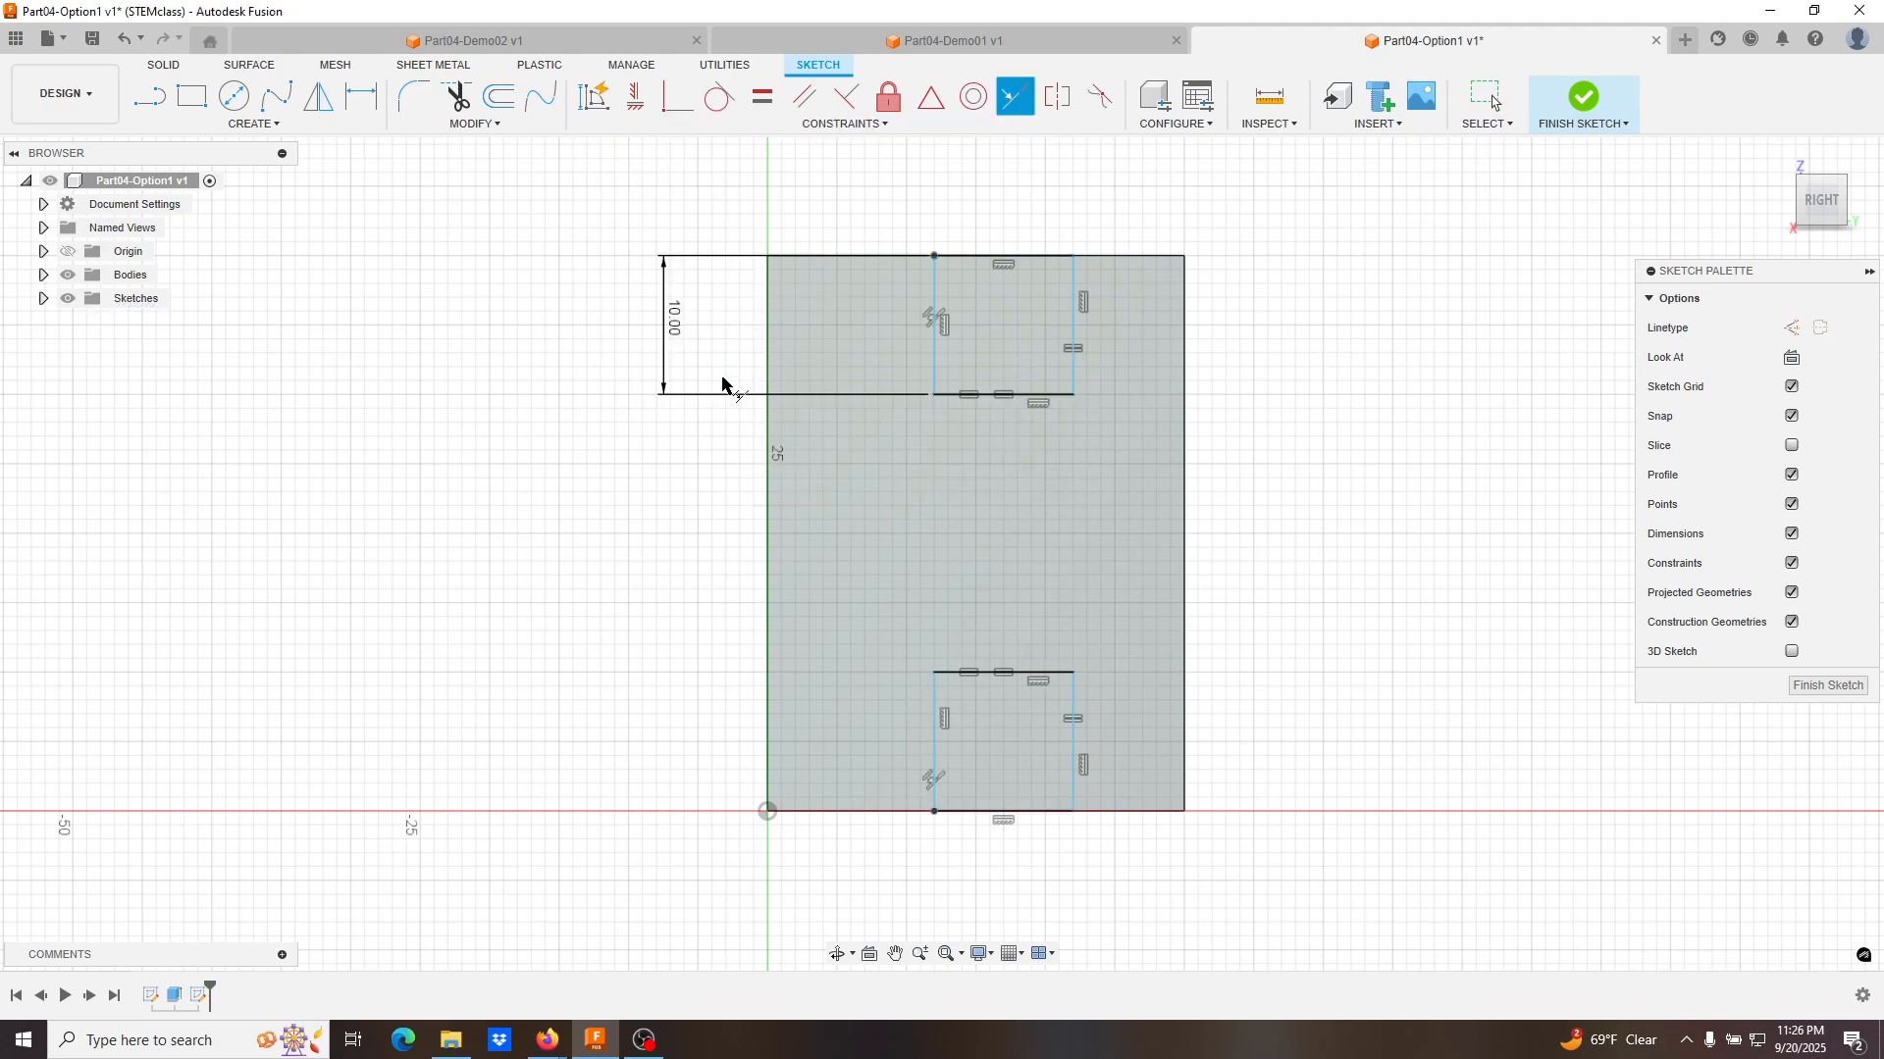
key(Escape)
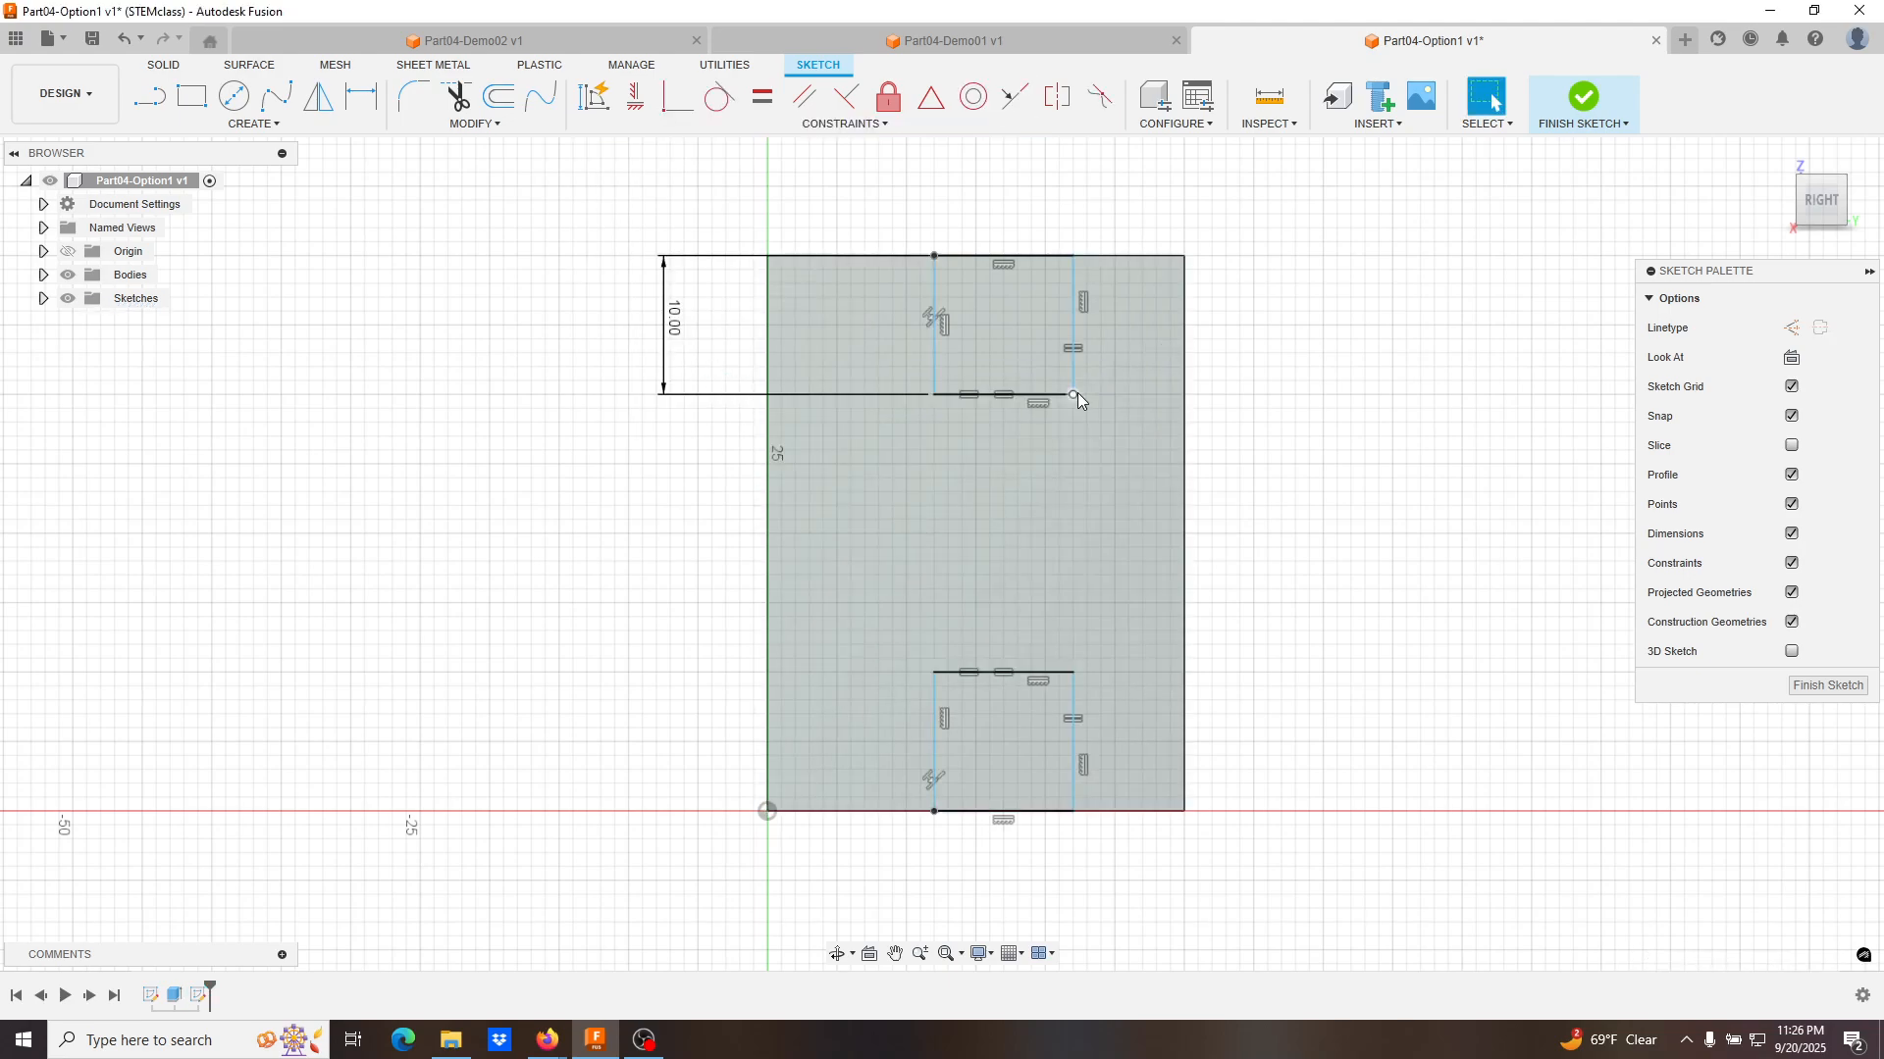
mouse_move(1077, 393)
mouse_down()
mouse_move(1122, 396)
mouse_move(1039, 418)
mouse_up()
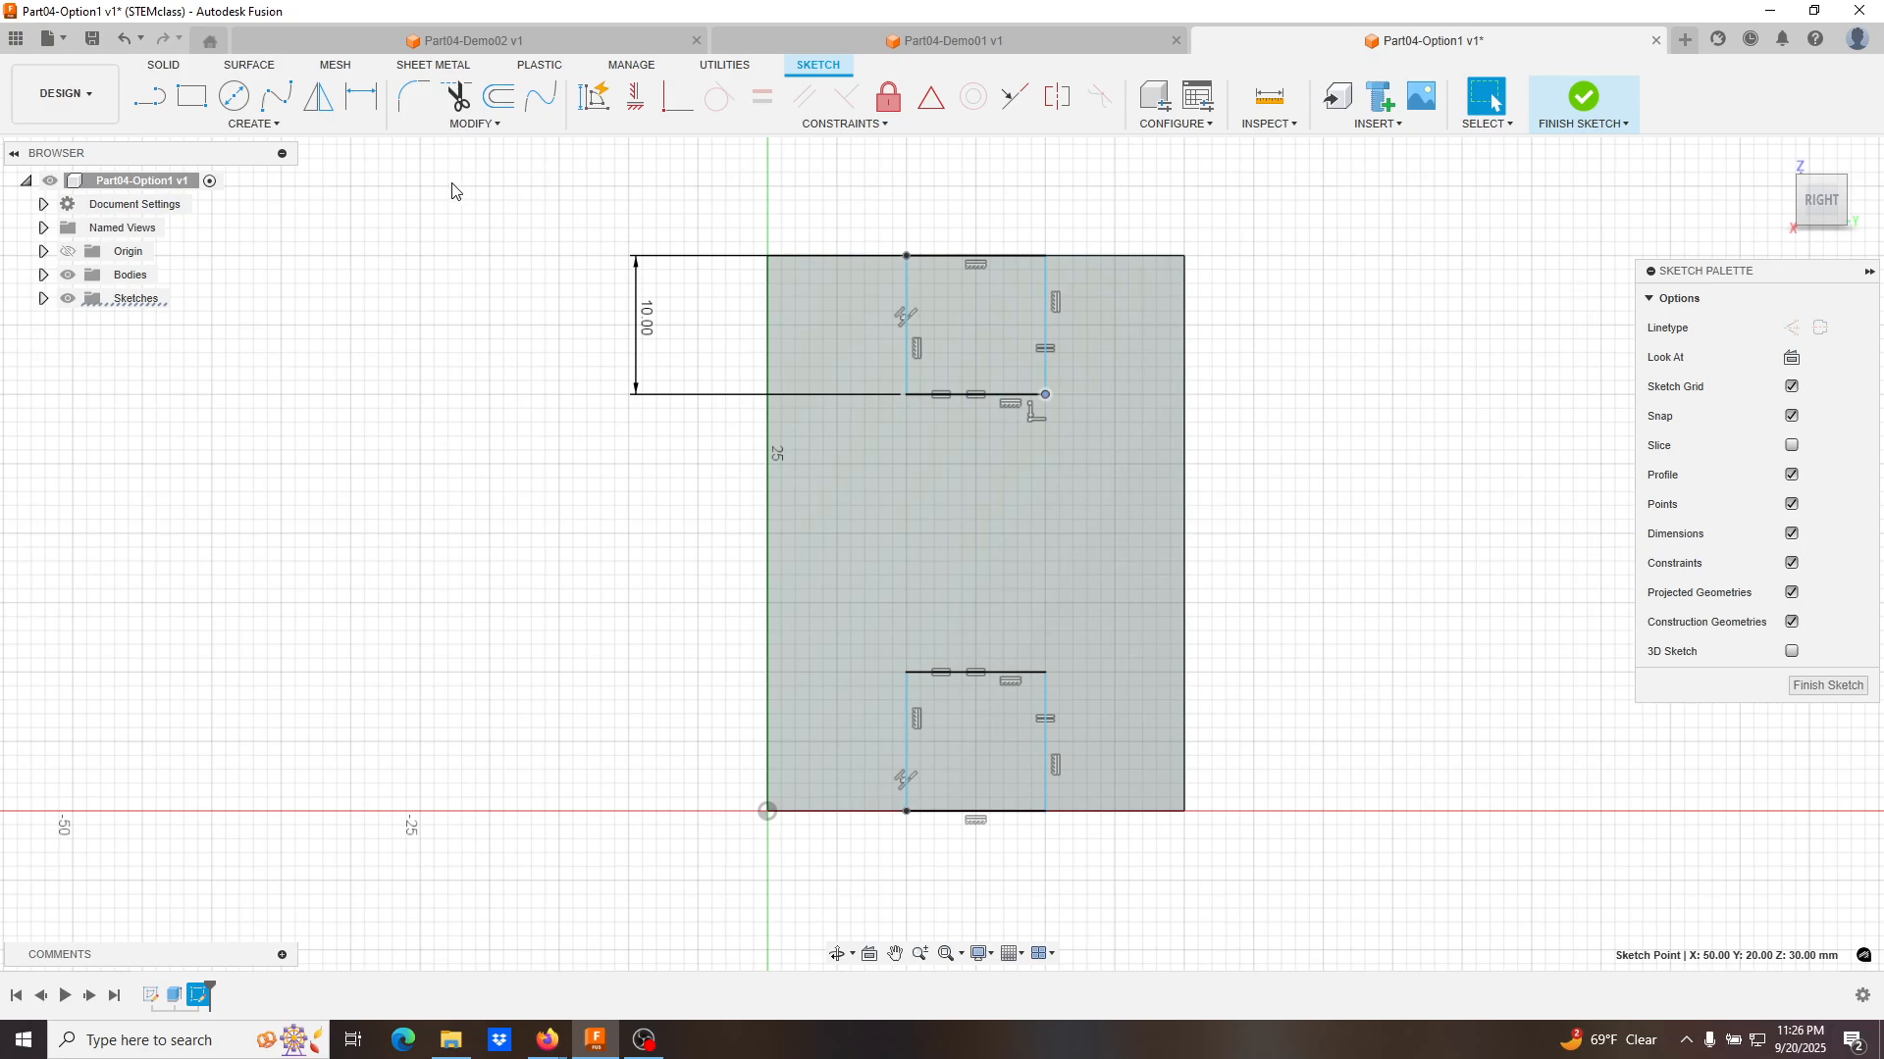
click(361, 95)
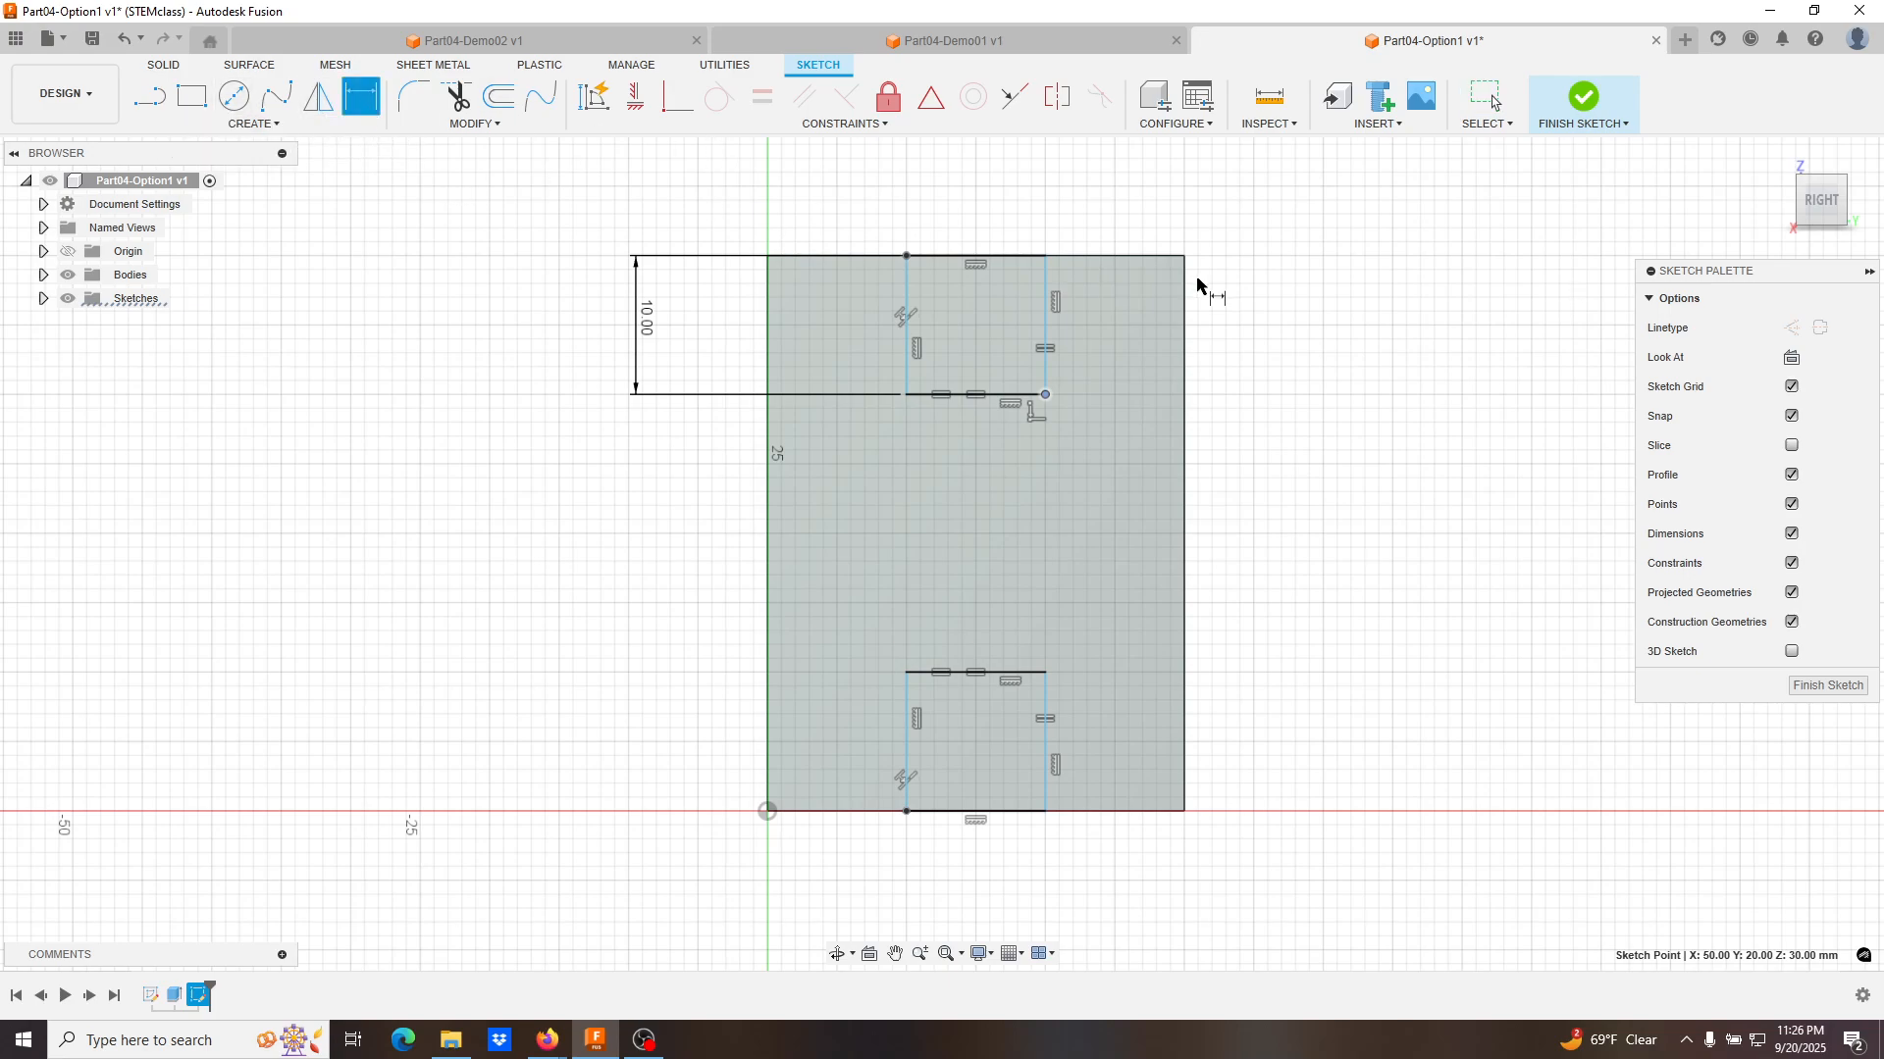
click(1184, 330)
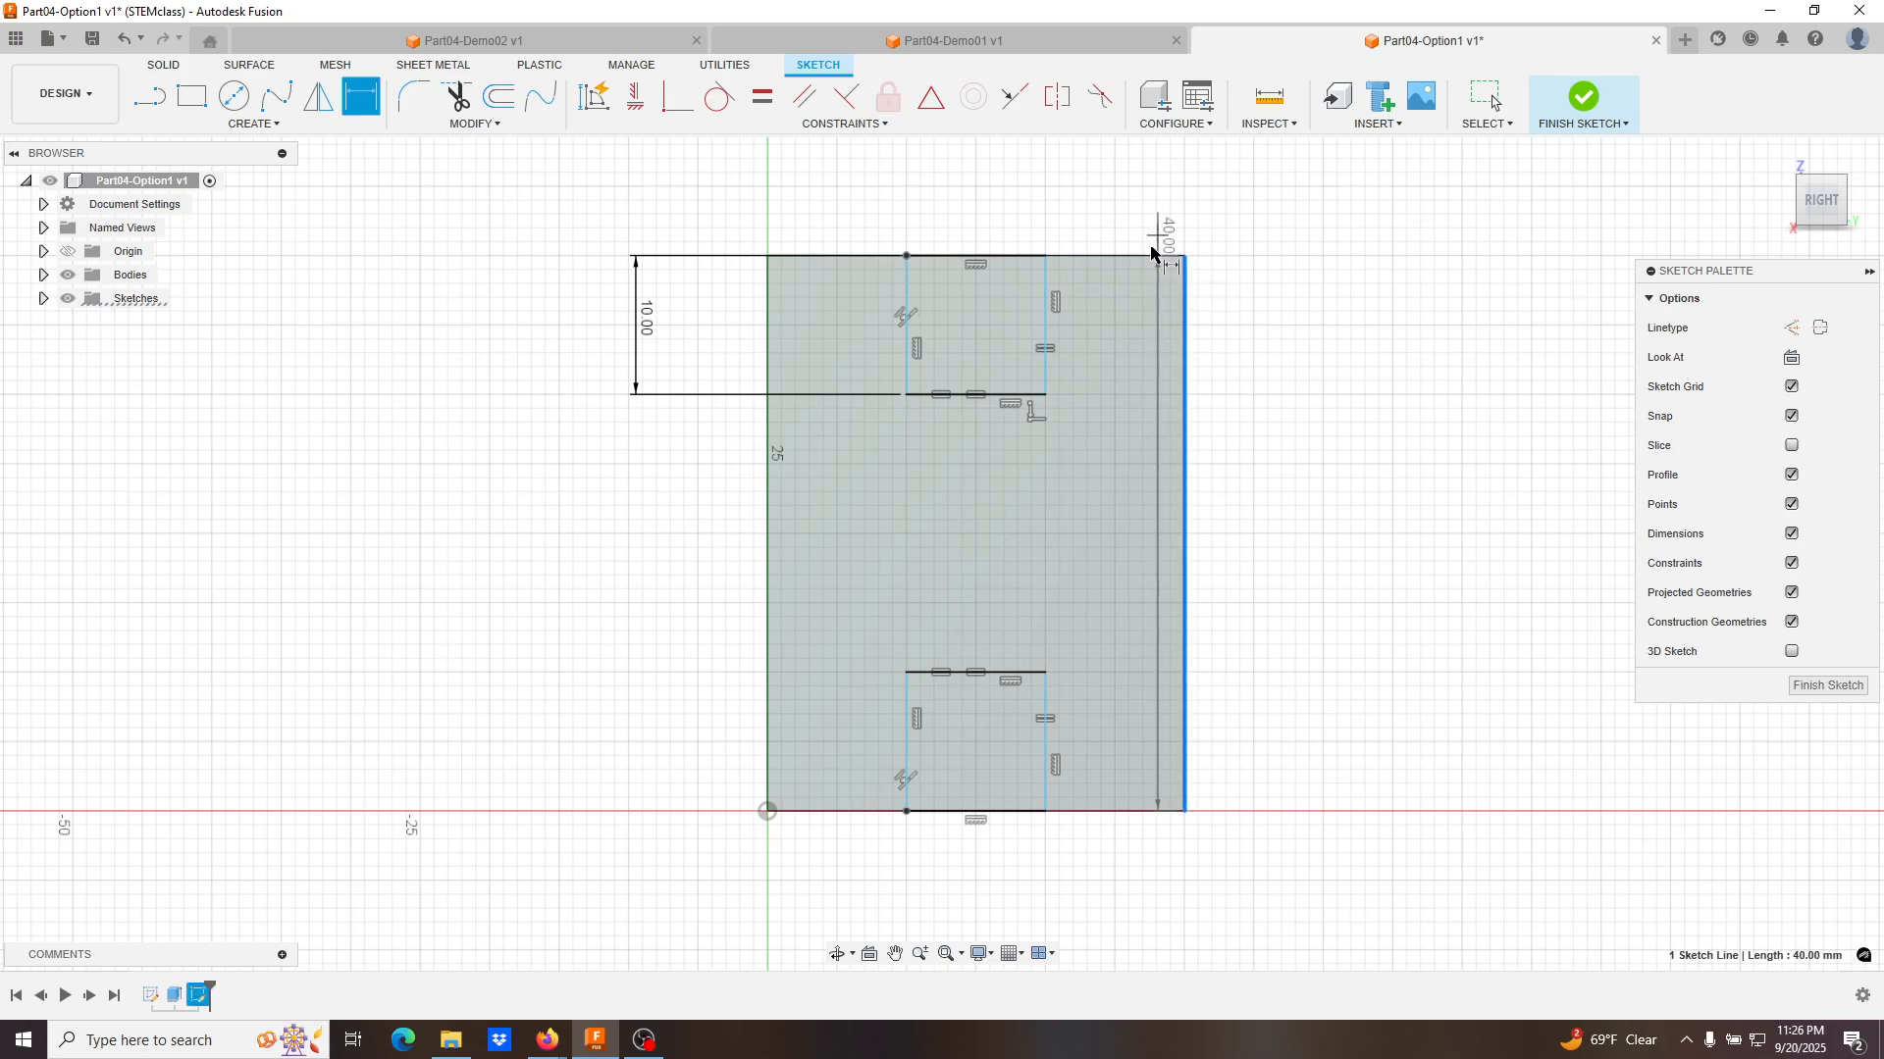
click(1039, 317)
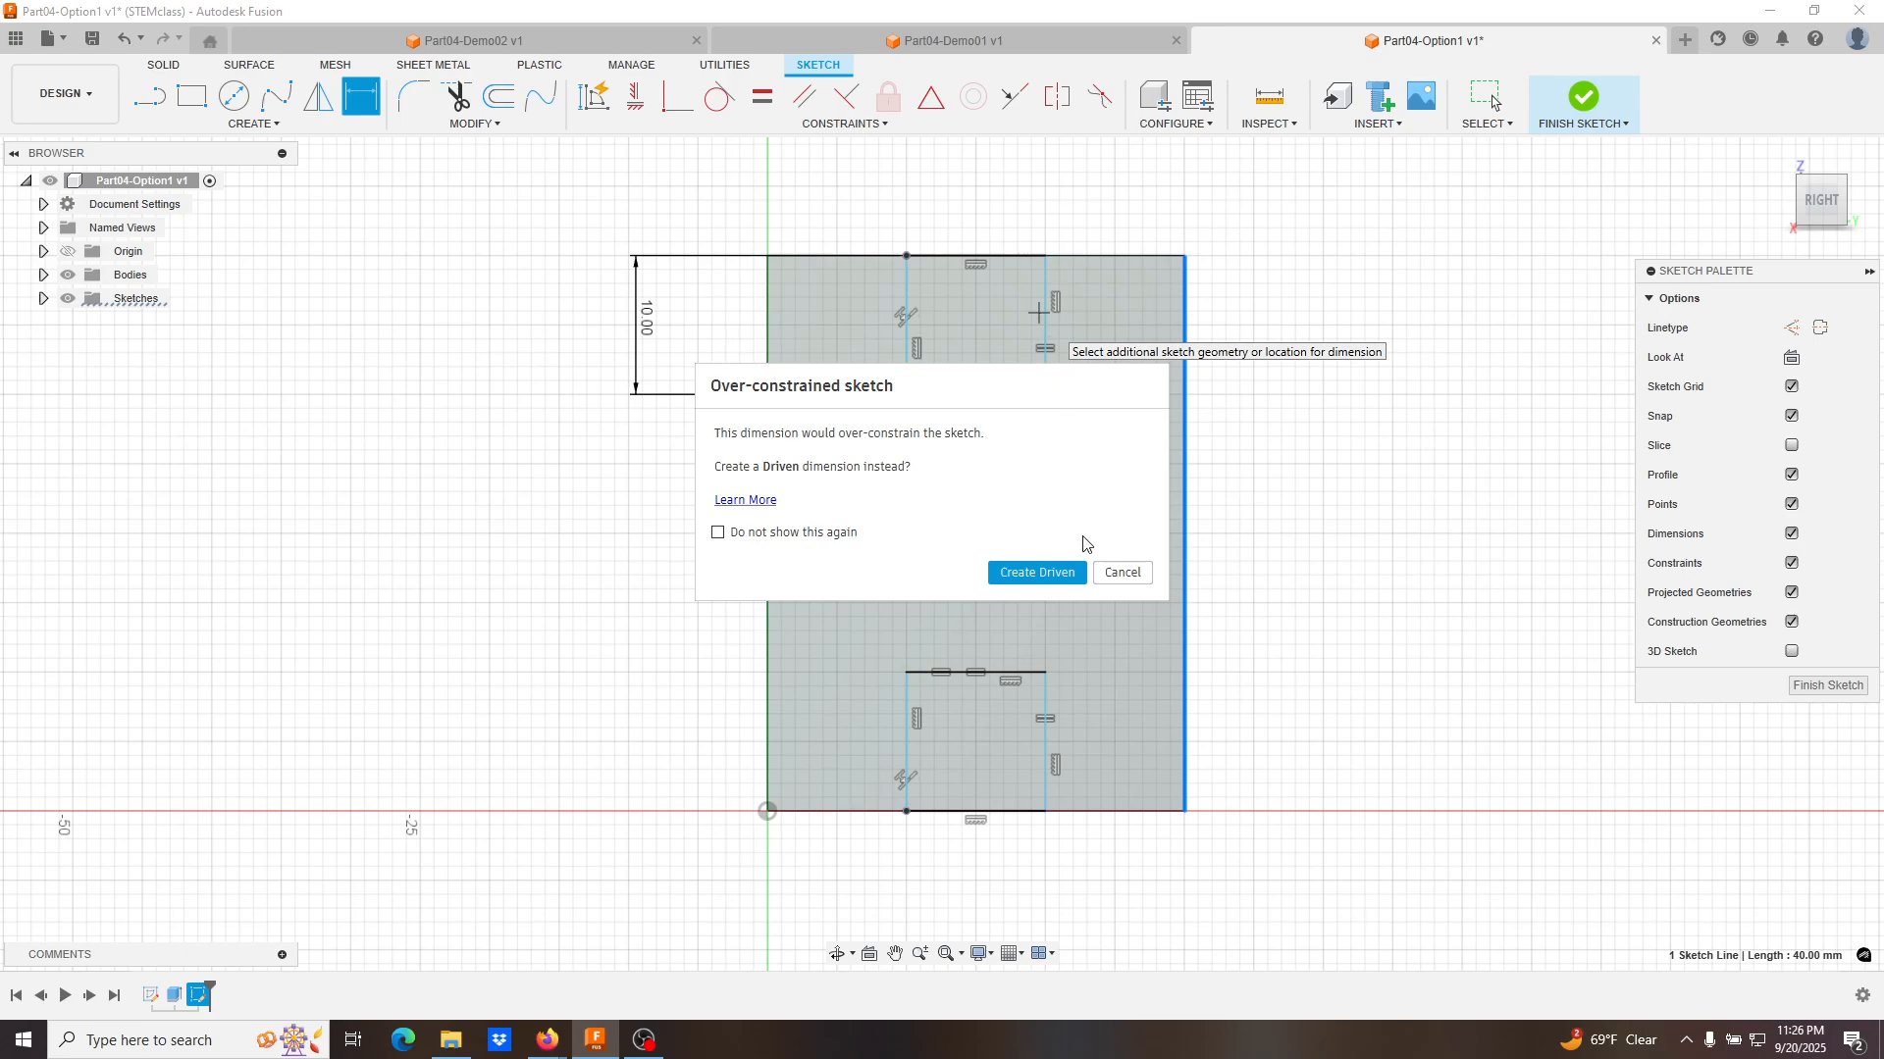
click(1118, 574)
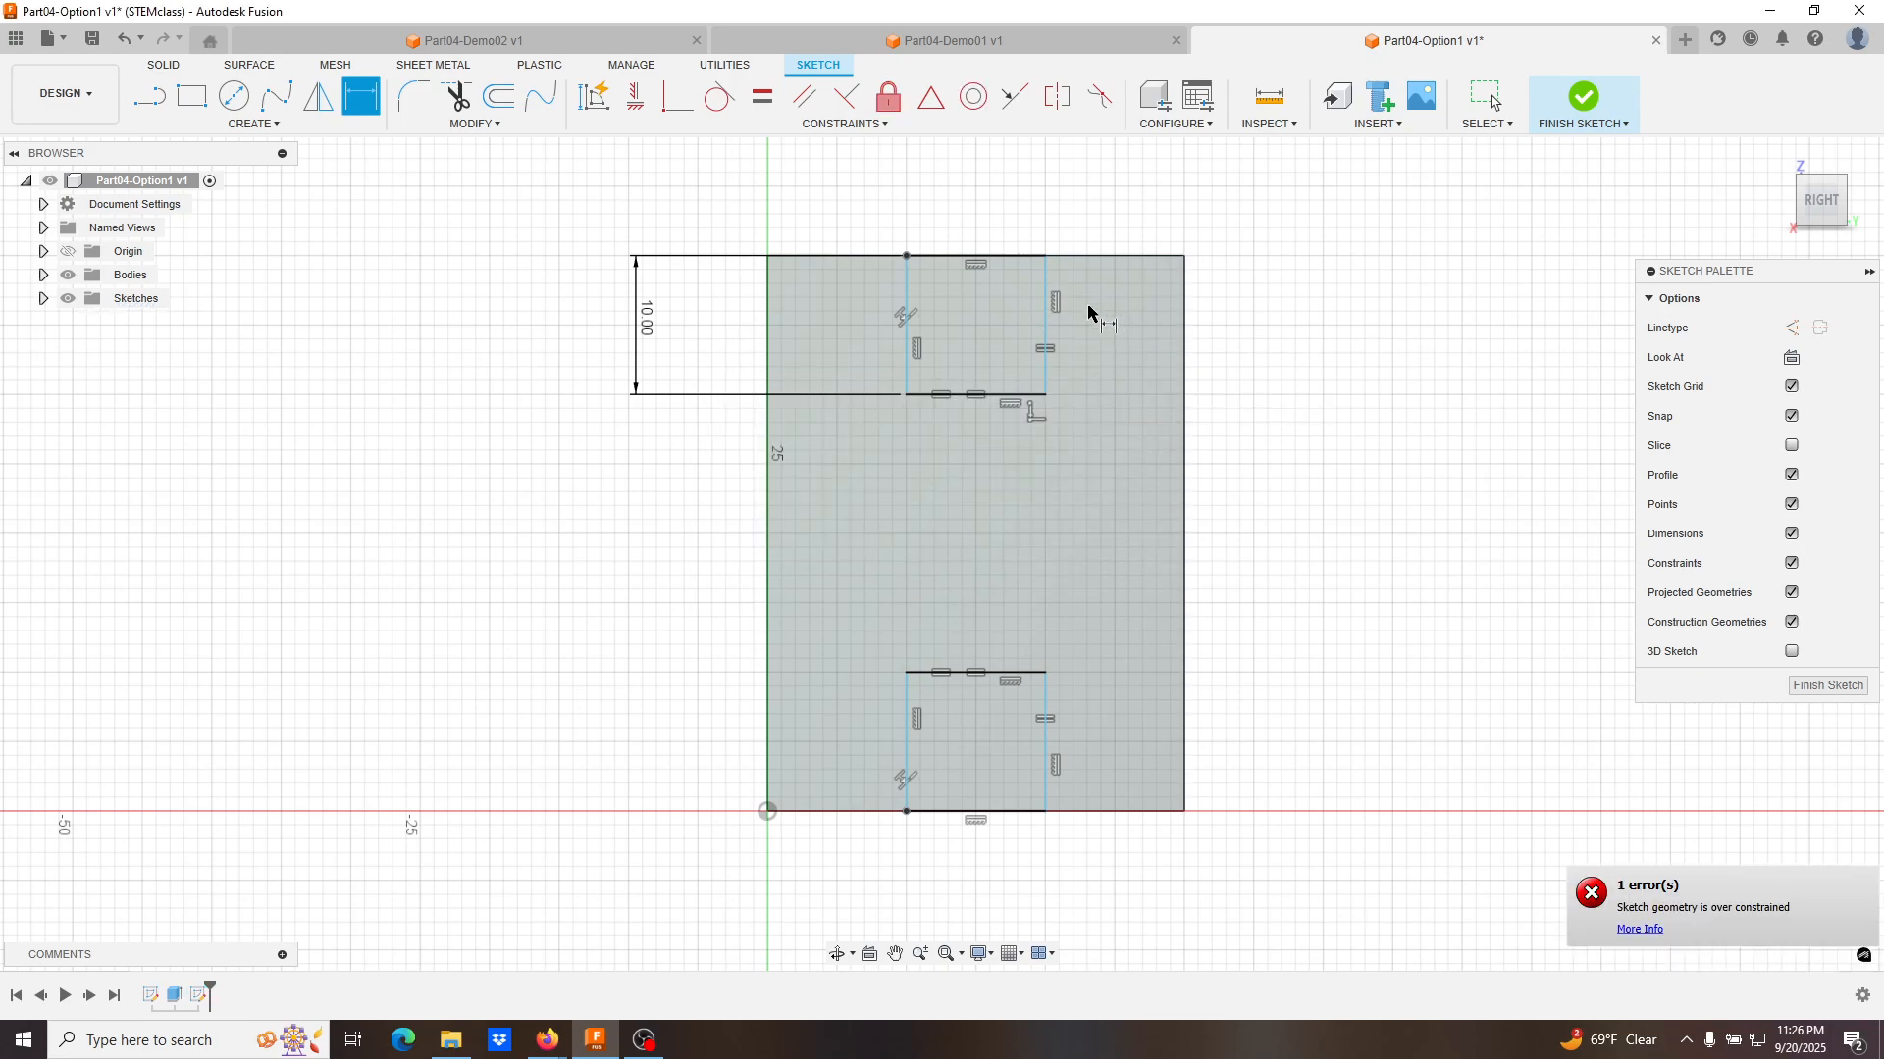
Dimension the distance from the upper rectangle's right side to the face's right edge at 10 mm and finish the sketch.
click(1046, 346)
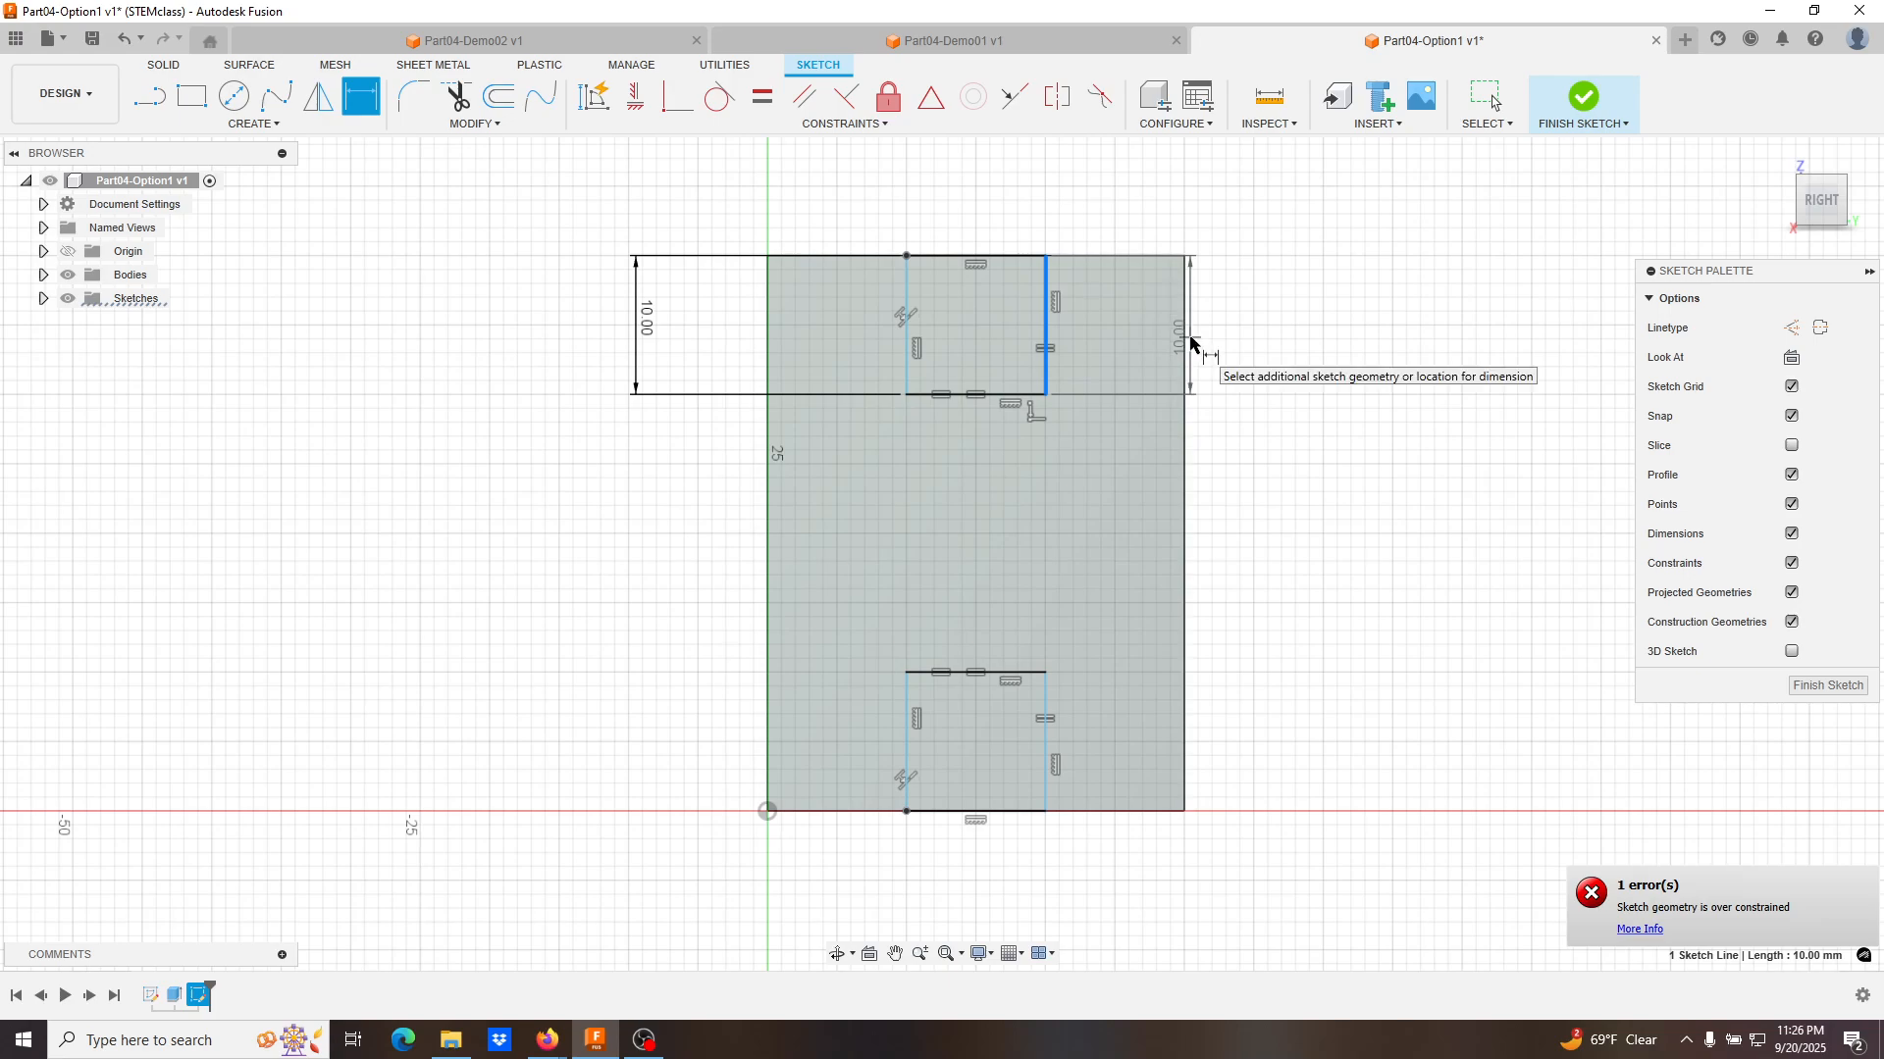
click(1186, 344)
click(1157, 204)
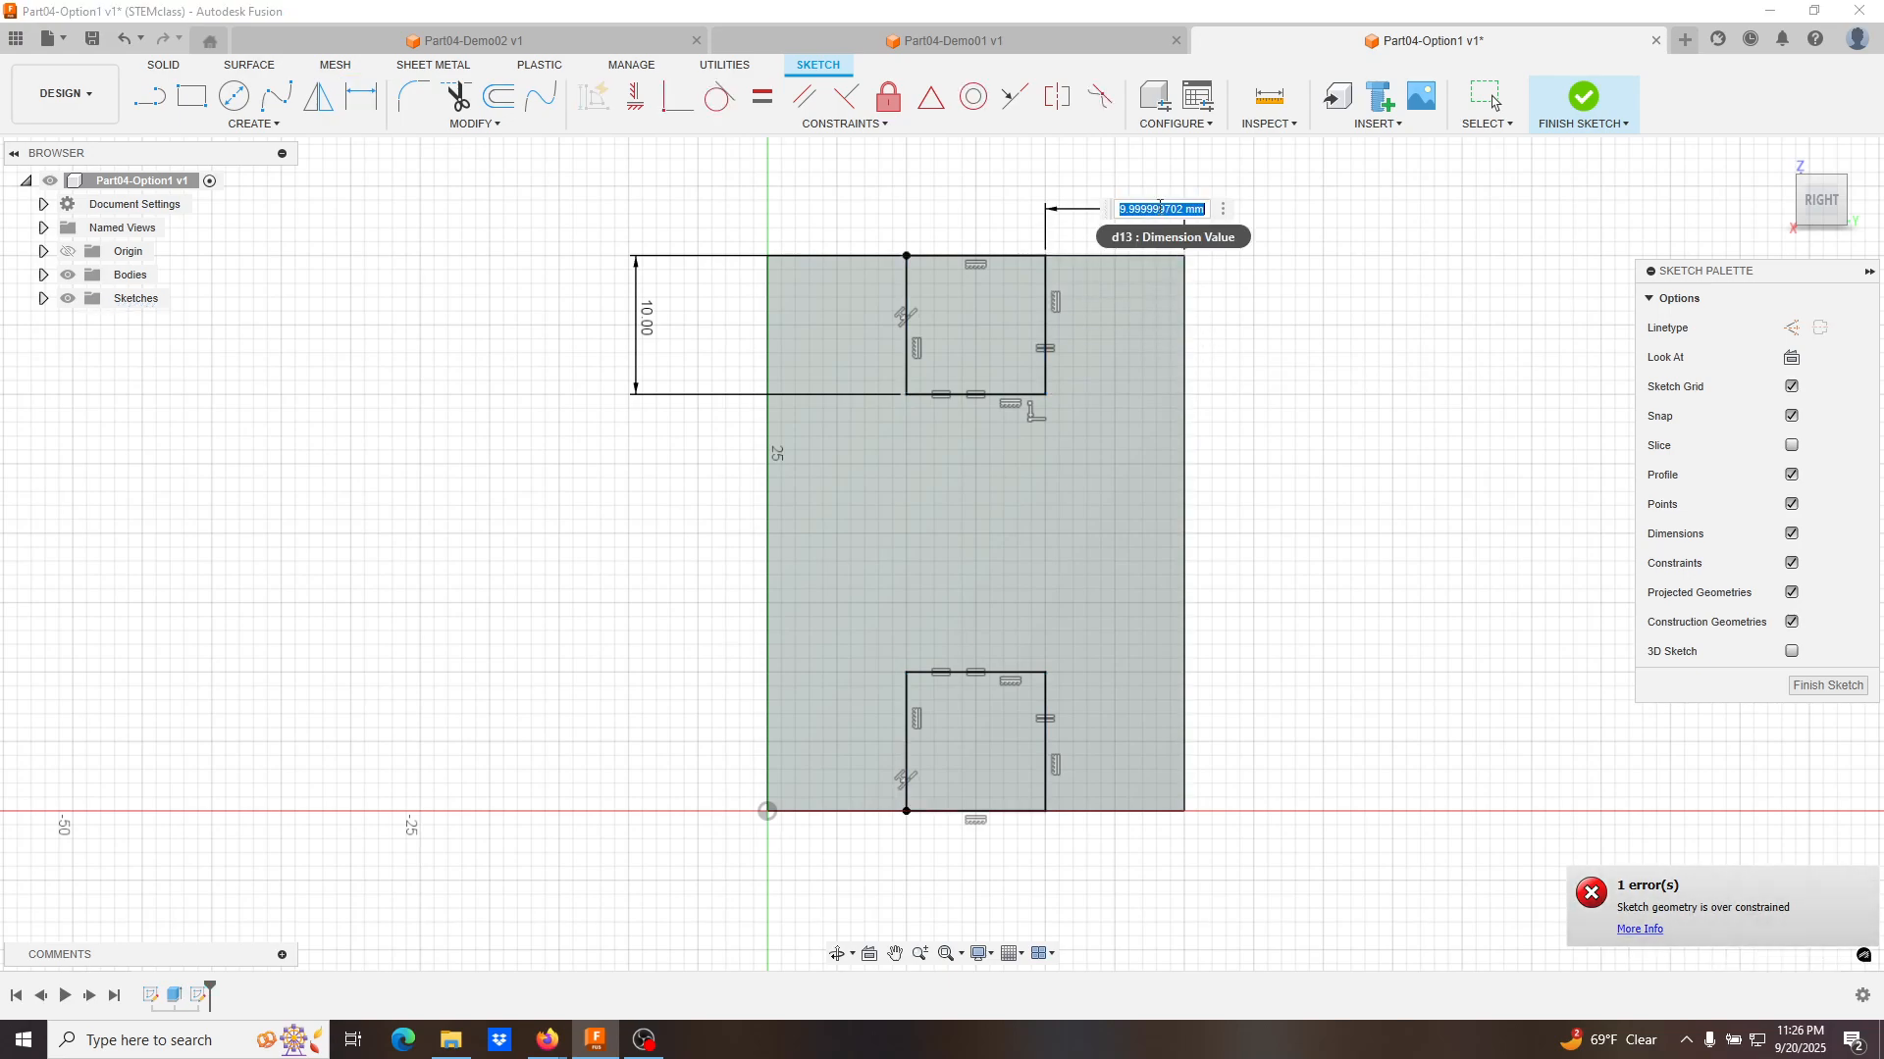
text(10)
key(Return)
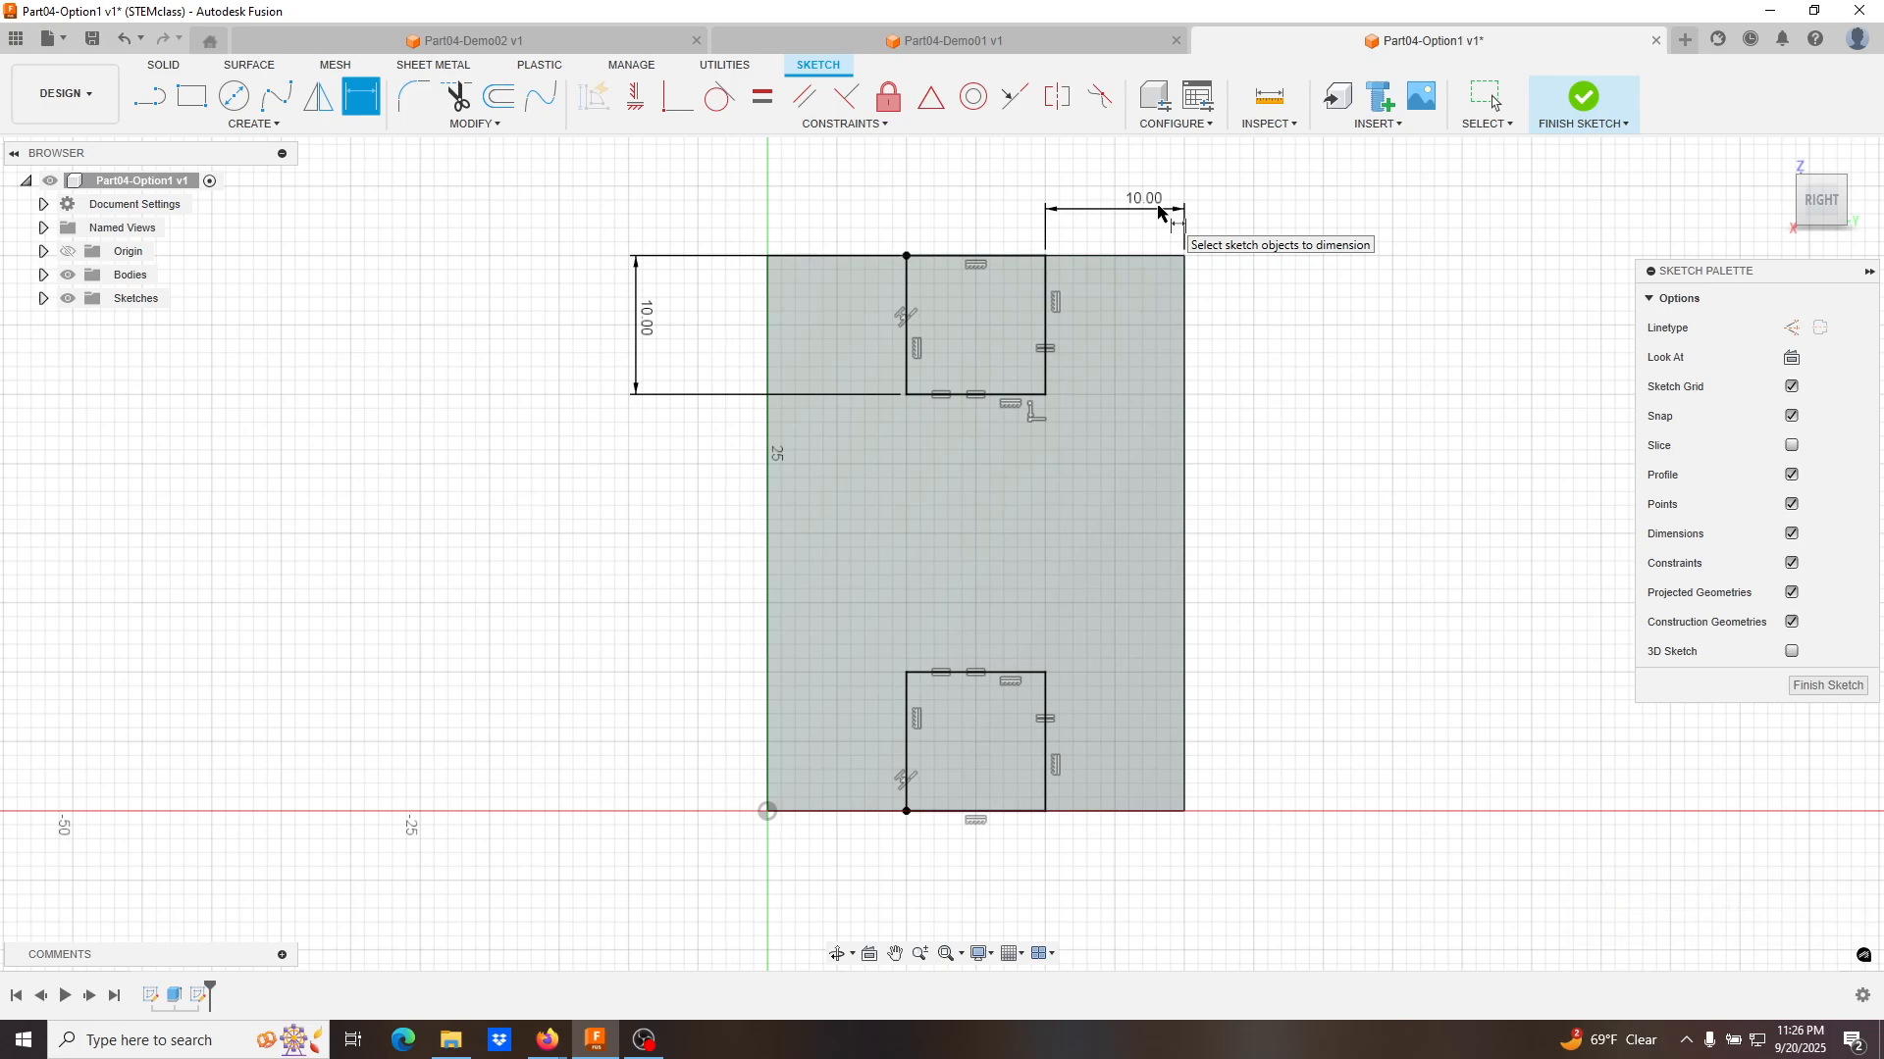
click(1816, 685)
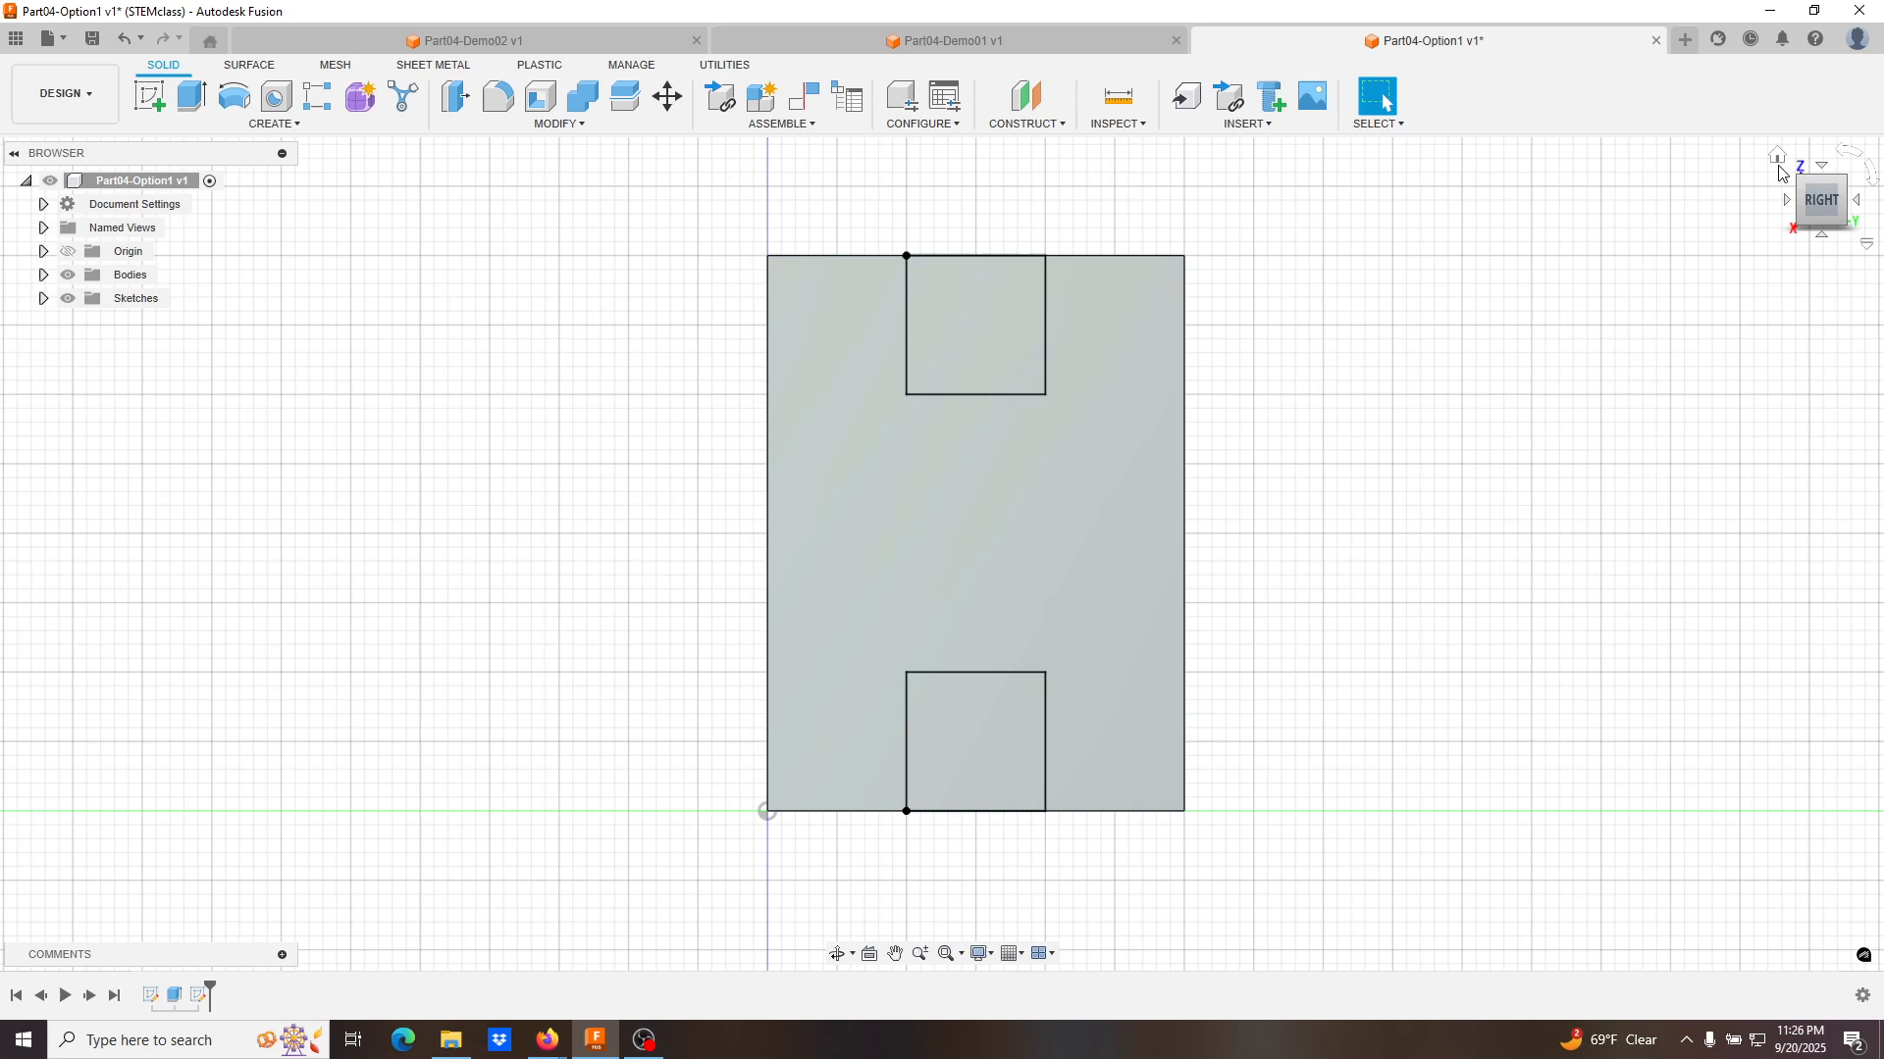
Set up a Cut extrusion of both notch rectangles on the end face with a distance of -10 mm.
click(1776, 165)
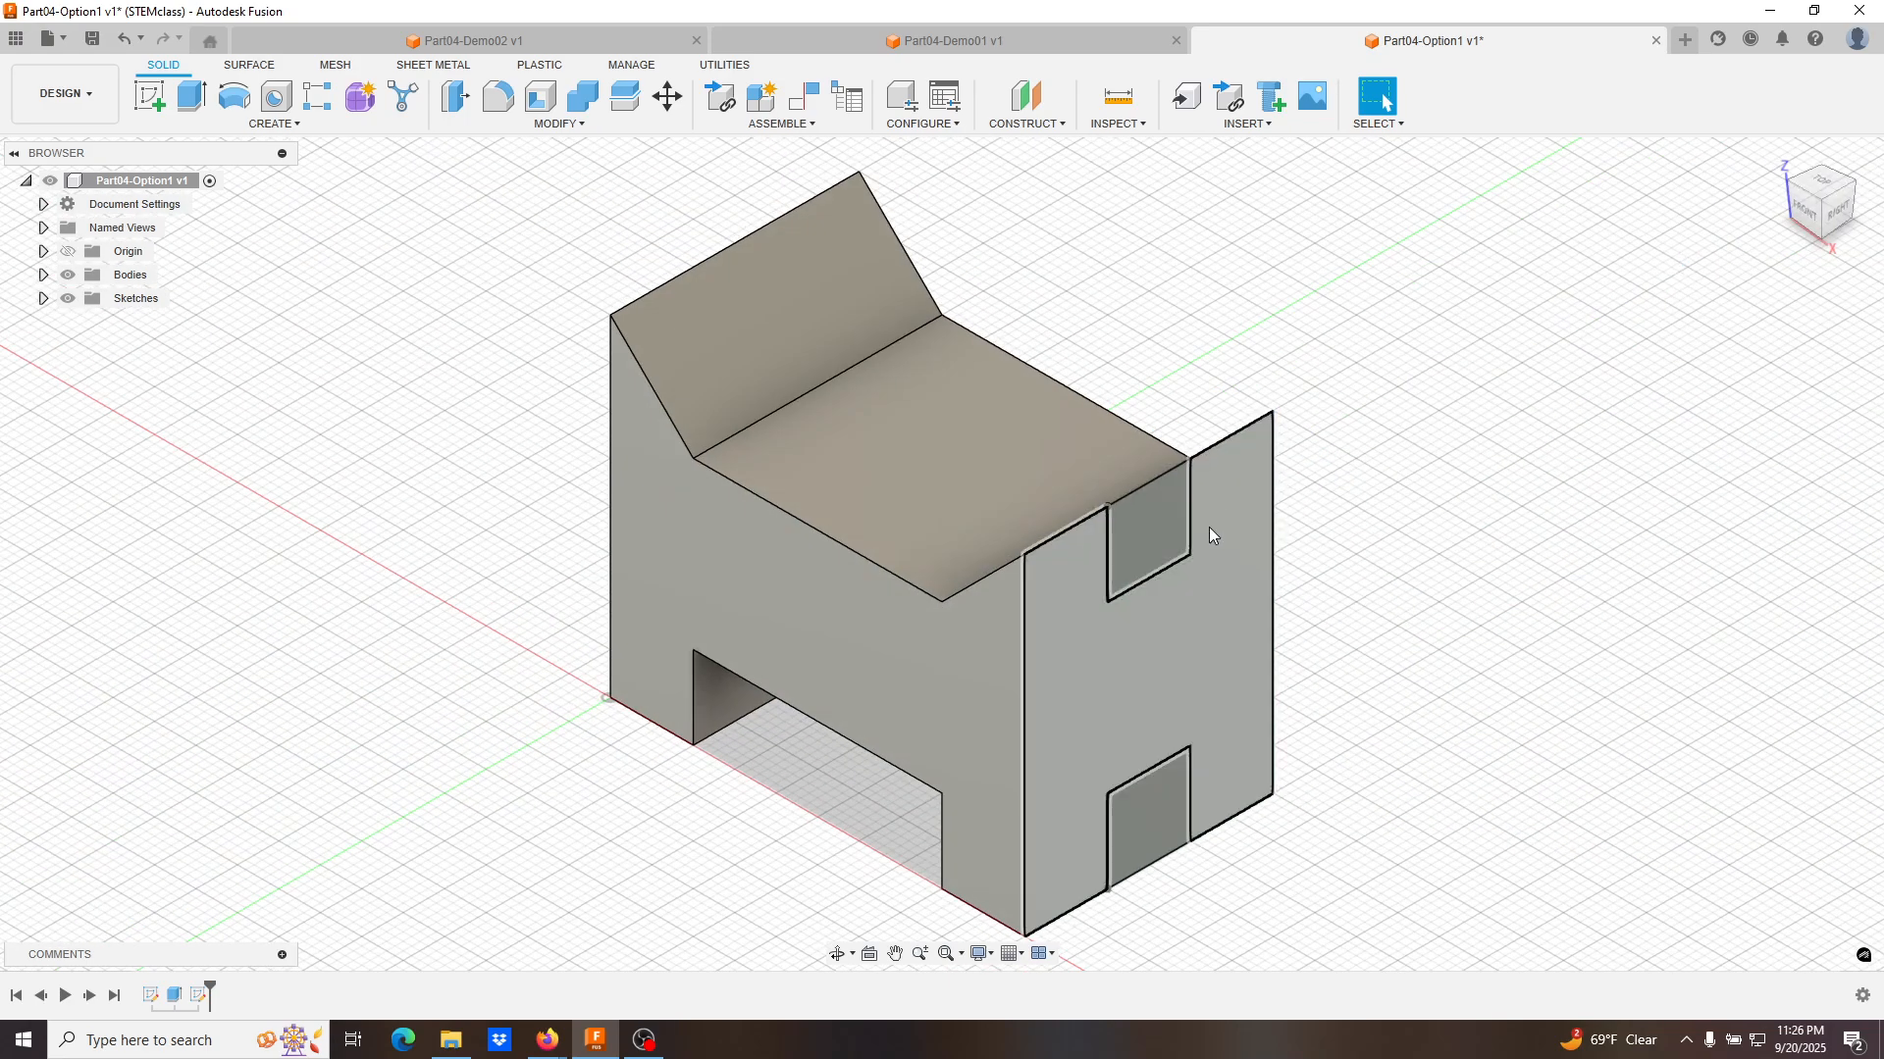
click(194, 96)
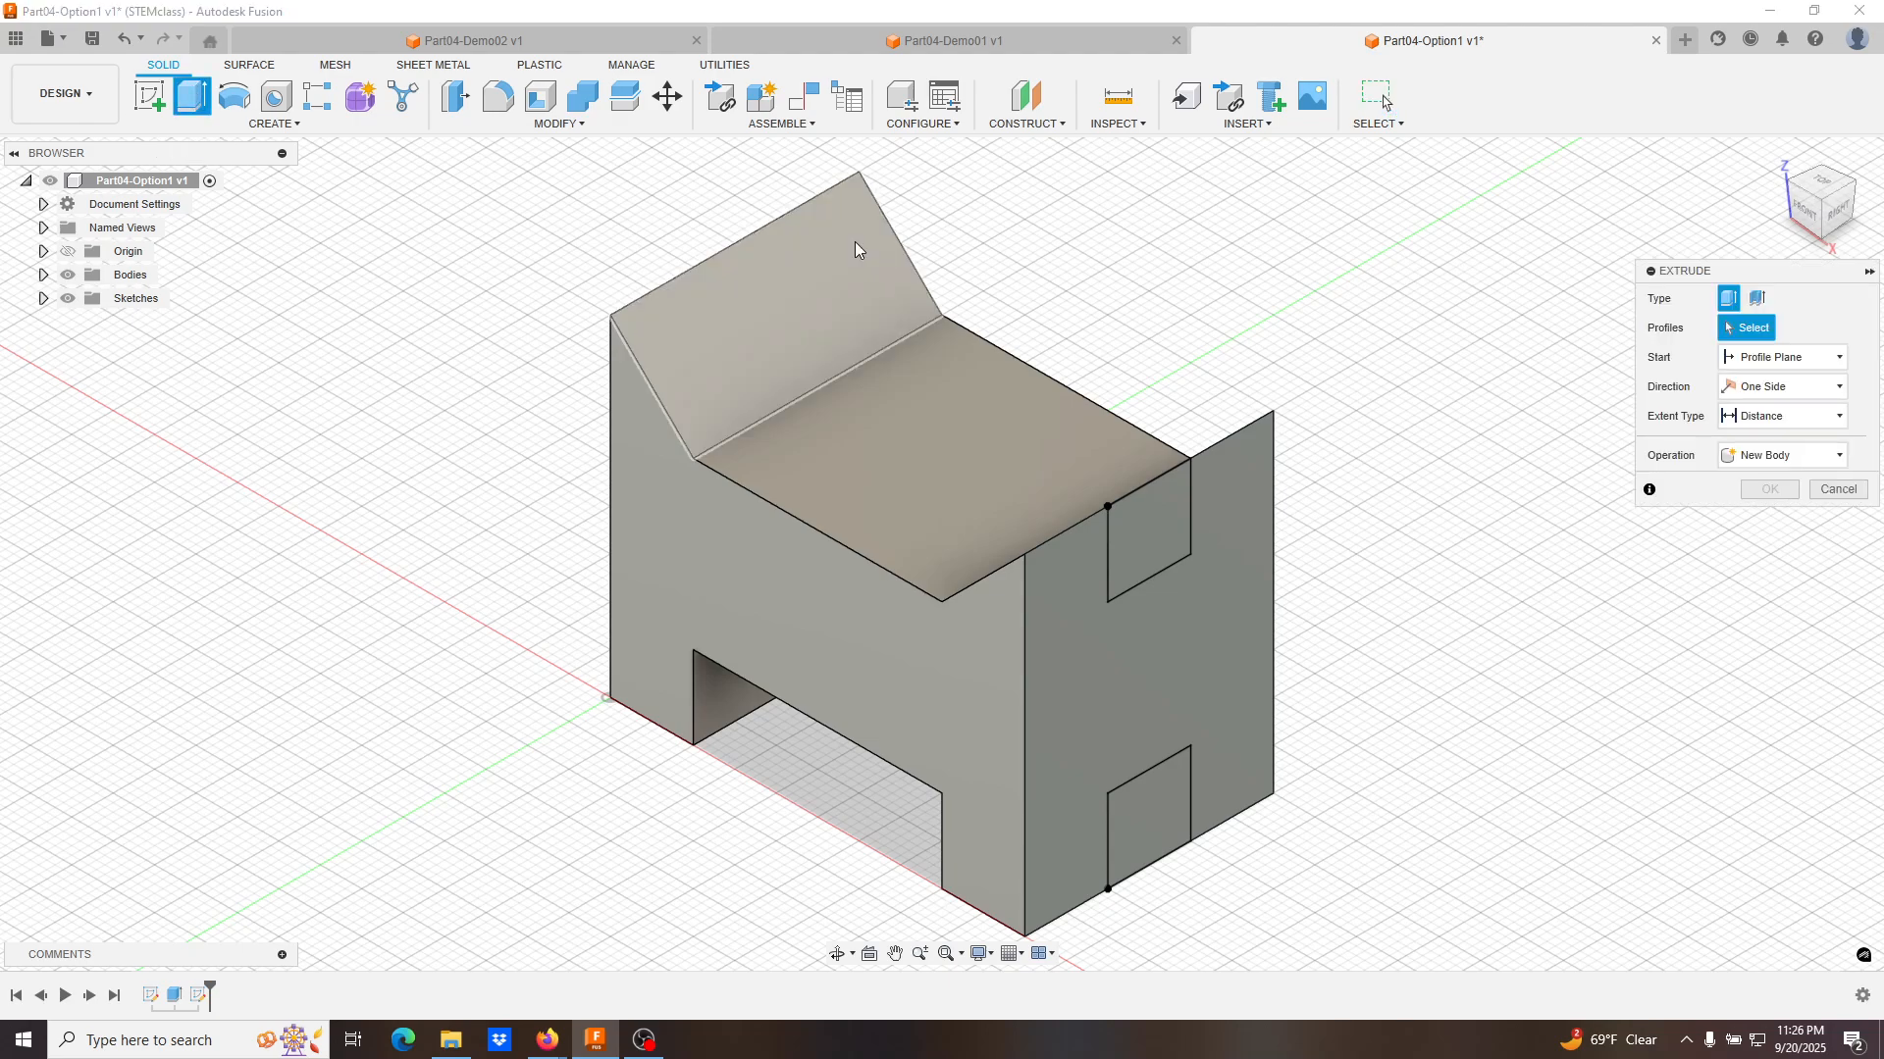
click(1151, 537)
click(1161, 817)
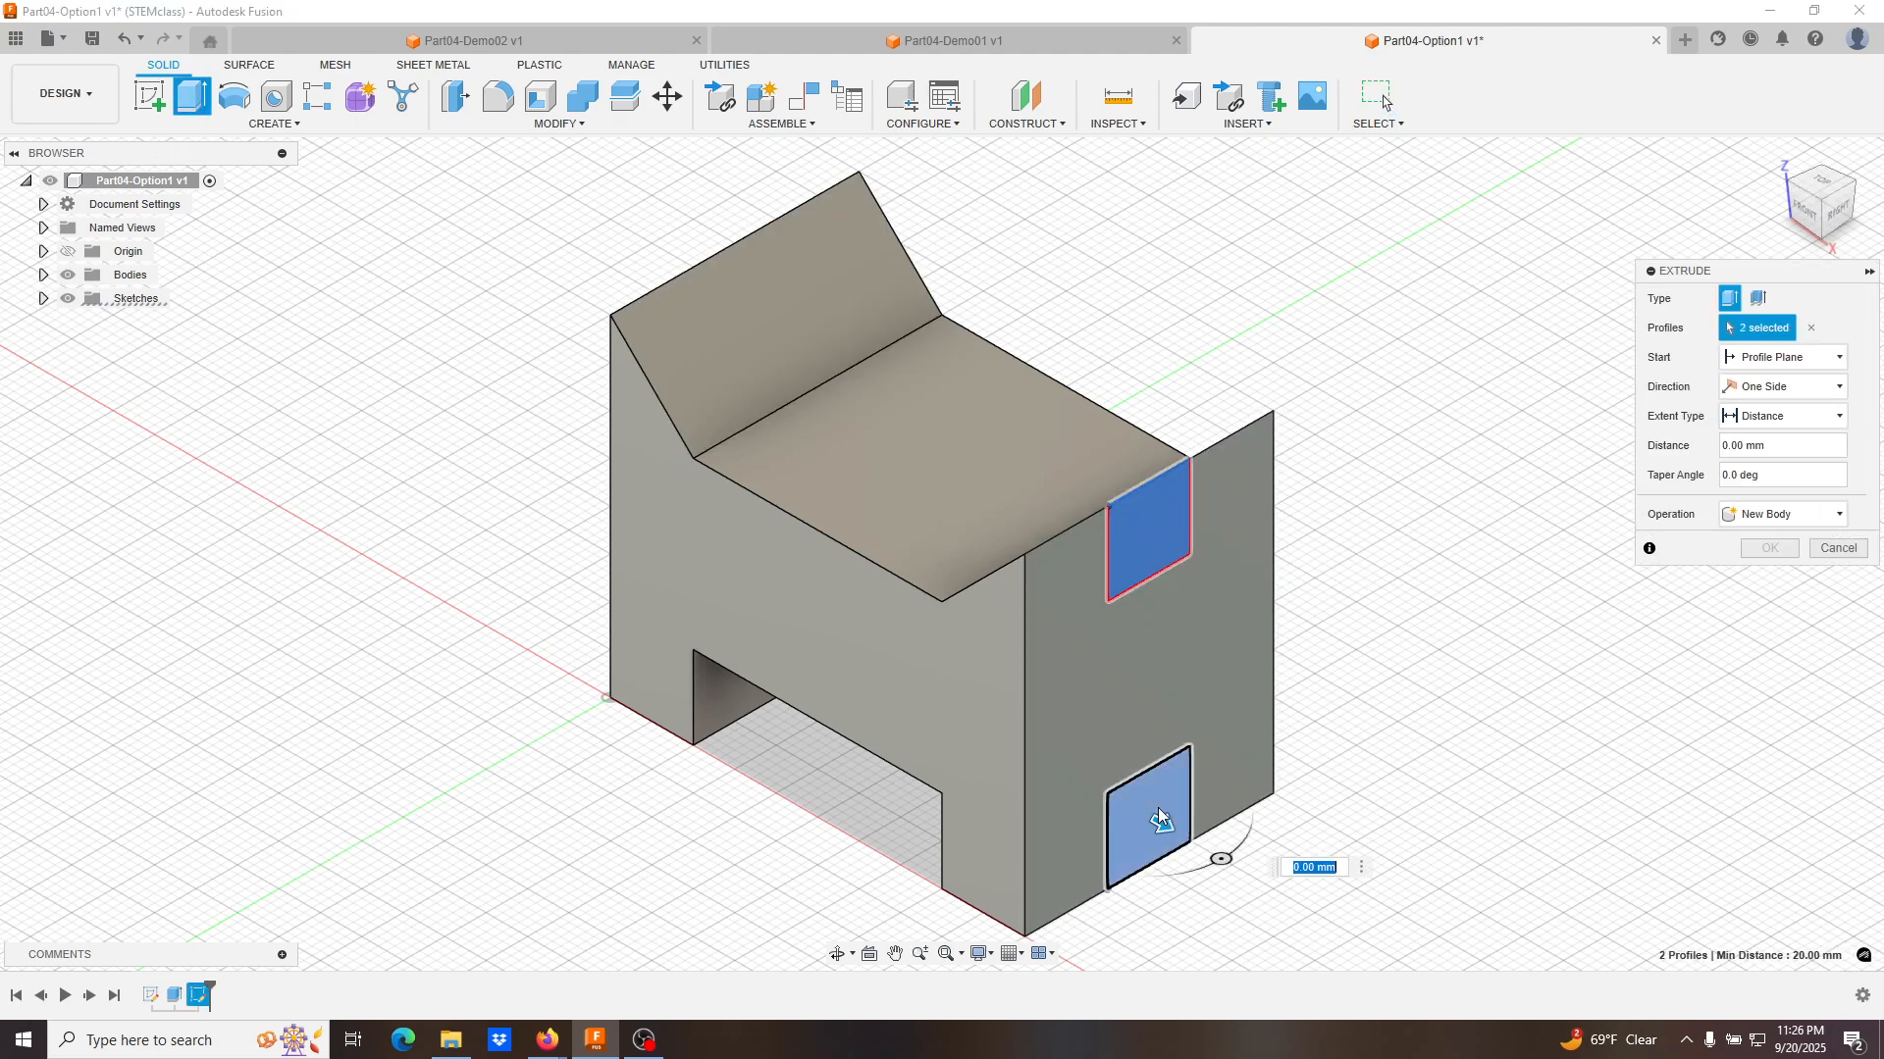
drag(1170, 819, 979, 724)
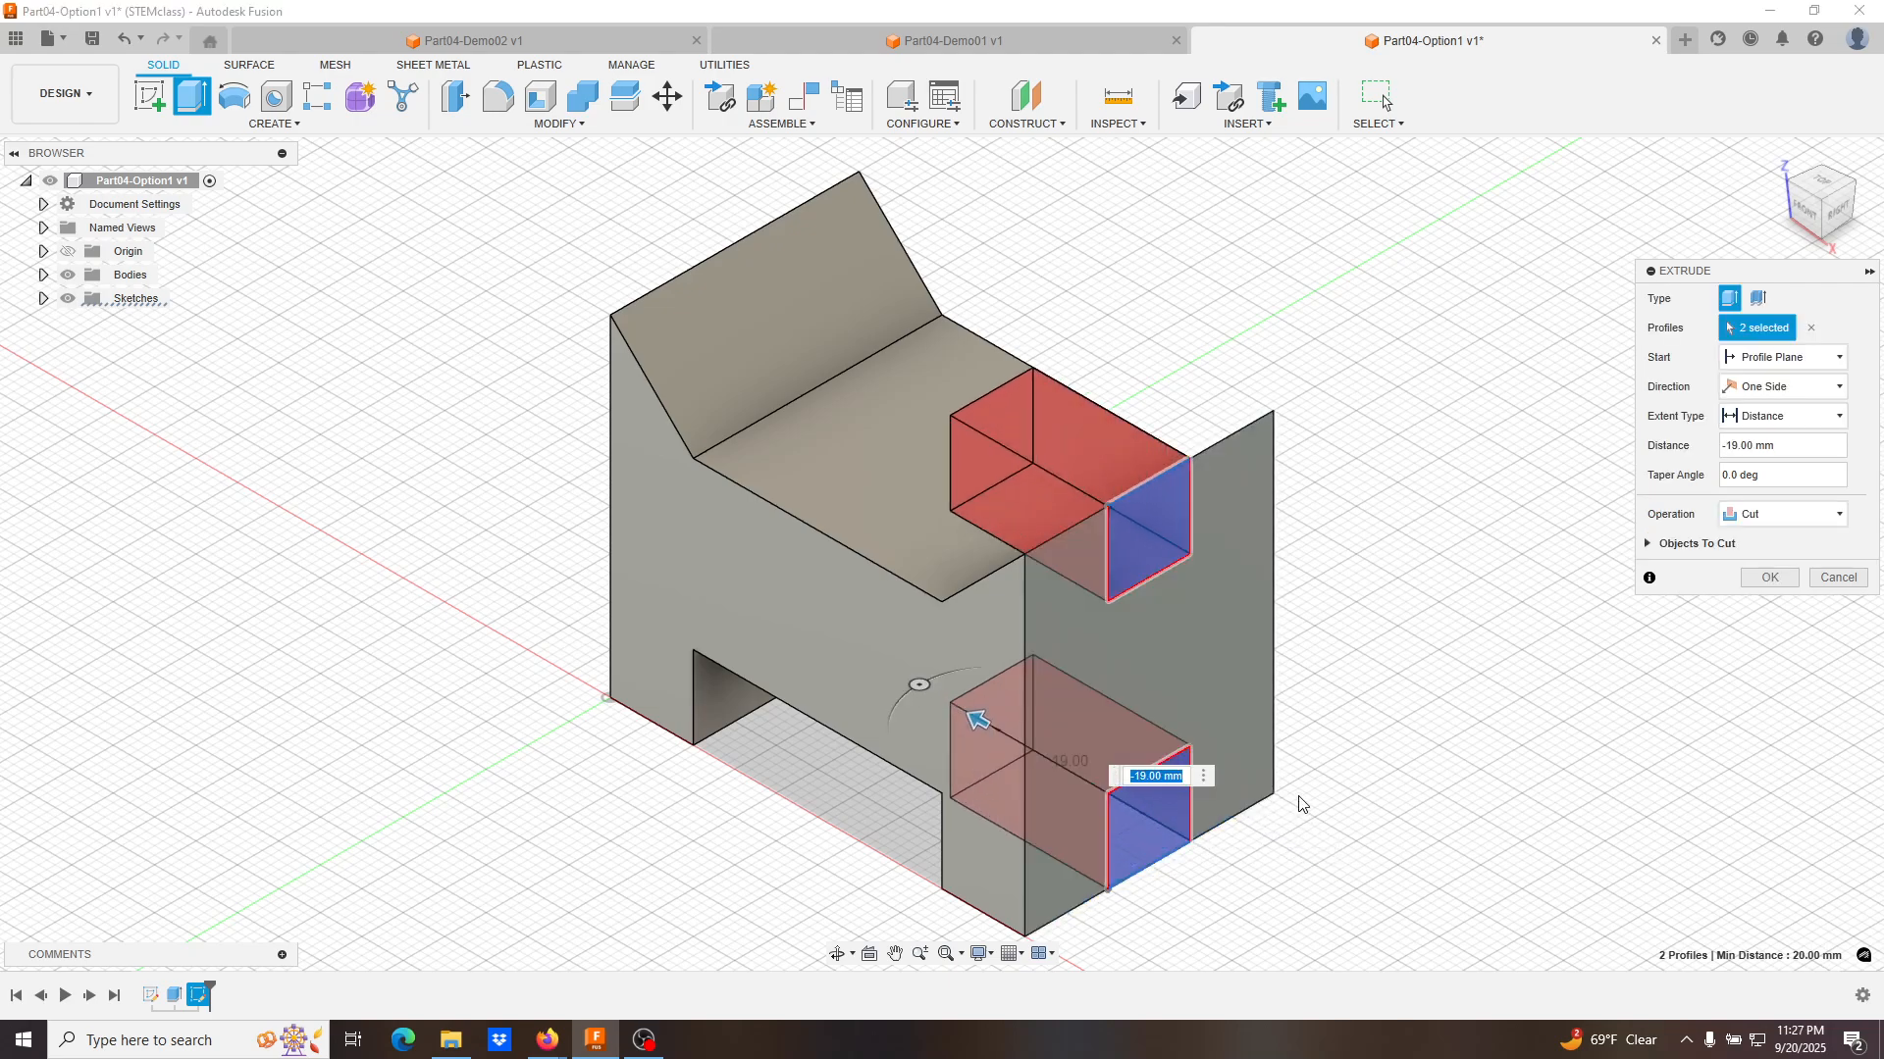
key(Return)
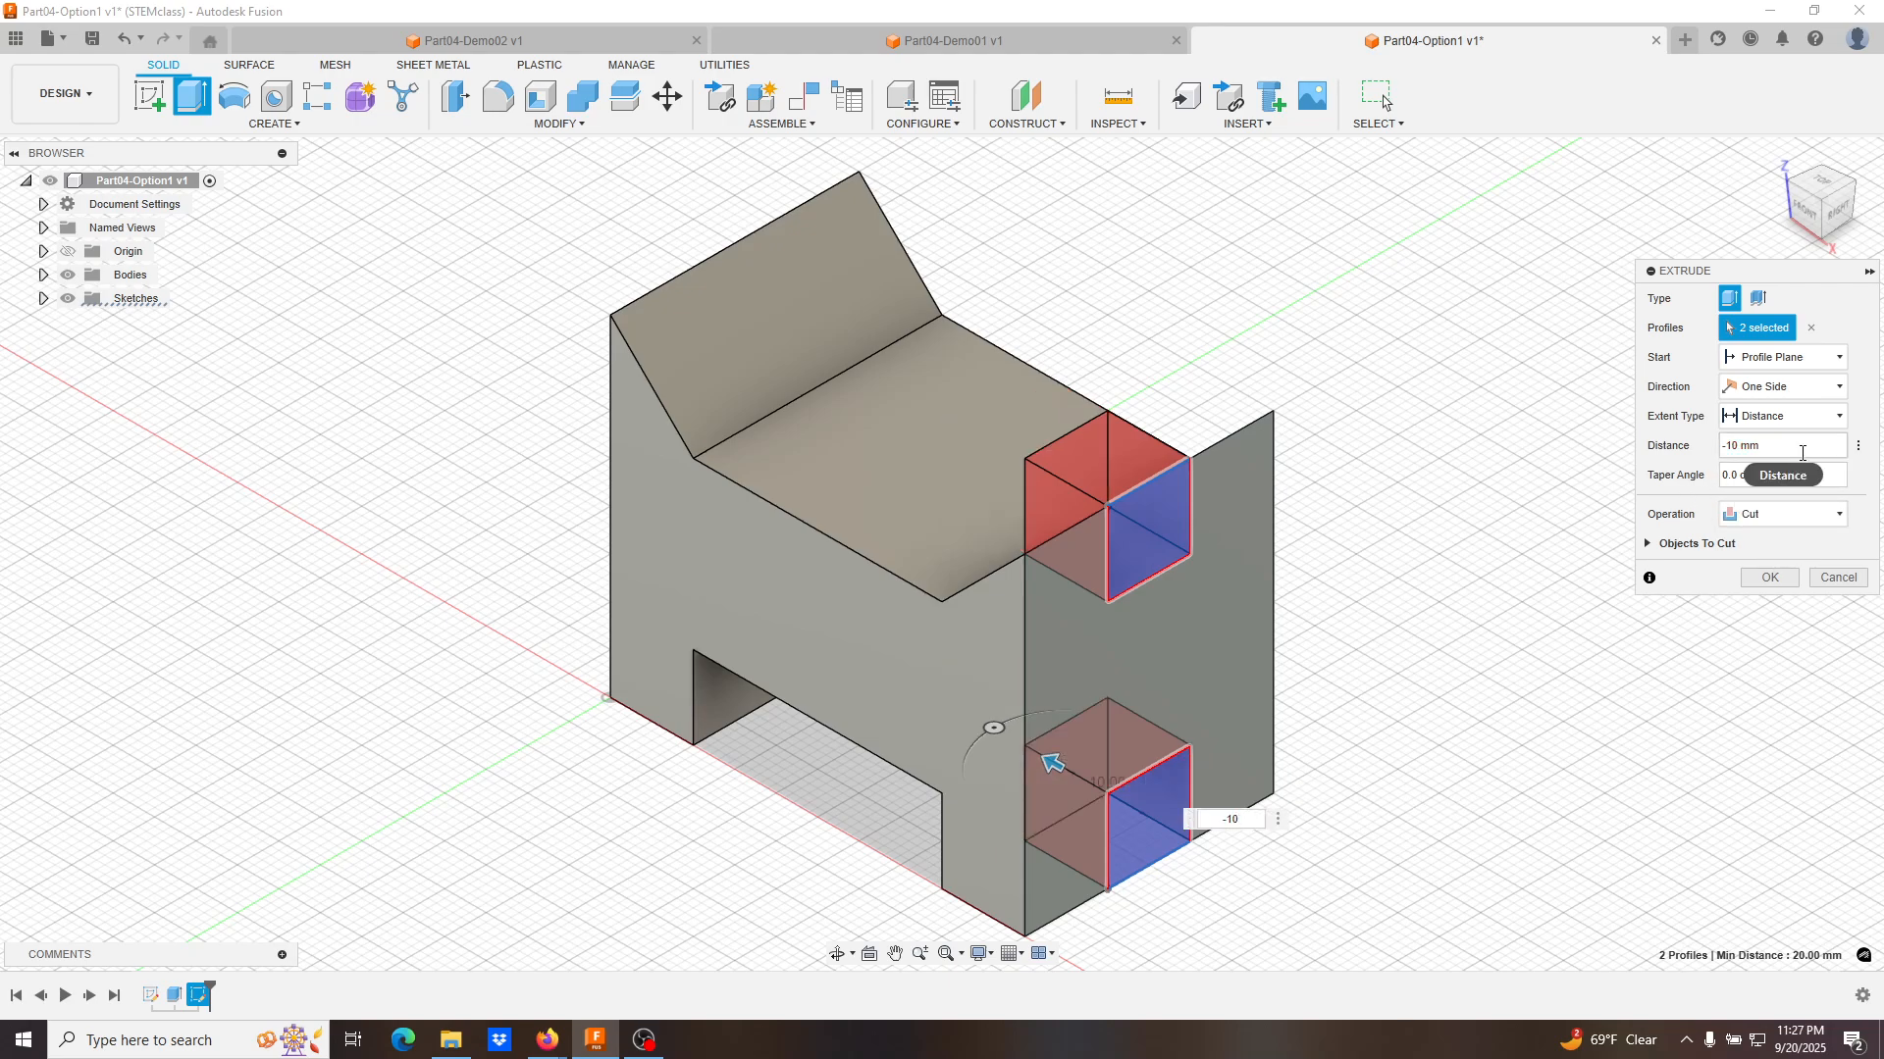
click(1802, 447)
shift+middle_drag(1388, 754, 1498, 671)
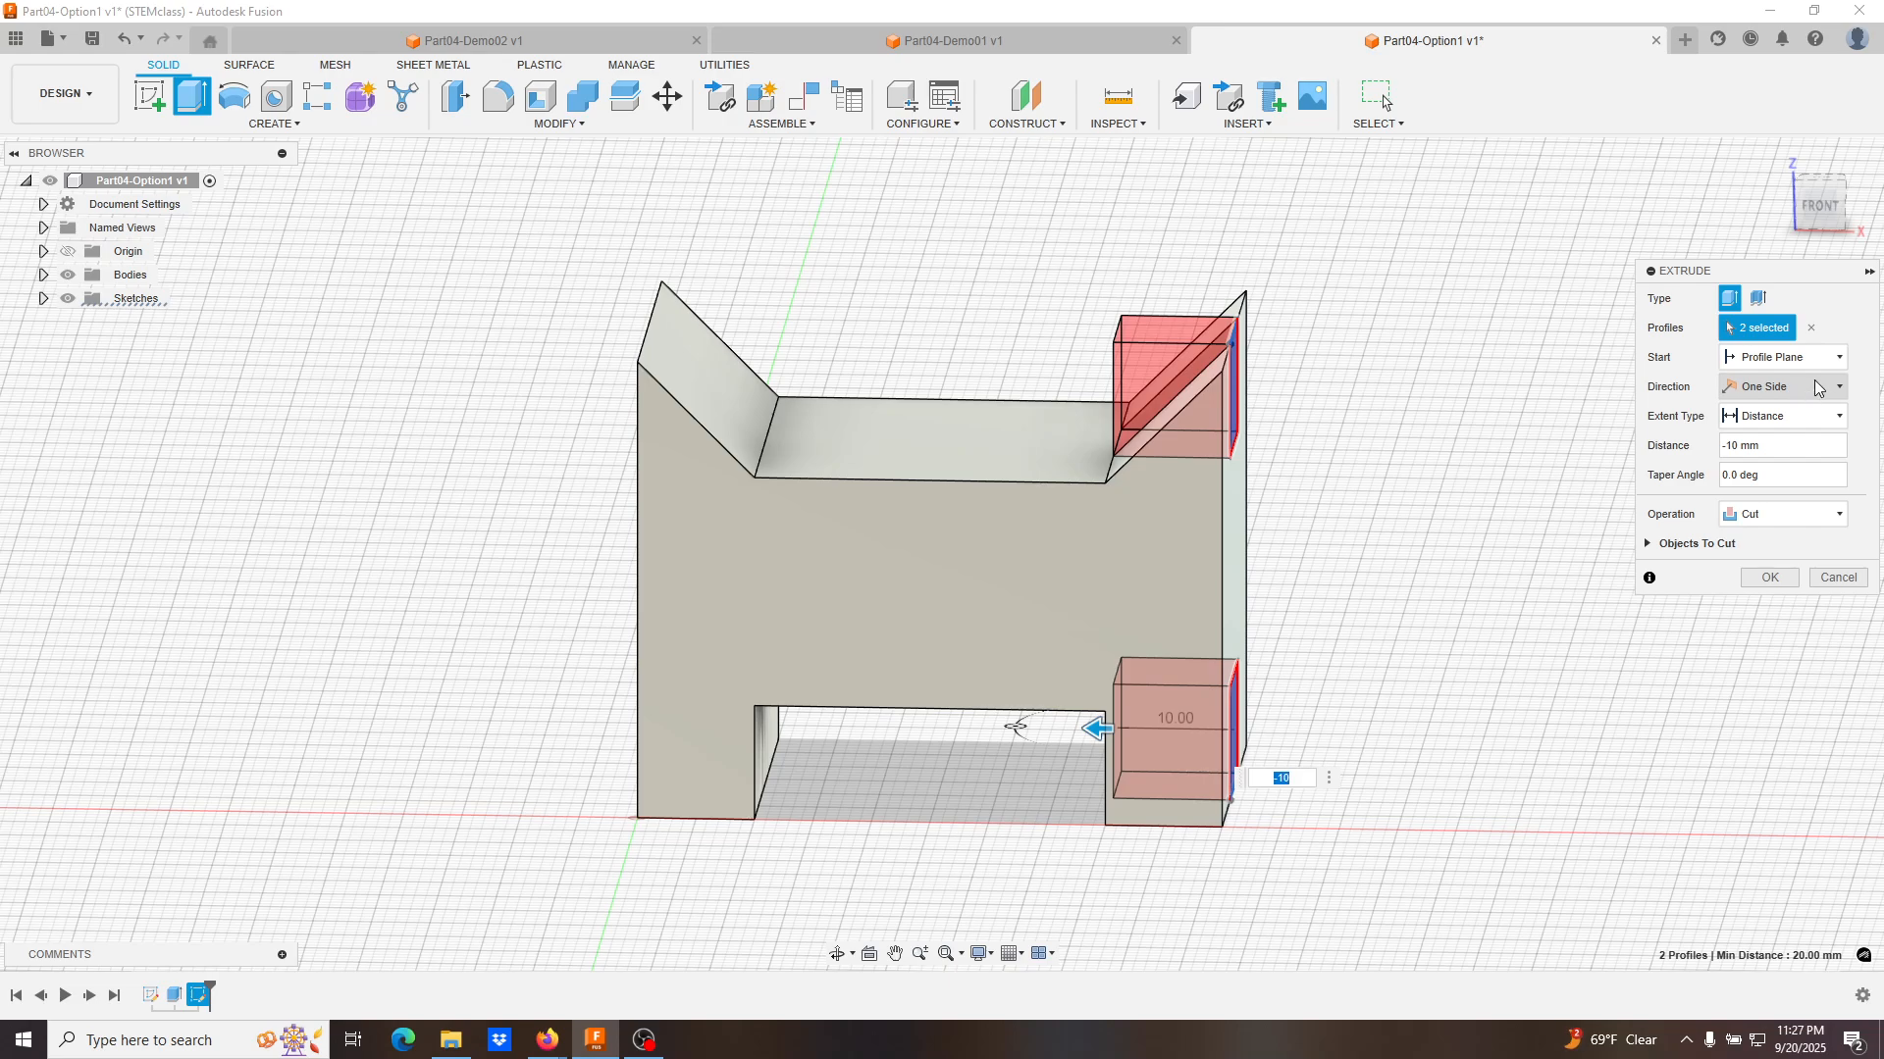
Change the cut's extent type to To Object, ending at the inner face of the leg beside the bottom recess, and complete it.
click(1810, 420)
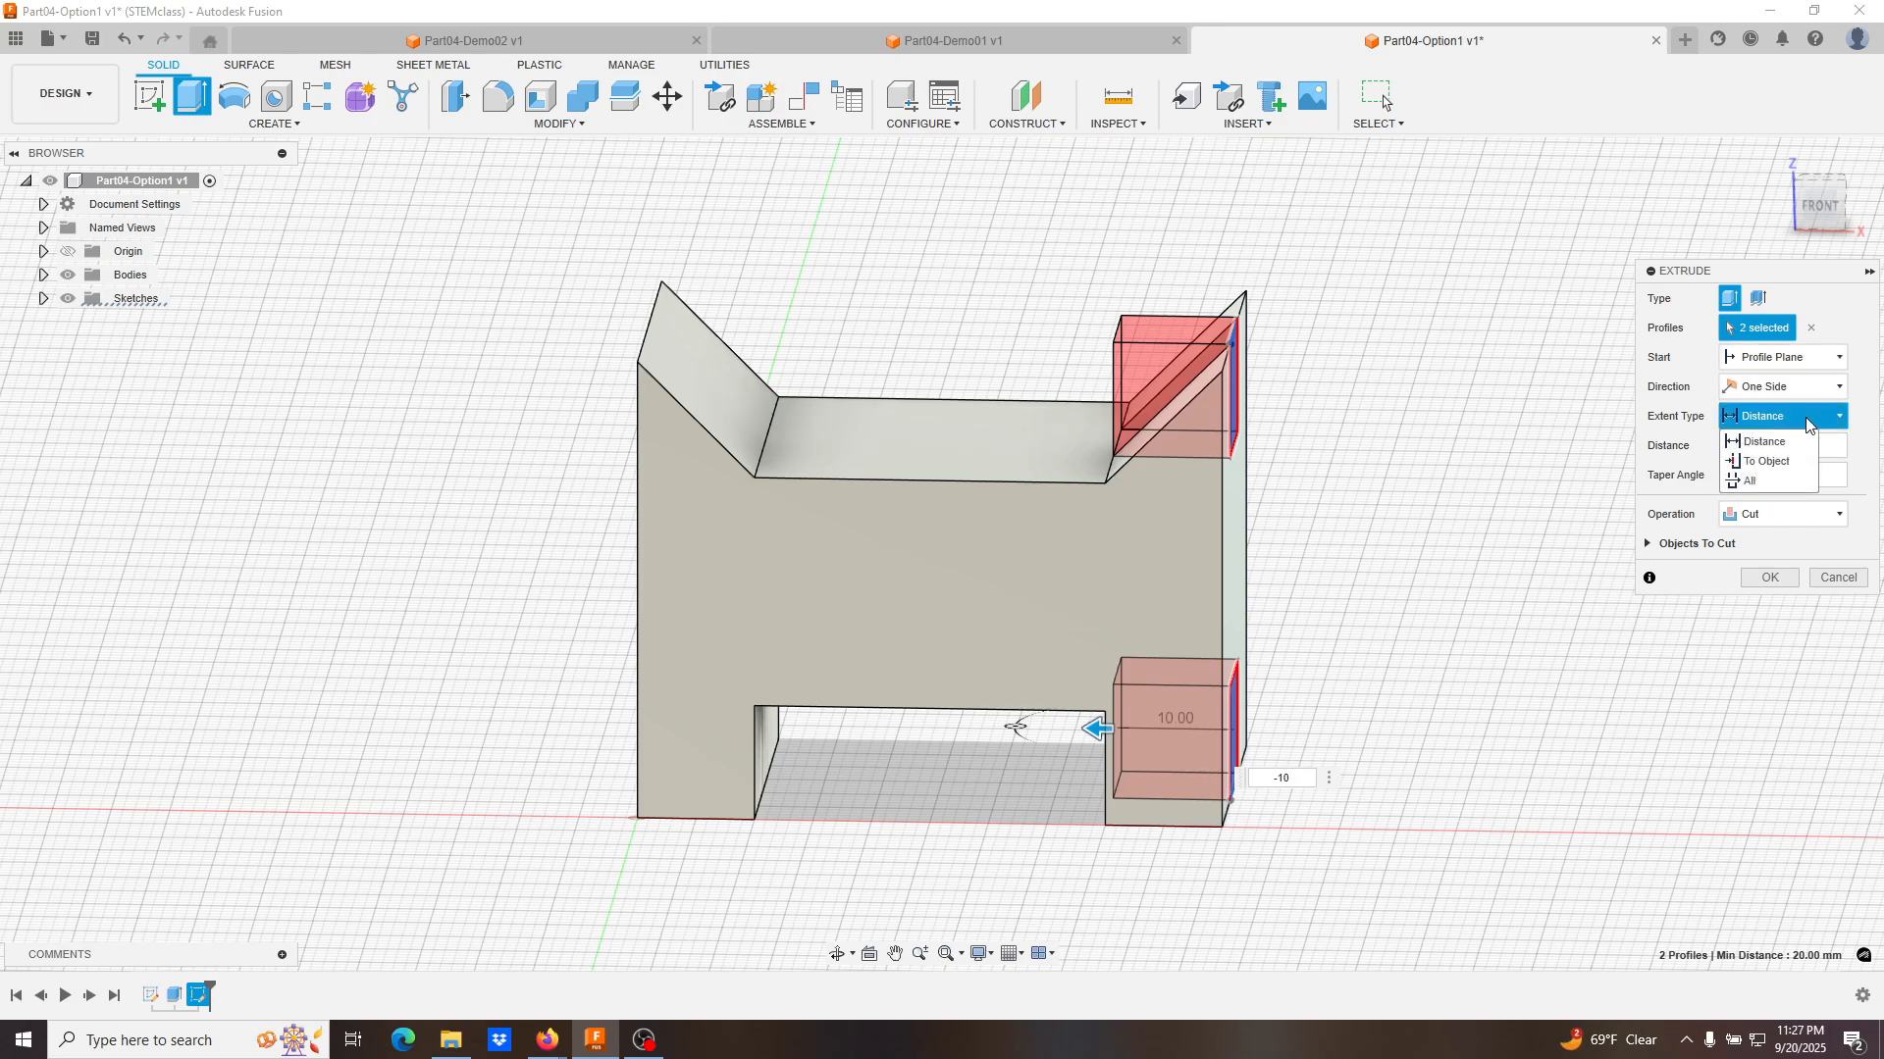
click(1774, 461)
shift+middle_drag(1344, 752, 1463, 727)
click(1167, 766)
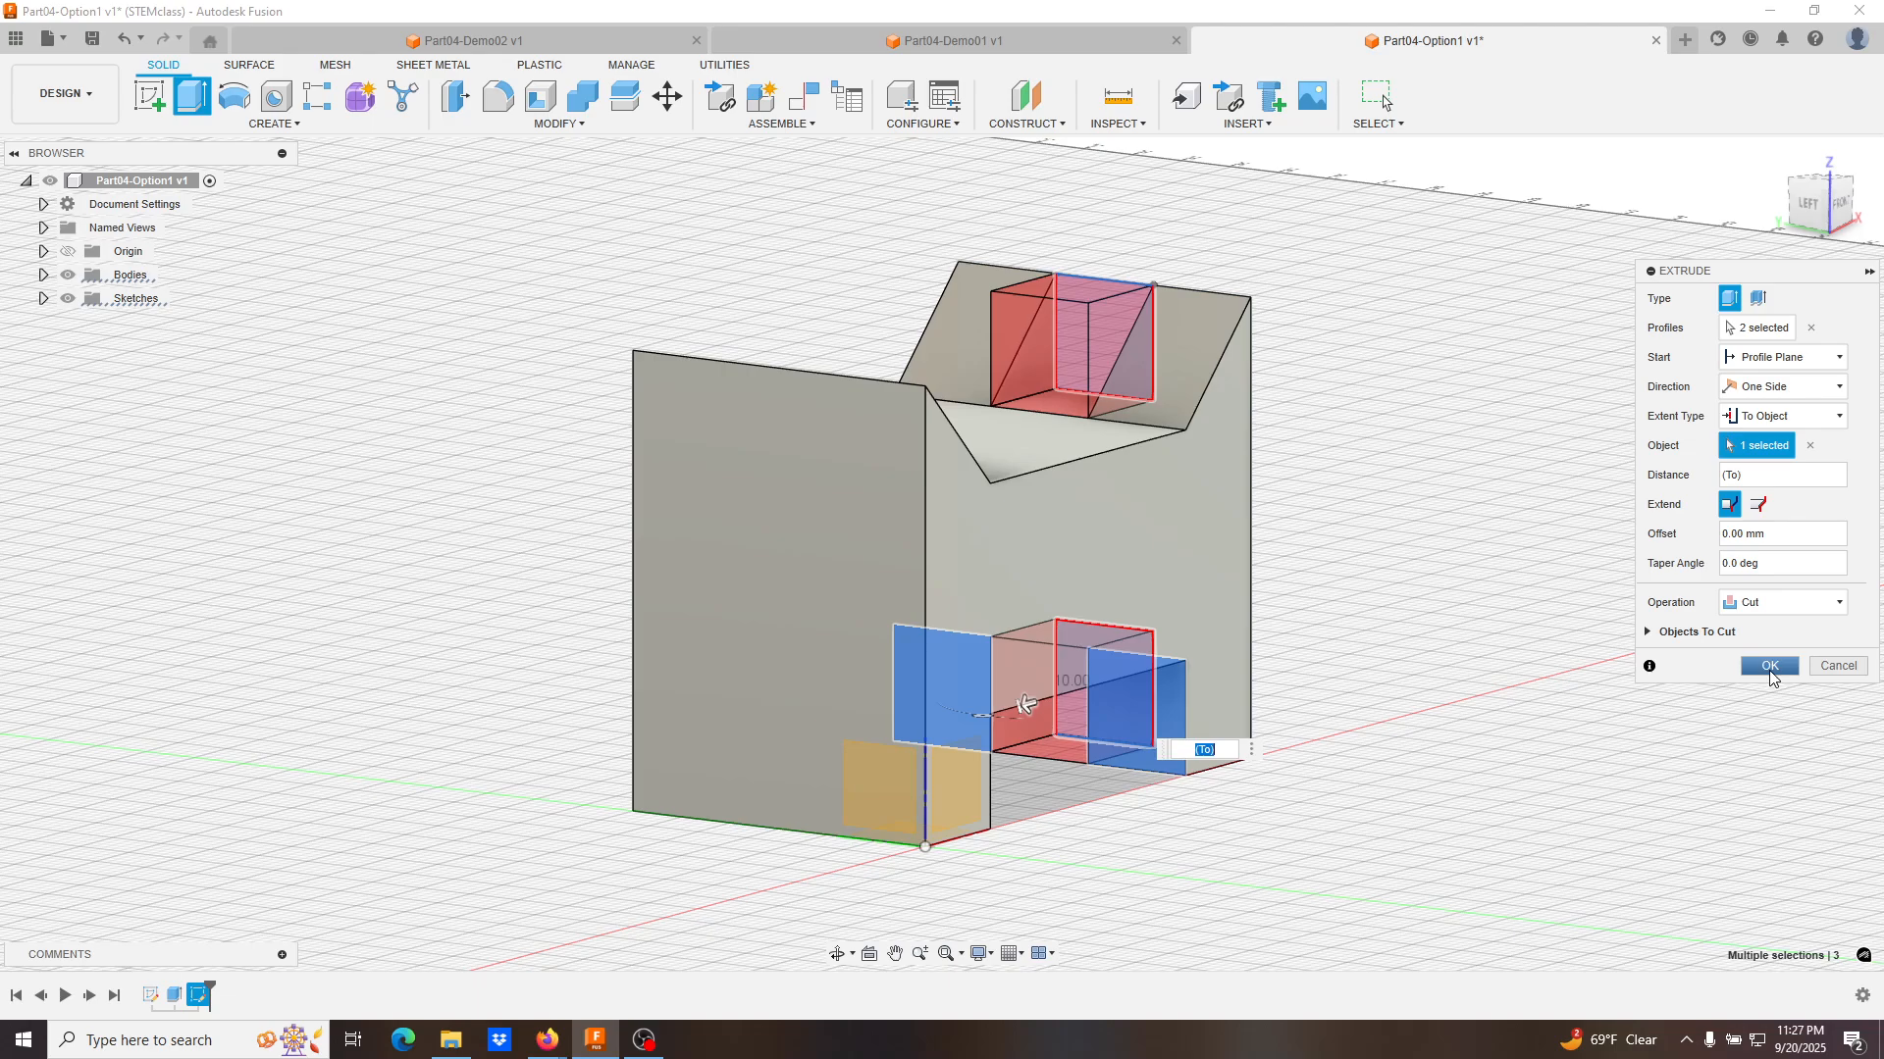
click(1770, 667)
Start a new sketch on the body's back face.
shift+middle_drag(1371, 698, 1128, 622)
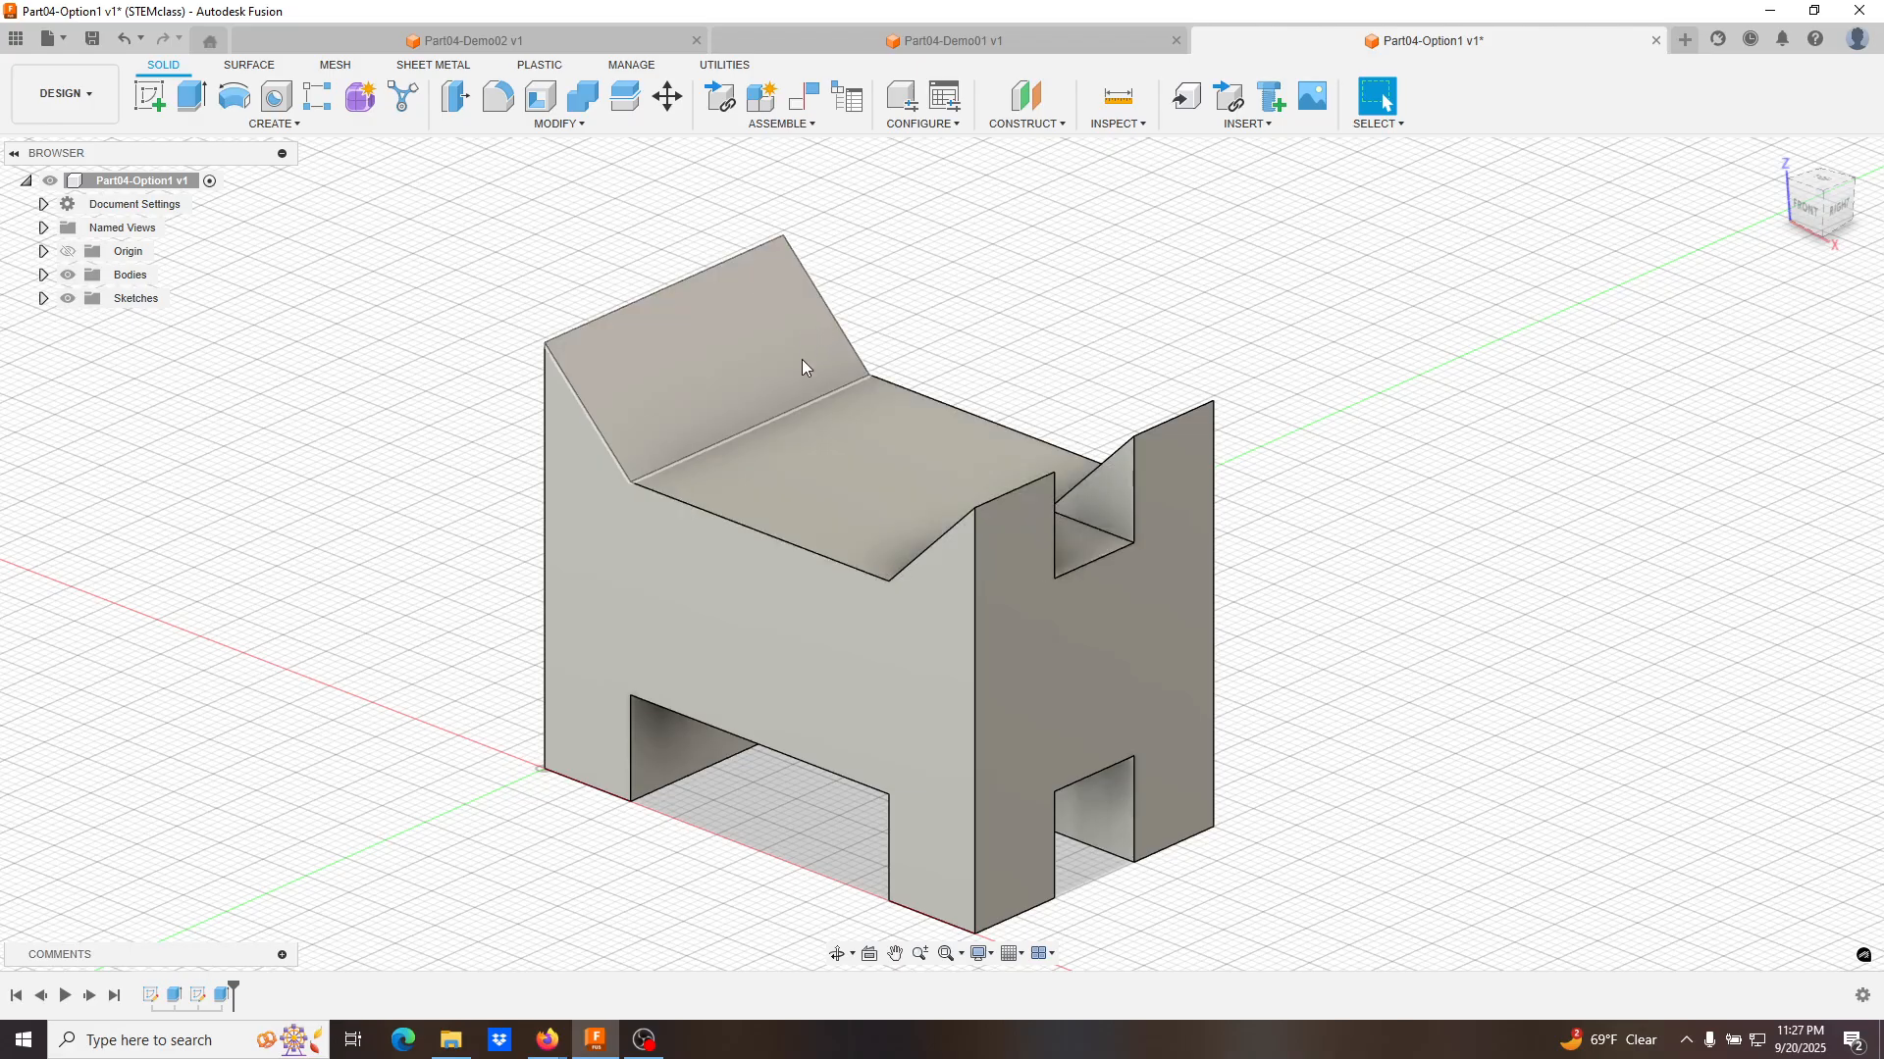
shift+middle_drag(1021, 366, 813, 312)
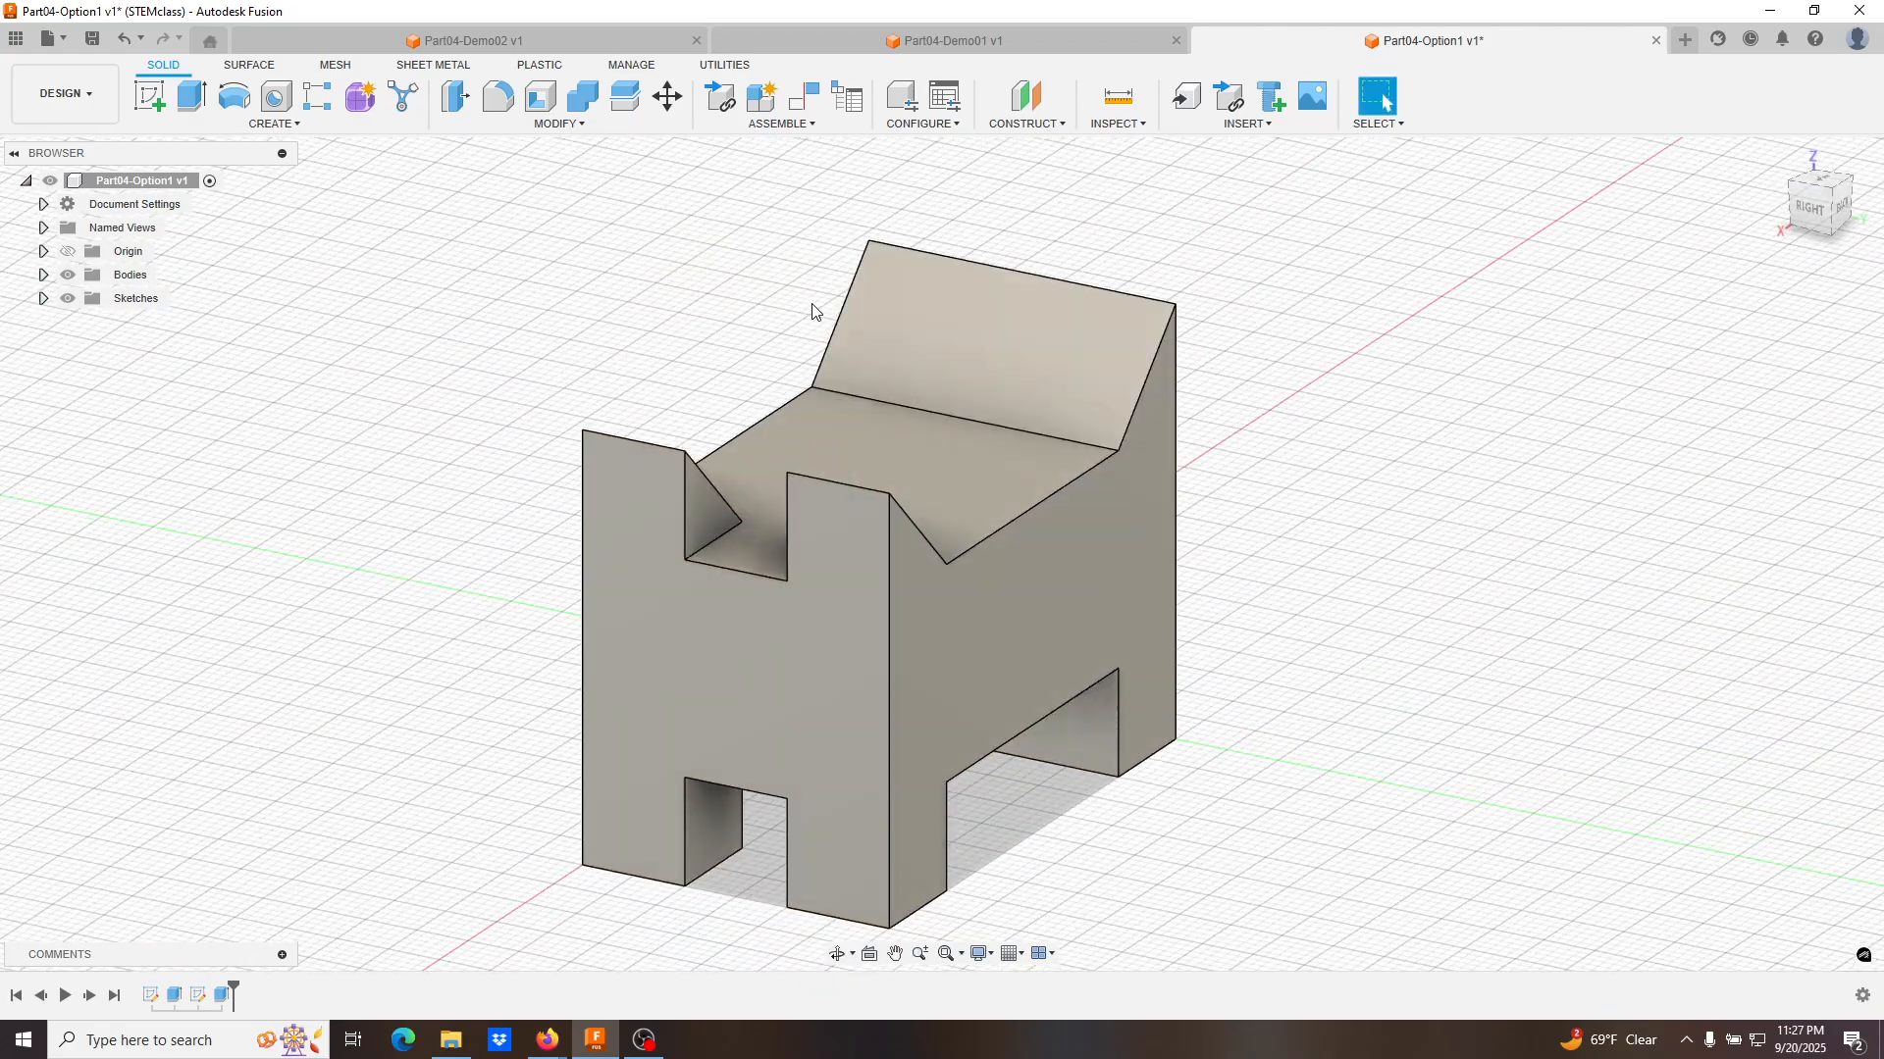
shift+middle_drag(916, 451, 852, 438)
shift+middle_drag(824, 404, 830, 440)
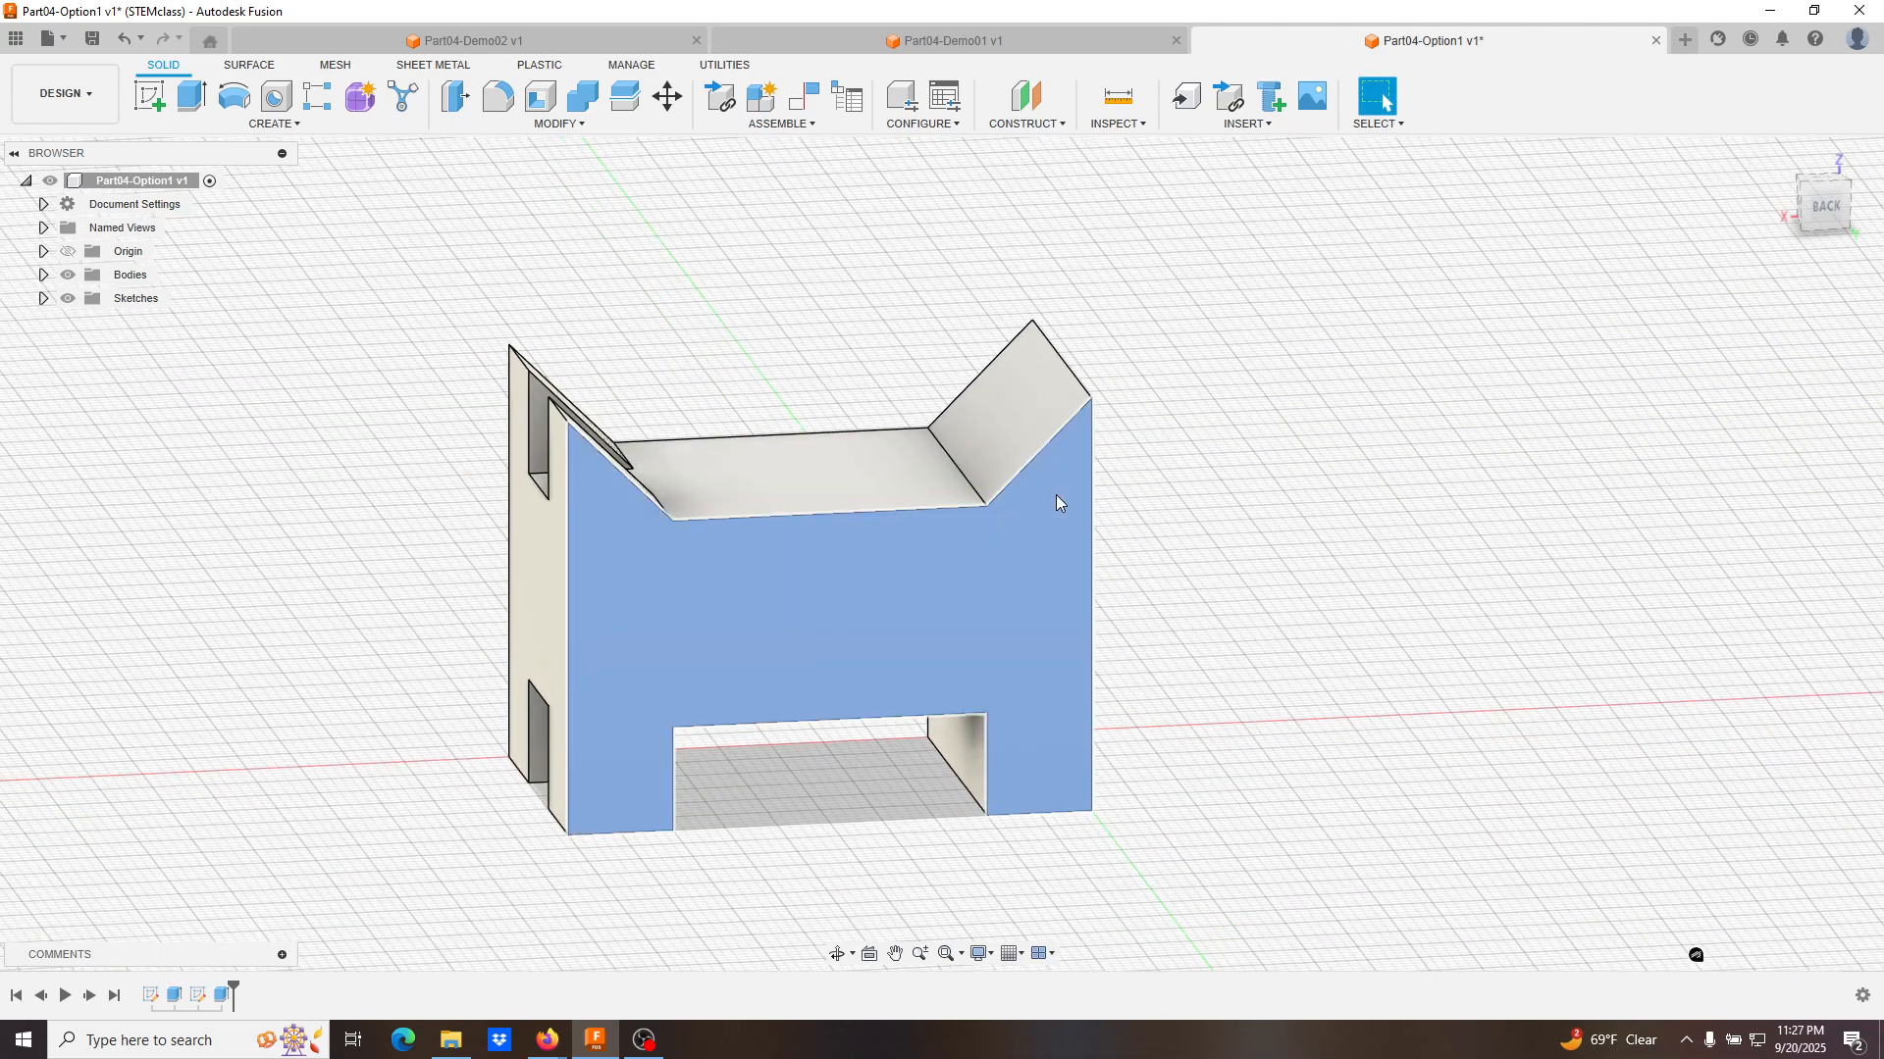
click(1055, 494)
click(152, 98)
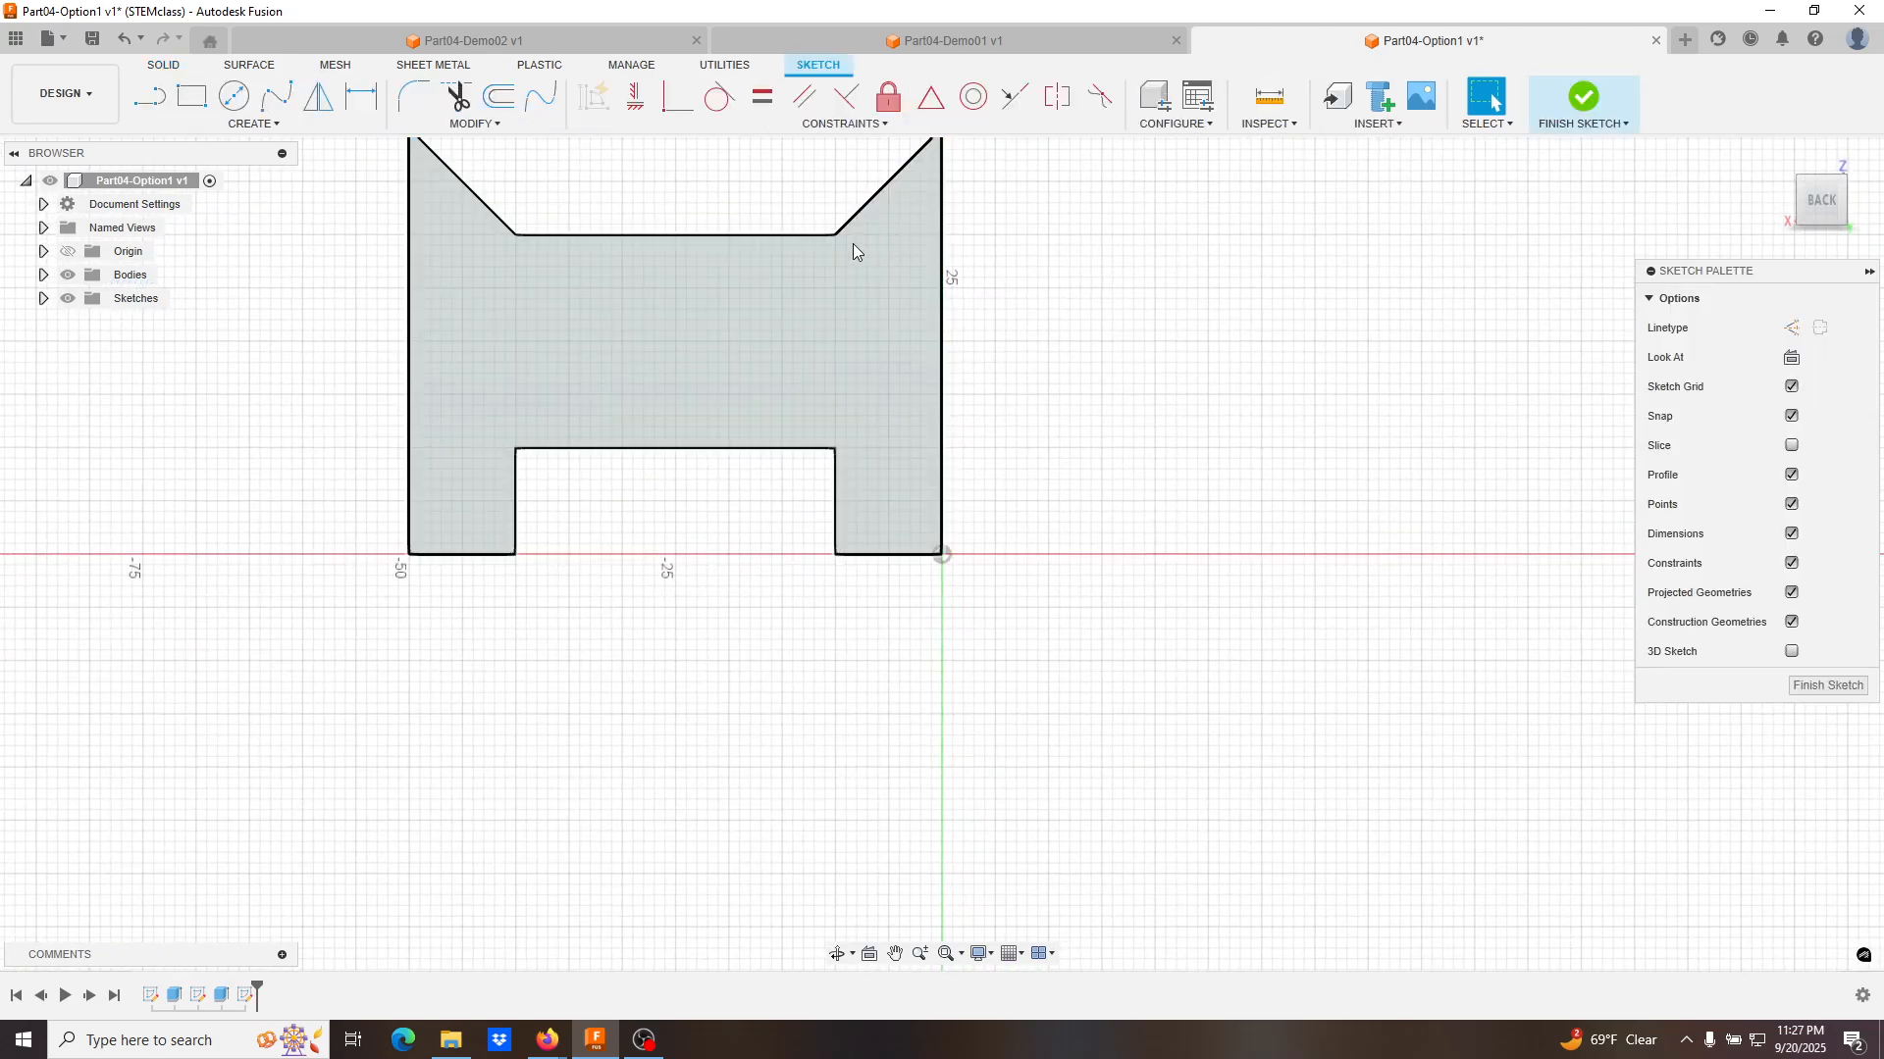
click(846, 228)
mouse_move(846, 228)
middle_down()
mouse_move(919, 371)
mouse_move(959, 392)
middle_up()
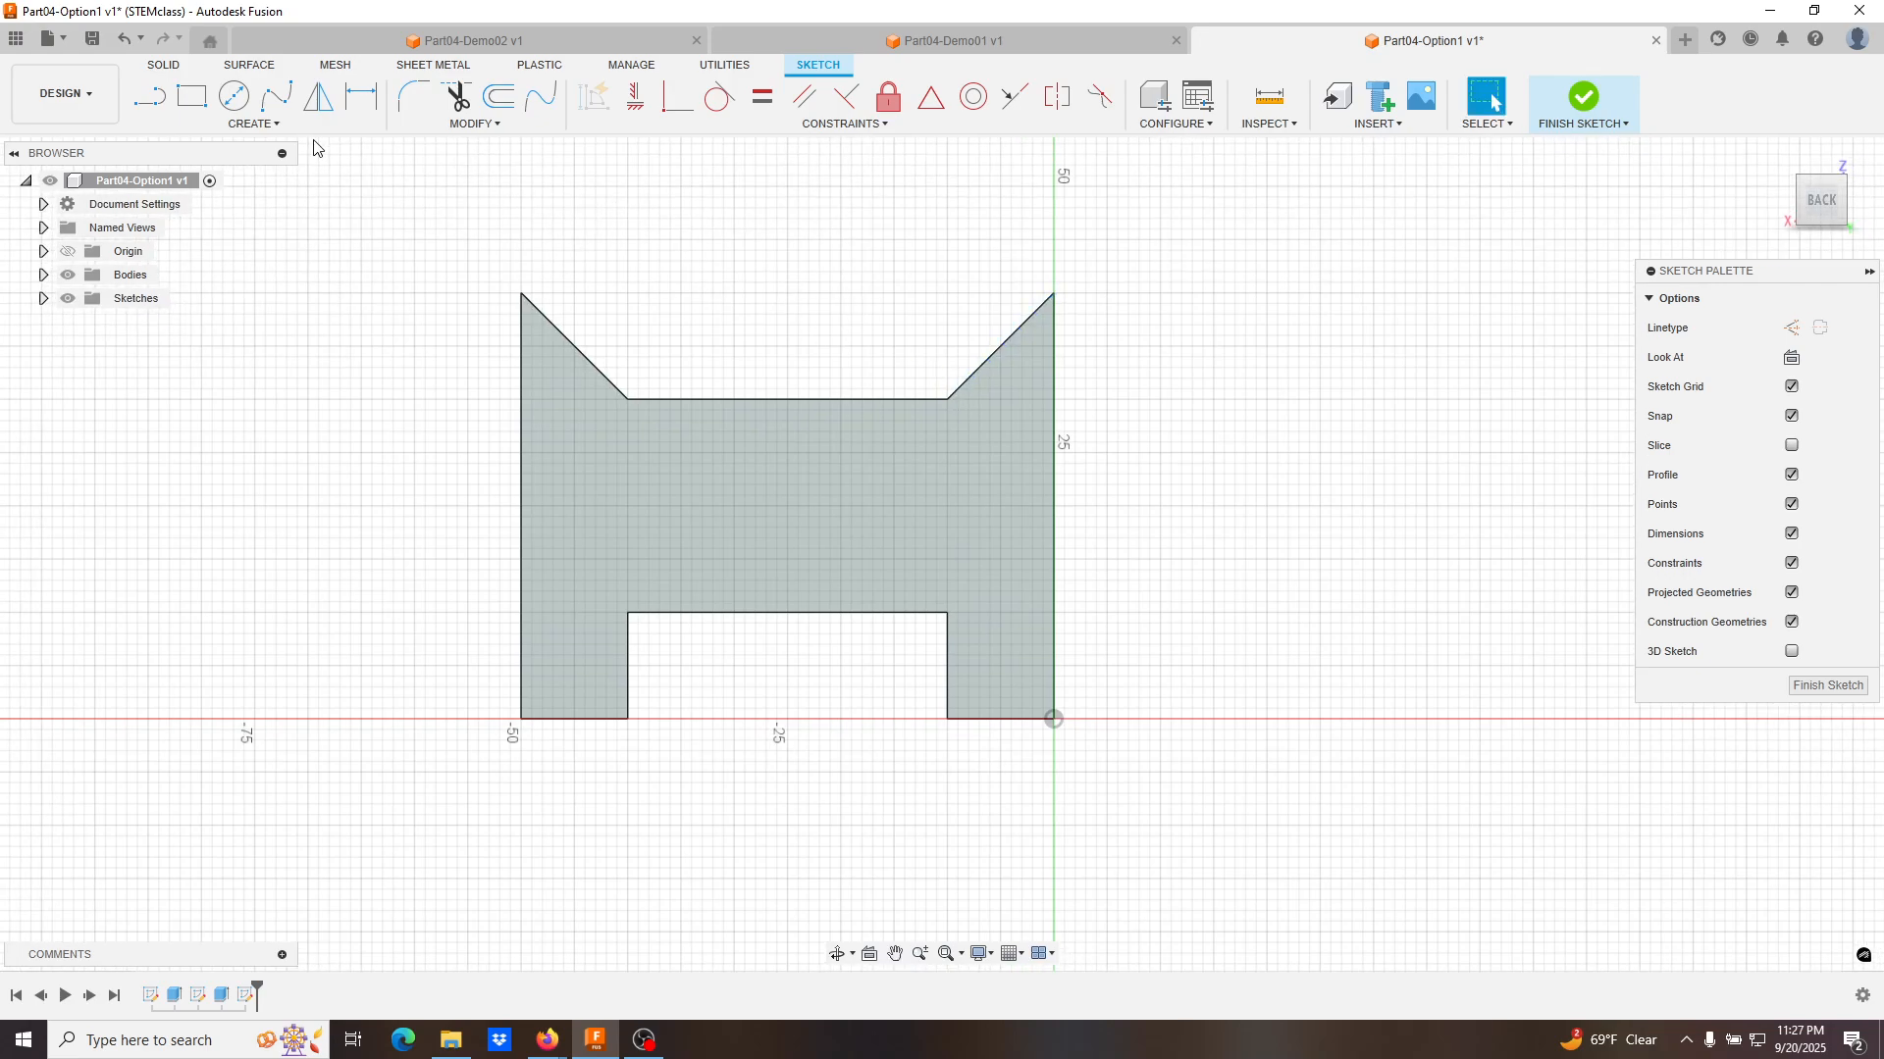
Sketch a rectangle on the back face from the flat top's end to the adjacent peak corner and finish the sketch.
click(191, 96)
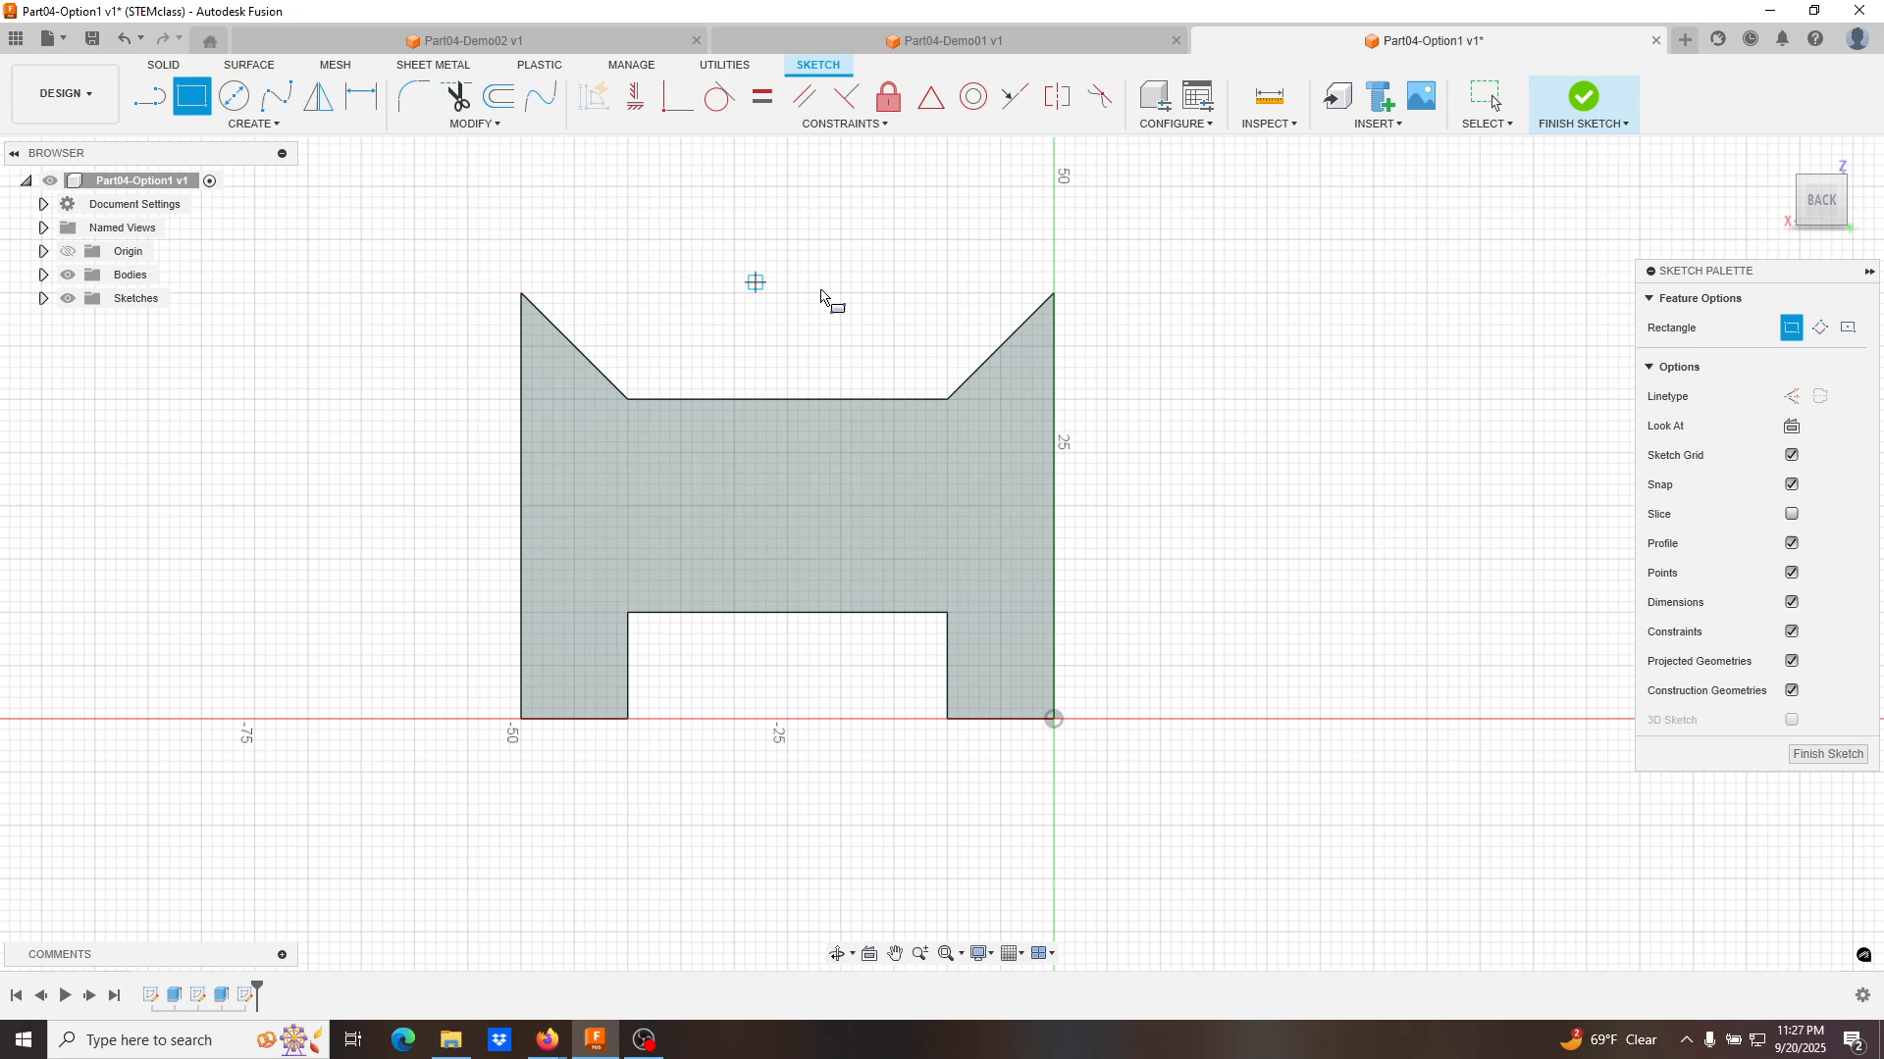
click(947, 399)
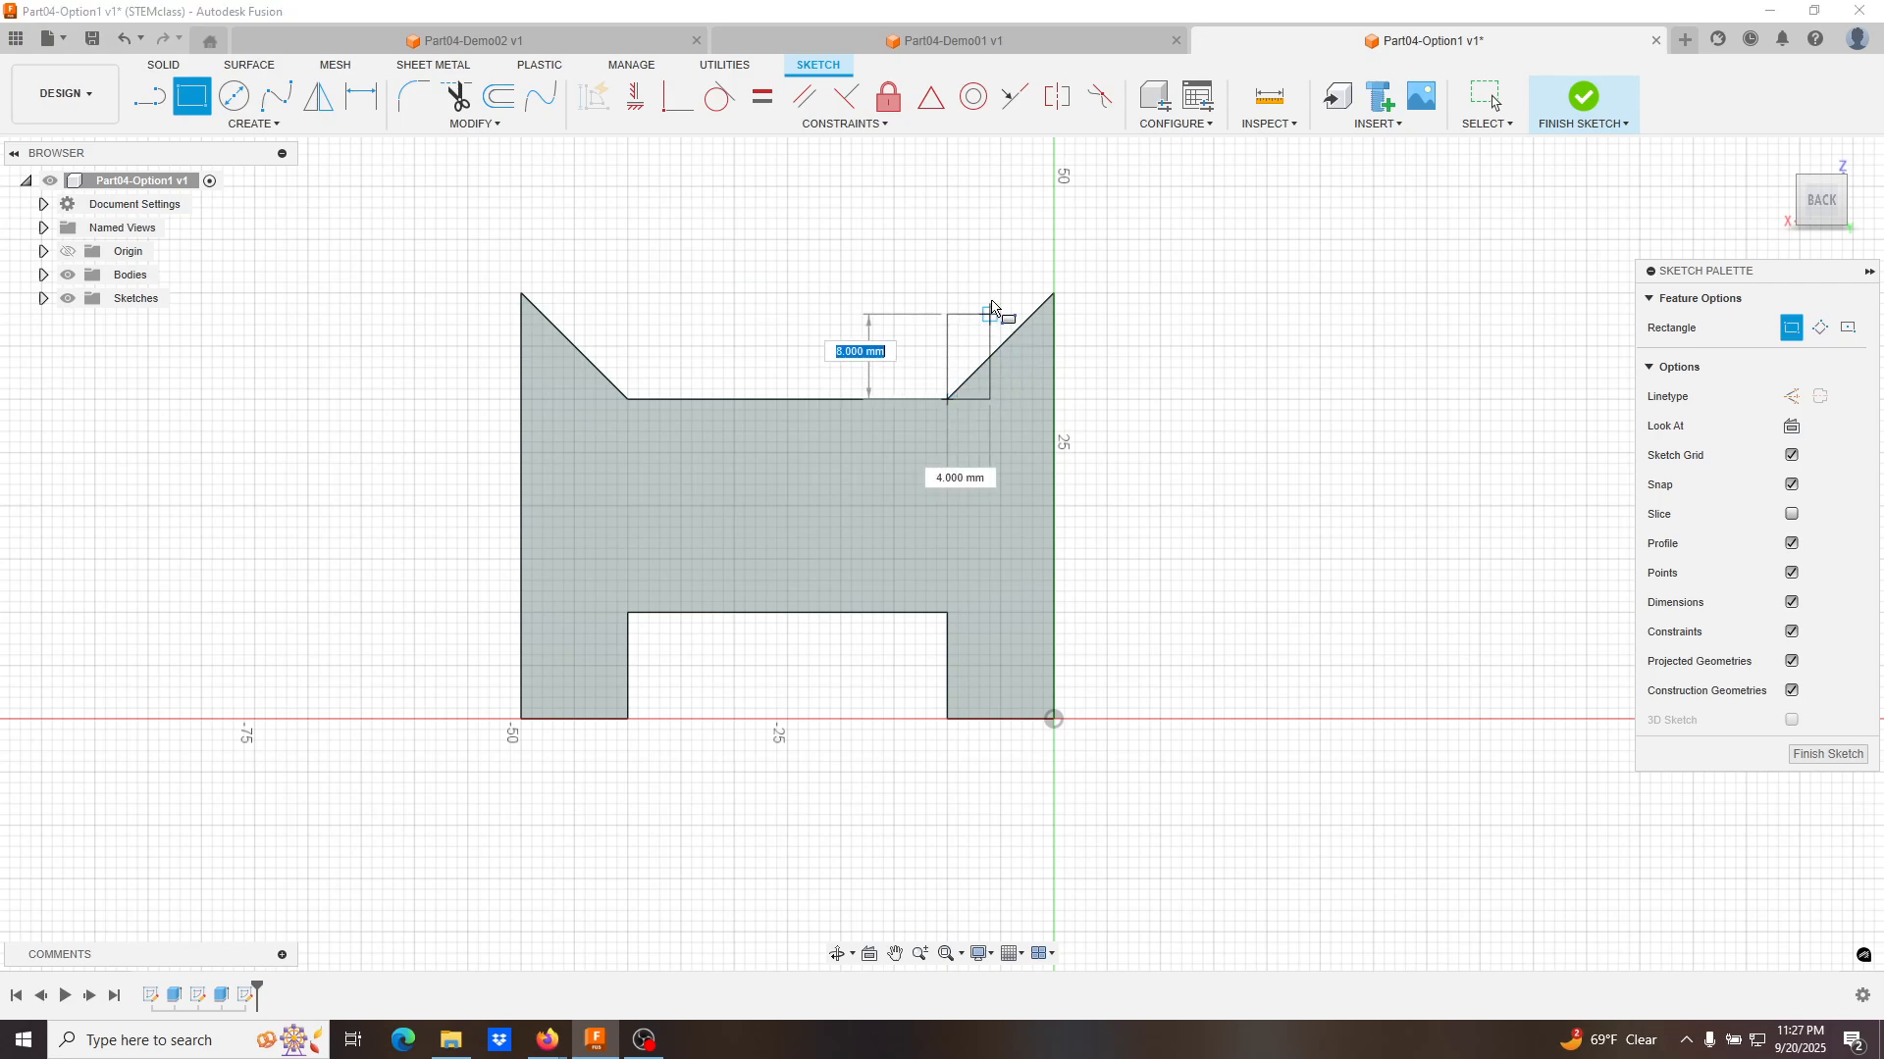
click(1054, 293)
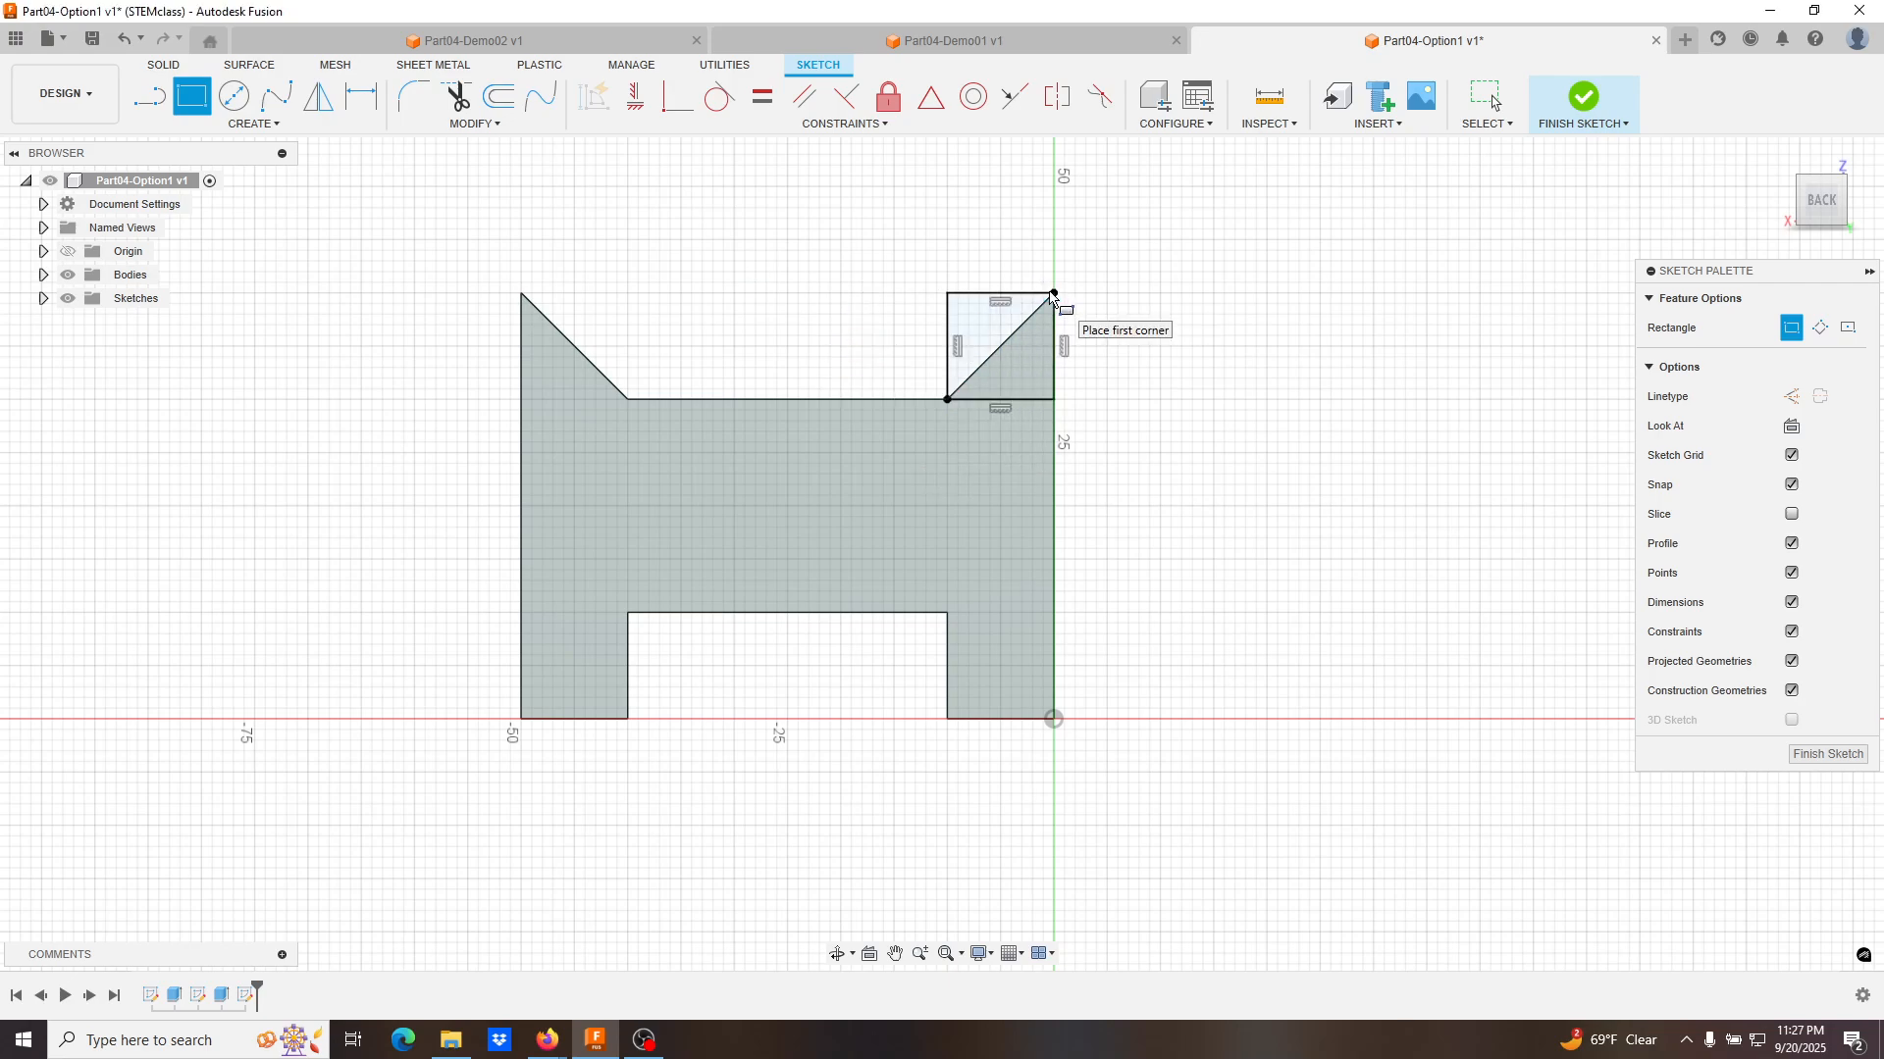
click(1827, 755)
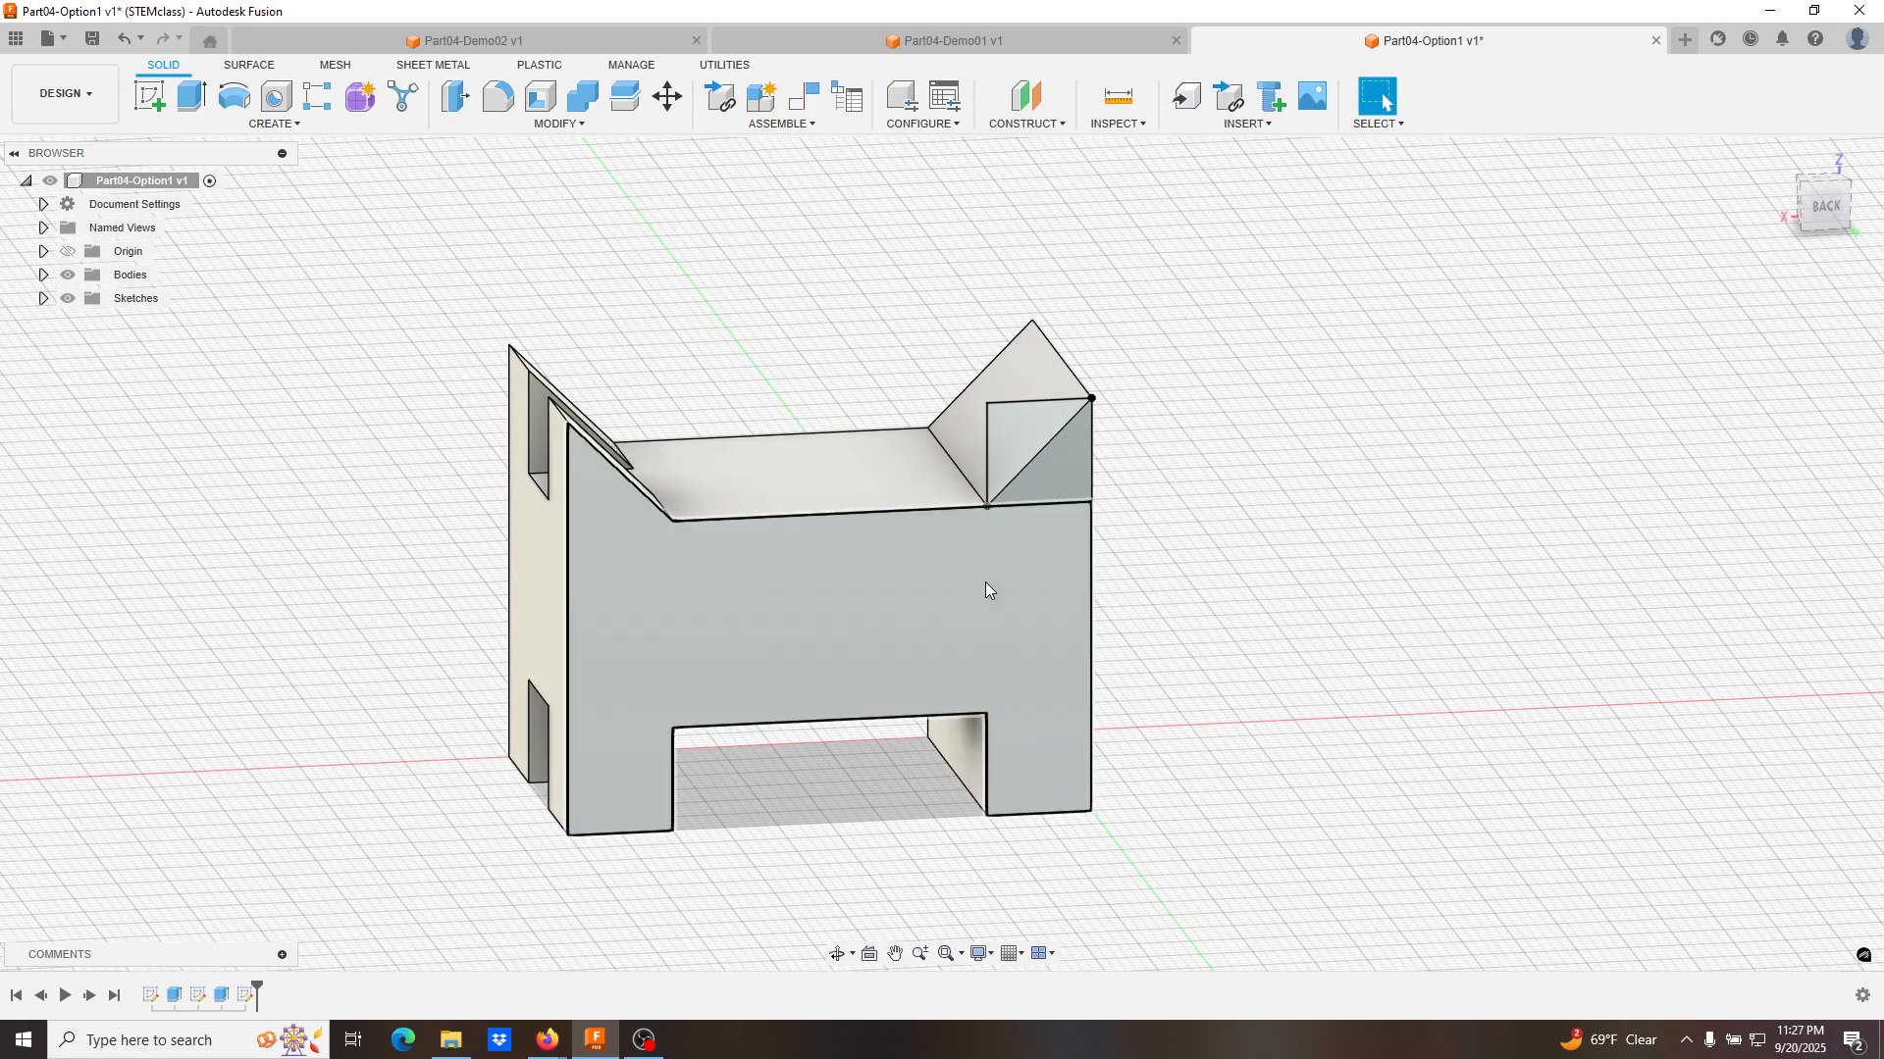
Extrude the triangular profile above the slope by -10 mm with the Join operation to form the corner block.
click(186, 102)
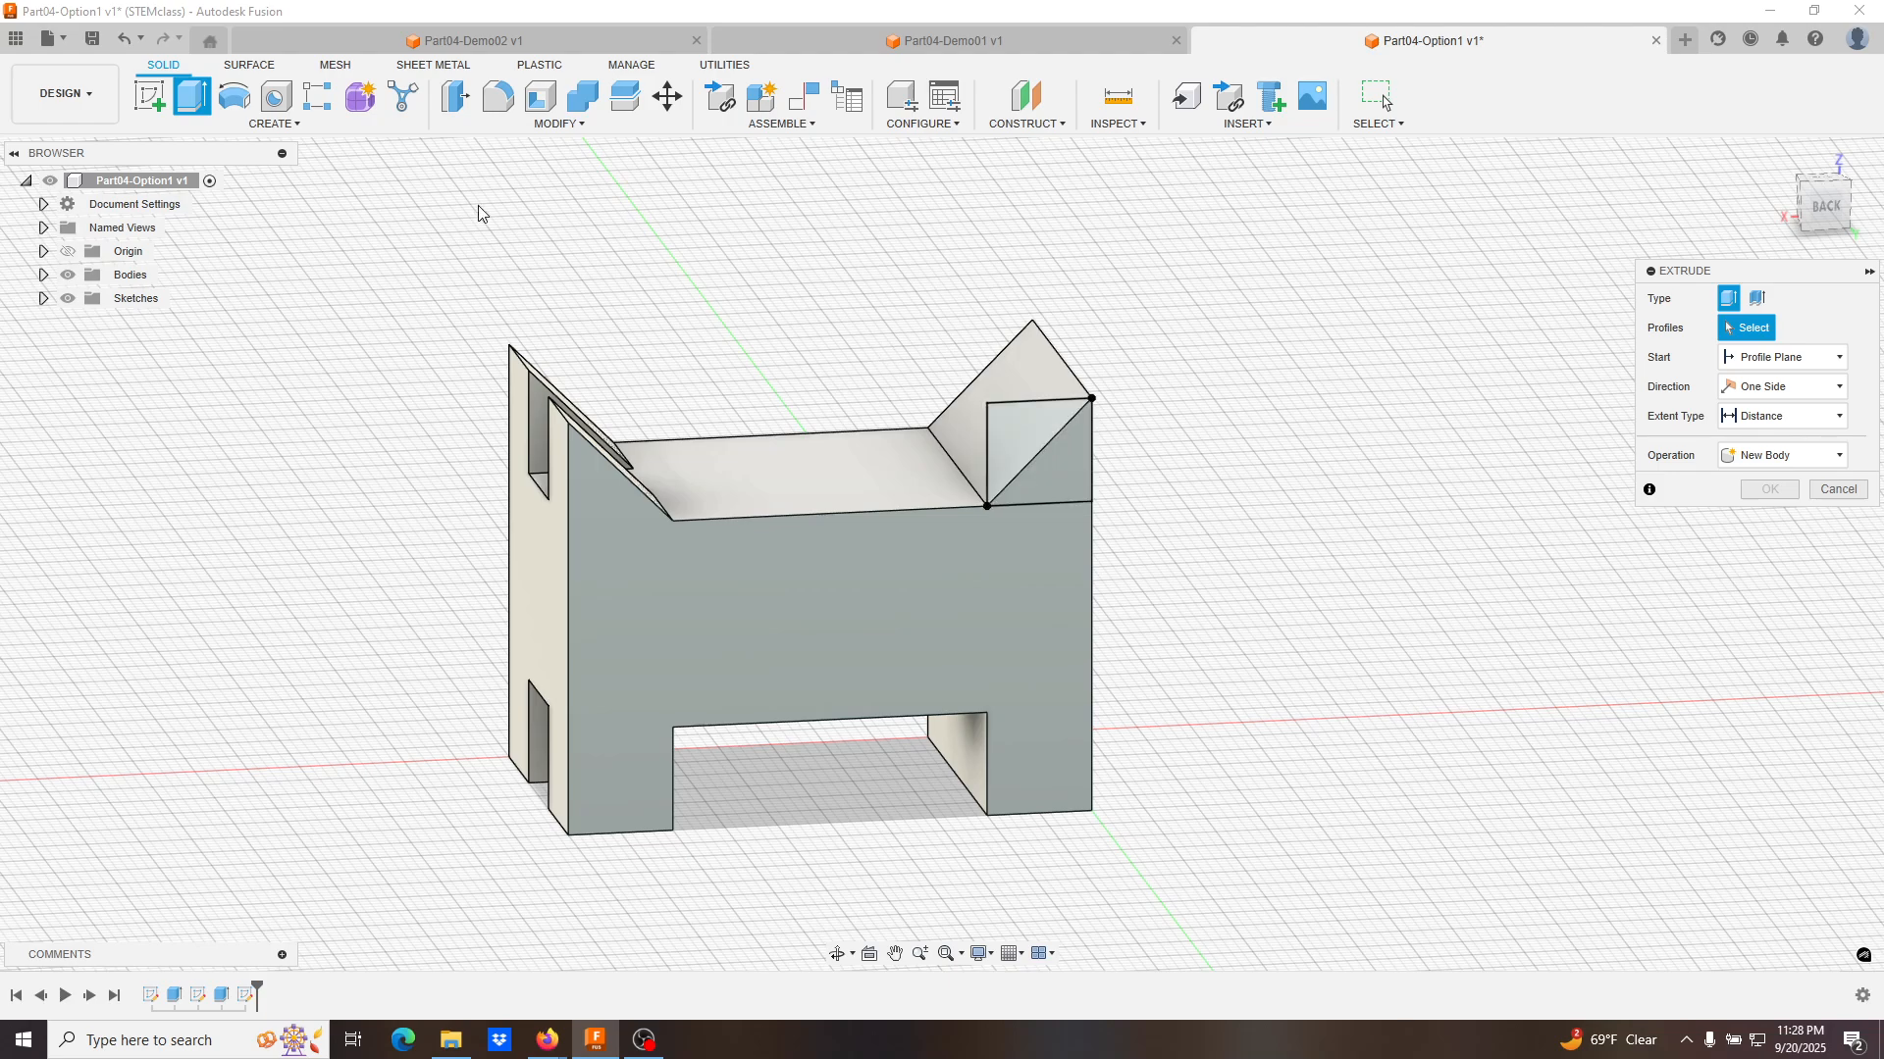
click(1028, 426)
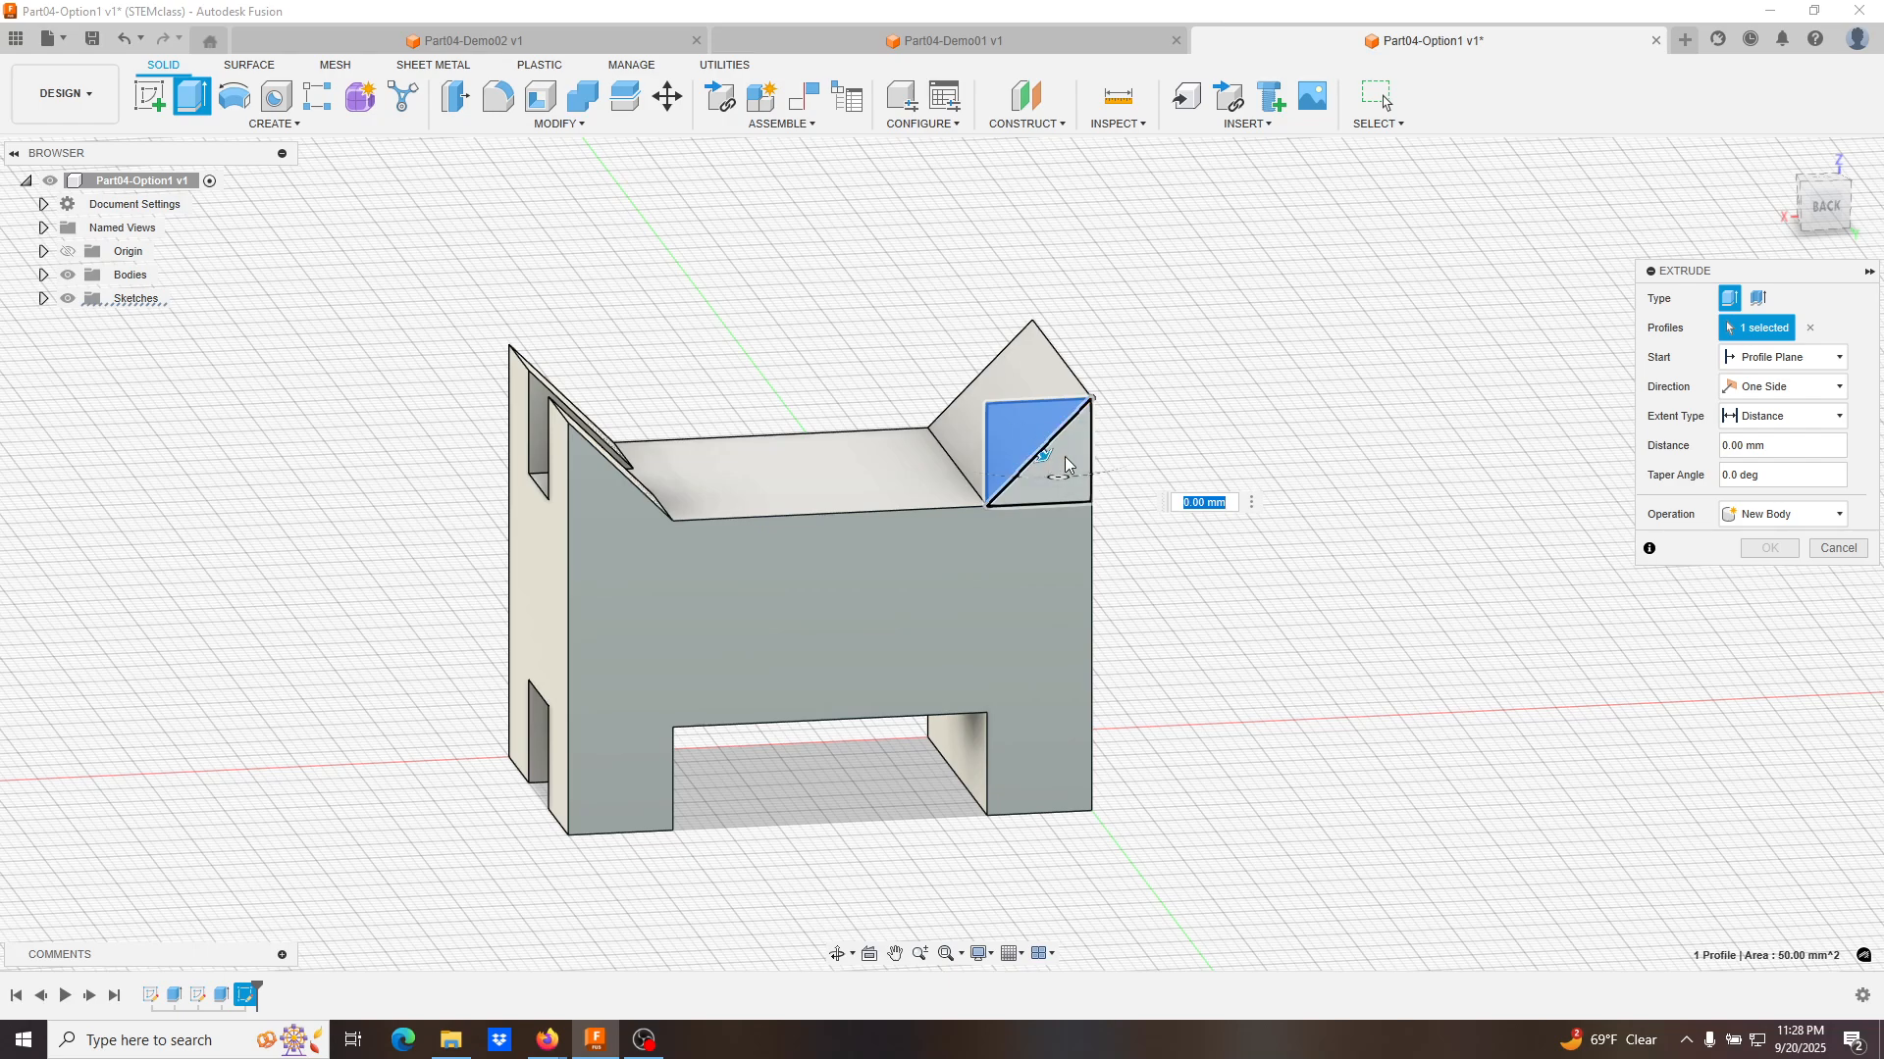
drag(1034, 453, 1027, 425)
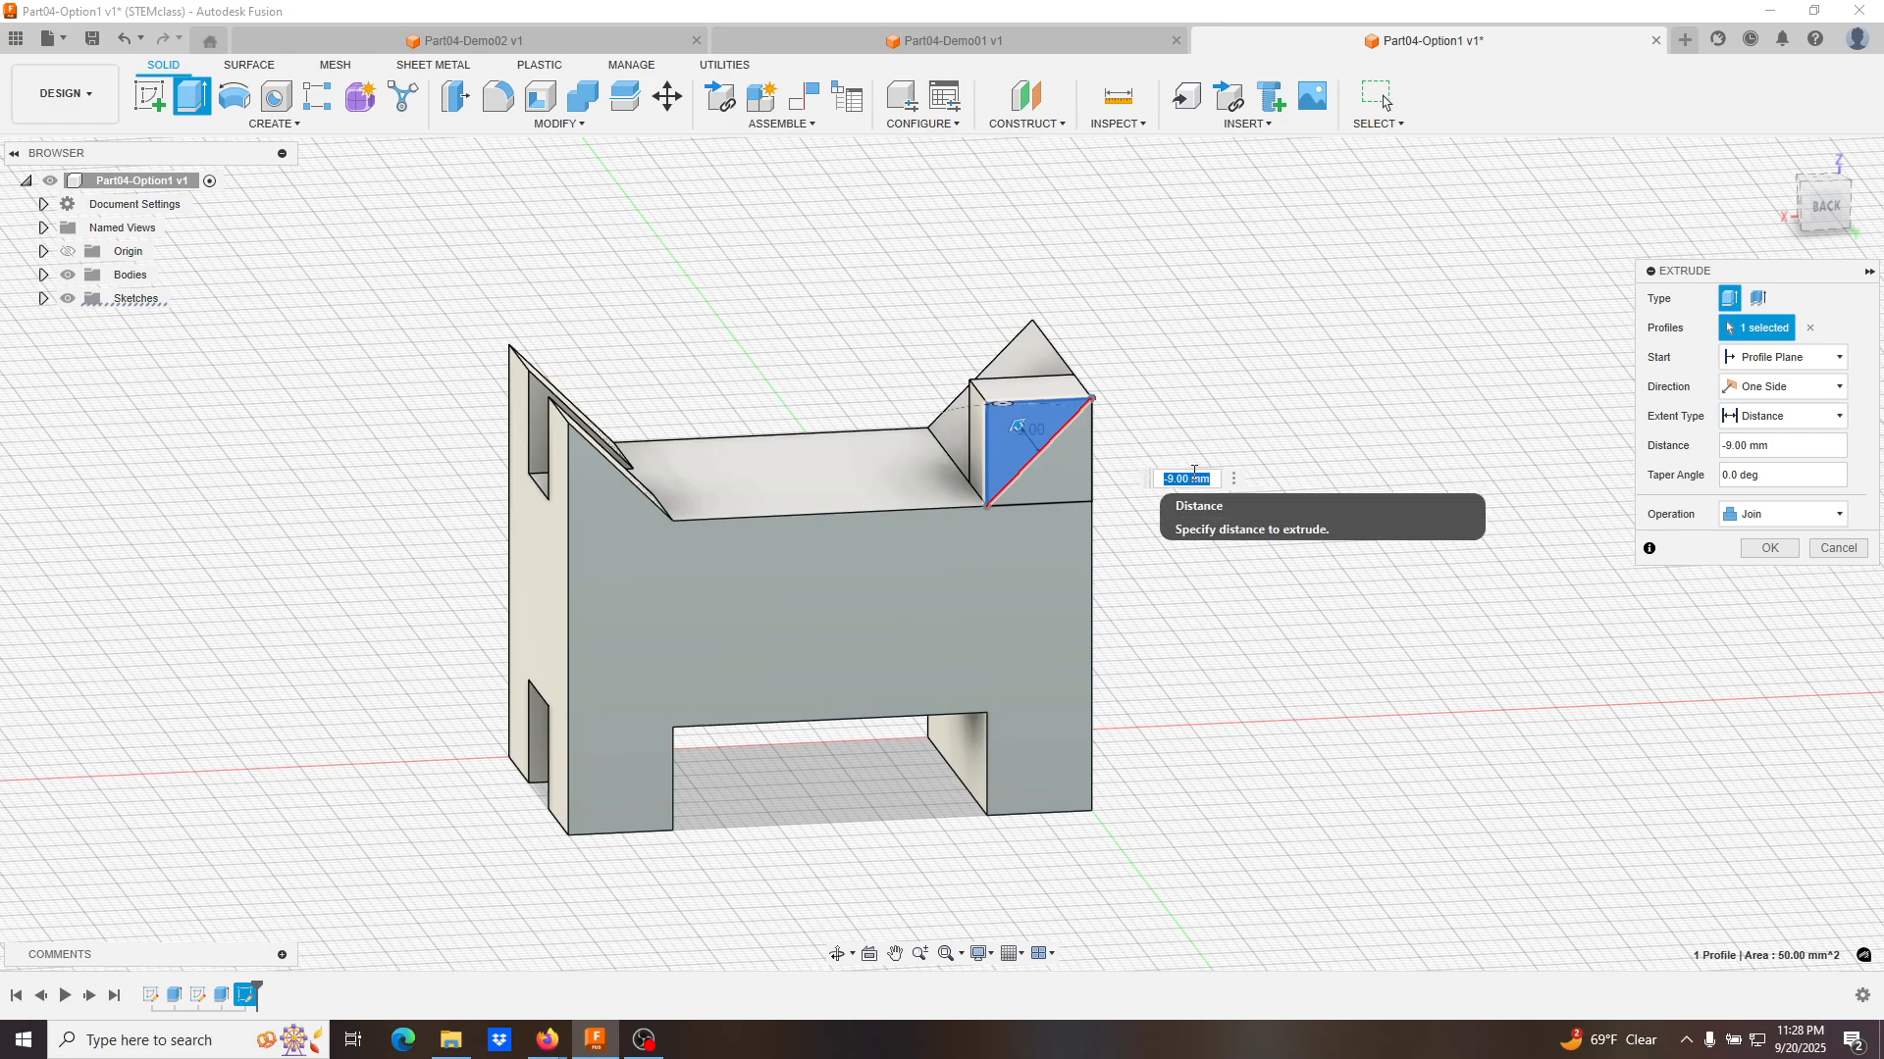
key(BackSpace)
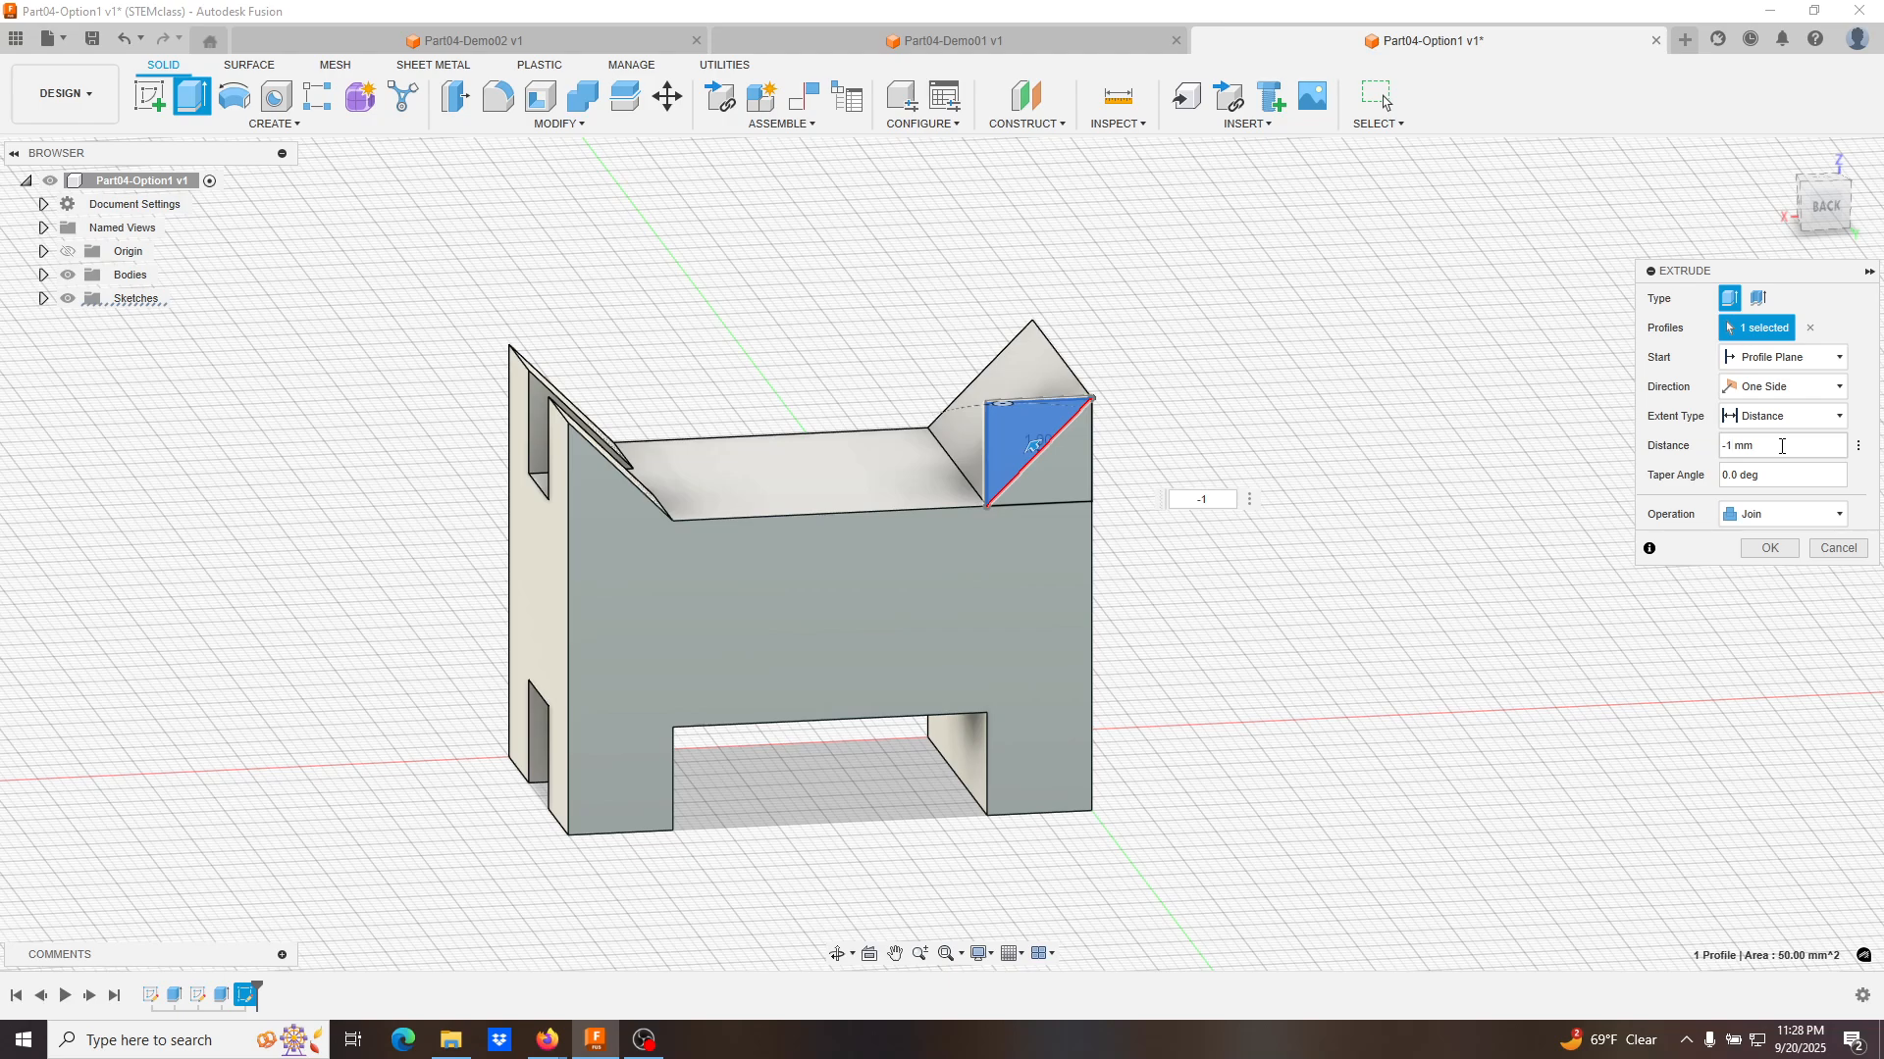
text(0)
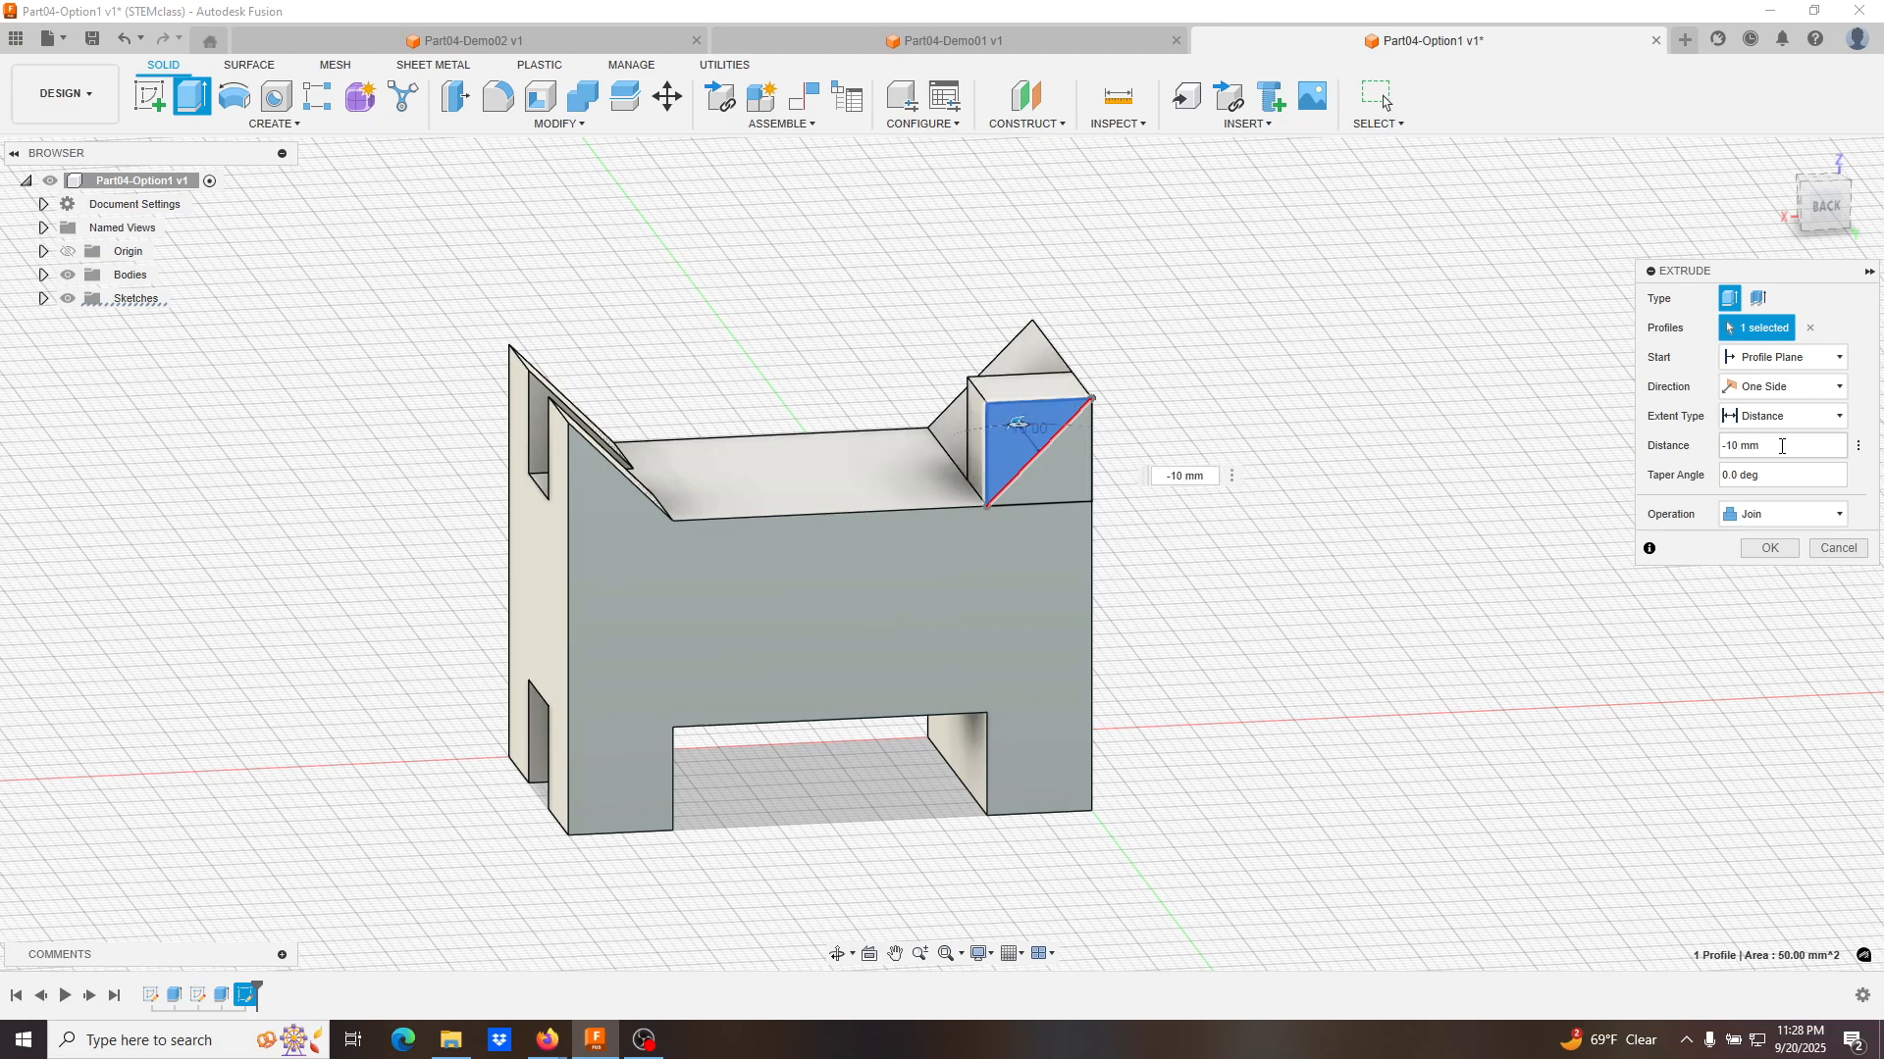
click(1837, 516)
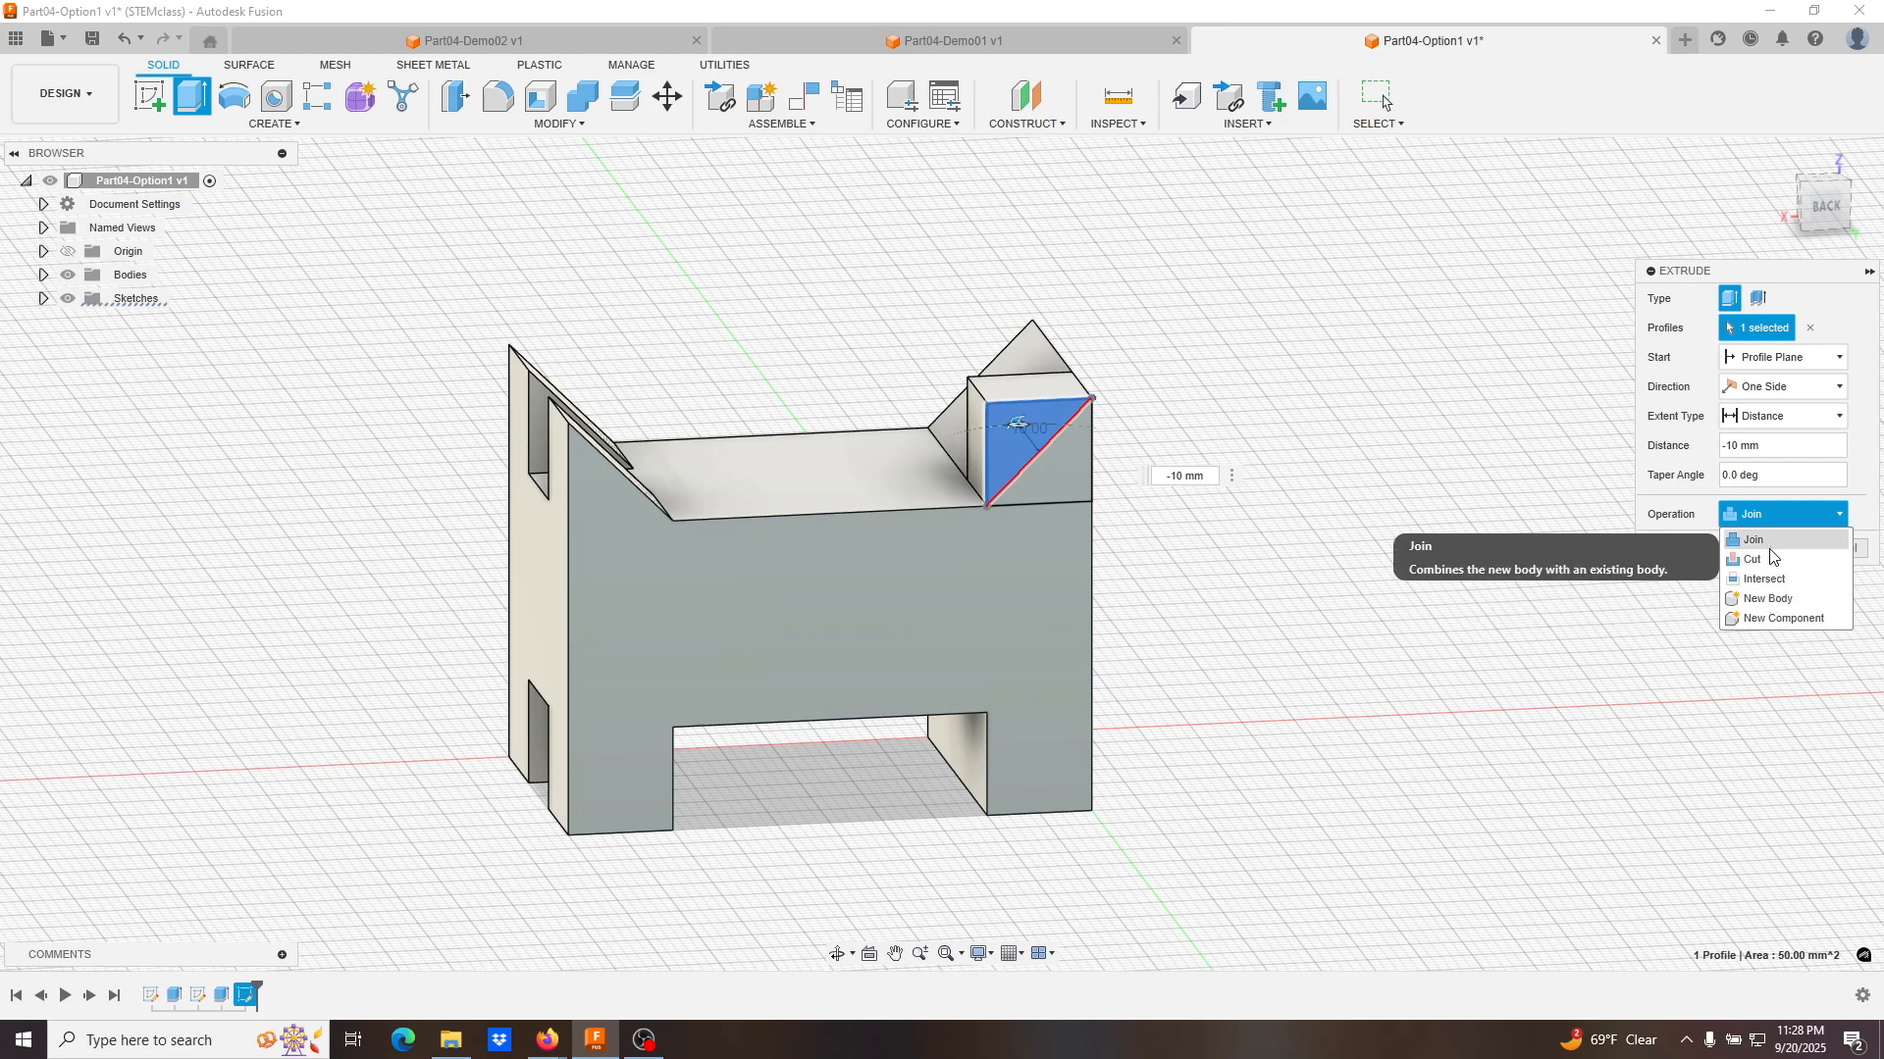
click(1770, 552)
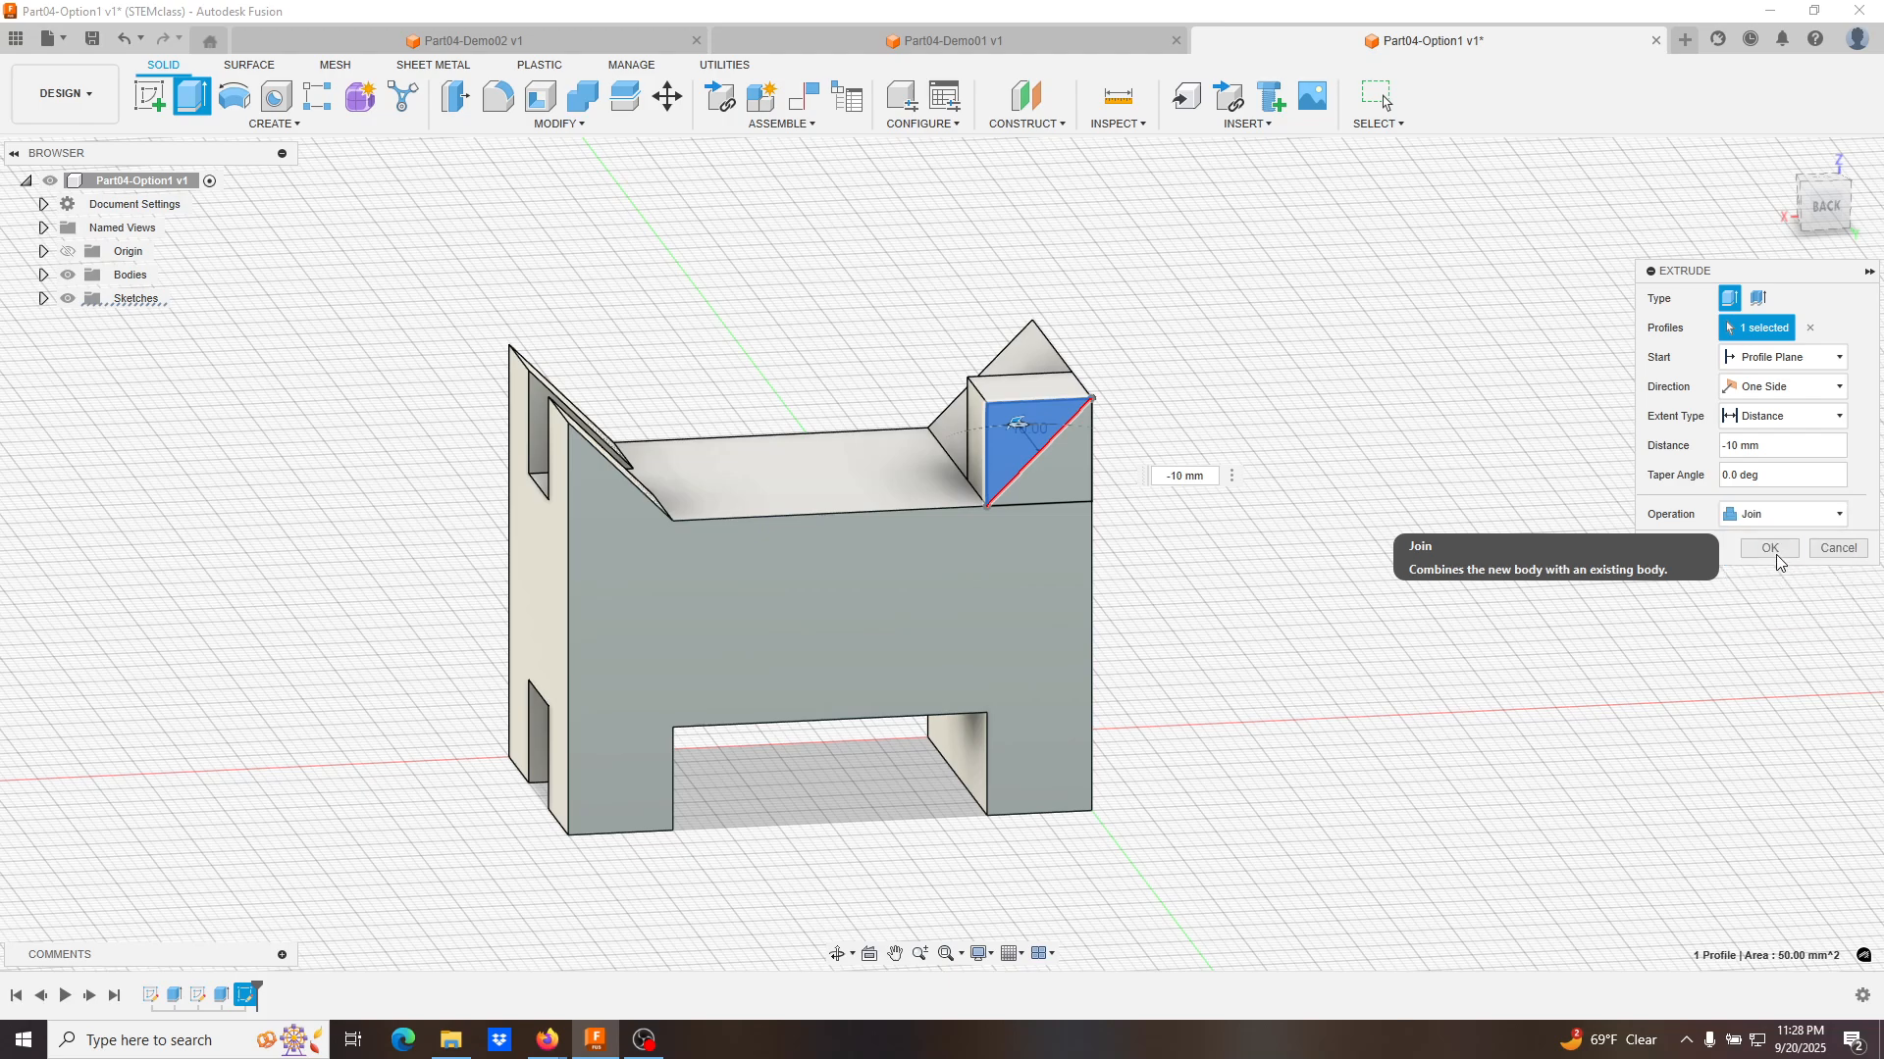
click(1775, 546)
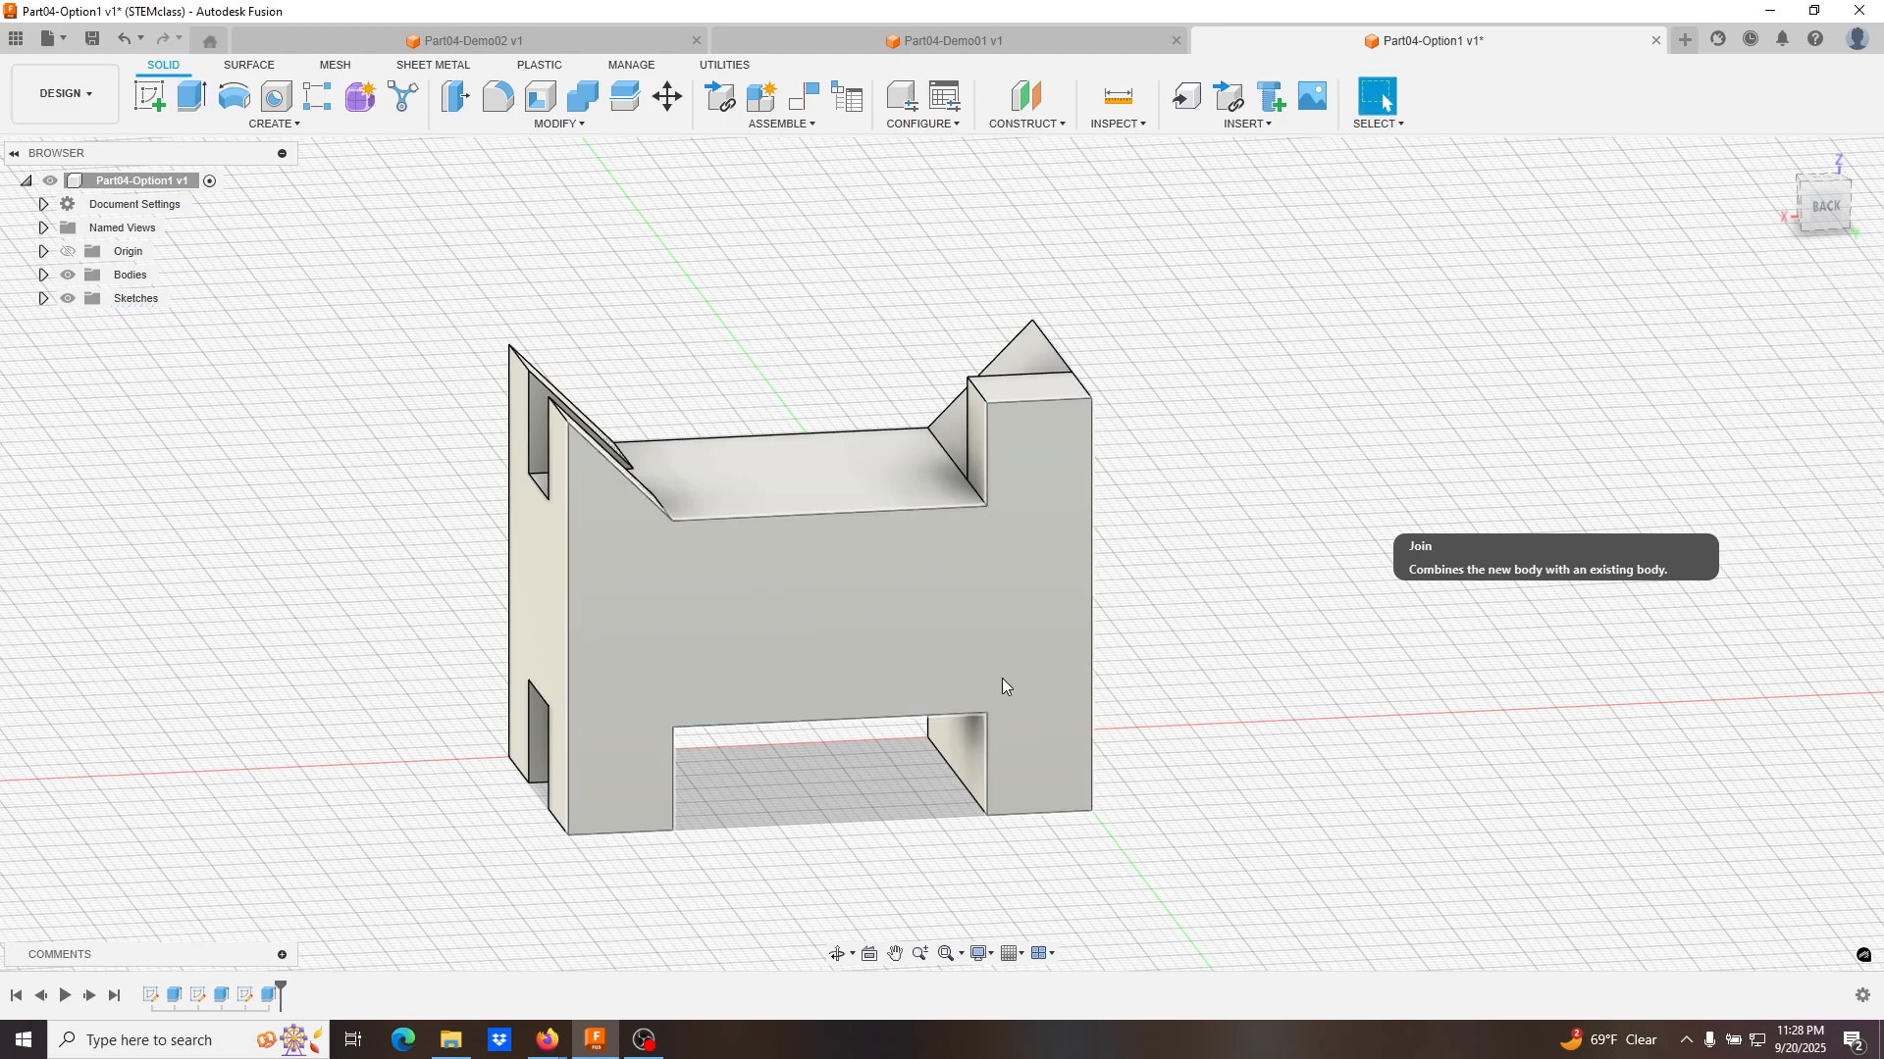
Compare the part in its isometric home view with the PART04 drawing in the exercise PDF in Firefox.
click(1776, 155)
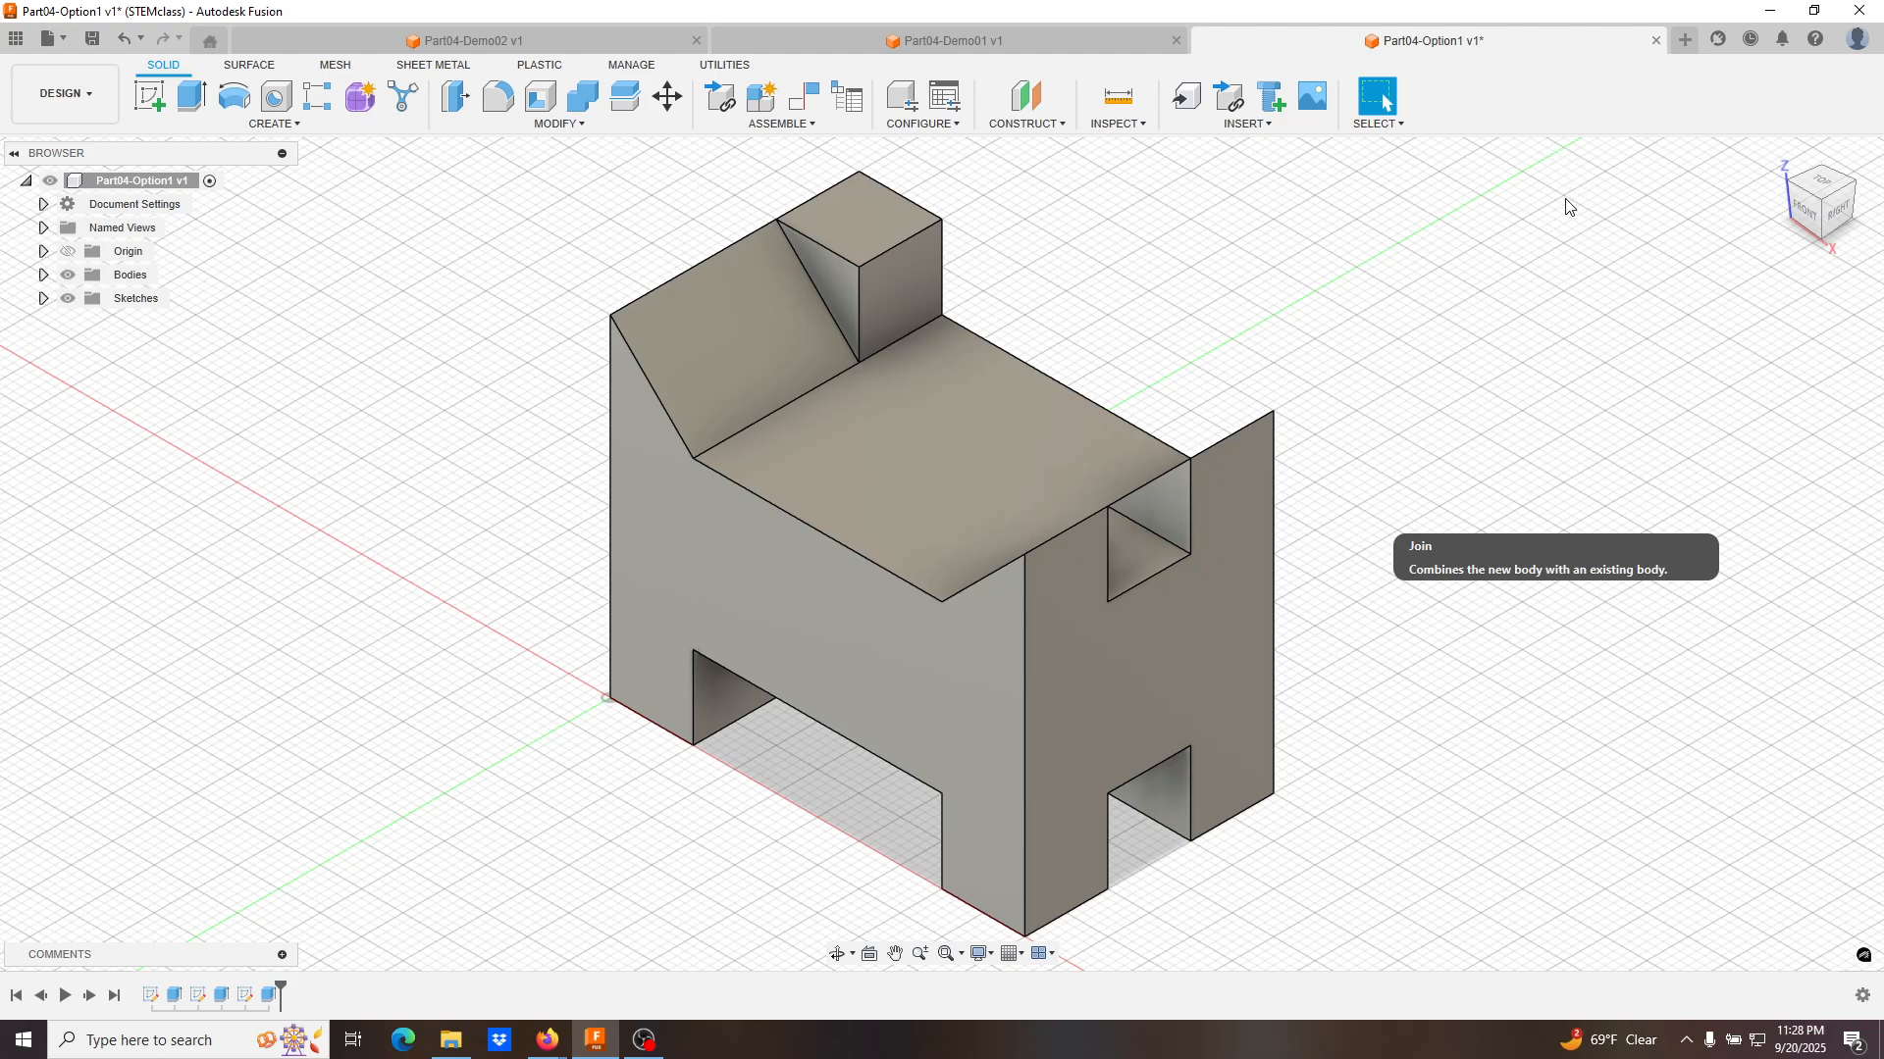
right_click(1533, 557)
click(1425, 229)
mouse_move(544, 1044)
click(653, 950)
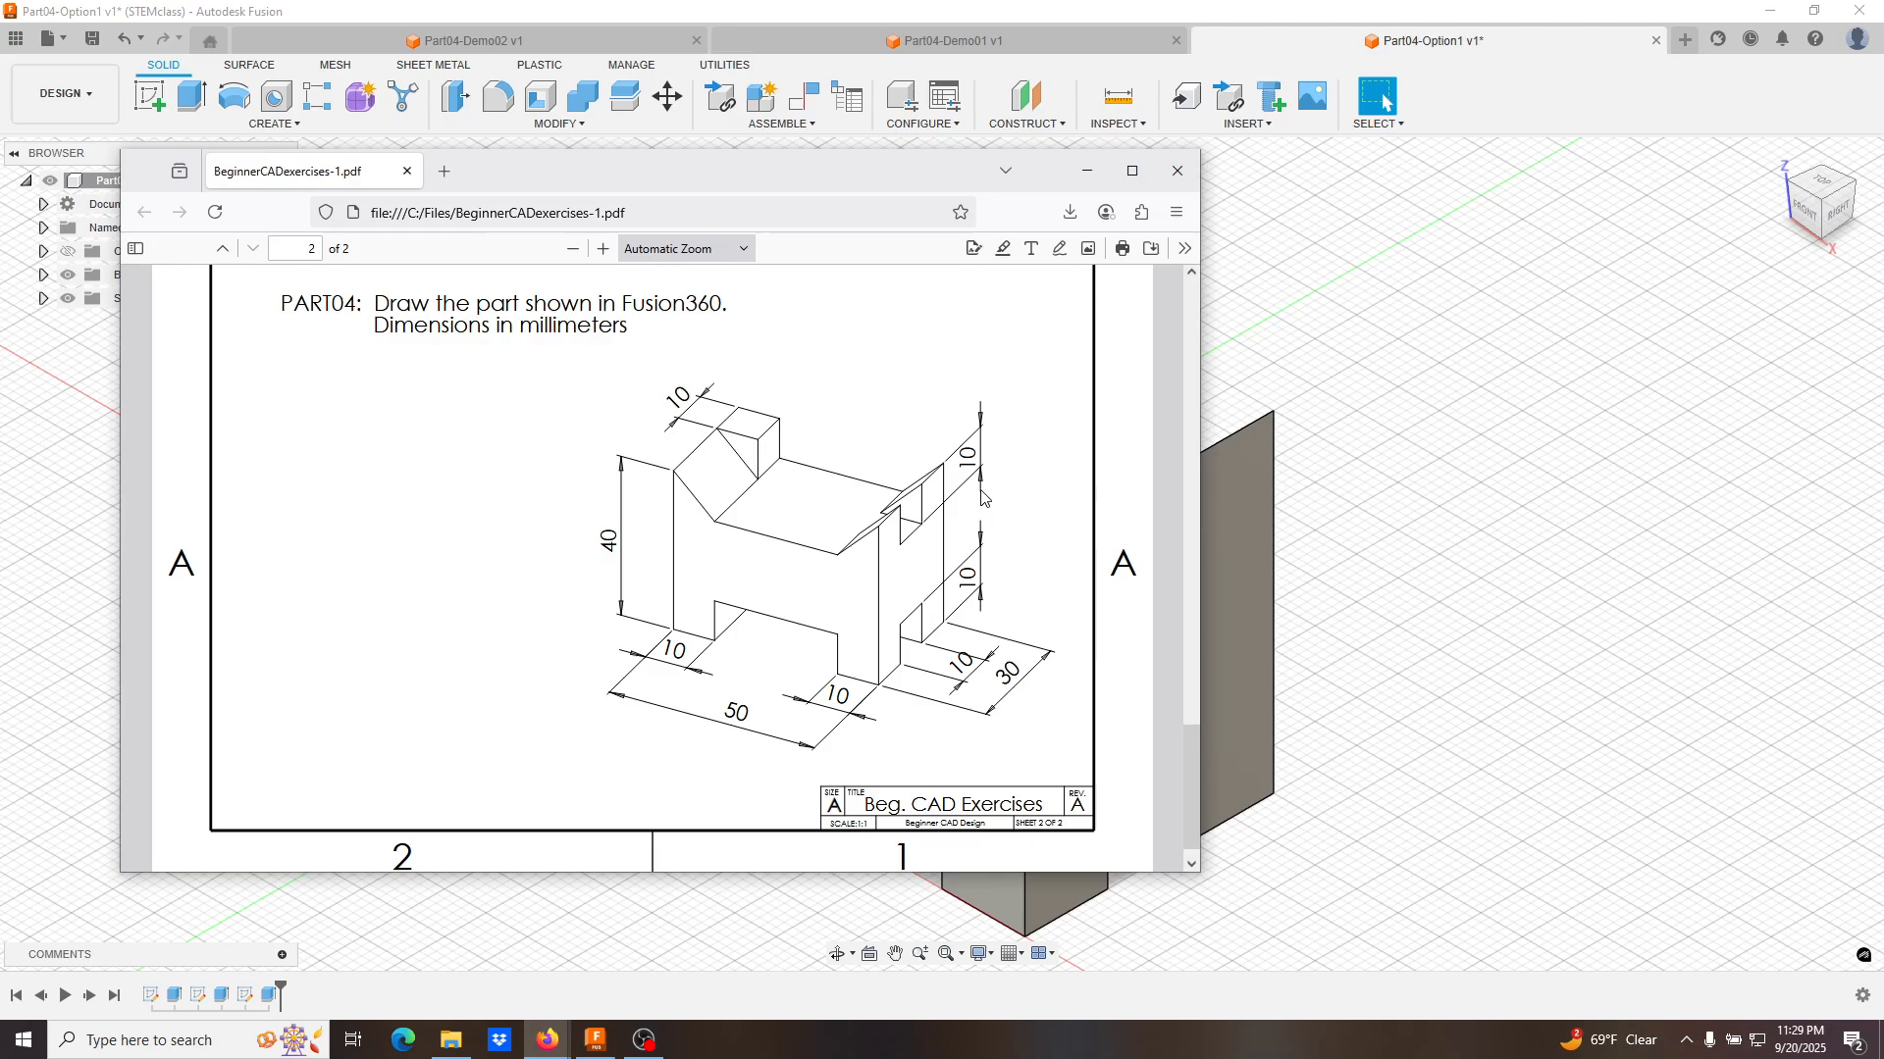
click(1680, 59)
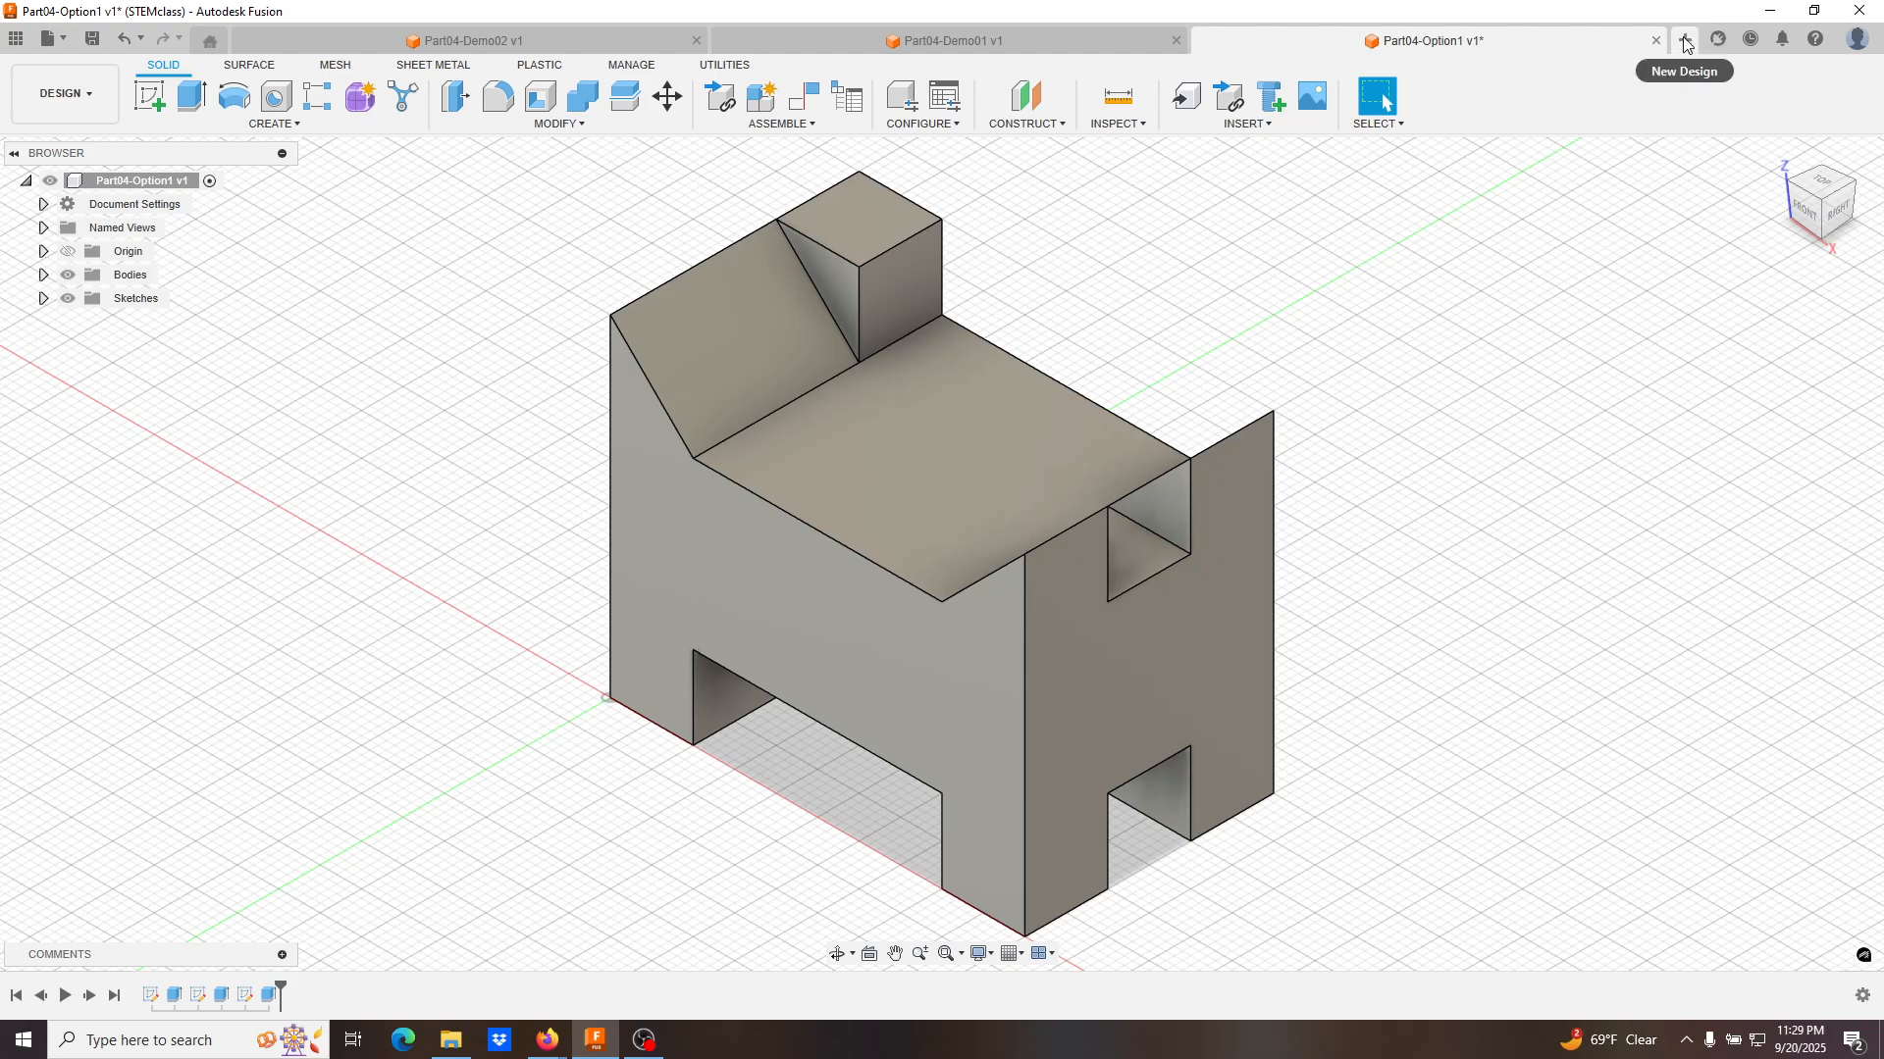
Create a new design and save it as Part04-Option02.
click(1685, 41)
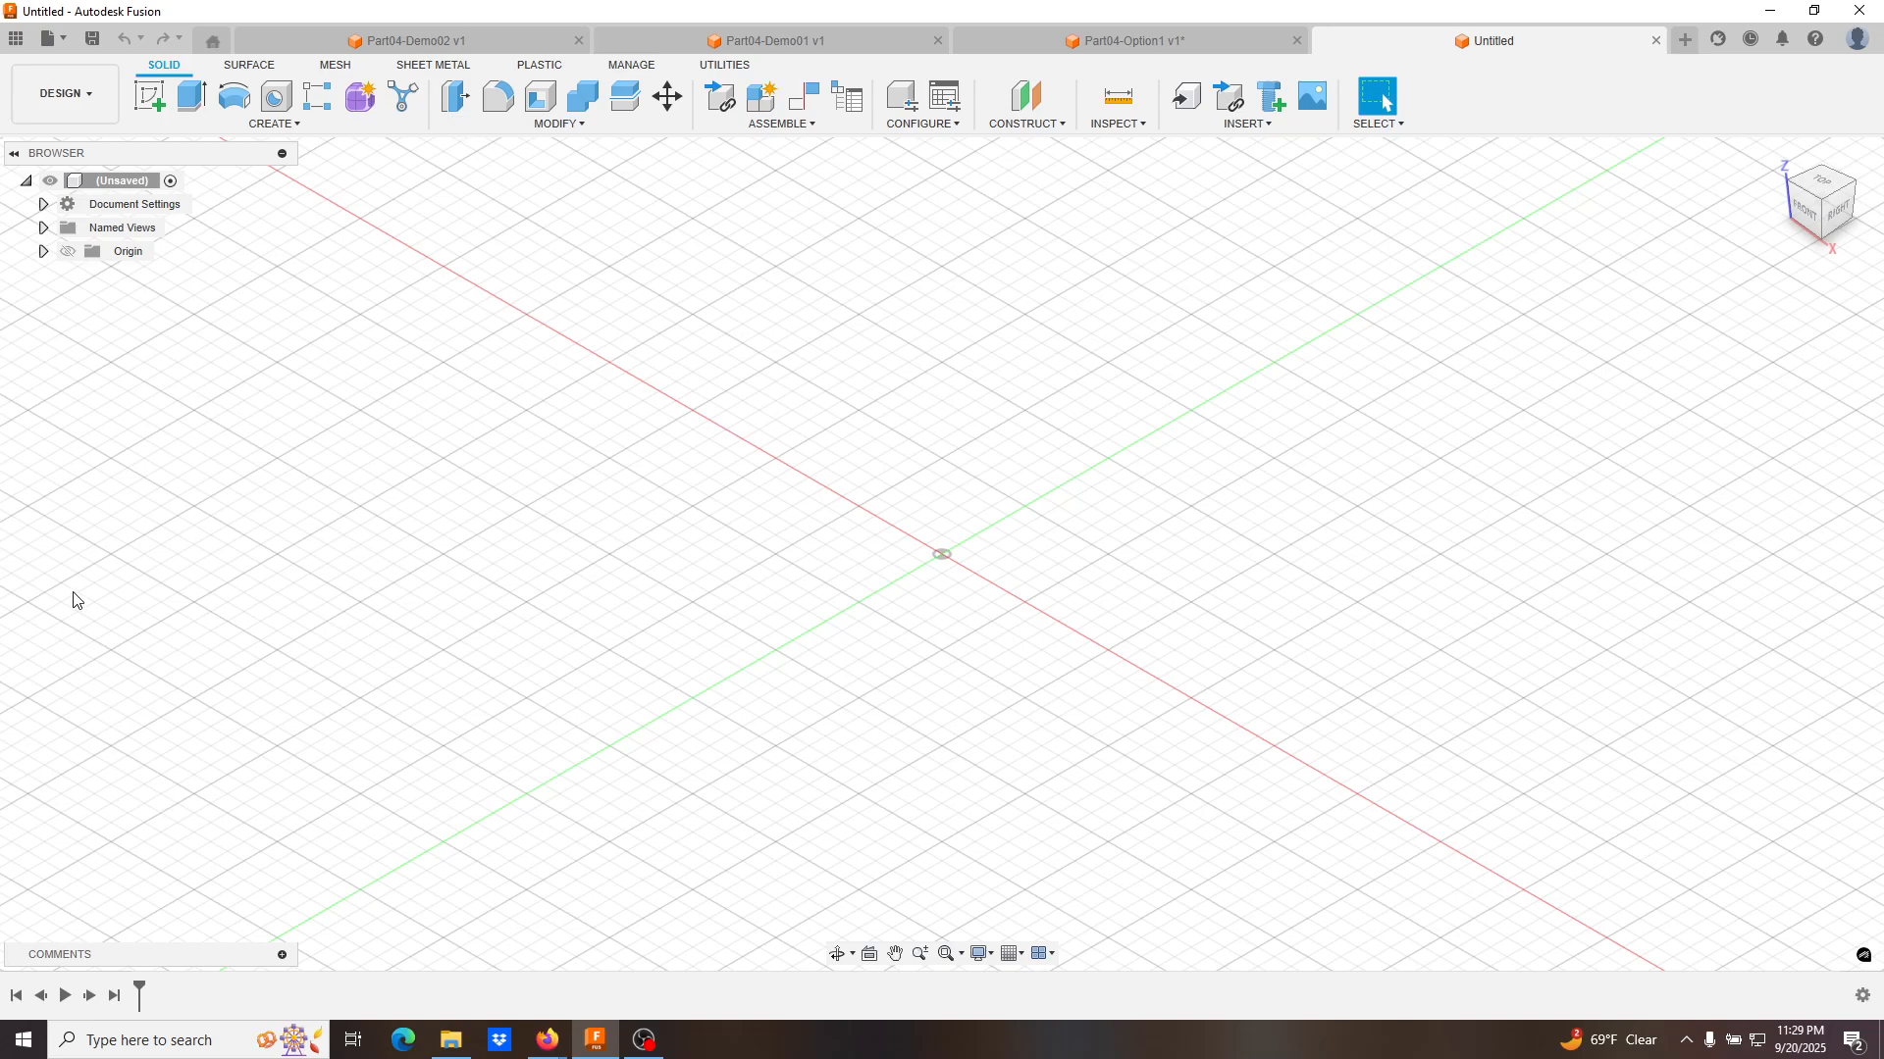
click(93, 39)
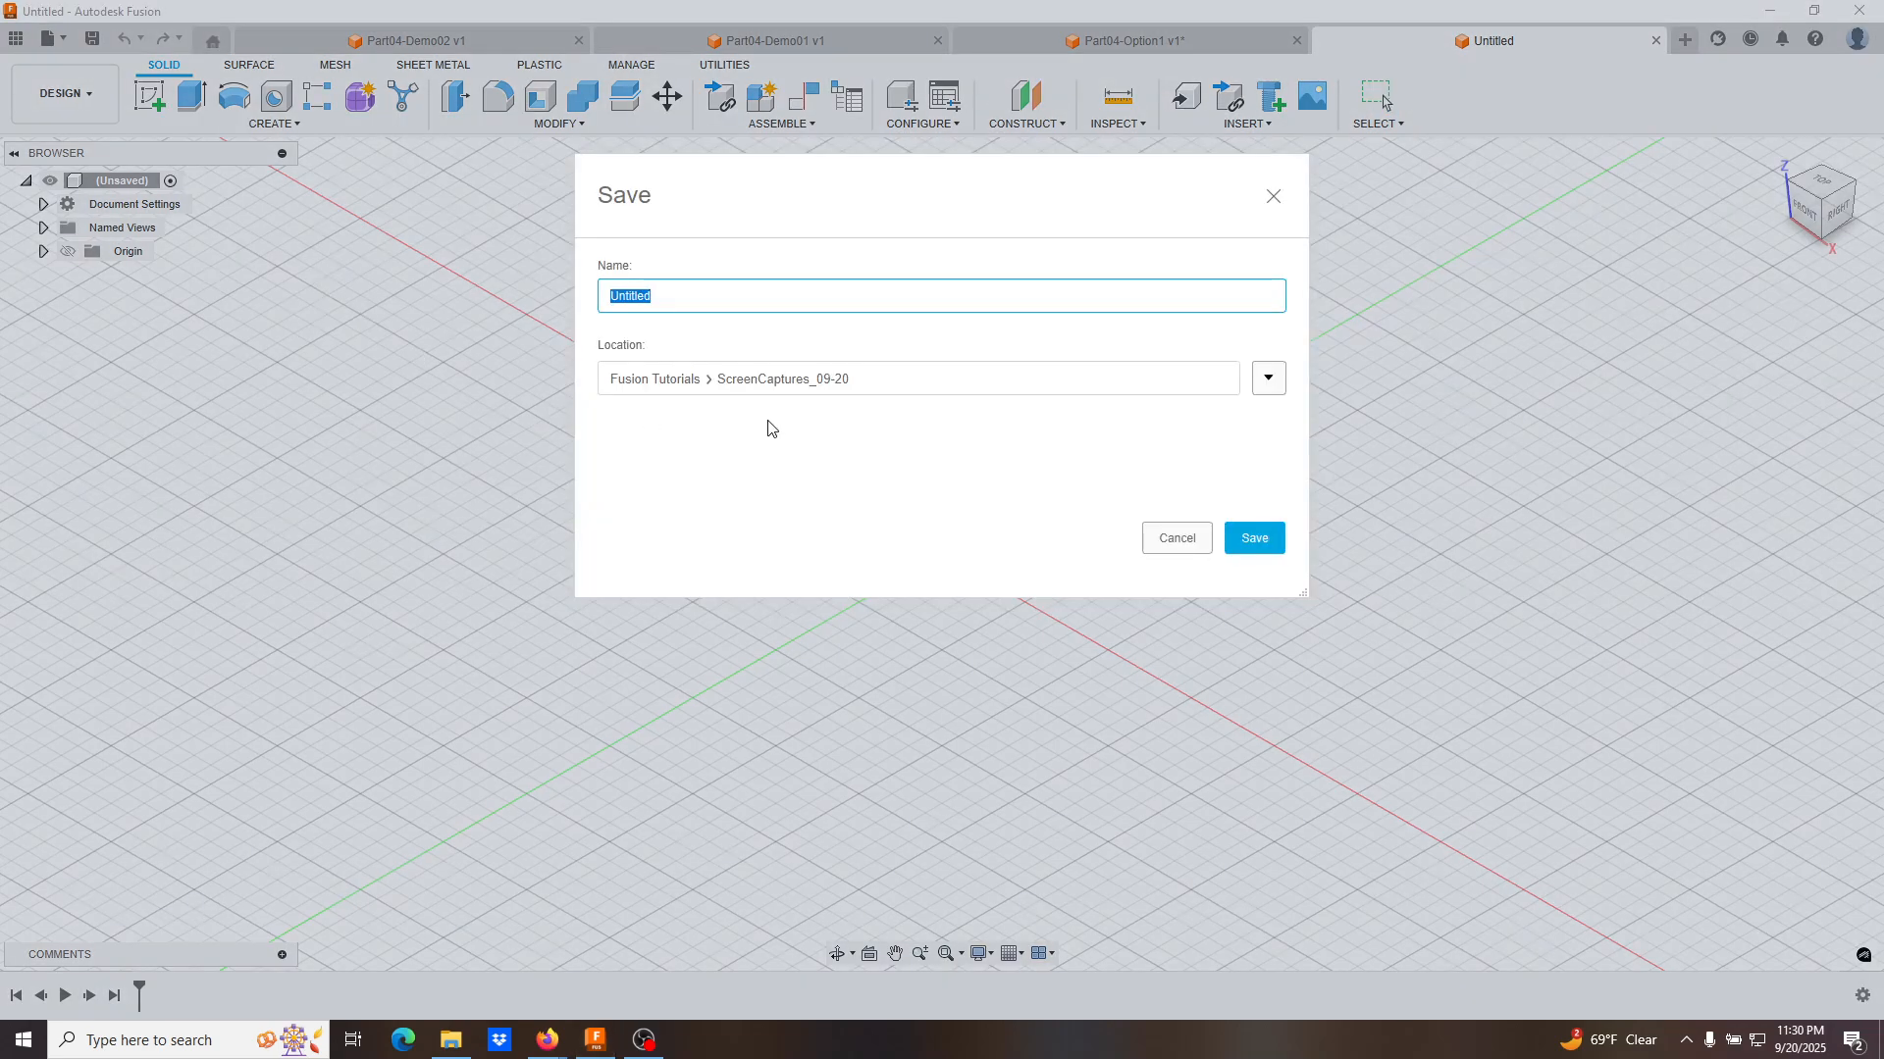
text(PAr)
key(BackSpace)
text(Option02)
key(Return)
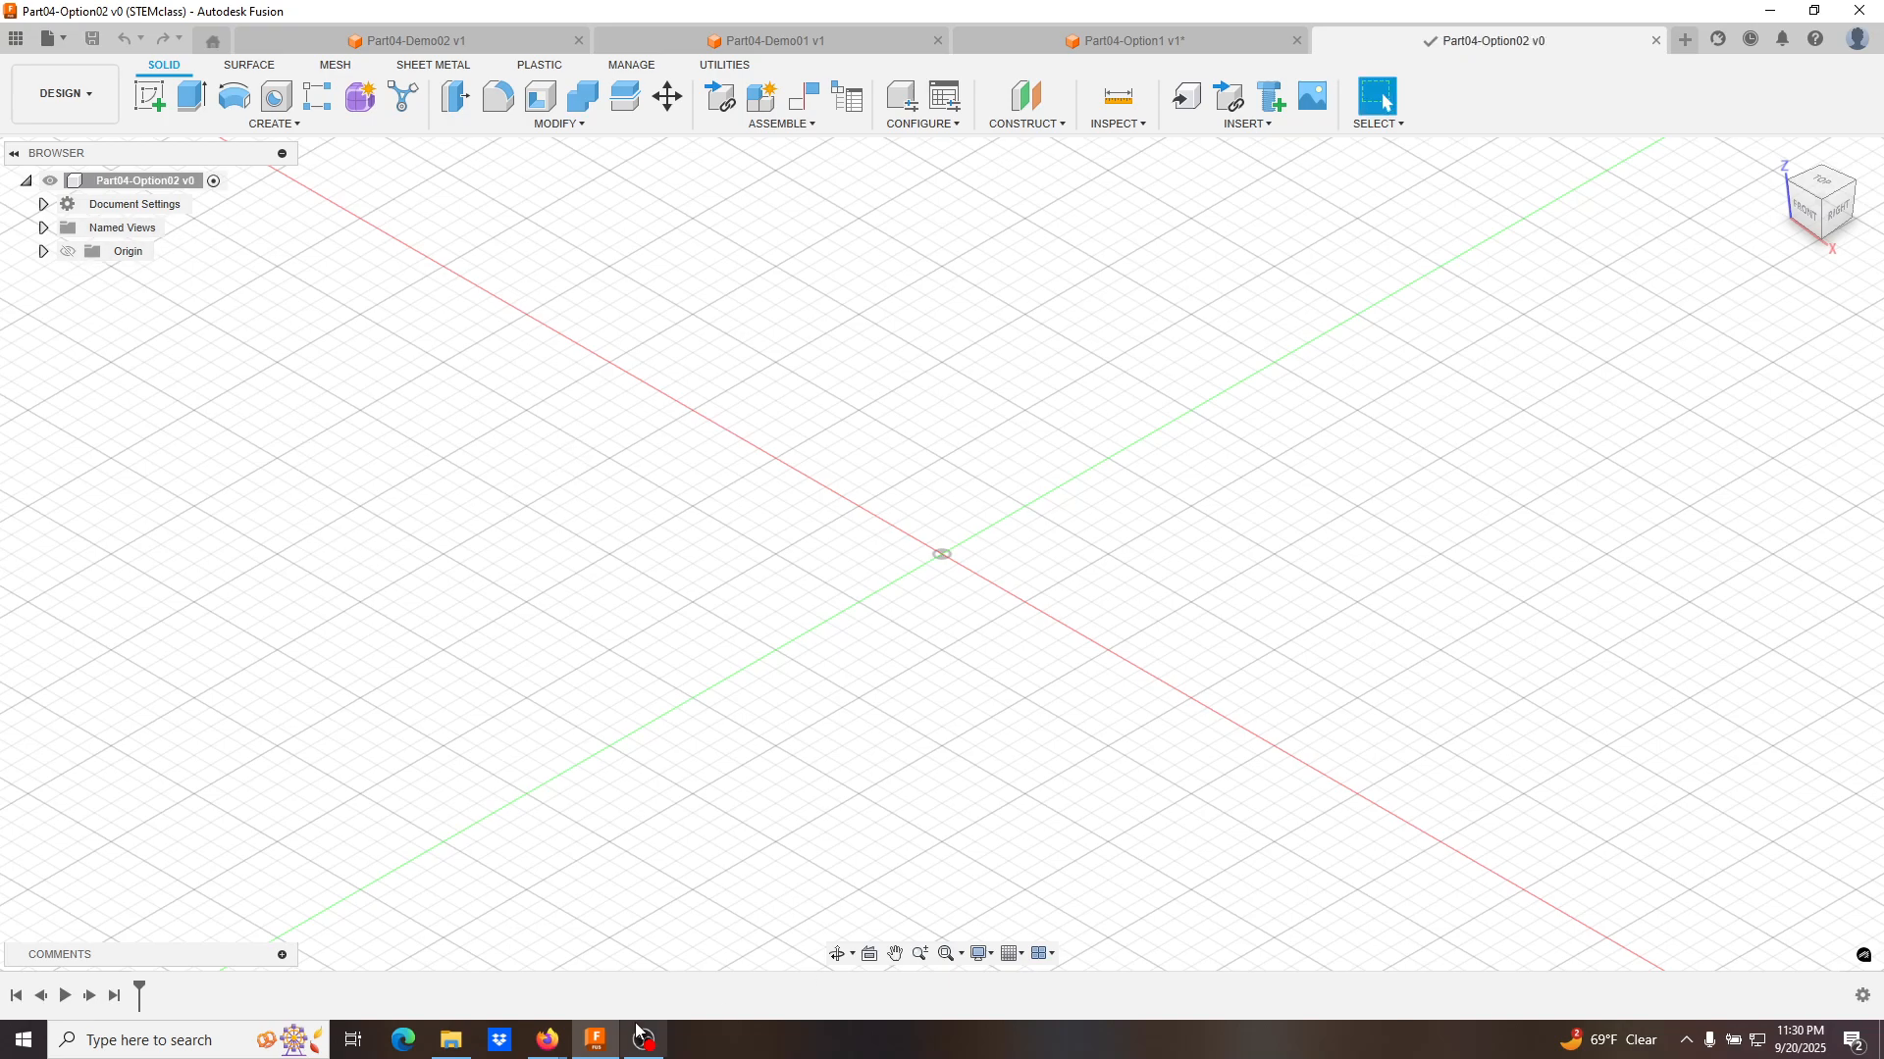
Consult the PART04 drawing in Firefox and, in Fusion, sketch a rectangle about 65 by 45 mm from the origin on the front plane.
mouse_move(535, 1042)
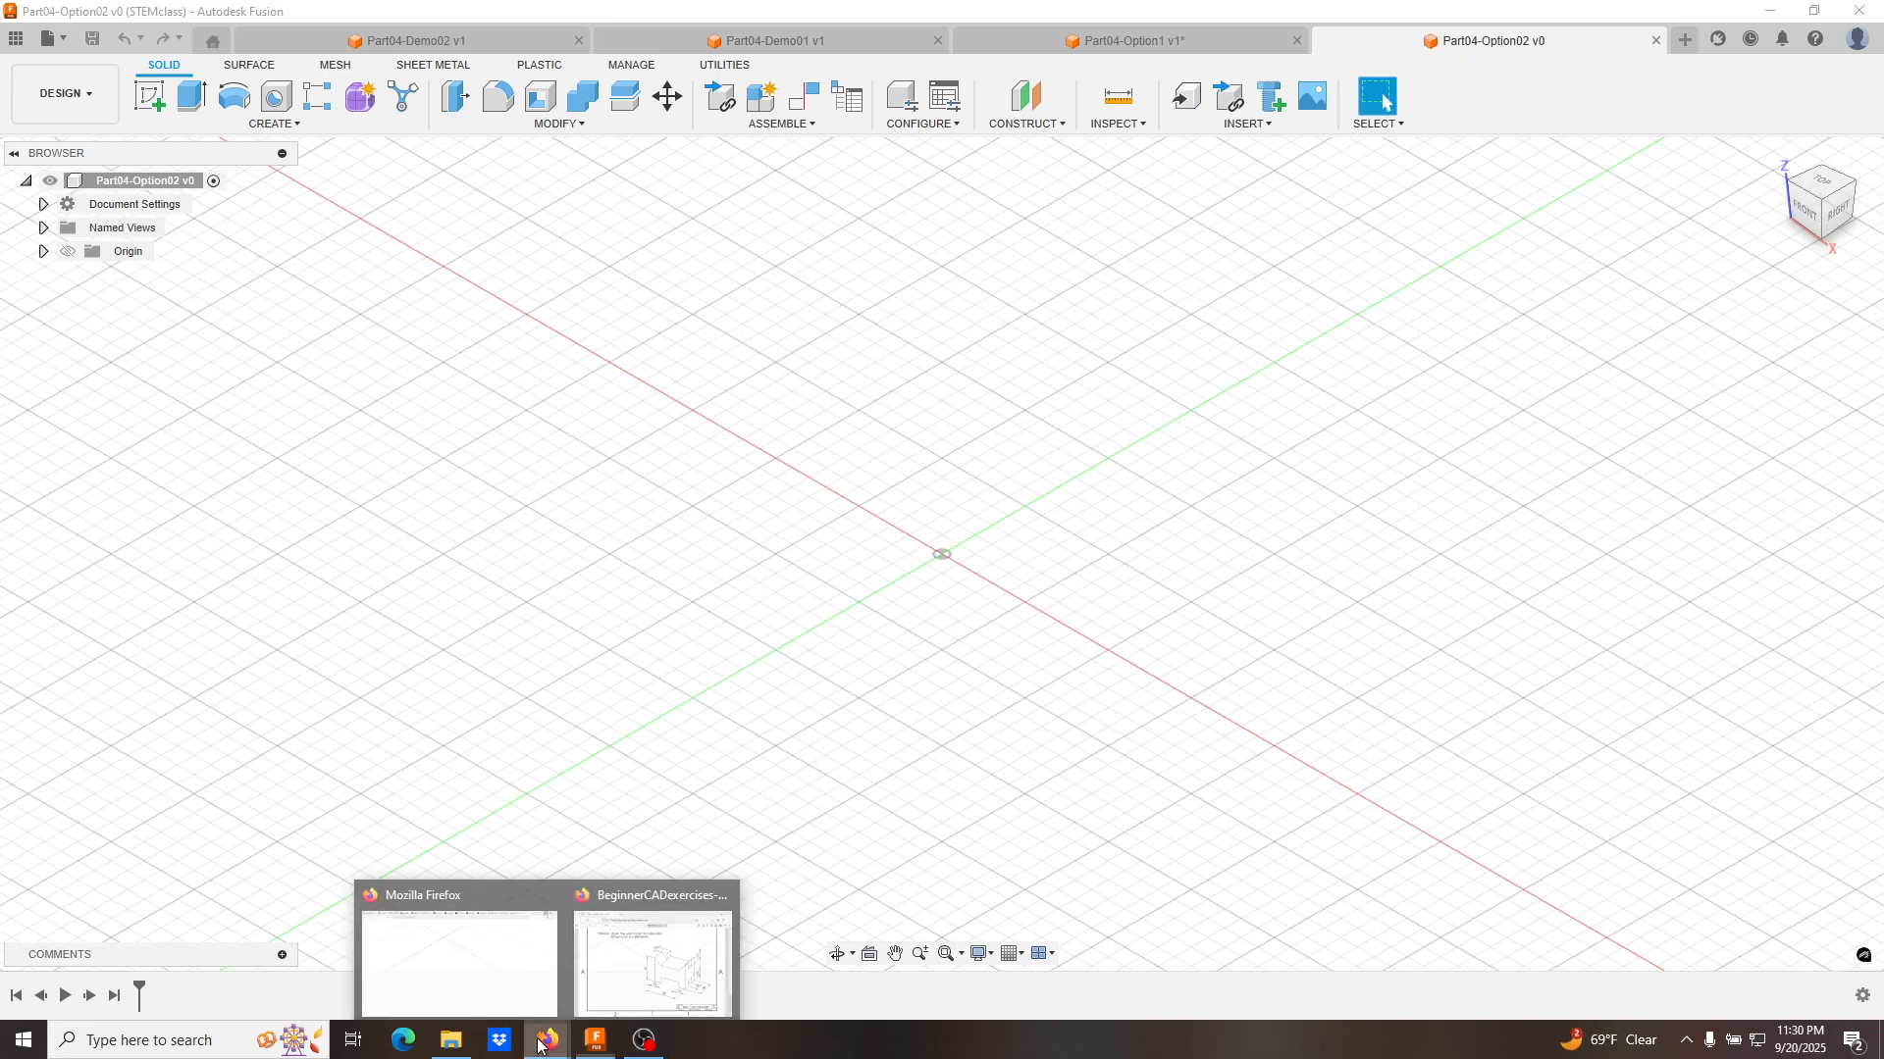
click(650, 979)
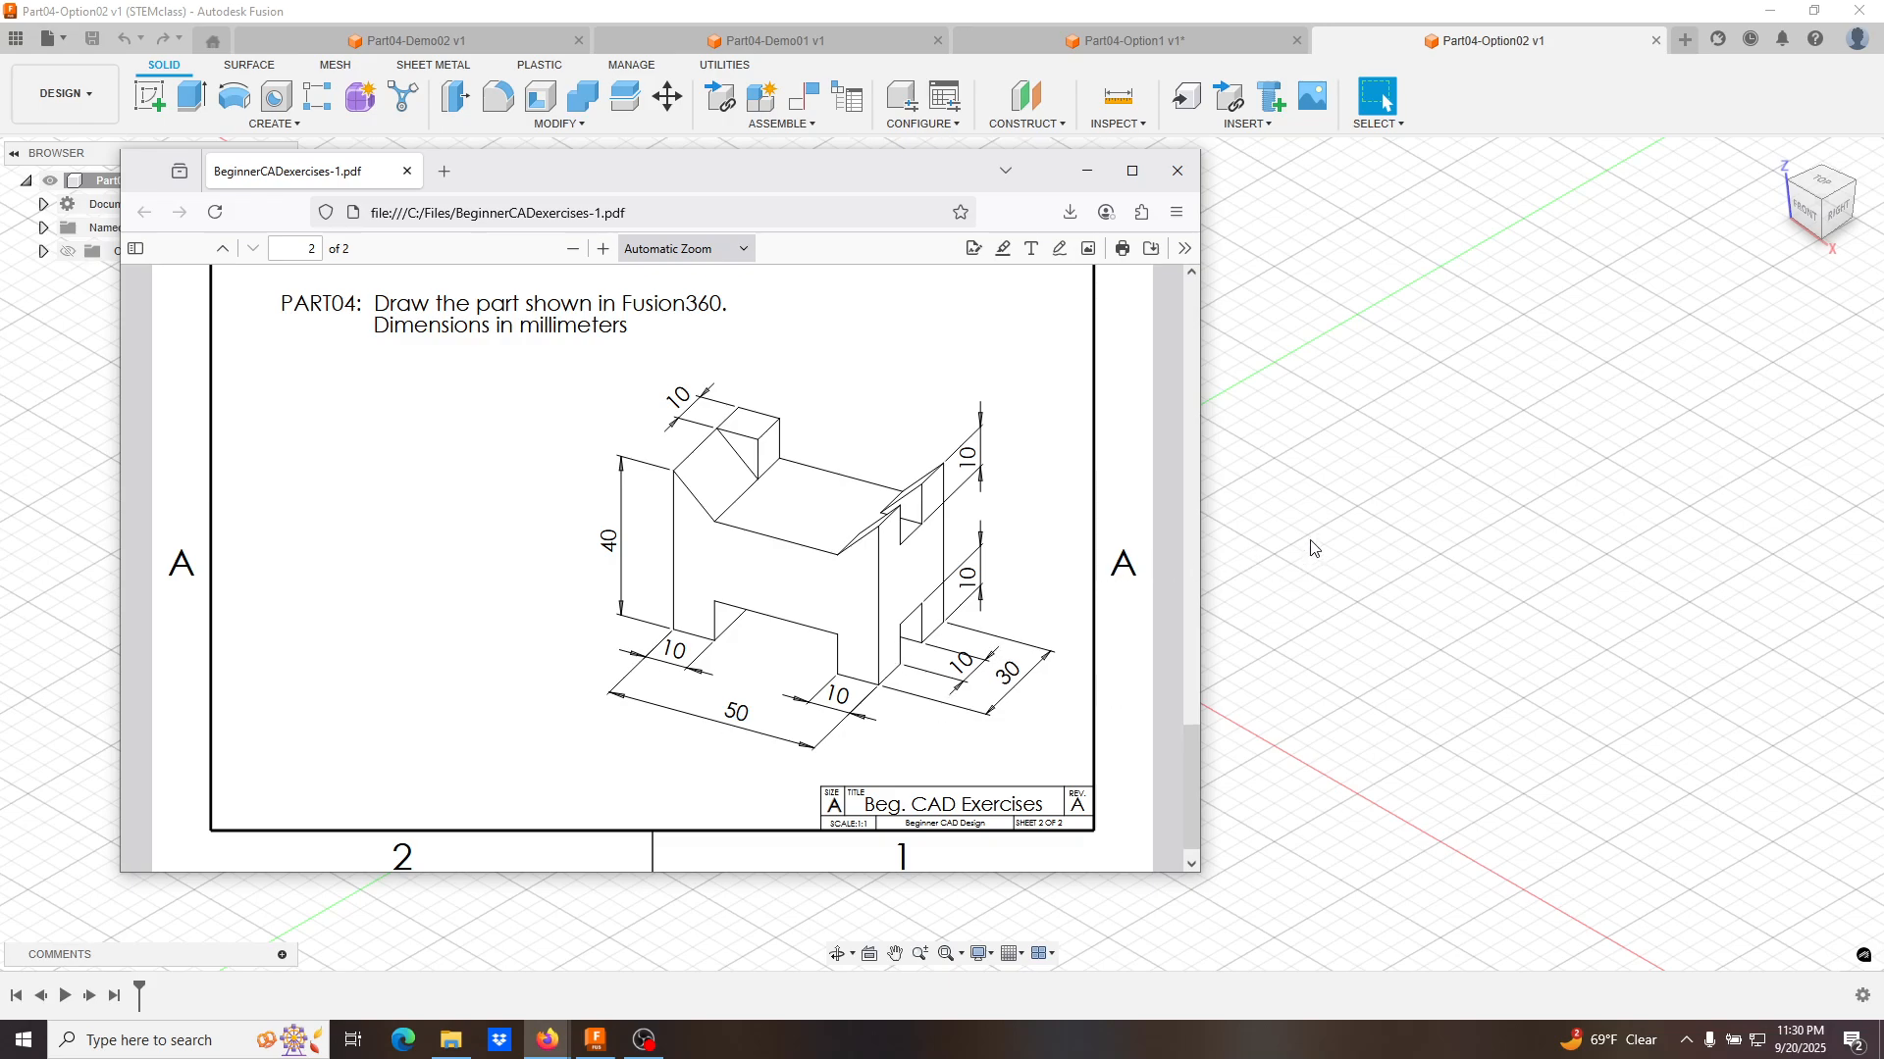
click(1328, 494)
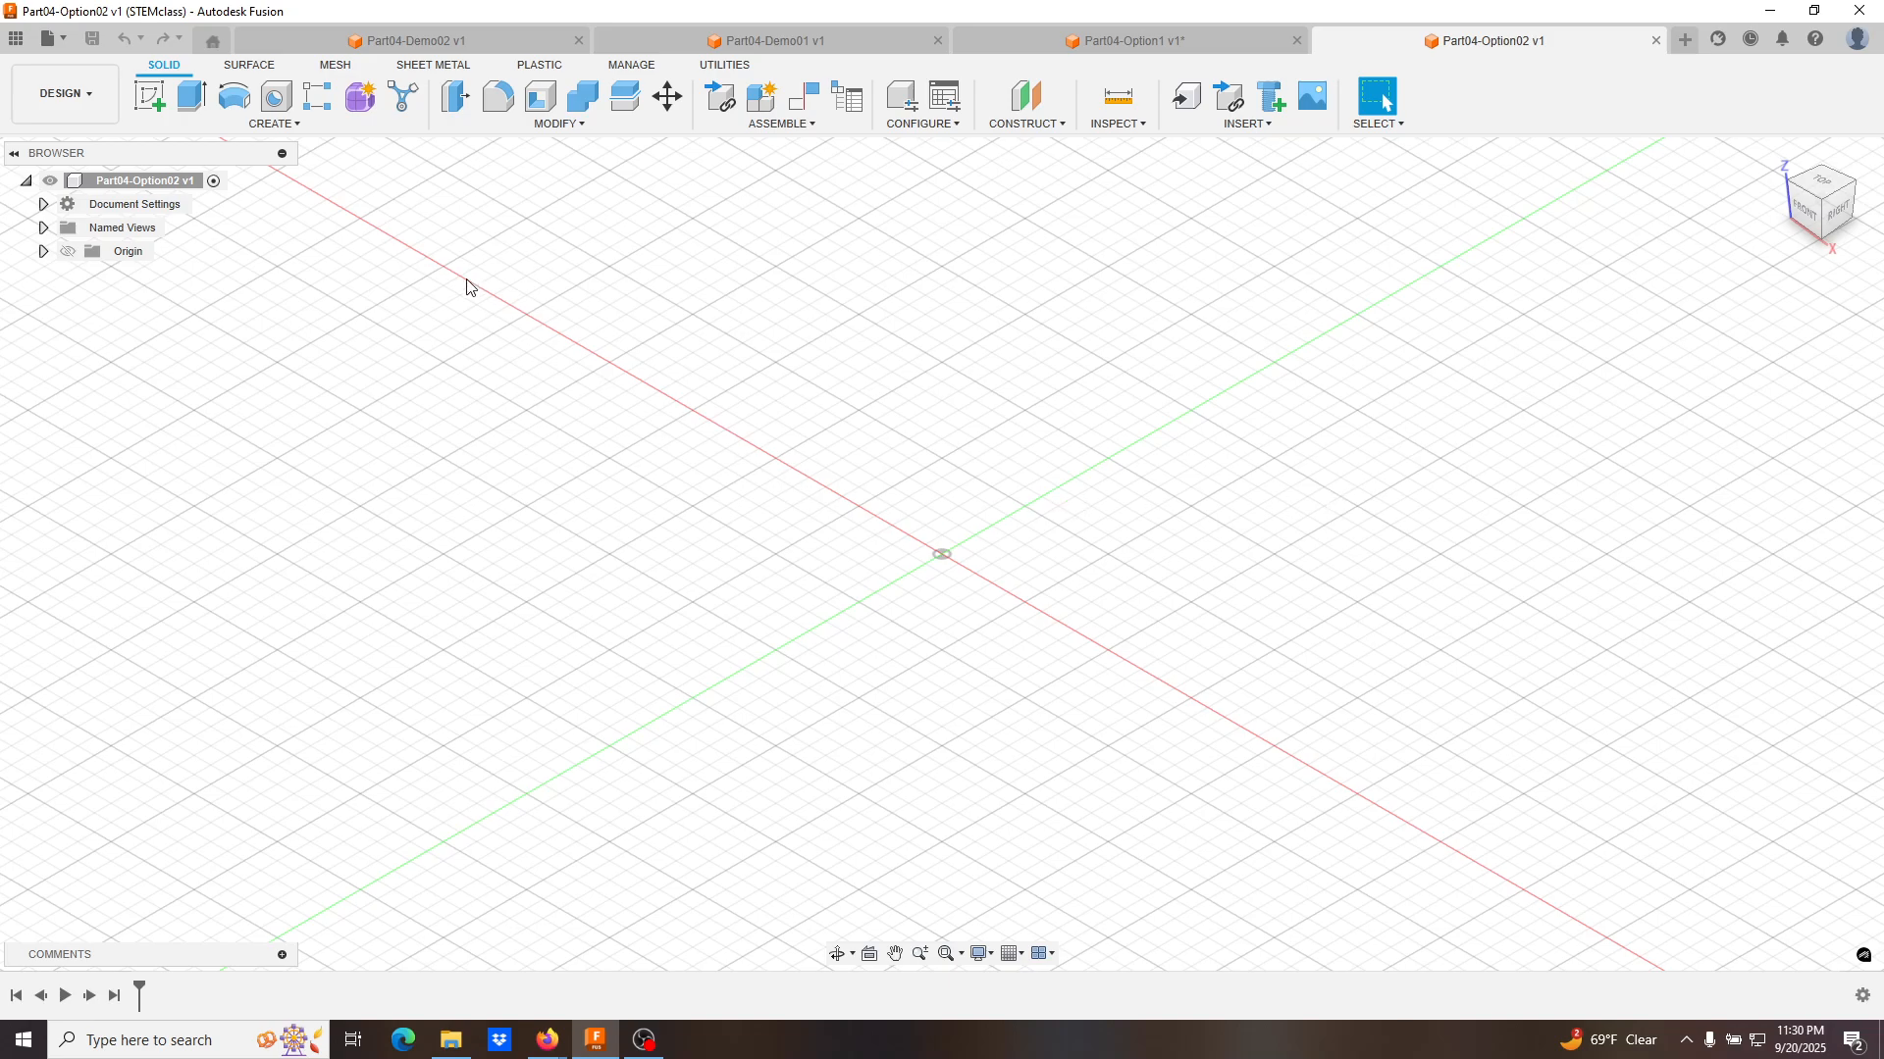
click(151, 97)
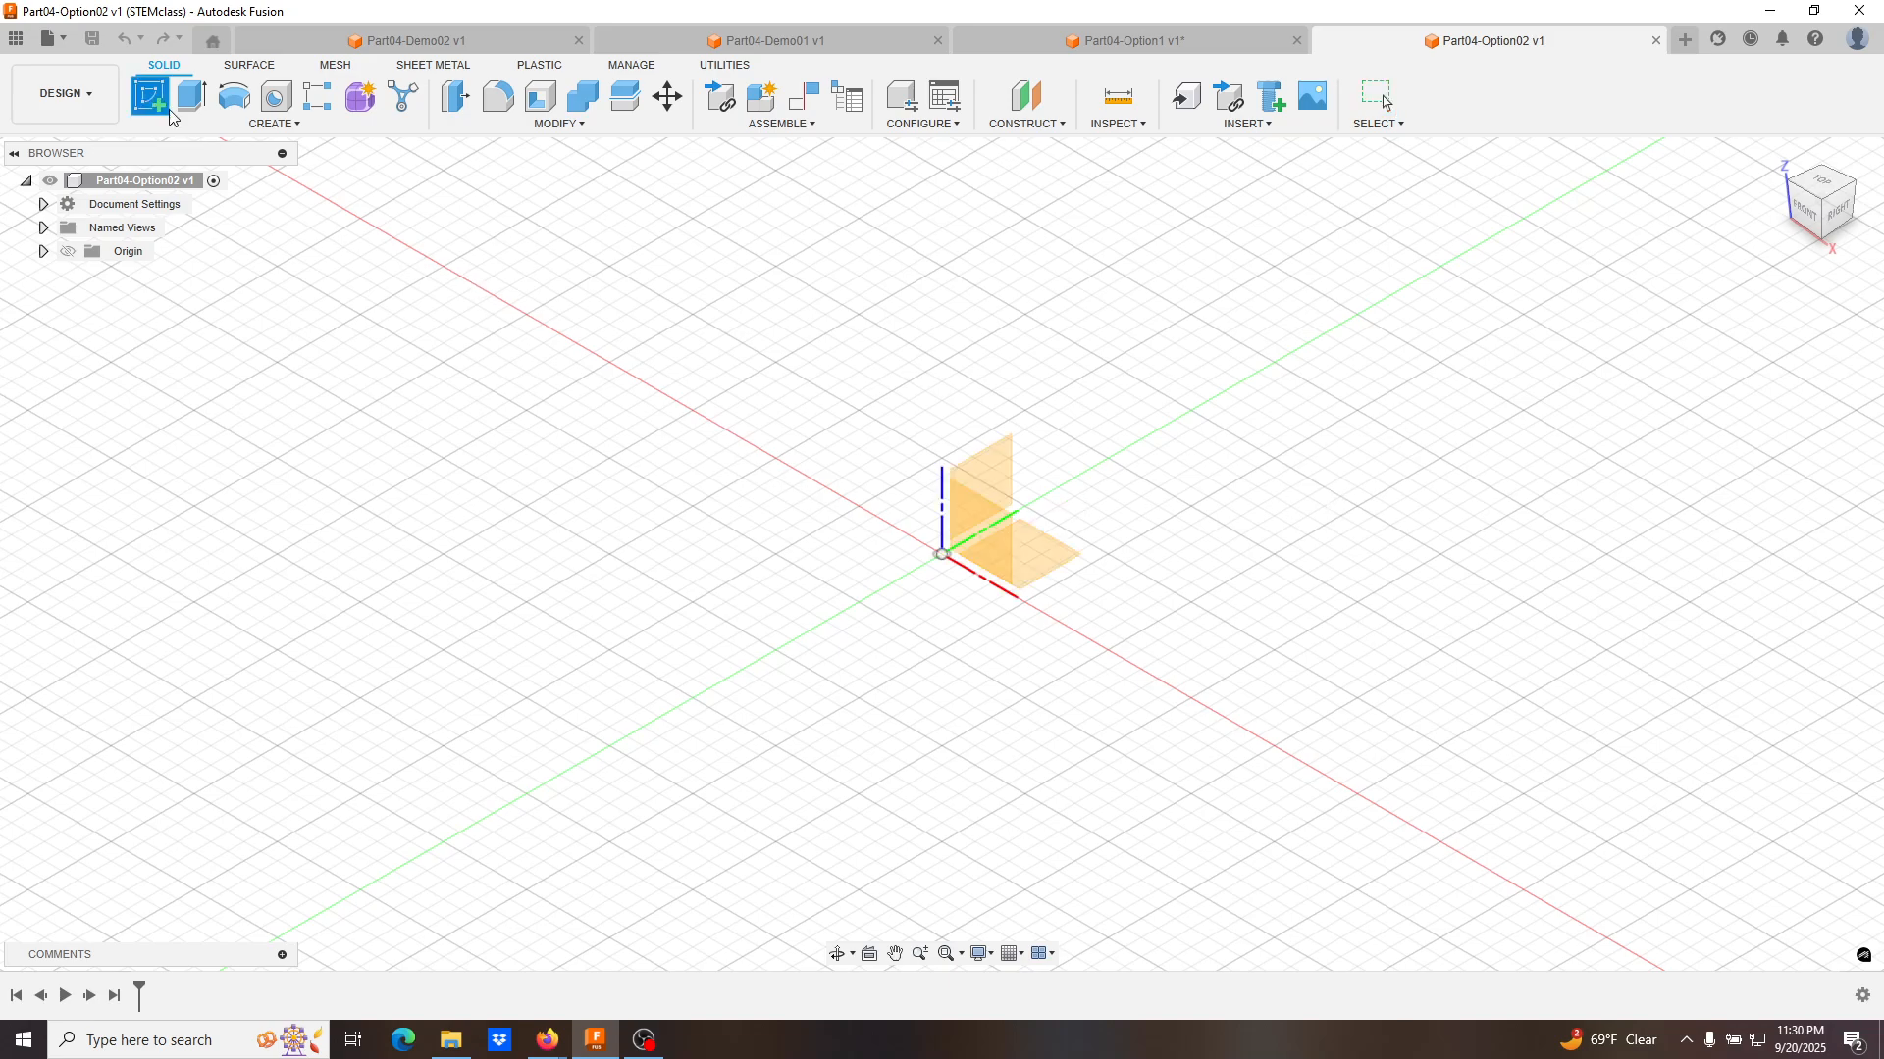
click(1003, 548)
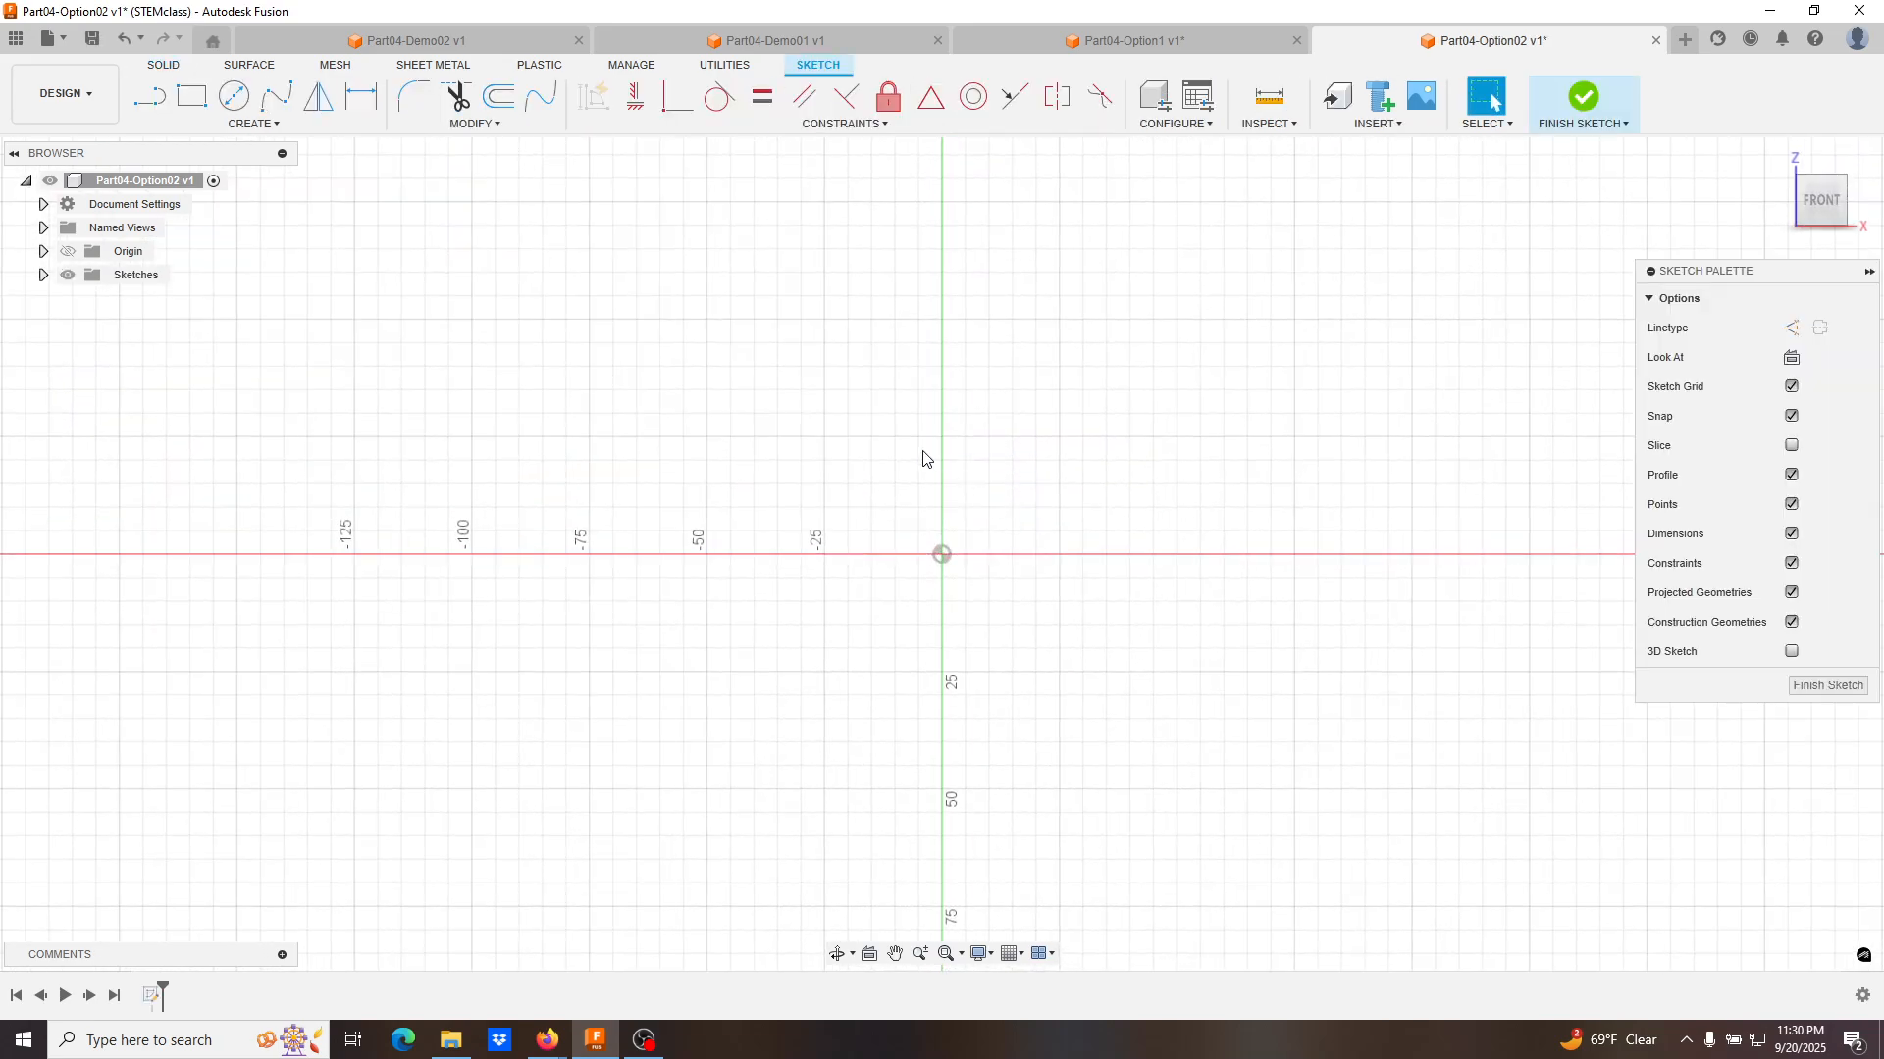
click(193, 102)
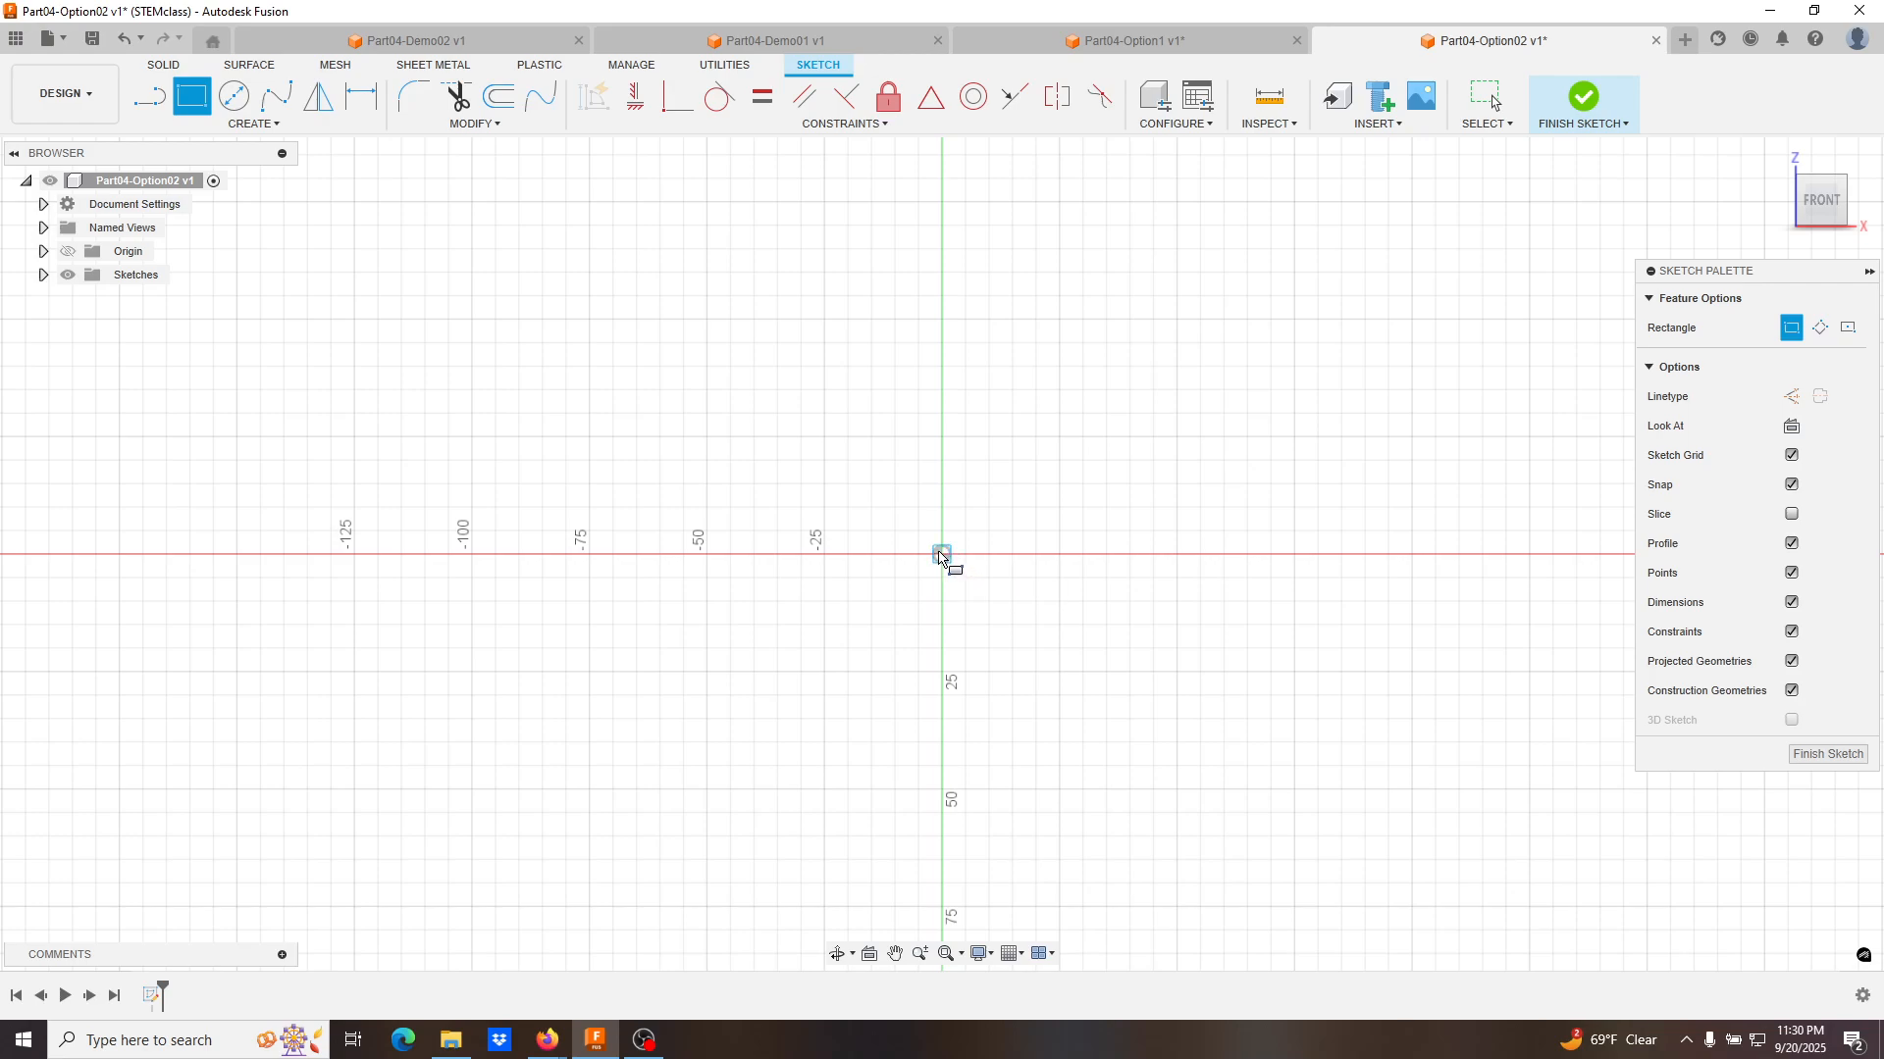
click(942, 556)
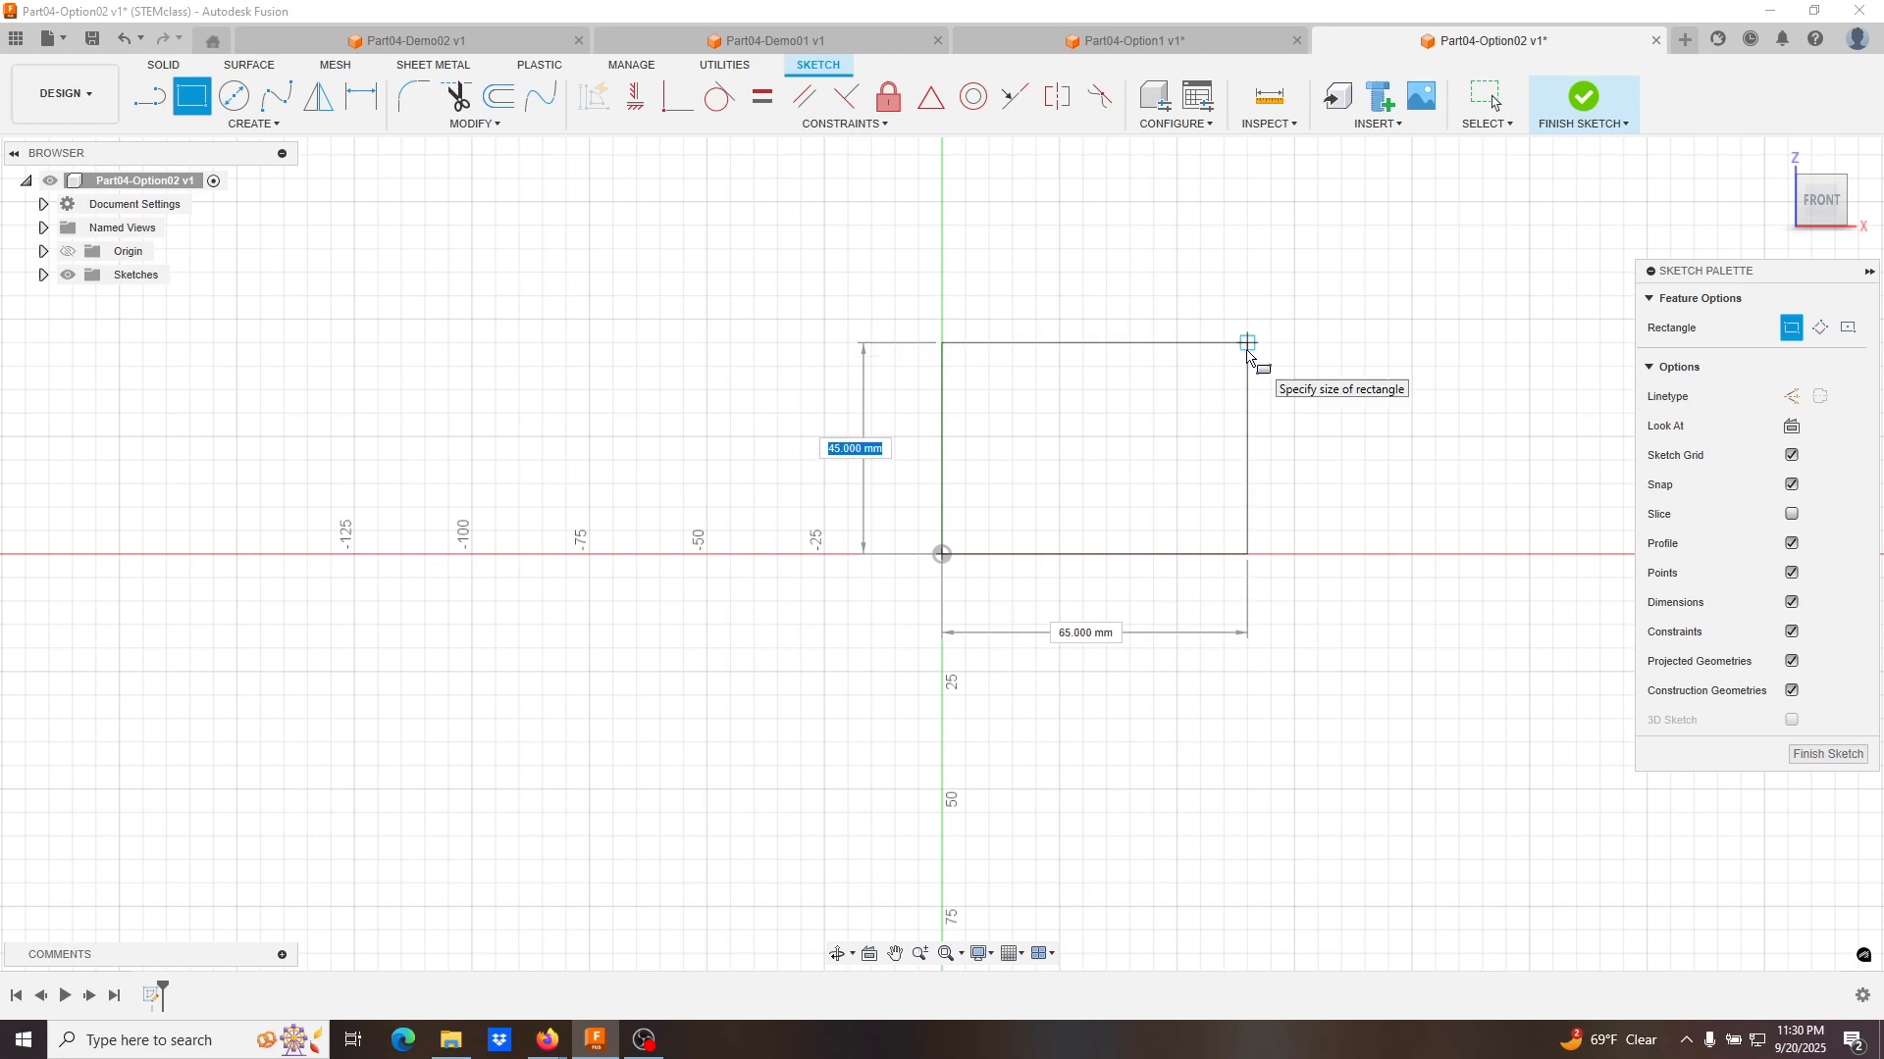
click(1247, 344)
Dimension the rectangle to 40 mm high and 50 mm wide and finish the sketch.
key(d)
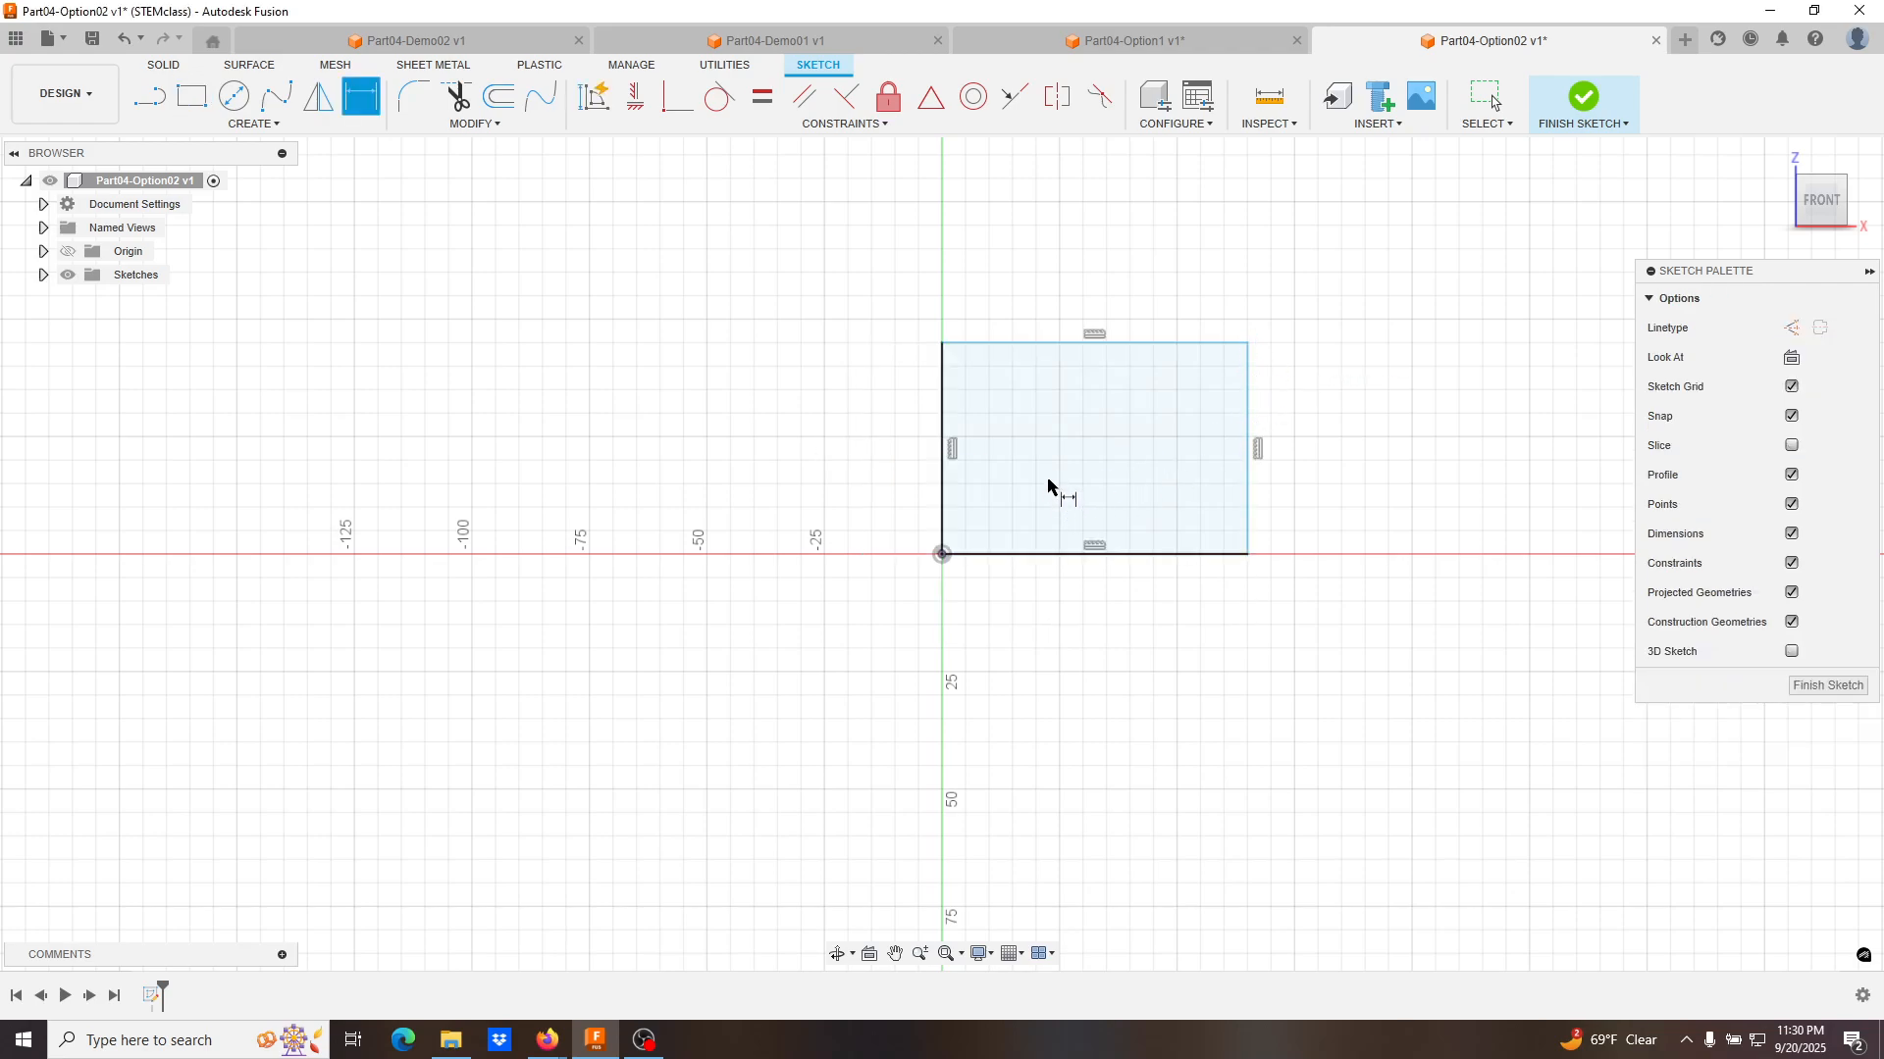
click(943, 444)
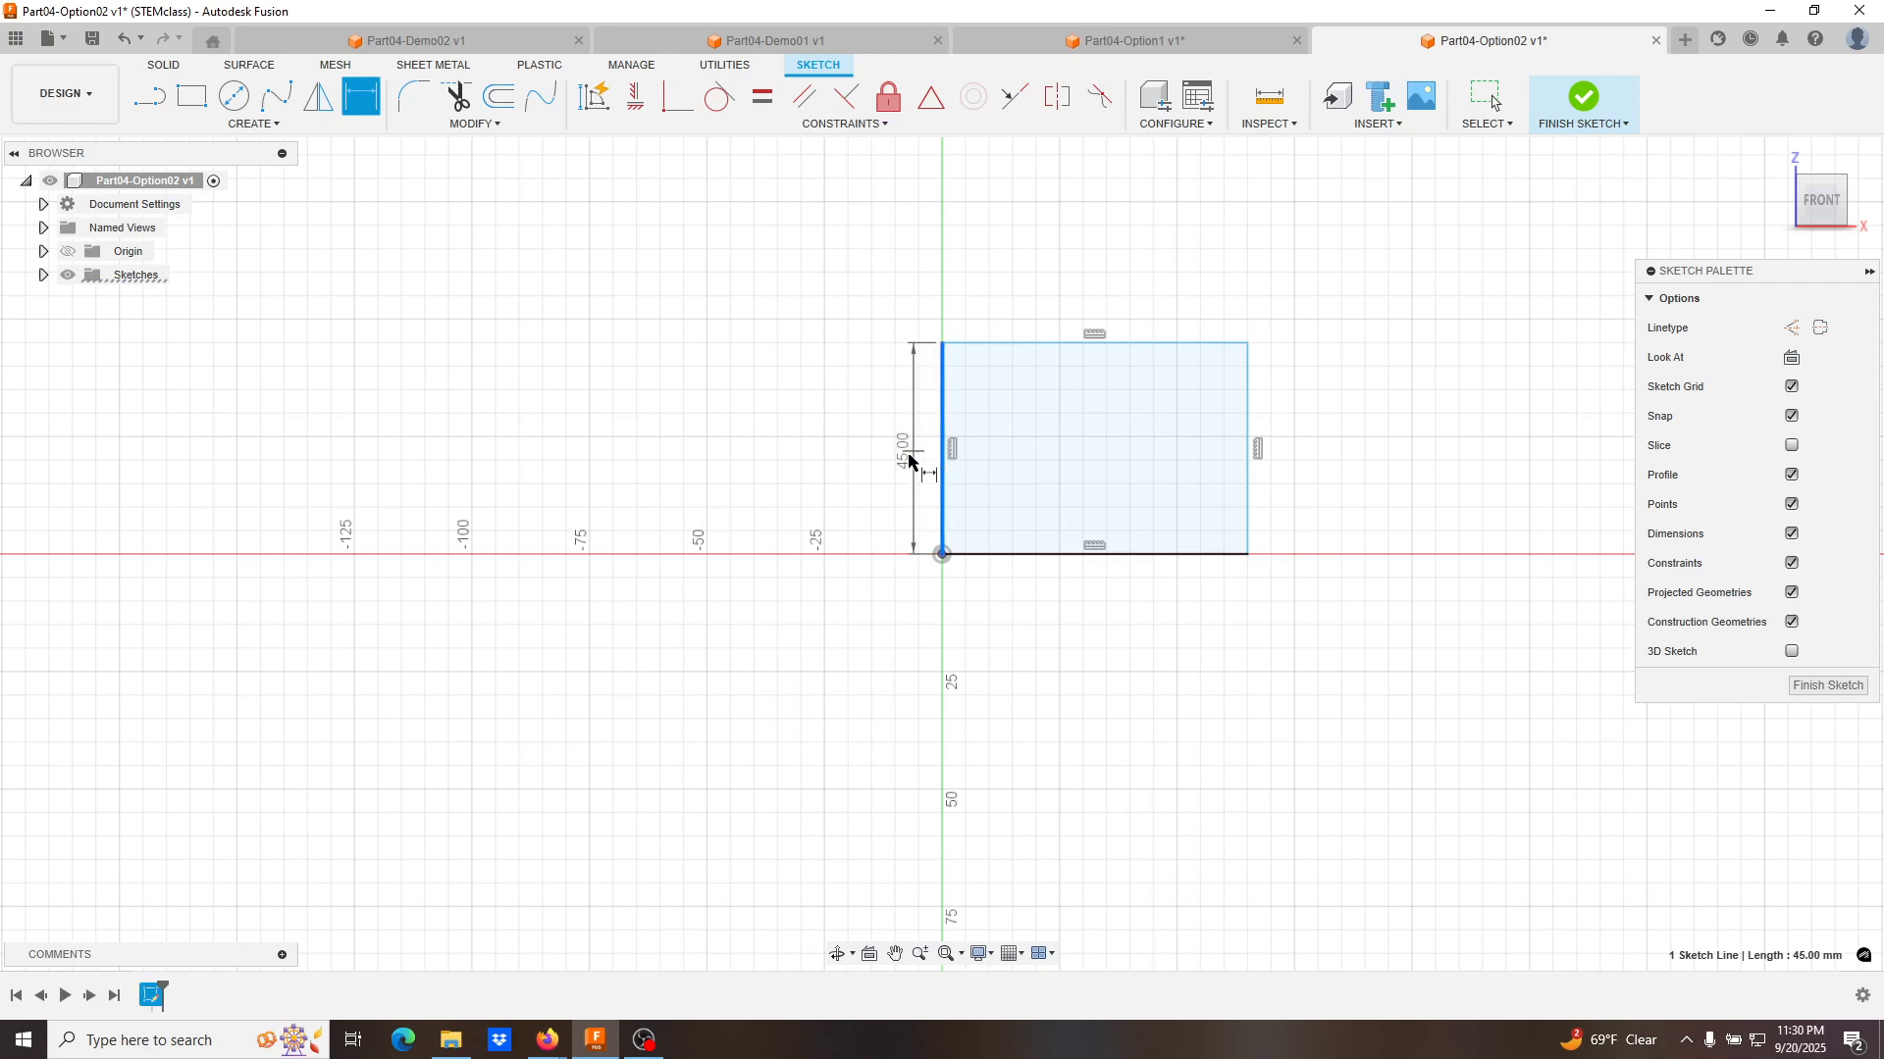
click(840, 459)
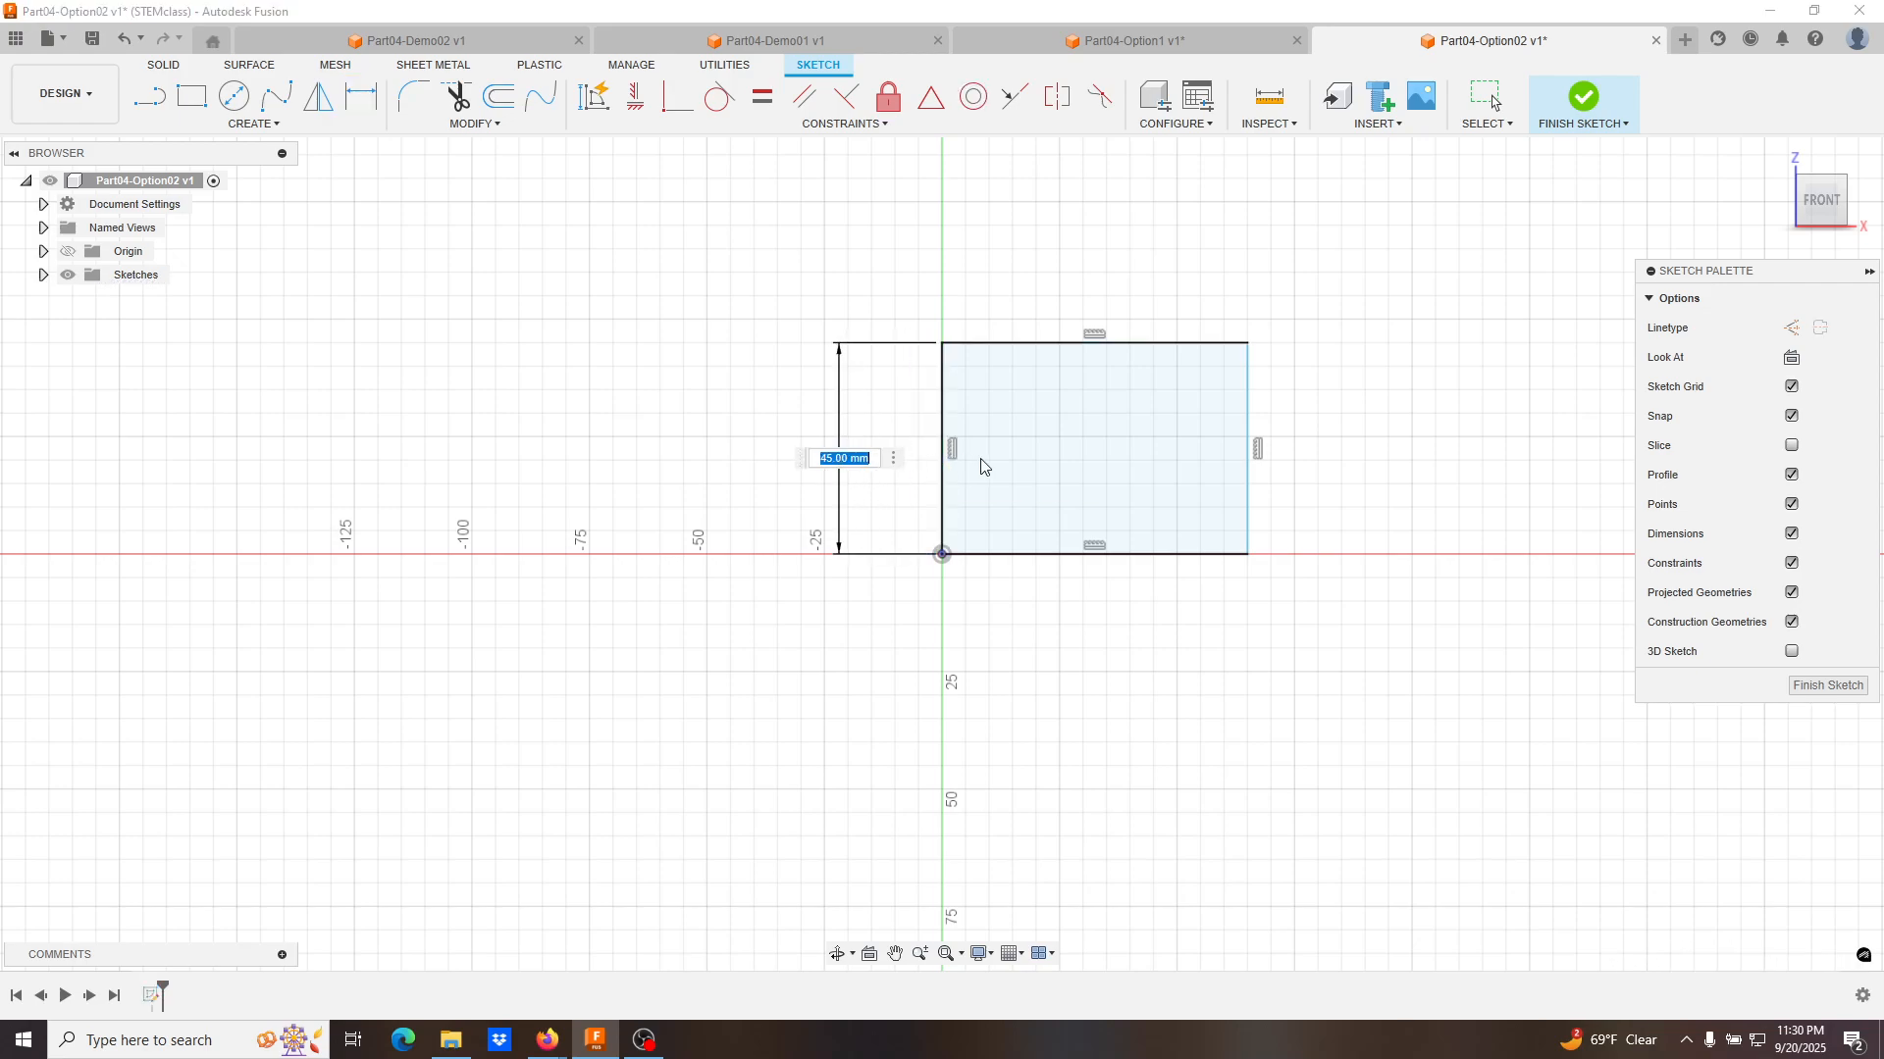
text(40)
key(Return)
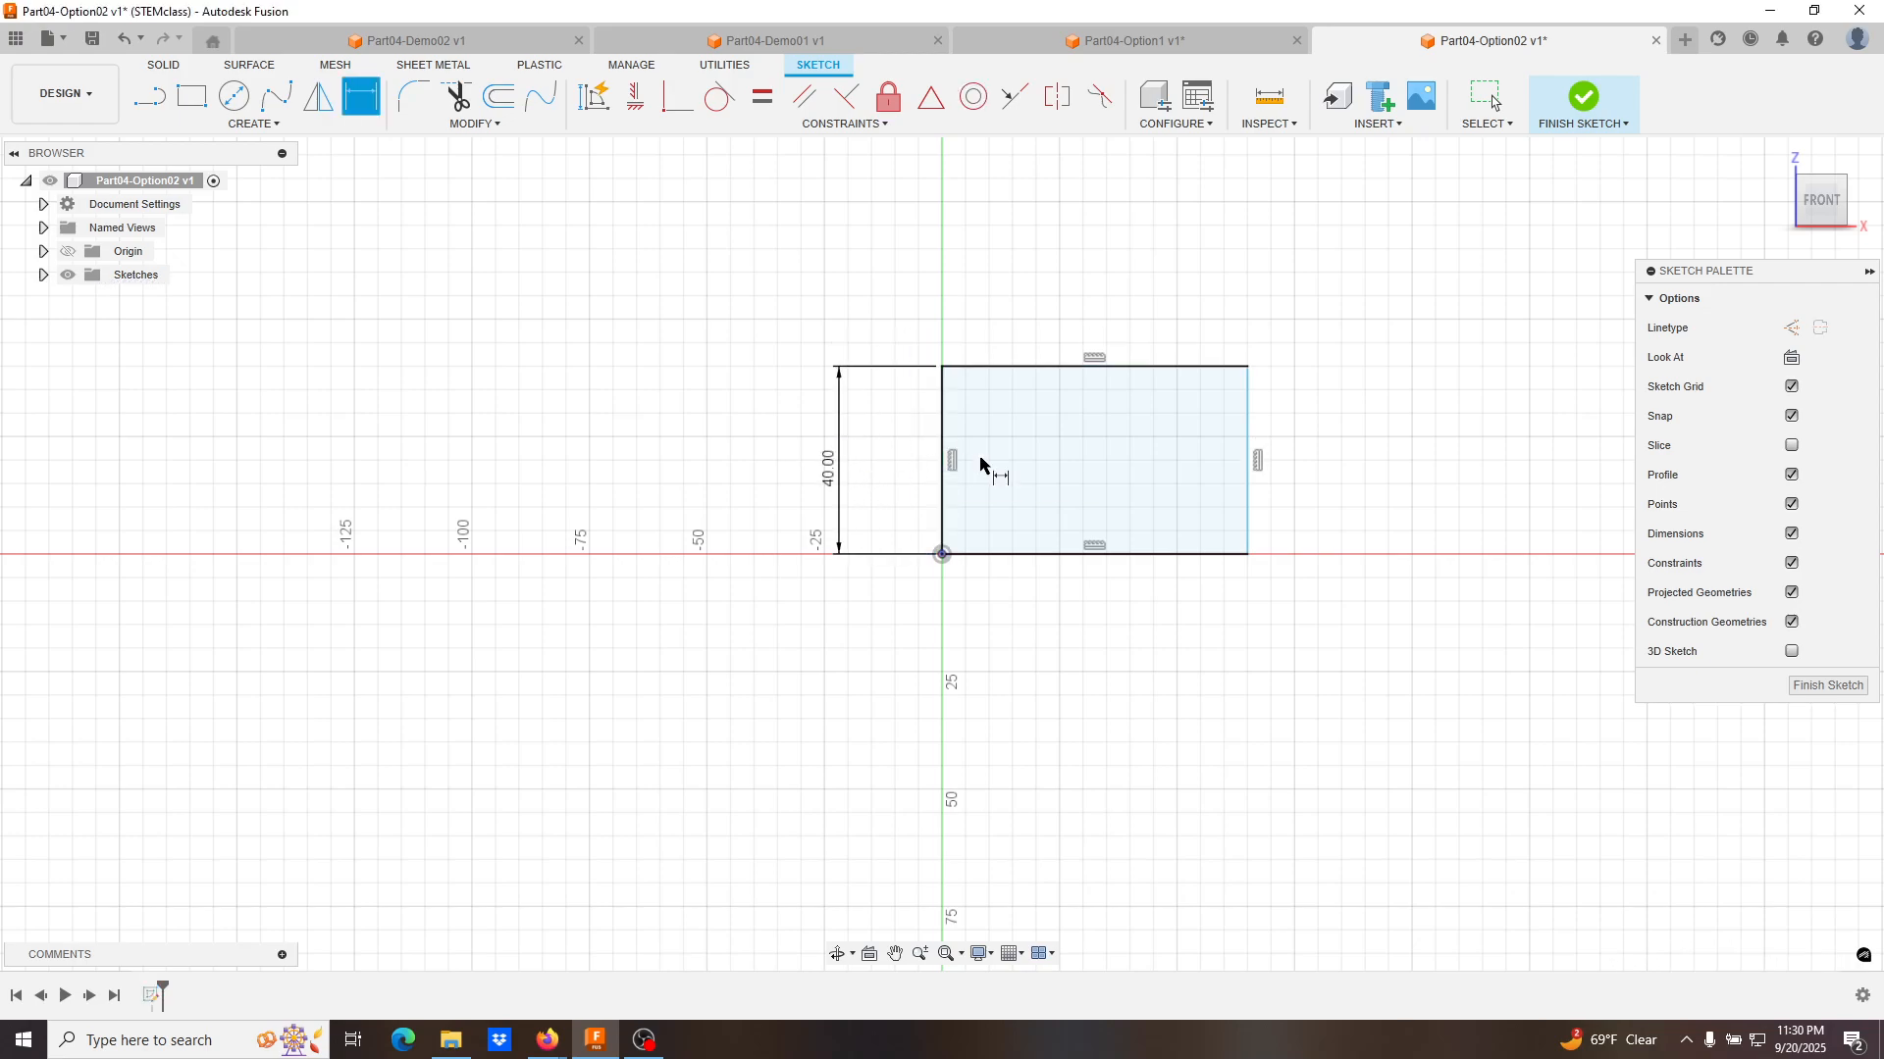
click(1126, 555)
click(1114, 657)
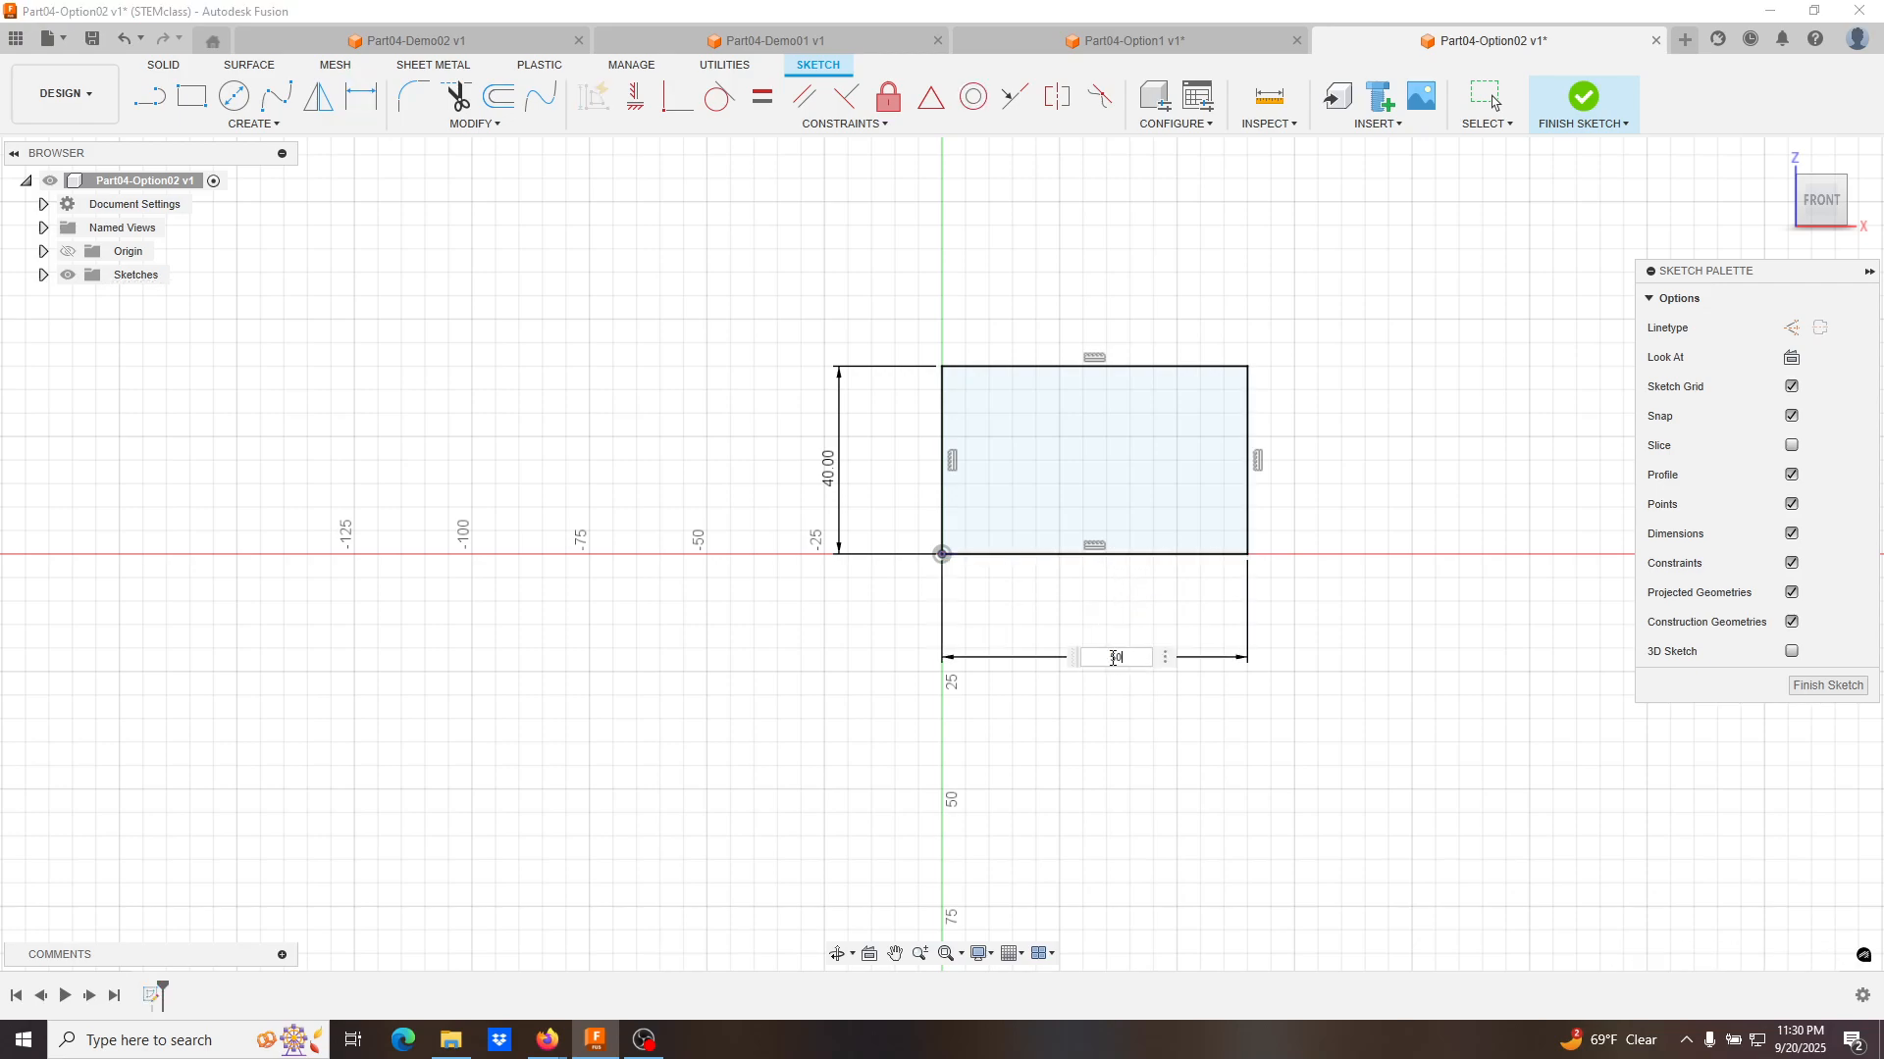
key(Return)
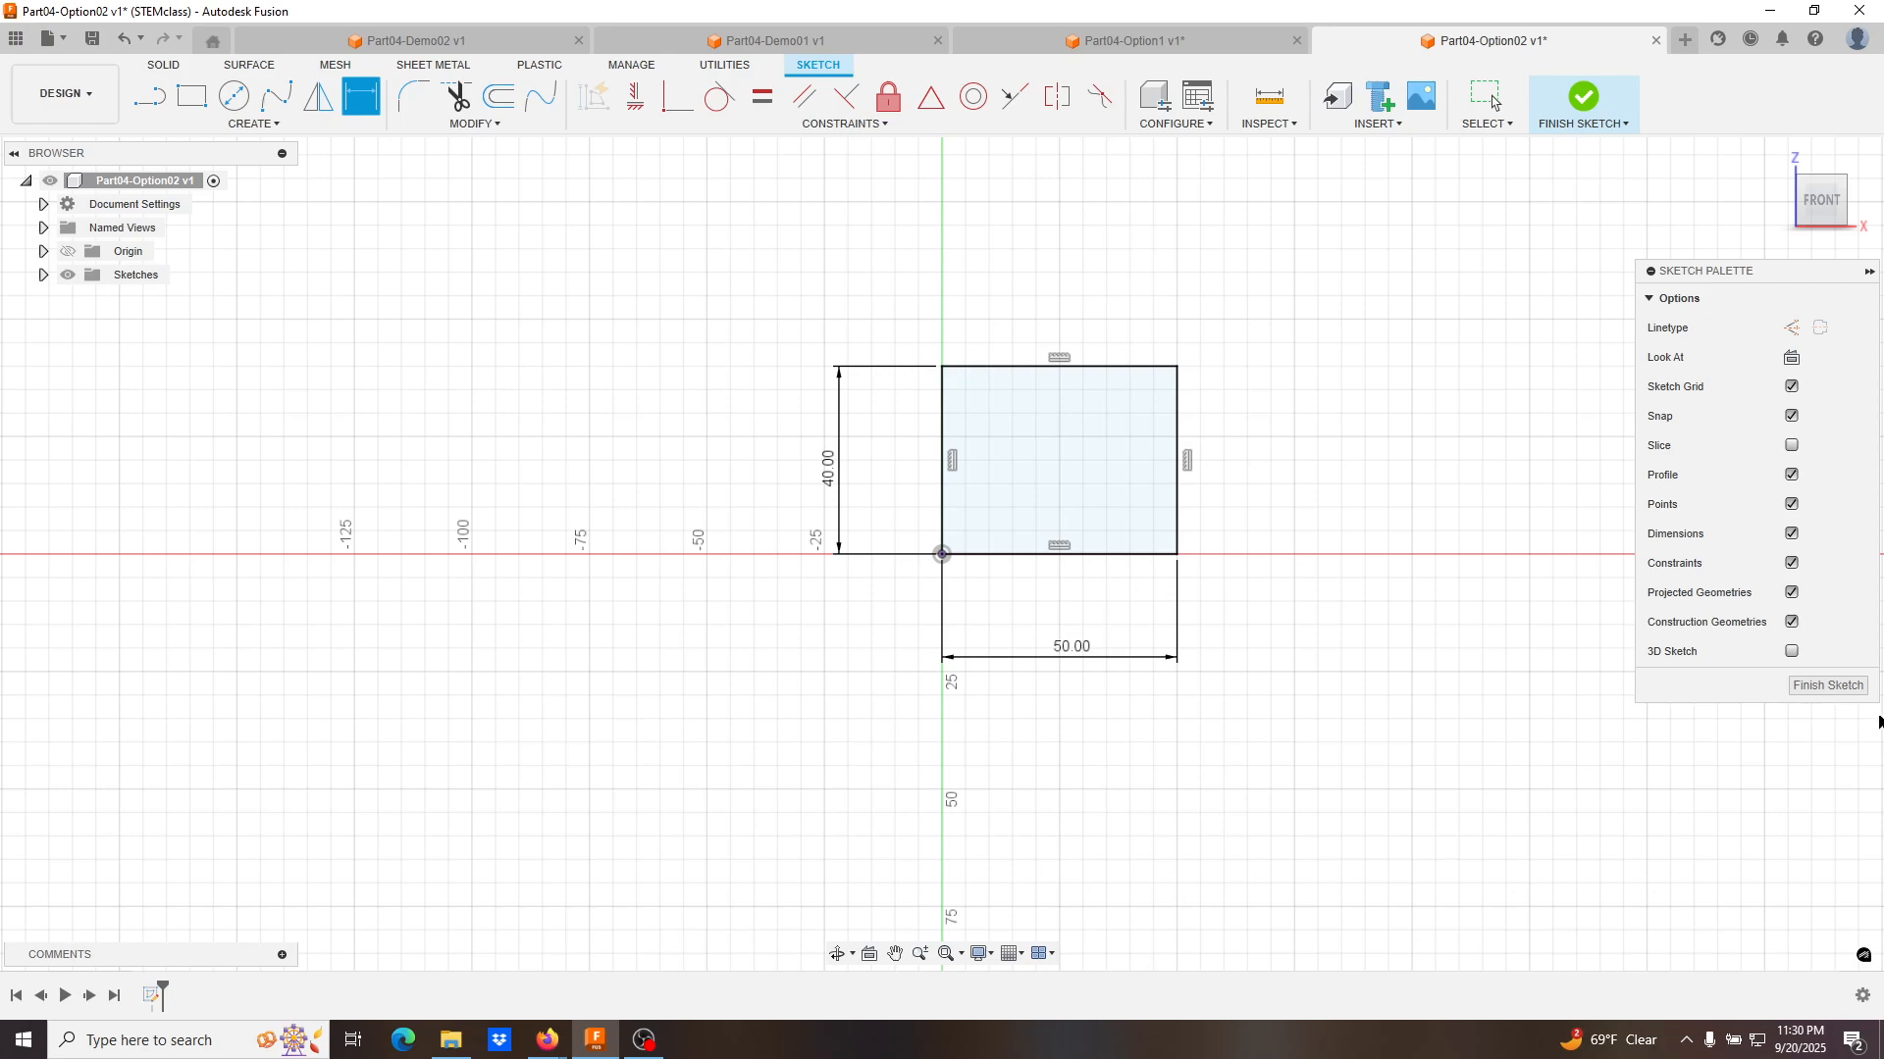
click(1859, 685)
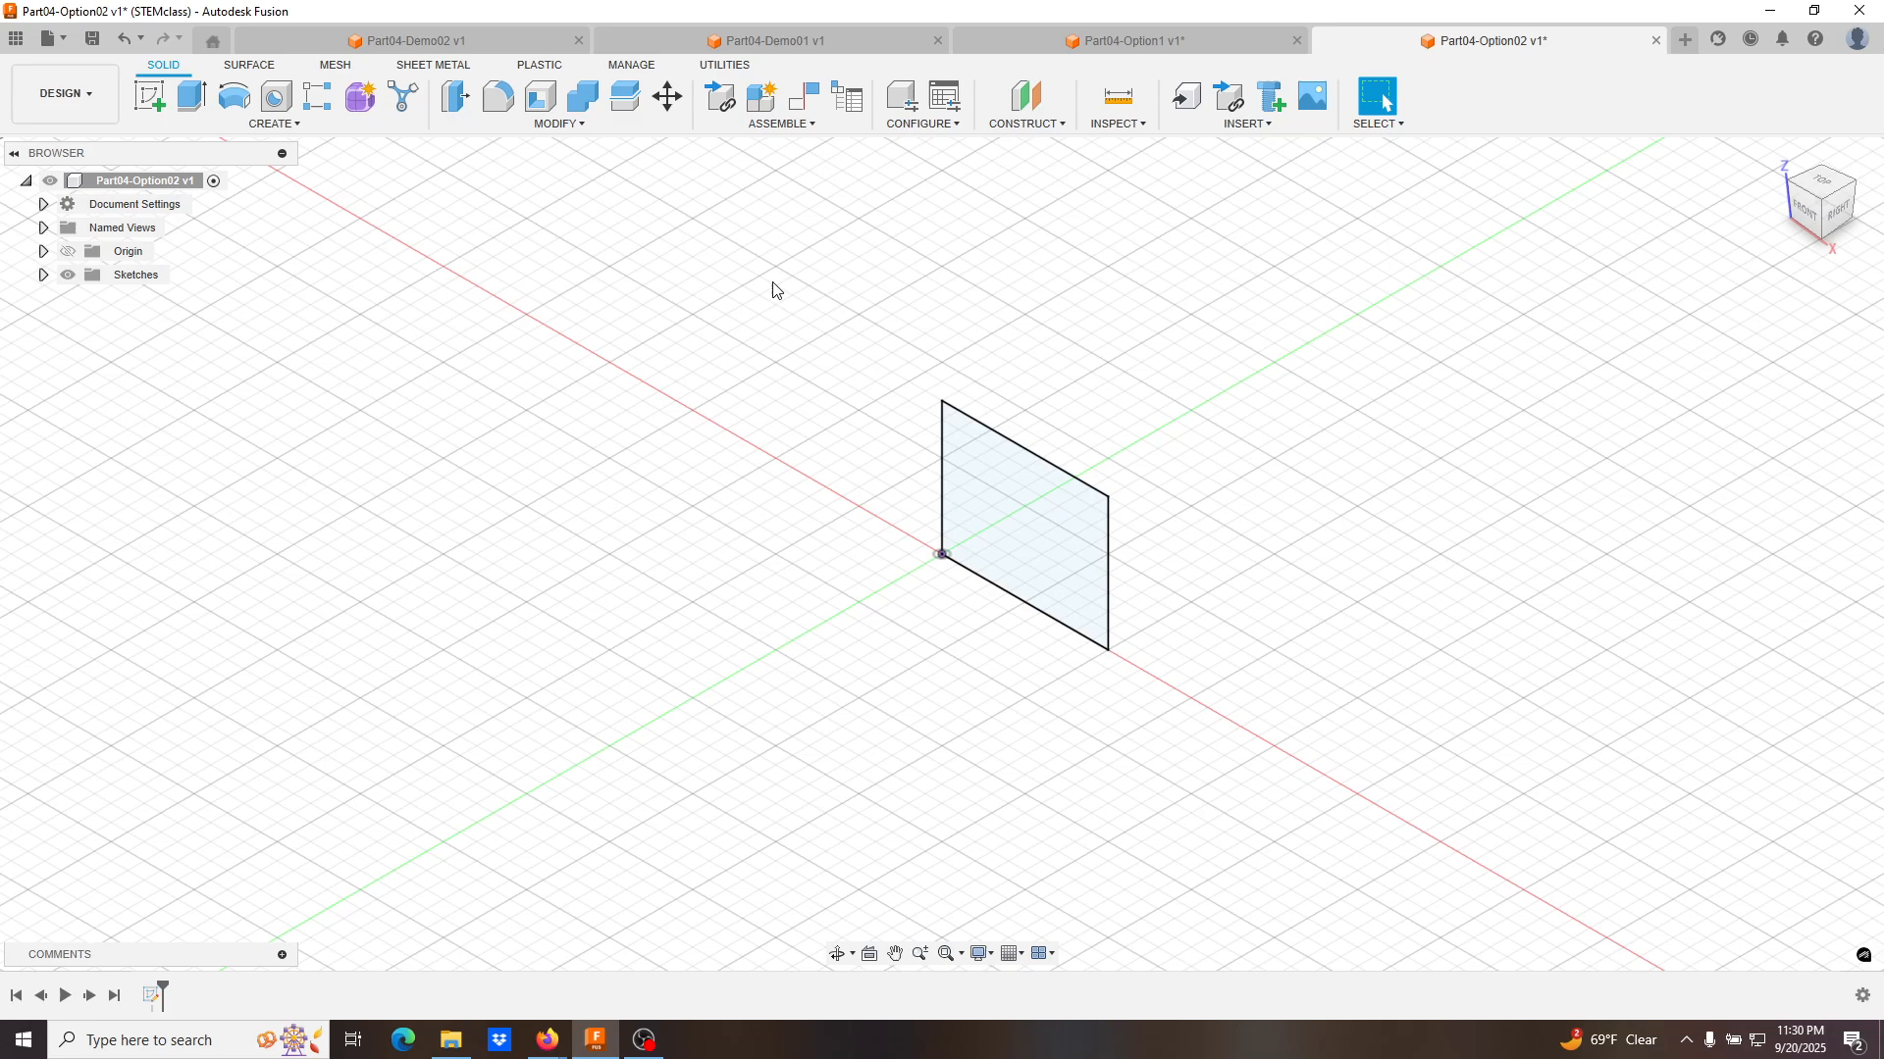
Extrude the rectangle 30 mm to one side as a new body.
click(190, 109)
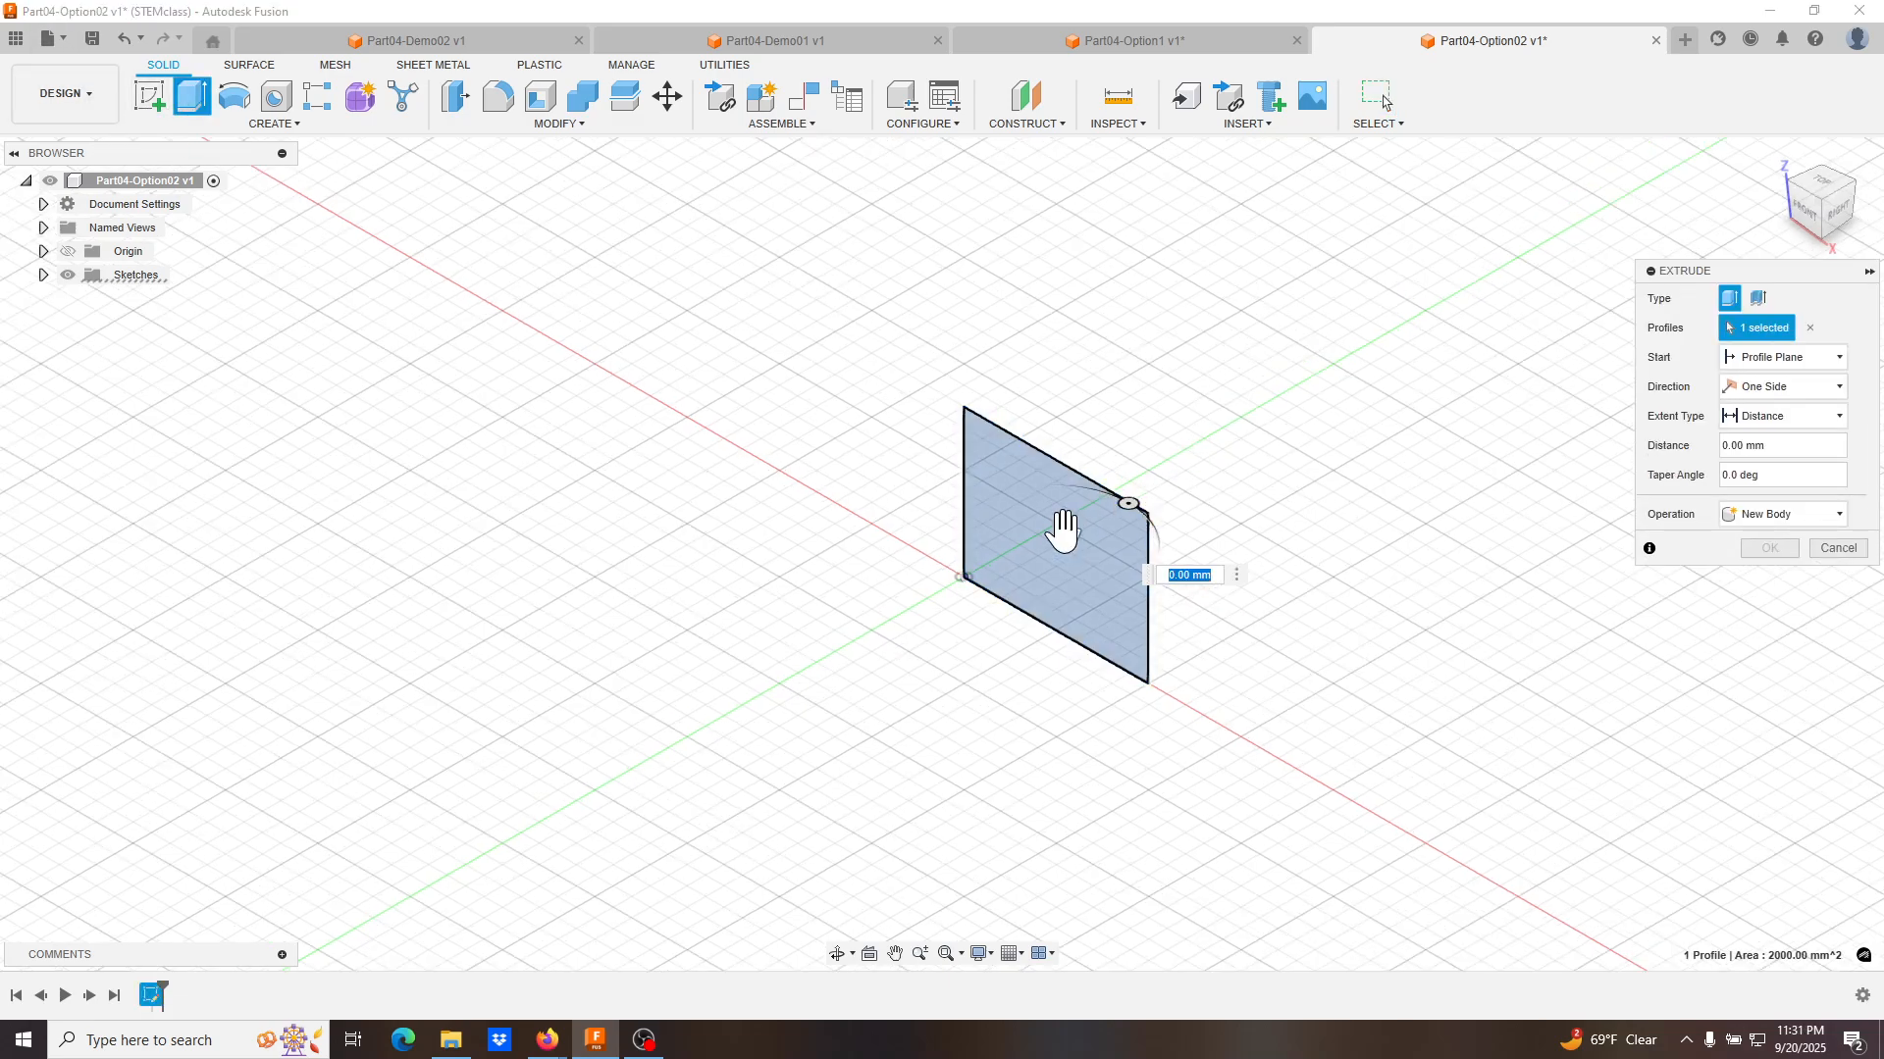
drag(1106, 511, 1211, 467)
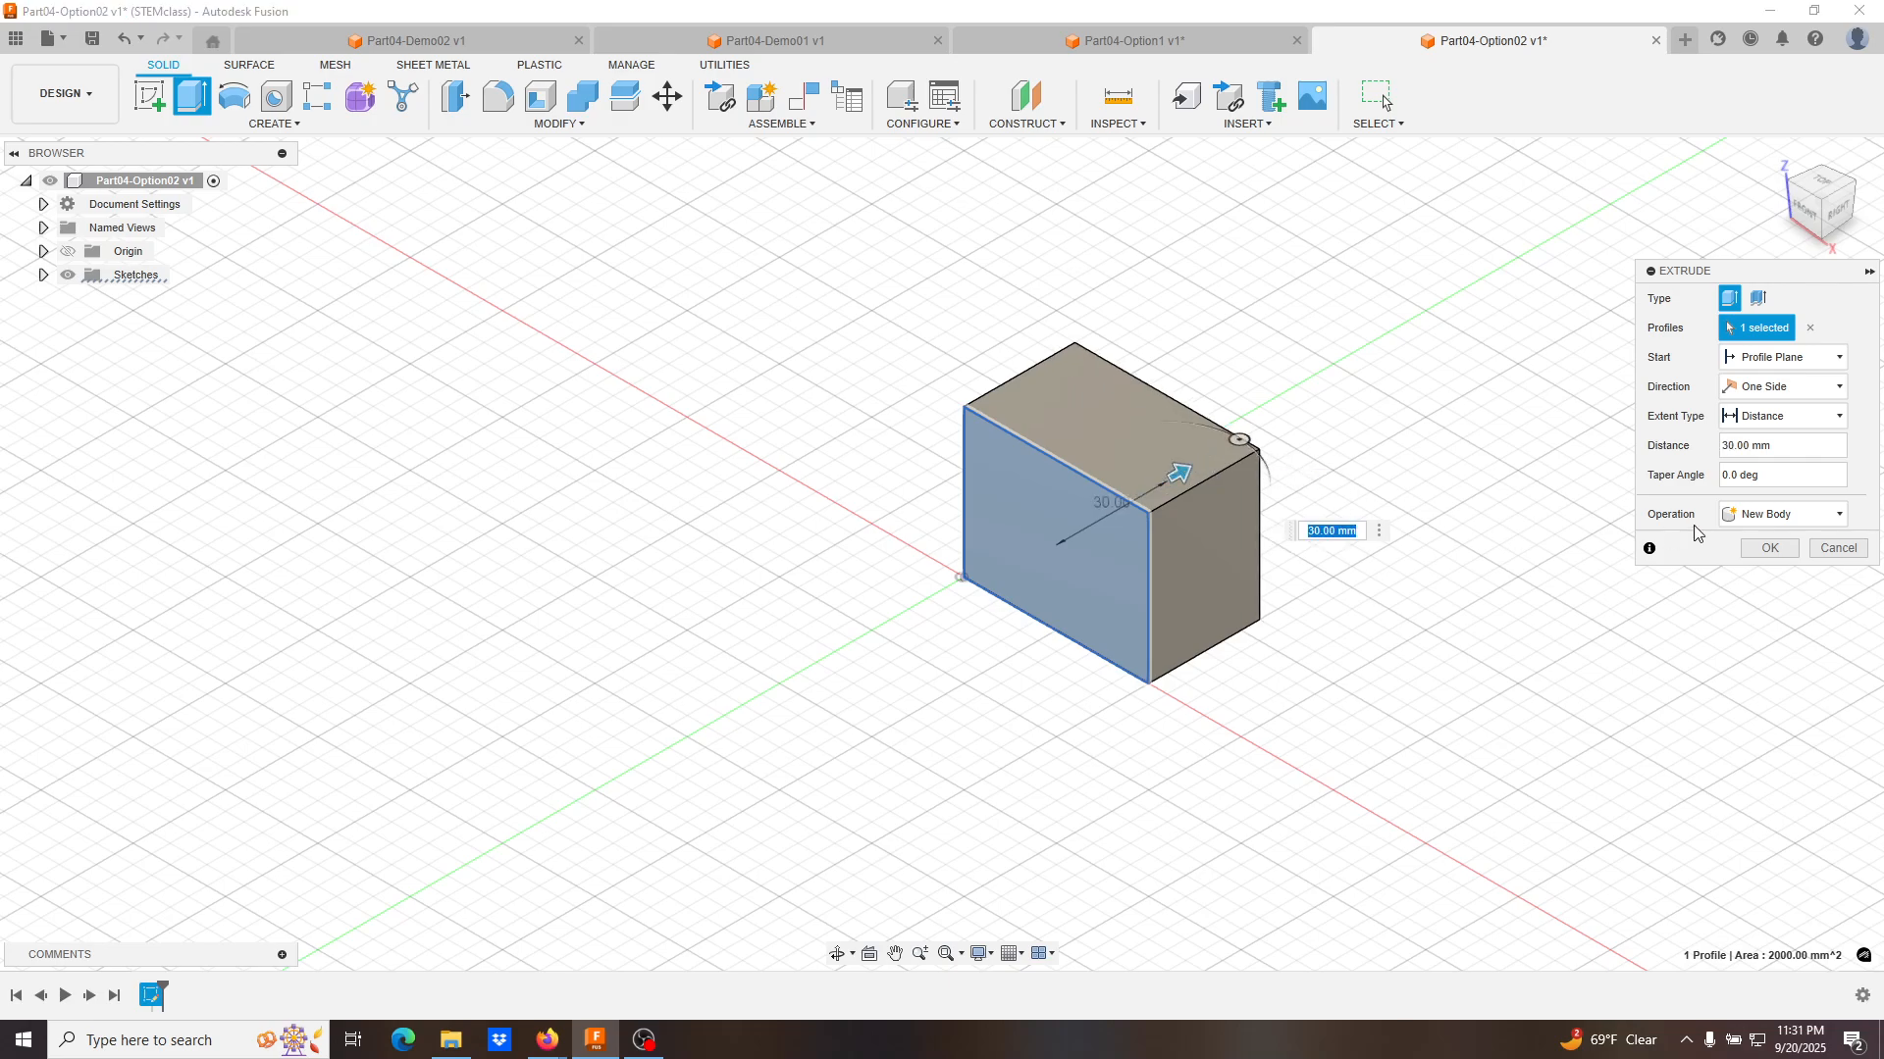
click(1770, 550)
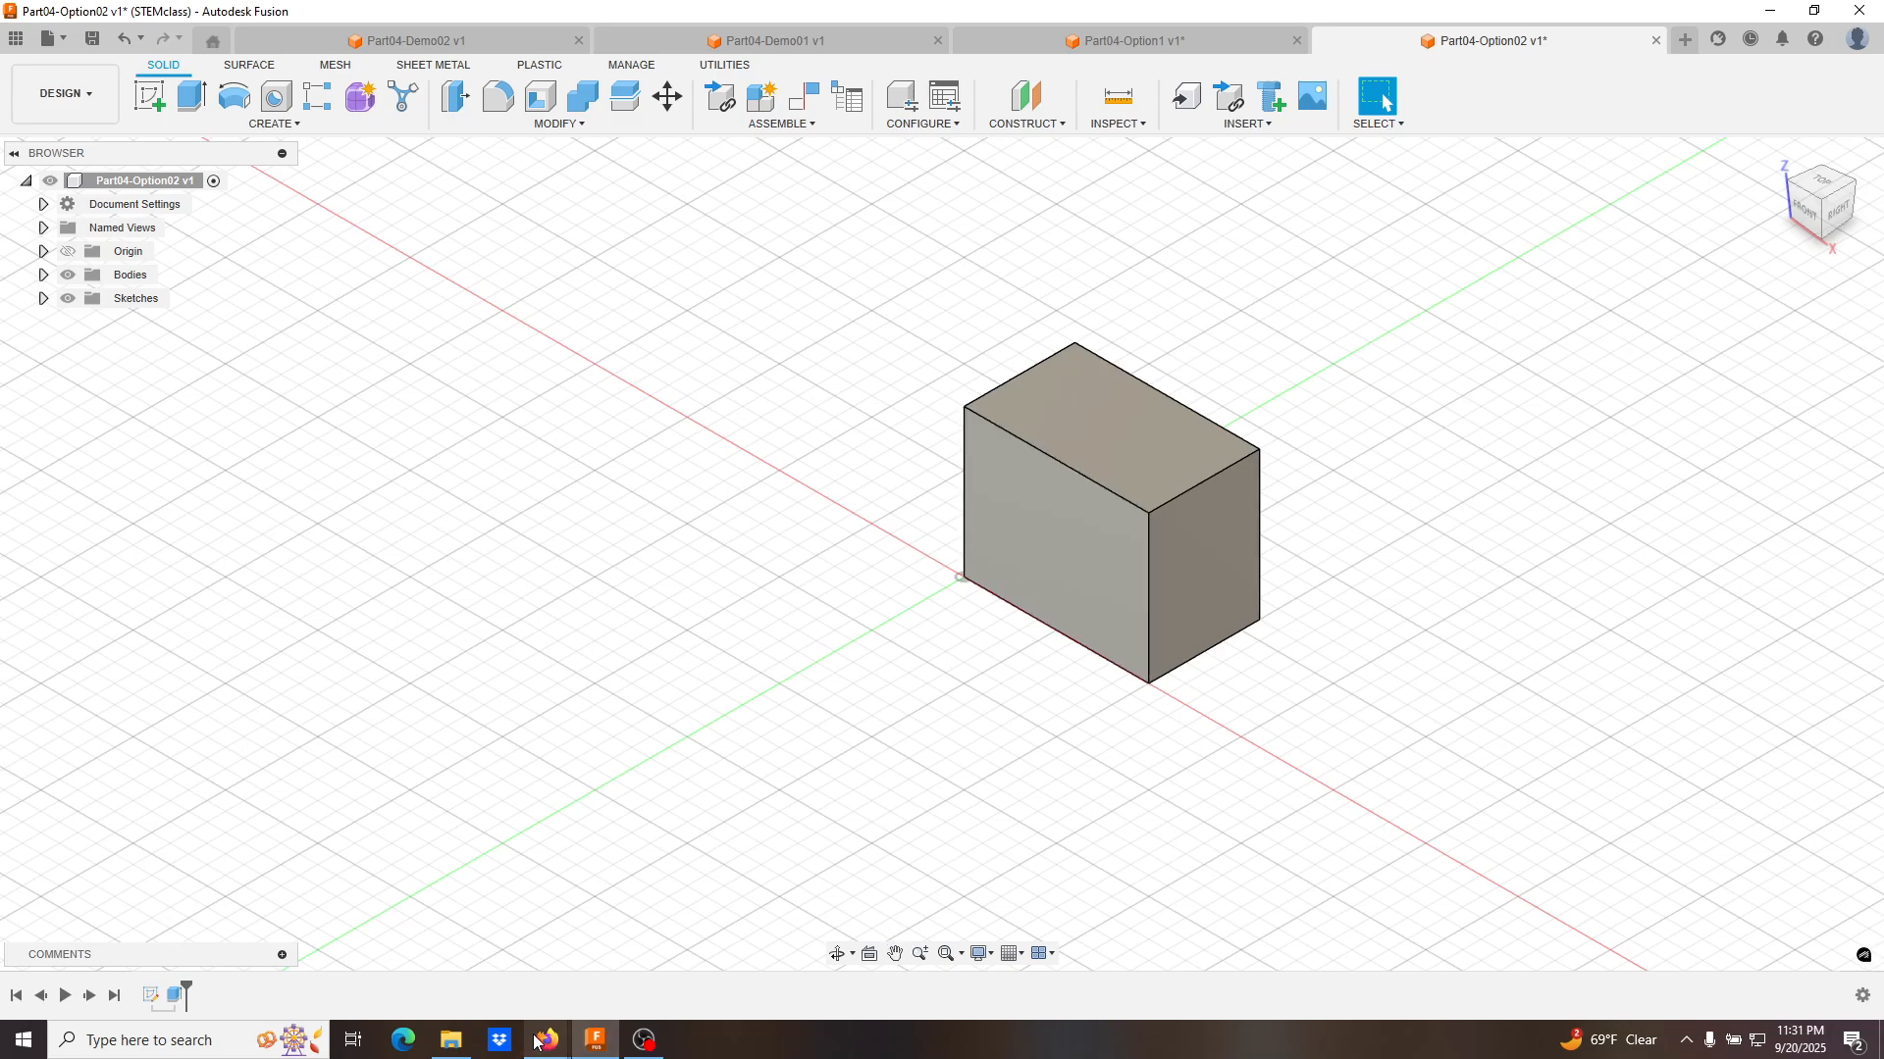
Consult the PART04 drawing, and on the block's front face sketch a rectangle about 30 by 10 mm on the bottom edge, about 10 mm from the left edge.
mouse_move(547, 1040)
click(600, 962)
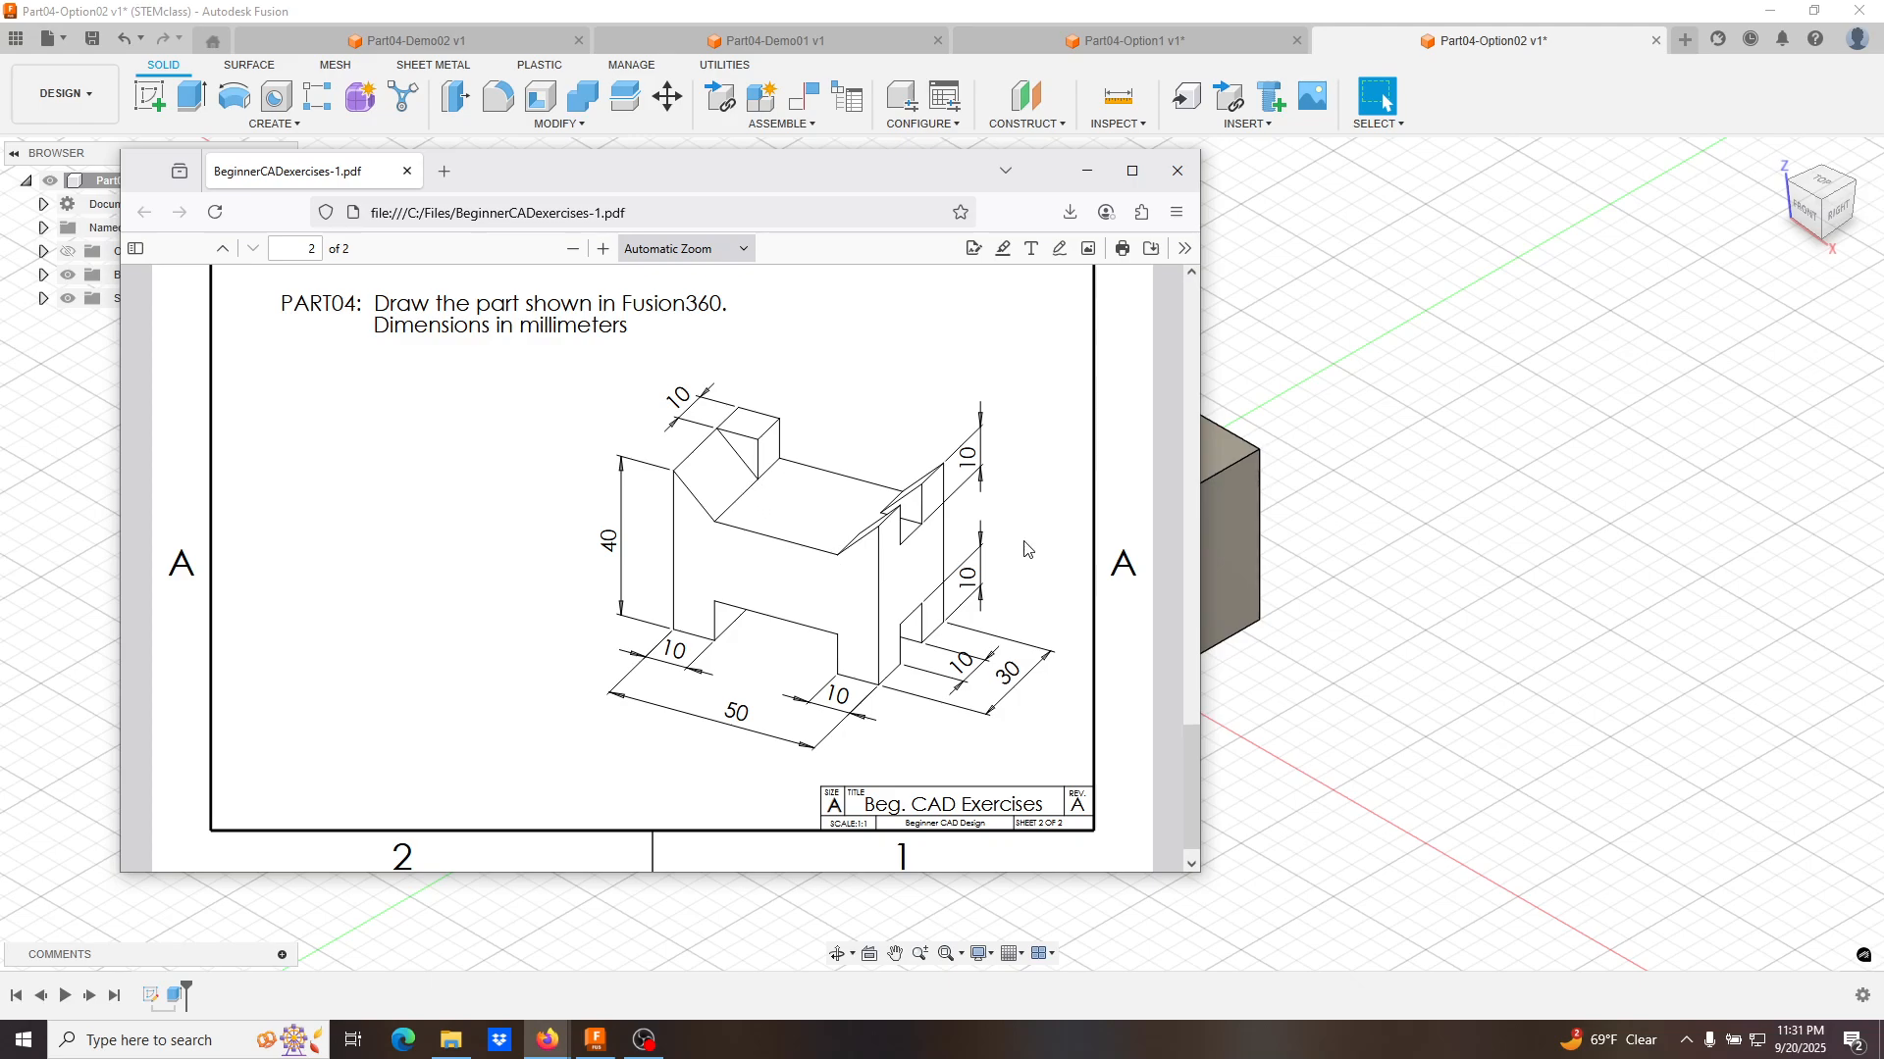
click(1293, 592)
click(1074, 549)
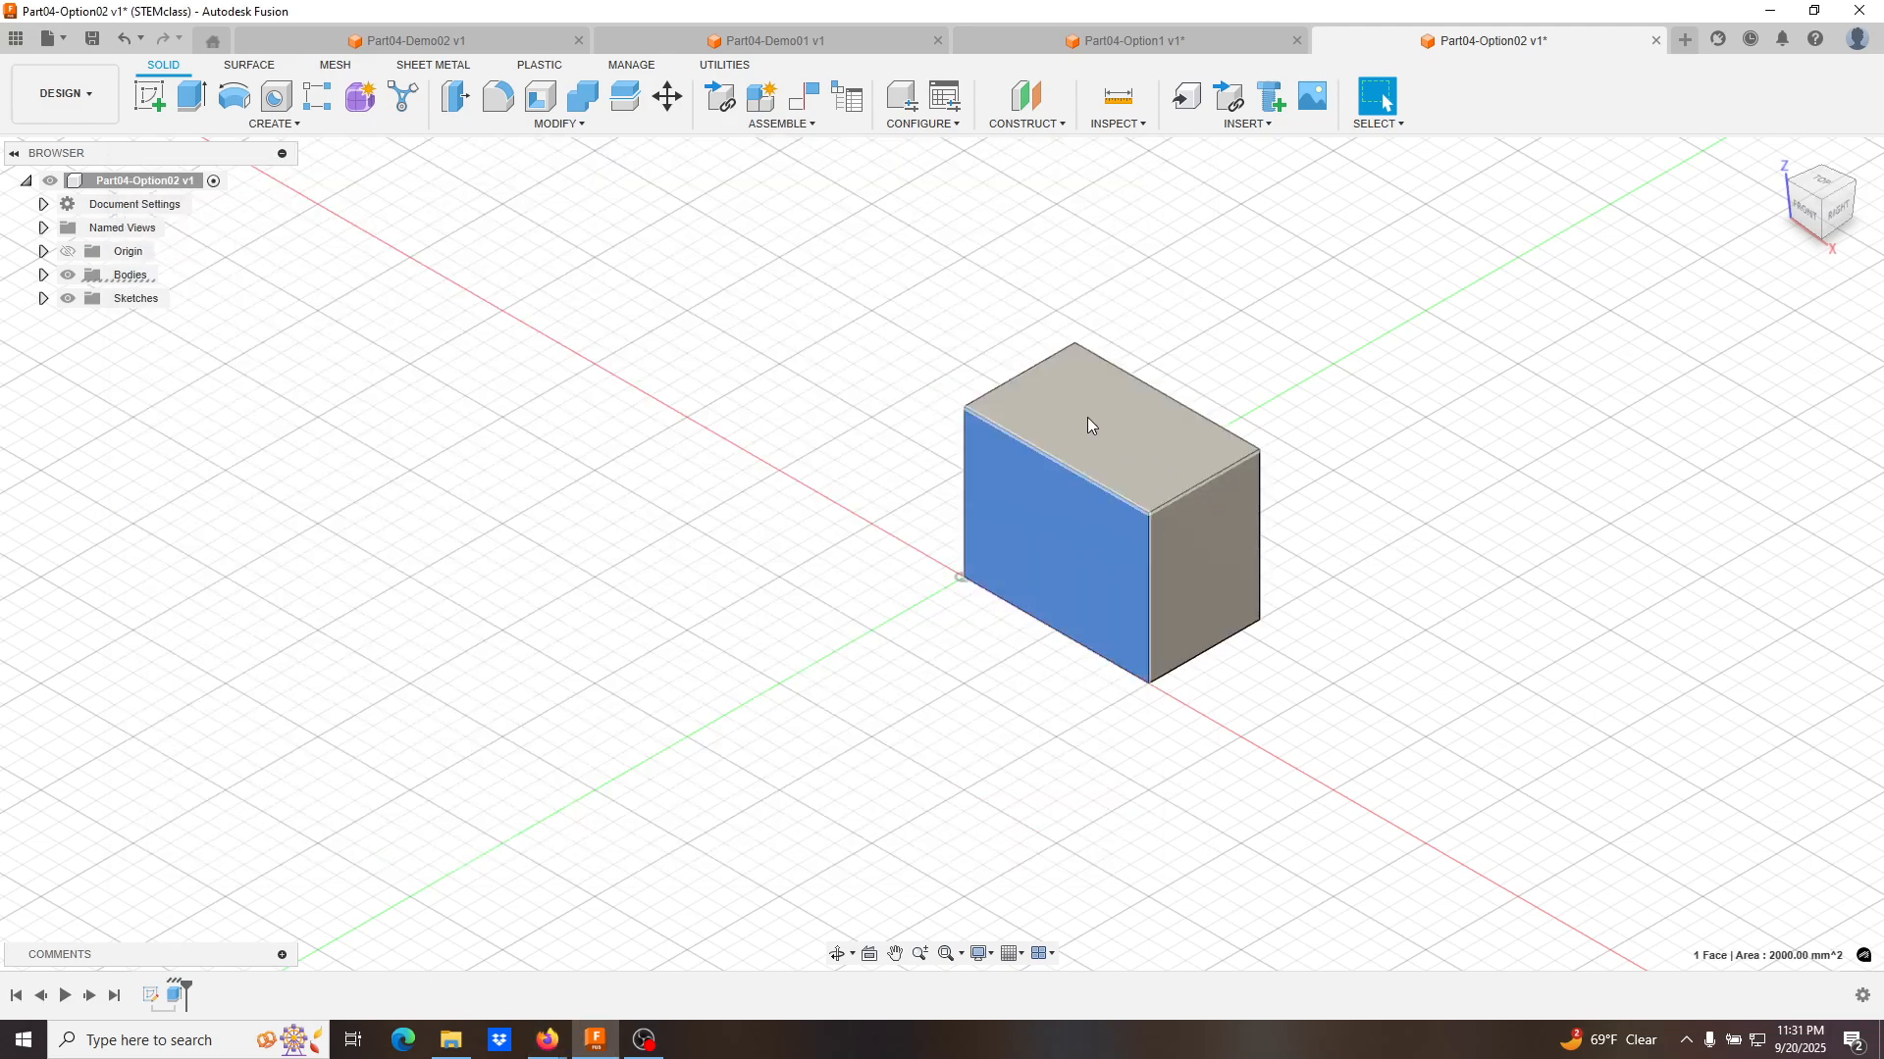
click(145, 98)
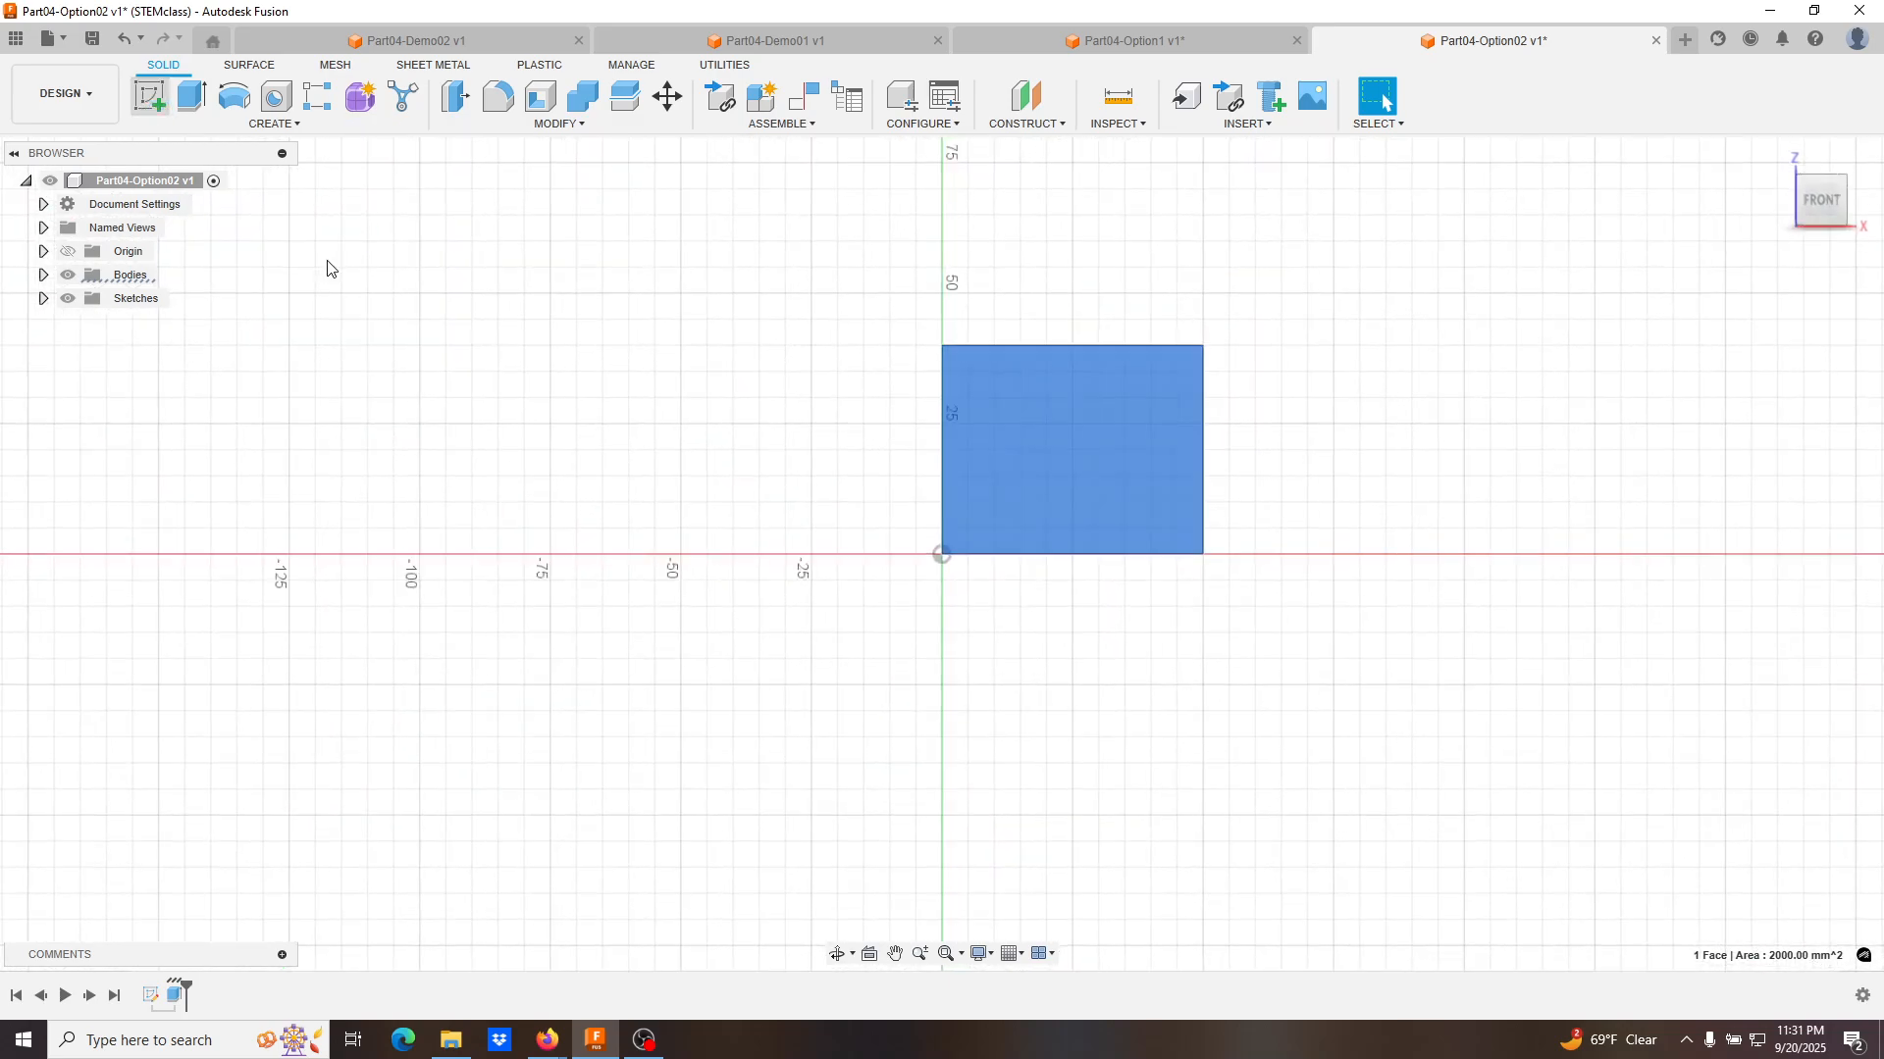
click(193, 96)
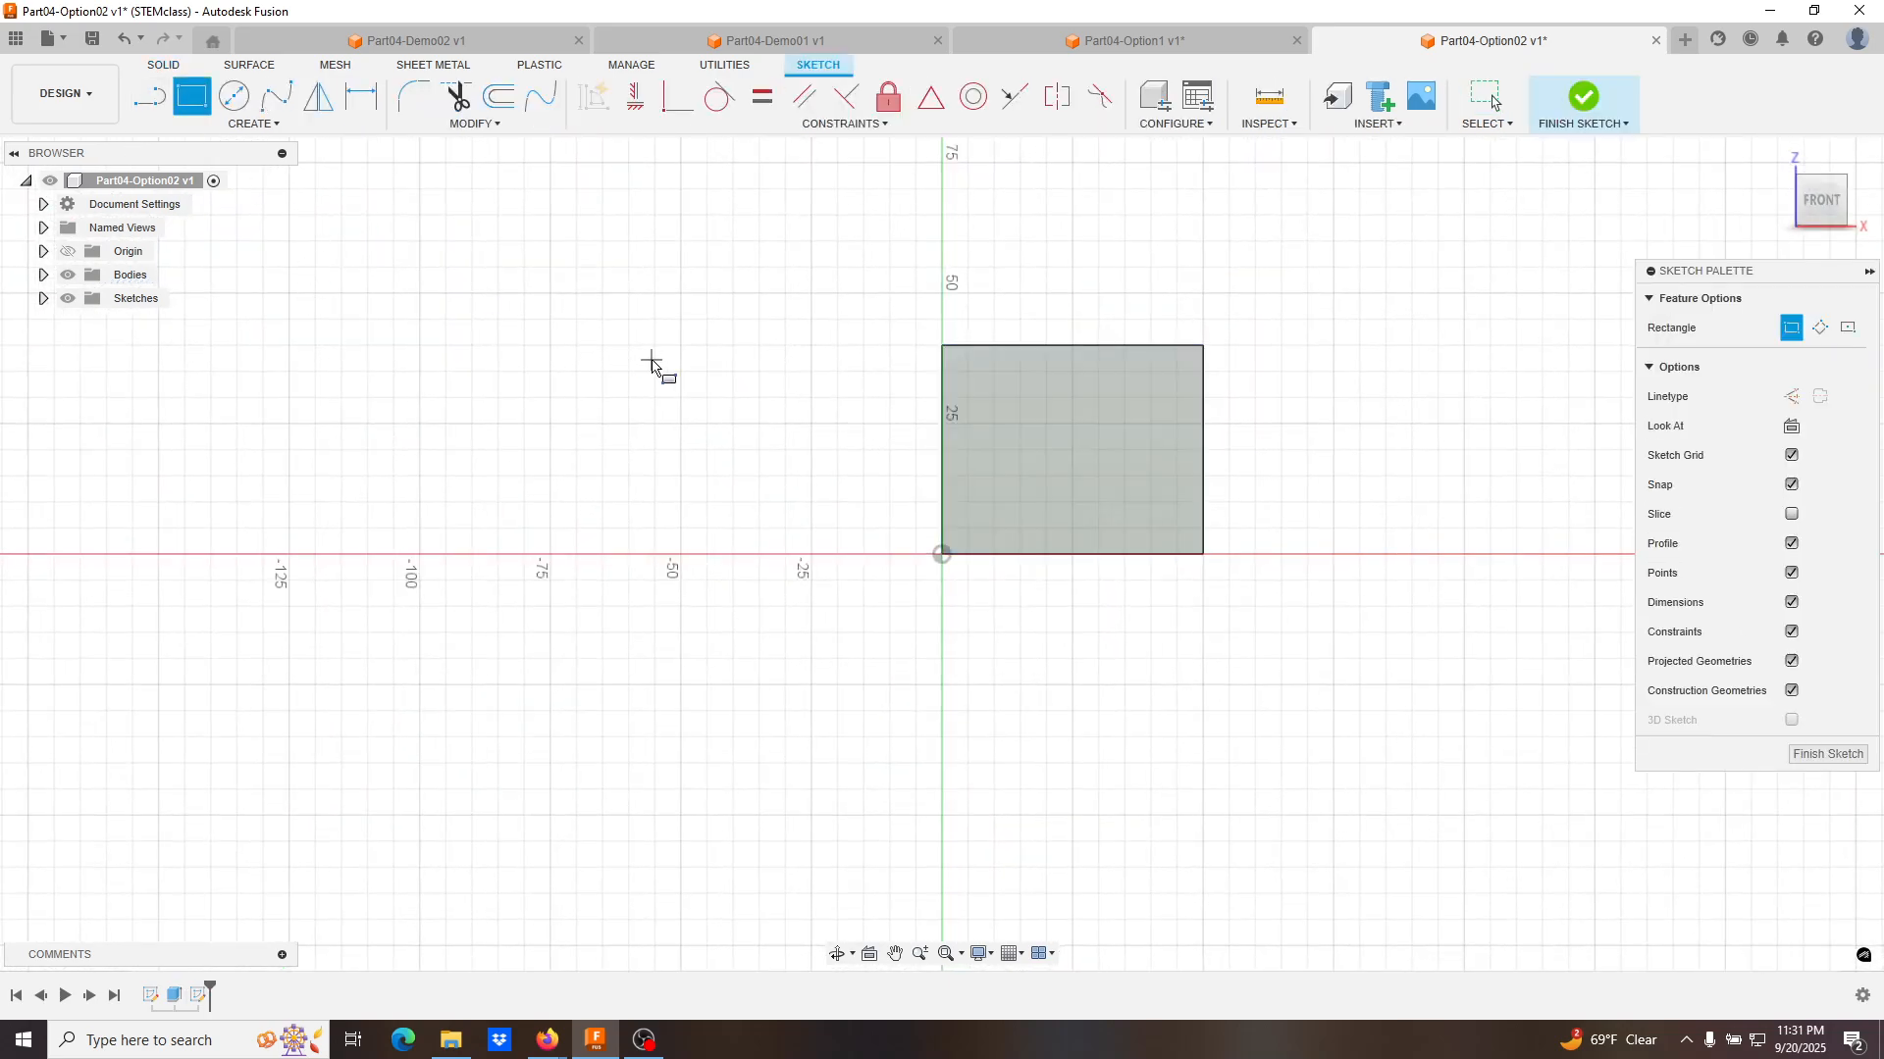
click(995, 555)
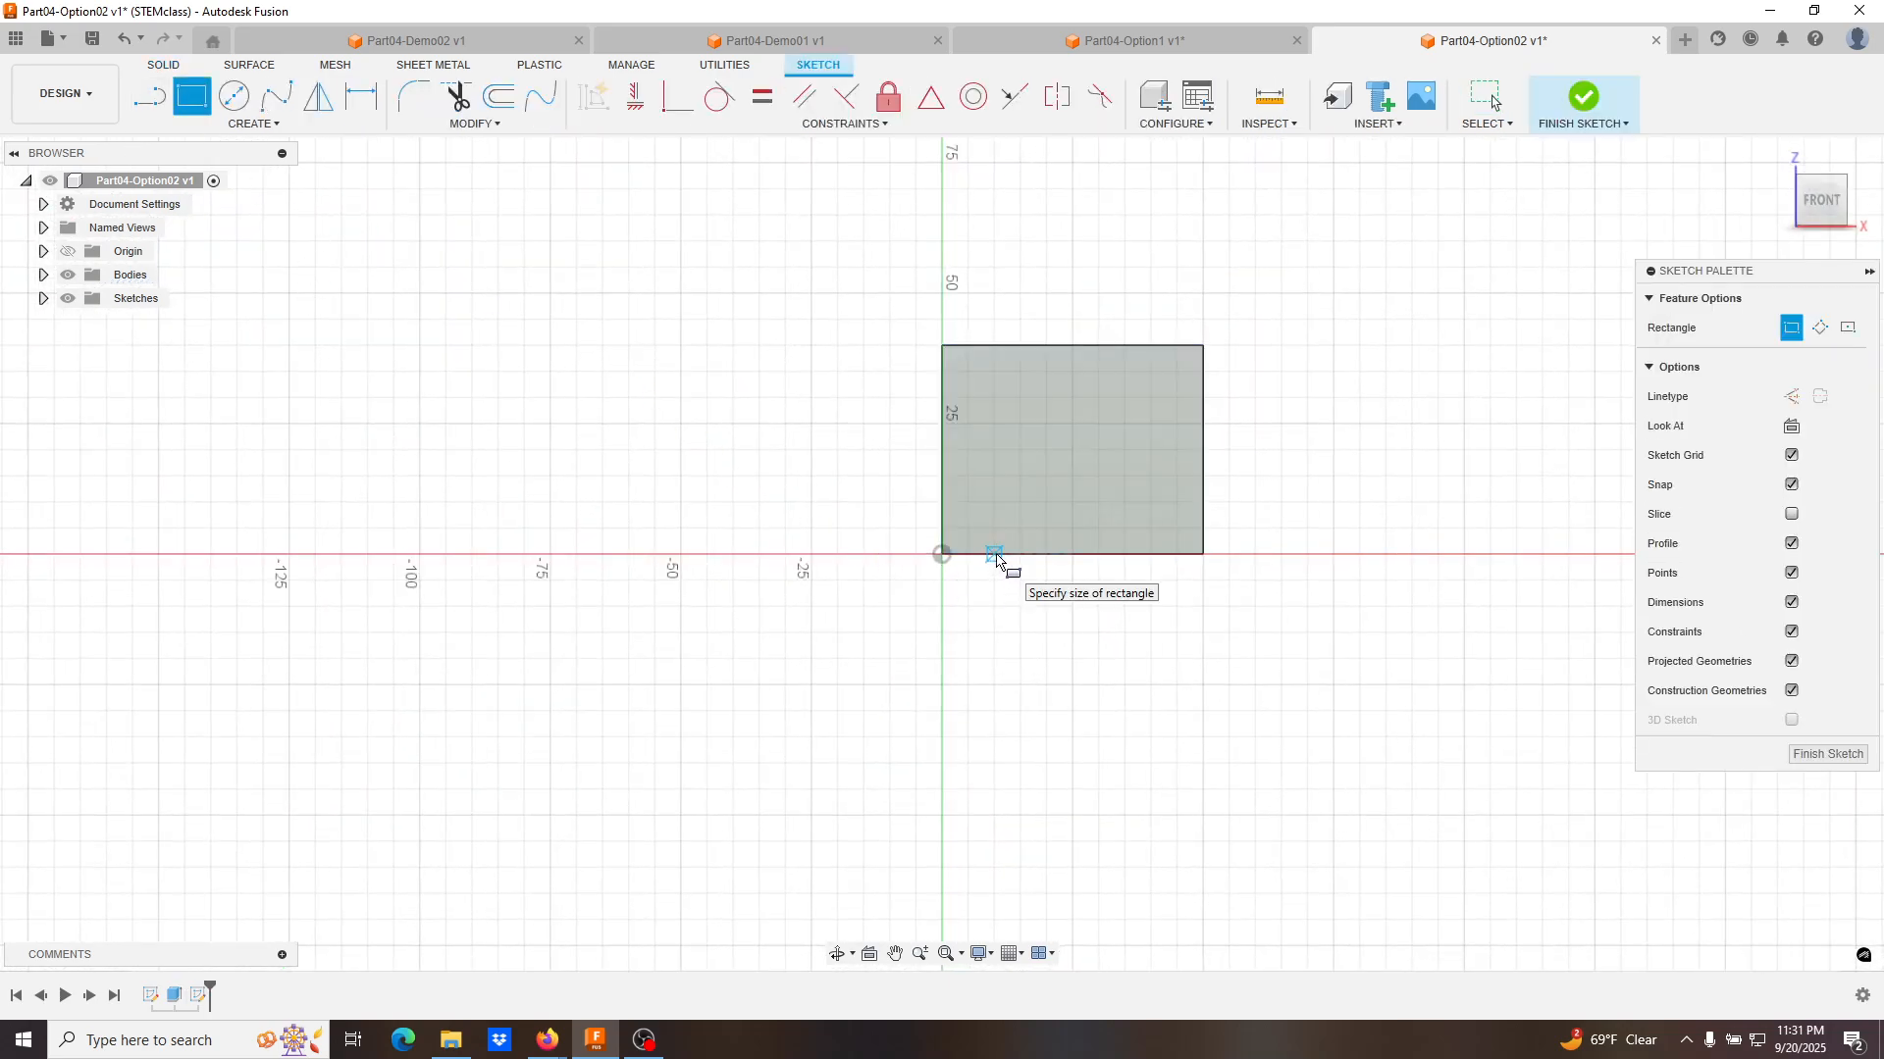
click(1153, 503)
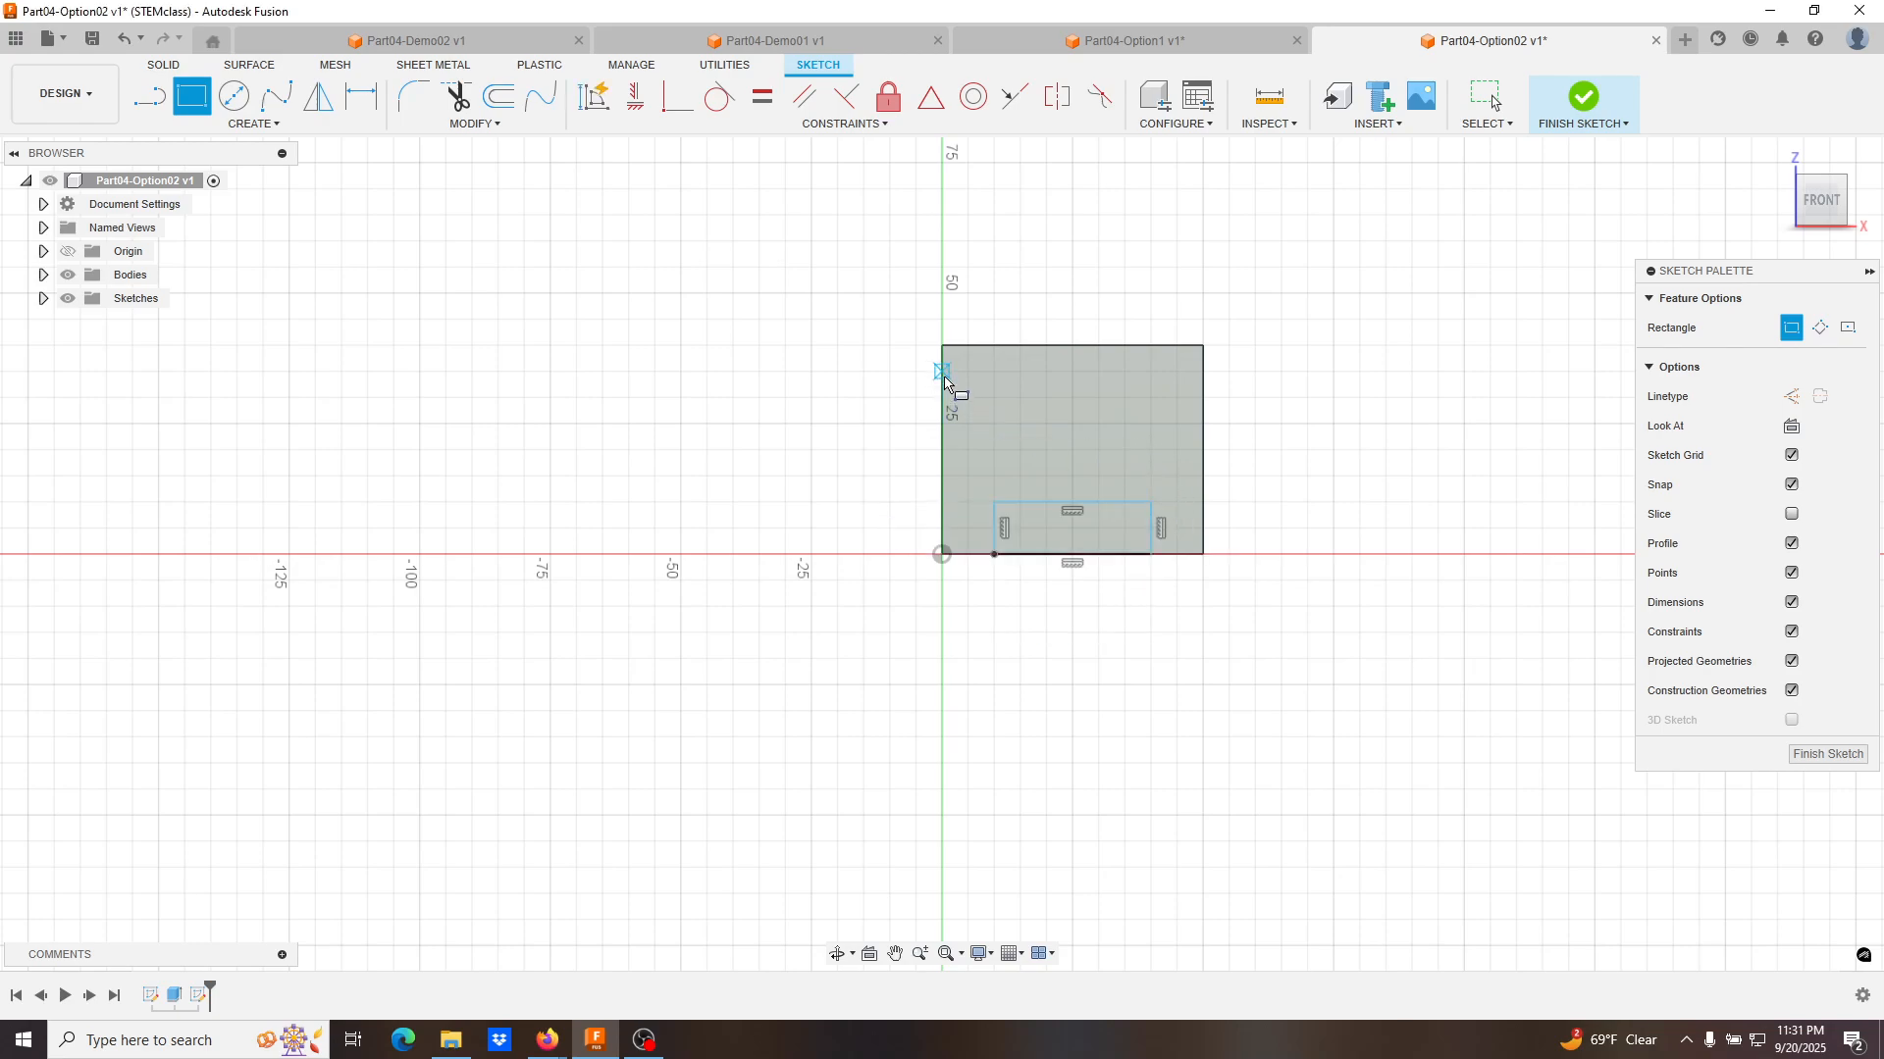
Sketch the 10 mm deep upper notch with lines: a 45° slope from the top edge, a 20 mm horizontal floor and a vertical left side.
key(l)
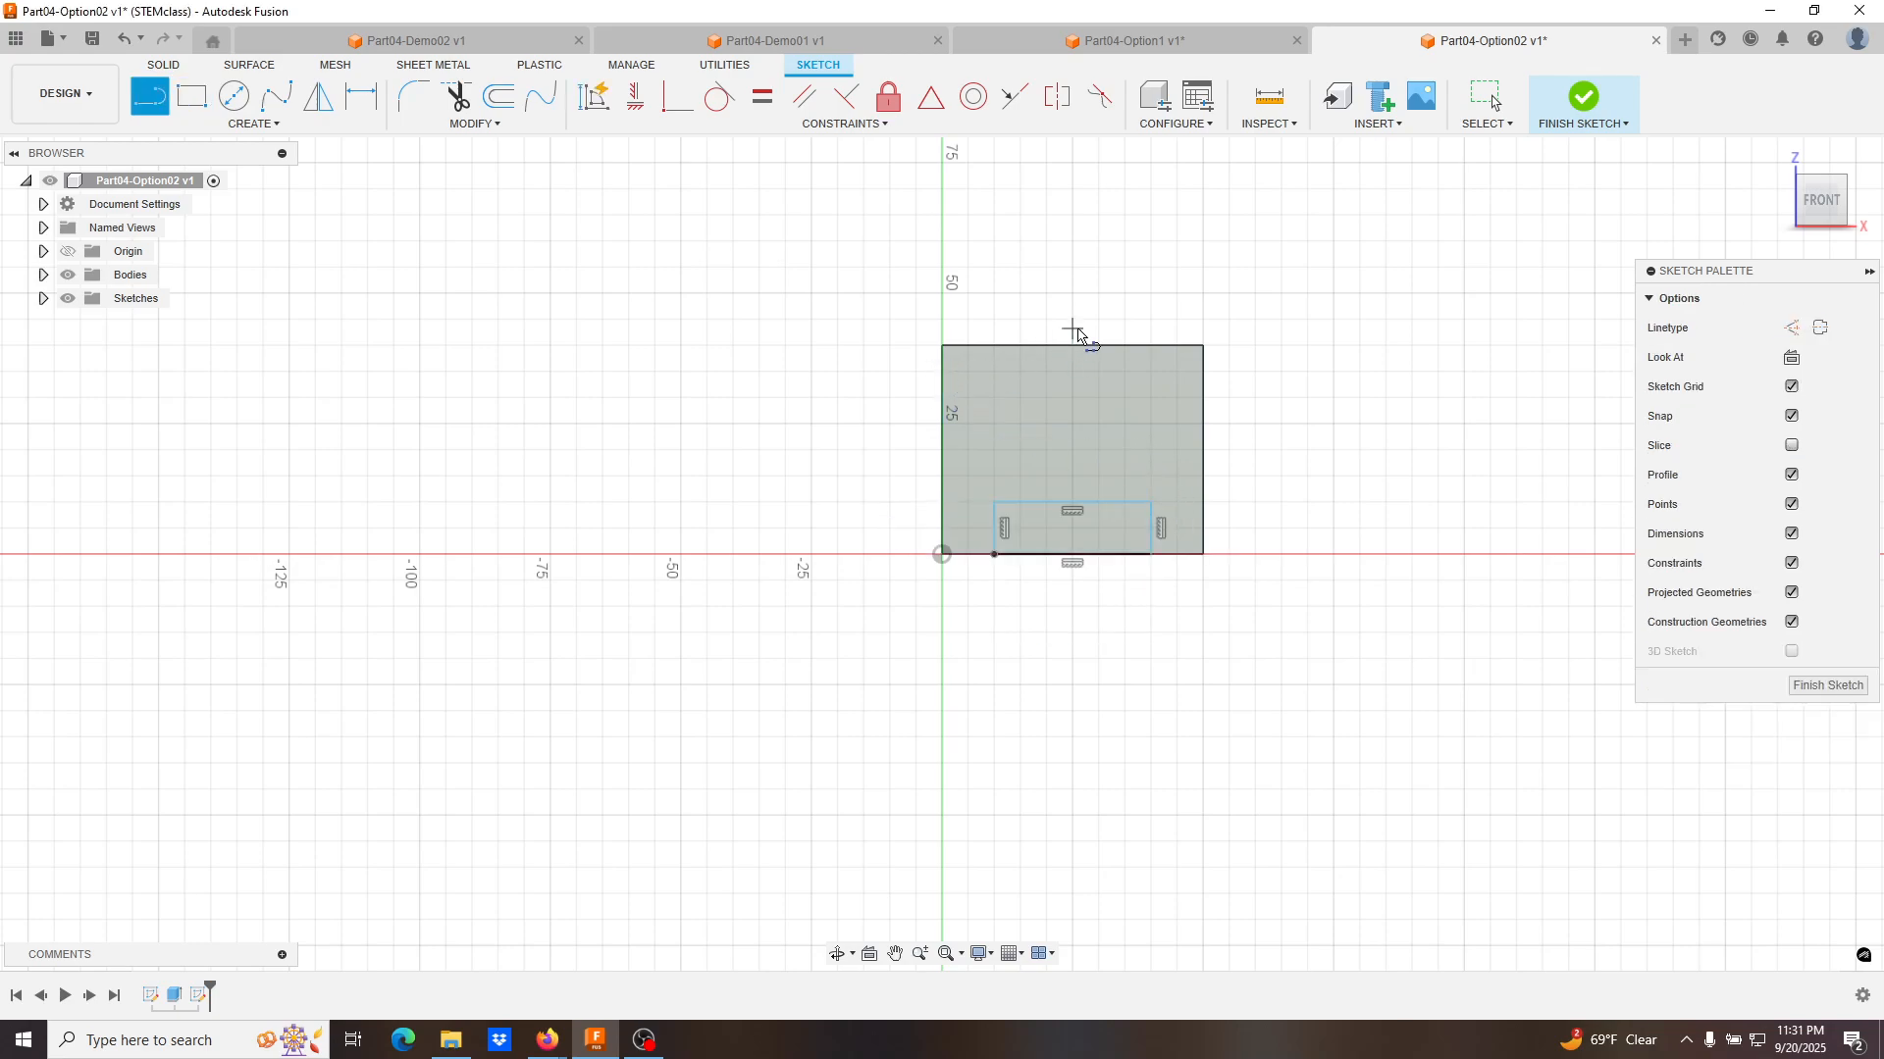
click(1155, 345)
click(1100, 398)
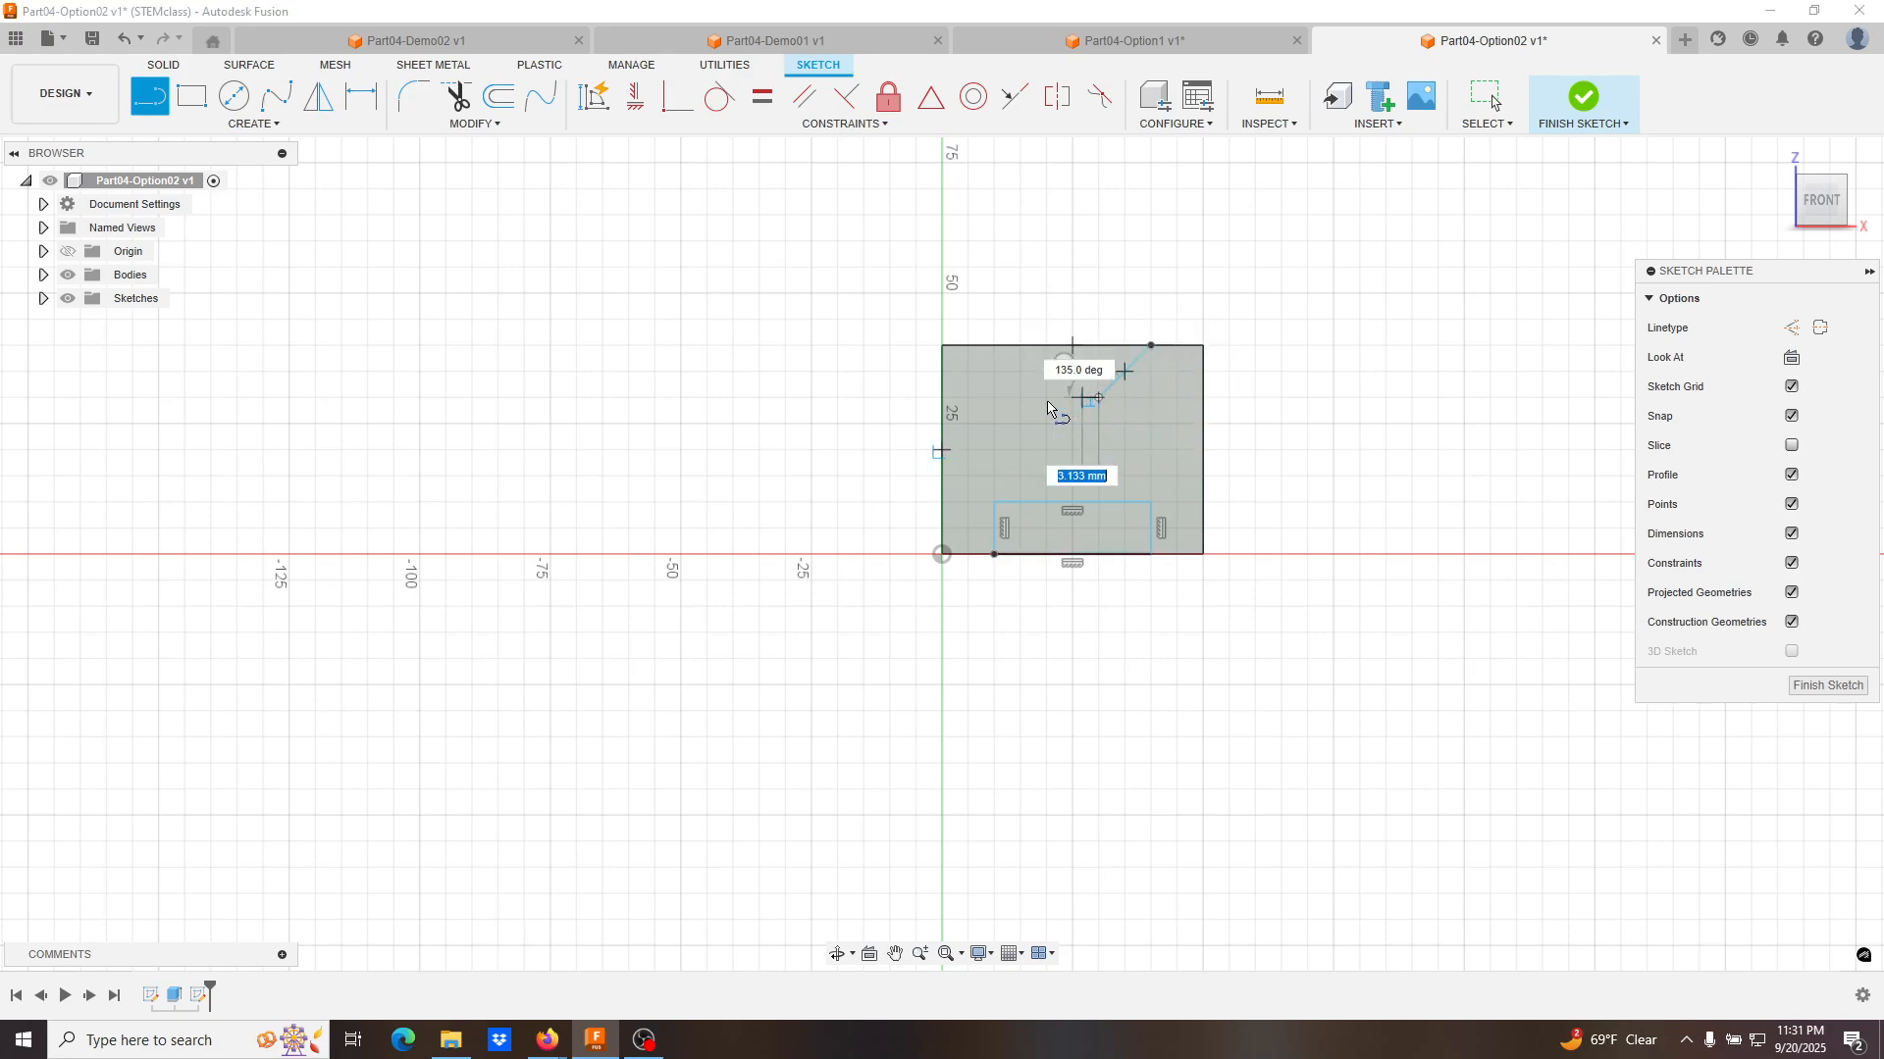
click(998, 403)
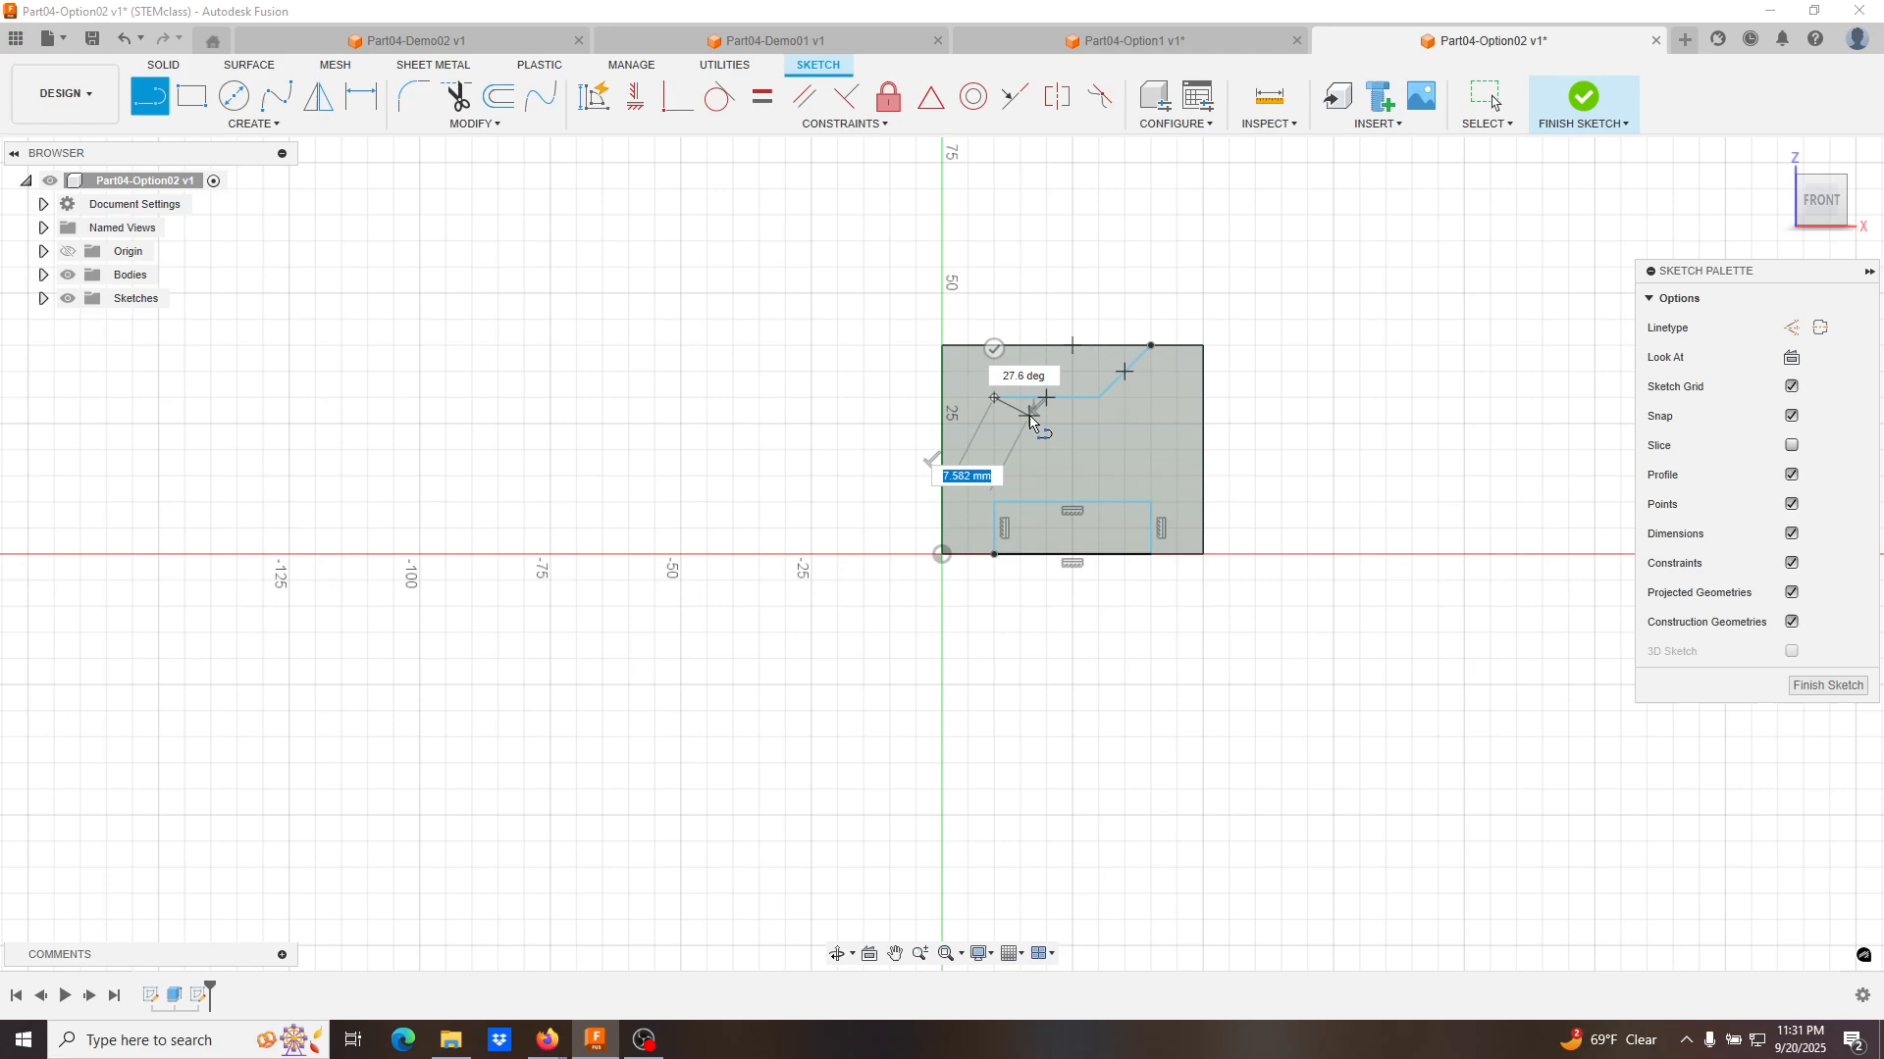
scroll(1034, 426, down, 2)
scroll(1033, 425, up, 5)
scroll(1034, 429, up, 3)
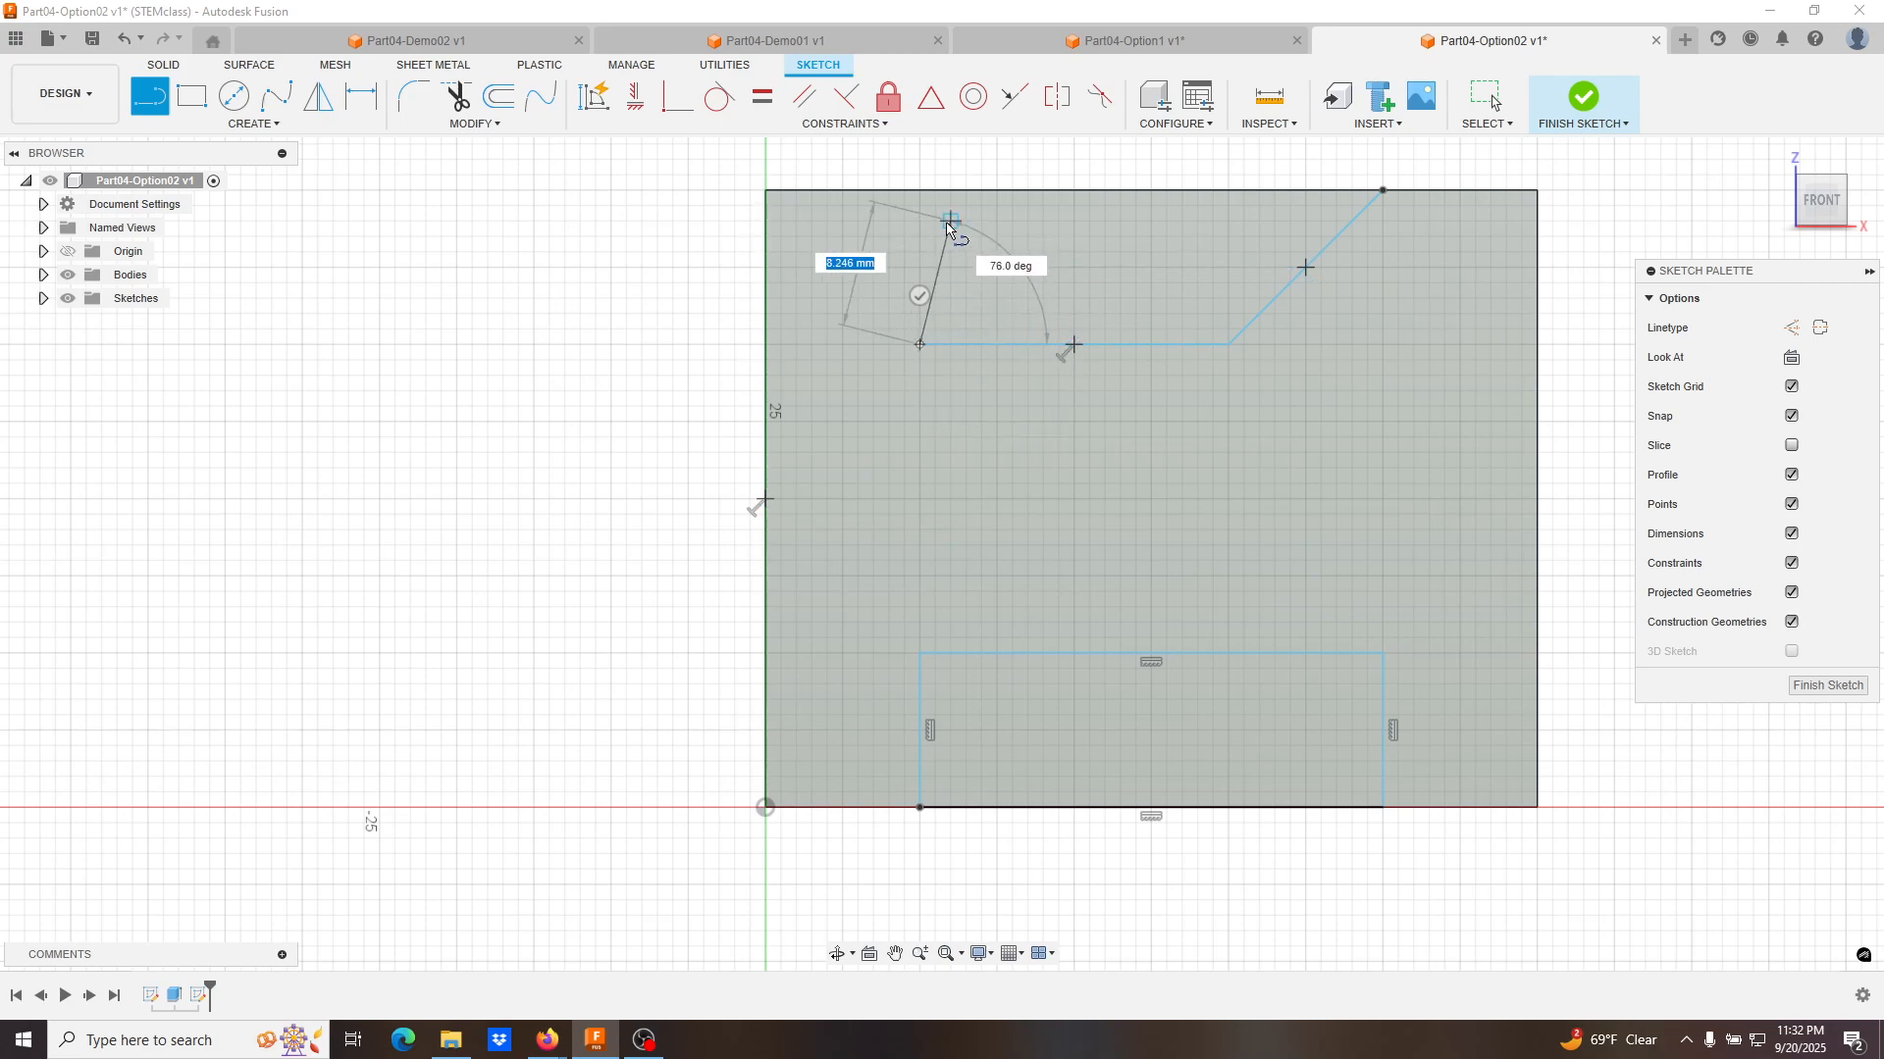
click(919, 191)
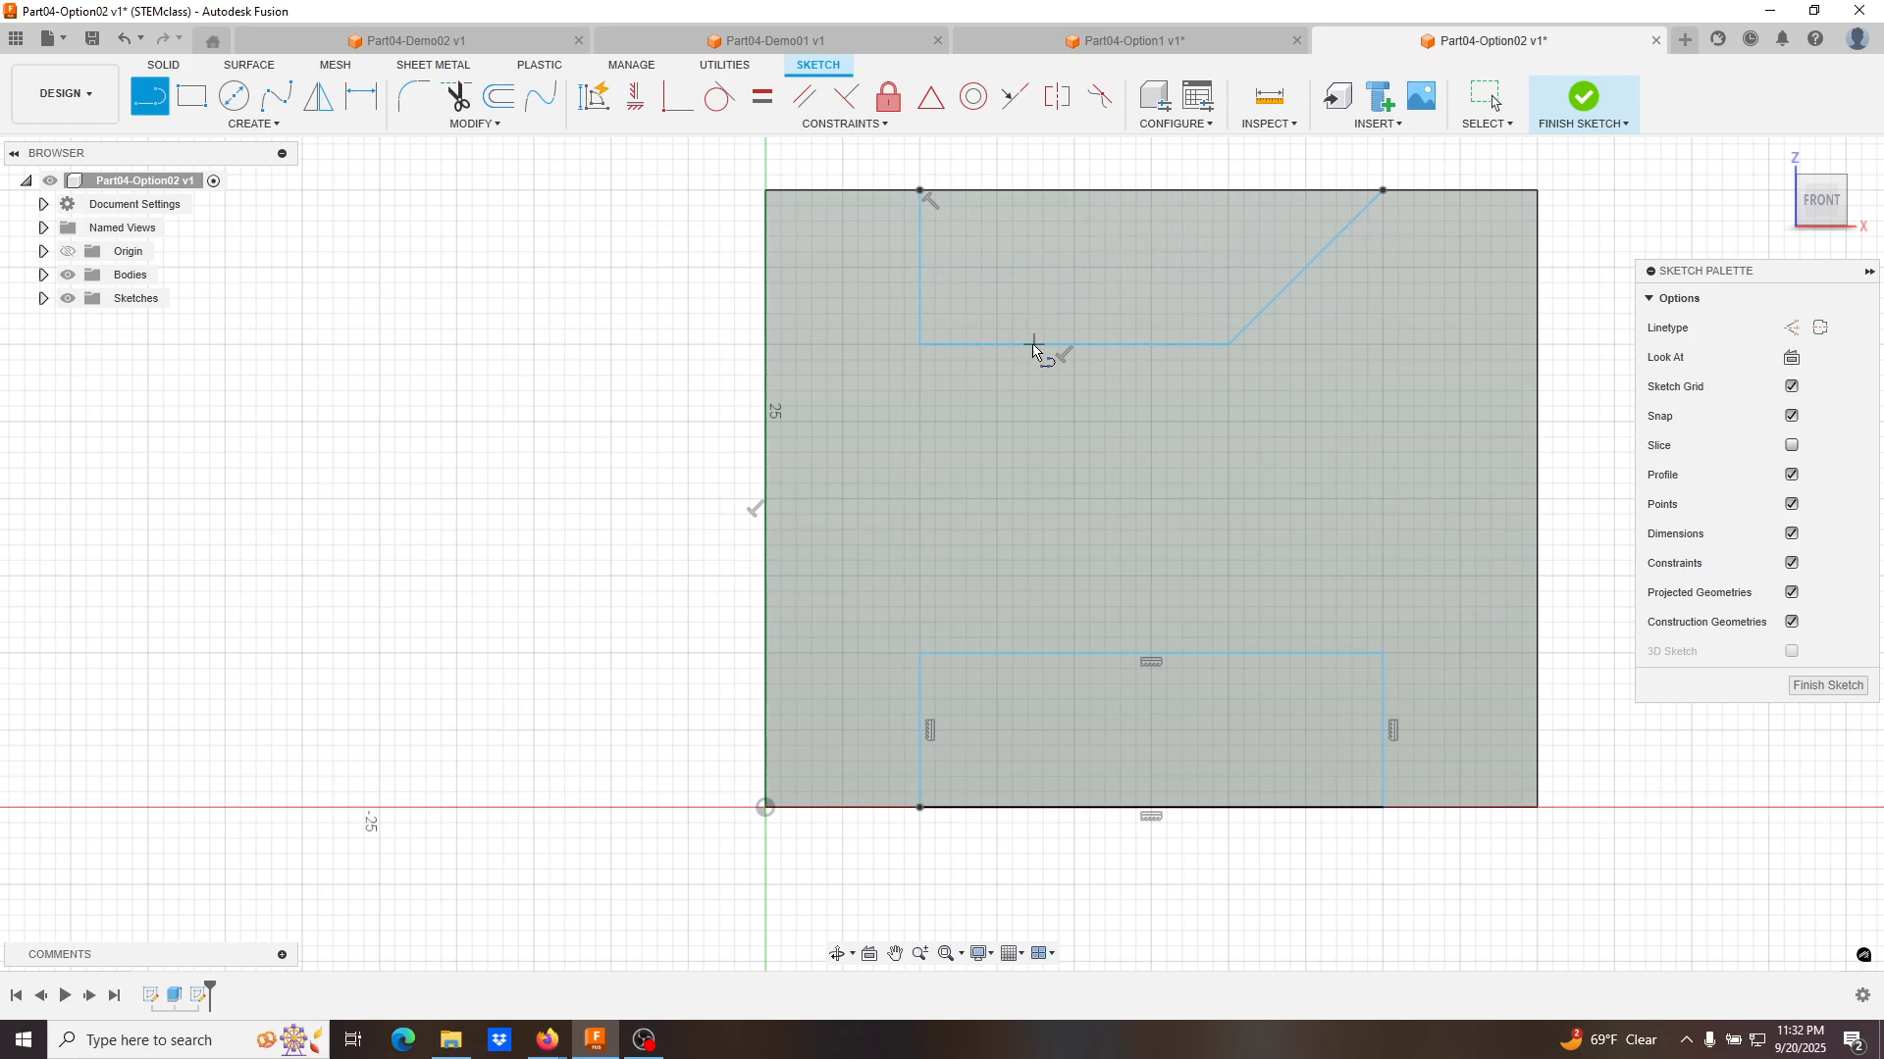
scroll(981, 314, up, 2)
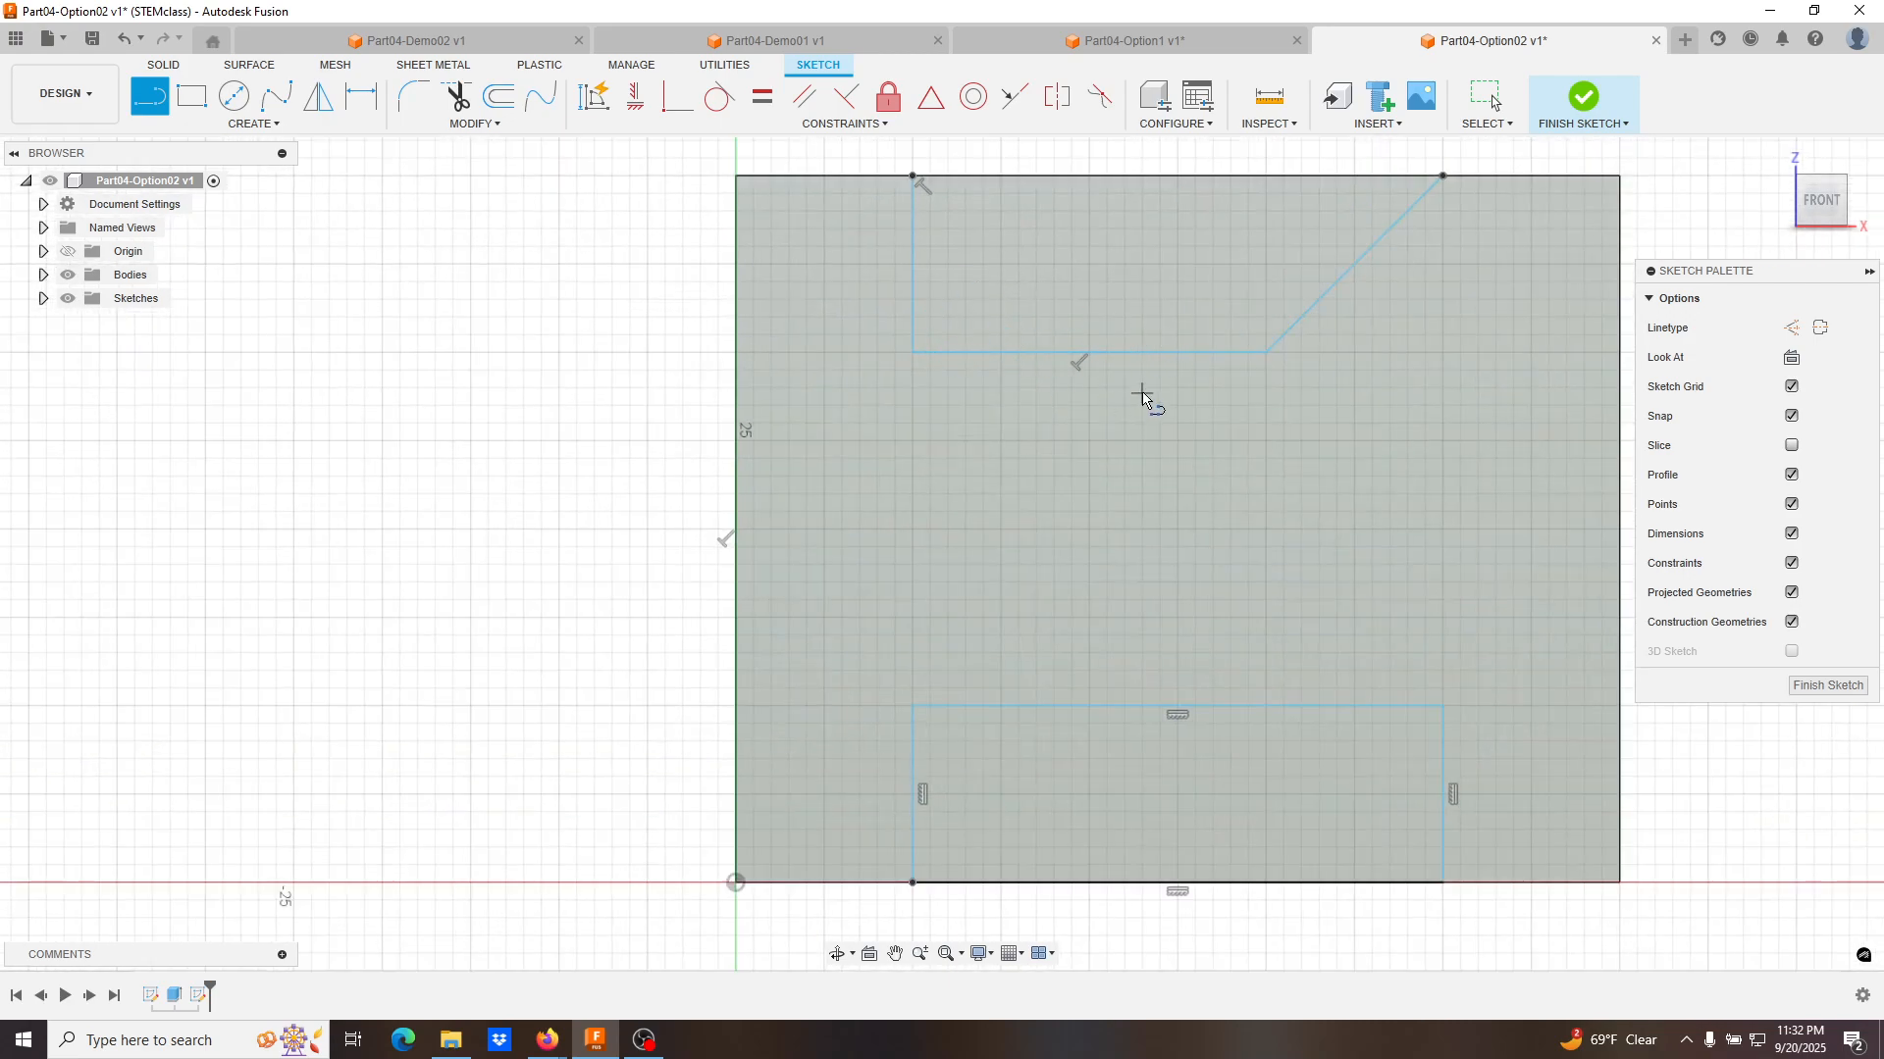
scroll(1144, 399, up, 1)
scroll(1144, 399, down, 3)
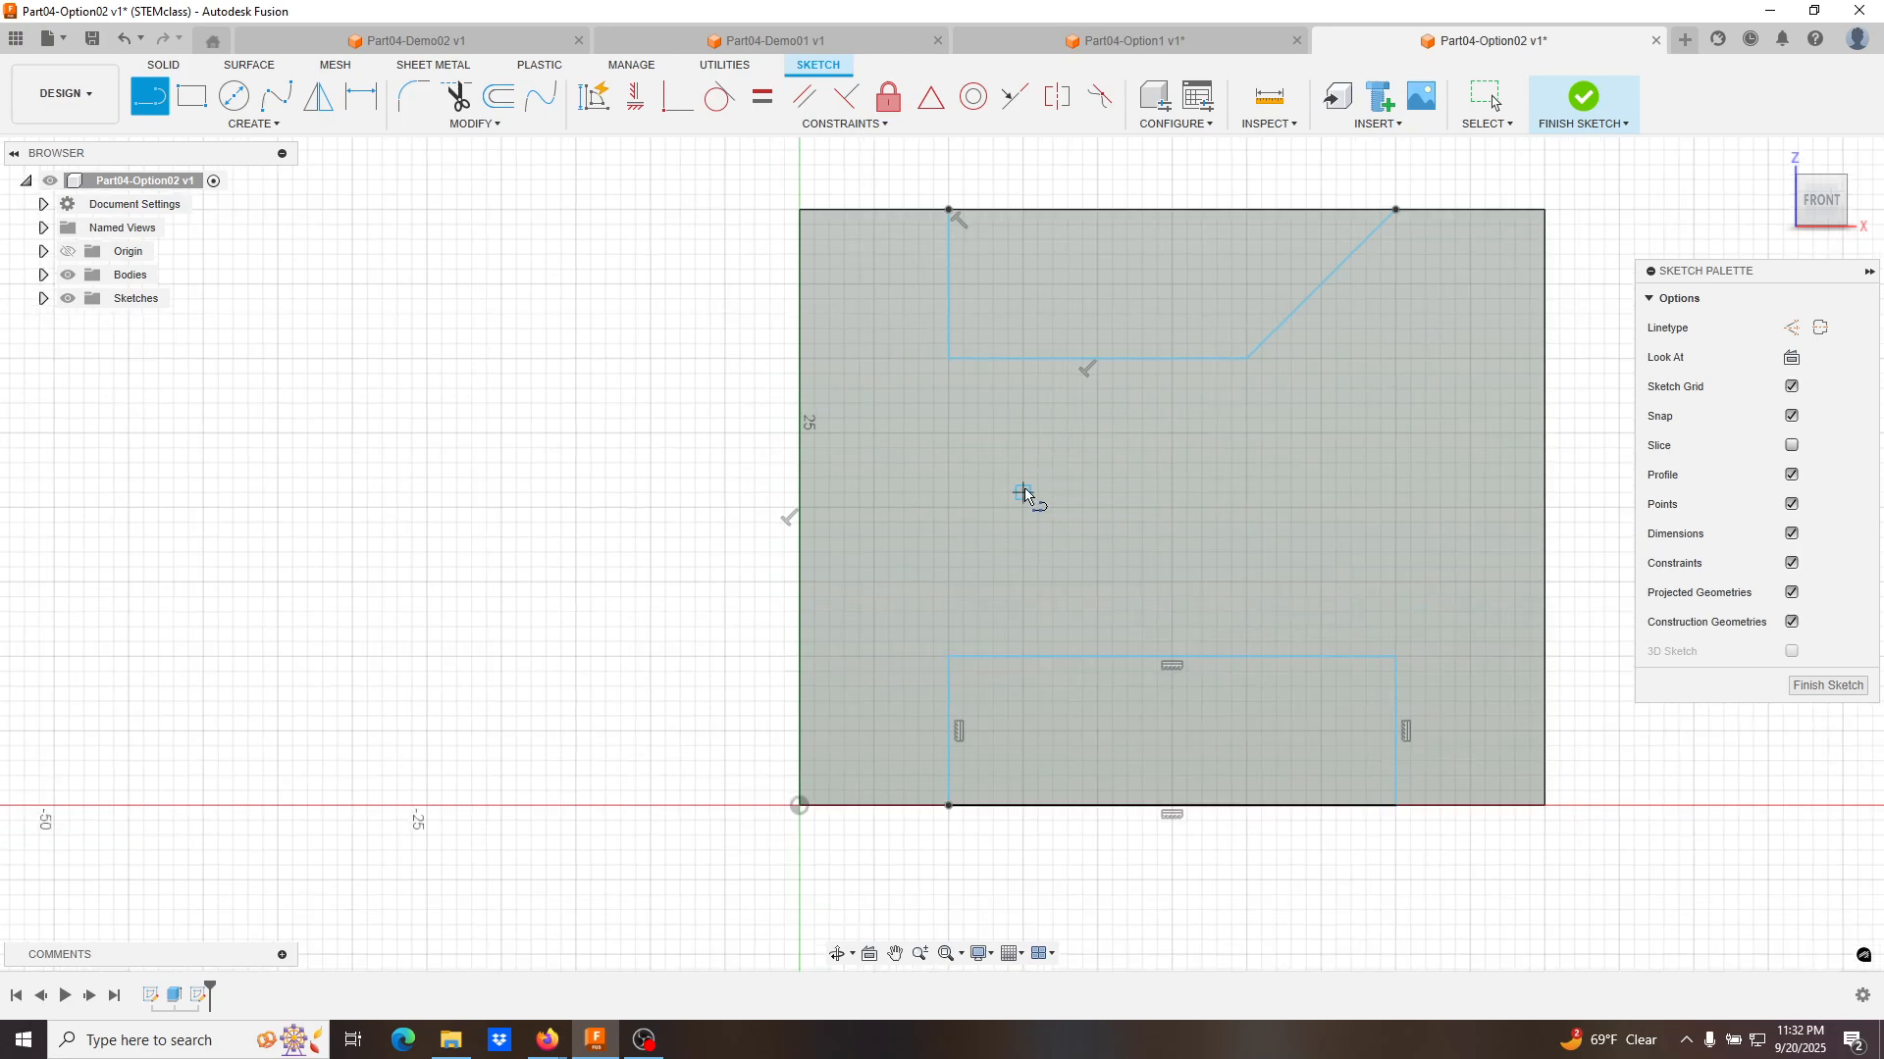
key(Escape)
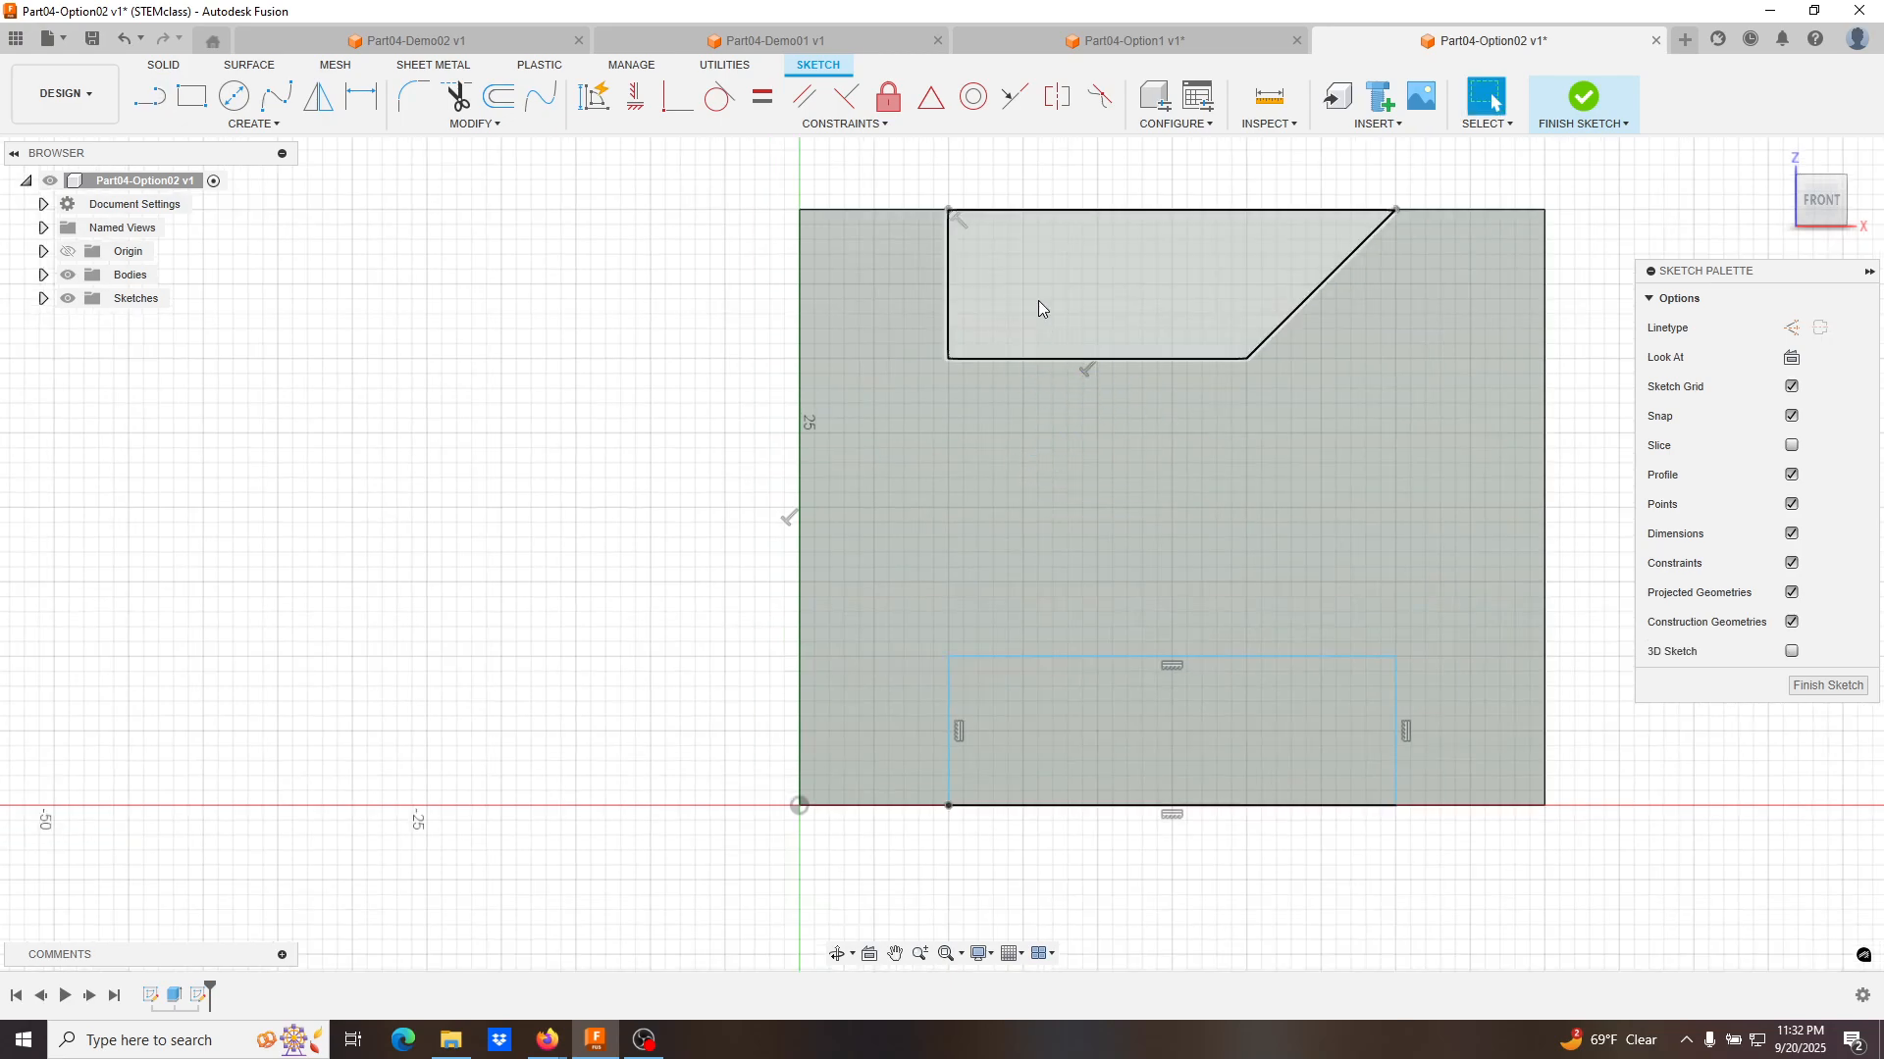
Try closing the upper notch with a line along the block's top edge, and undo that line.
mouse_move(948, 209)
mouse_down()
mouse_move(1069, 210)
mouse_move(945, 225)
mouse_up()
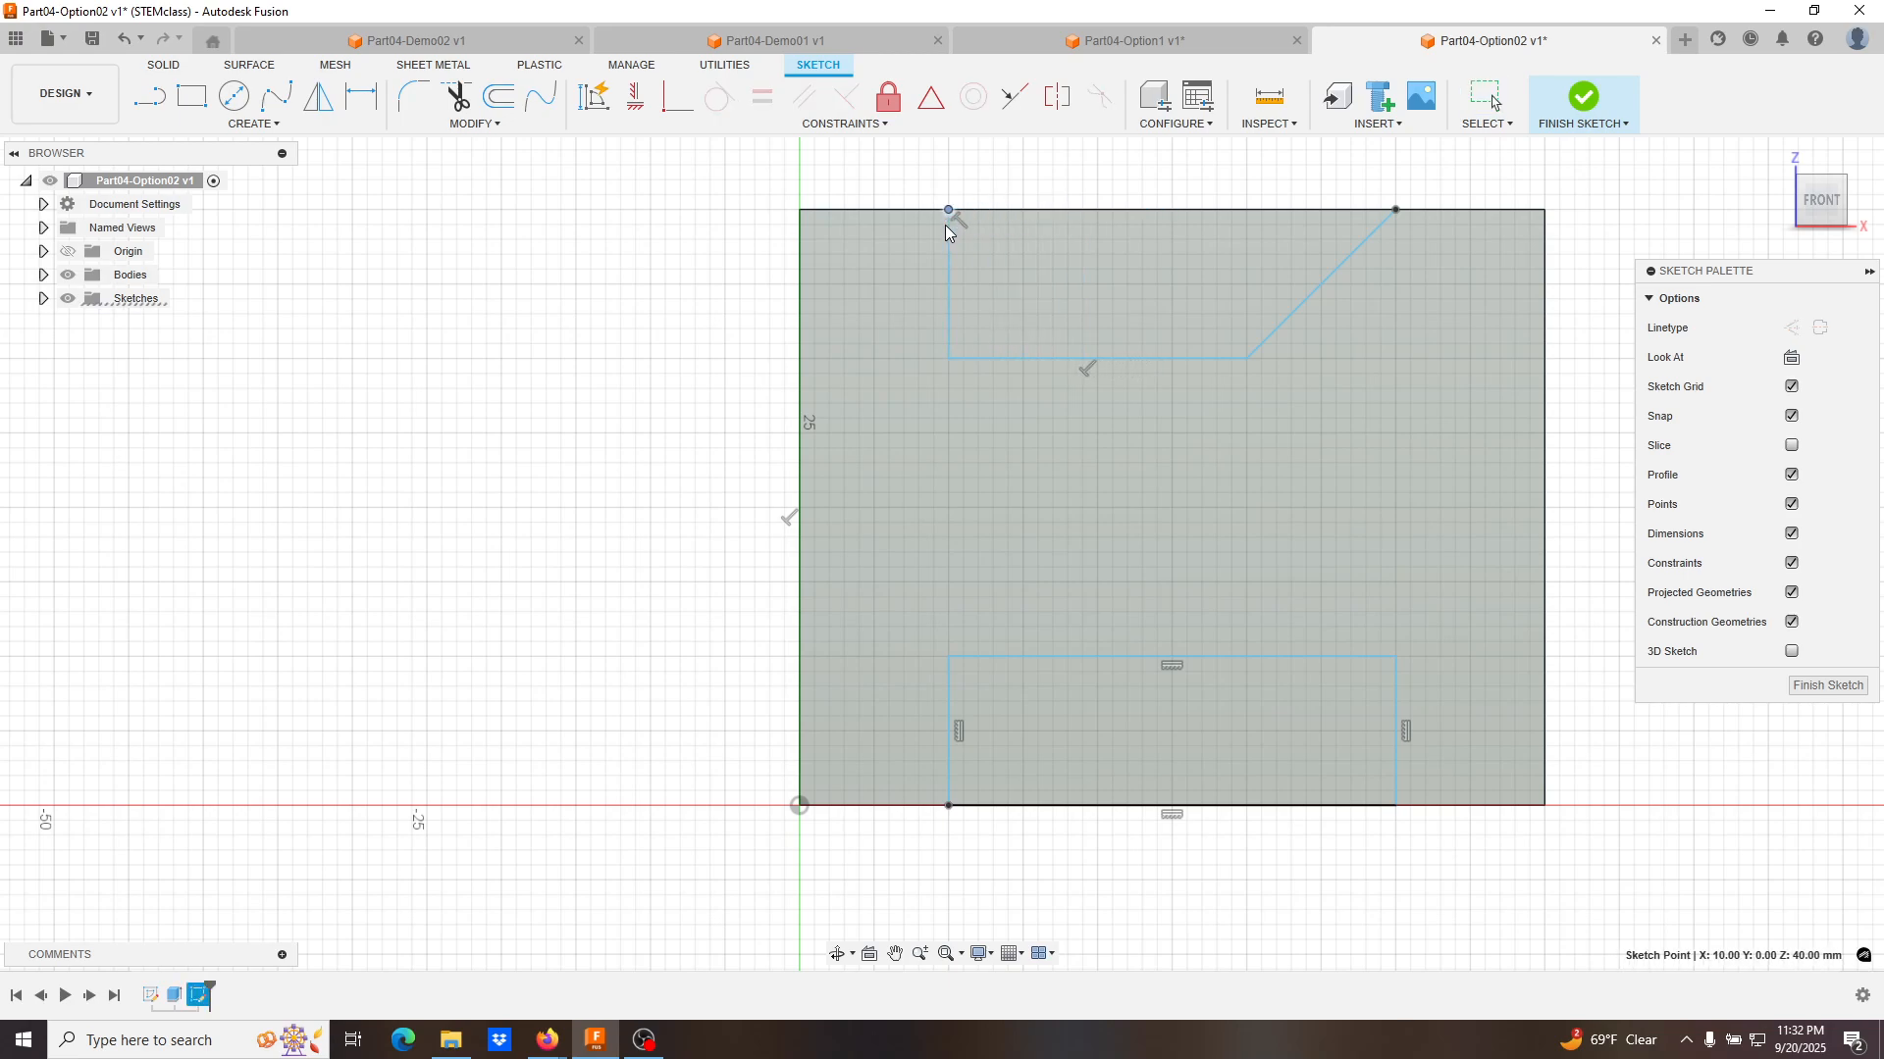
key(l)
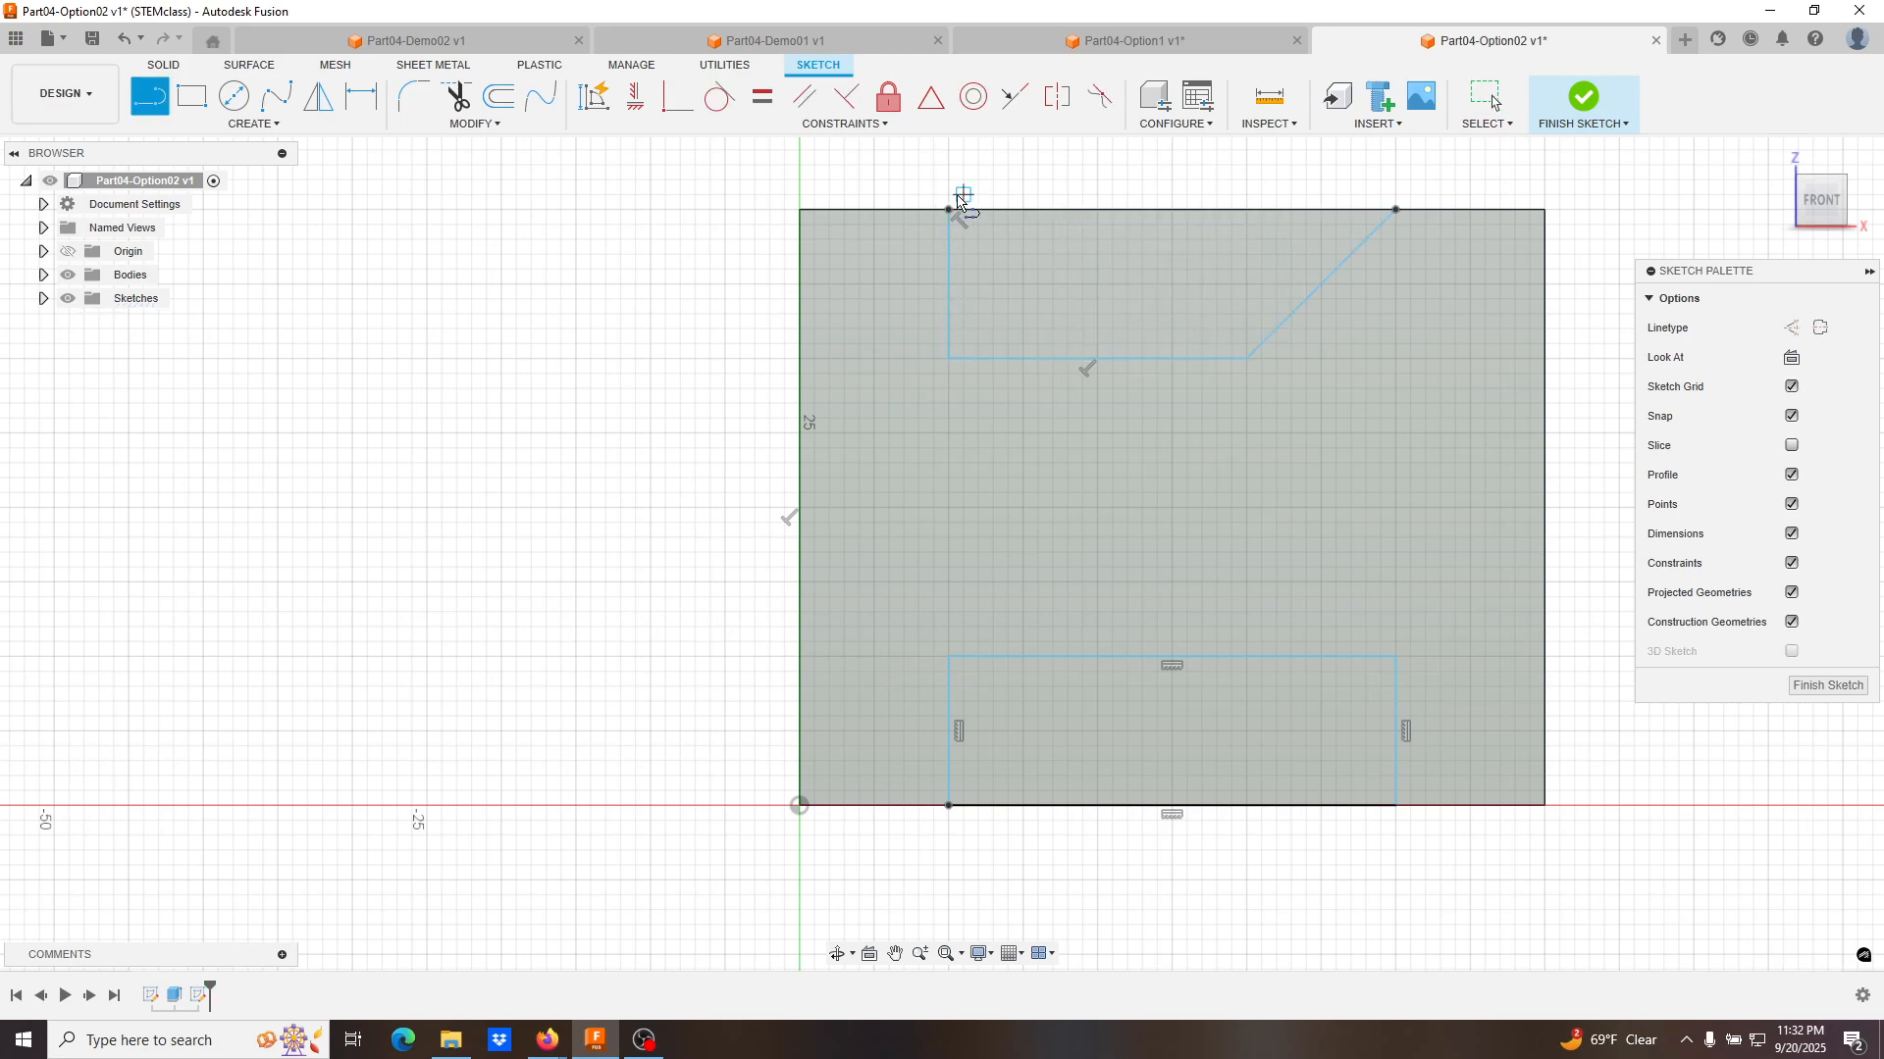
click(948, 209)
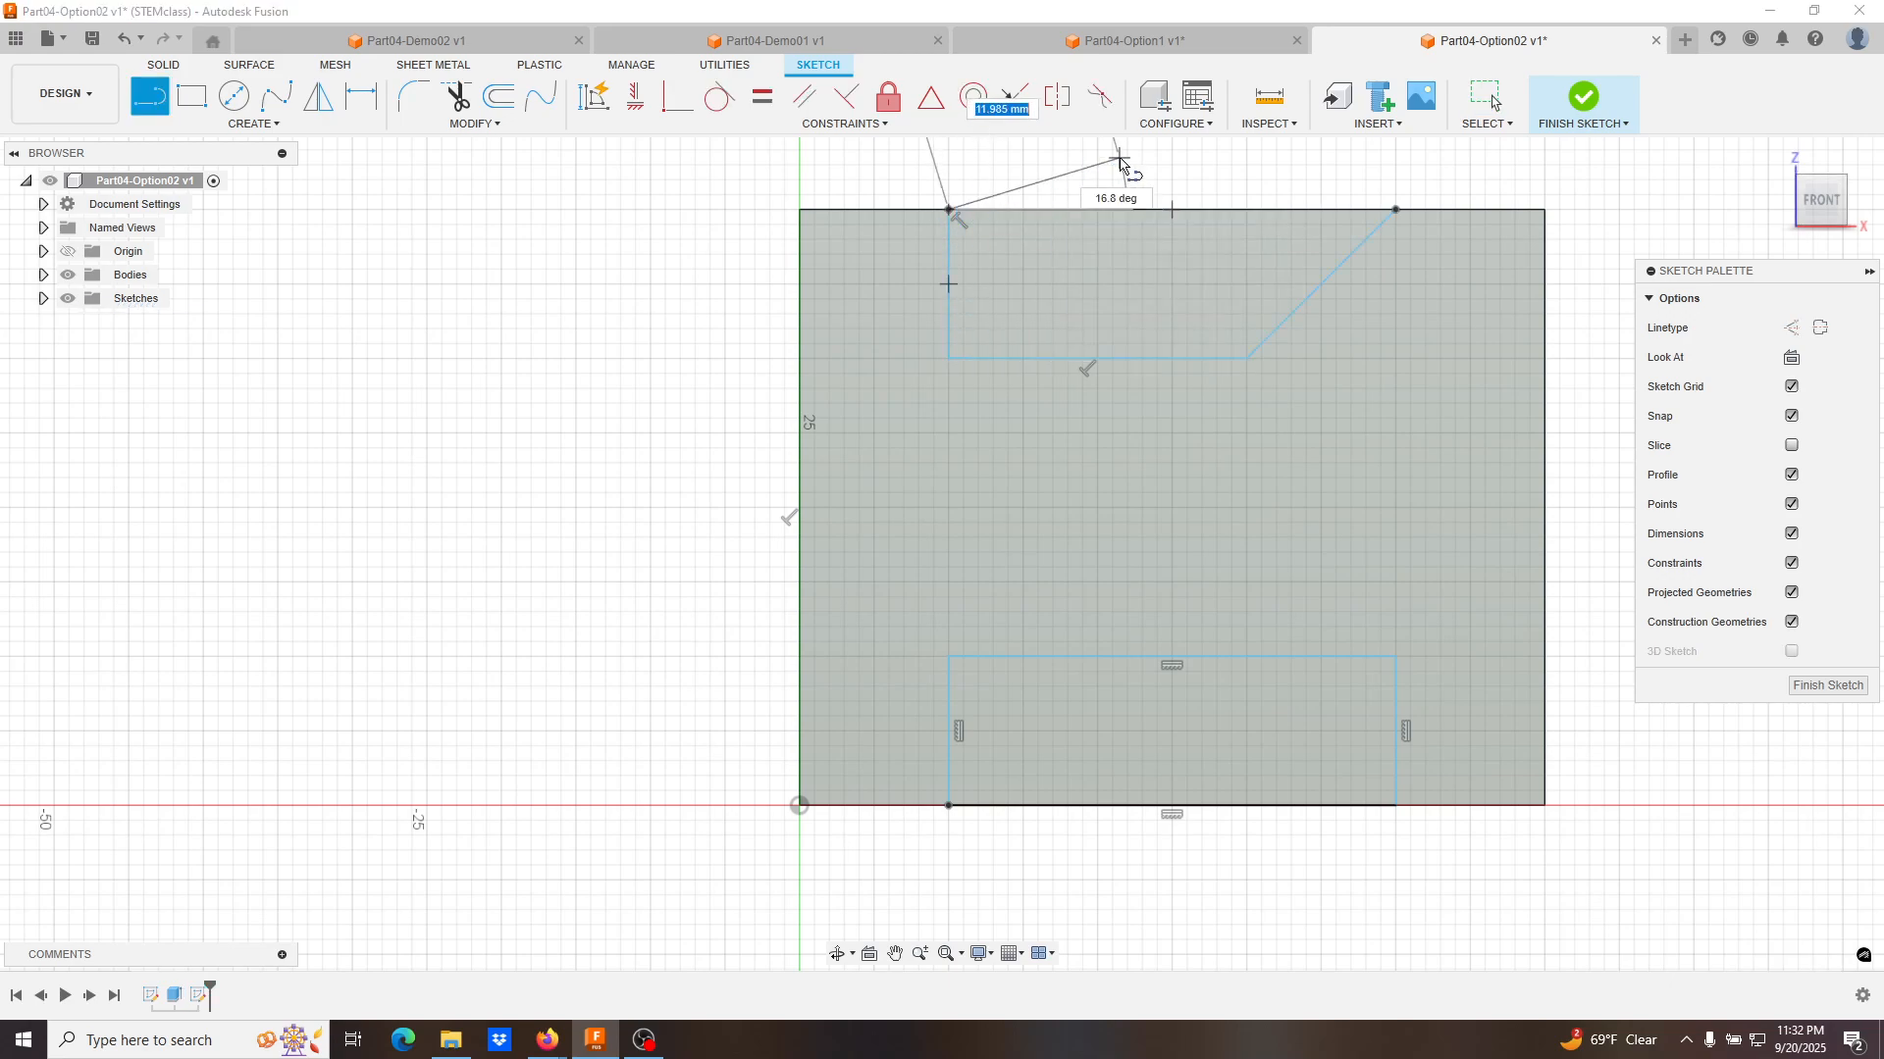
click(1395, 210)
key(Escape)
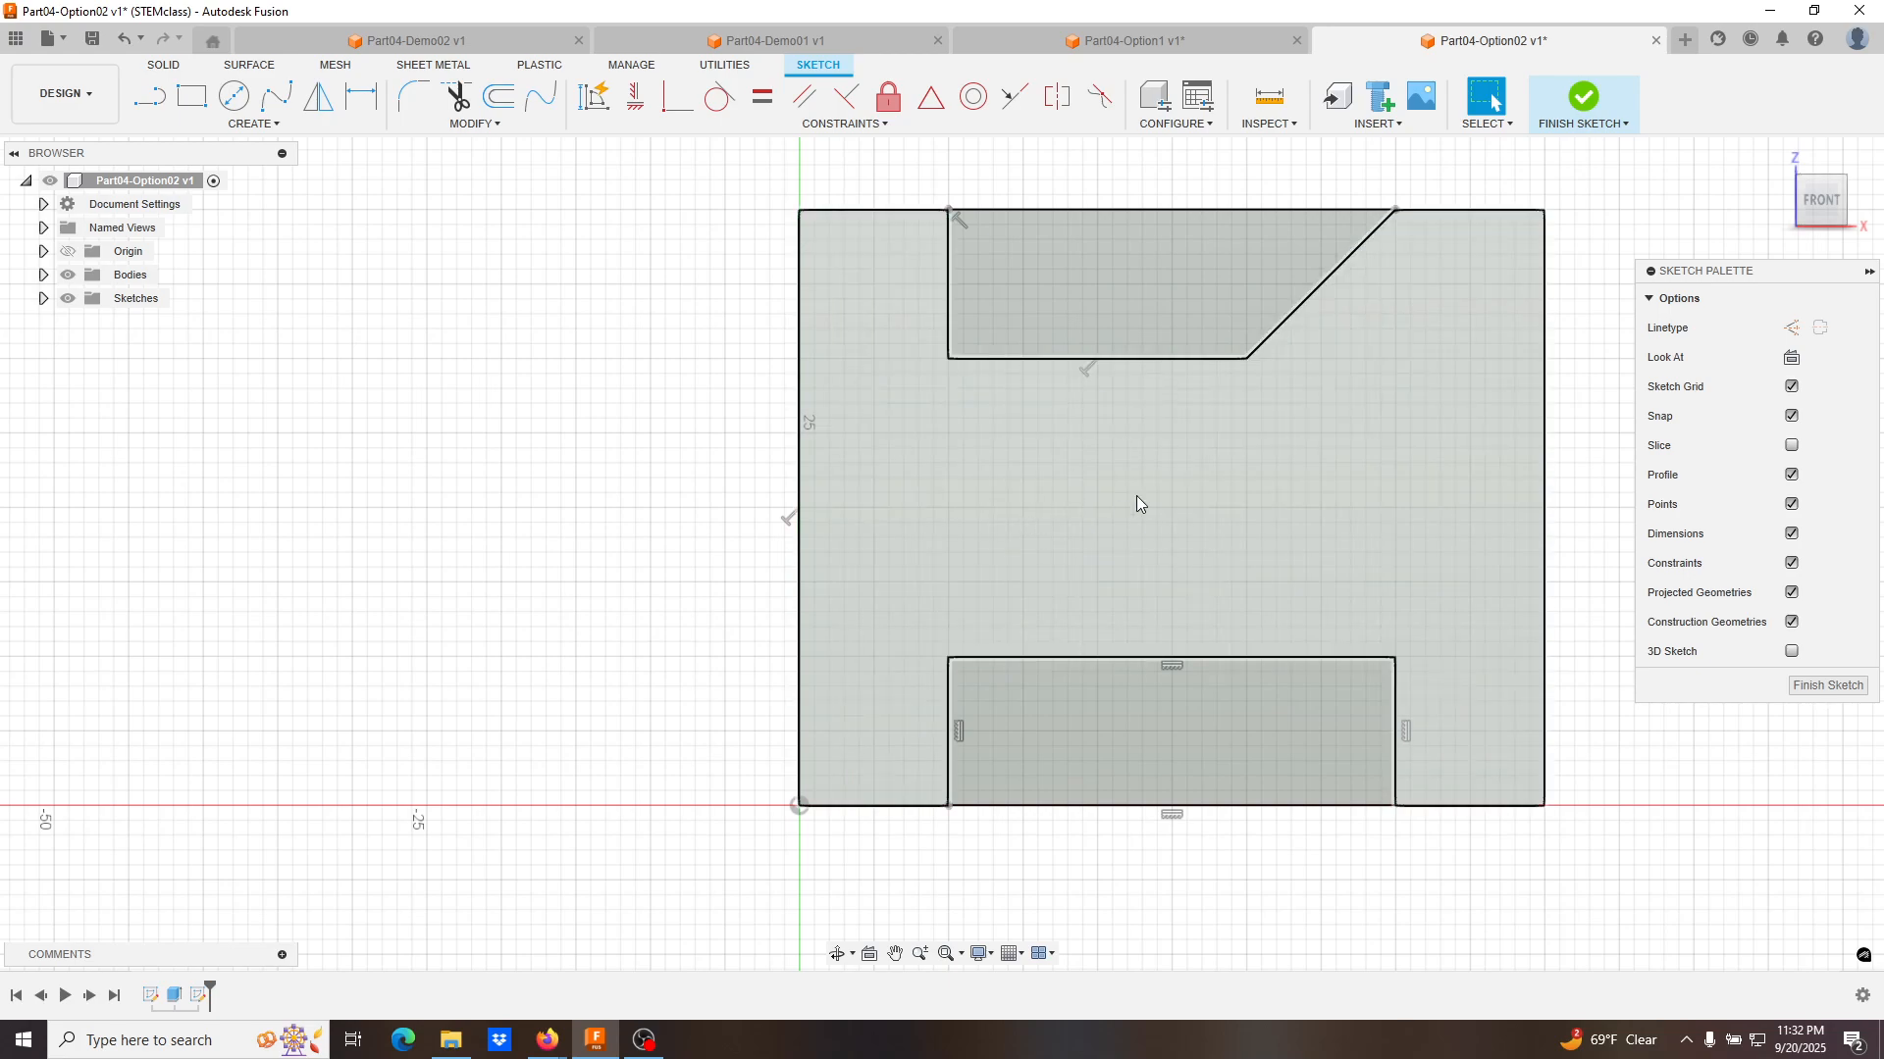
key(ctrl+z)
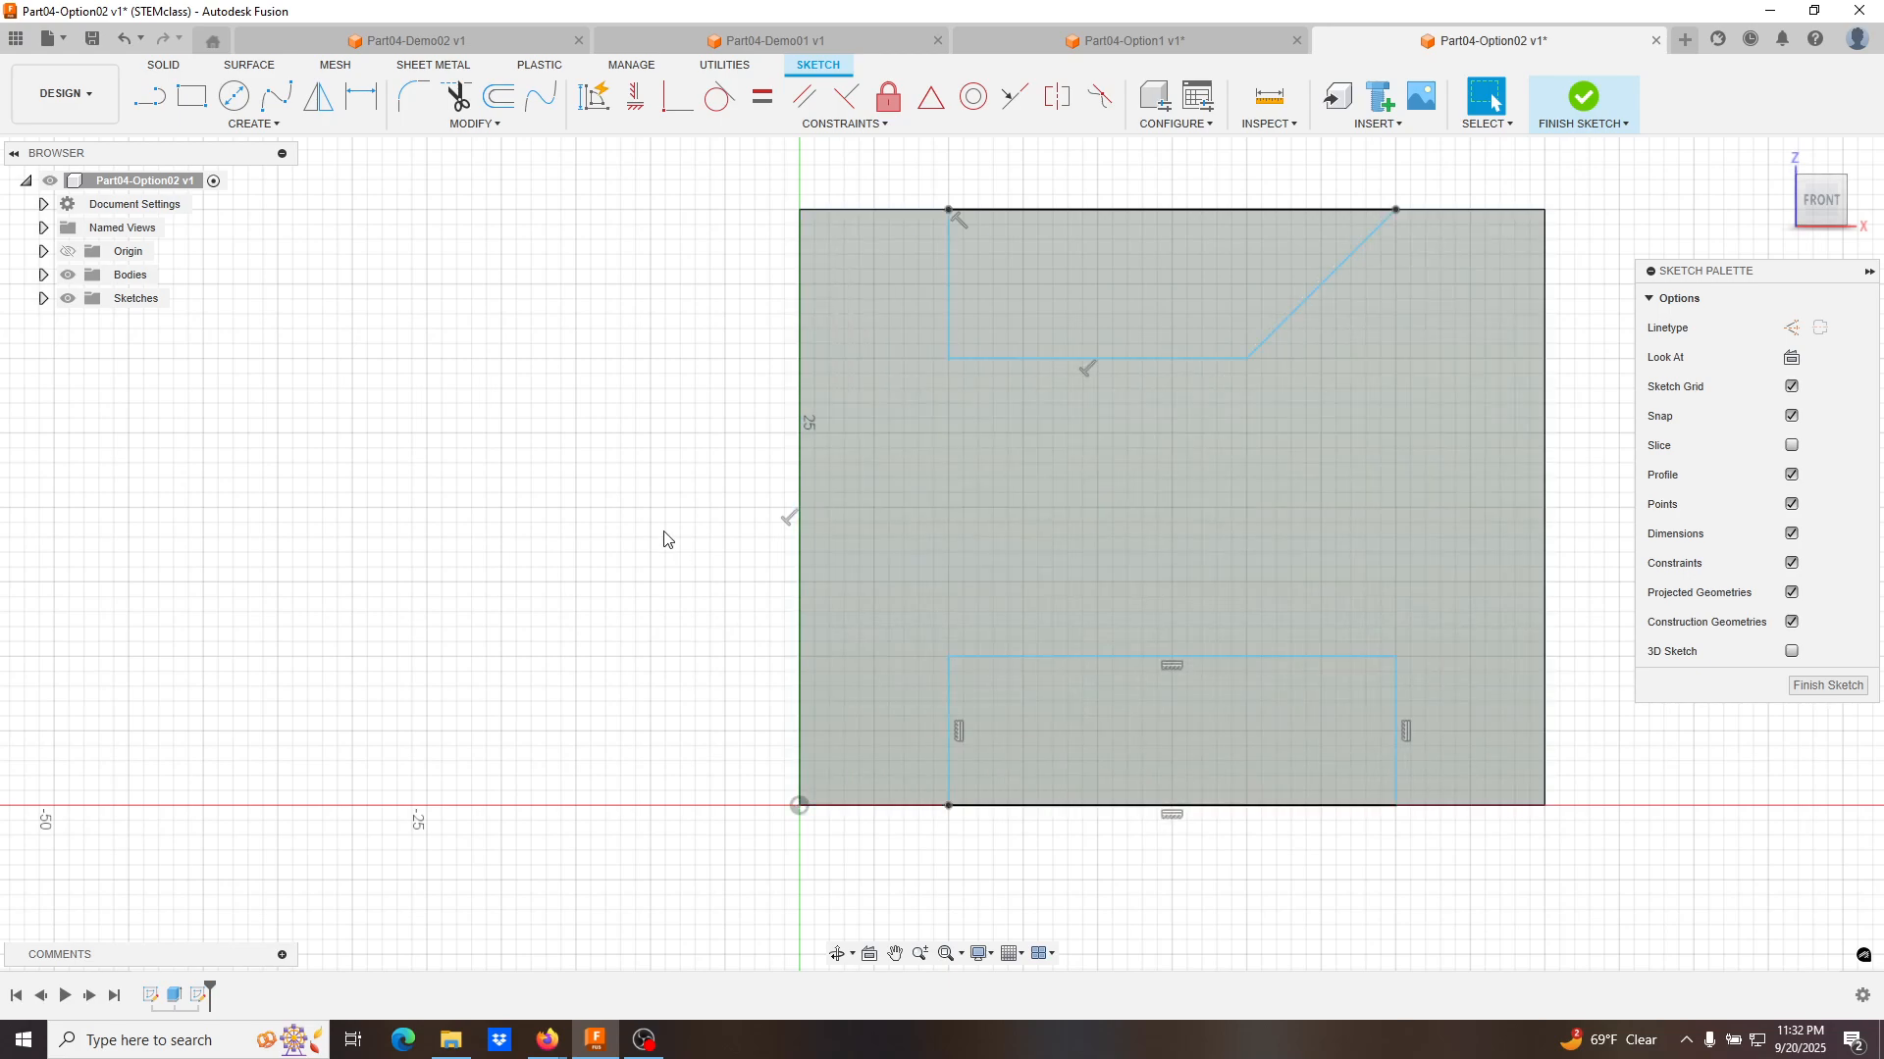
Dimension the lower rectangle's left side 10 mm from the block's left edge.
key(d)
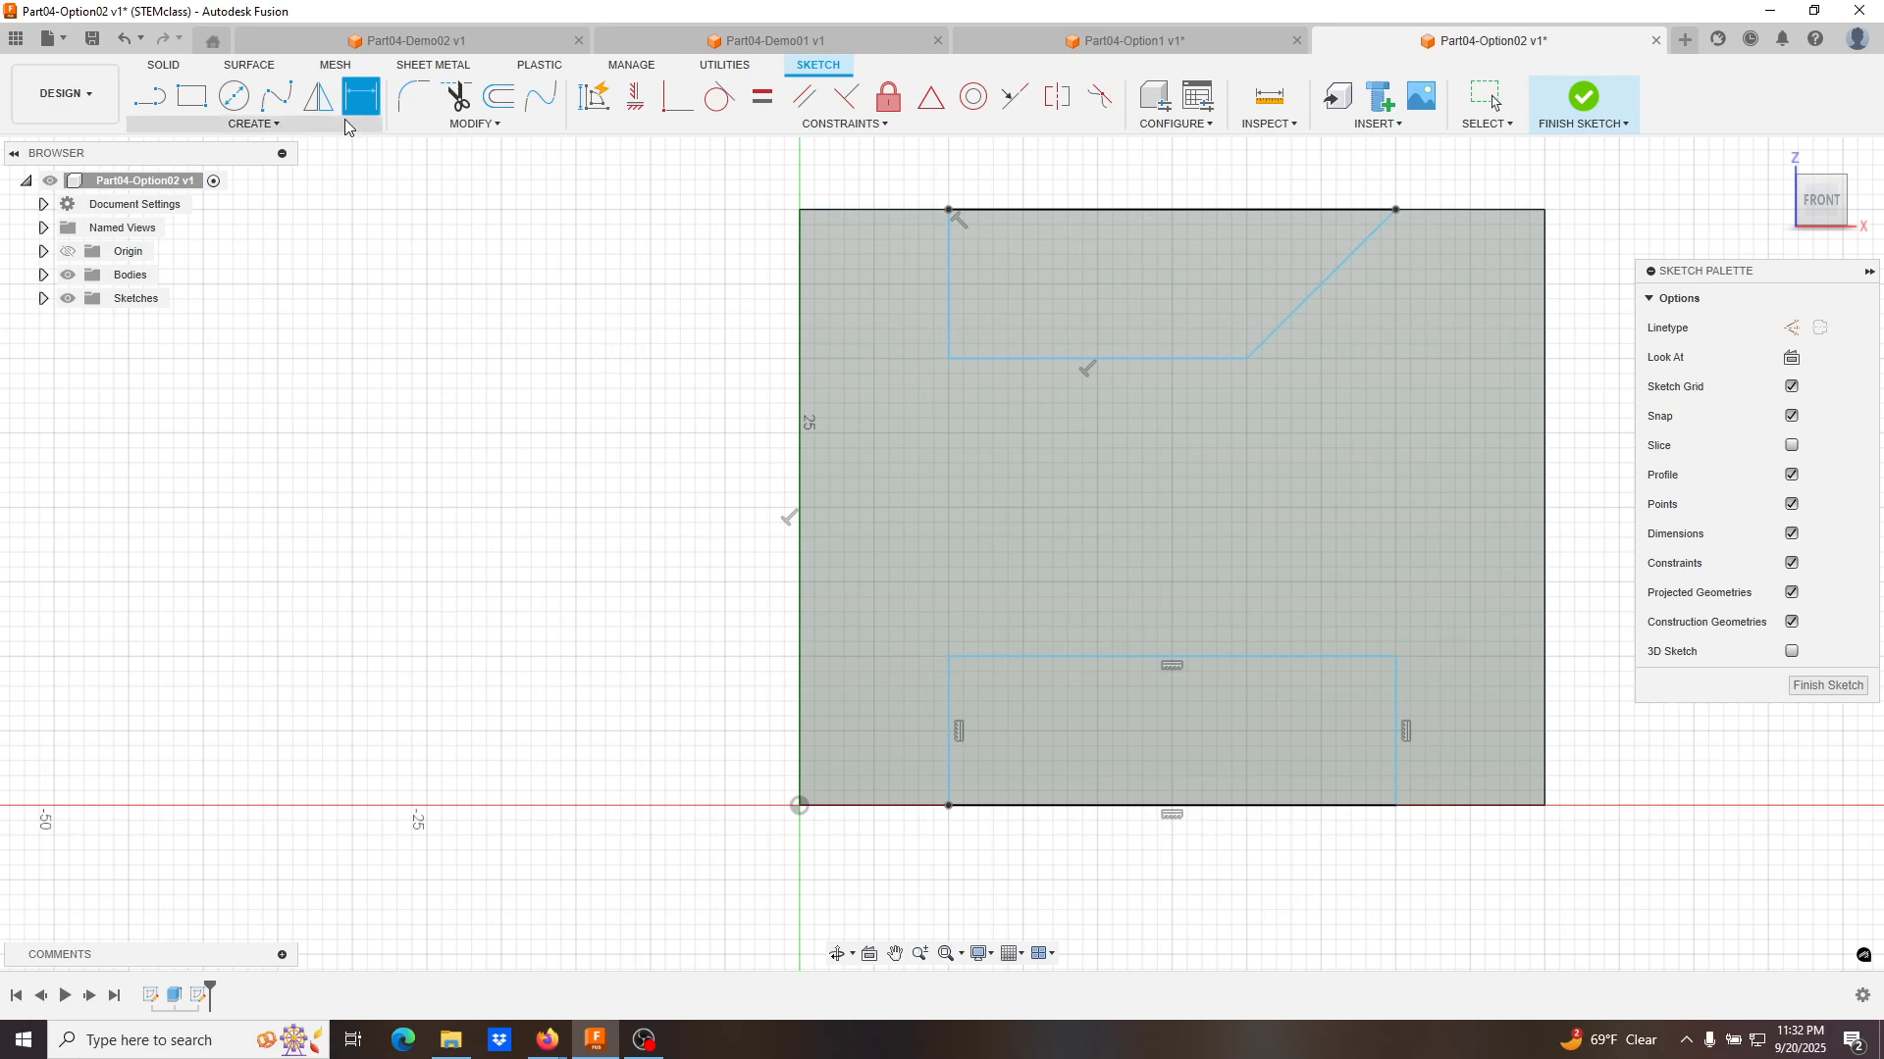
click(948, 714)
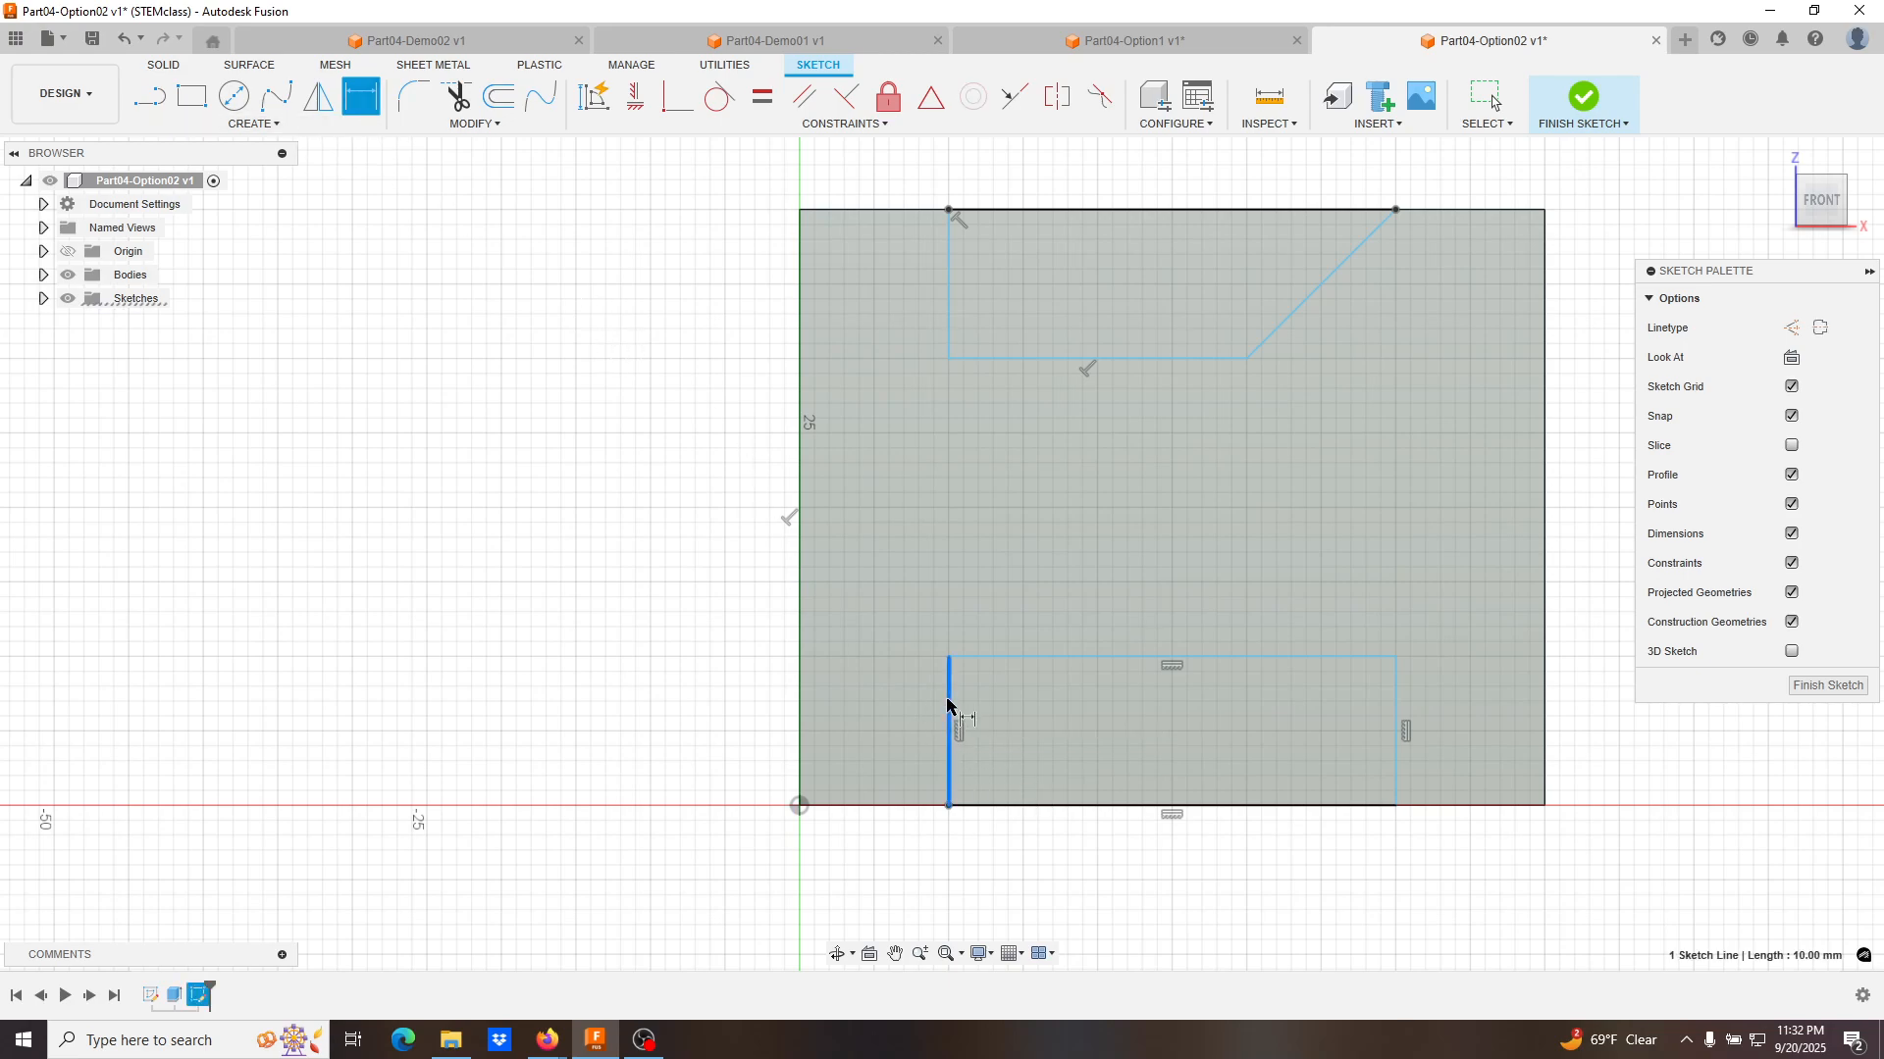
click(801, 700)
click(905, 872)
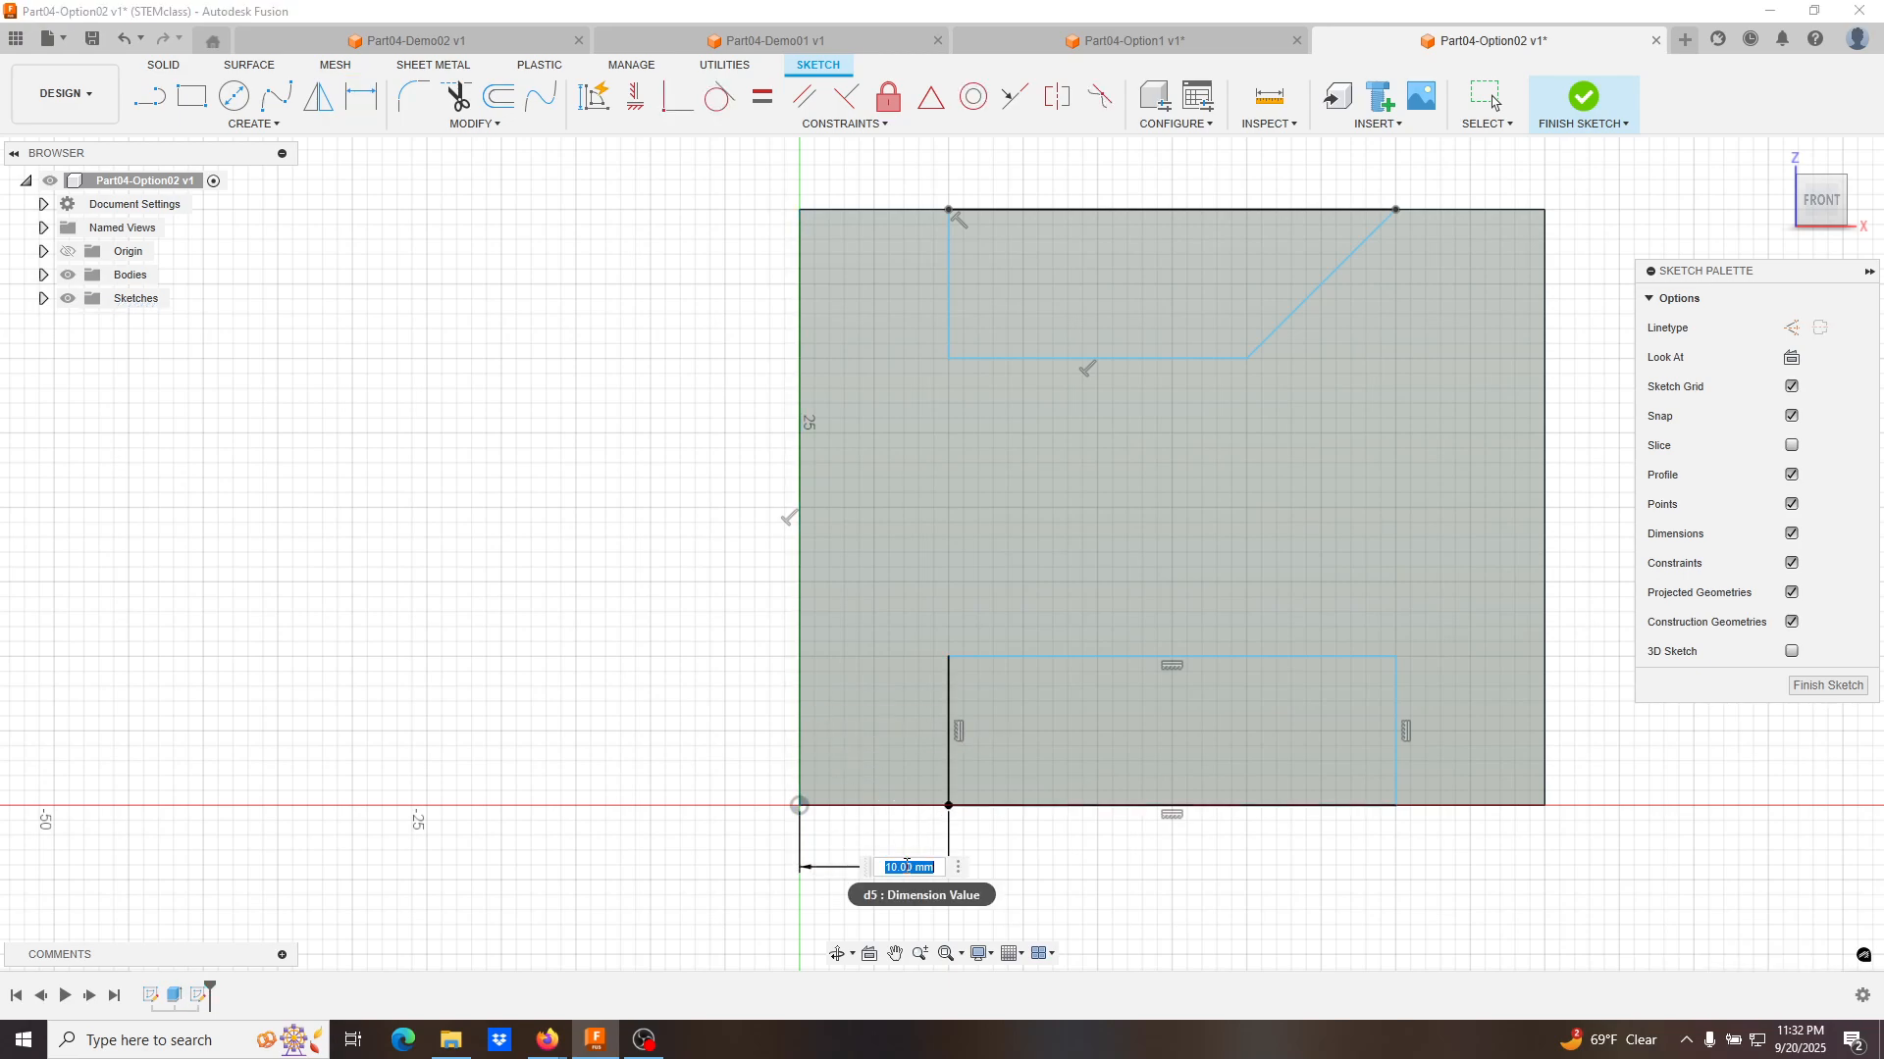
key(Return)
key(Escape)
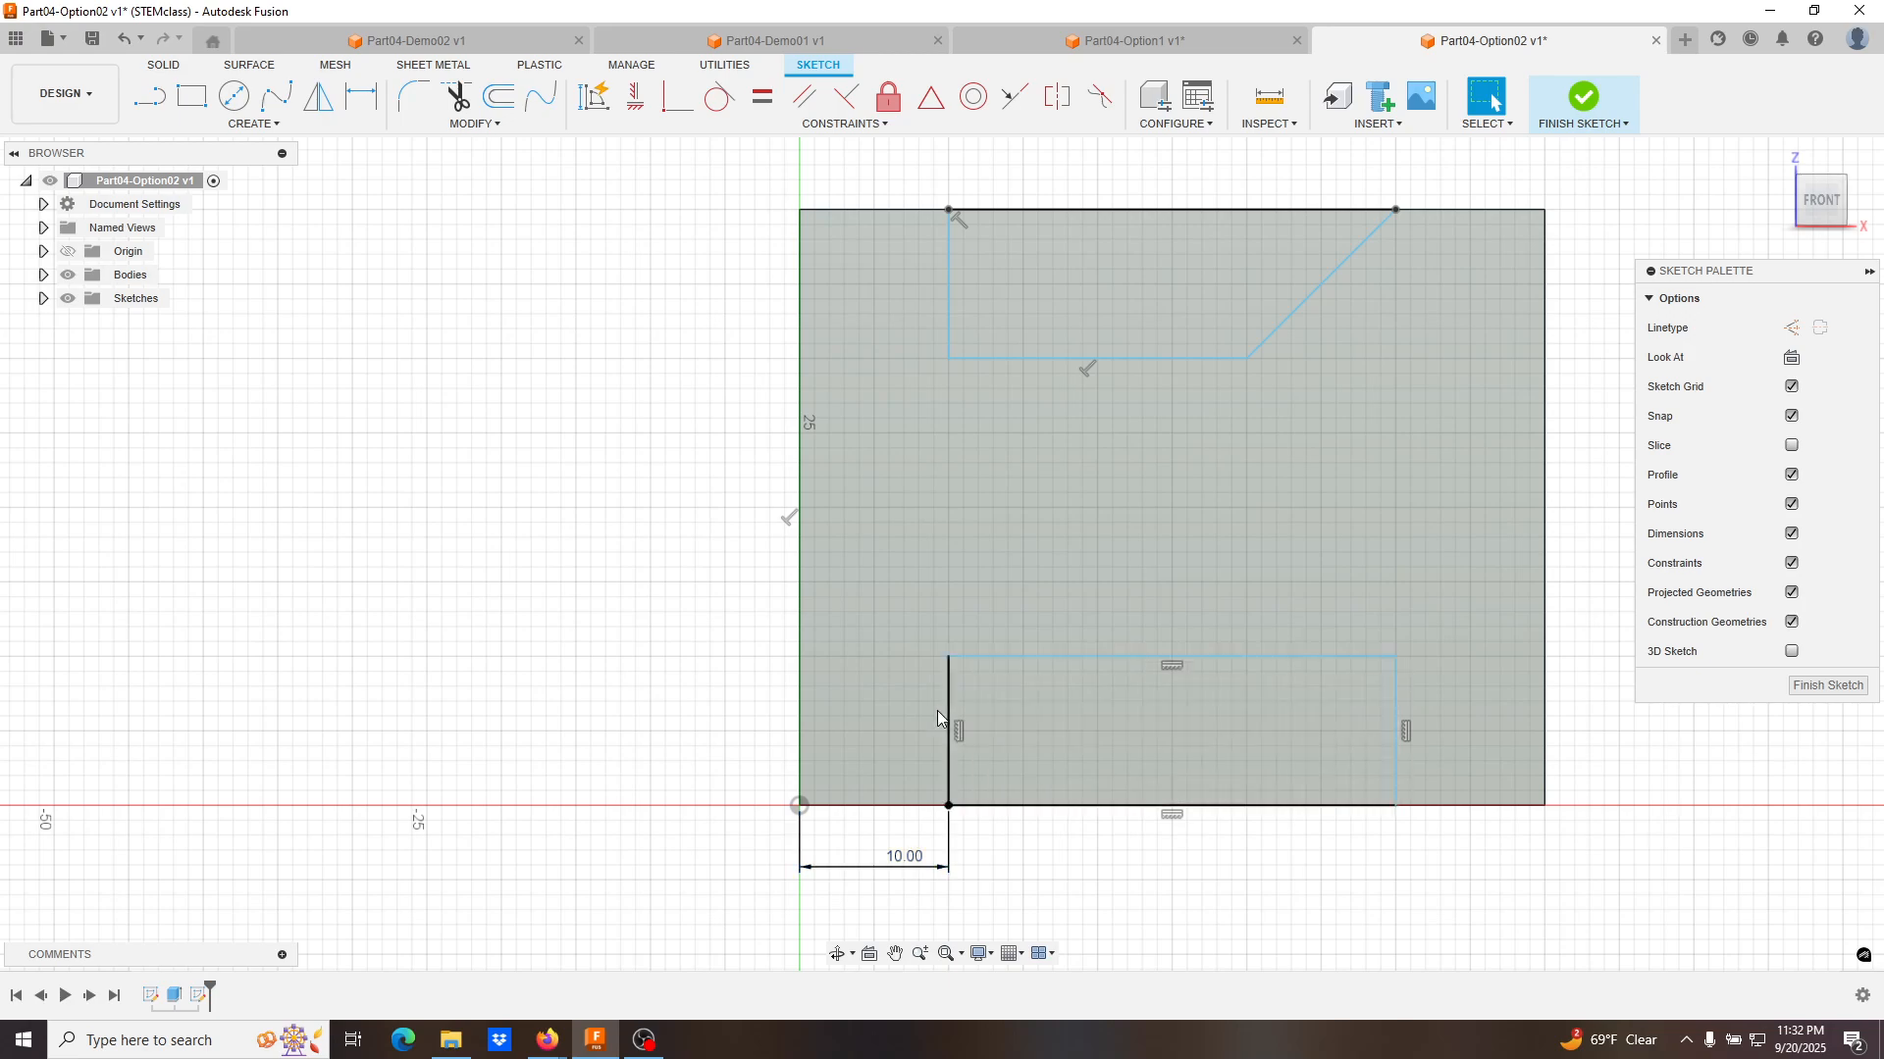
Connect the lower rectangle's upper left corner to the upper notch's lower left corner with a vertical line and make it a construction line.
click(949, 716)
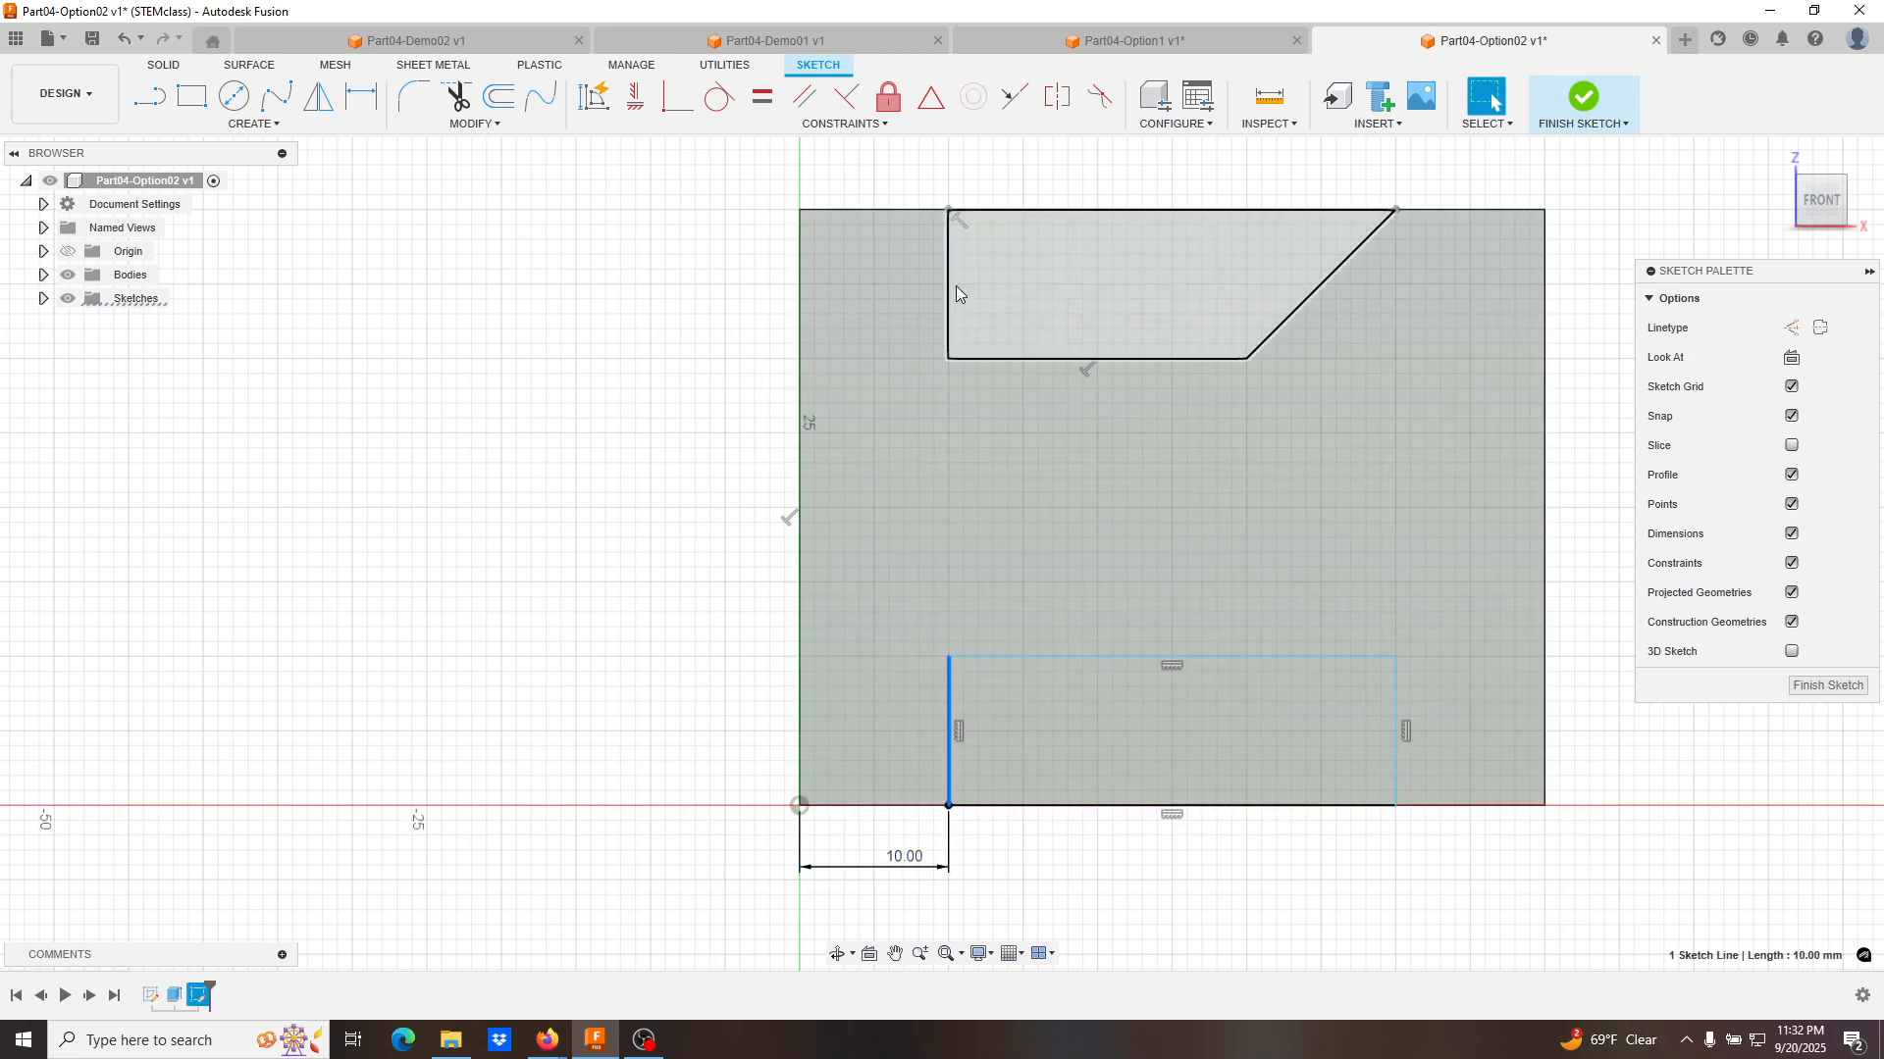
click(961, 449)
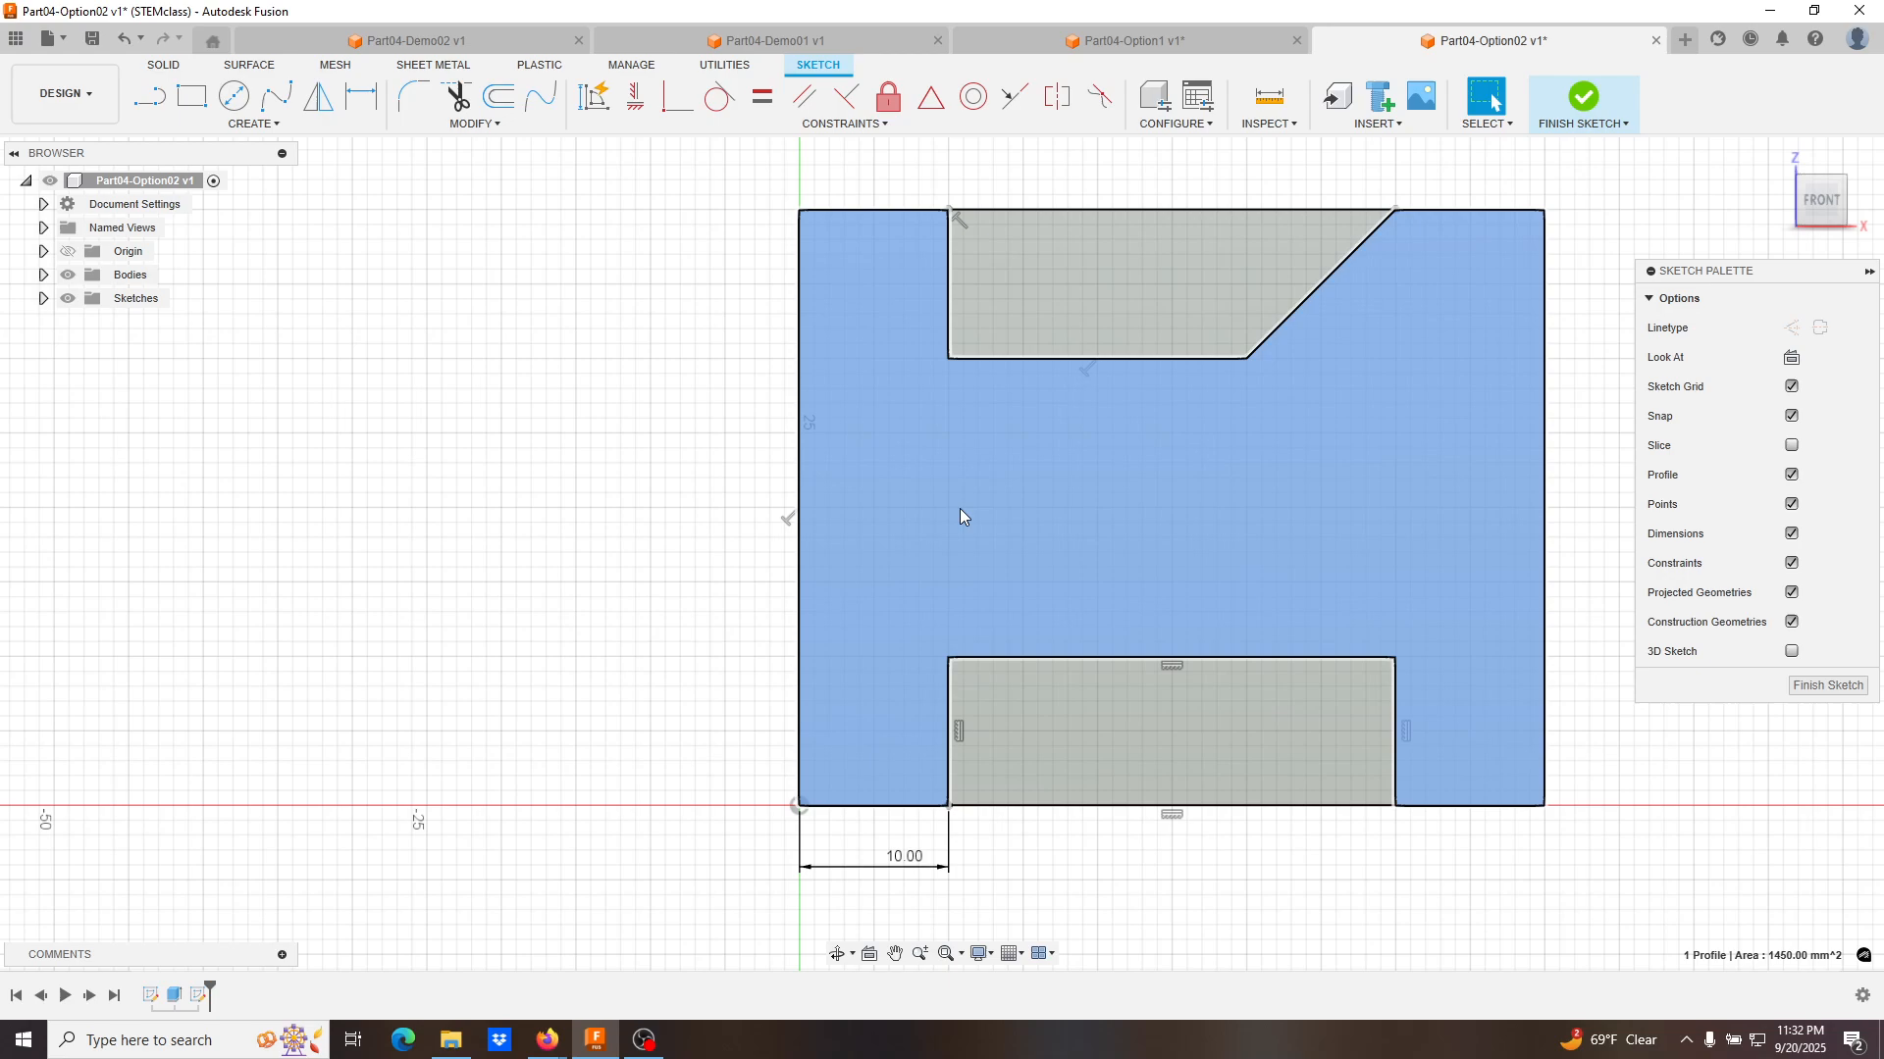
click(400, 461)
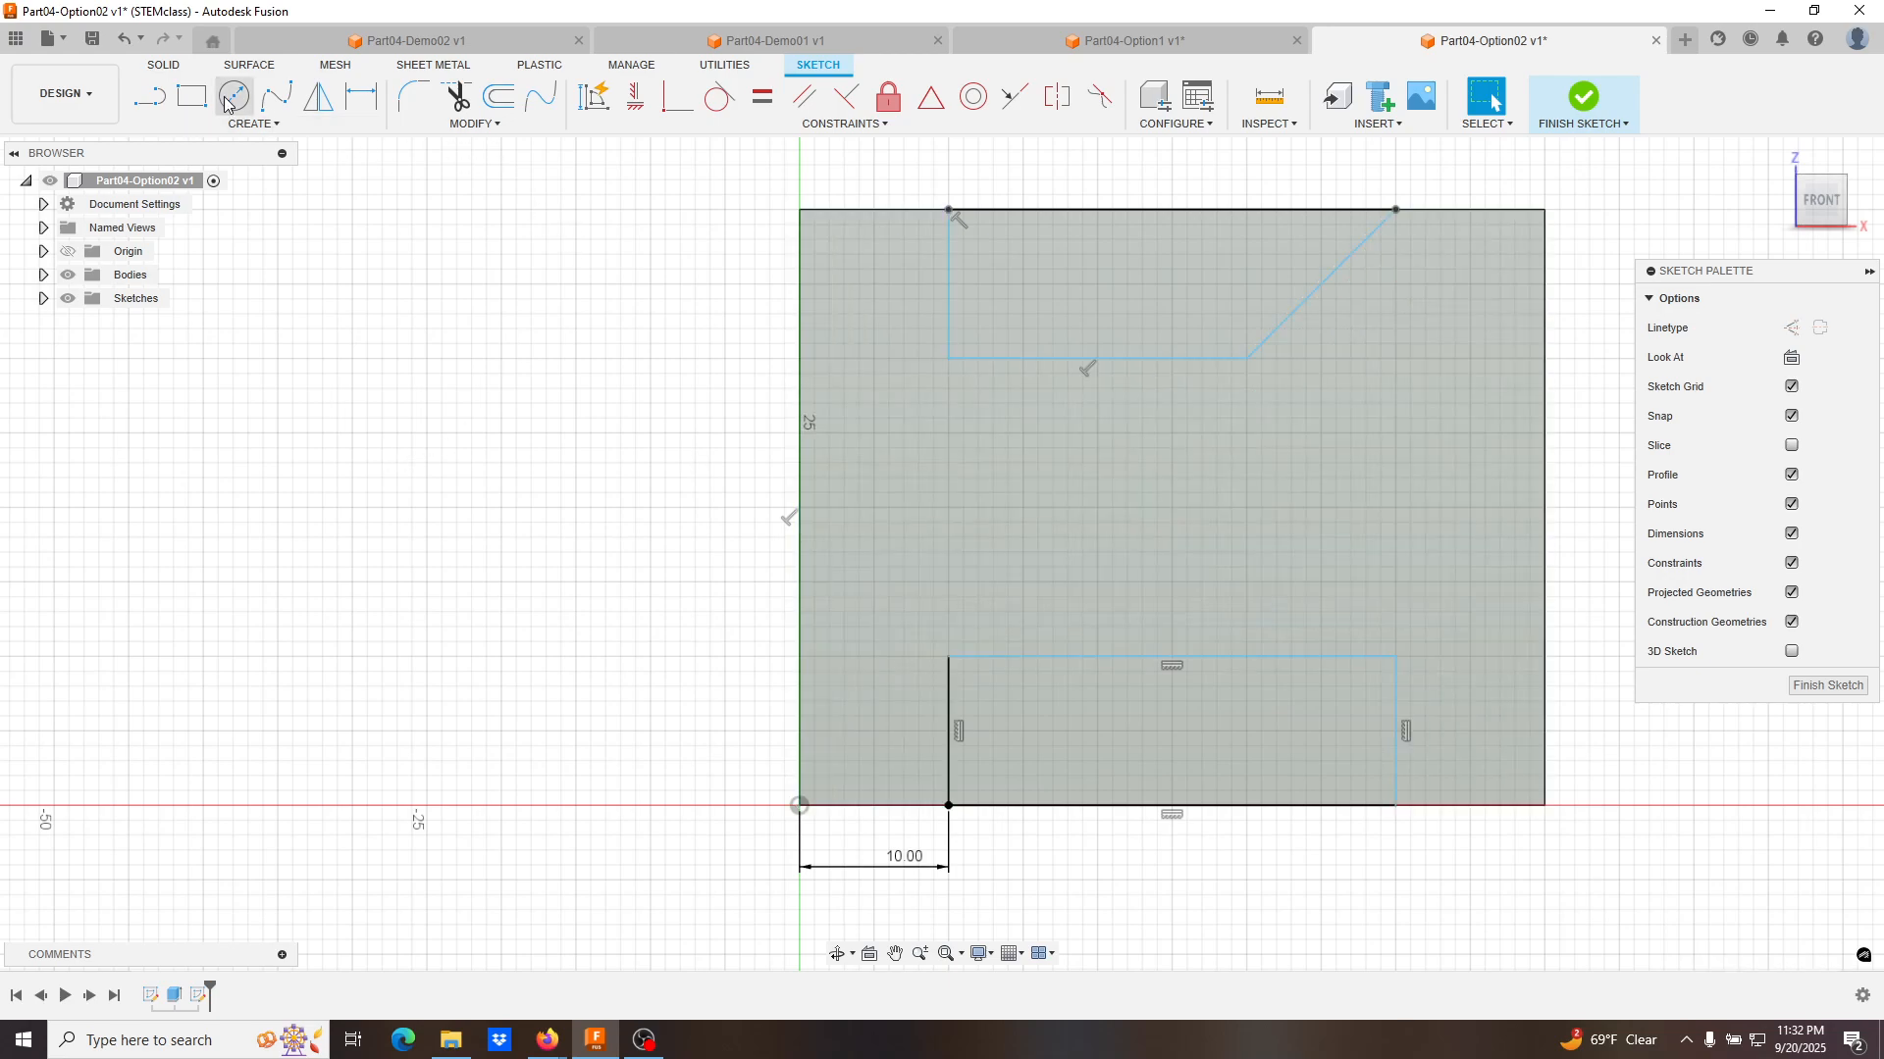
click(151, 96)
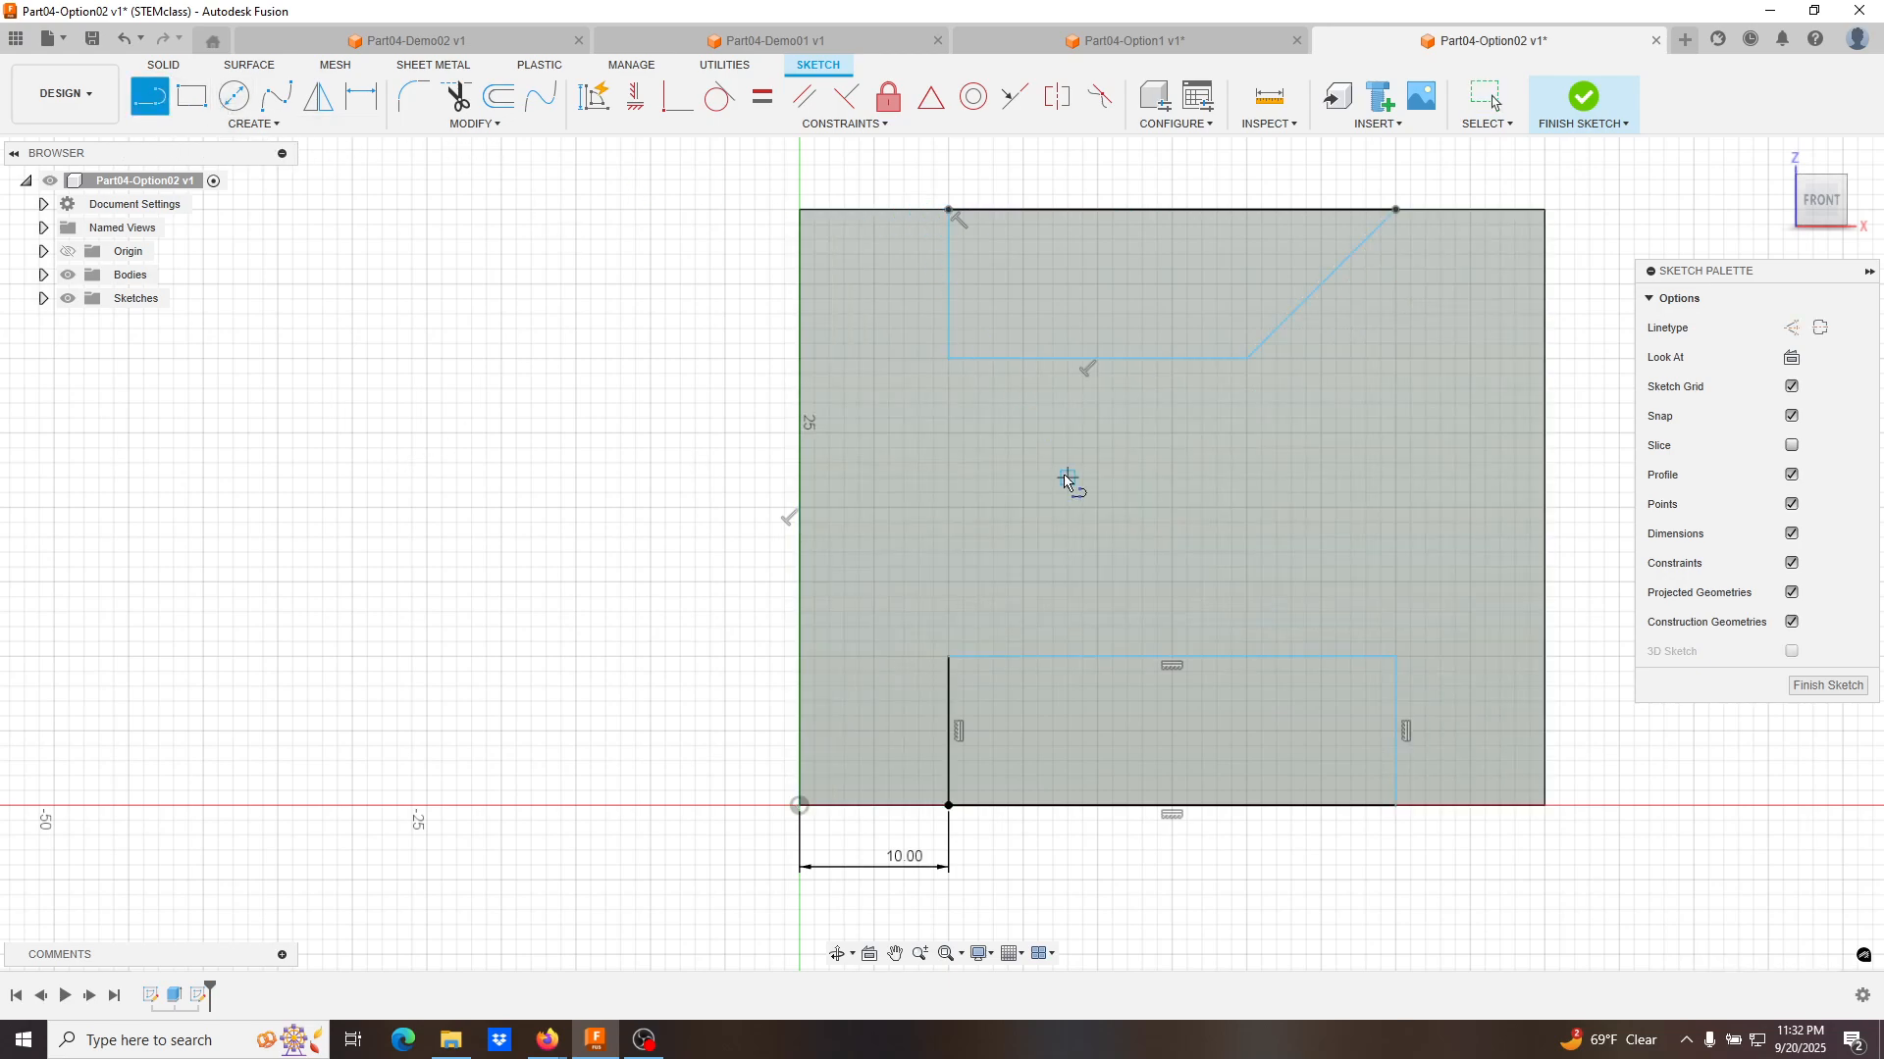
click(949, 657)
click(948, 359)
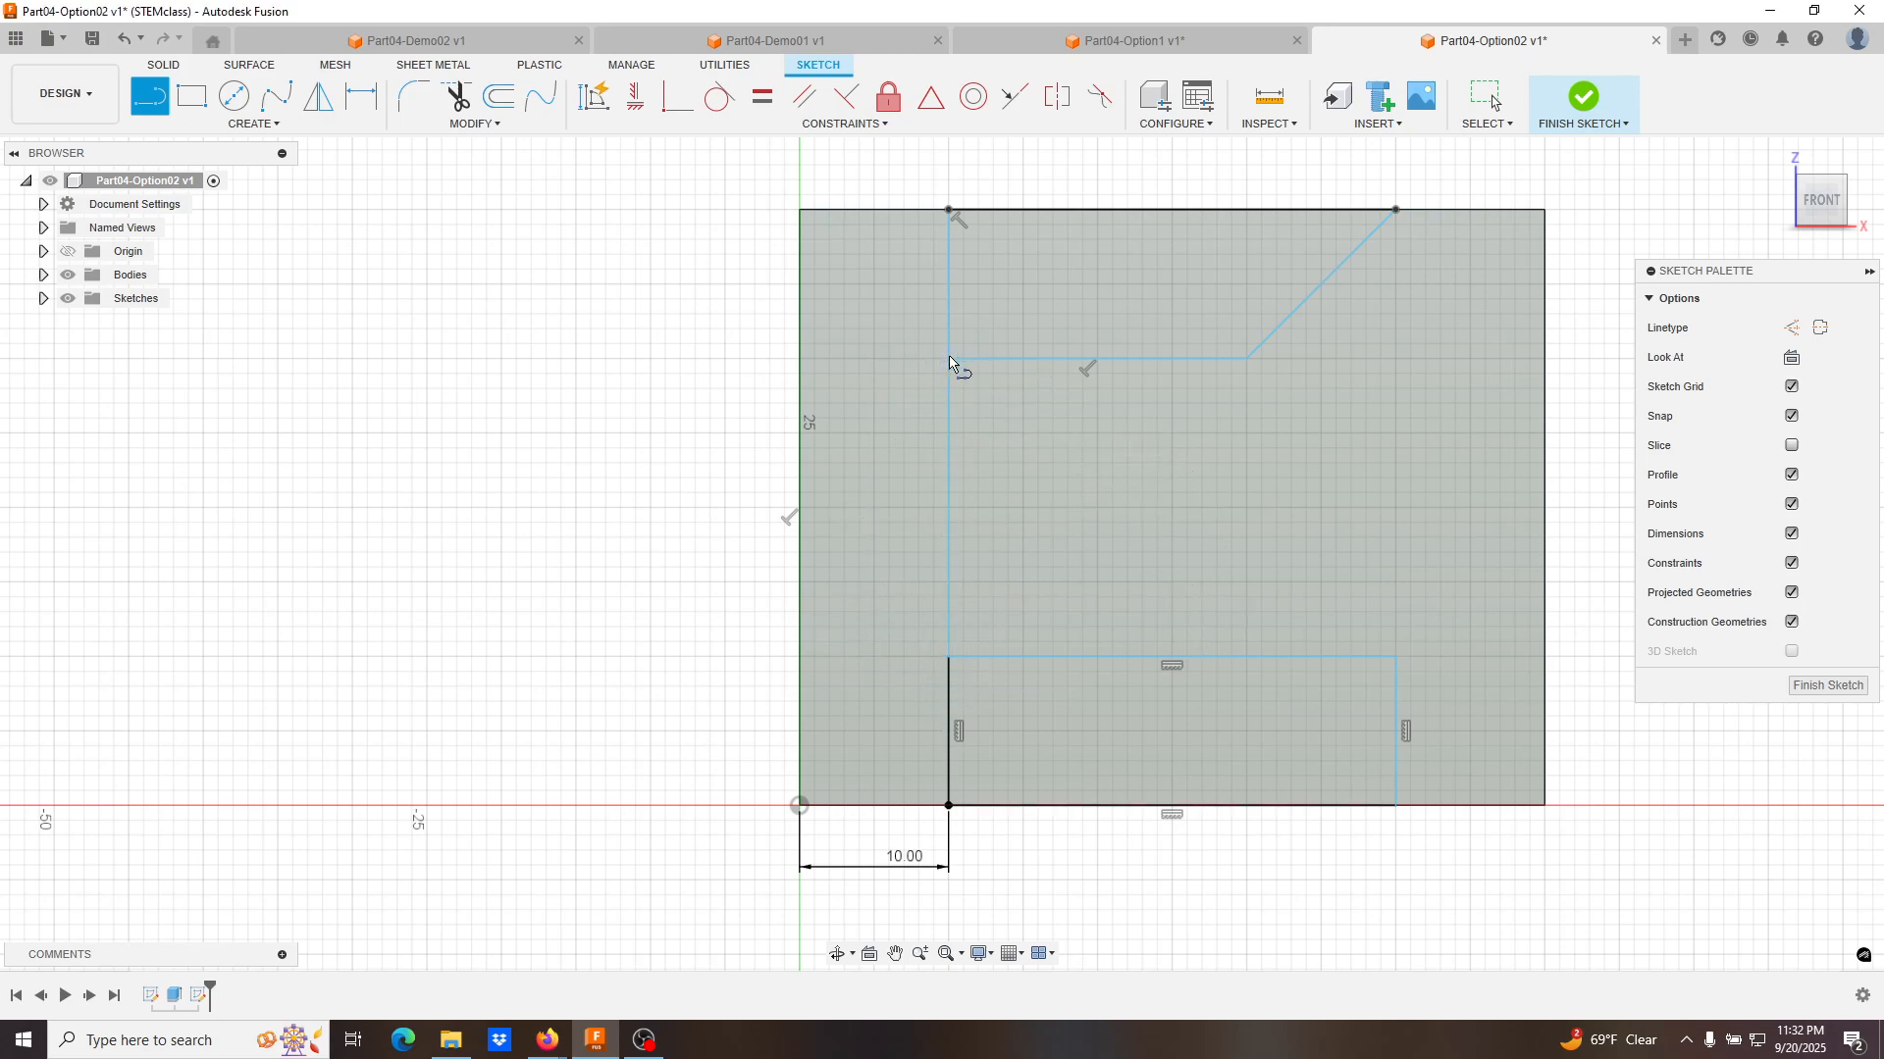
key(Escape)
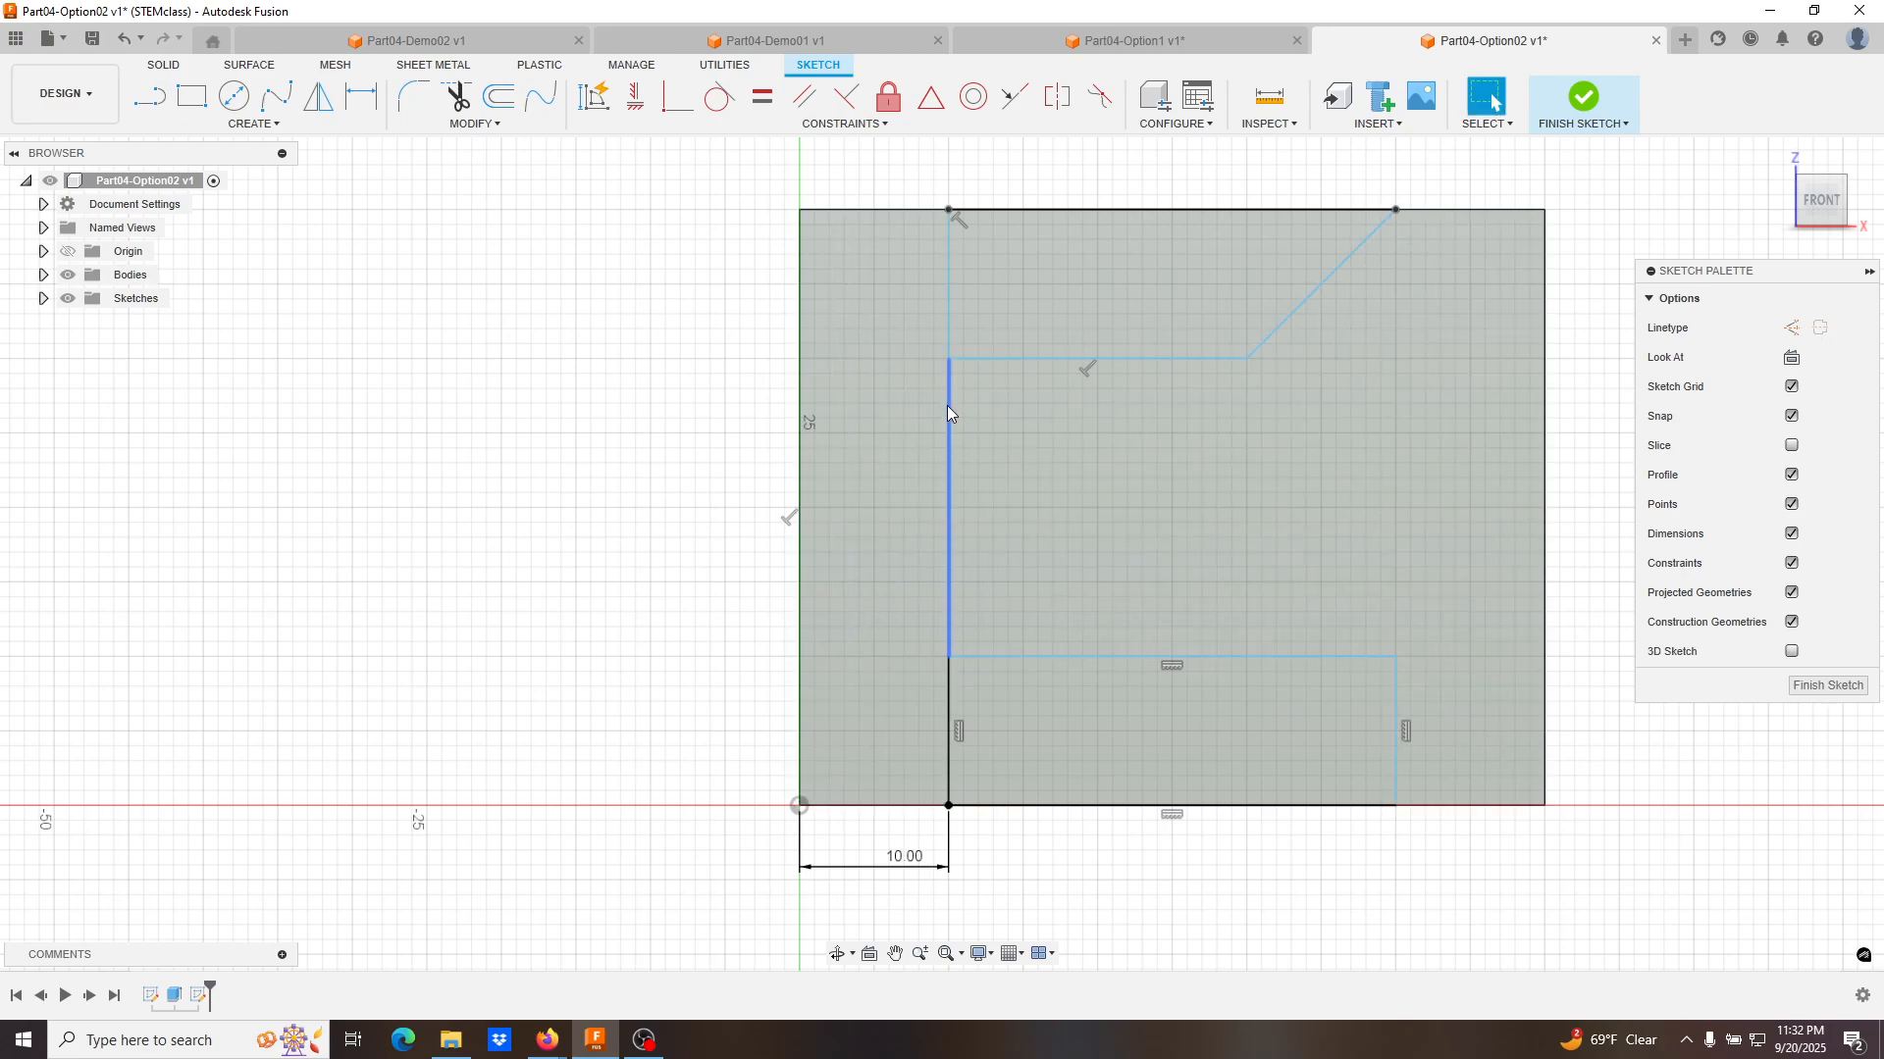
click(948, 405)
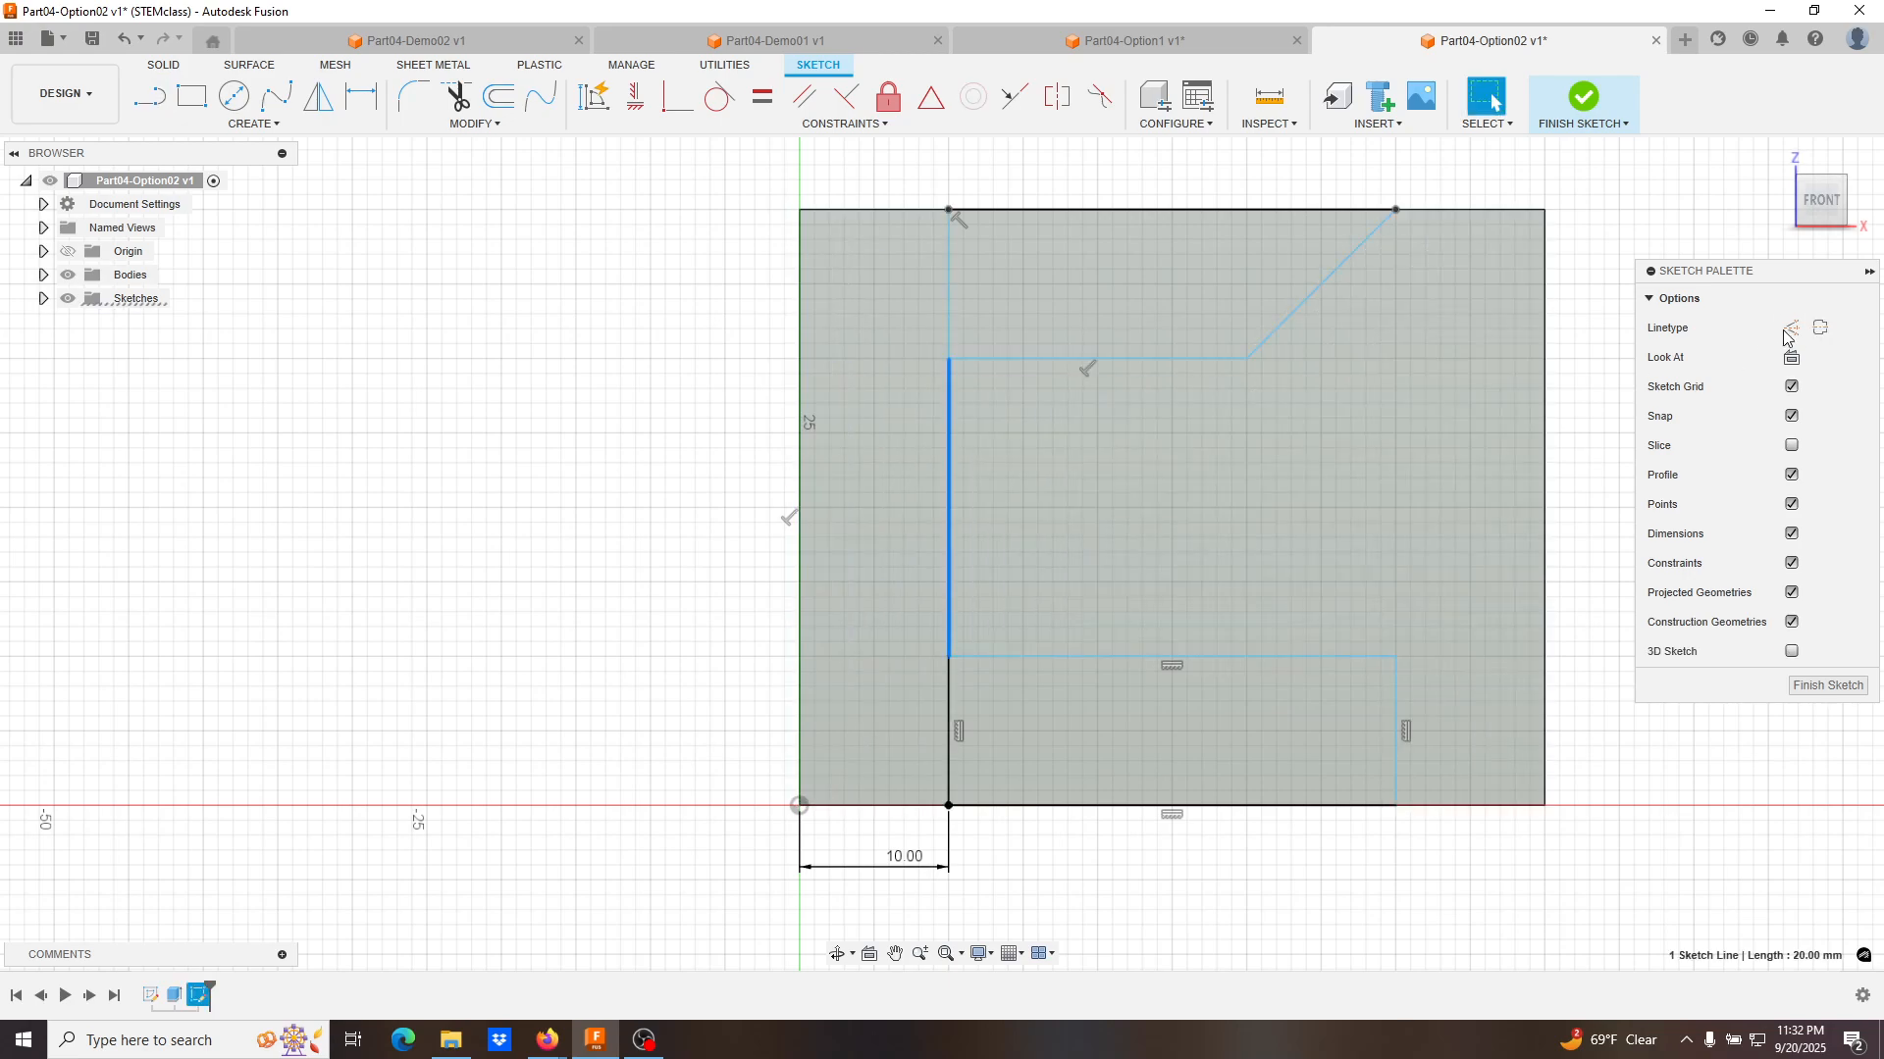
click(1793, 328)
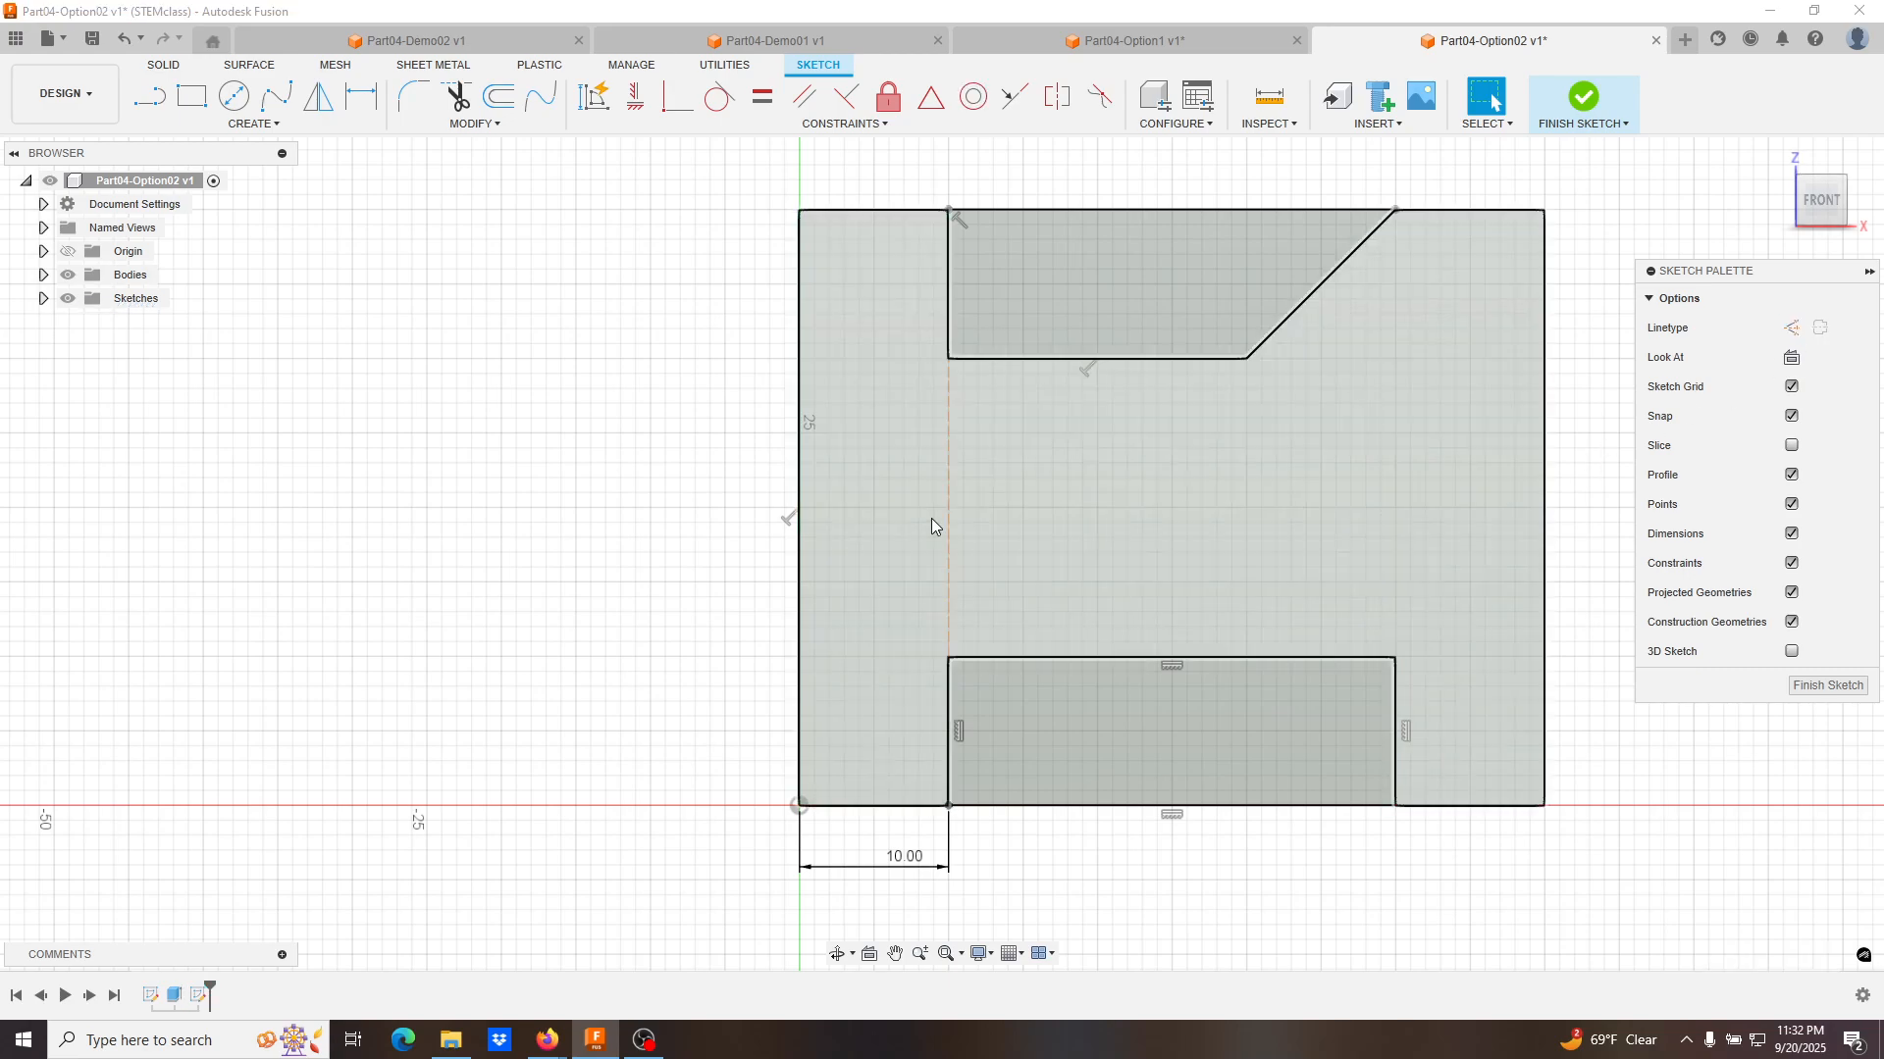
click(947, 521)
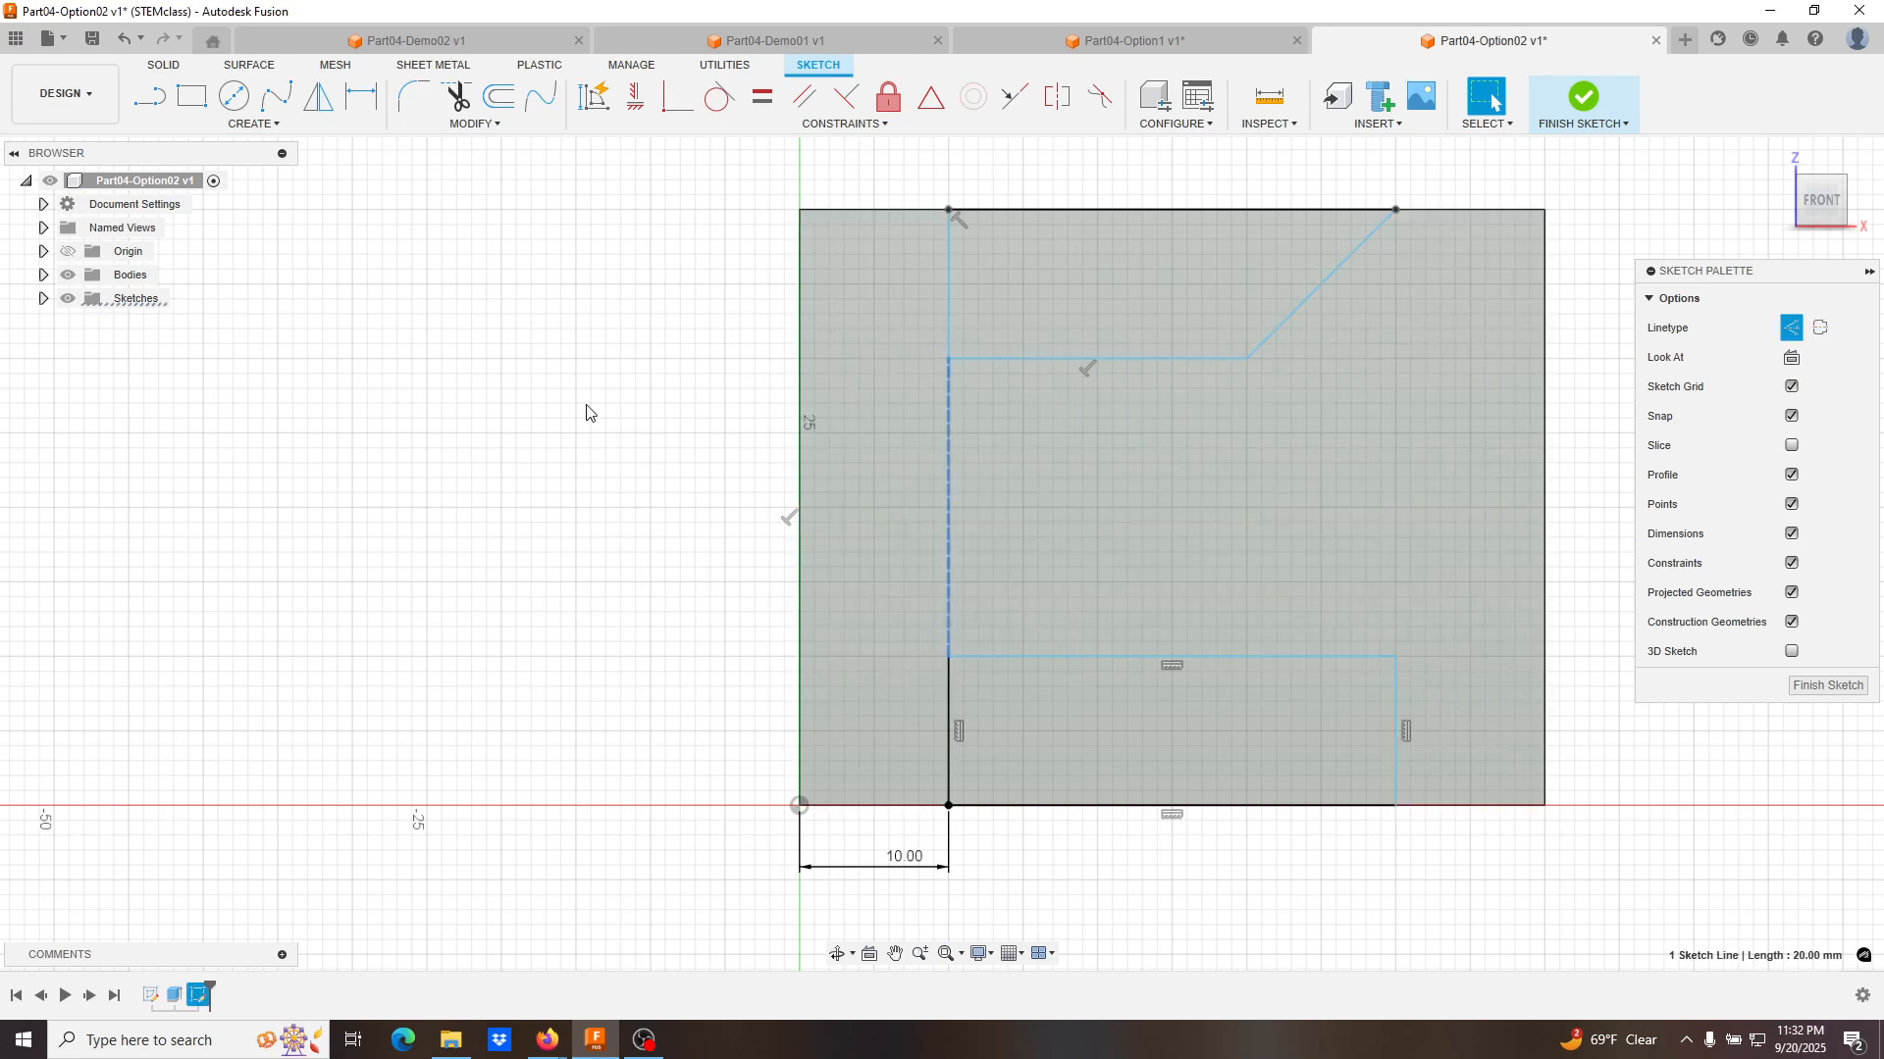
Try a value of 15 mm for the lower rectangle's offset from the left edge, and undo the change.
double_click(908, 860)
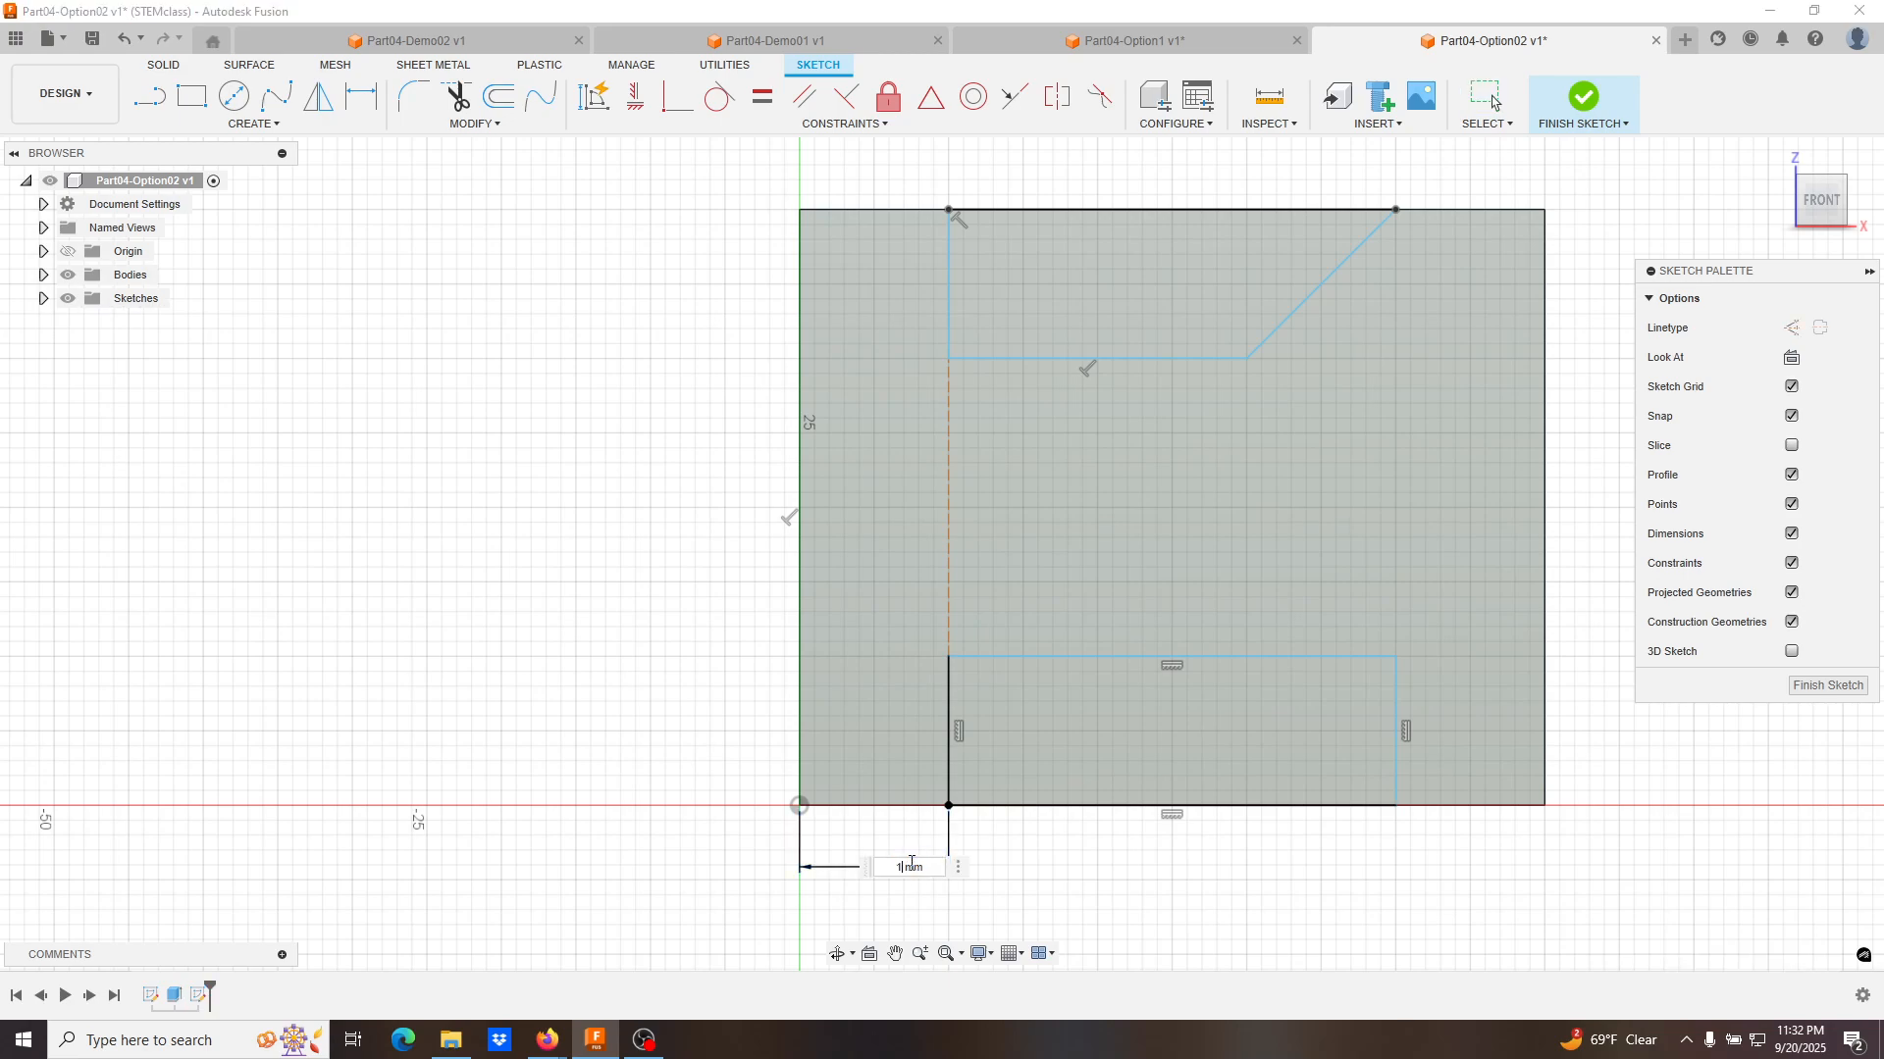
key(Return)
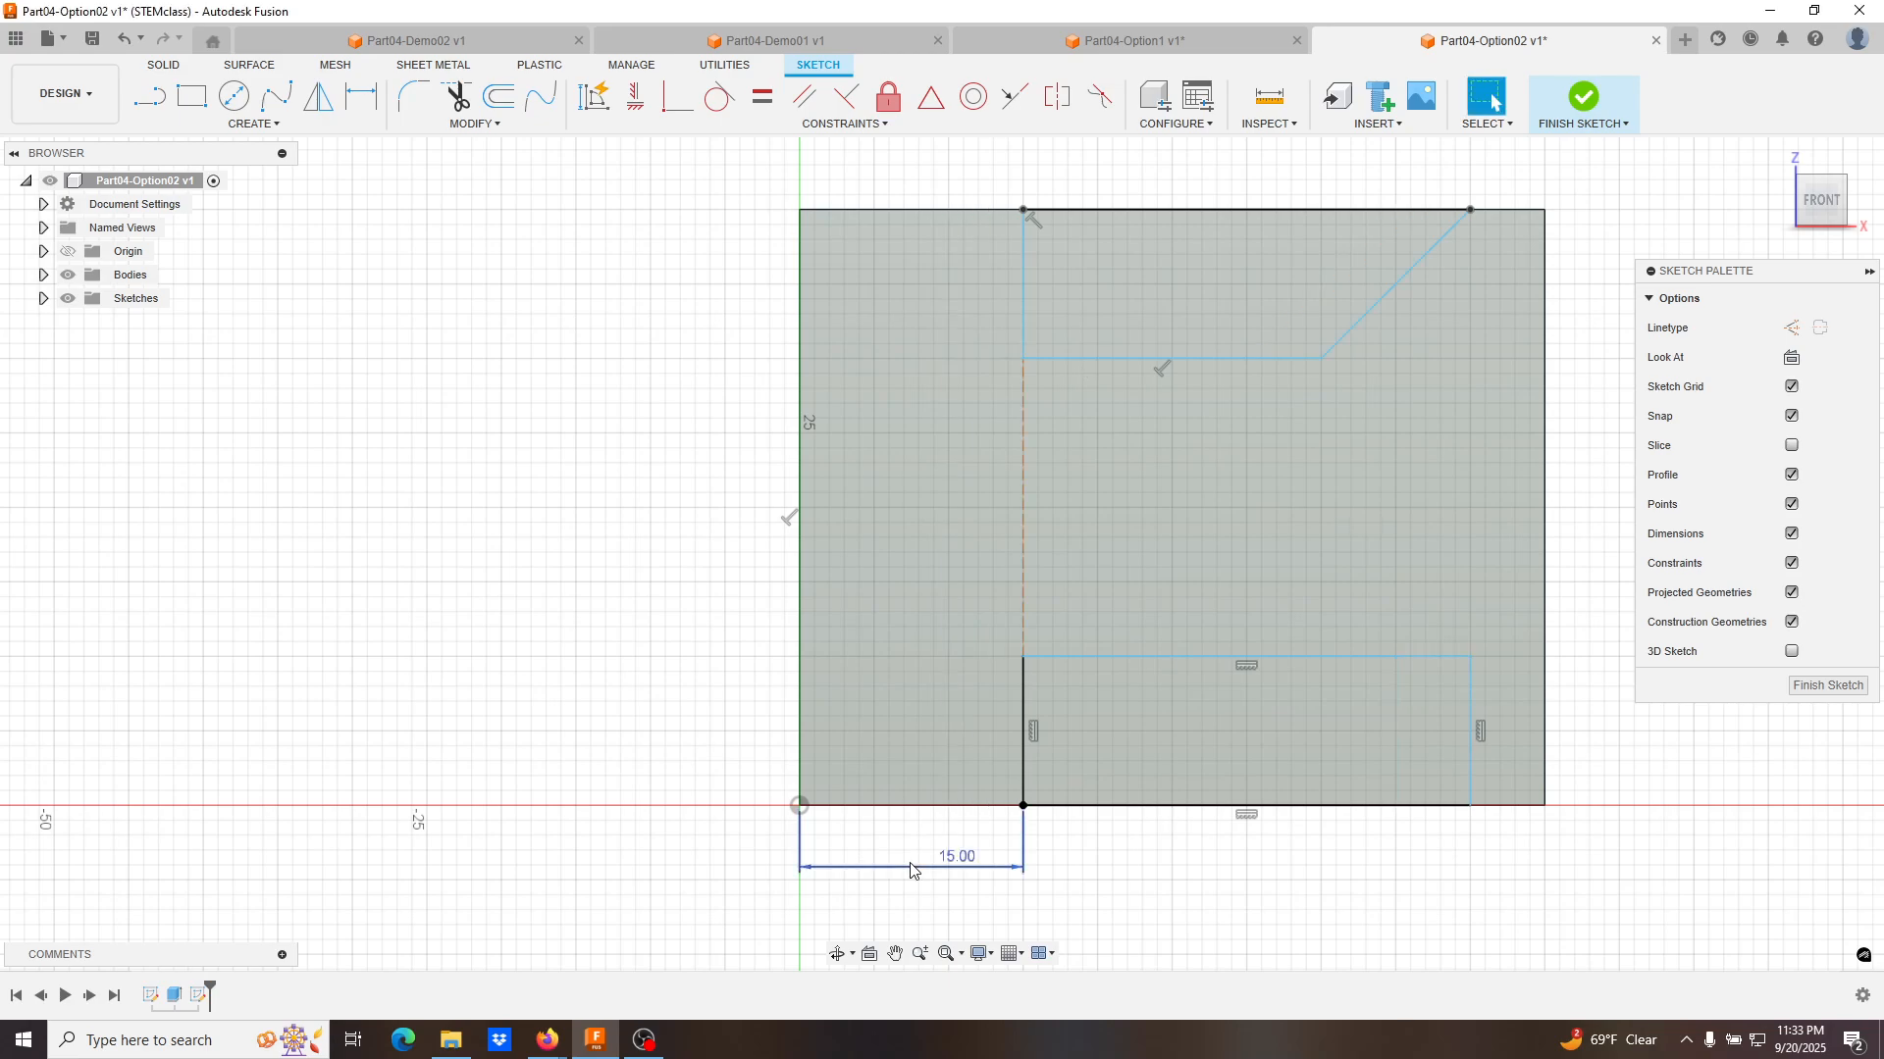
key(ctrl+z)
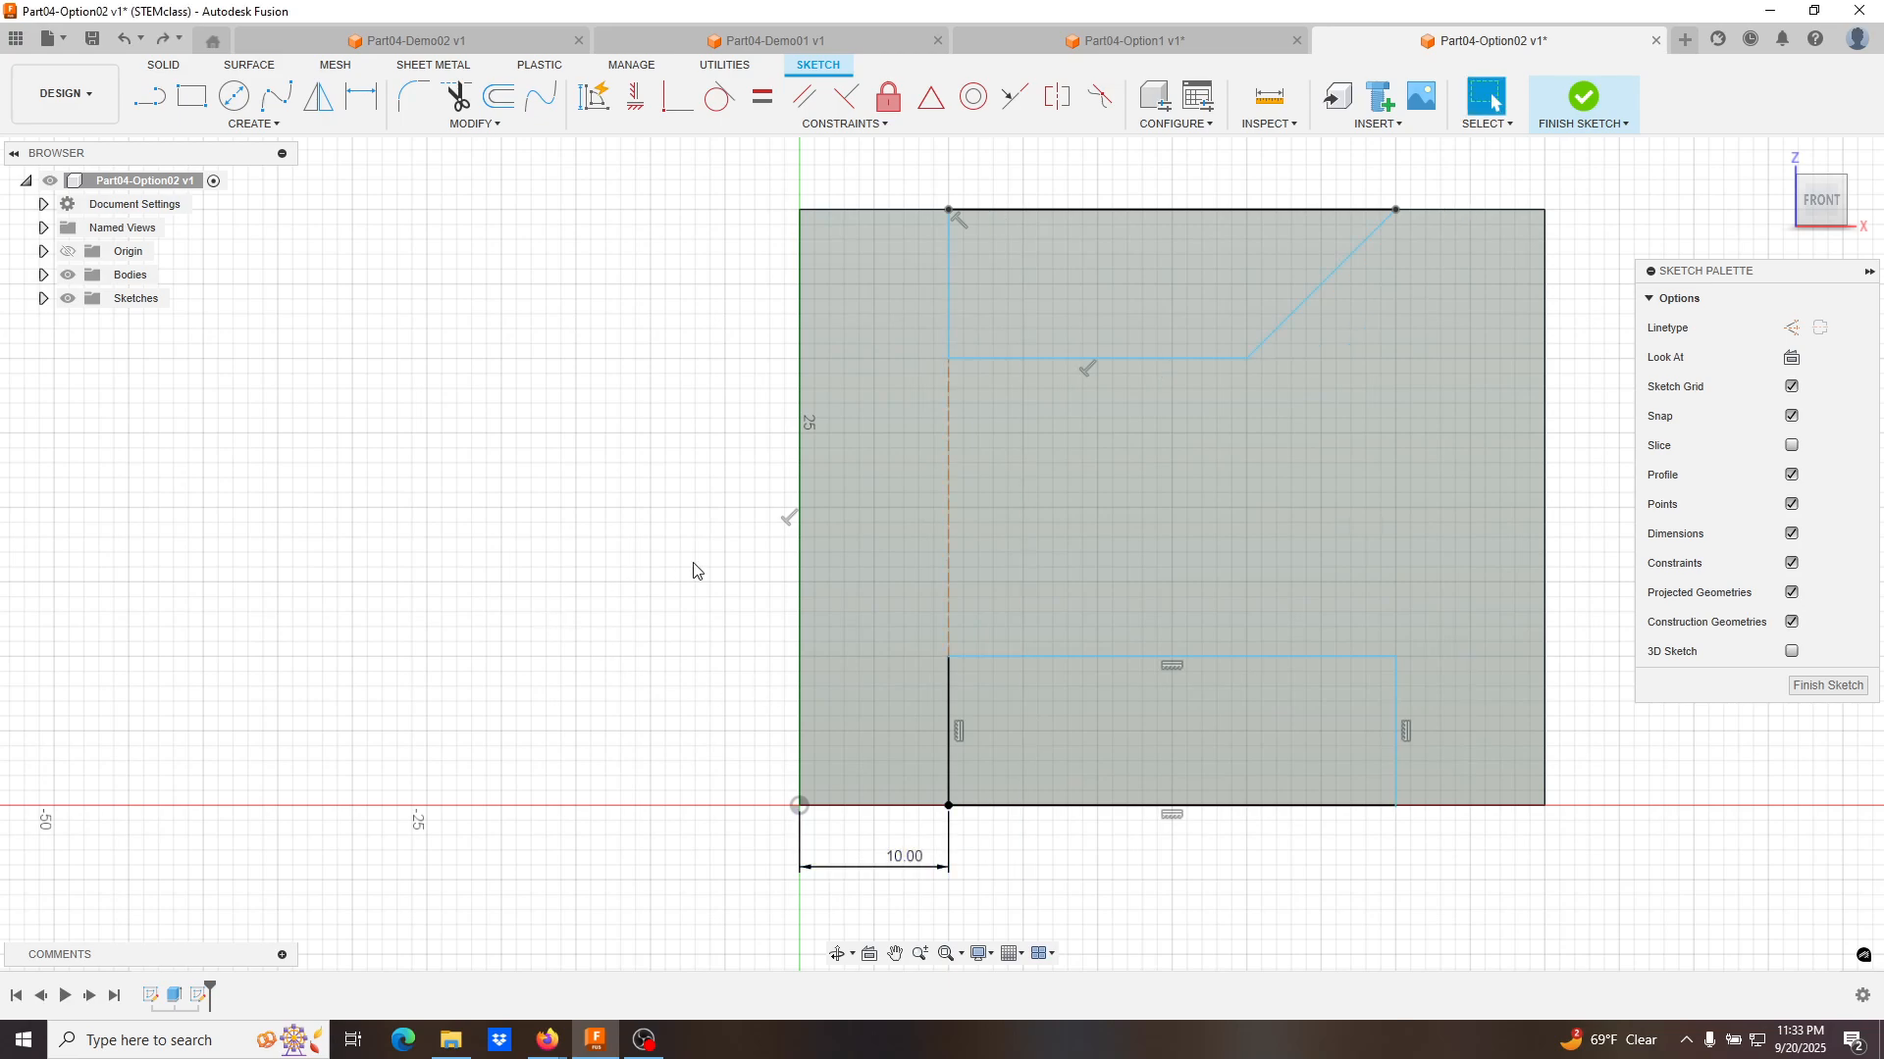
Try shifting the upper notch's lower left corner and a 15 mm left offset for the lower rectangle, then restore the offset to 10 mm.
mouse_move(950, 360)
mouse_down()
mouse_move(1021, 378)
mouse_move(919, 388)
mouse_move(1107, 393)
mouse_move(956, 393)
mouse_move(1091, 381)
mouse_move(988, 362)
mouse_move(1052, 380)
mouse_move(951, 379)
mouse_move(979, 379)
mouse_up()
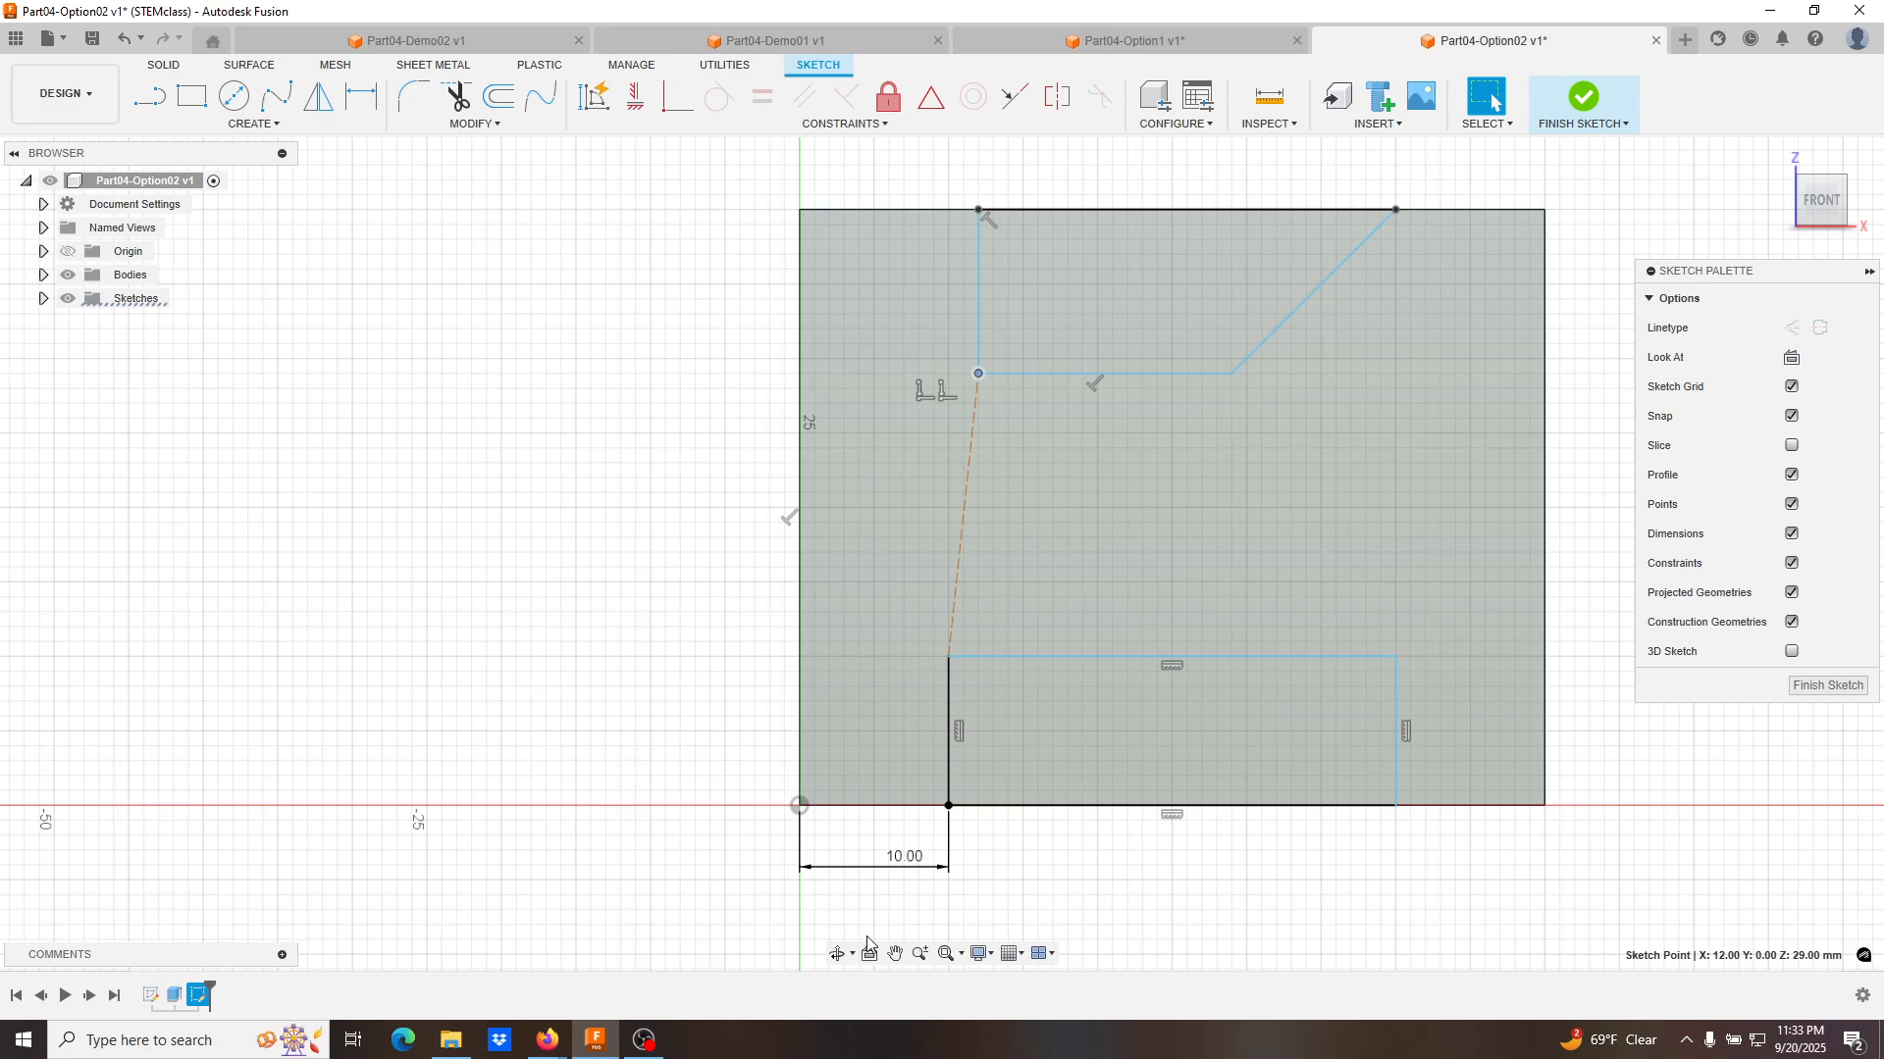
double_click(896, 871)
text(15)
key(Return)
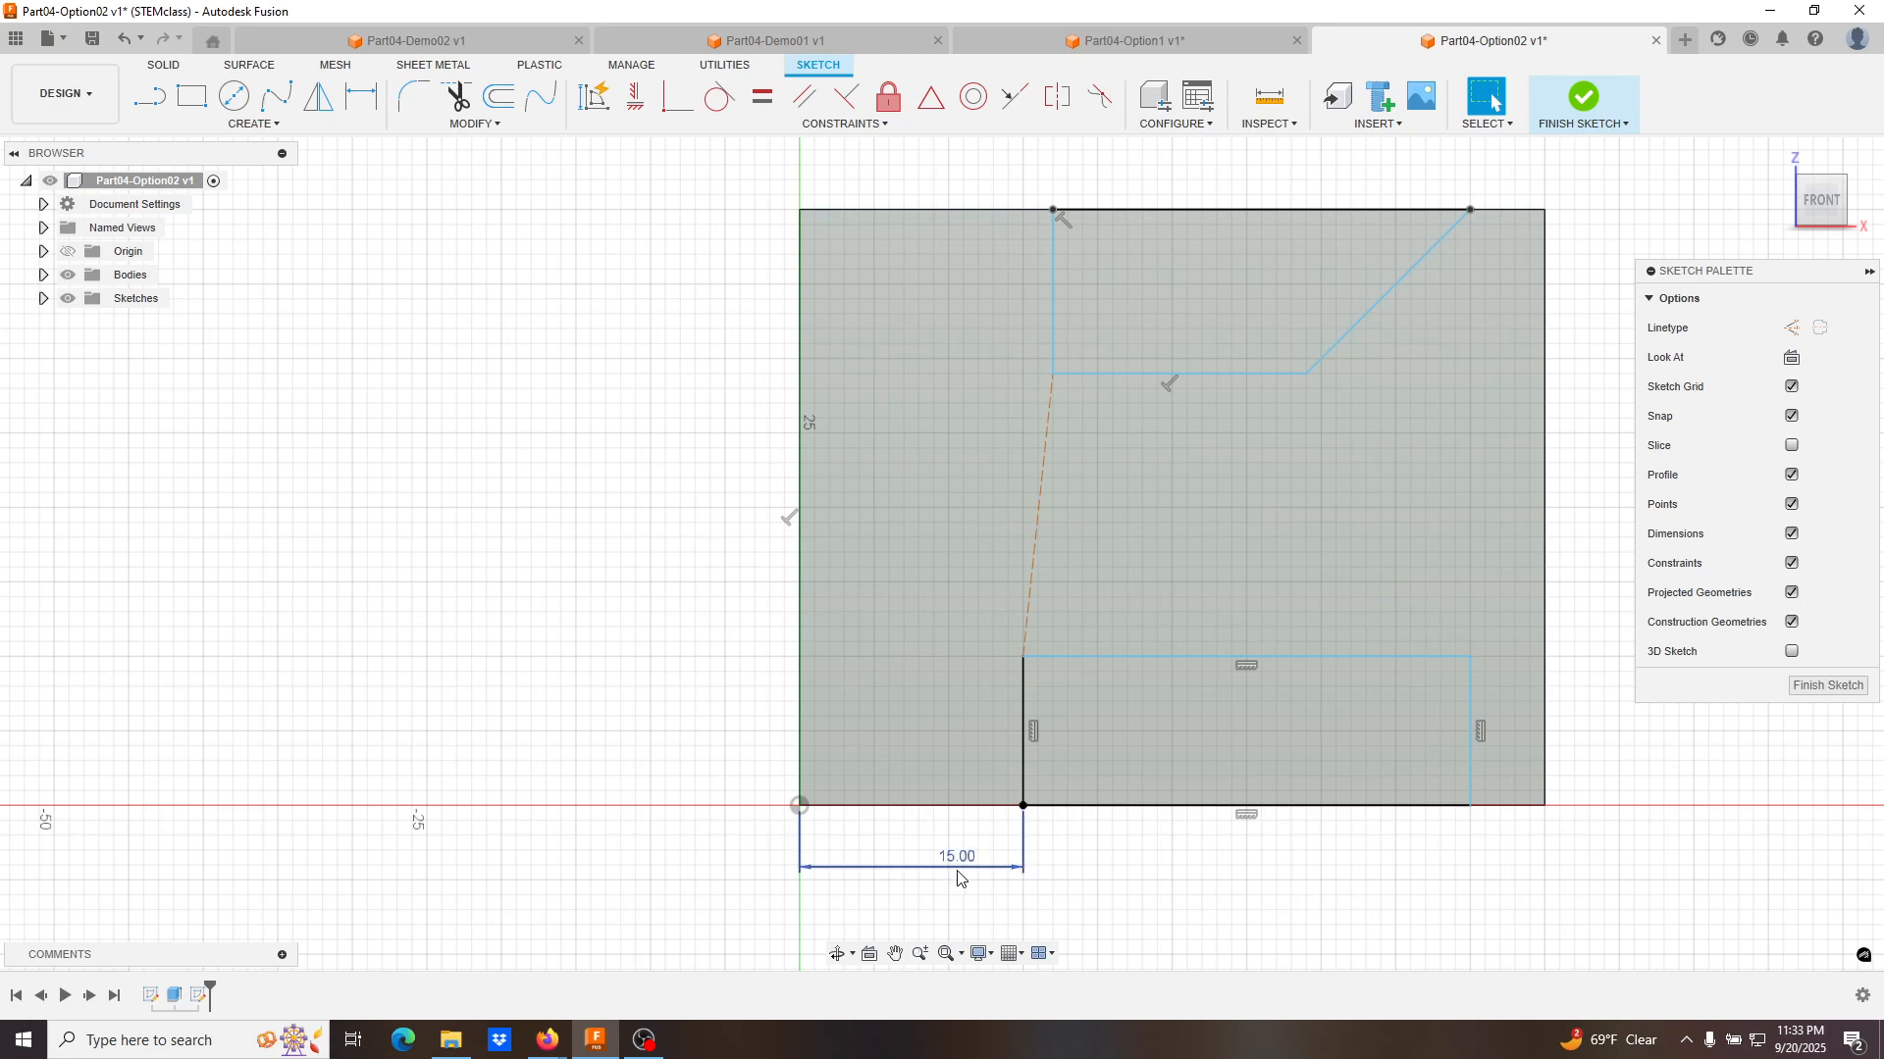
double_click(959, 875)
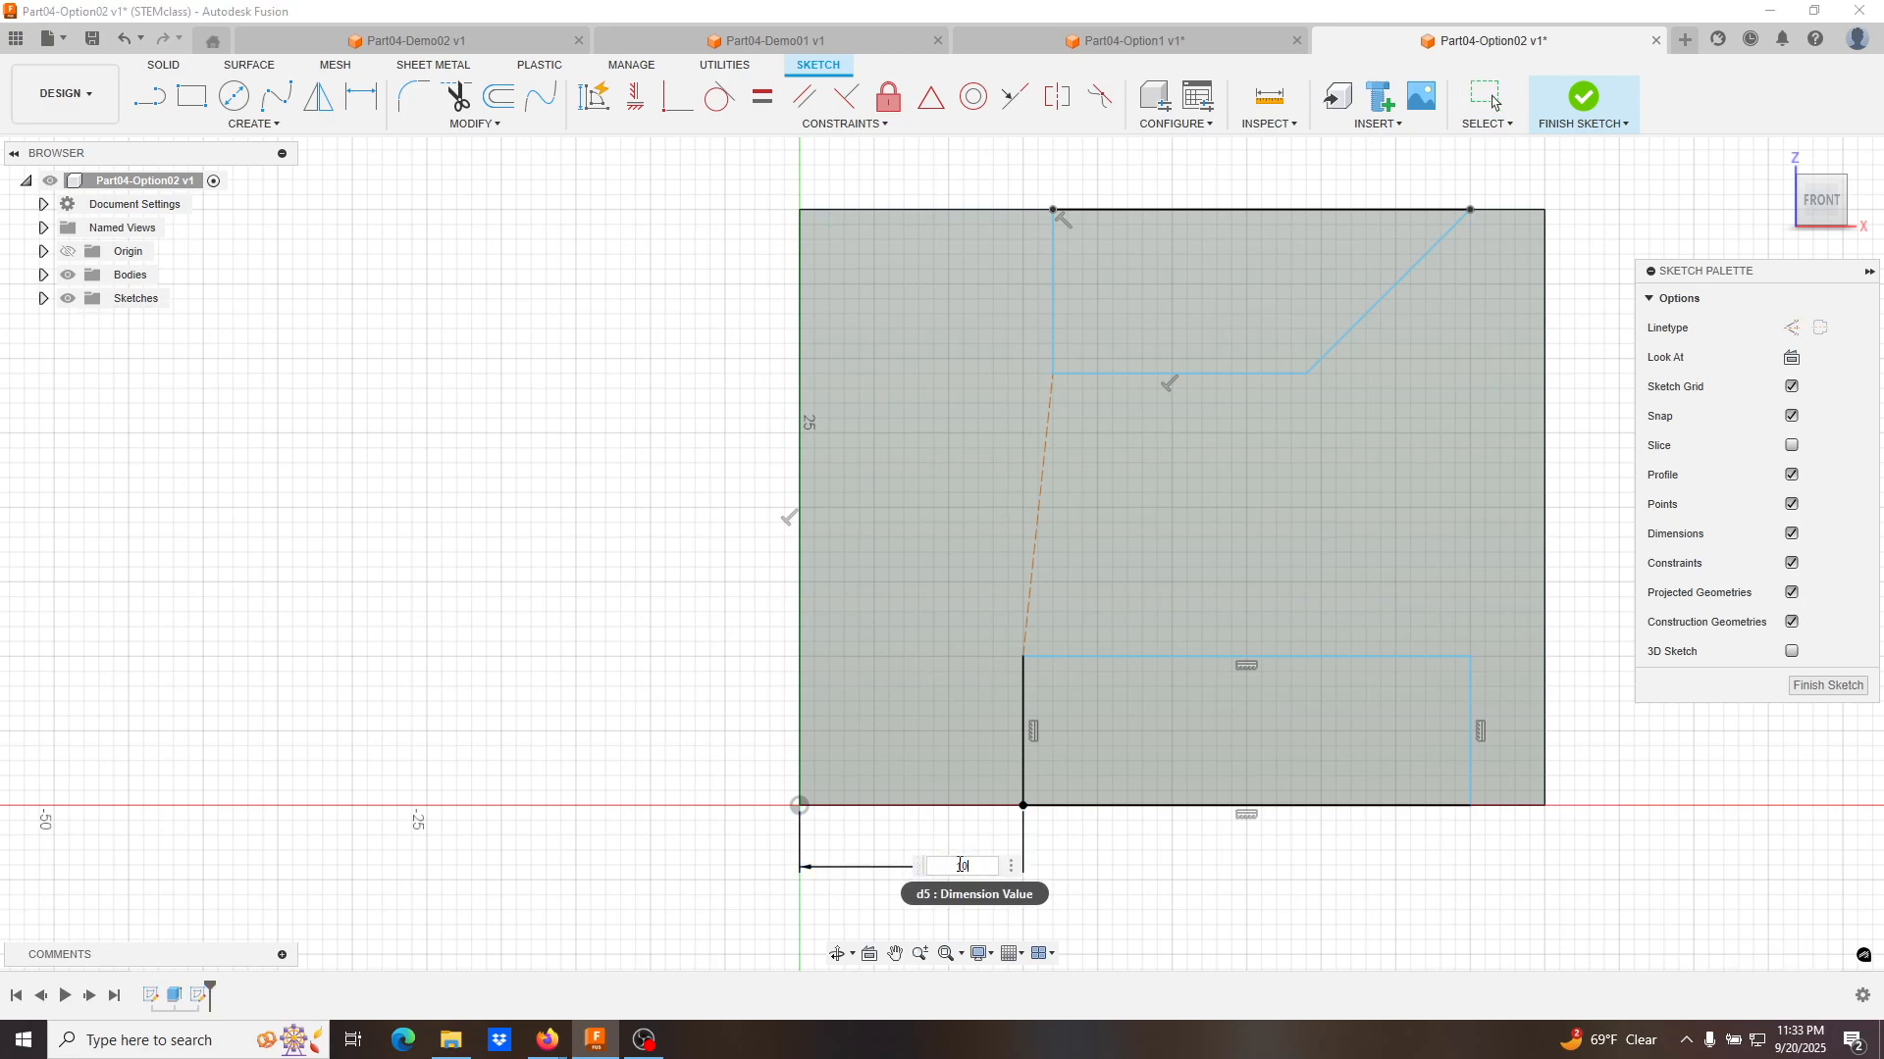
text(10)
key(Return)
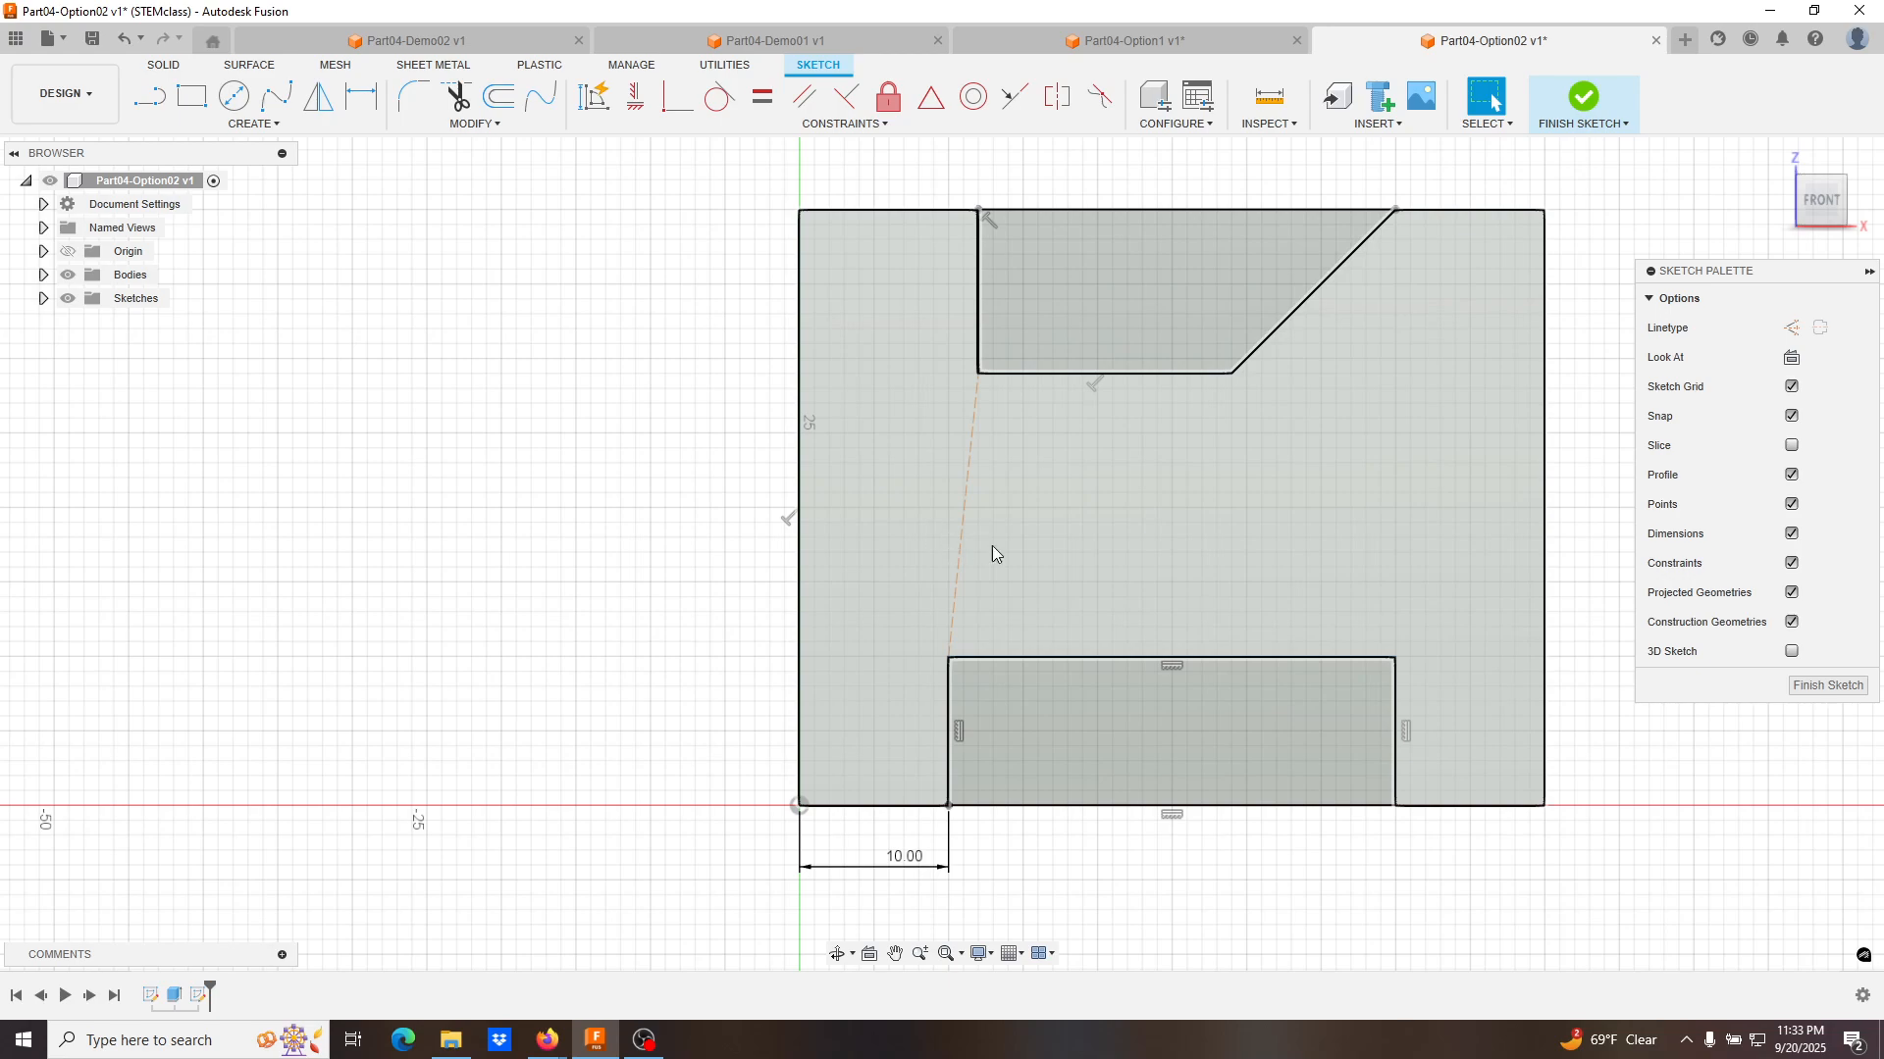
Apply a vertical constraint to the construction line joining the lower rectangle and the upper notch.
click(966, 517)
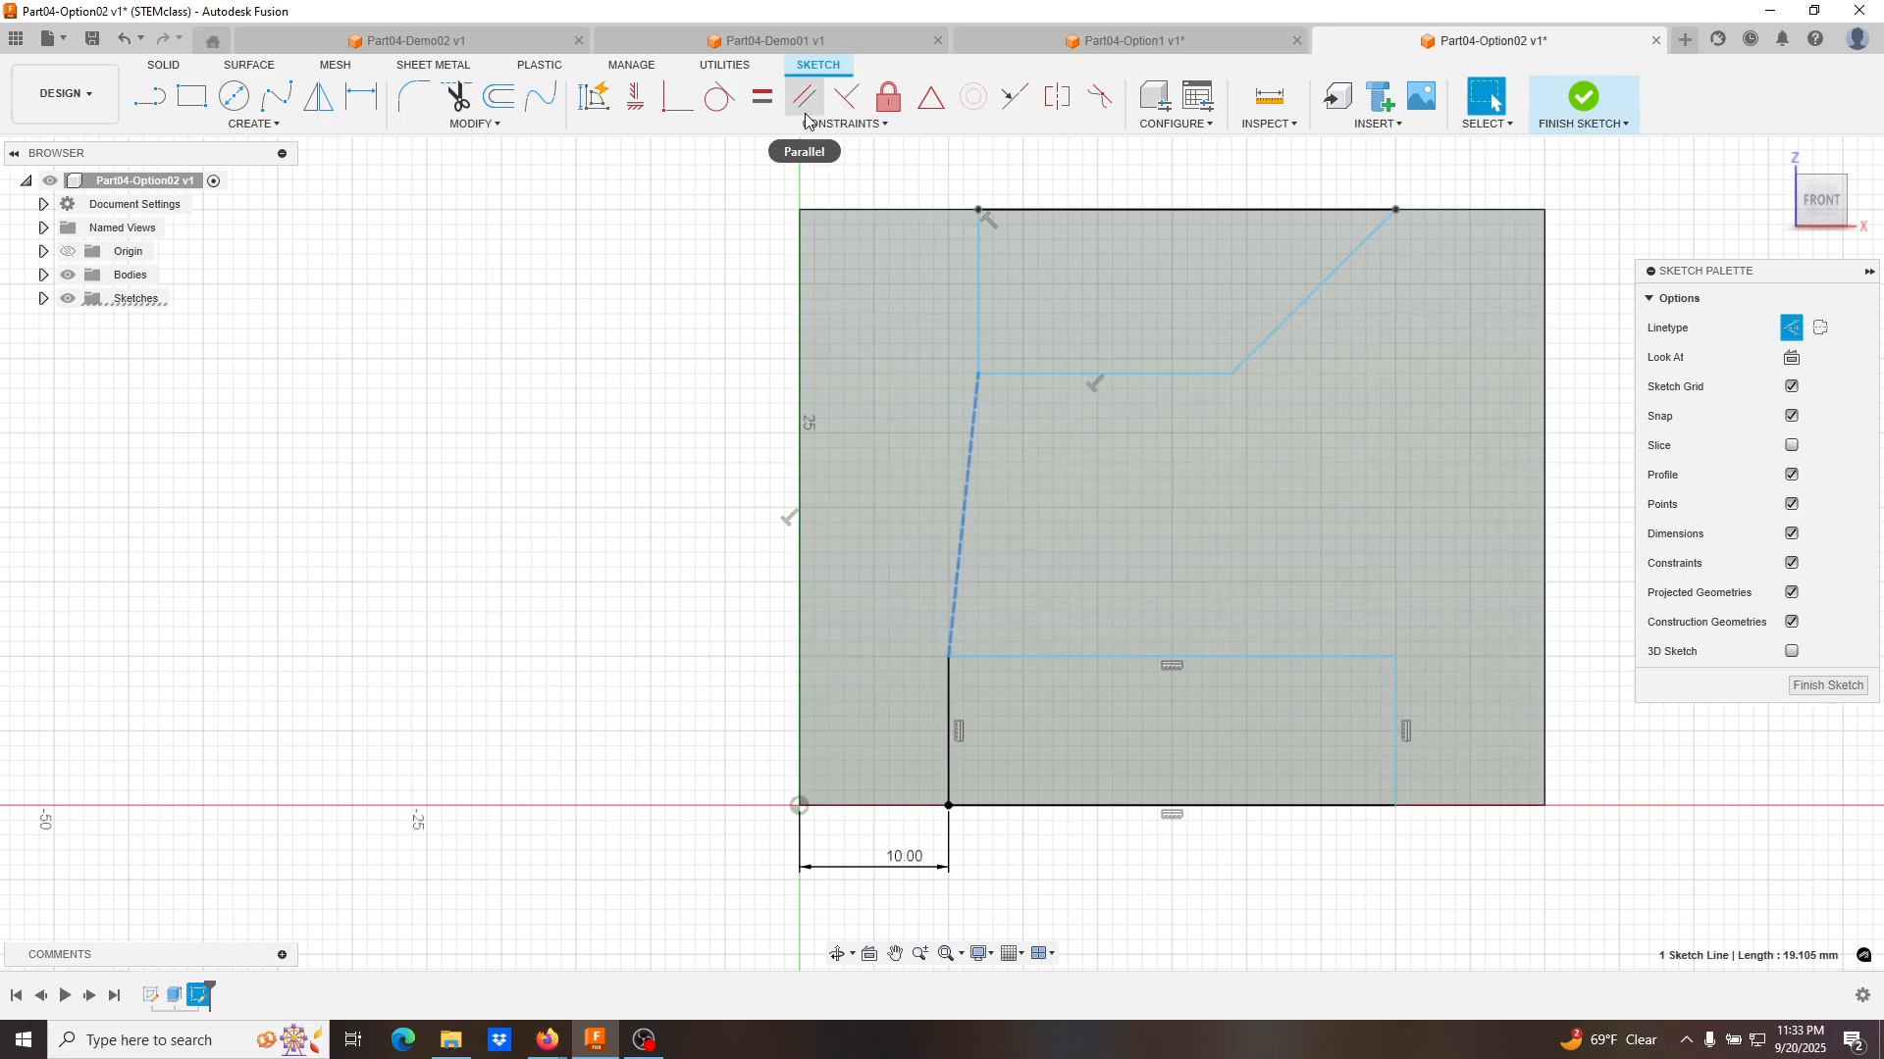
click(644, 110)
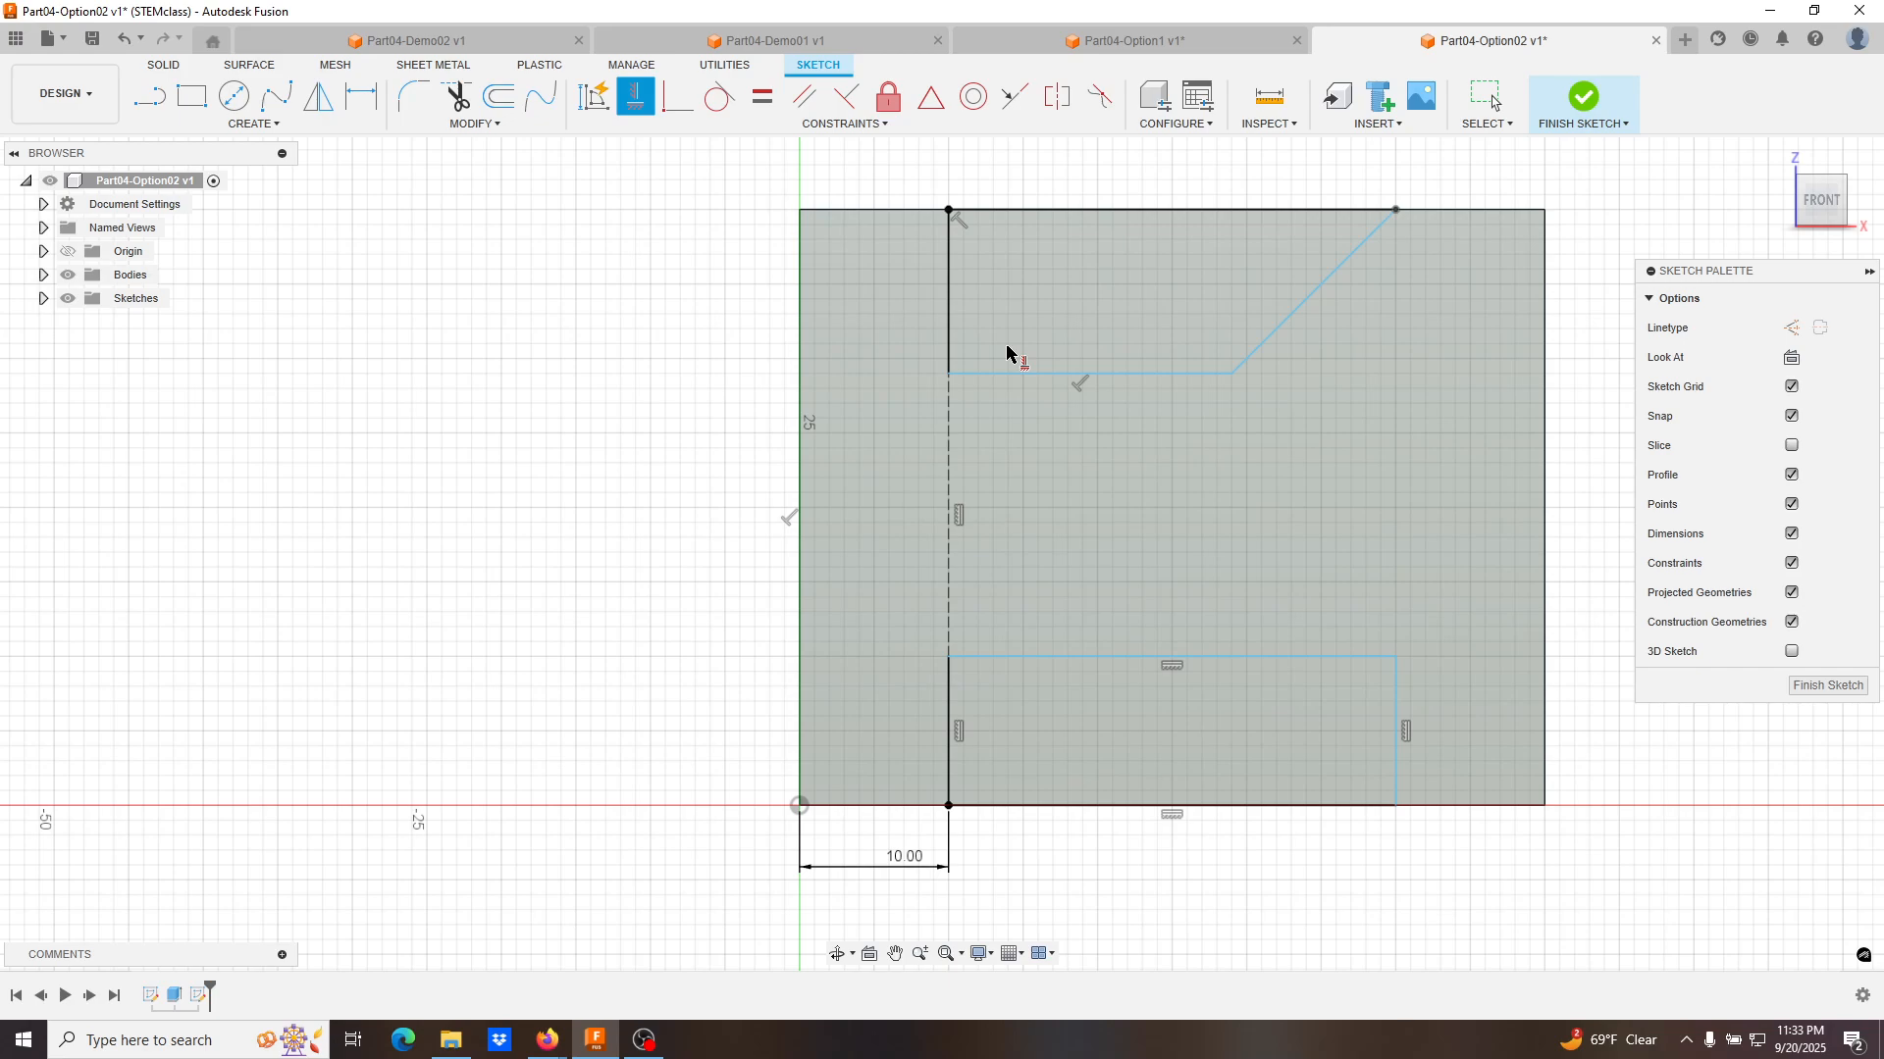
key(Escape)
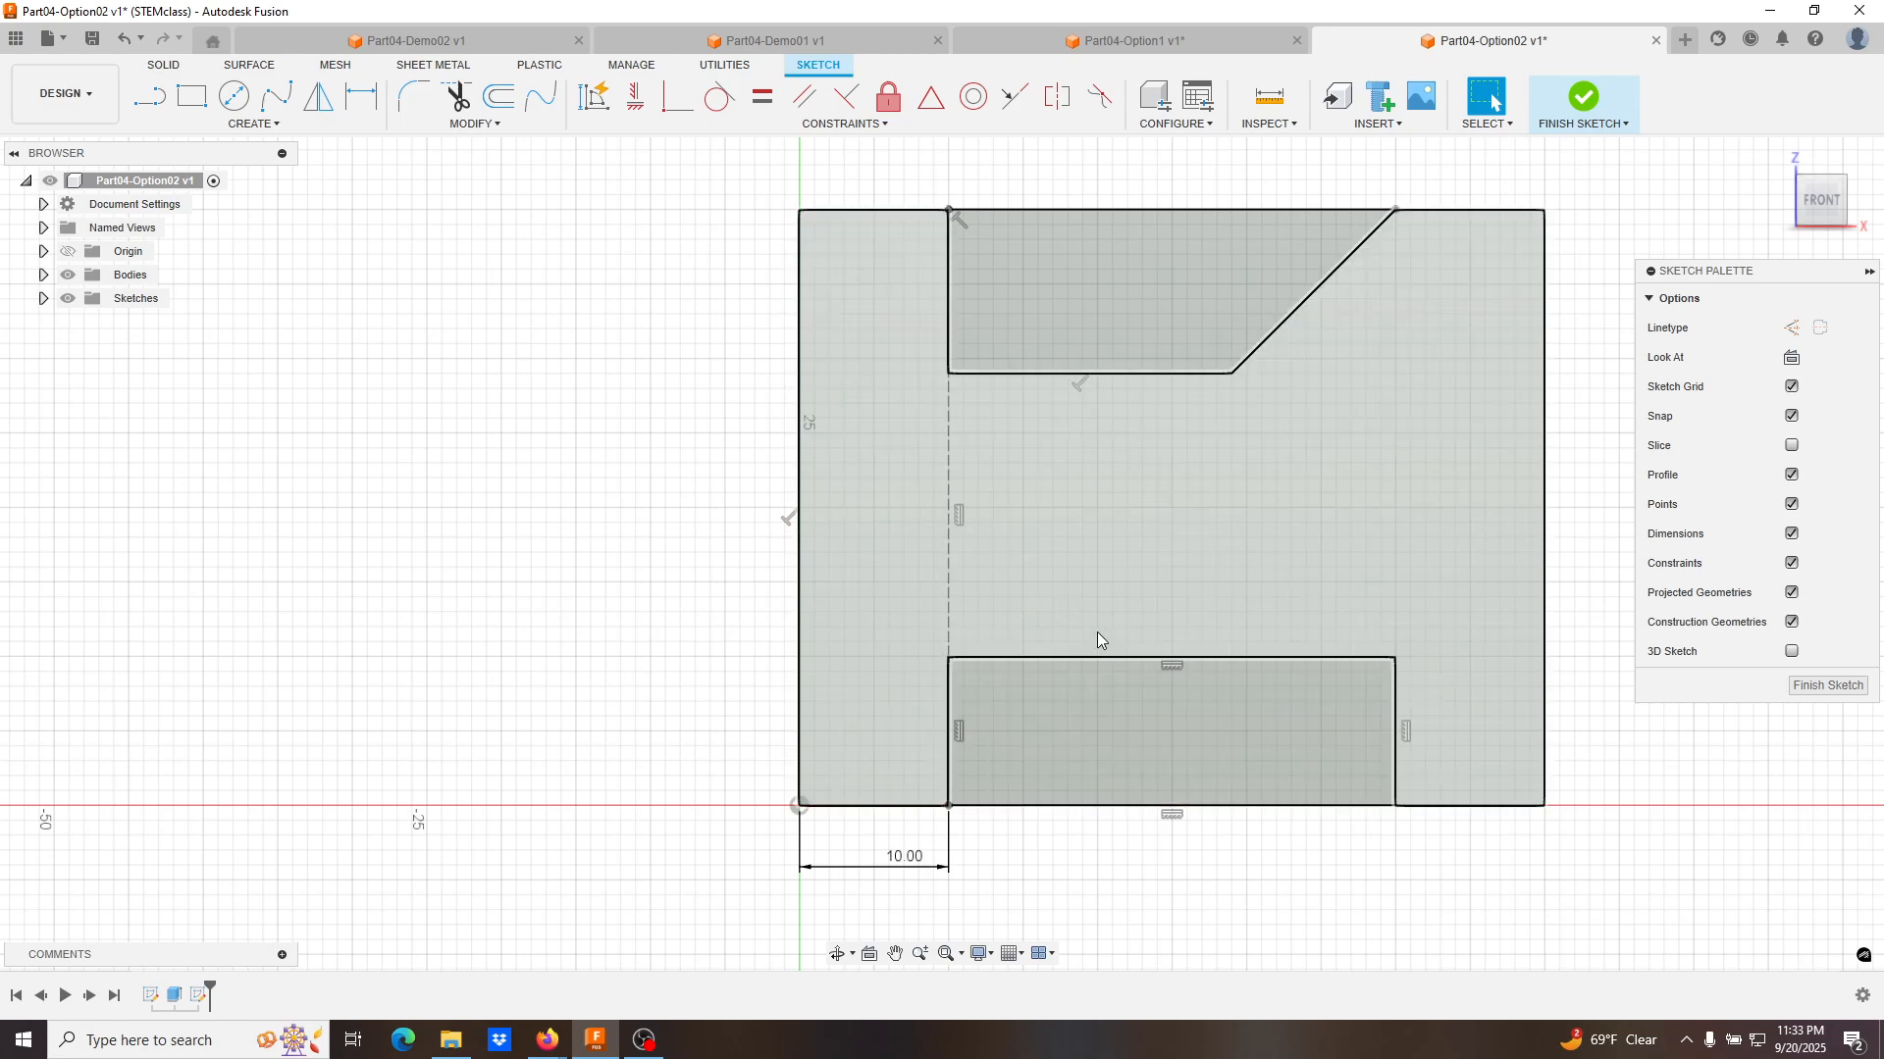
click(1006, 516)
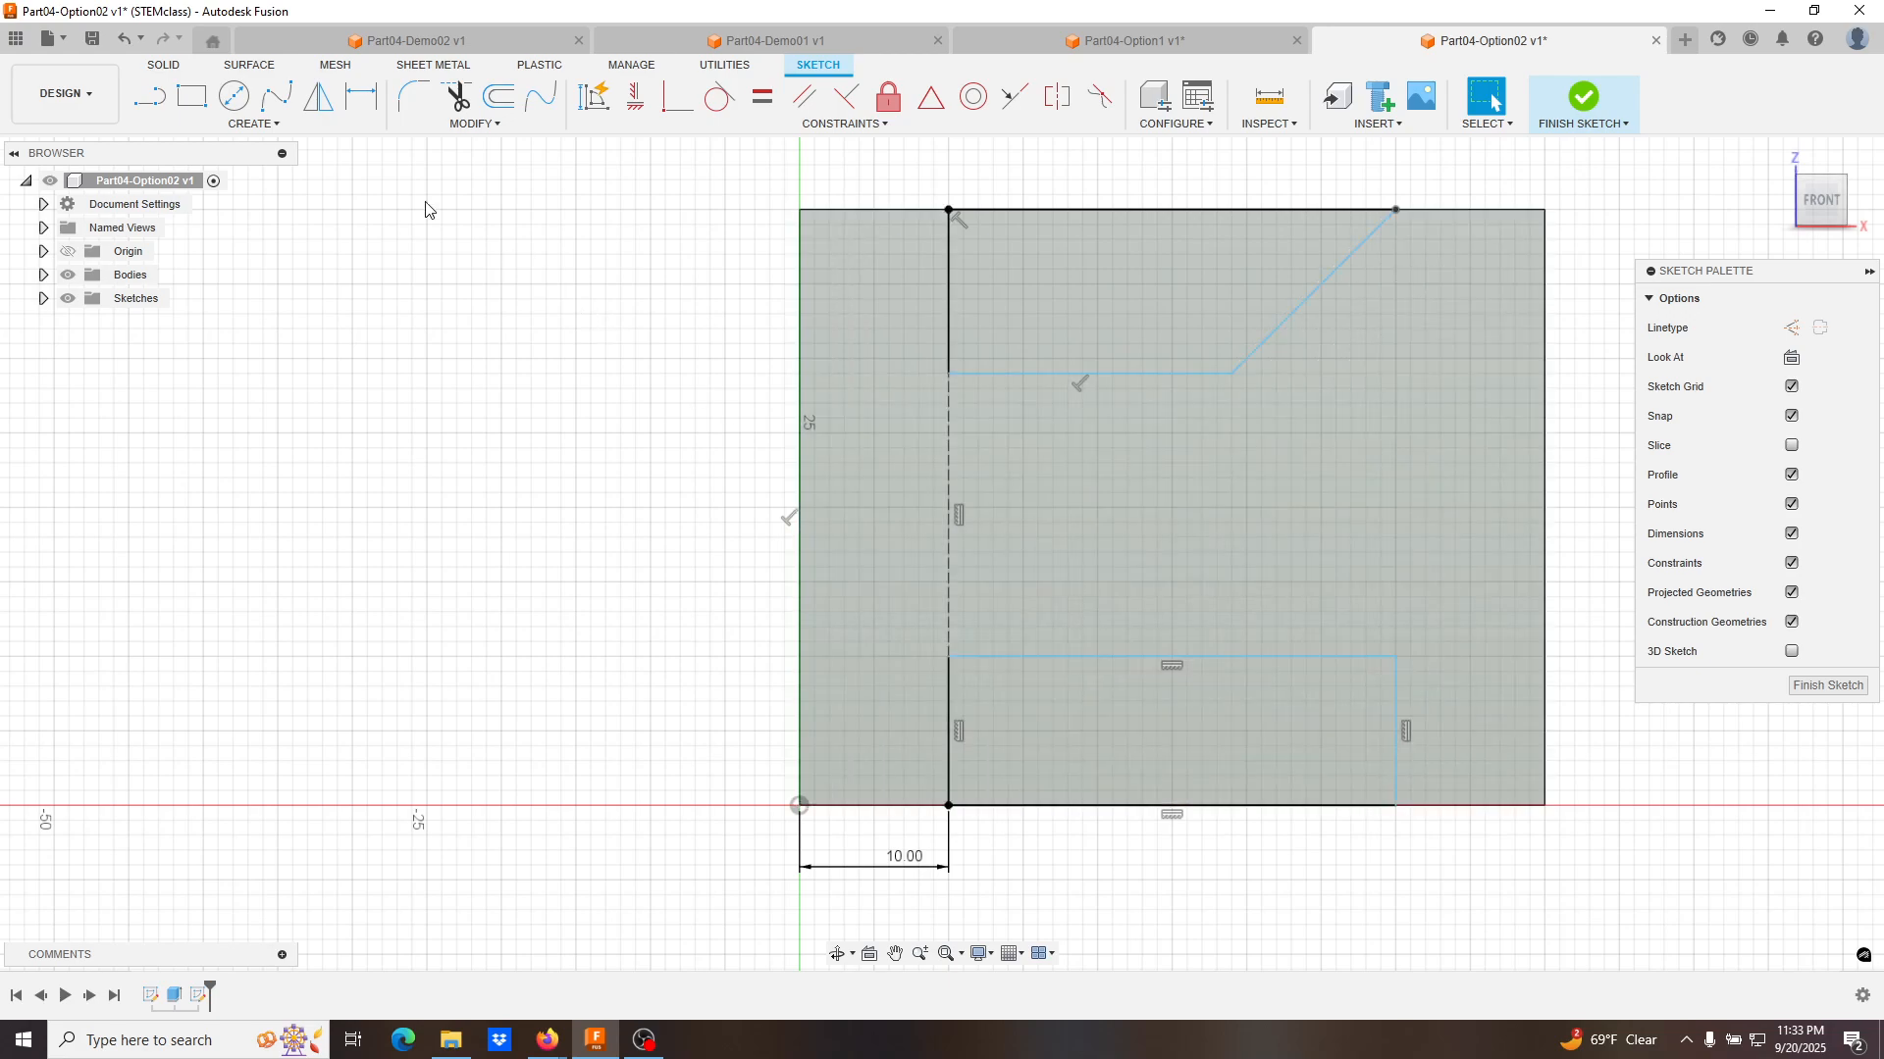
Dimension the lower rectangle's right side 10 mm from the block's right edge.
click(361, 98)
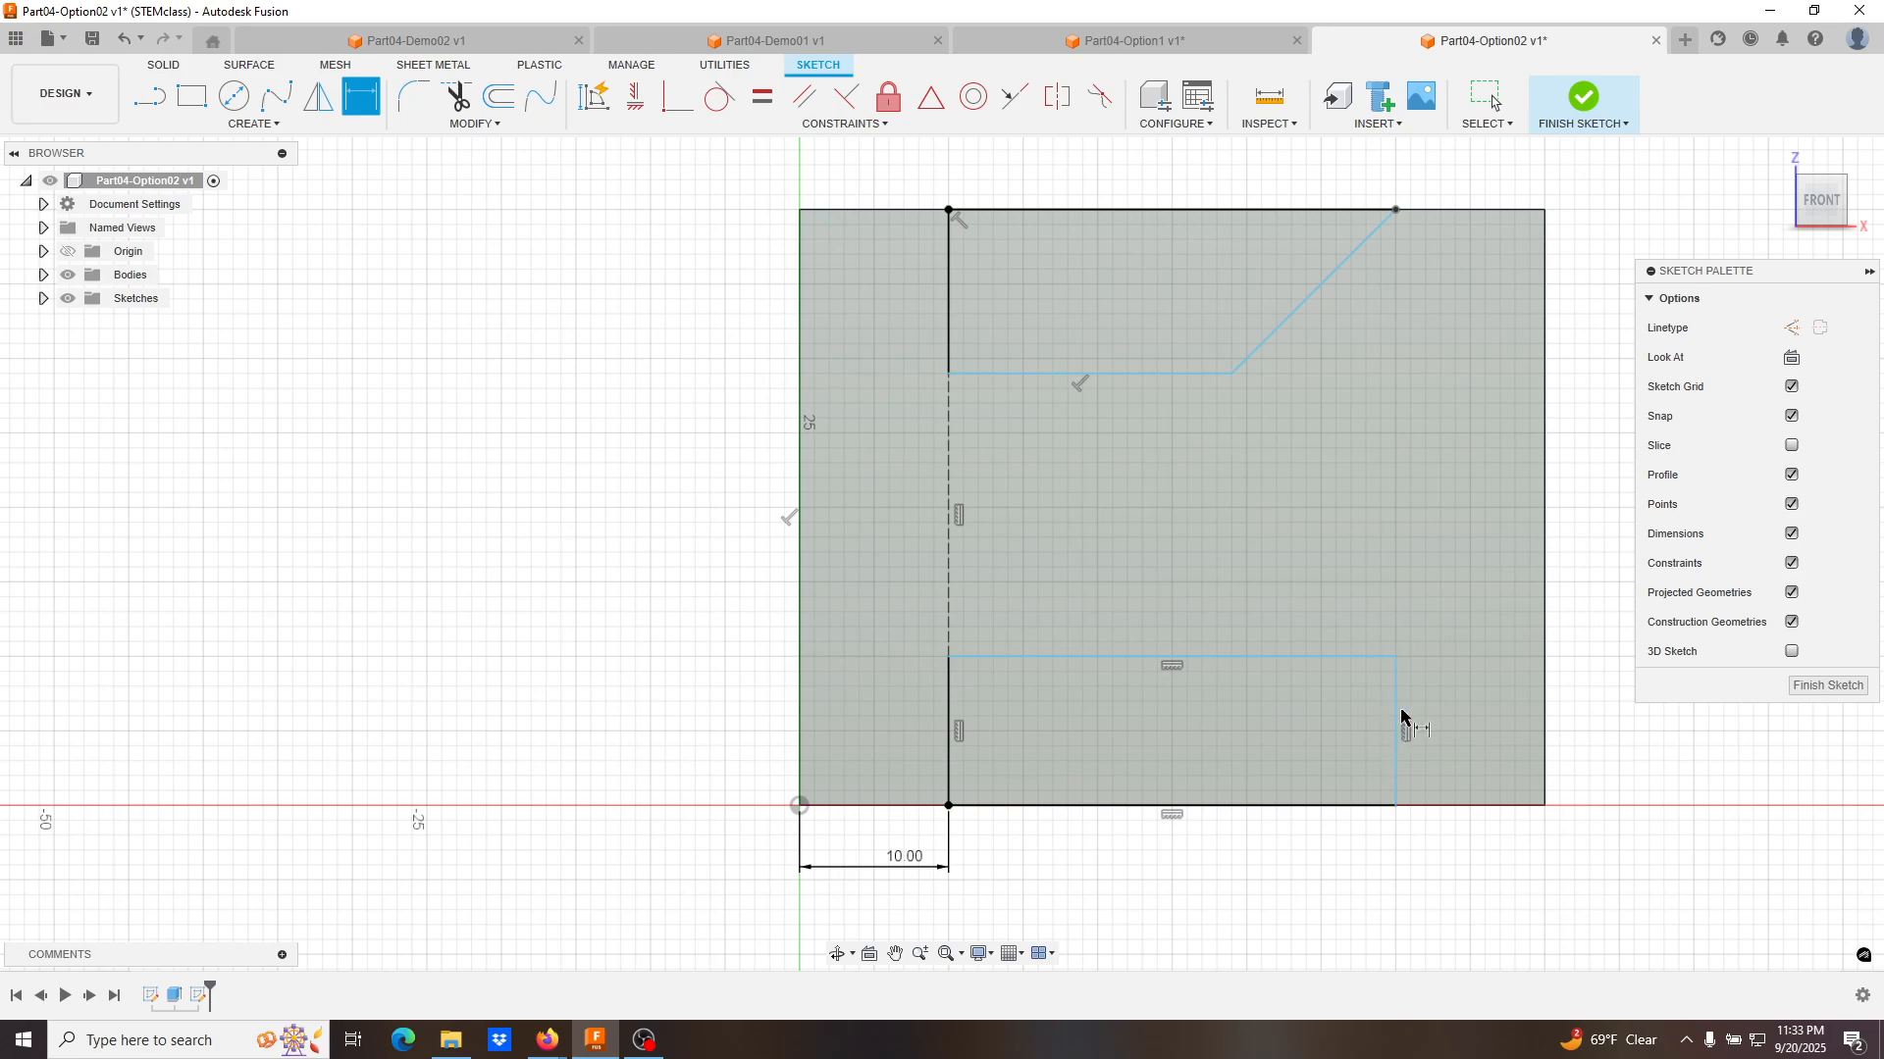
click(1398, 721)
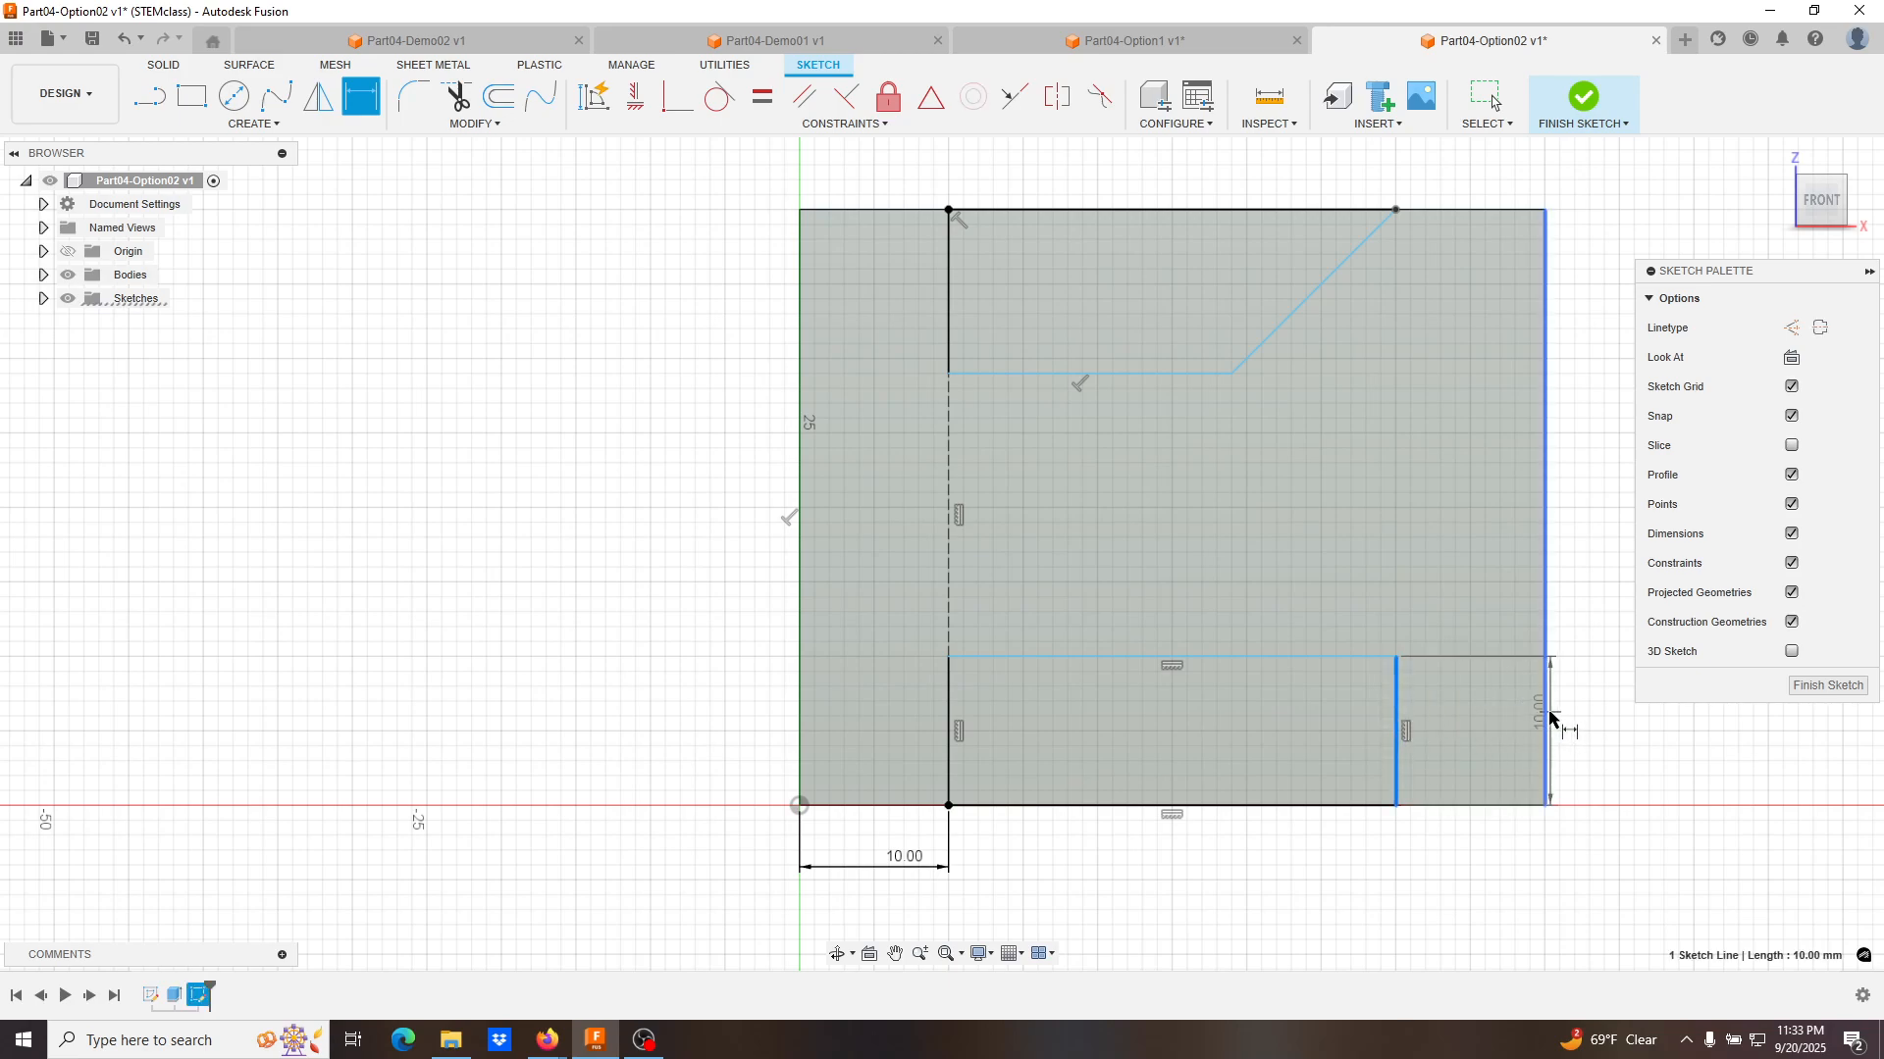
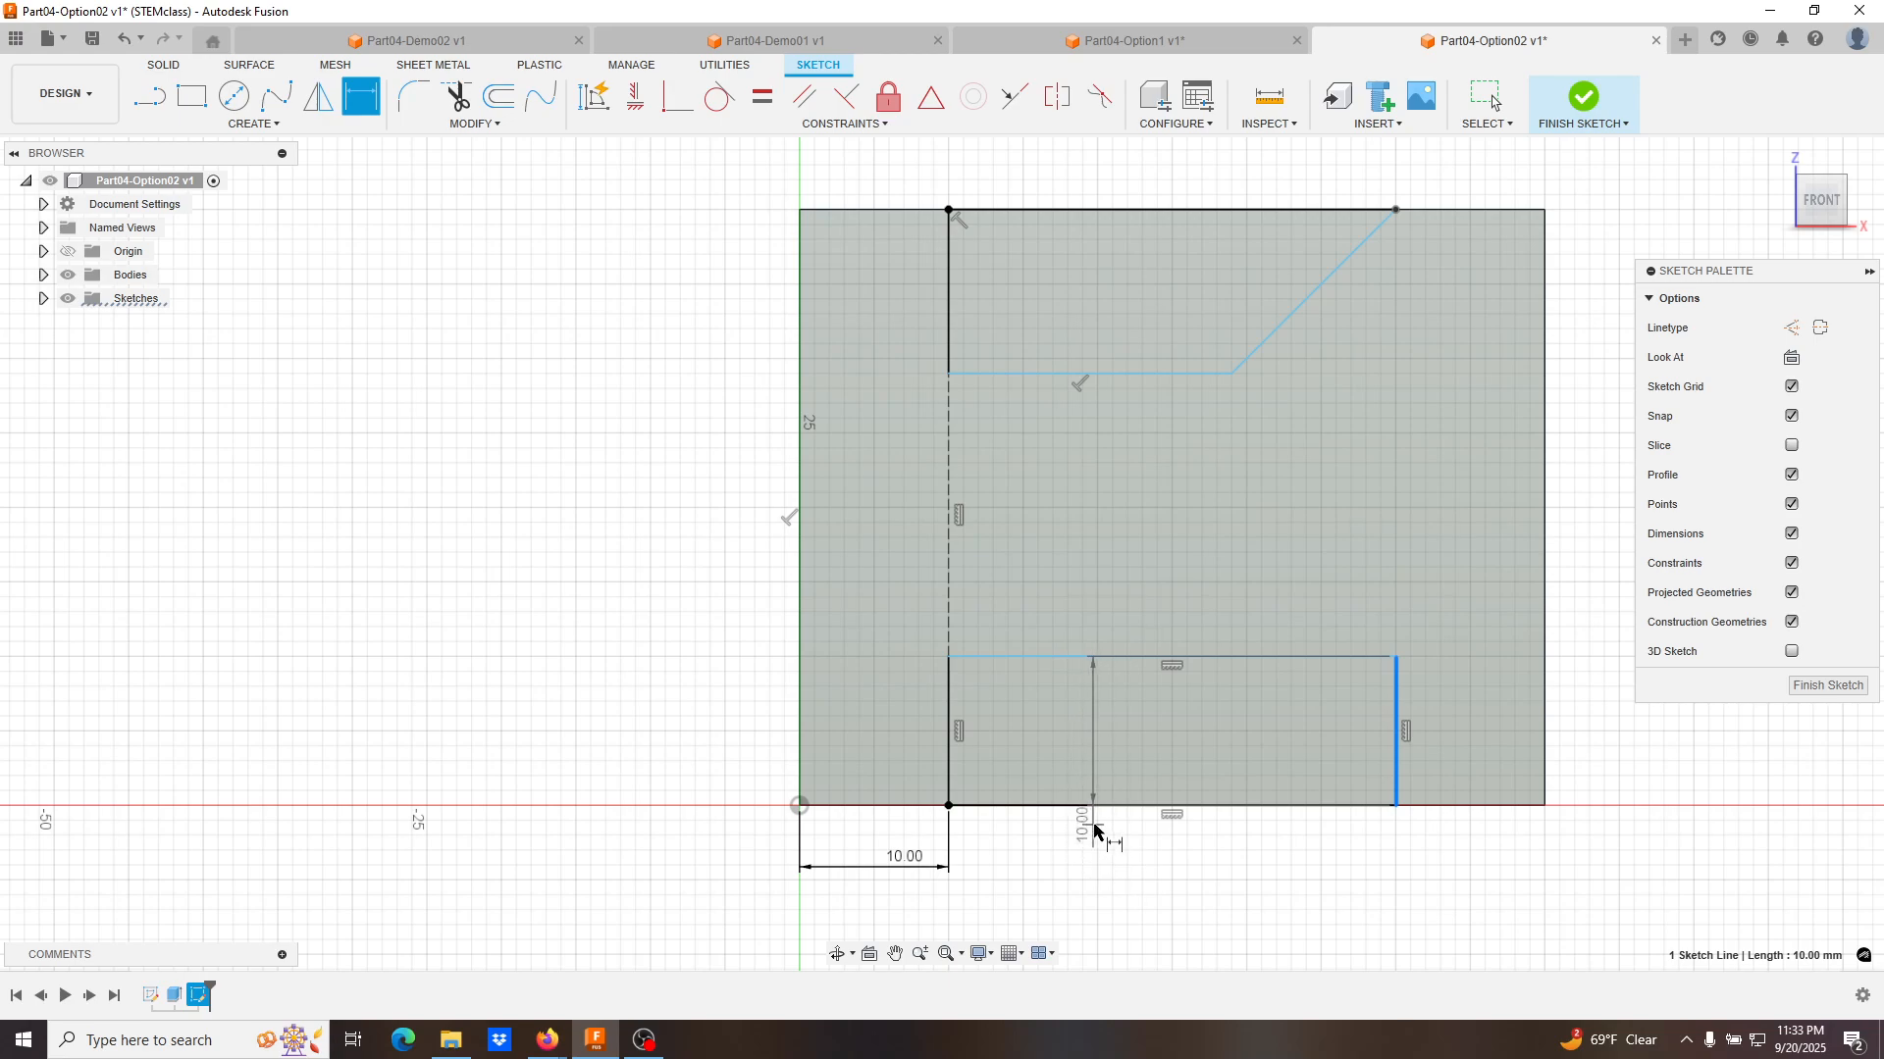
click(1546, 755)
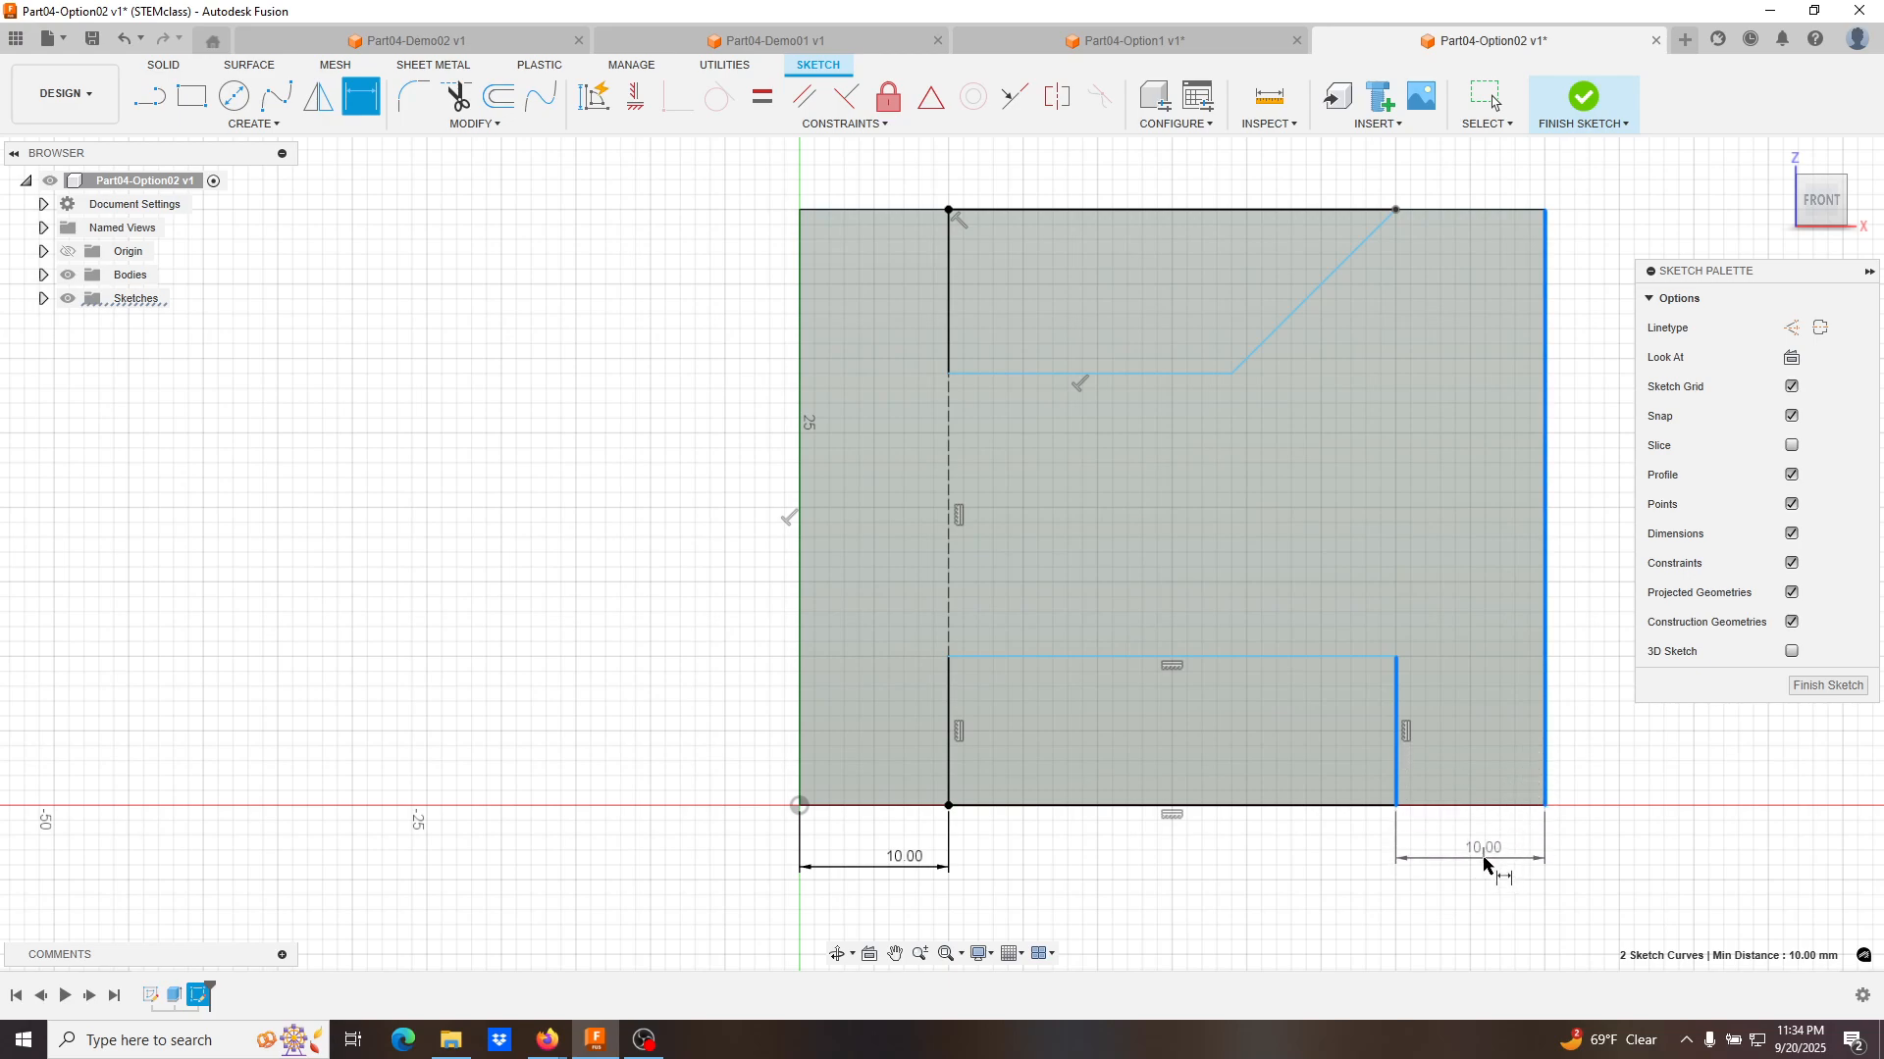
click(1482, 863)
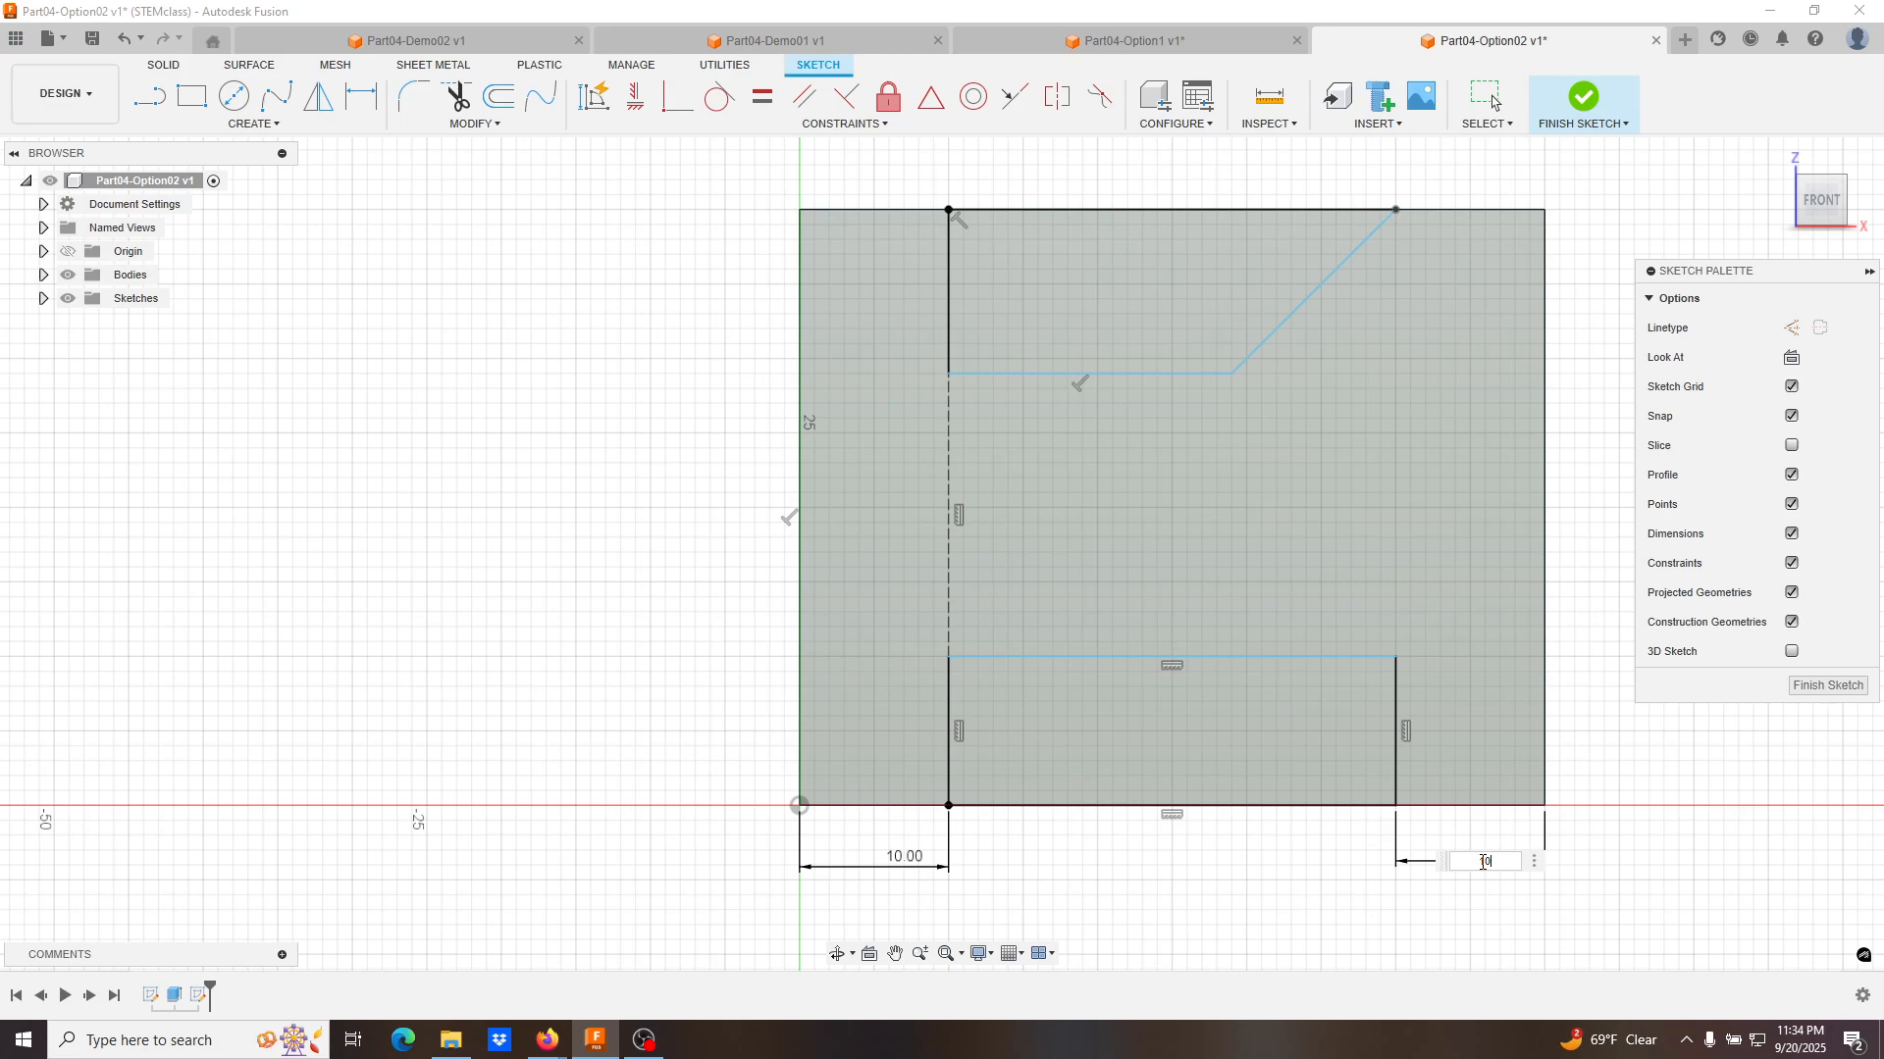
key(Return)
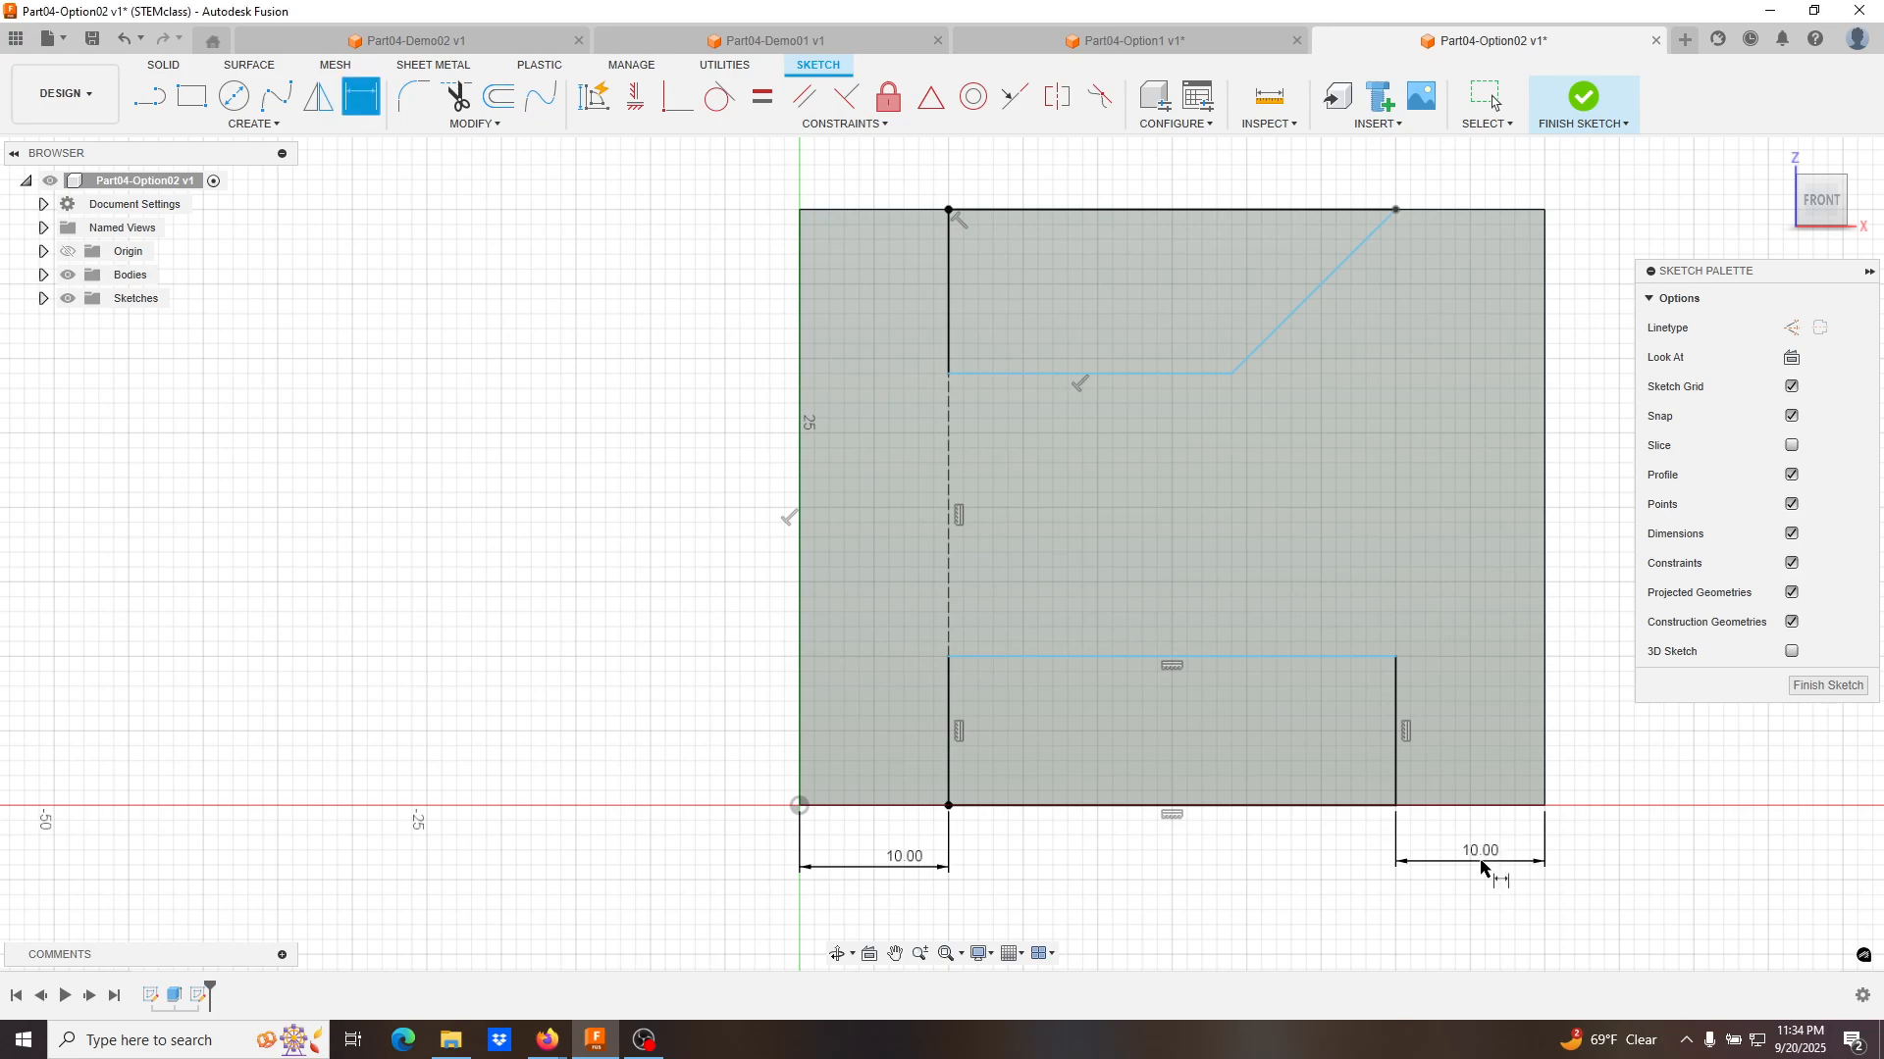
Dimension the lower rectangle's height as 10 mm between its upper and lower sides.
click(1317, 657)
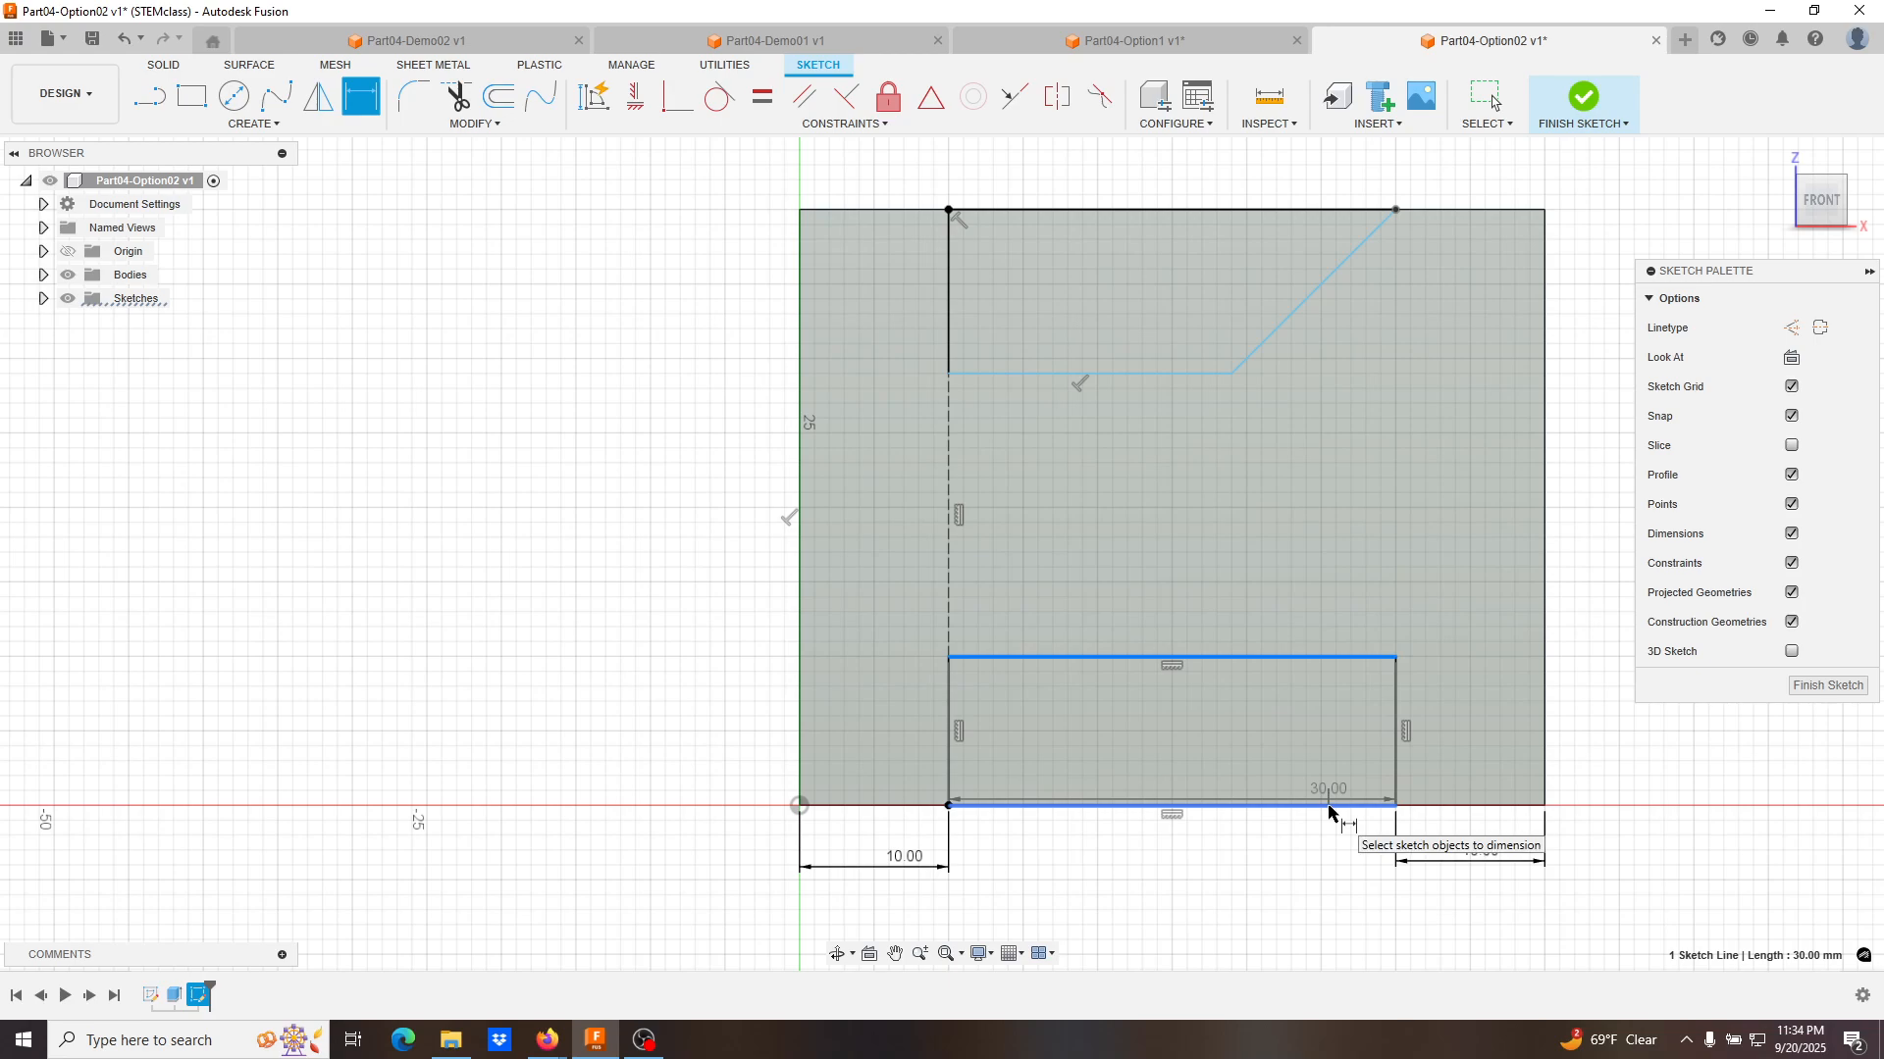
click(1328, 808)
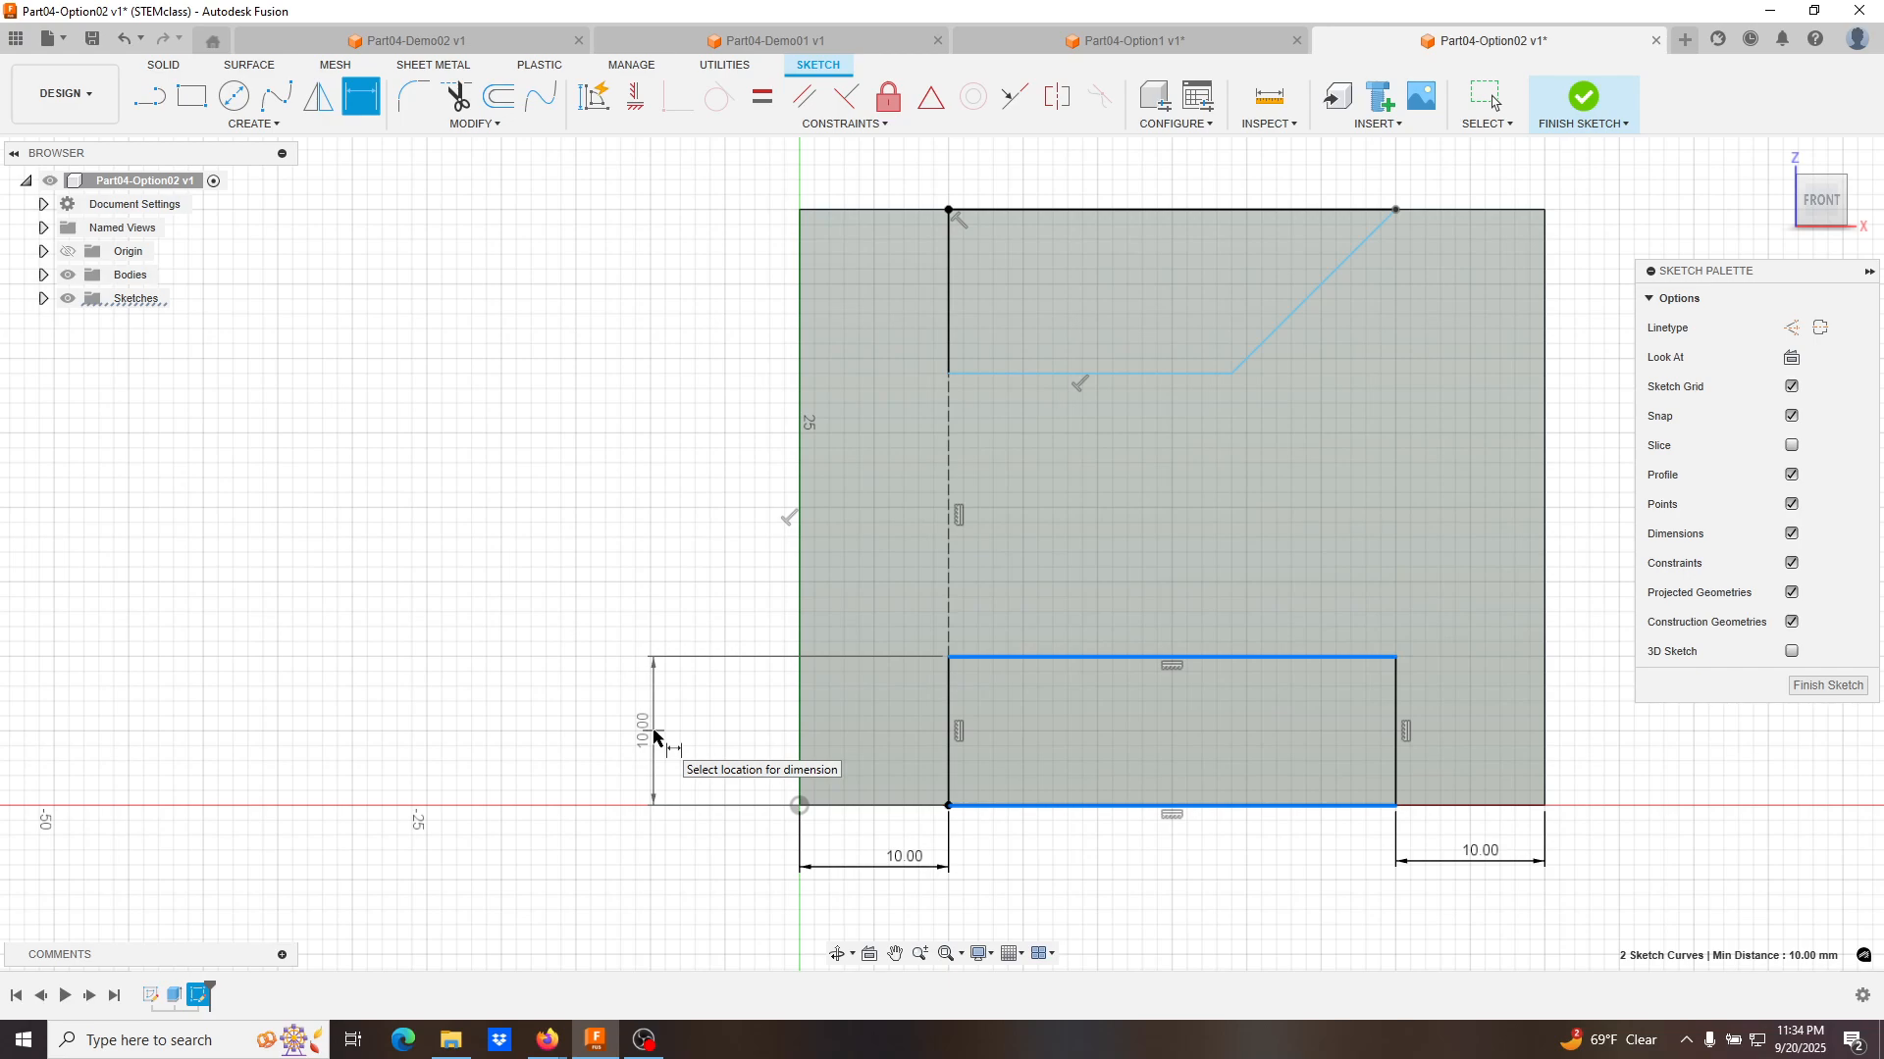
click(655, 736)
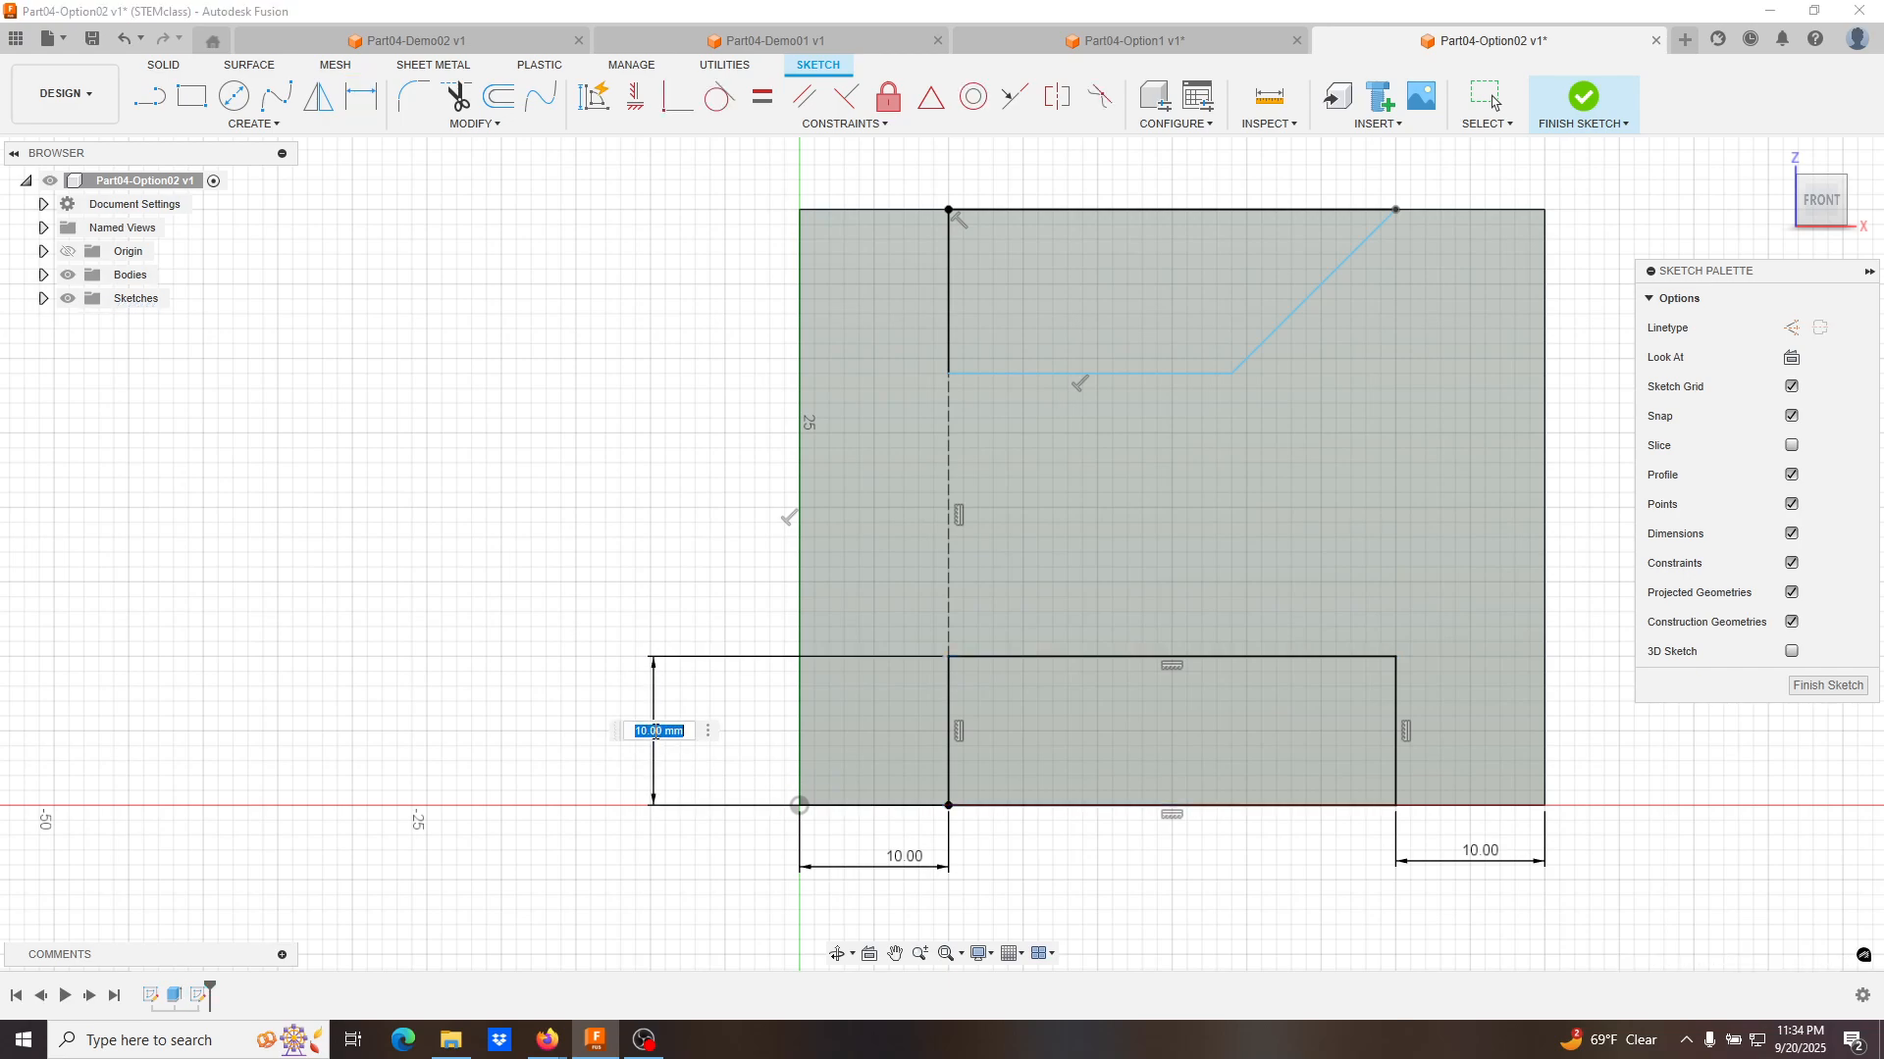
text(10)
key(Return)
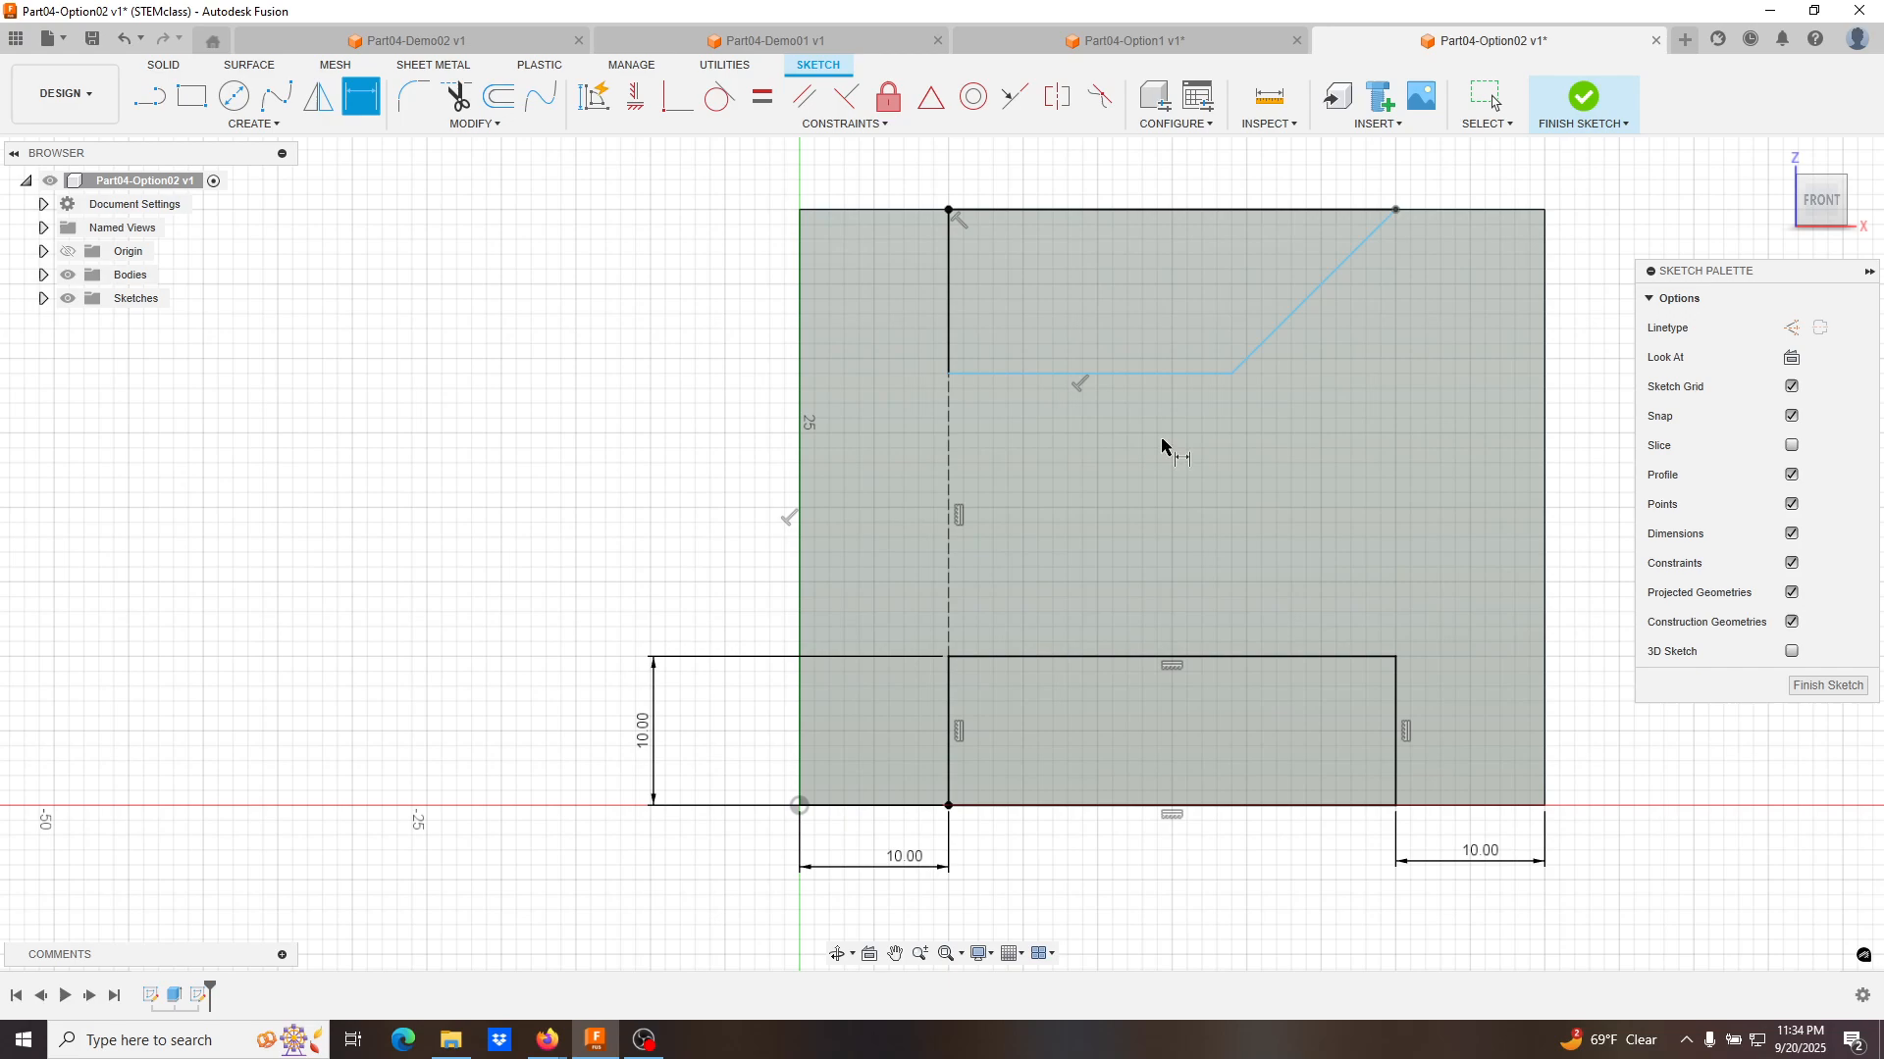
Dimension the upper notch's depth as 10 mm from the block's top edge to the notch floor.
click(1075, 380)
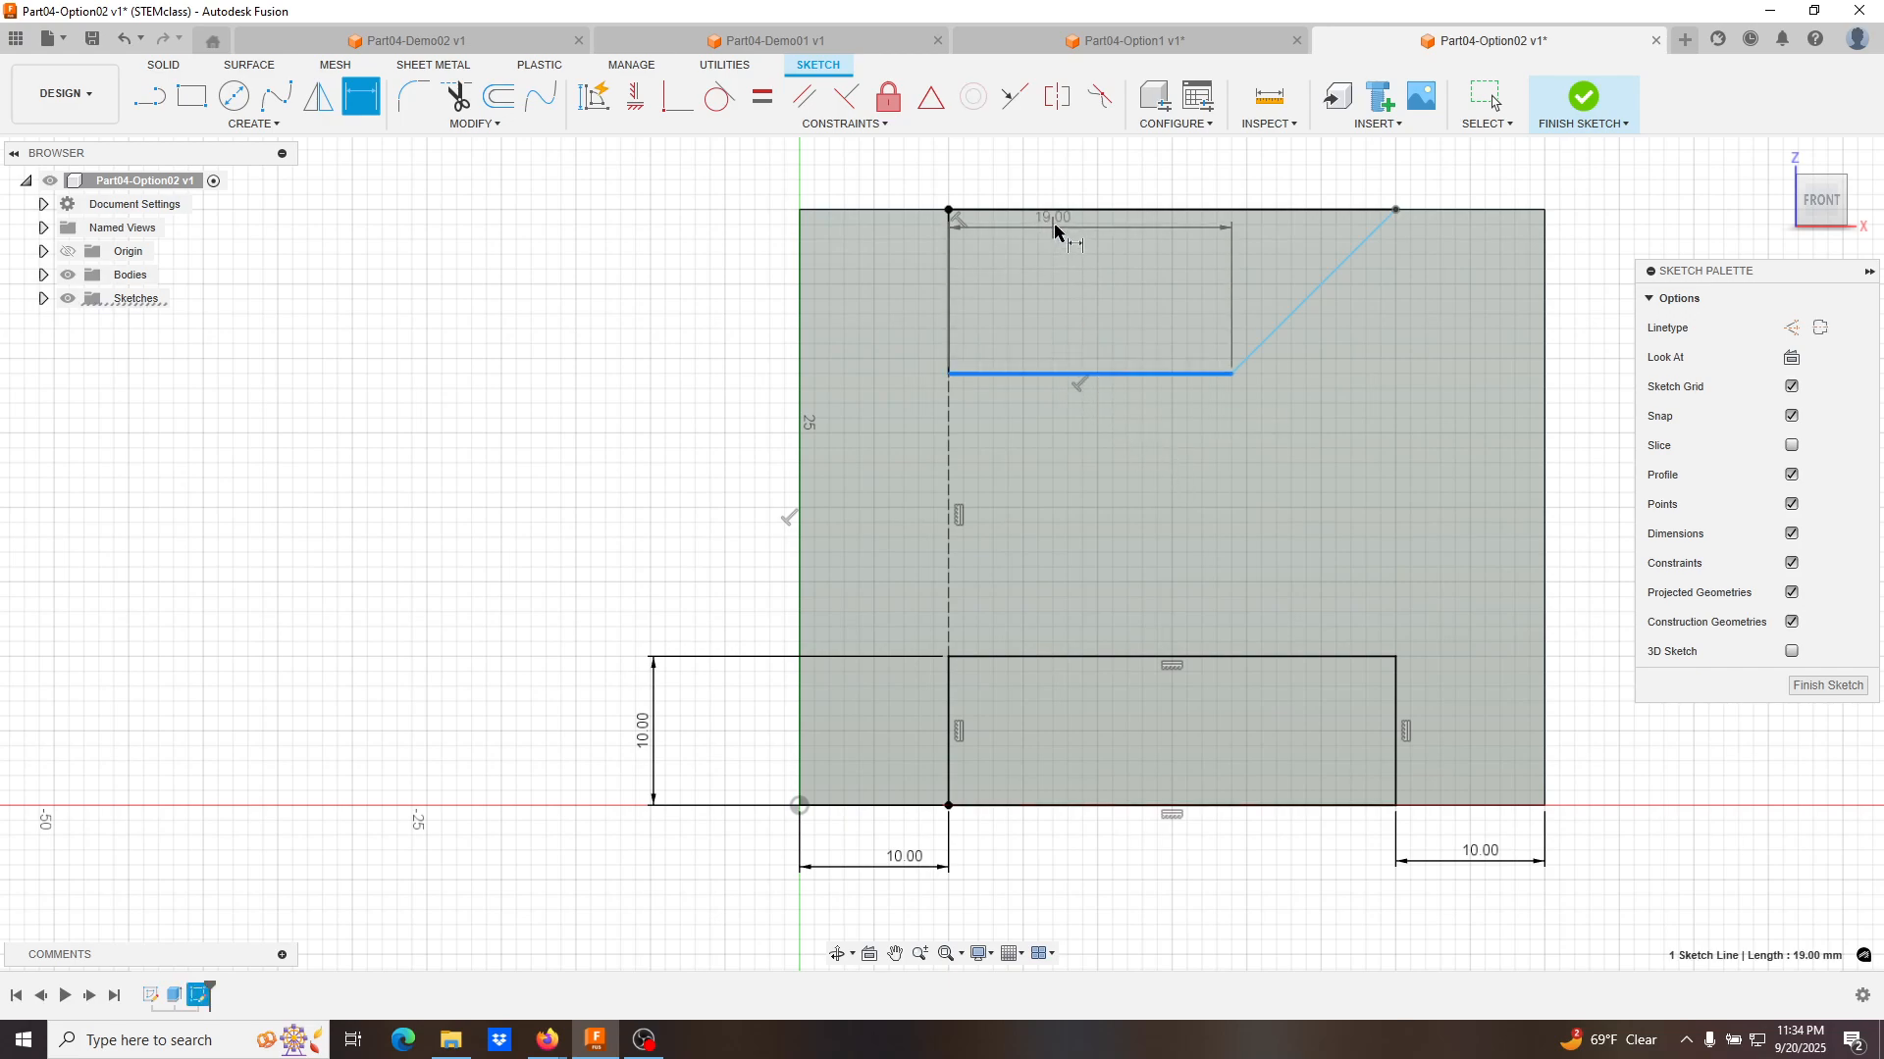
click(1064, 210)
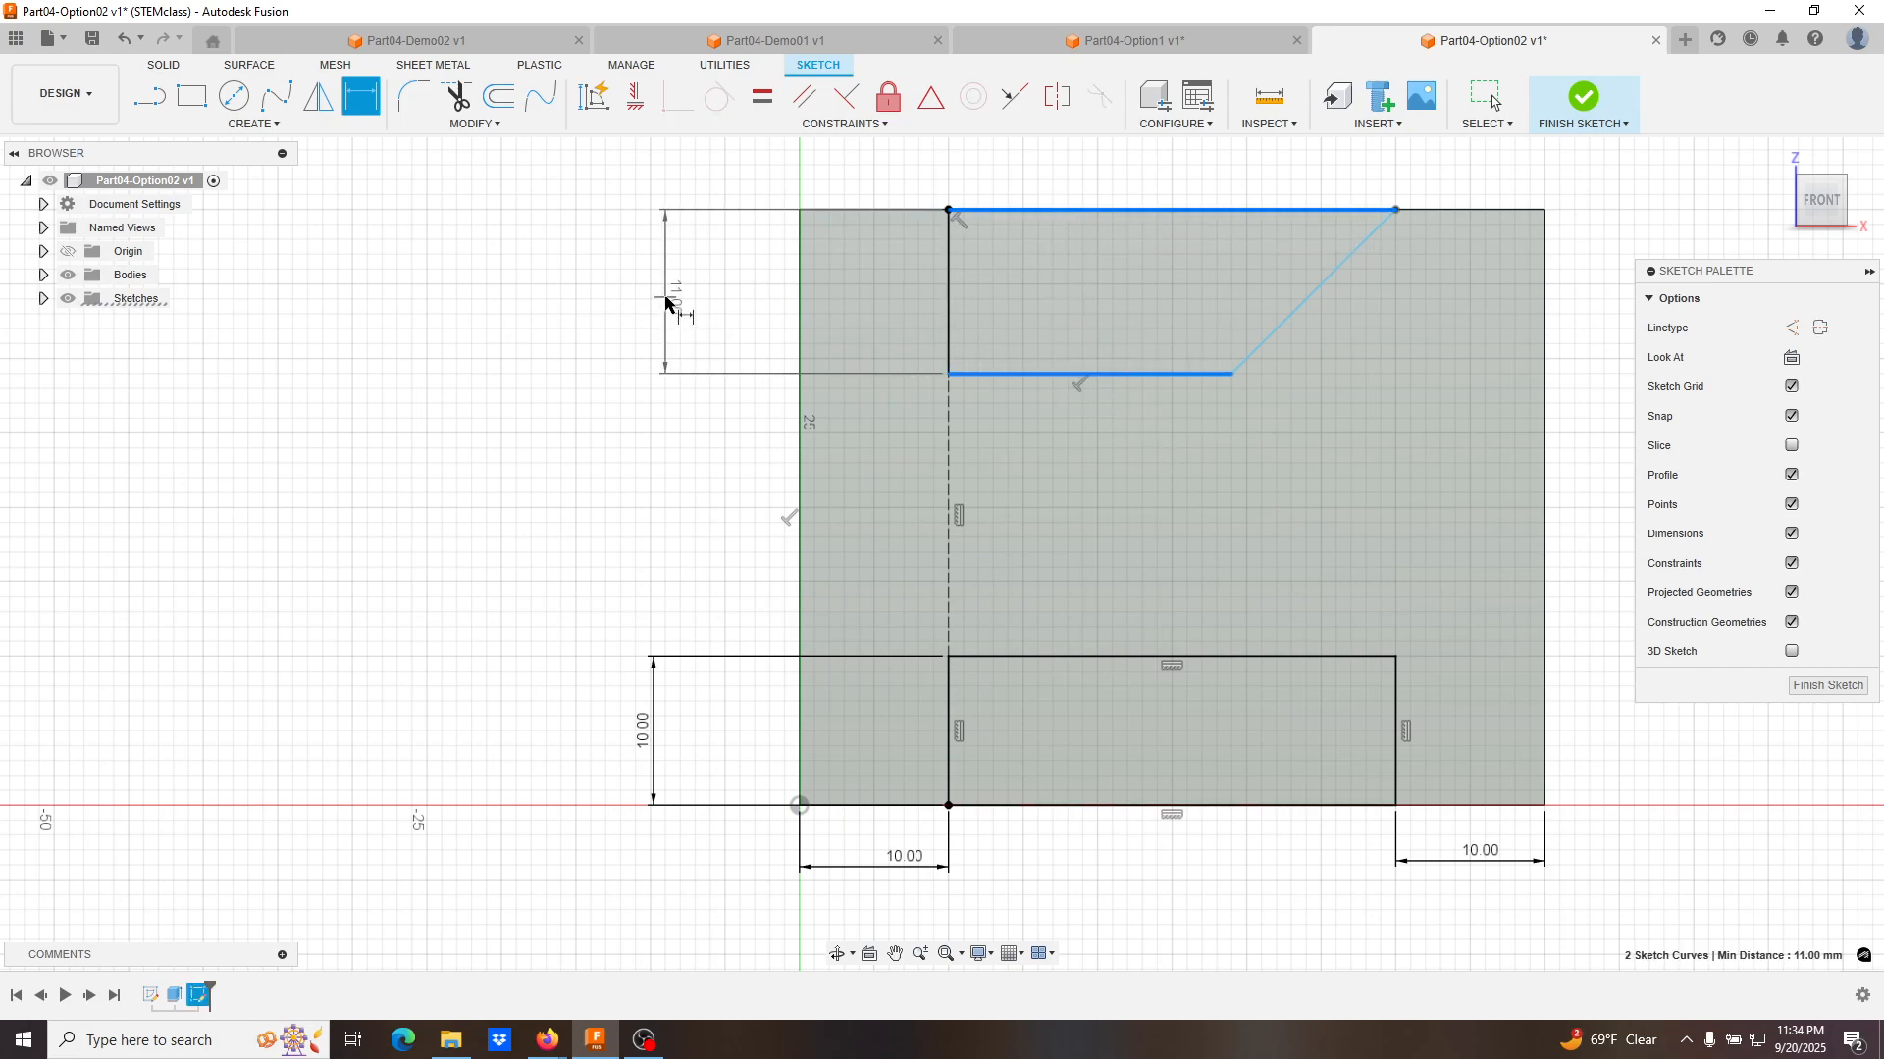
click(665, 299)
text(10)
key(Return)
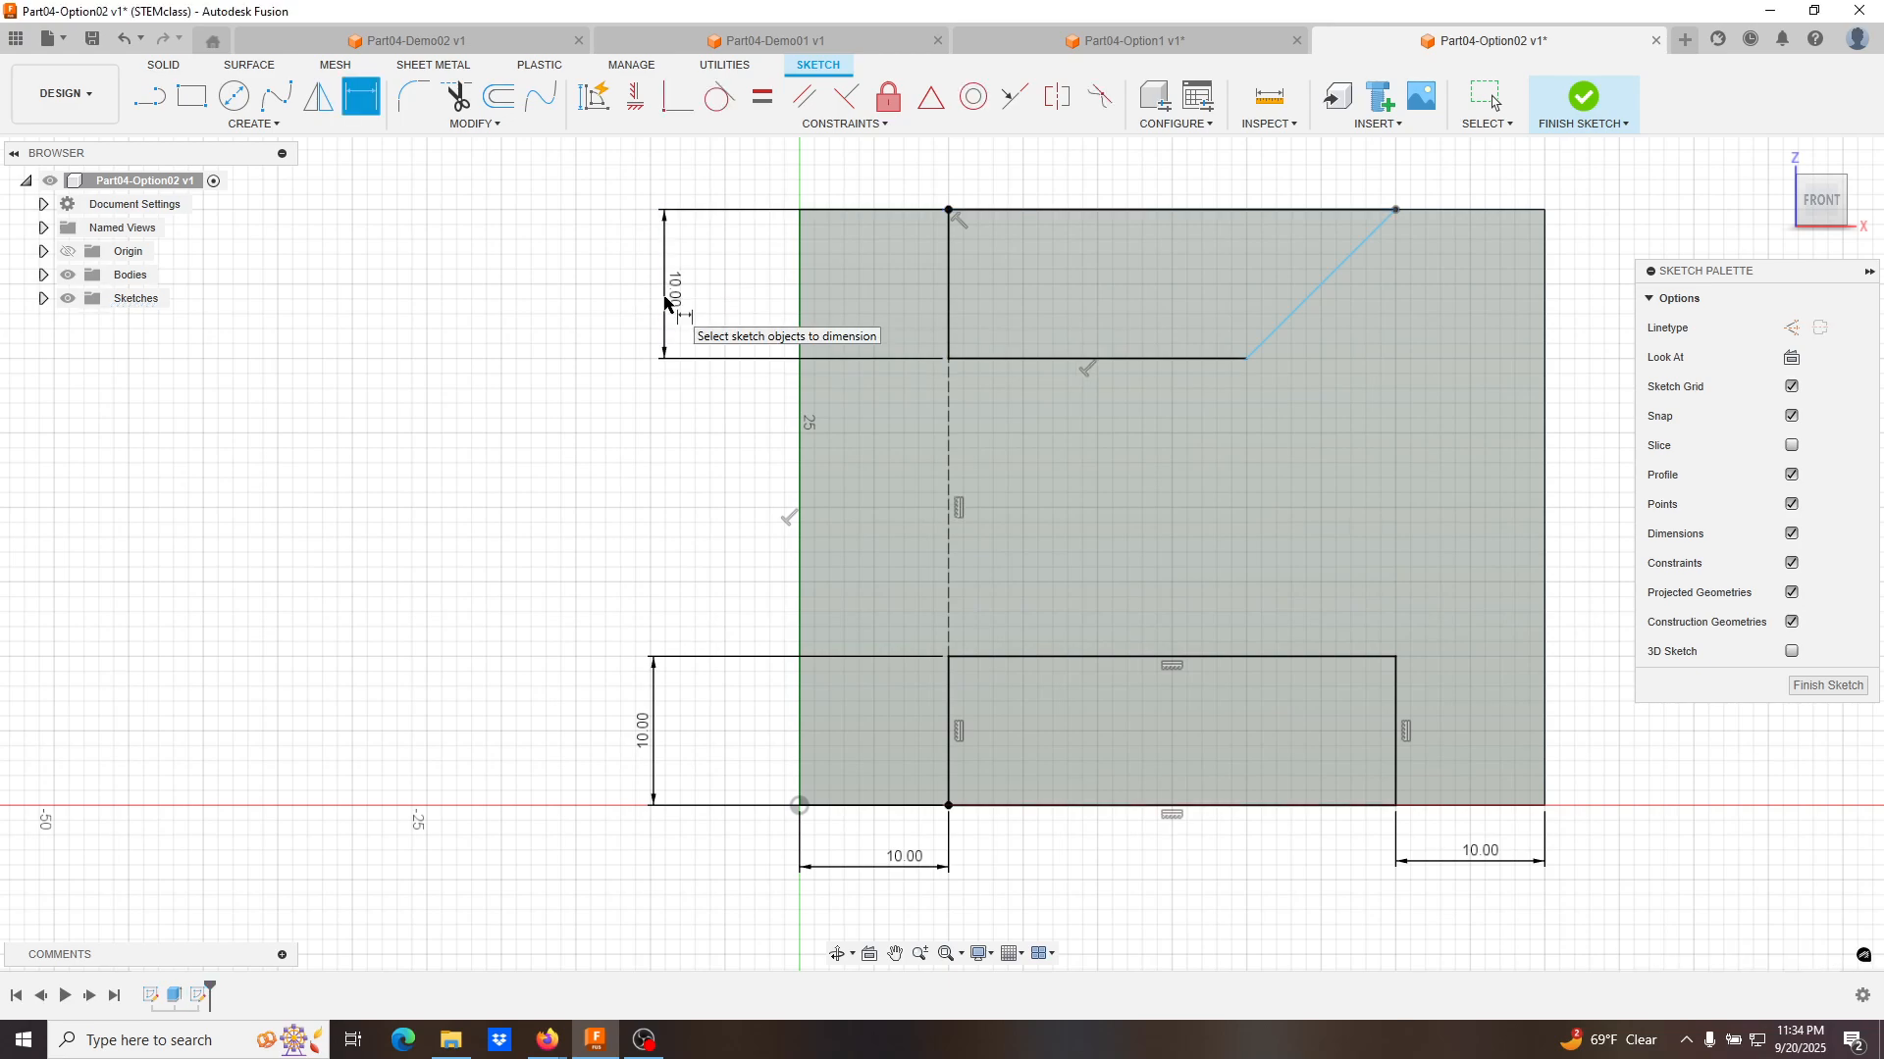
Dimension the horizontal span of the upper notch's slanted side as 10 mm between its two endpoints.
click(1247, 359)
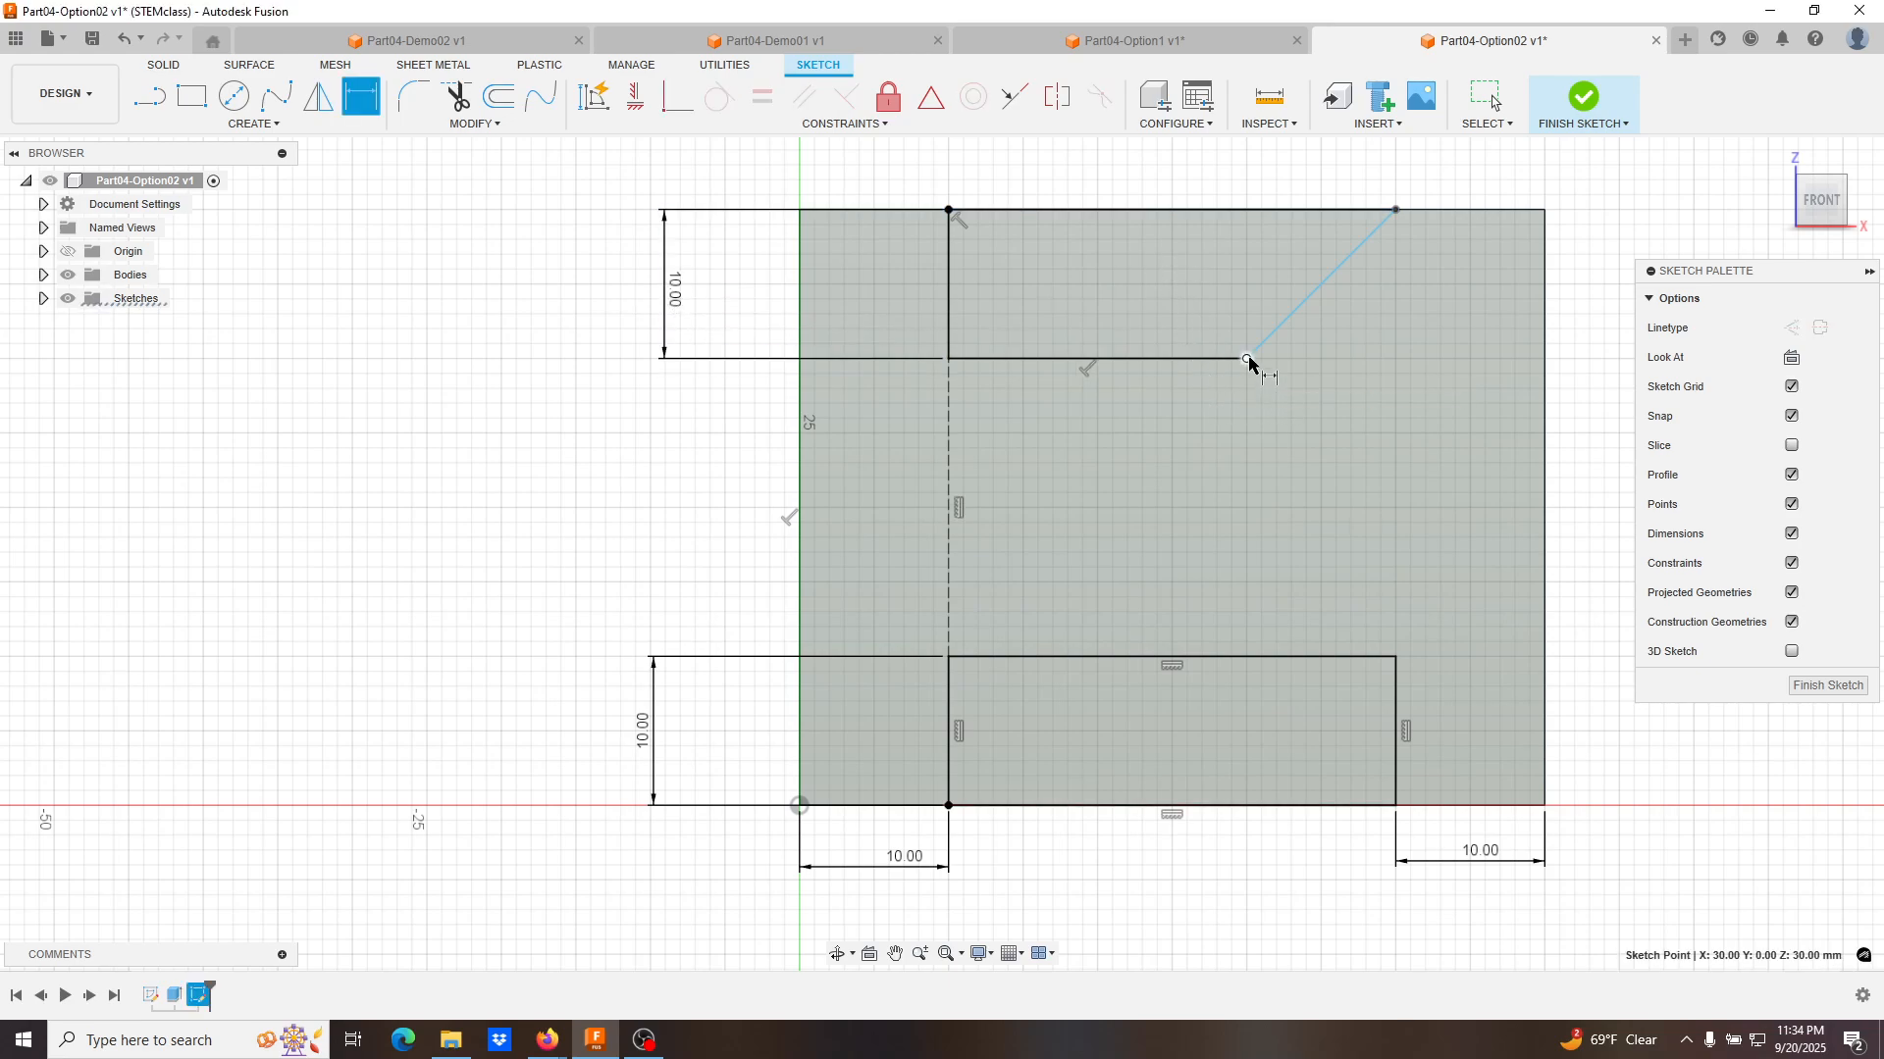
click(1396, 210)
click(1362, 182)
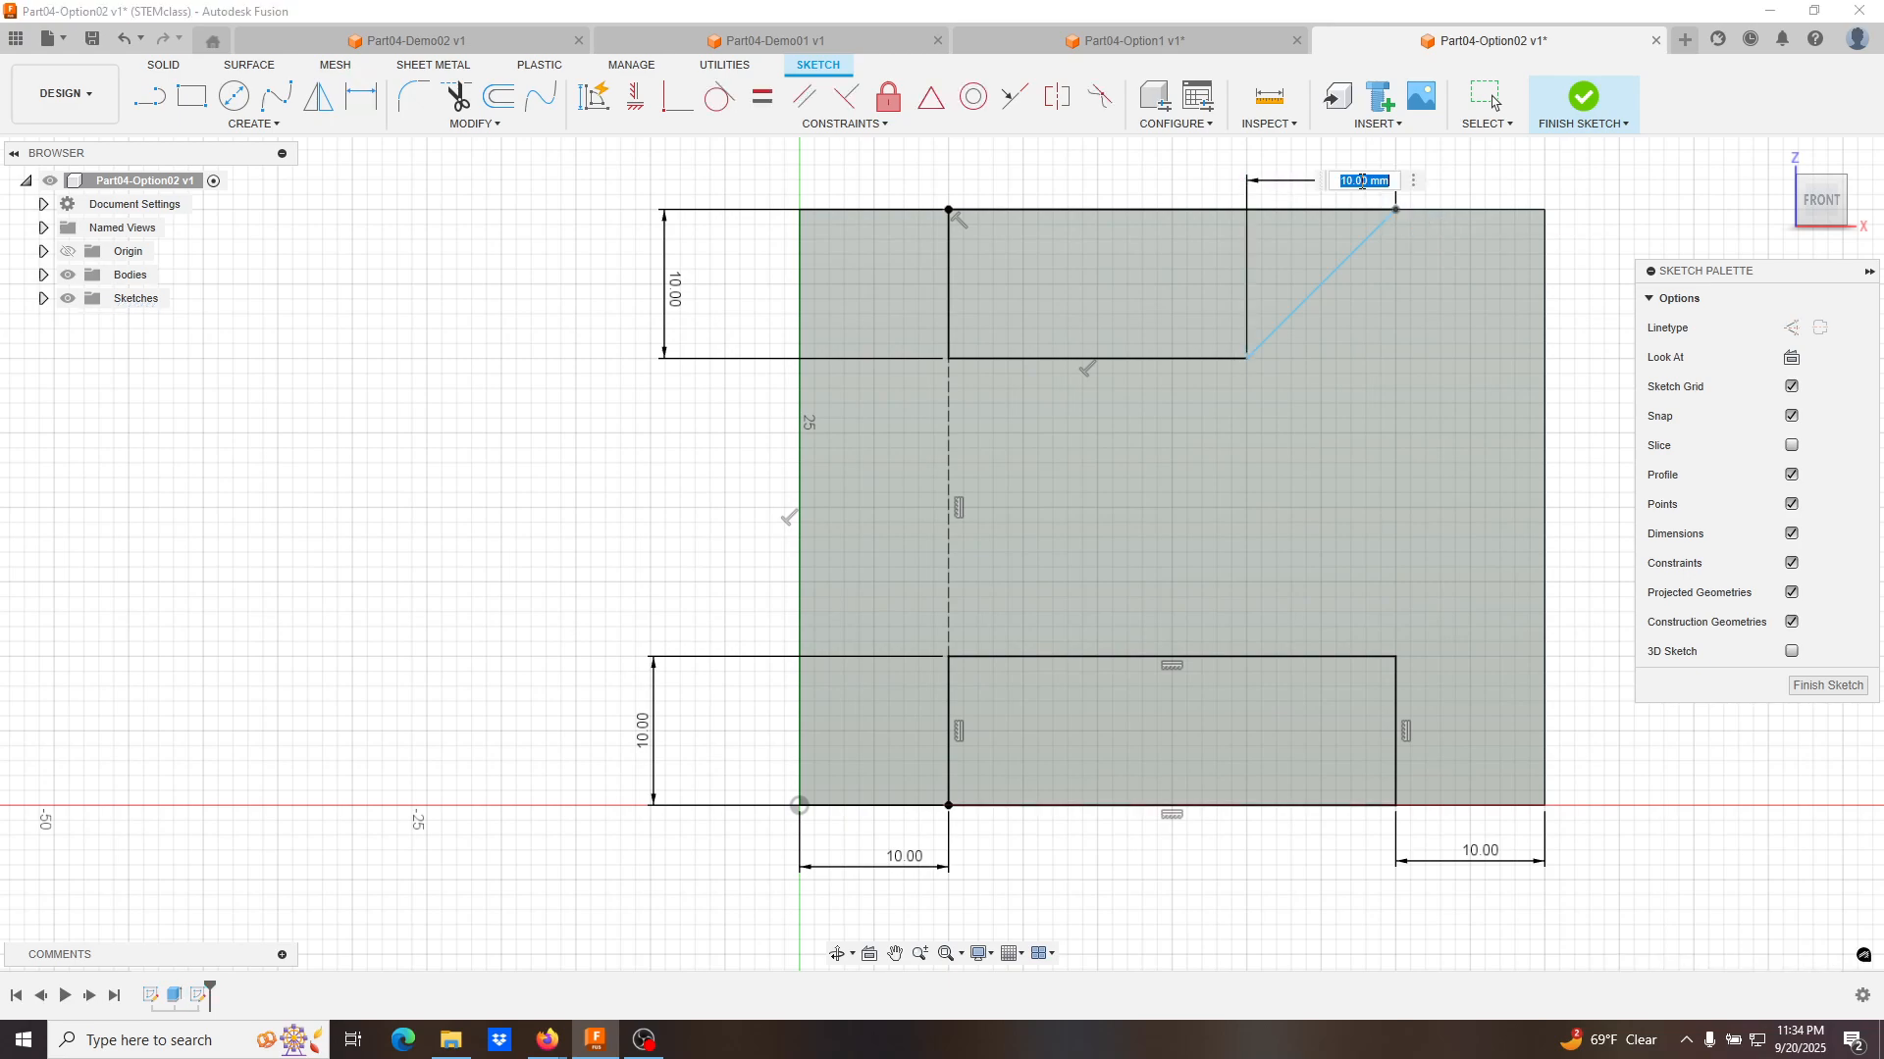
key(Return)
key(Escape)
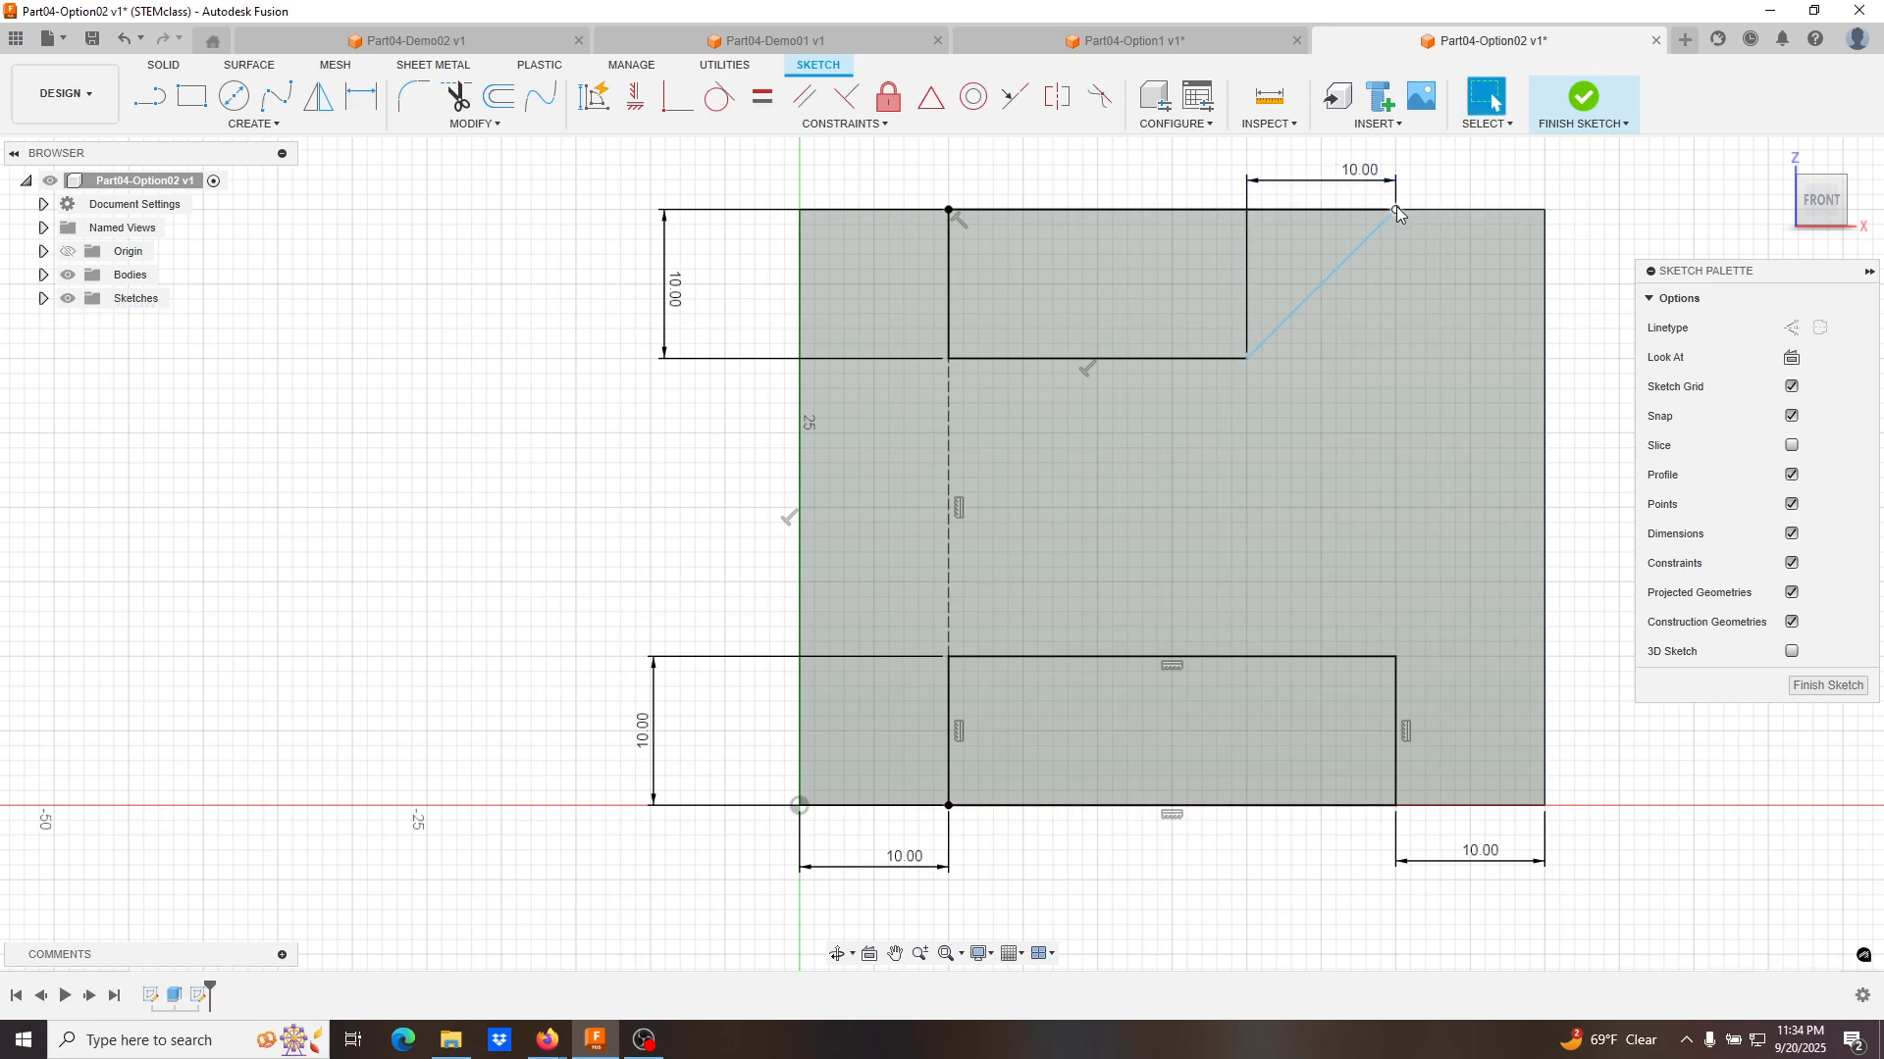
mouse_move(1398, 214)
mouse_down()
mouse_move(1448, 213)
mouse_move(1396, 228)
mouse_up()
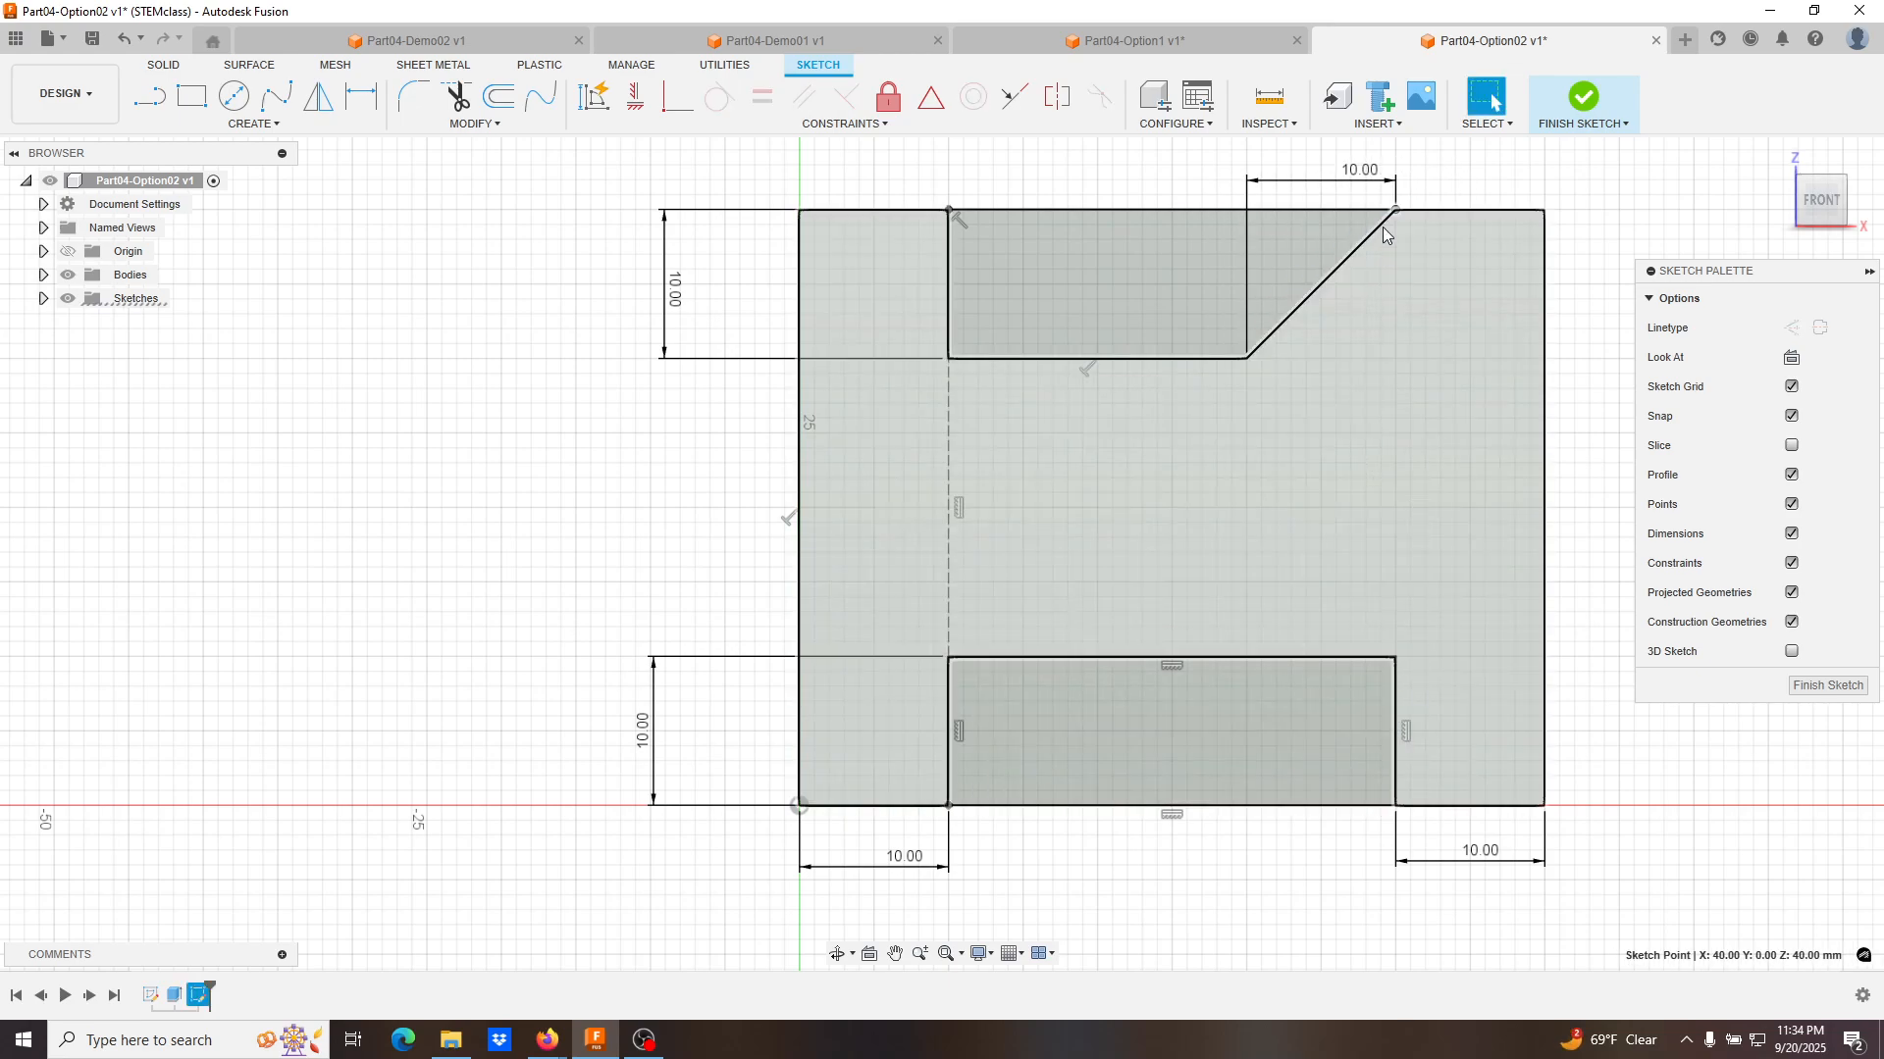
Dimension the upper notch's upper right corner 10 mm from the block's right edge and finish the sketch.
scroll(1291, 421, down, 4)
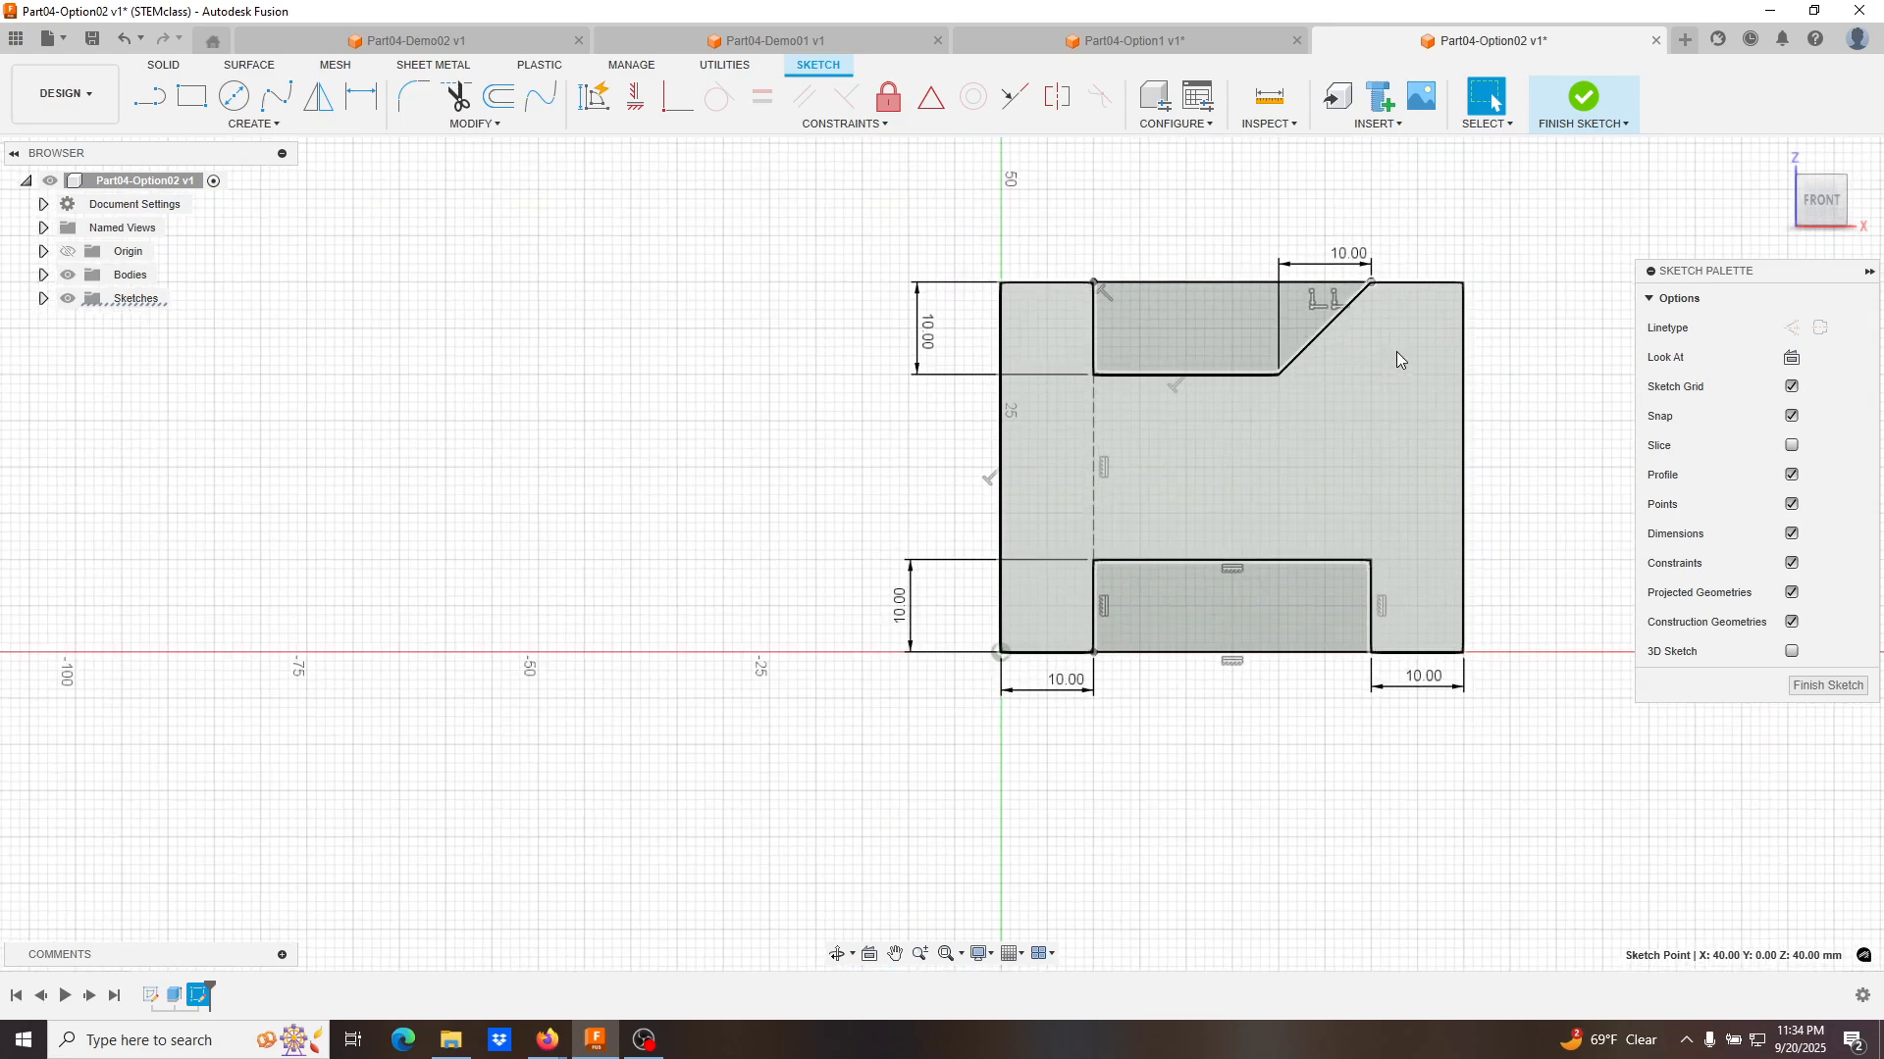
key(d)
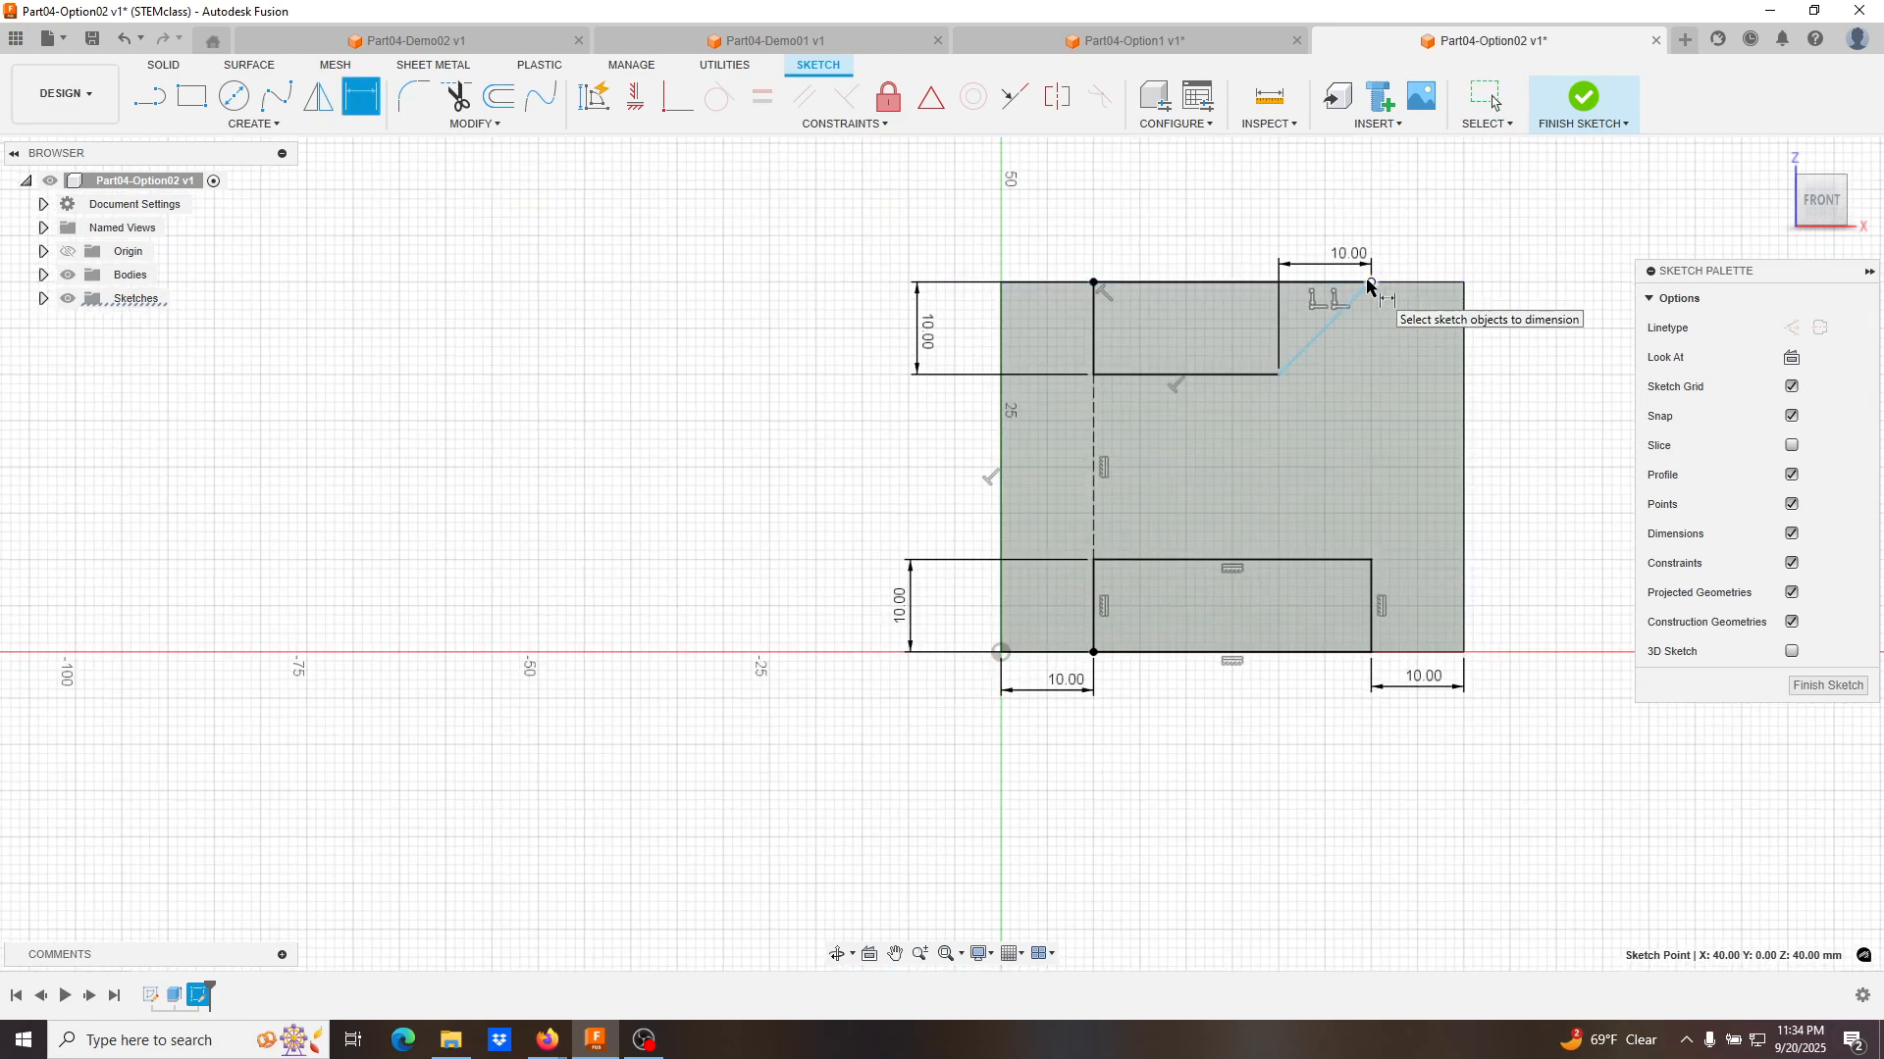
click(1464, 304)
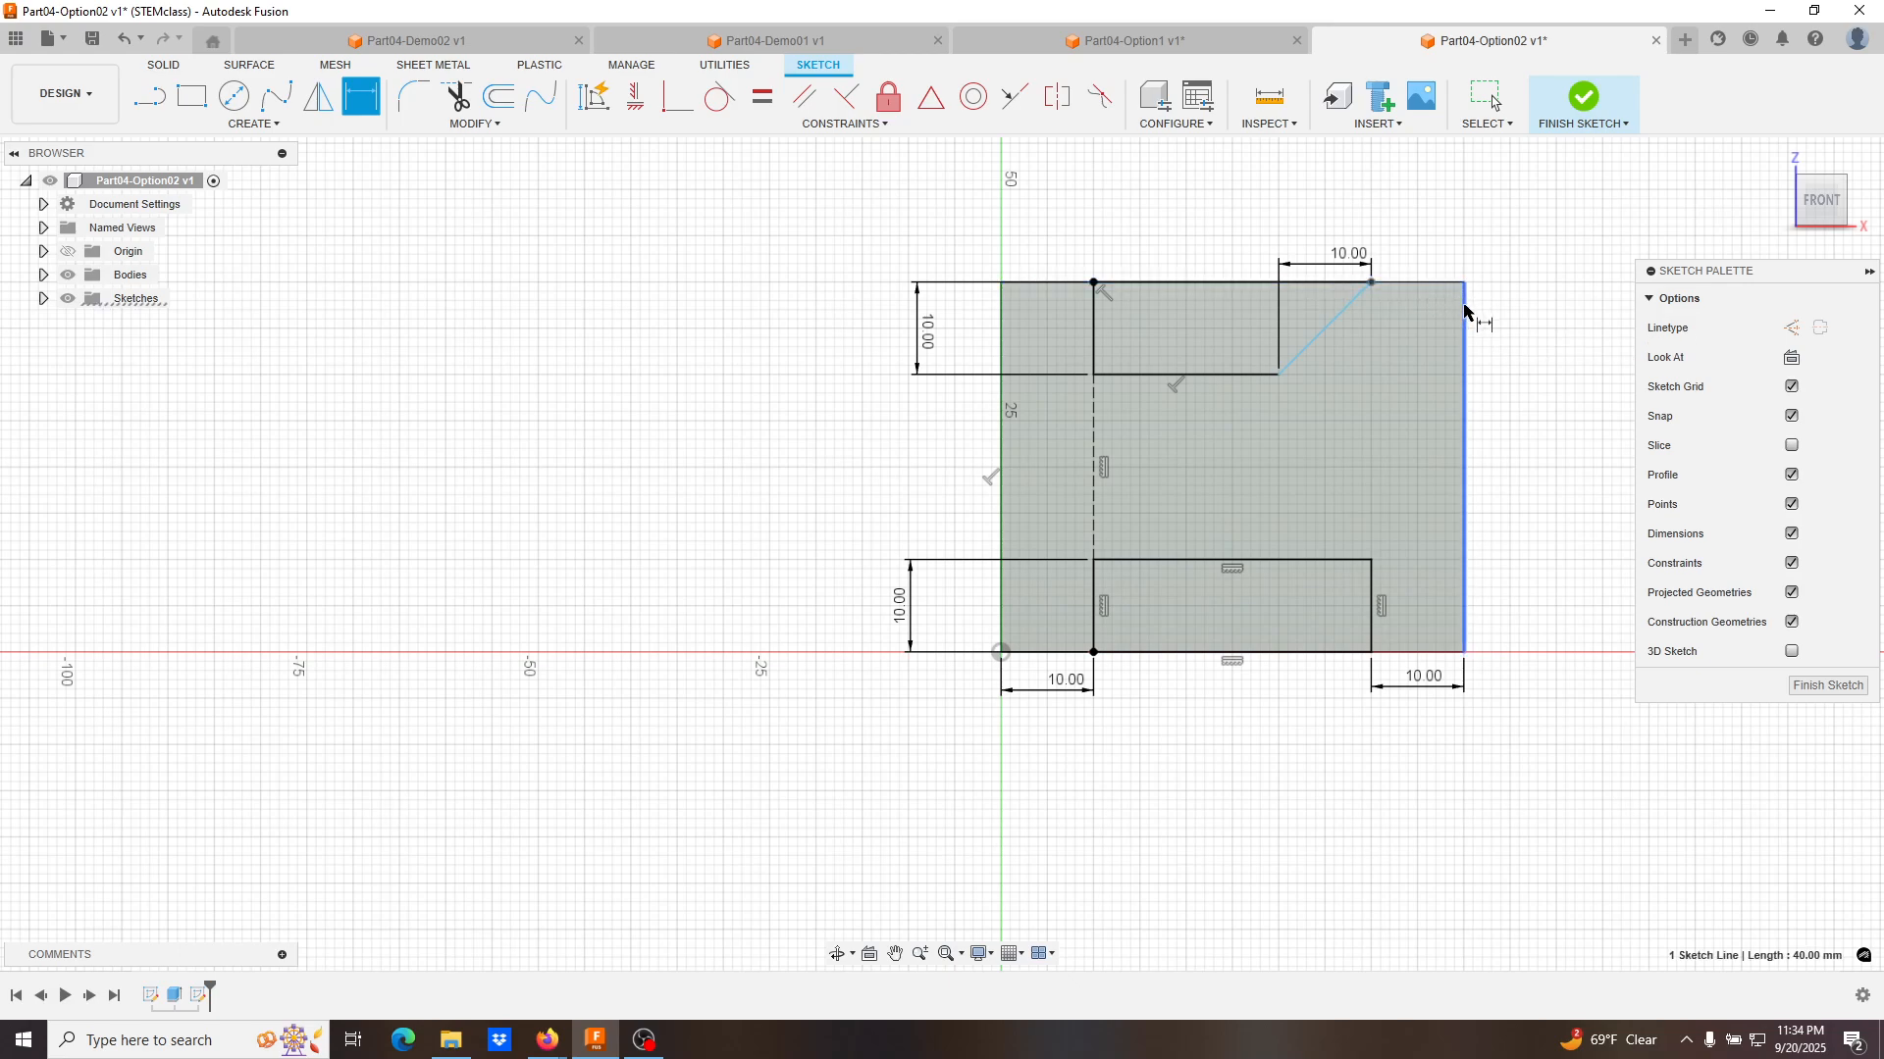
click(1372, 284)
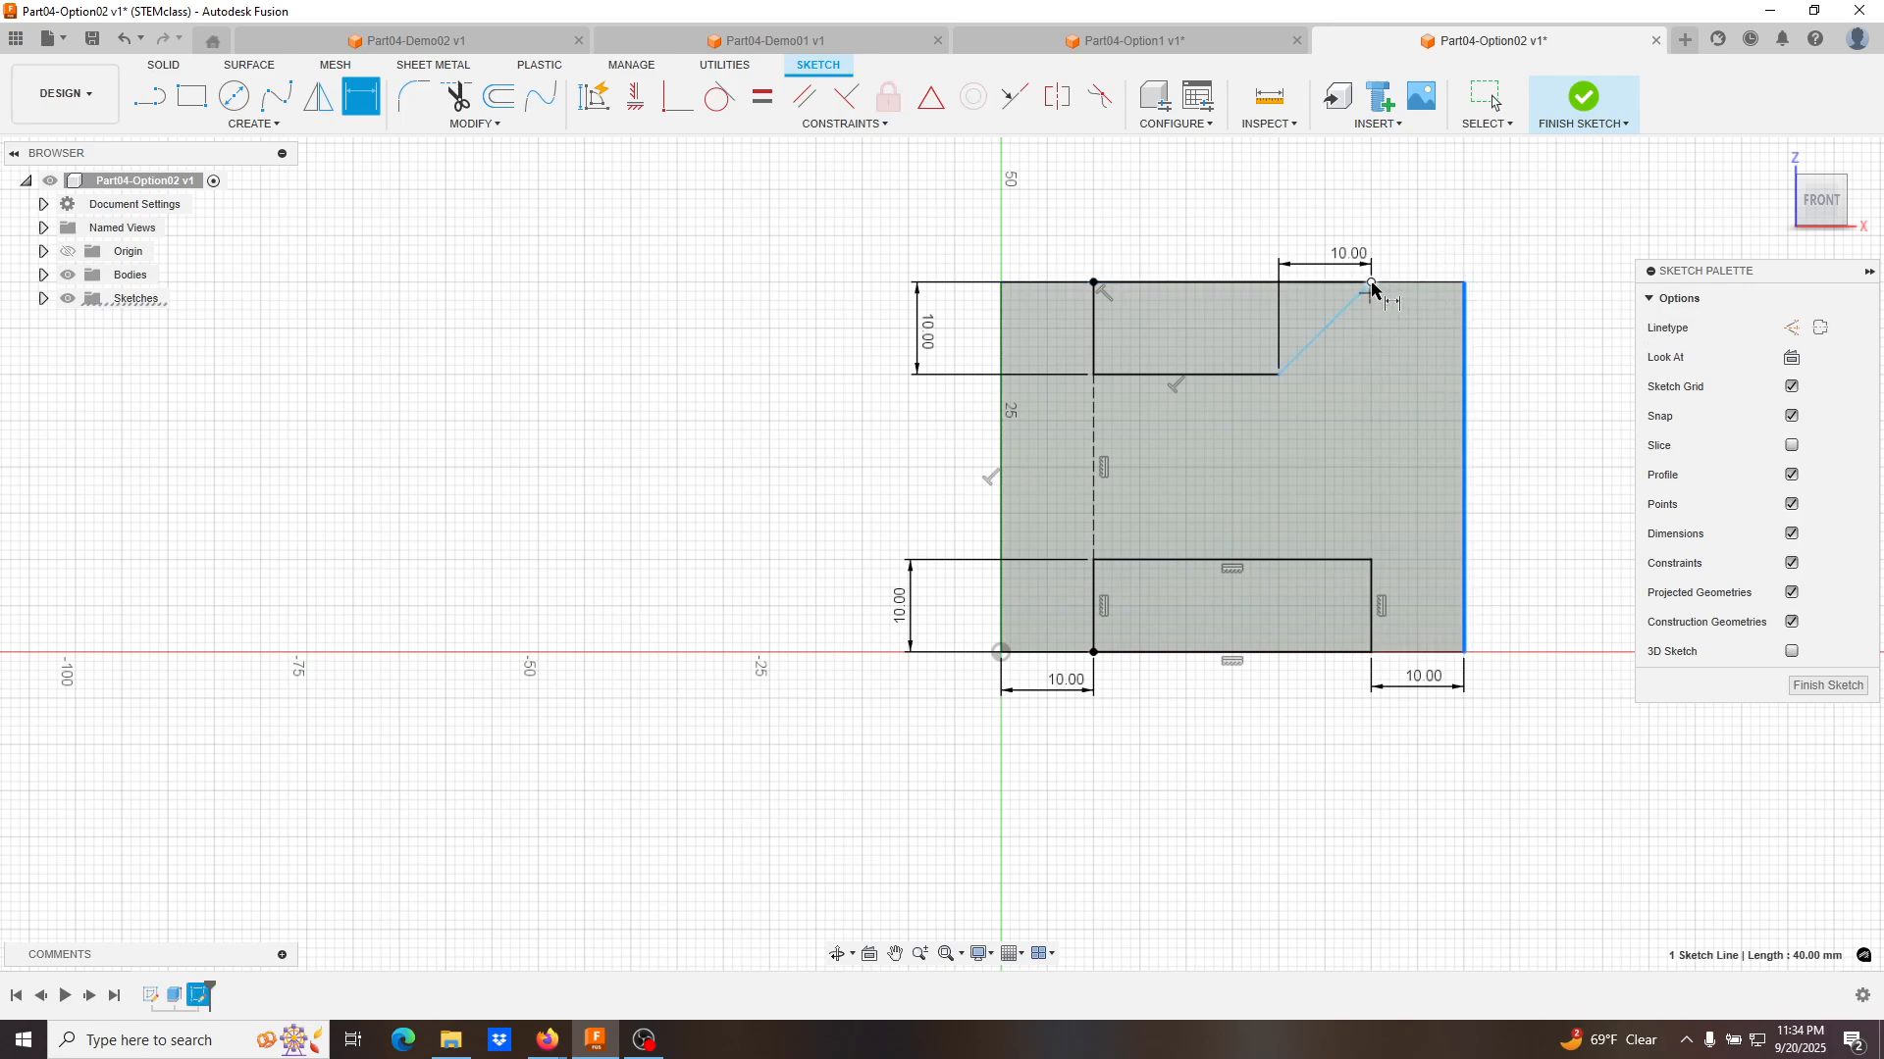
click(1415, 228)
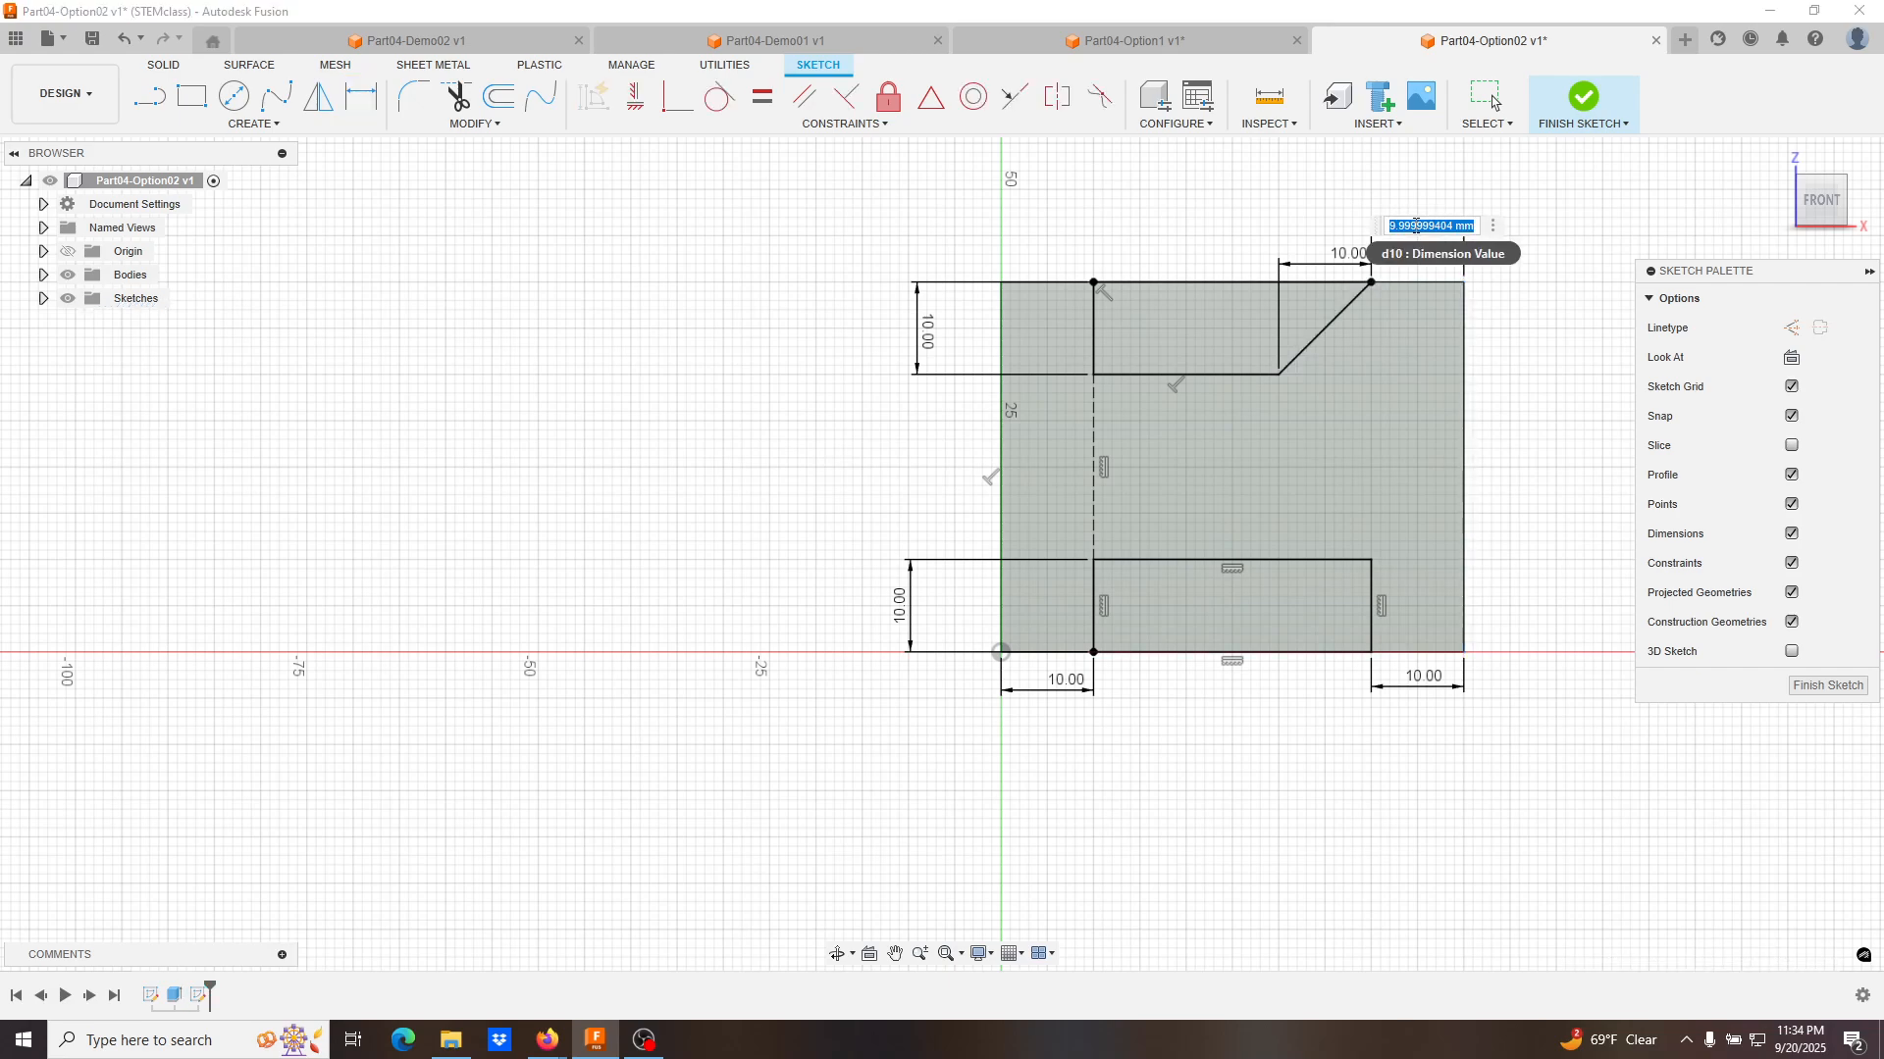
text(10)
key(Return)
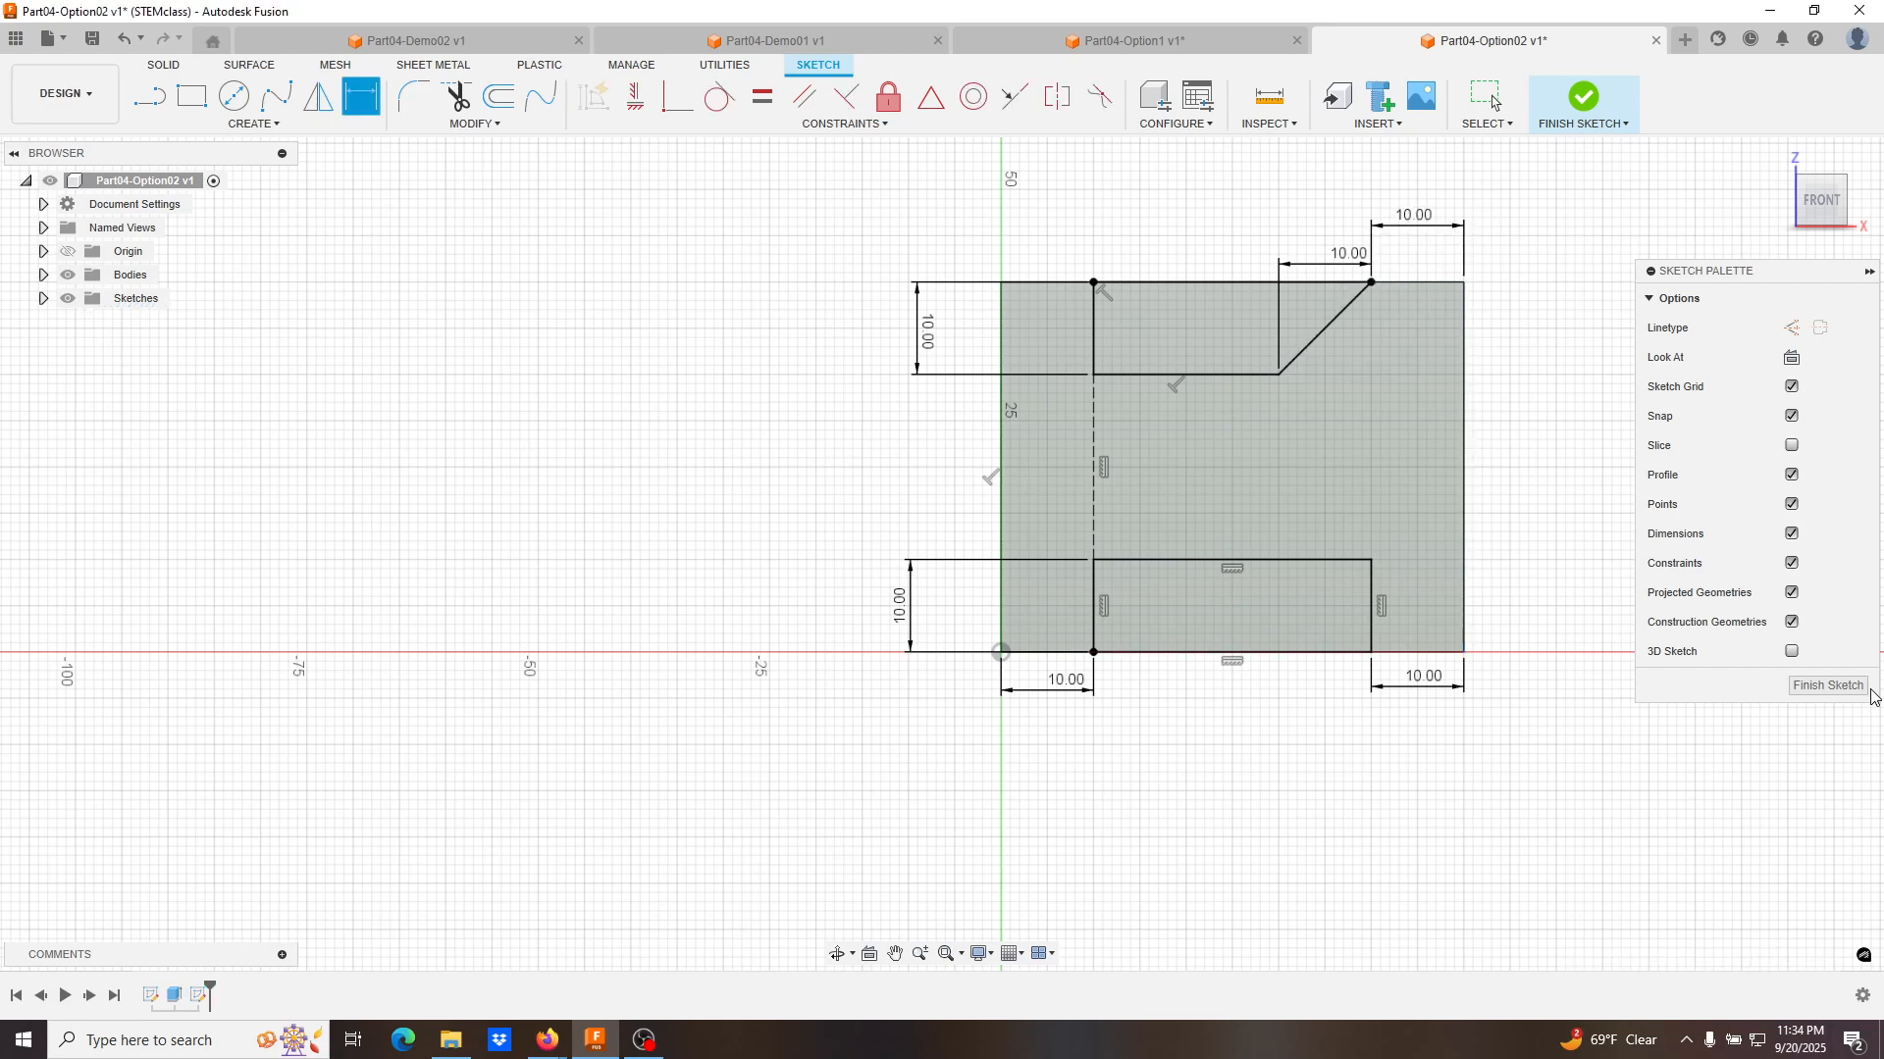
click(1830, 686)
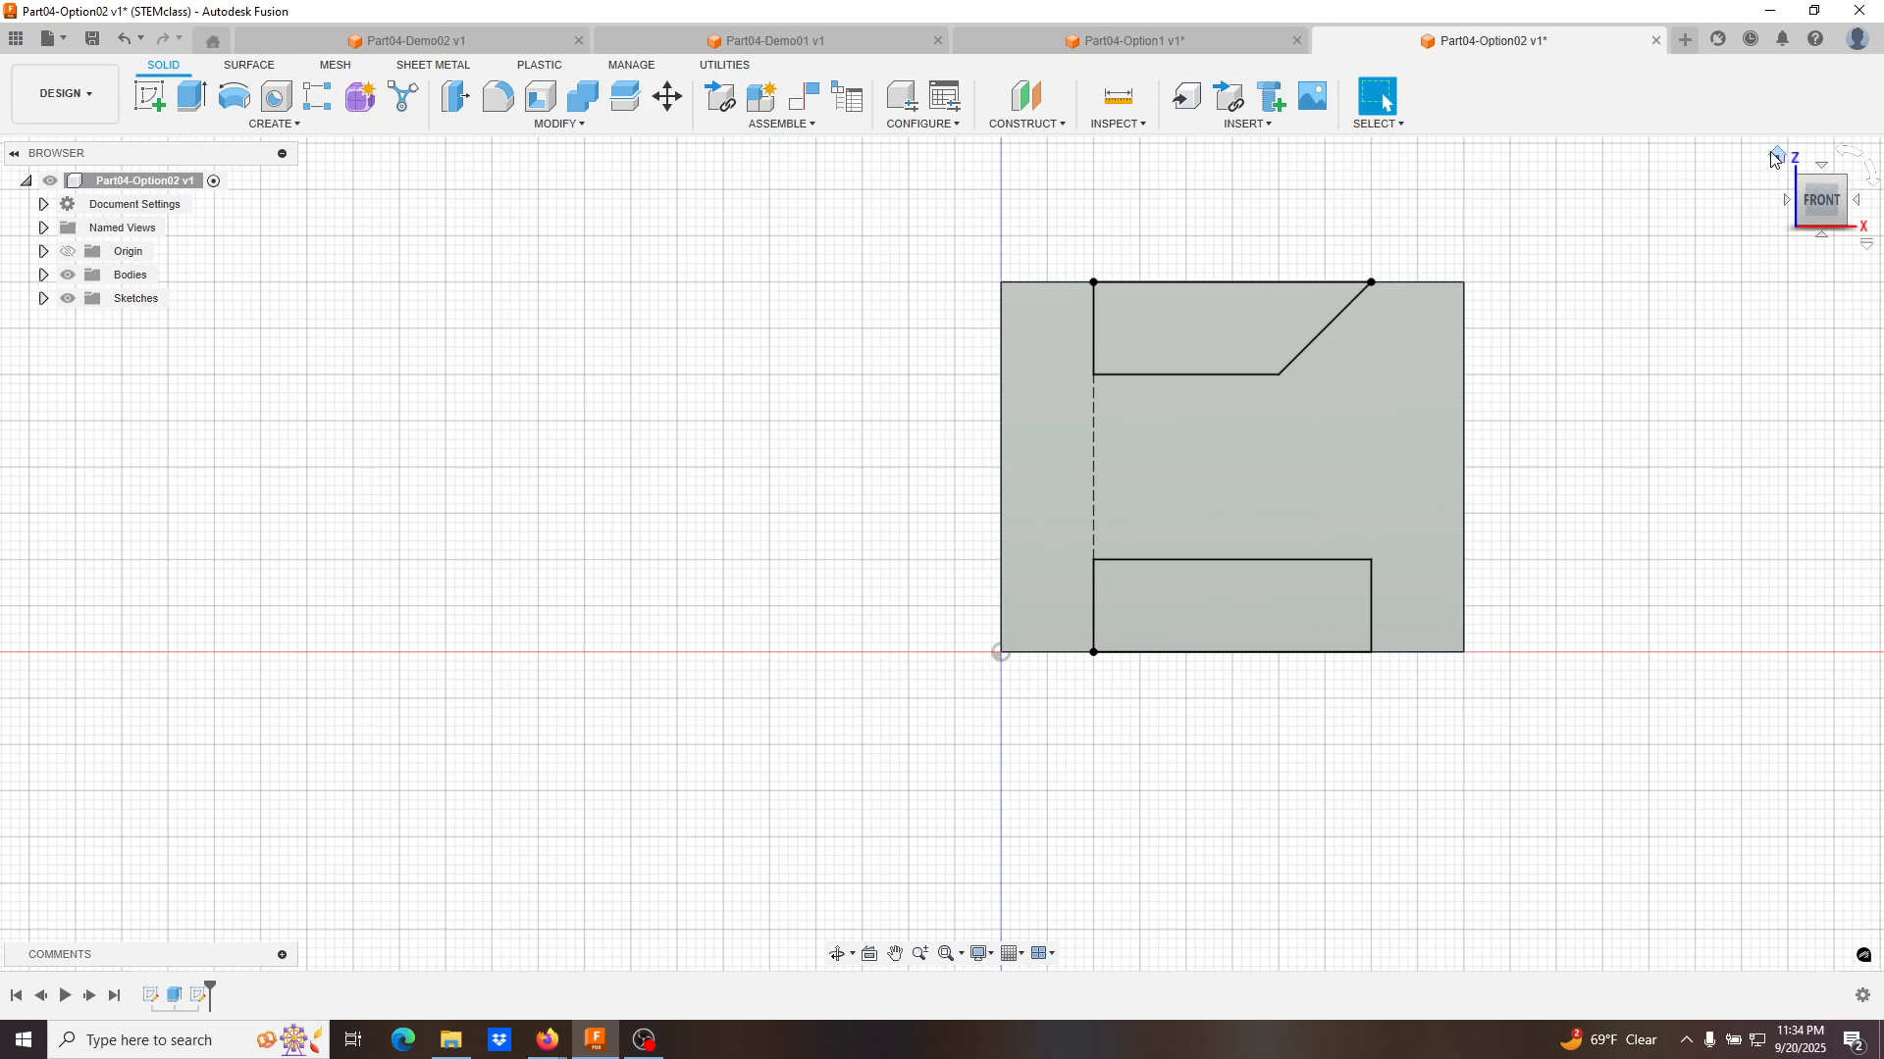
Extrude the upper notch and lower rectangle profiles together as a cut into the block with extent type All.
click(1777, 155)
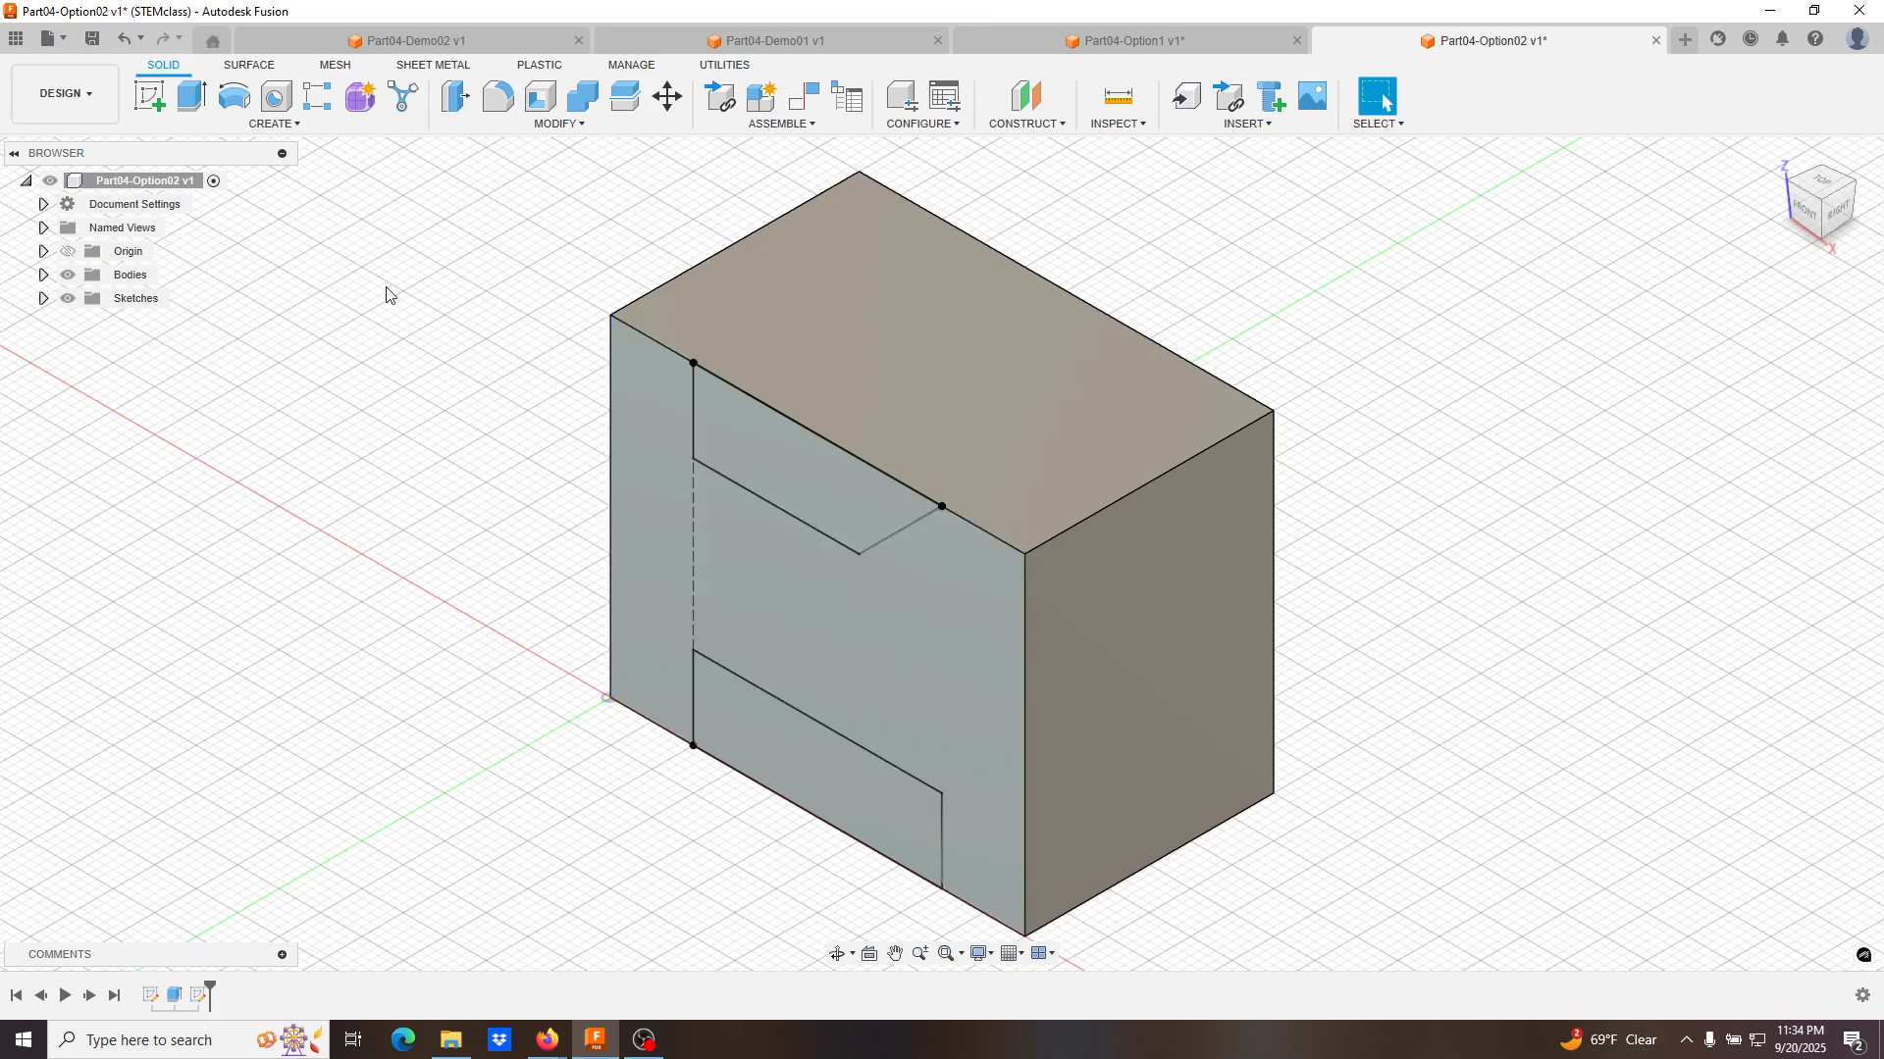
click(193, 98)
click(762, 463)
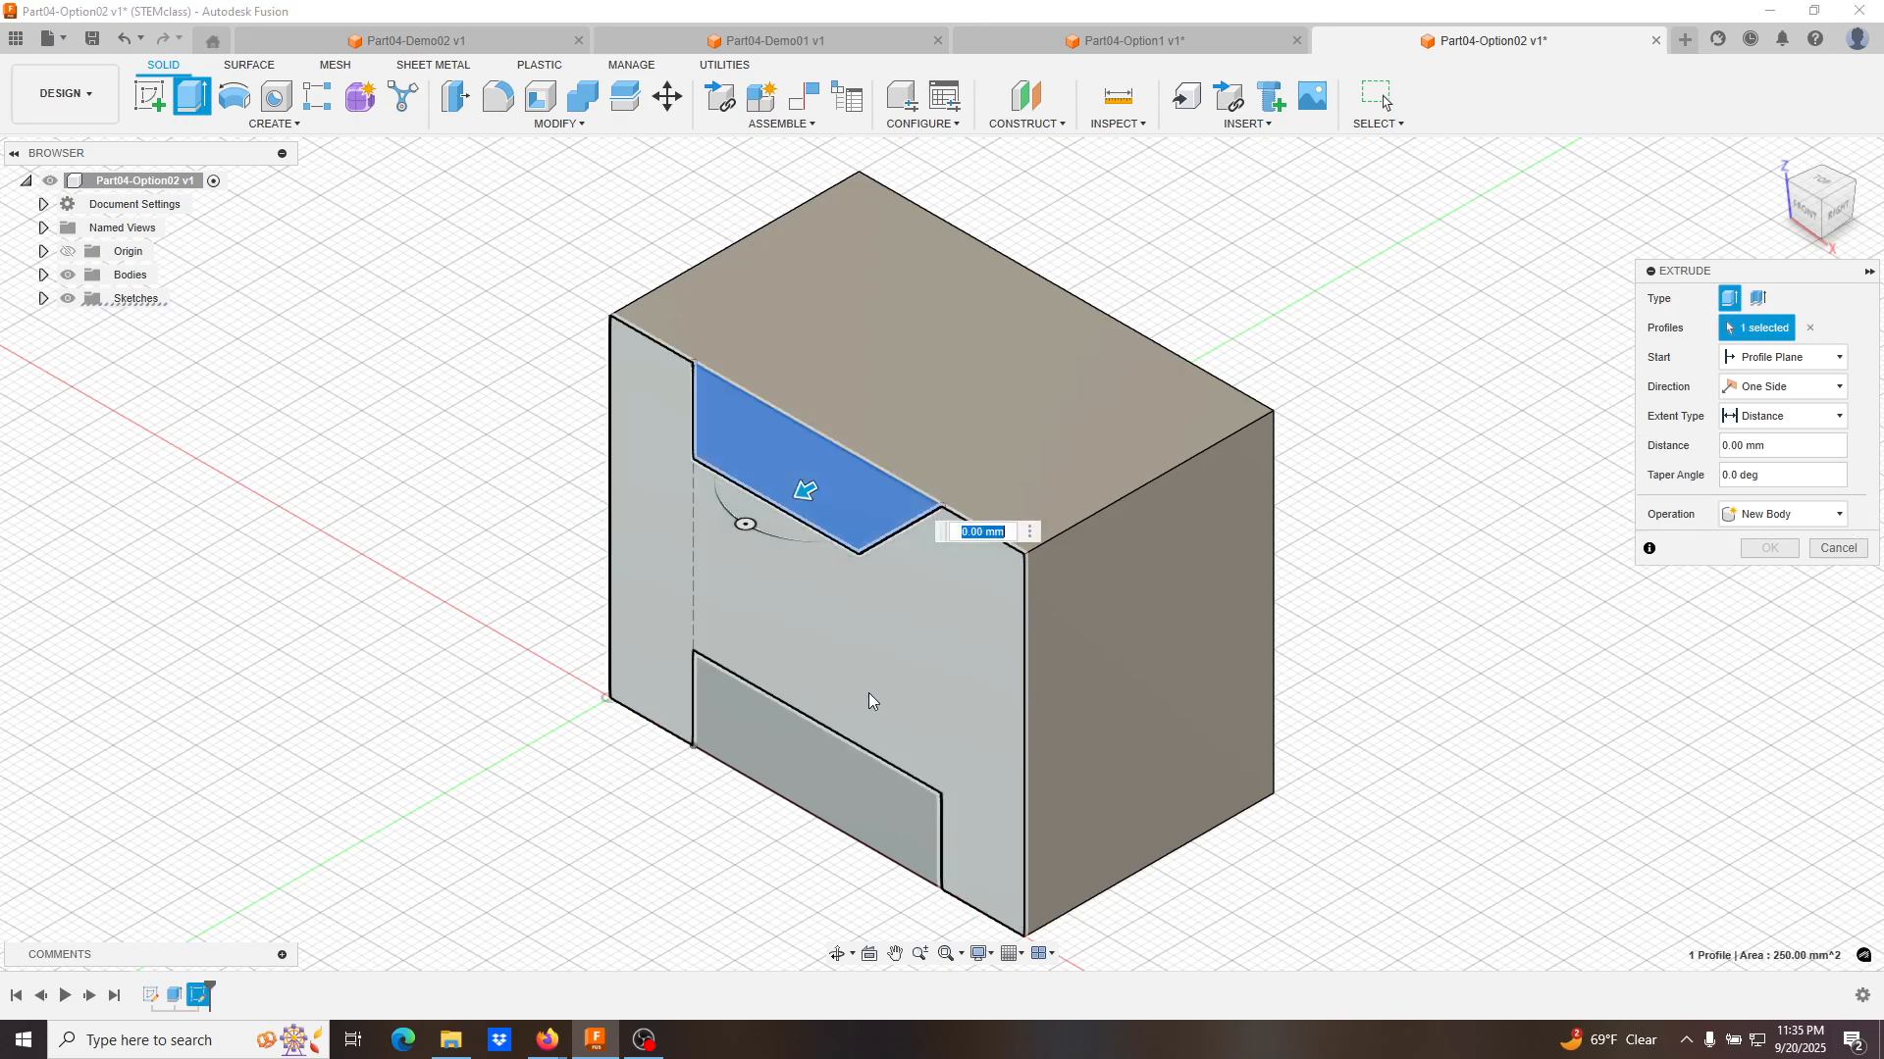
click(861, 800)
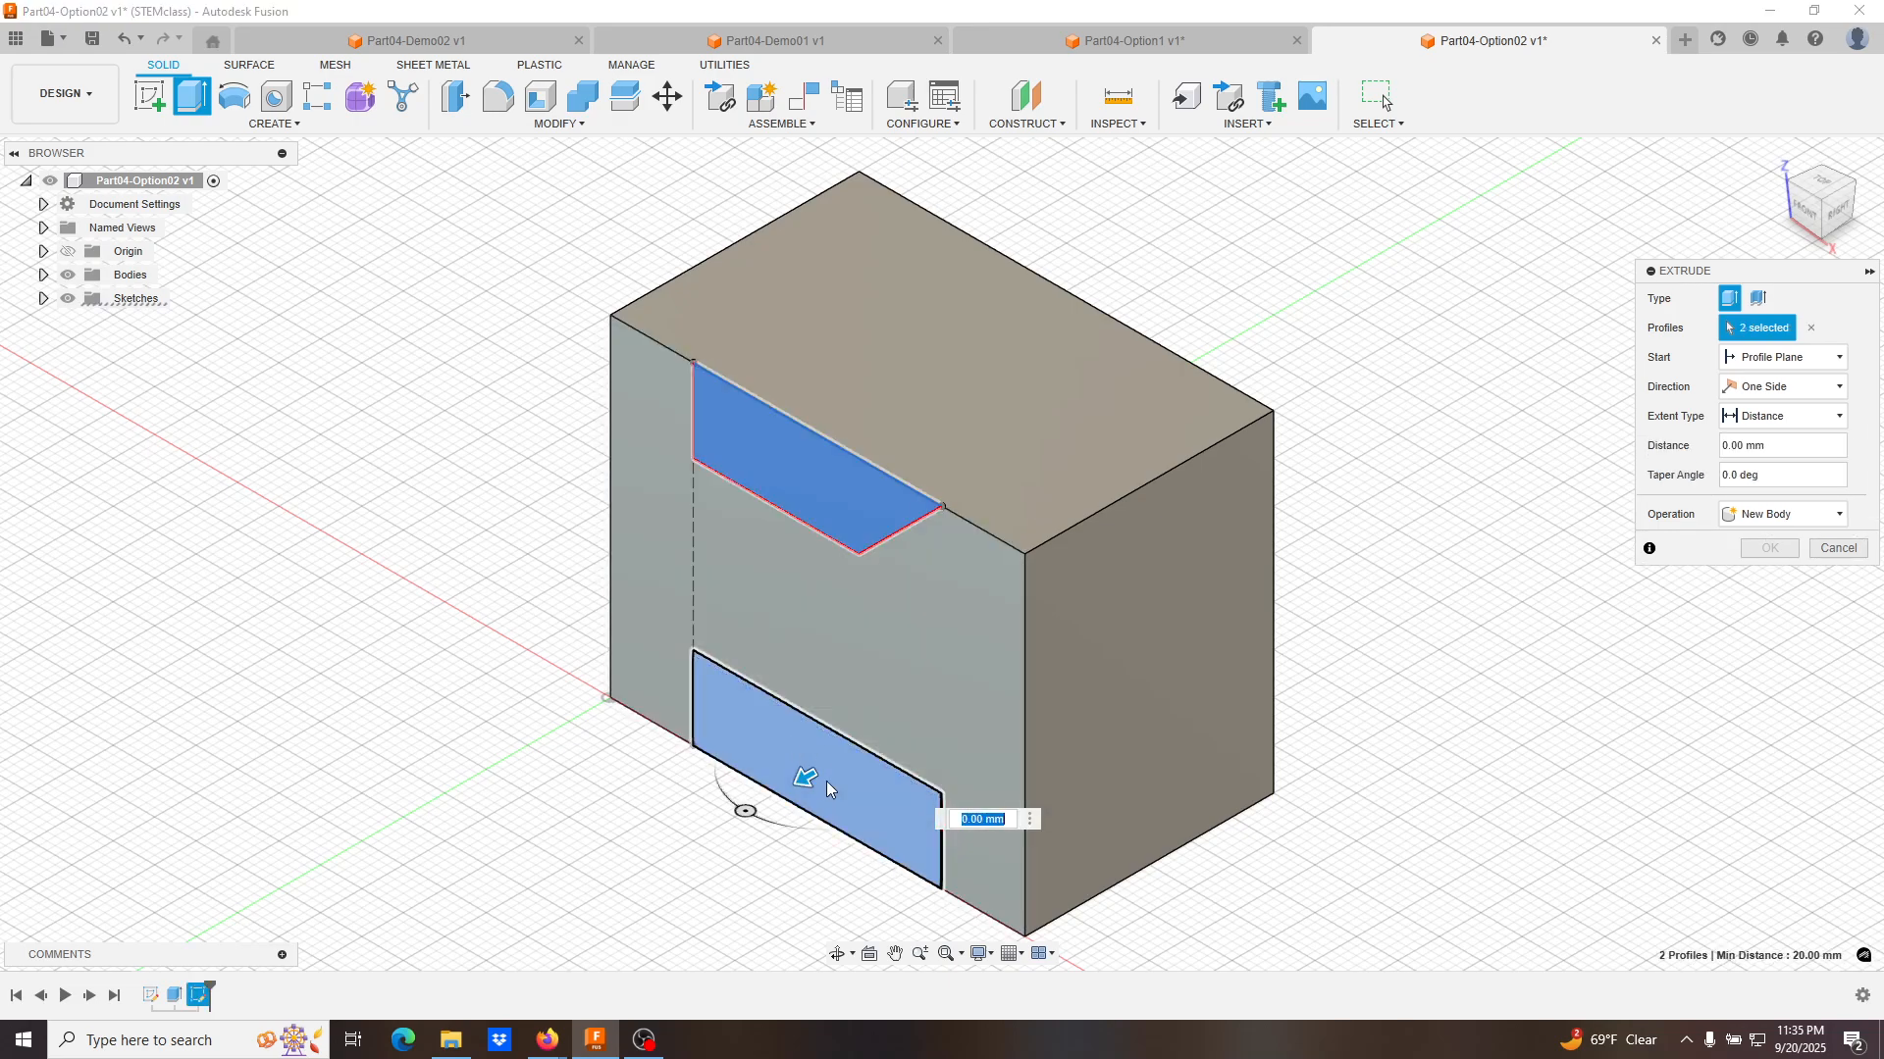
drag(806, 797, 1051, 694)
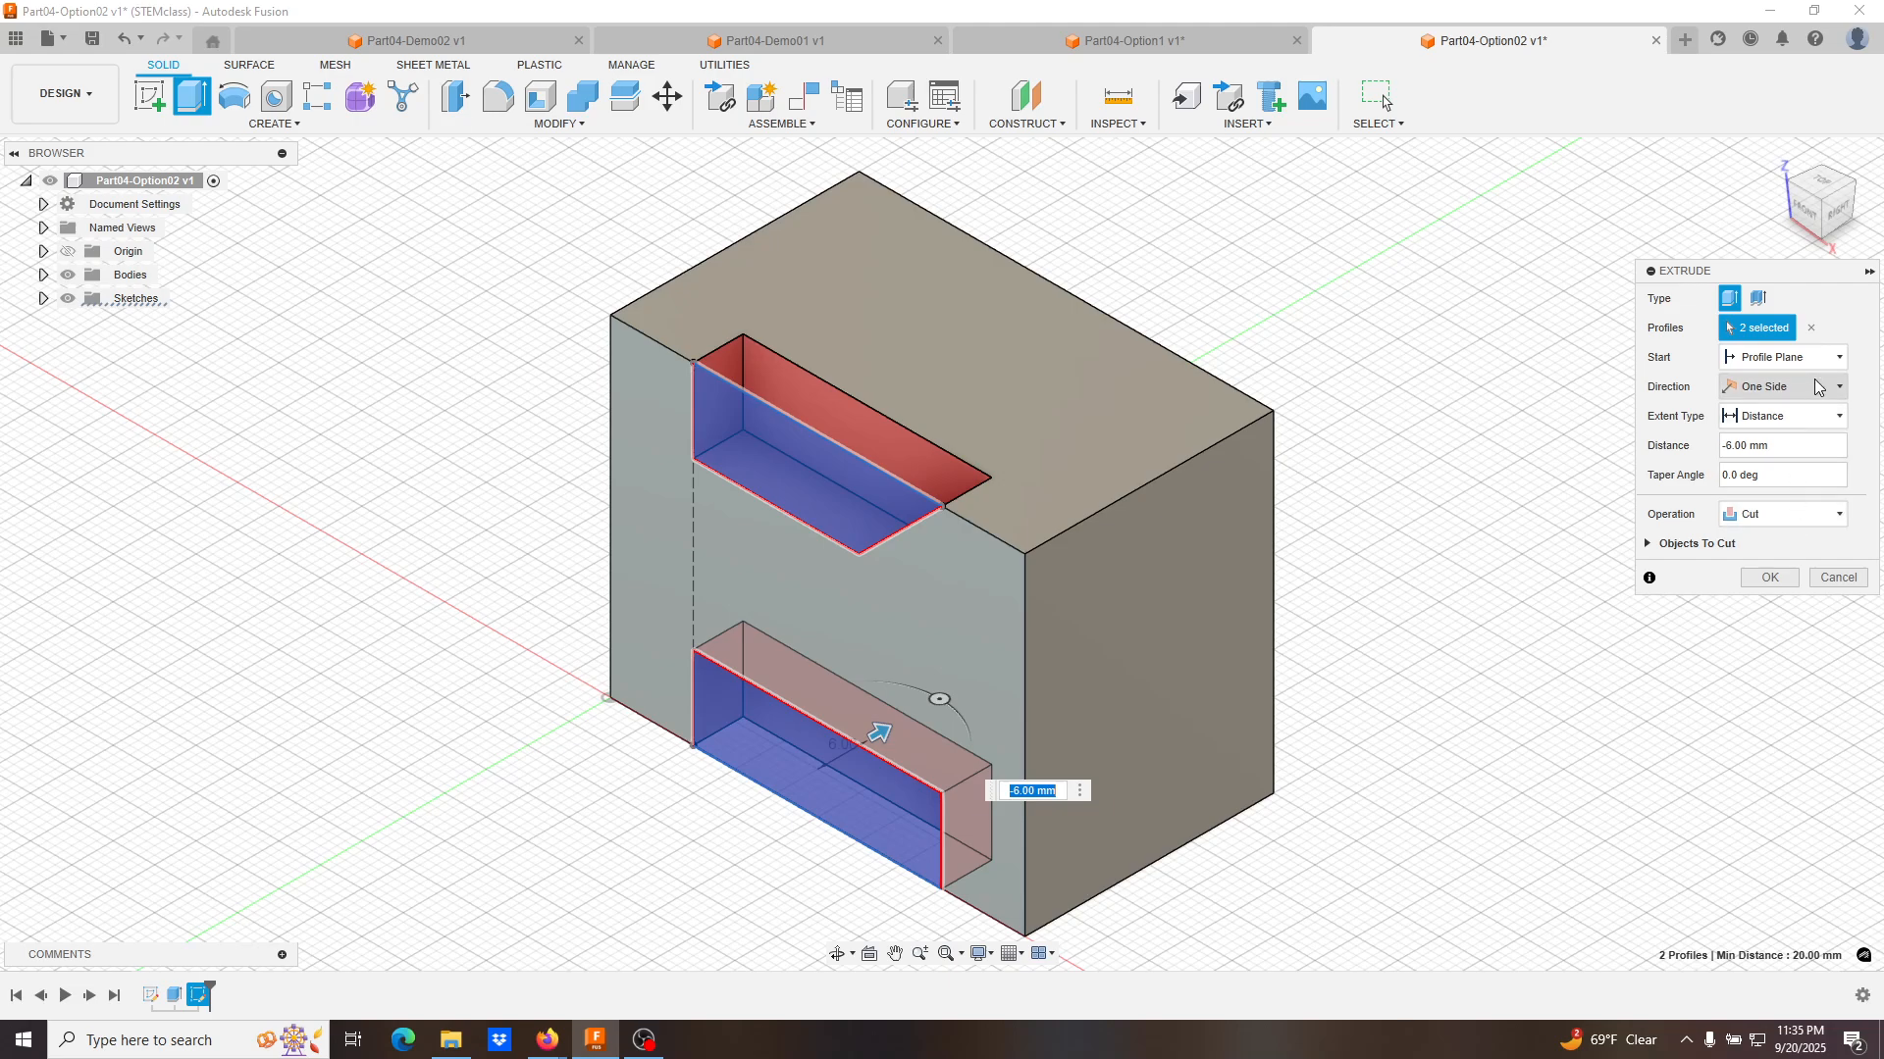
click(1826, 418)
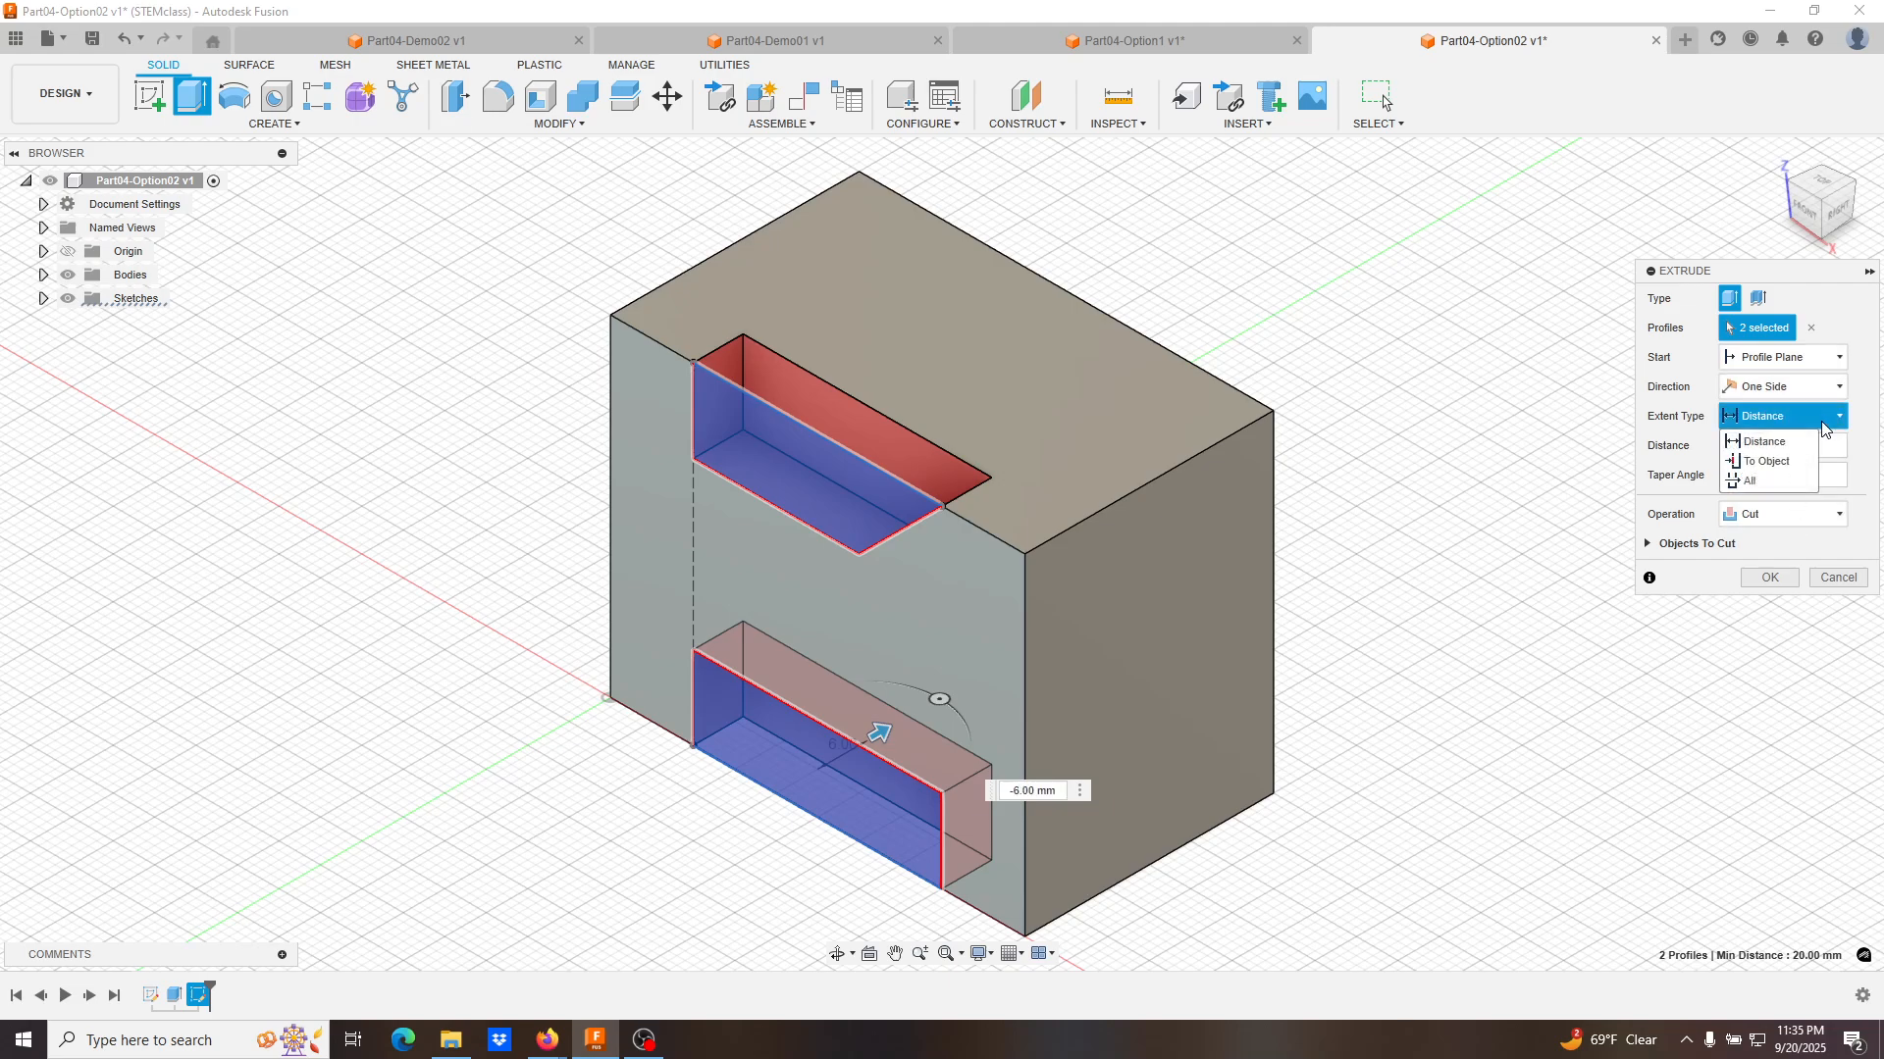
click(1764, 494)
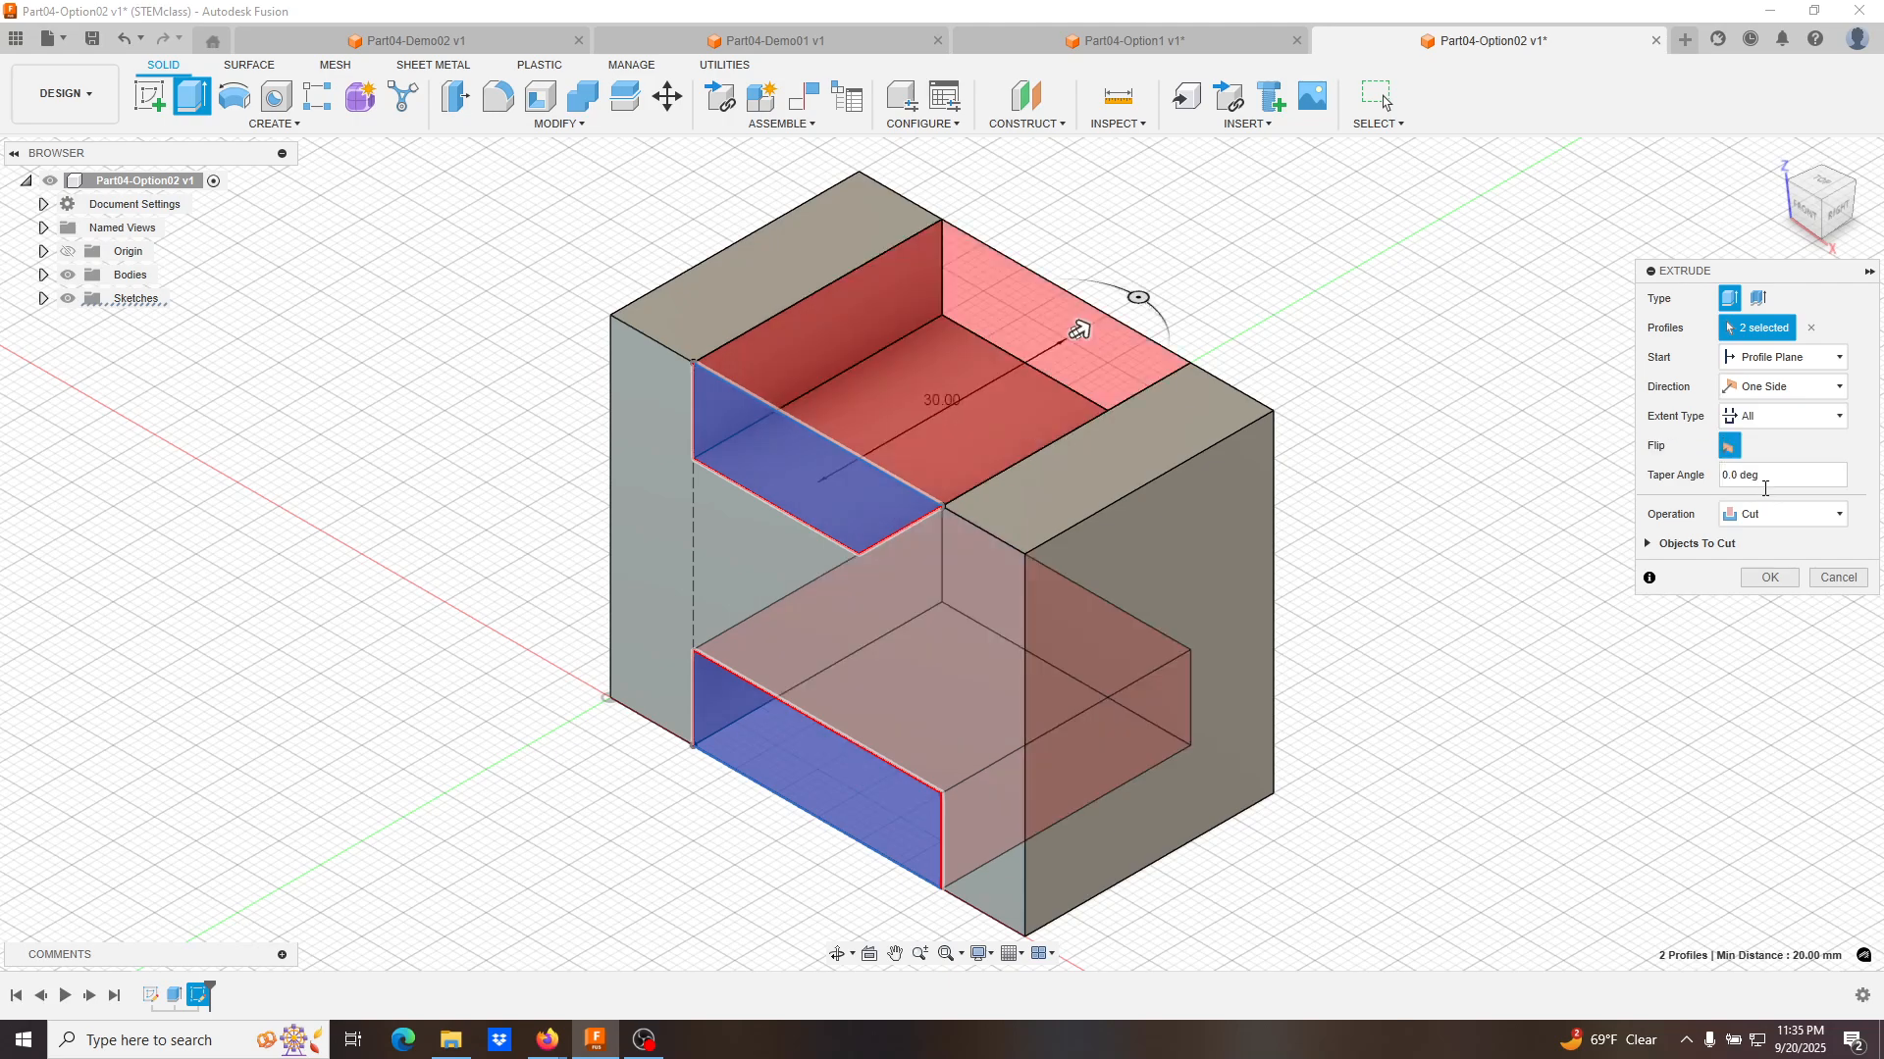
click(1770, 579)
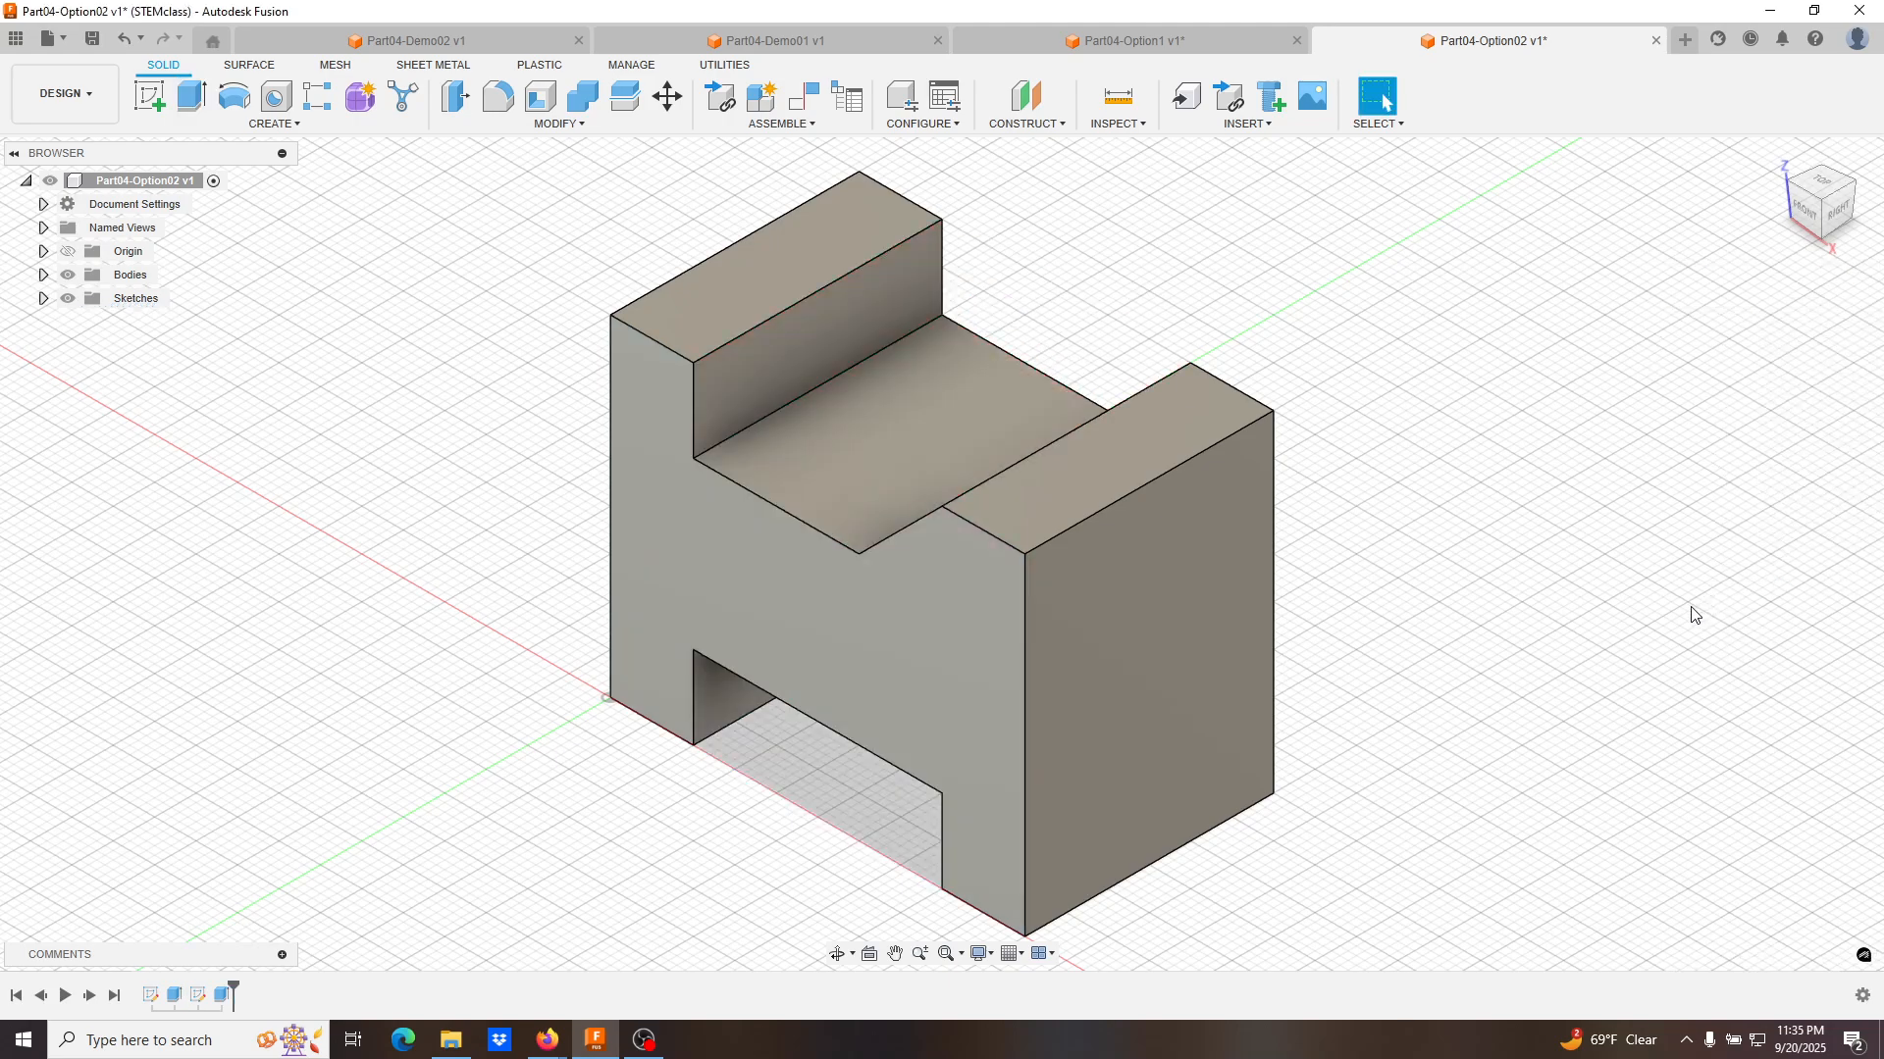
Reopen the notch sketch for editing and delete the 10 mm dimension between the upper notch's right corner and the block's right edge.
shift+middle_drag(1516, 674, 1560, 600)
key(Escape)
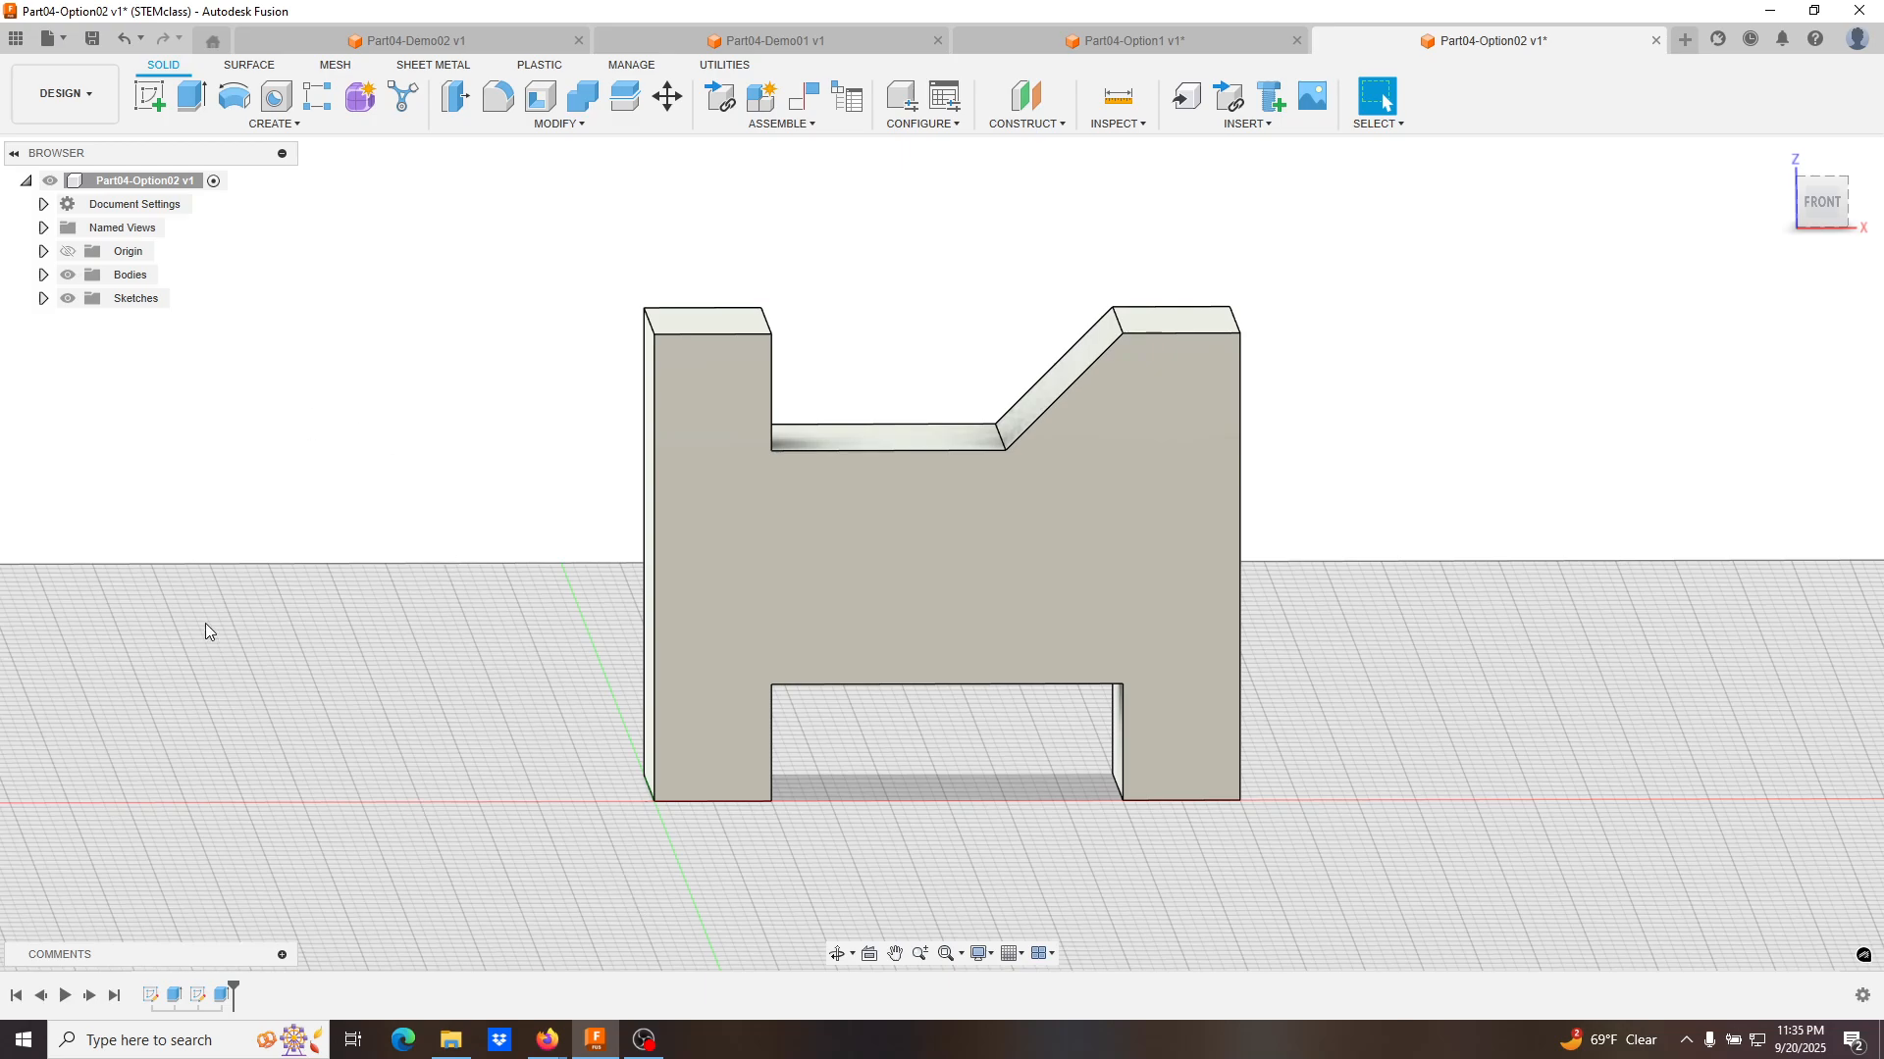
click(196, 996)
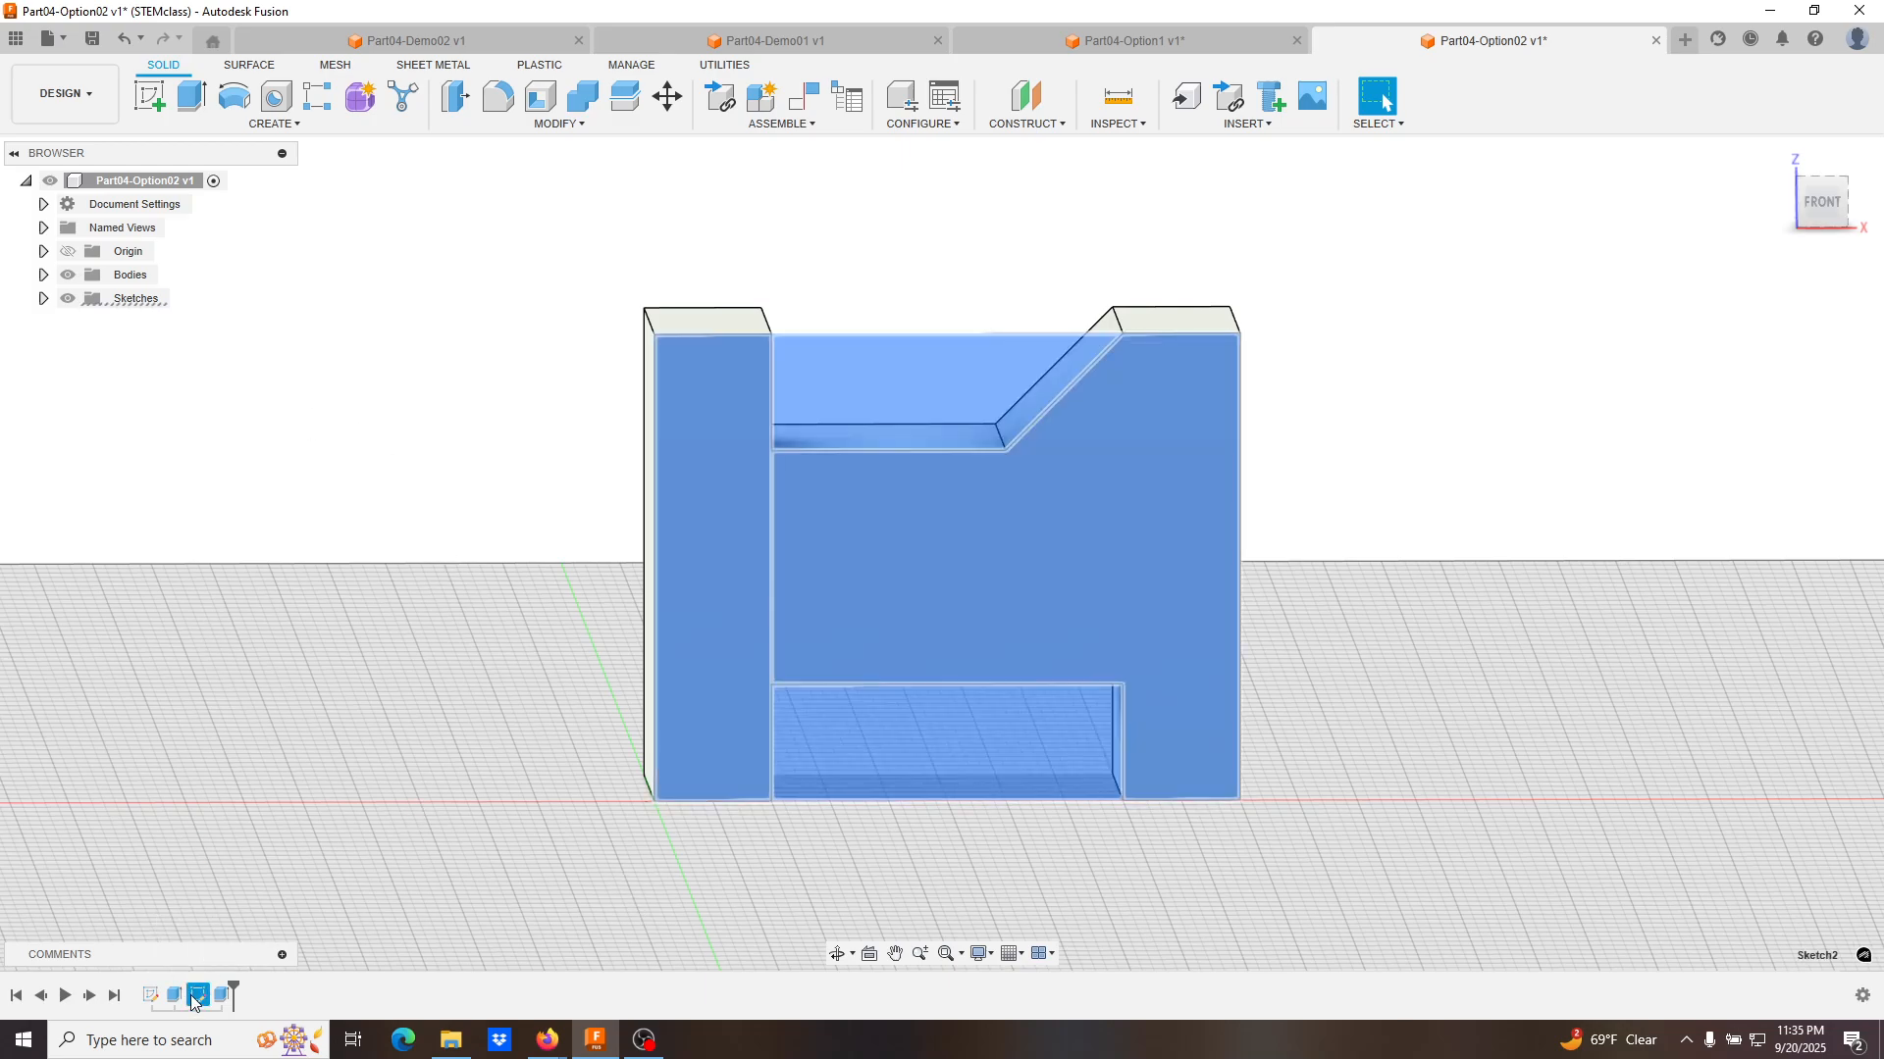
right_click(196, 997)
click(247, 782)
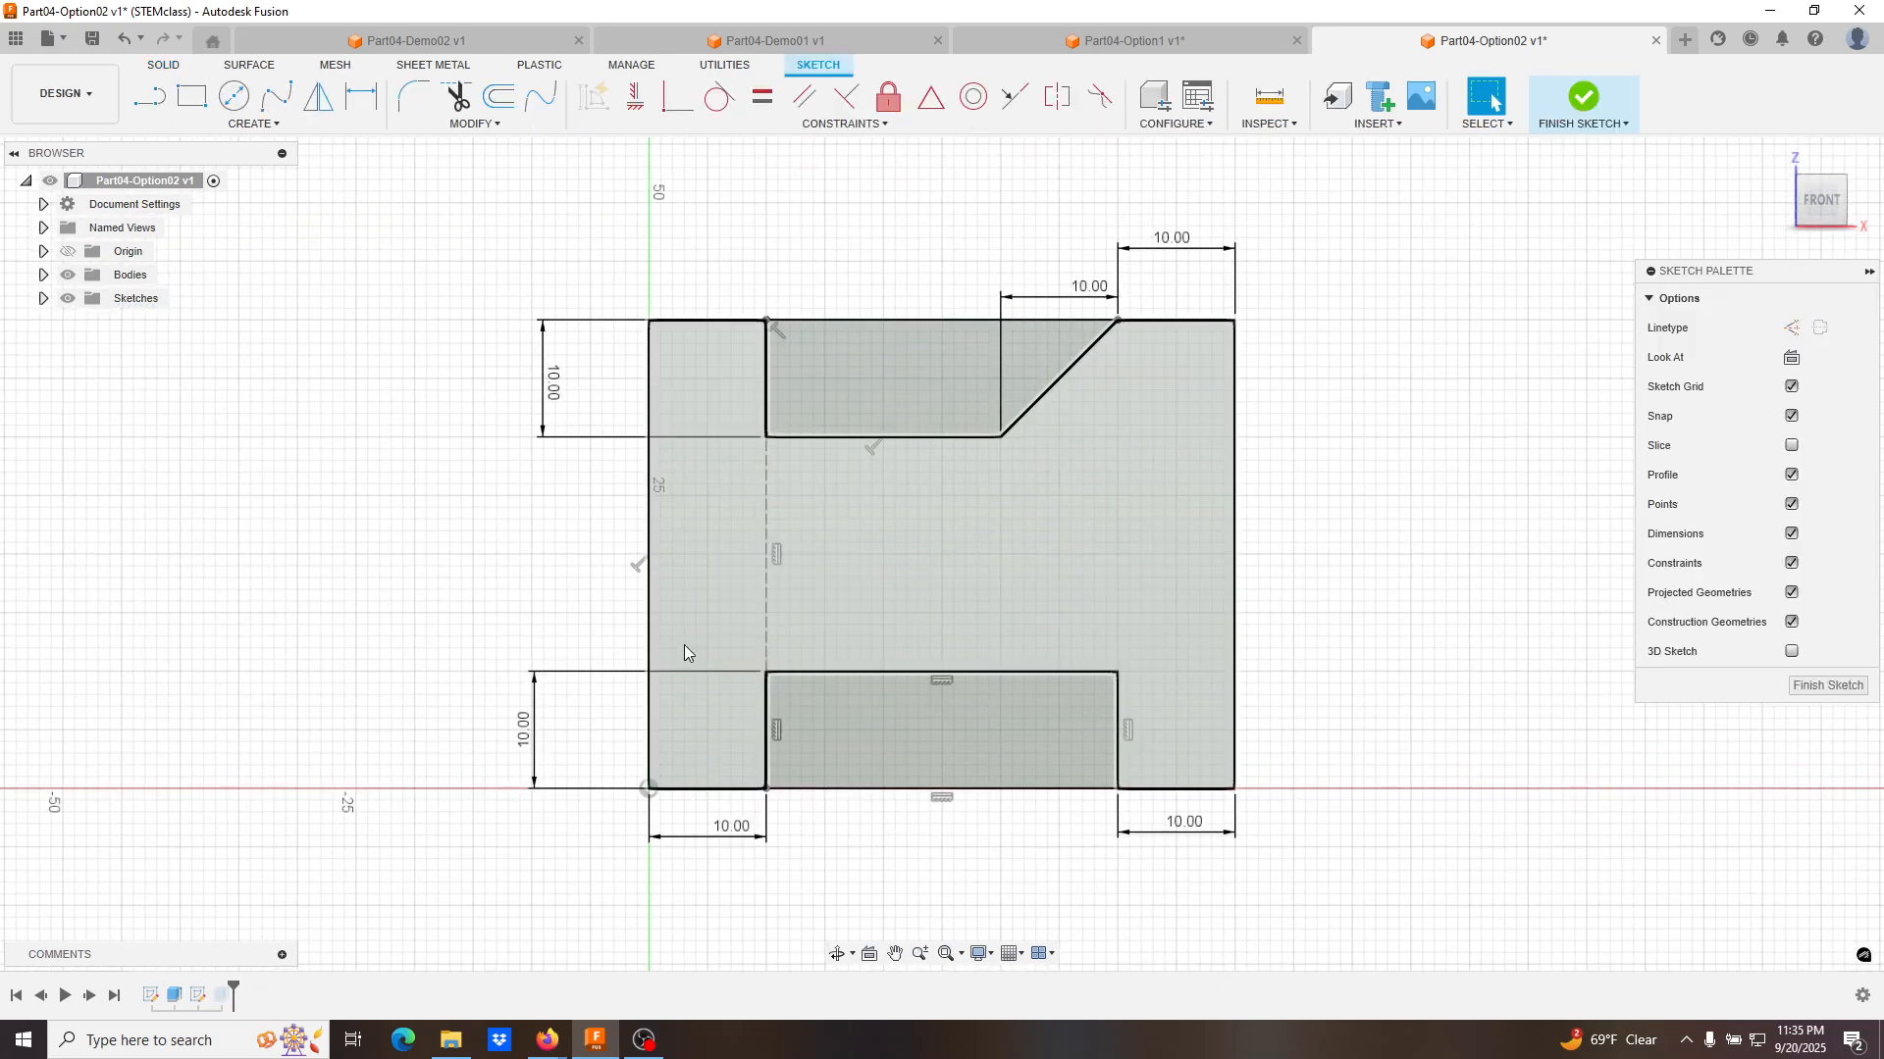
click(1168, 248)
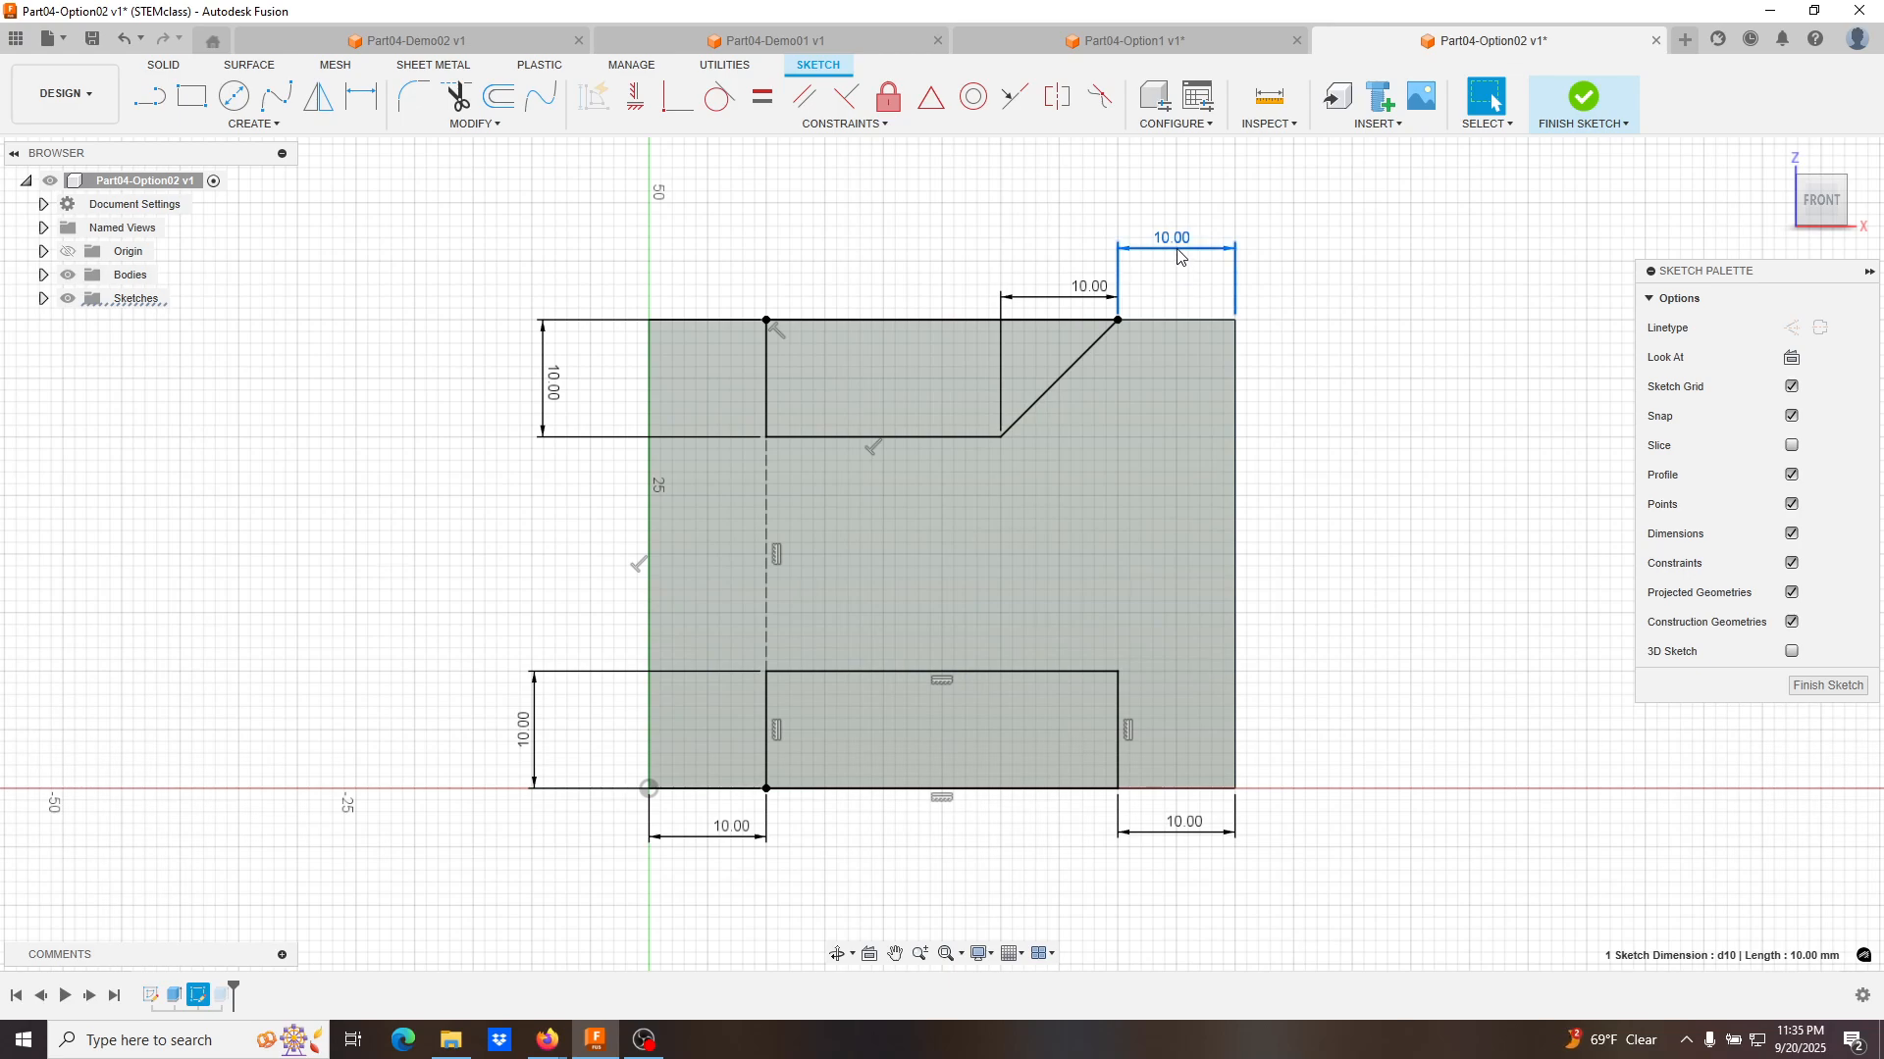
key(Delete)
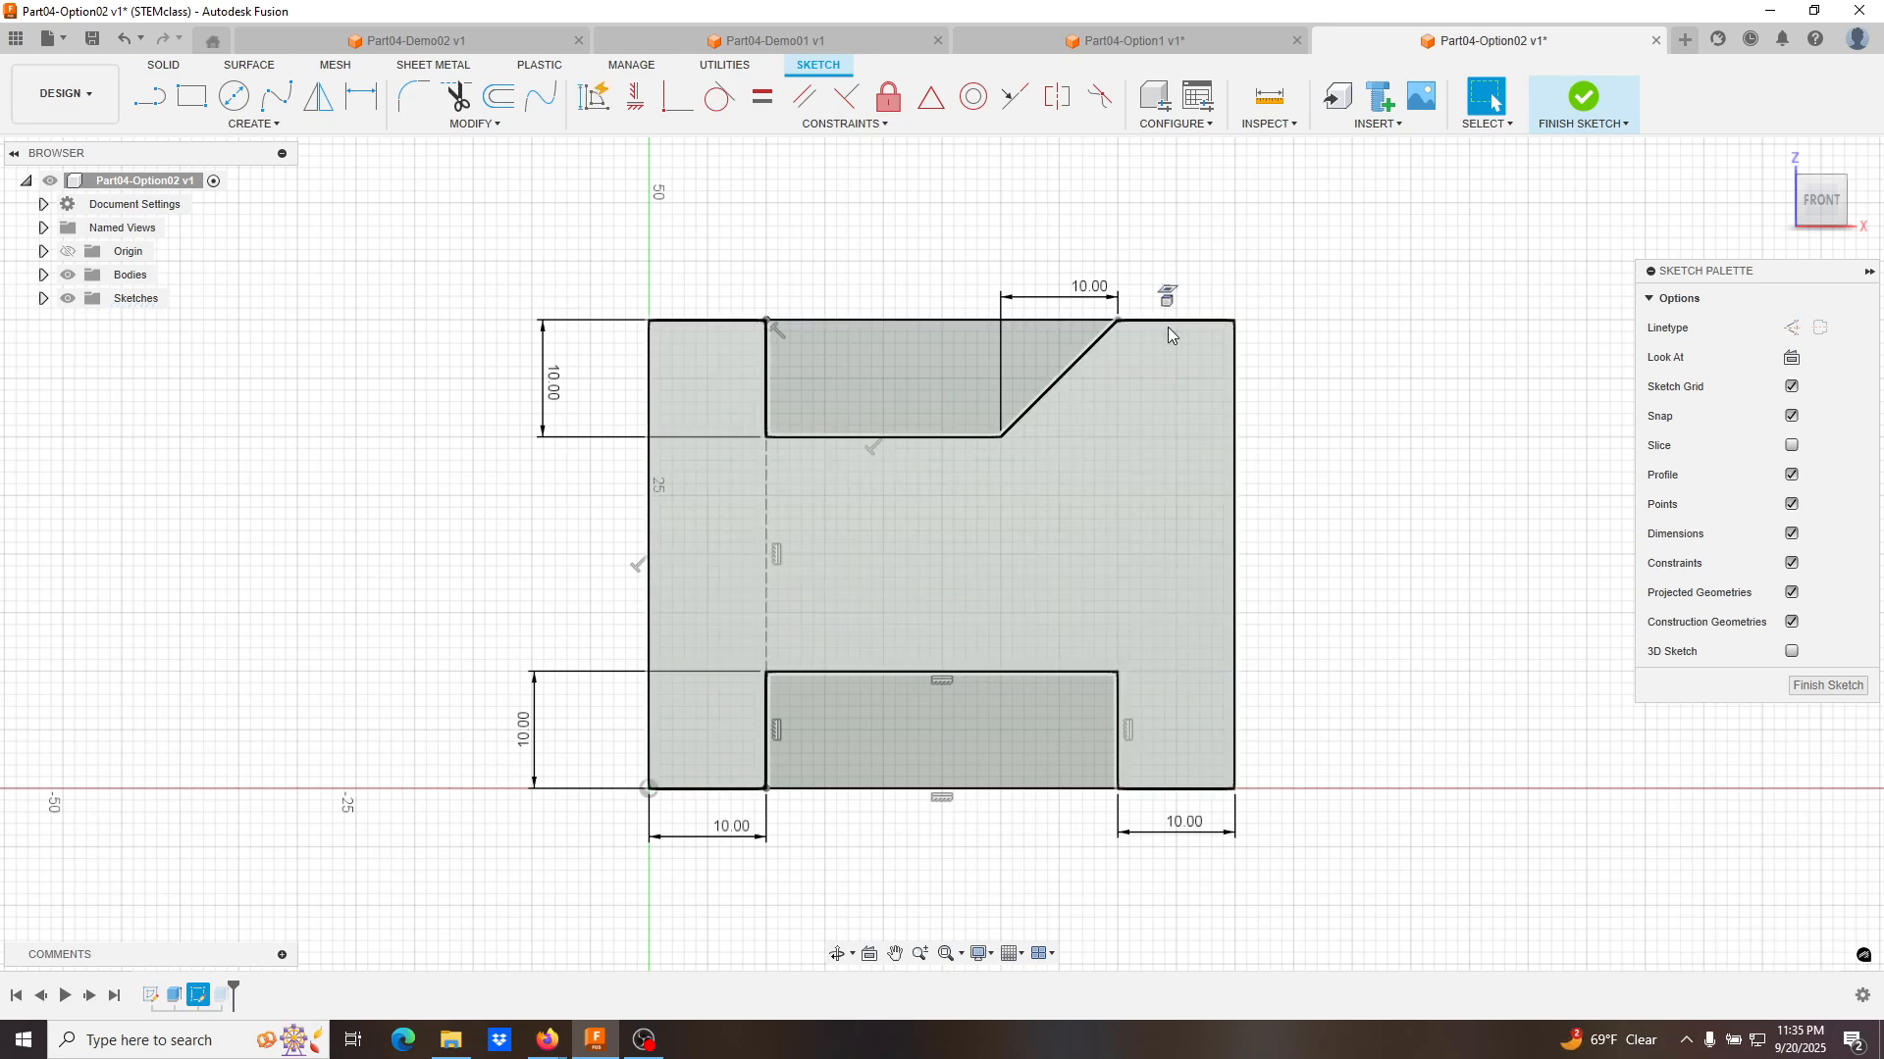
Delete the projected line along the block's top front edge from the notch sketch.
click(1168, 321)
key(Delete)
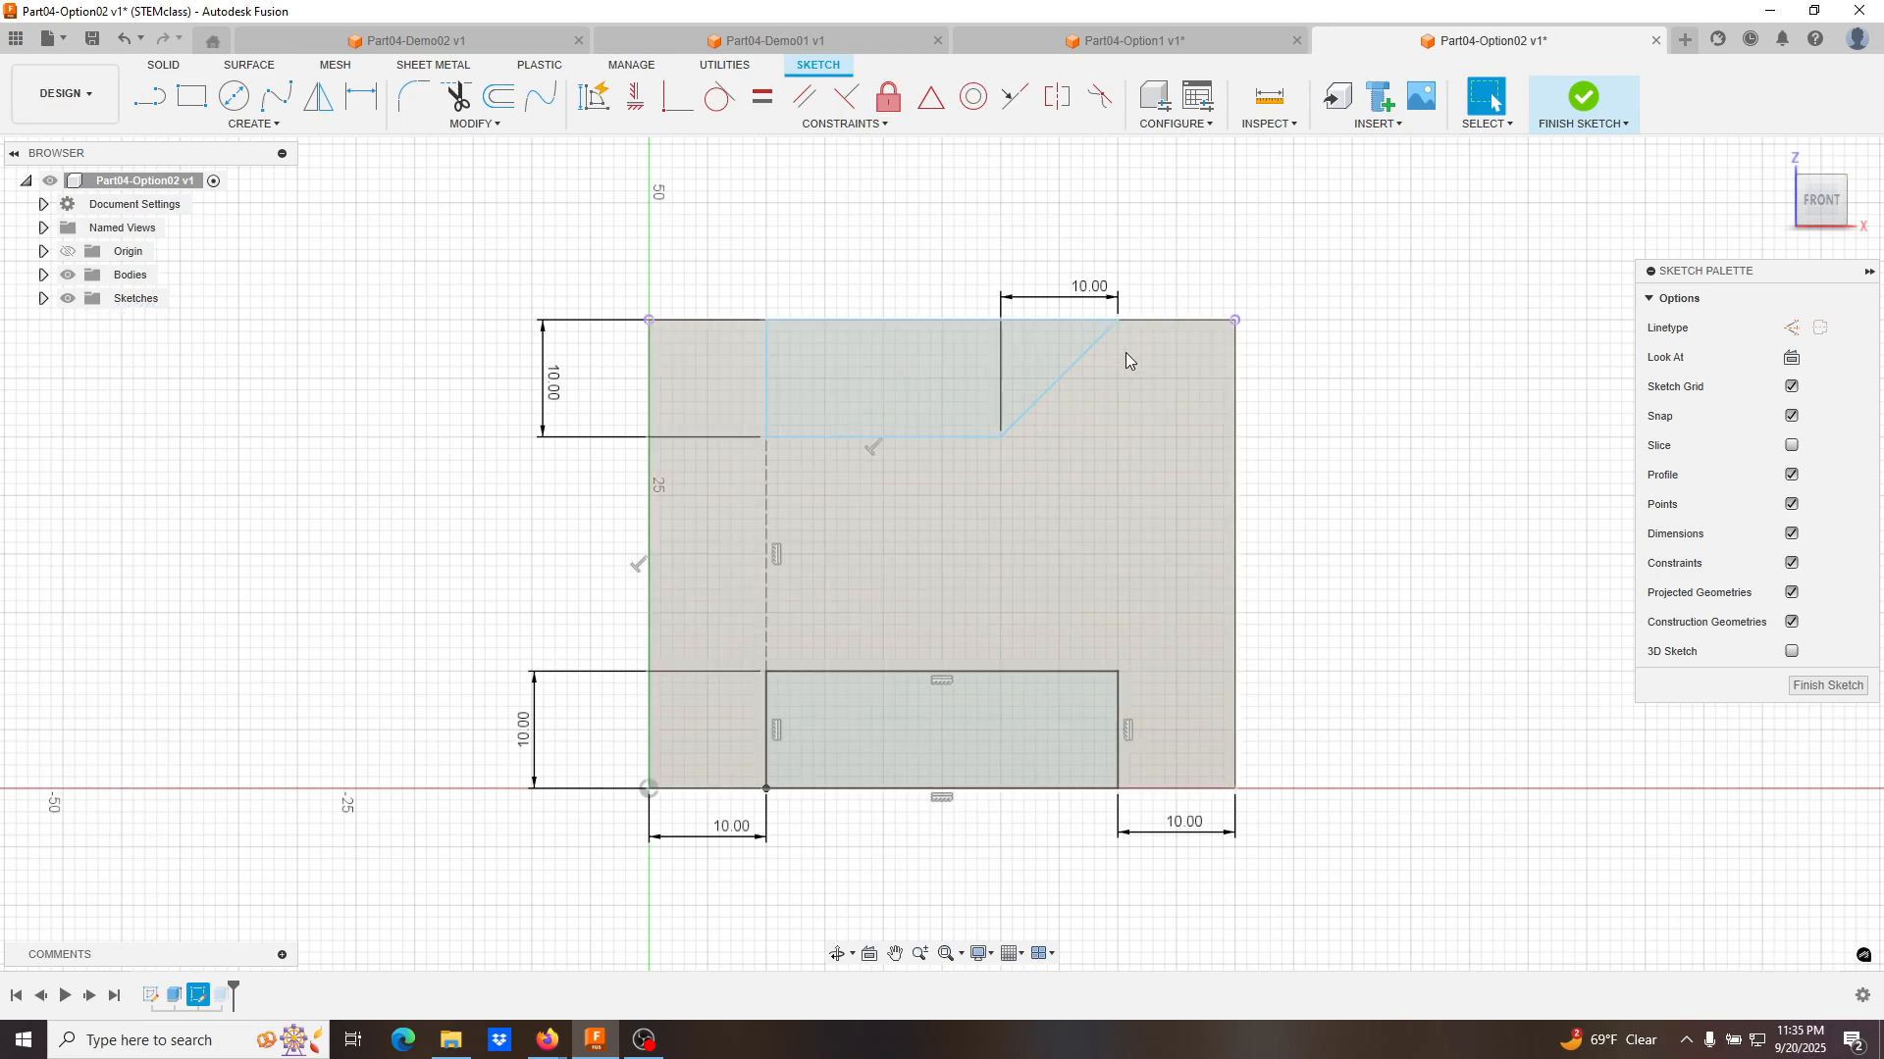
shift+middle_drag(1148, 376, 1126, 409)
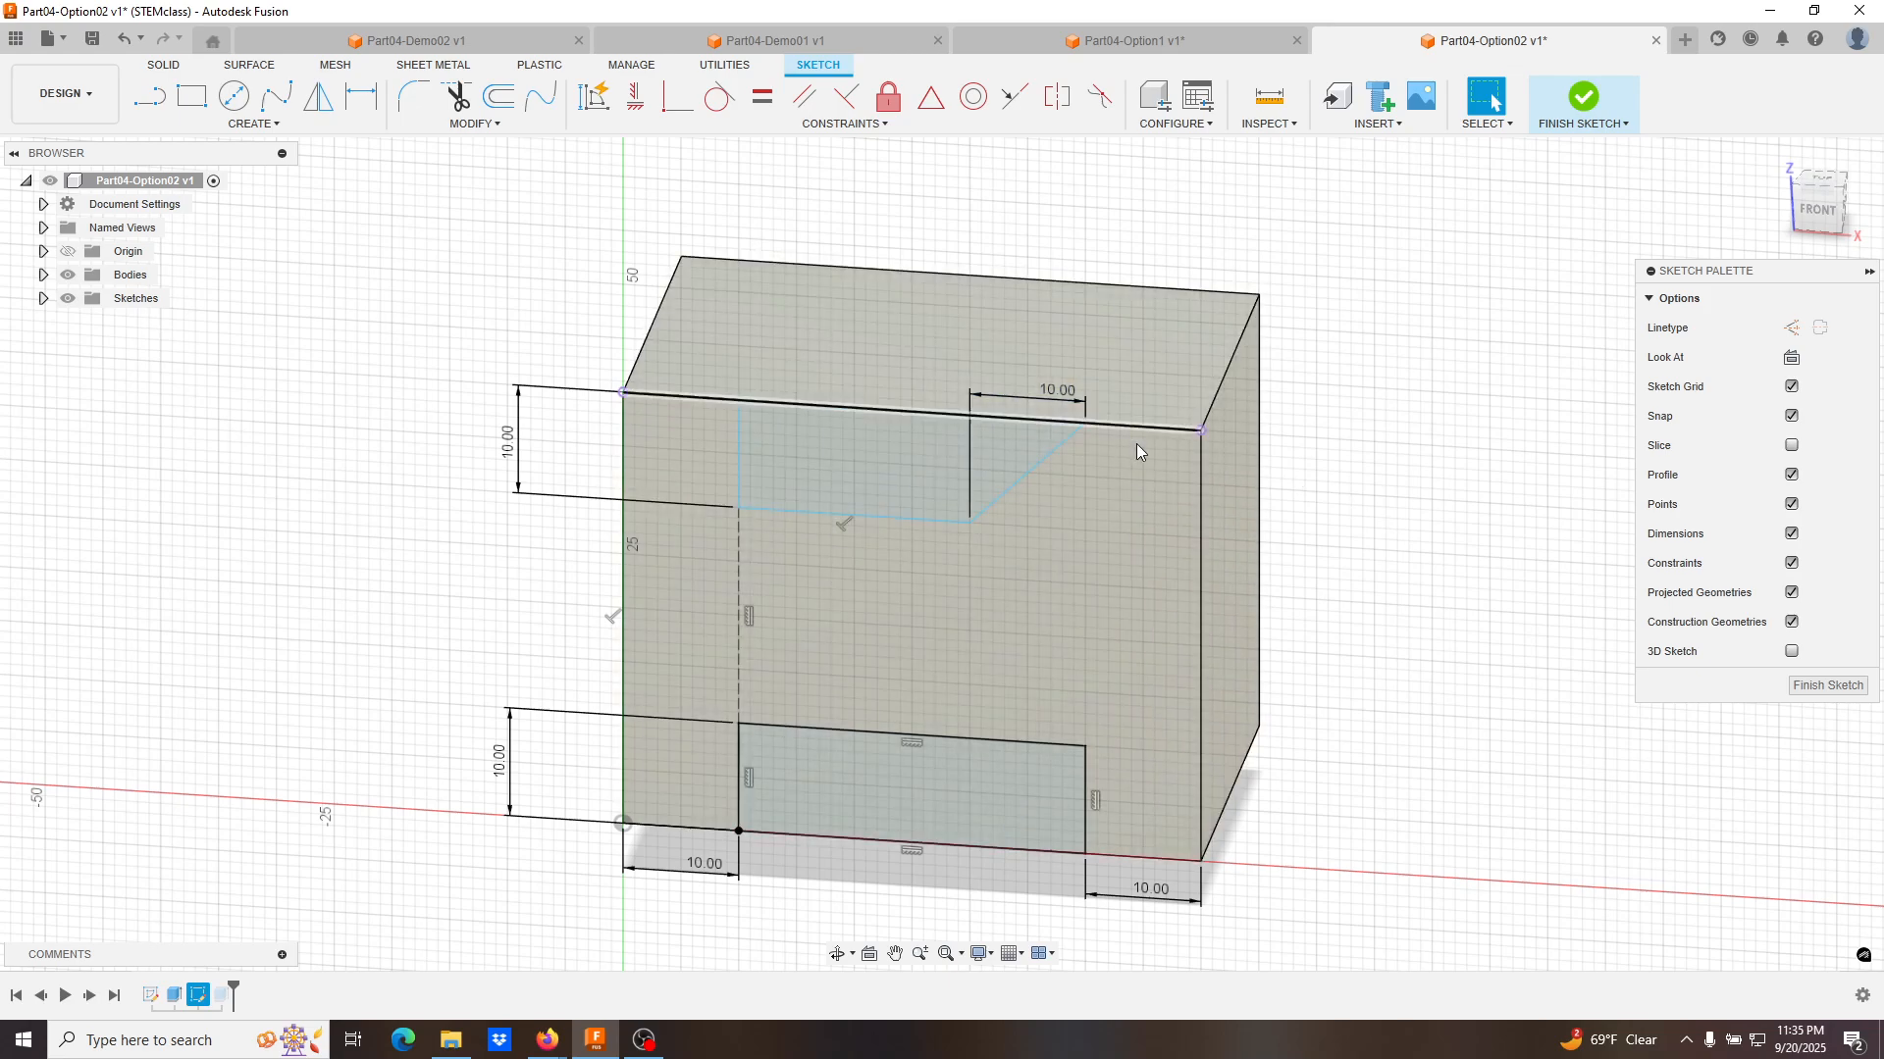
click(938, 439)
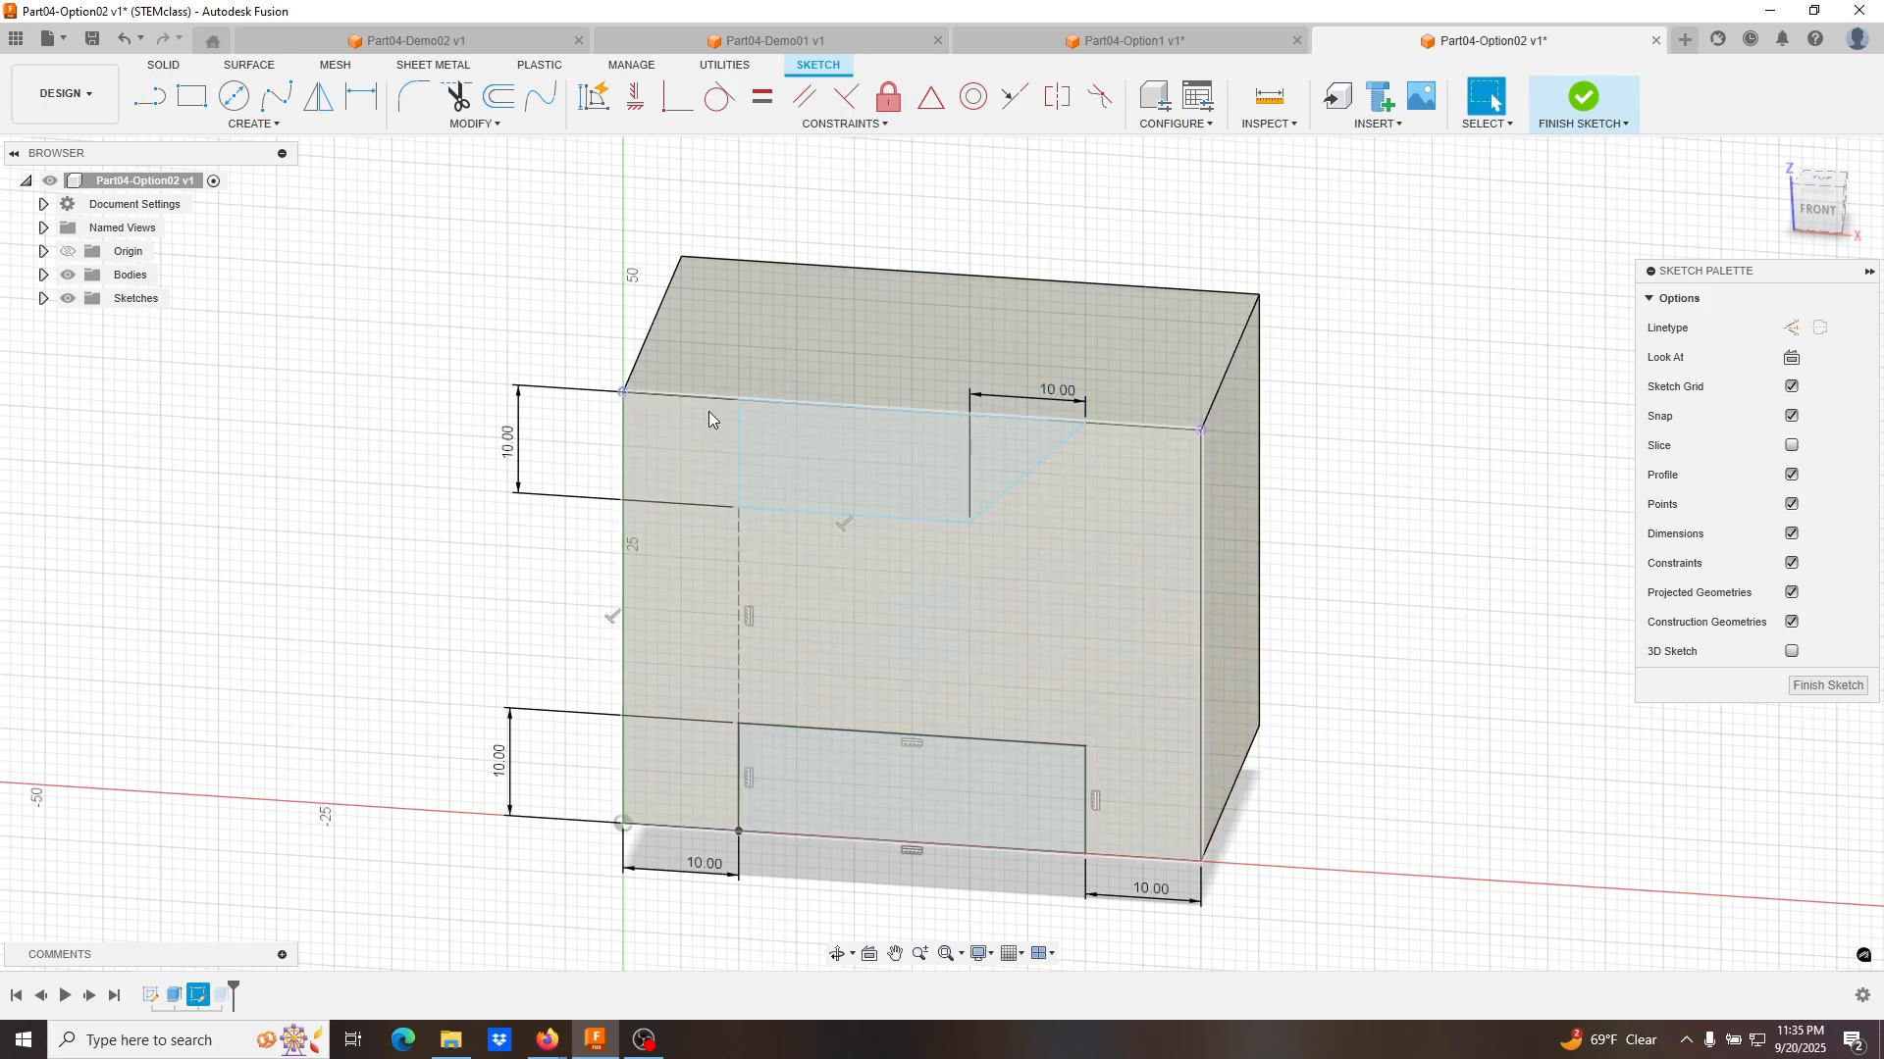
With the bodies temporarily hidden, make the upper cutout's sloped end corner coincident with the projected upper corner point of the block.
click(67, 275)
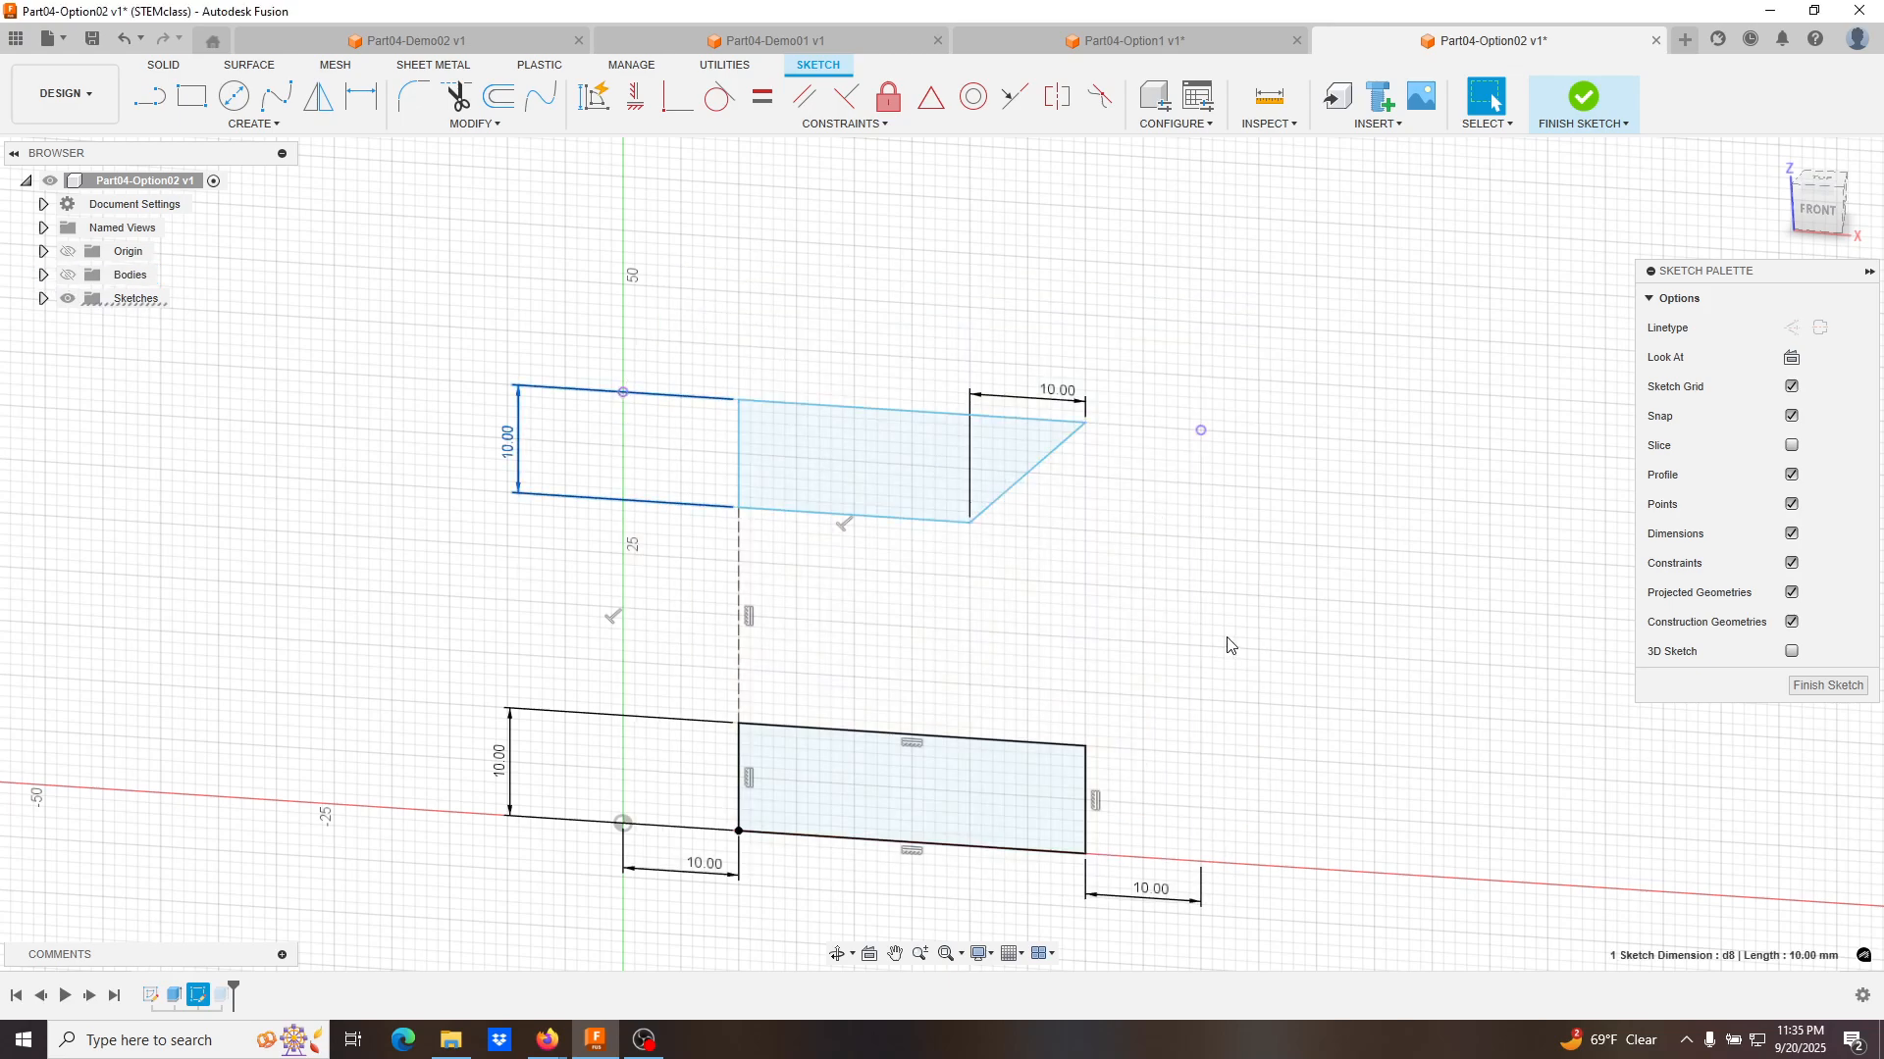
click(1206, 589)
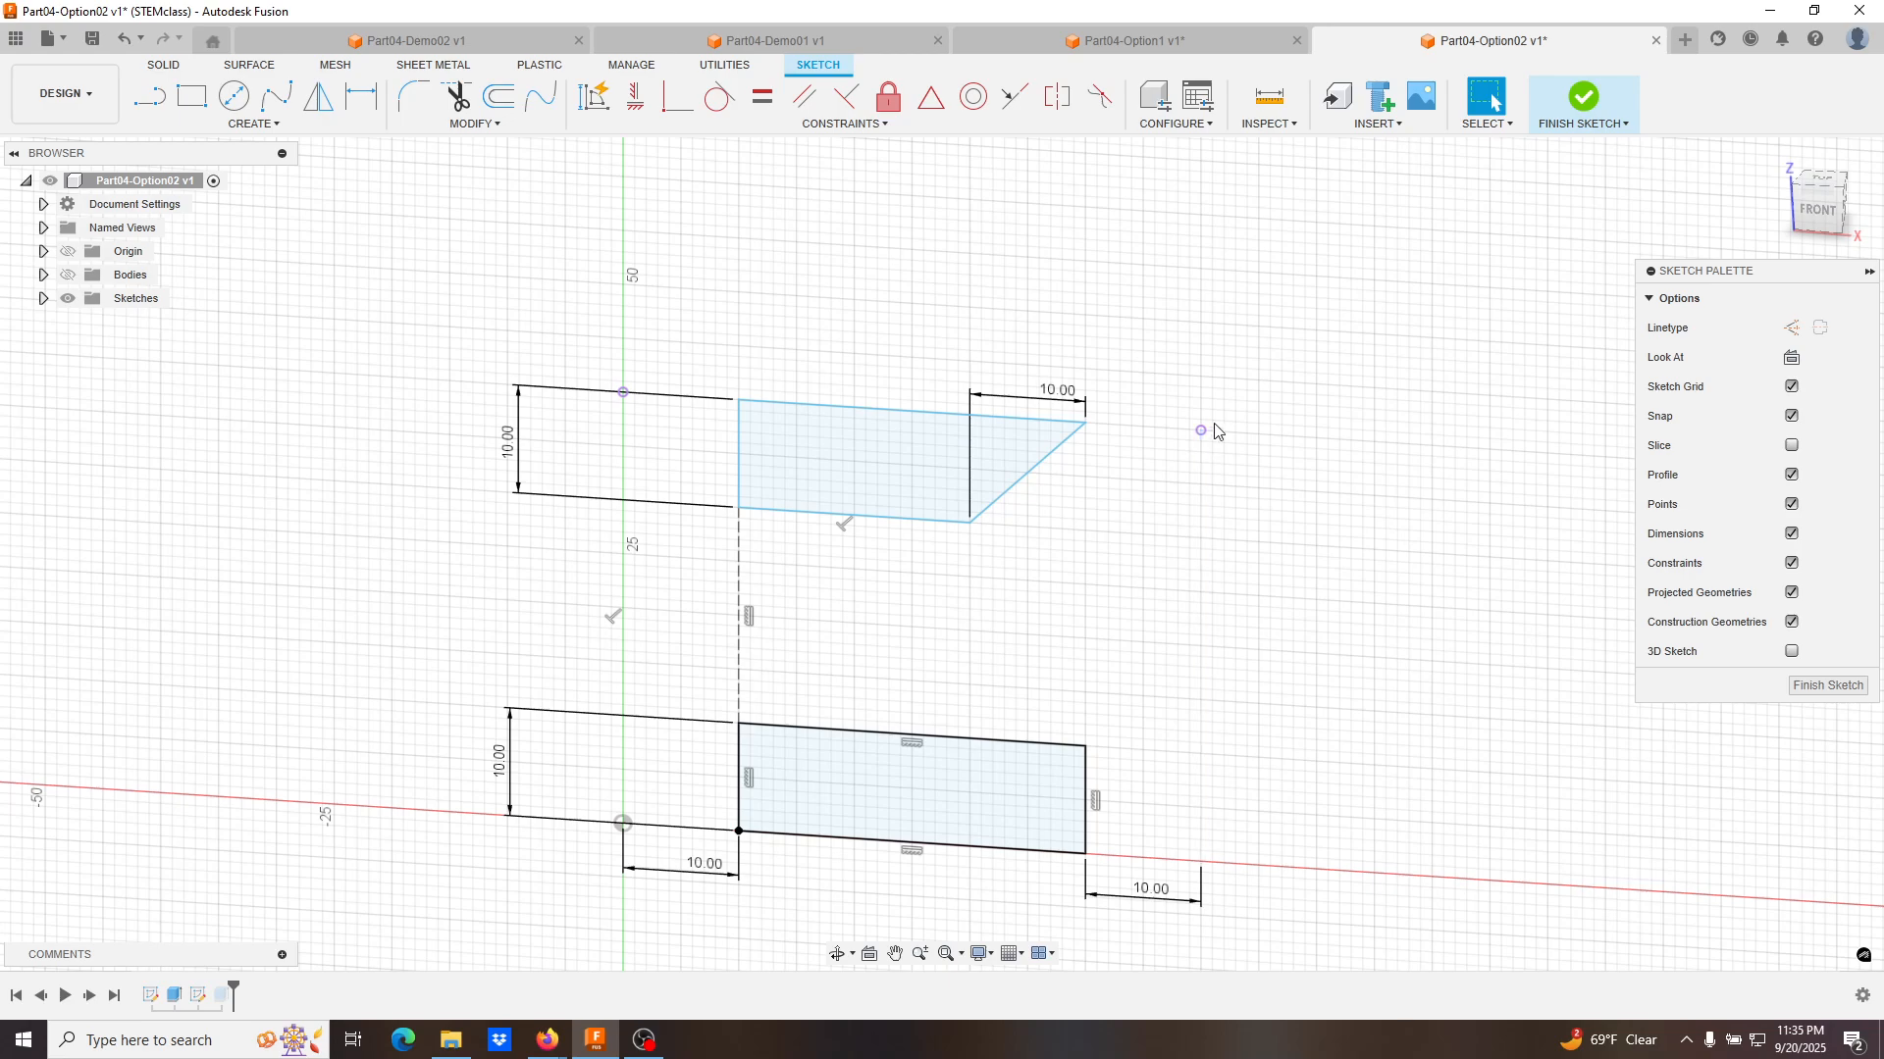
click(1086, 424)
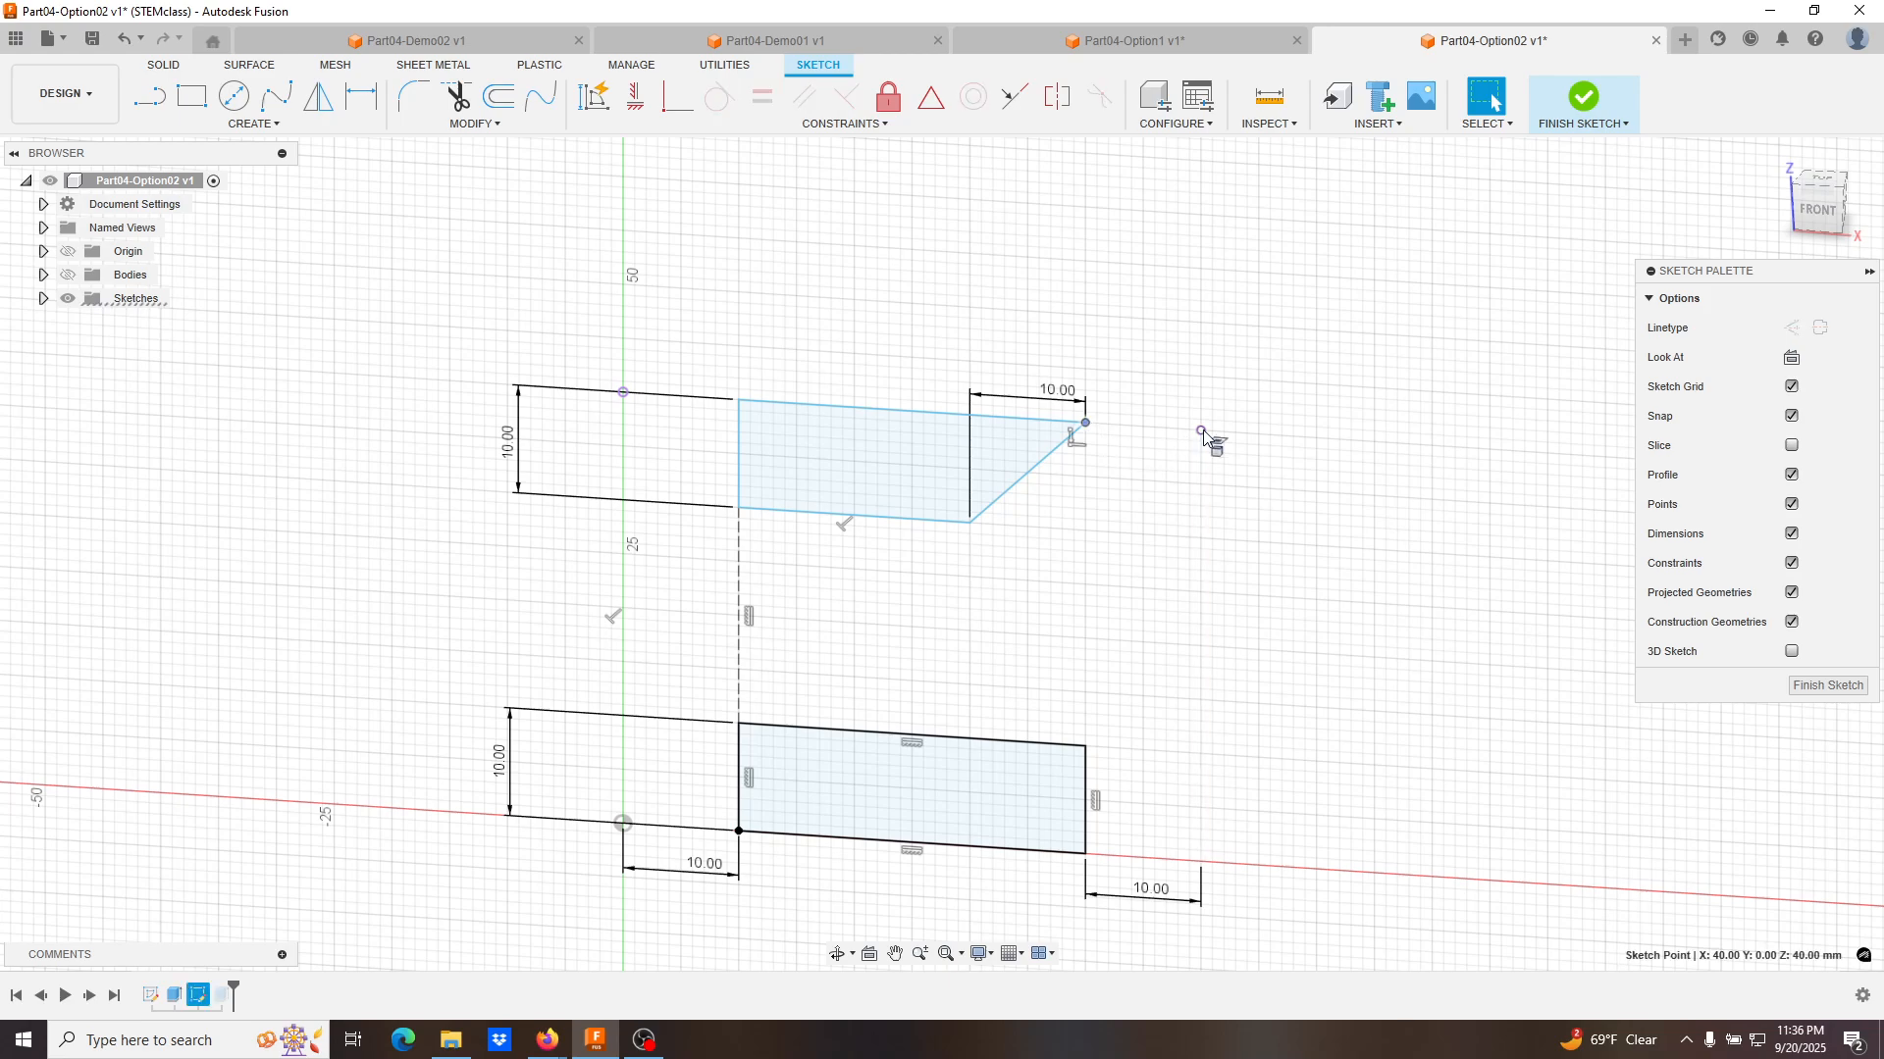
ctrl+click(1200, 431)
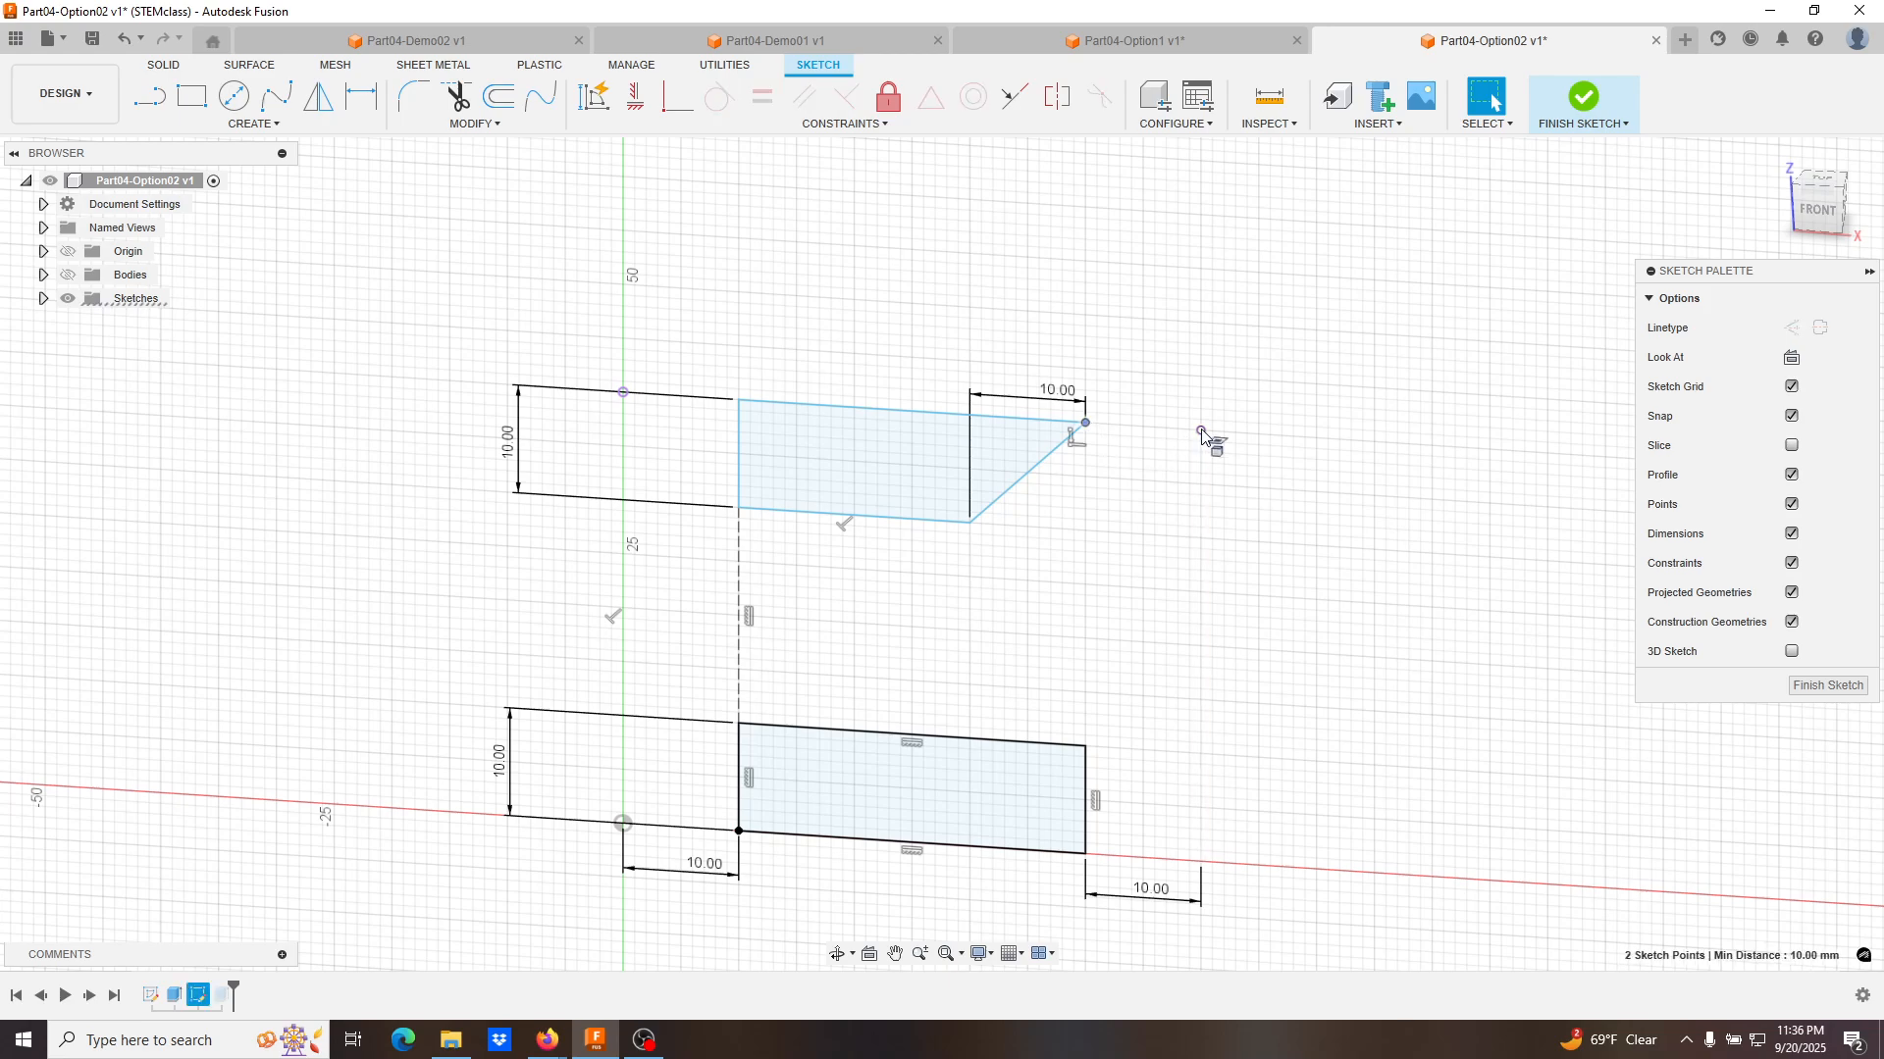
click(673, 109)
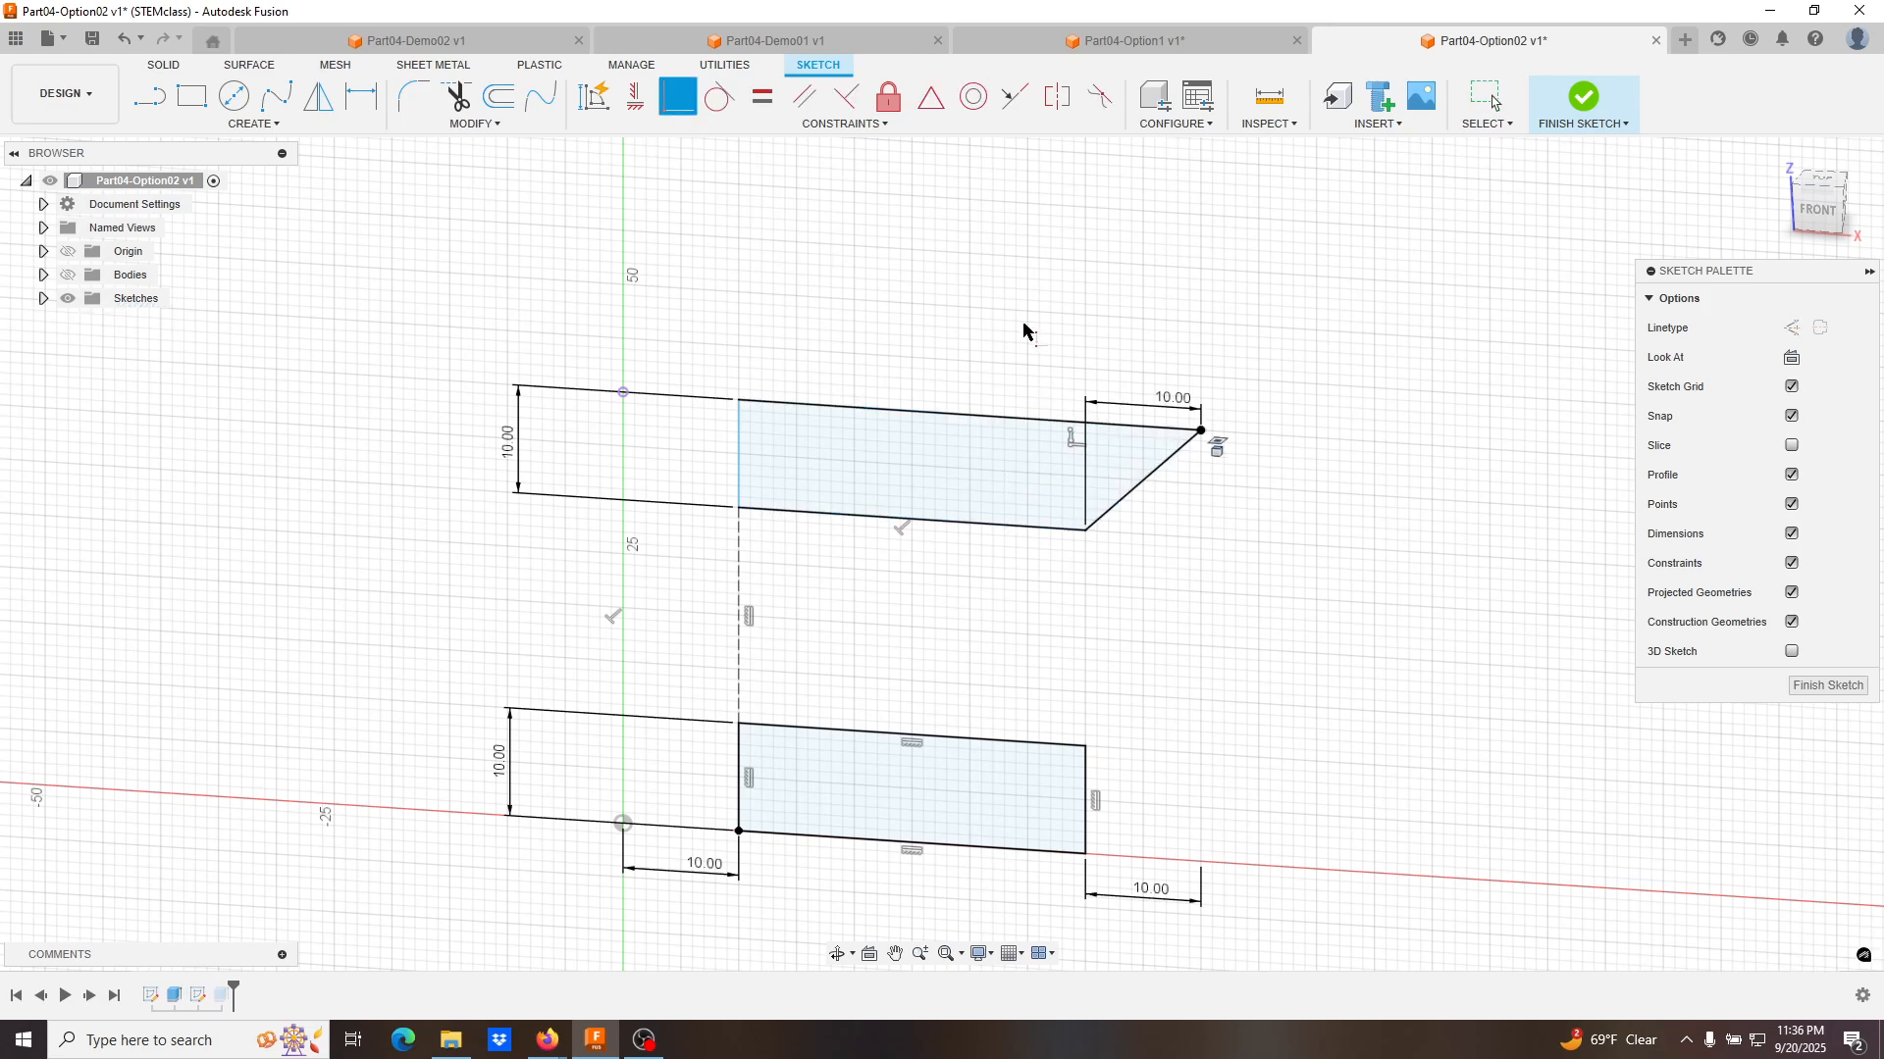
click(68, 275)
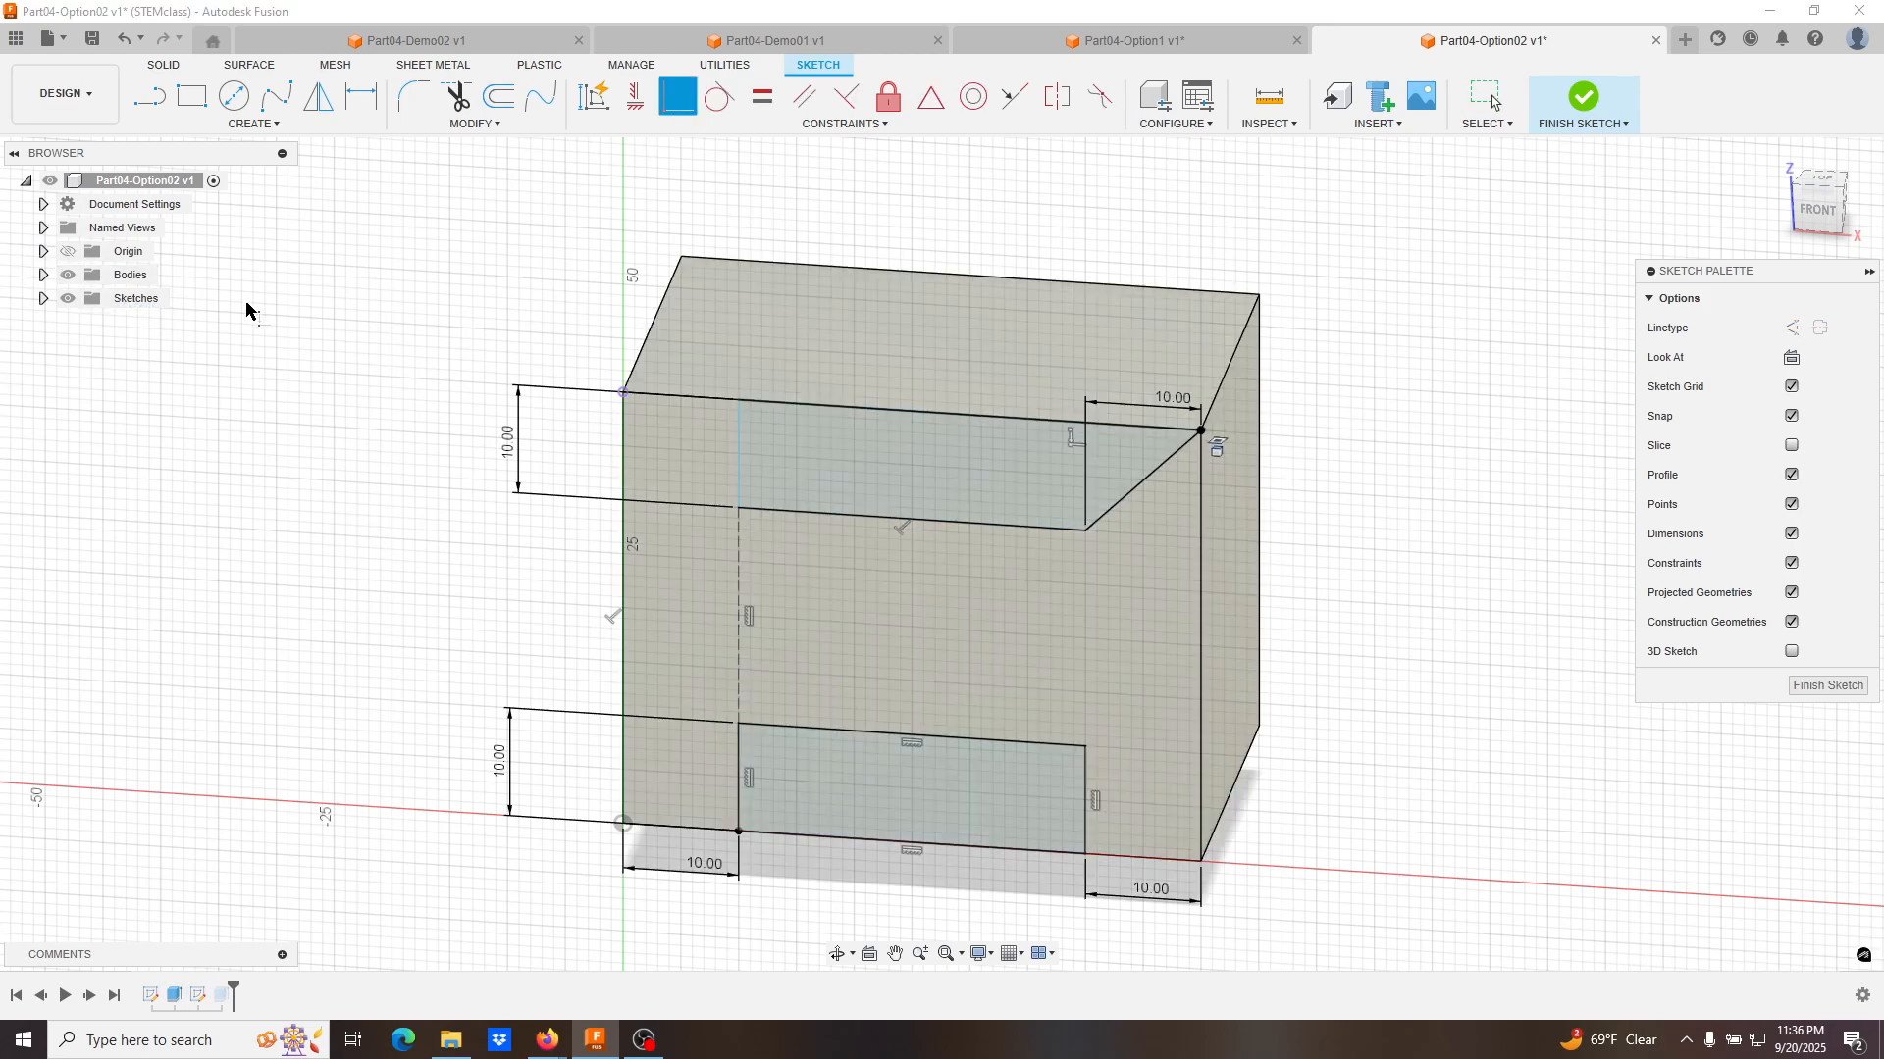
Finish the edited cutout sketch and return the updated part to the home view.
shift+middle_drag(628, 595, 652, 506)
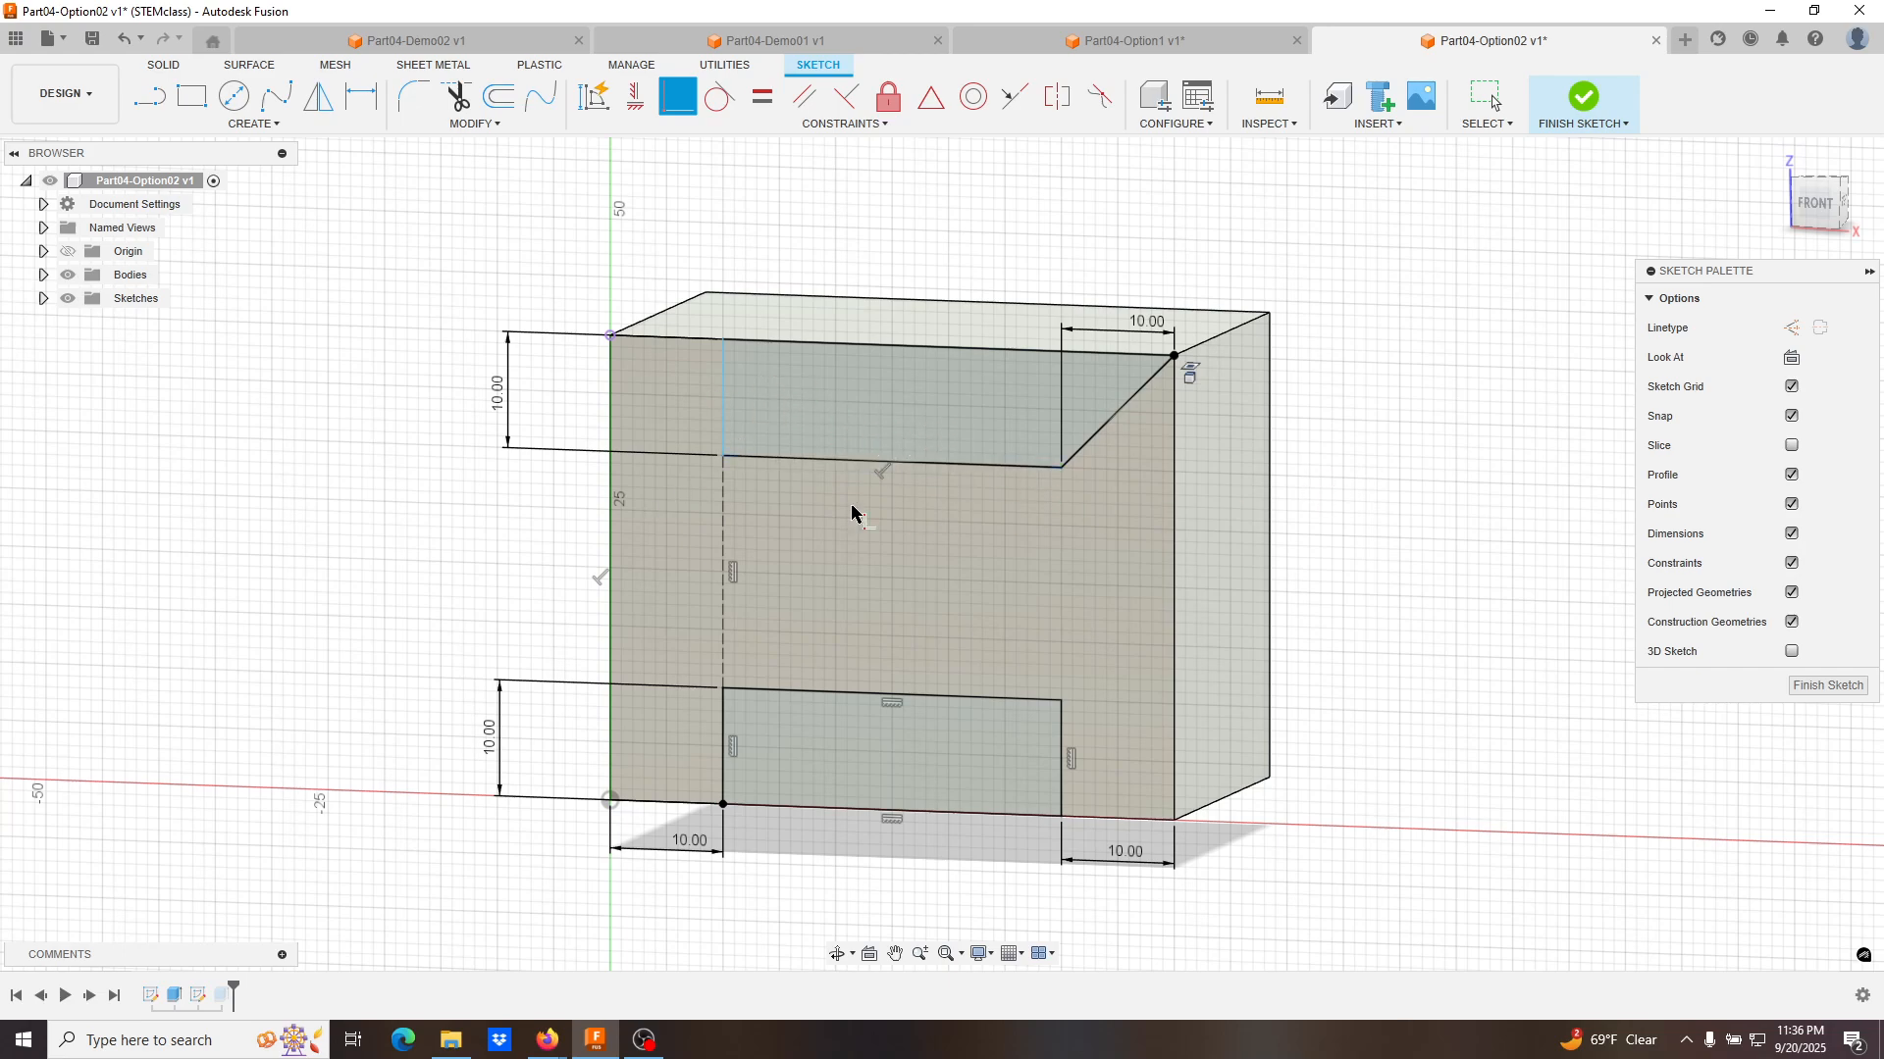
mouse_move(777, 458)
middle_down()
mouse_move(835, 458)
mouse_move(810, 417)
middle_up()
click(1808, 683)
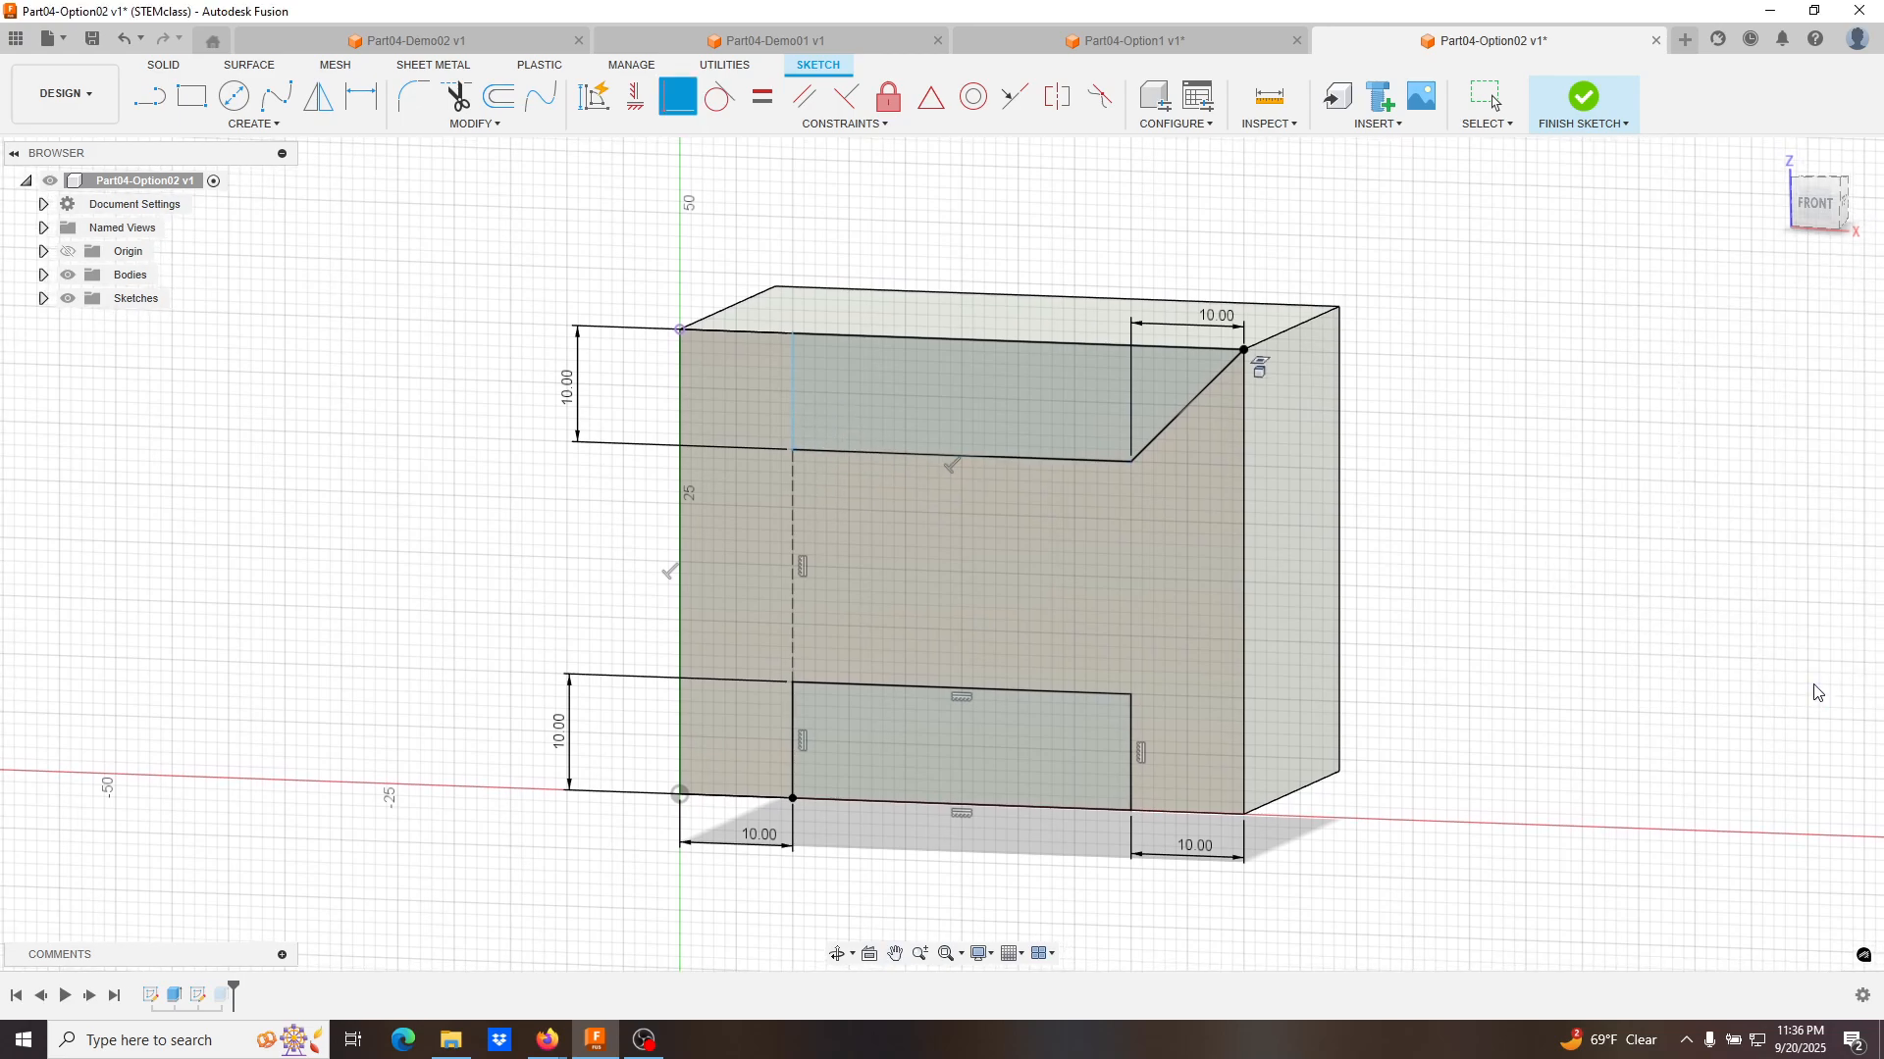
middle_drag(1490, 656, 1463, 626)
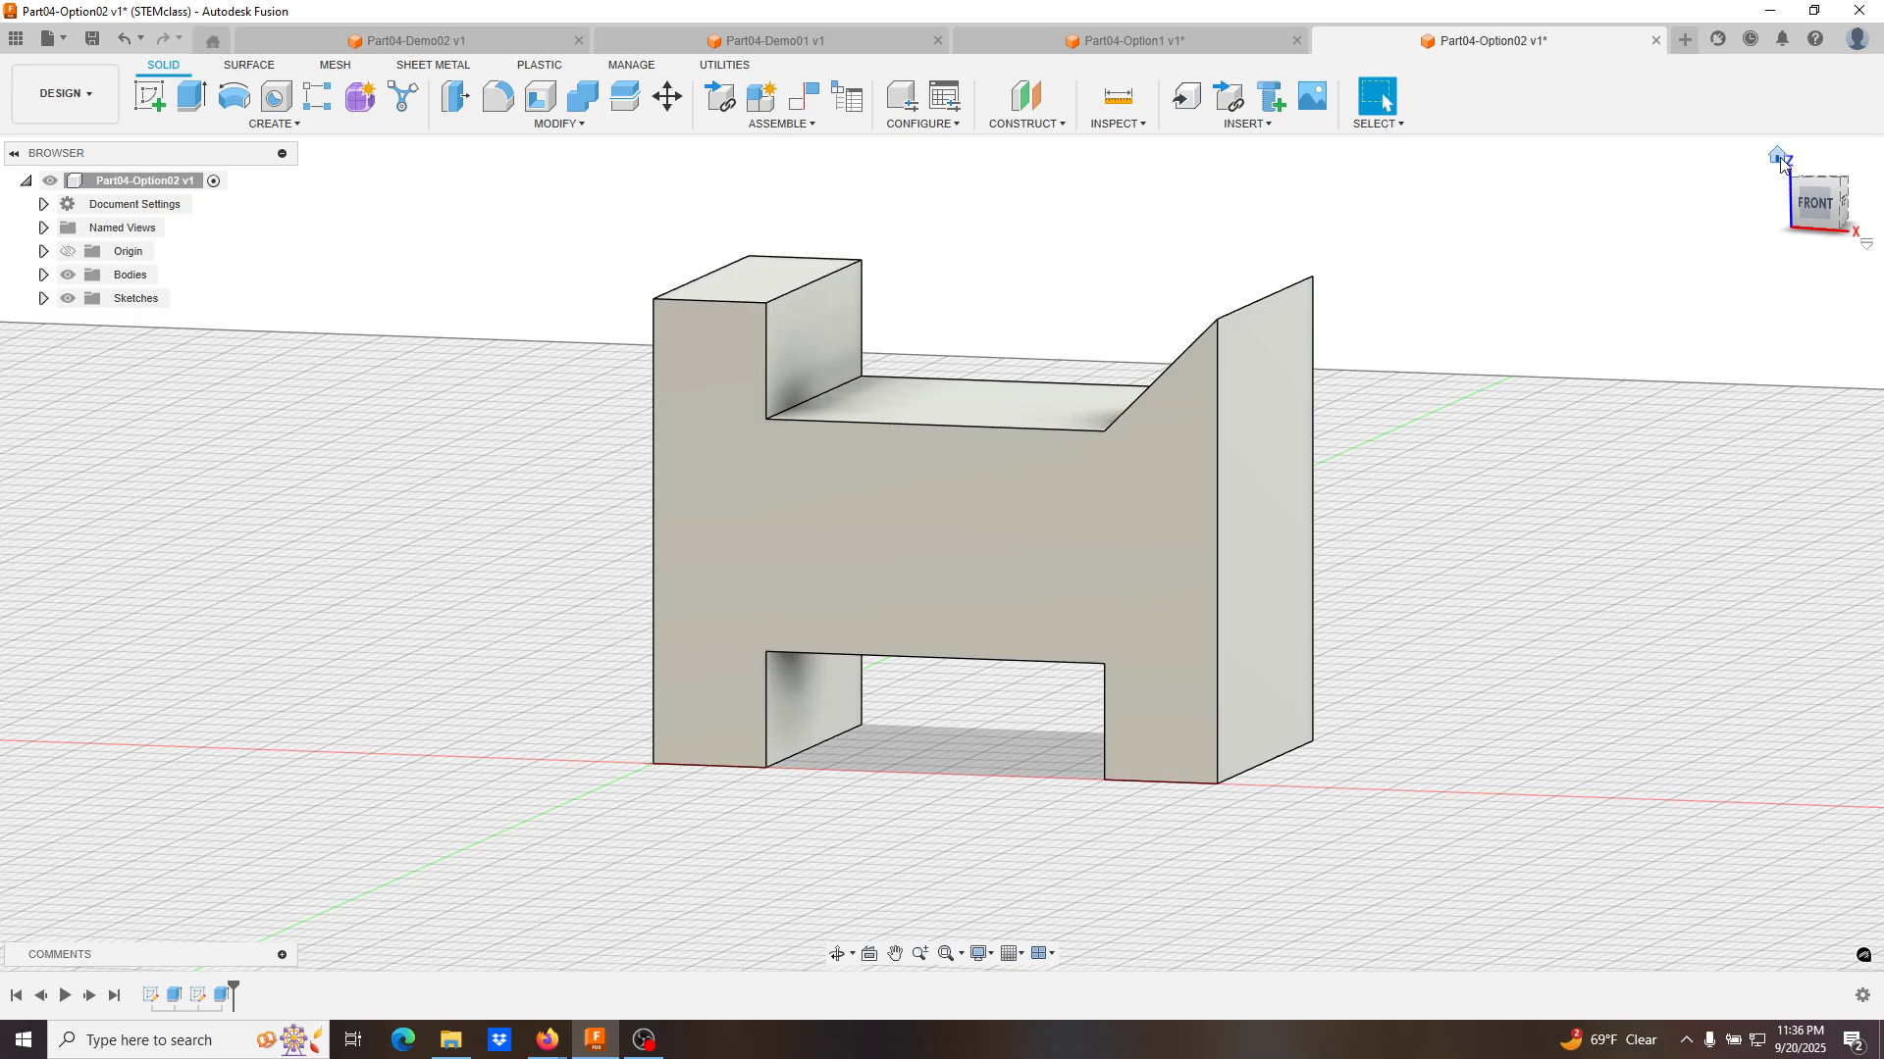
click(1779, 157)
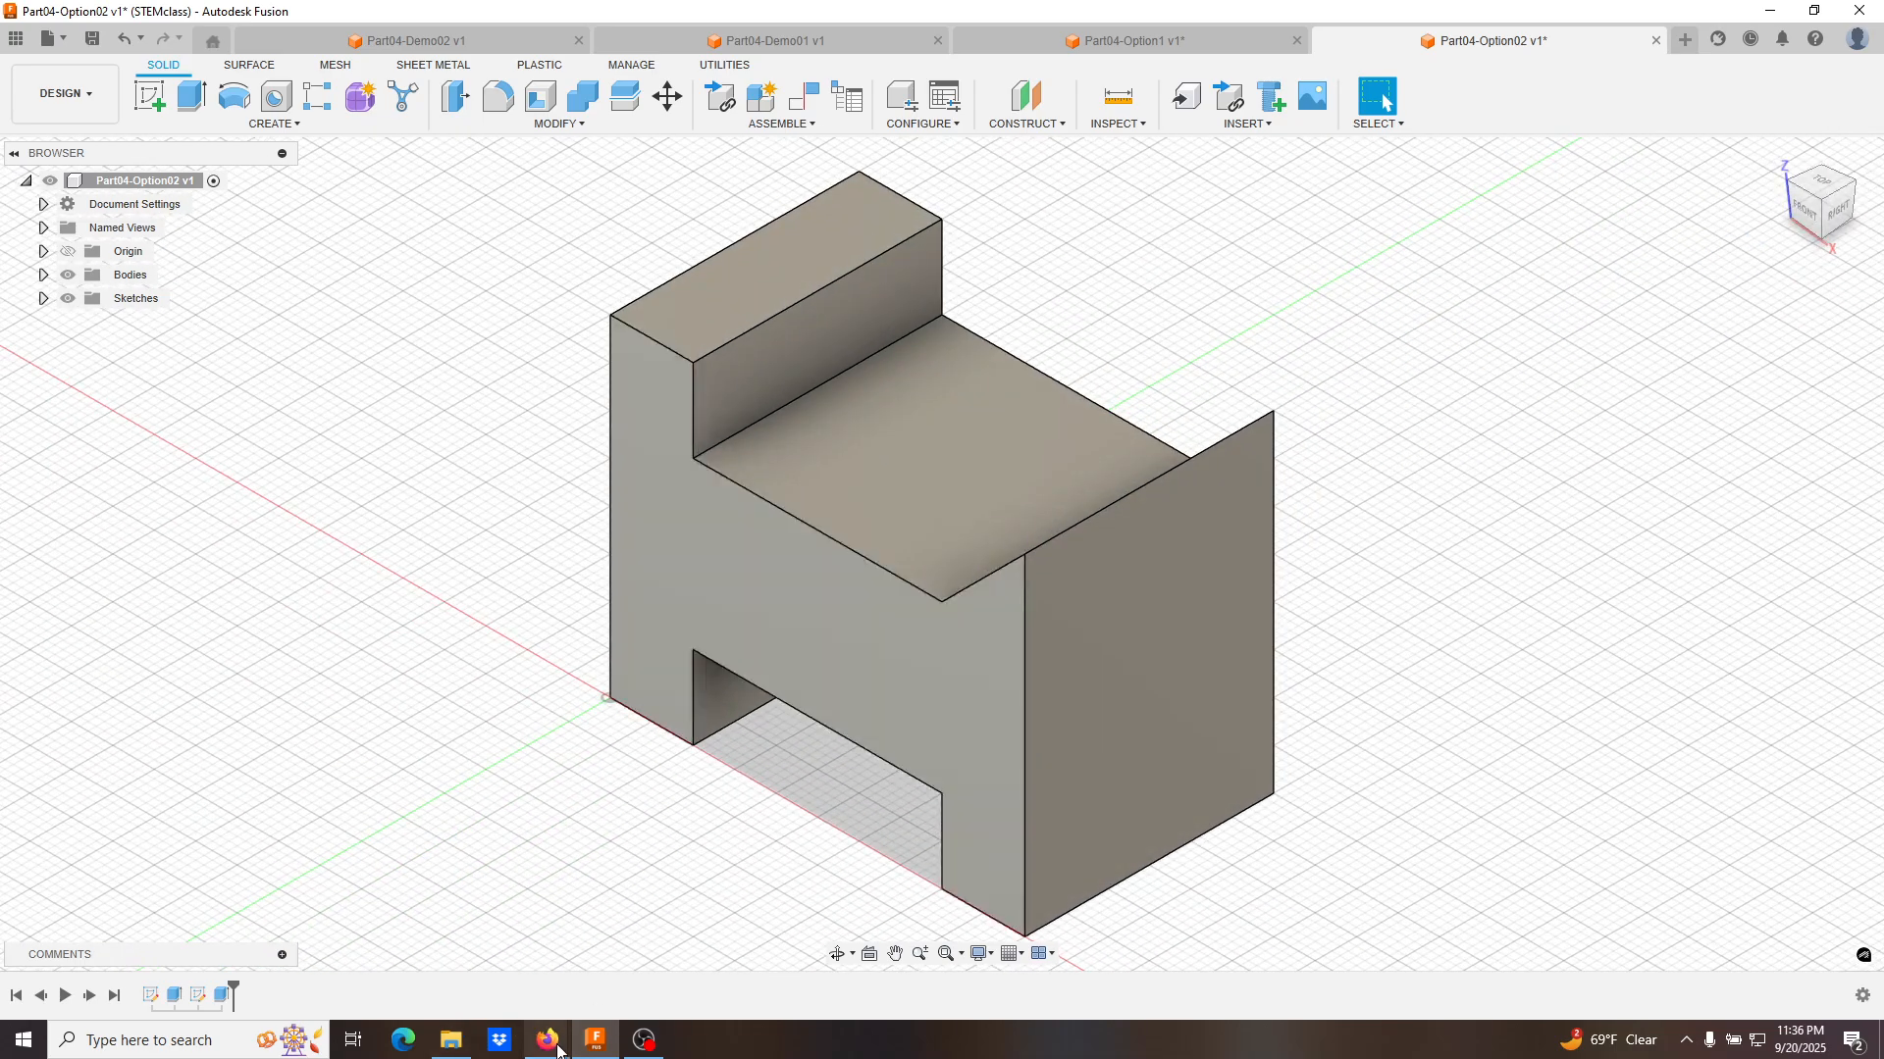
Following the PART04 drawing in the Firefox PDF, sketch a diagonal line on the front face from the upper outer corner to the step's inner corner.
mouse_move(556, 1048)
click(651, 962)
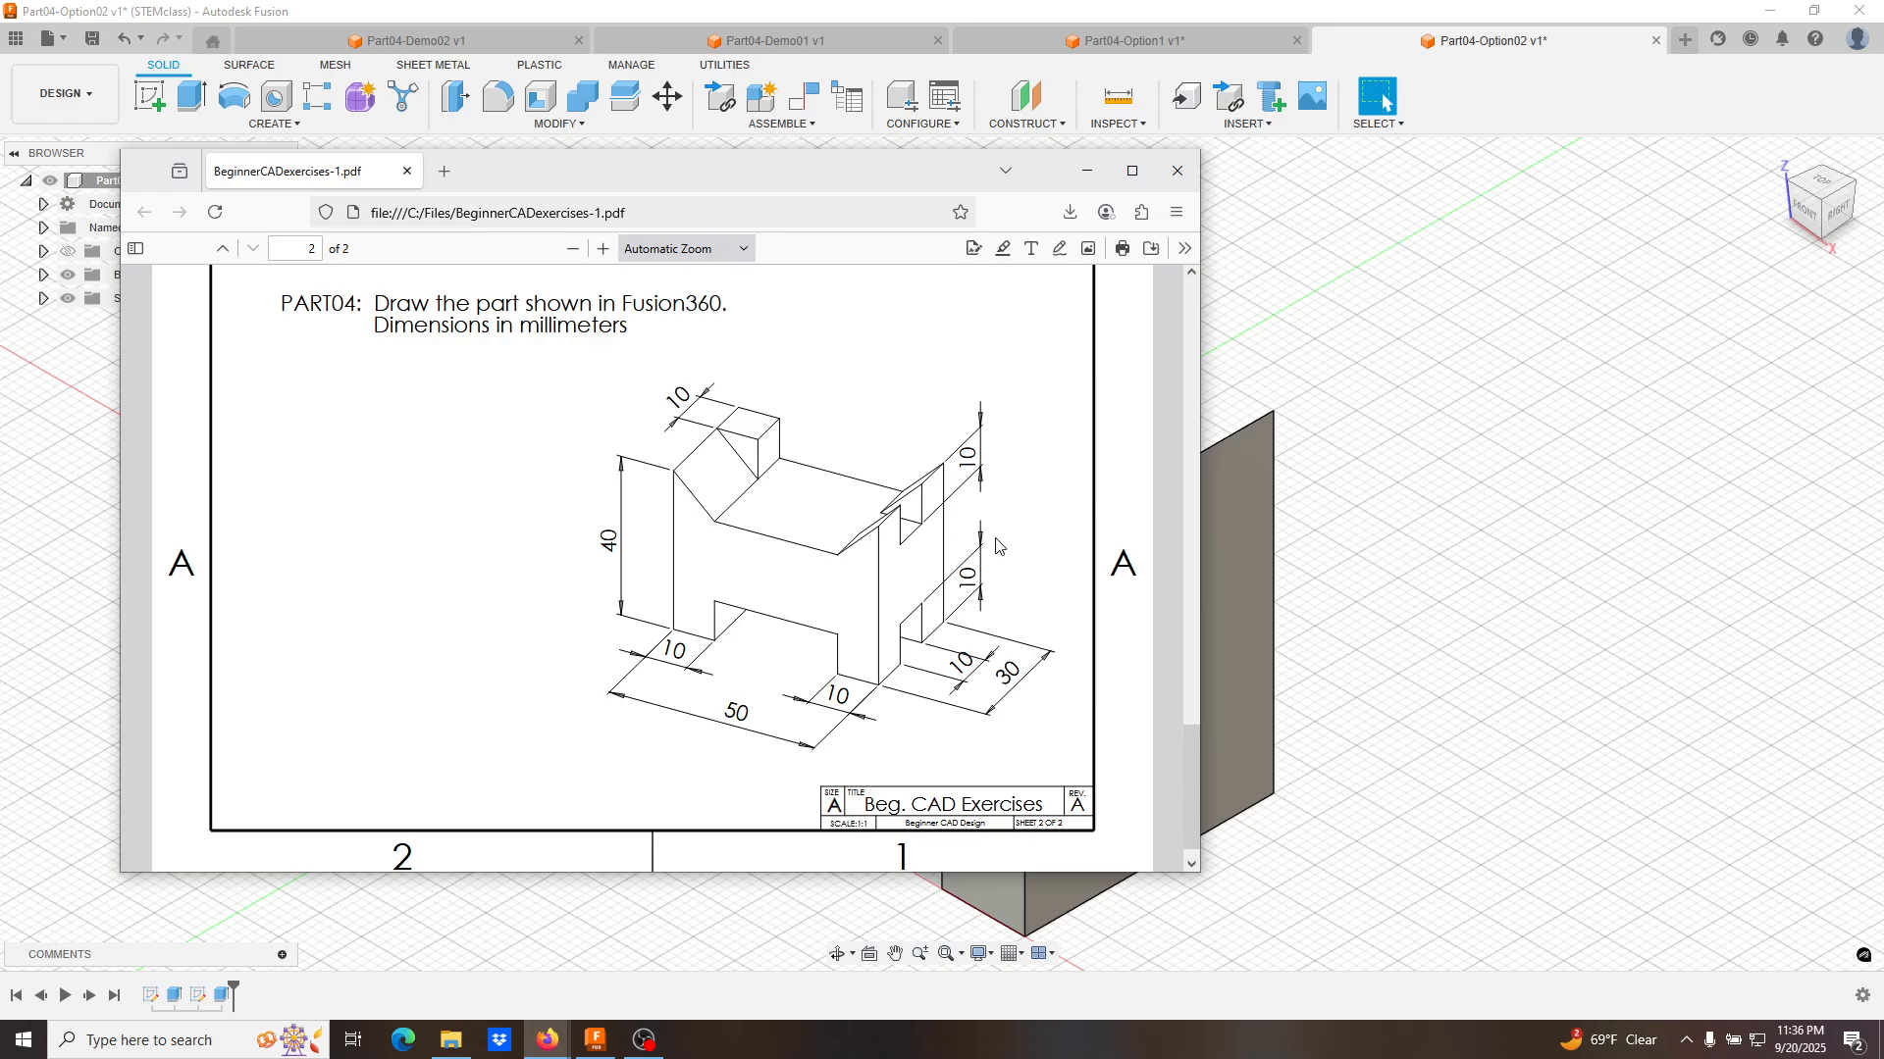
click(1321, 371)
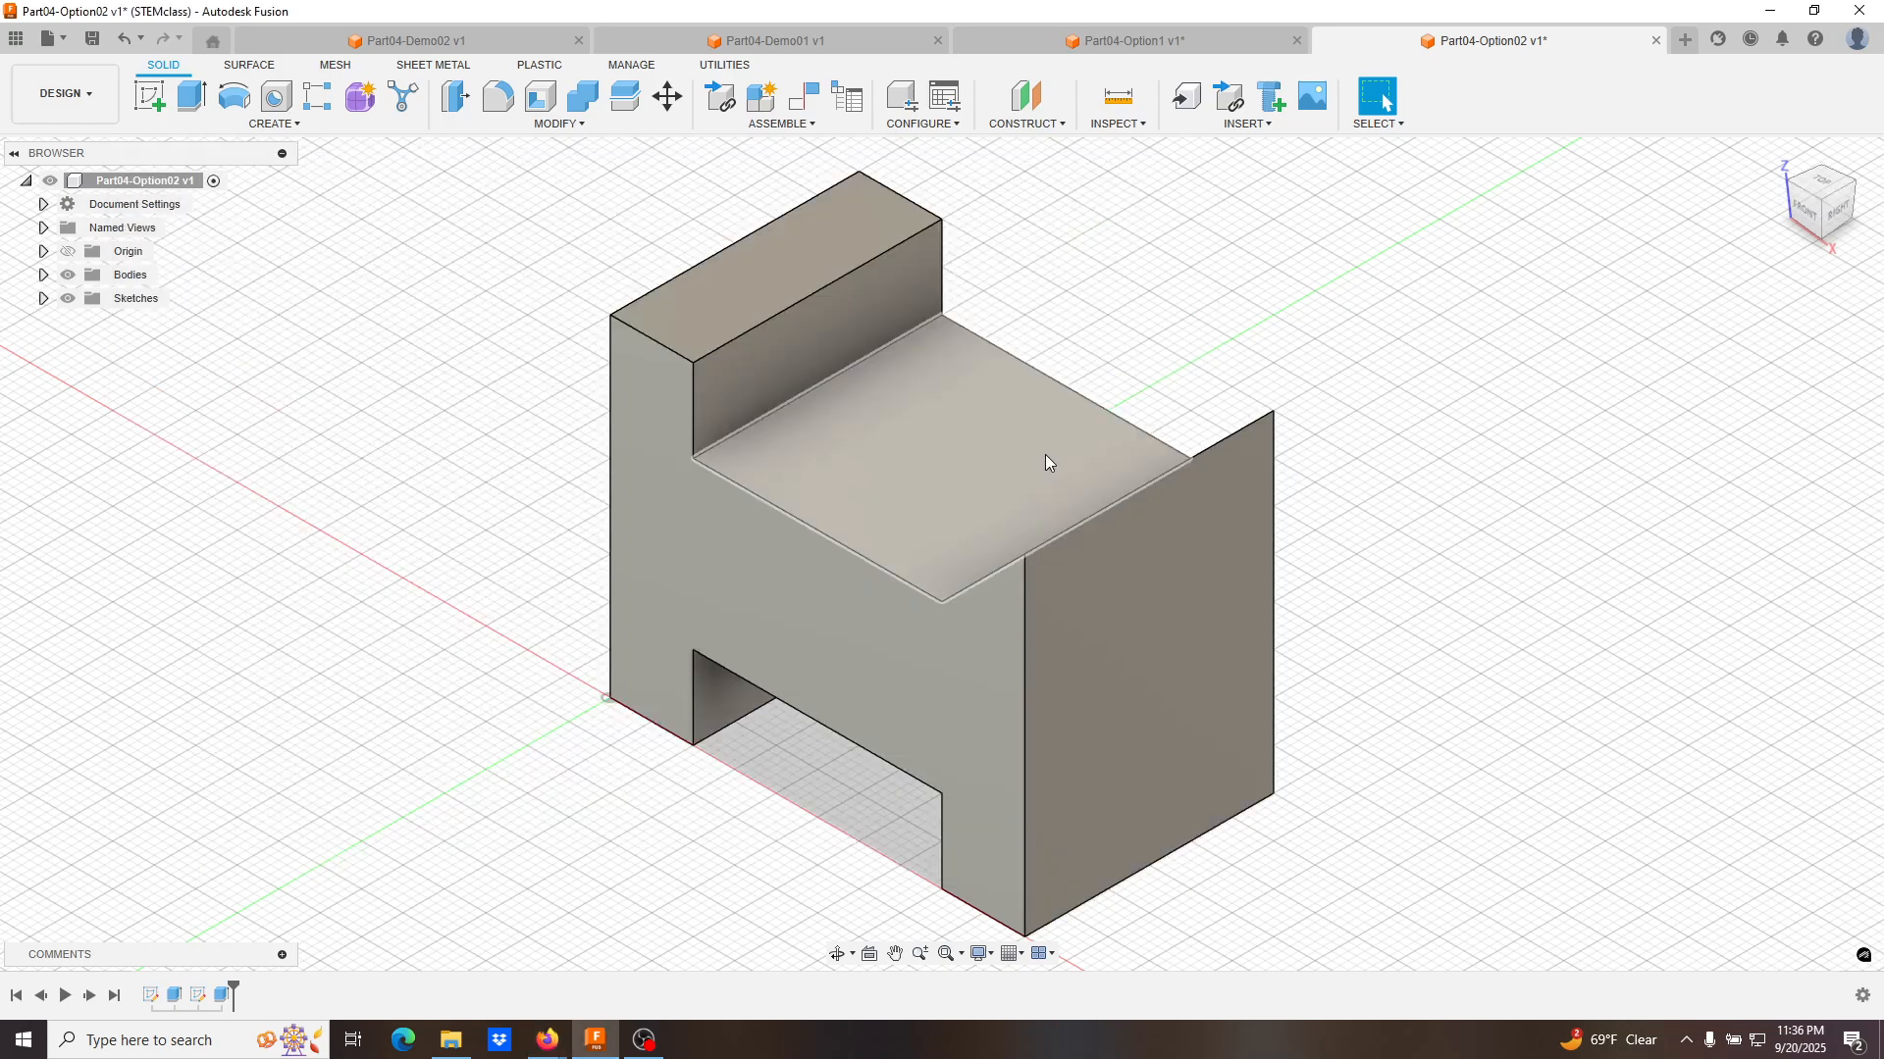
click(649, 397)
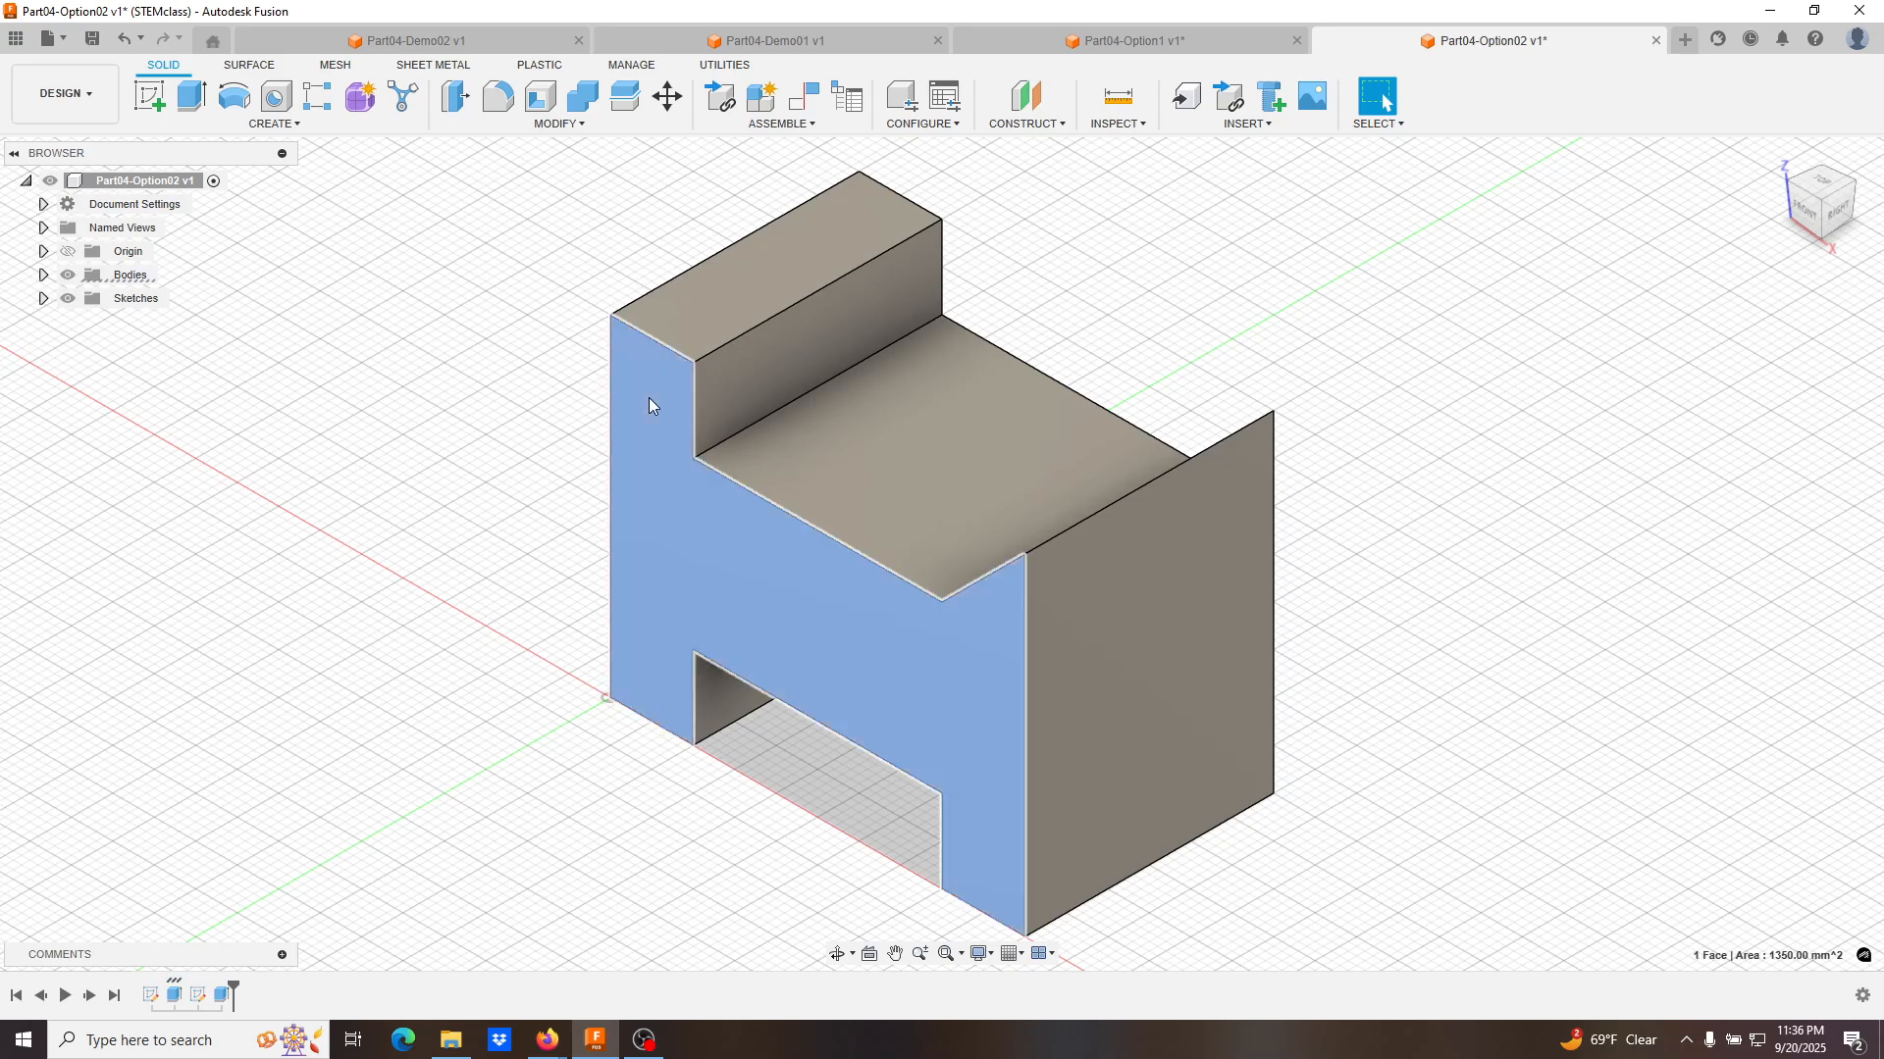
click(157, 101)
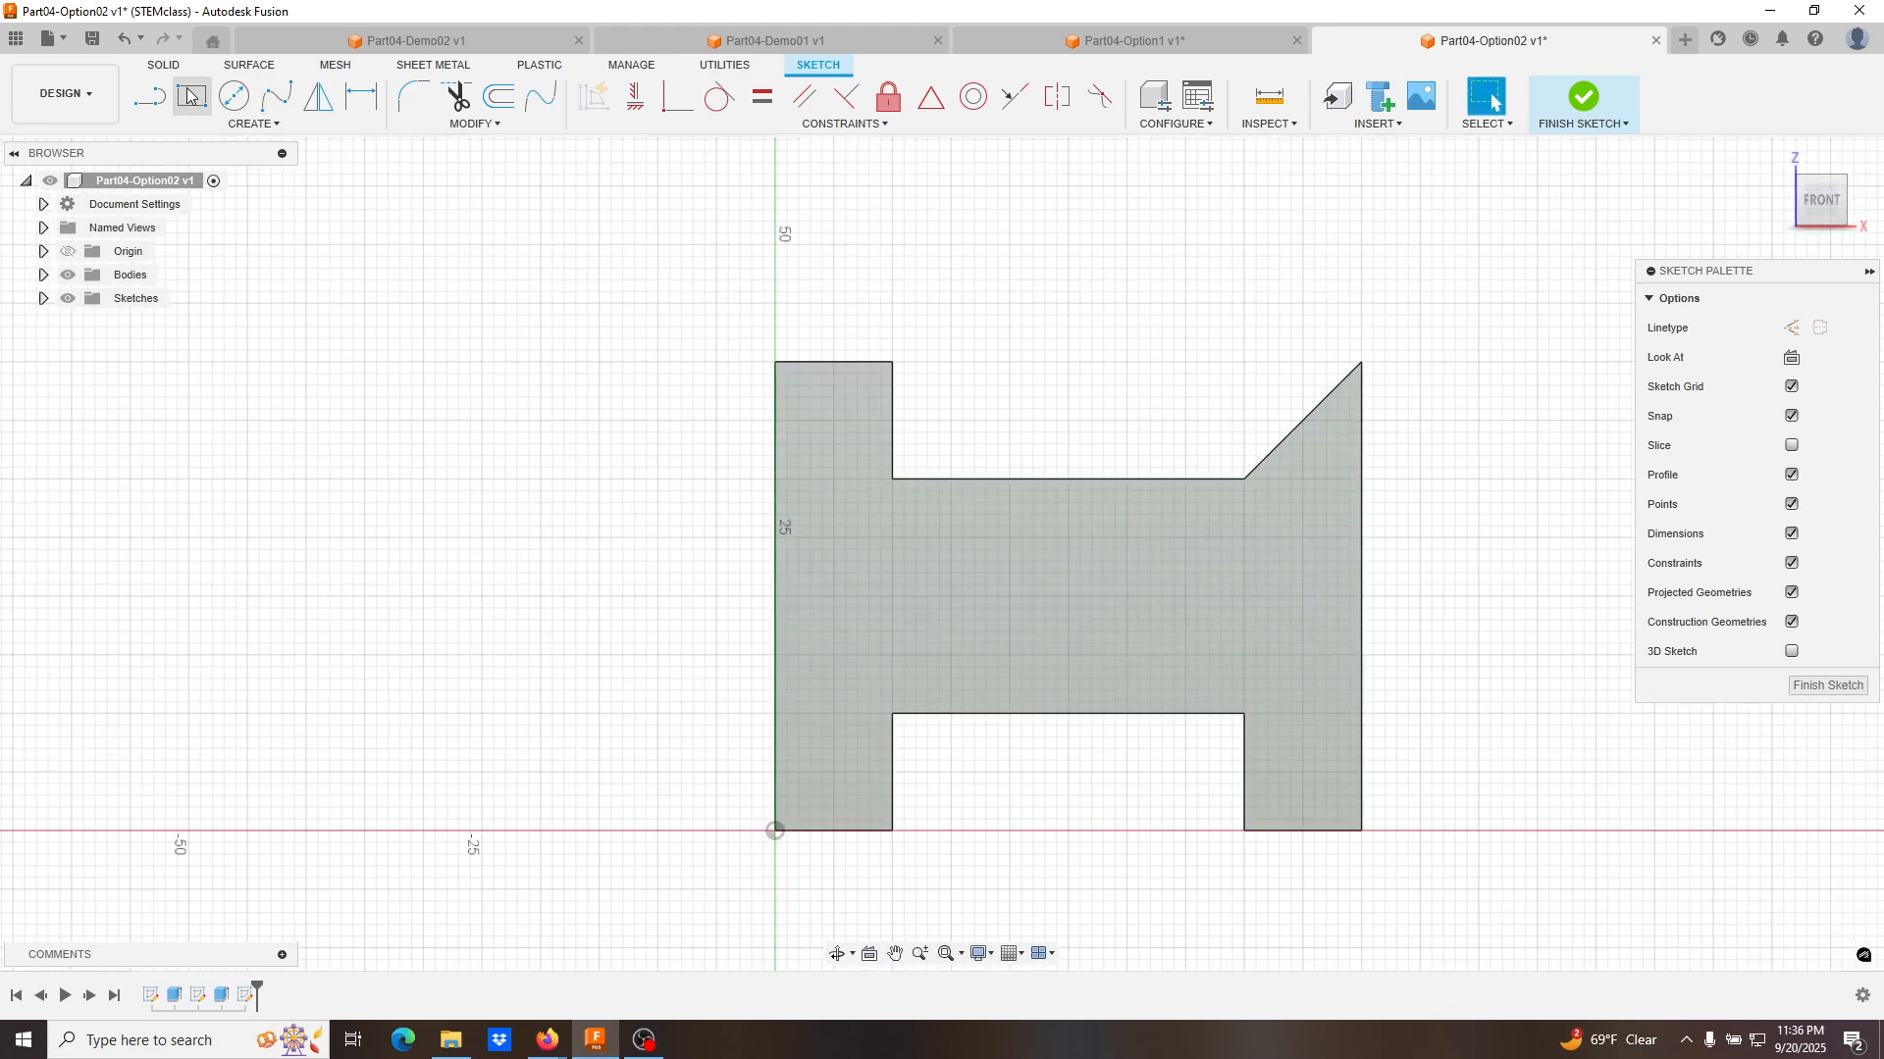
click(148, 102)
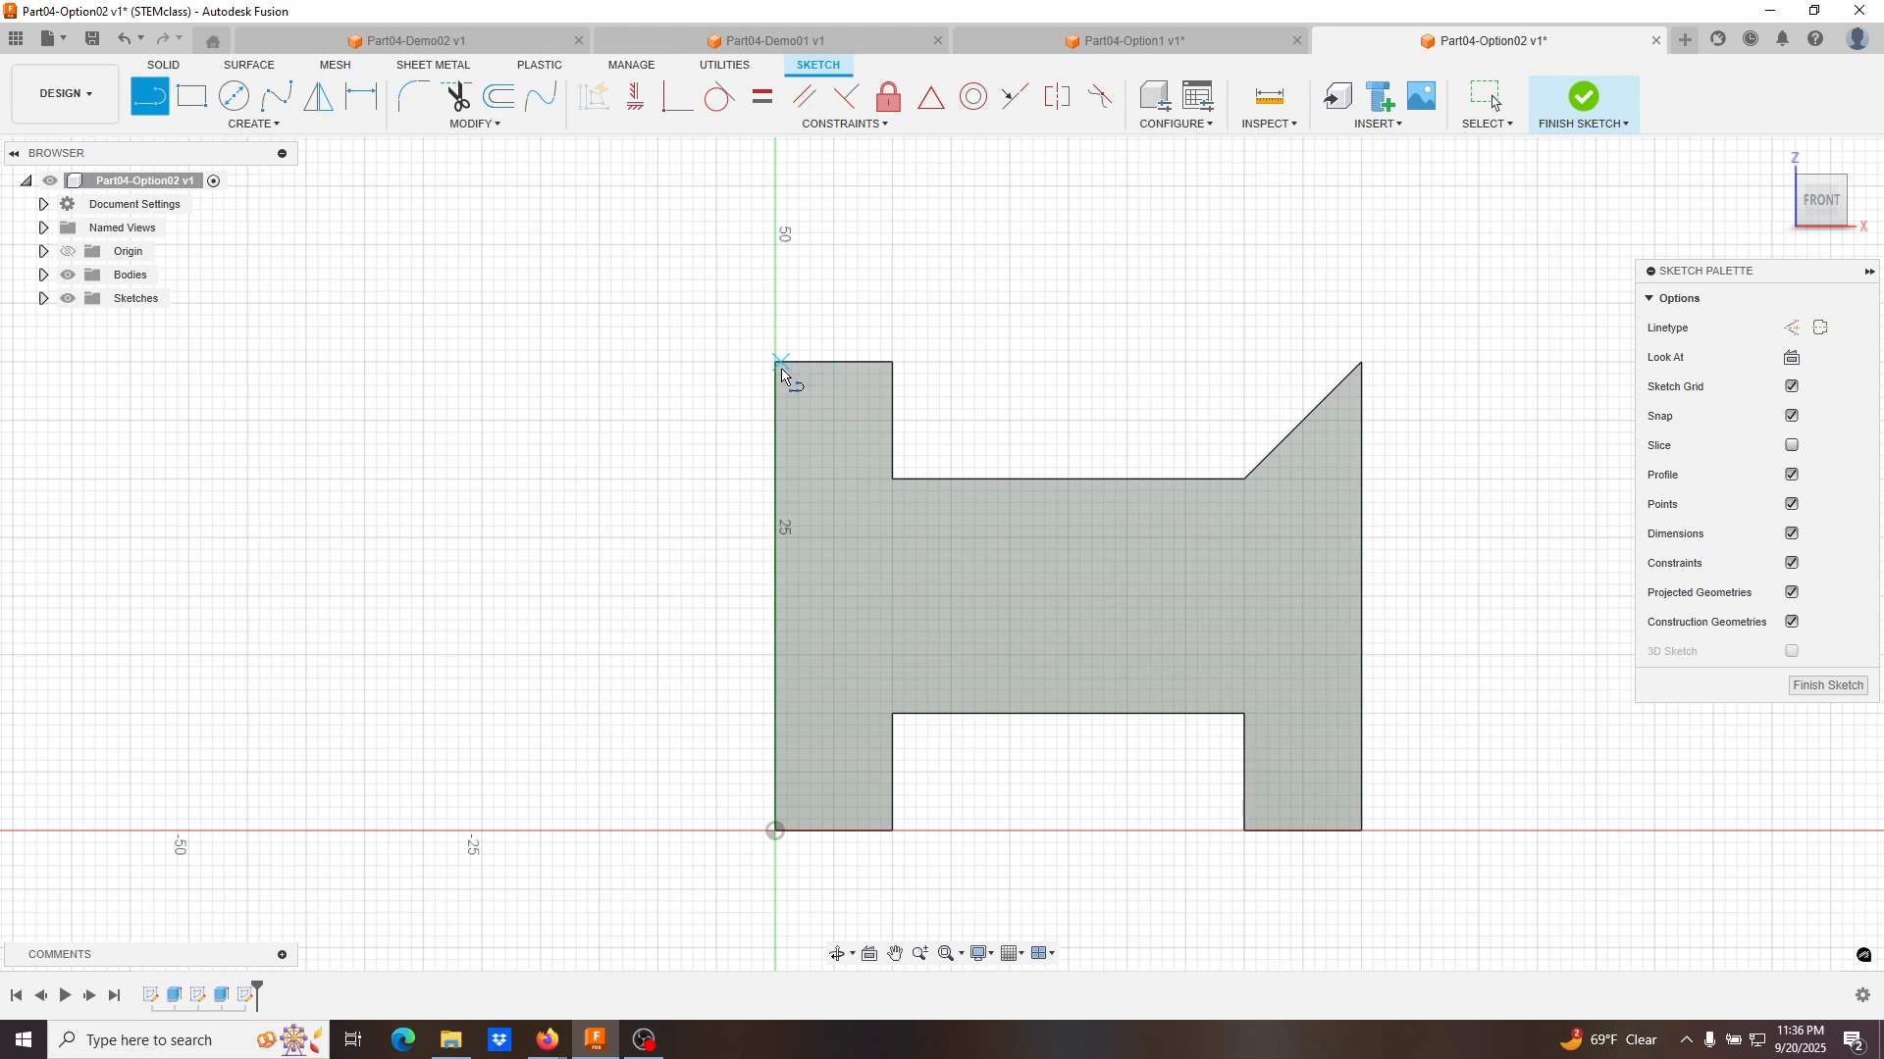
click(781, 373)
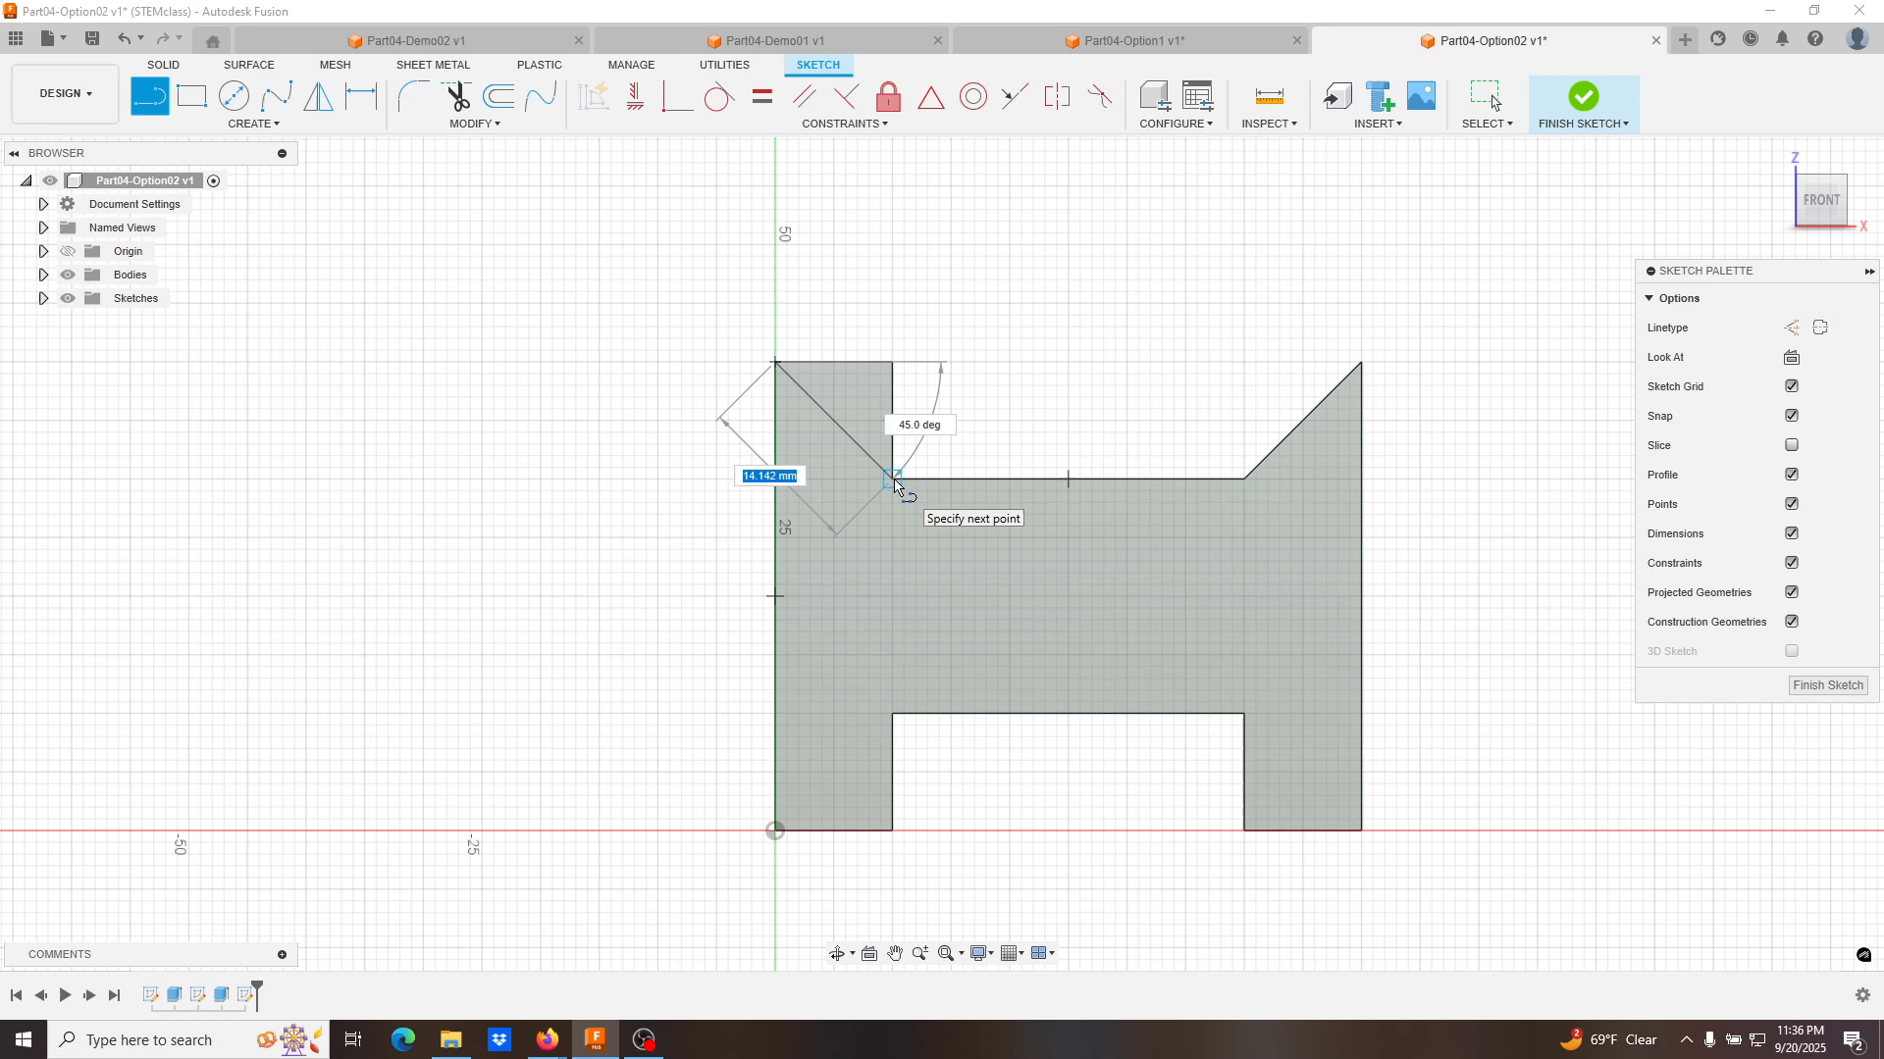
click(893, 480)
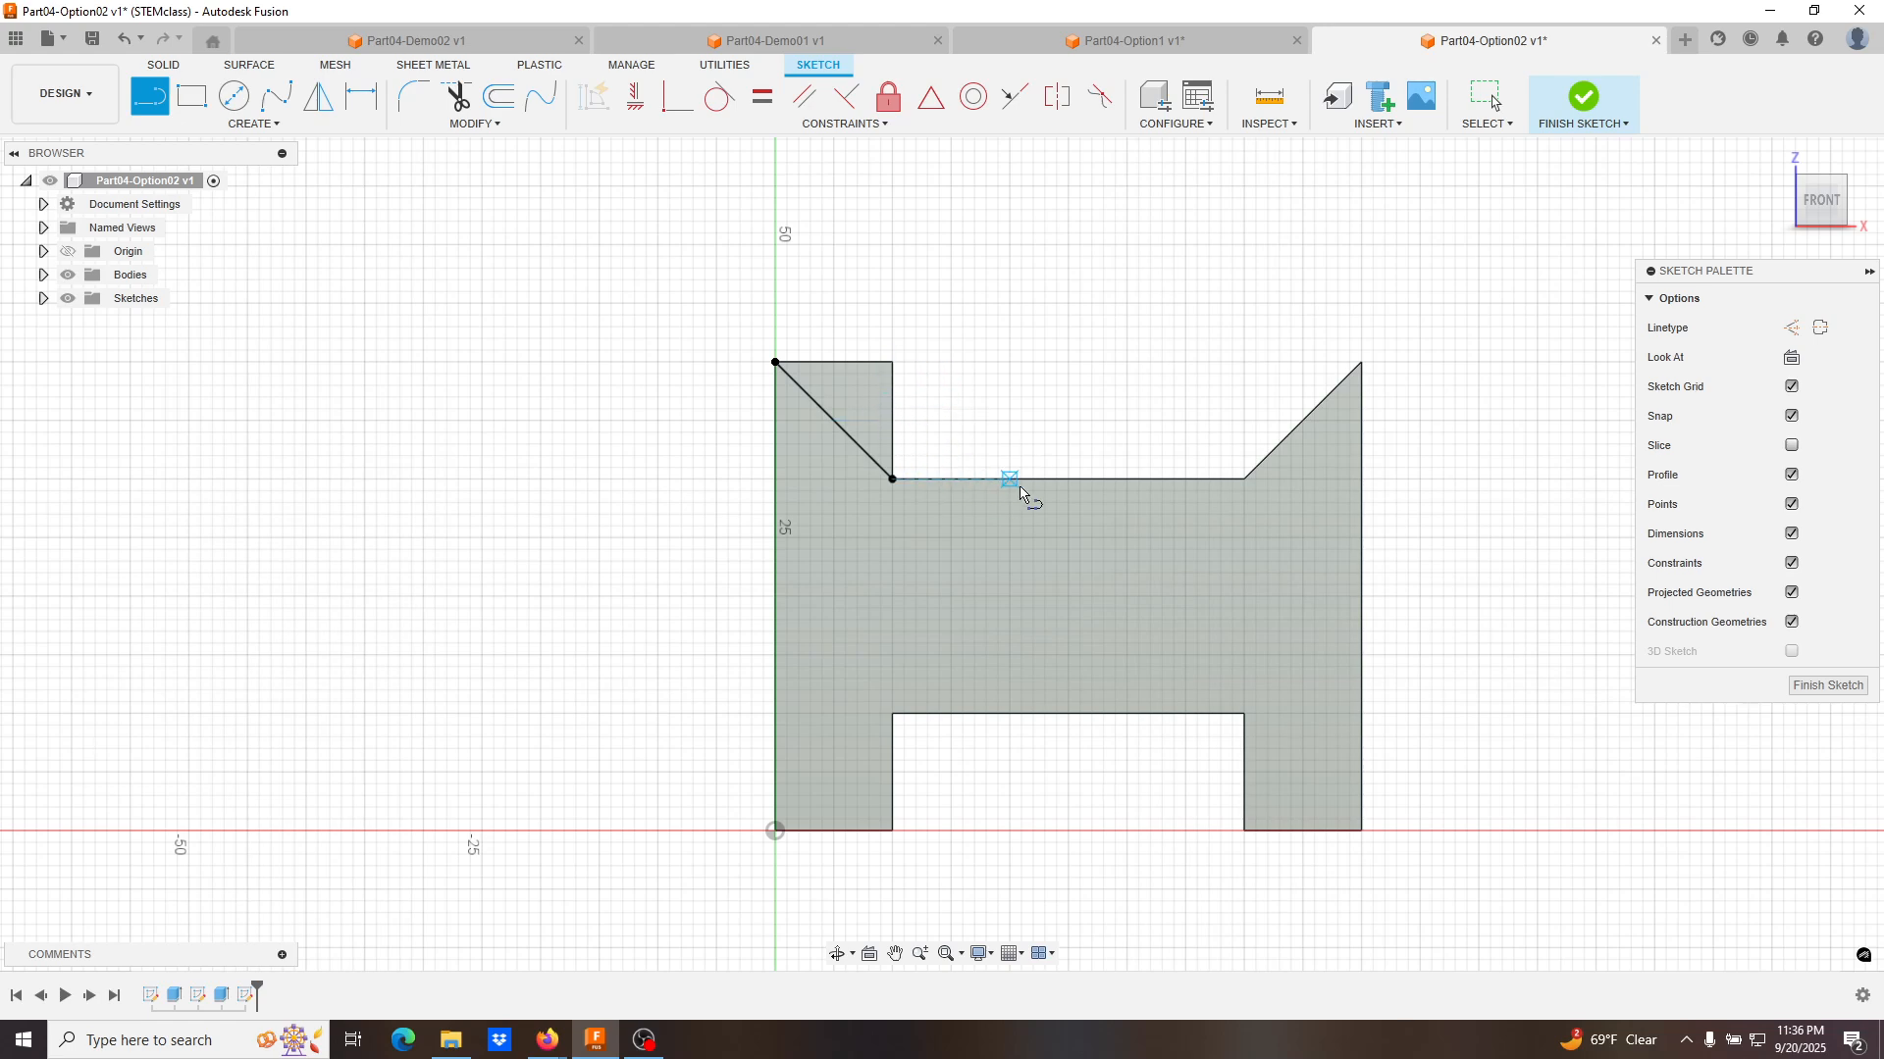
key(Escape)
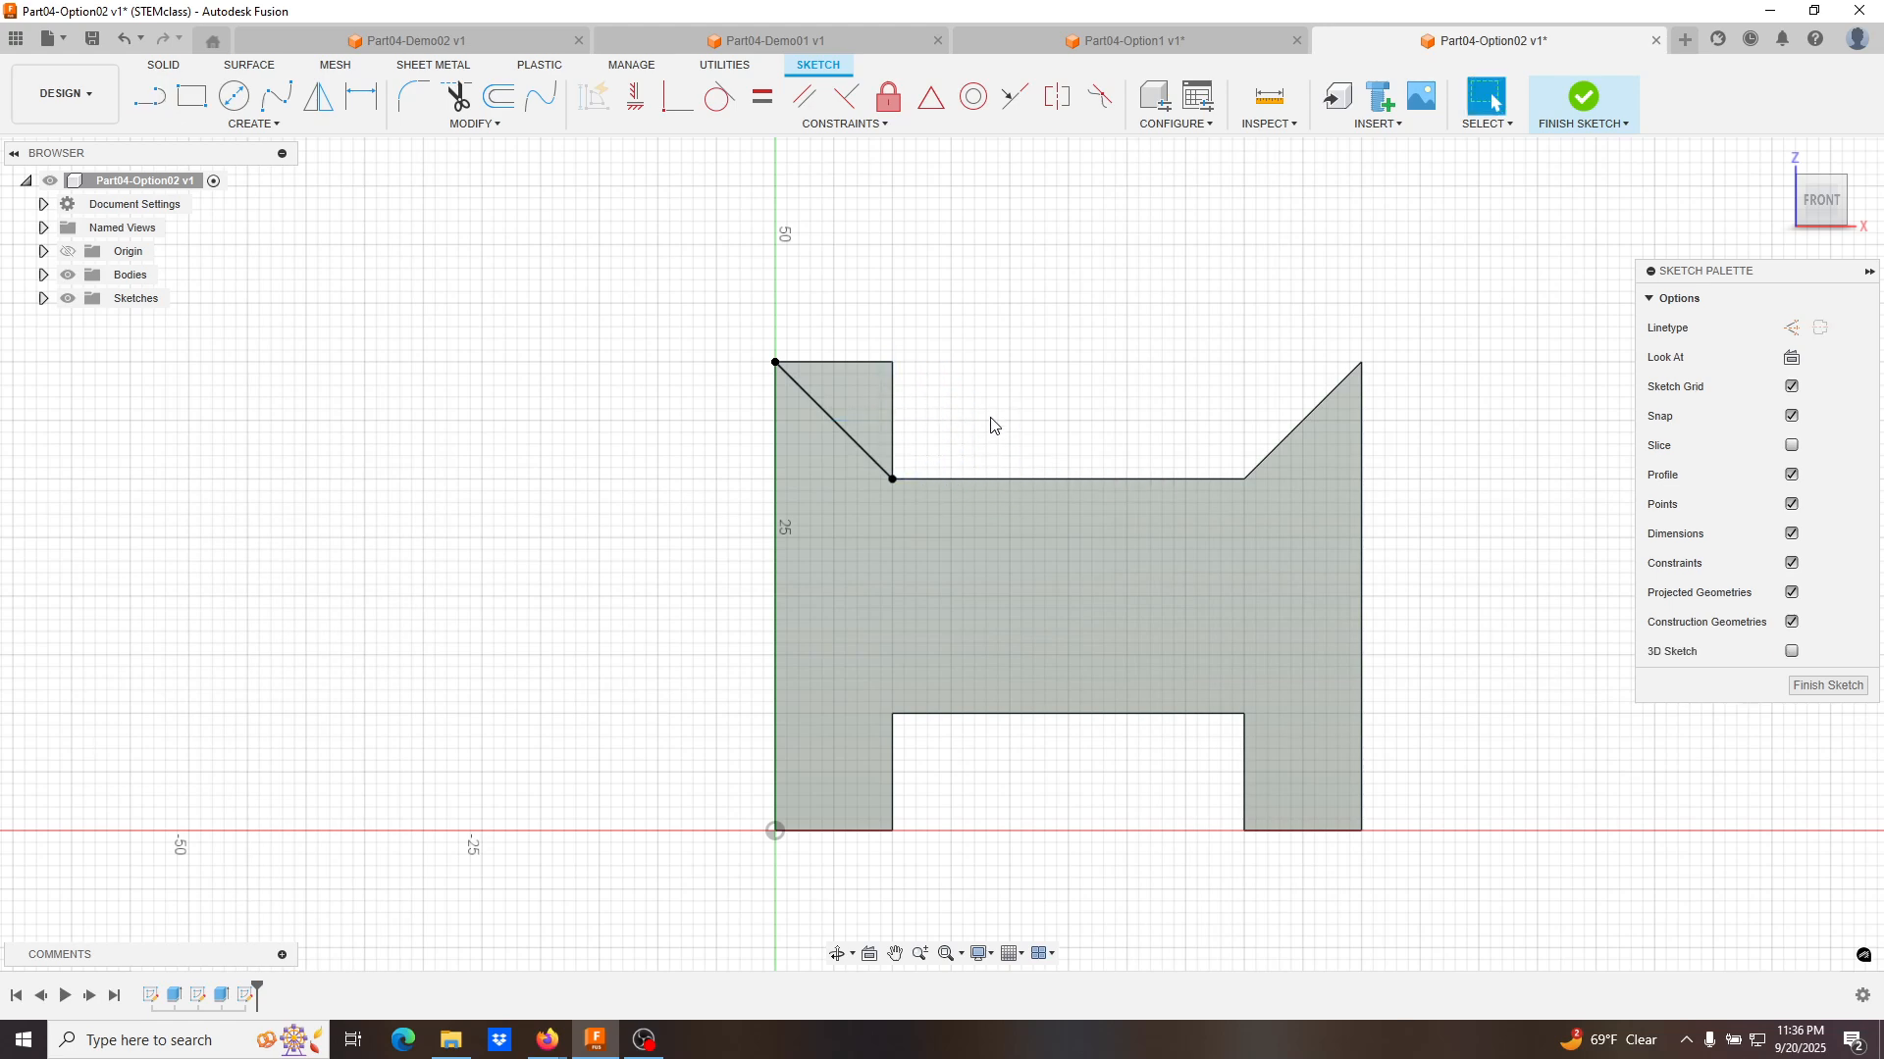
Finish the sketch and extrude the triangular profile at the raised step by -20 mm as a cut.
shift+middle_drag(994, 424, 939, 451)
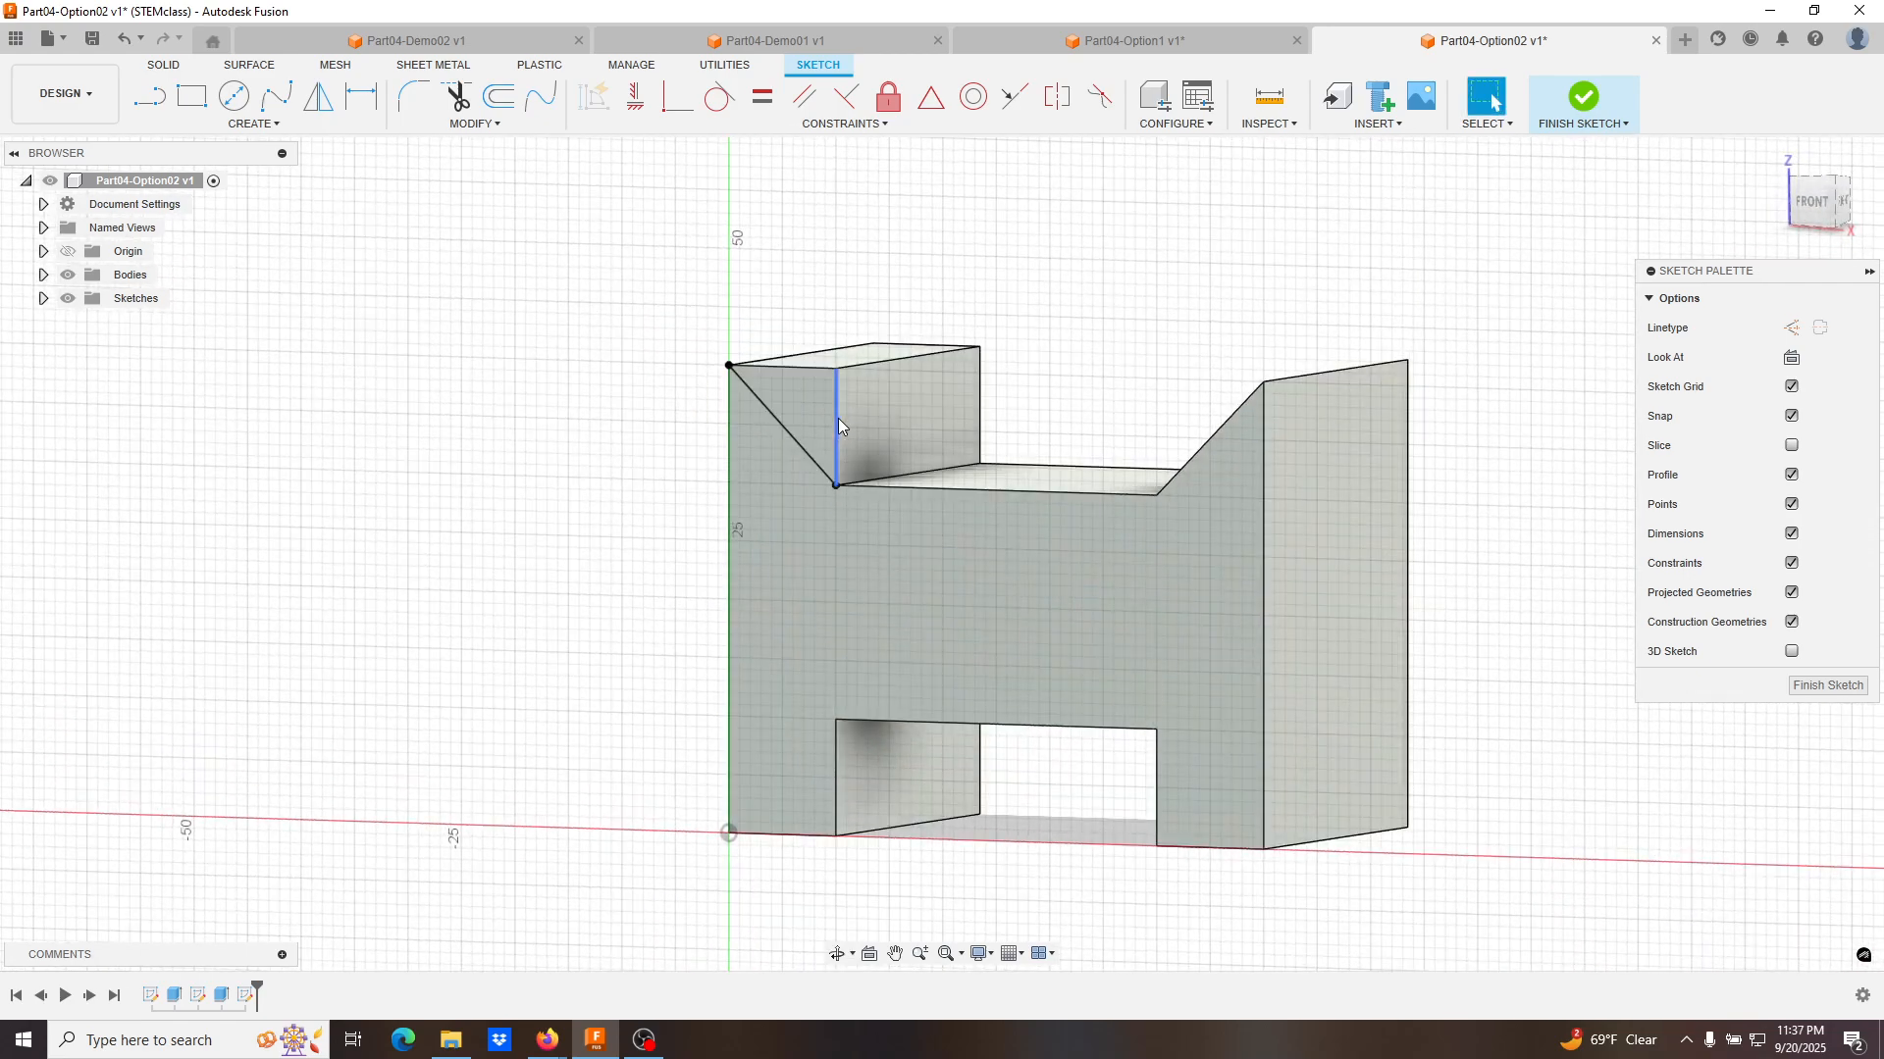
click(68, 275)
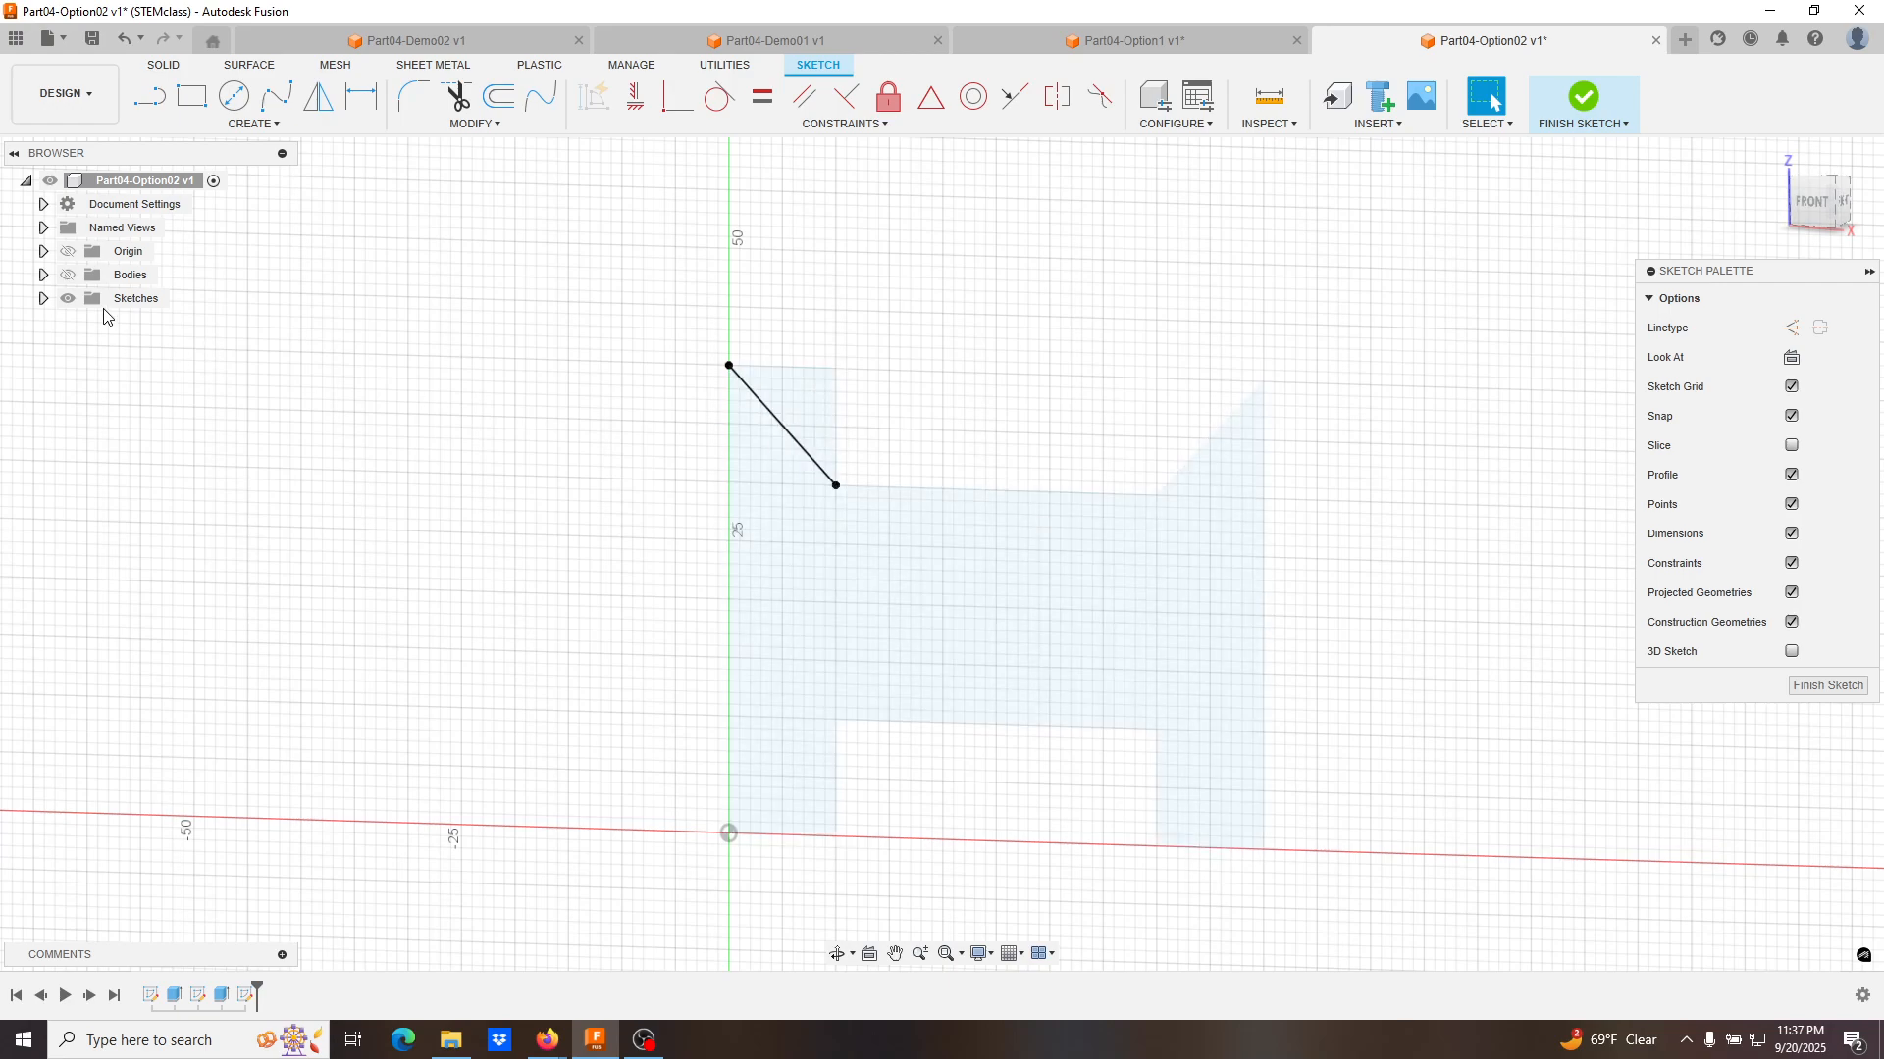
click(69, 277)
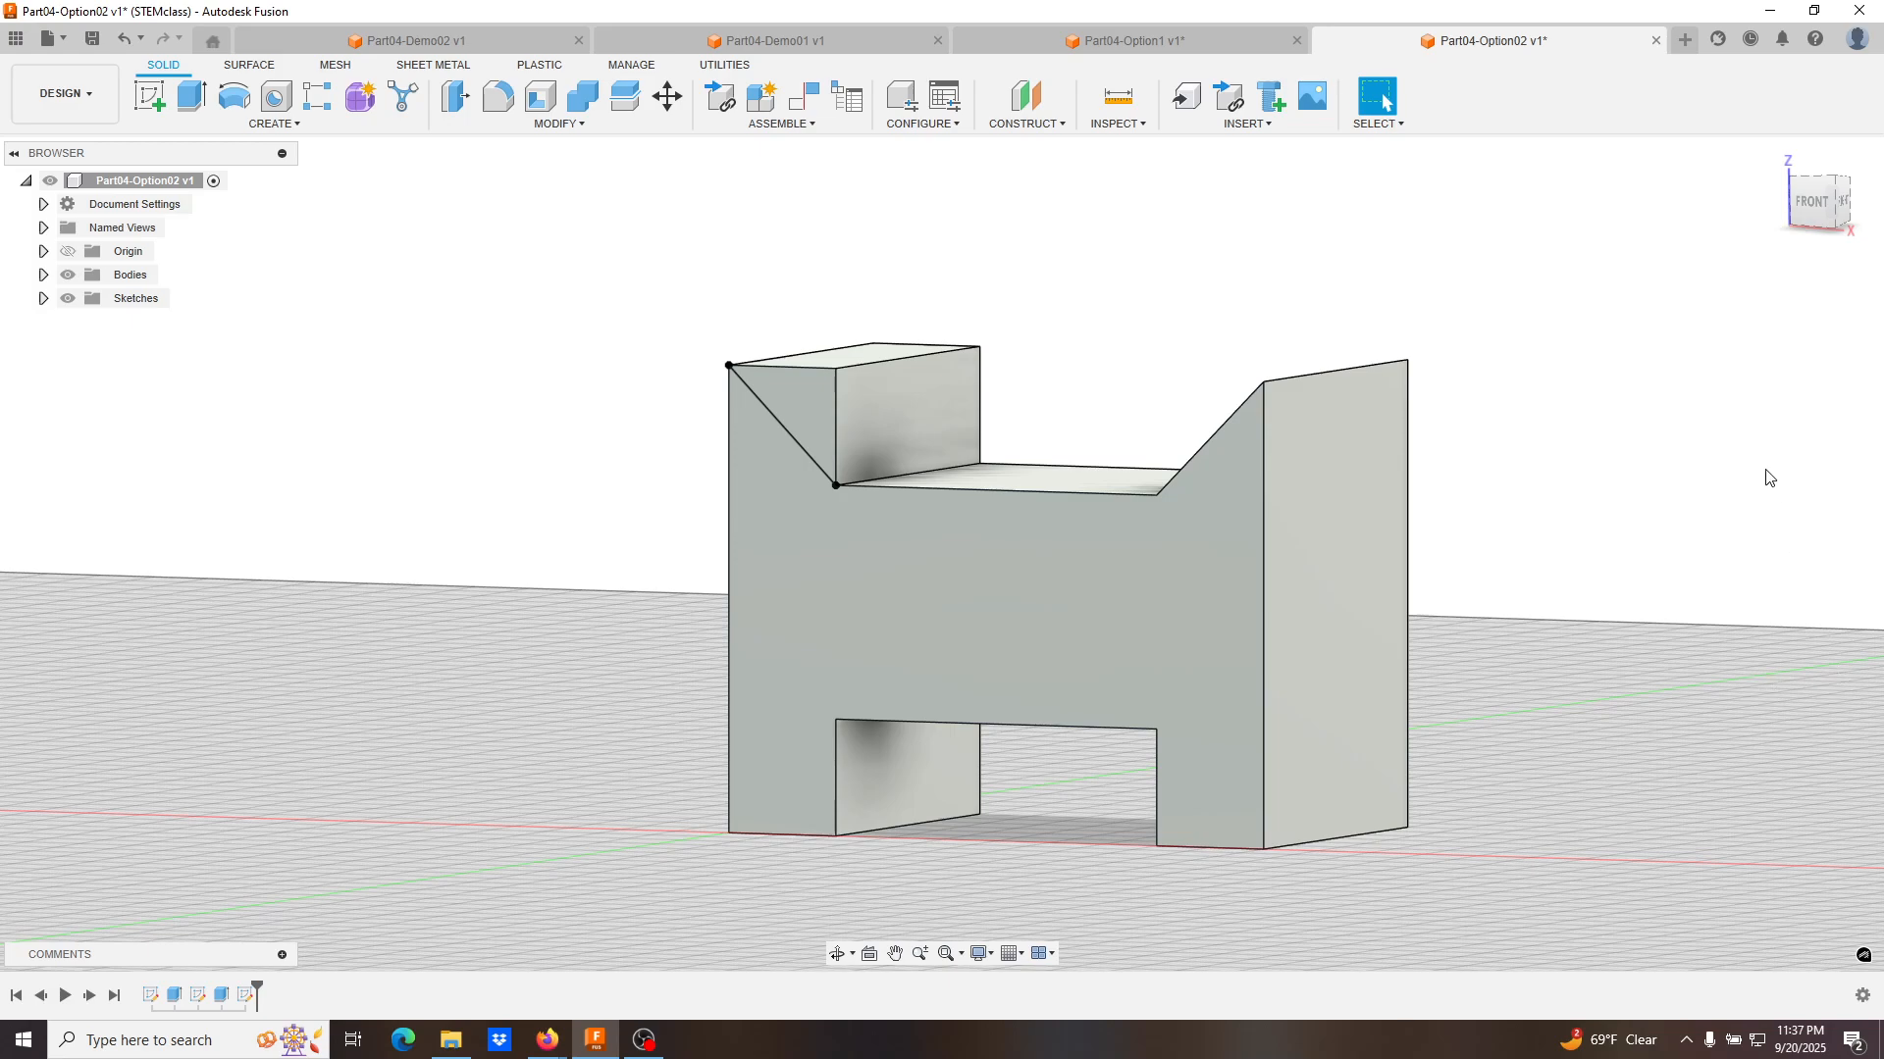
click(191, 95)
click(822, 419)
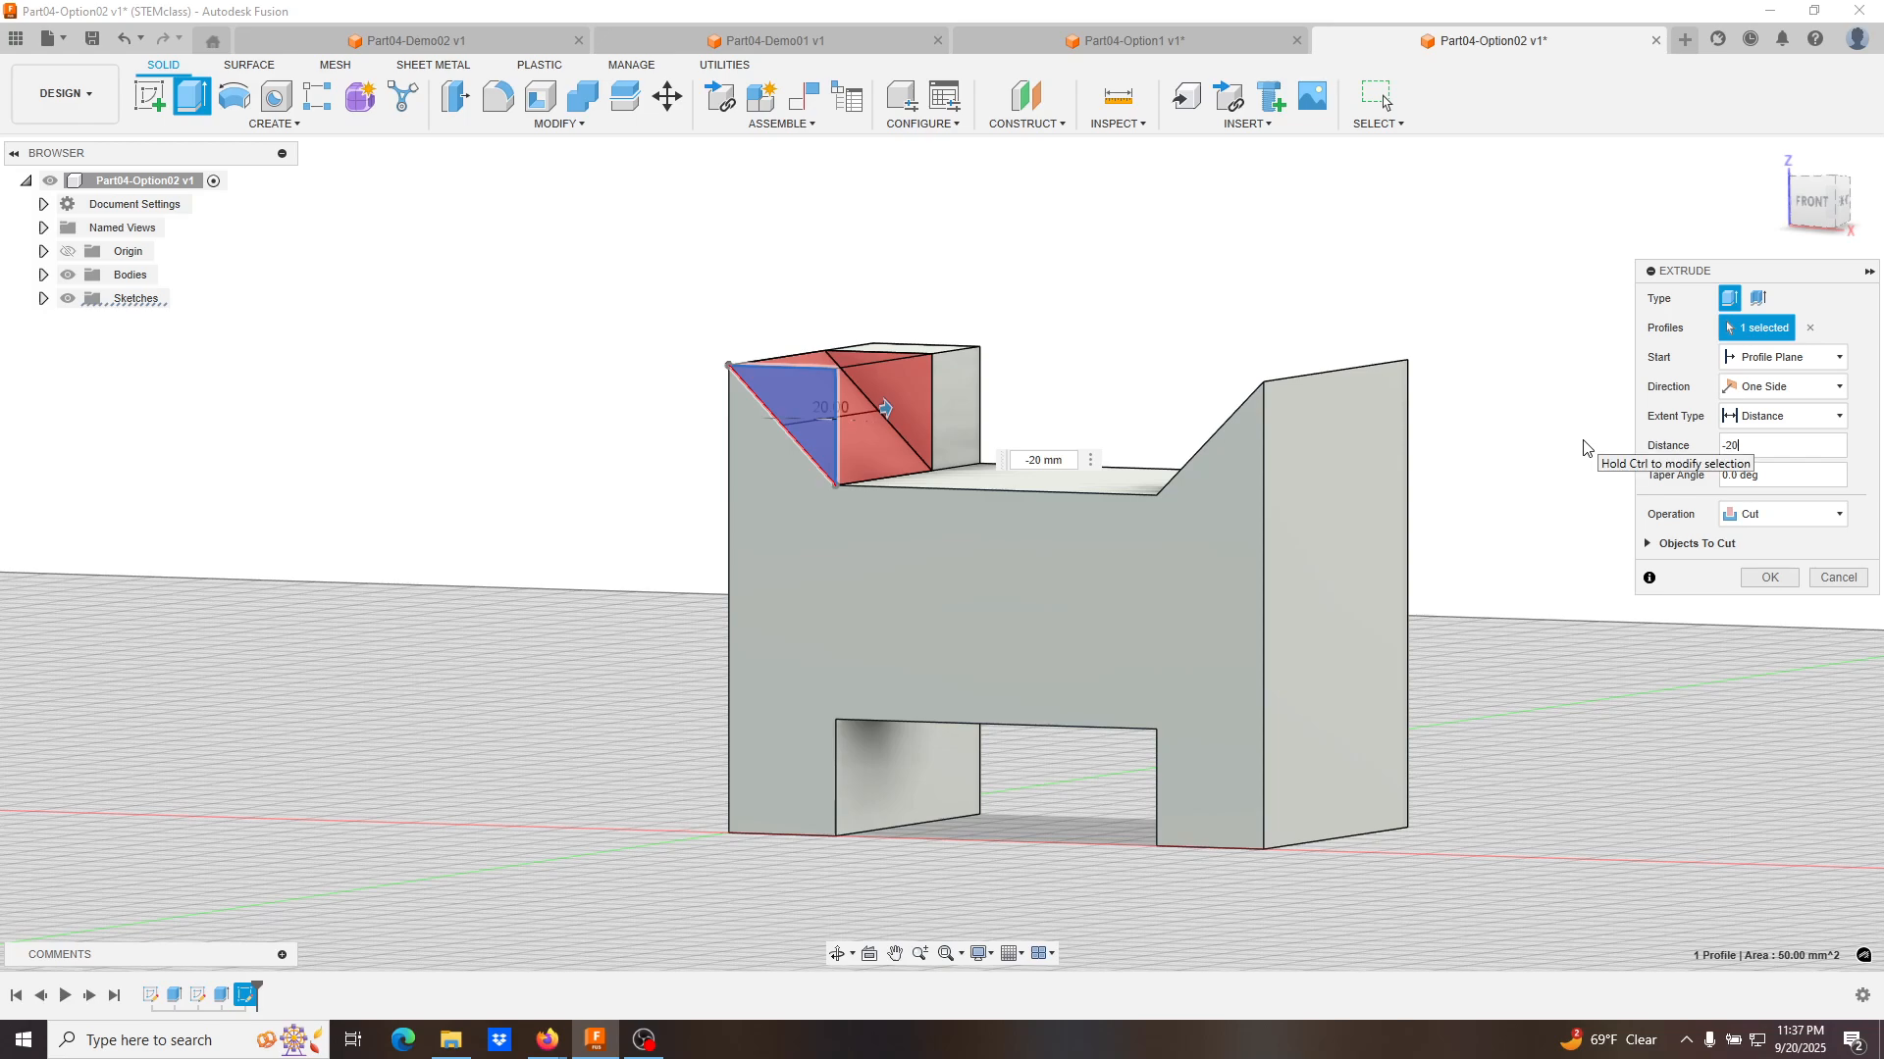
key(Return)
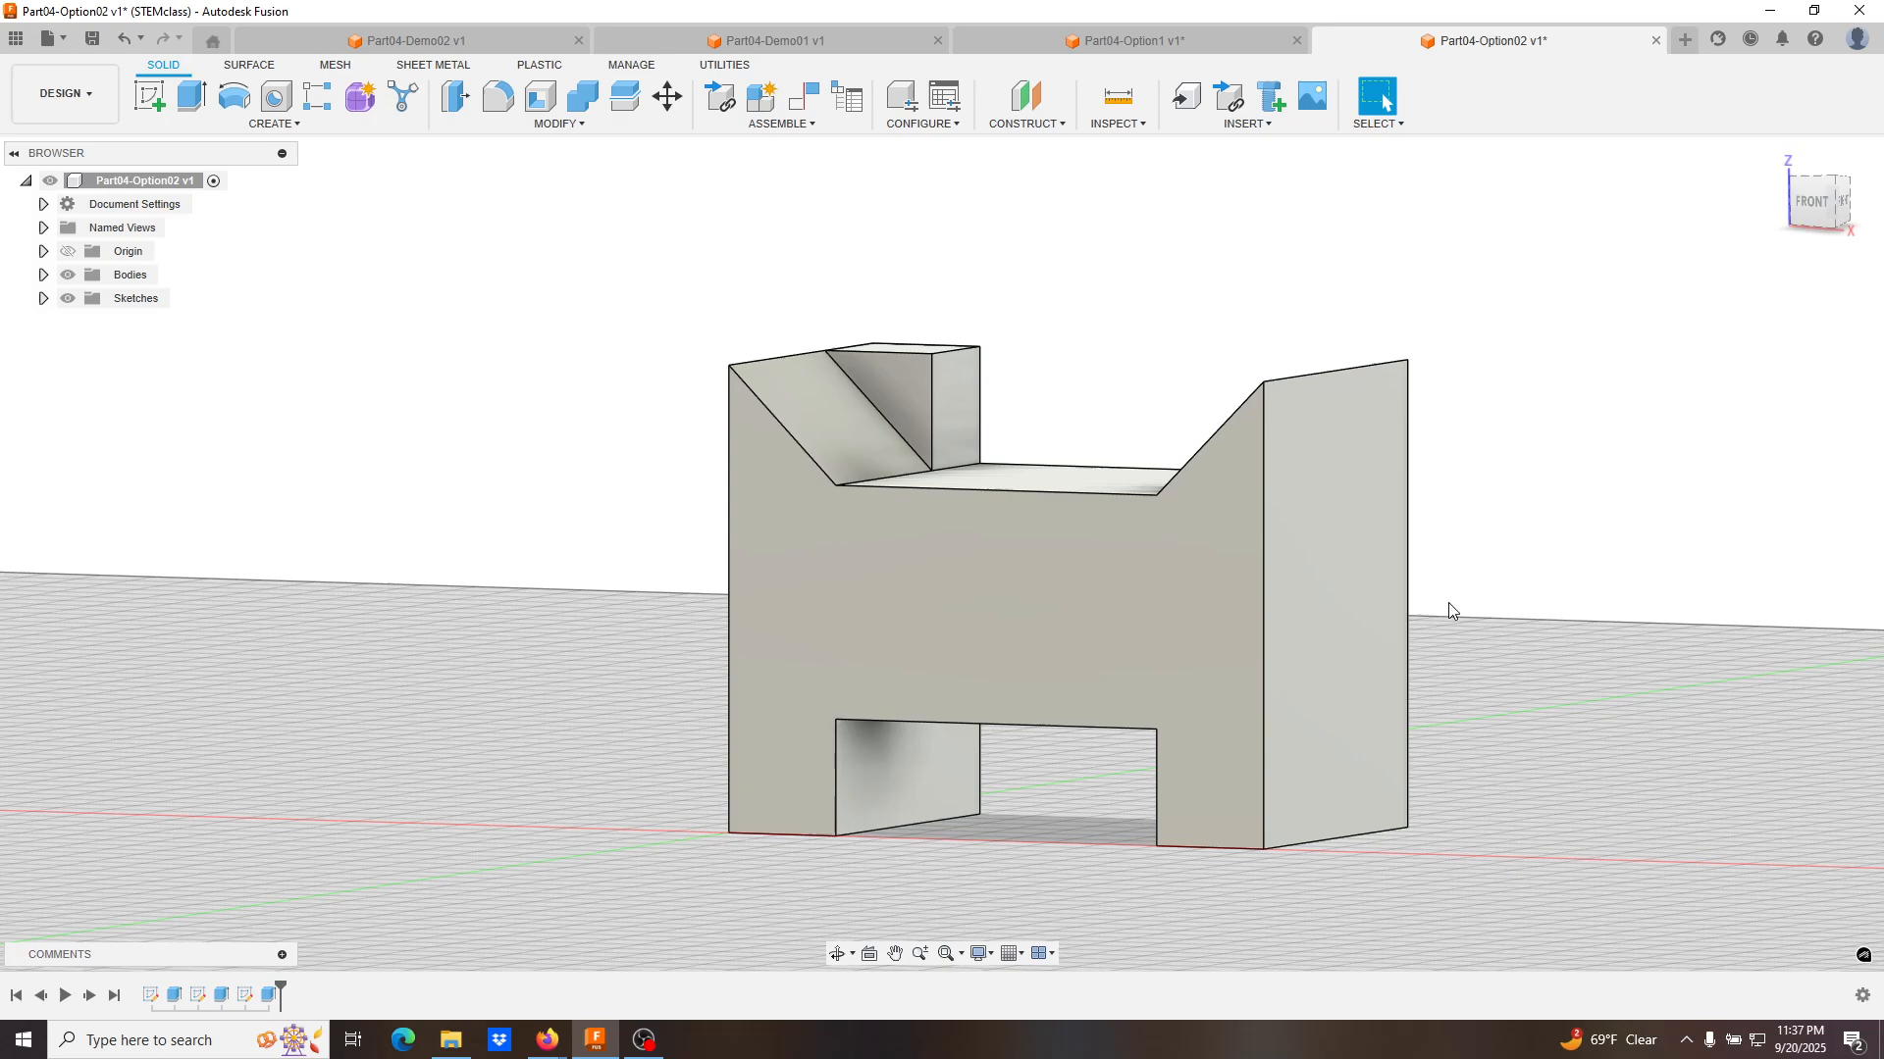
Start a sketch on the part's right-side face and draw a rectangle about 10 × 10 mm centred along its bottom edge.
shift+middle_drag(1448, 602, 1234, 555)
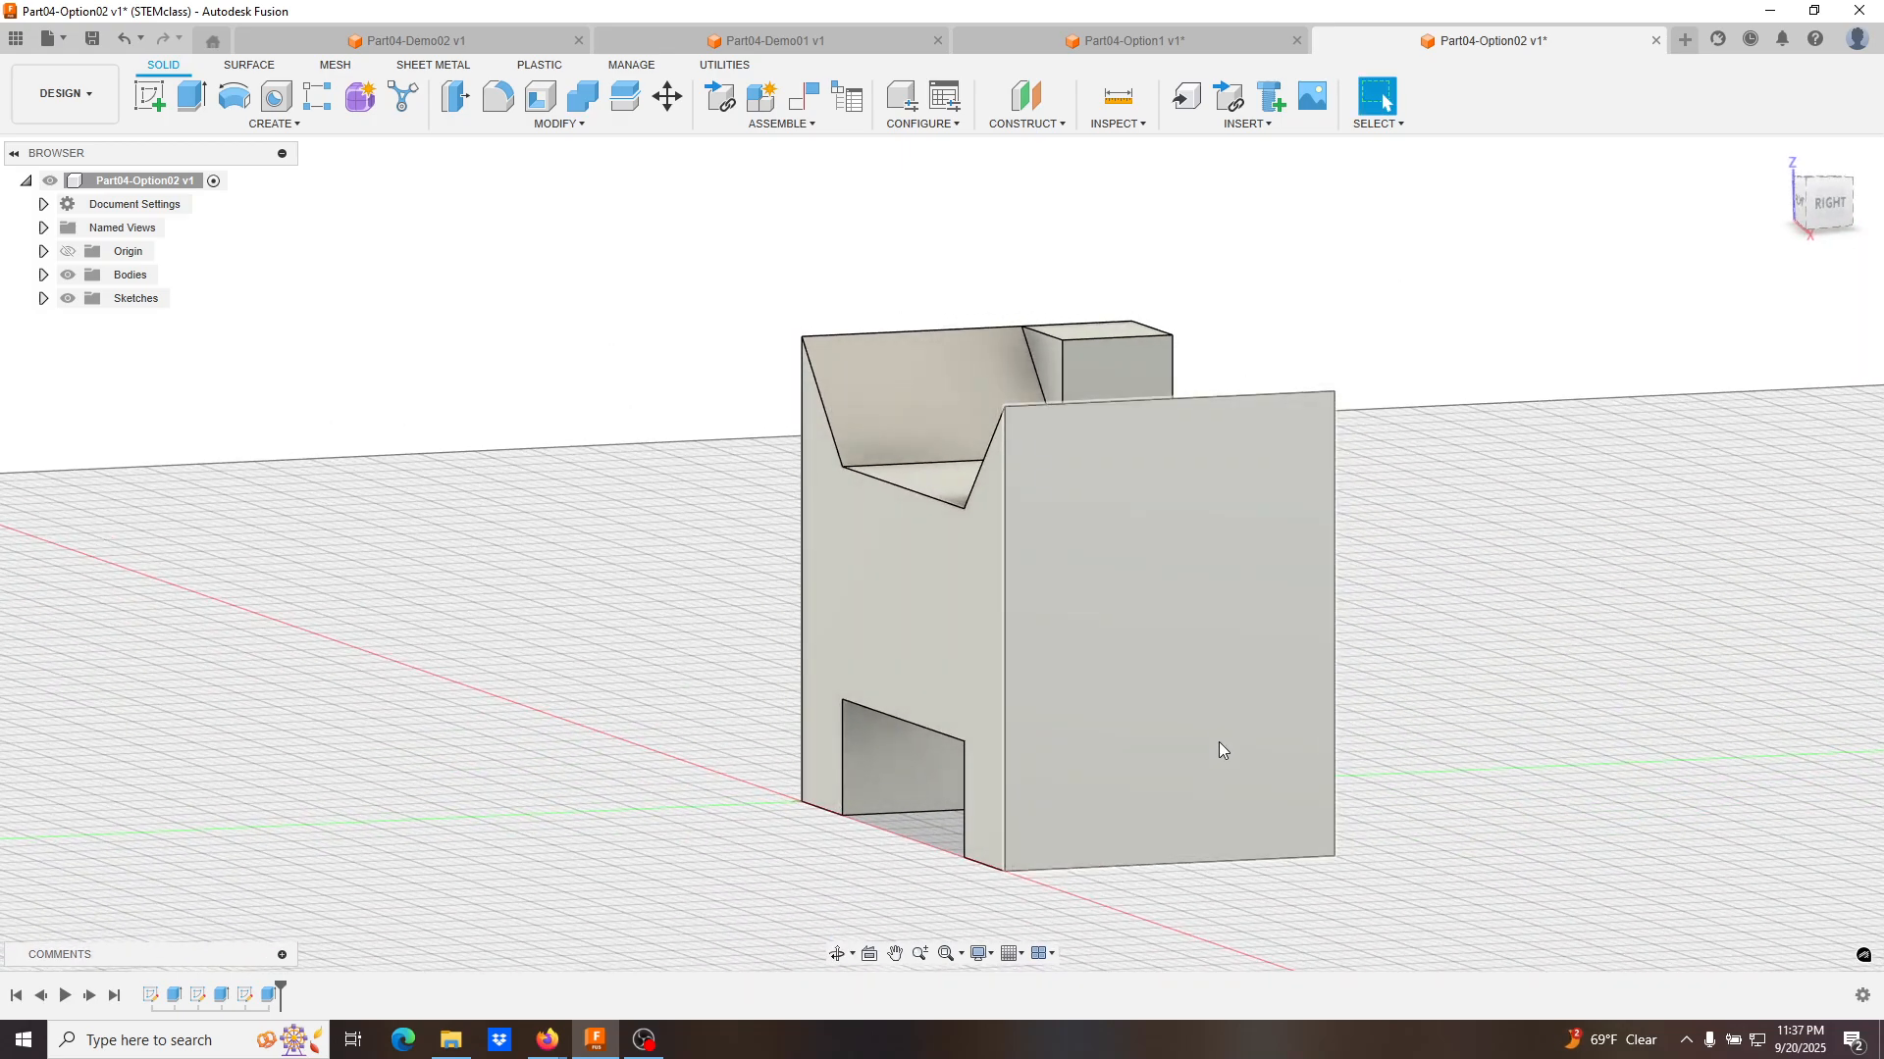
click(1174, 803)
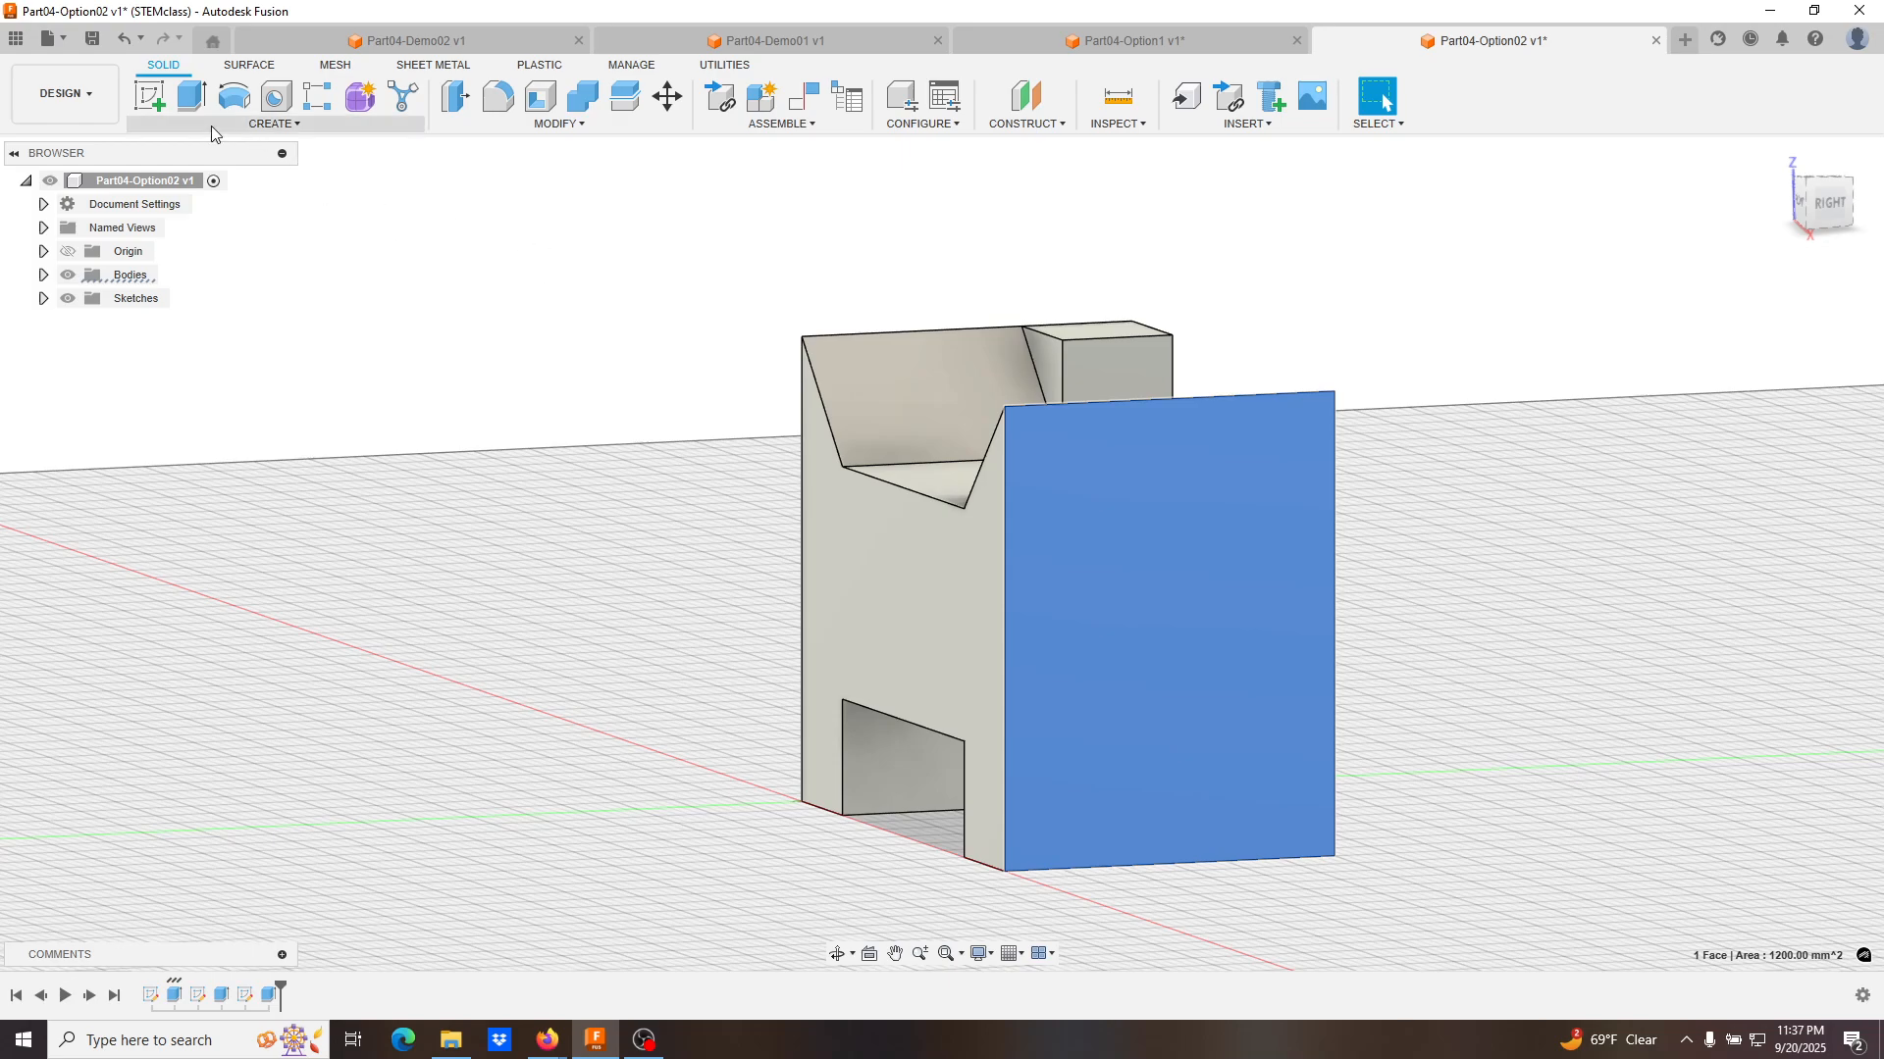
click(147, 102)
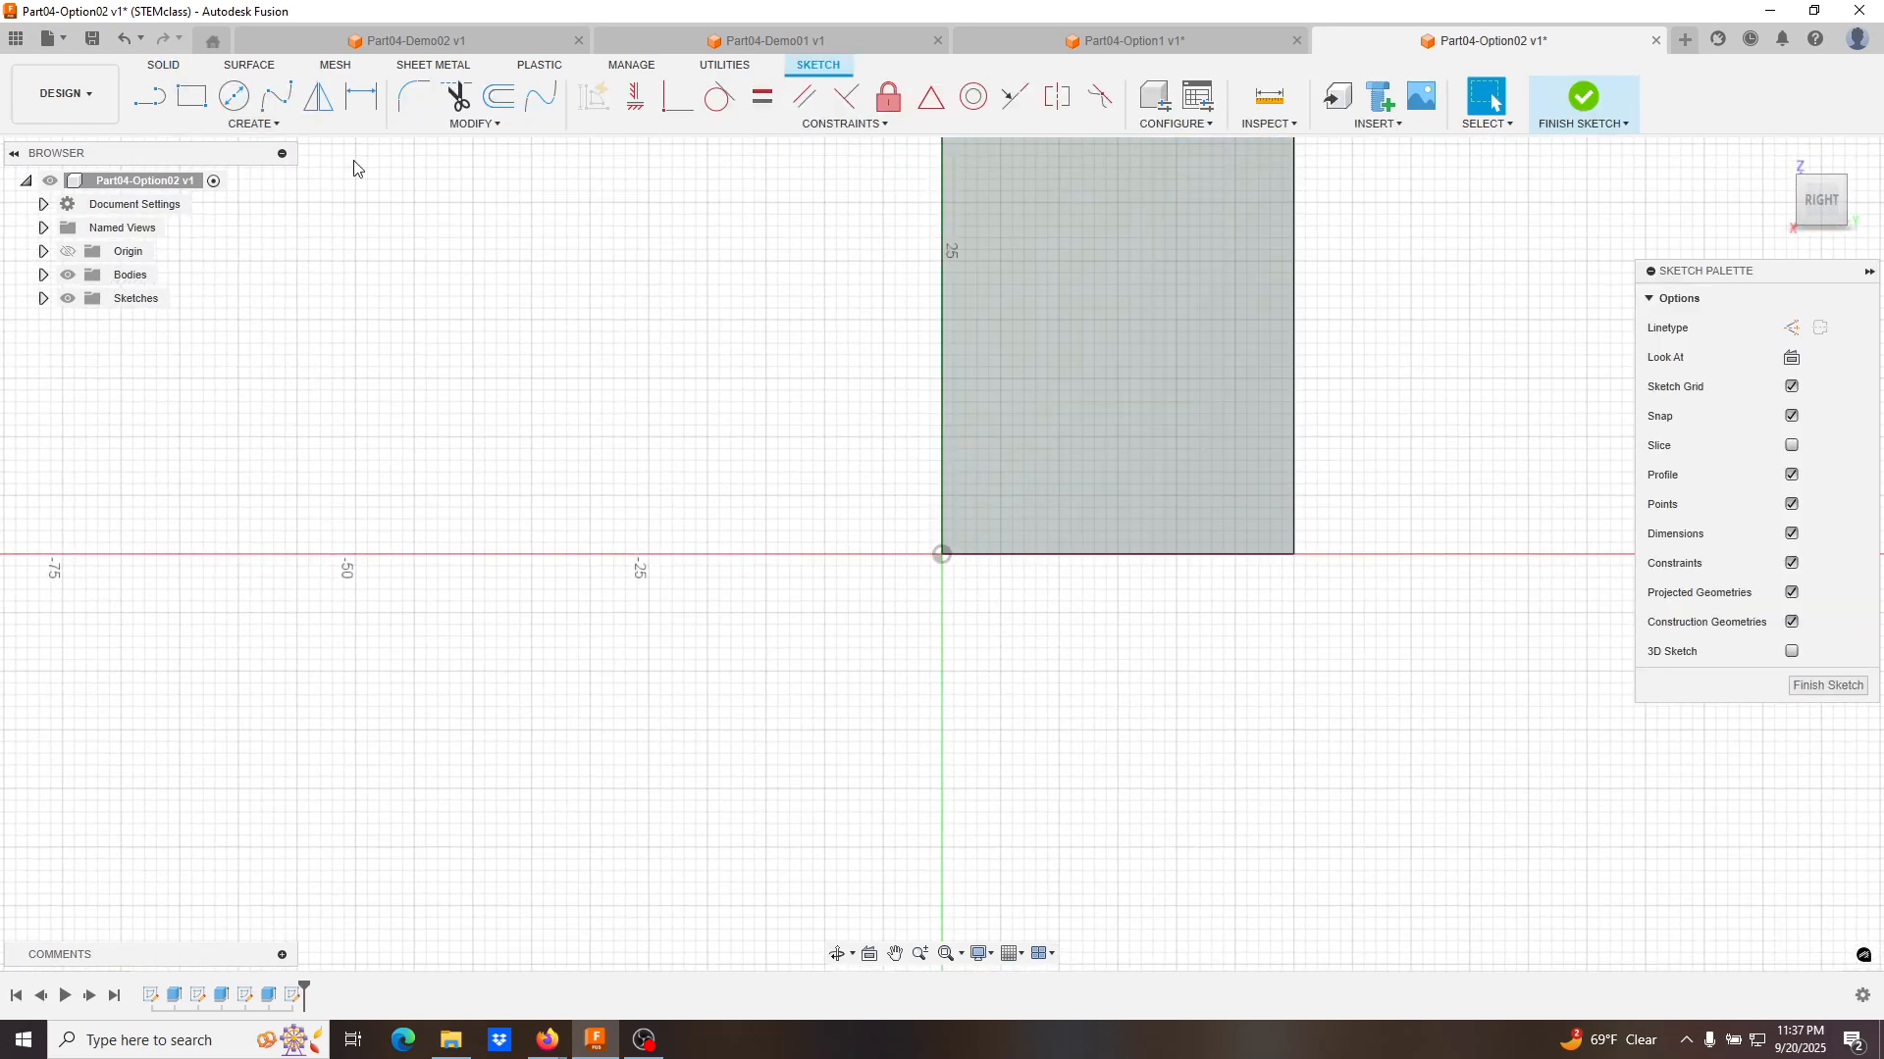
click(192, 96)
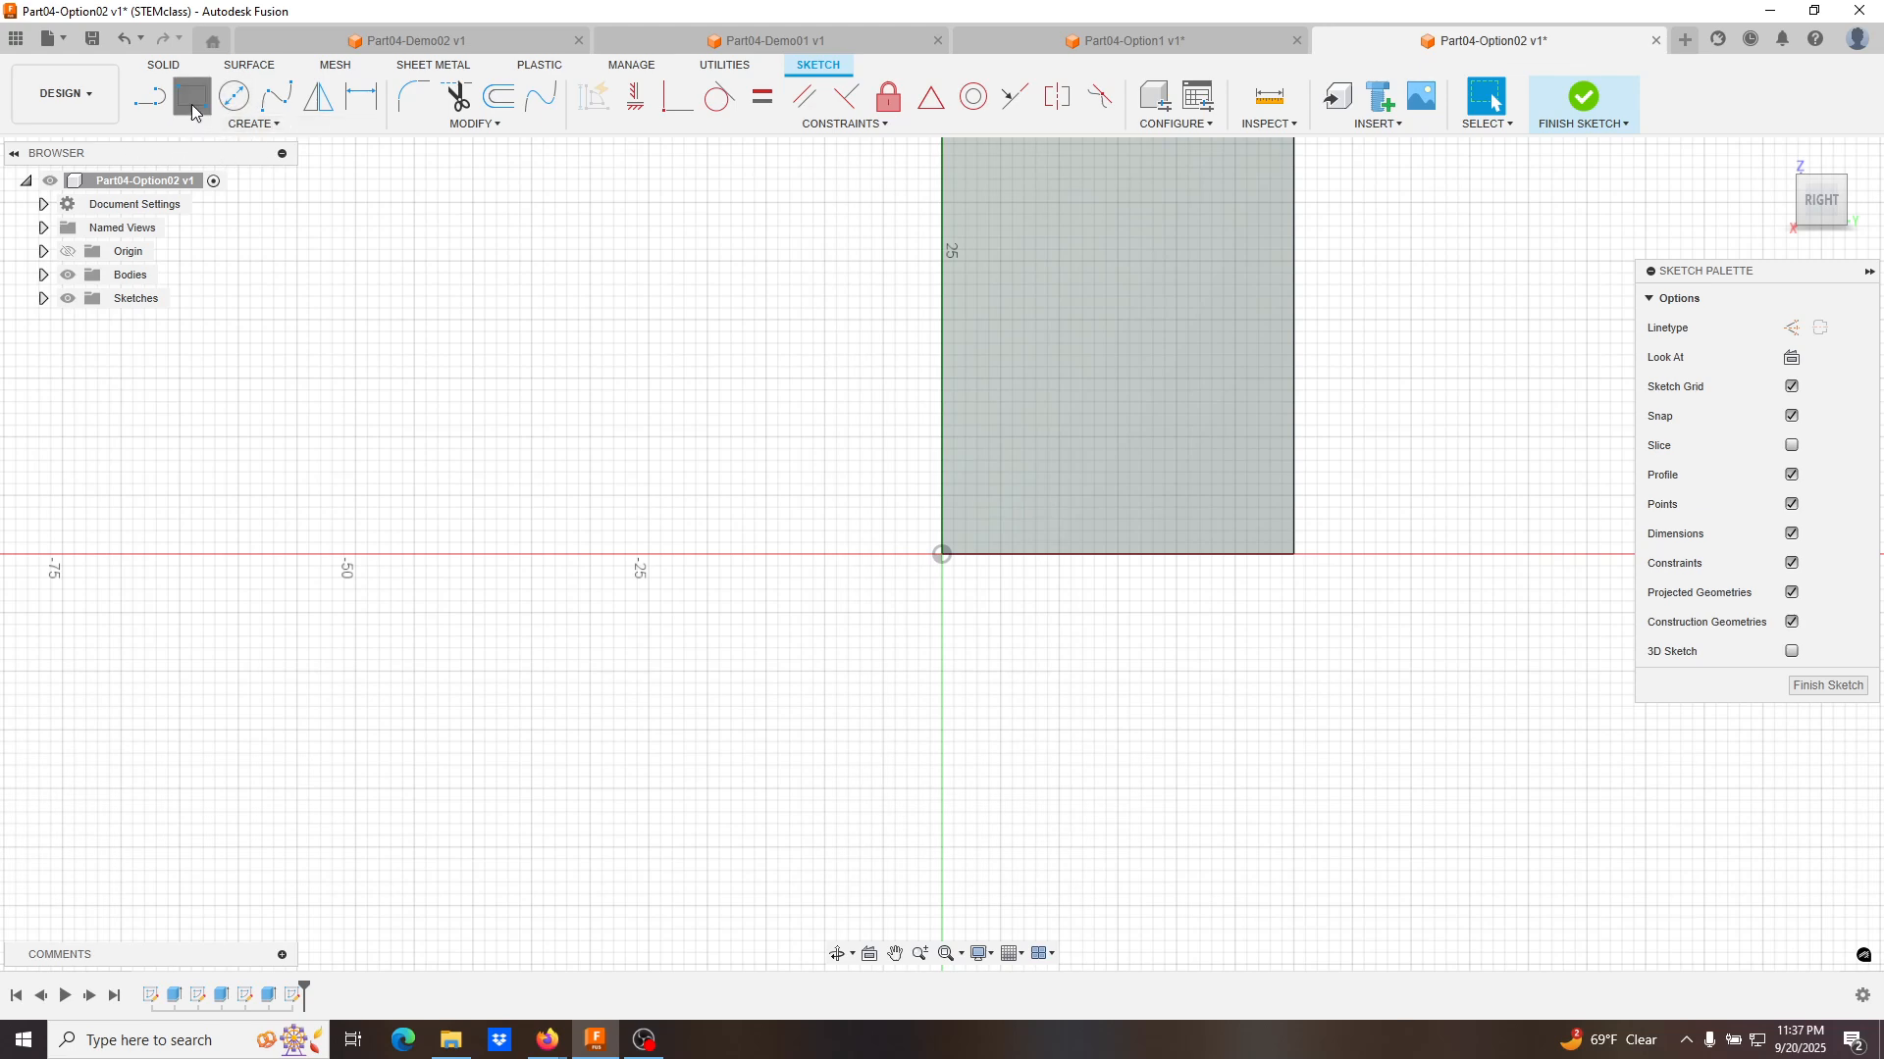
click(1059, 555)
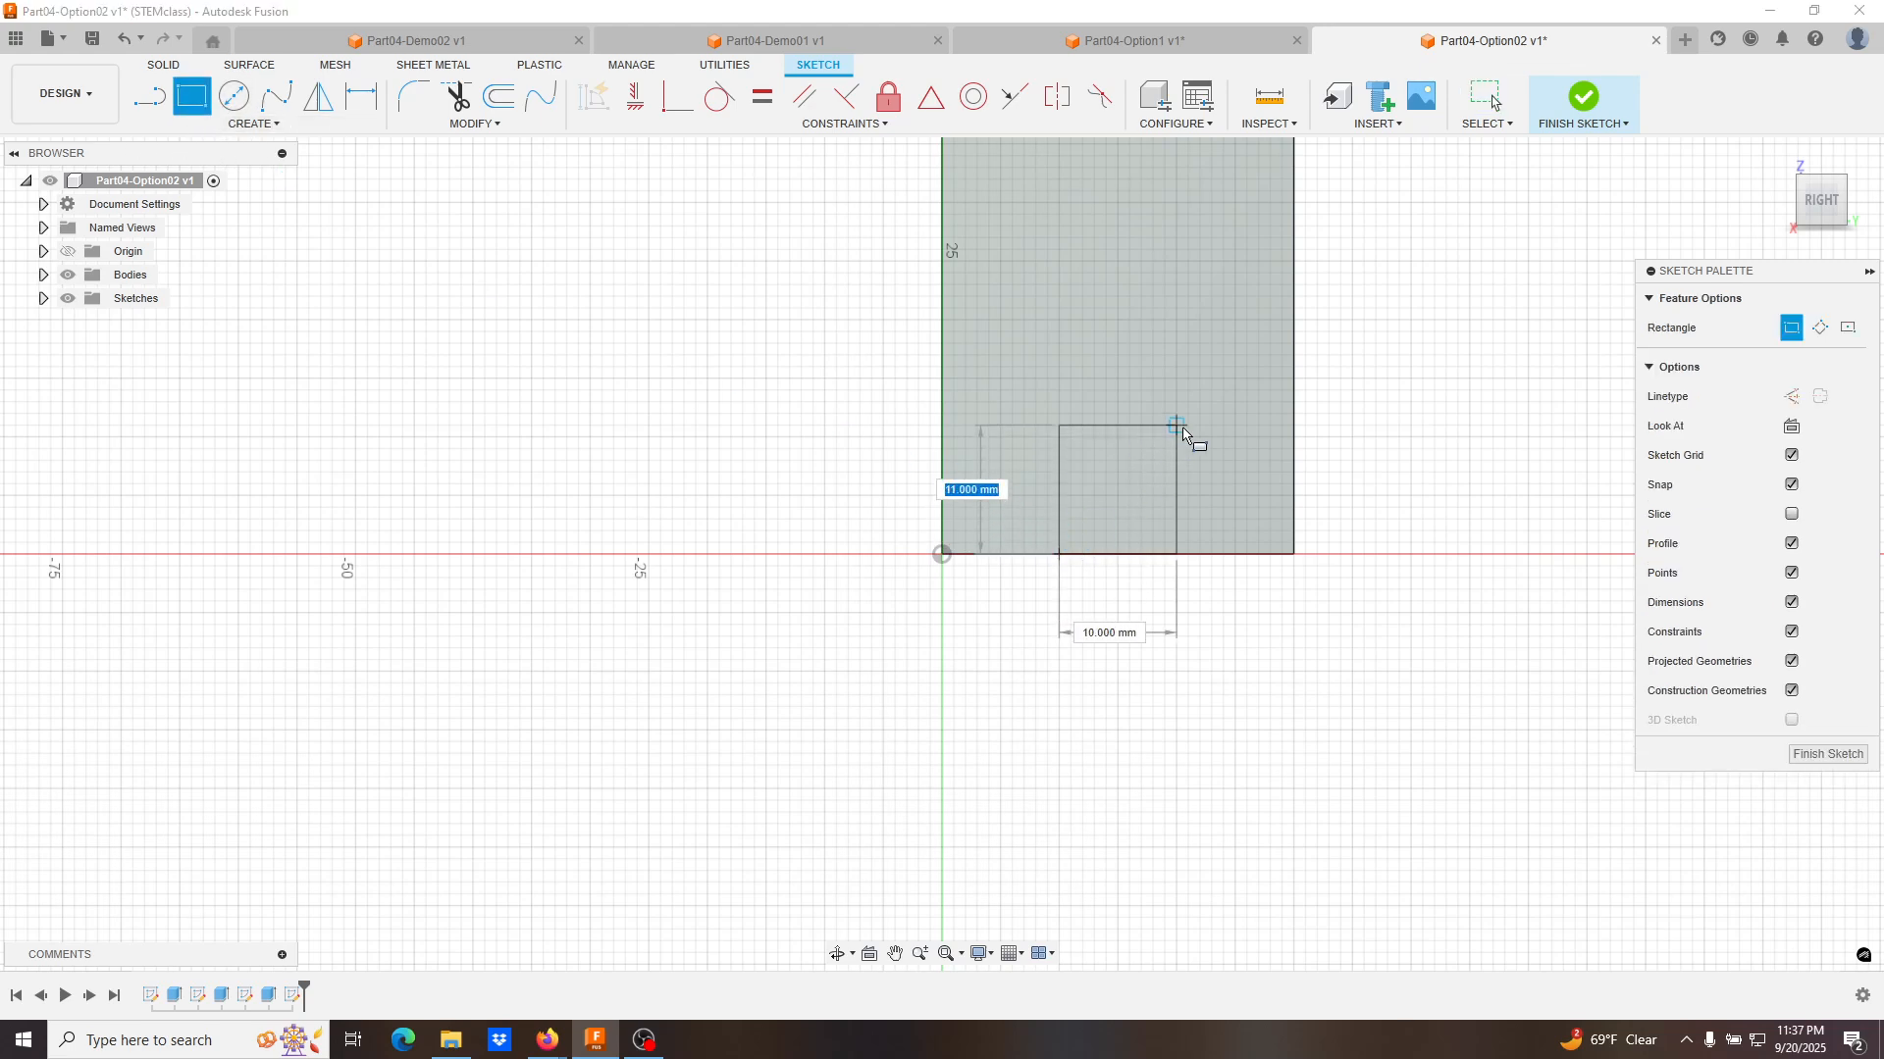
click(1177, 439)
Draw a matching rectangle, aligned with the lower one, down from the middle of the face's top edge.
middle_drag(1144, 323, 1100, 480)
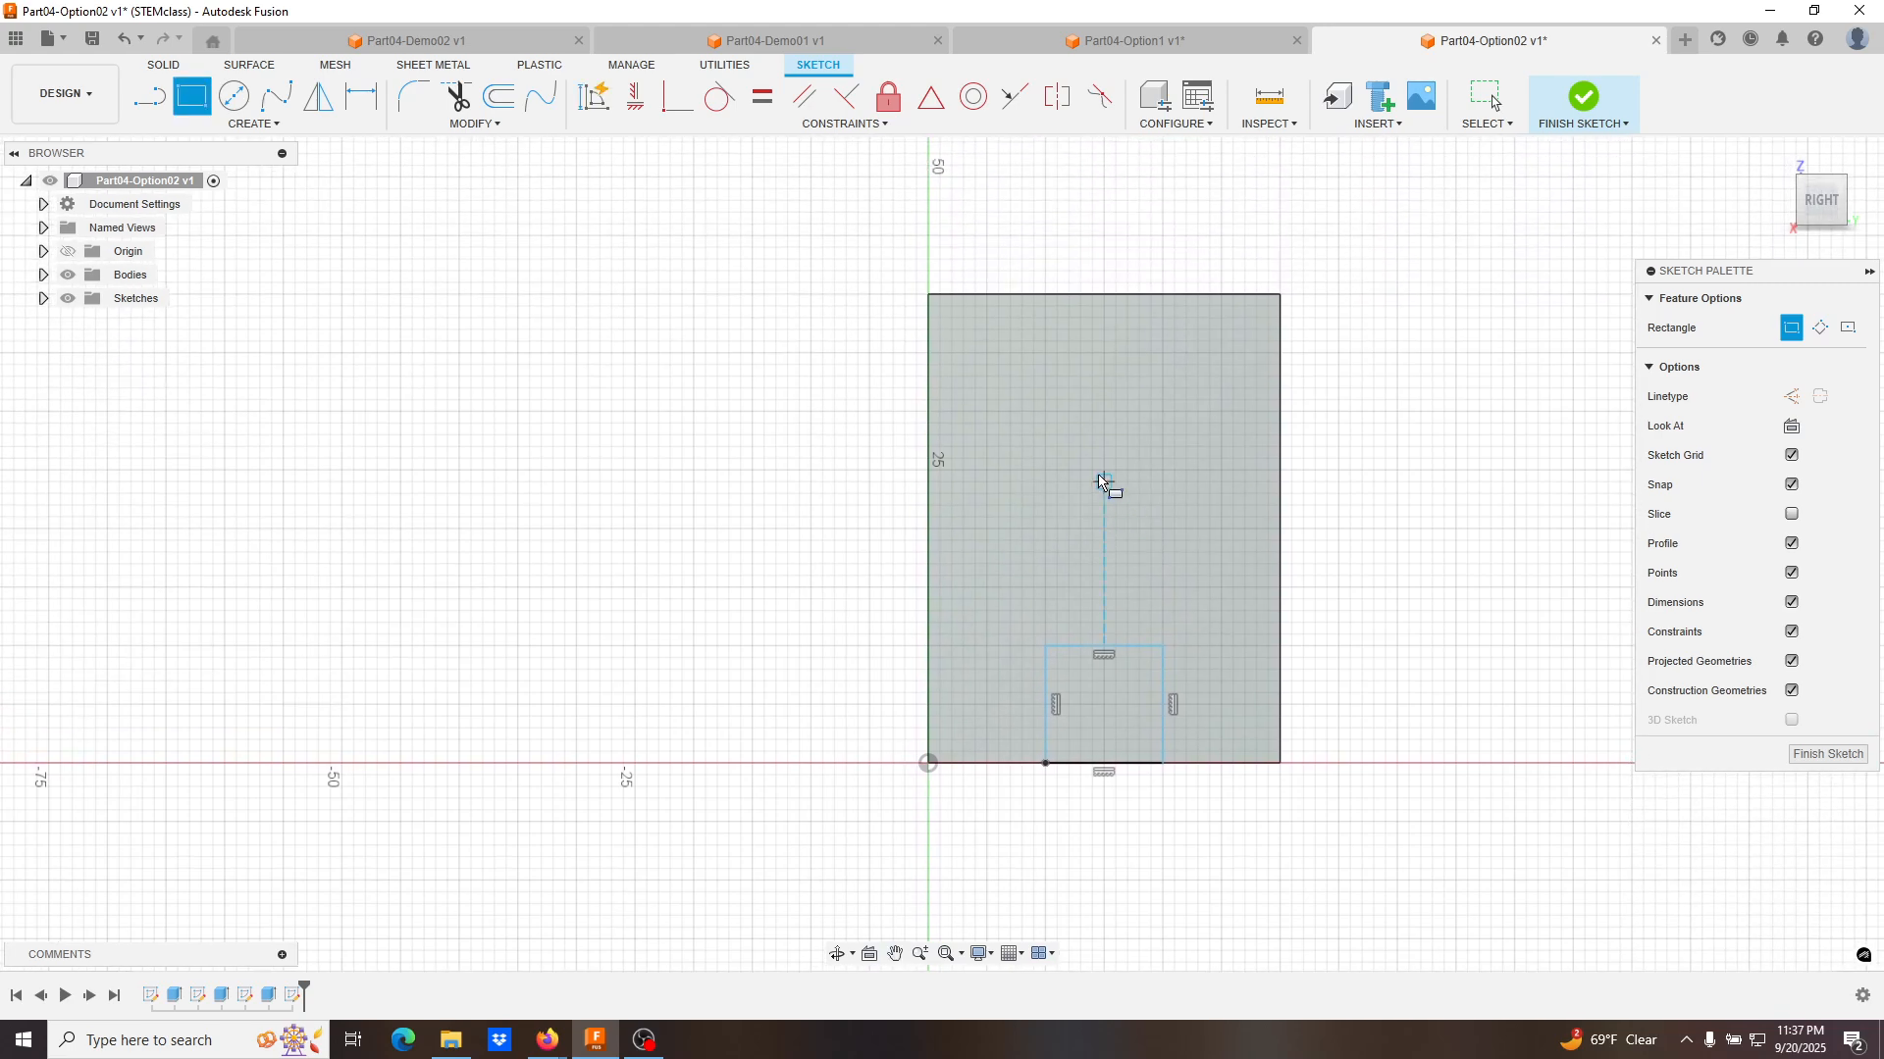
click(1045, 412)
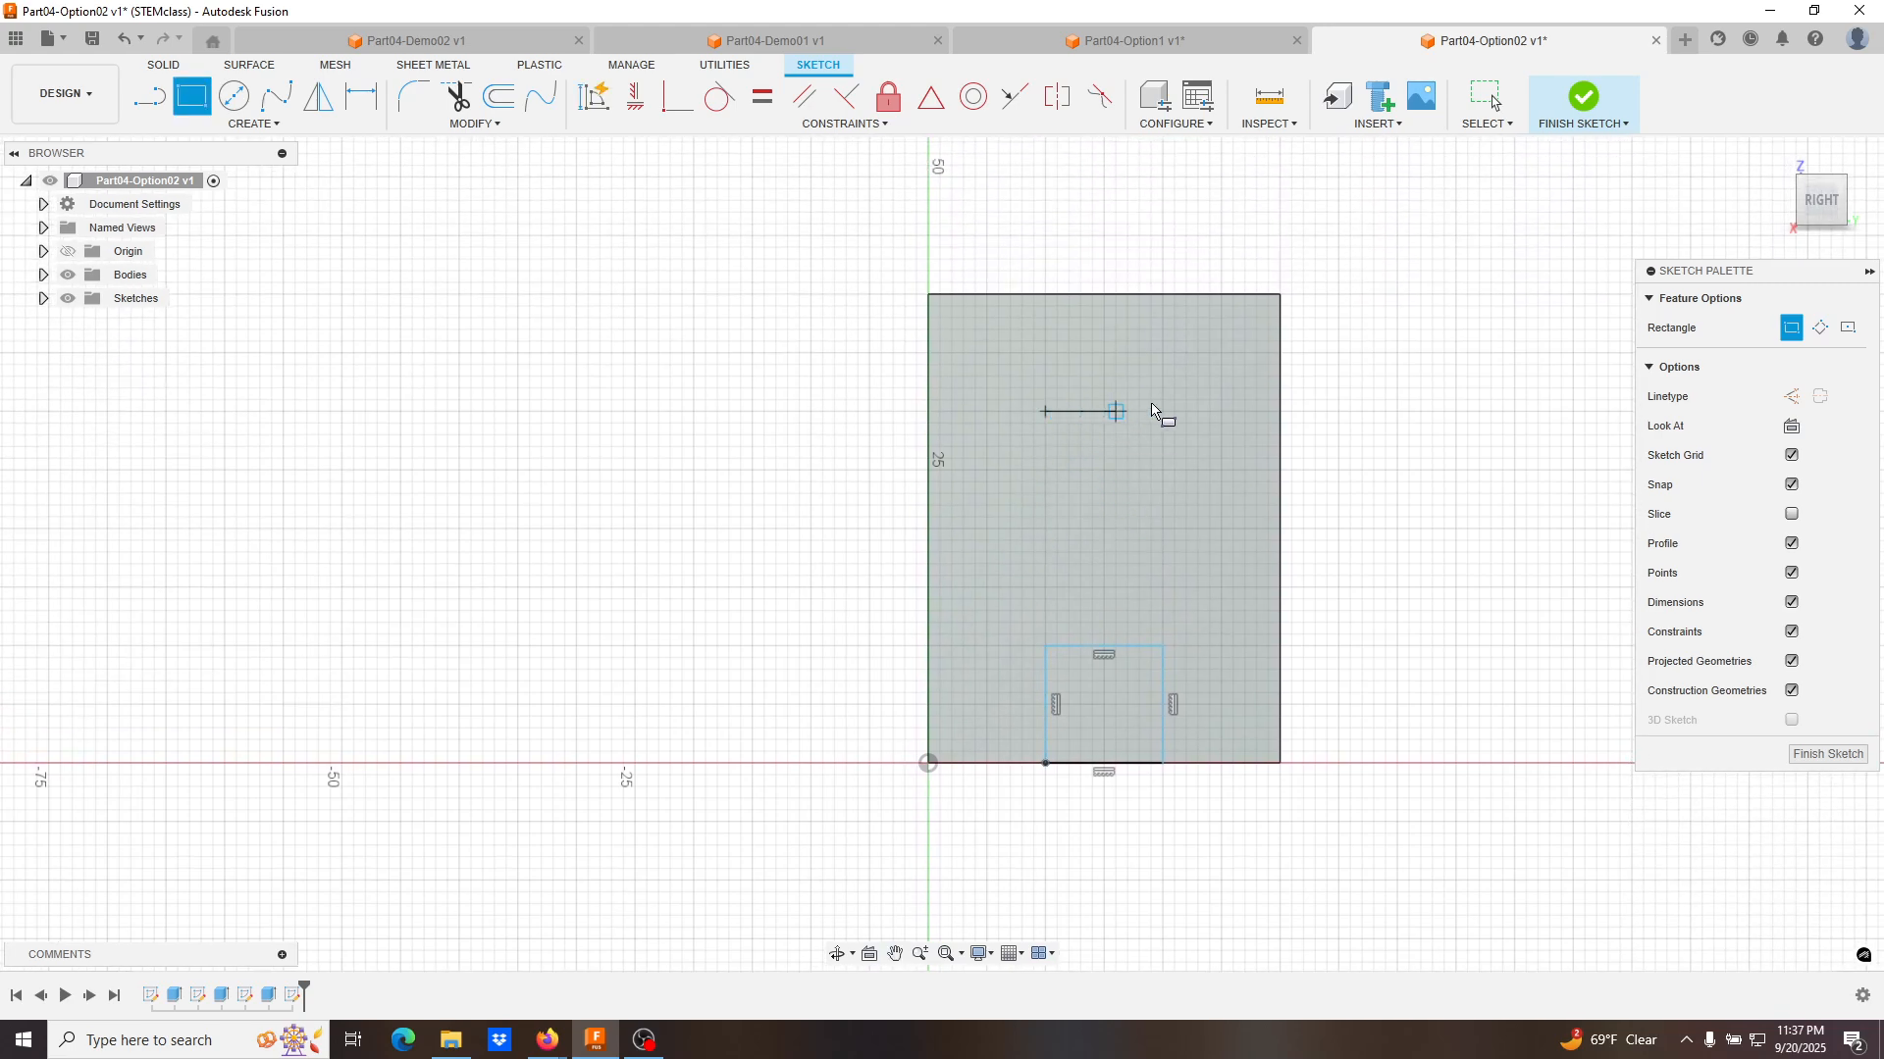
click(1163, 294)
key(Escape)
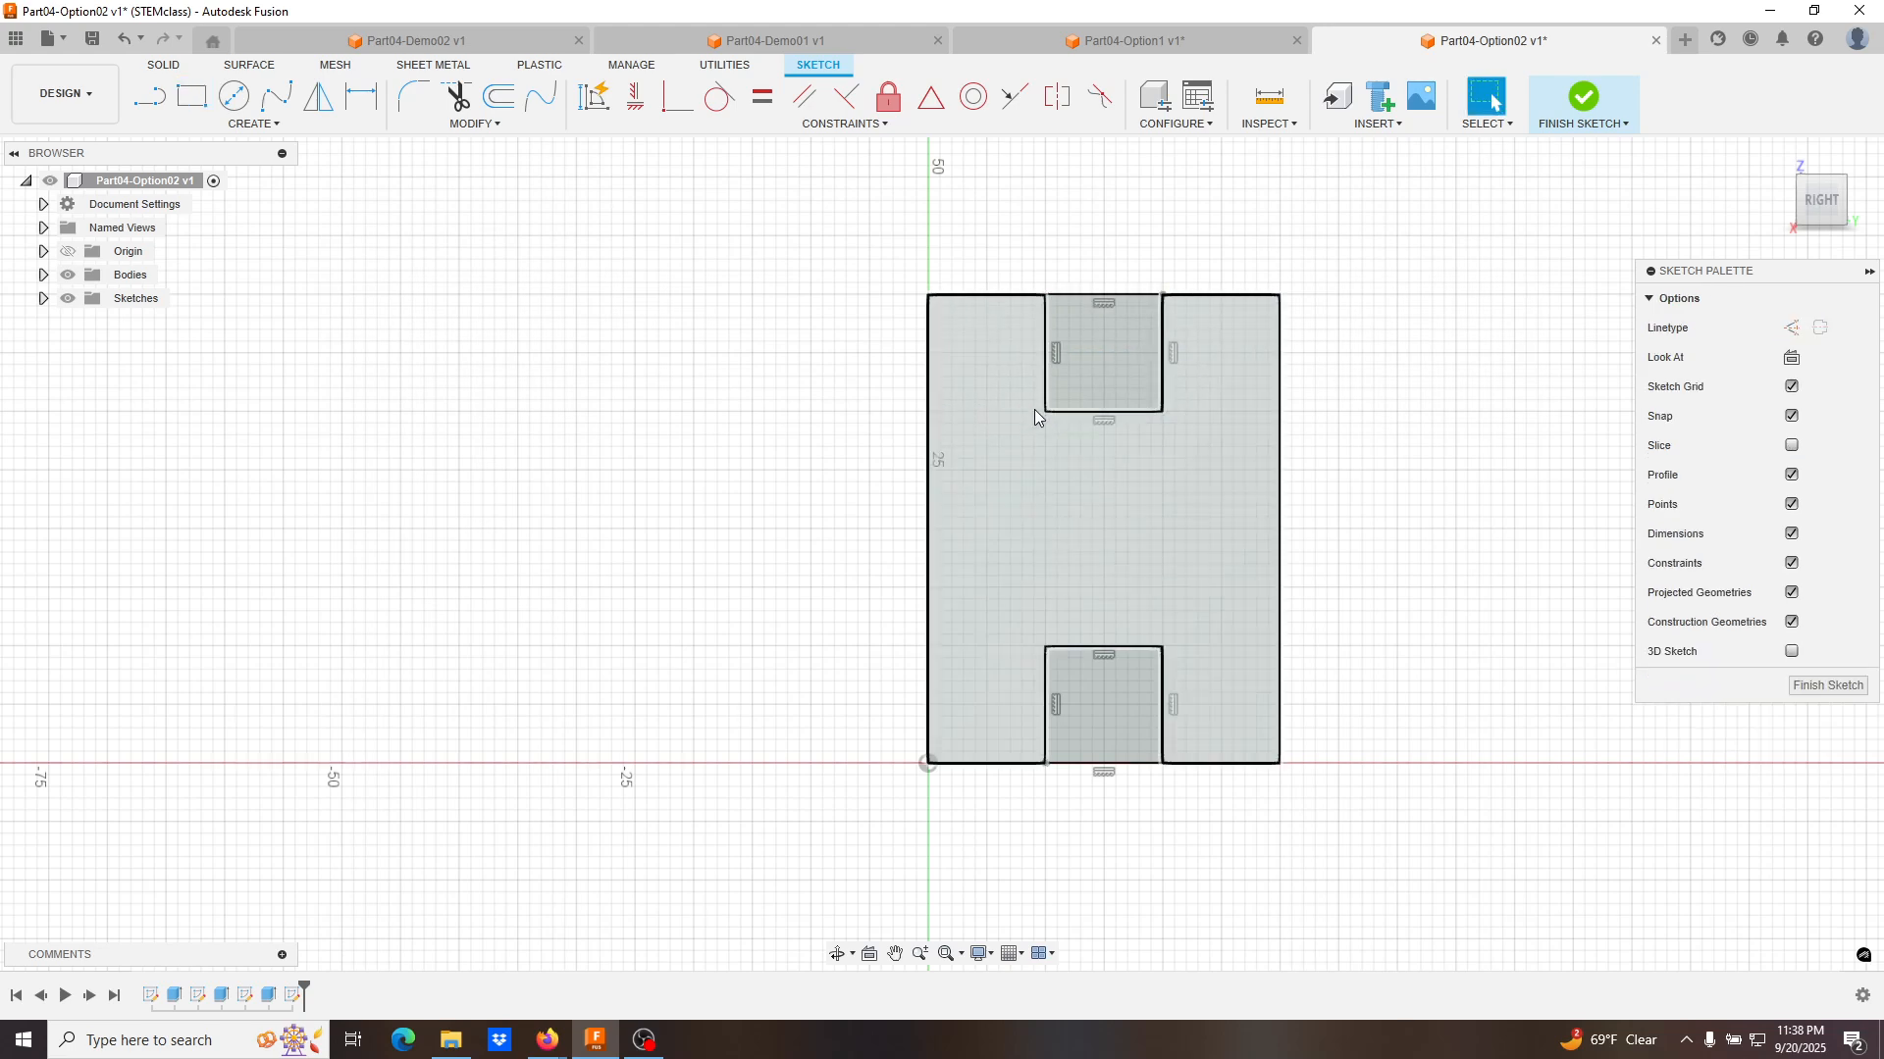
click(150, 95)
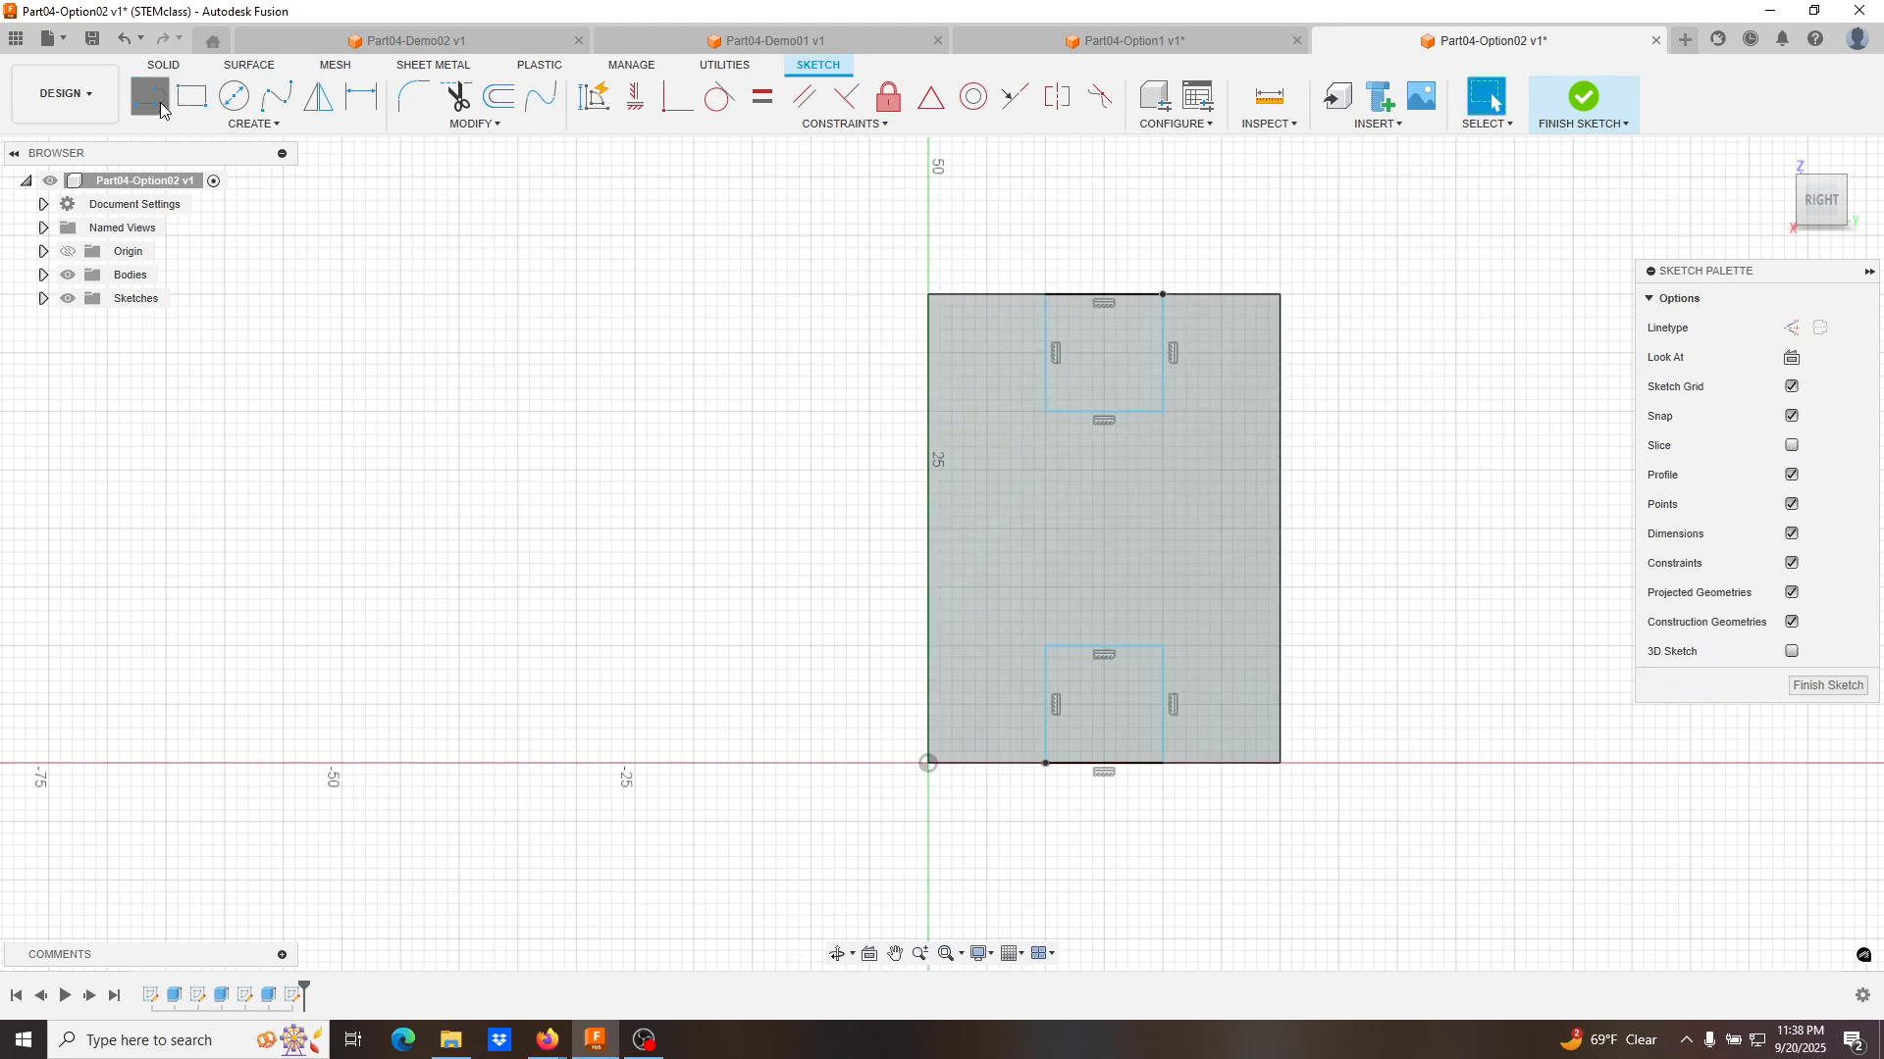
click(1046, 648)
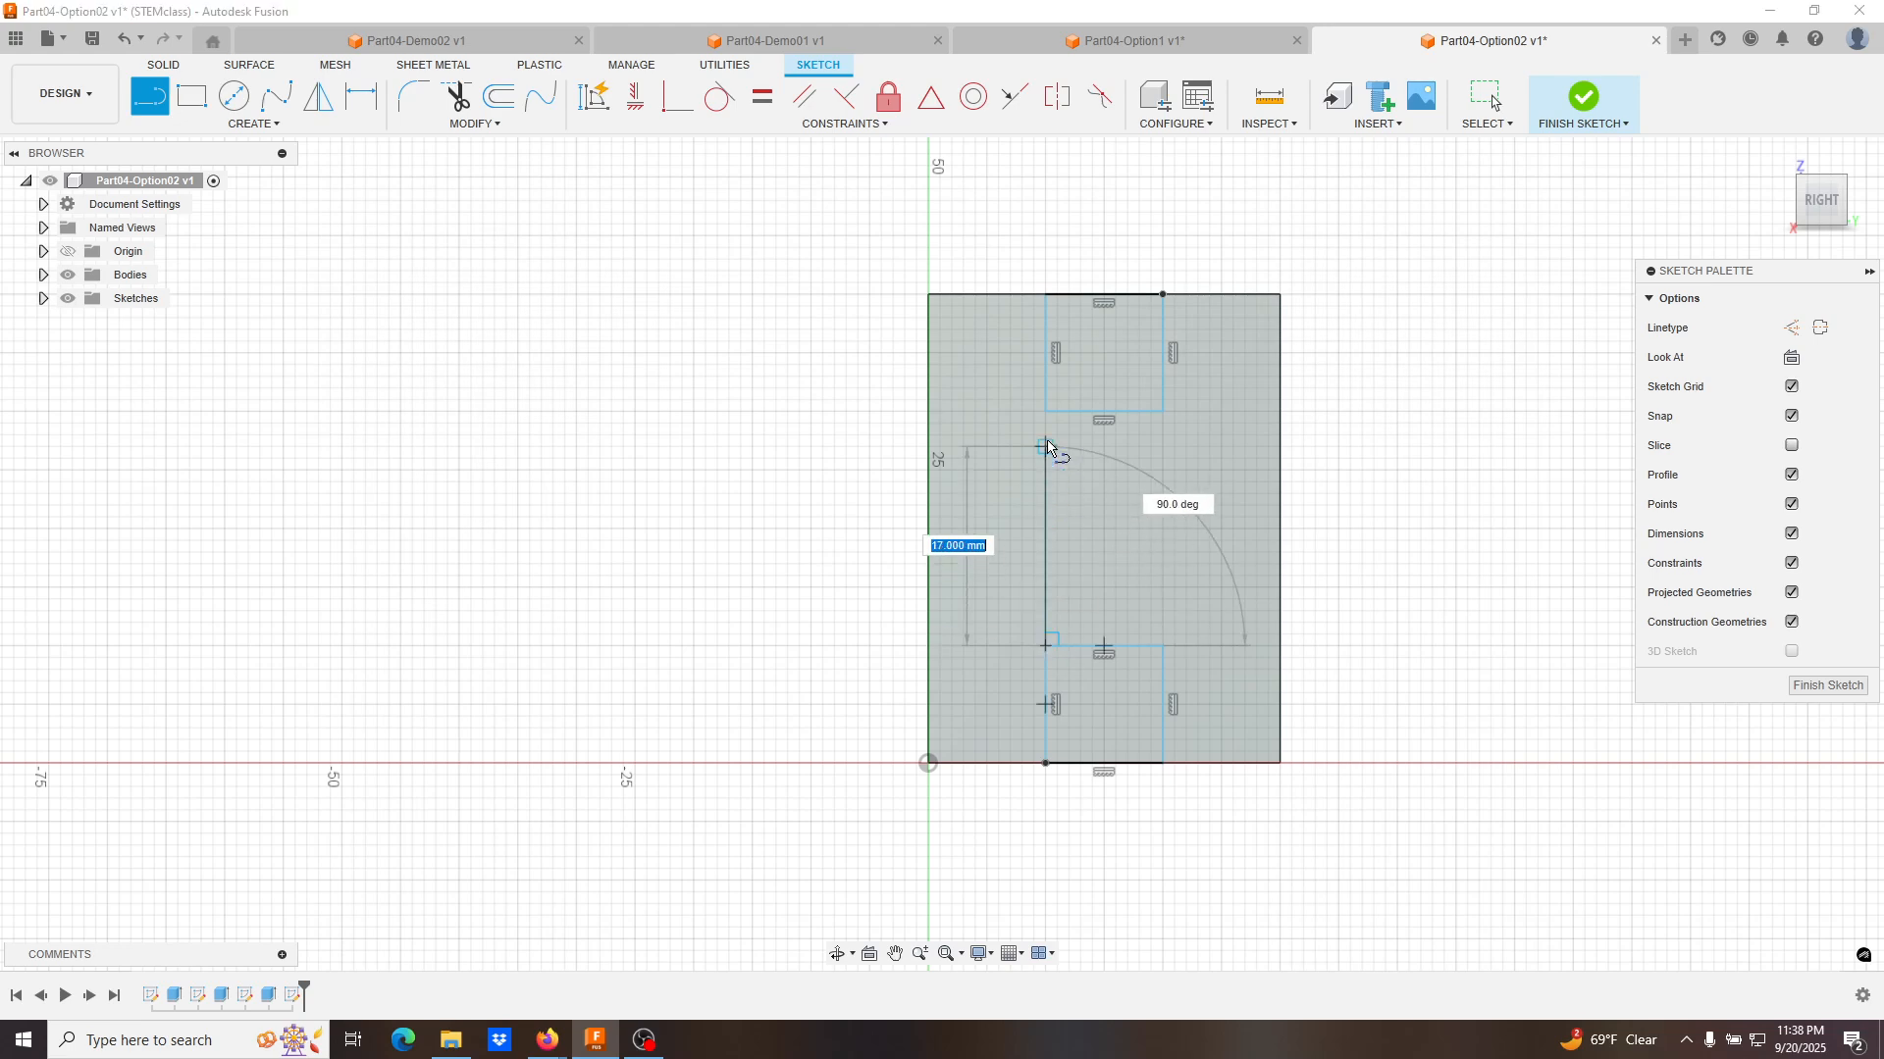
click(1046, 412)
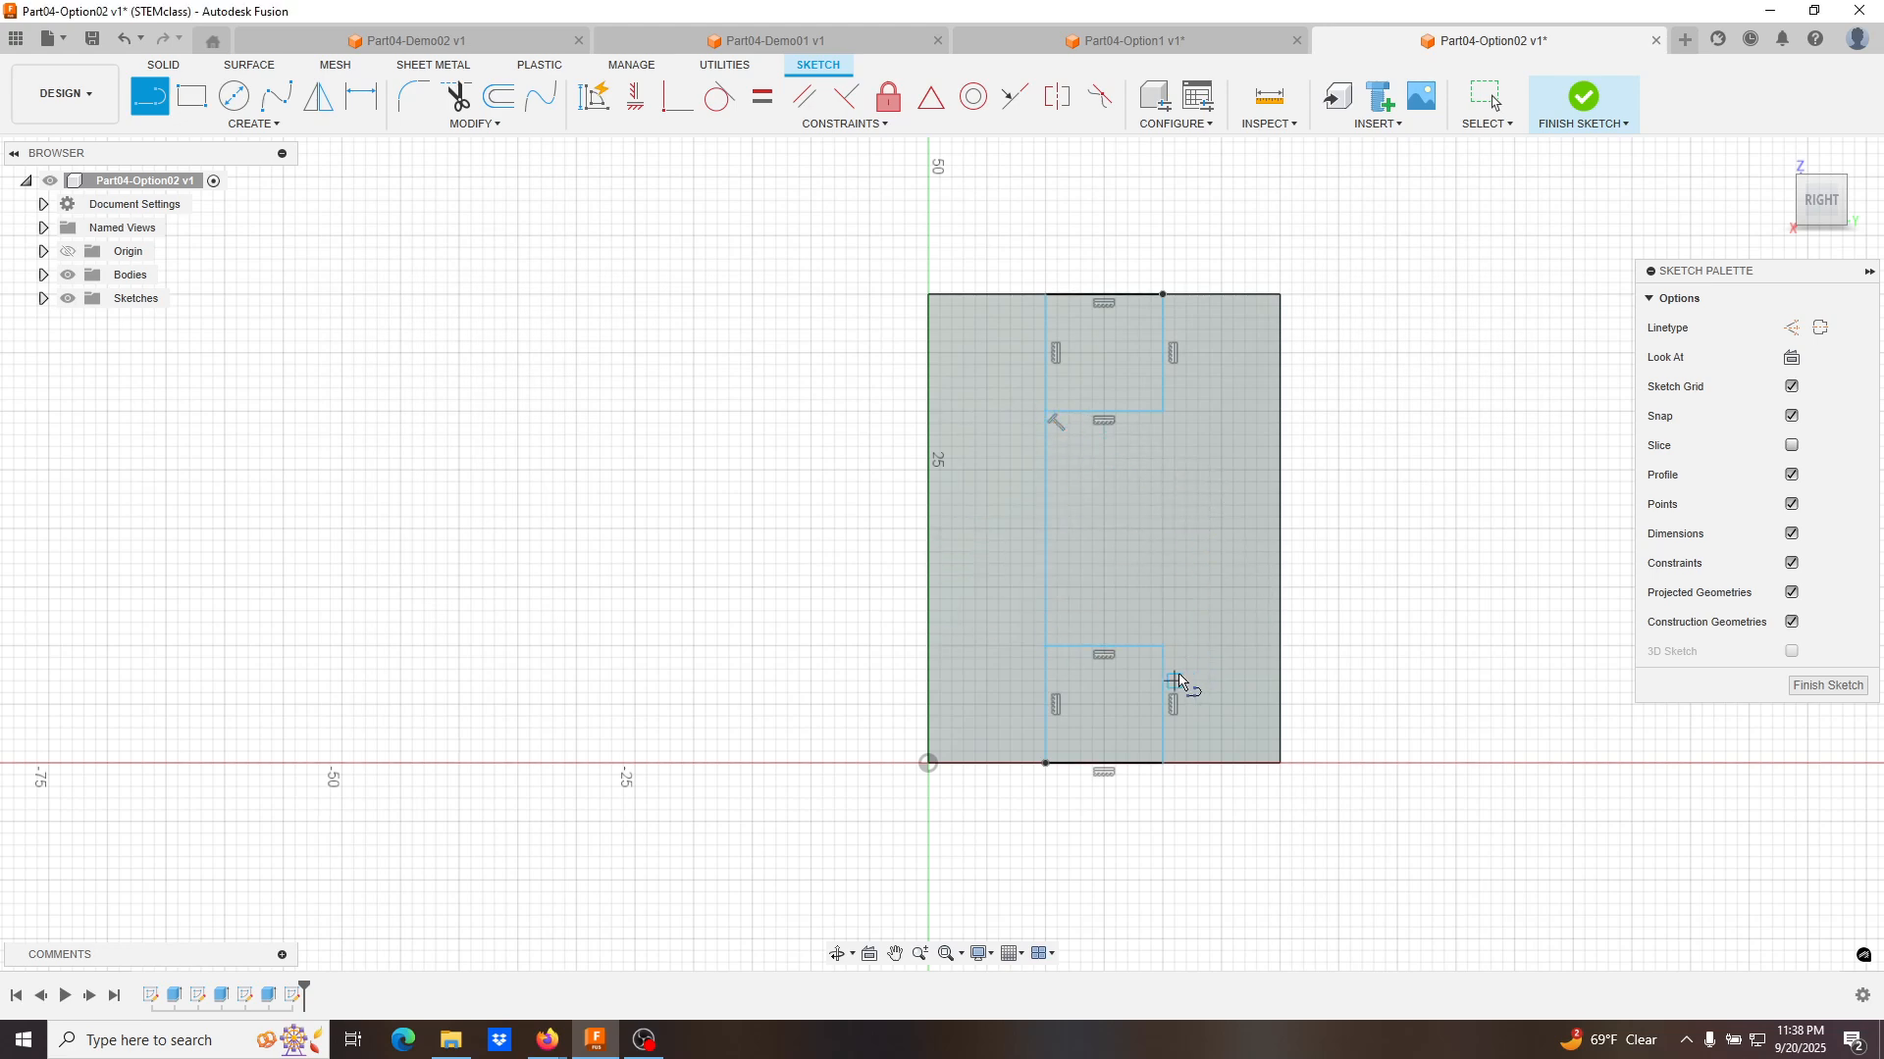
click(1162, 646)
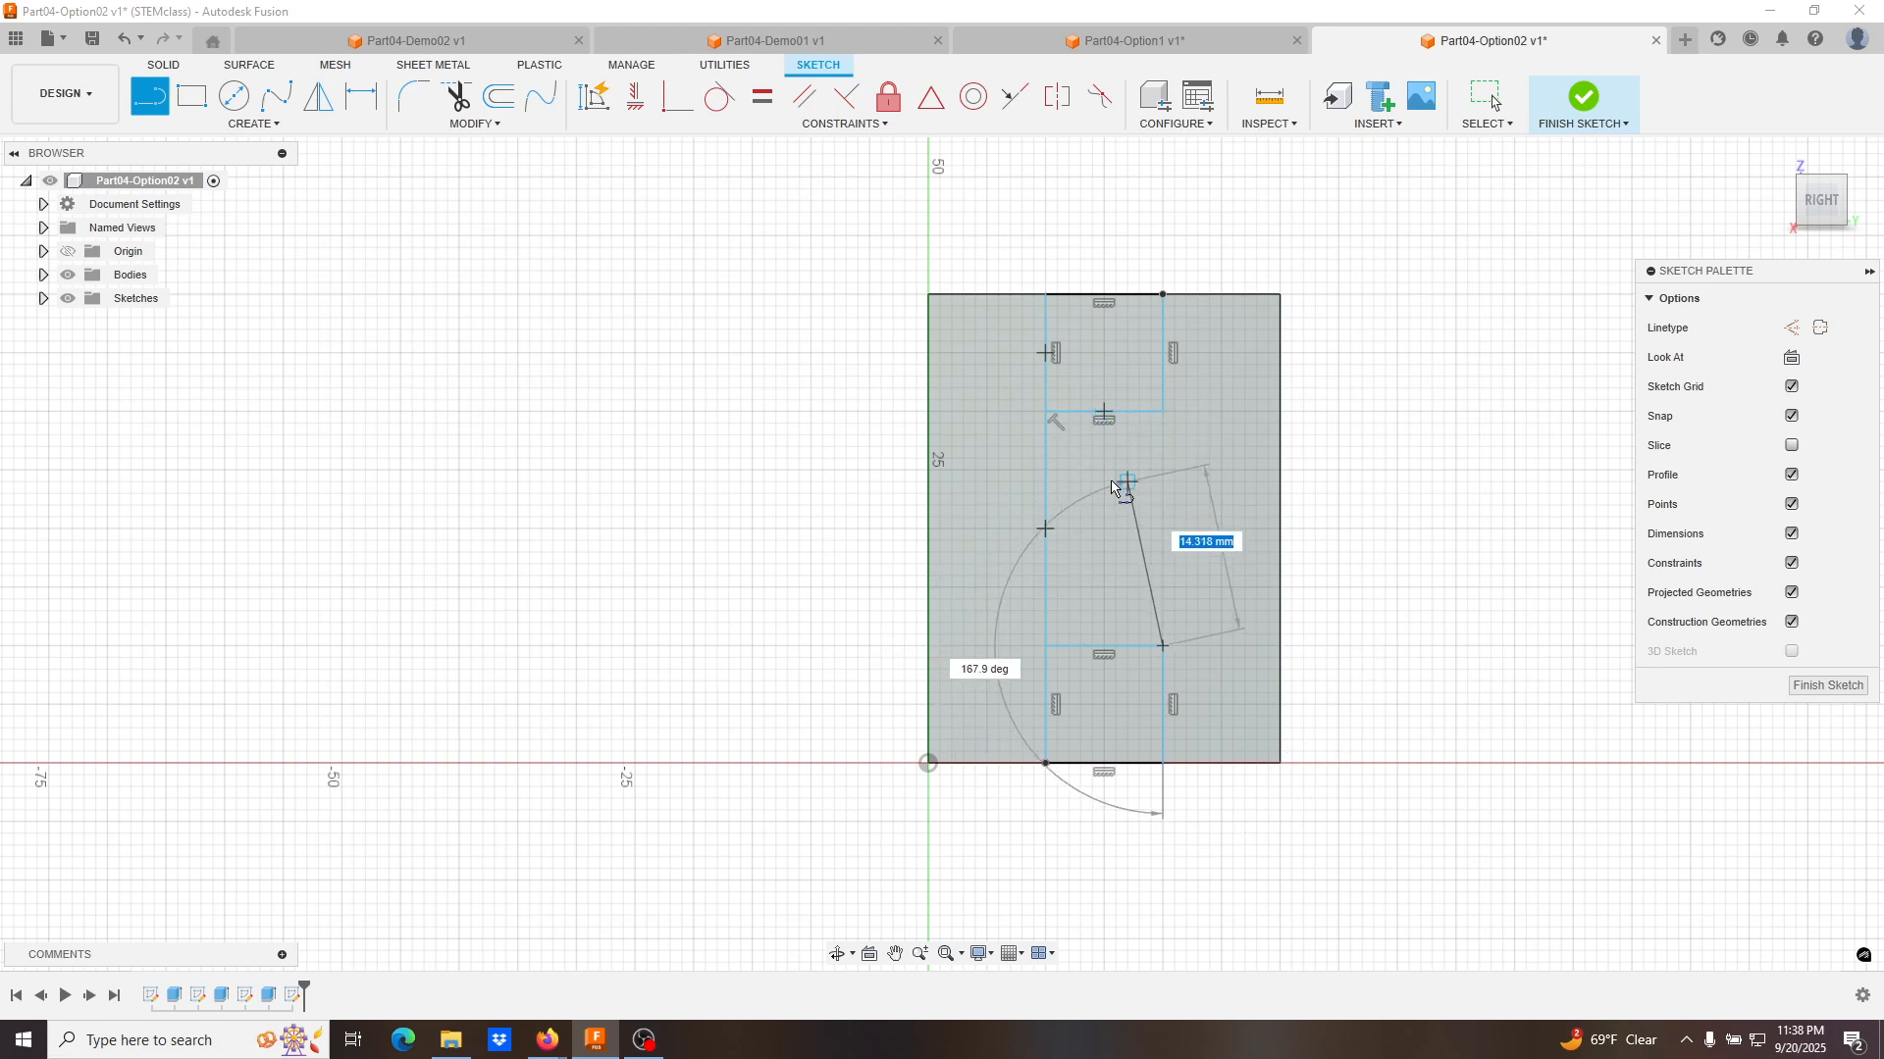
key(Escape)
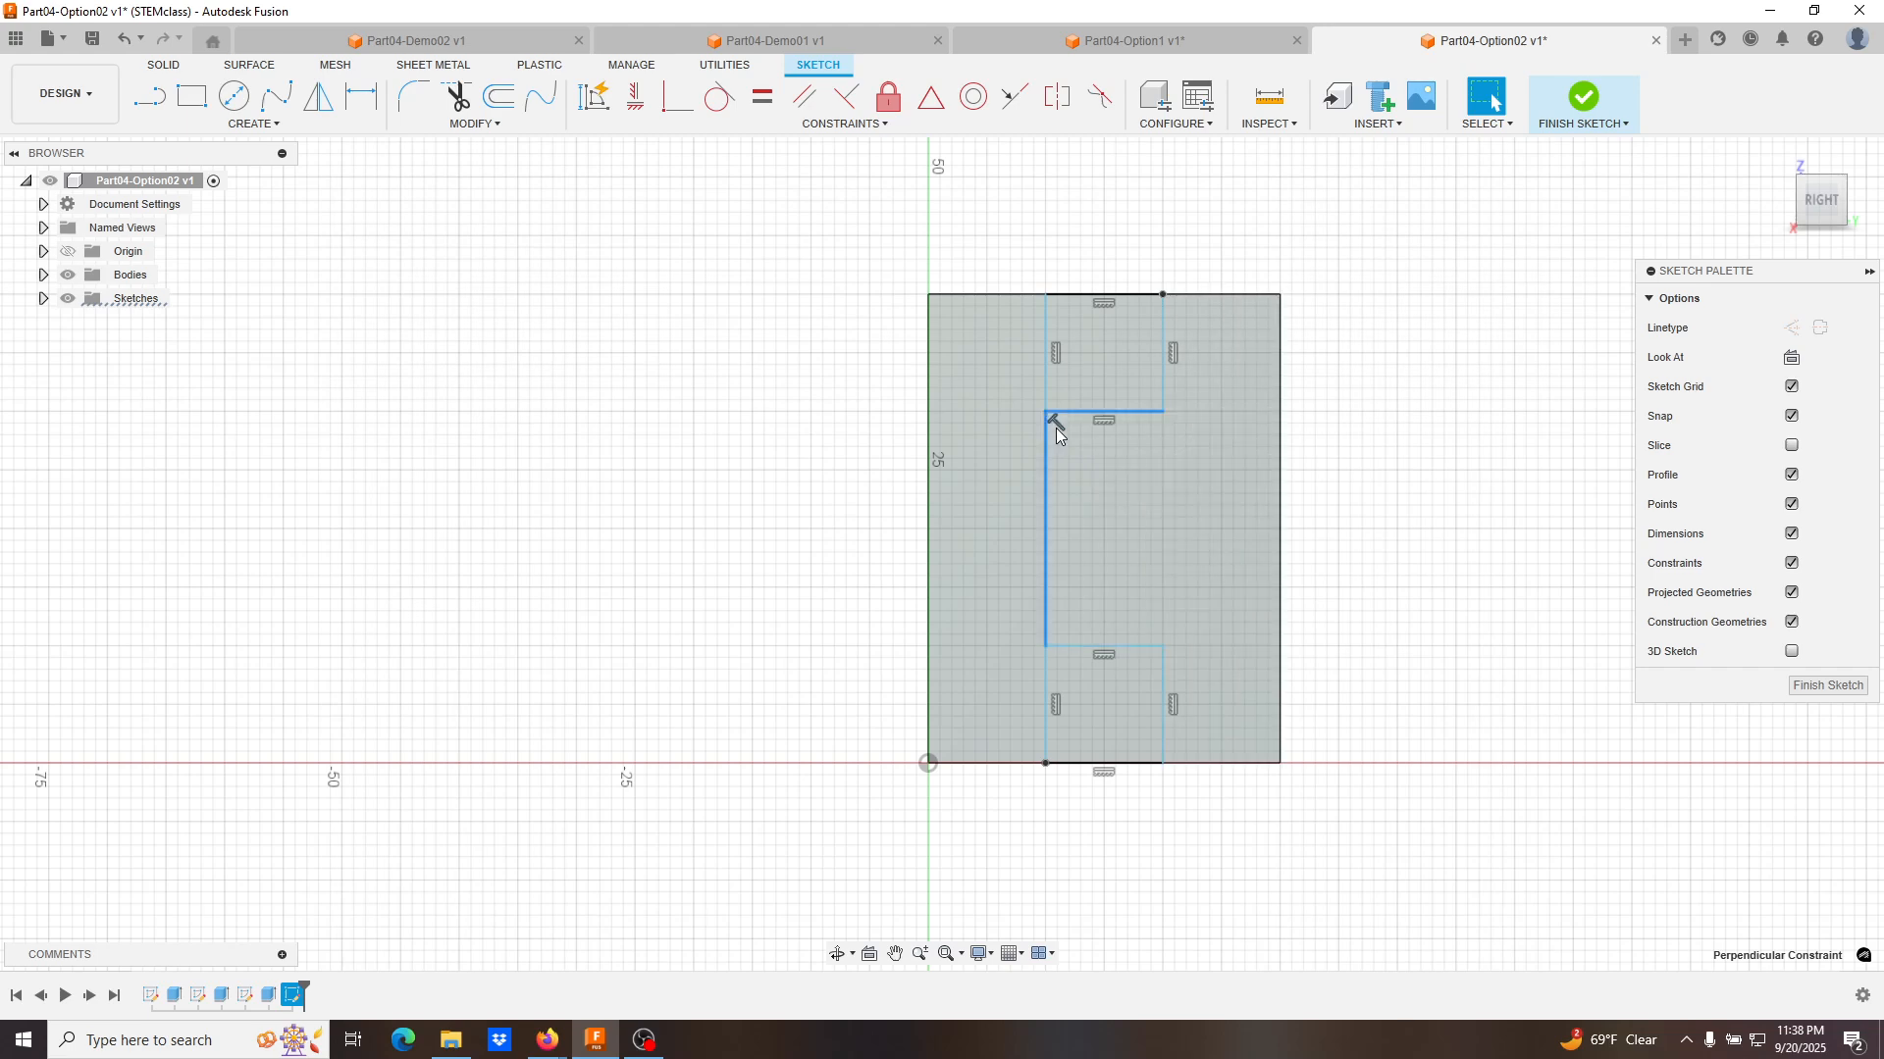
key(ctrl+z)
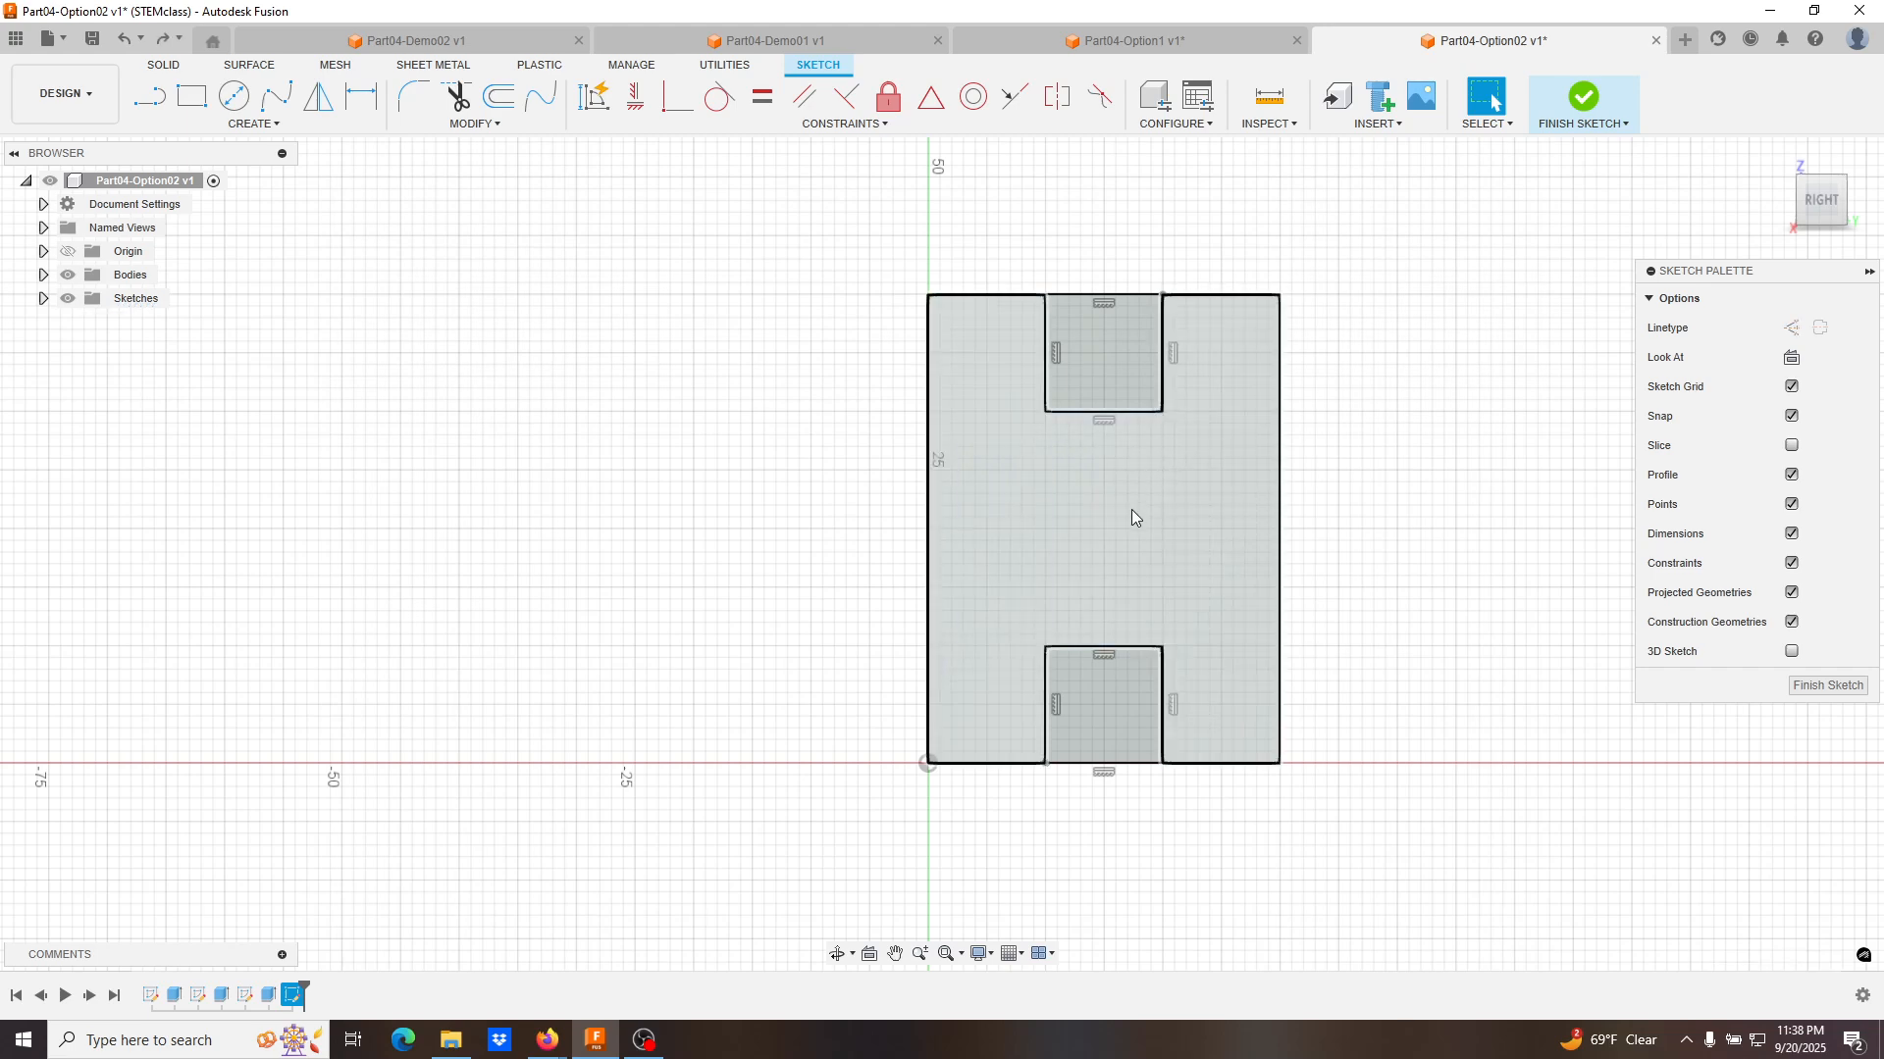
click(1020, 562)
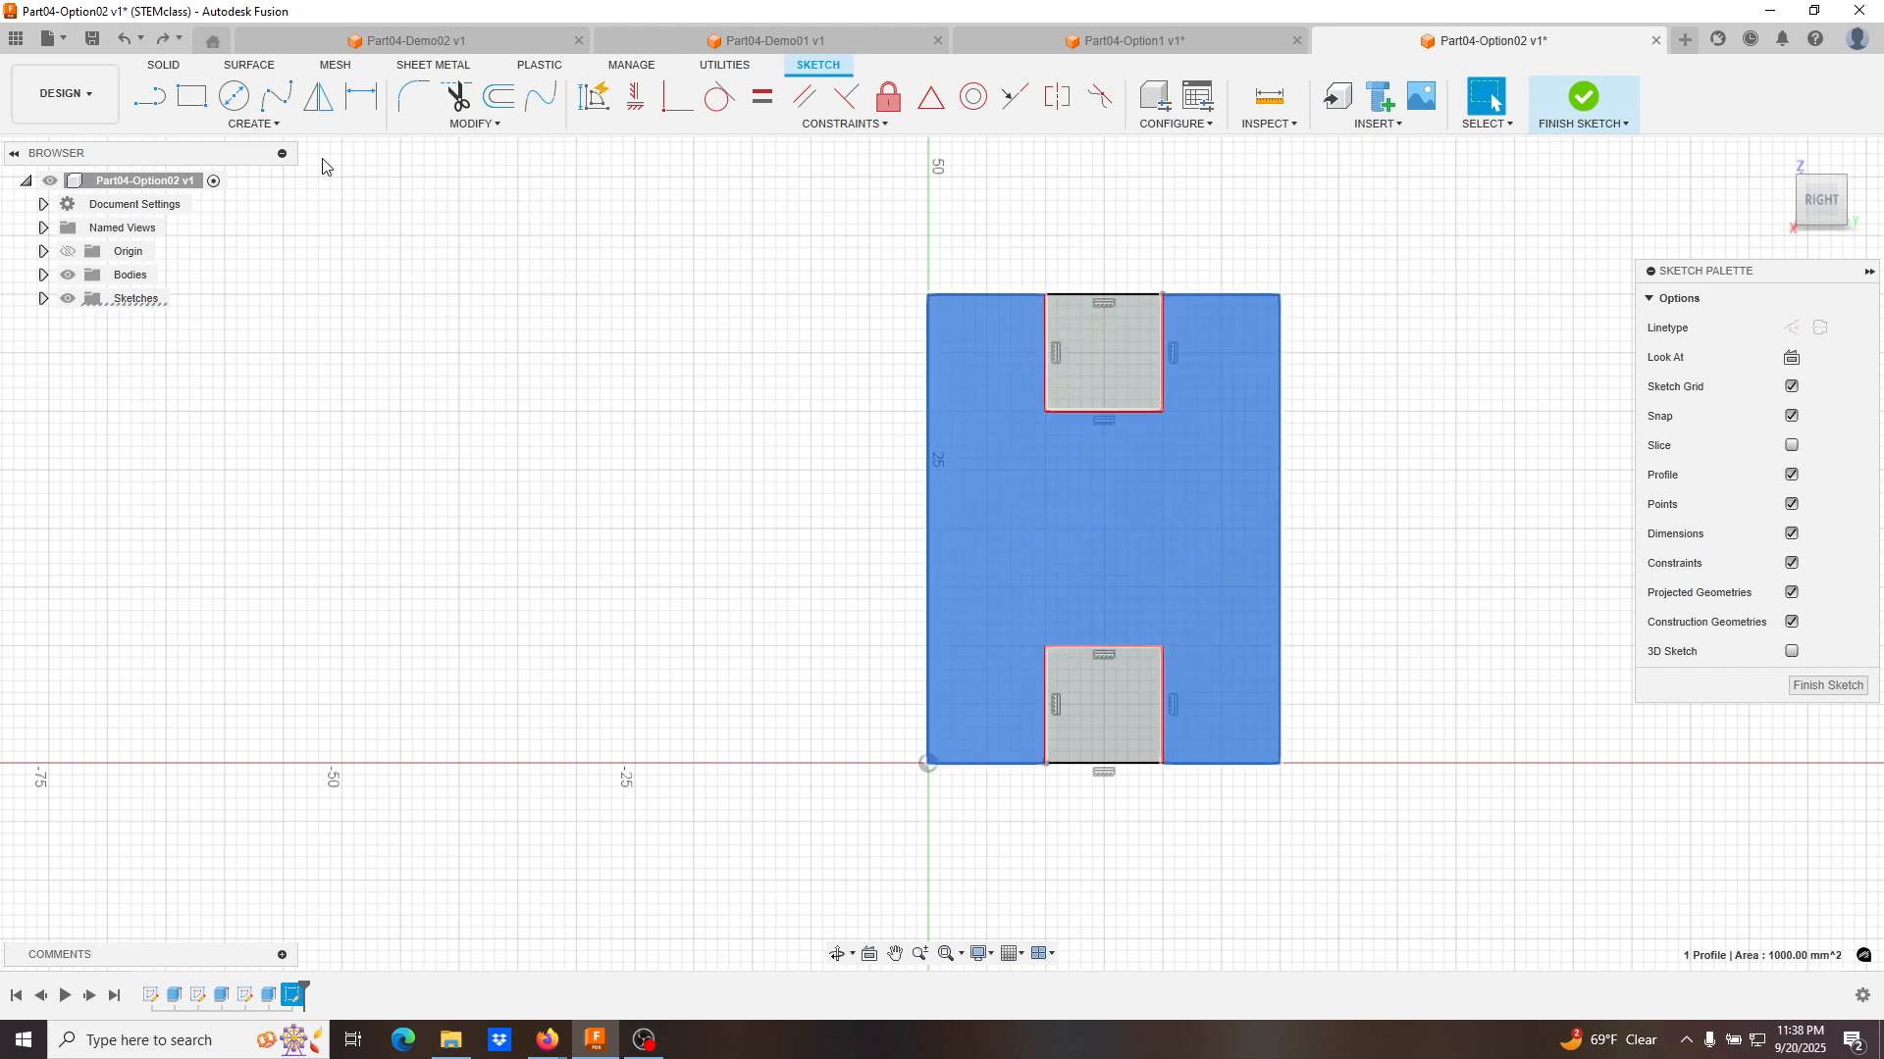
Sketch two separate slanted lines, each about 11 mm long, in the open area between the upper and lower rectangles.
click(159, 111)
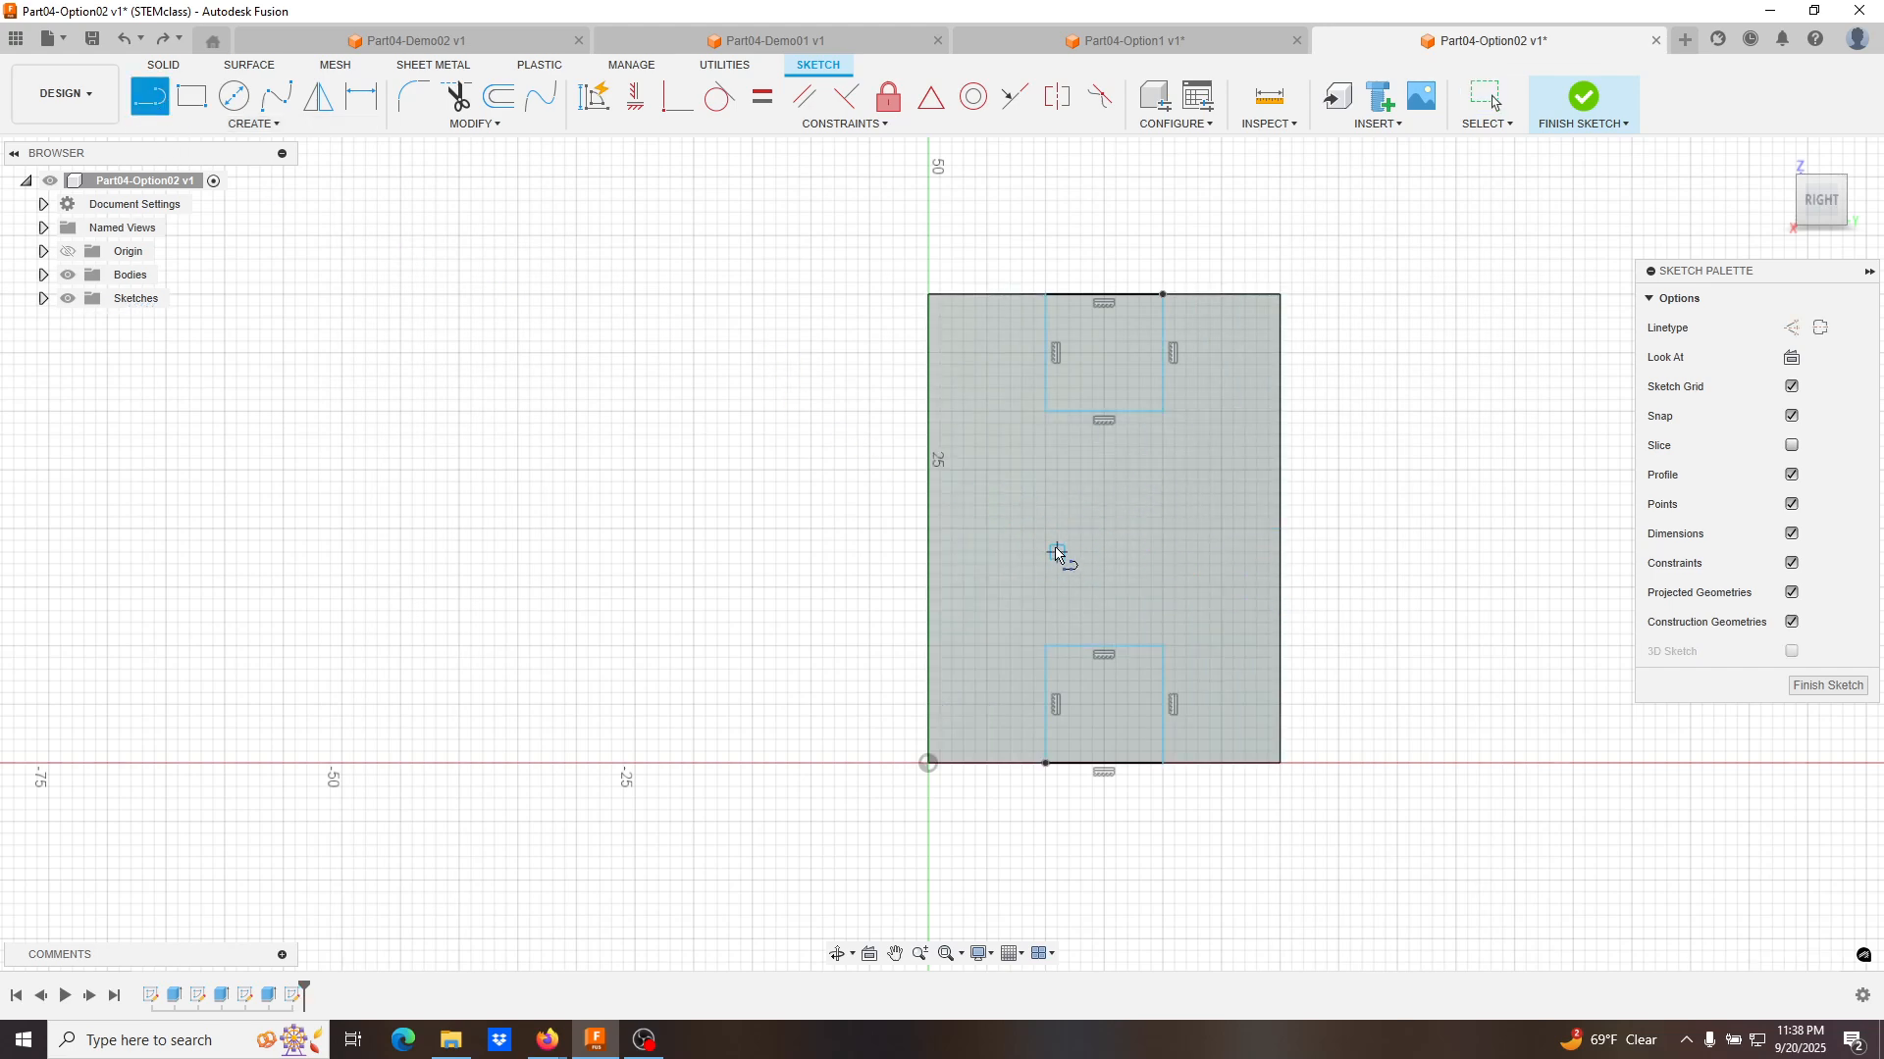
click(1021, 447)
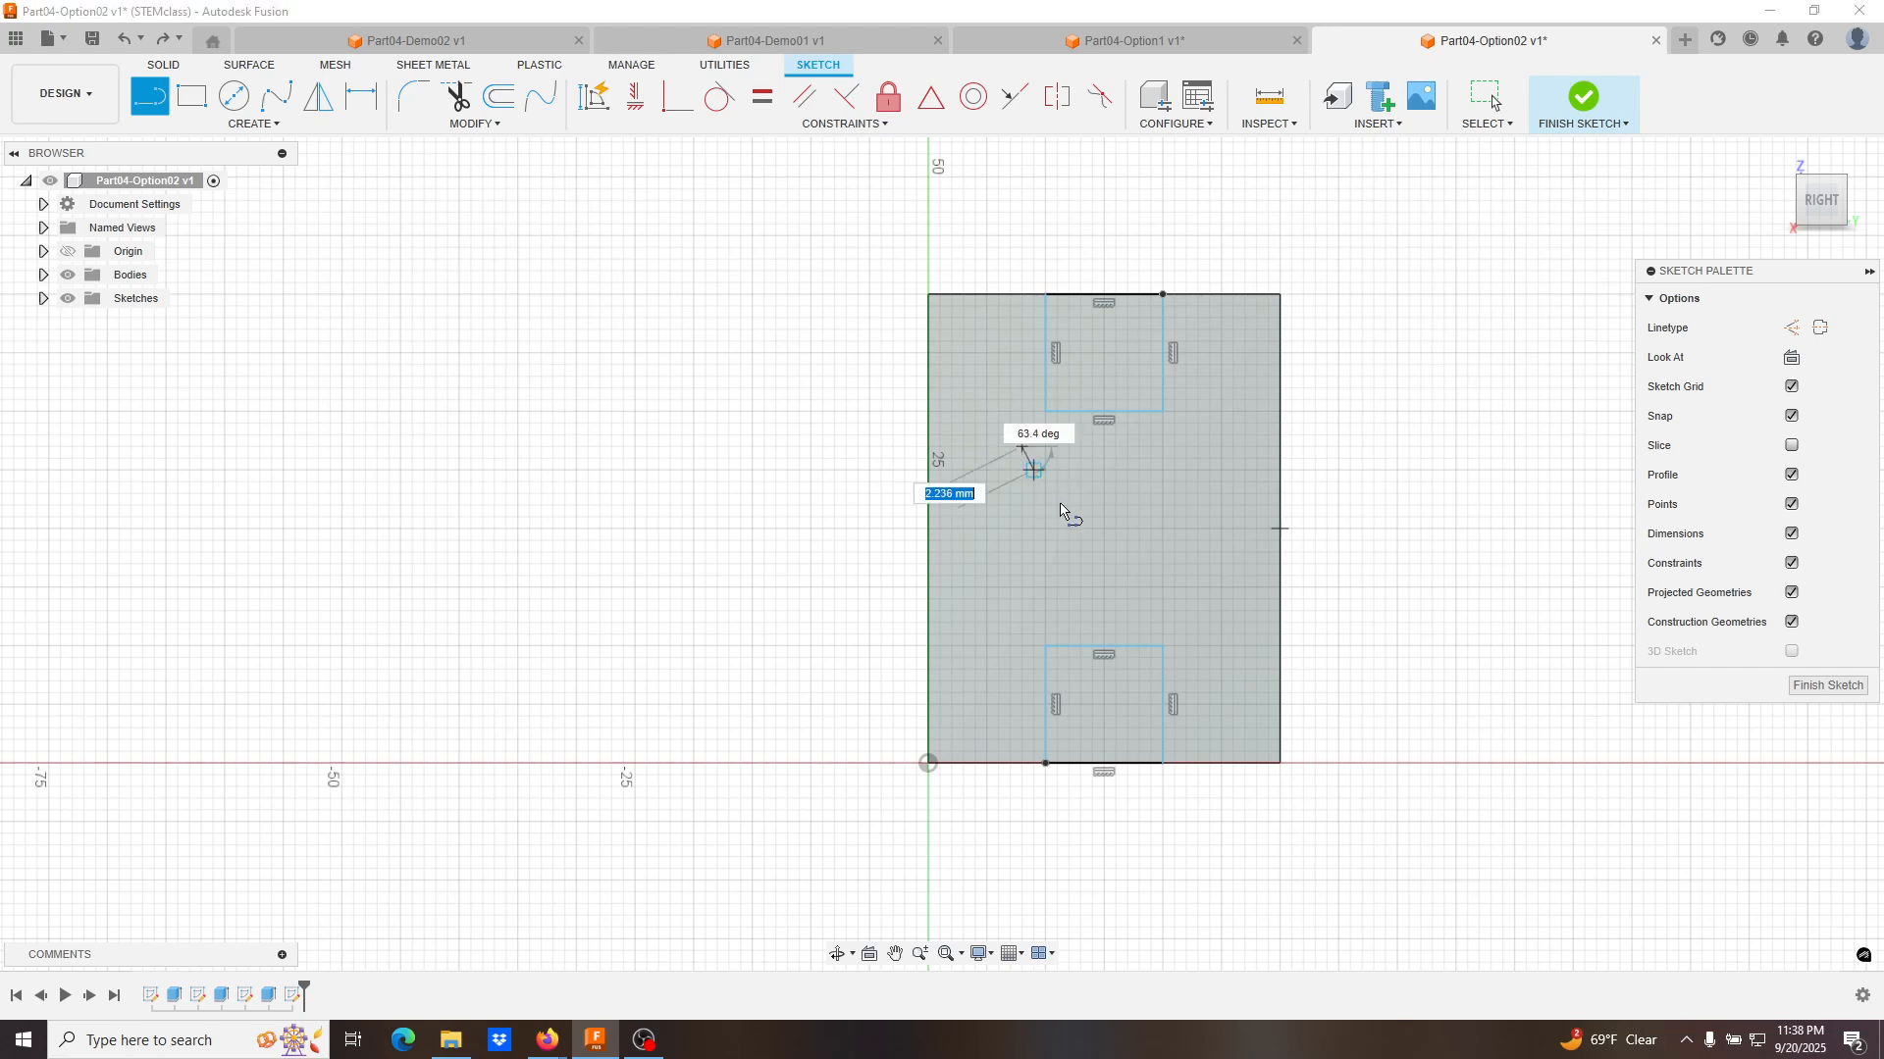
click(1058, 578)
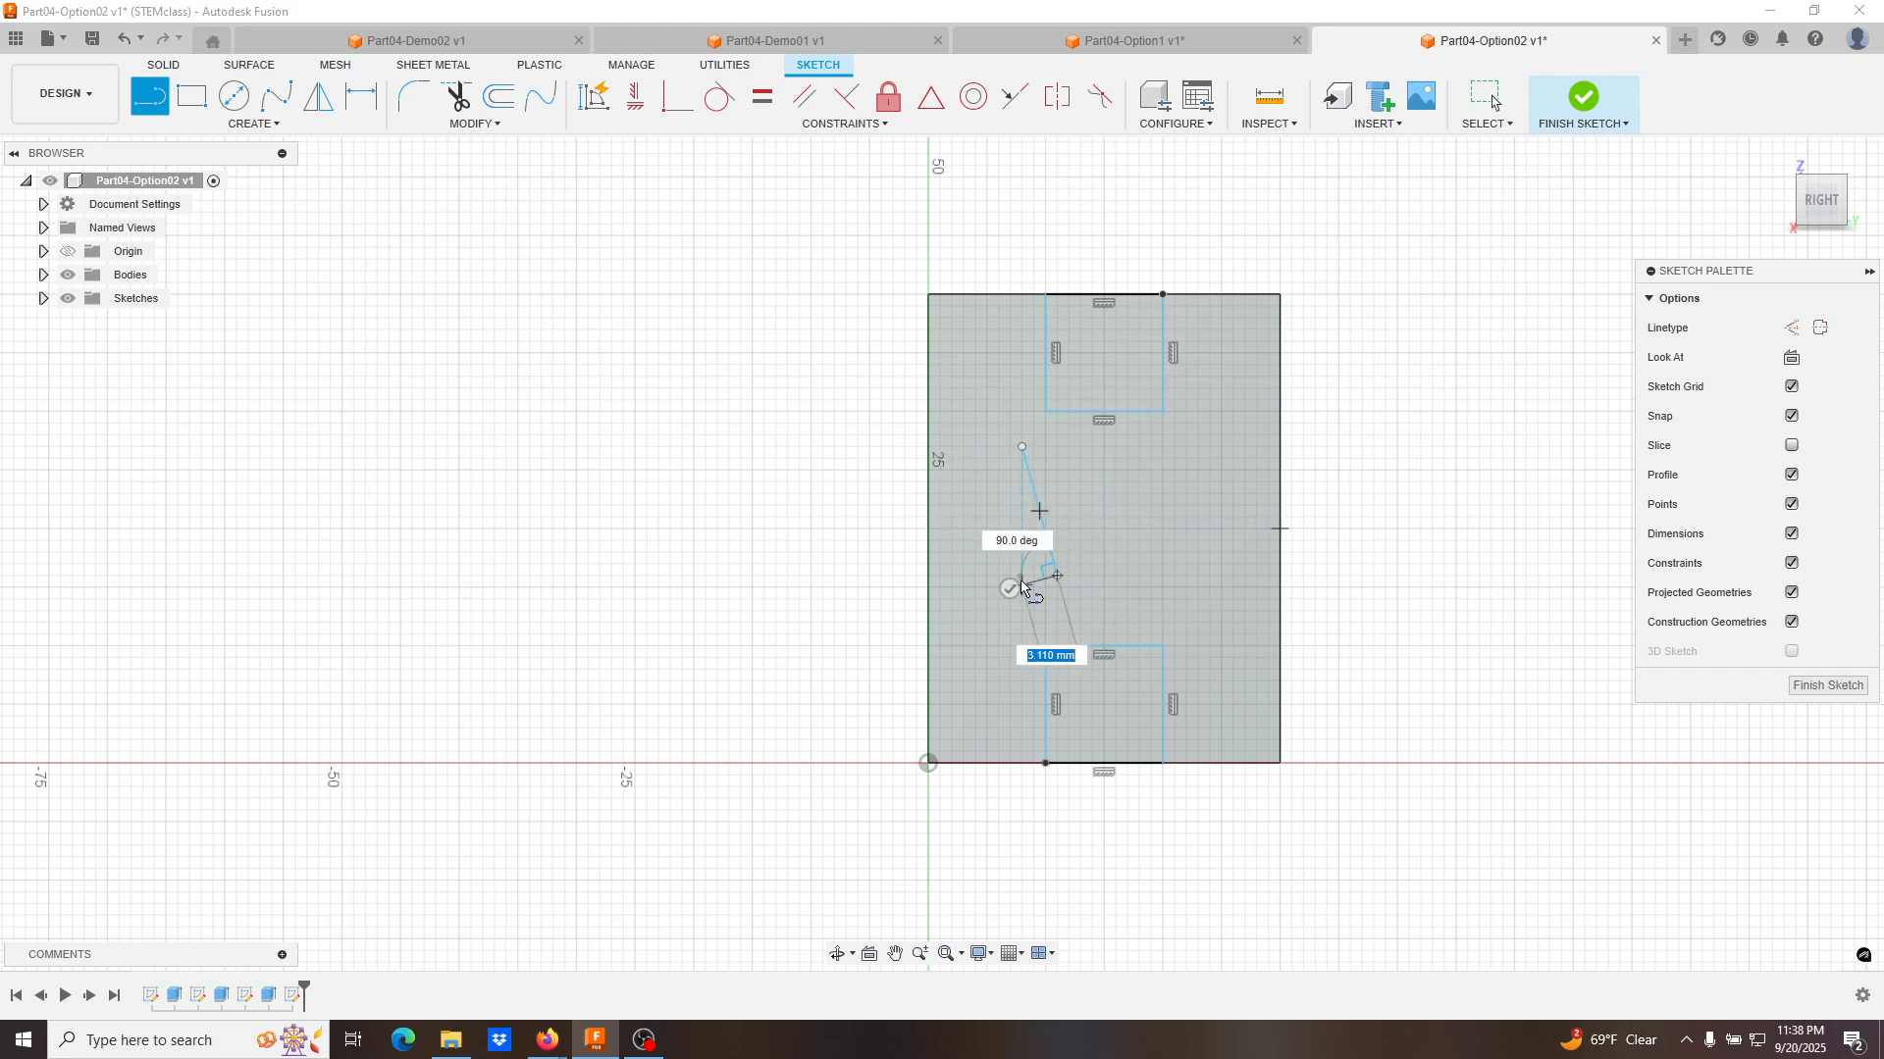
key(Escape)
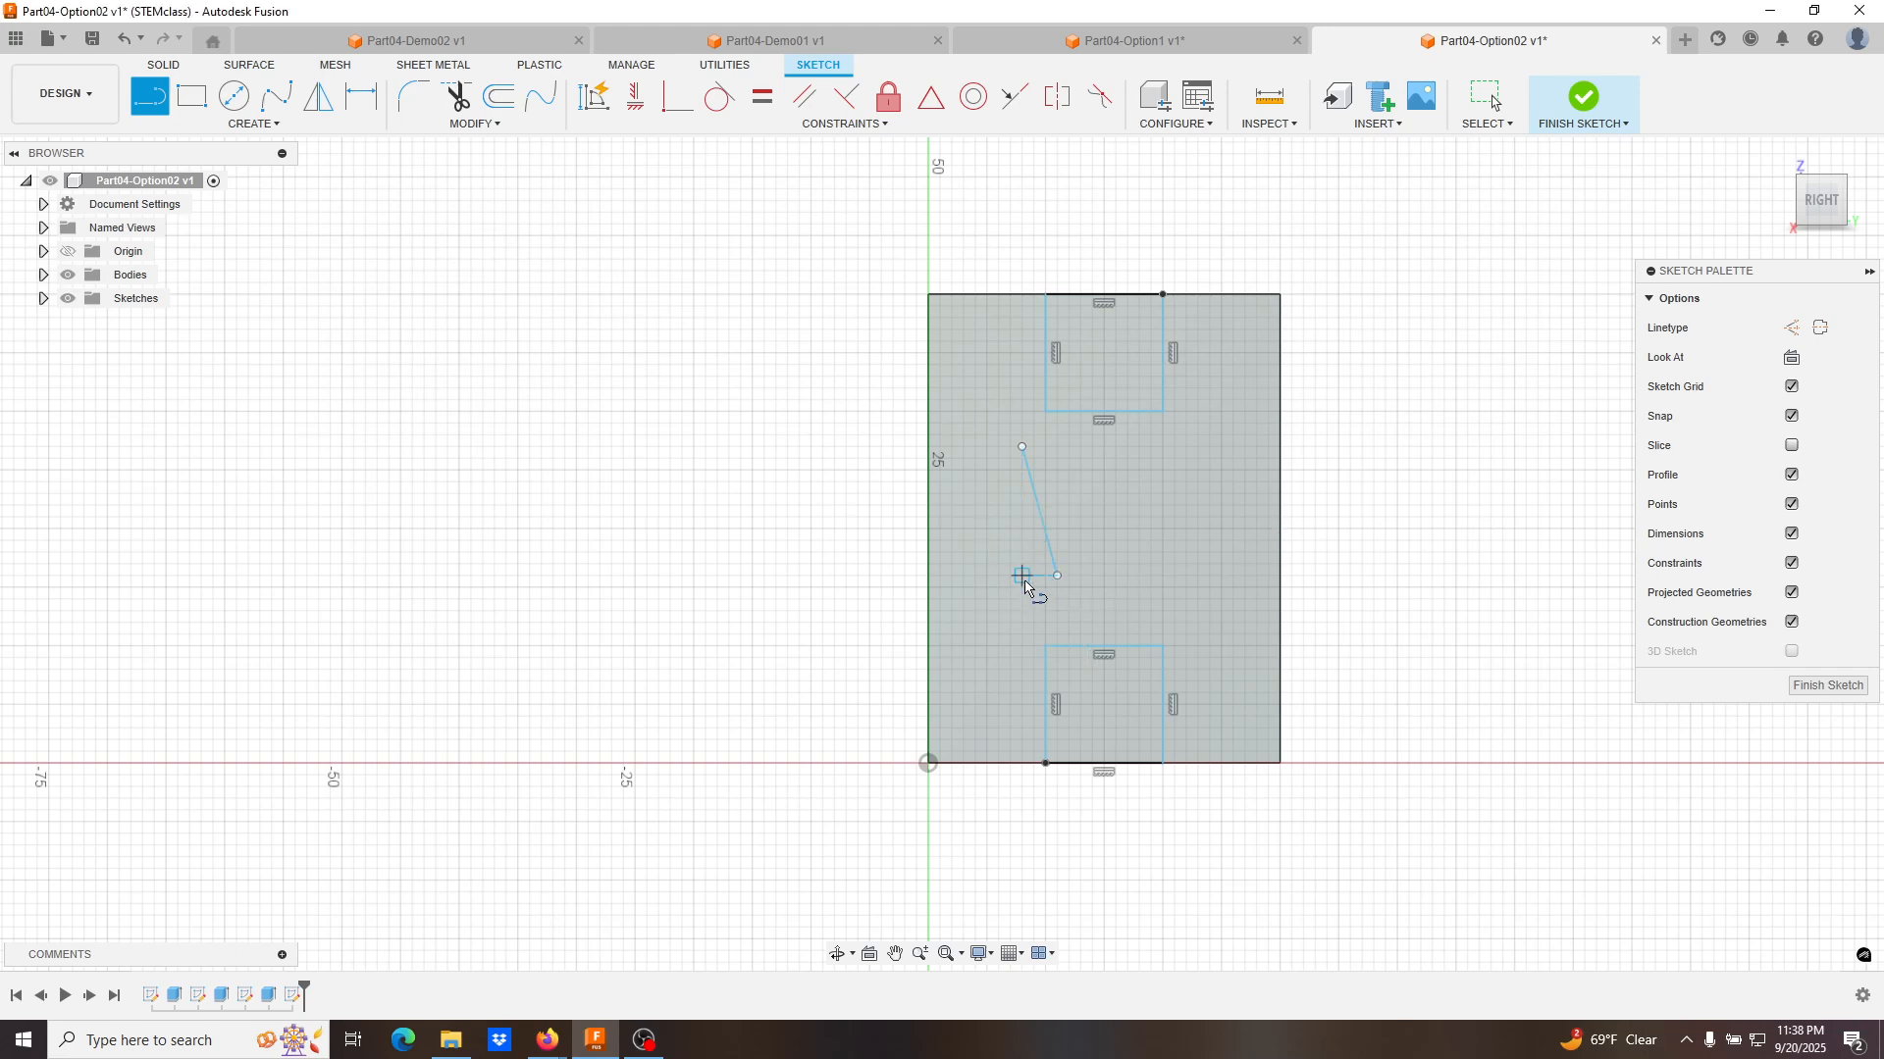
click(1163, 447)
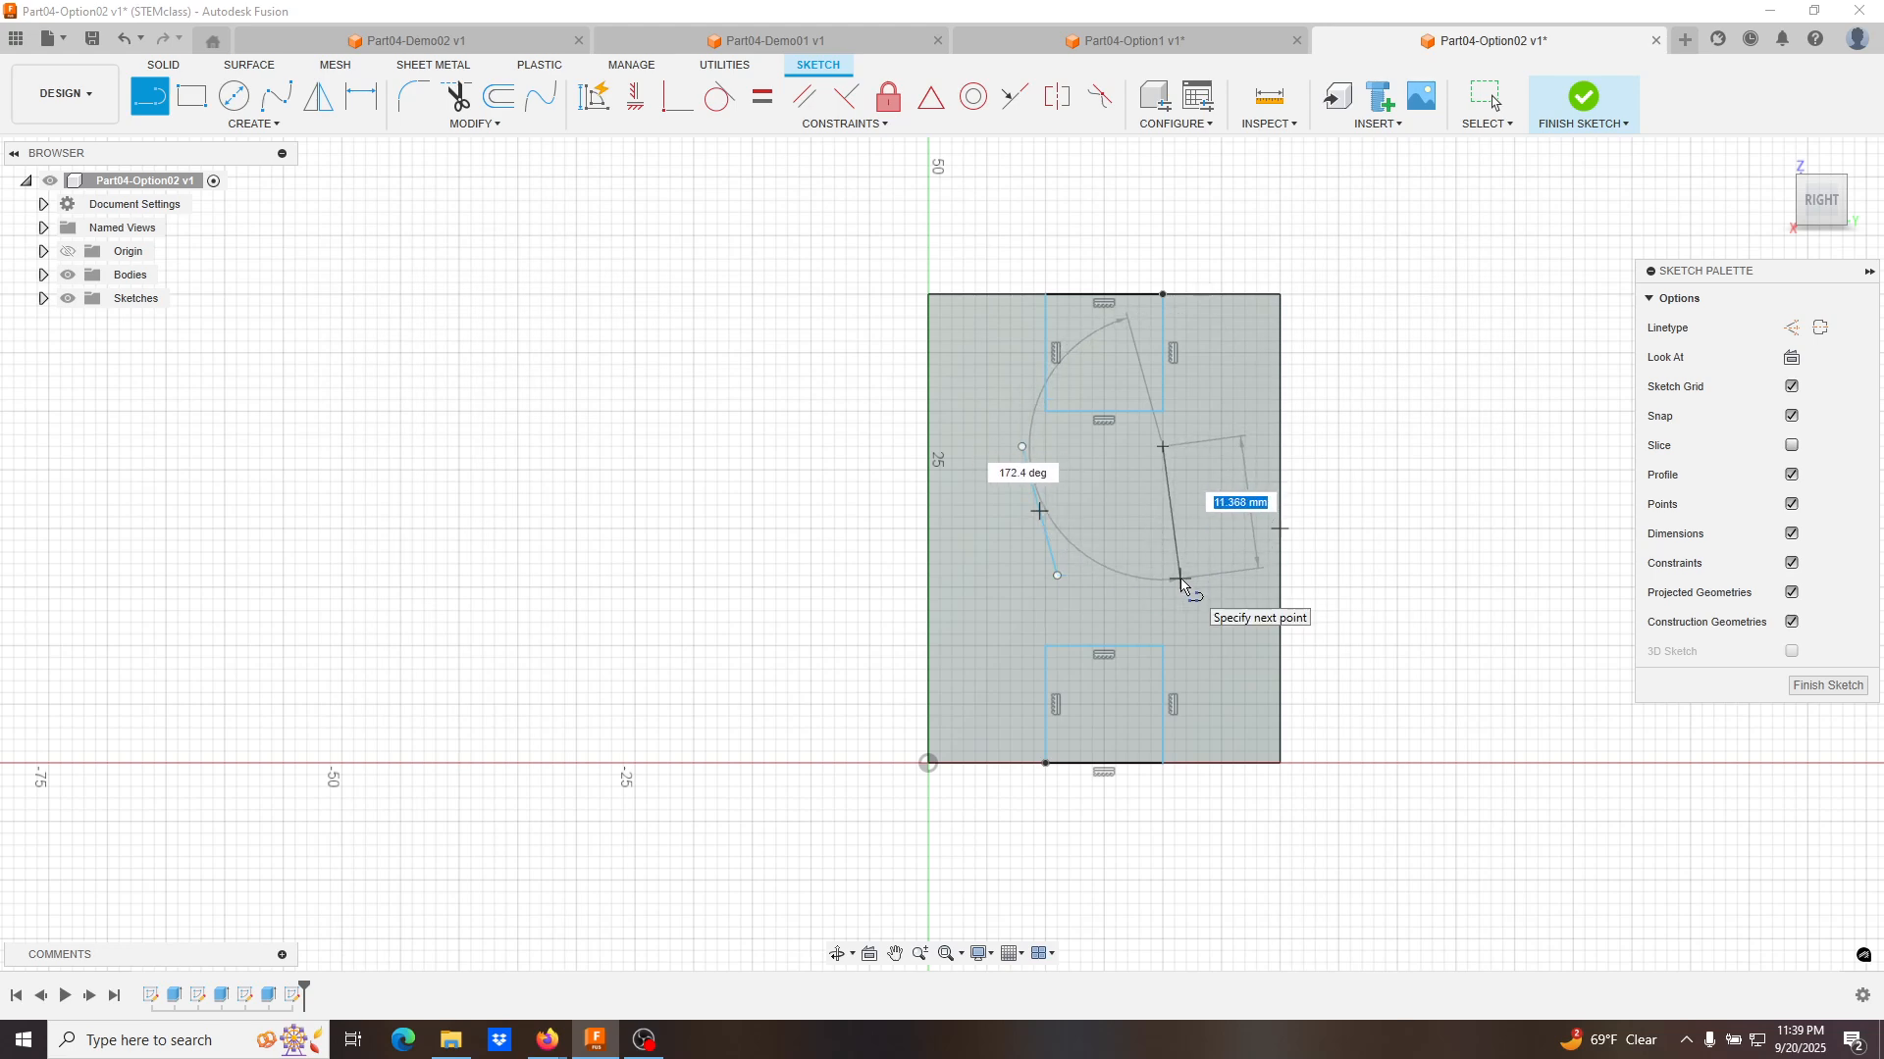
click(1180, 580)
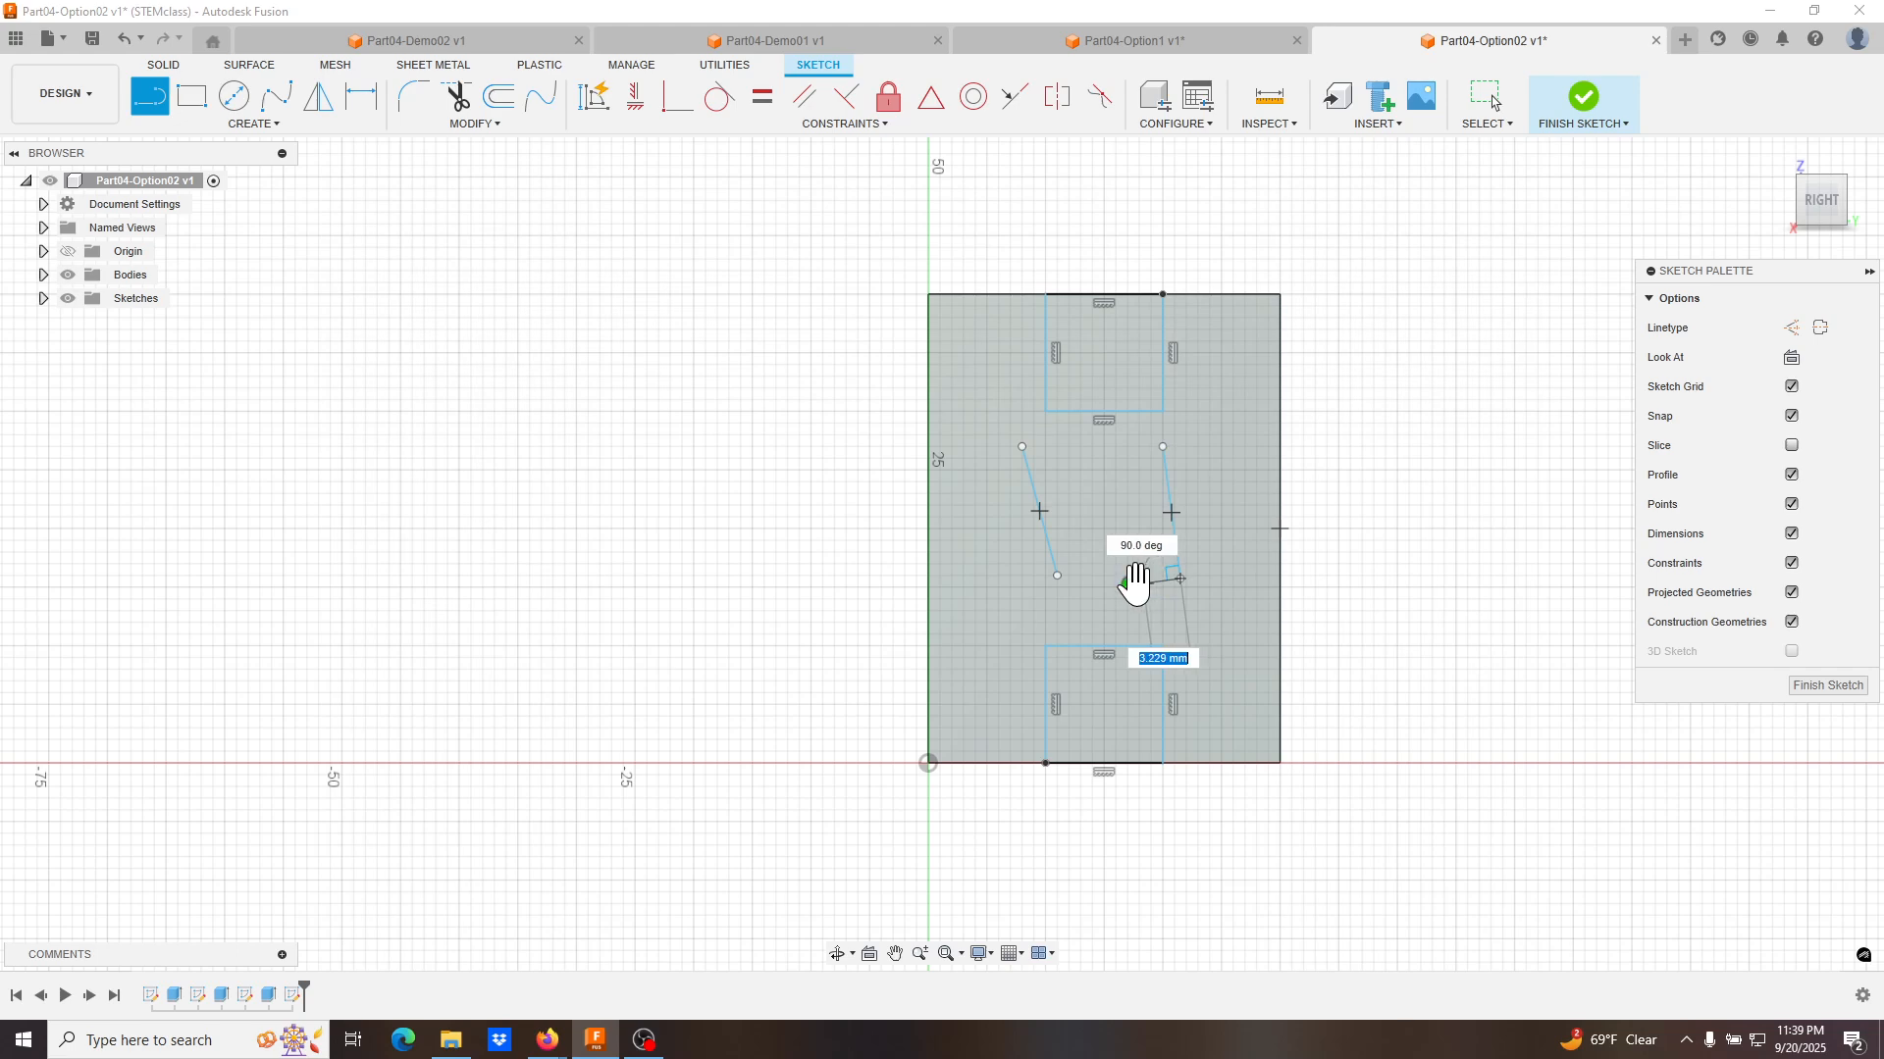
key(Escape)
key(Escape)
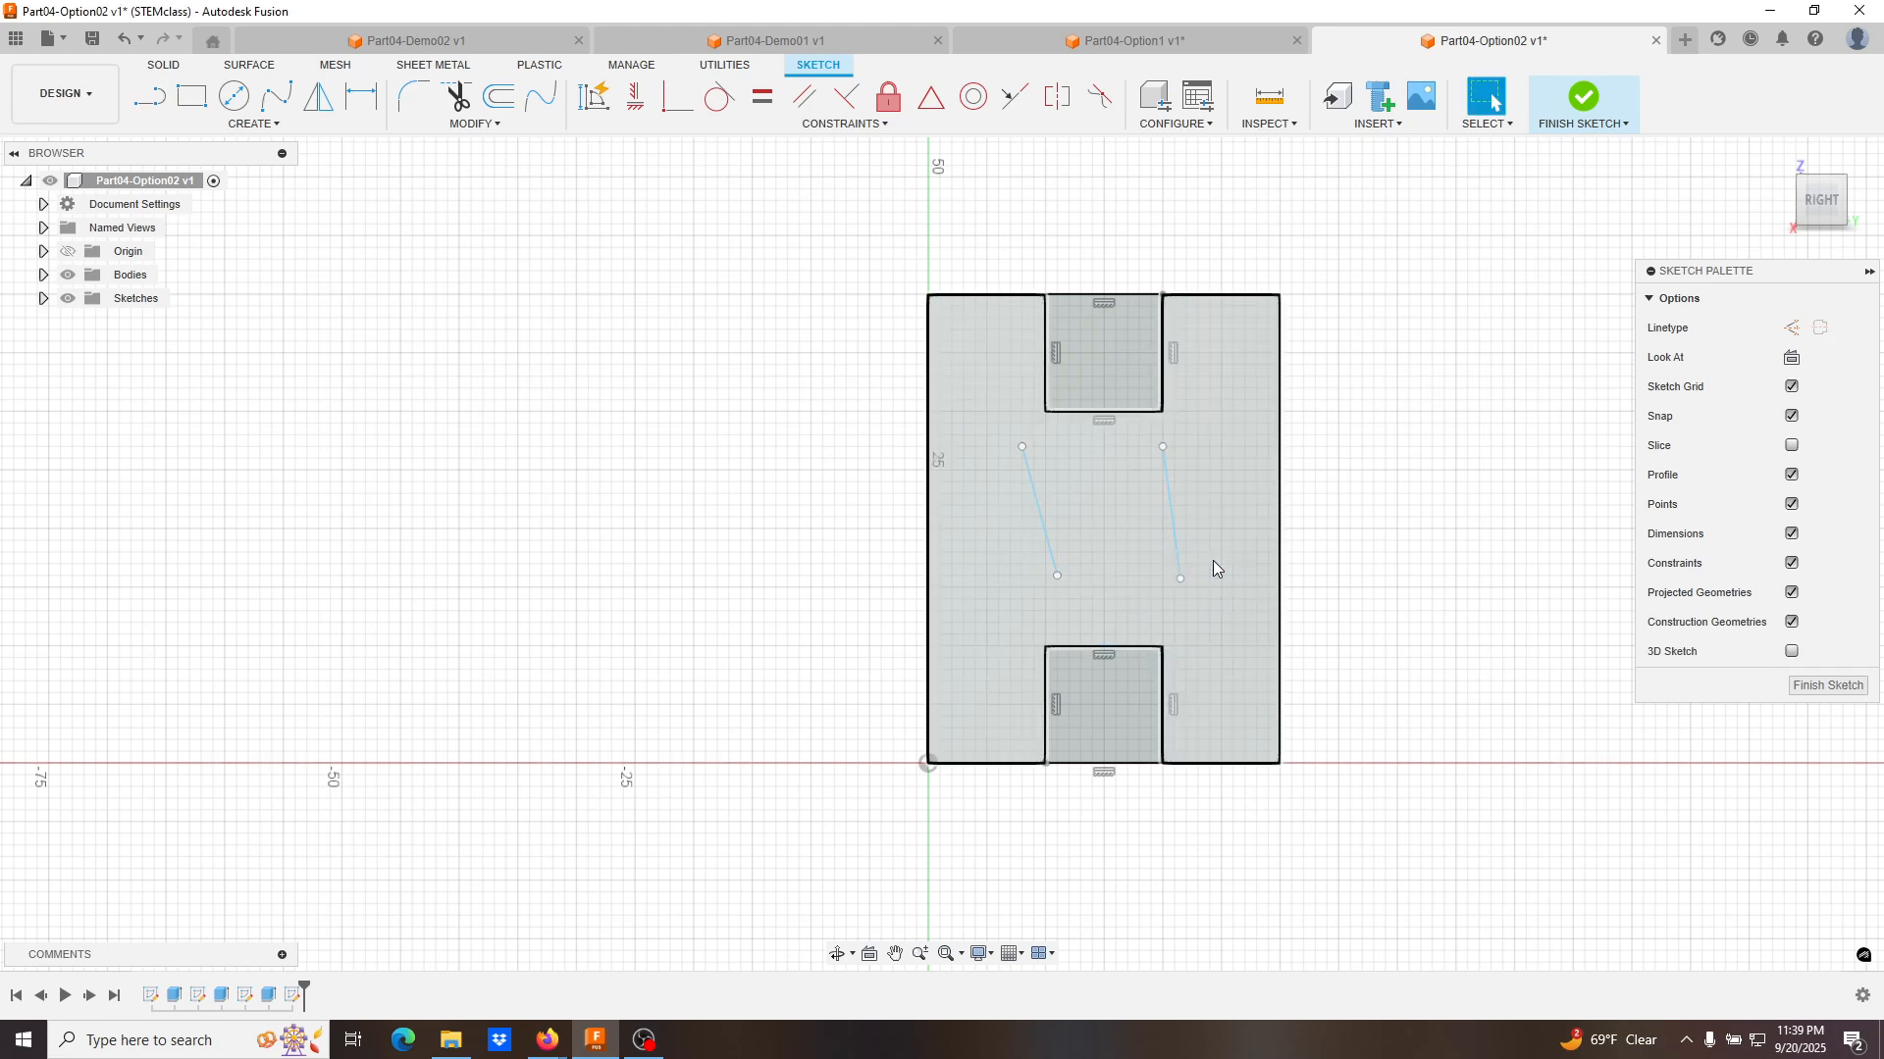
Convert both slanted lines between the rectangles to construction lines.
click(1173, 520)
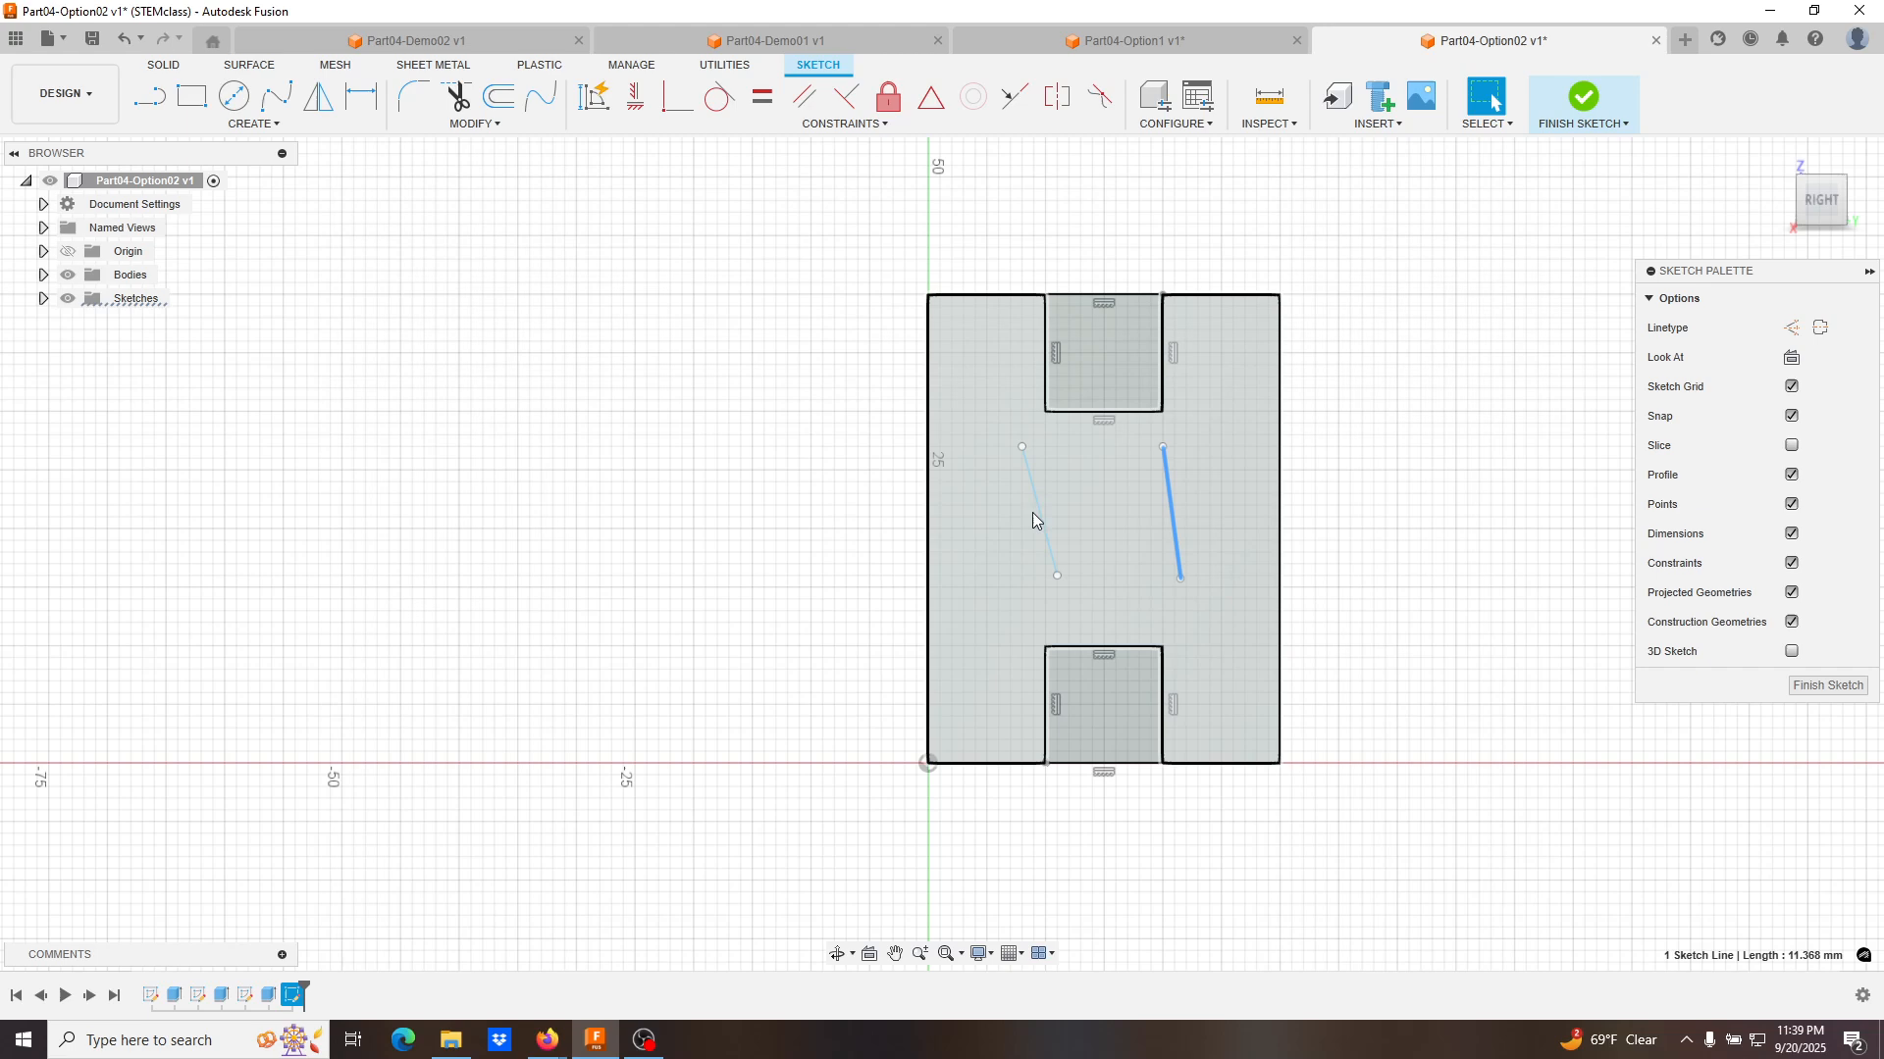
shift+click(1035, 518)
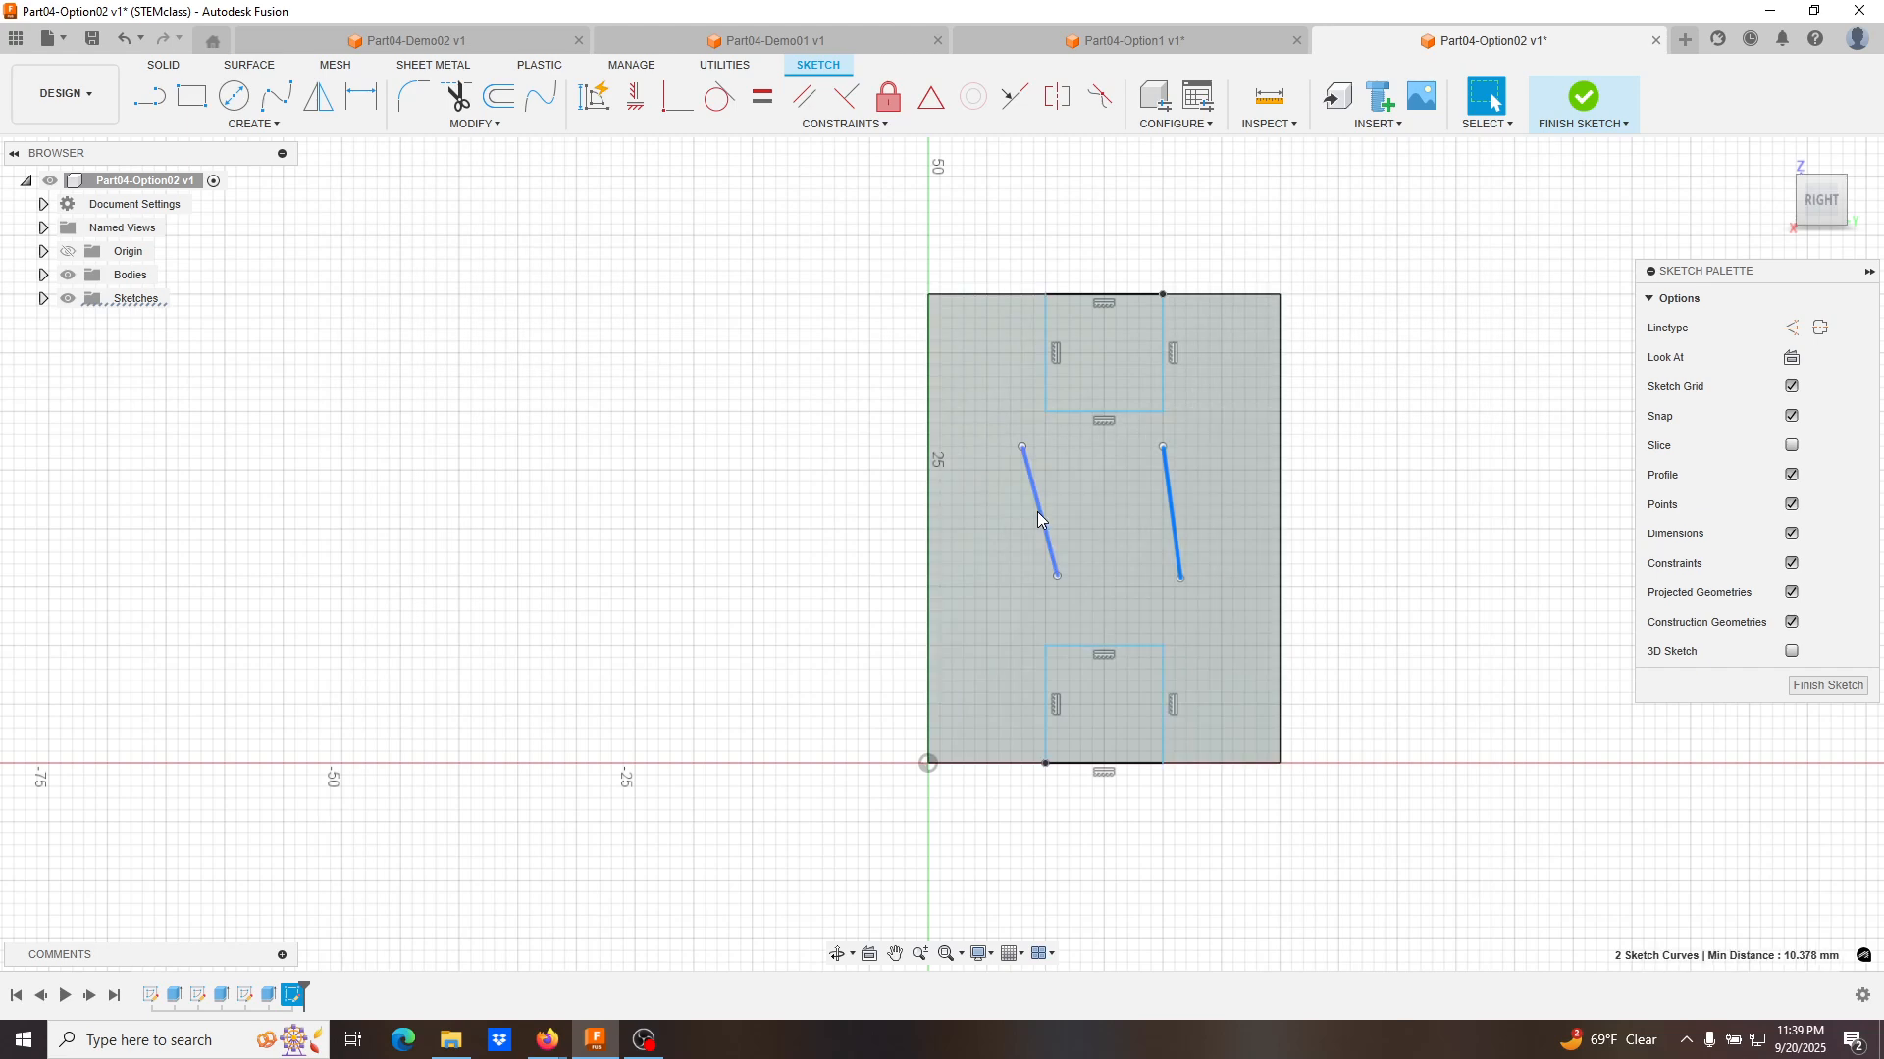
click(1791, 329)
key(Escape)
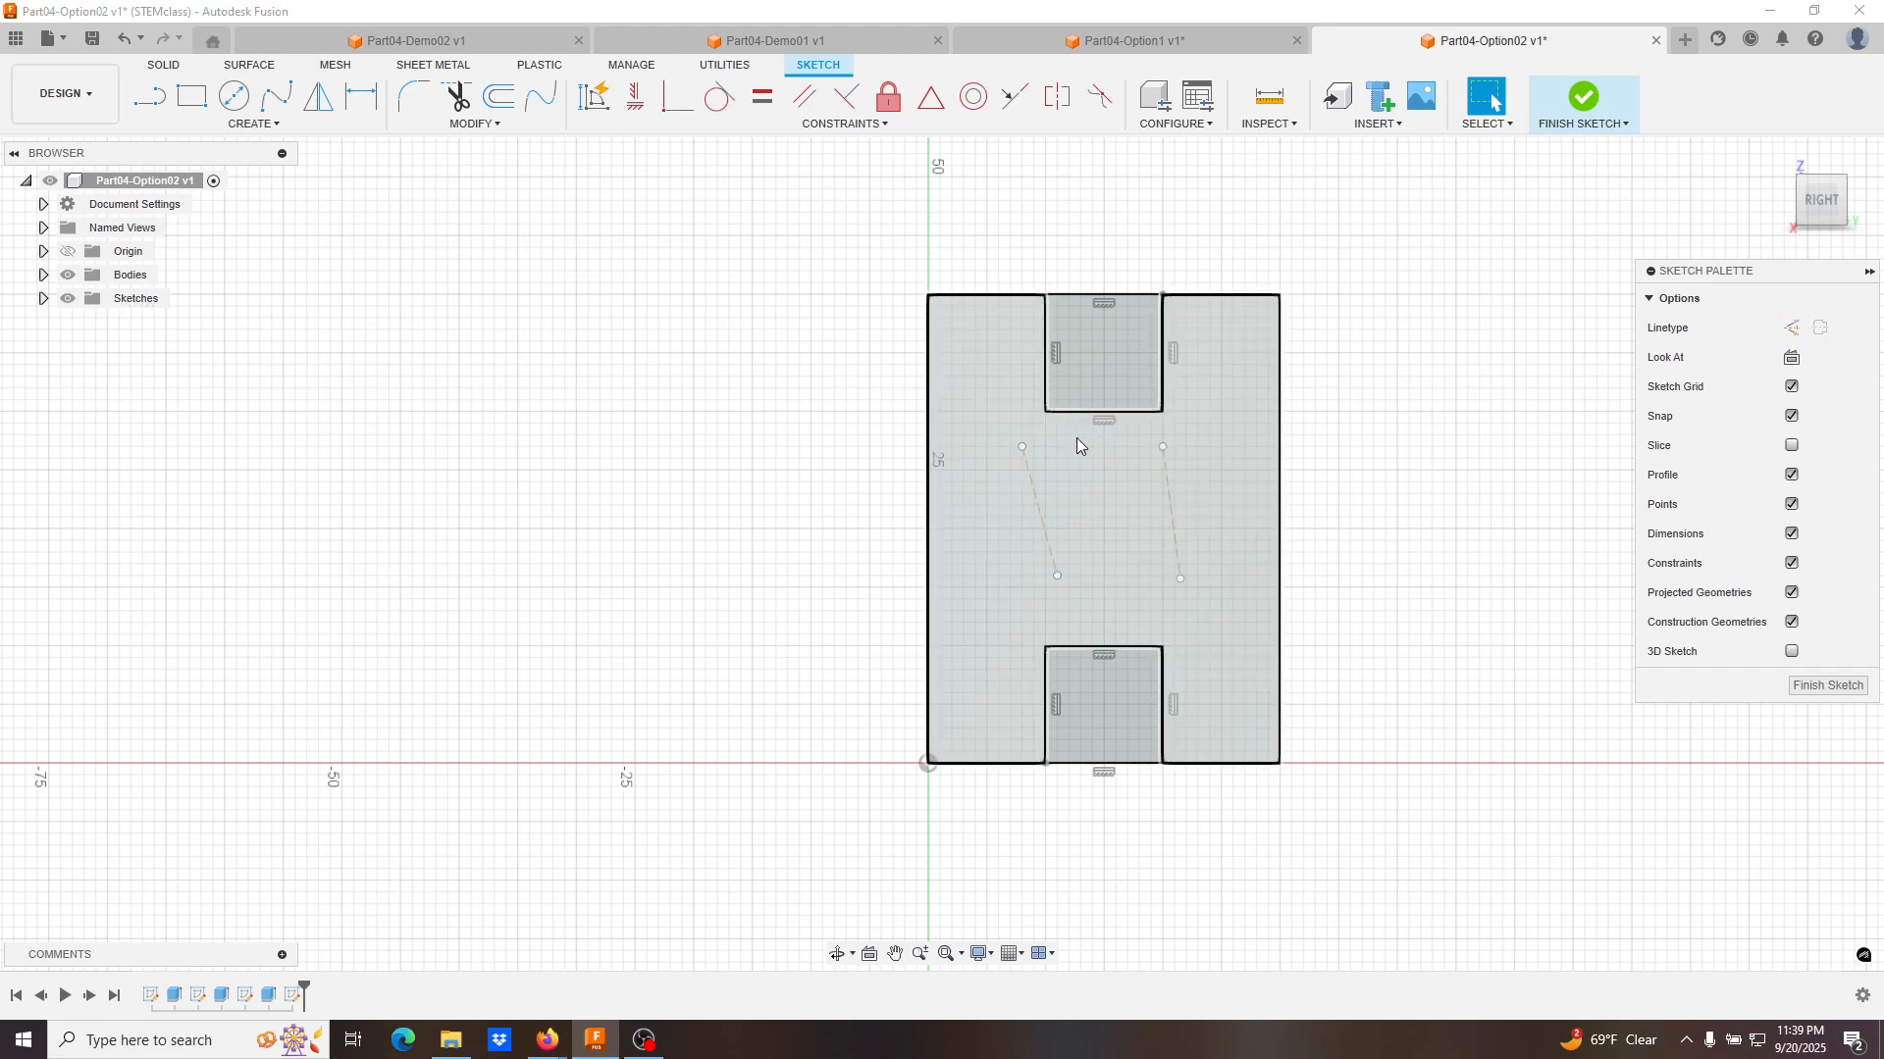
Constrain both construction lines to be vertical.
click(1039, 502)
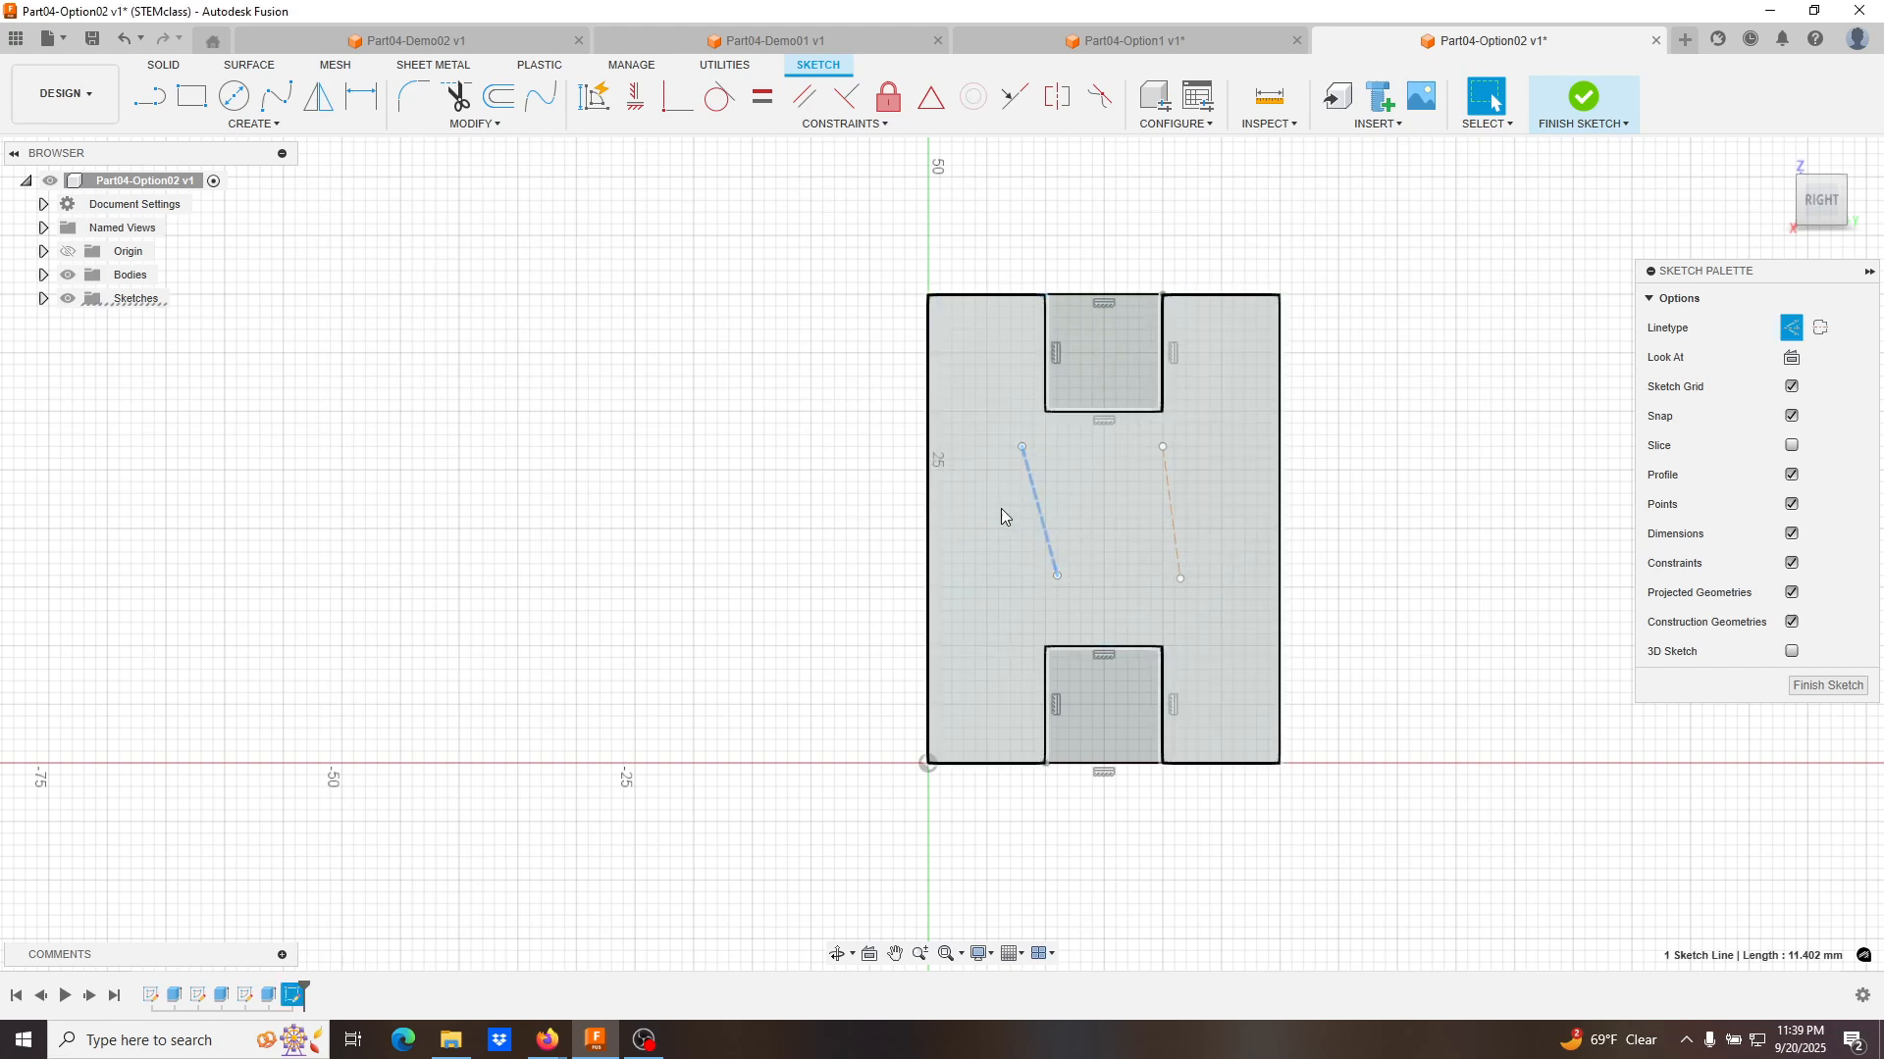
click(635, 95)
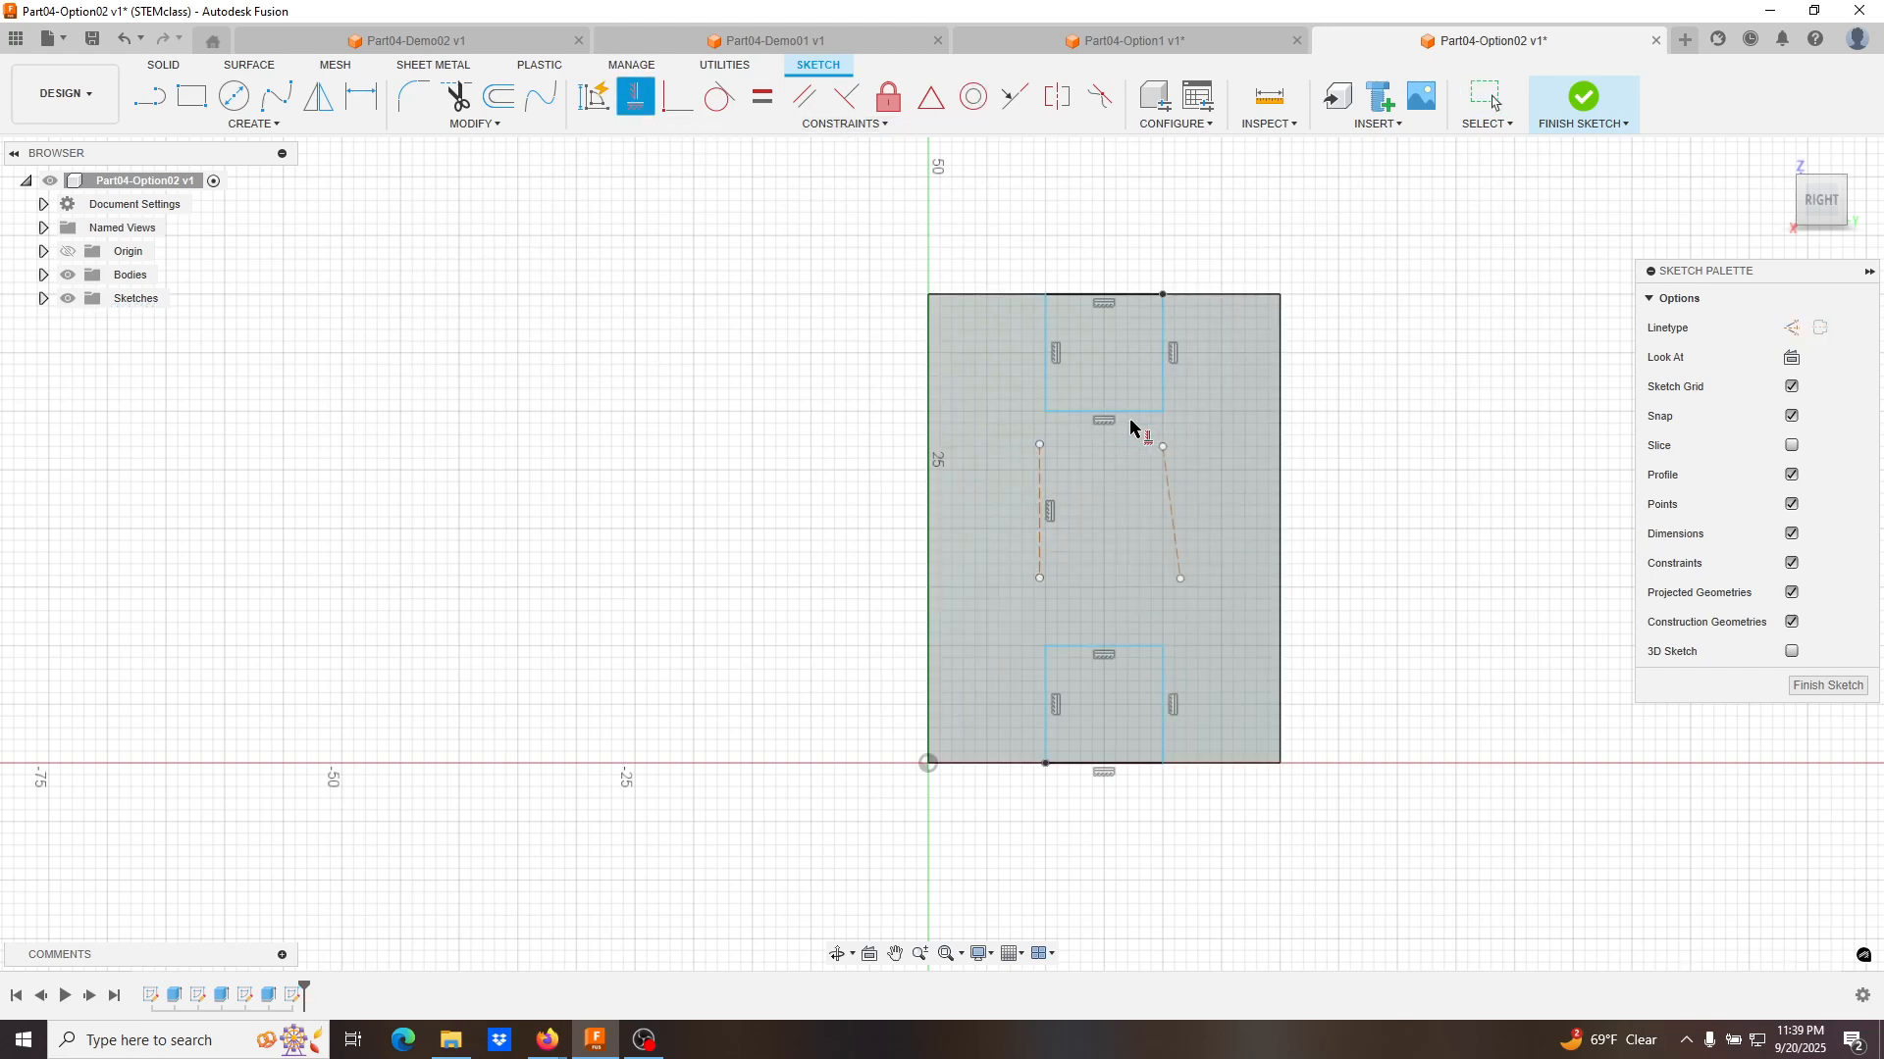
key(Escape)
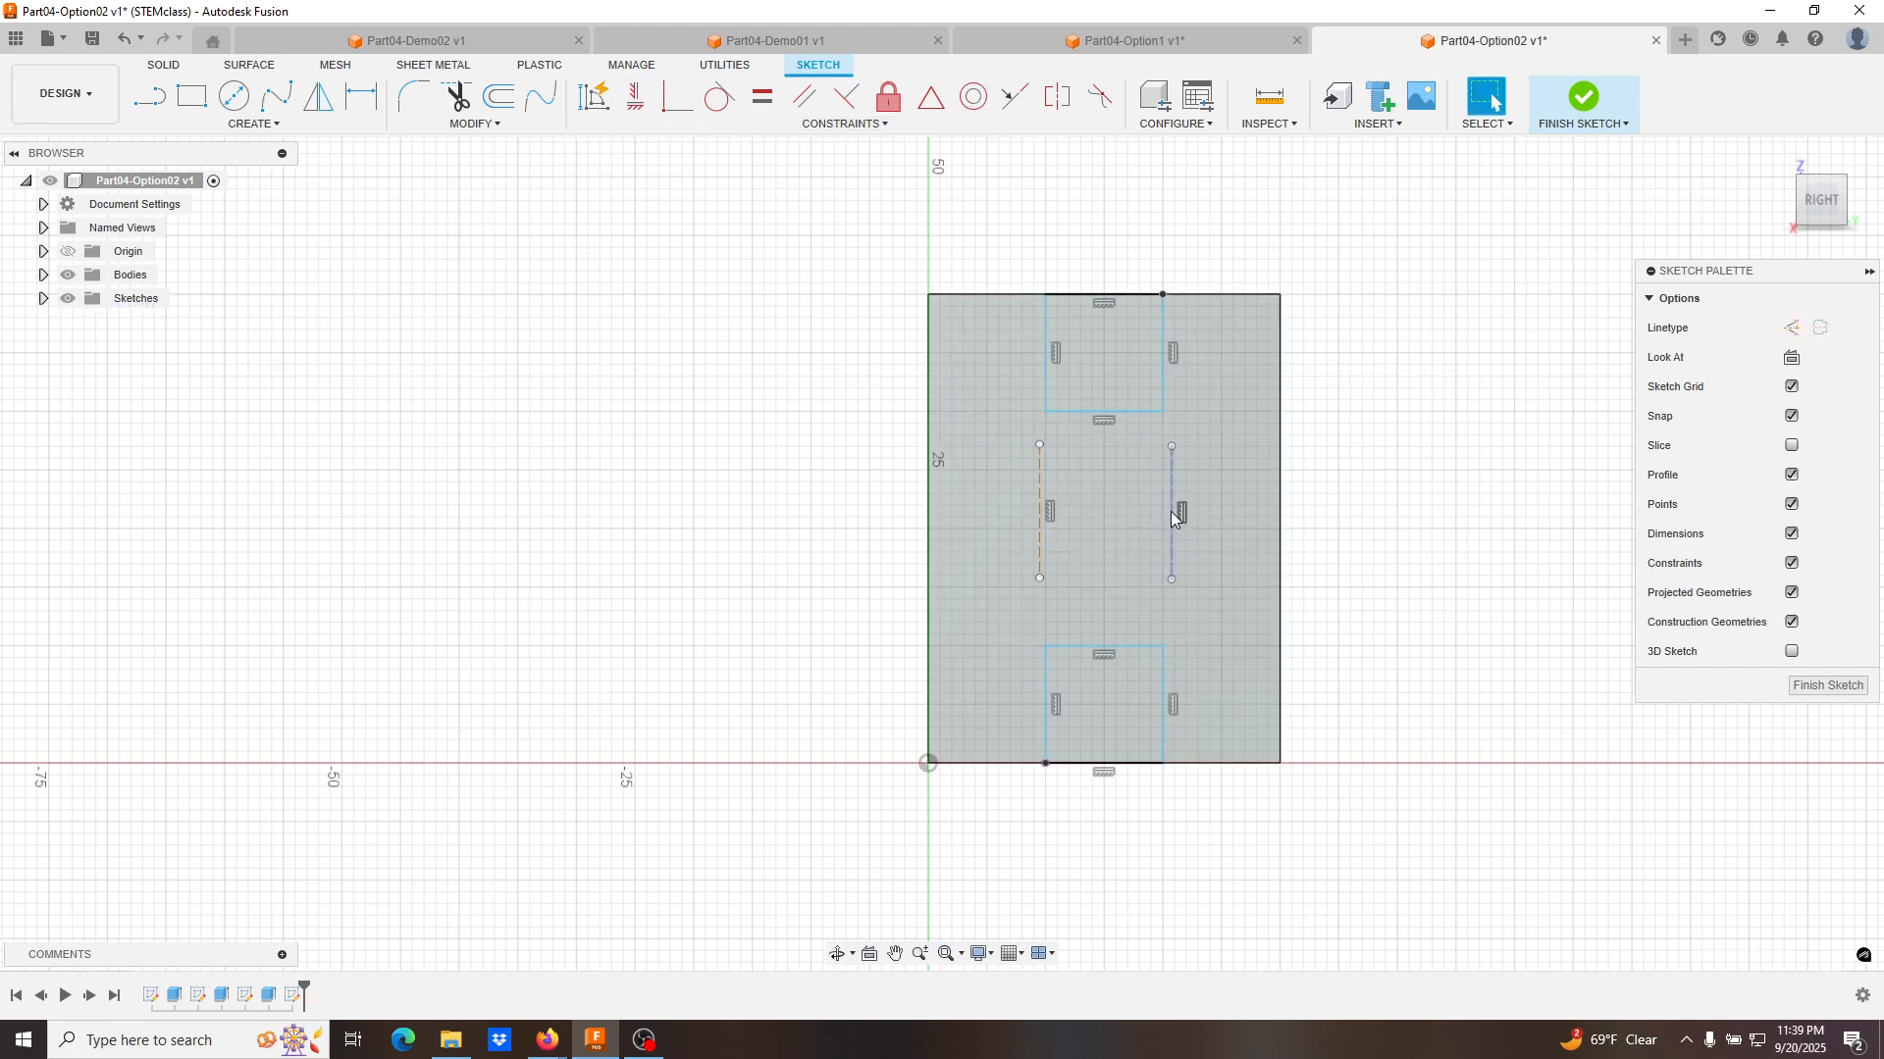
Make the construction lines' endpoints coincident with the facing corners of the upper and lower rectangles, linking their sides.
click(1040, 443)
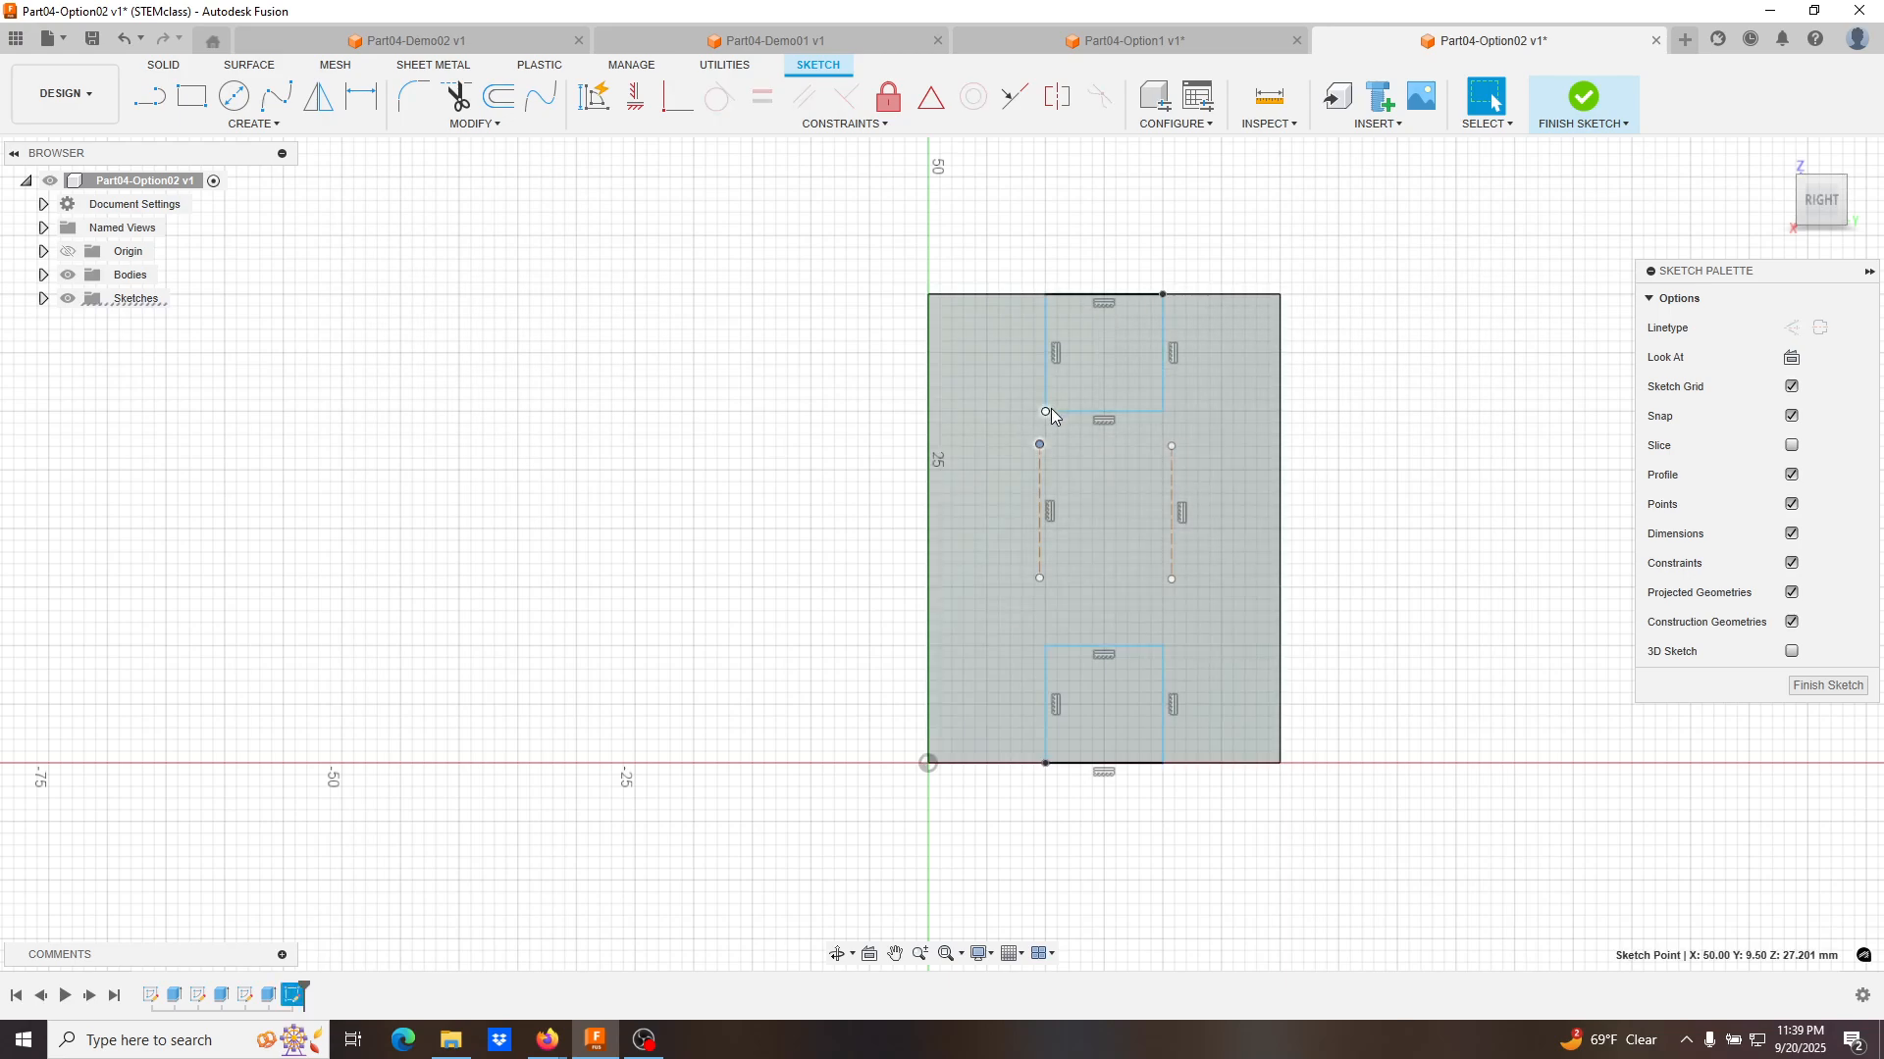
ctrl+click(1046, 412)
click(677, 98)
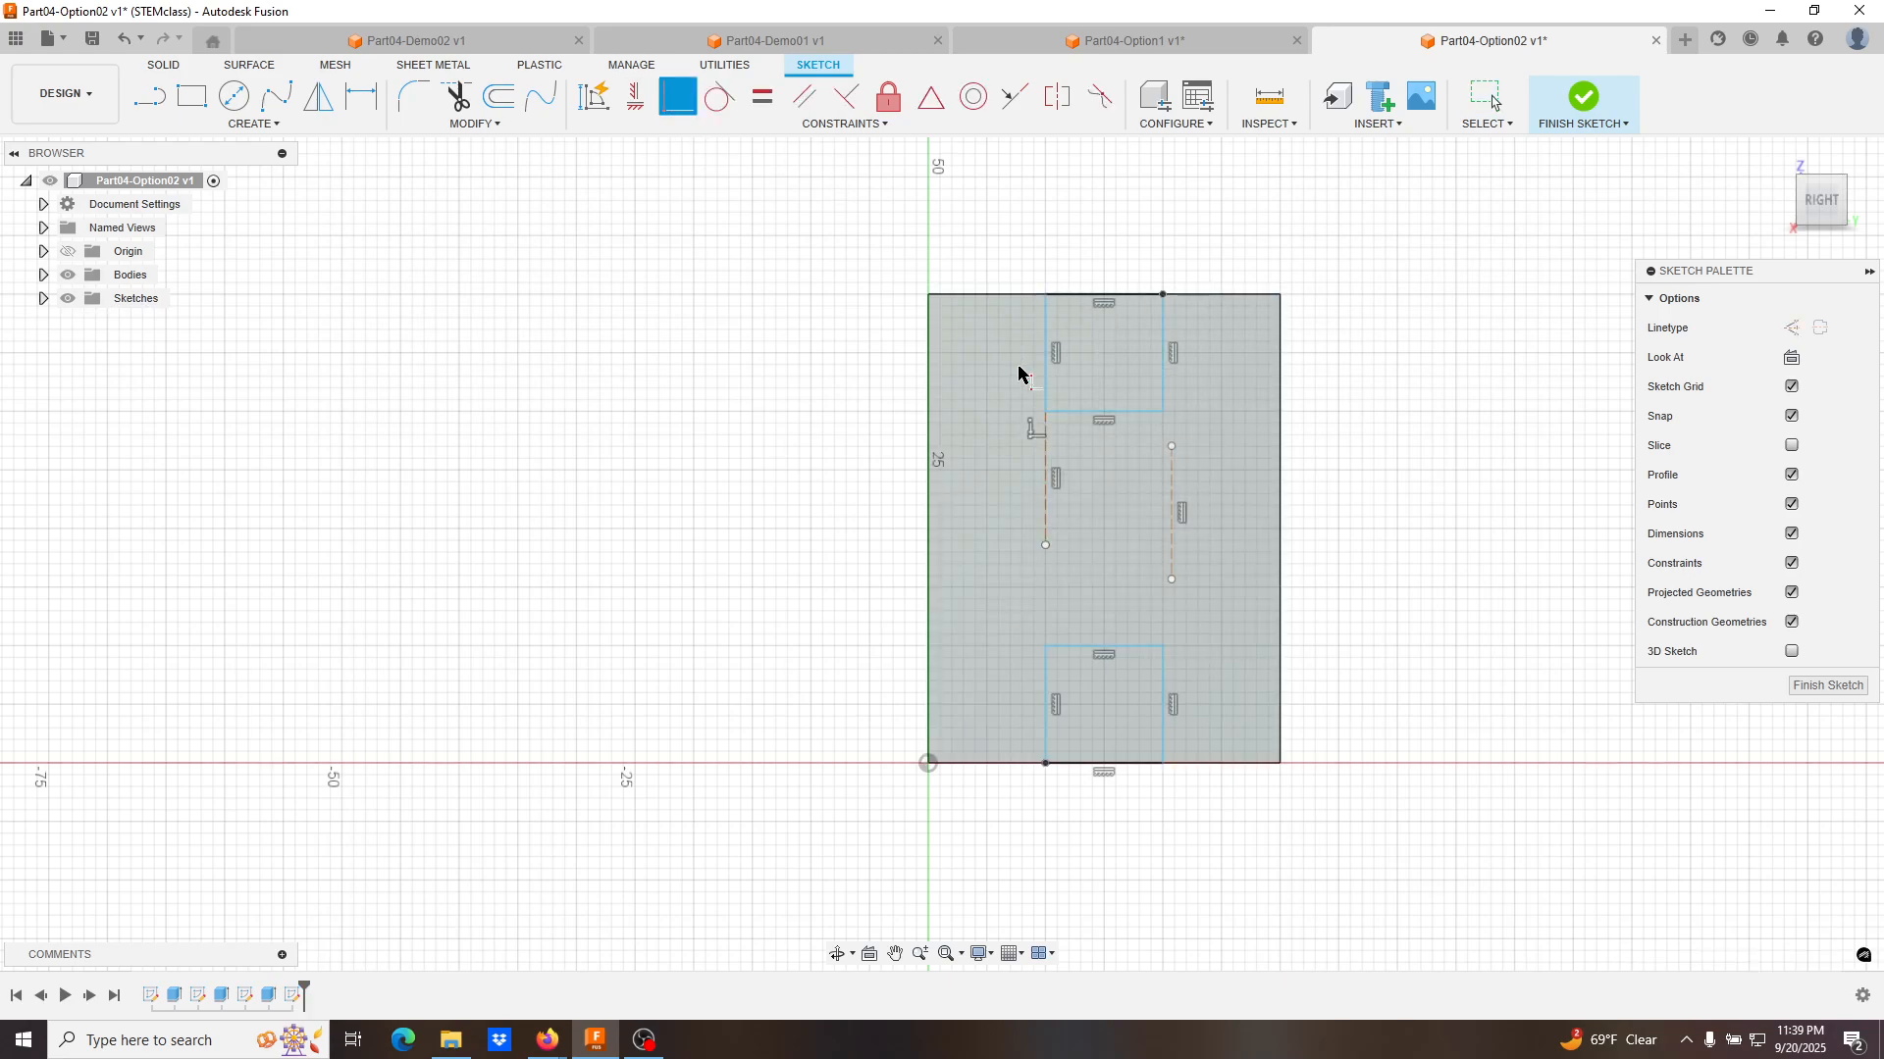
click(1045, 546)
click(1046, 646)
click(1172, 580)
click(1163, 647)
click(1163, 513)
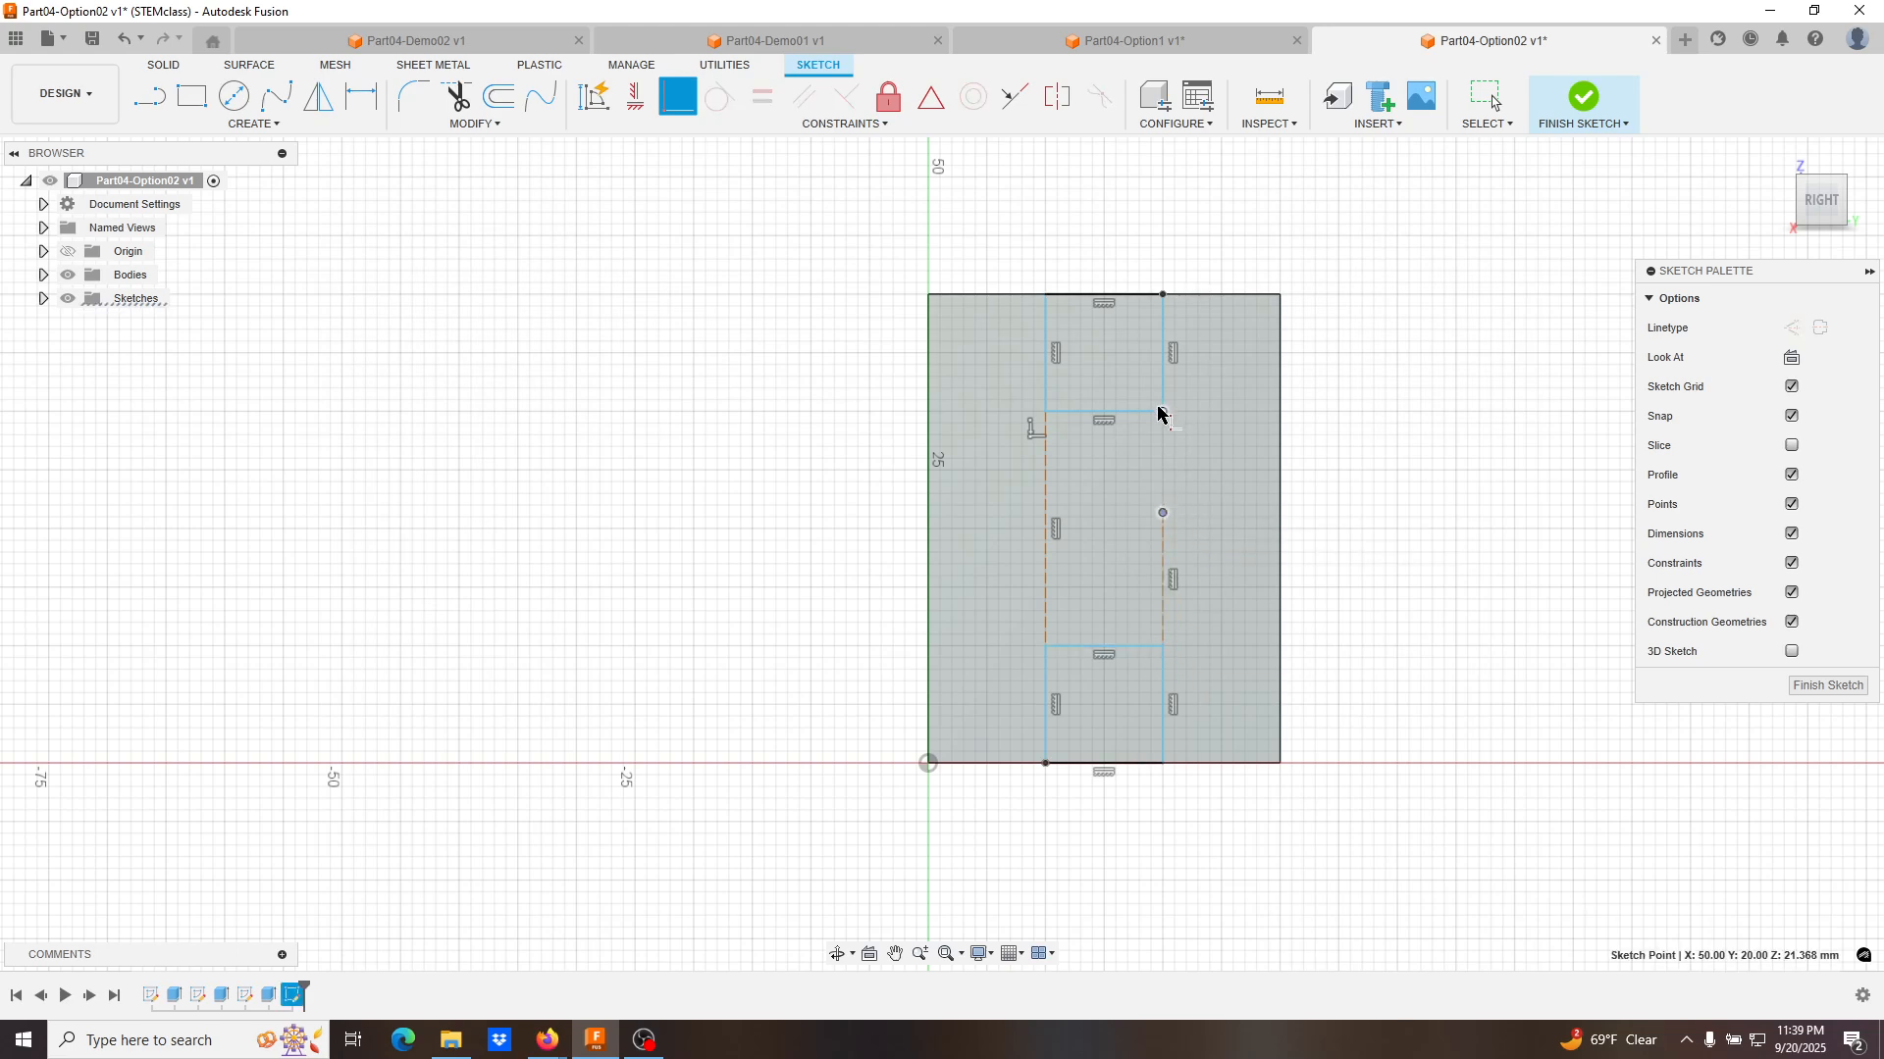
click(1163, 413)
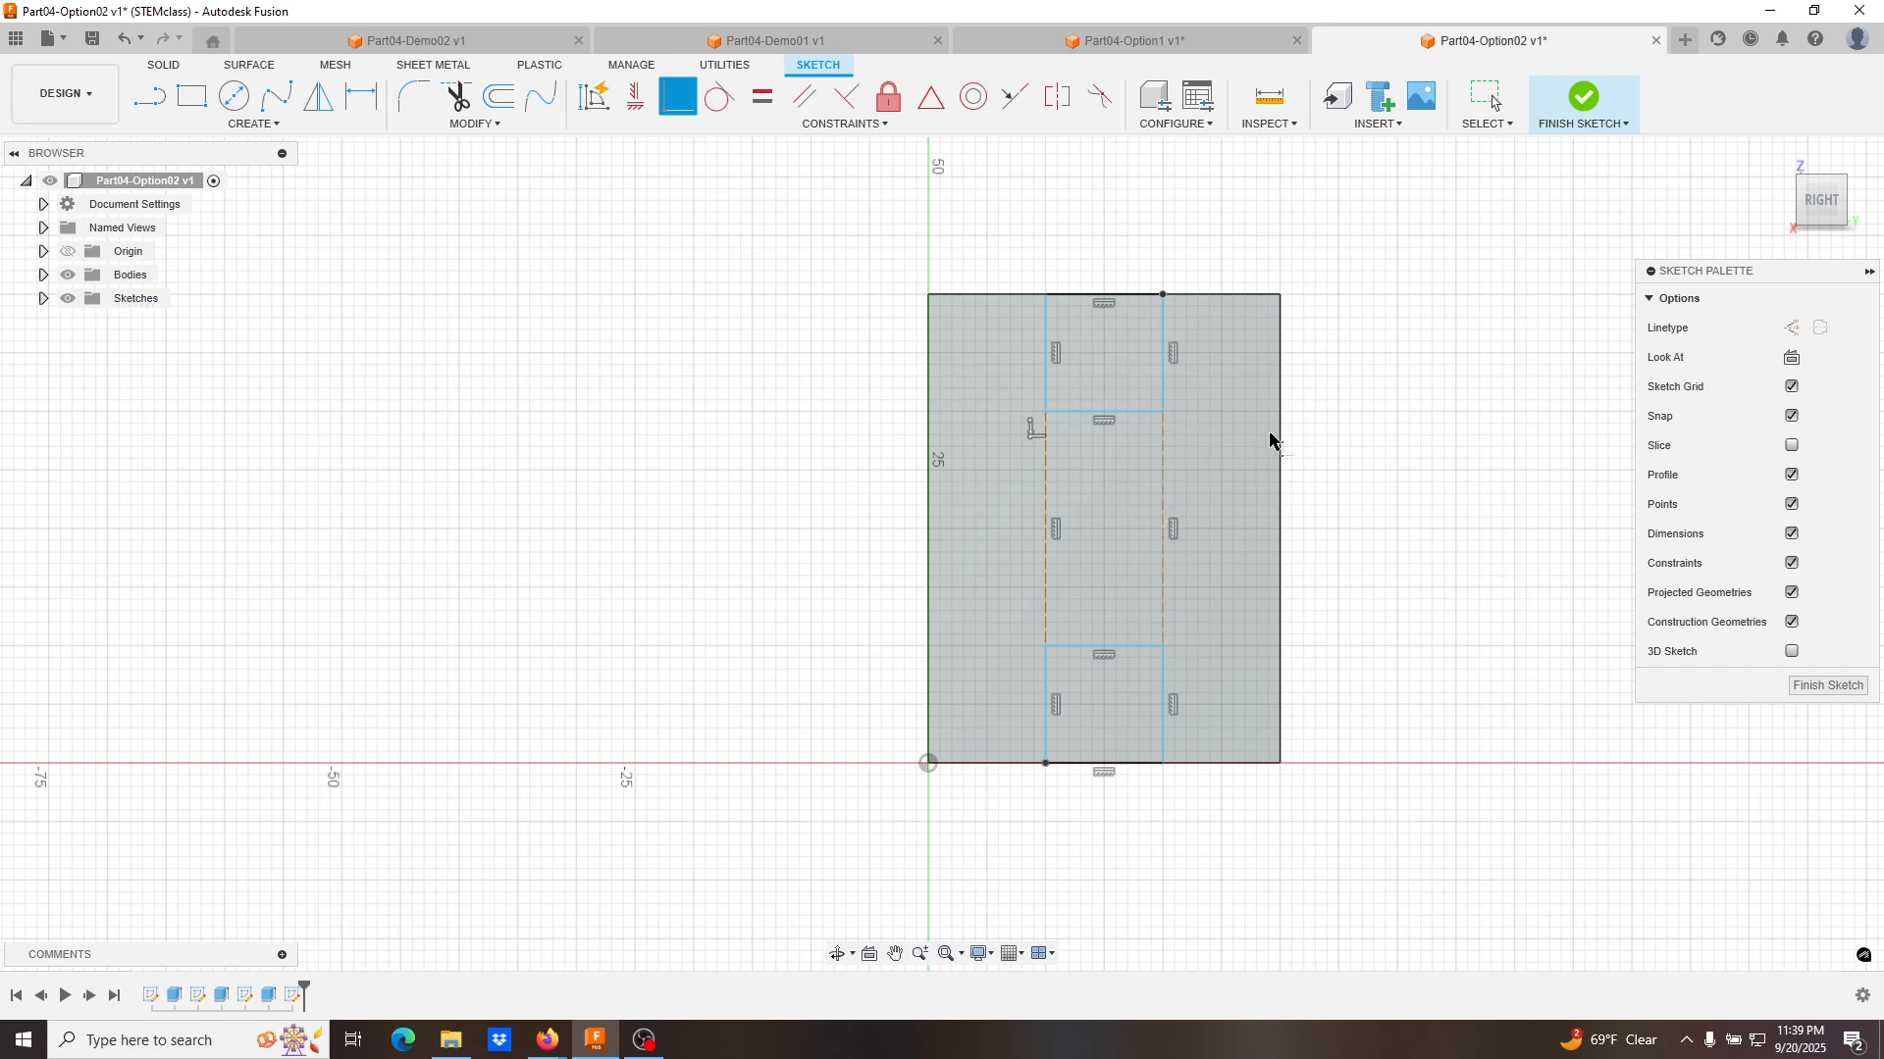
key(Escape)
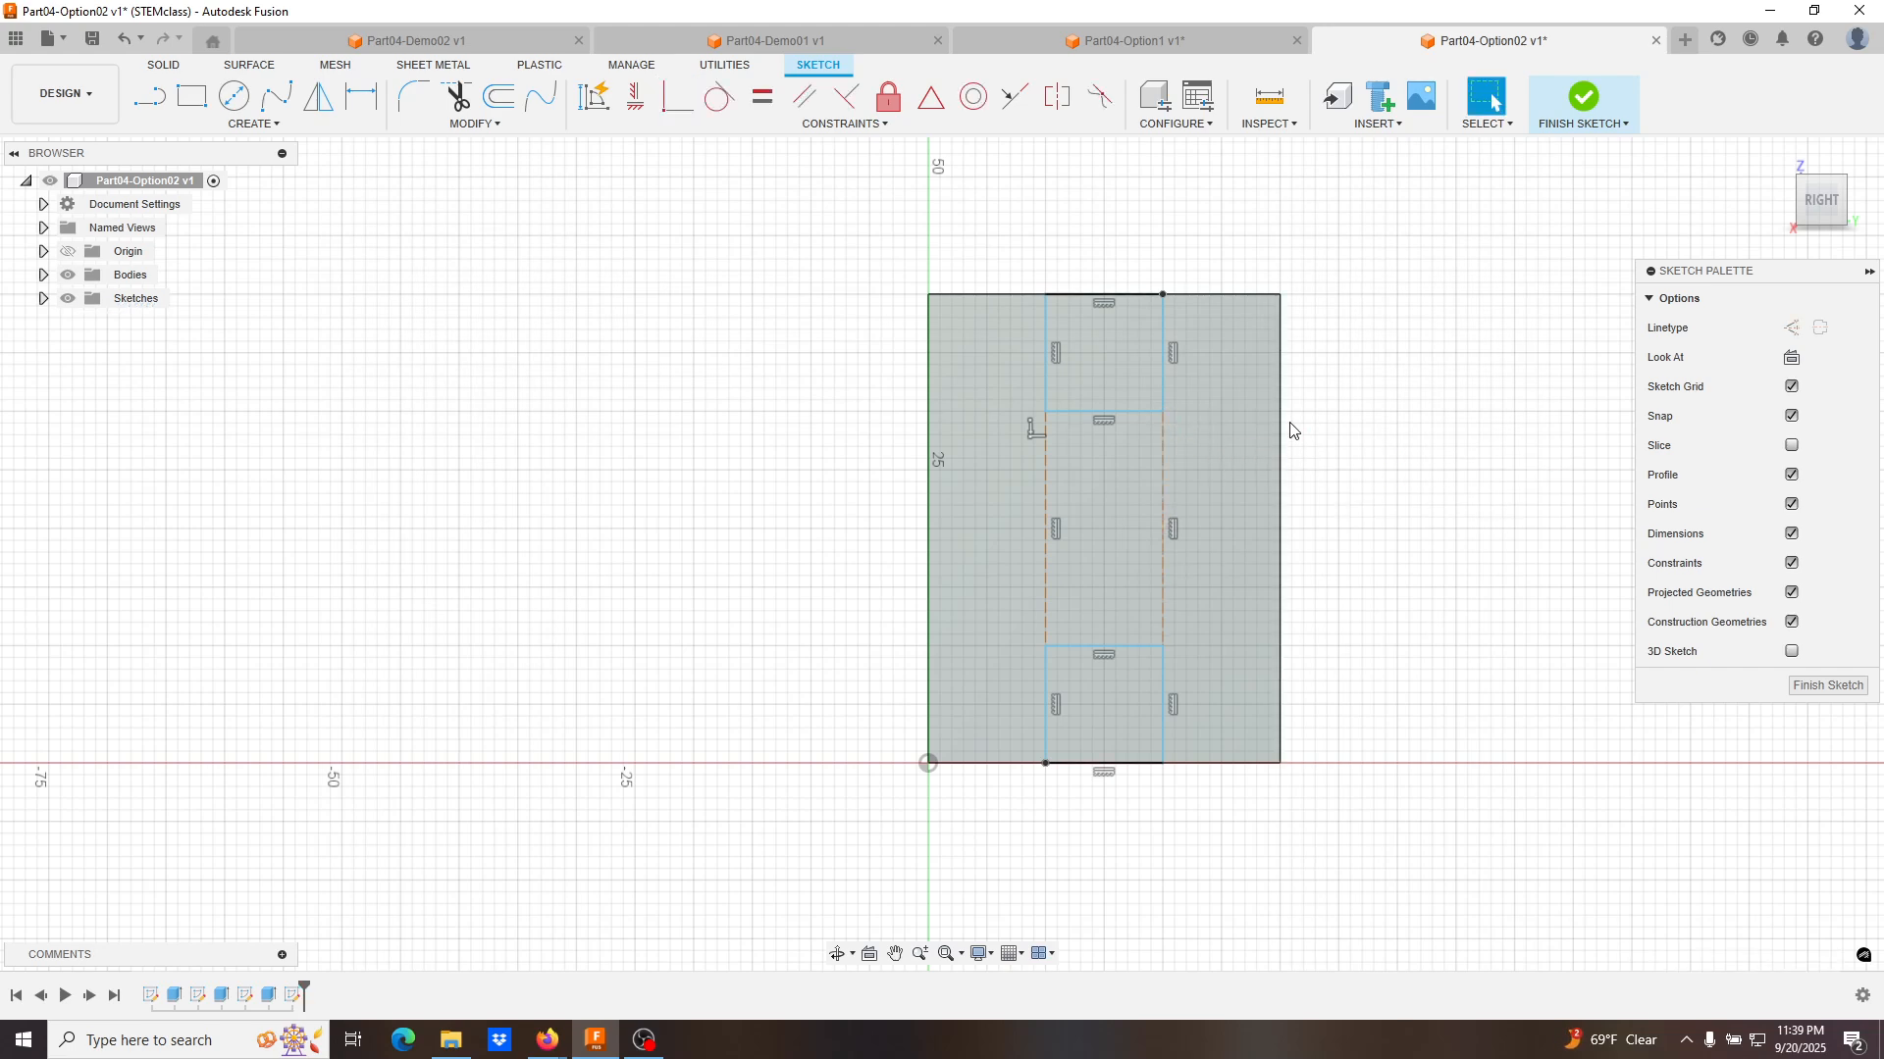
click(1047, 358)
ctrl+click(1076, 412)
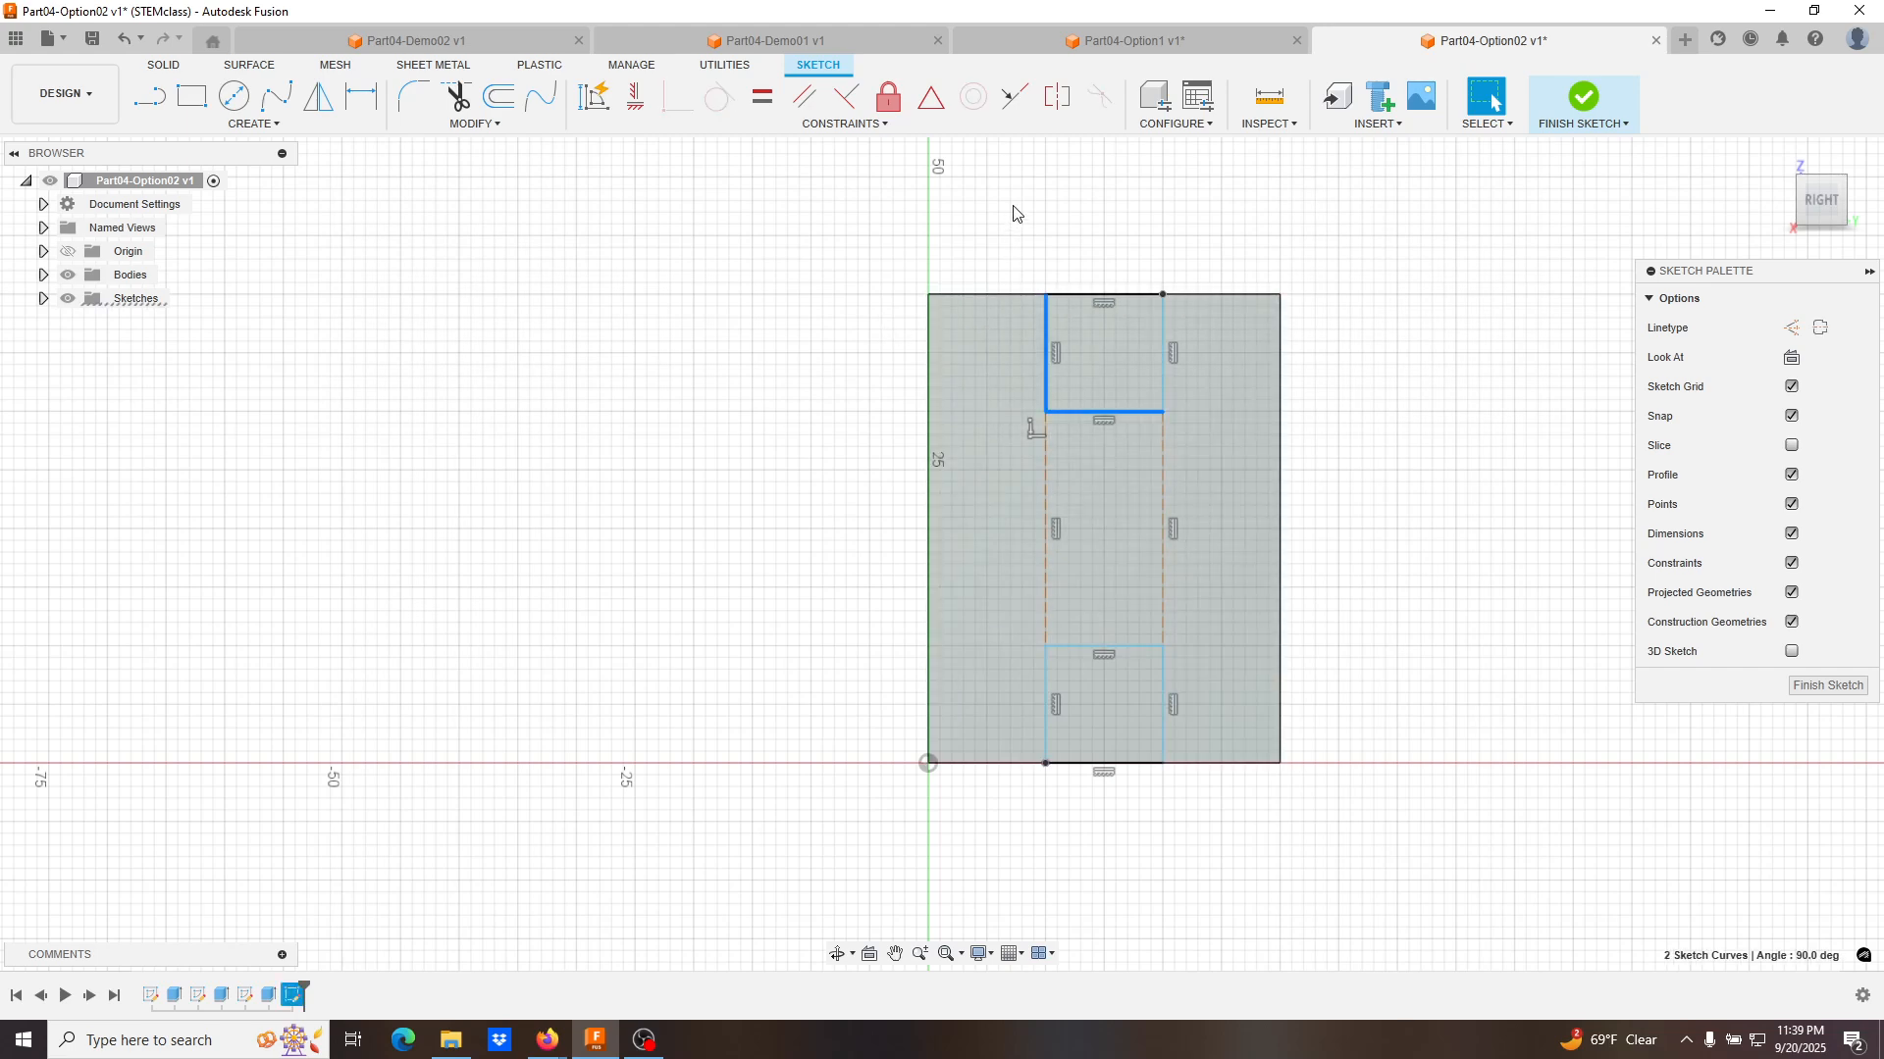
click(965, 283)
Dimension the upper rectangle with a height of 10 mm and a width of 10 mm.
key(d)
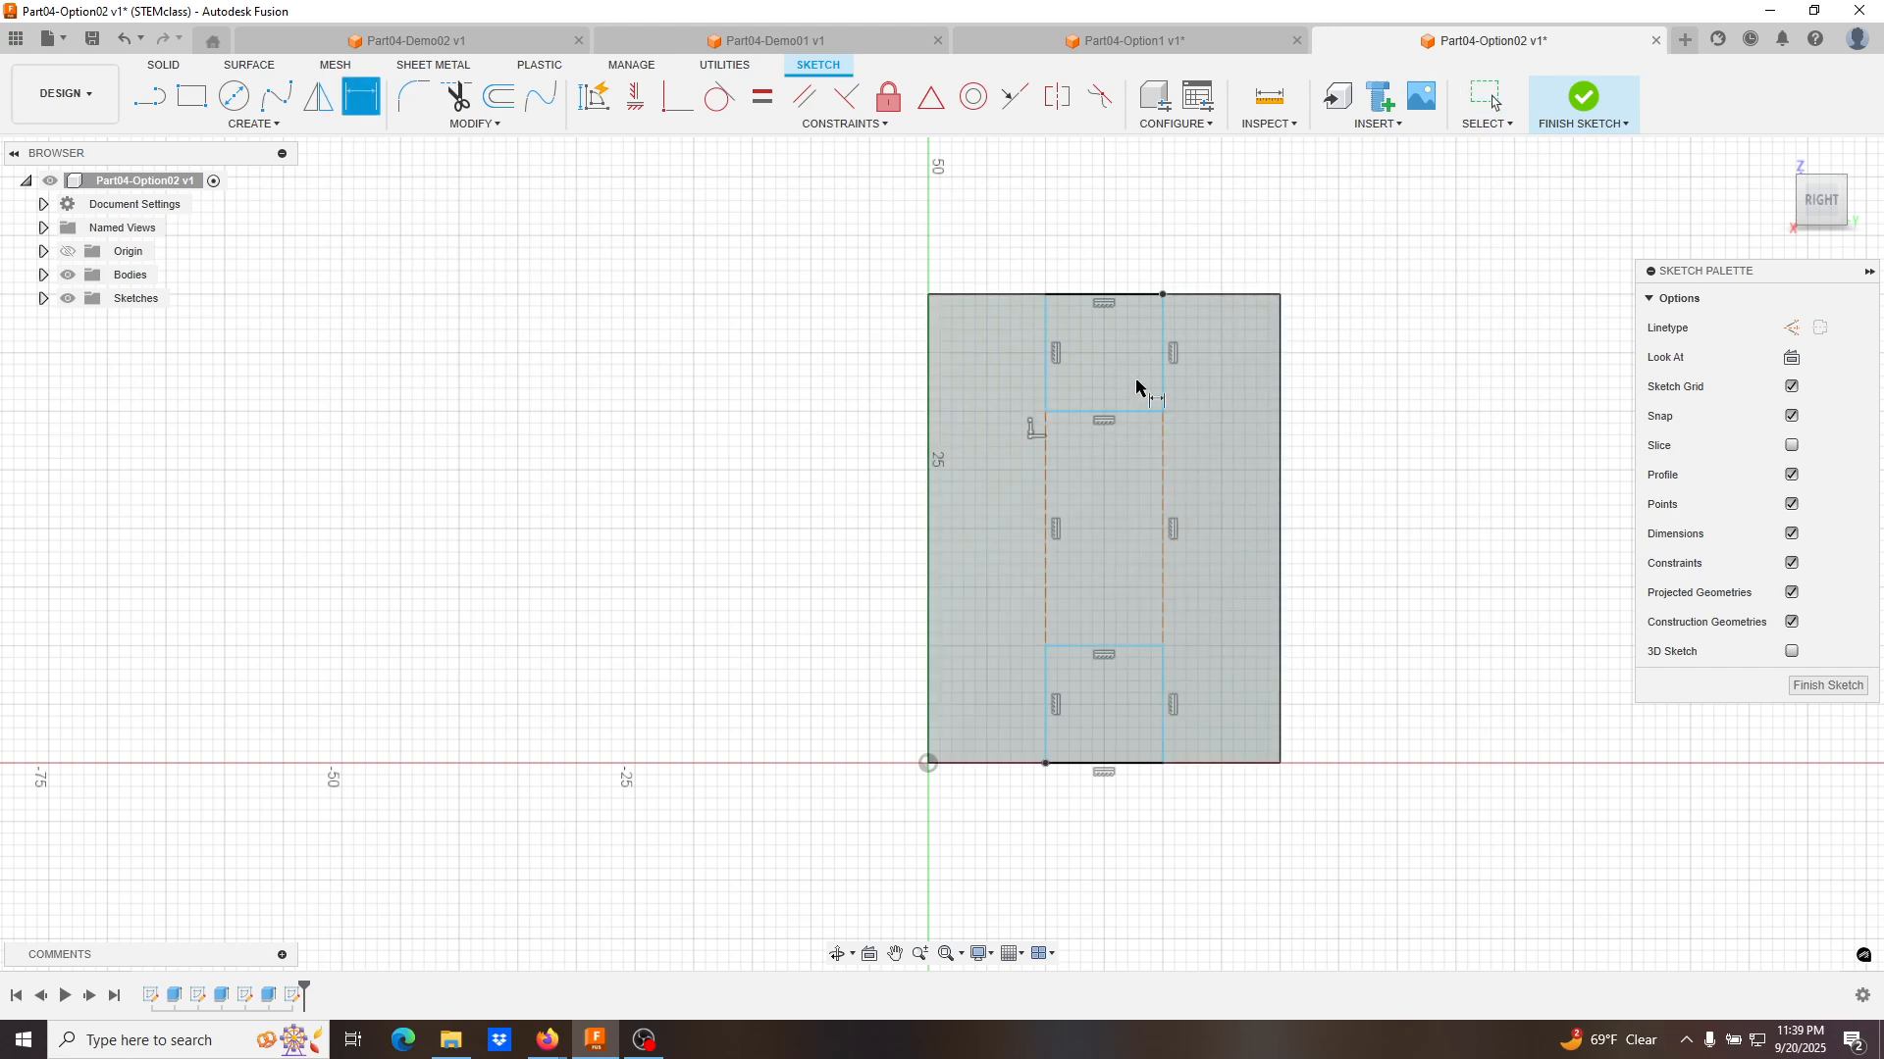
click(1093, 413)
click(1105, 296)
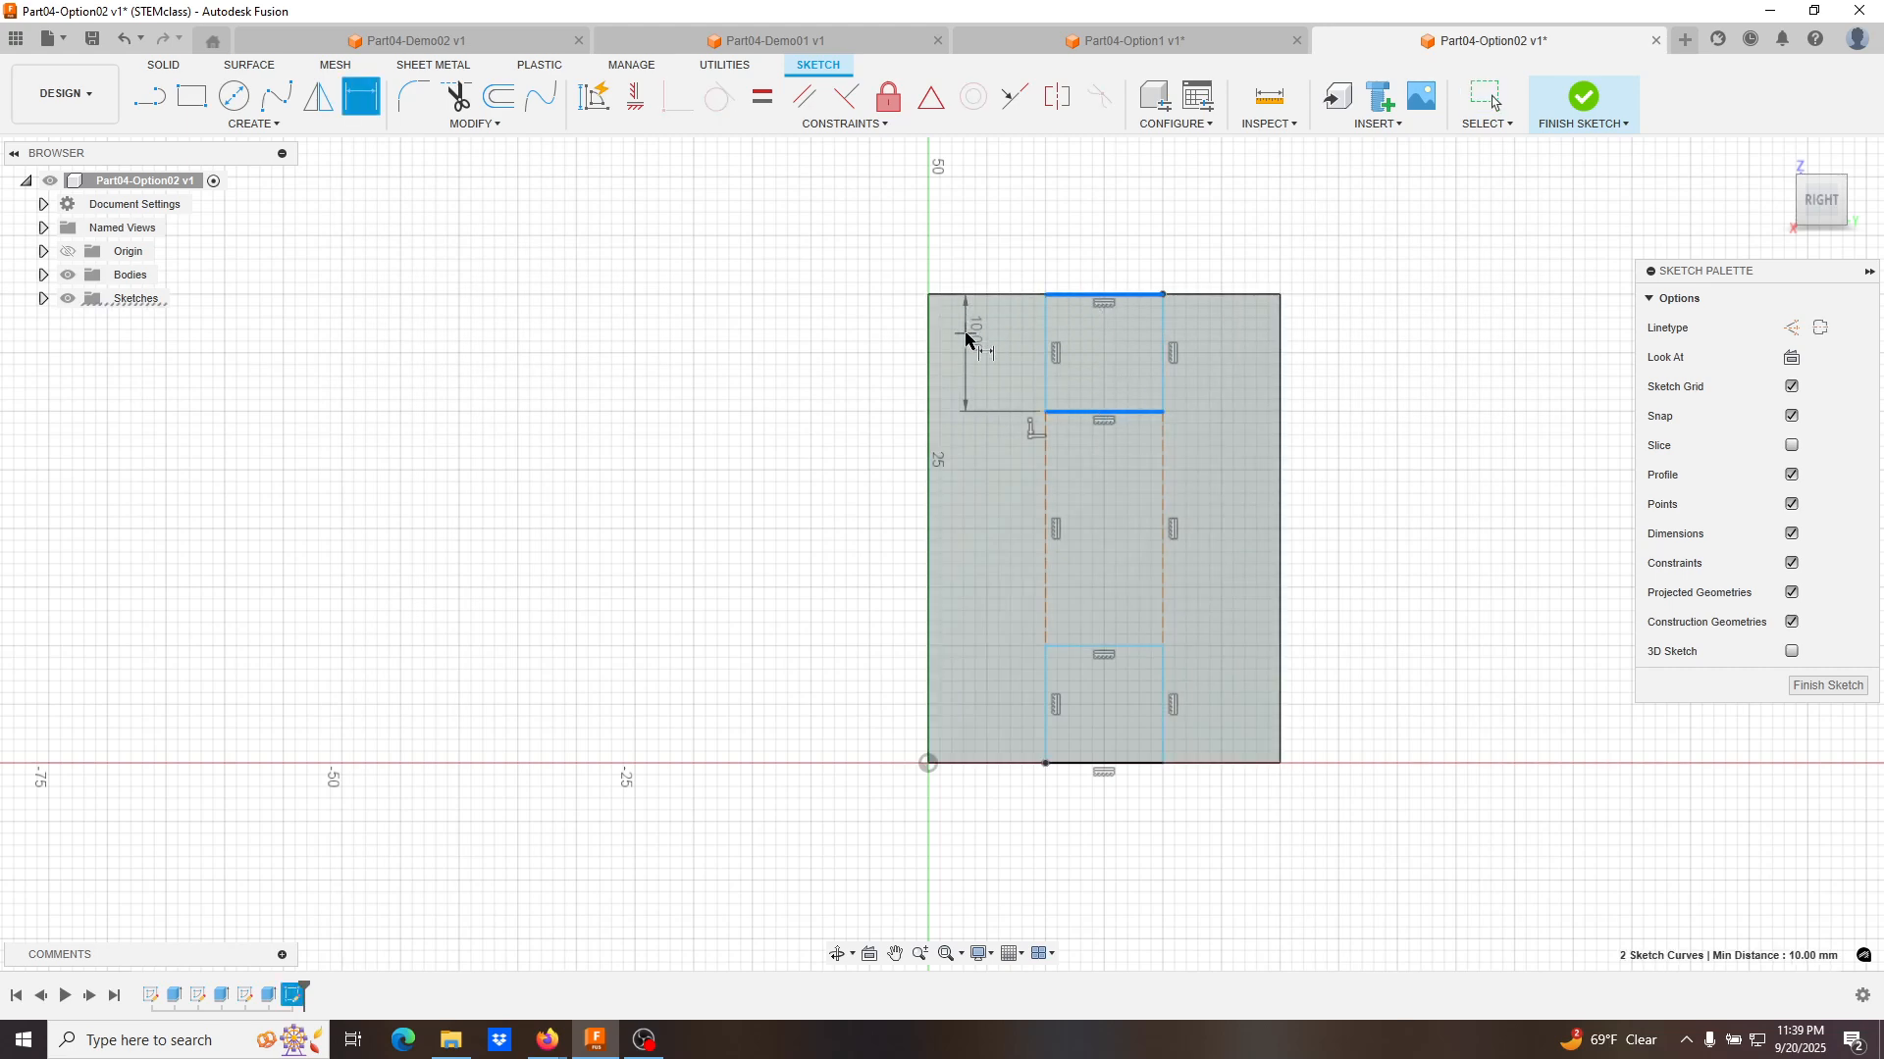
click(814, 357)
text(10)
key(Return)
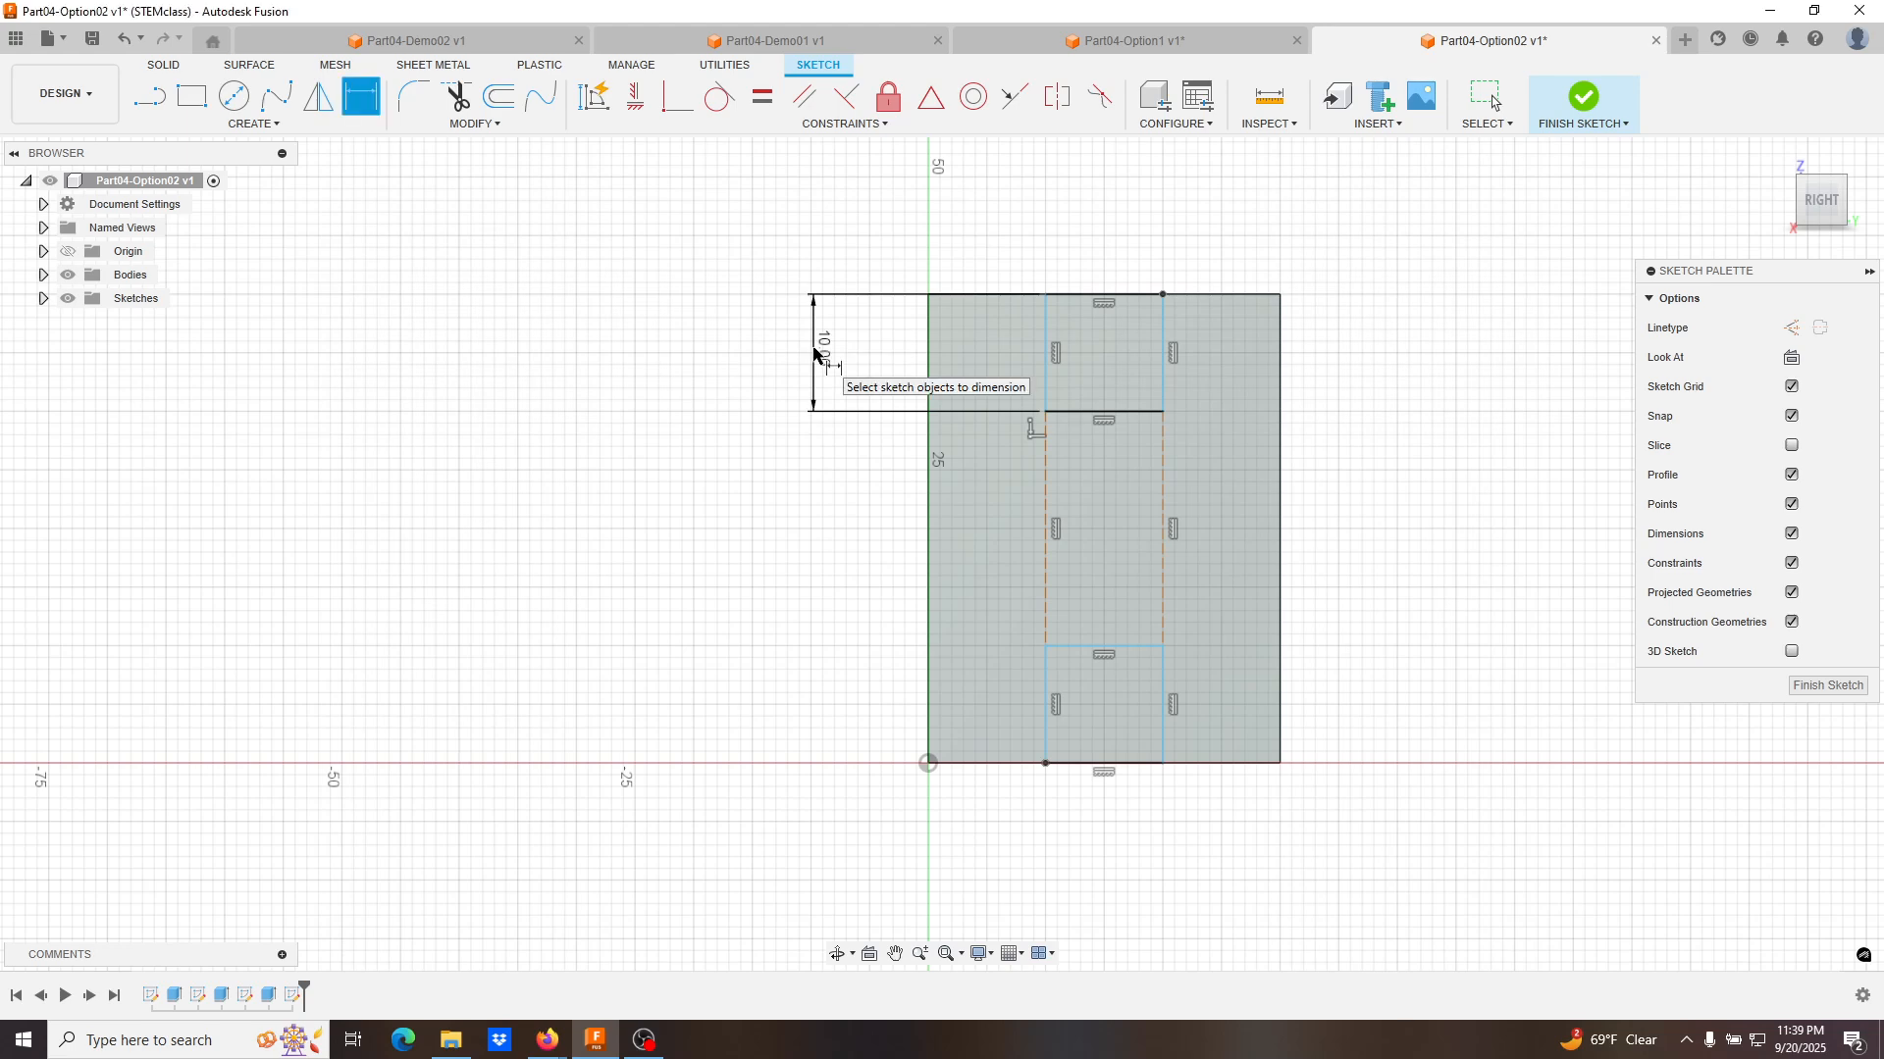
click(1049, 356)
click(1164, 348)
click(1102, 244)
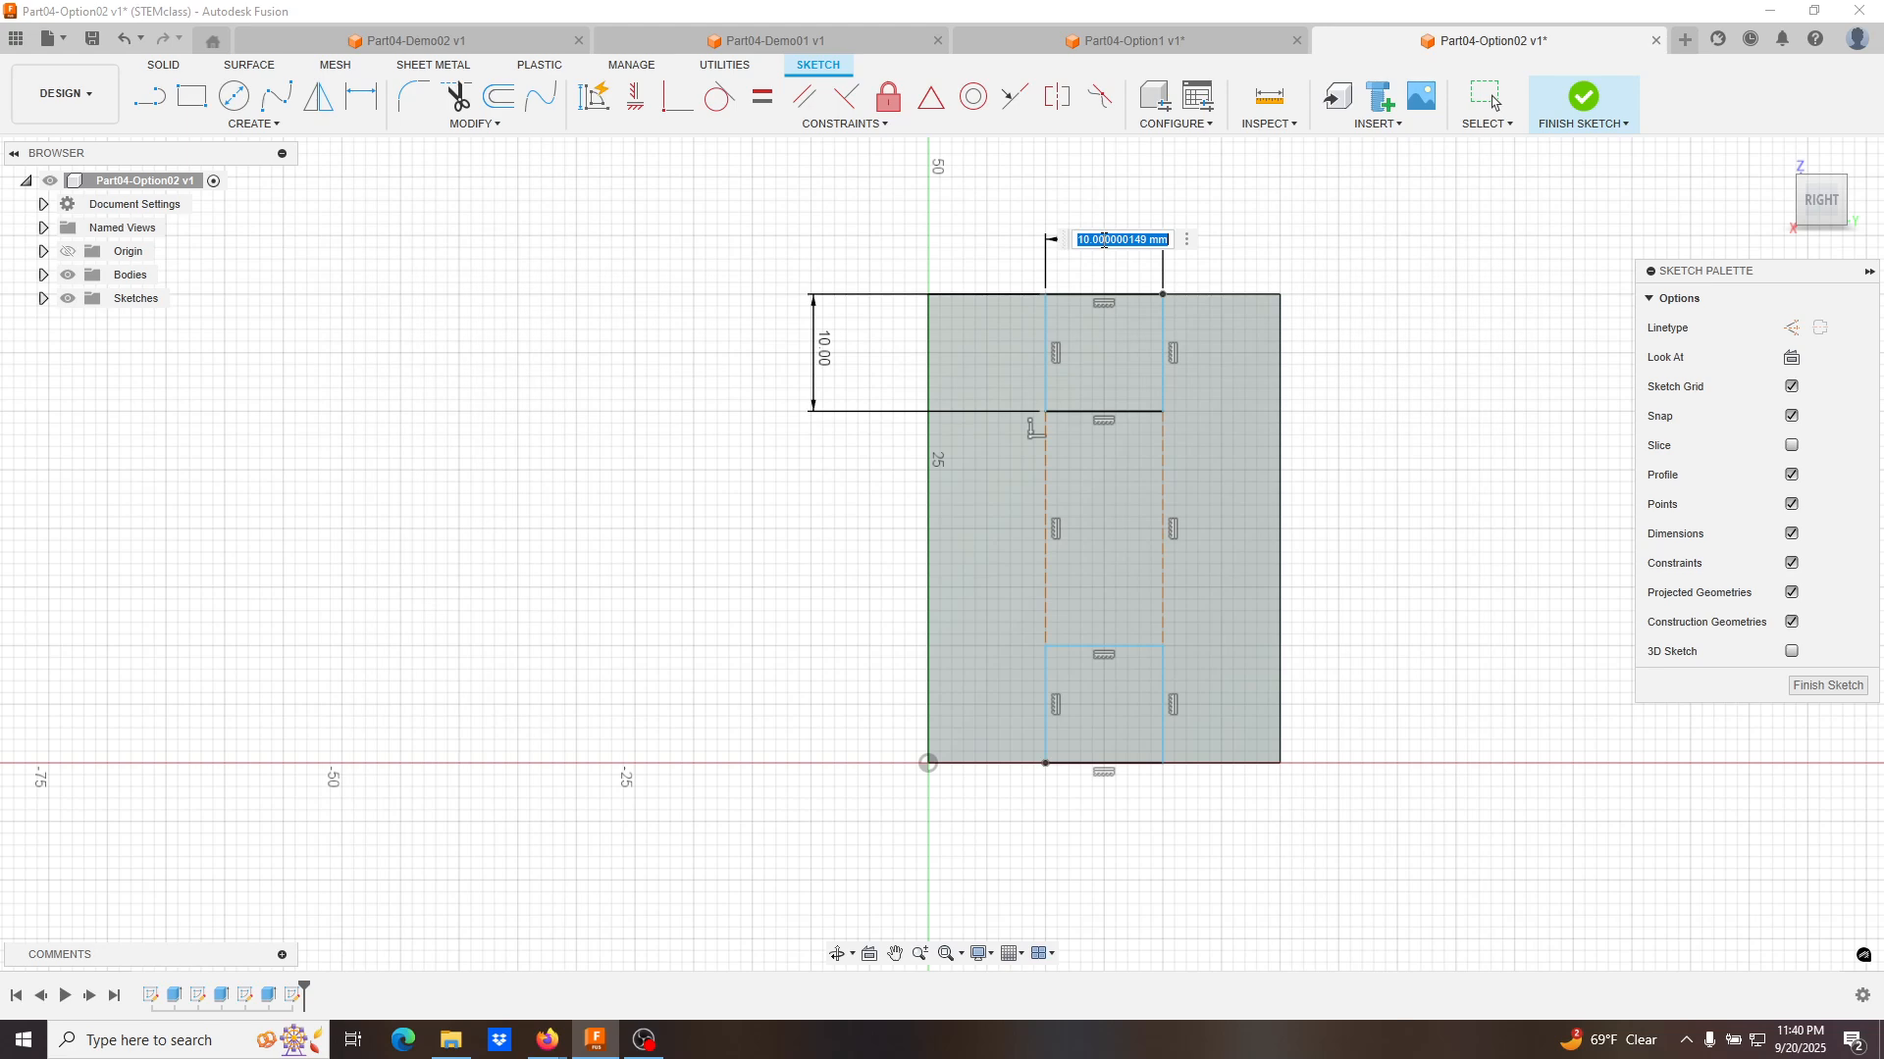
text(10)
key(Return)
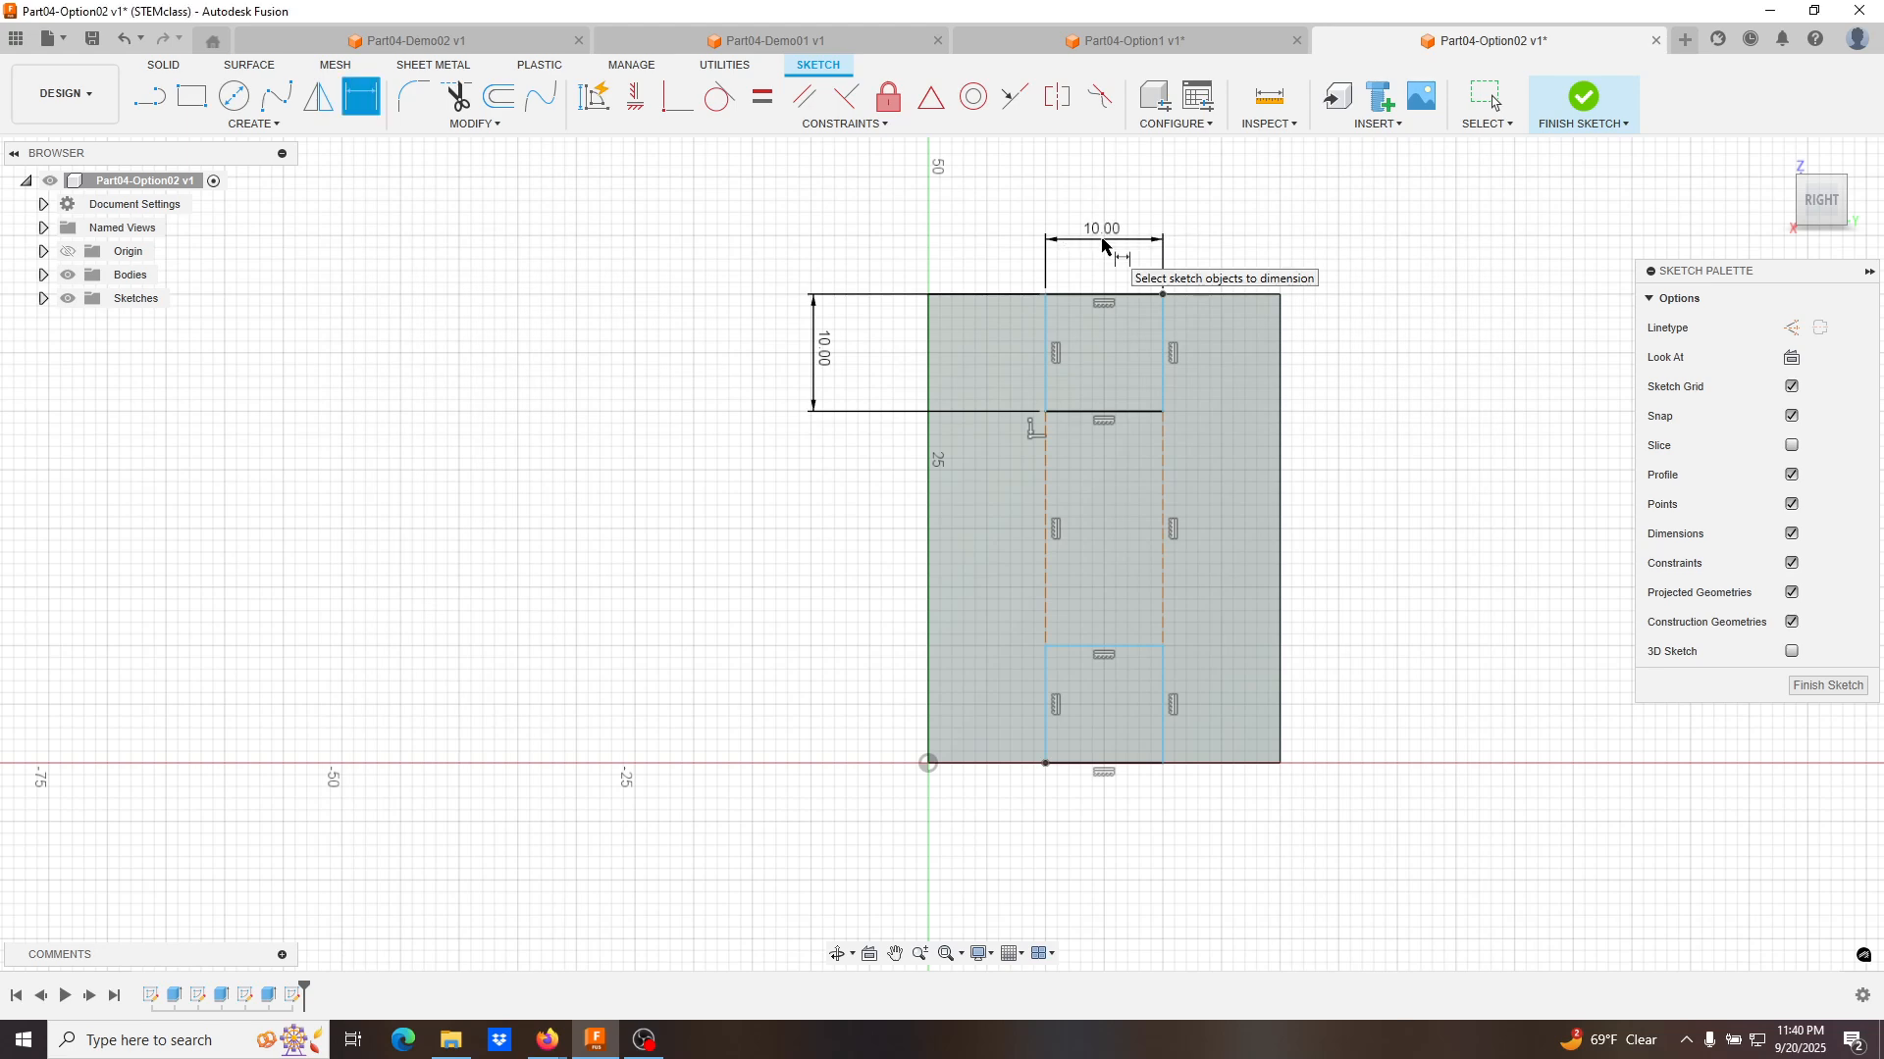
Dimension the lower rectangle's height as 10 mm.
click(1108, 648)
click(1134, 763)
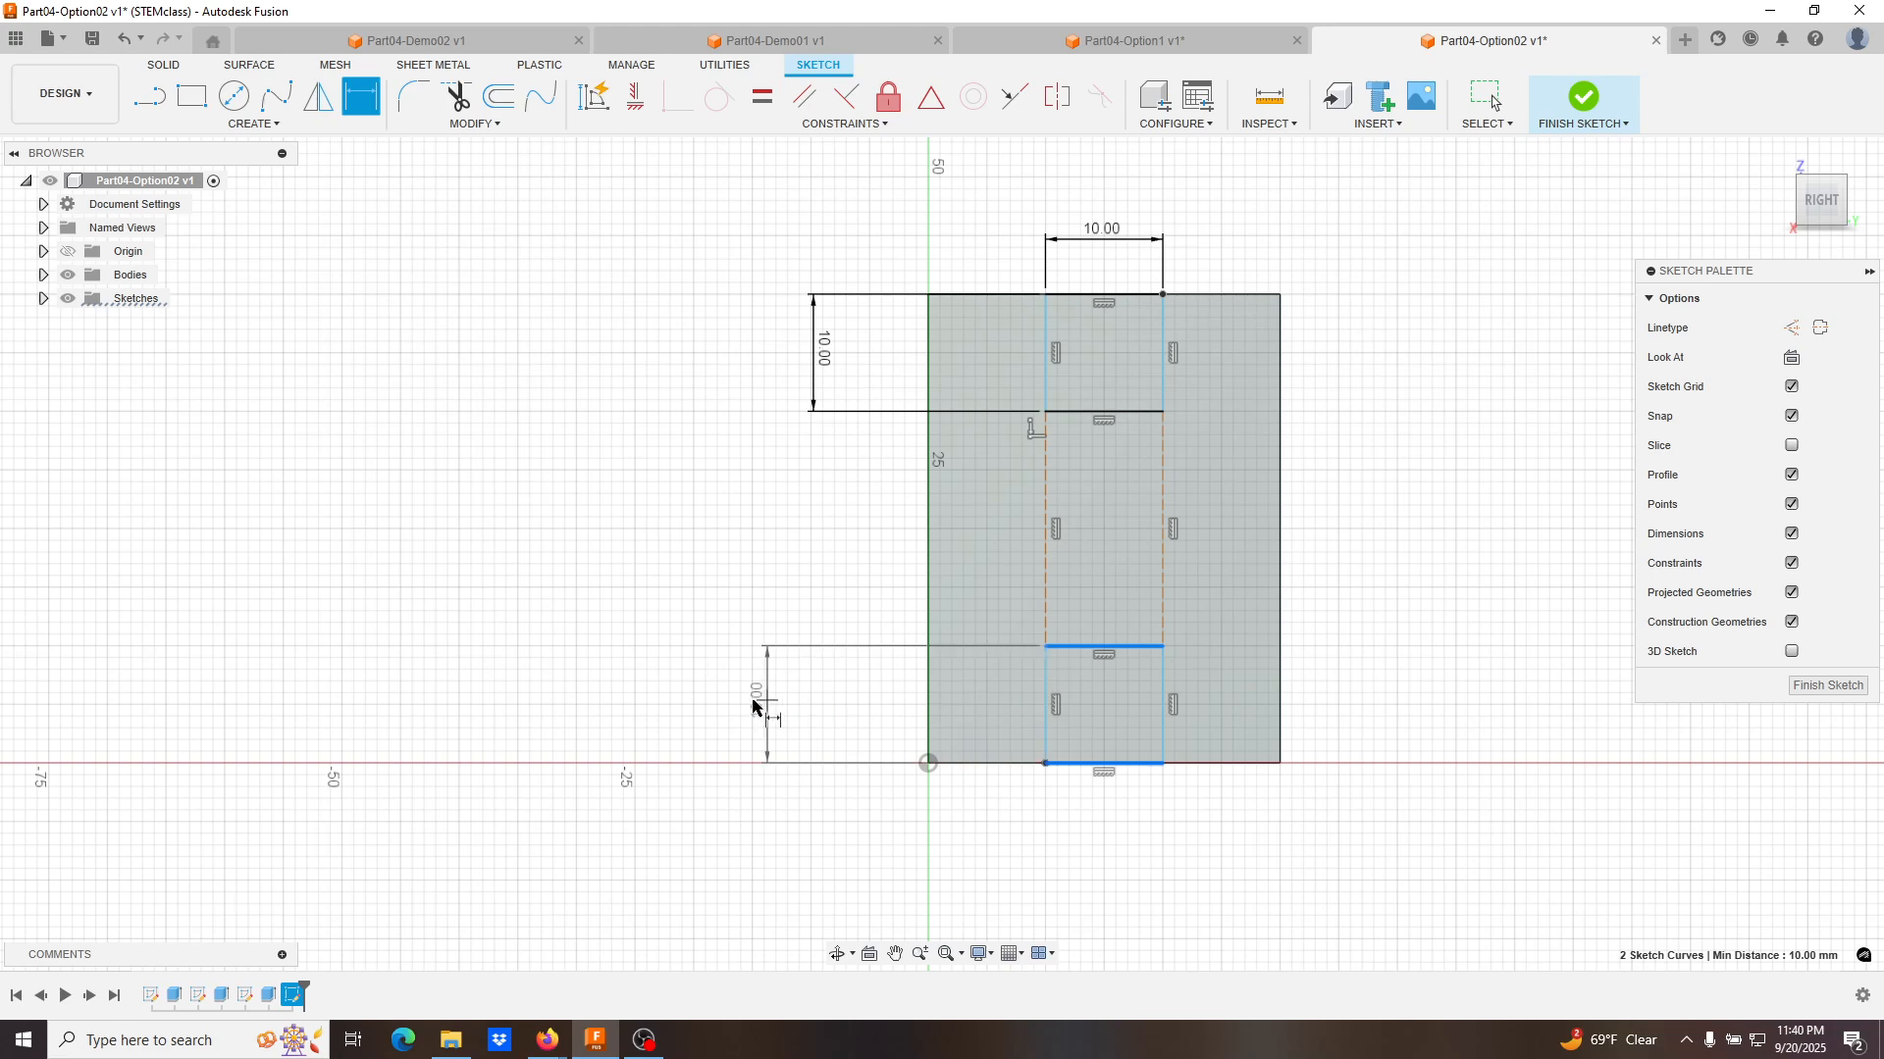
click(754, 702)
text(10)
key(Return)
key(Escape)
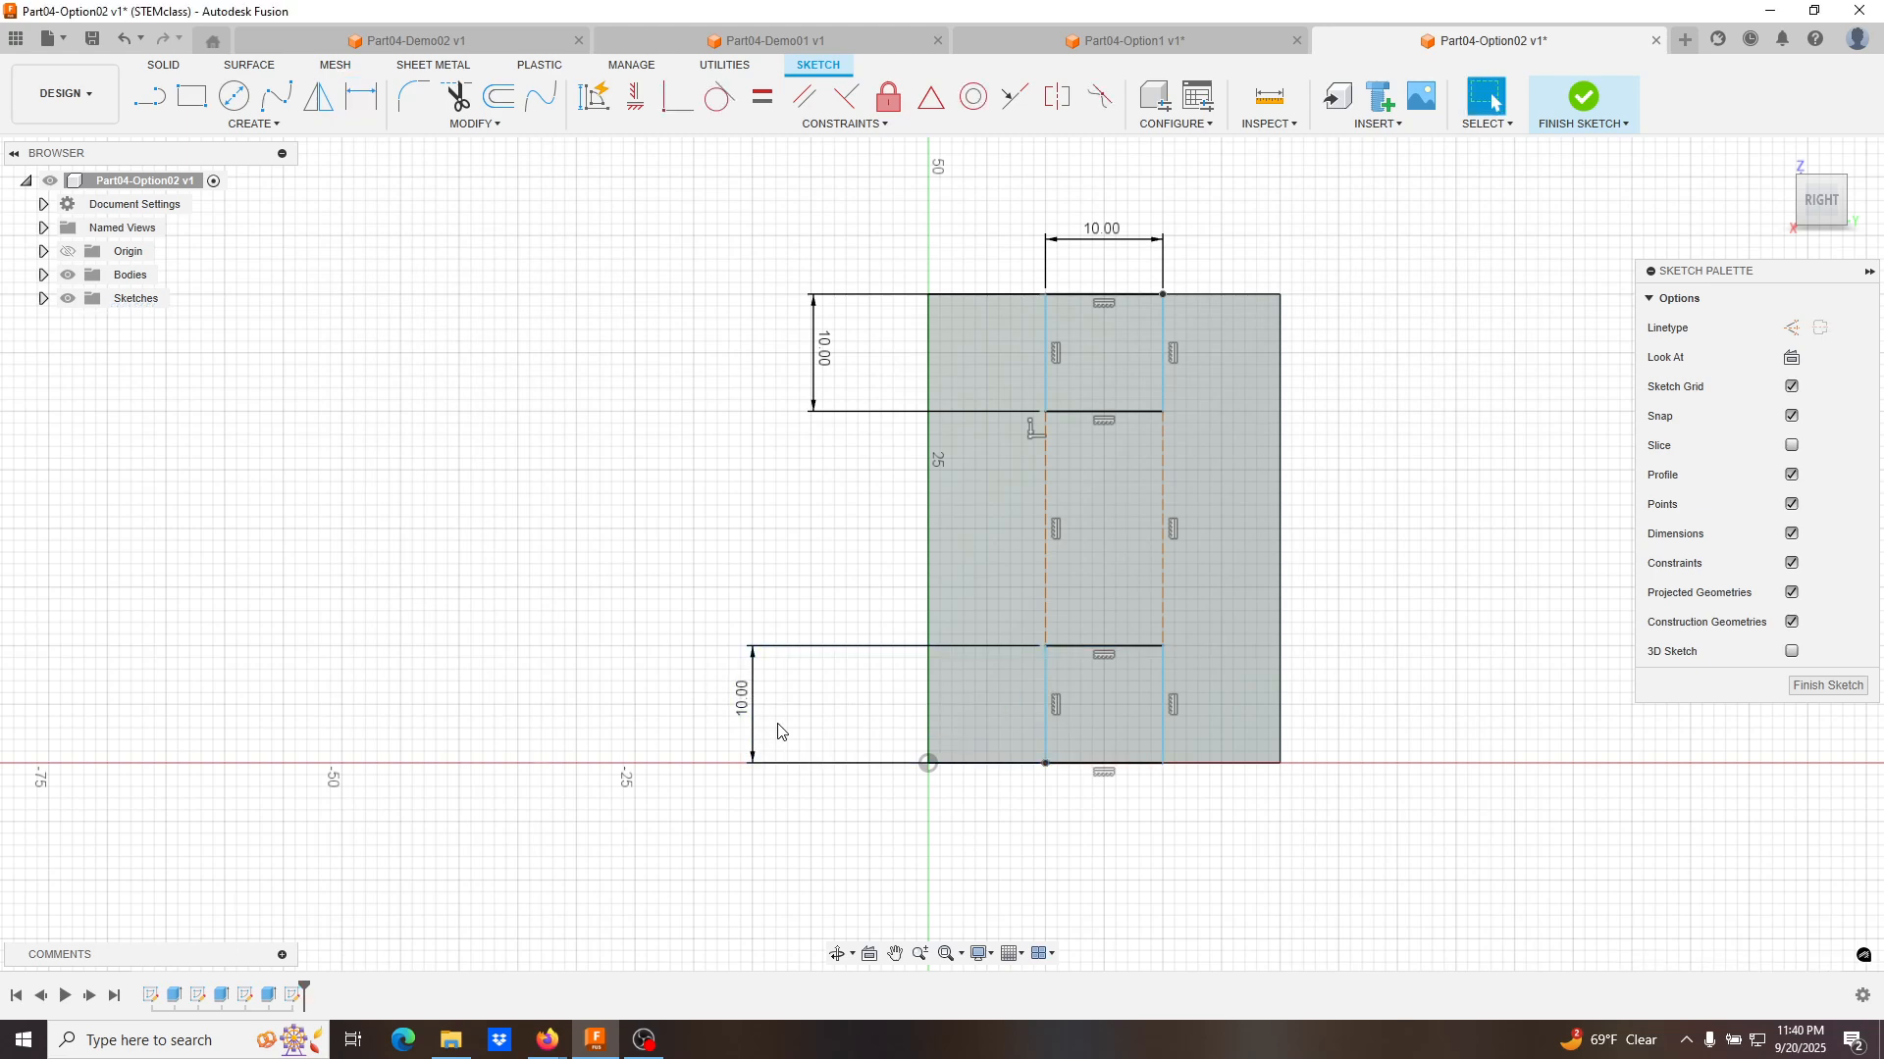
Dimension the upper rectangle's near side 10 mm from the face's outer vertical edge opposite the origin and finish the sketch.
mouse_move(1161, 649)
mouse_down()
mouse_move(1203, 651)
mouse_move(1176, 648)
mouse_up()
key(d)
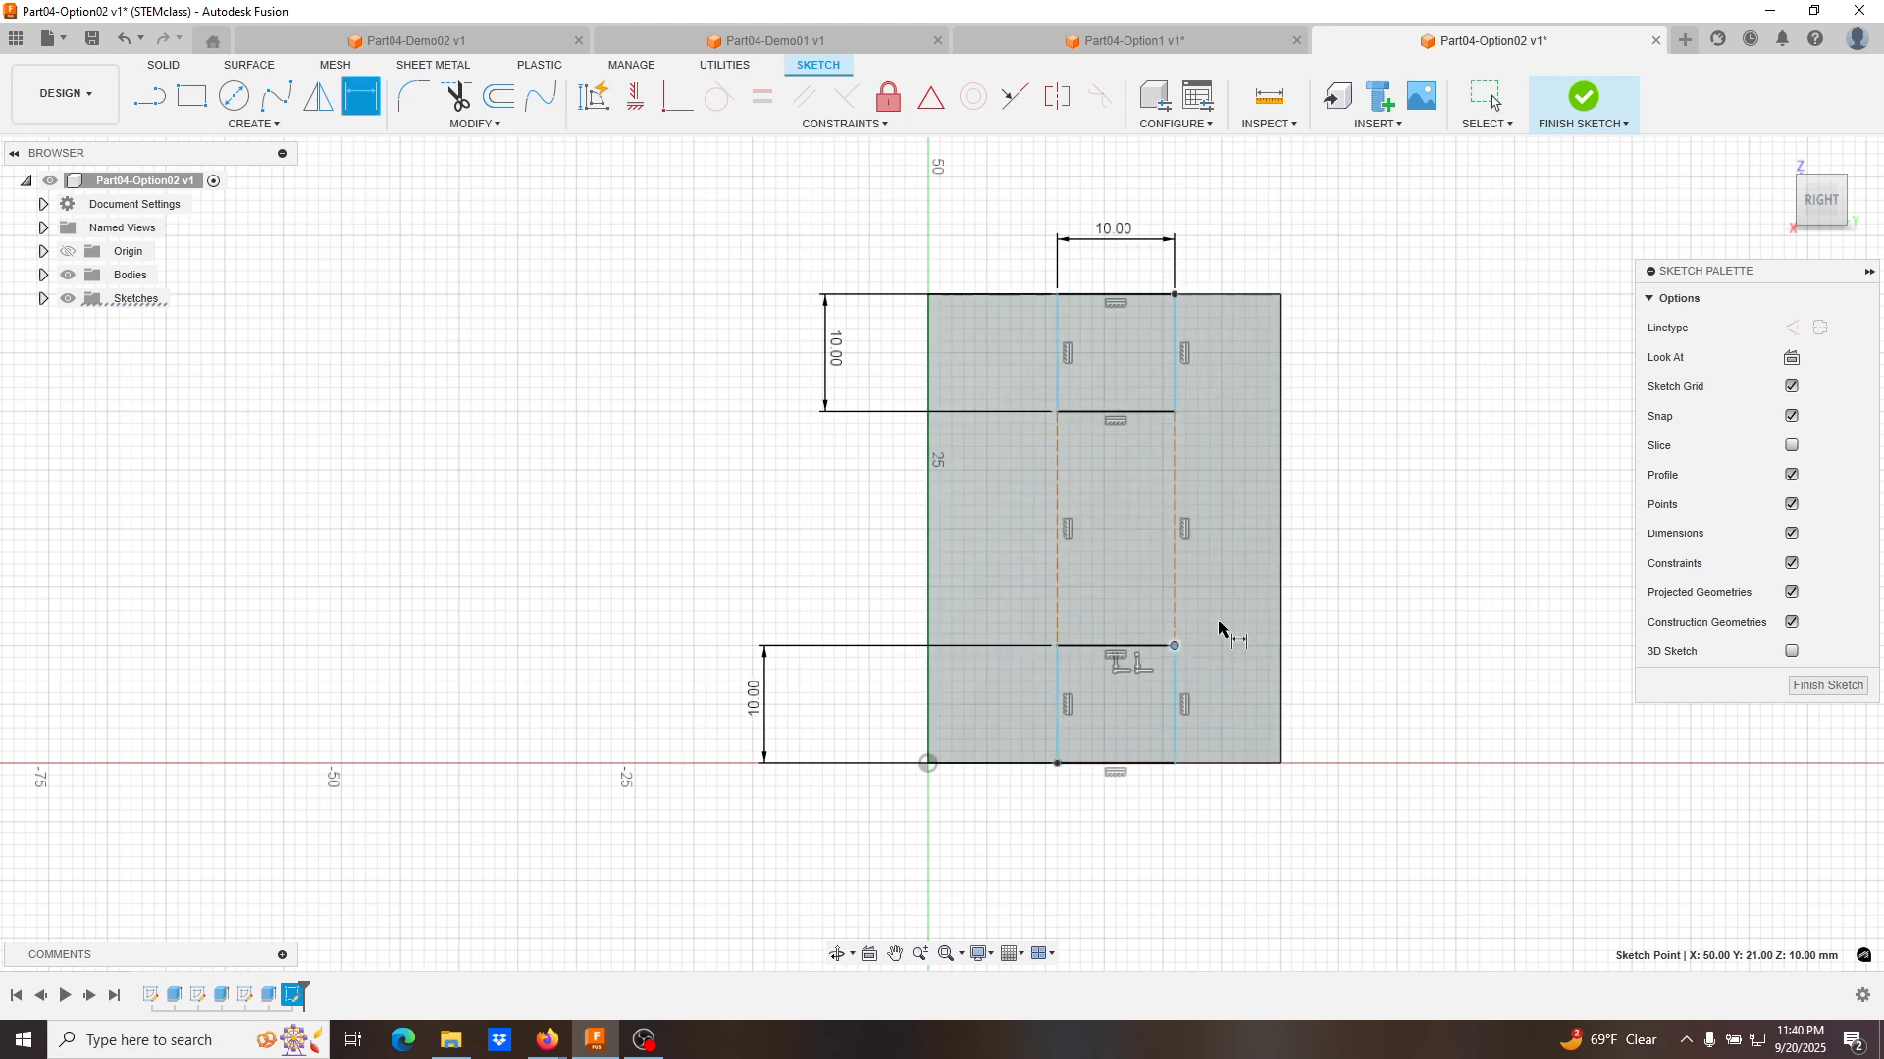
click(1176, 365)
click(1281, 377)
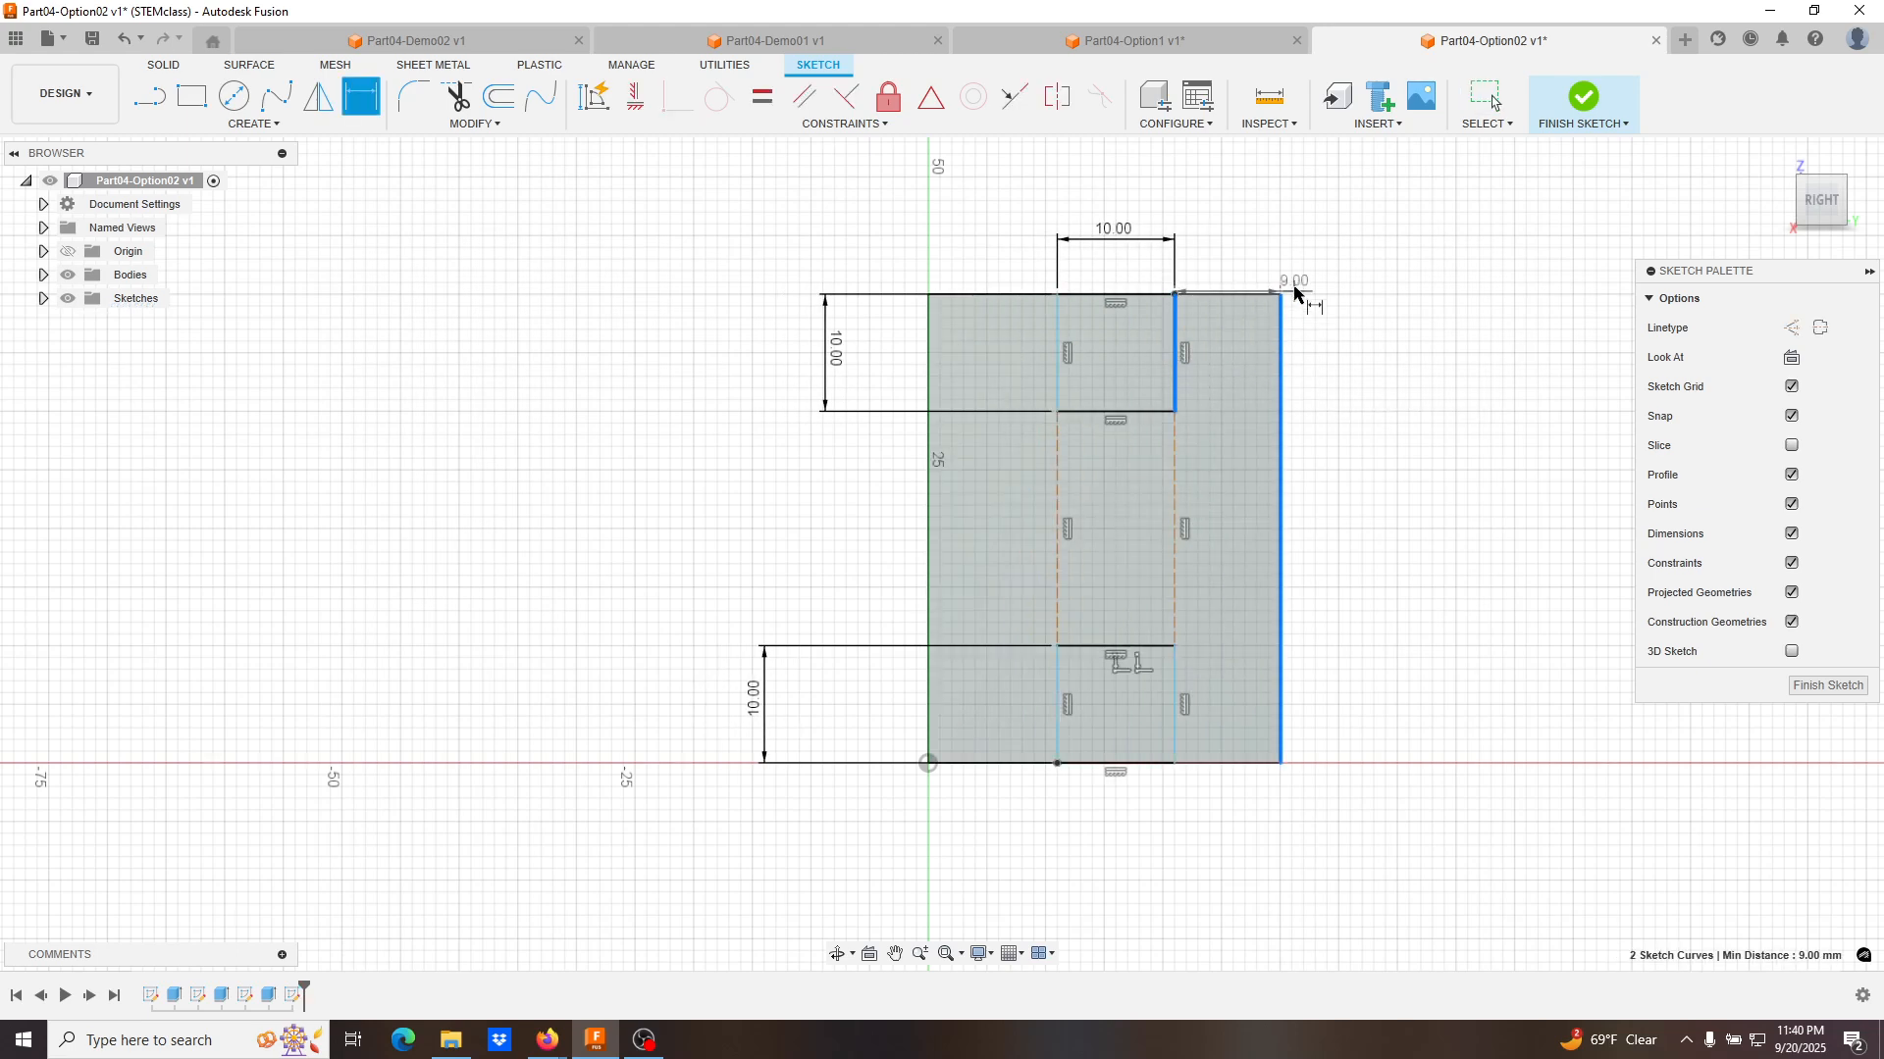
click(1366, 242)
text(10)
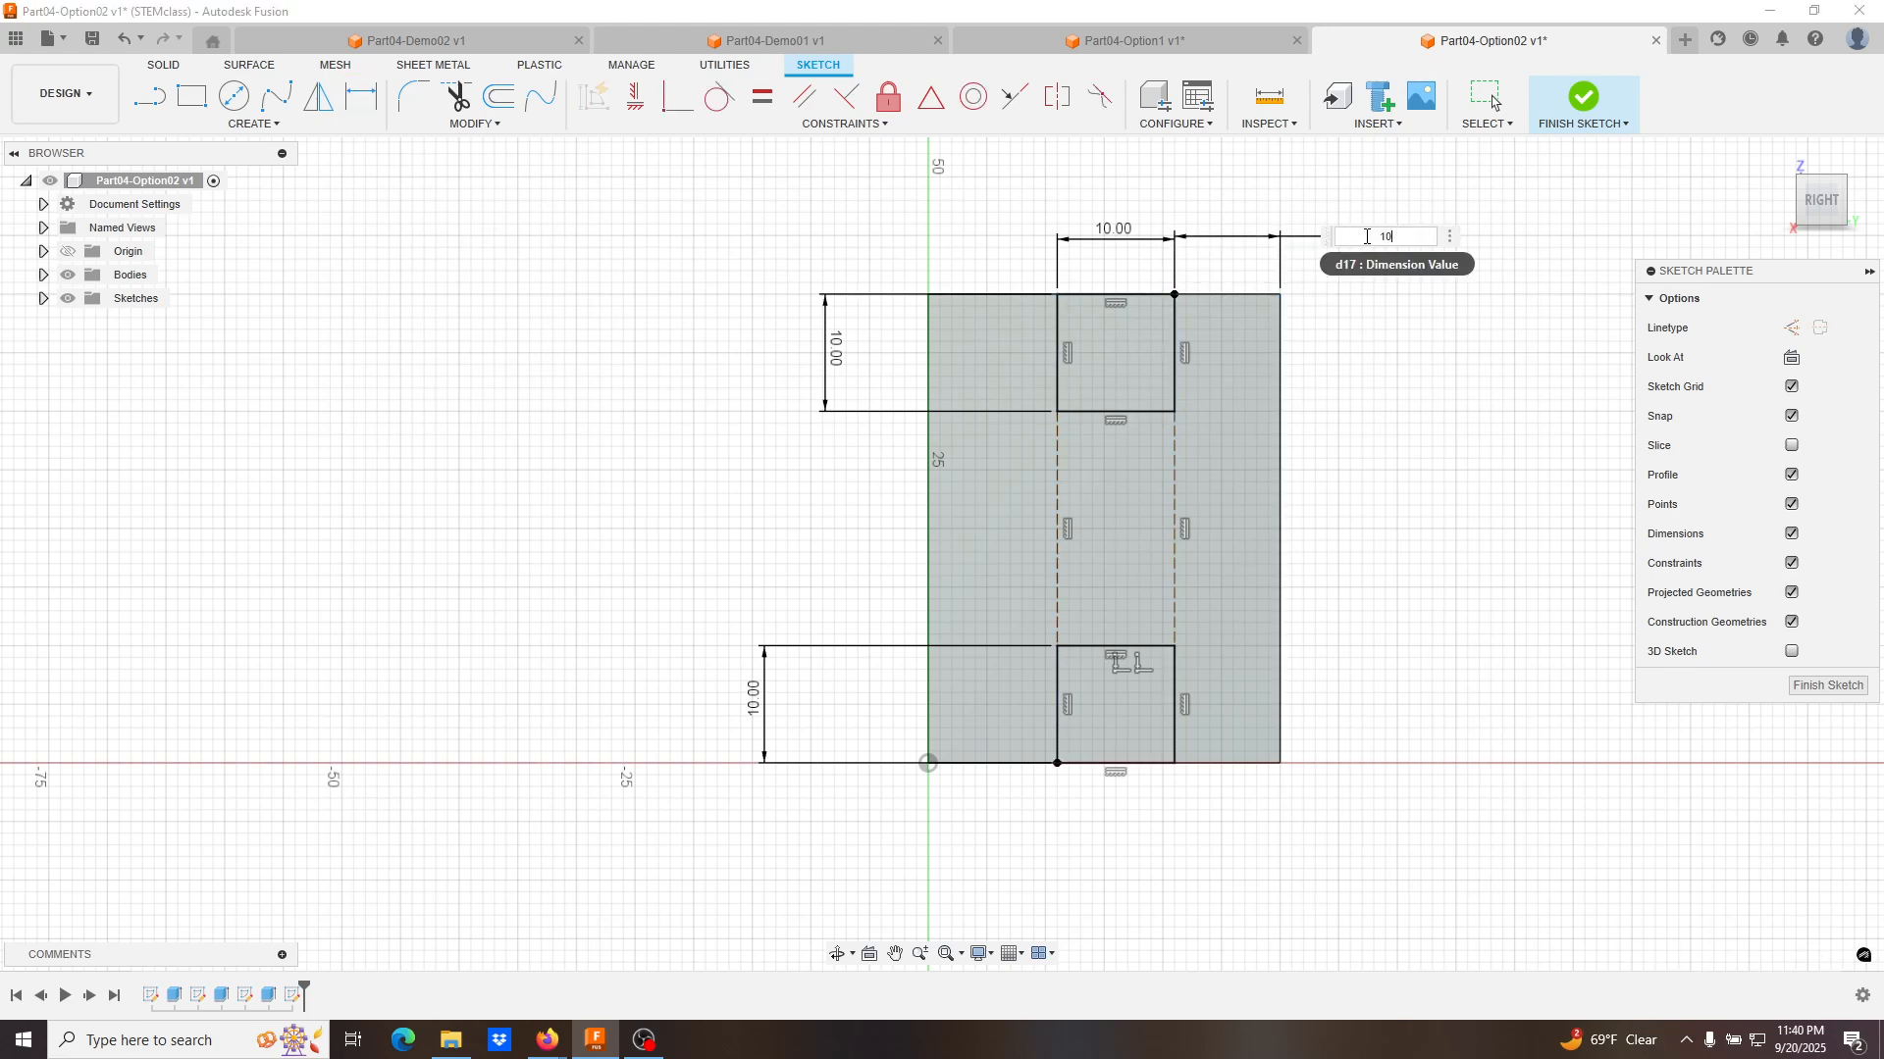
key(Return)
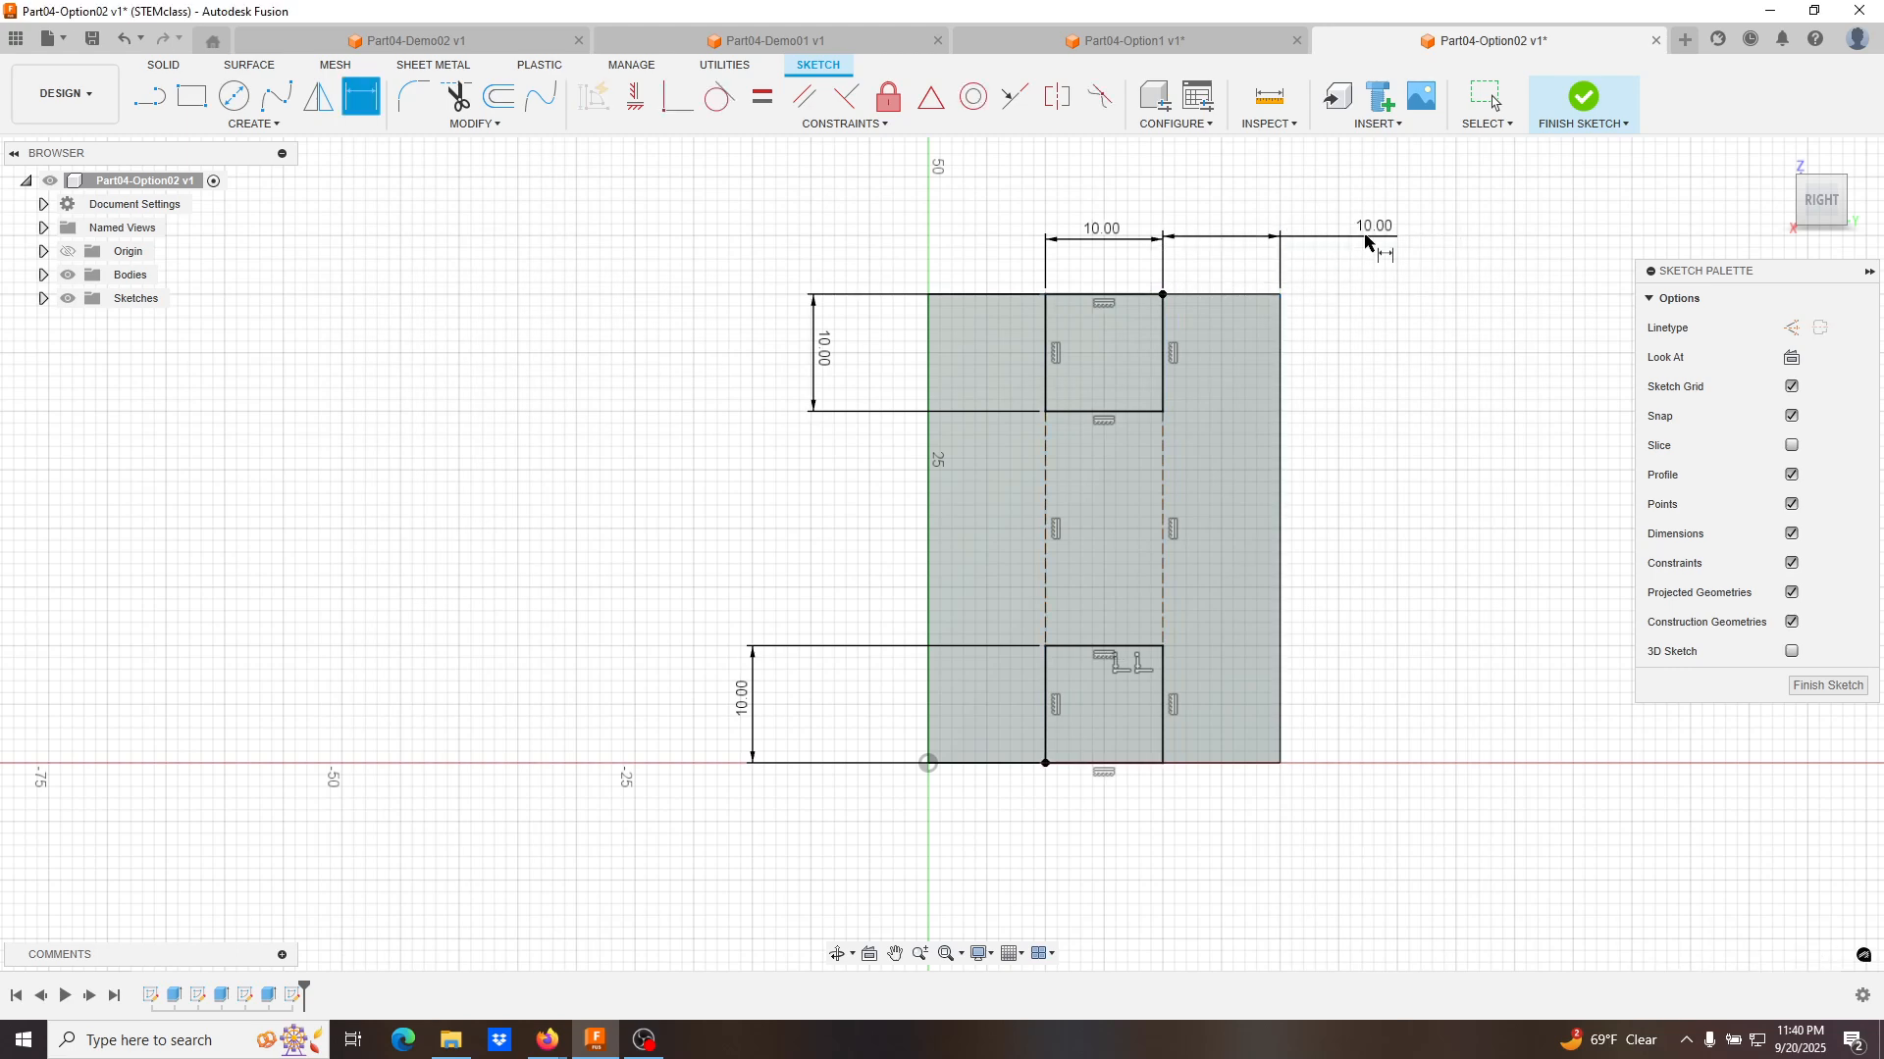
click(1827, 686)
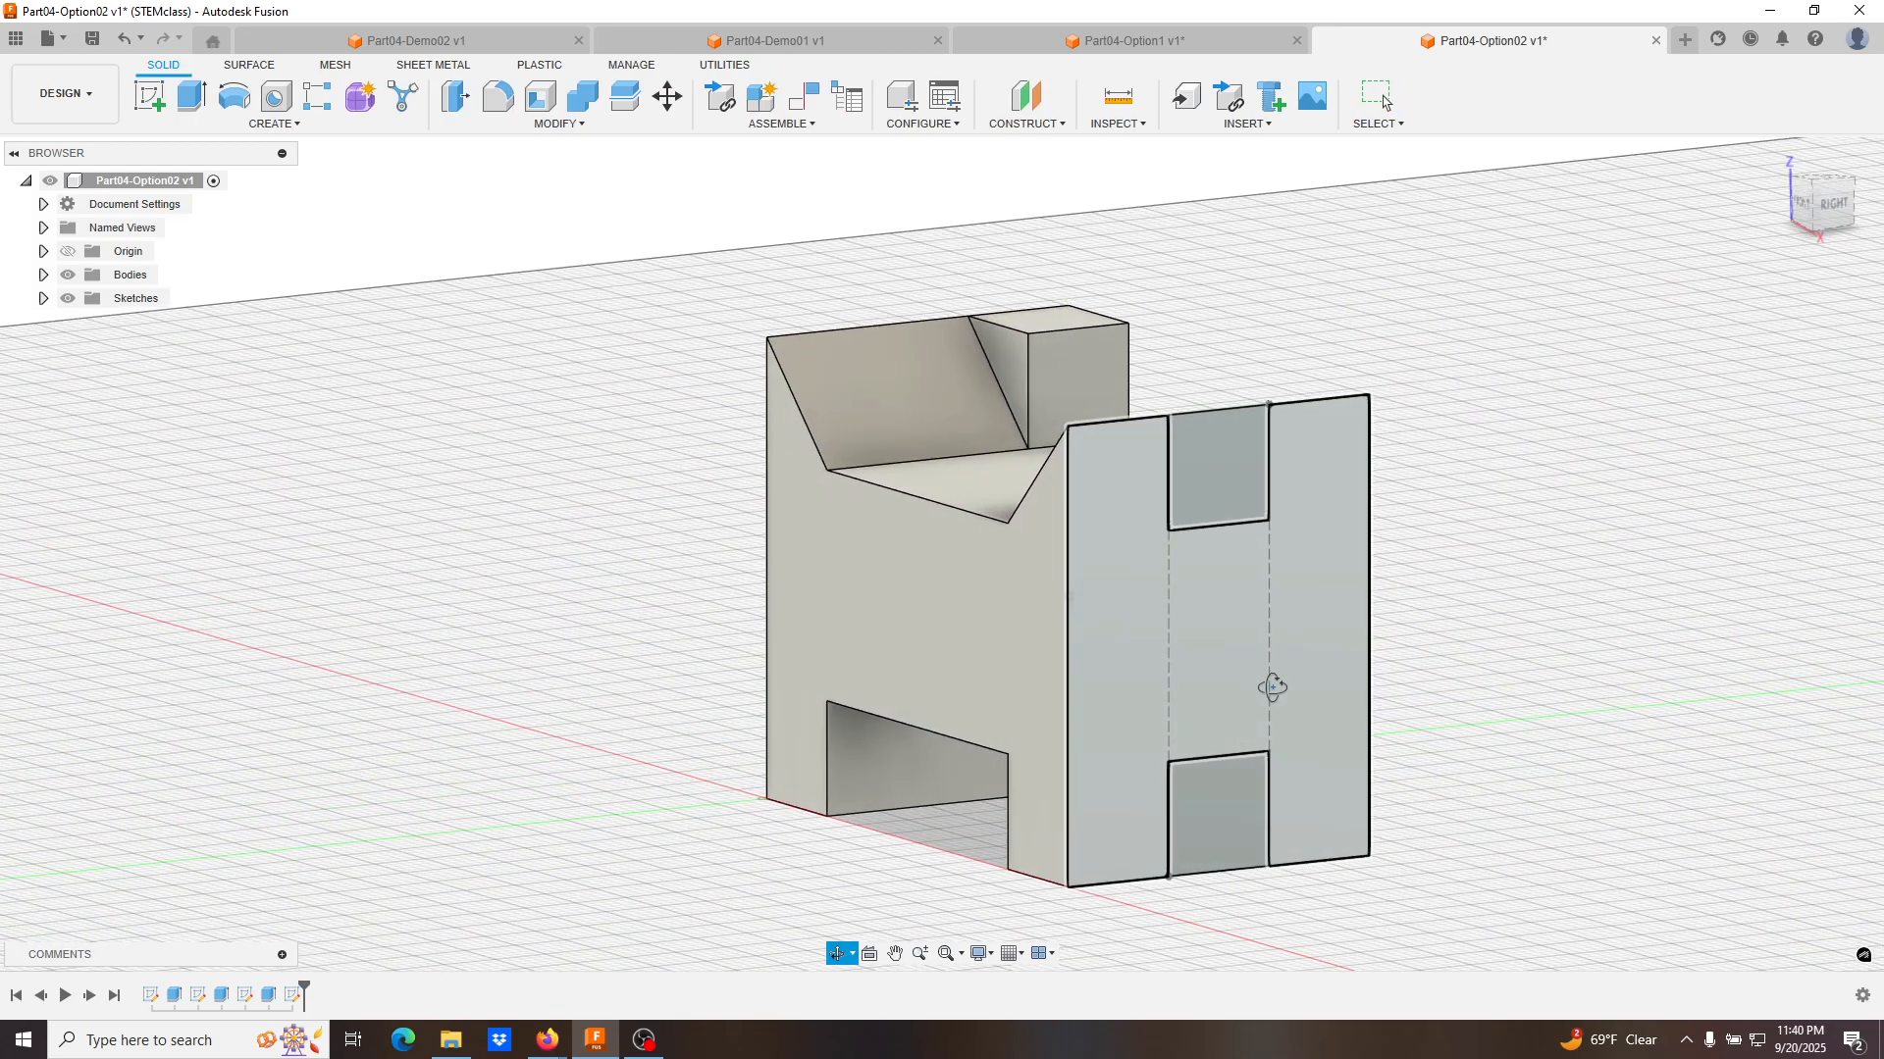
Extrude both 10 mm square profiles as a cut, using the To Object extent up to the inner face of the adjacent leg.
shift+middle_drag(1272, 687, 1236, 647)
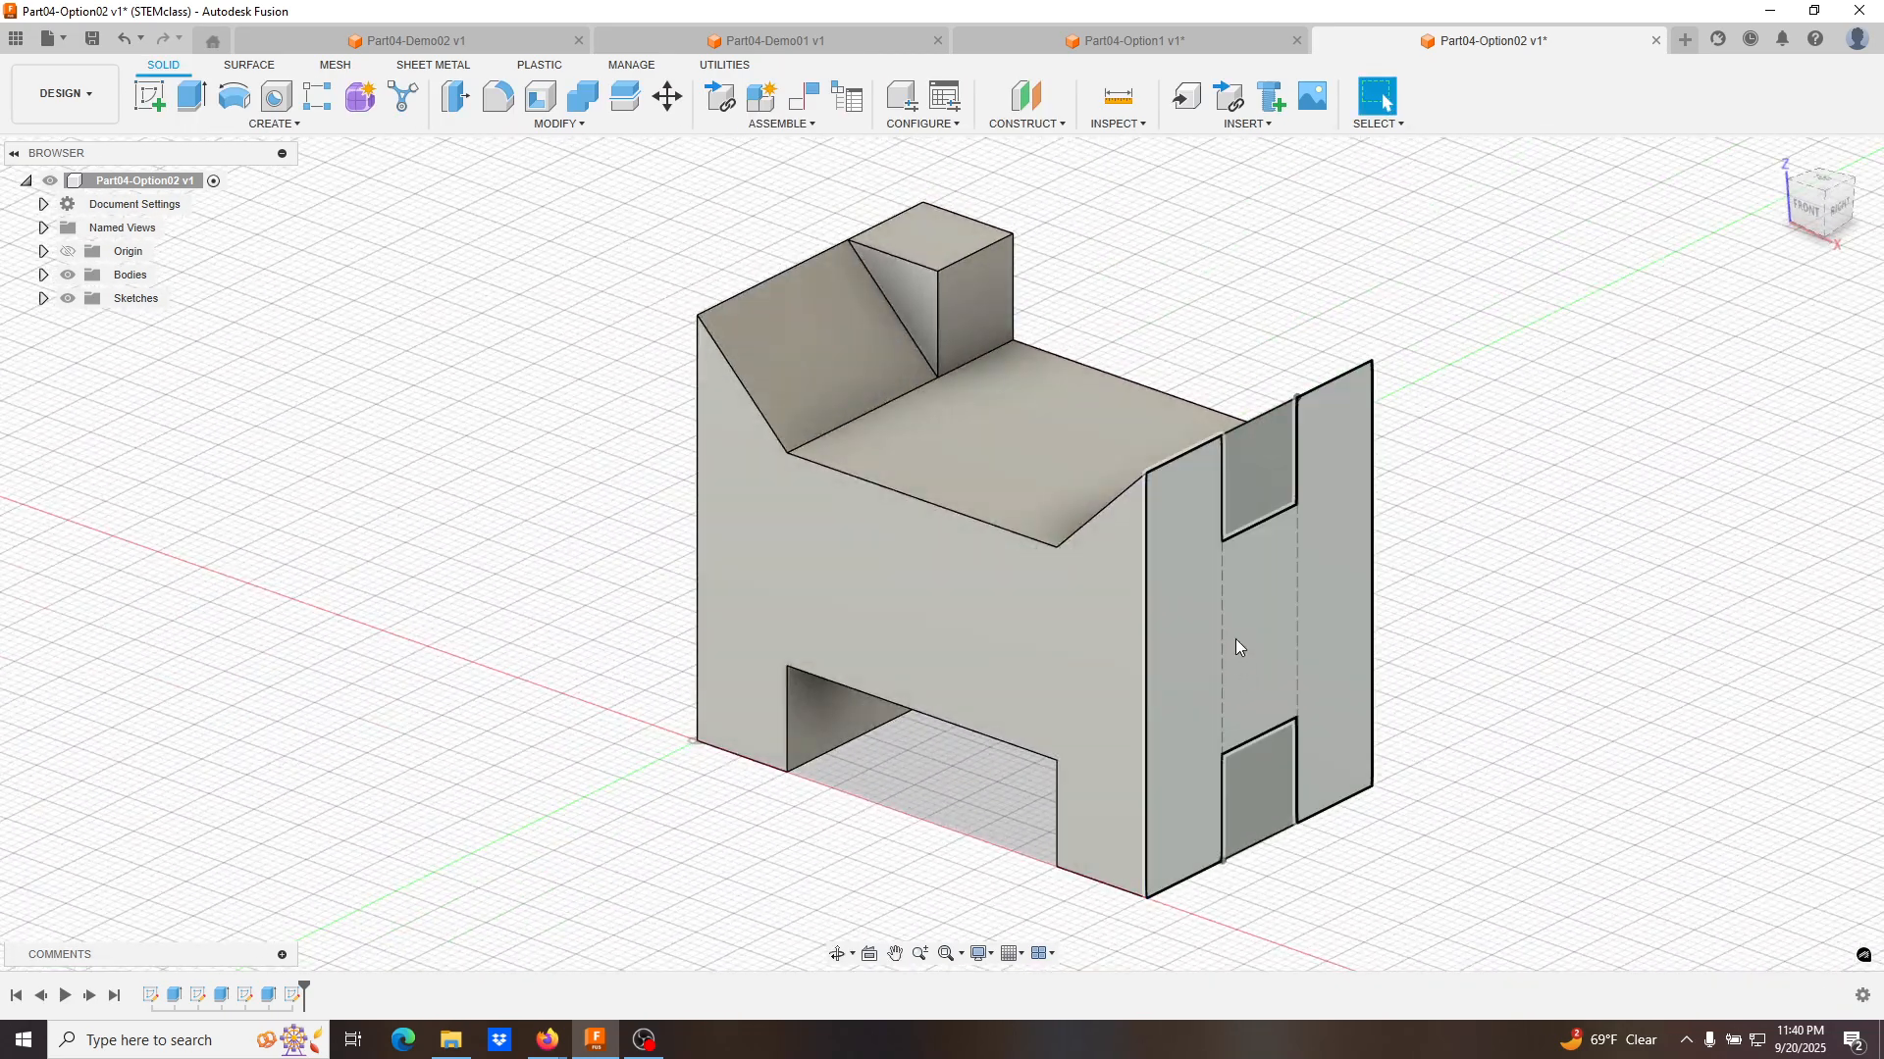
scroll(256, 129, down, 1)
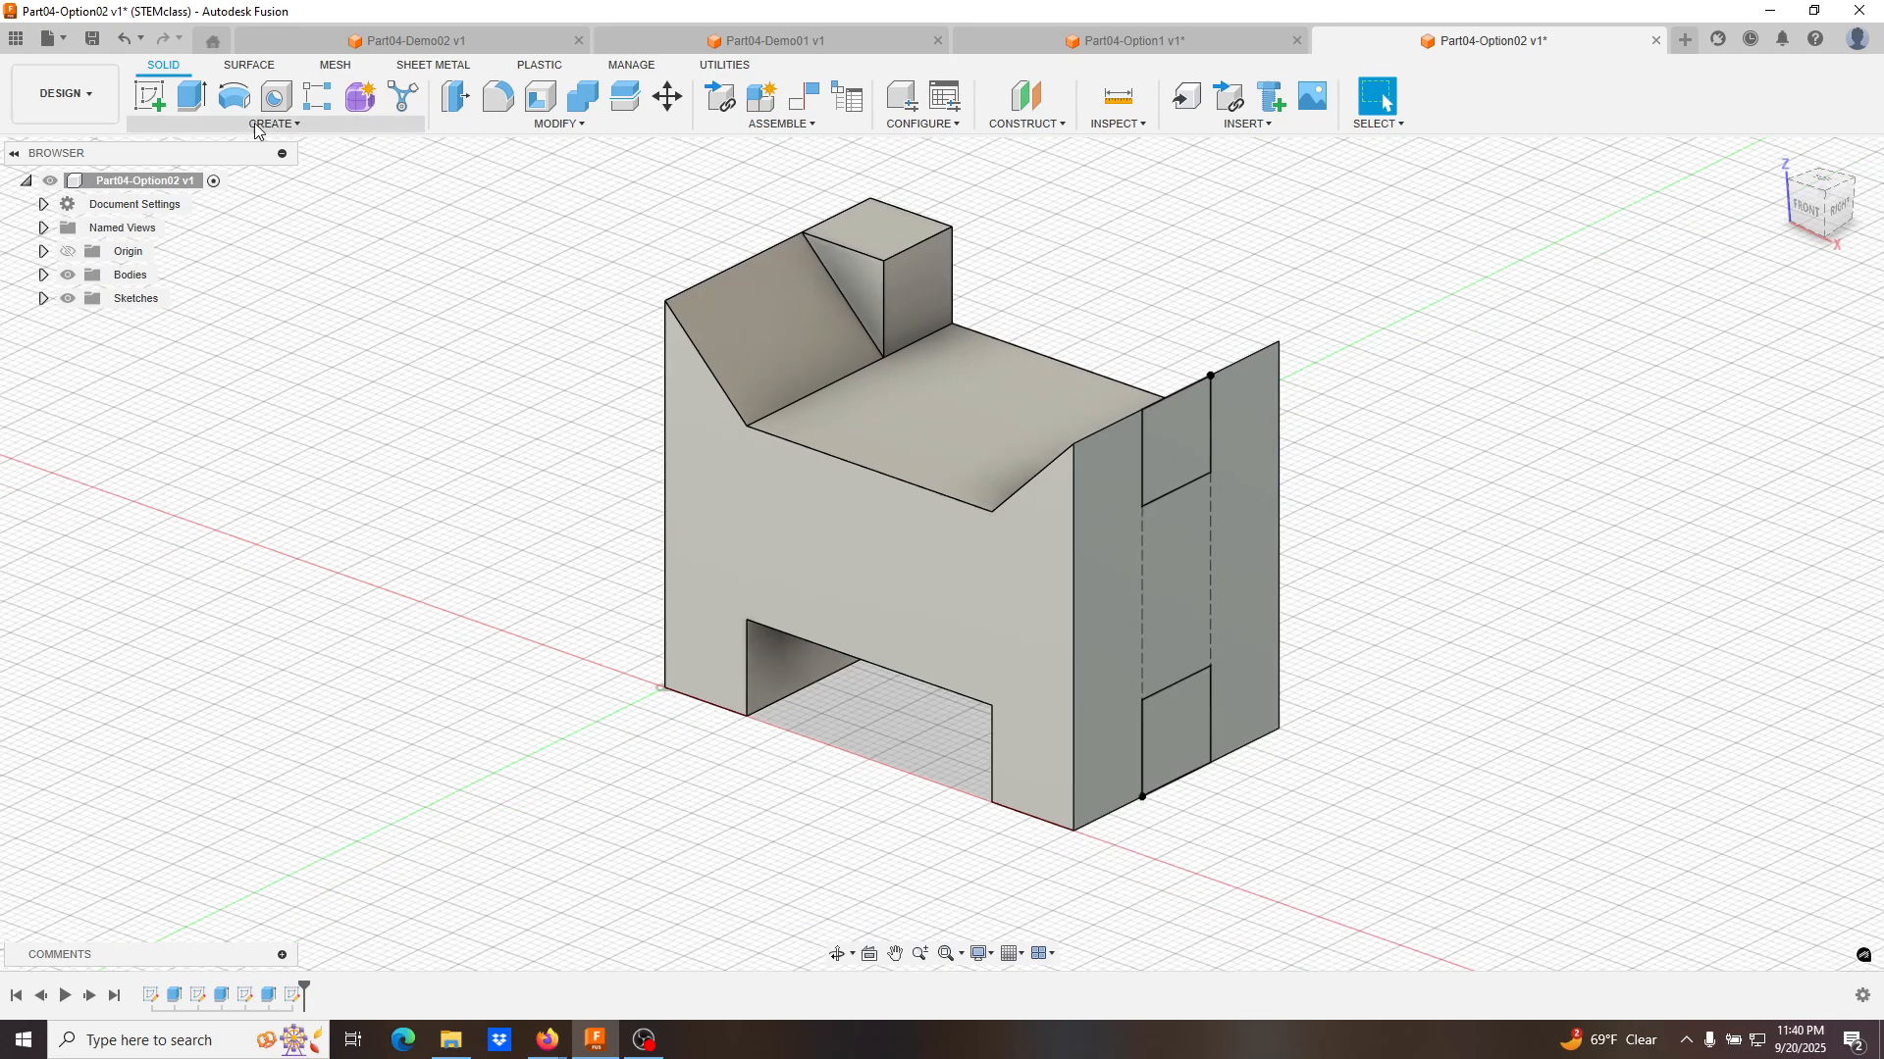
click(192, 95)
click(1168, 466)
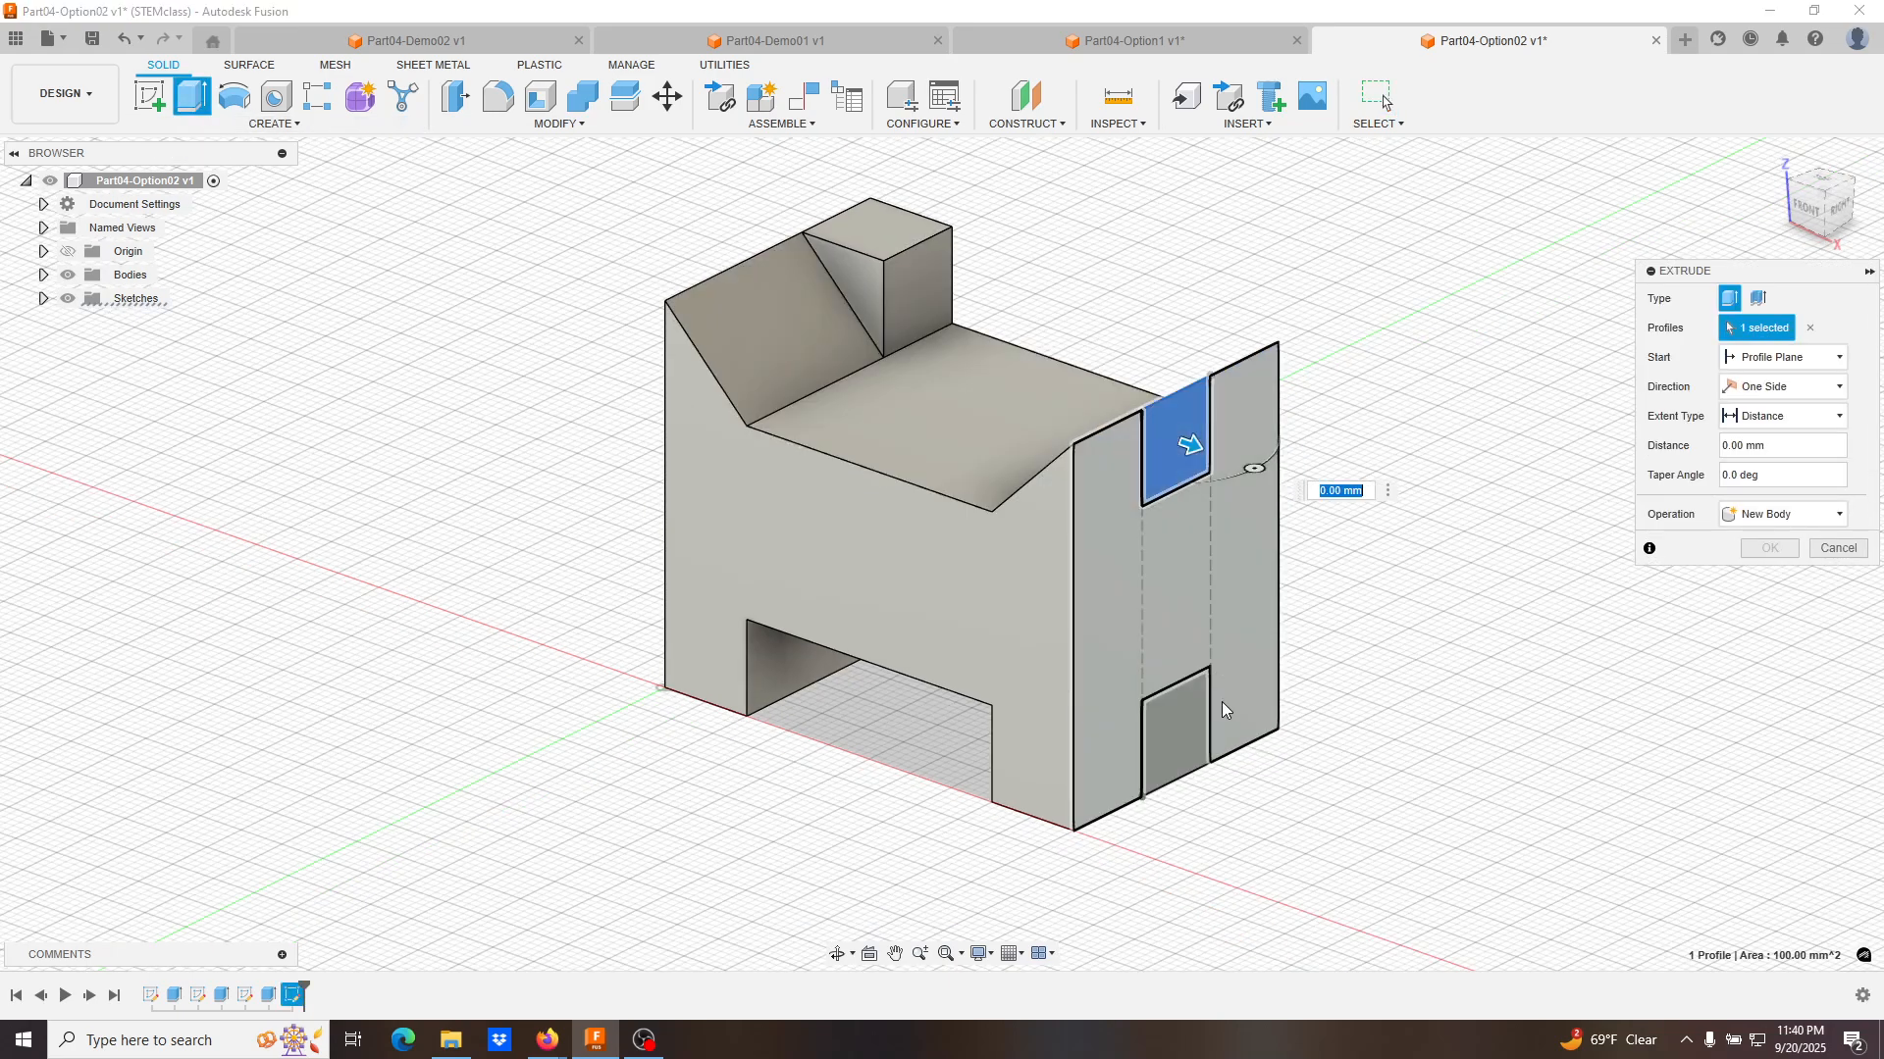
click(1188, 736)
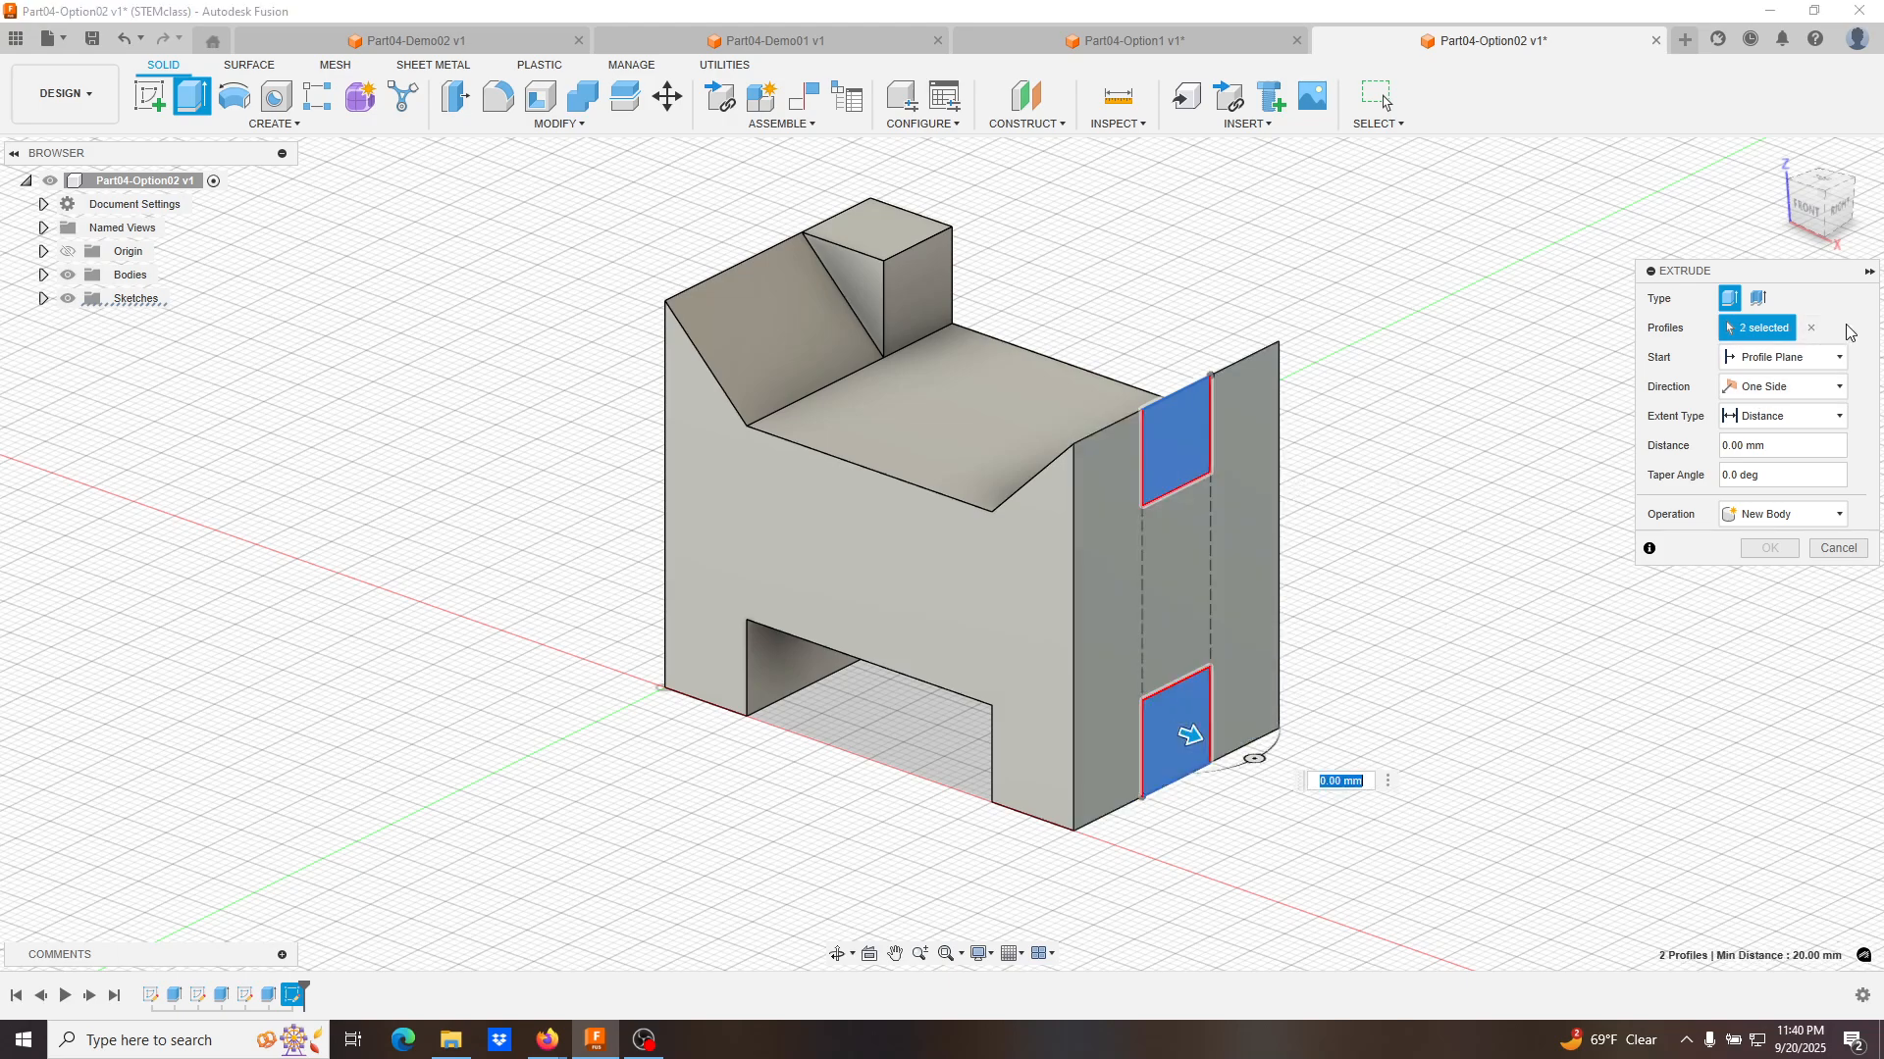
click(1815, 418)
click(1785, 475)
shift+middle_drag(1553, 591, 1421, 660)
click(1155, 700)
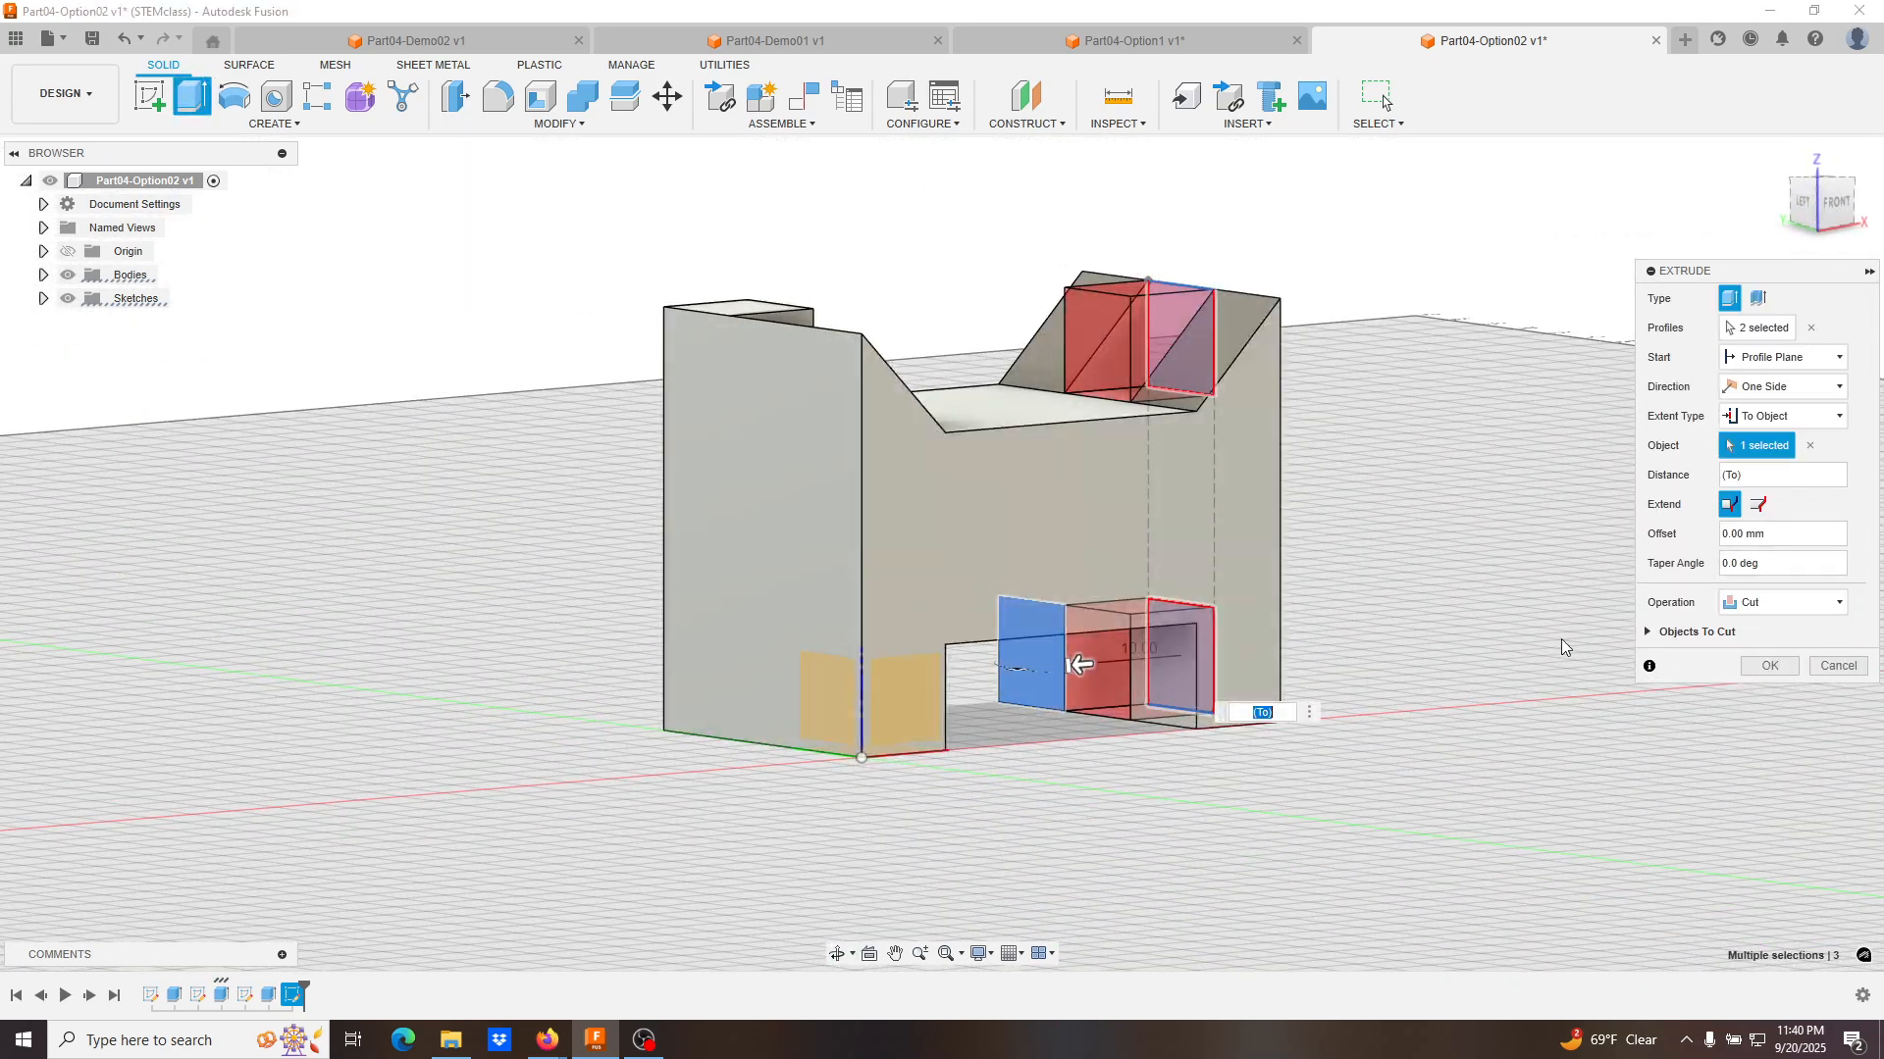
click(1771, 667)
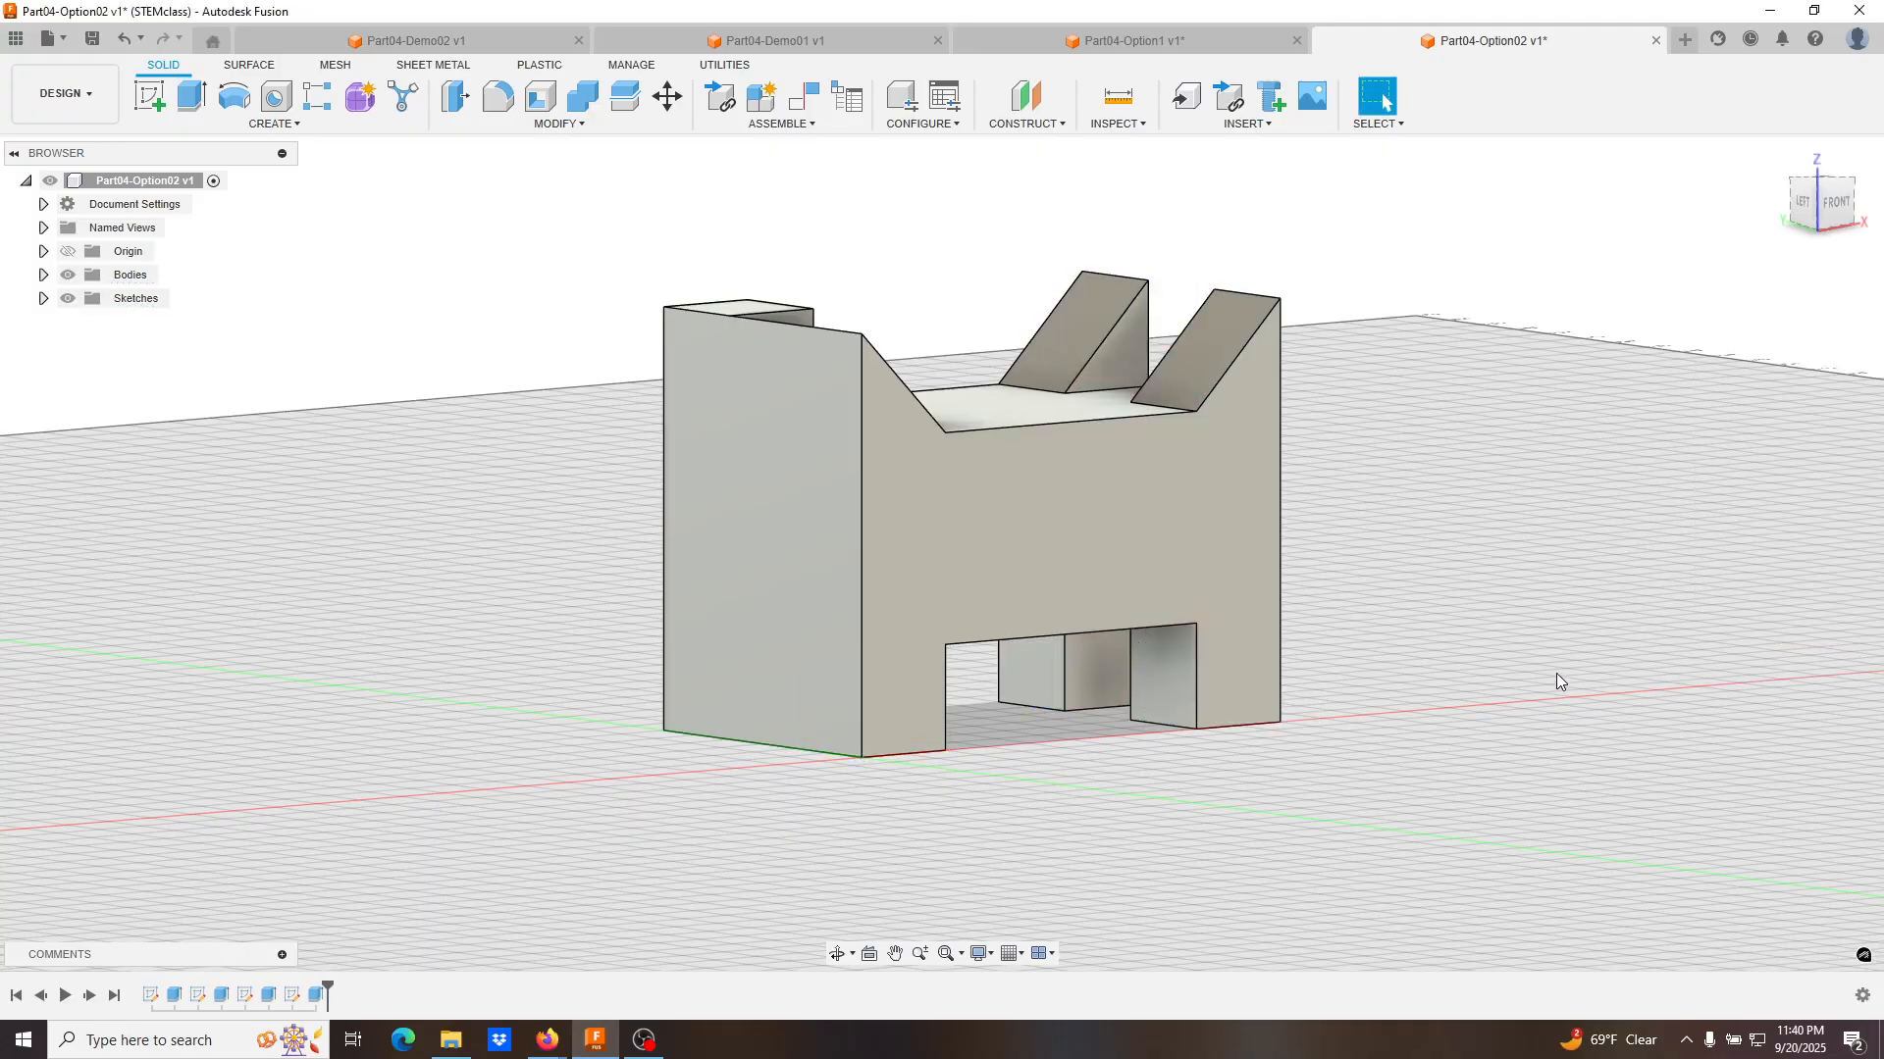
shift+middle_drag(1556, 673, 1407, 700)
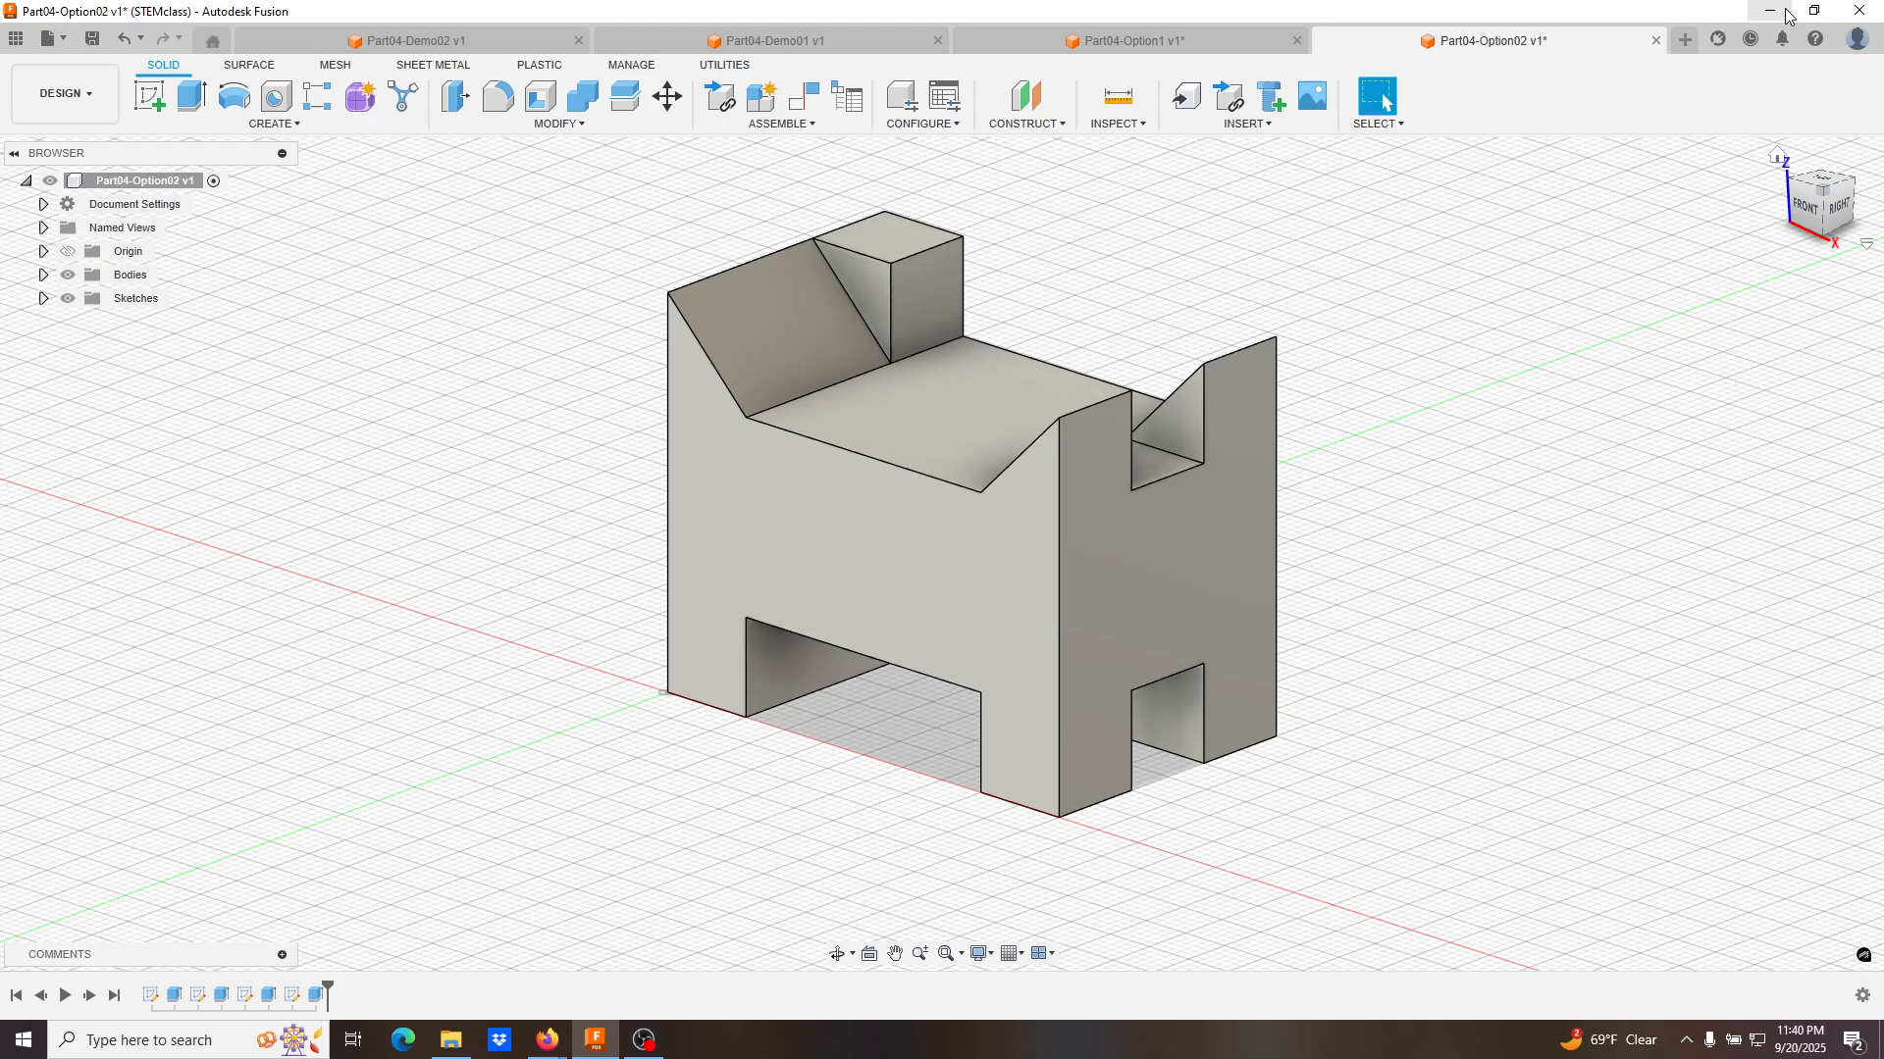
Start a new empty design and check the PART04 dimensions in the BeginnerCADexercises-1.pdf drawing before returning to Fusion.
click(1698, 37)
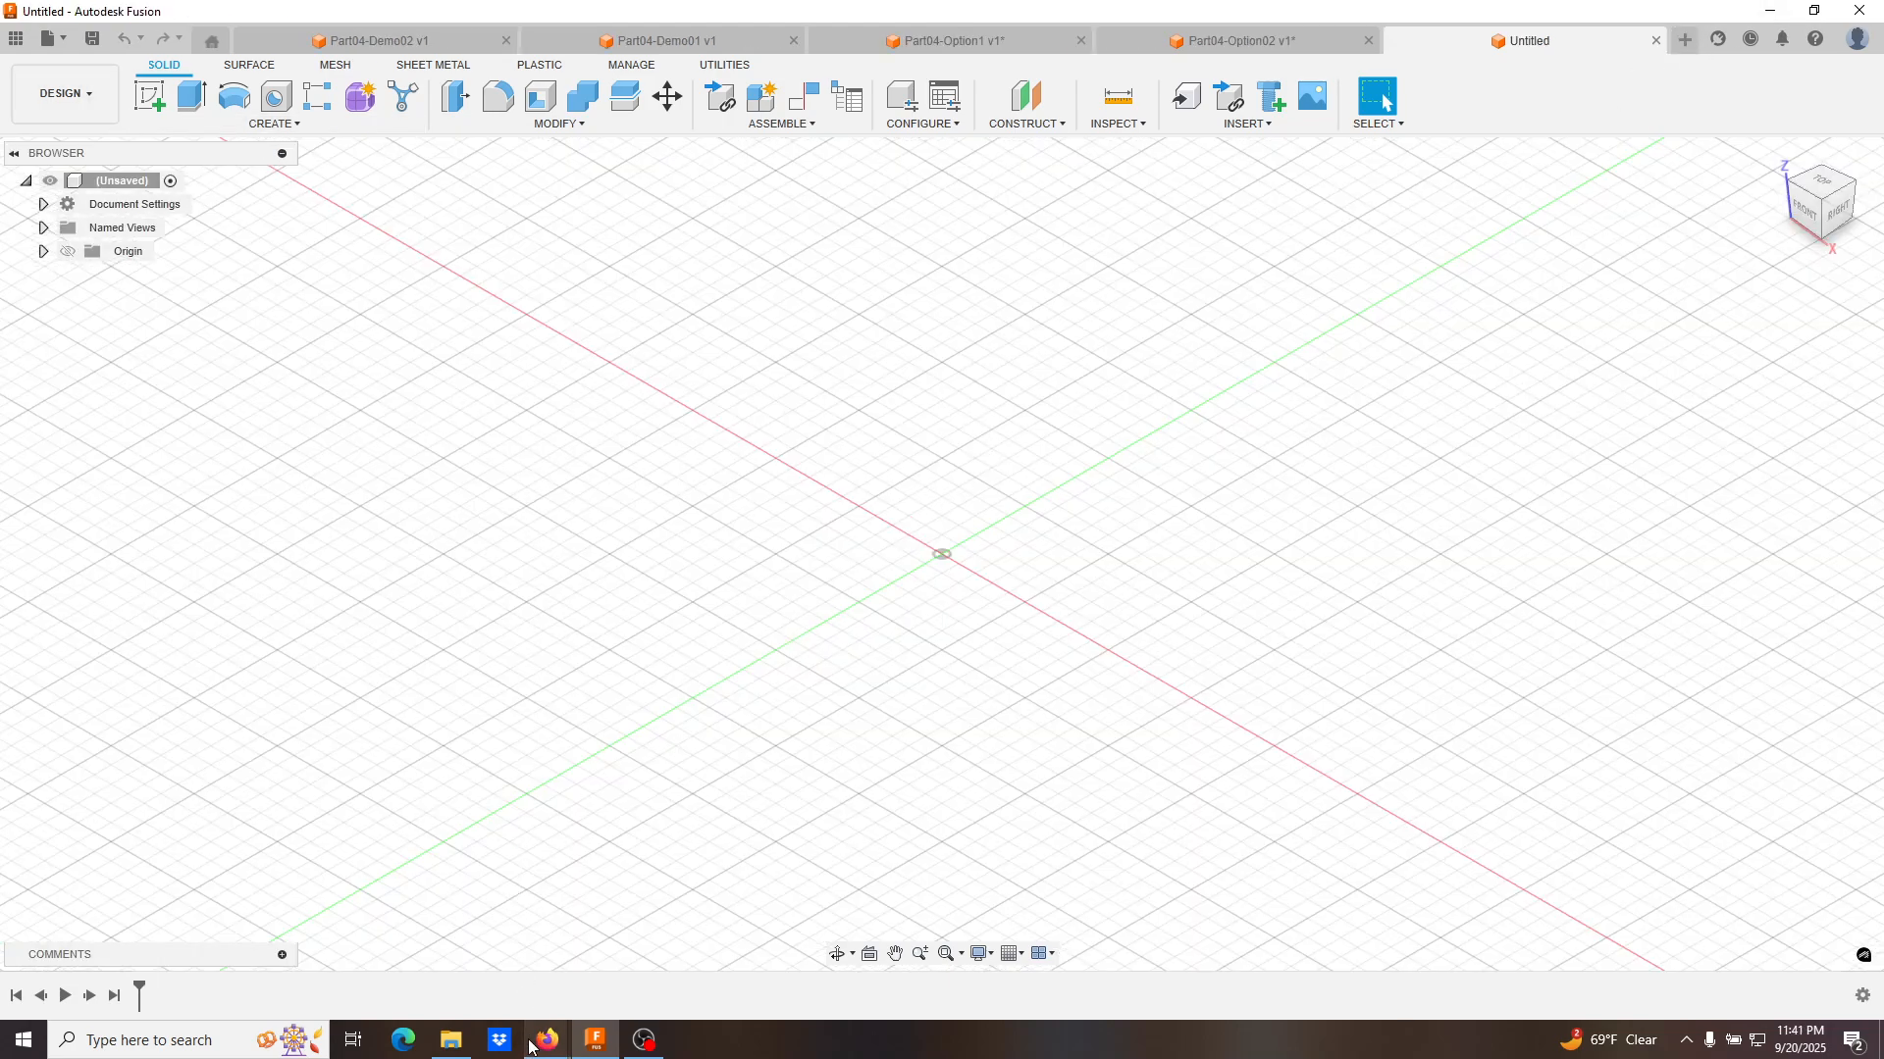
mouse_move(547, 1039)
click(618, 947)
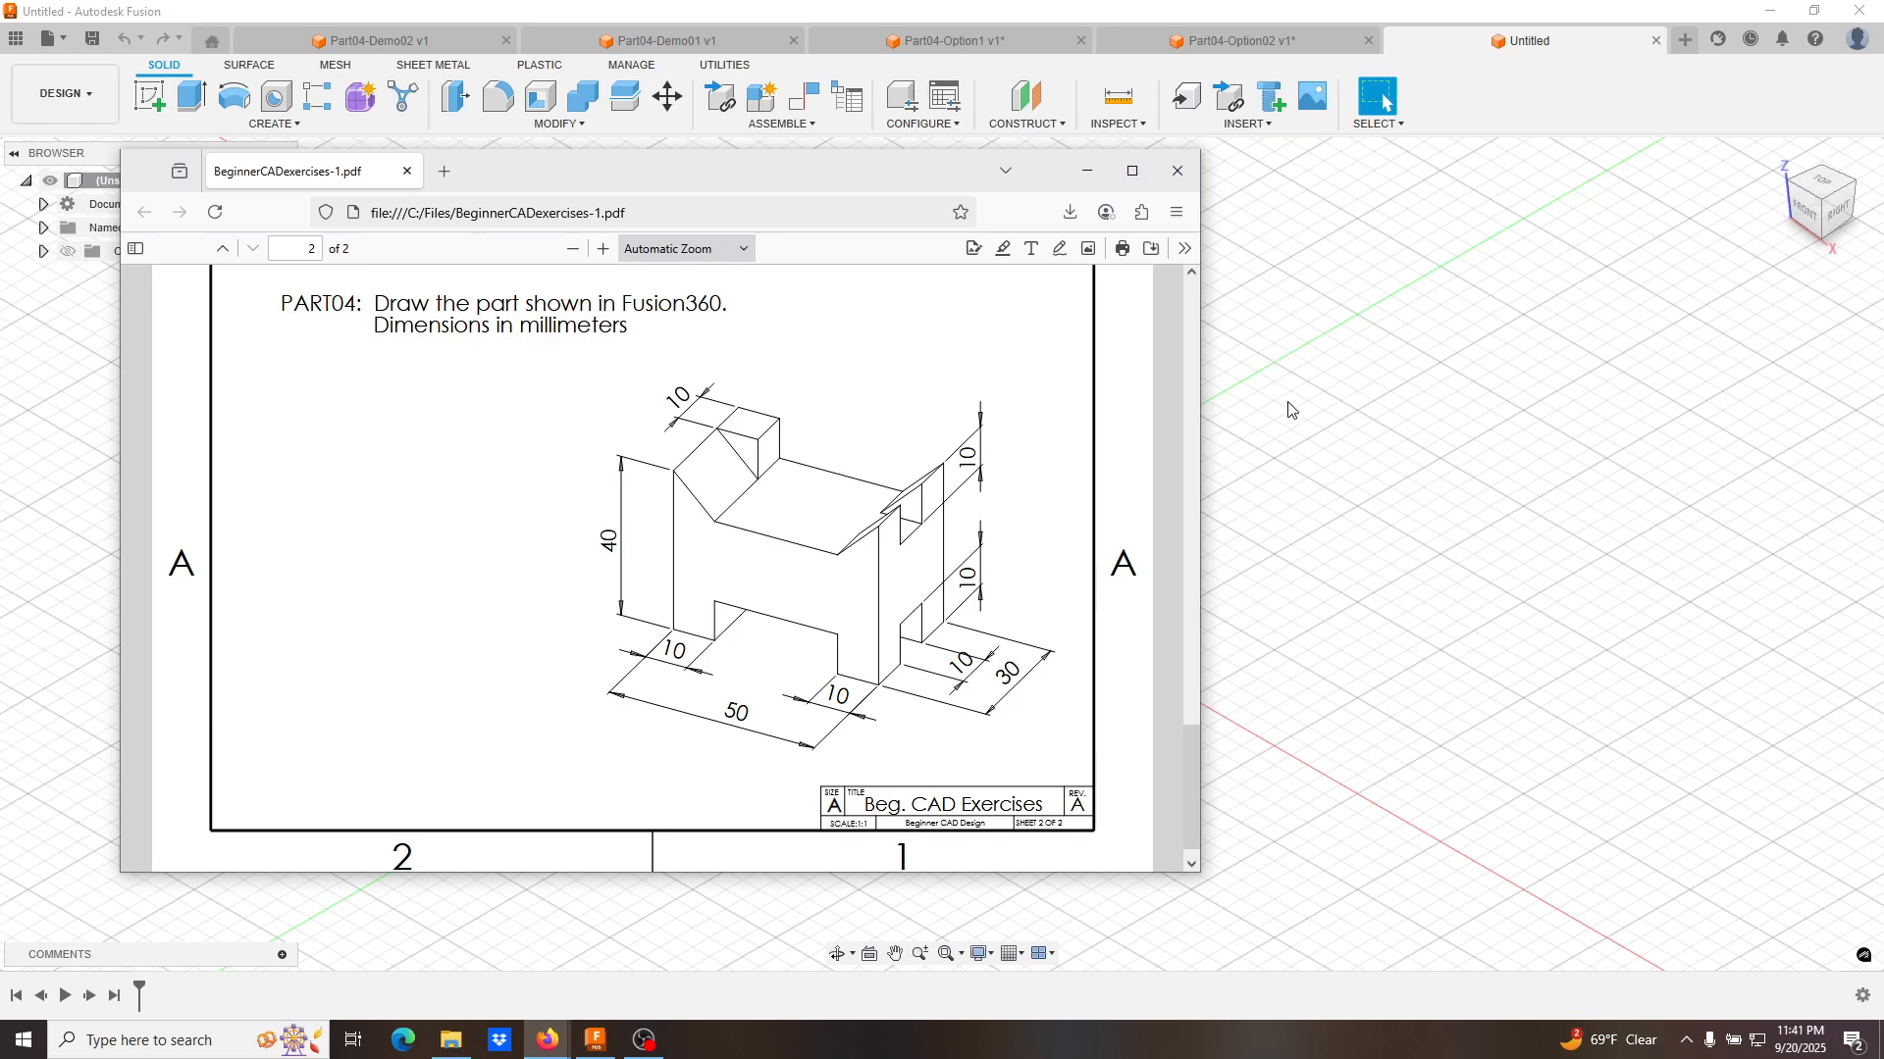
click(1344, 438)
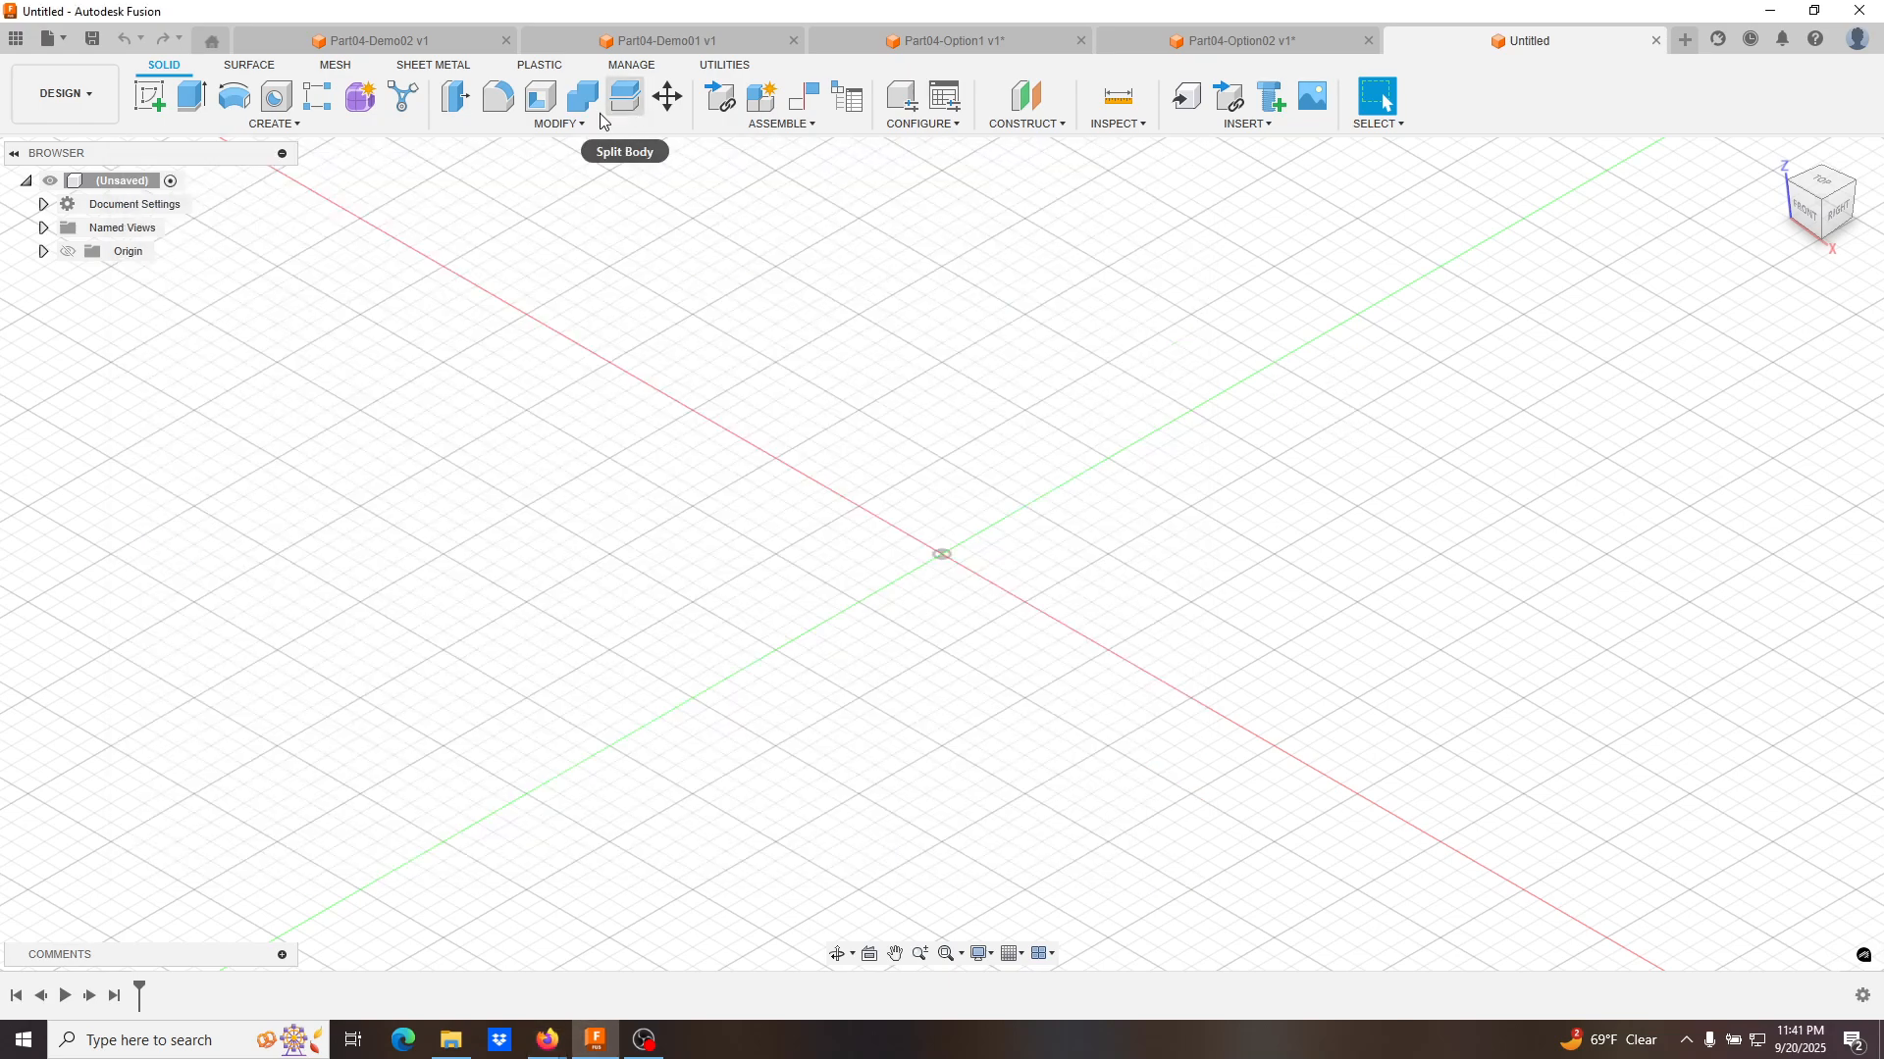
Sketch a closed four-line outline on the front (XZ) plane, starting at the origin with a horizontal base about 62 mm long.
click(153, 110)
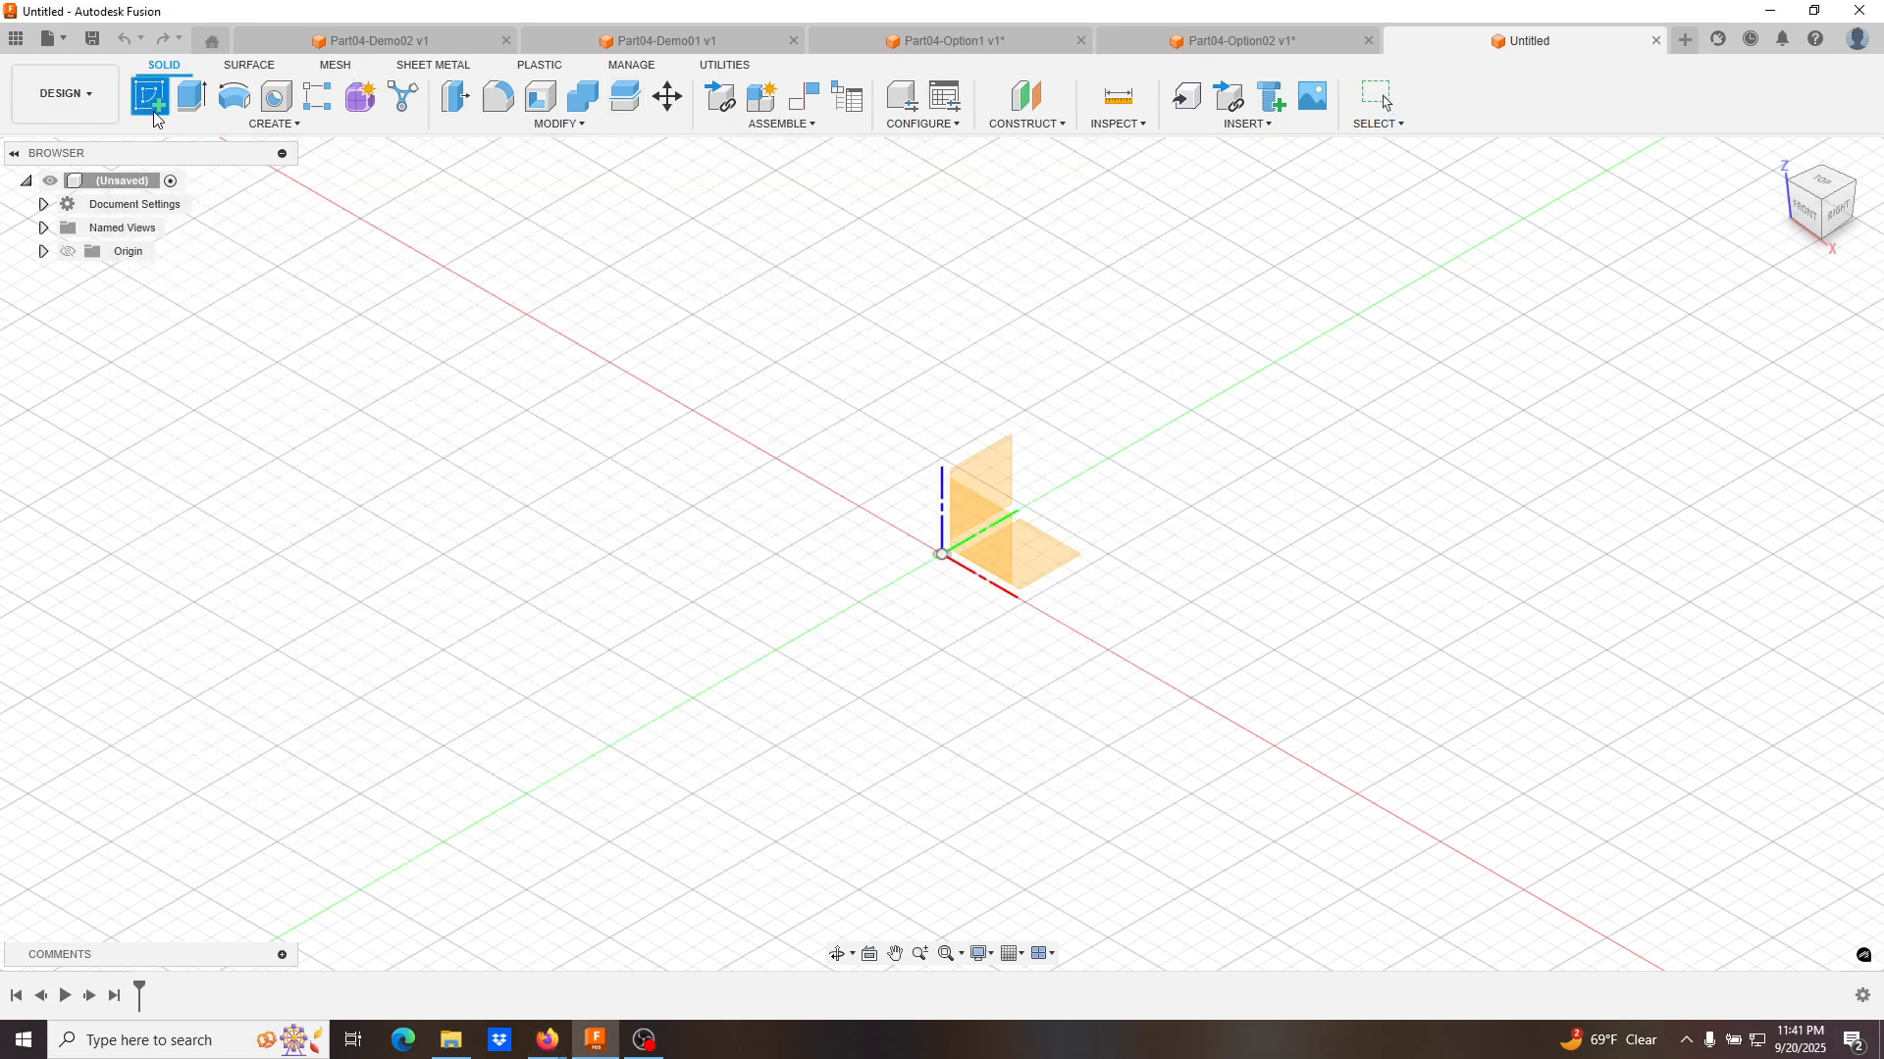
click(986, 539)
key(l)
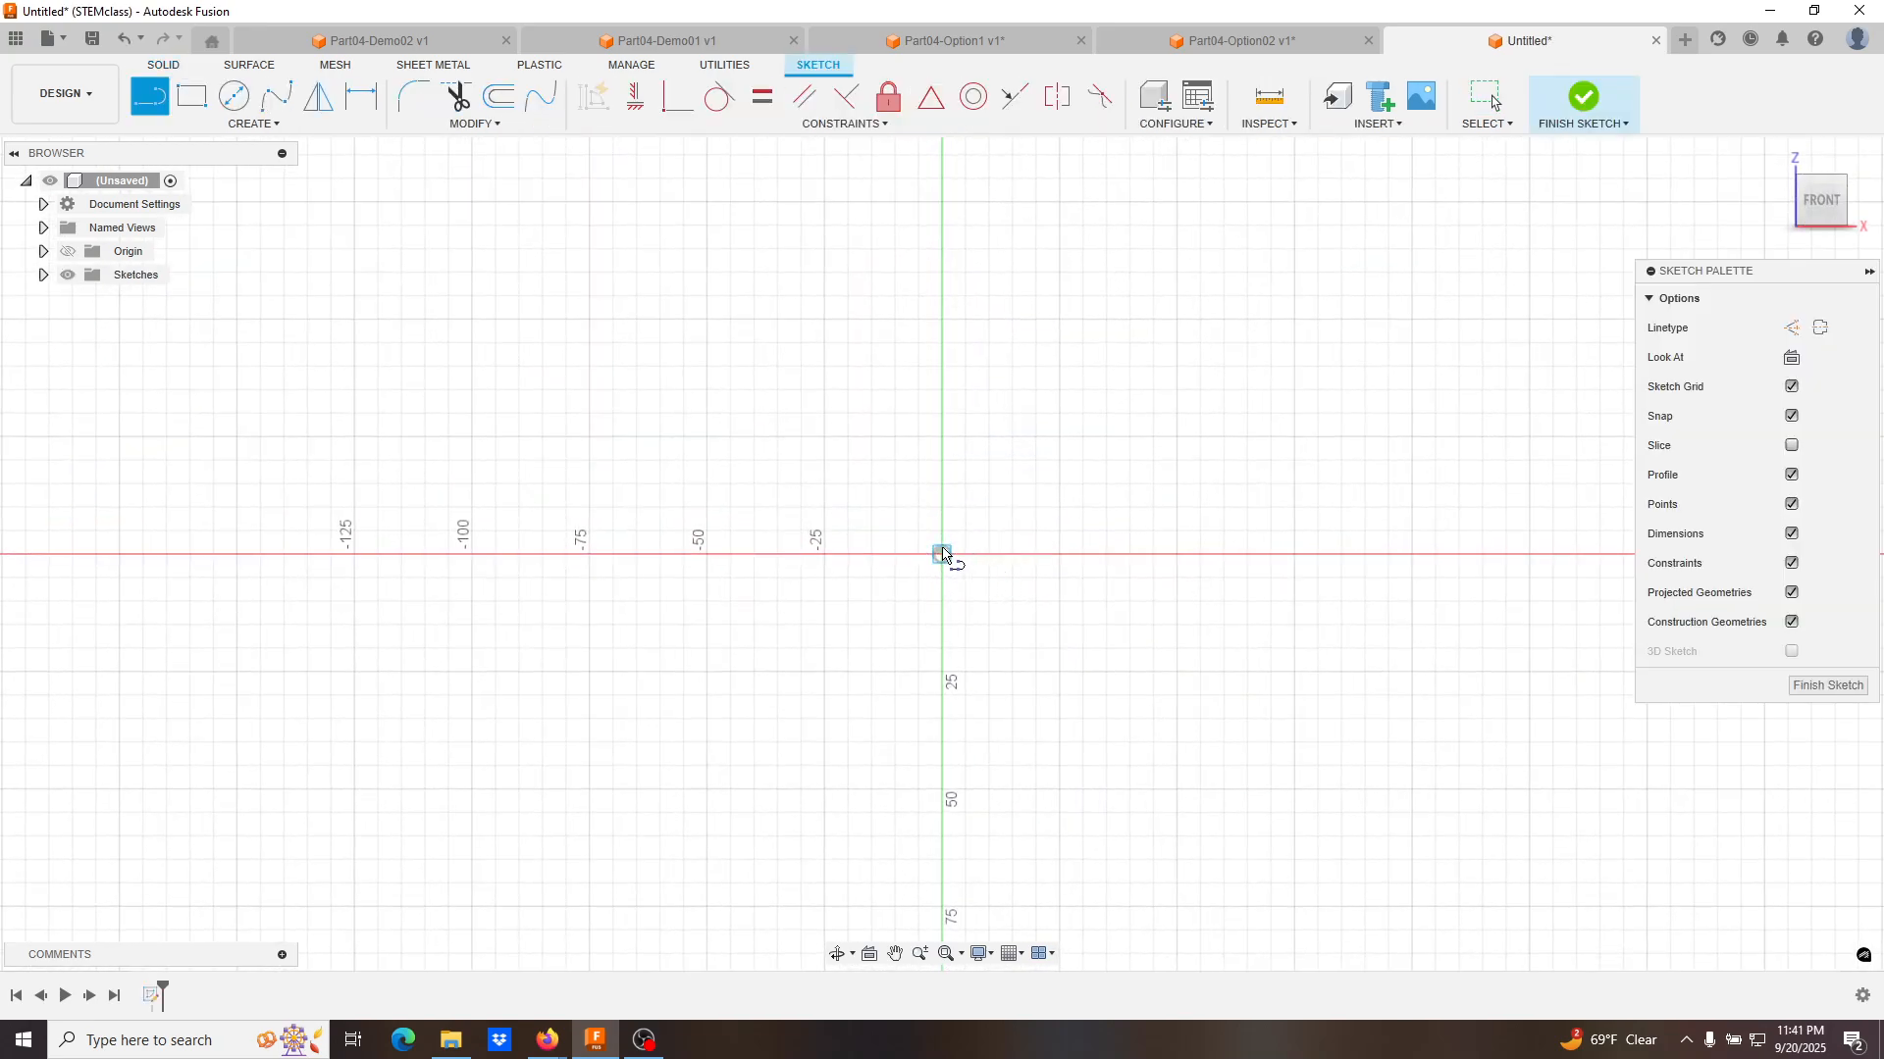
click(942, 555)
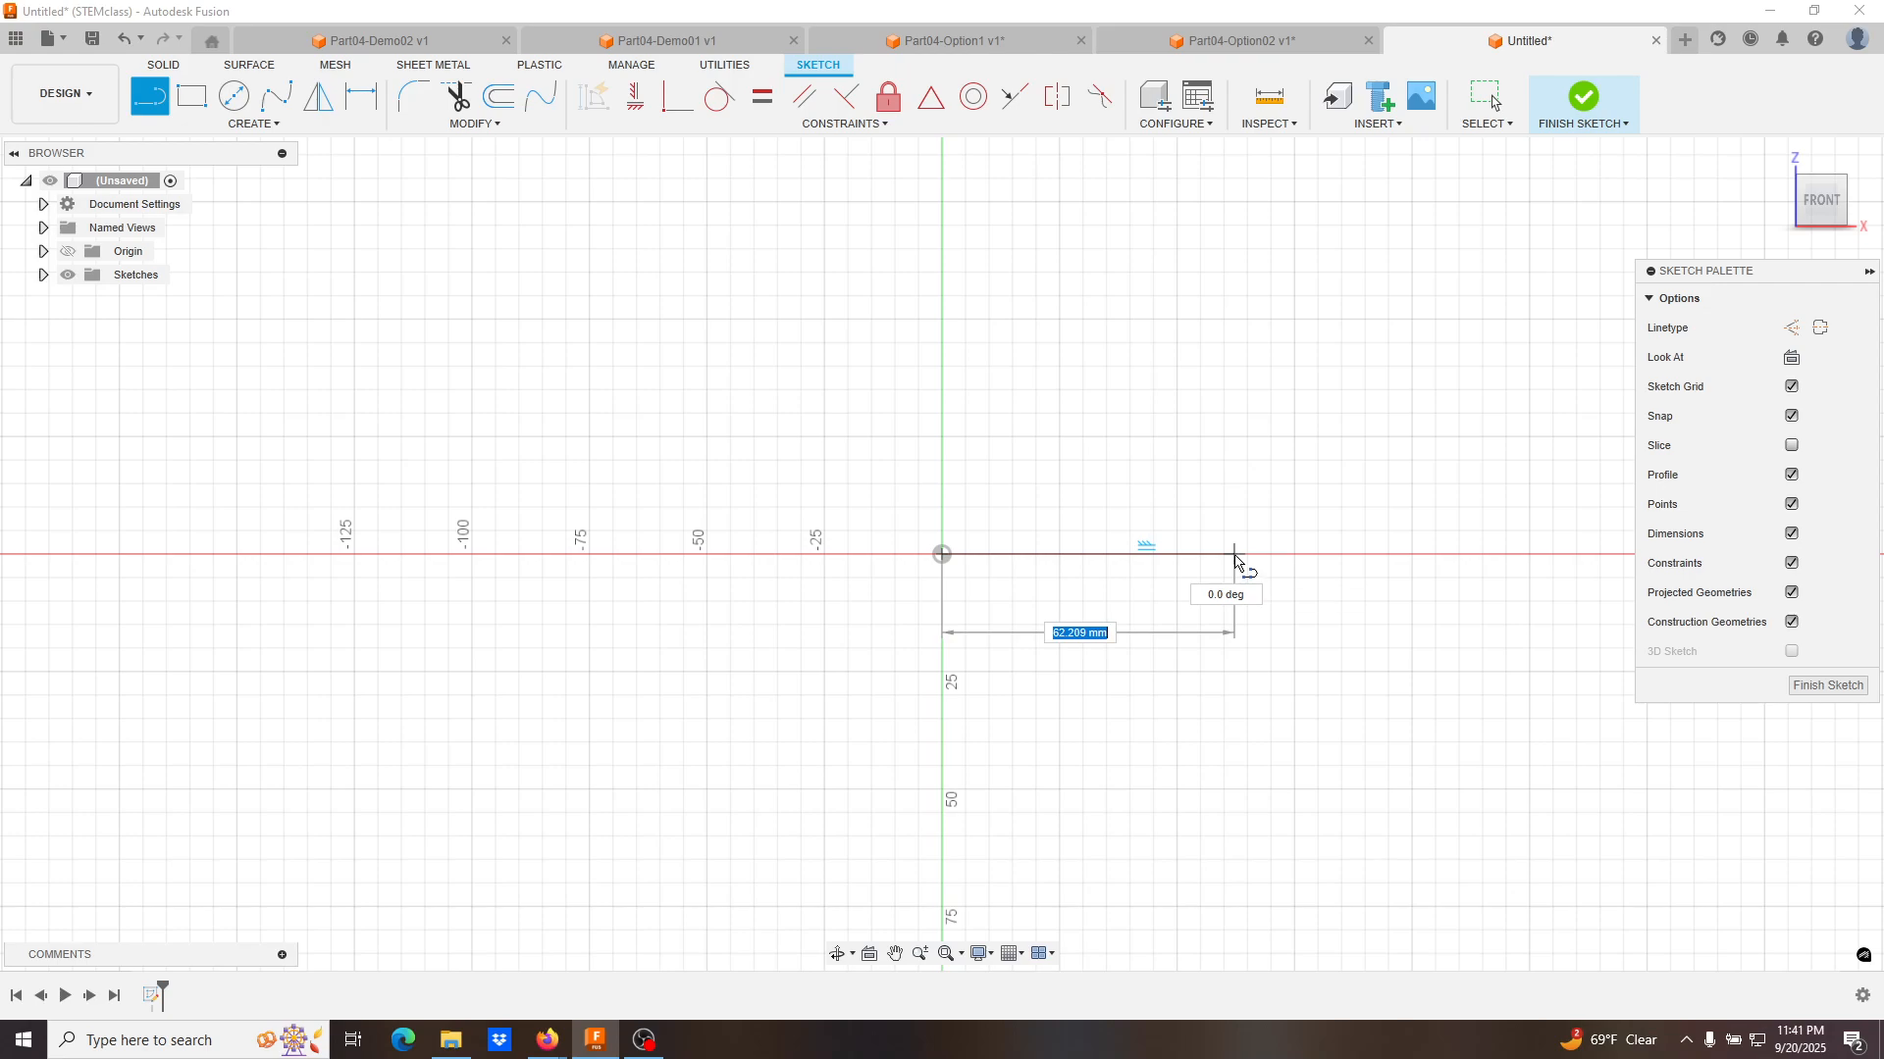
click(1235, 556)
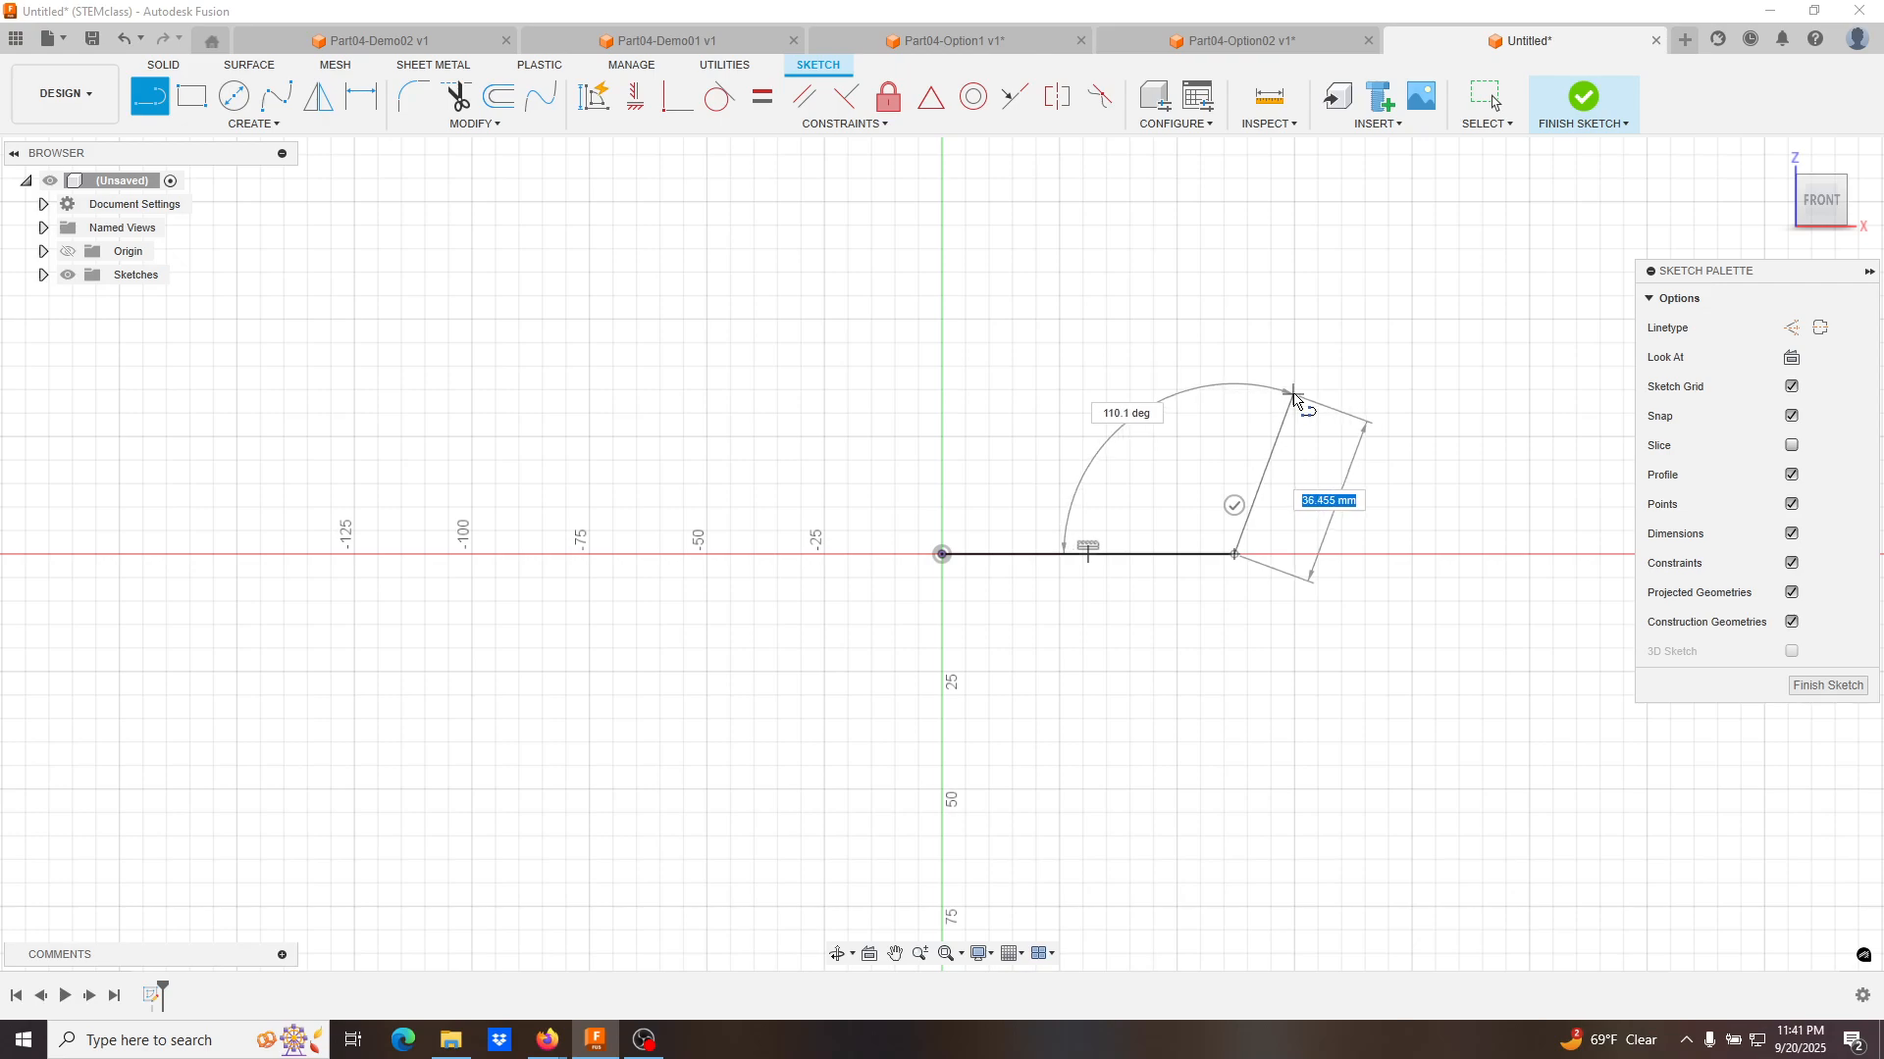
click(1291, 391)
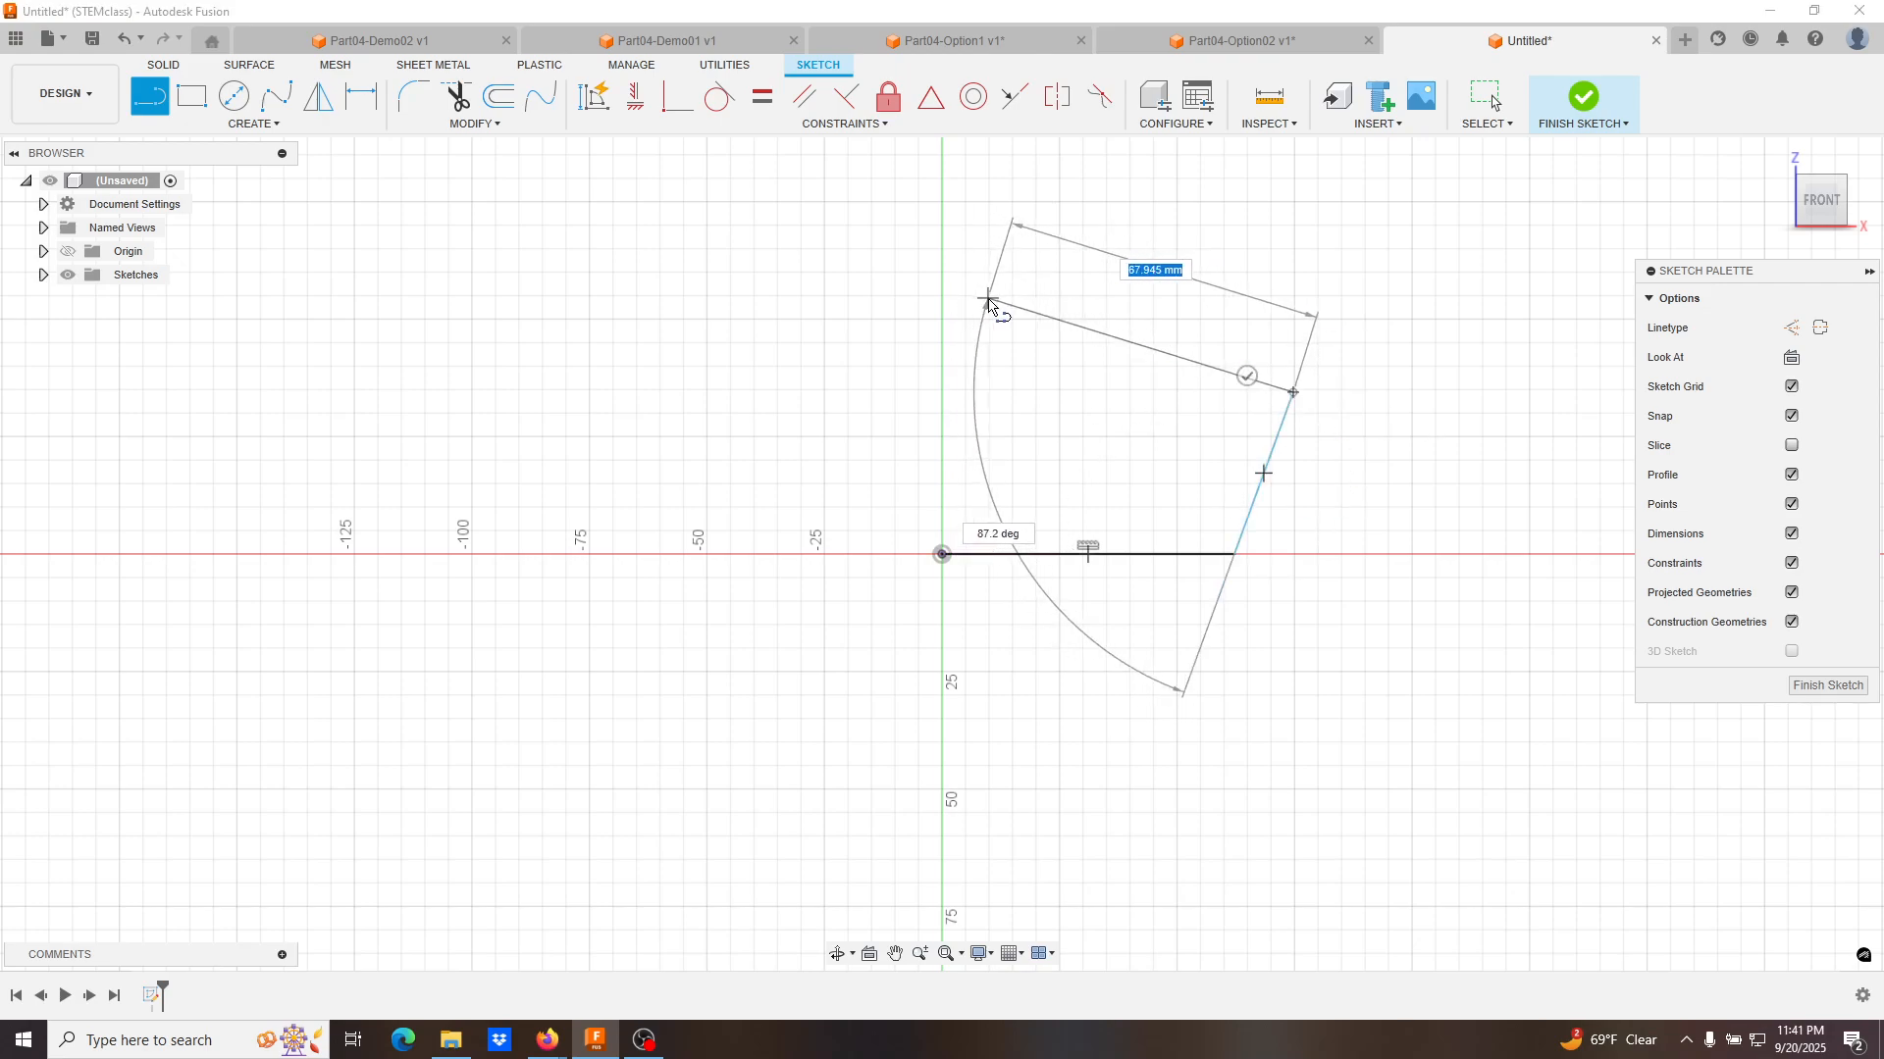
click(989, 311)
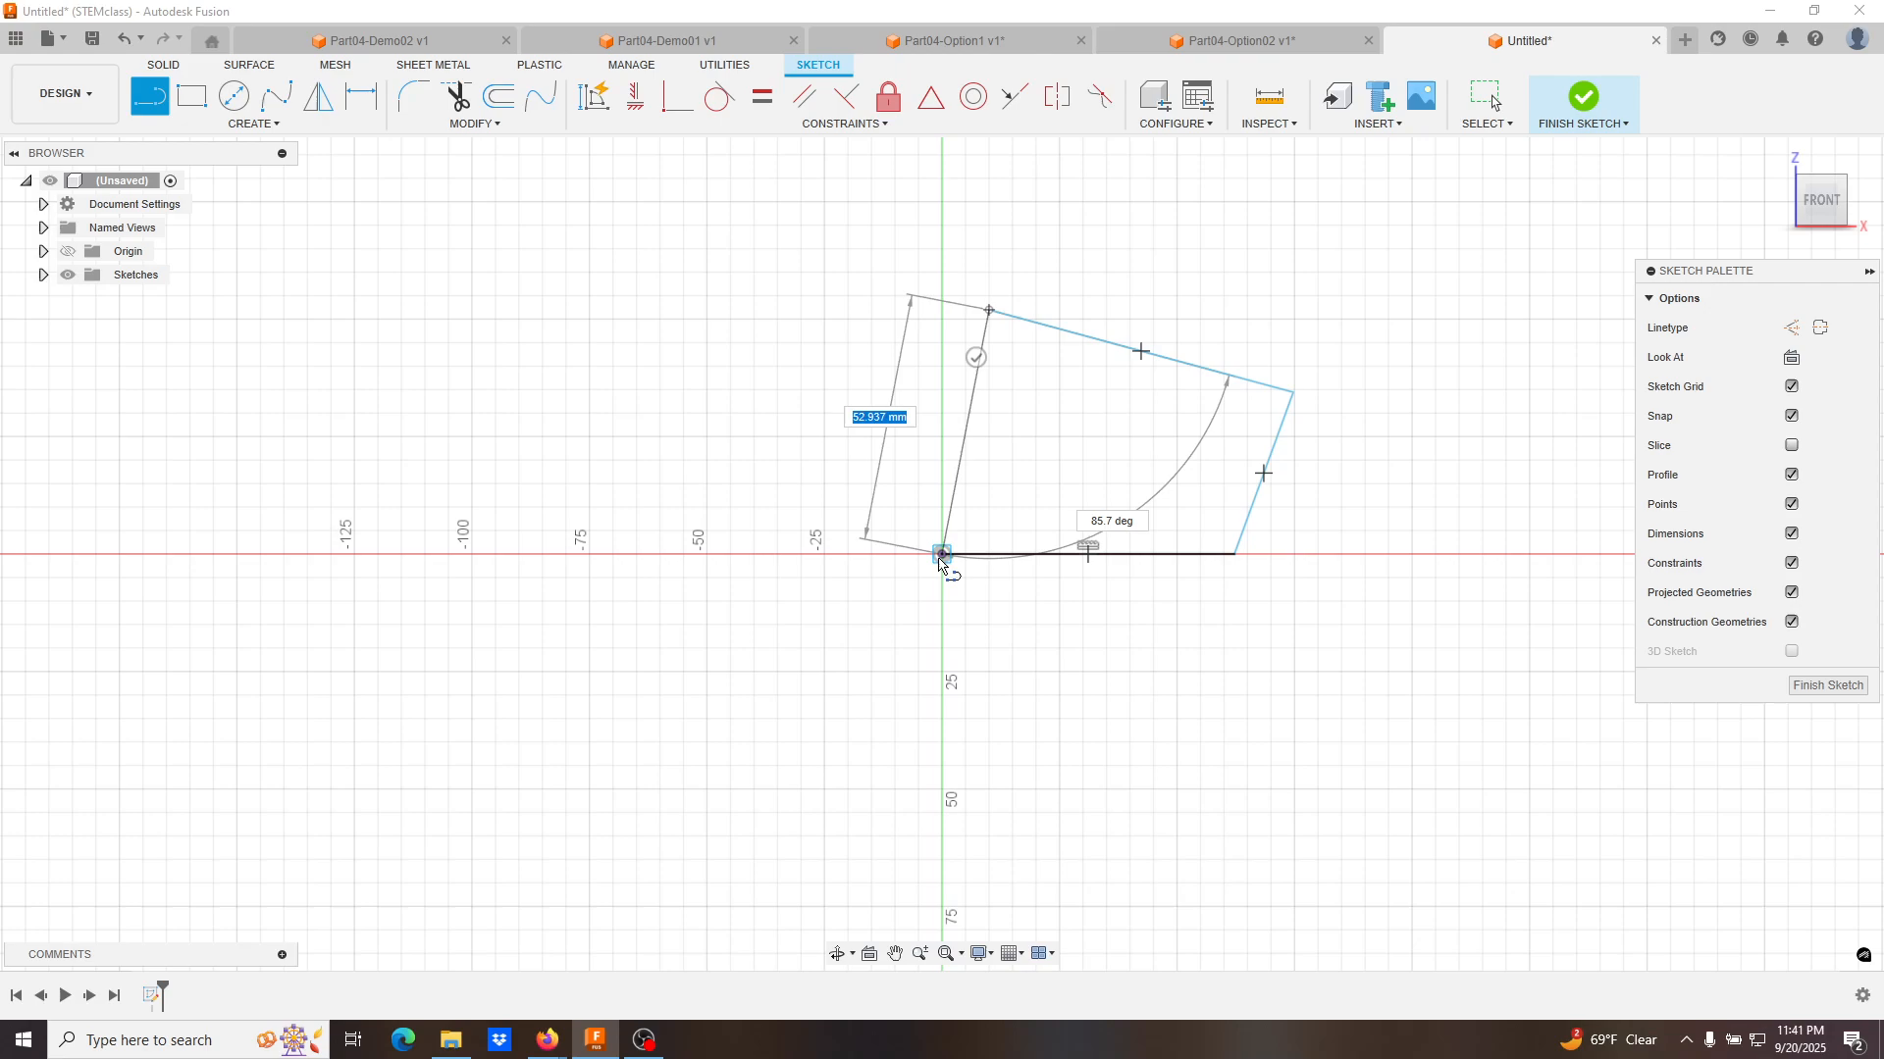
click(942, 555)
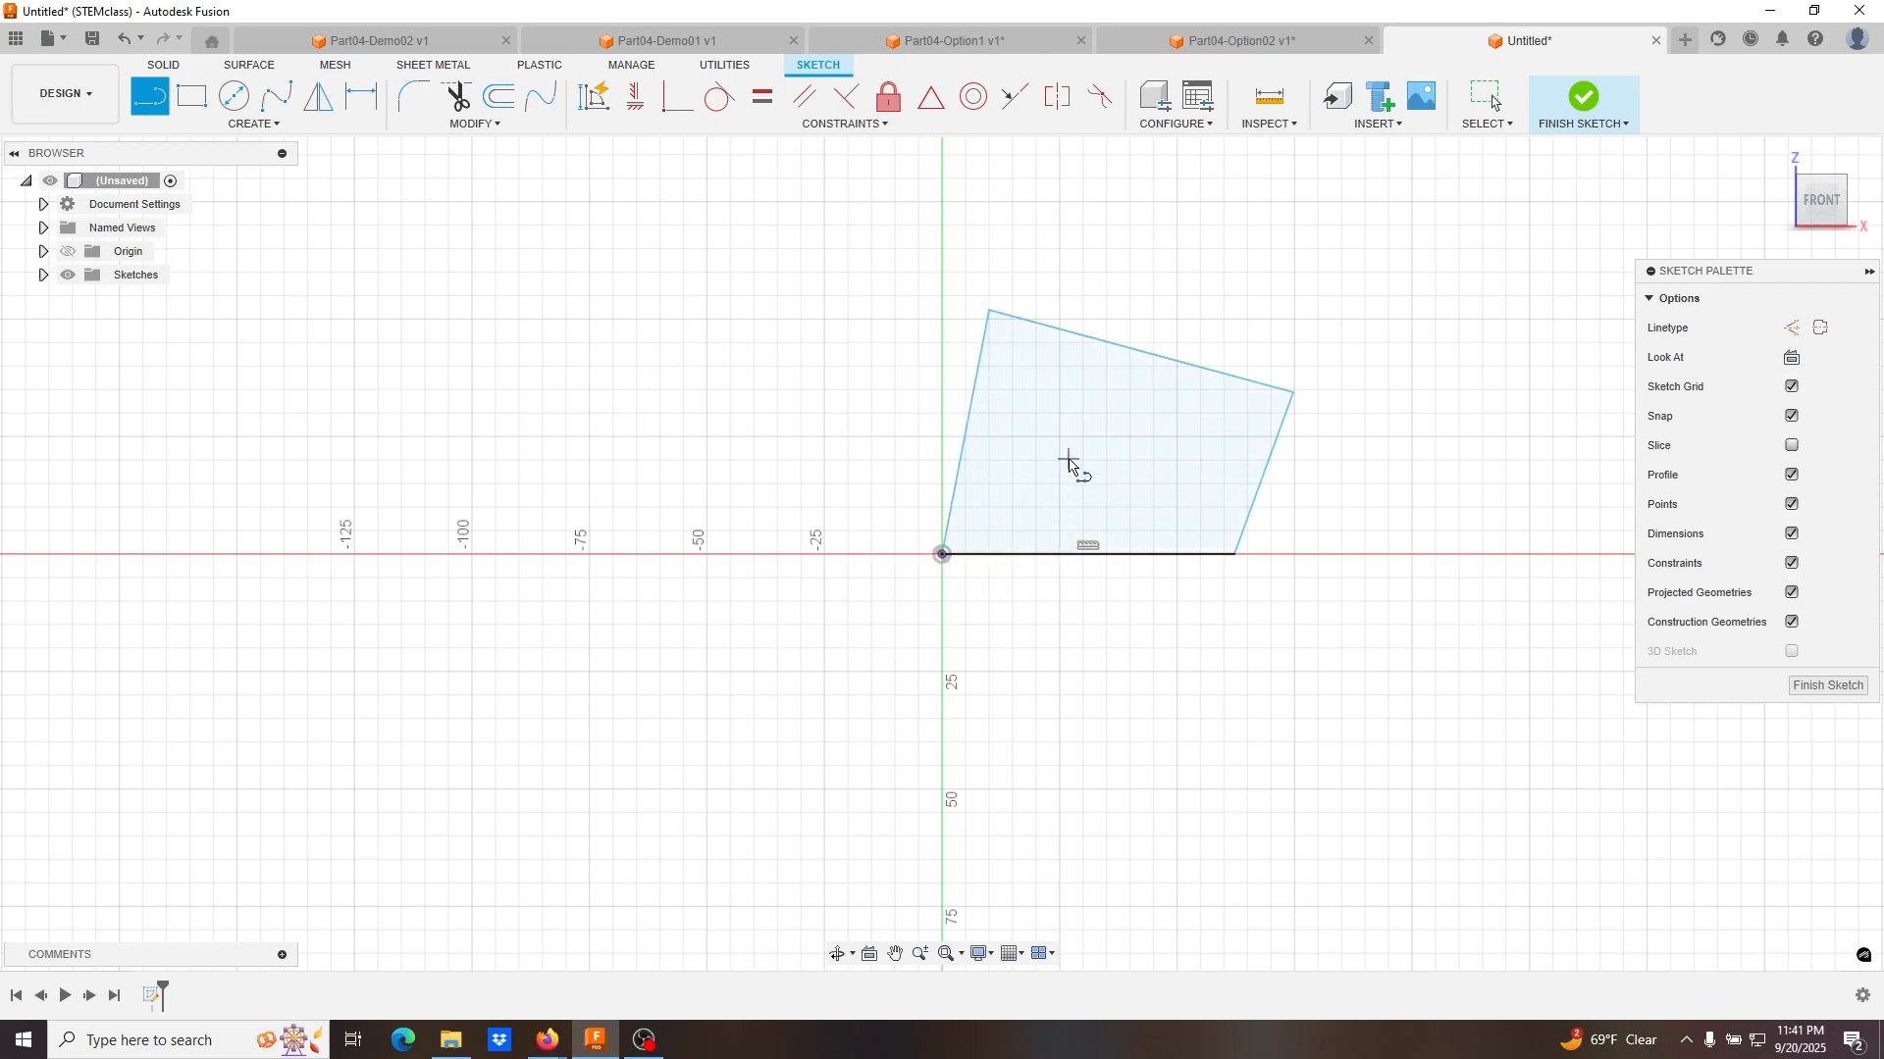
key(Escape)
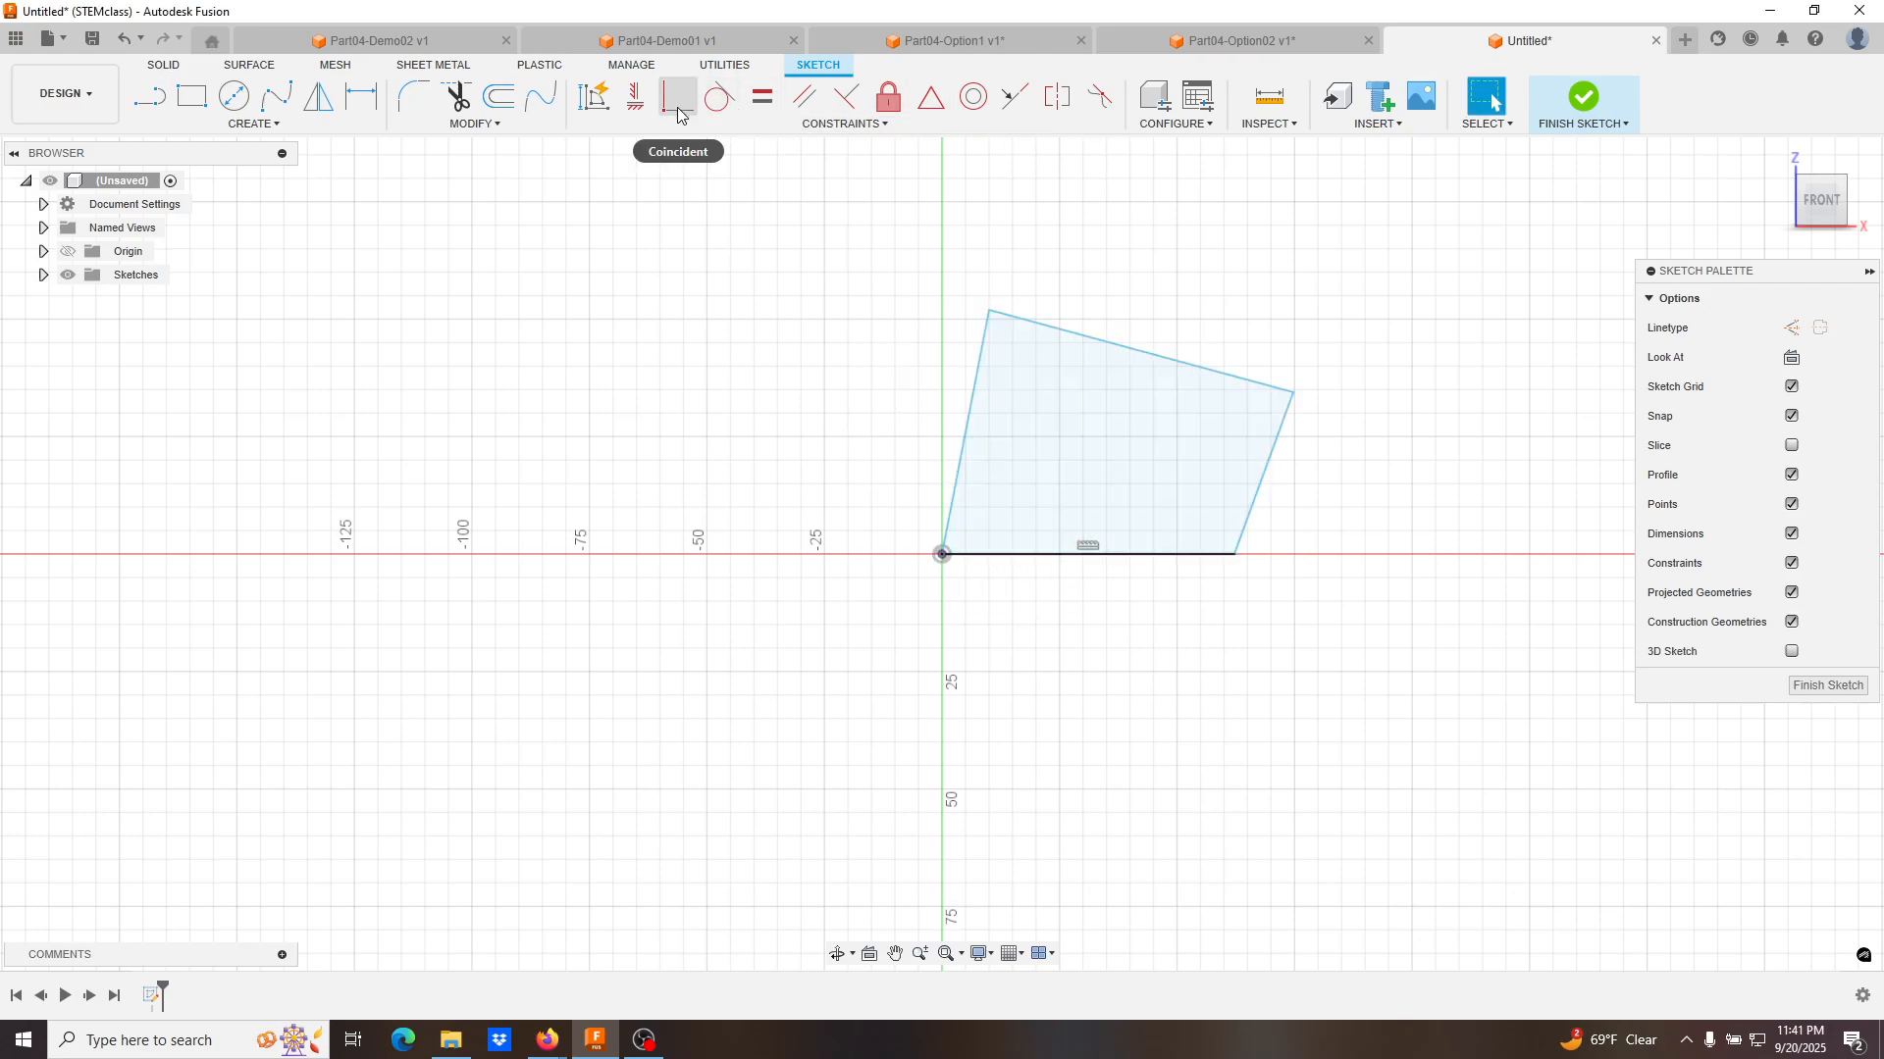
Constrain the outline's upper line horizontal and its two side lines vertical to form a rectangle.
click(635, 96)
click(1149, 355)
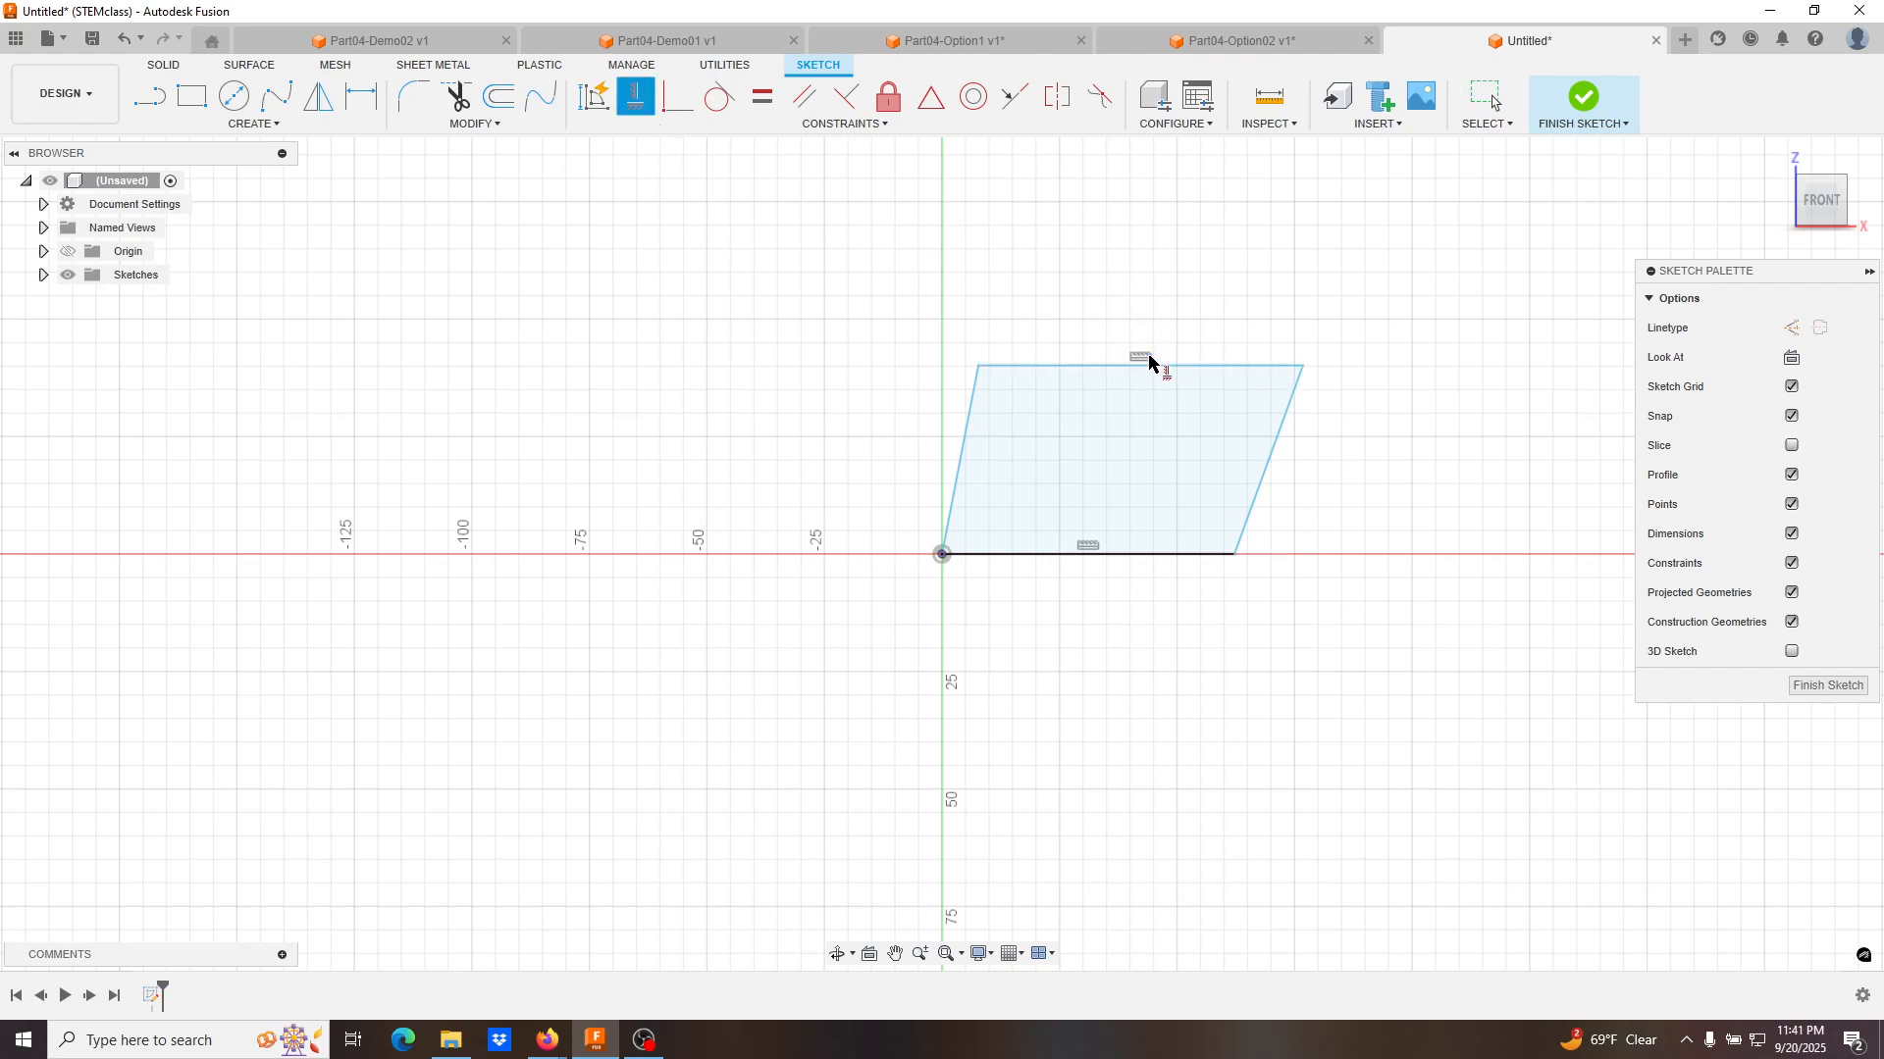
click(1271, 477)
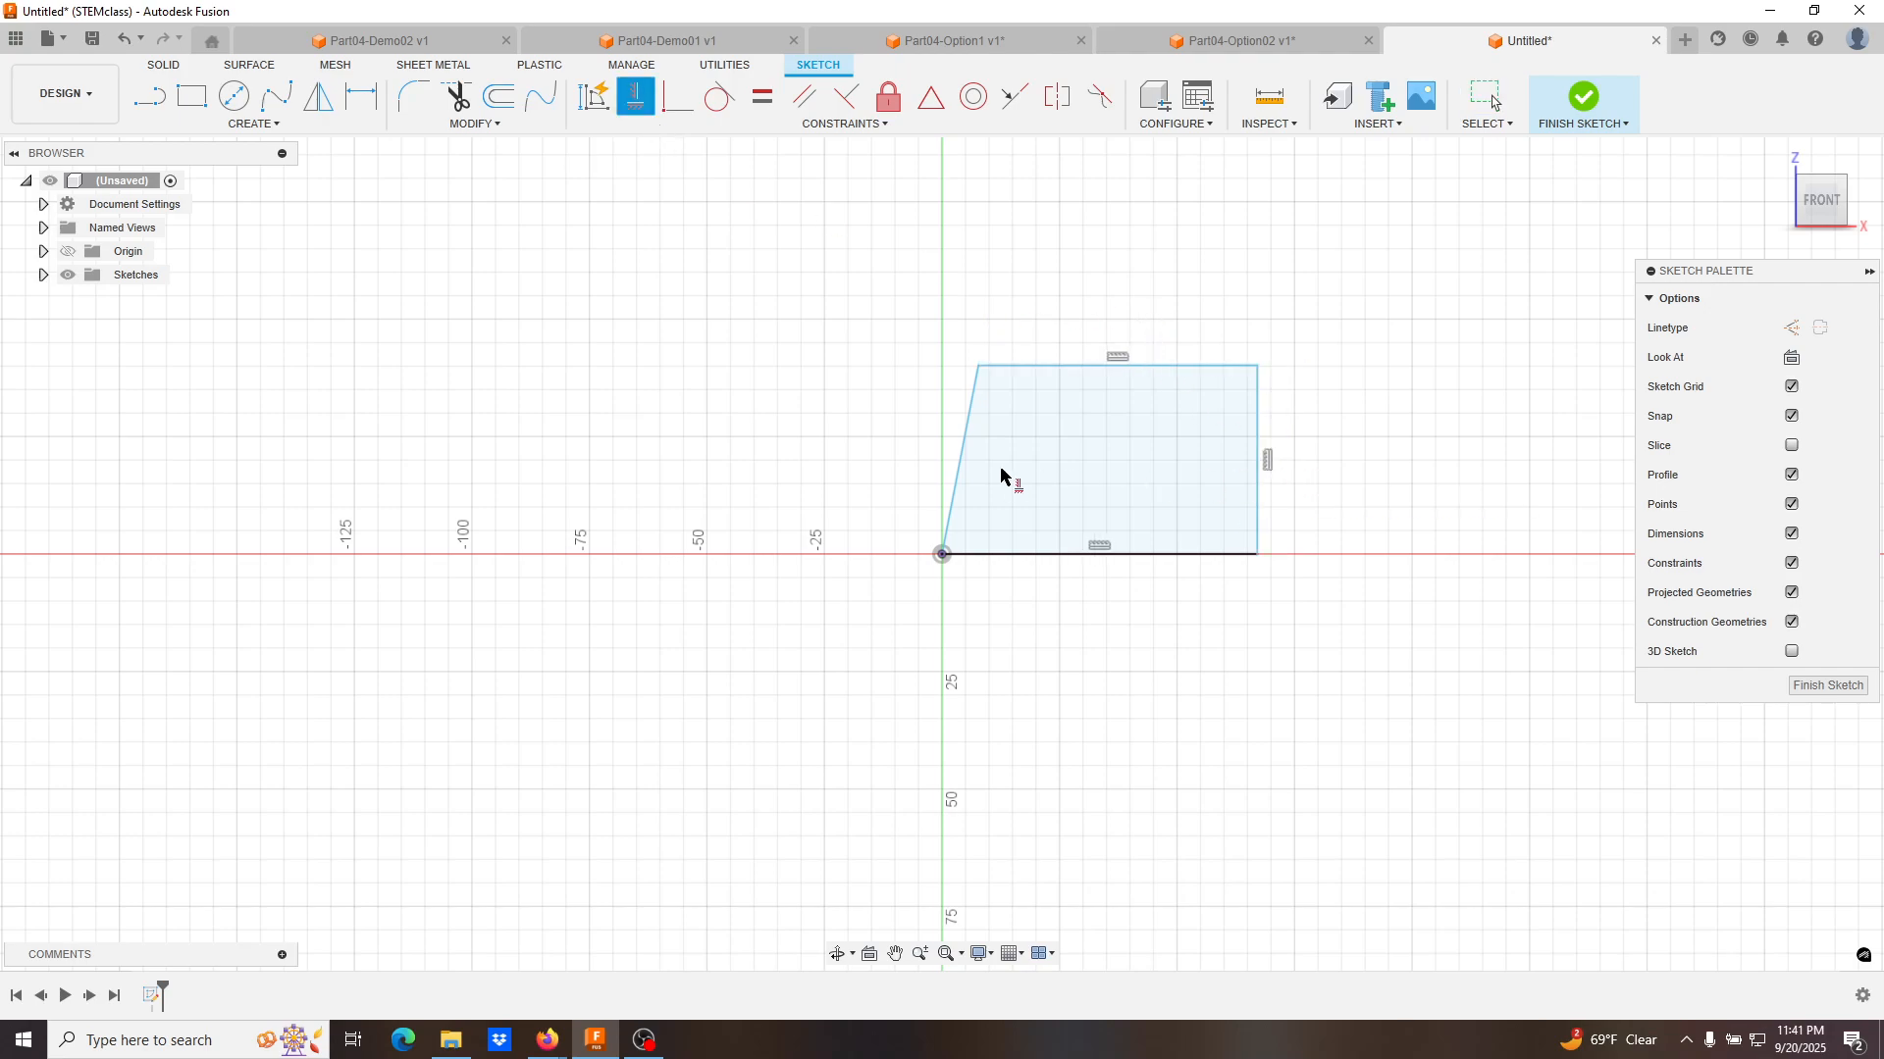
click(972, 461)
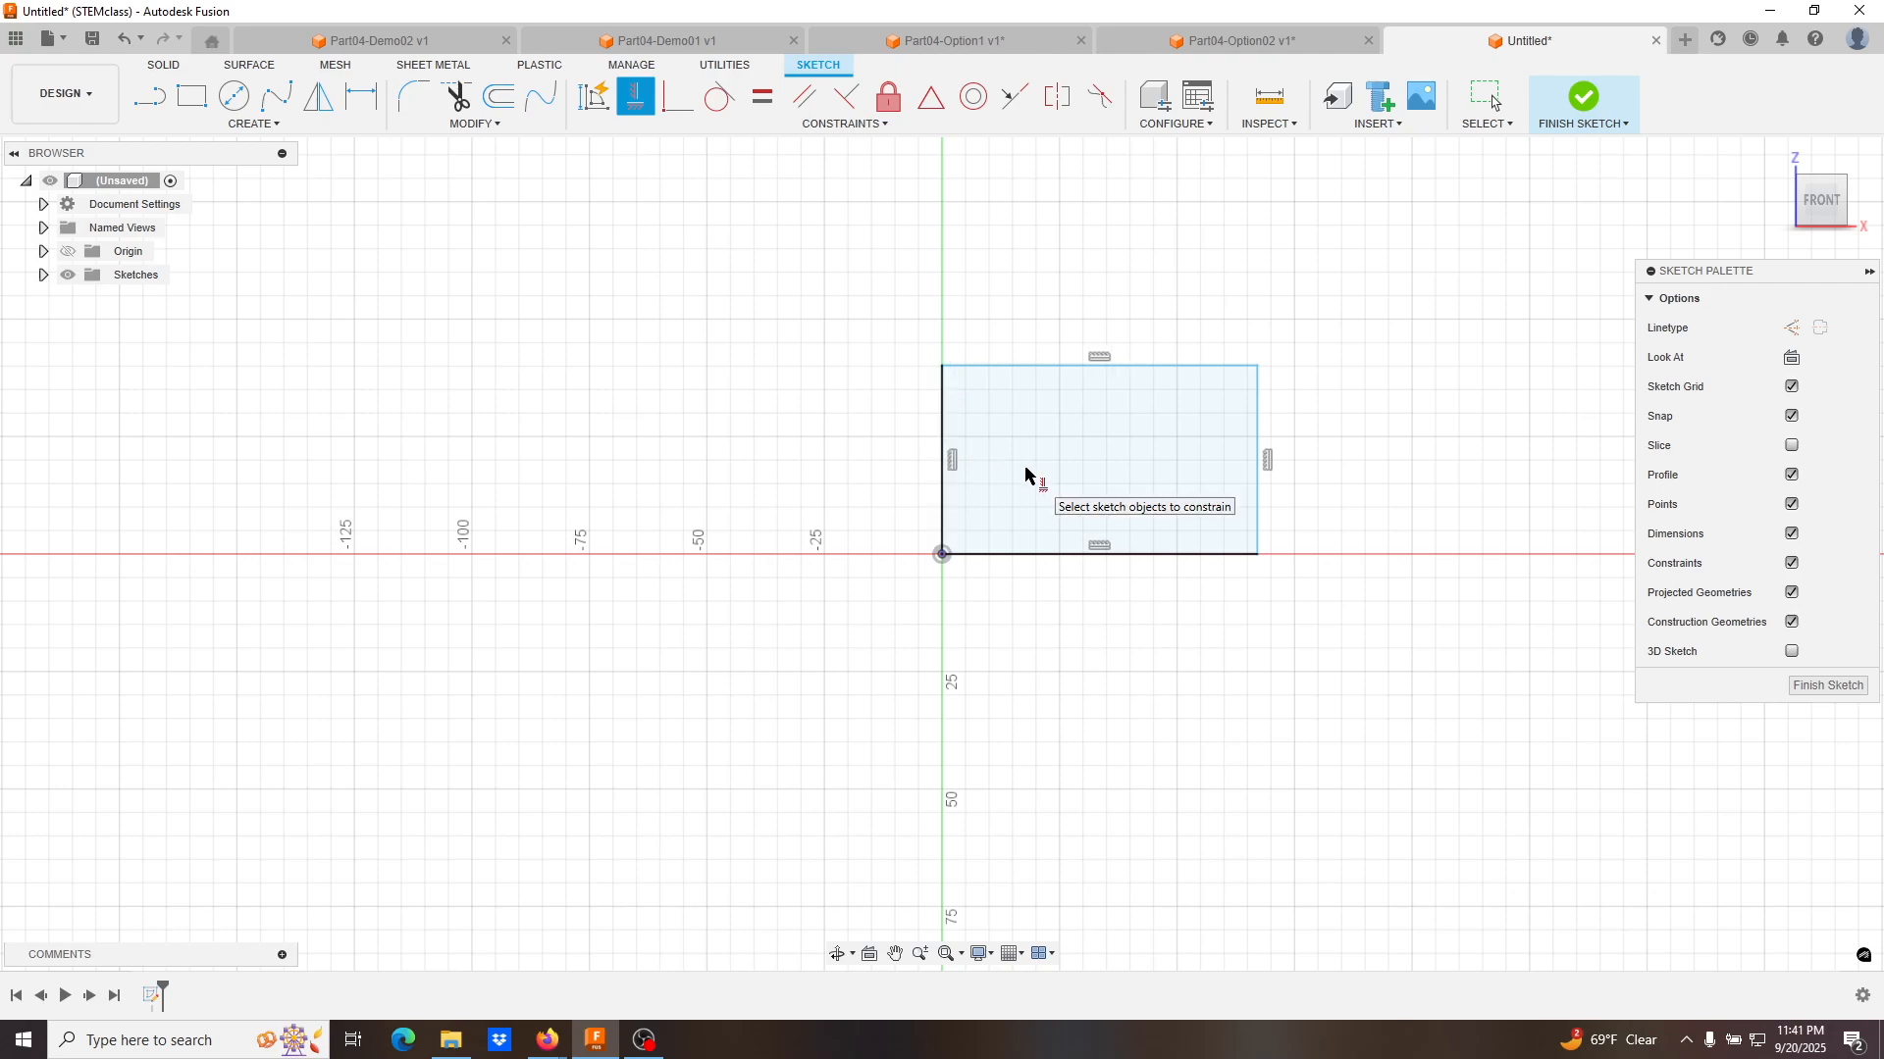
key(Escape)
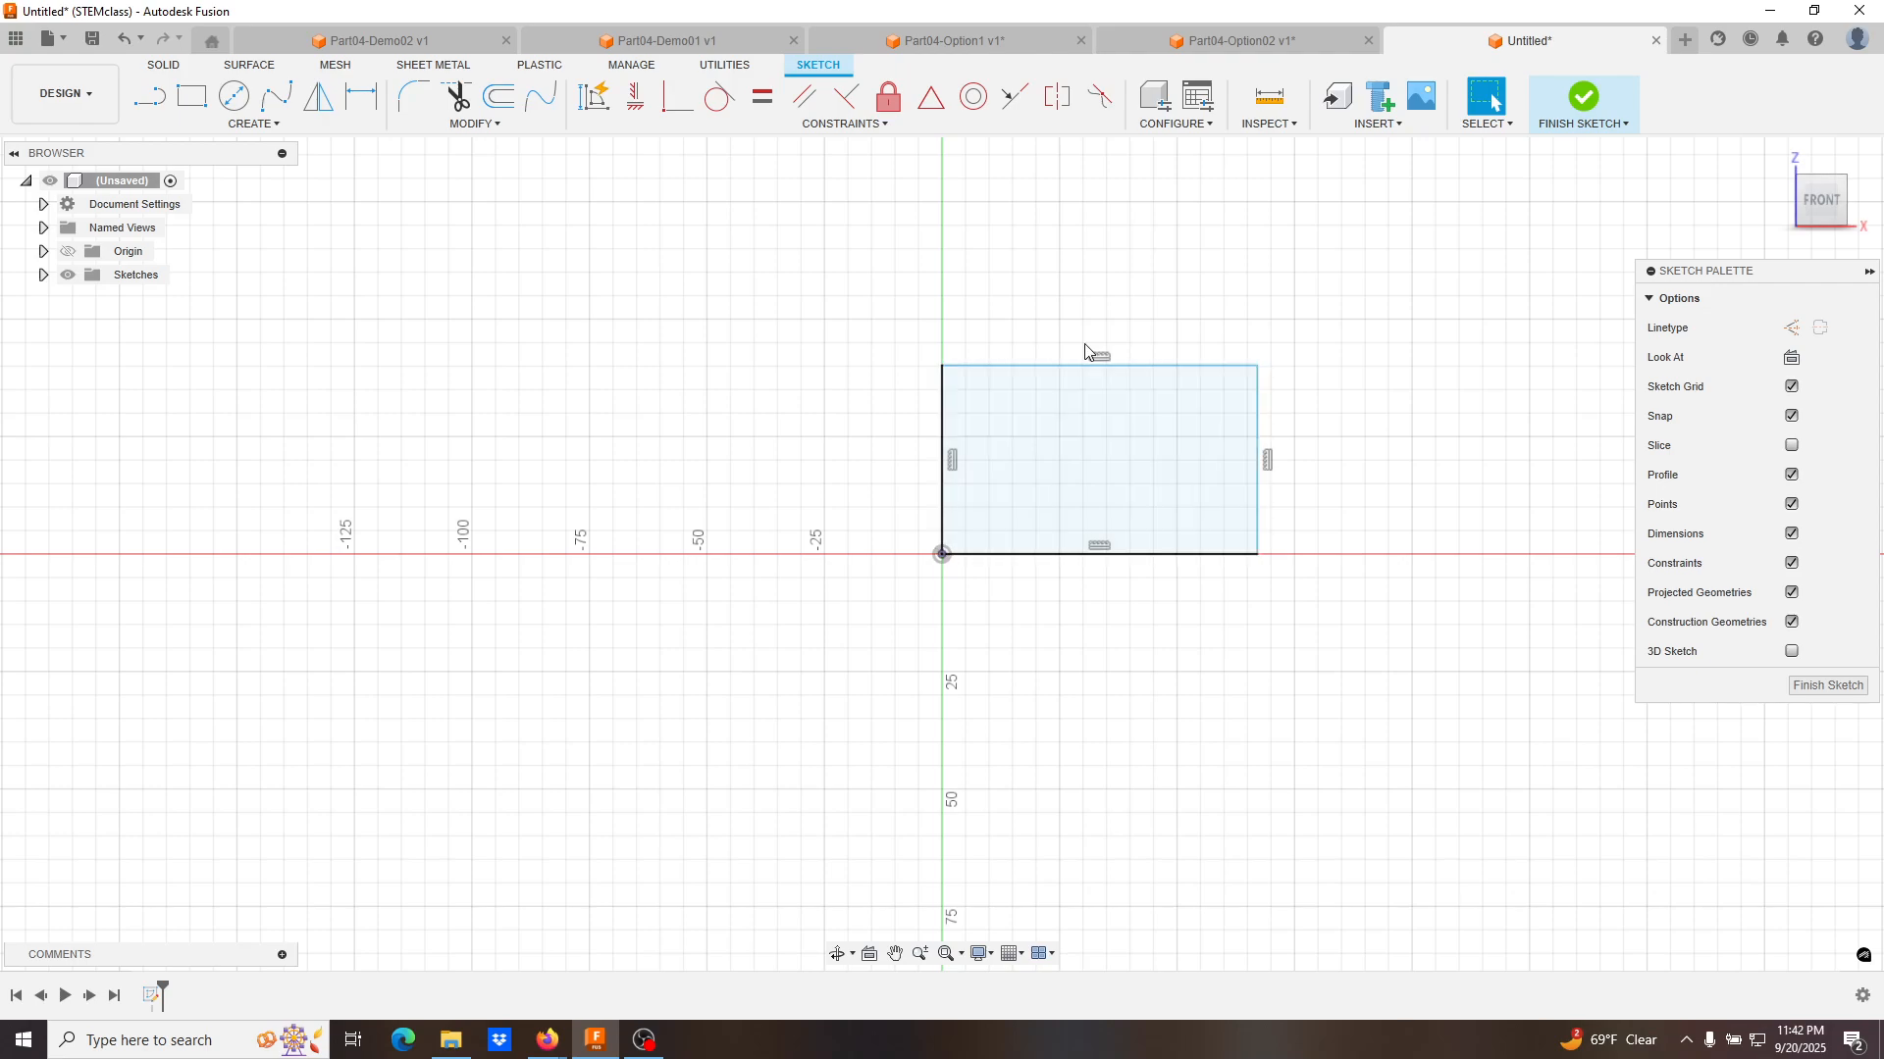
click(1037, 367)
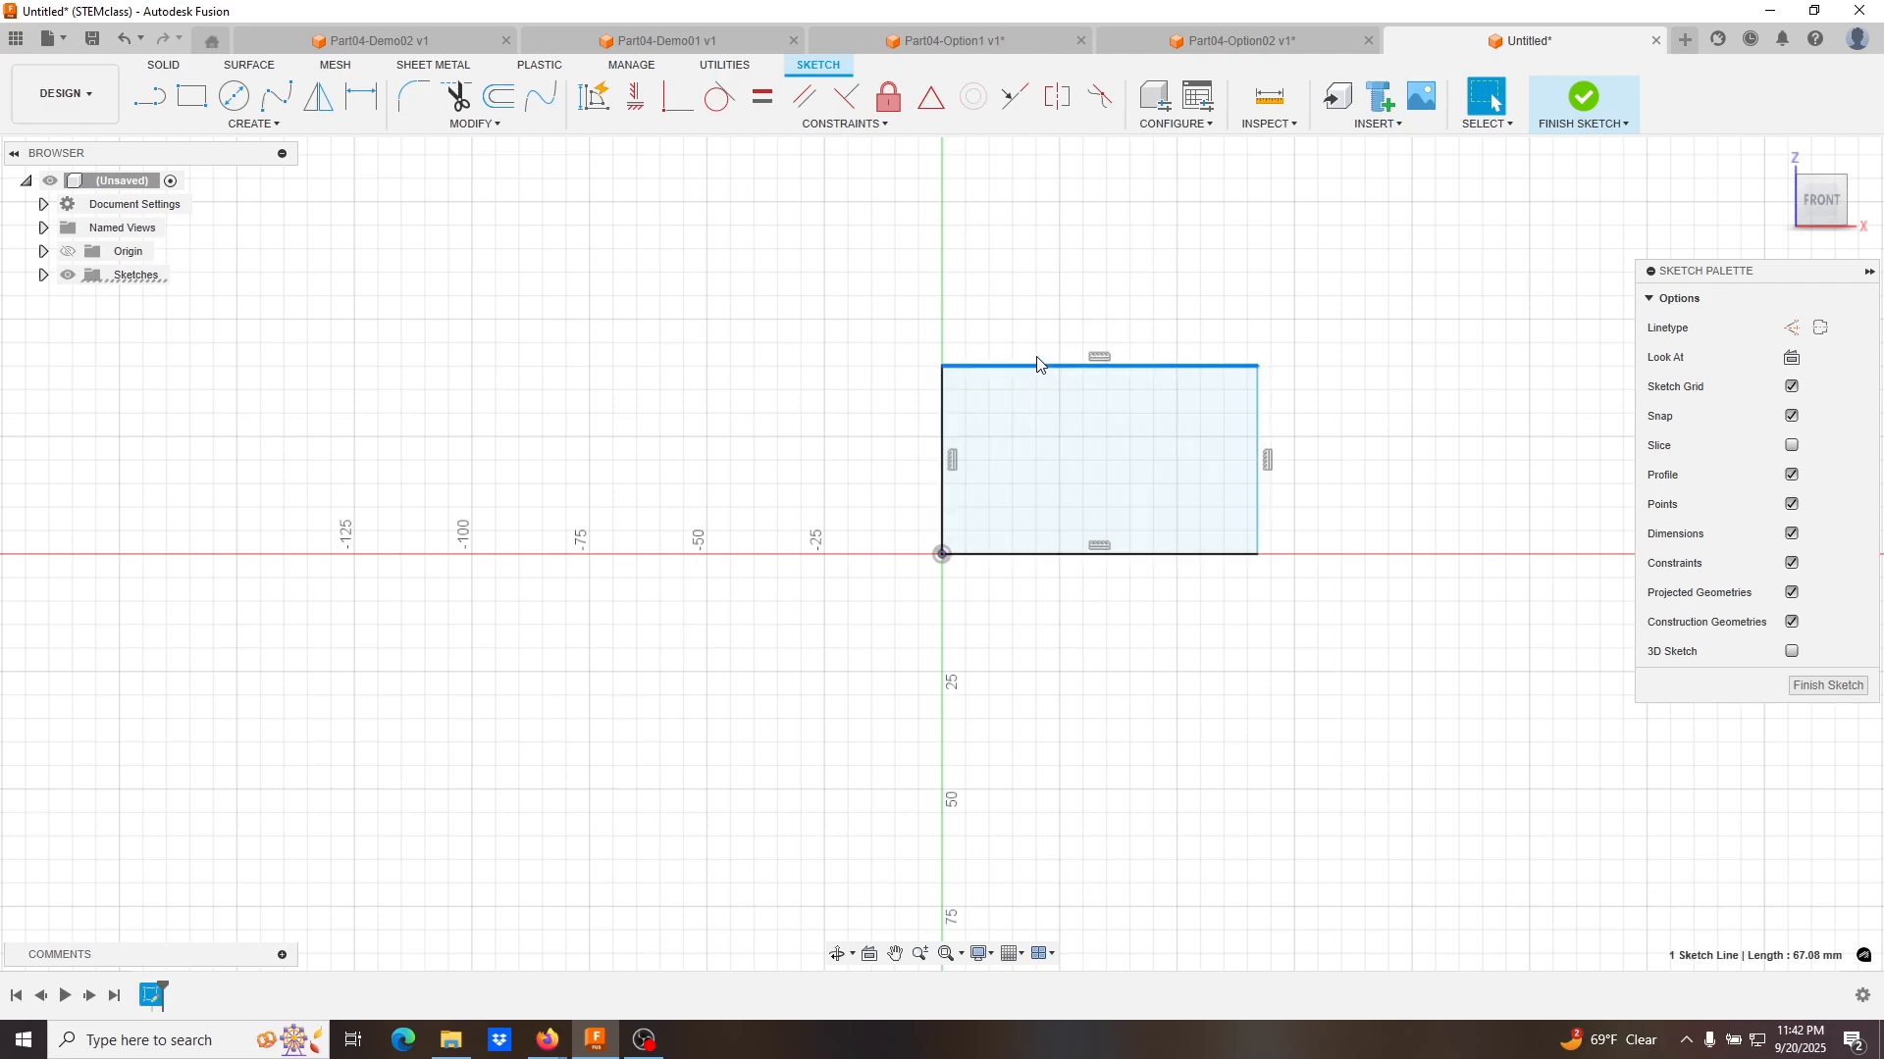
key(Delete)
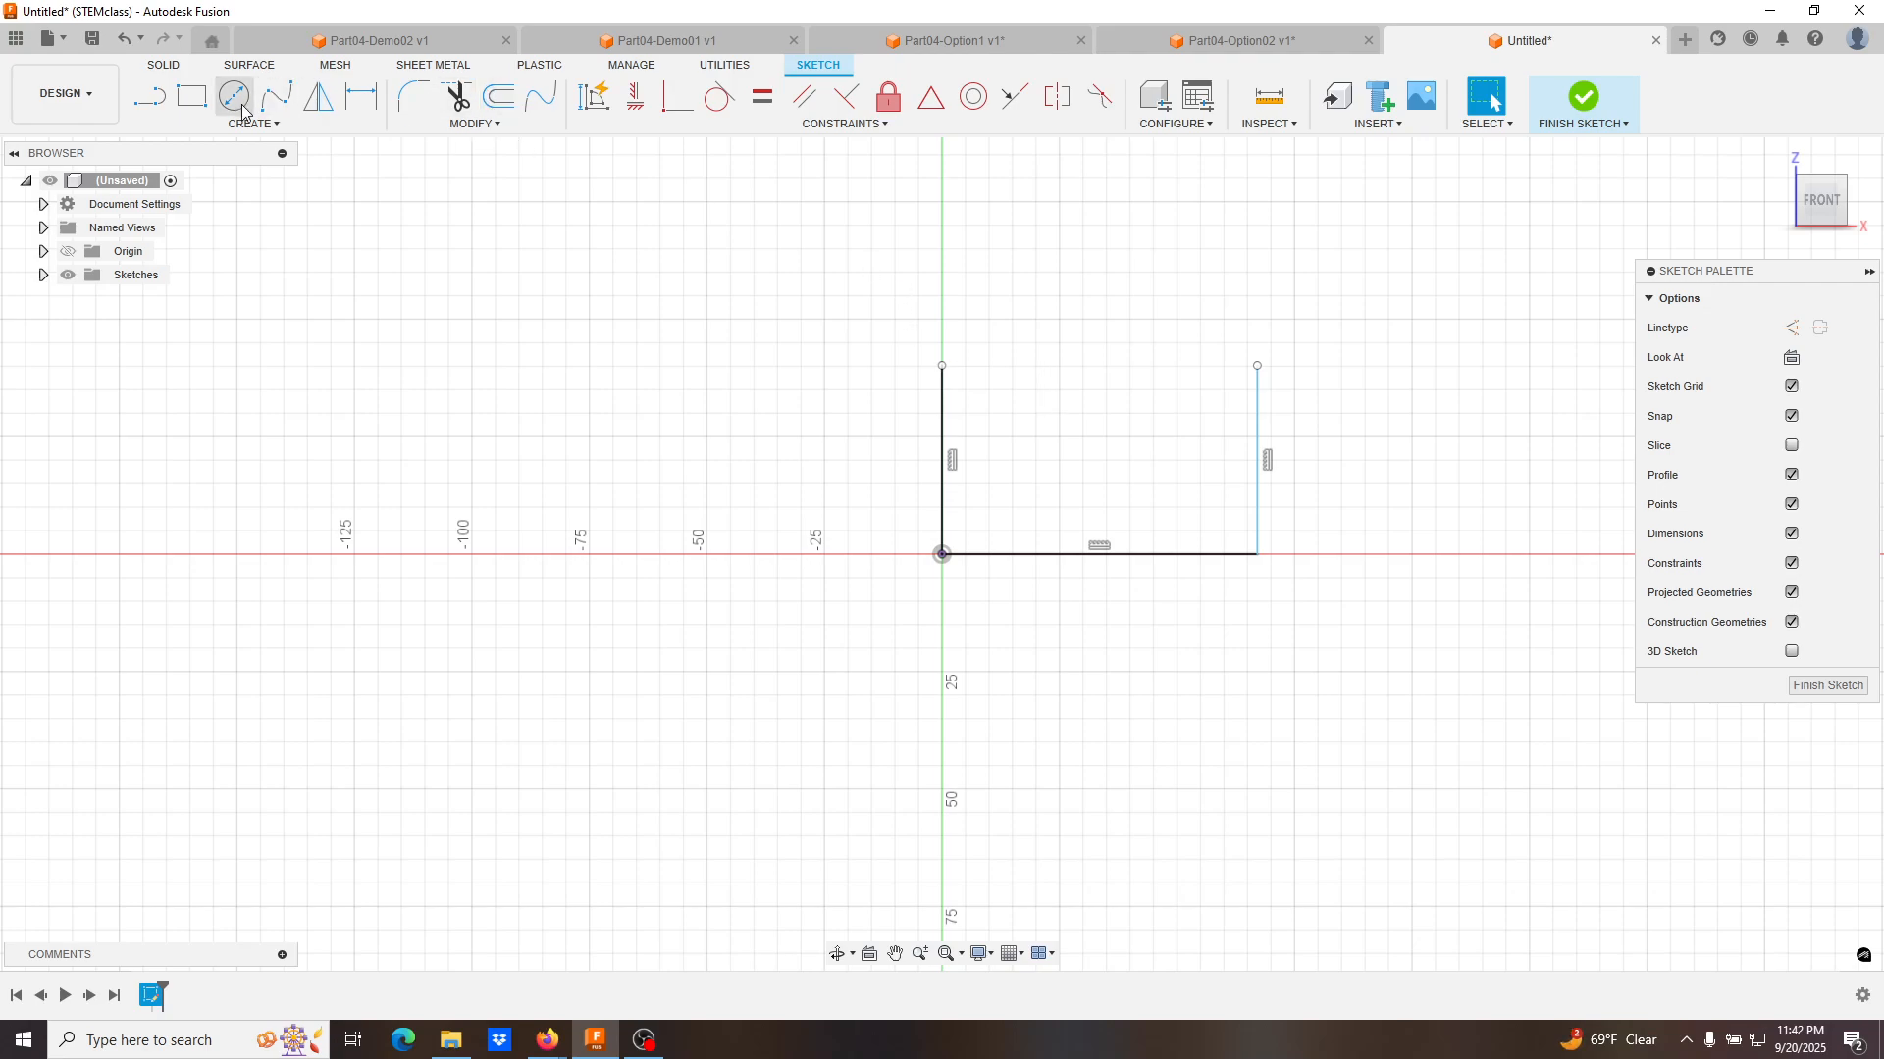
key(ctrl+z)
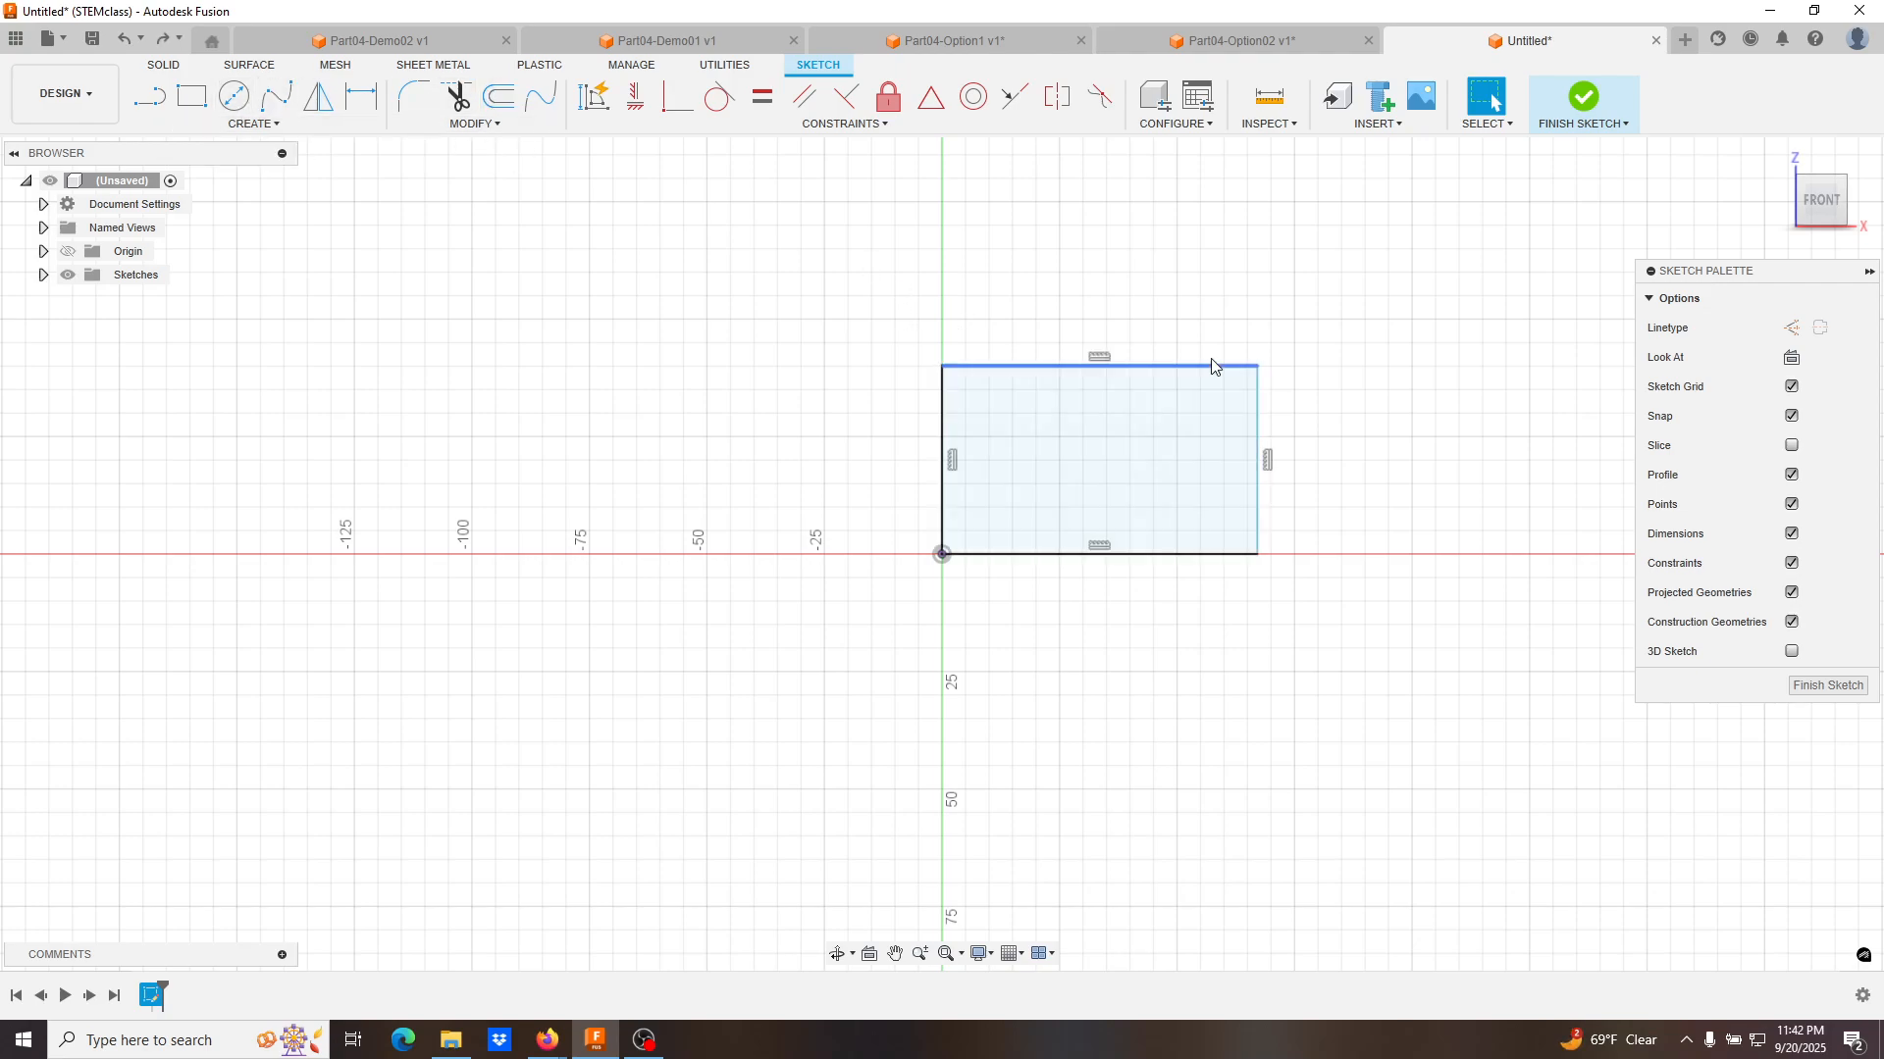
Dimension the rectangle with a height of 20 mm and a width of 50 mm.
key(d)
click(943, 454)
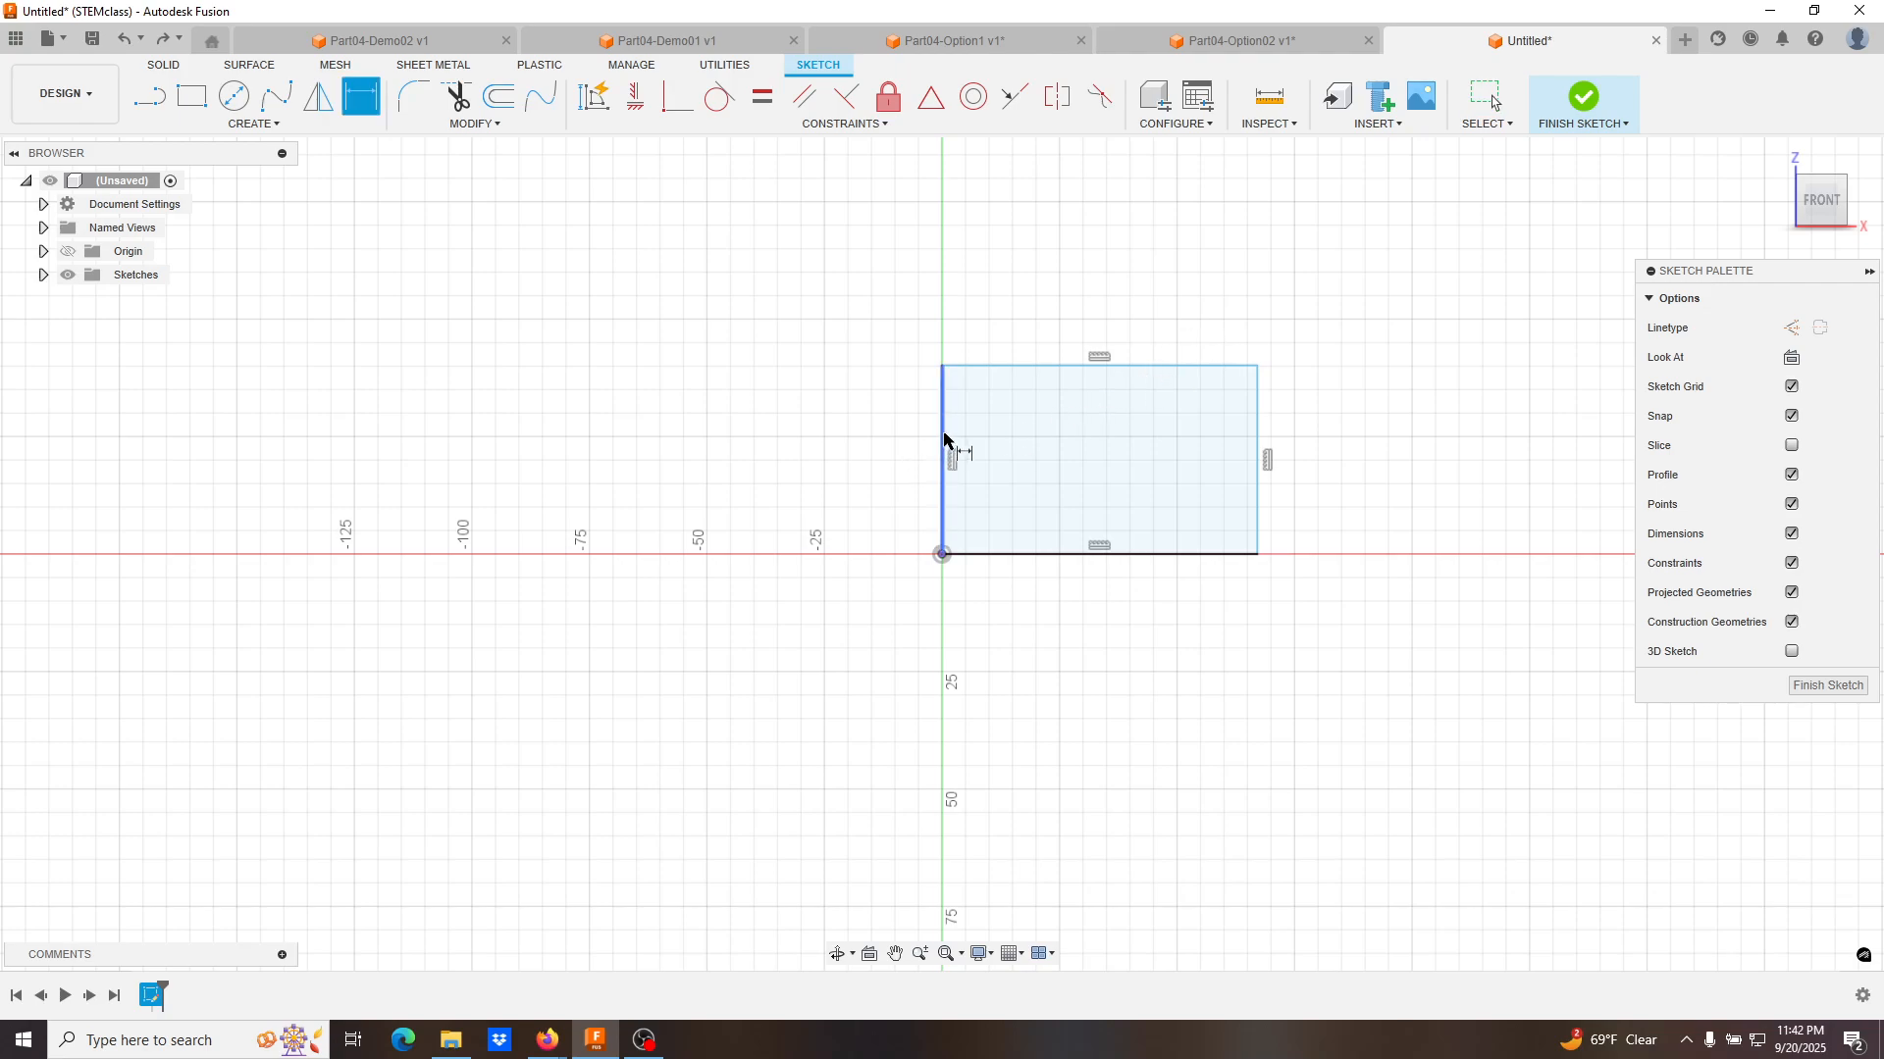
click(766, 447)
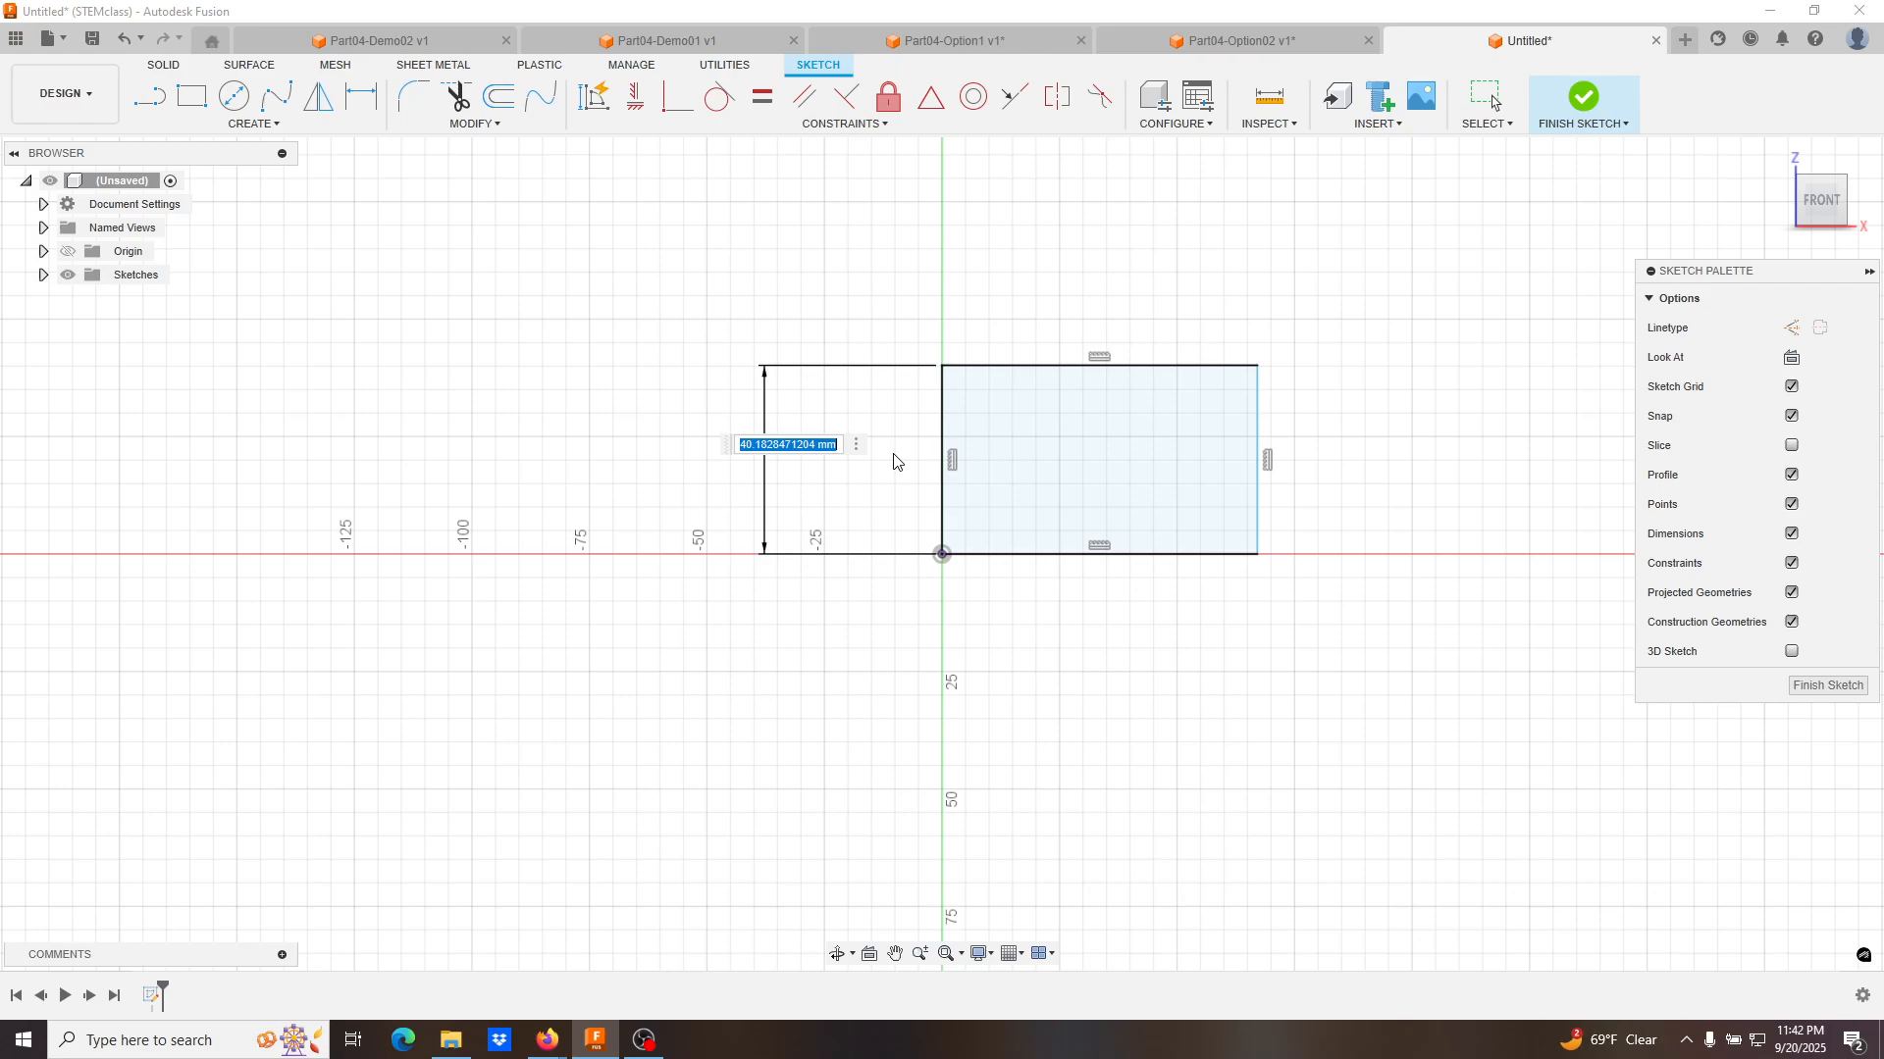
text(20)
key(Return)
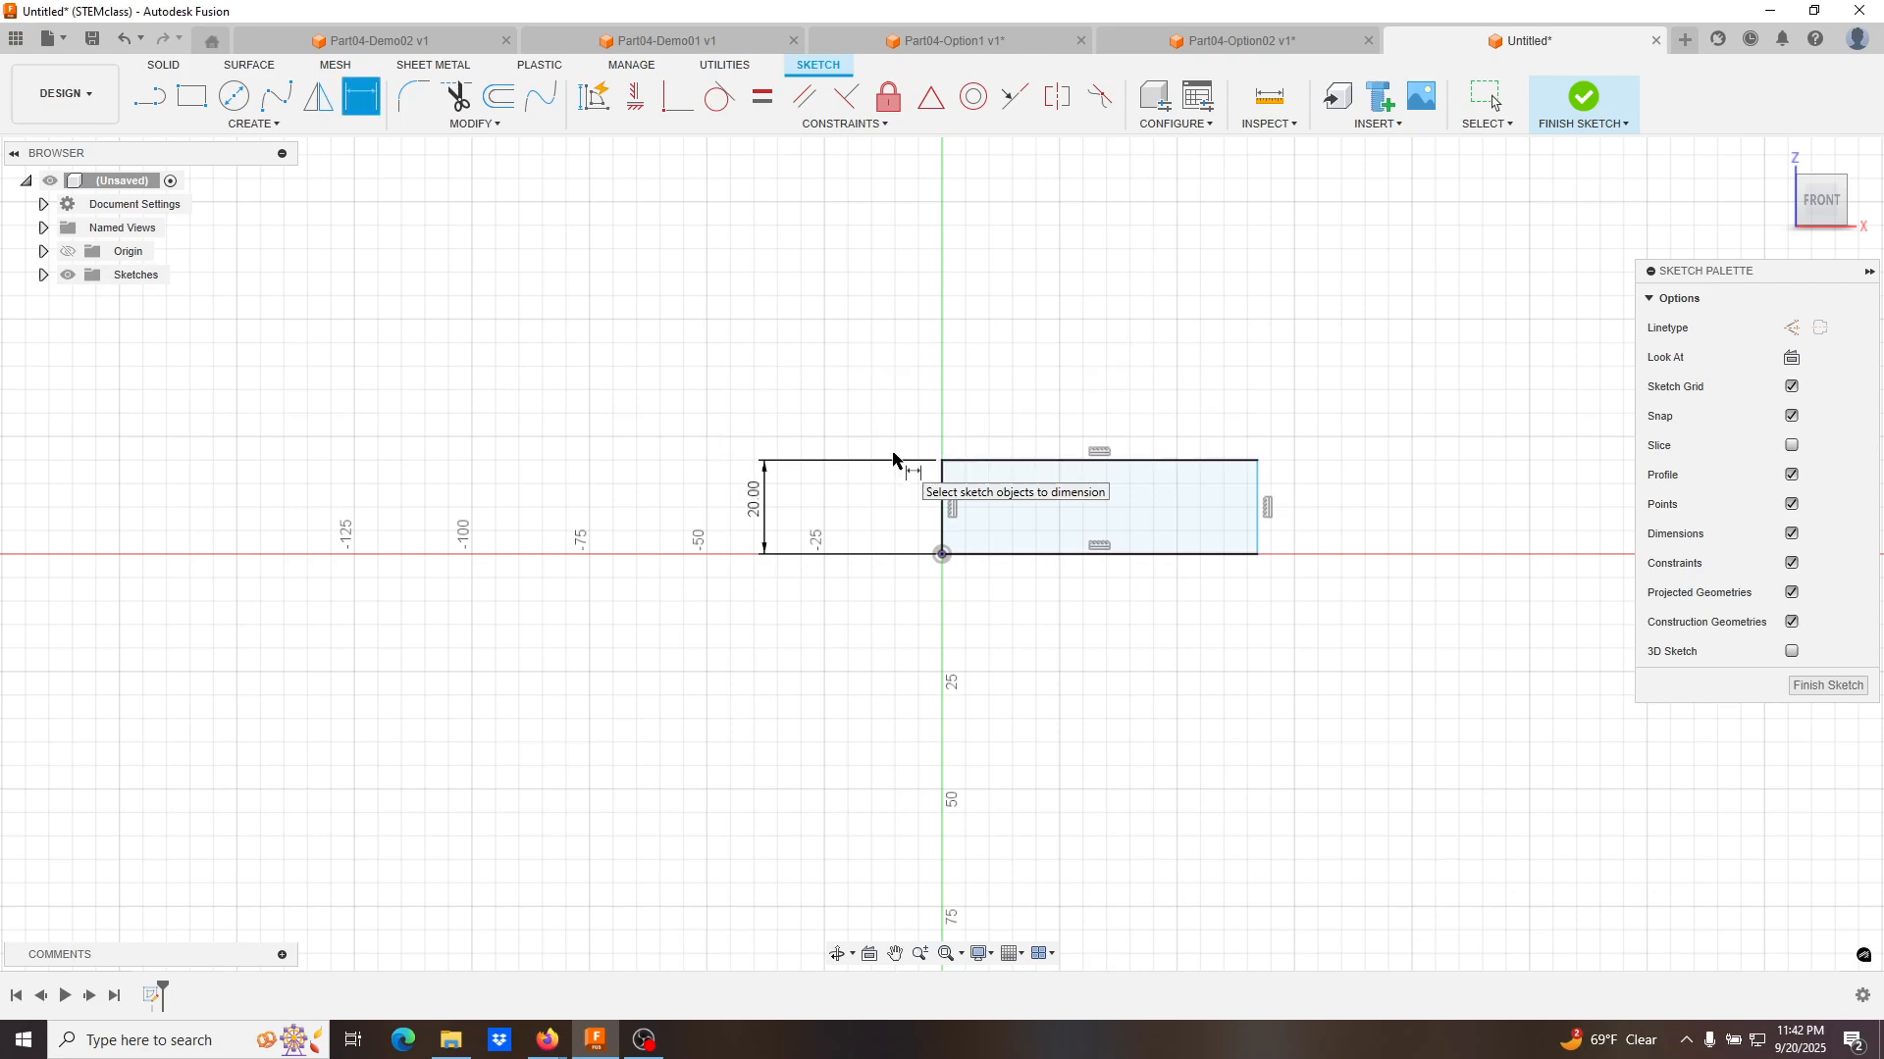
click(1094, 556)
click(1087, 646)
text(50)
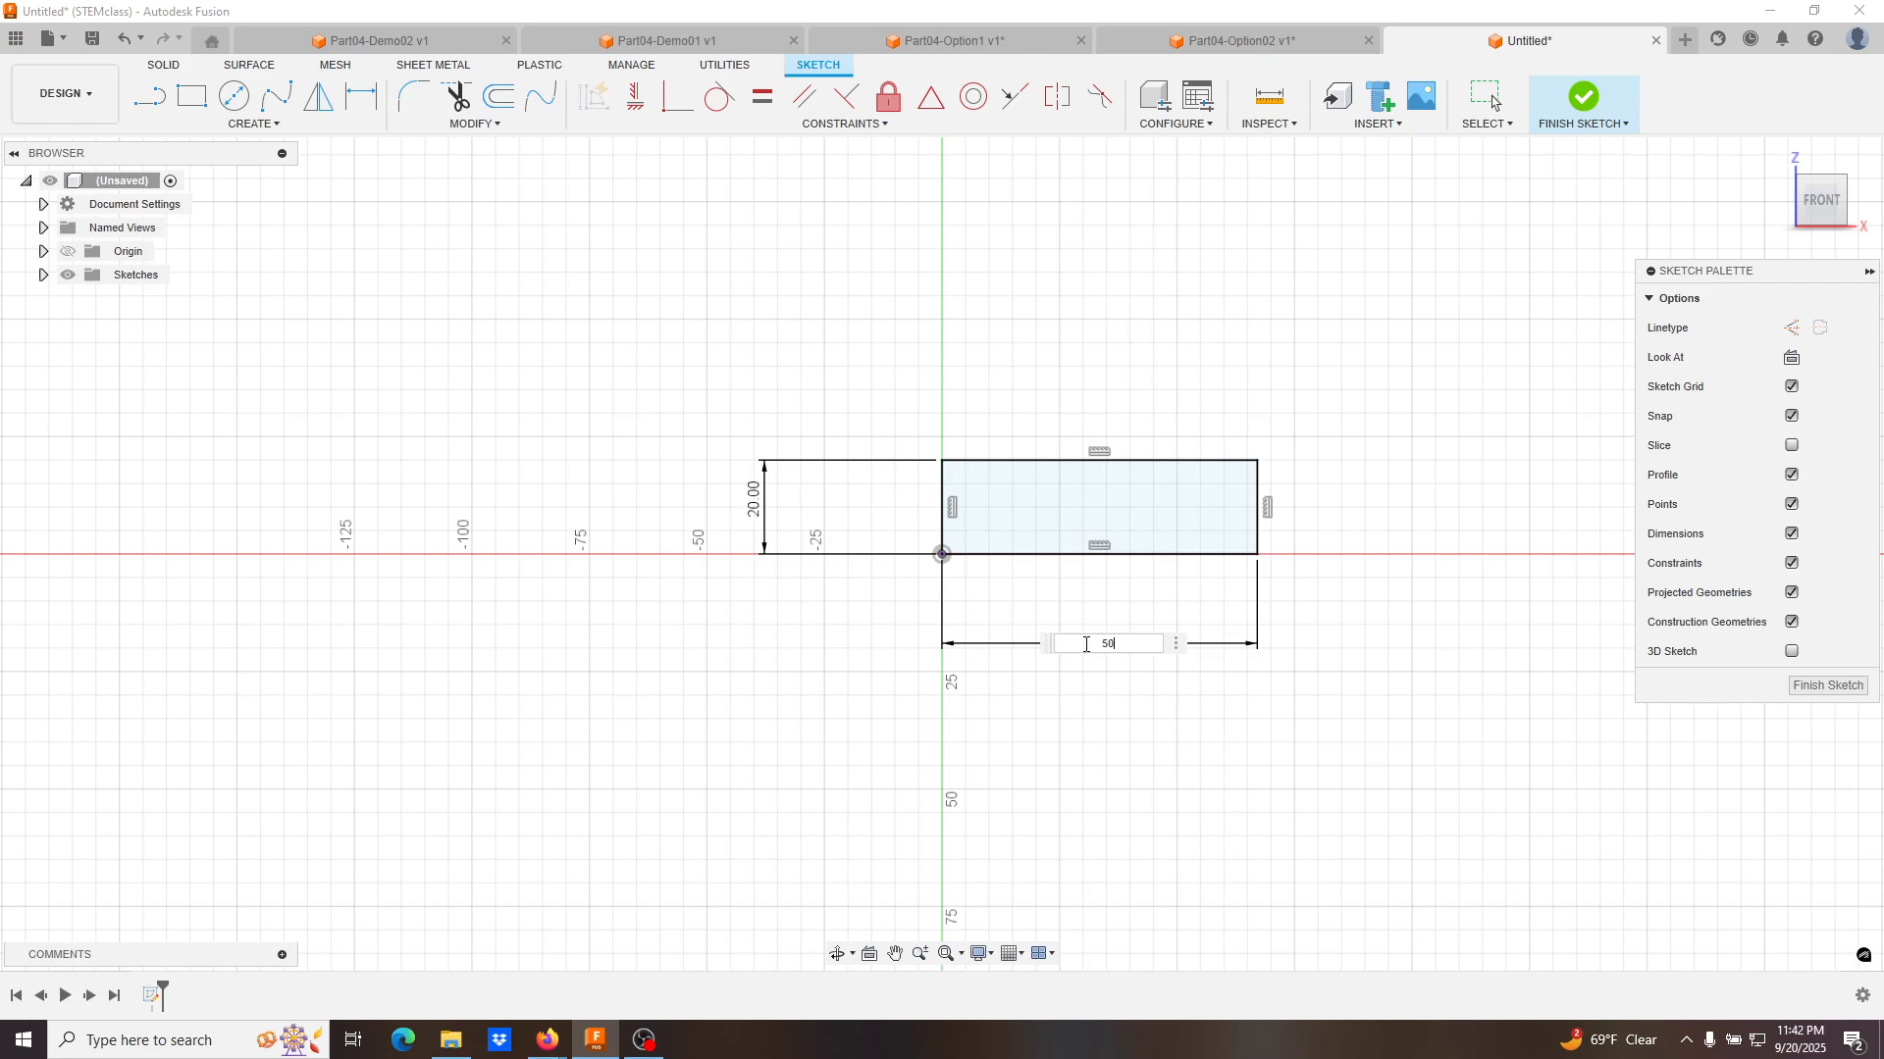
key(Return)
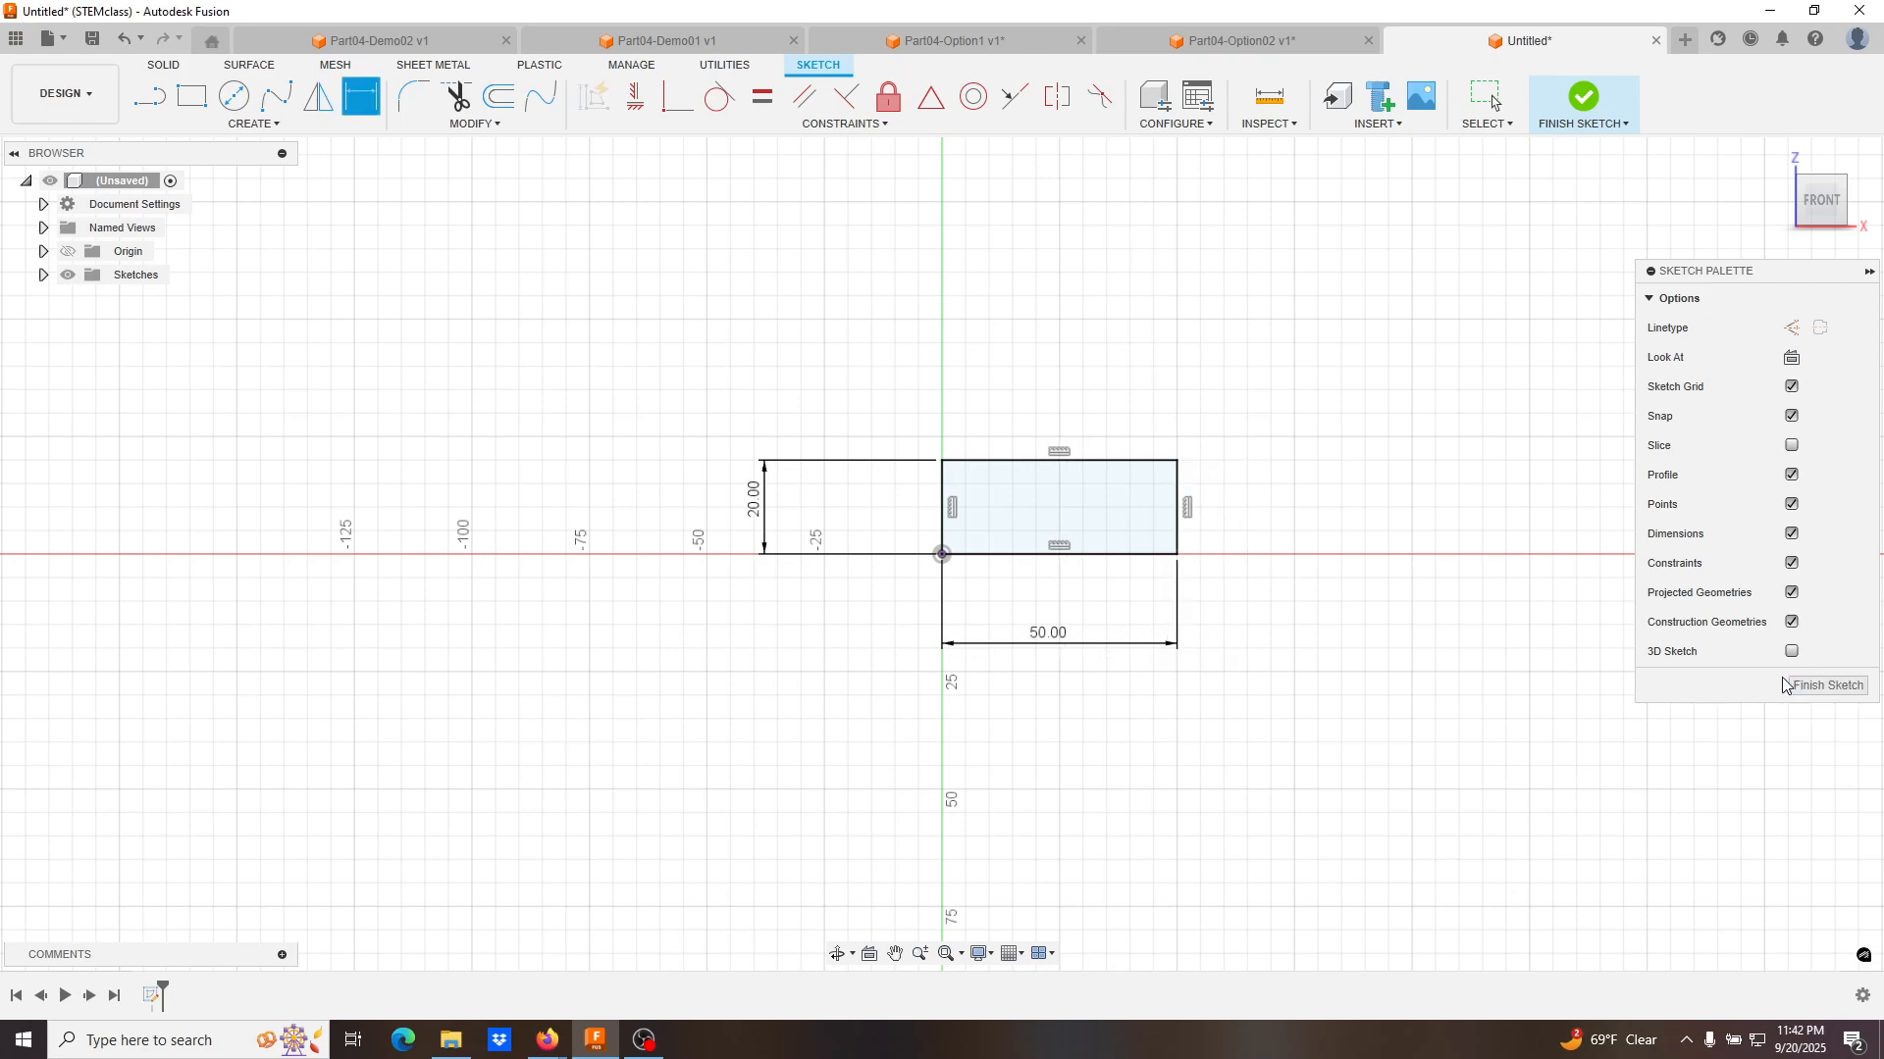
Finish the rectangle sketch and check the part's depth in the BeginnerCADexercises-1.pdf drawing.
click(1811, 685)
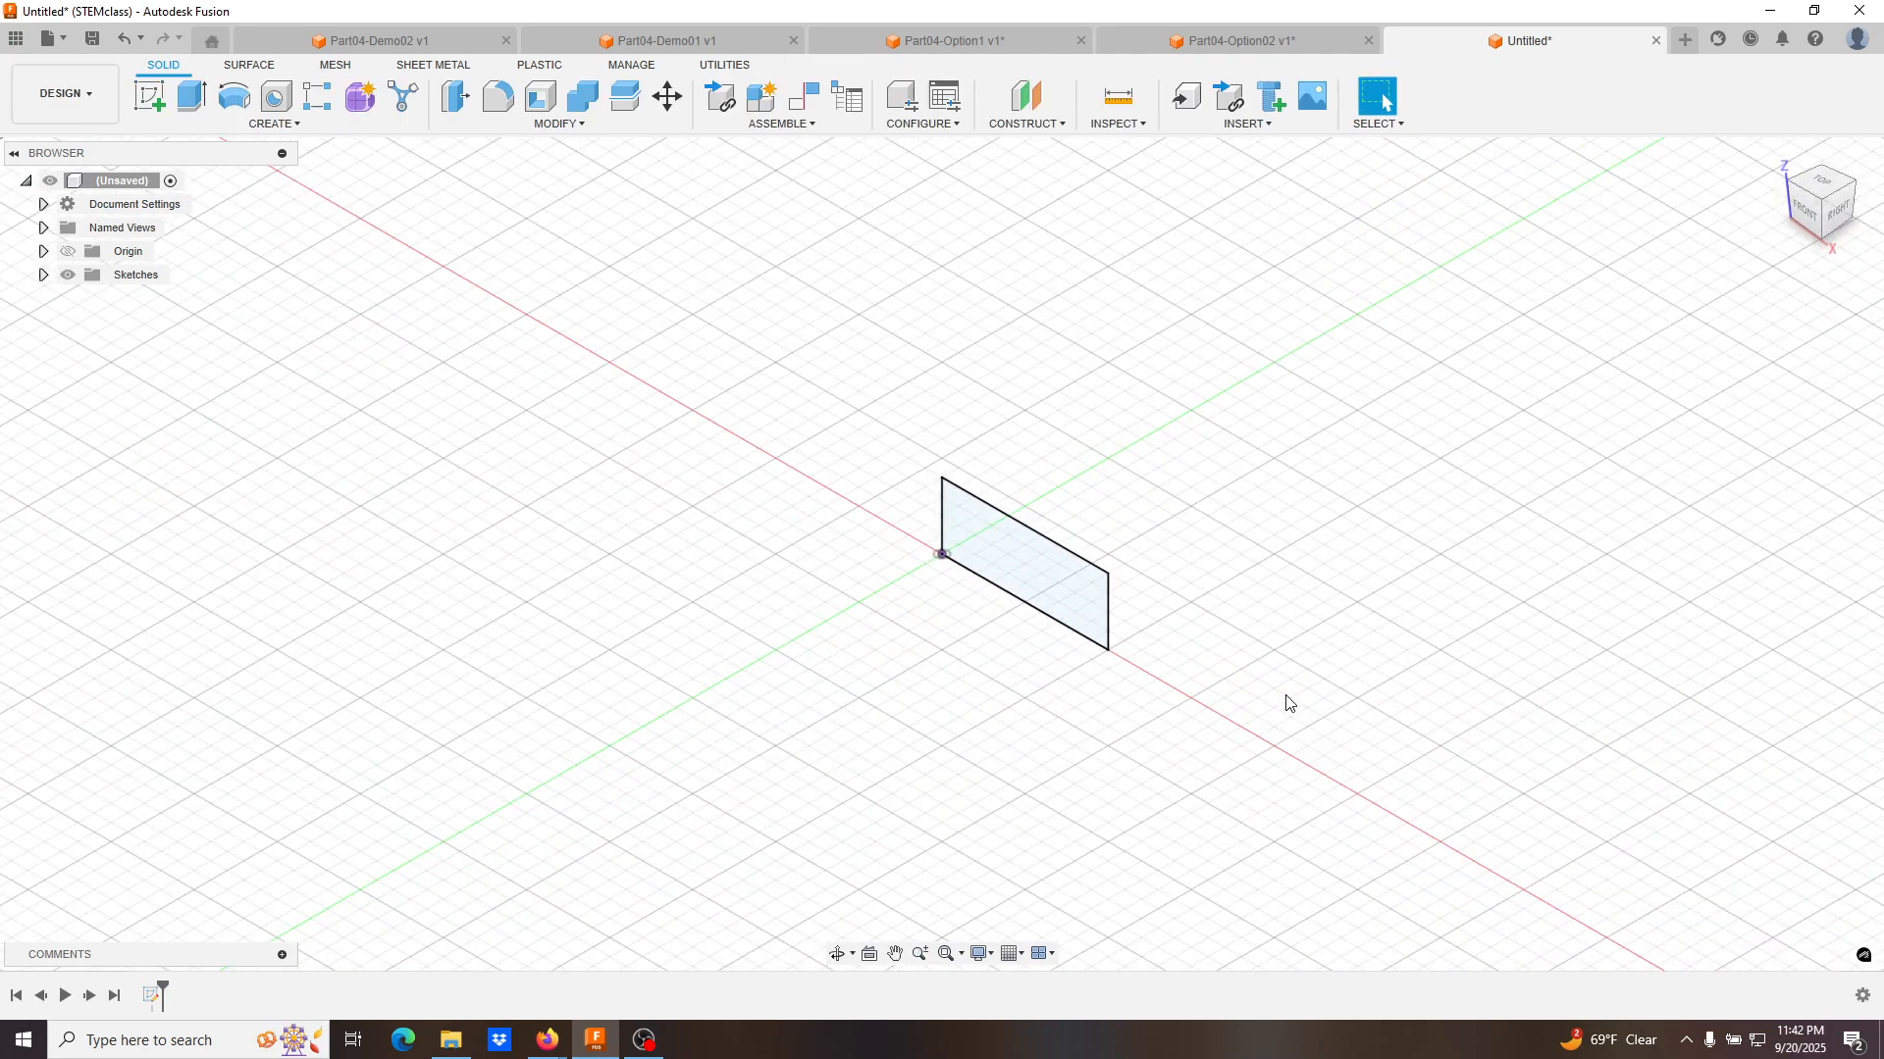
mouse_move(547, 1038)
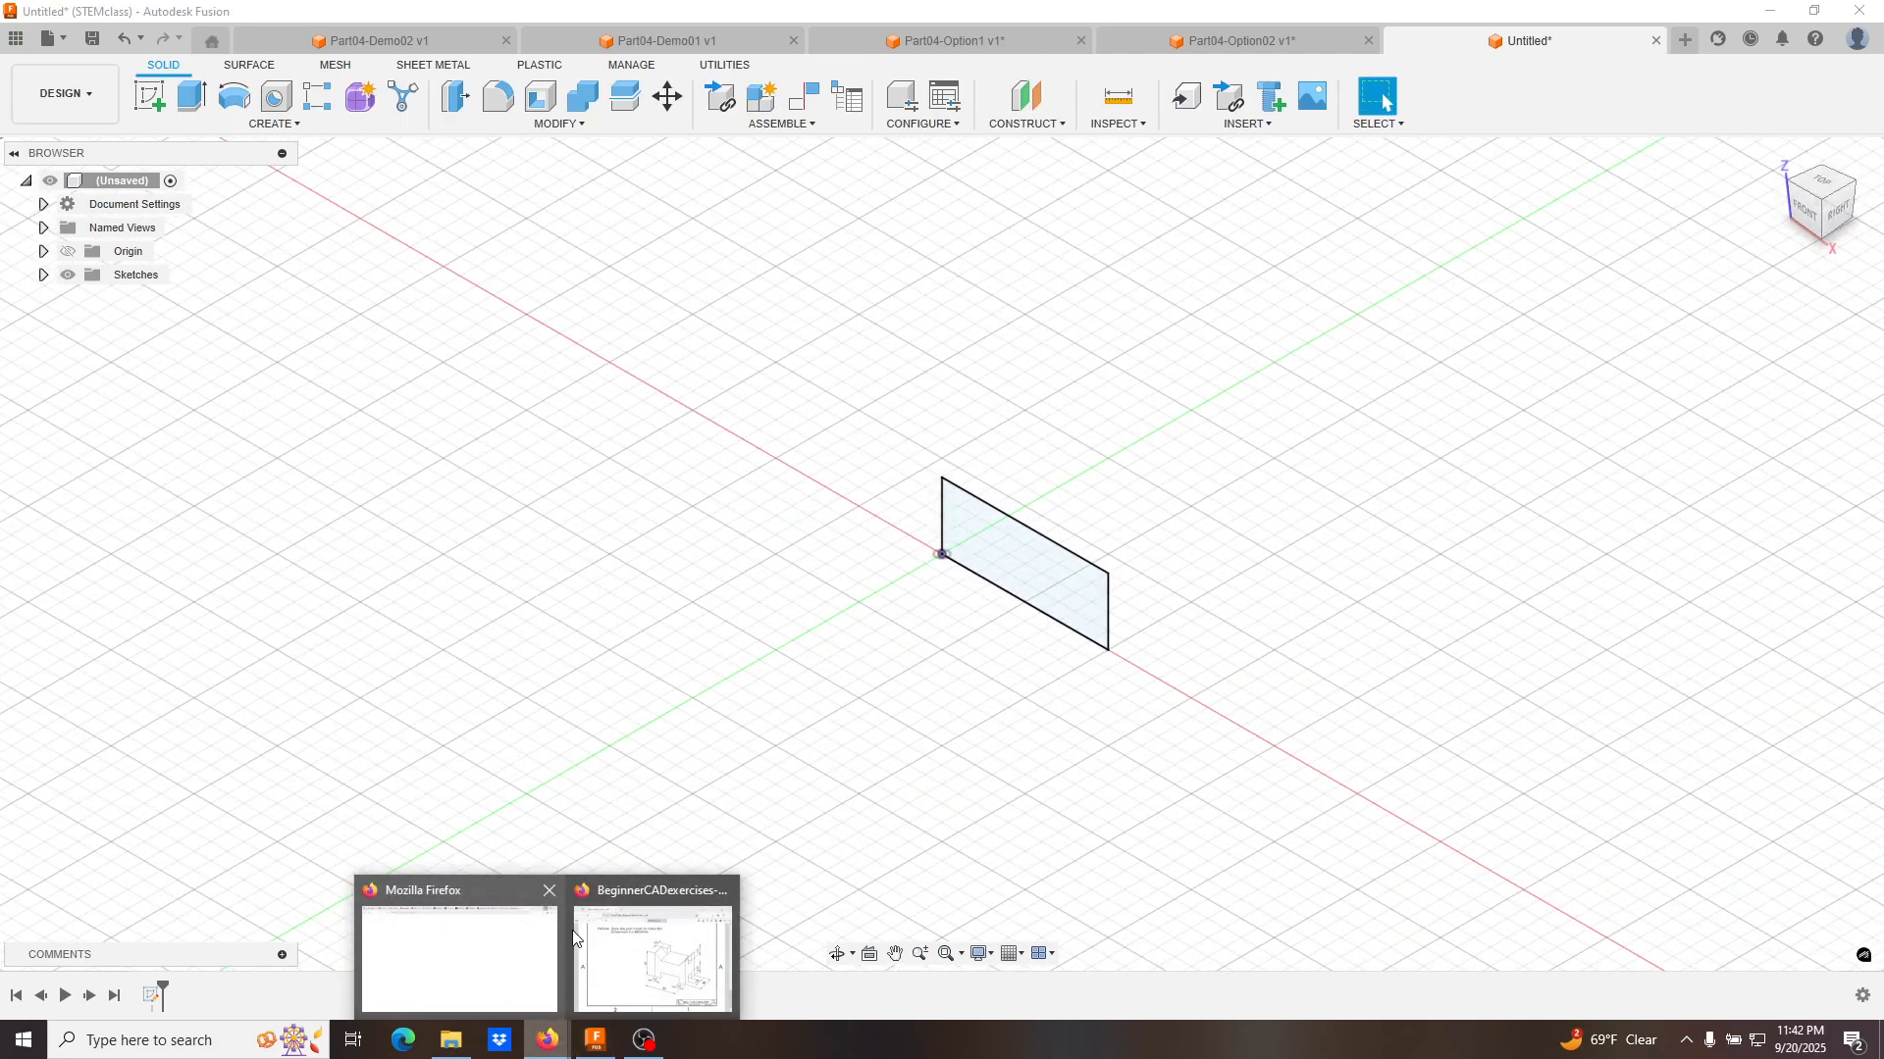
click(642, 940)
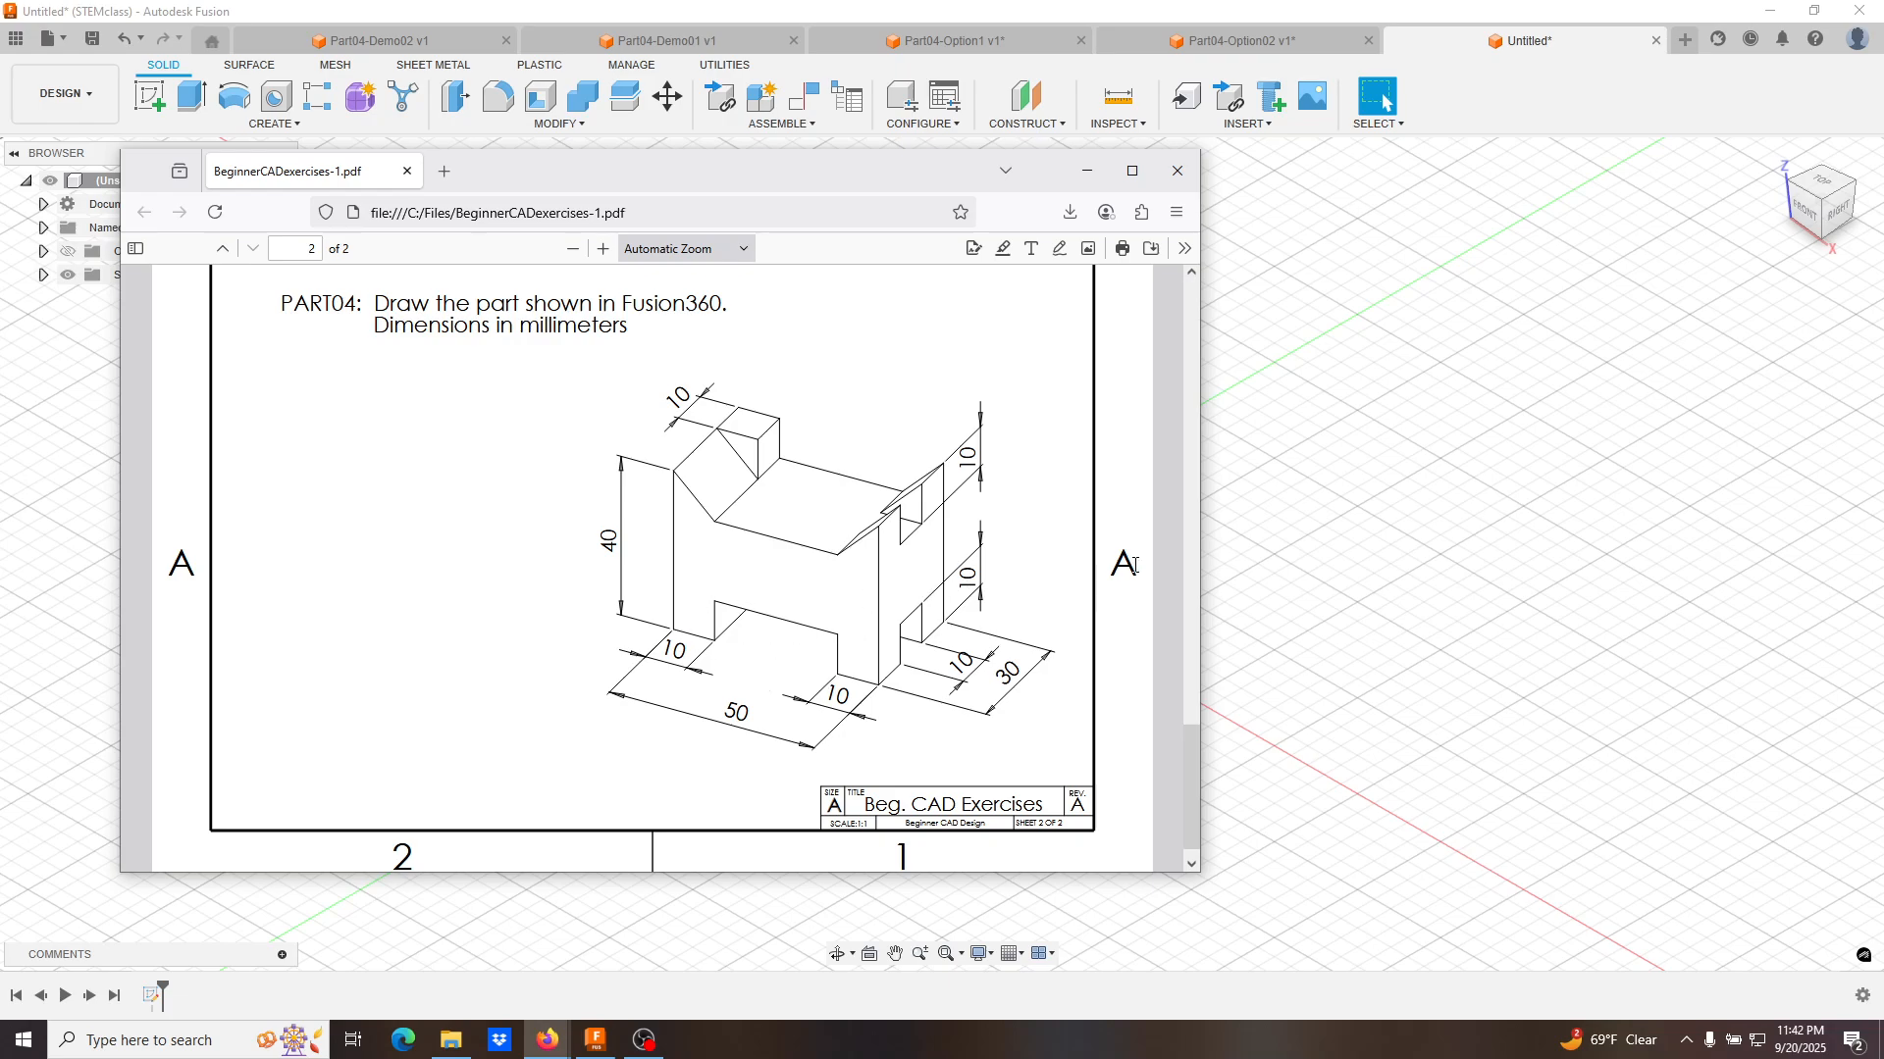
click(1437, 530)
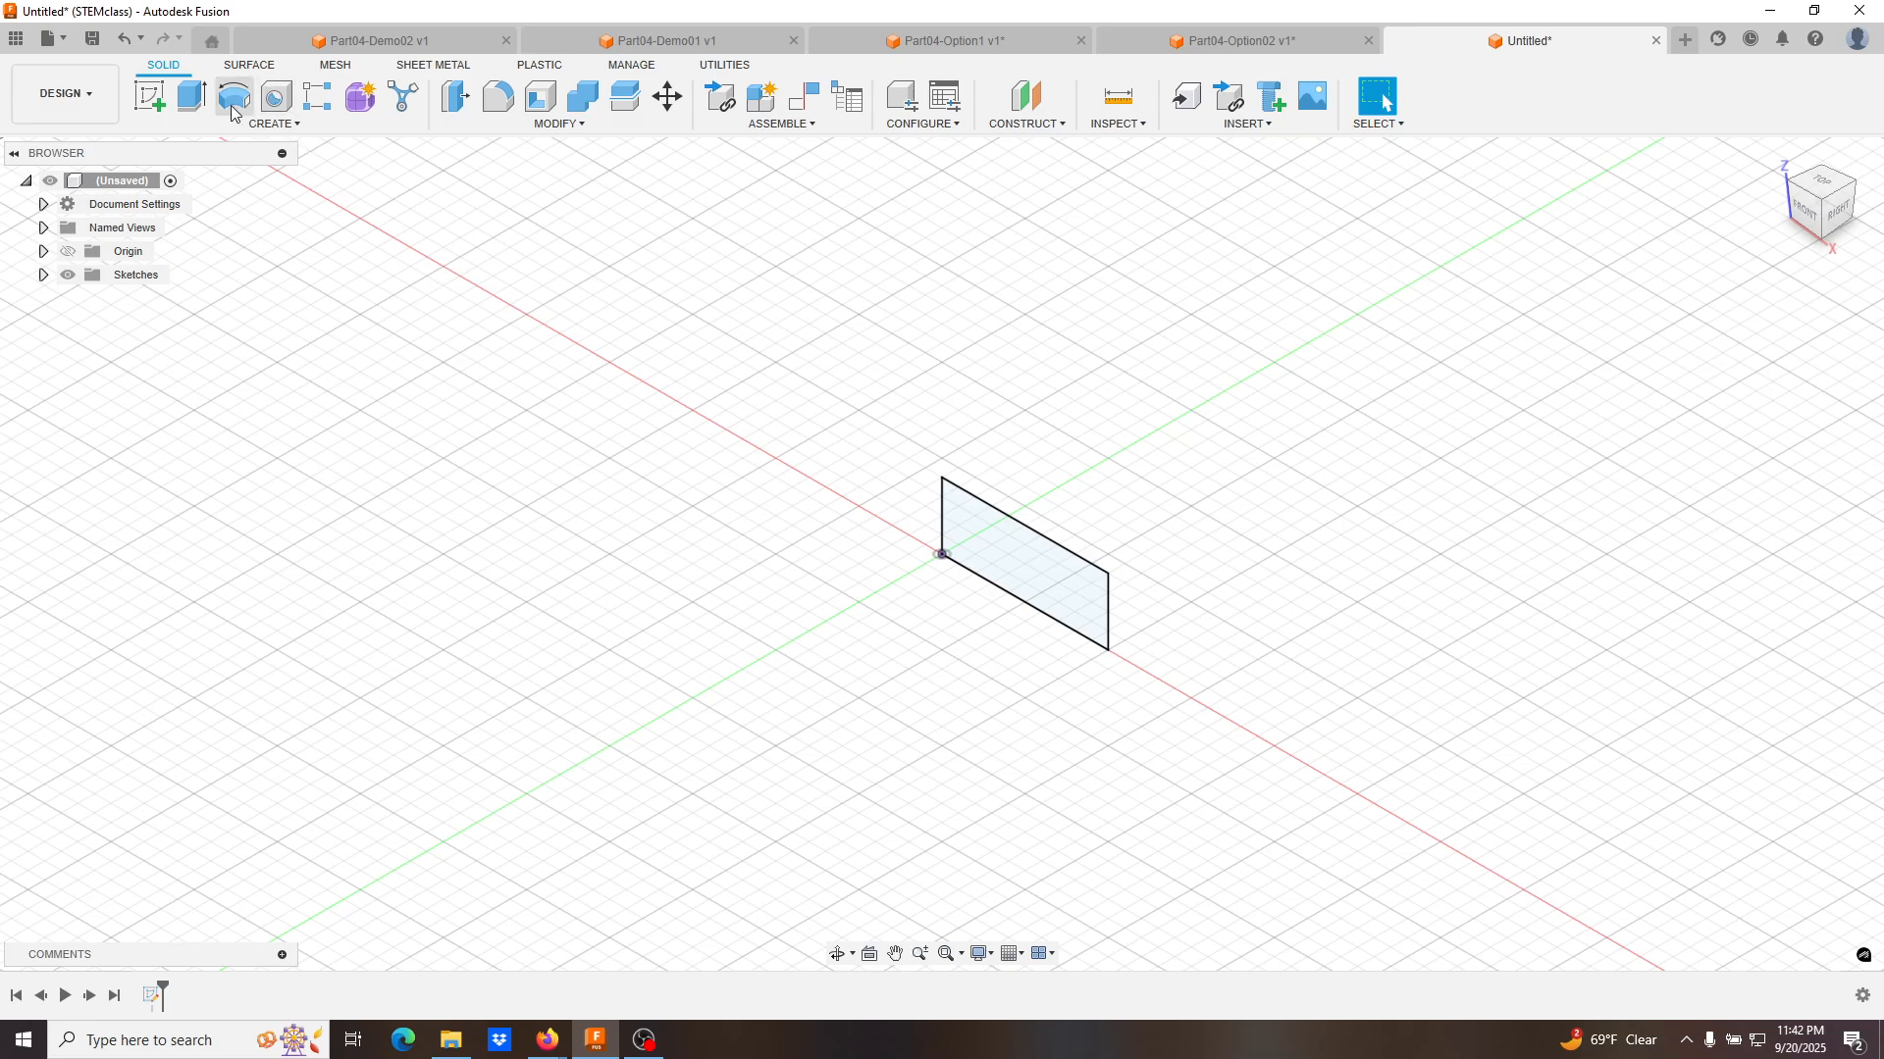
Extrude the rectangle profile 30 mm to one side as a new body.
click(193, 92)
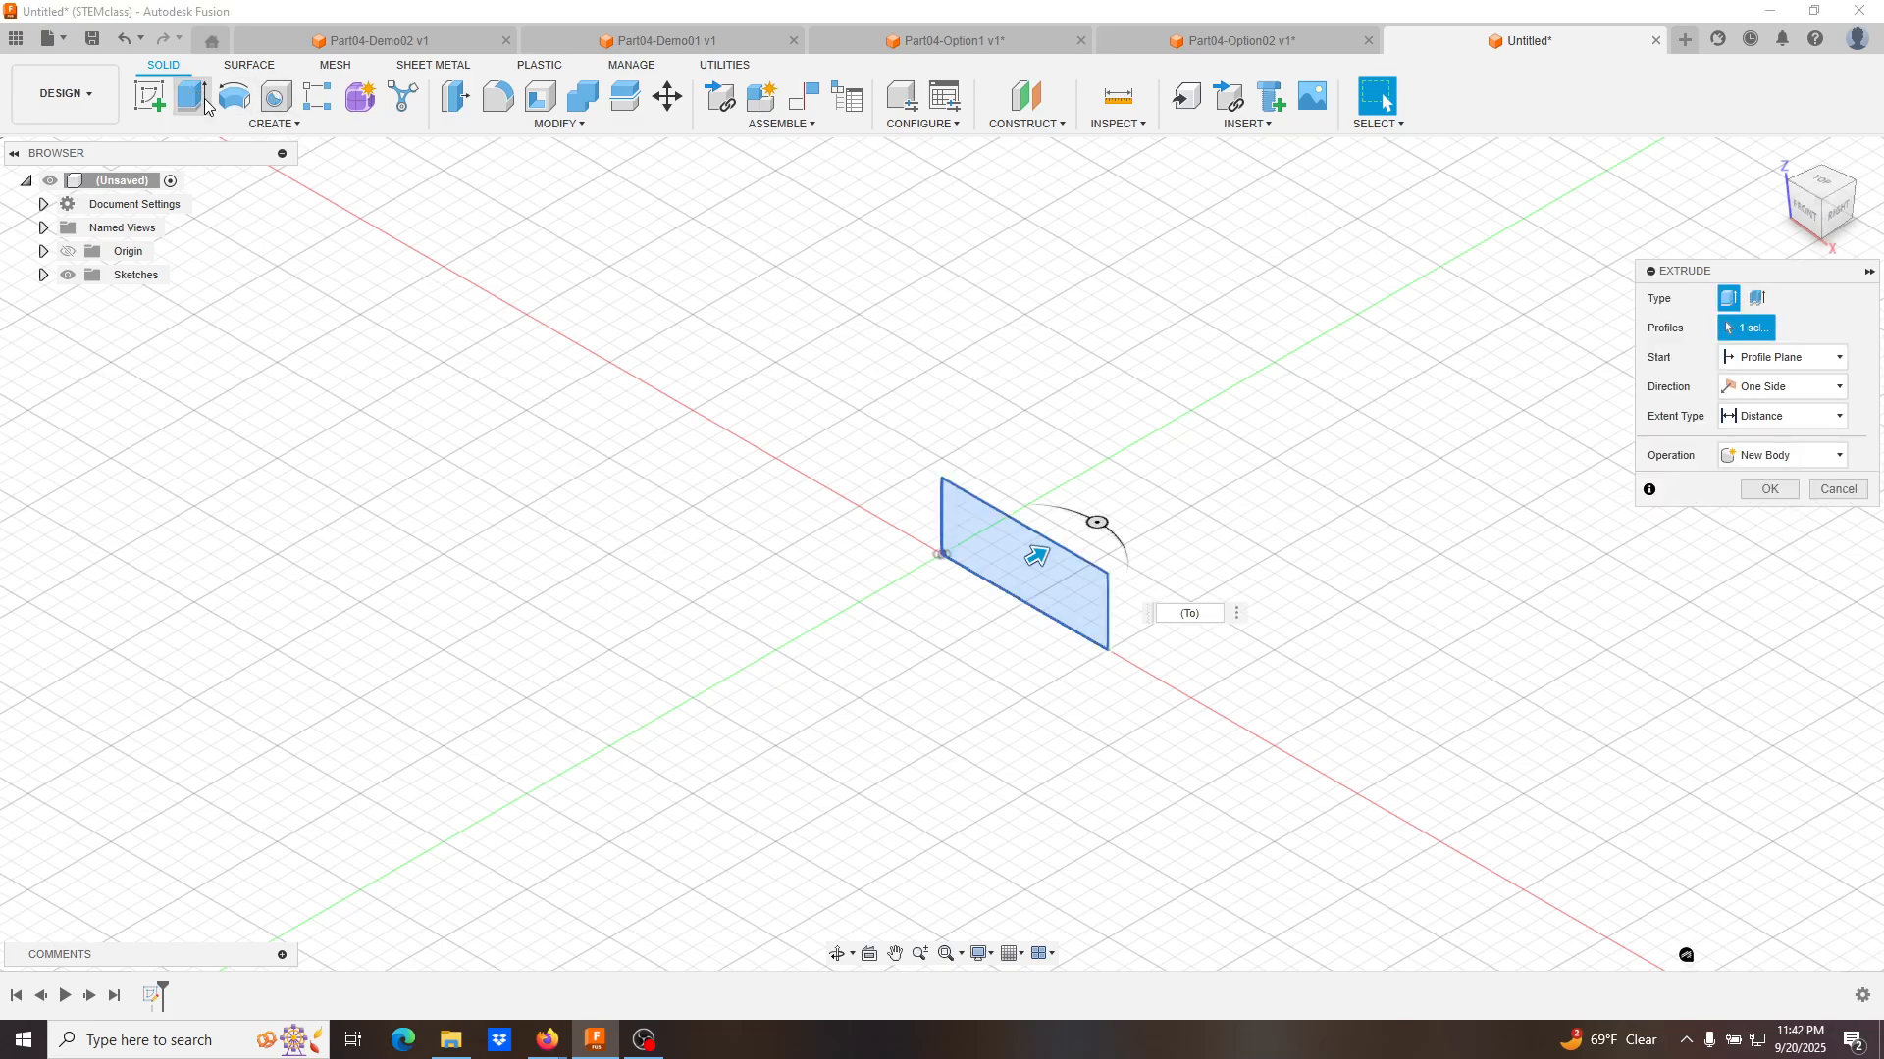
click(1029, 561)
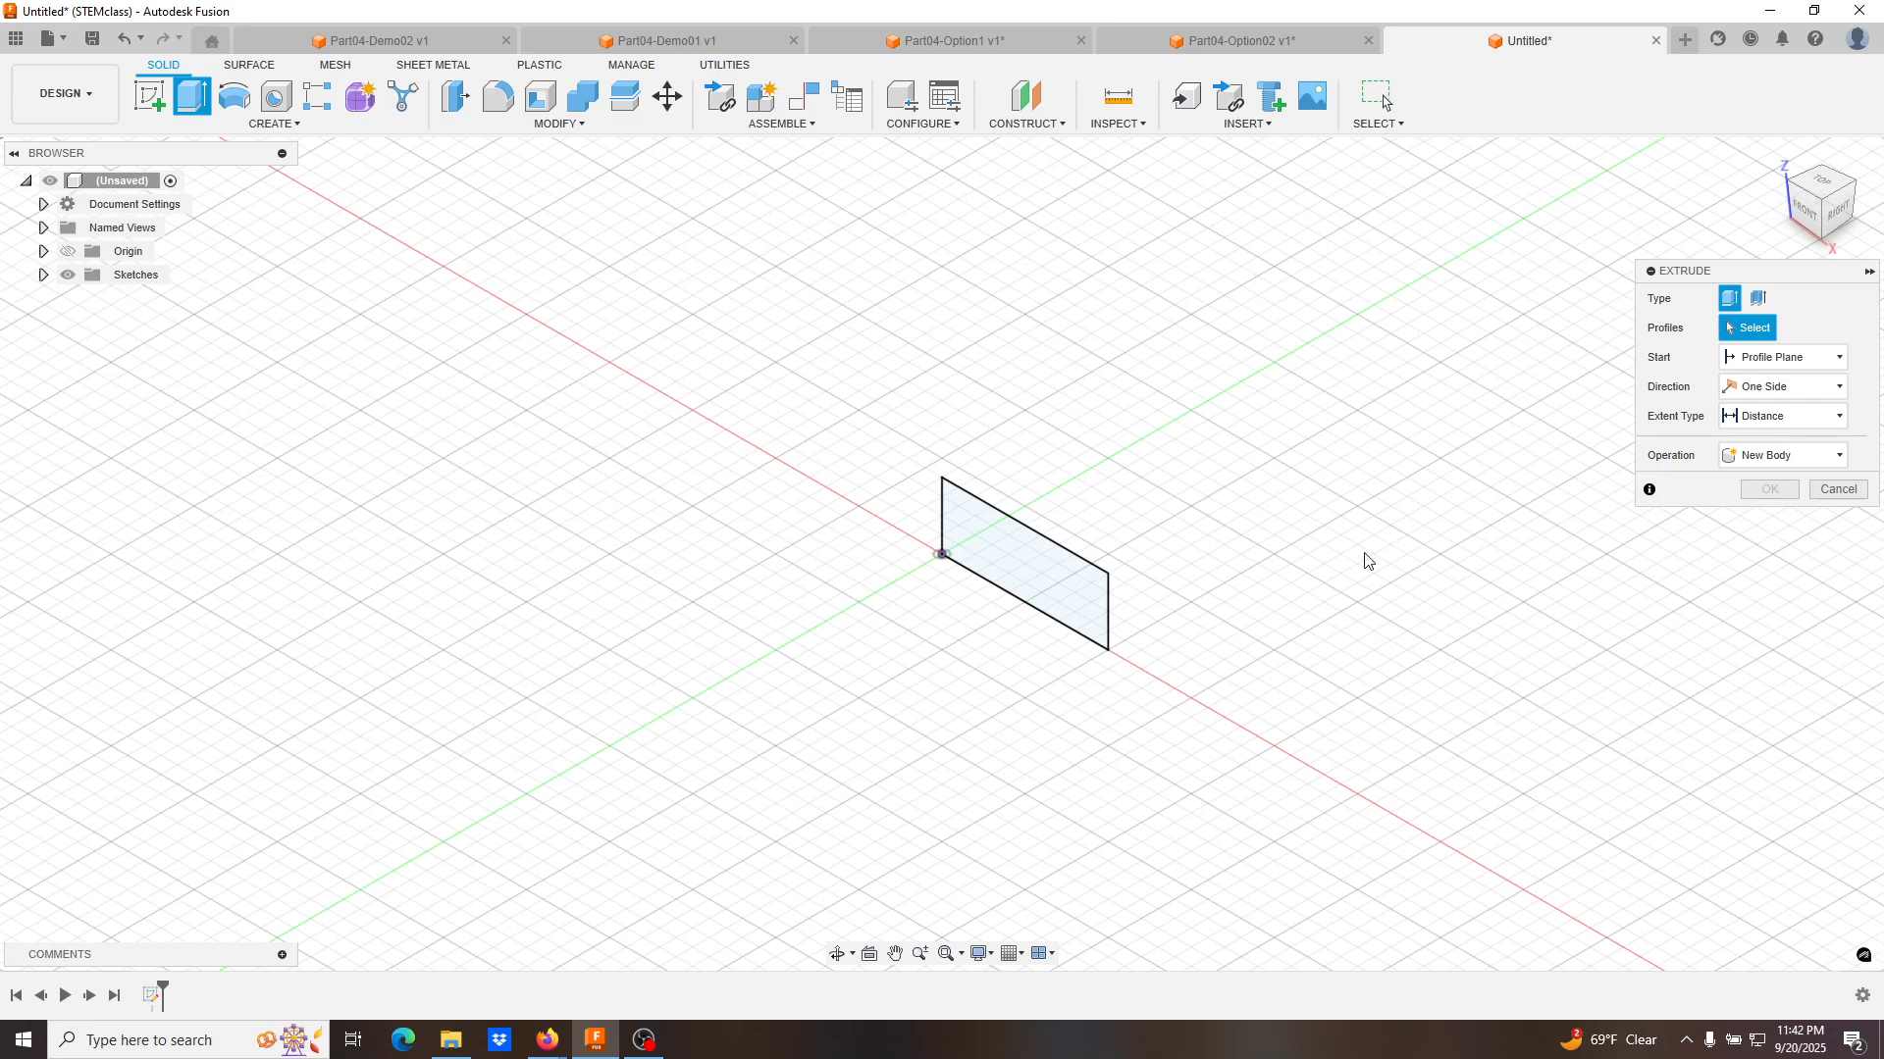
click(1026, 575)
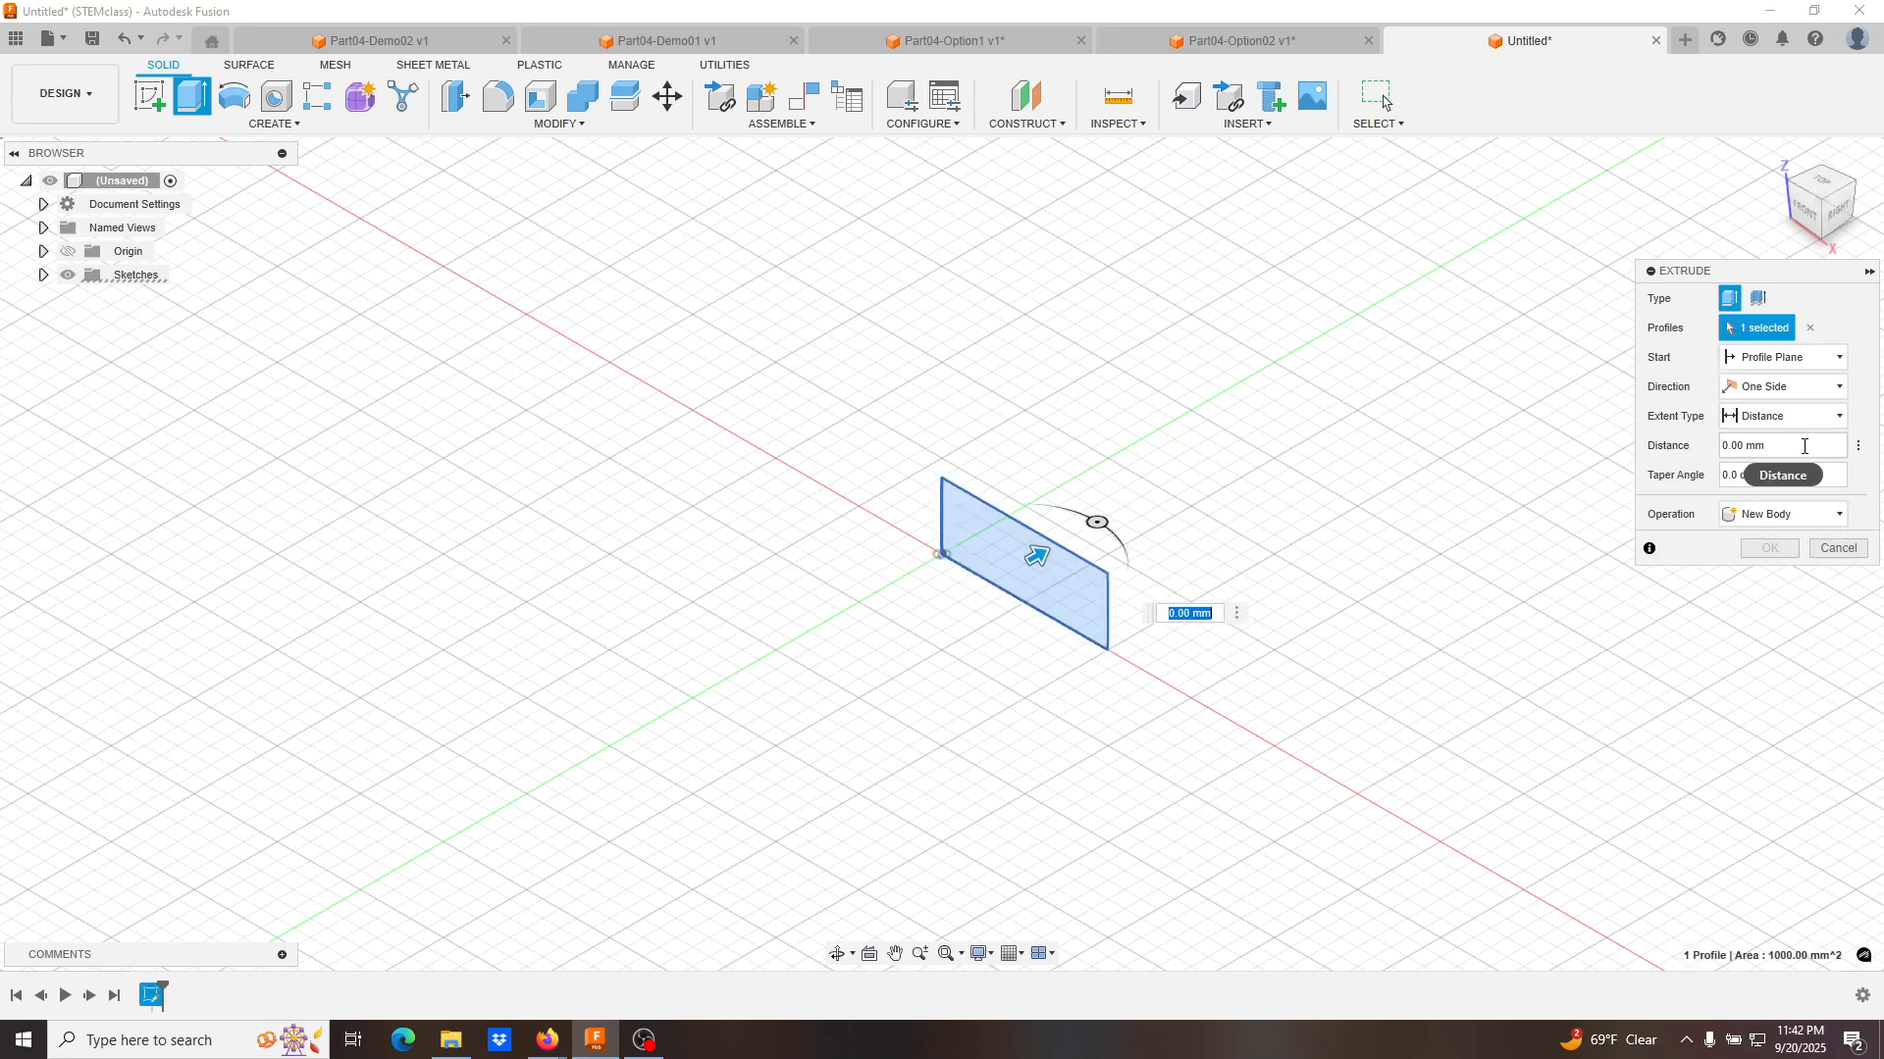
double_click(1804, 447)
text(30)
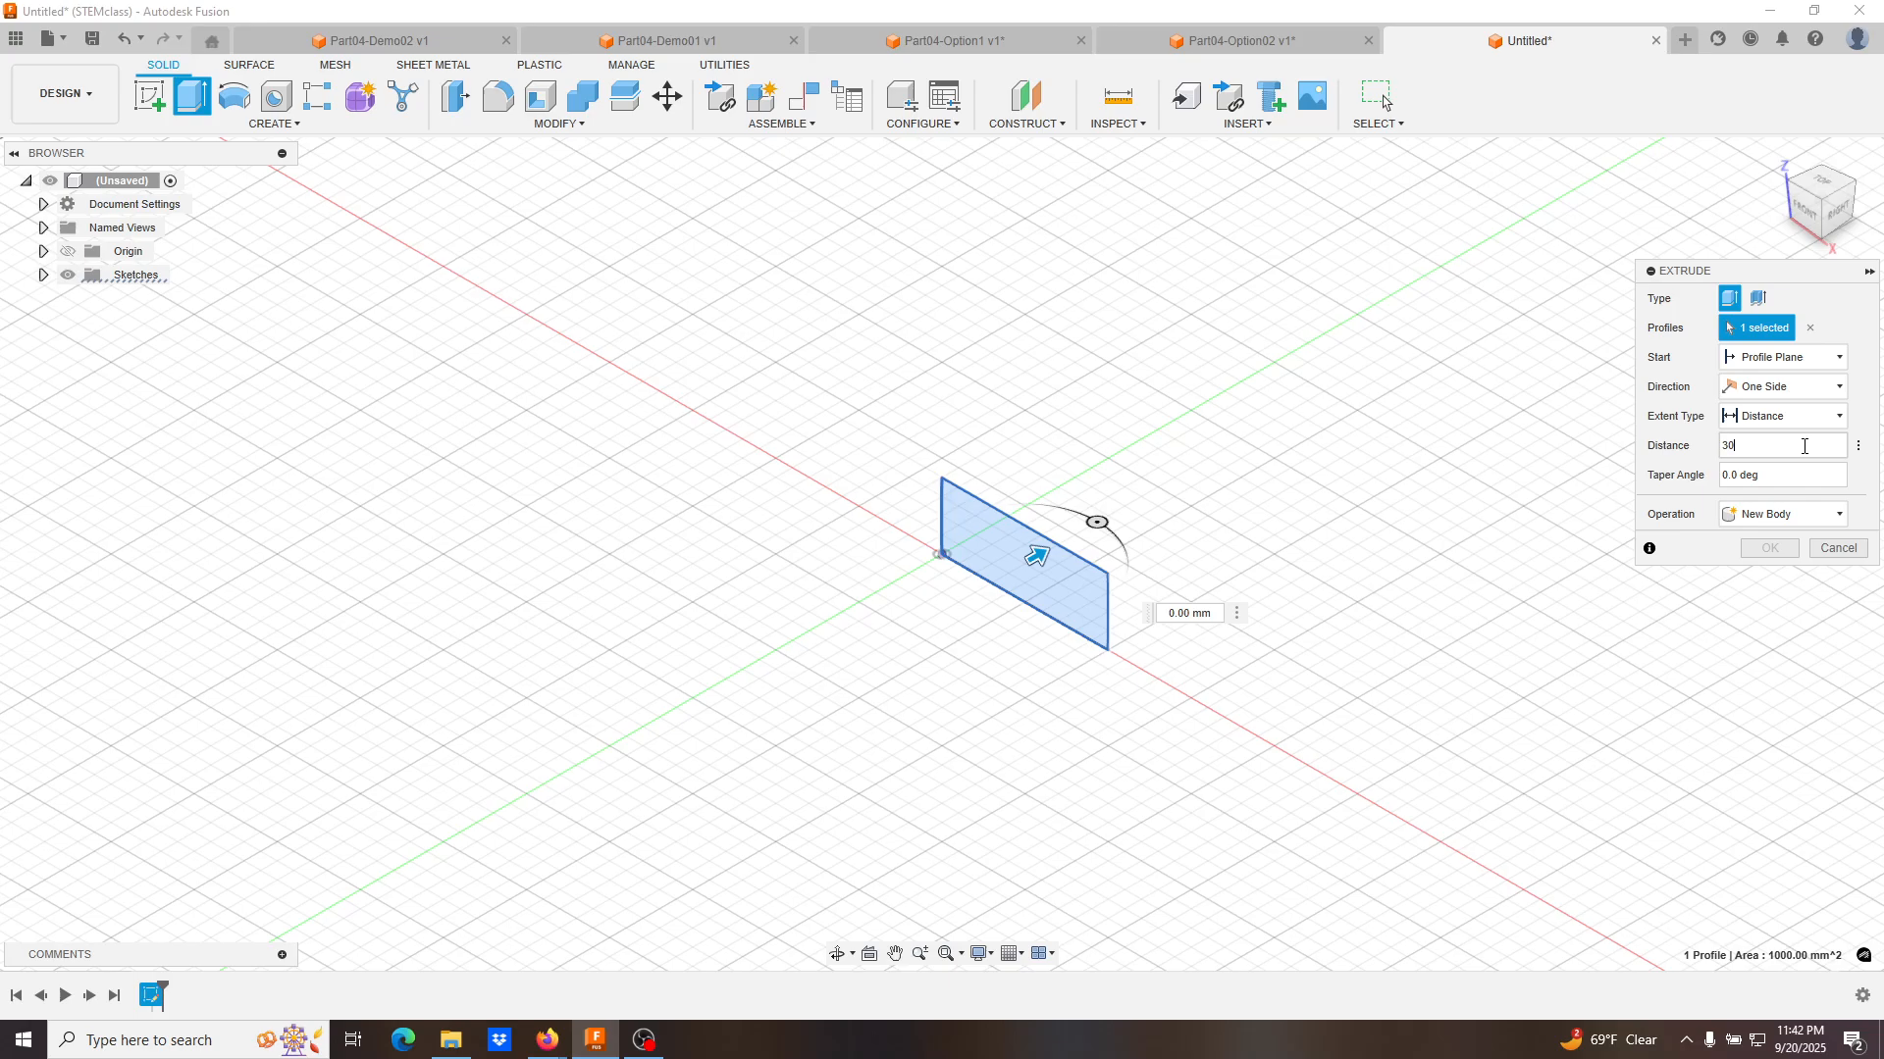
key(Return)
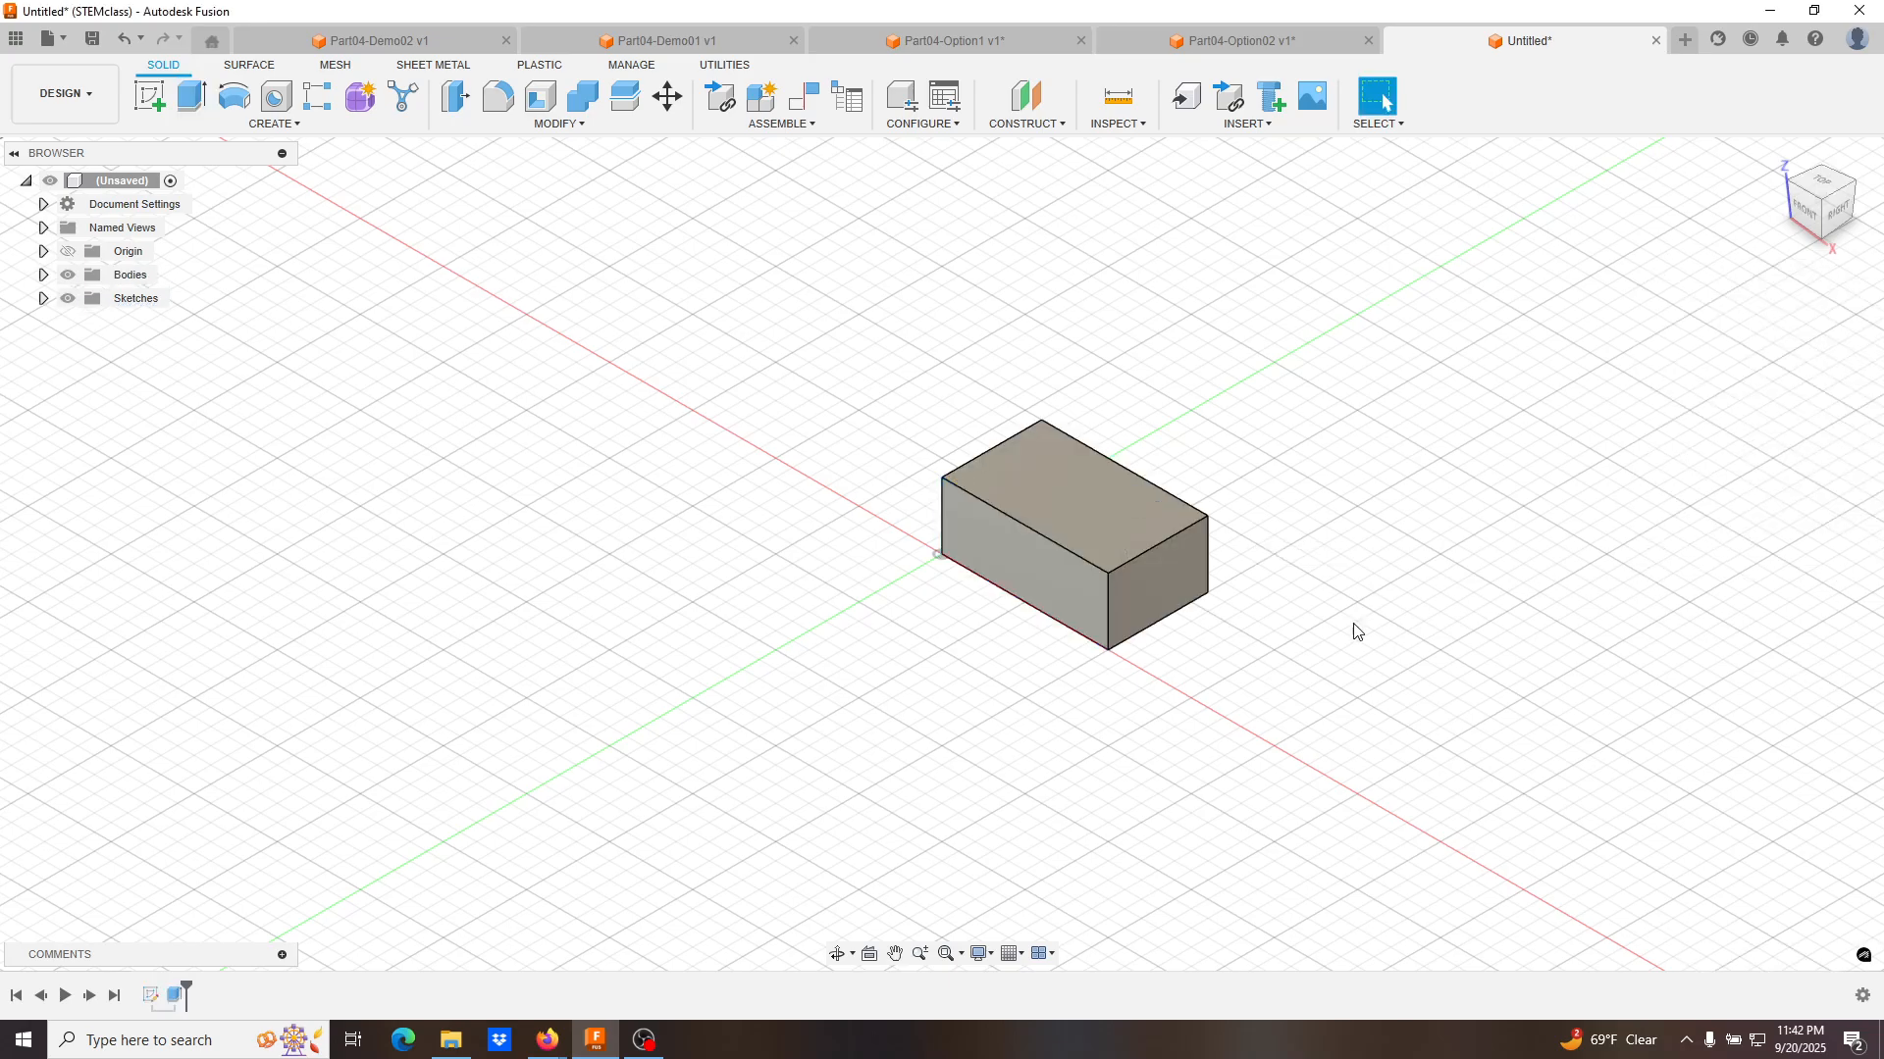
Start a sketch on the block's bottom face and draw a small rectangle inward from the origin corner.
shift+middle_drag(1308, 695, 1275, 525)
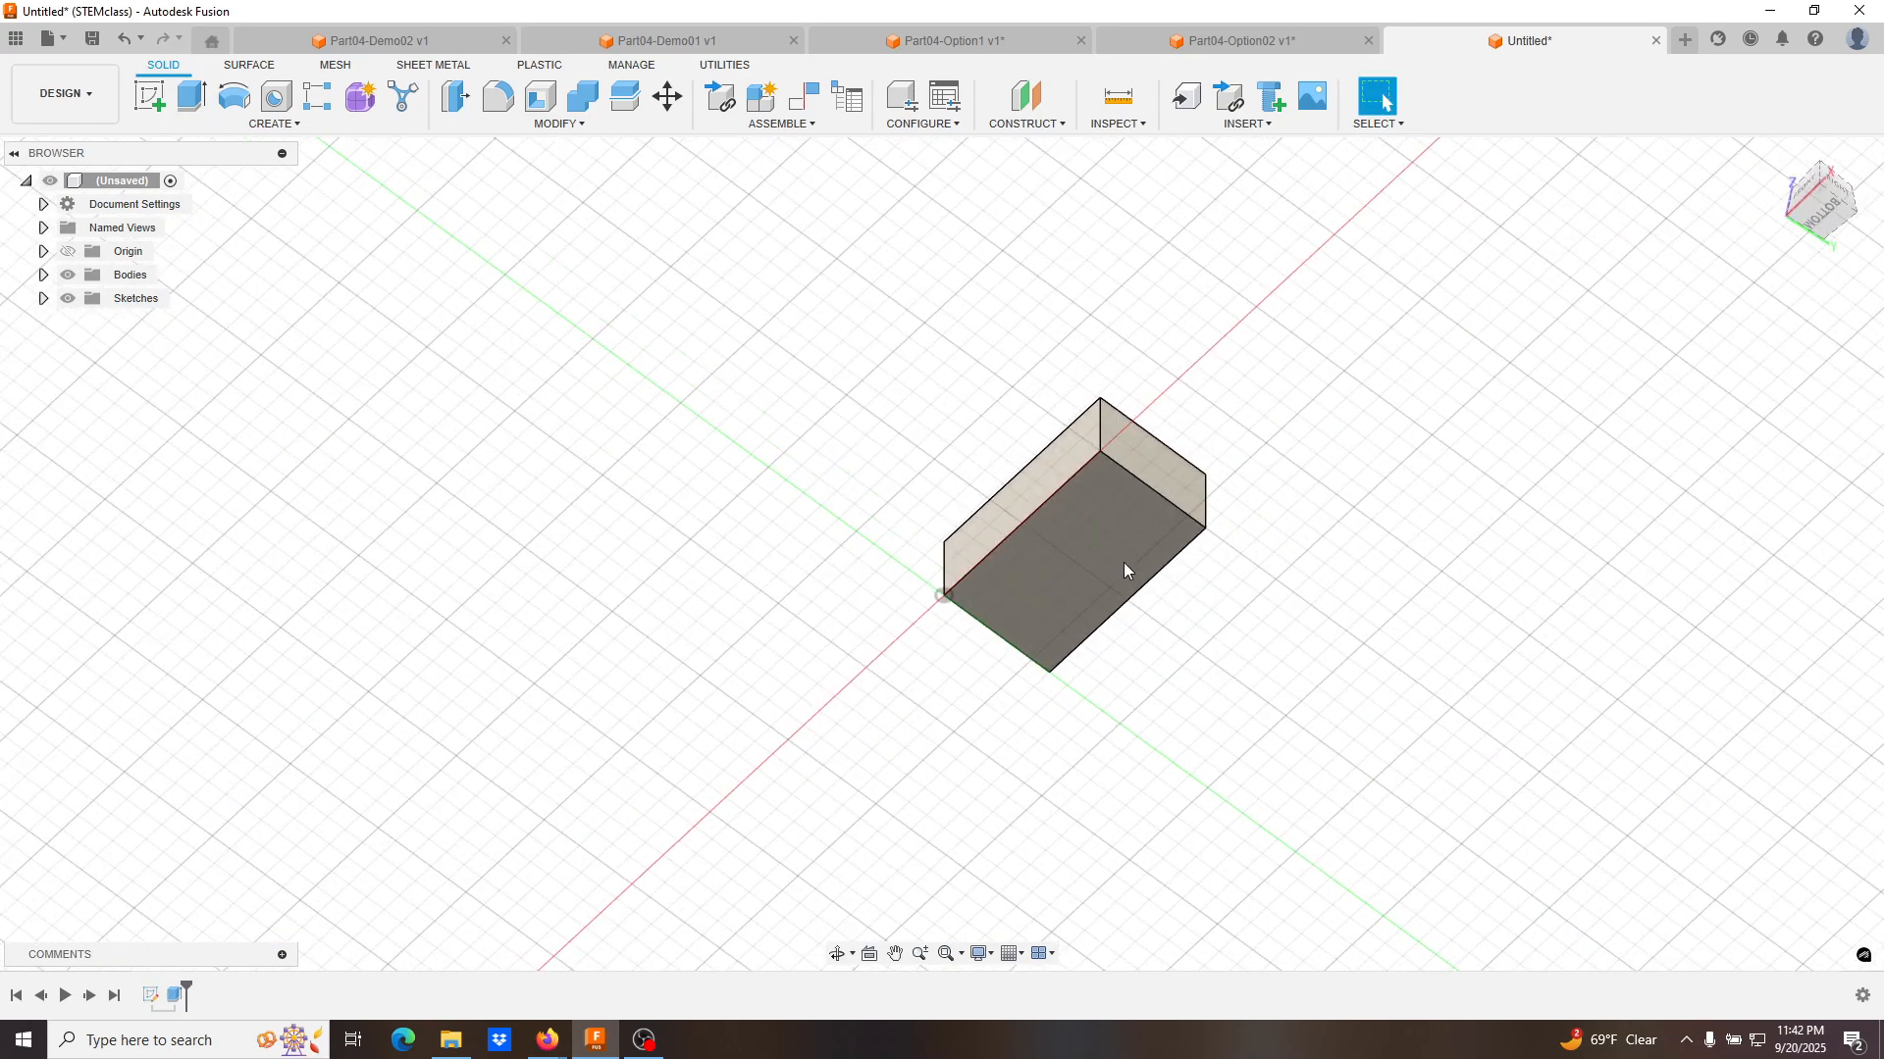
click(1092, 561)
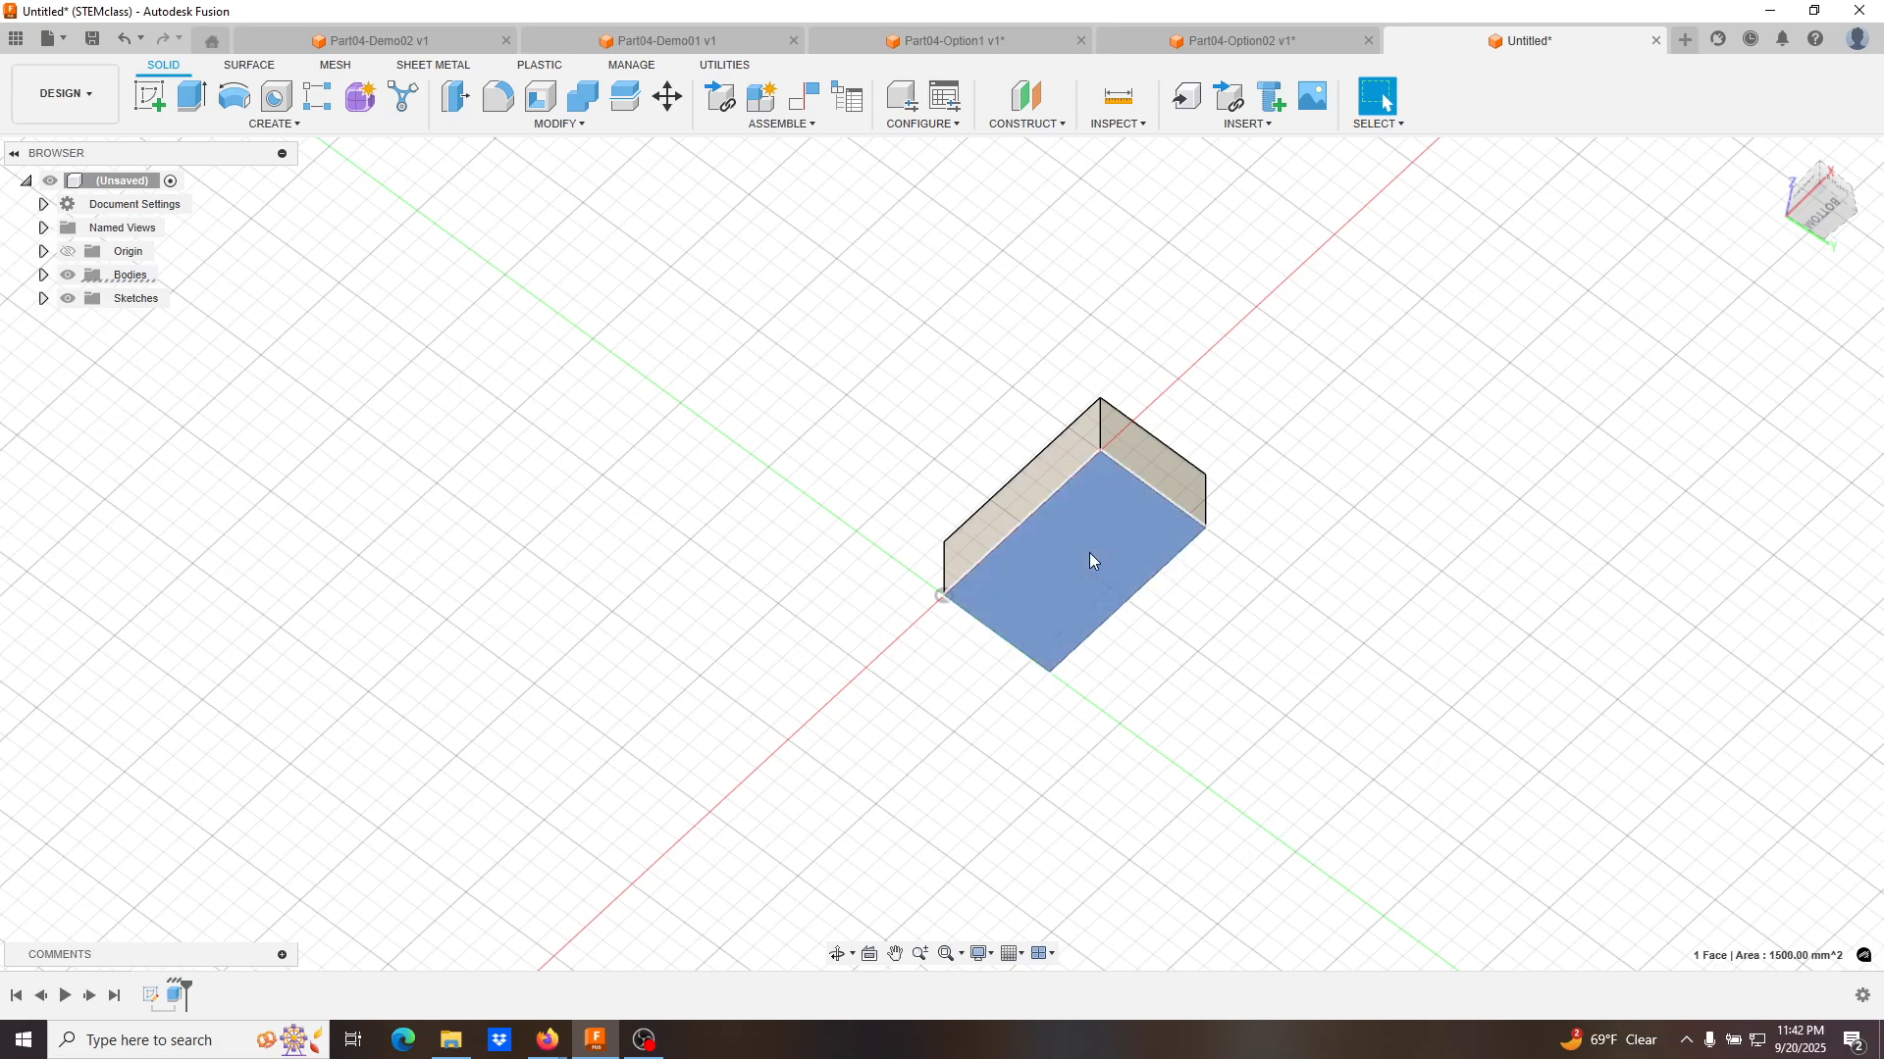
click(152, 100)
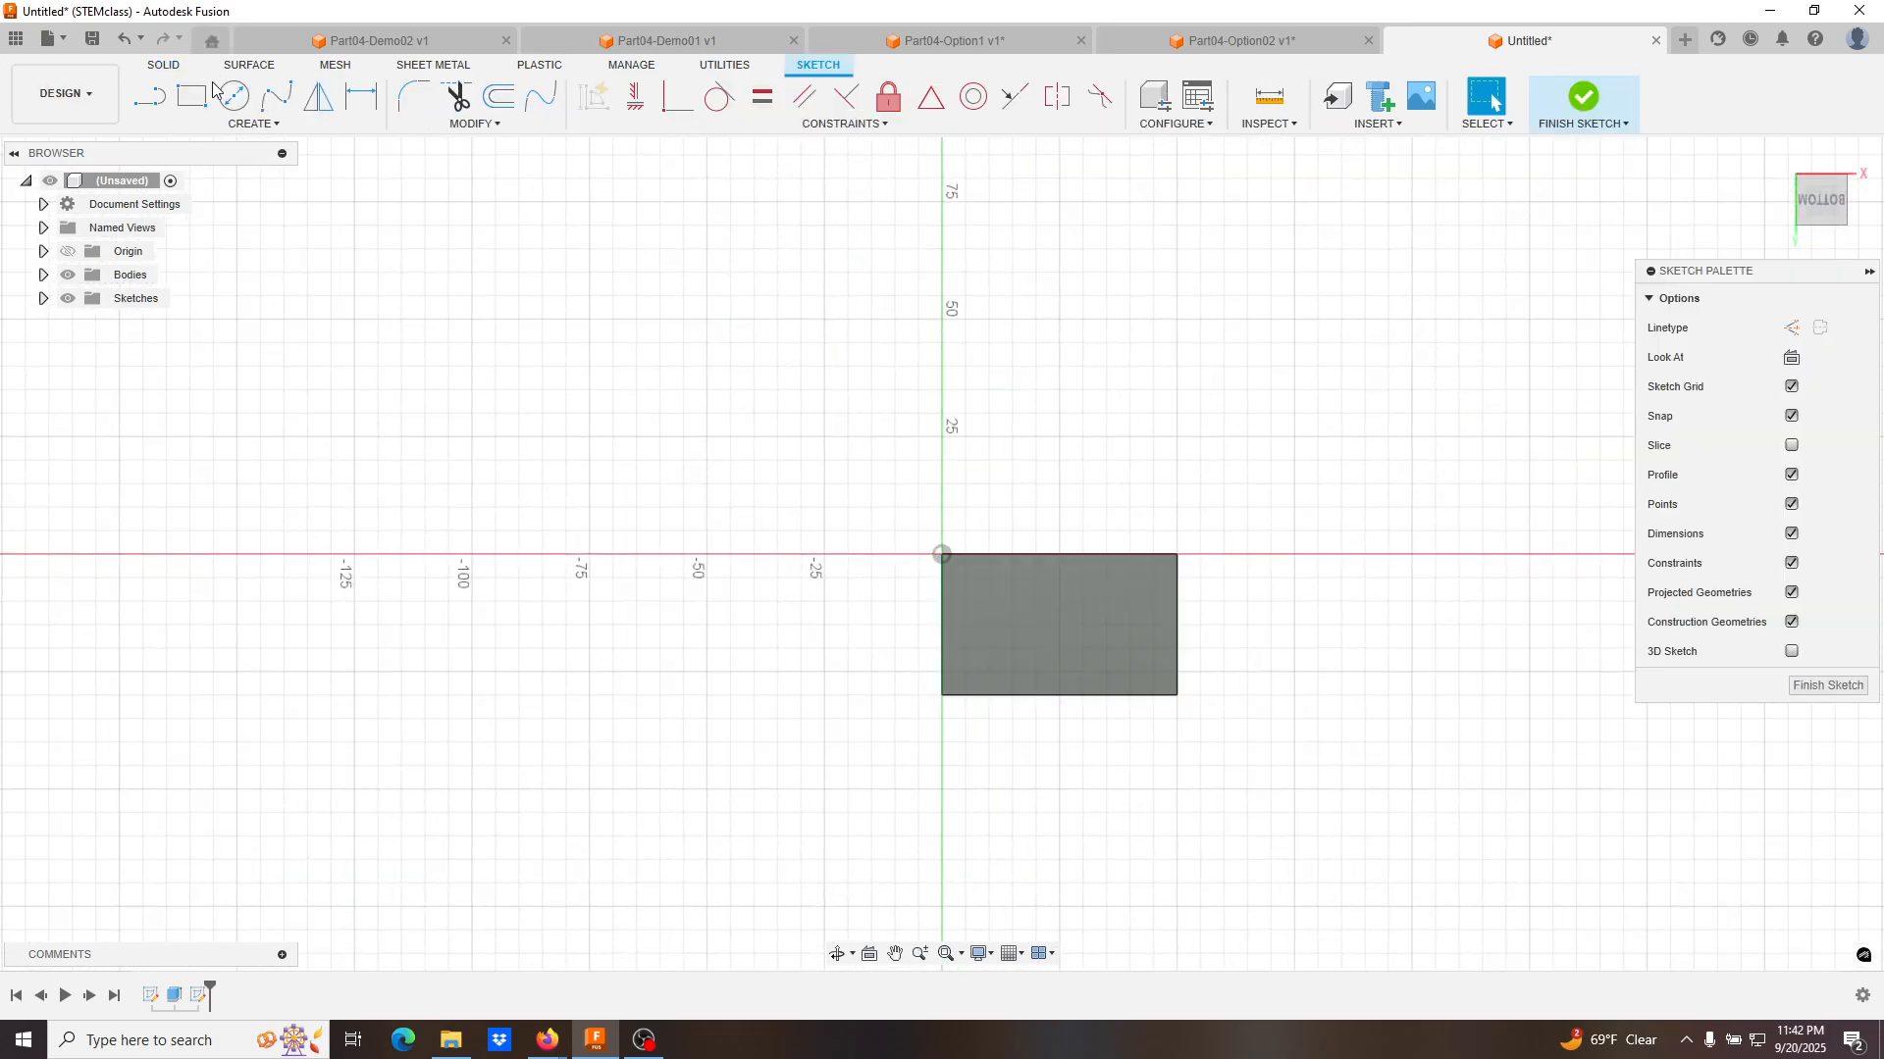
click(193, 96)
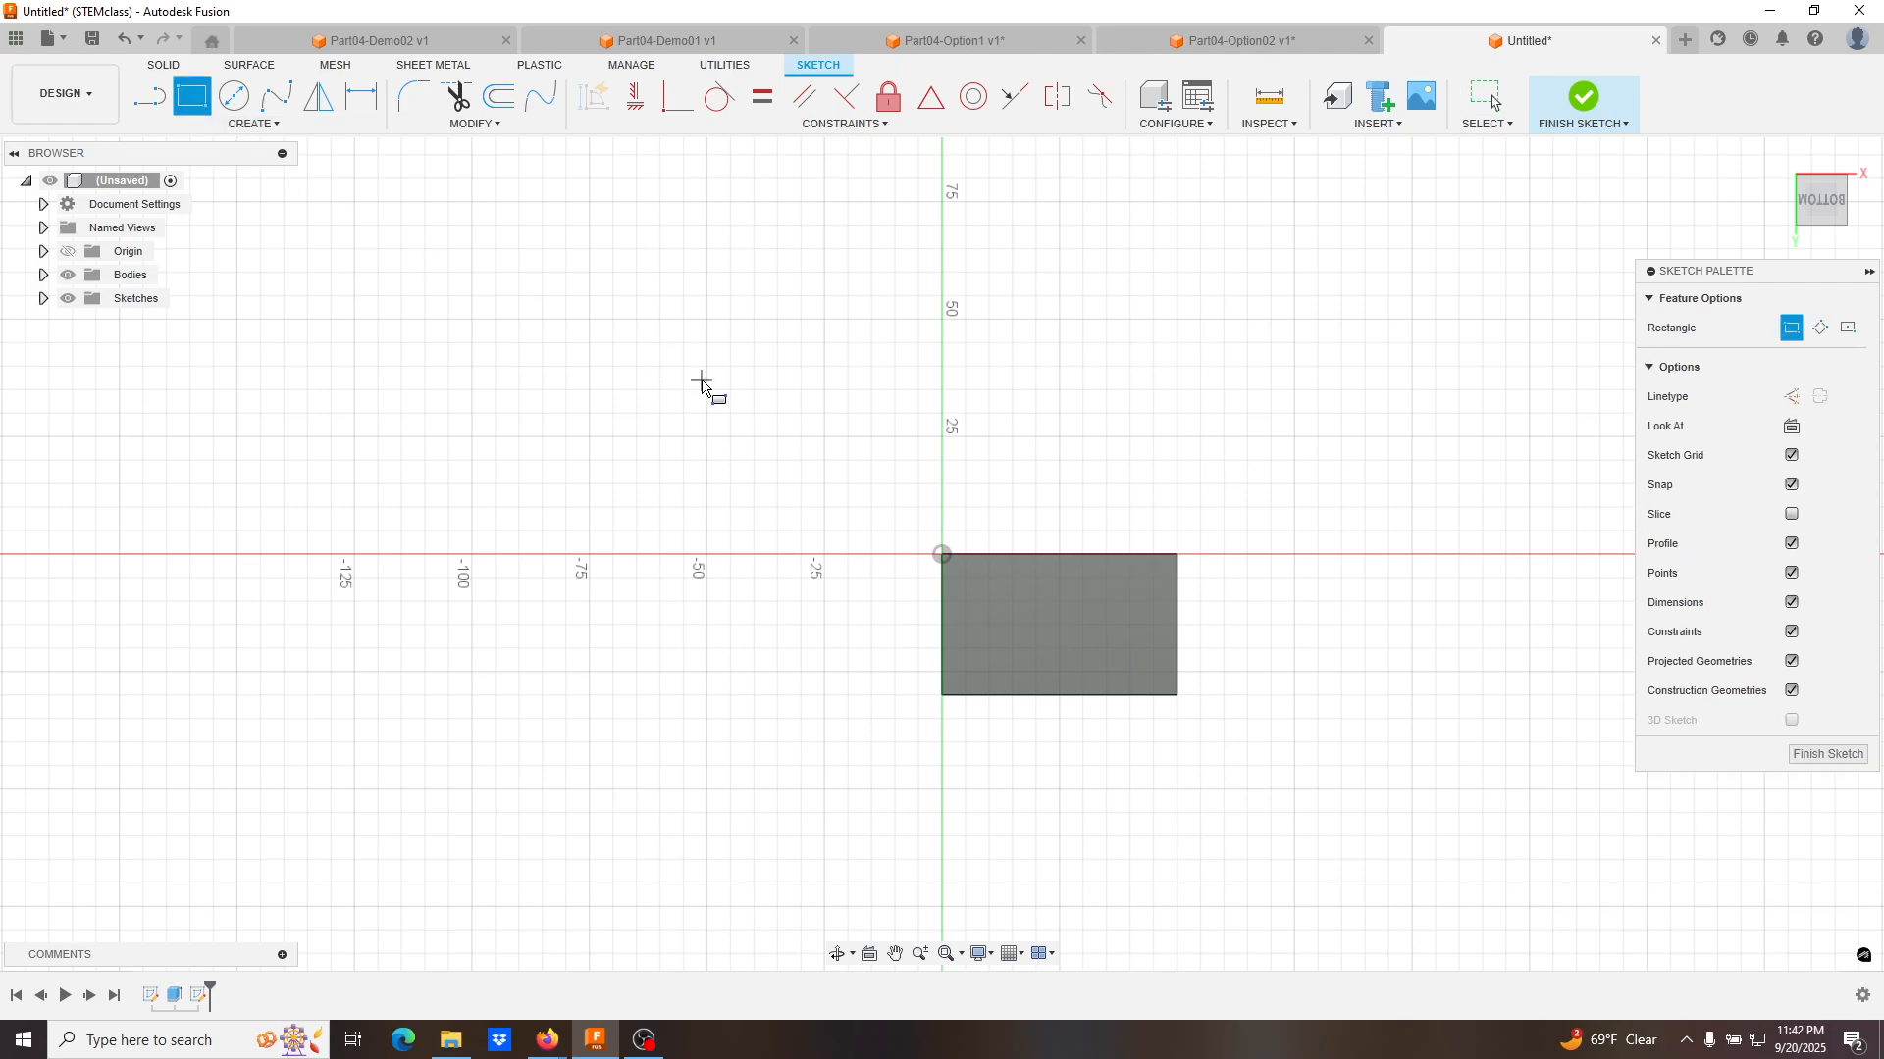
click(940, 556)
click(1002, 604)
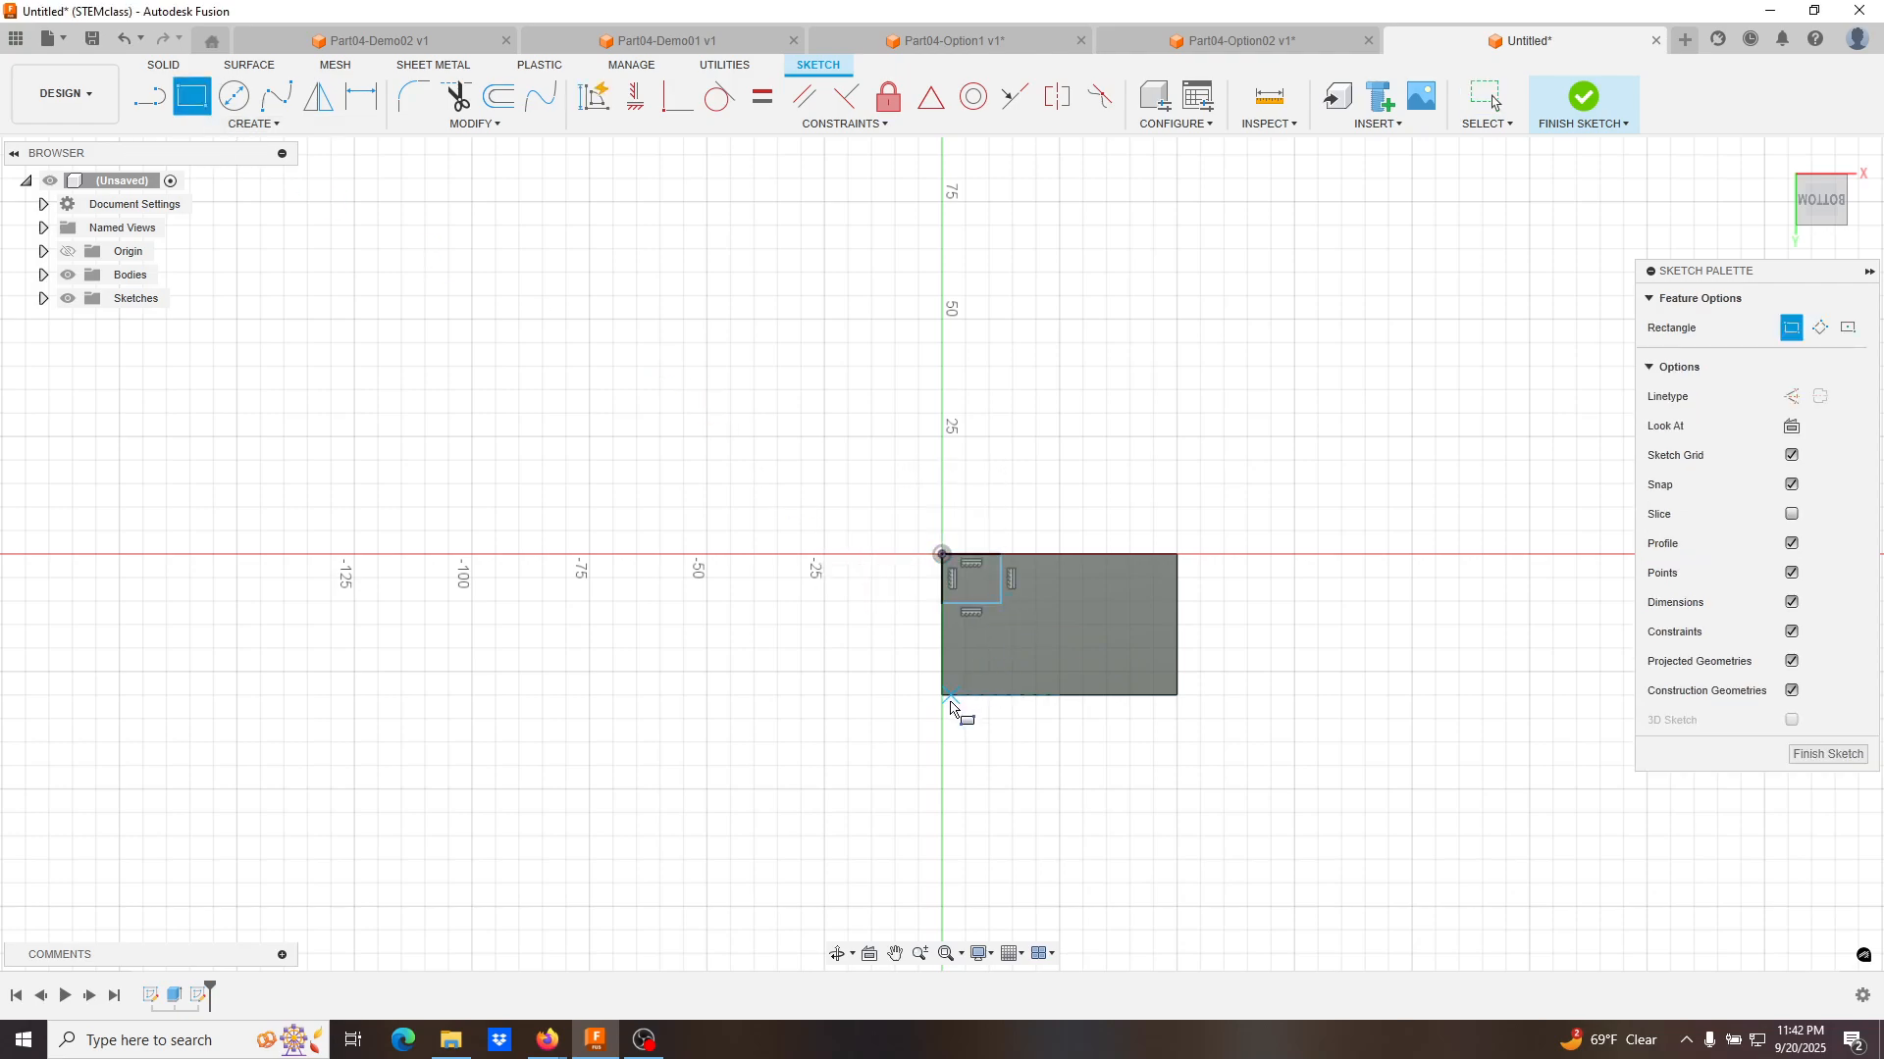
Draw small two-point rectangles inward from the other three corners of the bottom face.
click(946, 699)
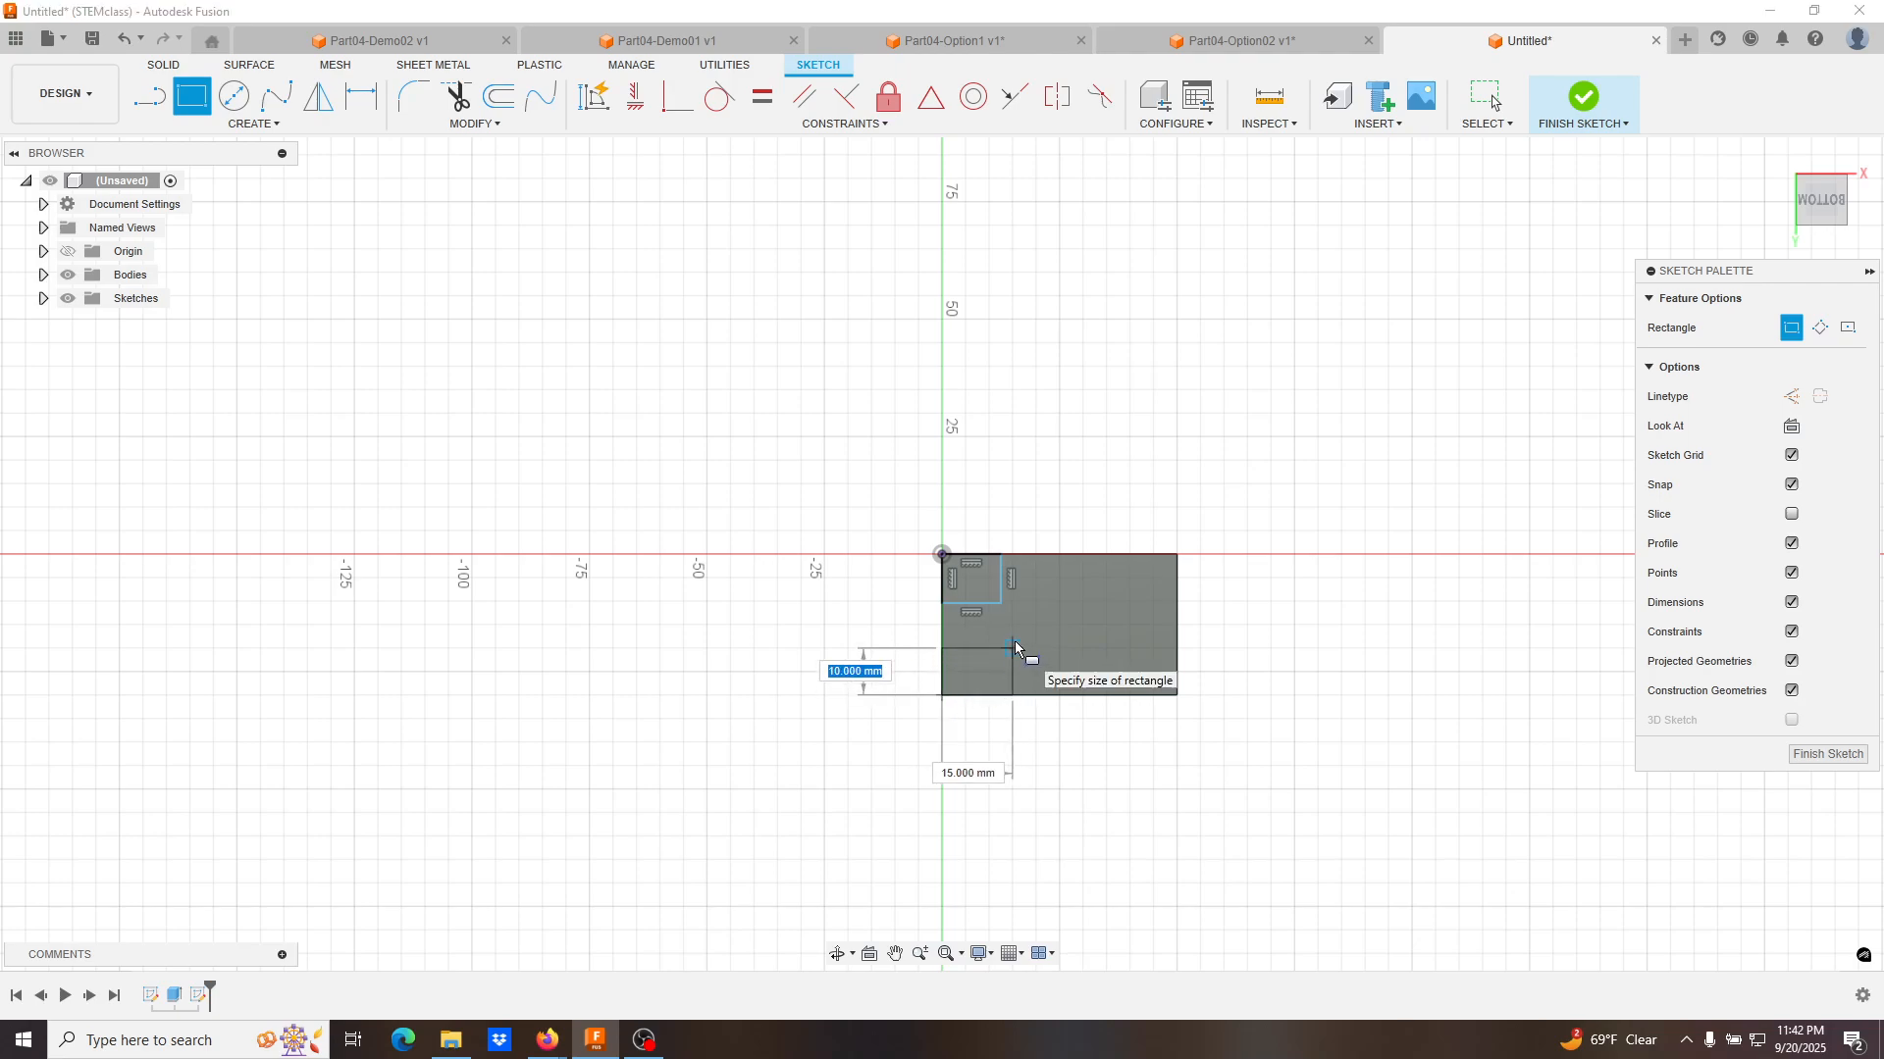
click(1017, 636)
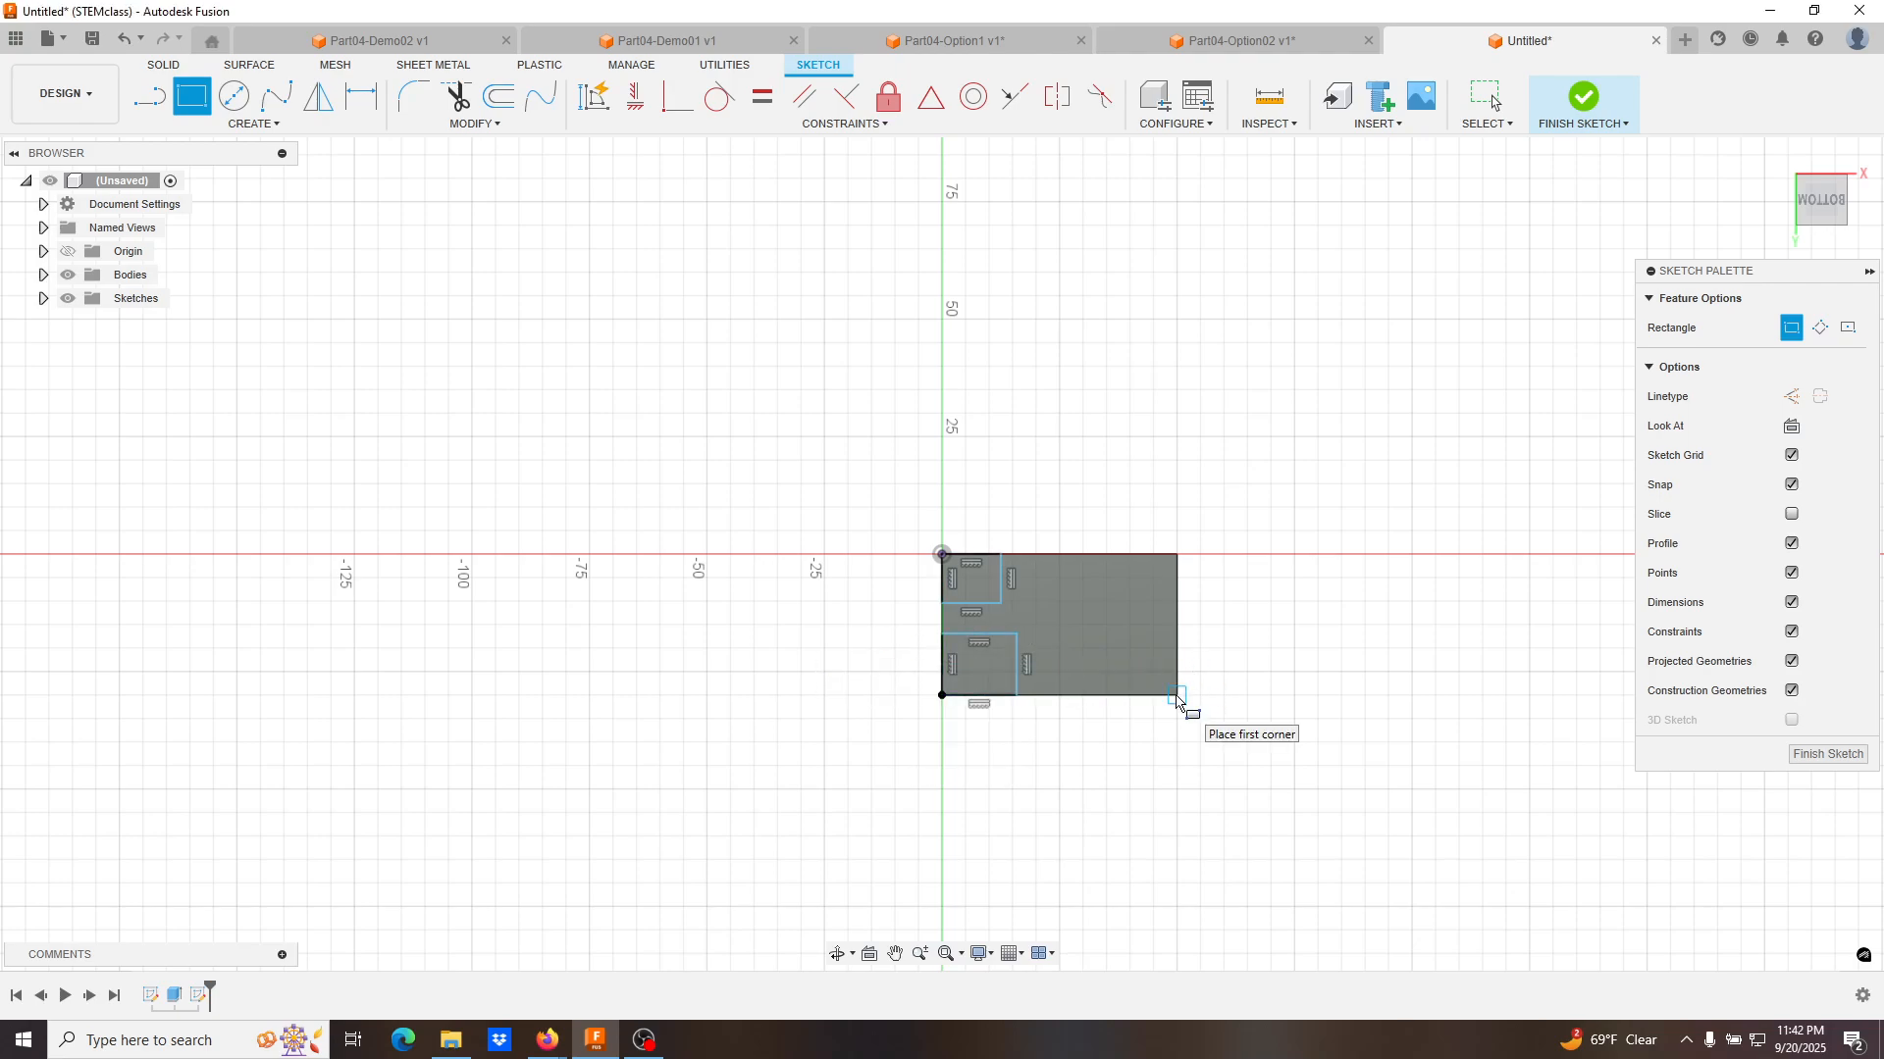
click(1177, 696)
click(1111, 625)
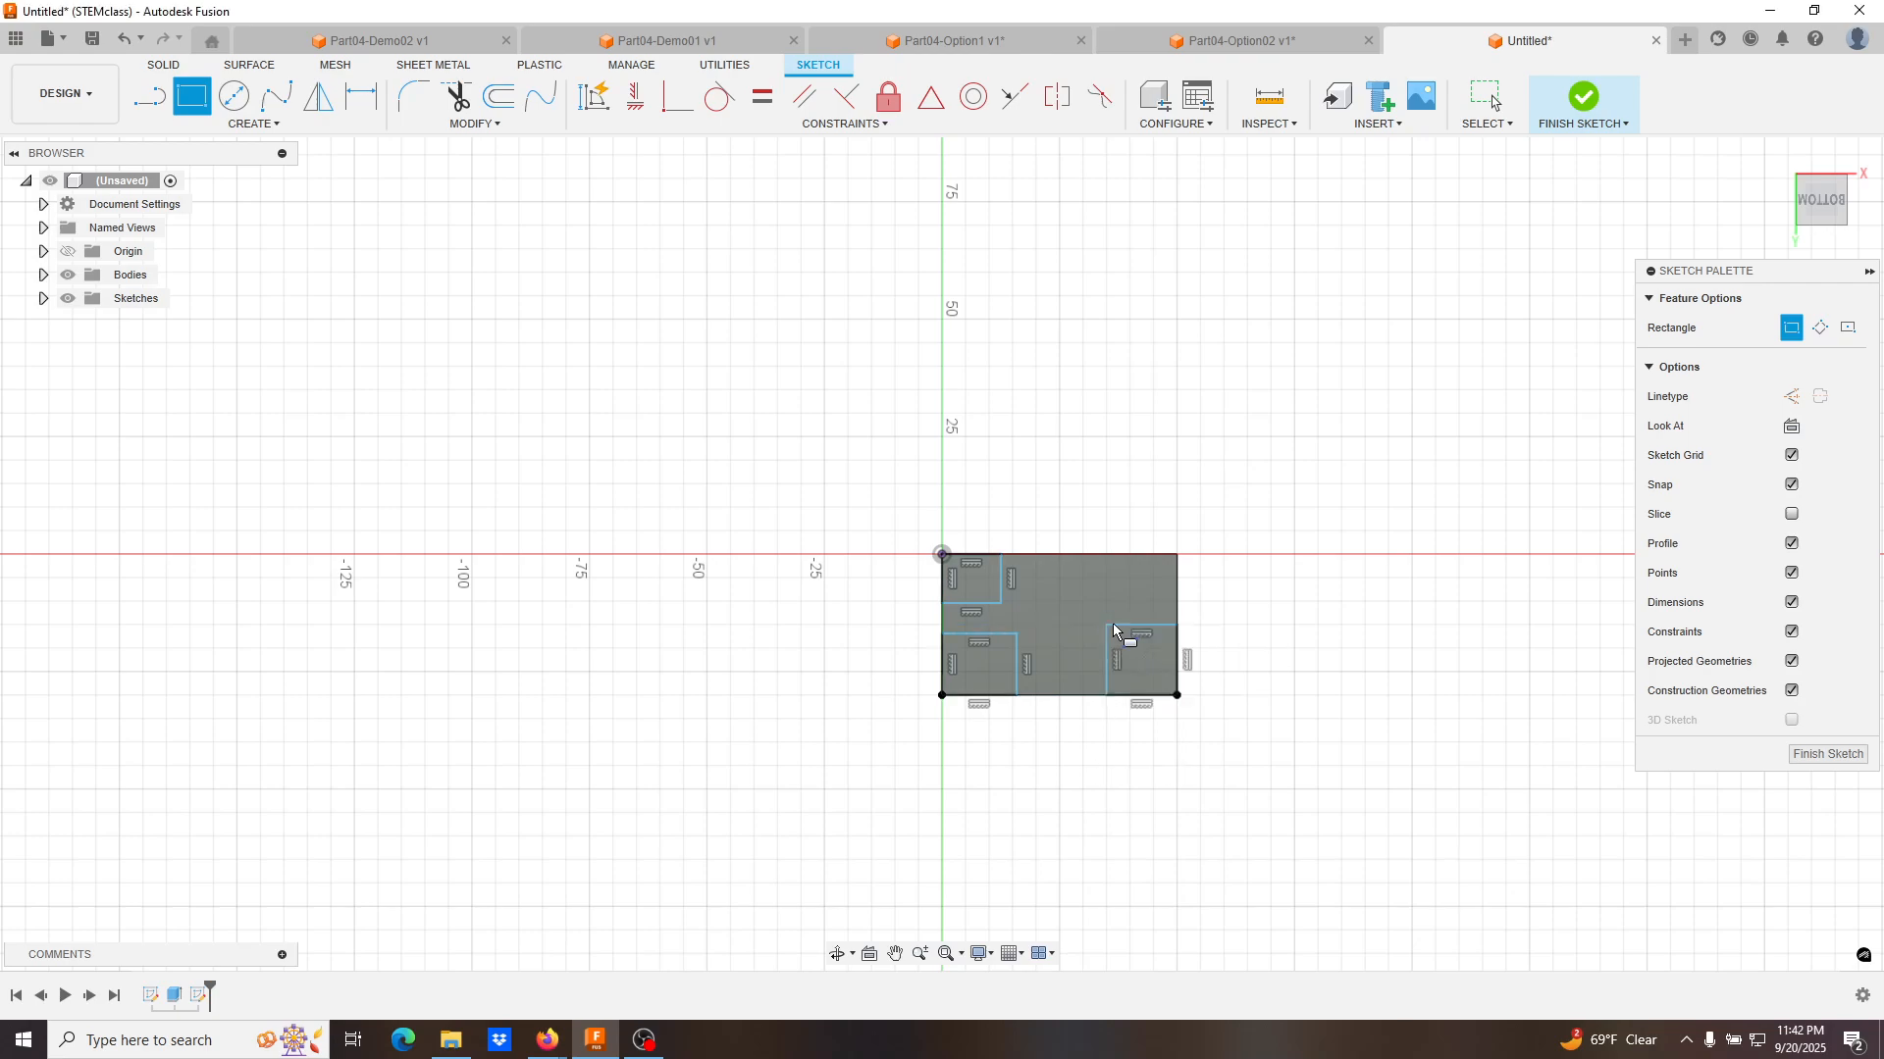
click(1178, 555)
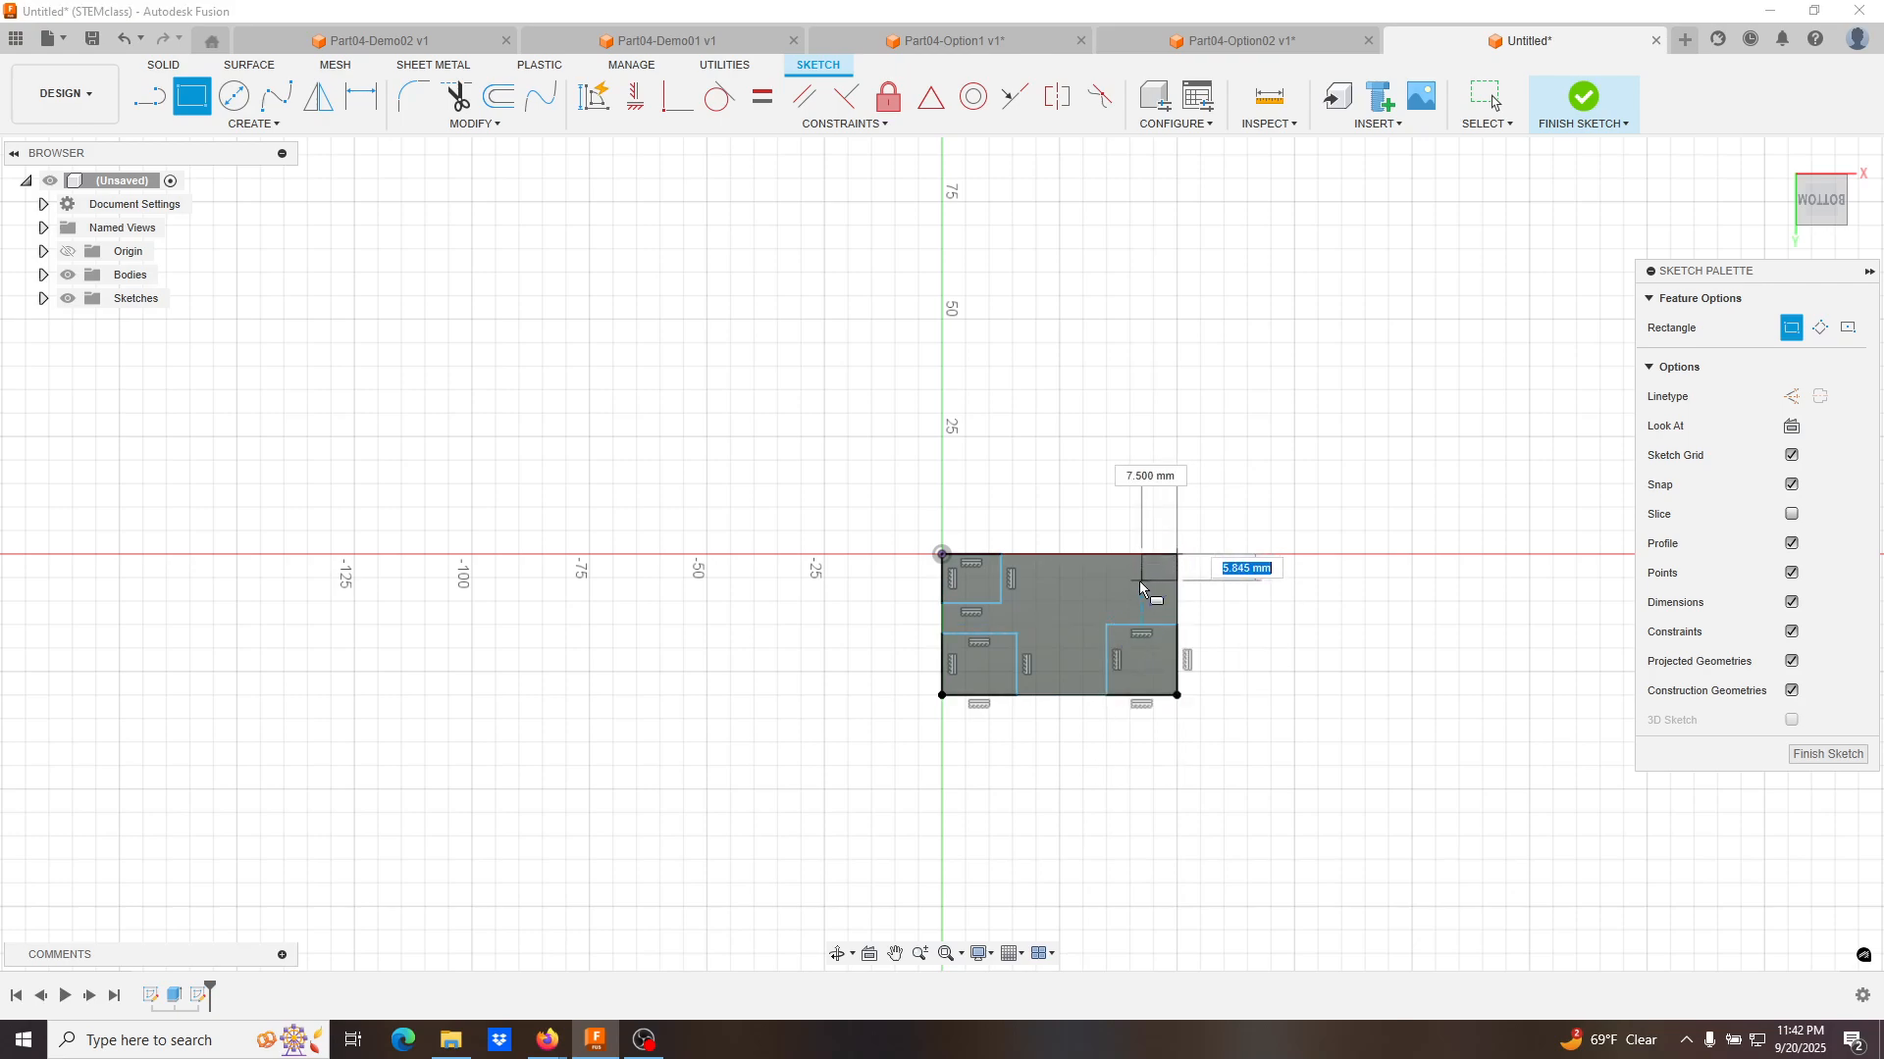
click(1130, 579)
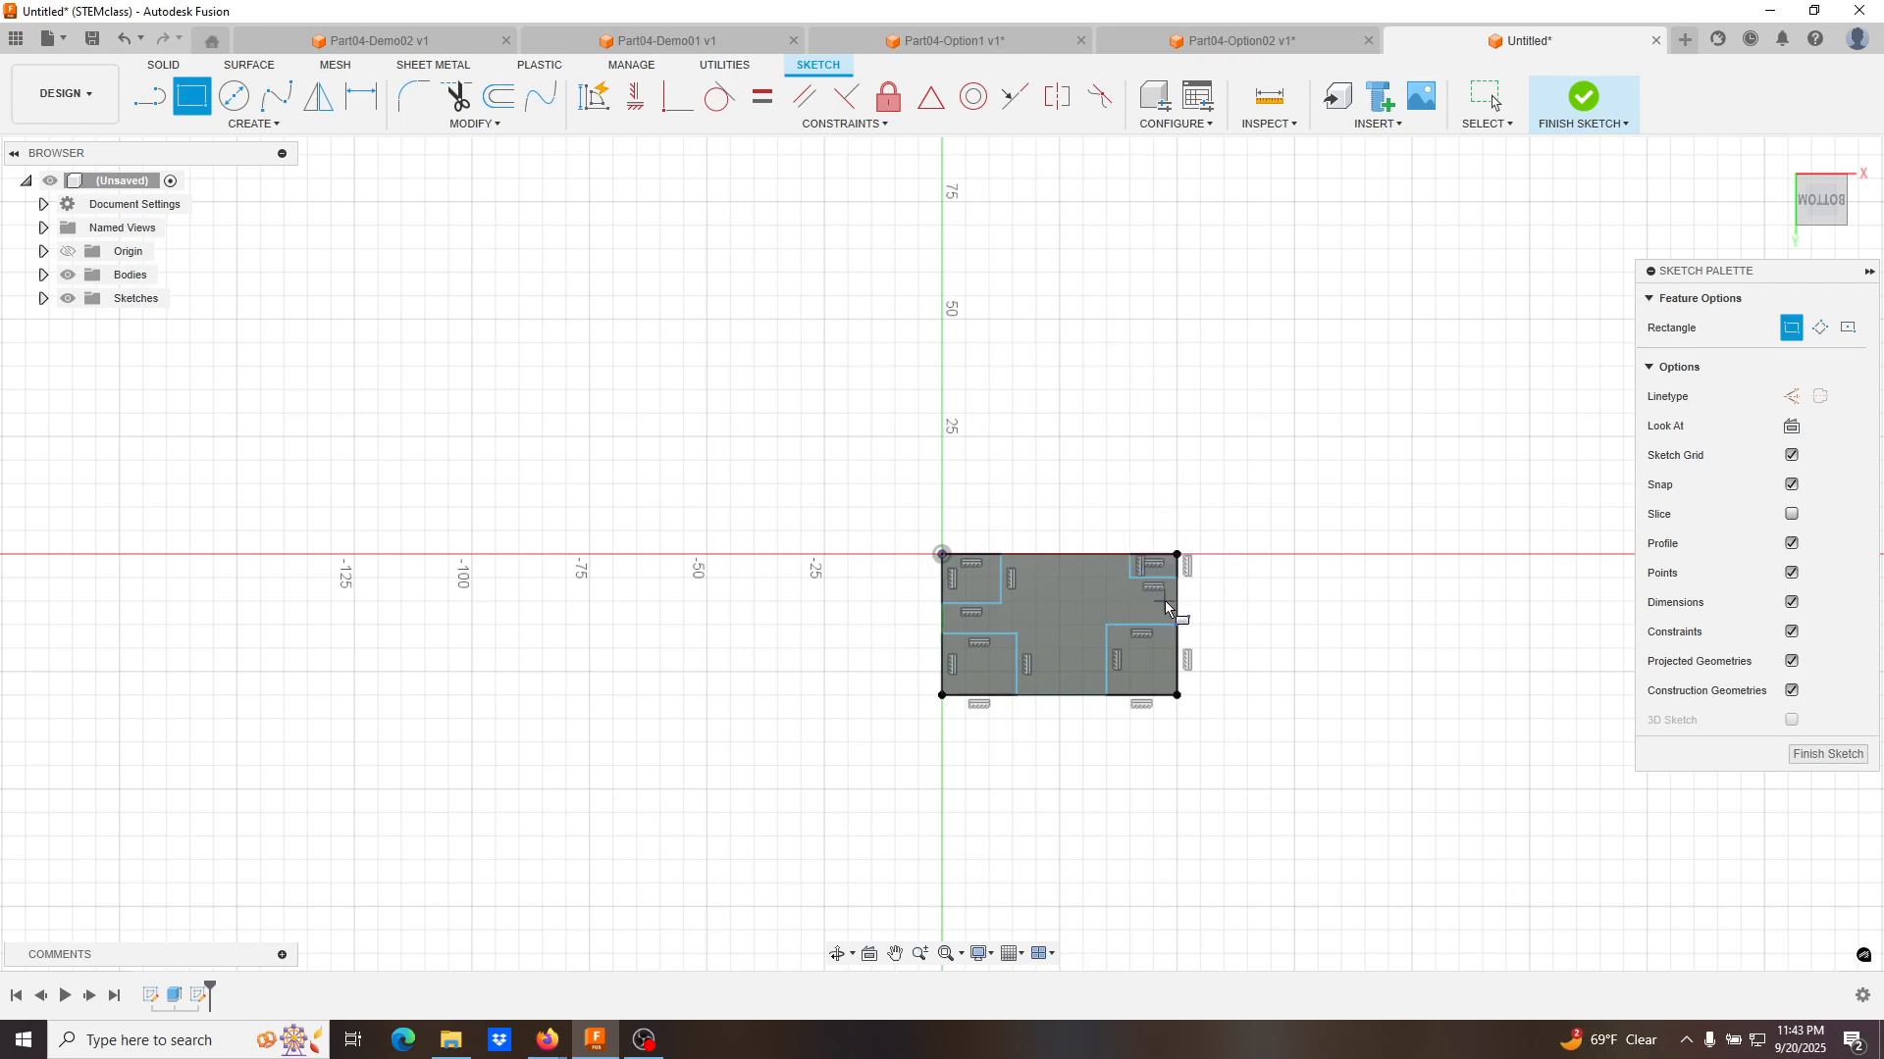
key(Escape)
Make each of the four corner rectangles square by applying Equal constraints between its two inner sides.
scroll(1102, 577, up, 5)
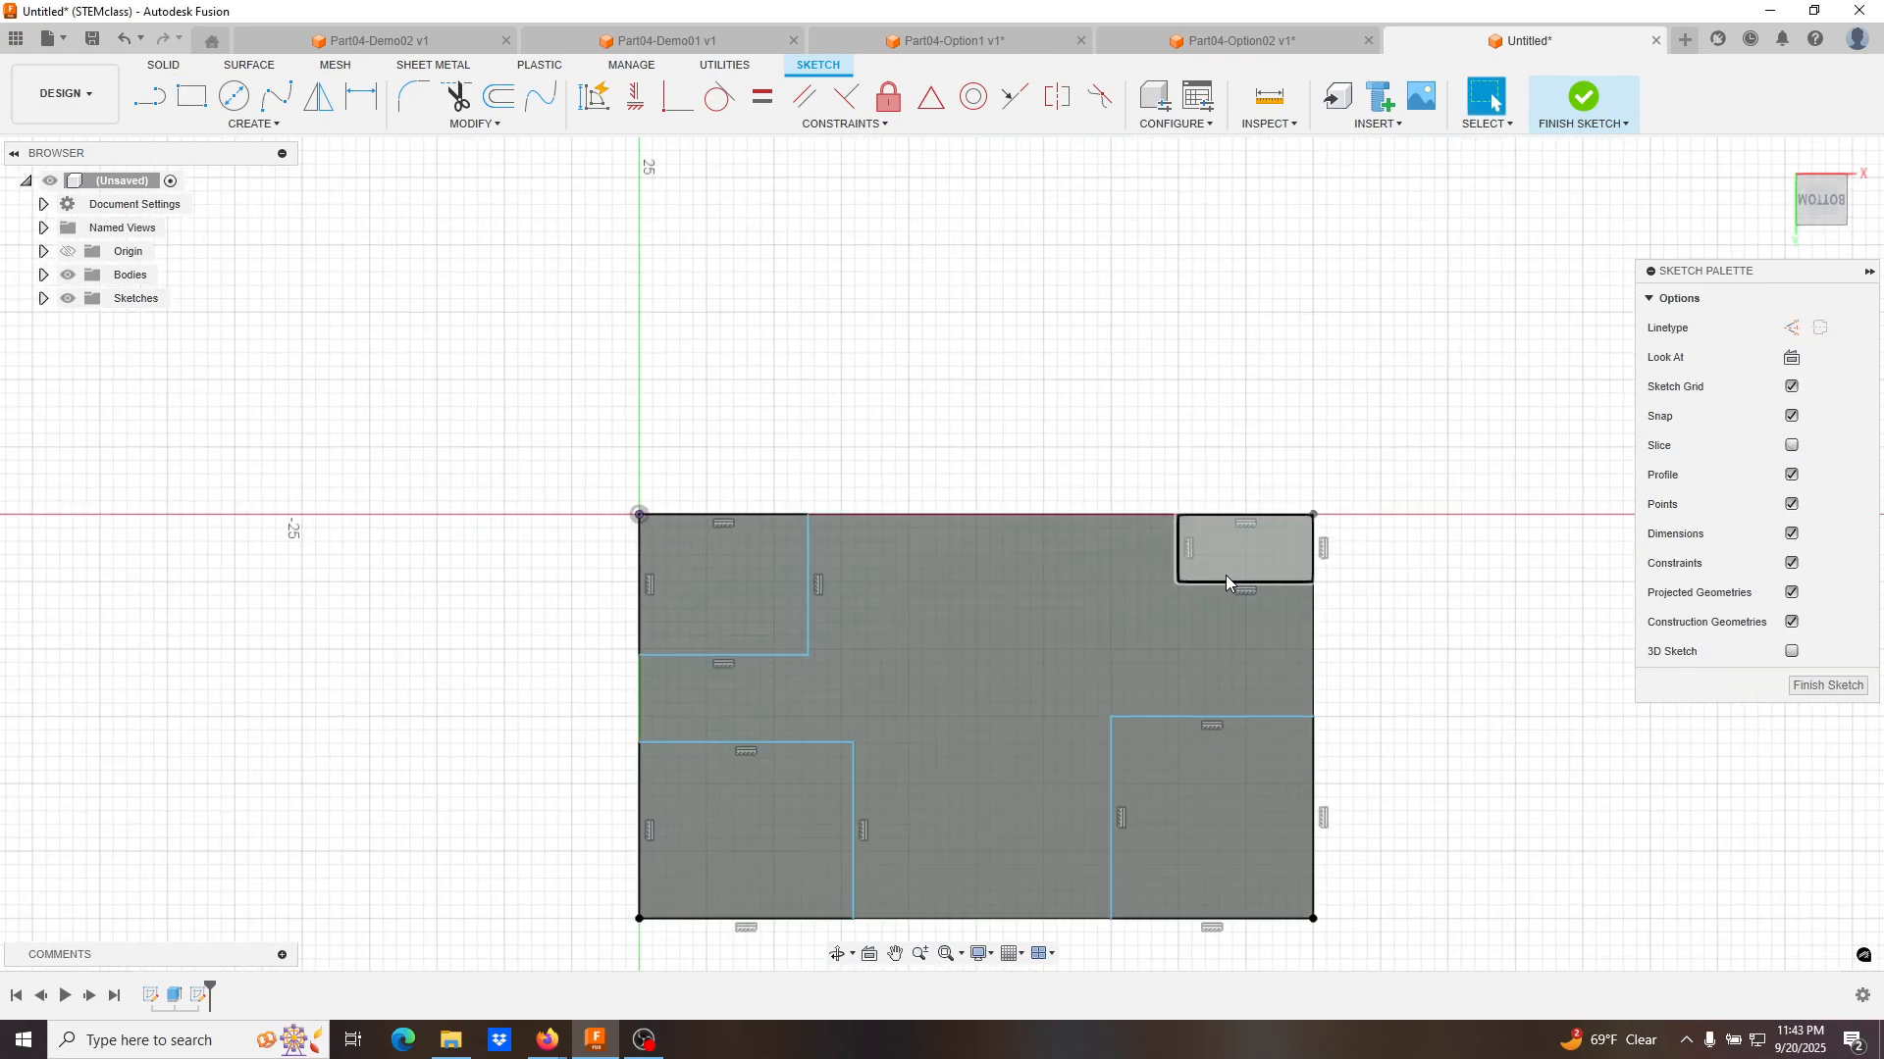
click(1227, 583)
shift+click(1180, 565)
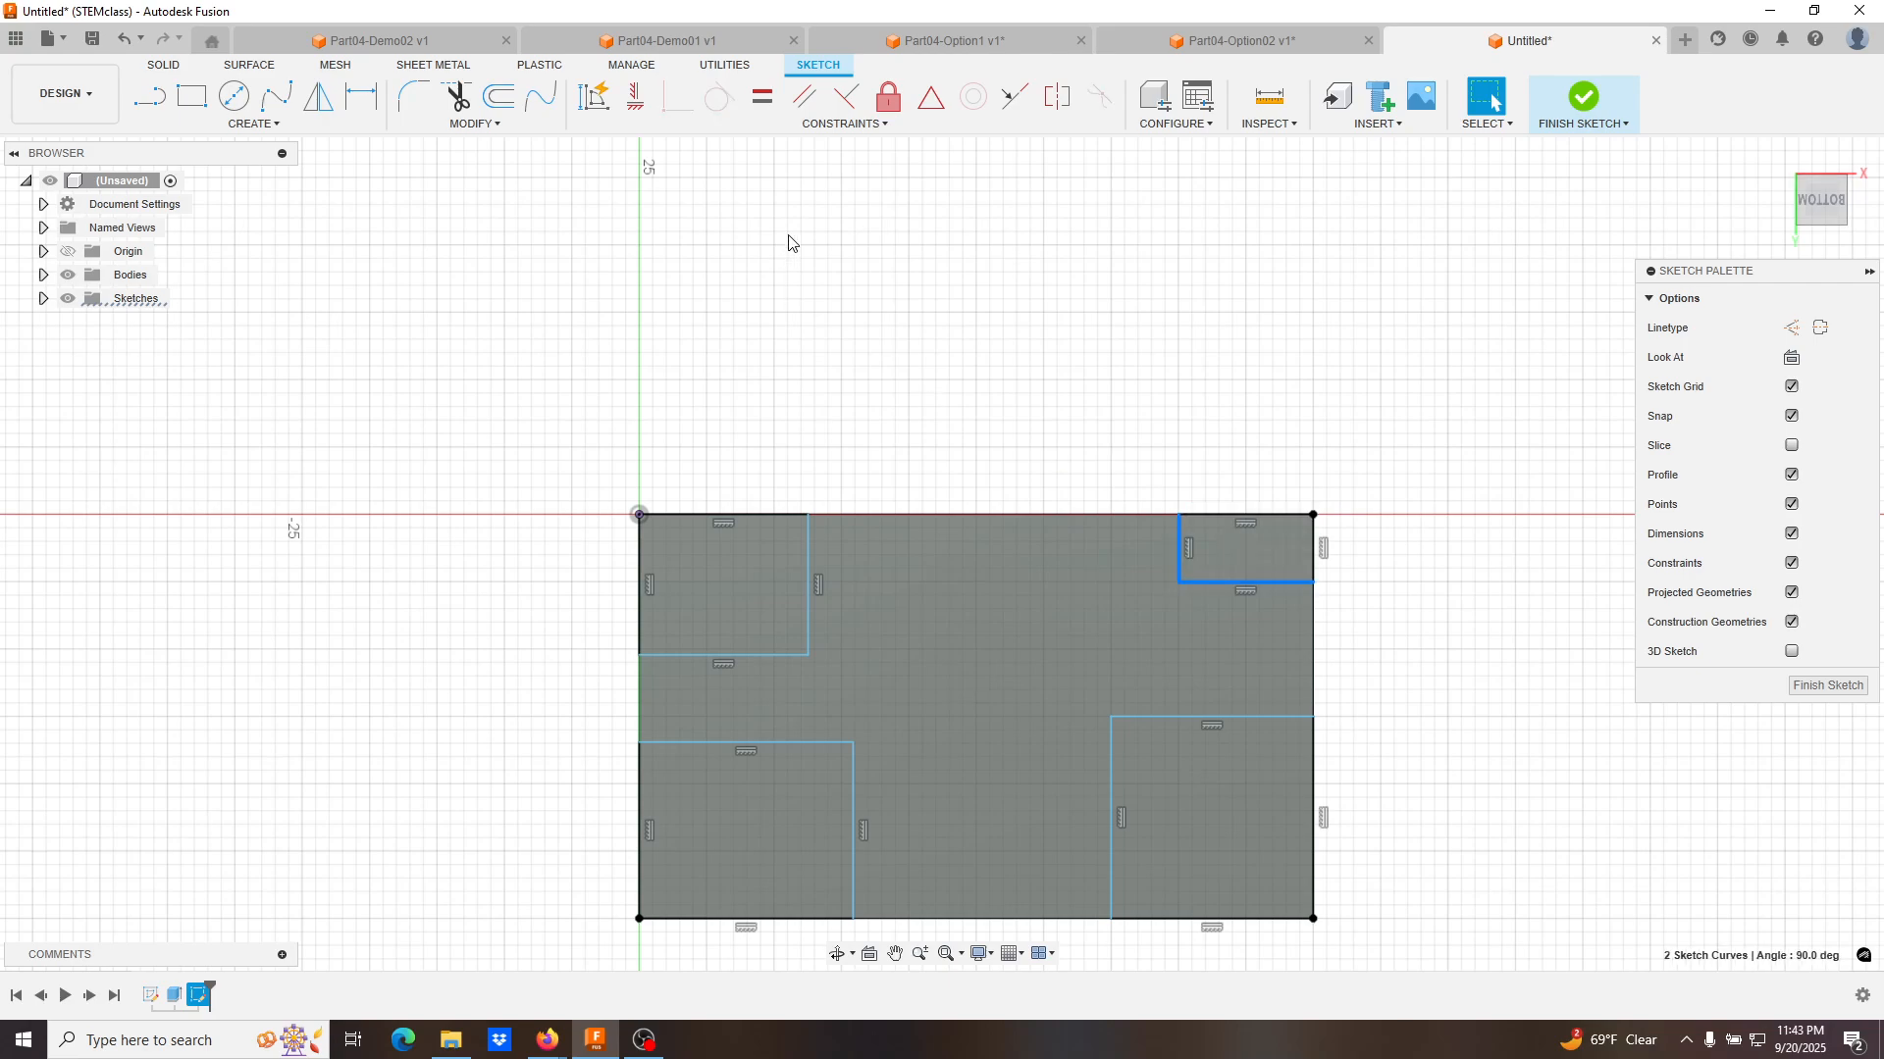
click(763, 96)
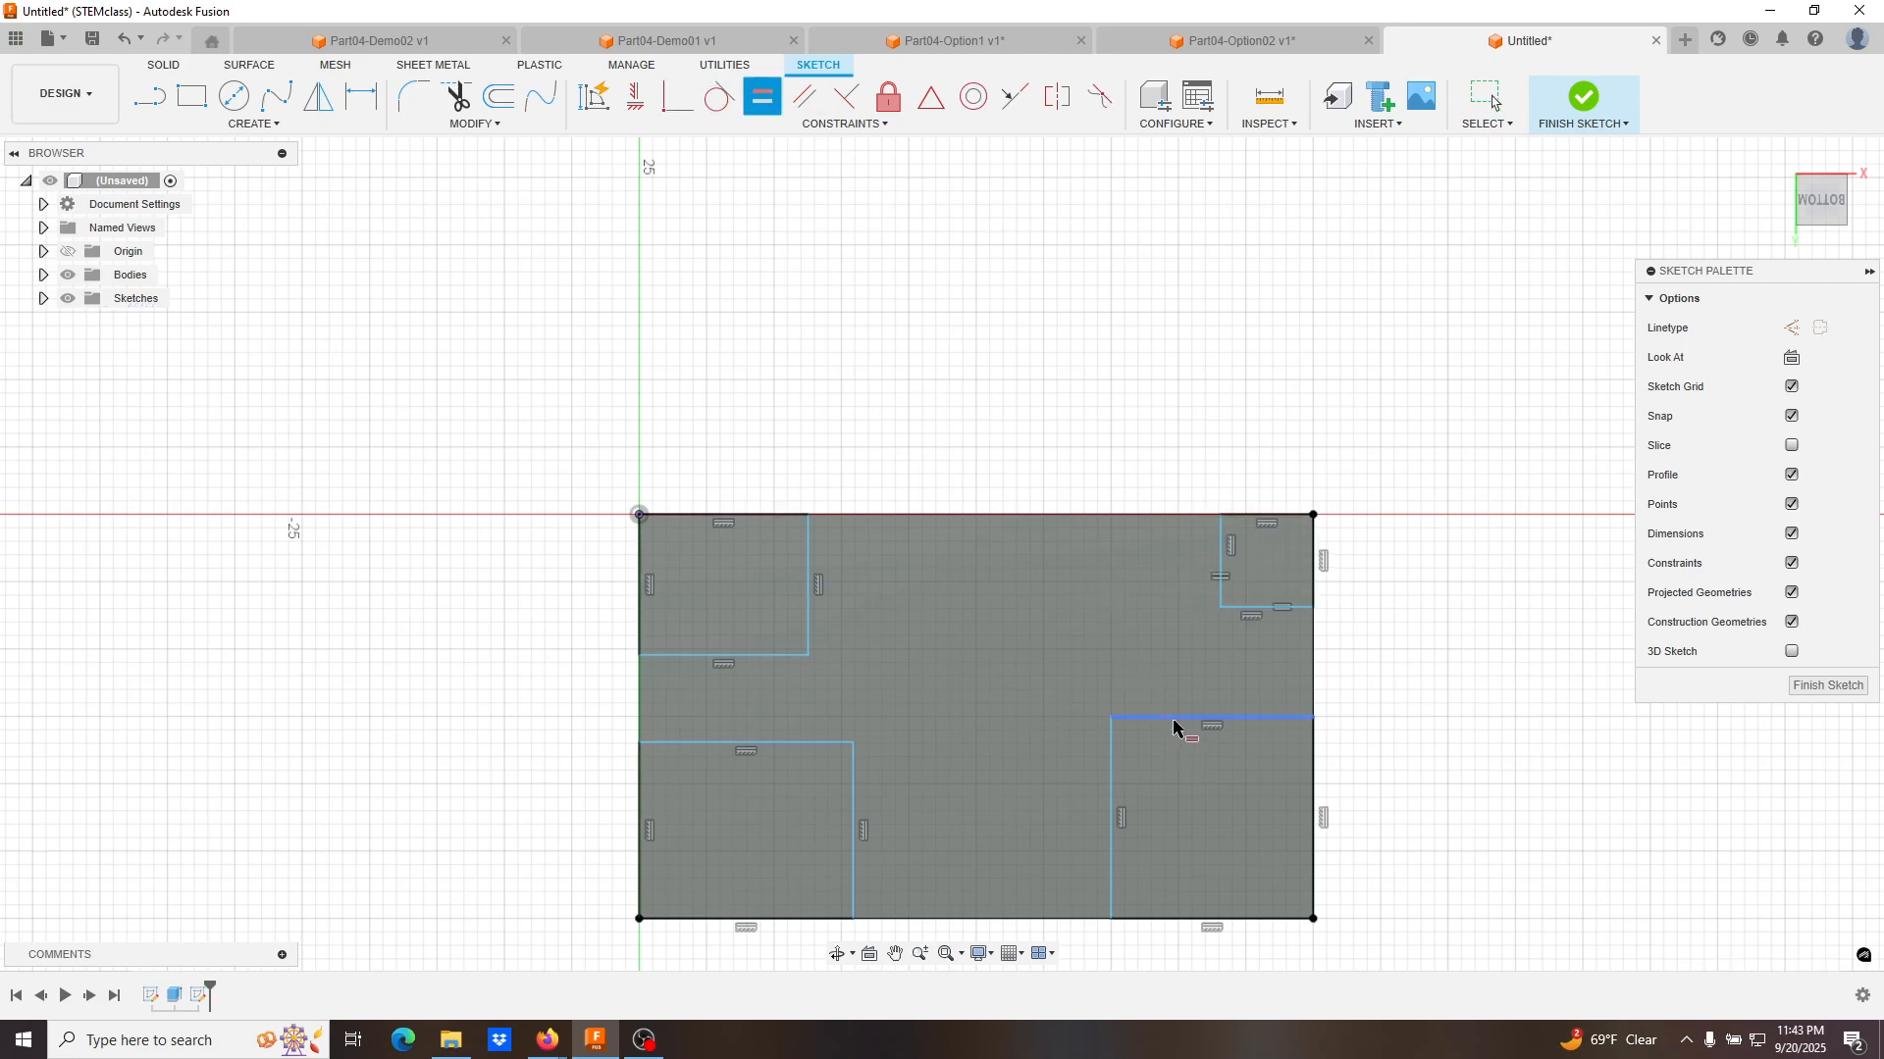
click(1175, 720)
click(1112, 788)
click(853, 813)
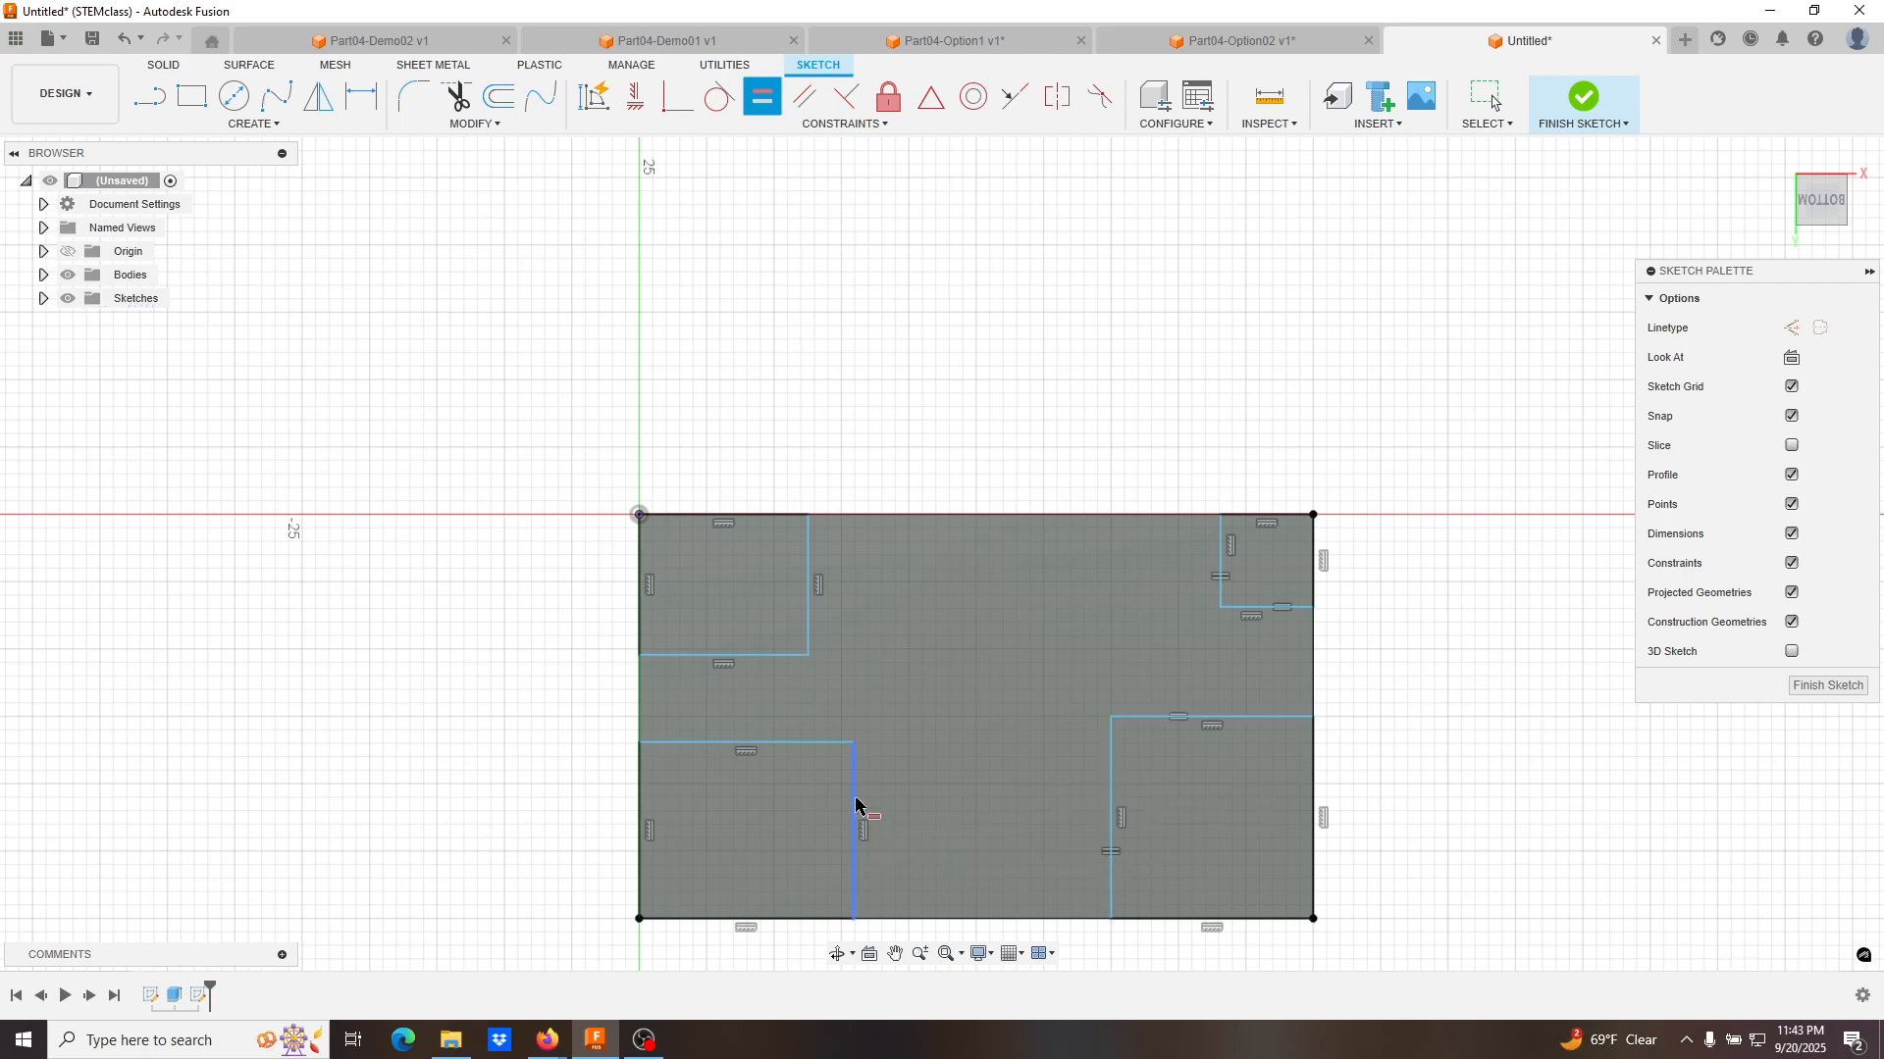
click(810, 744)
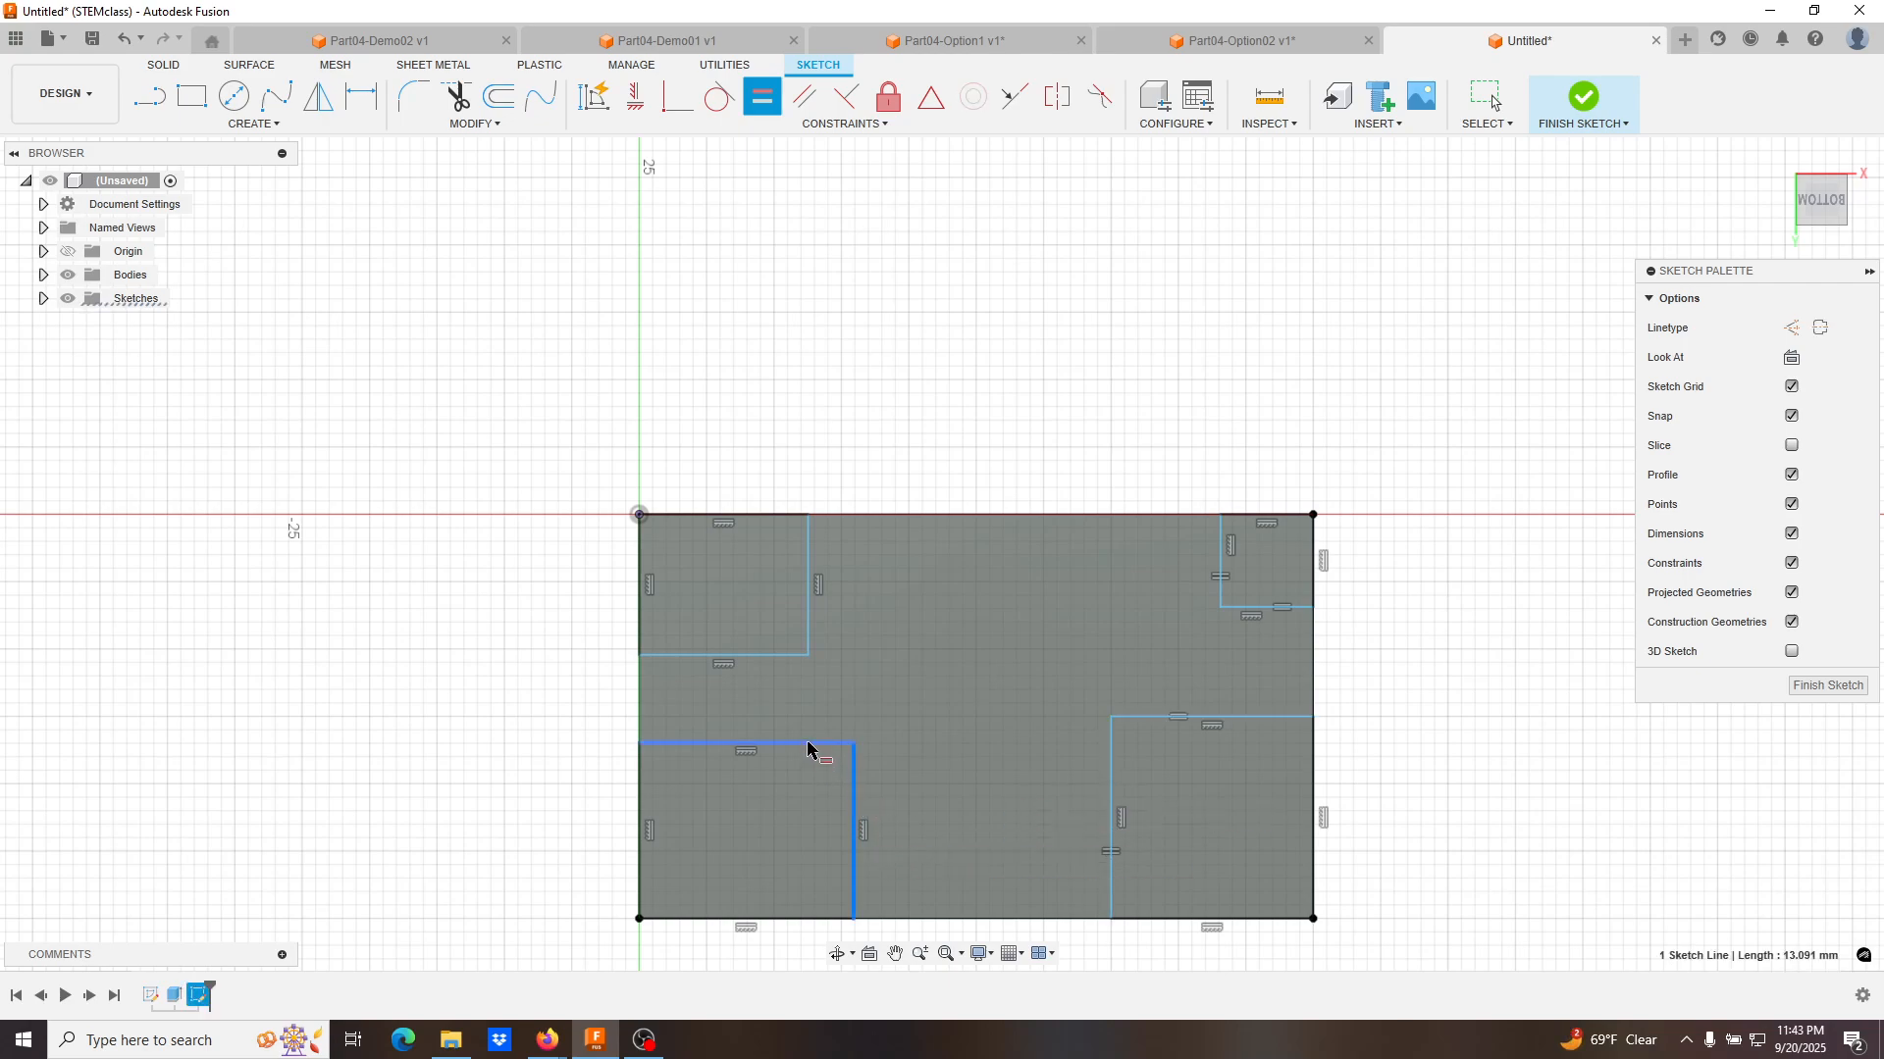
click(770, 653)
click(809, 614)
key(Escape)
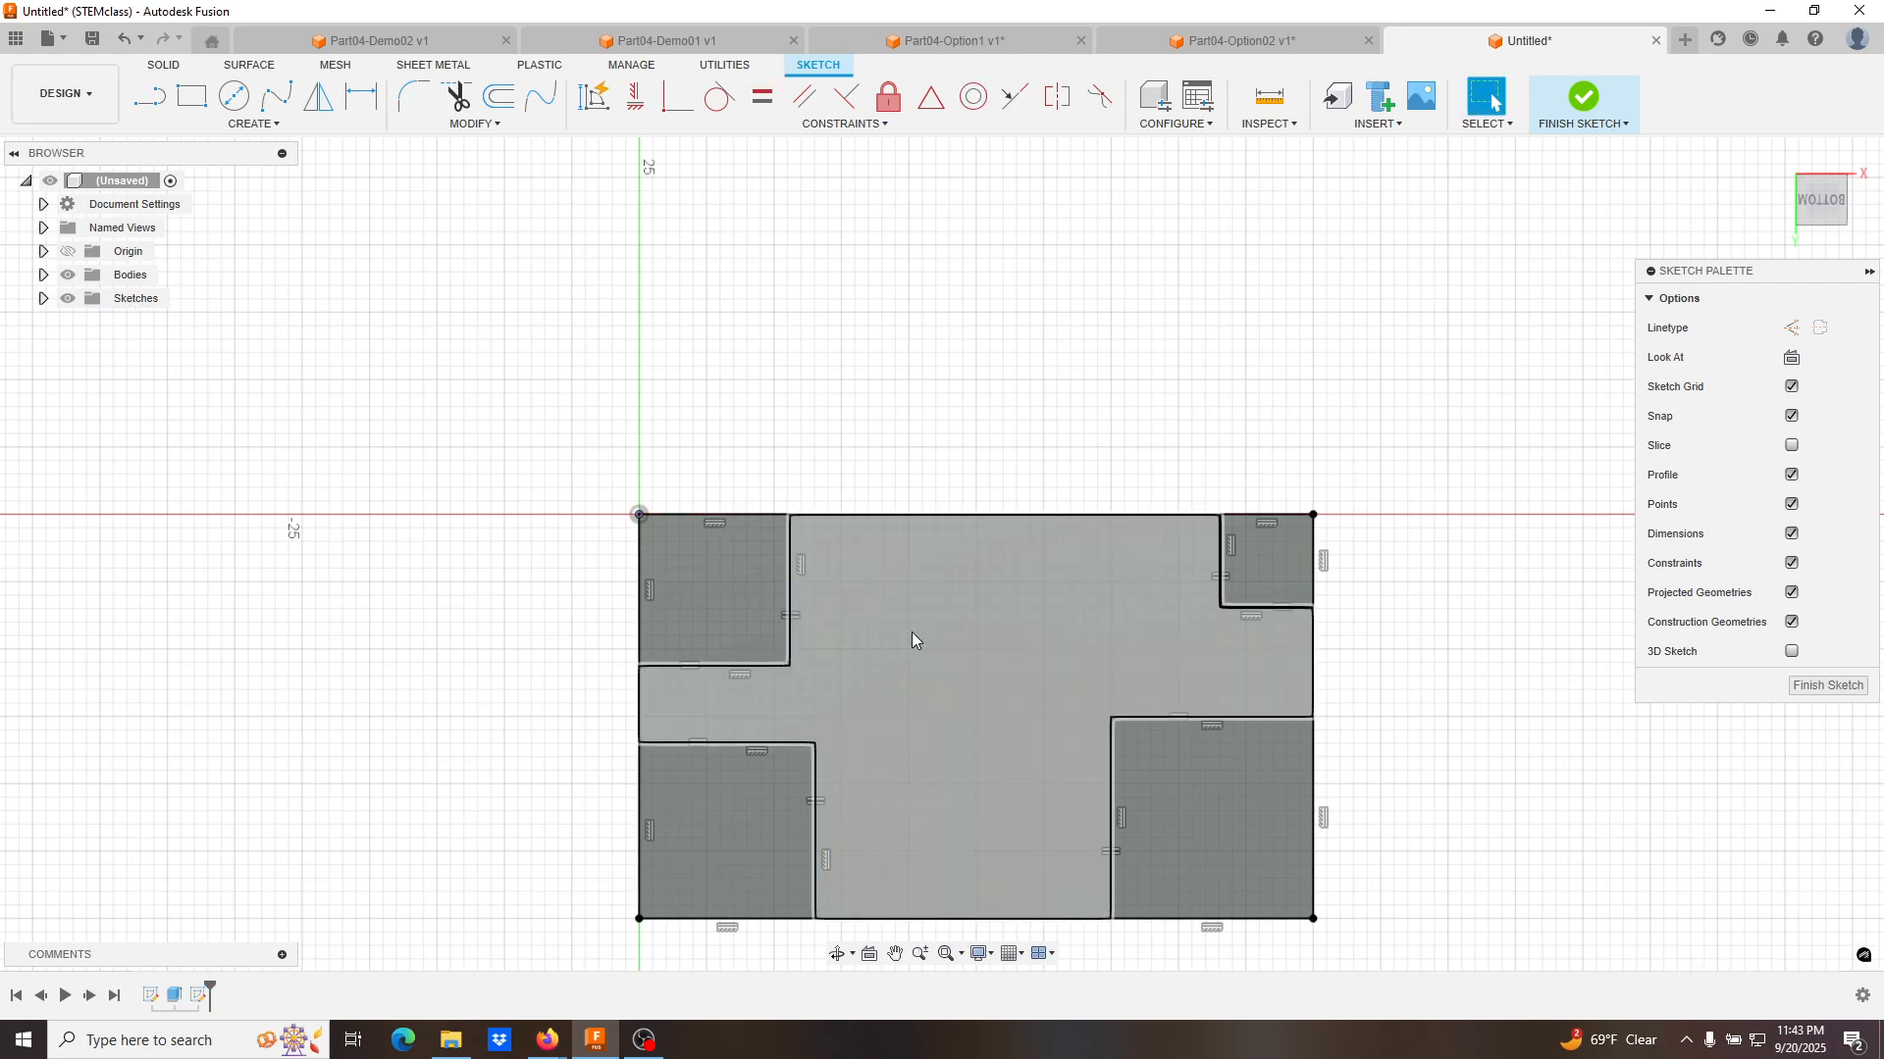
Apply an Equal constraint between the two squares at the end away from the origin and shrink them to about 11 mm.
click(709, 664)
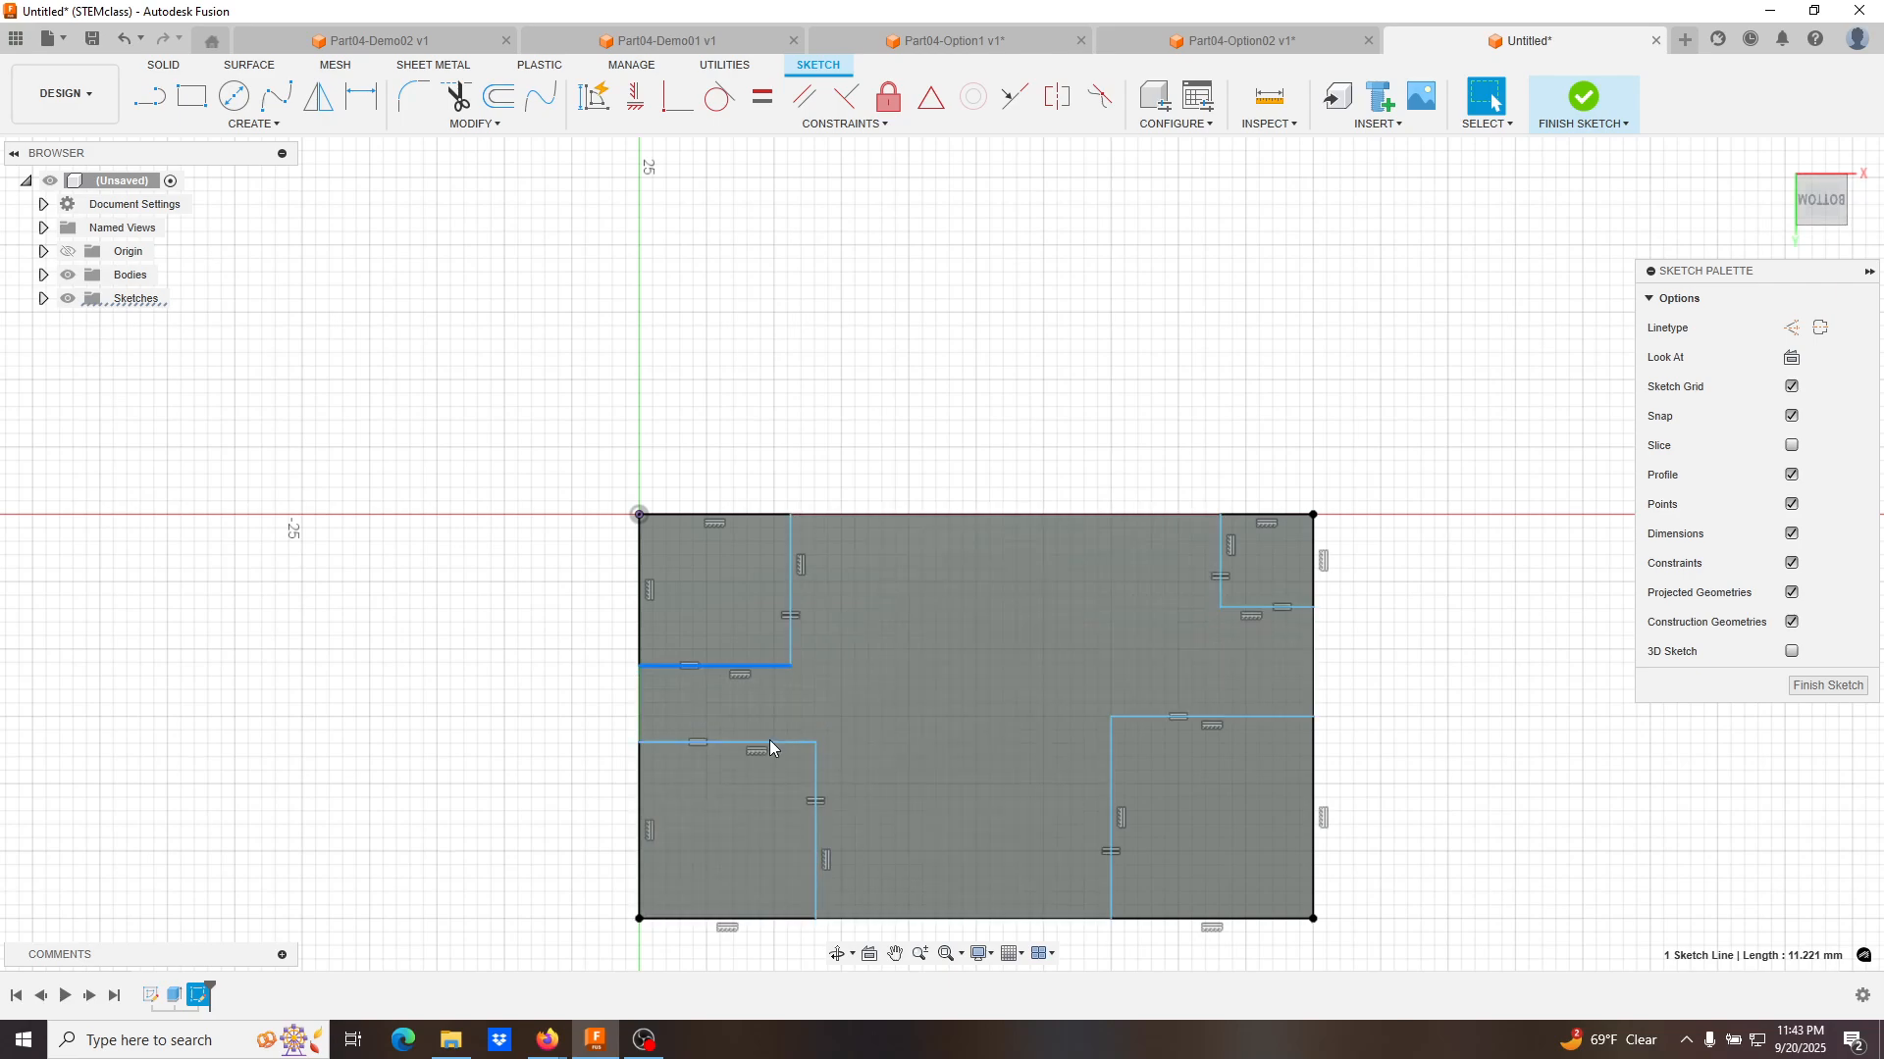
click(1256, 717)
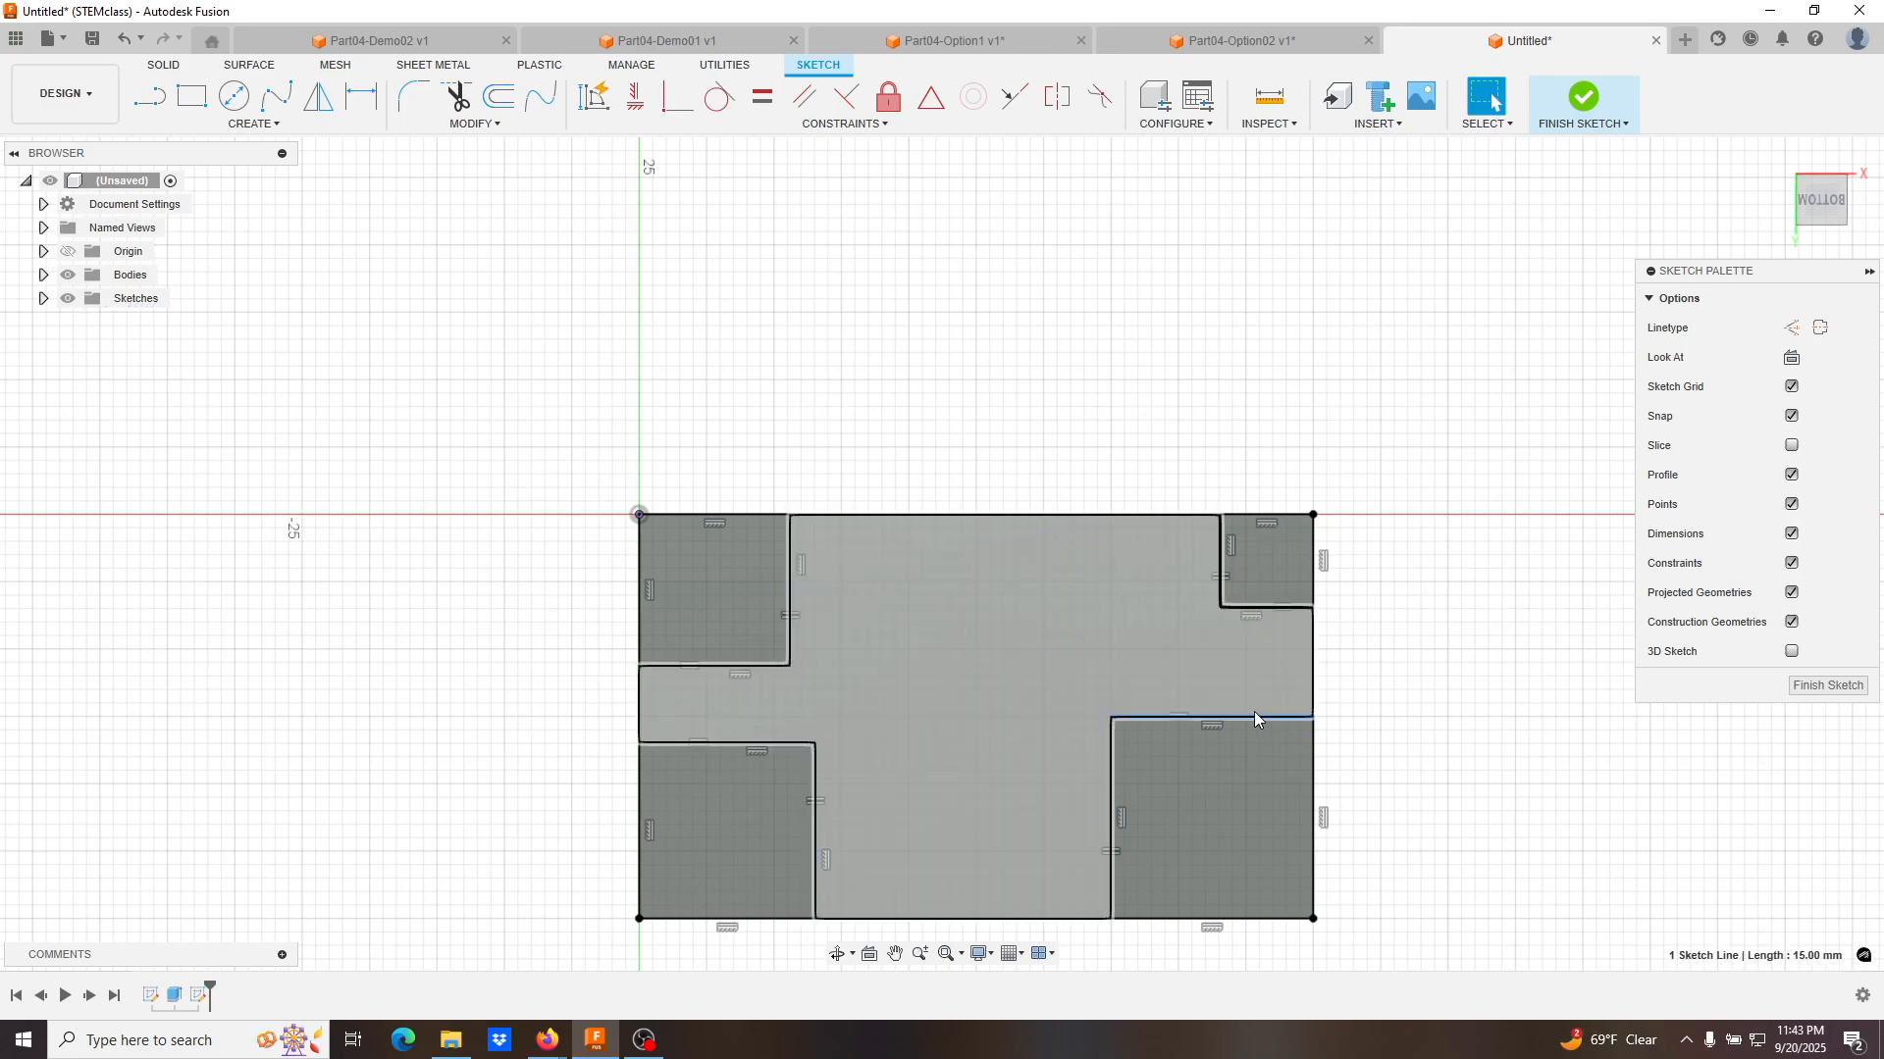
shift+click(1273, 609)
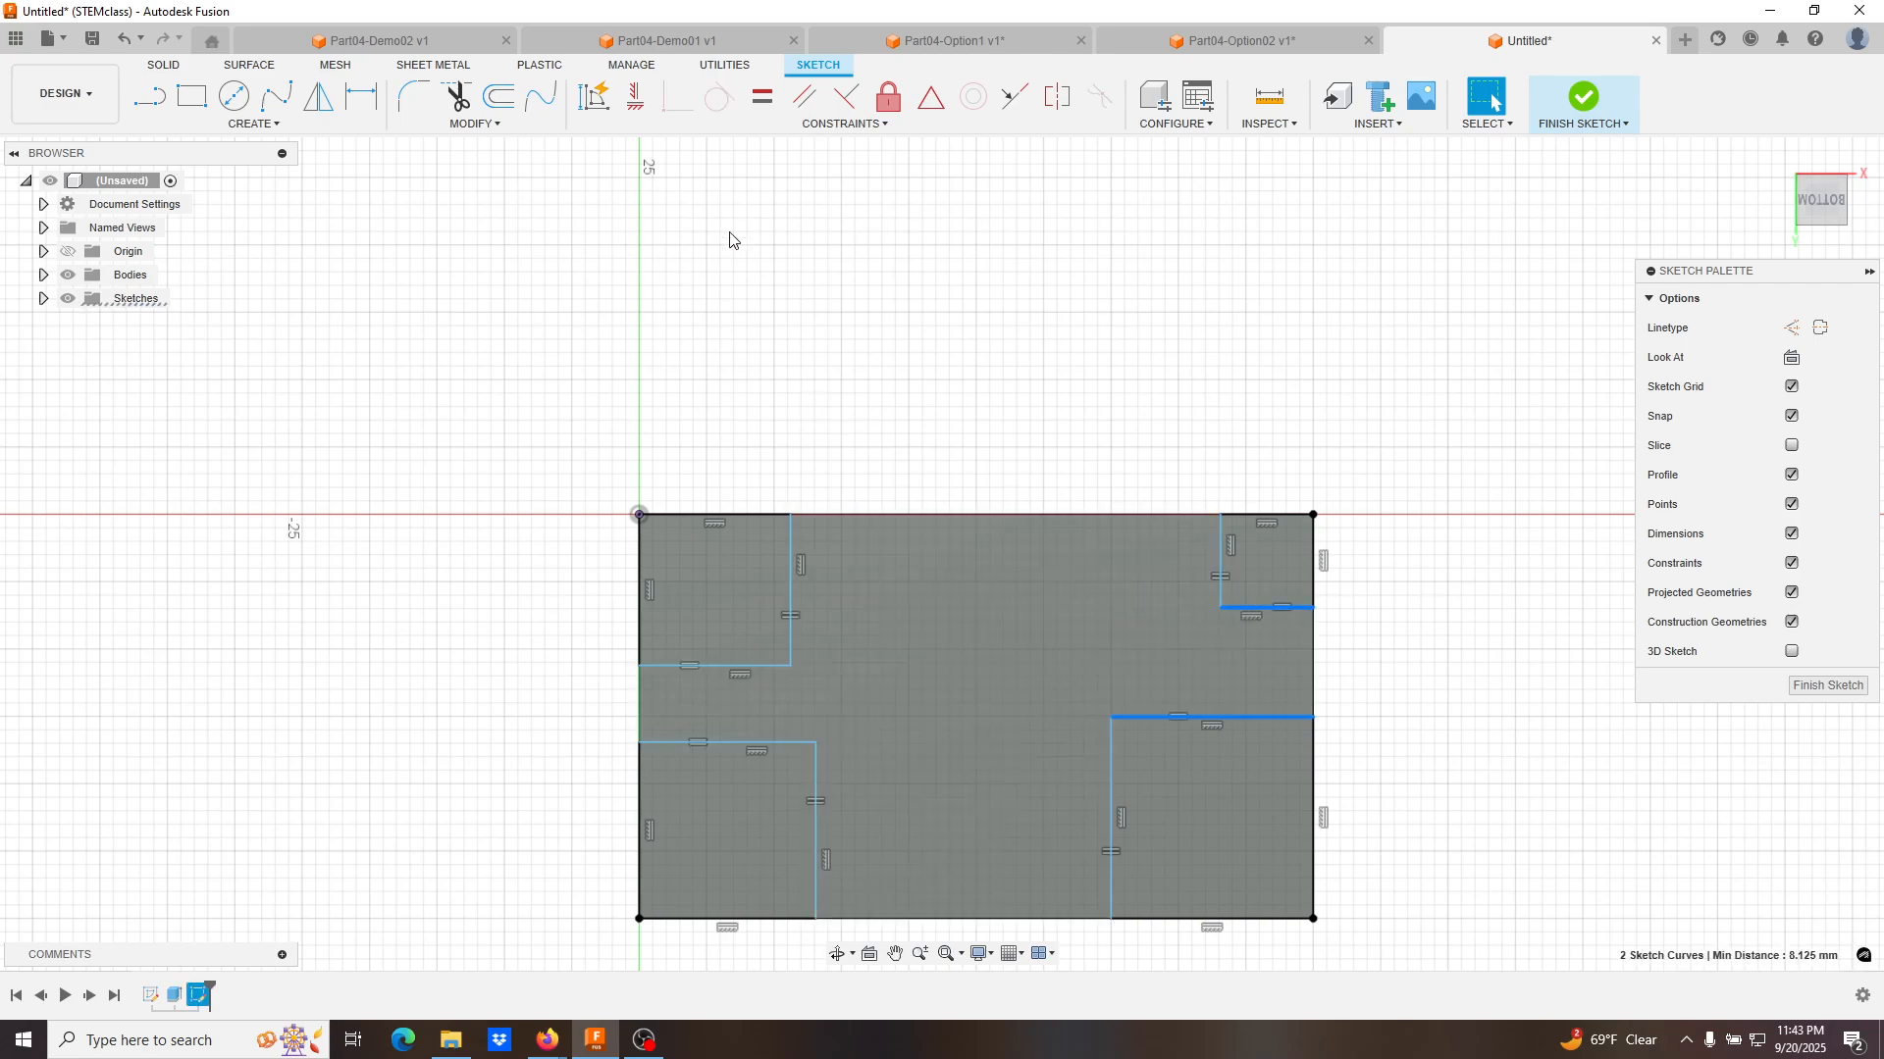
click(764, 96)
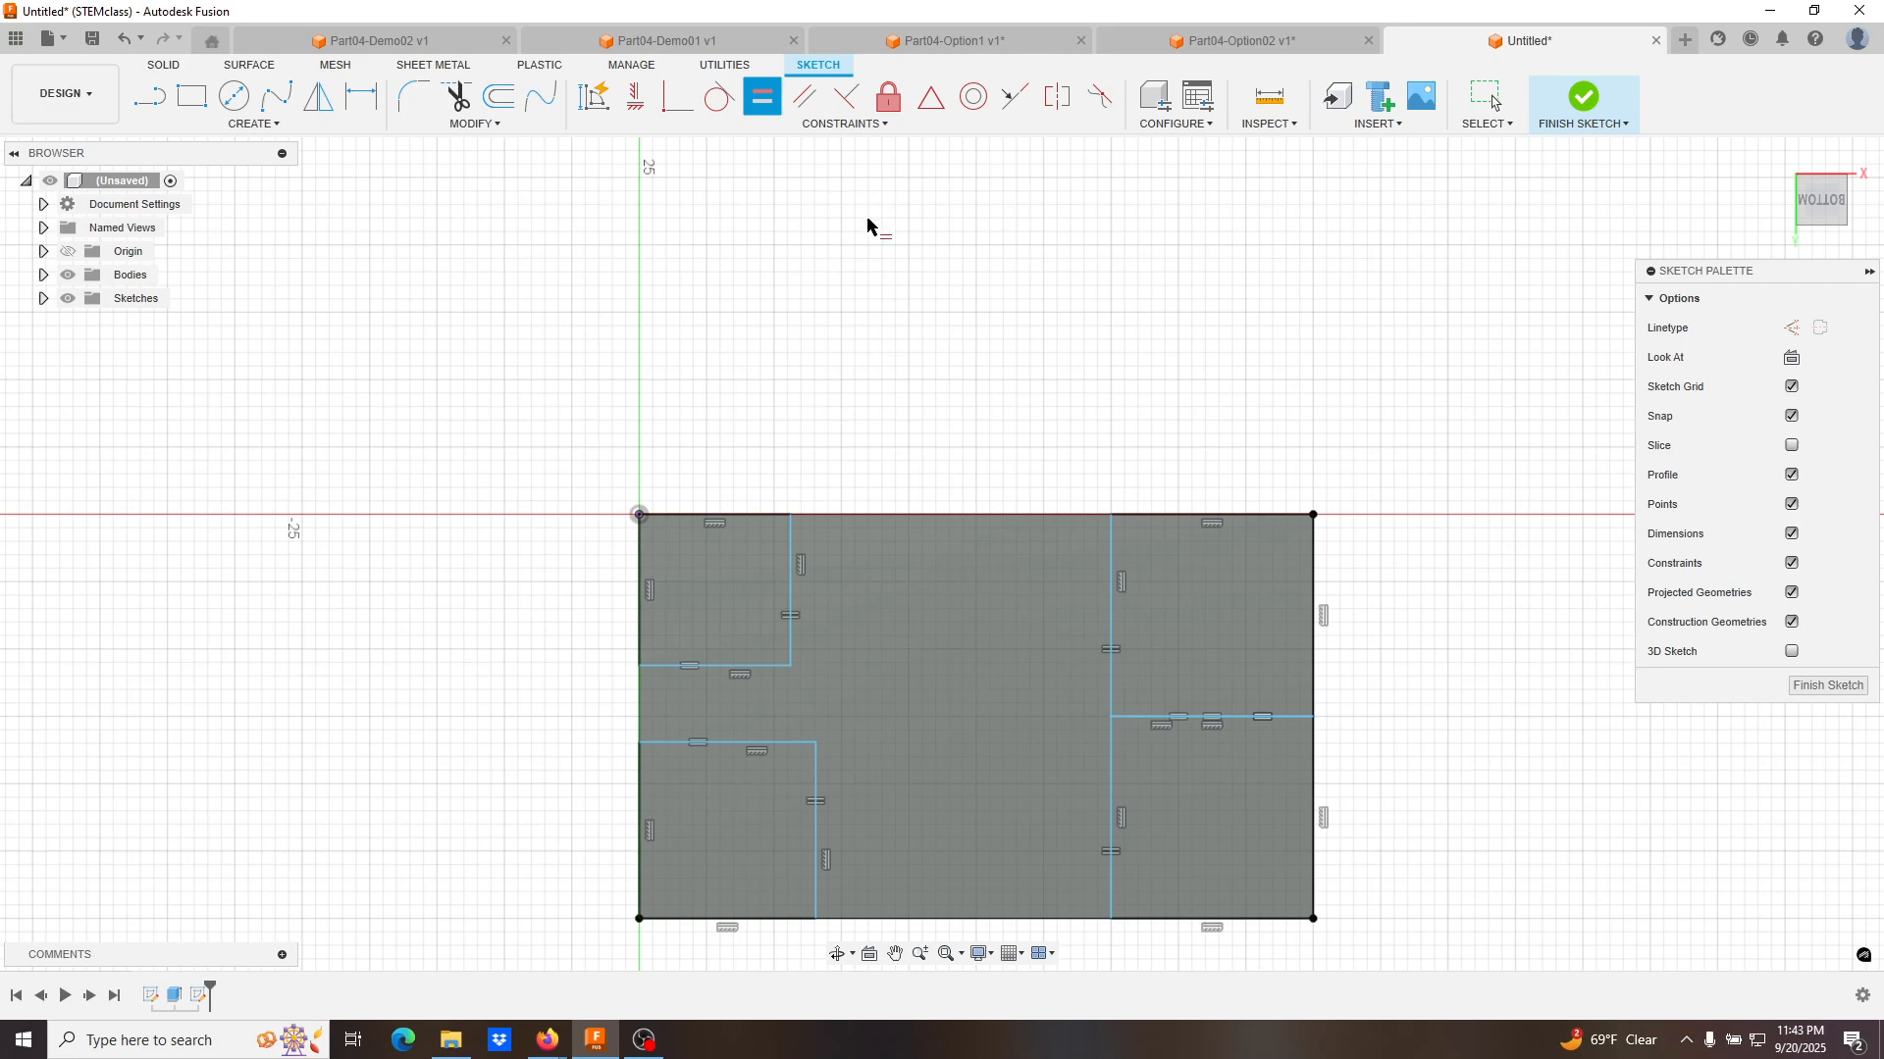
key(Escape)
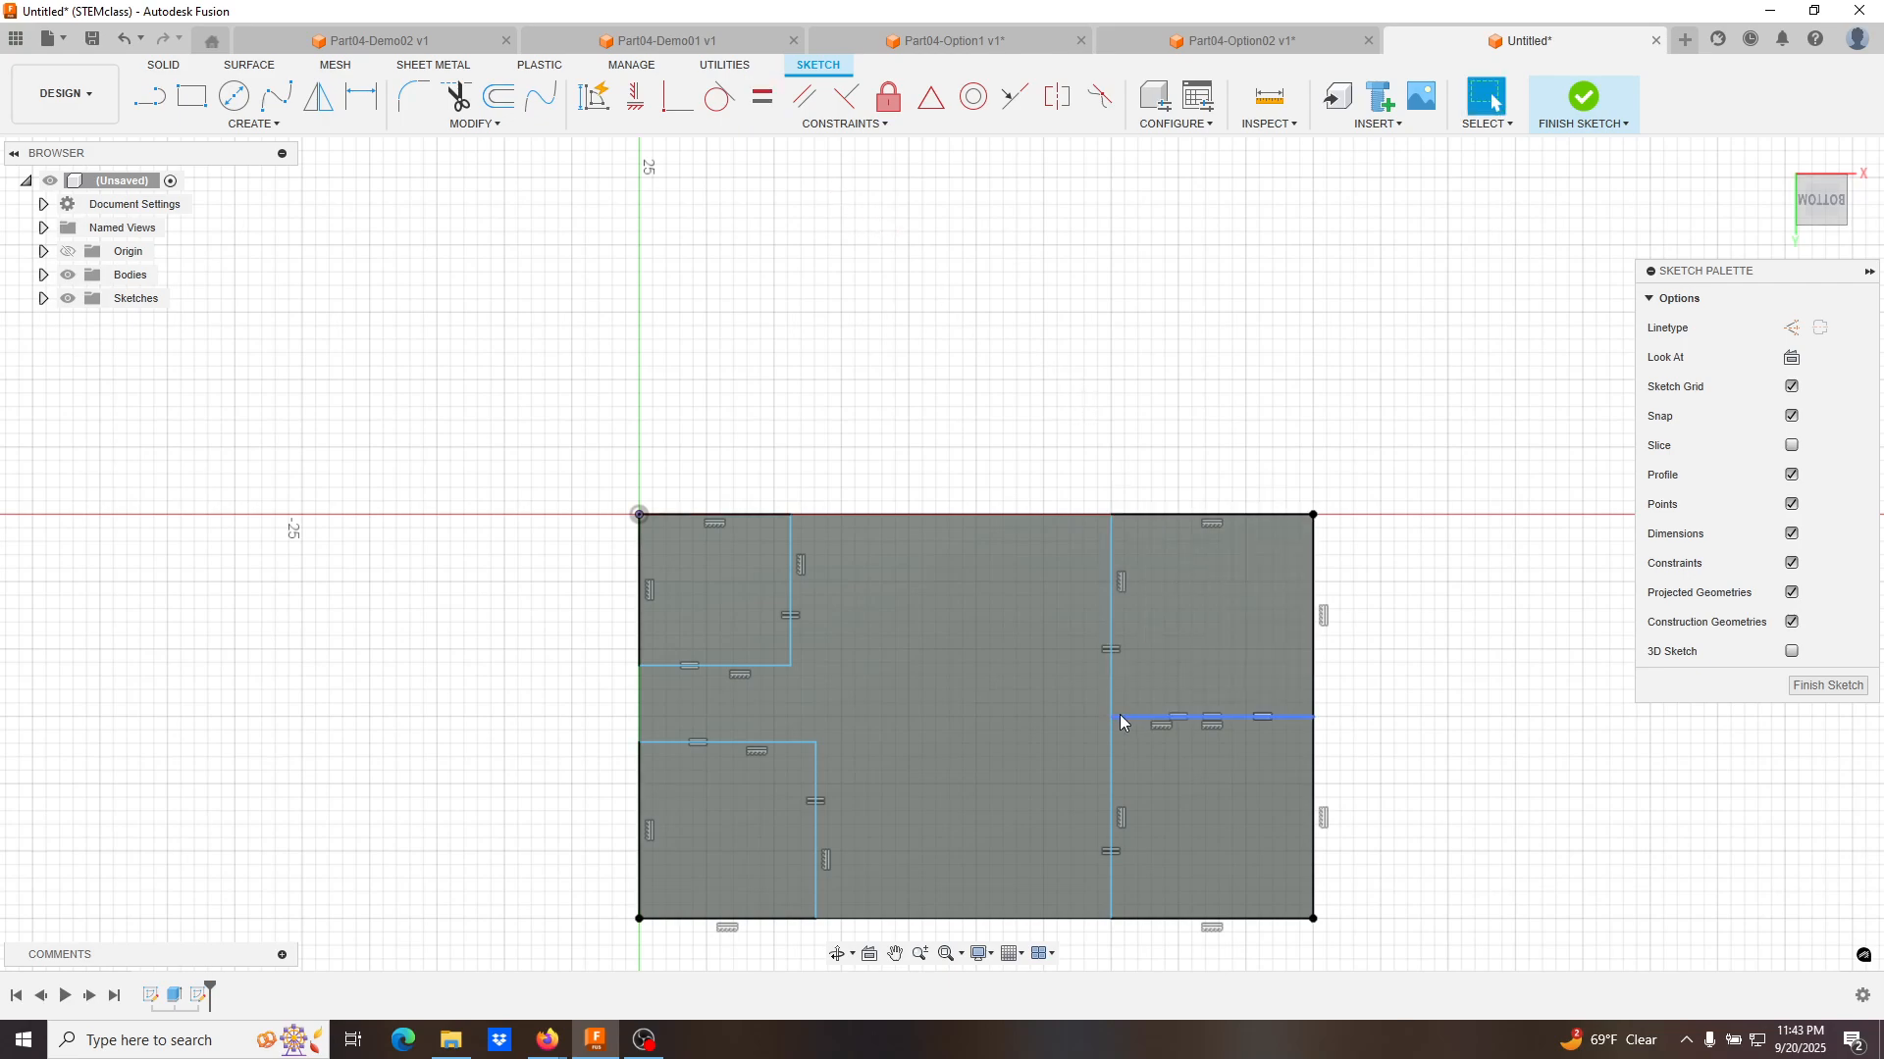
key(ctrl+z)
mouse_move(1168, 803)
mouse_down()
mouse_move(1130, 751)
mouse_move(1151, 781)
mouse_up()
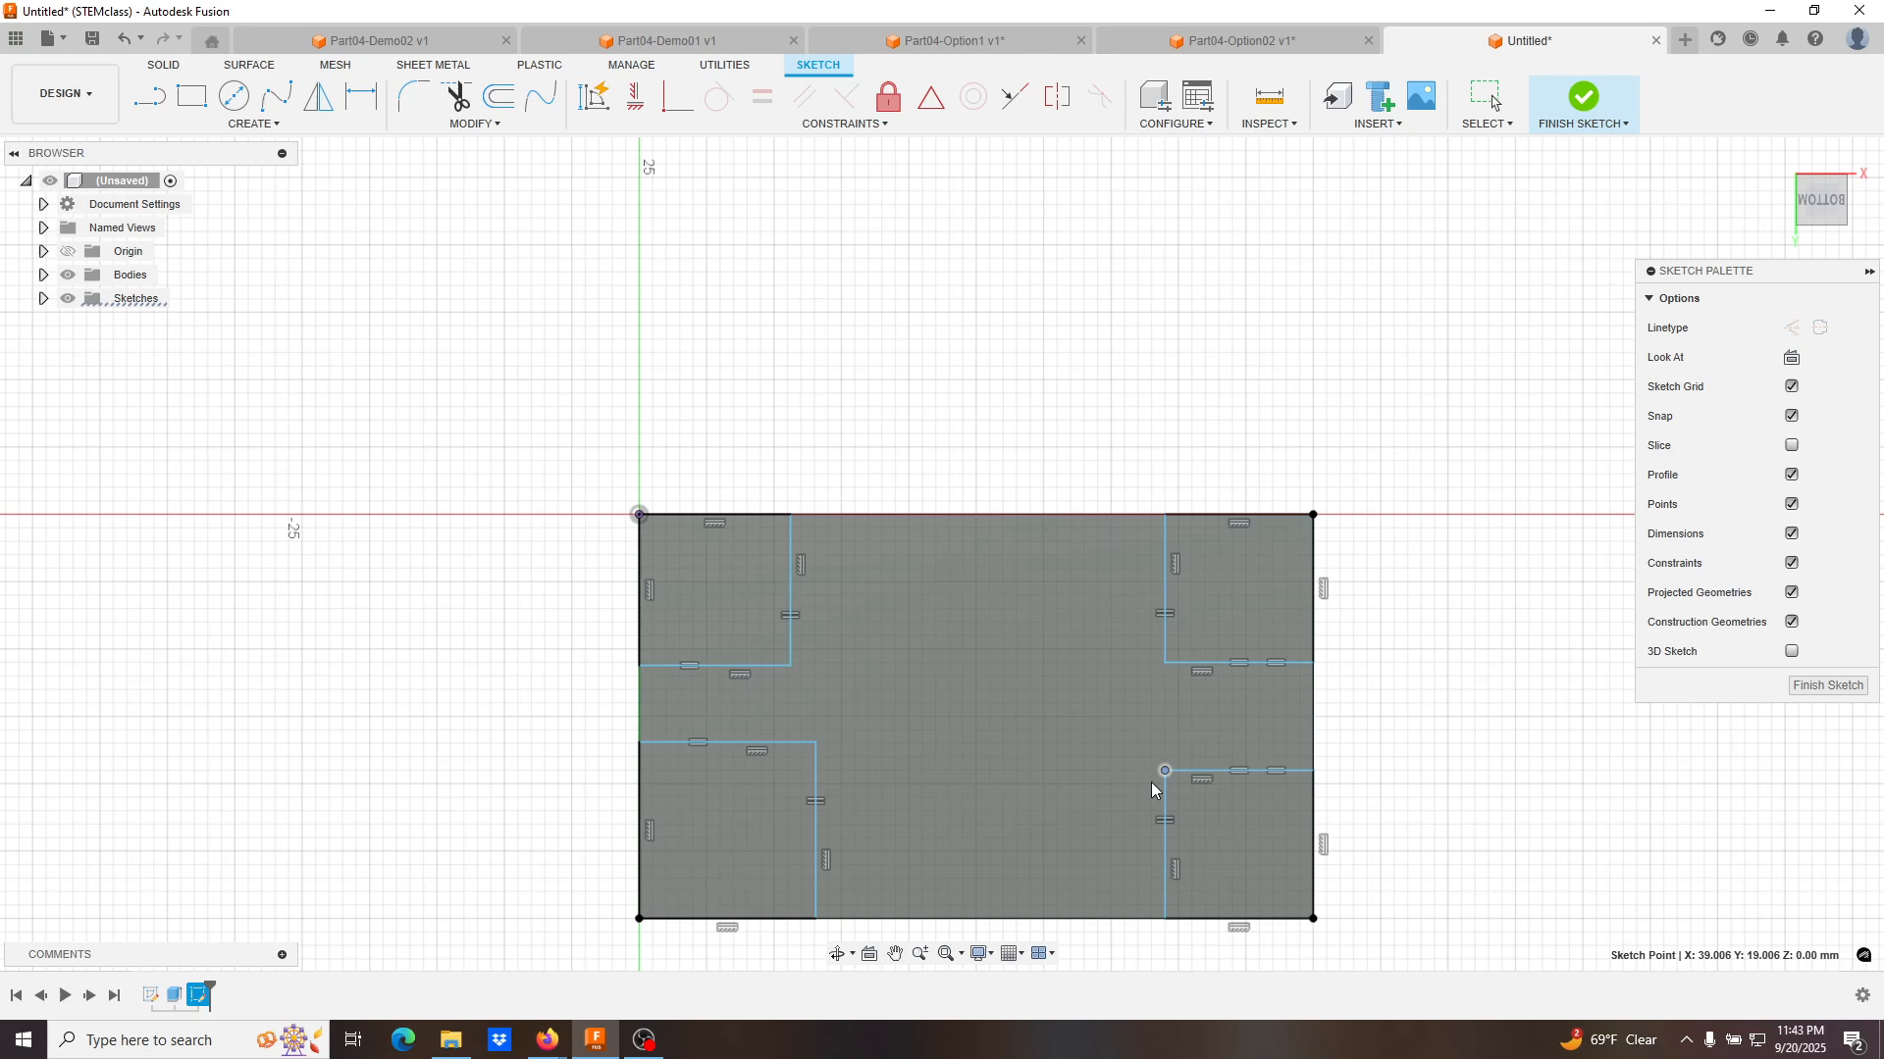
Link all four corner squares with Equal constraints and shrink them together to about 10.7 mm.
click(735, 744)
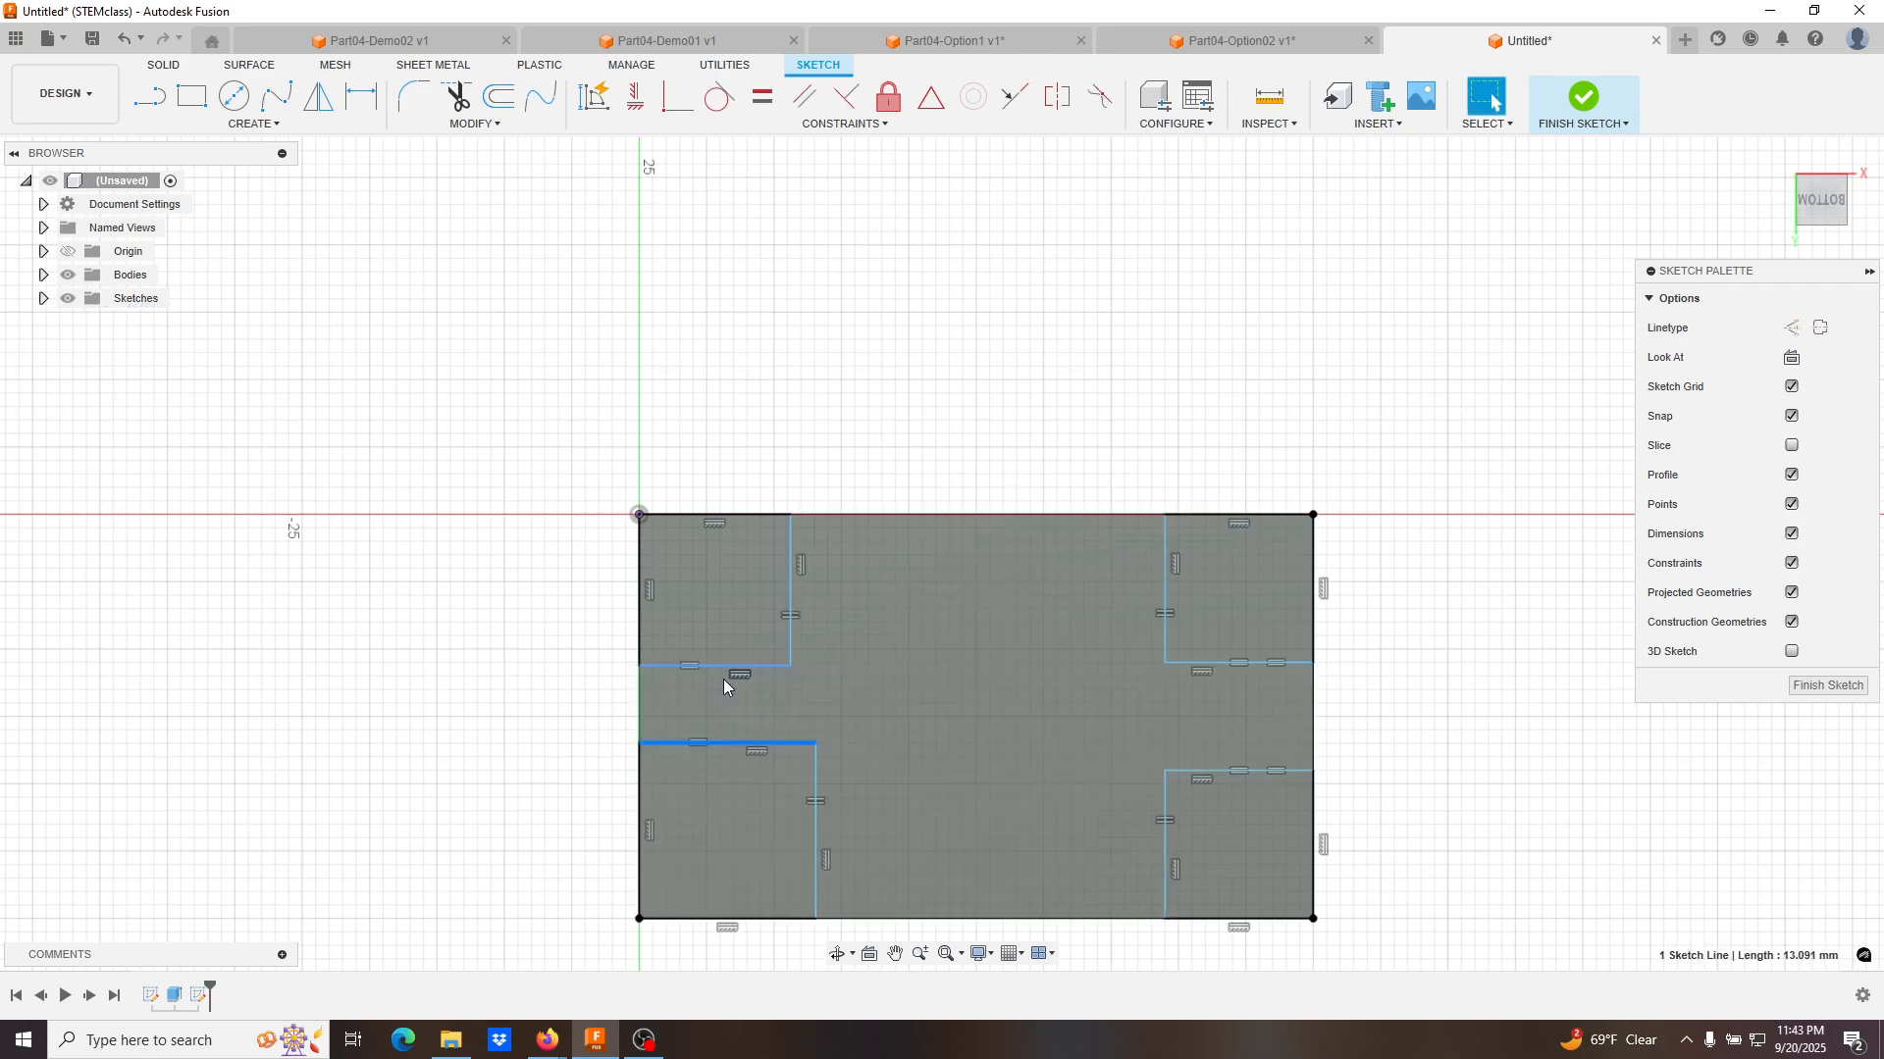
click(714, 667)
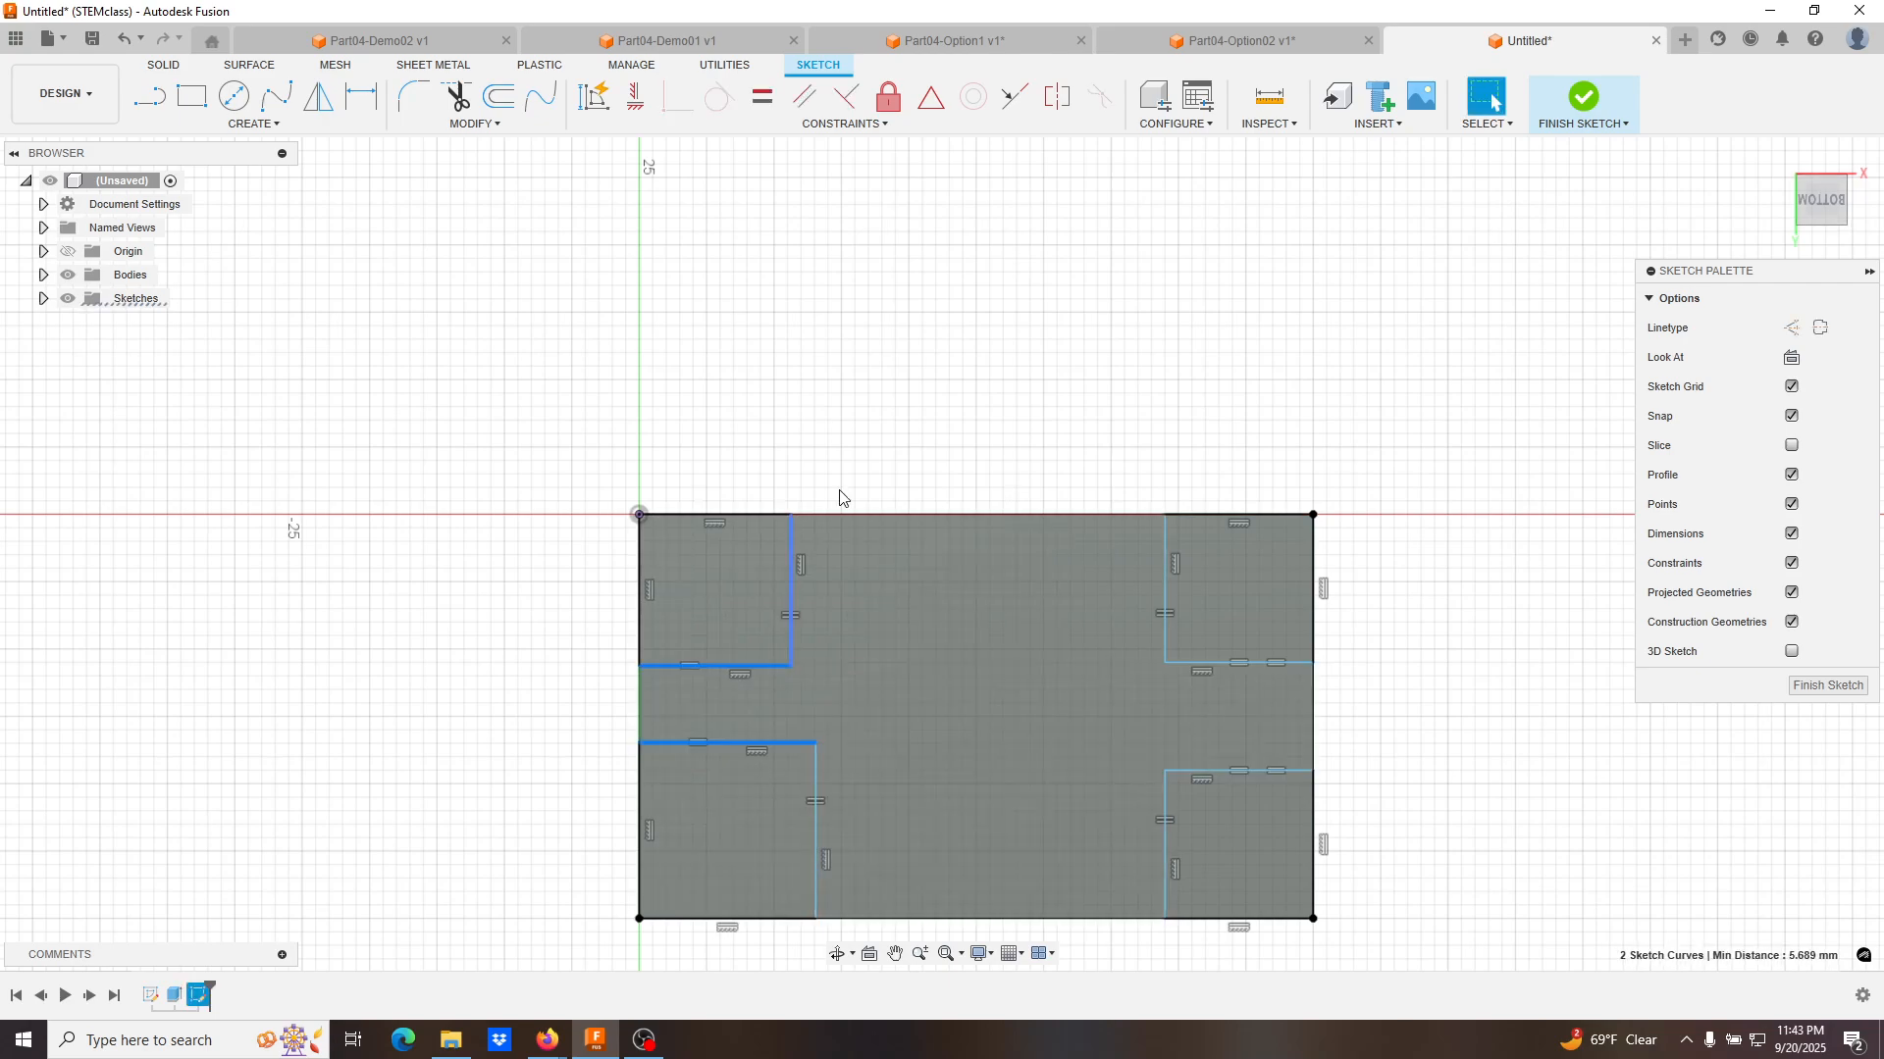
click(761, 102)
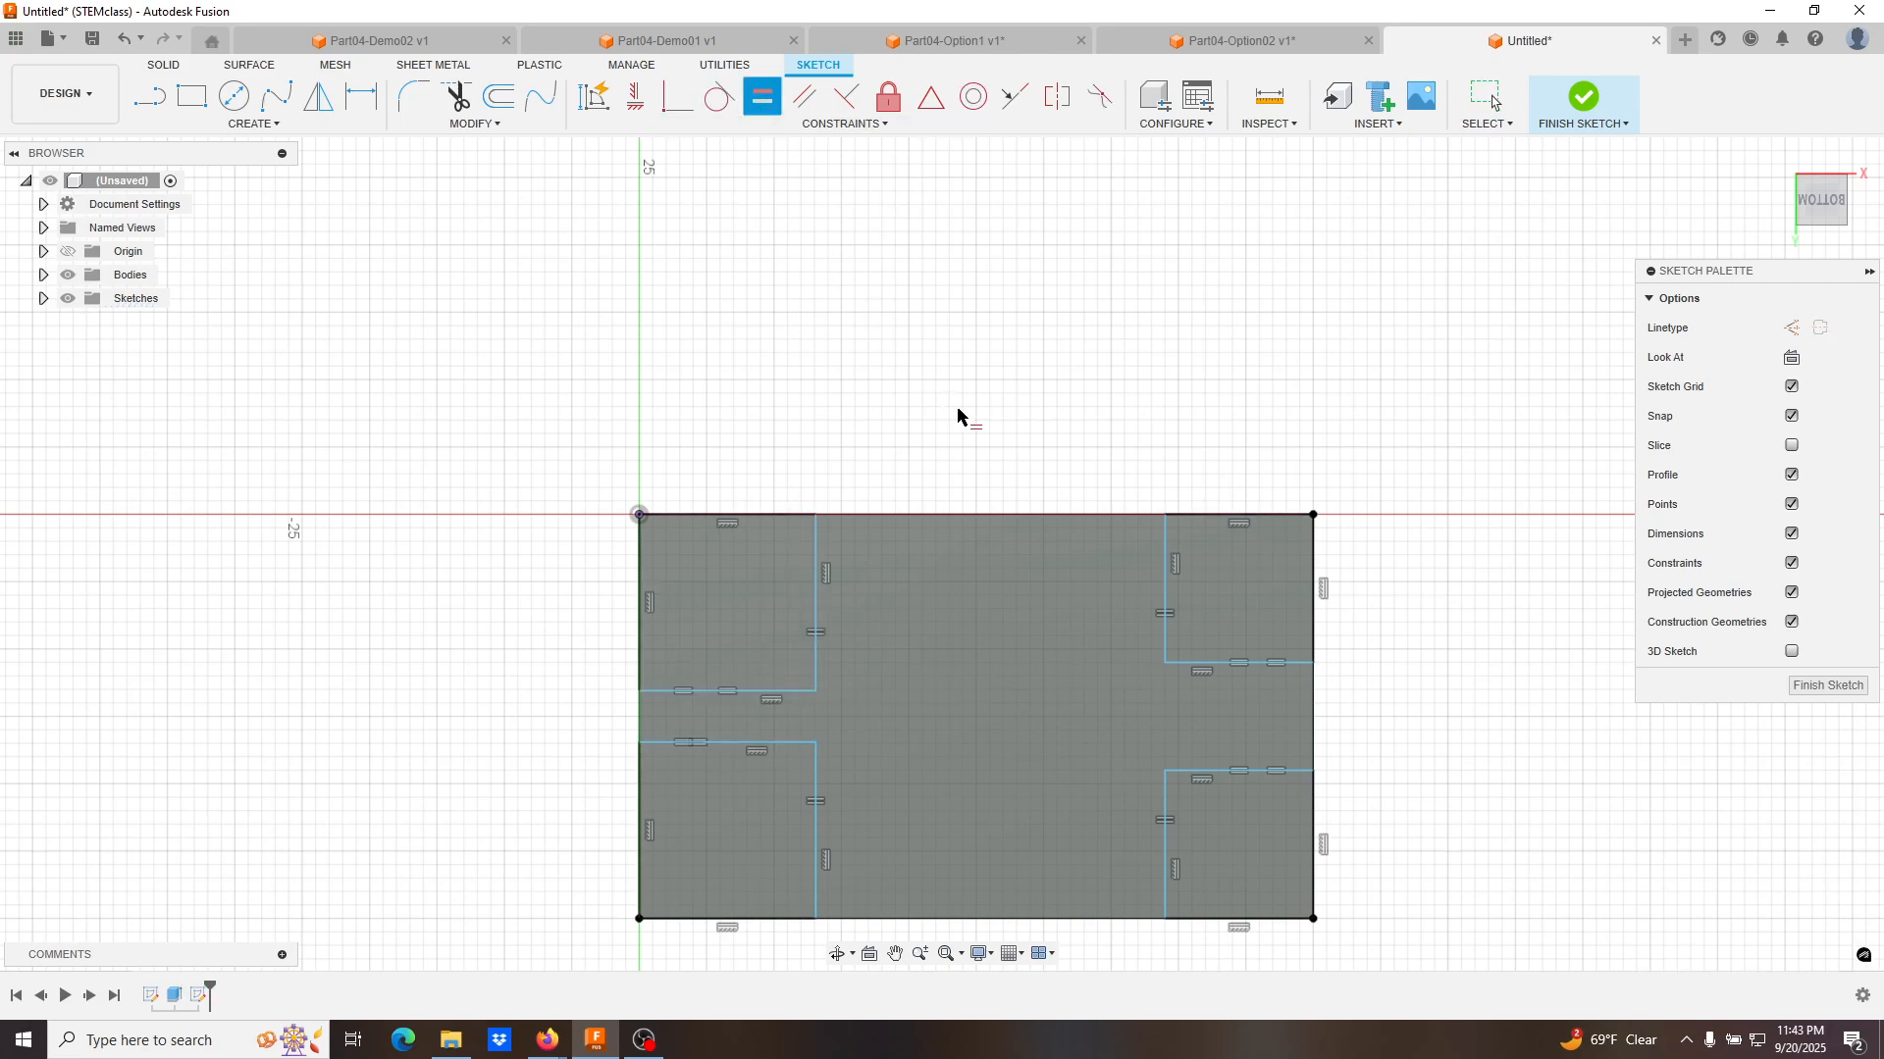
click(816, 780)
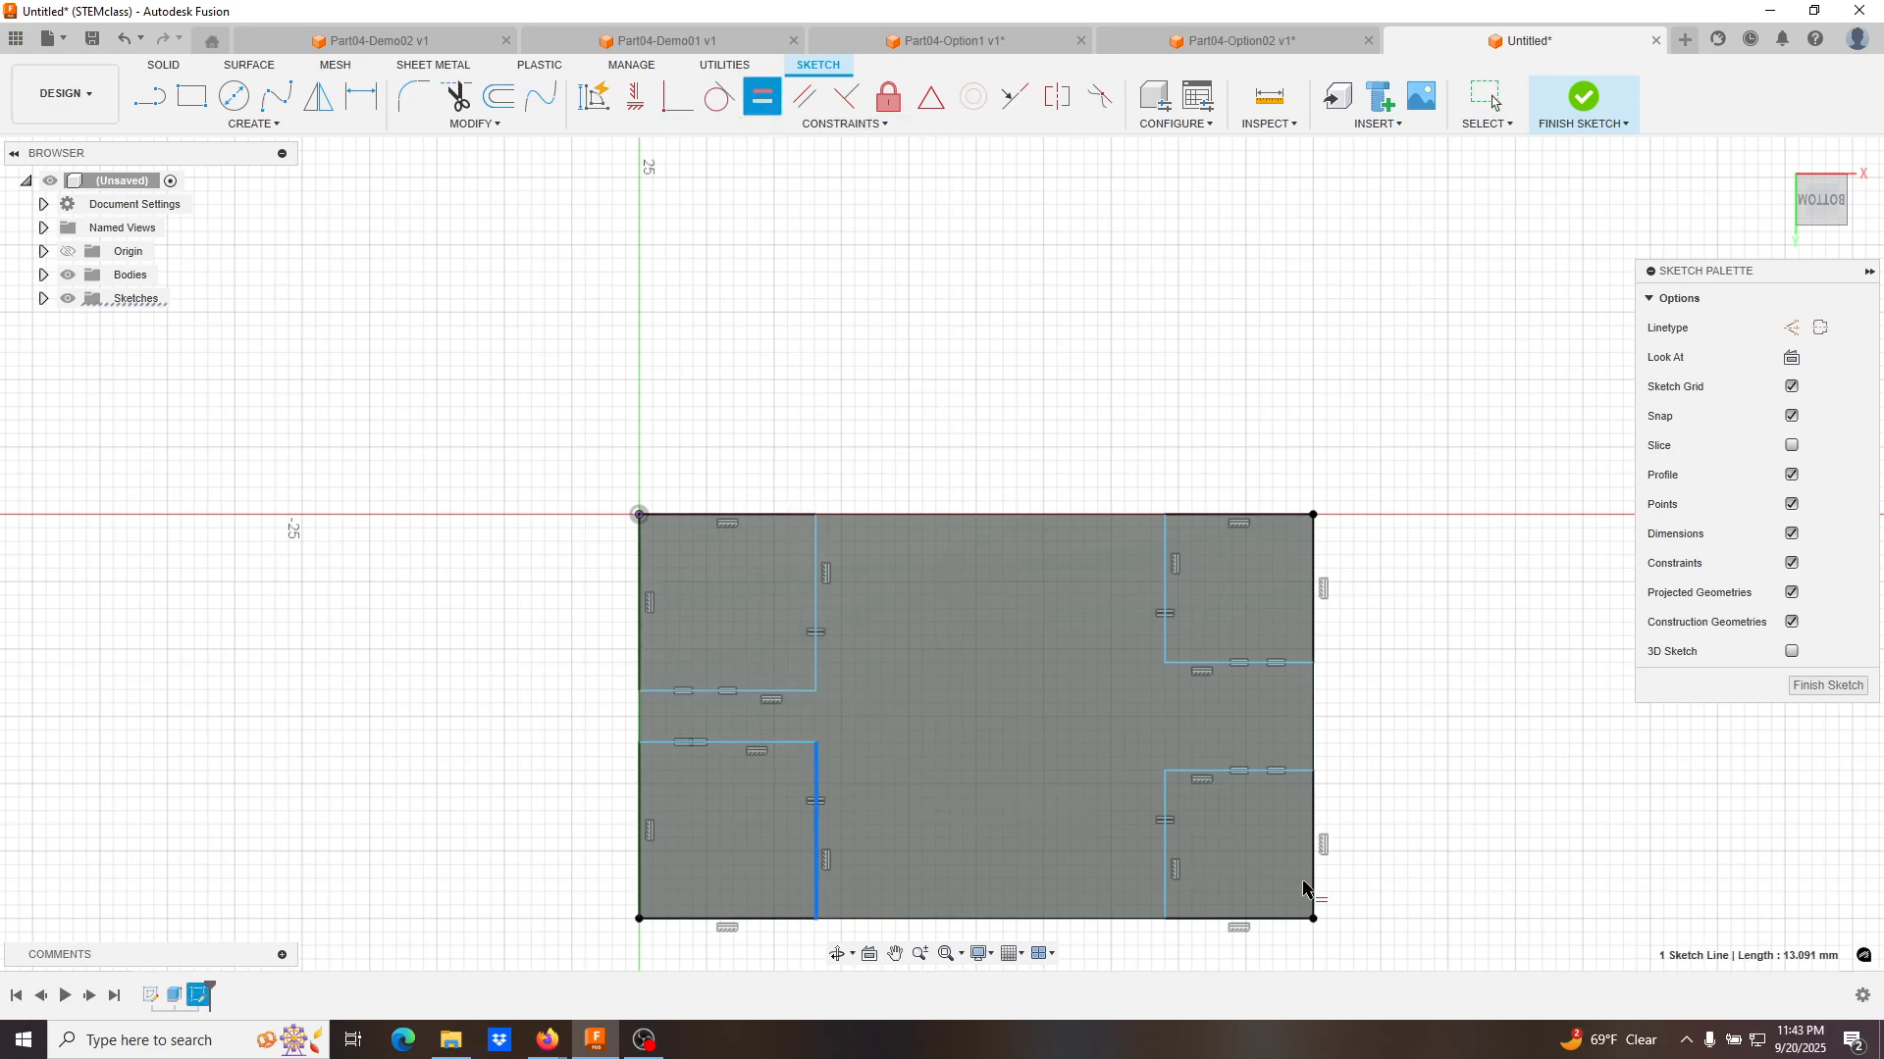
click(1164, 814)
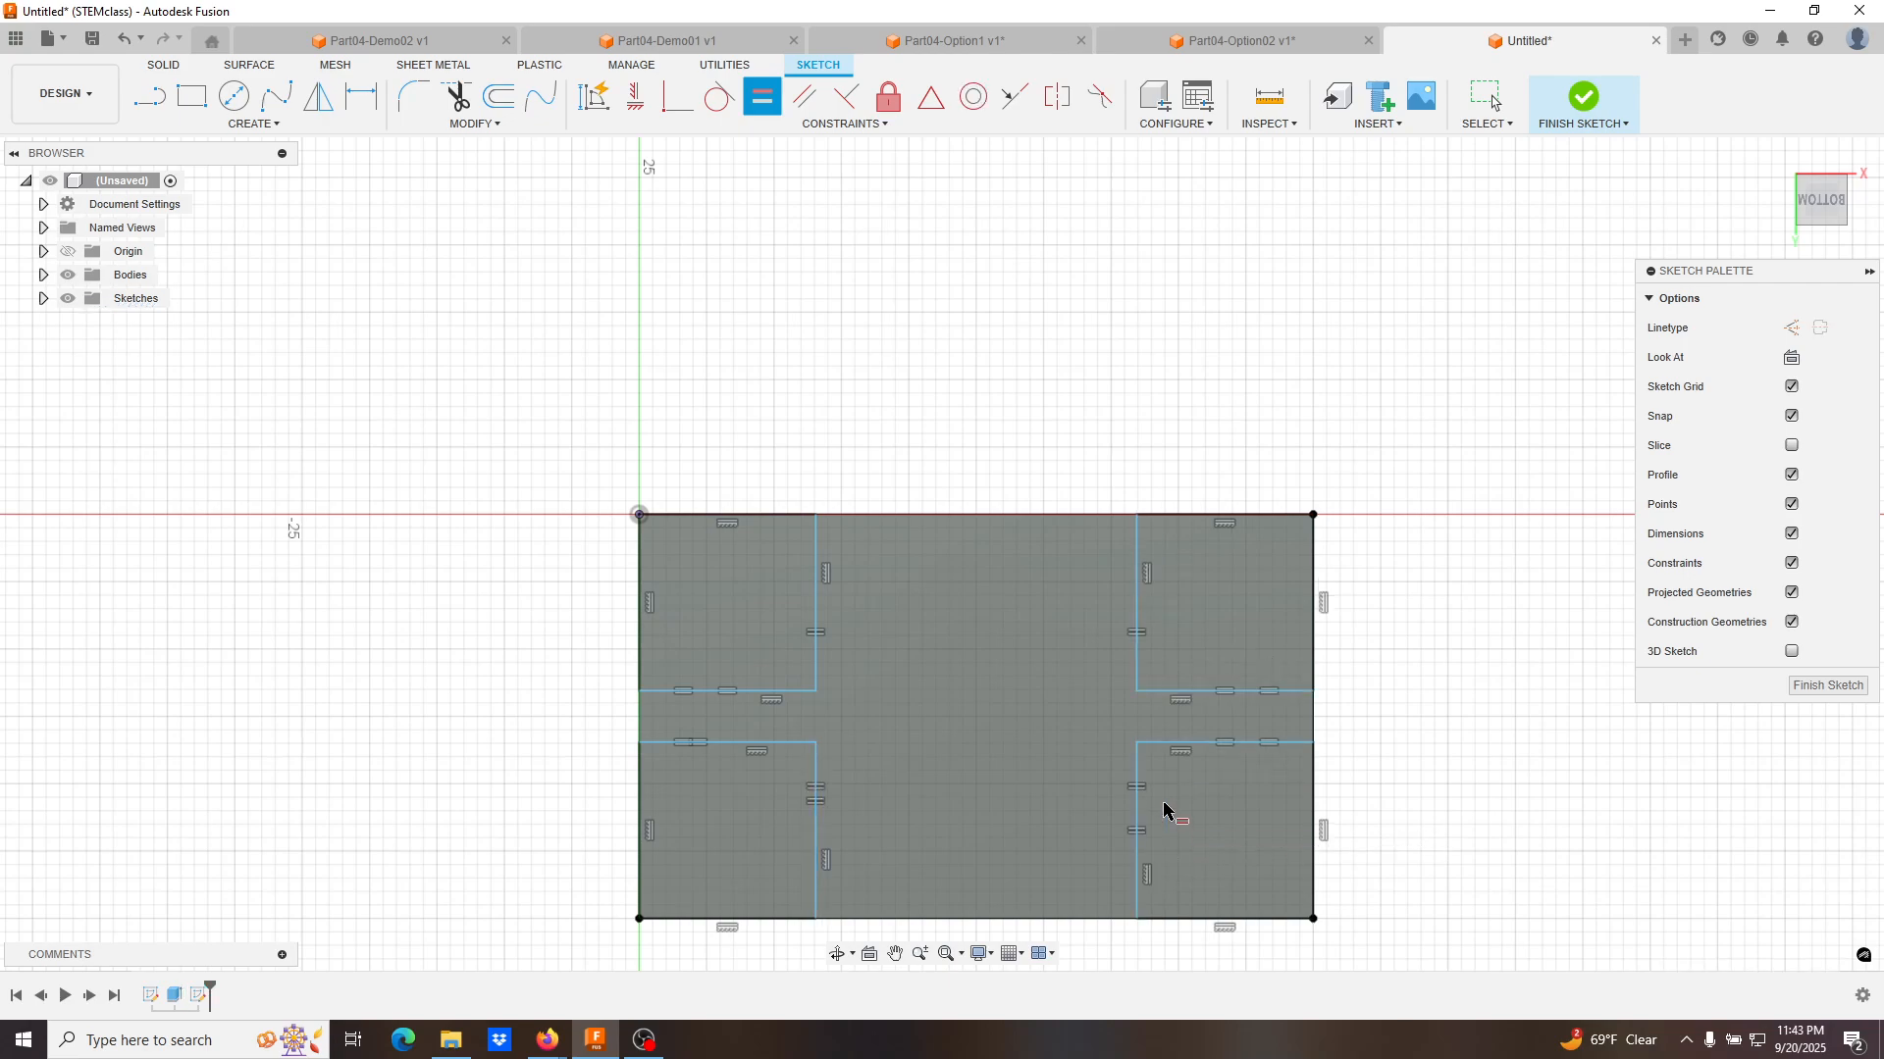
key(Escape)
mouse_move(1135, 744)
mouse_down()
mouse_move(1148, 773)
mouse_move(1104, 745)
mouse_move(1148, 804)
mouse_up()
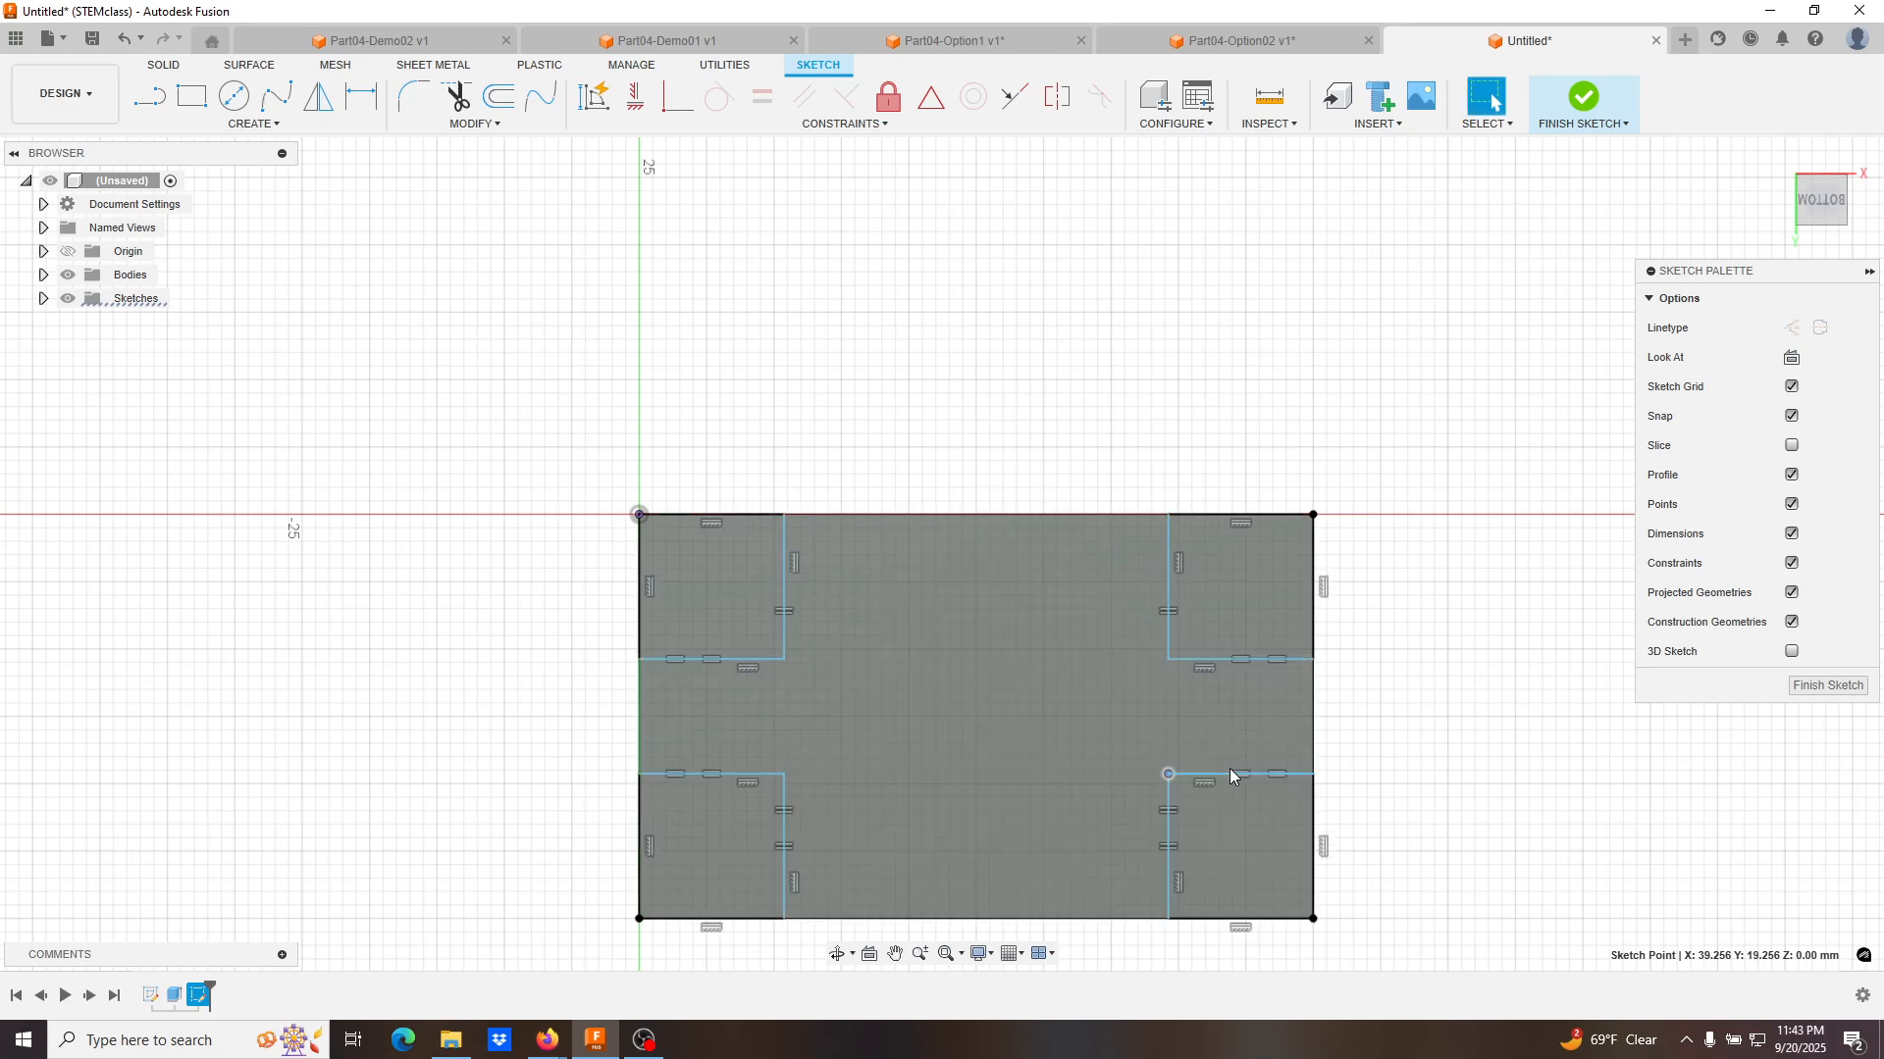
key(d)
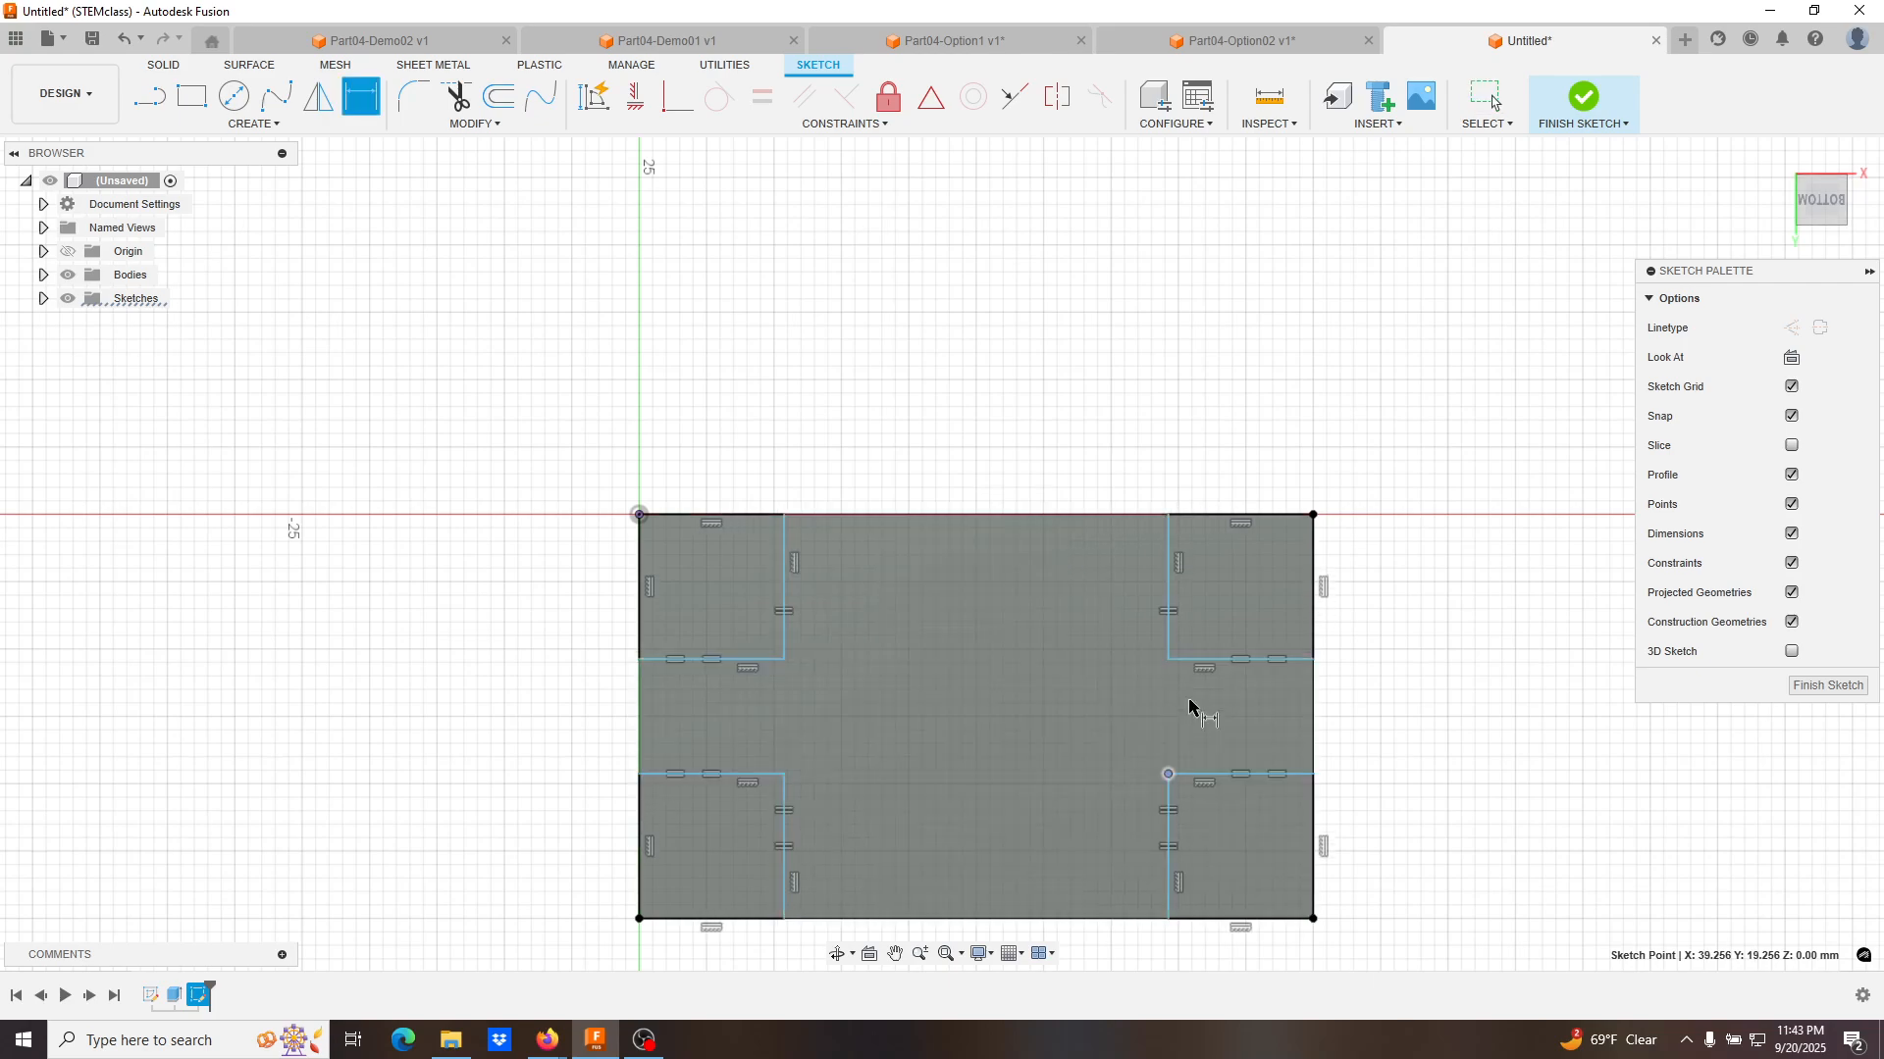
click(1206, 517)
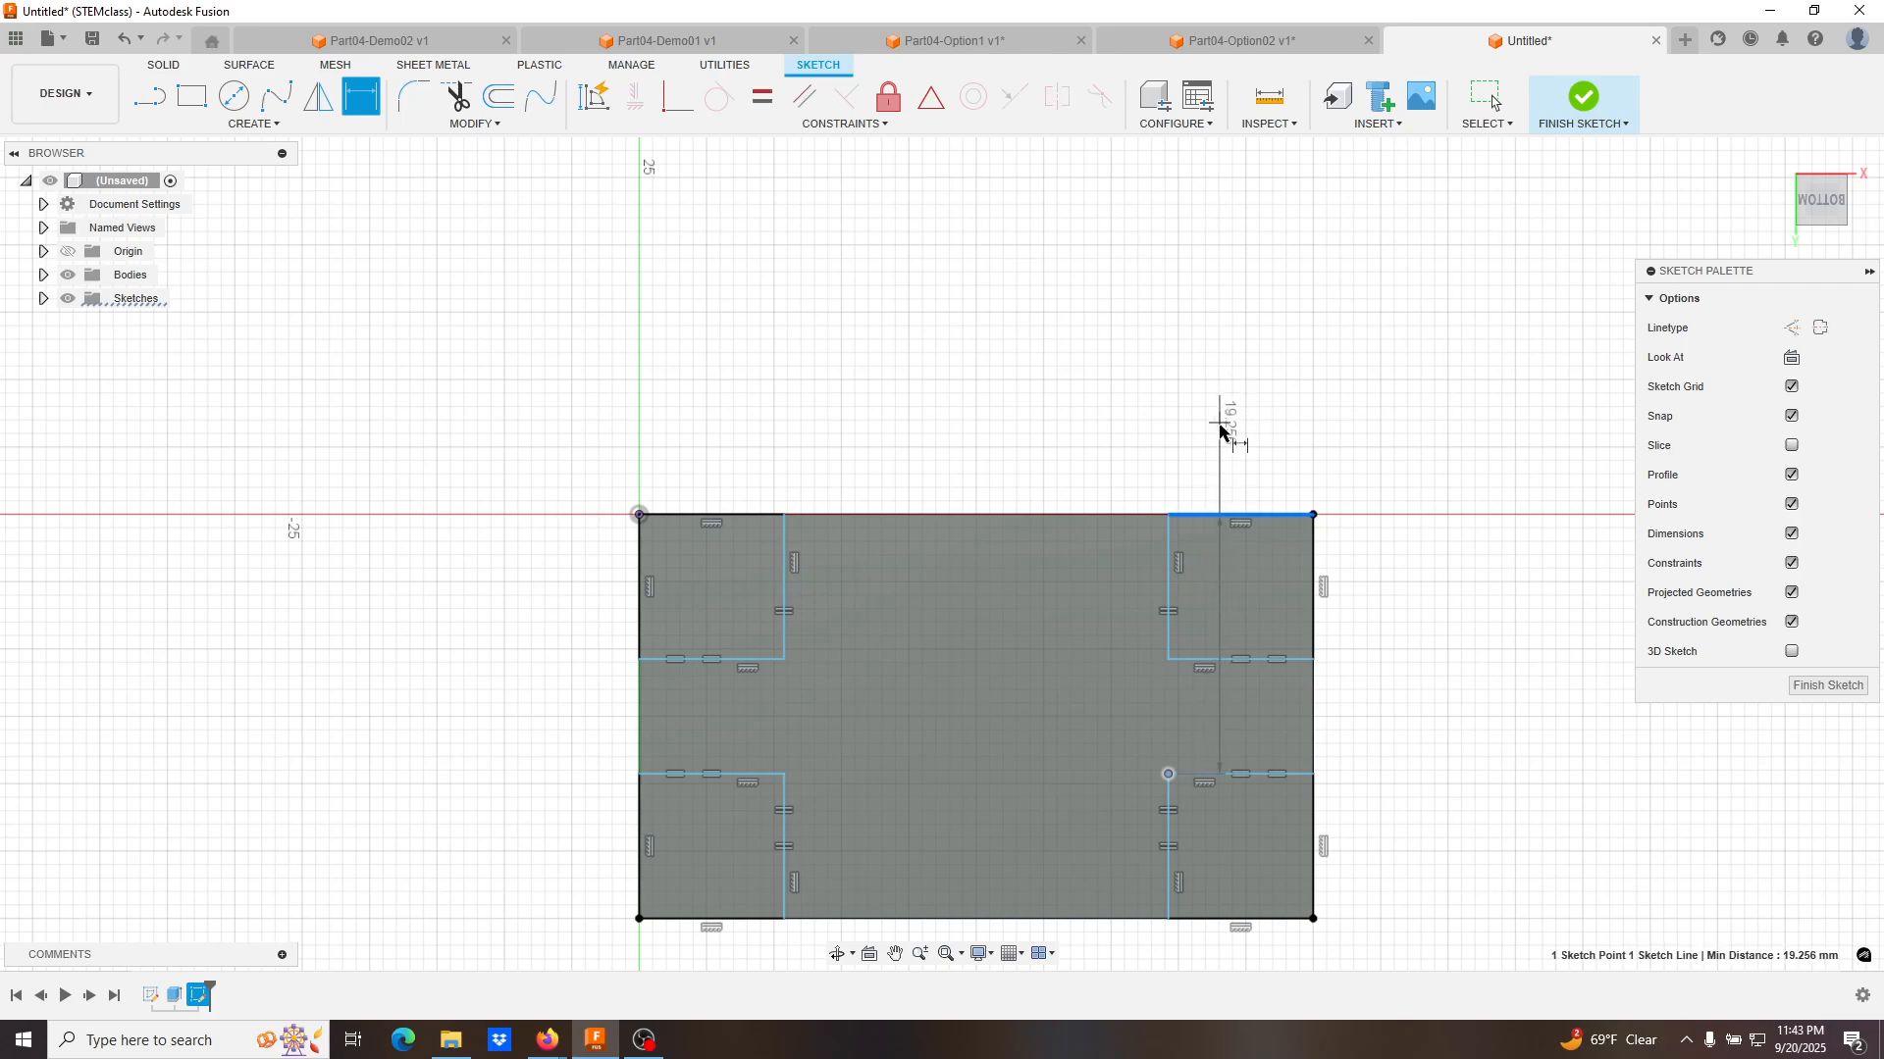
key(Escape)
click(1224, 448)
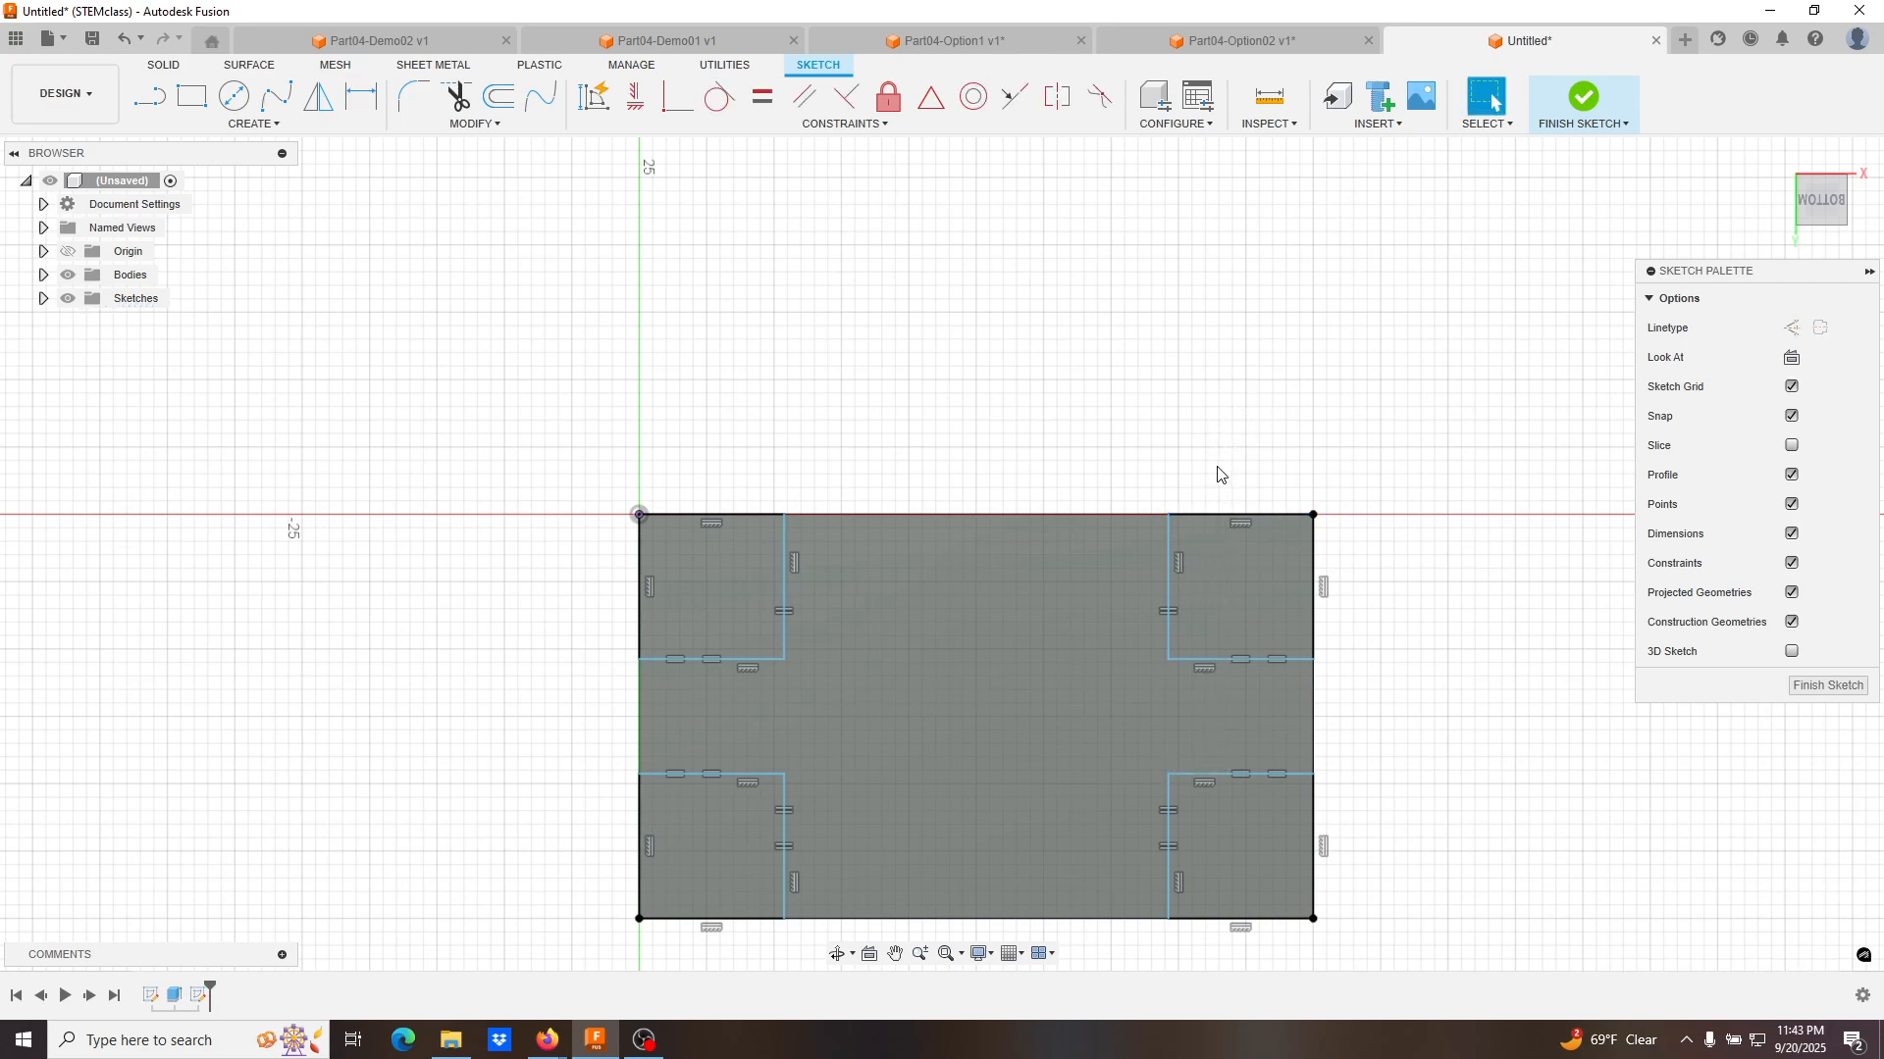
Dimension the outer X-direction side of the square at the far end of the X axis to 10 mm and finish the sketch.
click(371, 102)
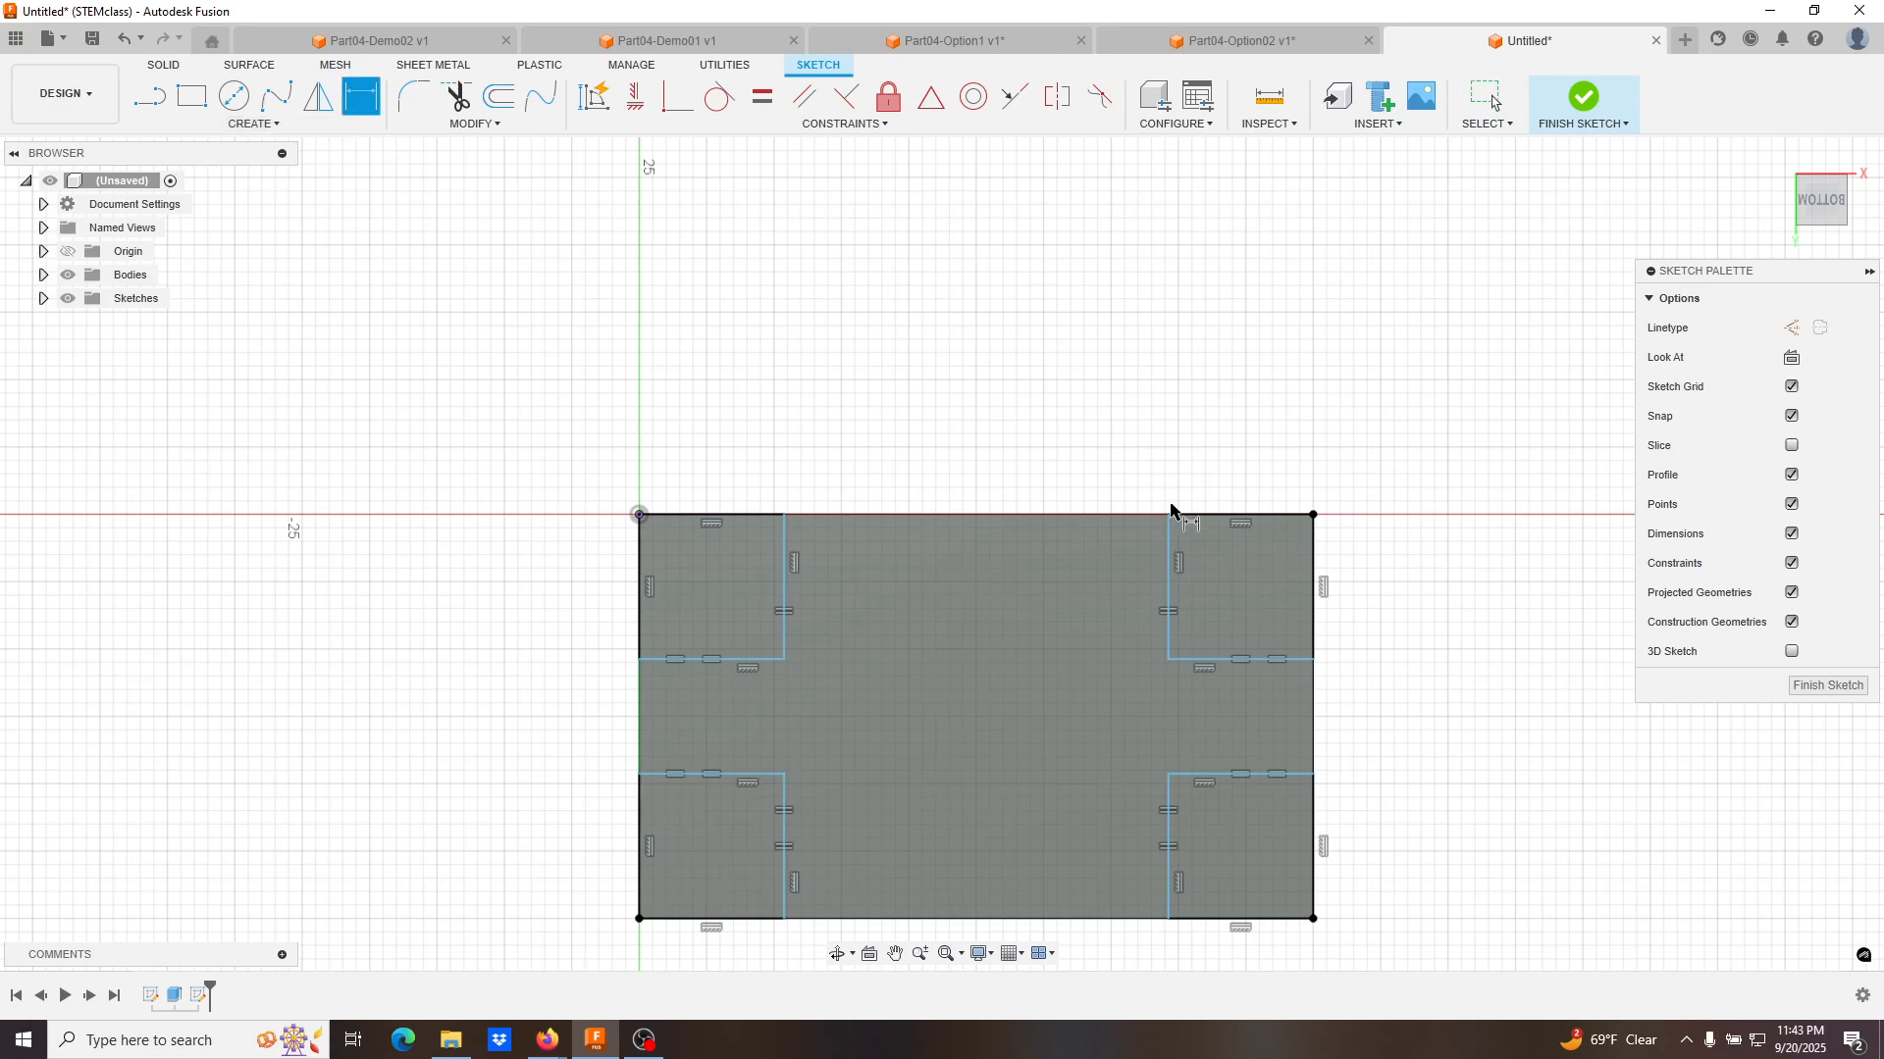
click(1210, 516)
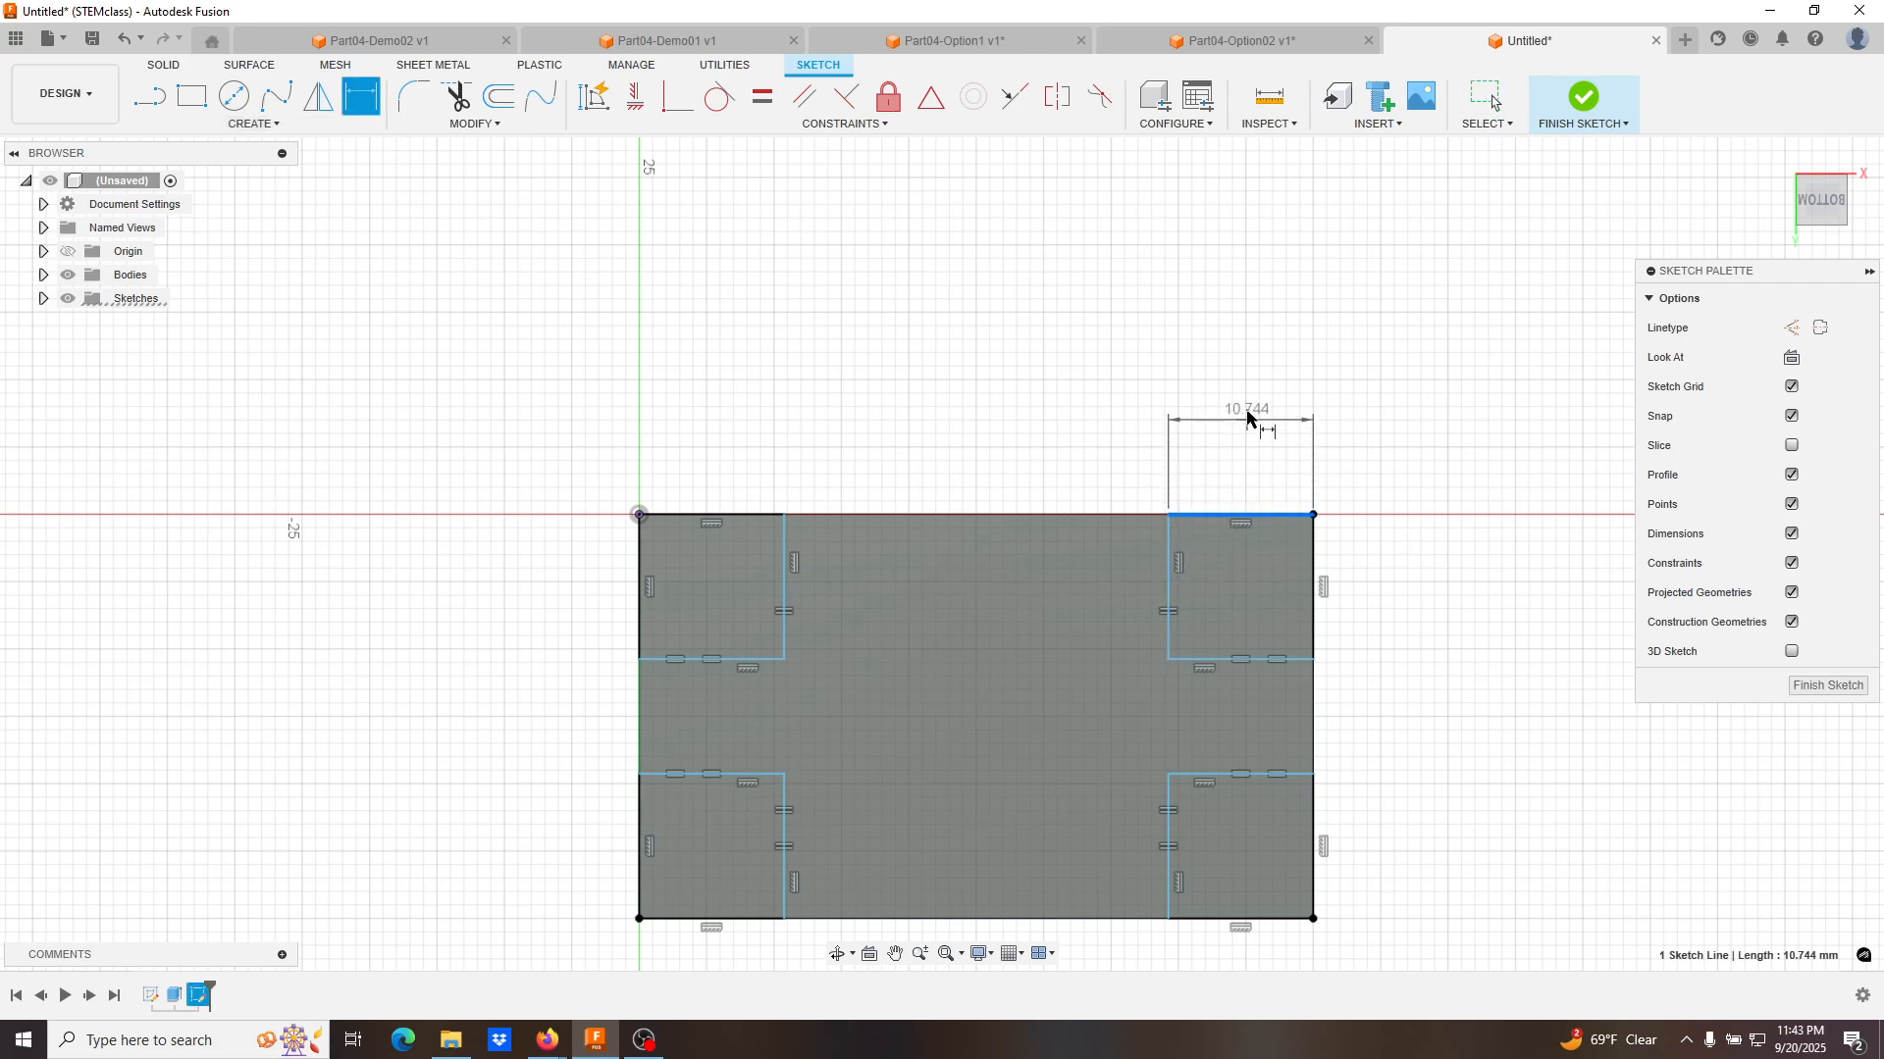
click(1248, 397)
text(10)
key(Return)
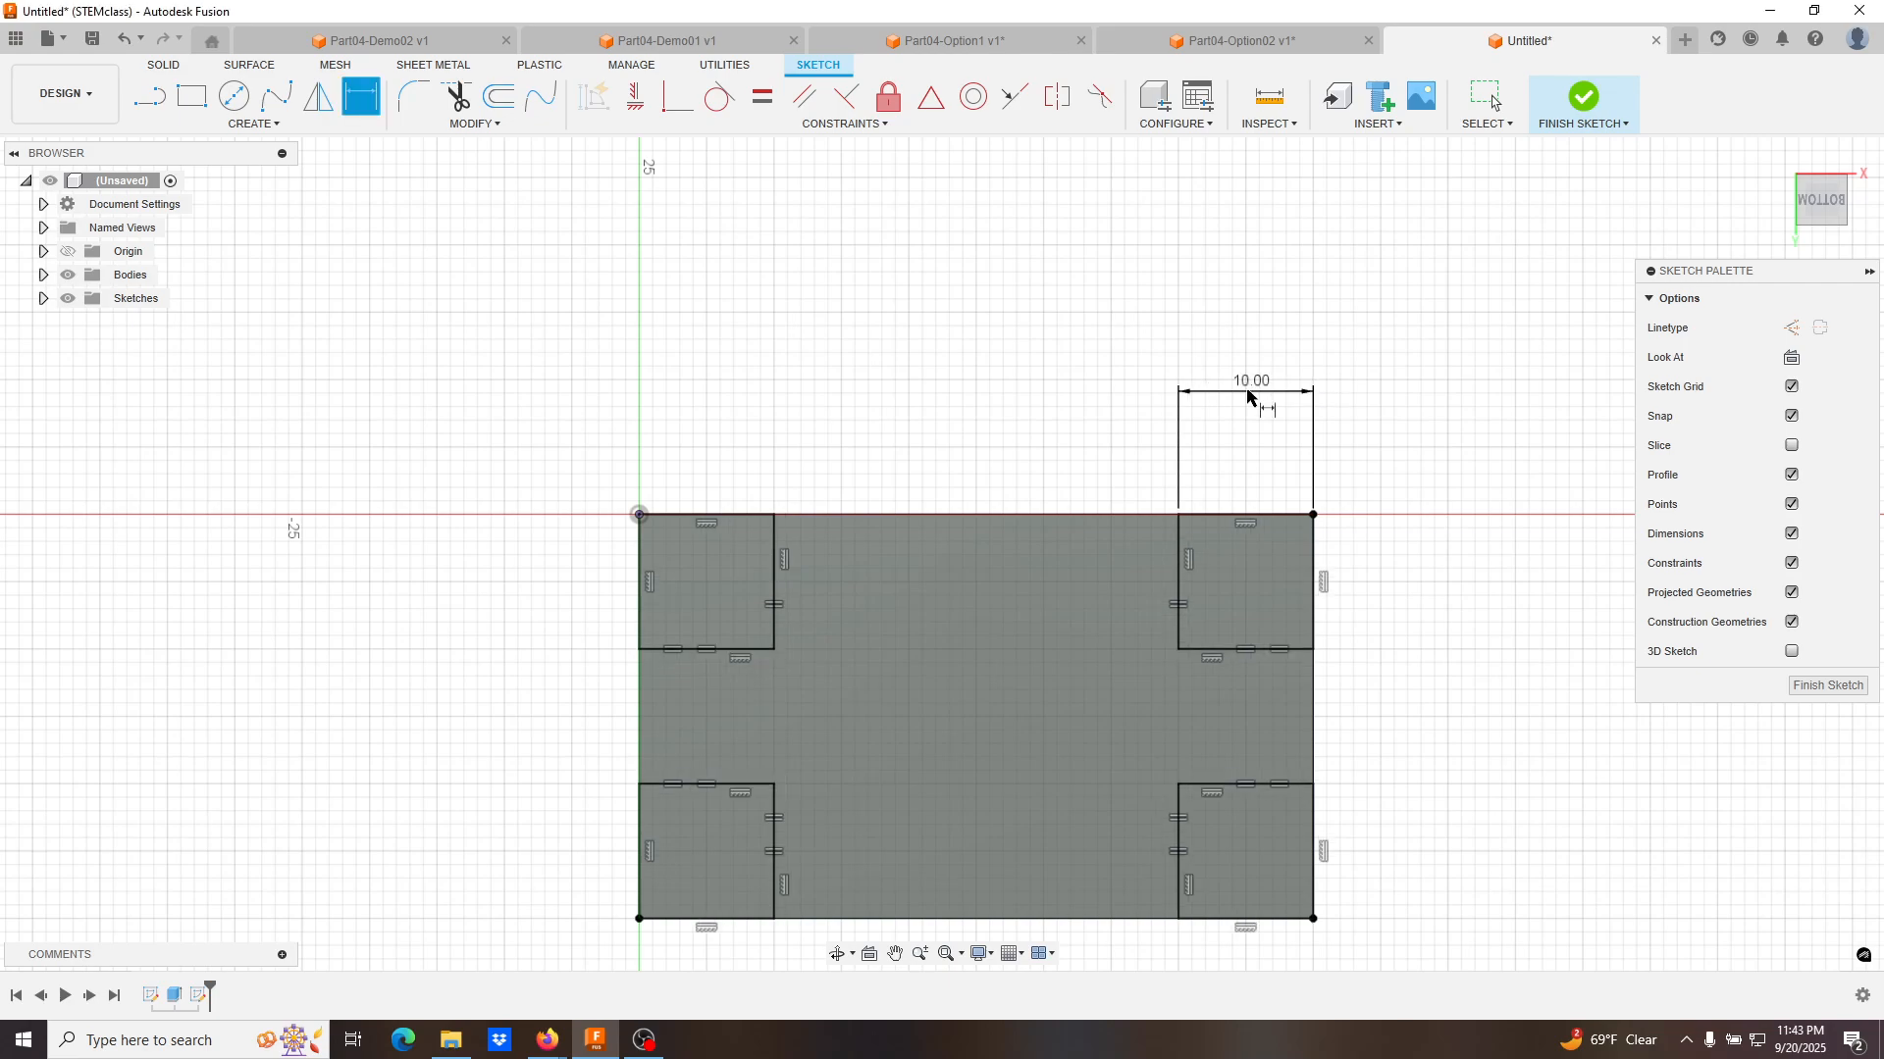
click(1810, 687)
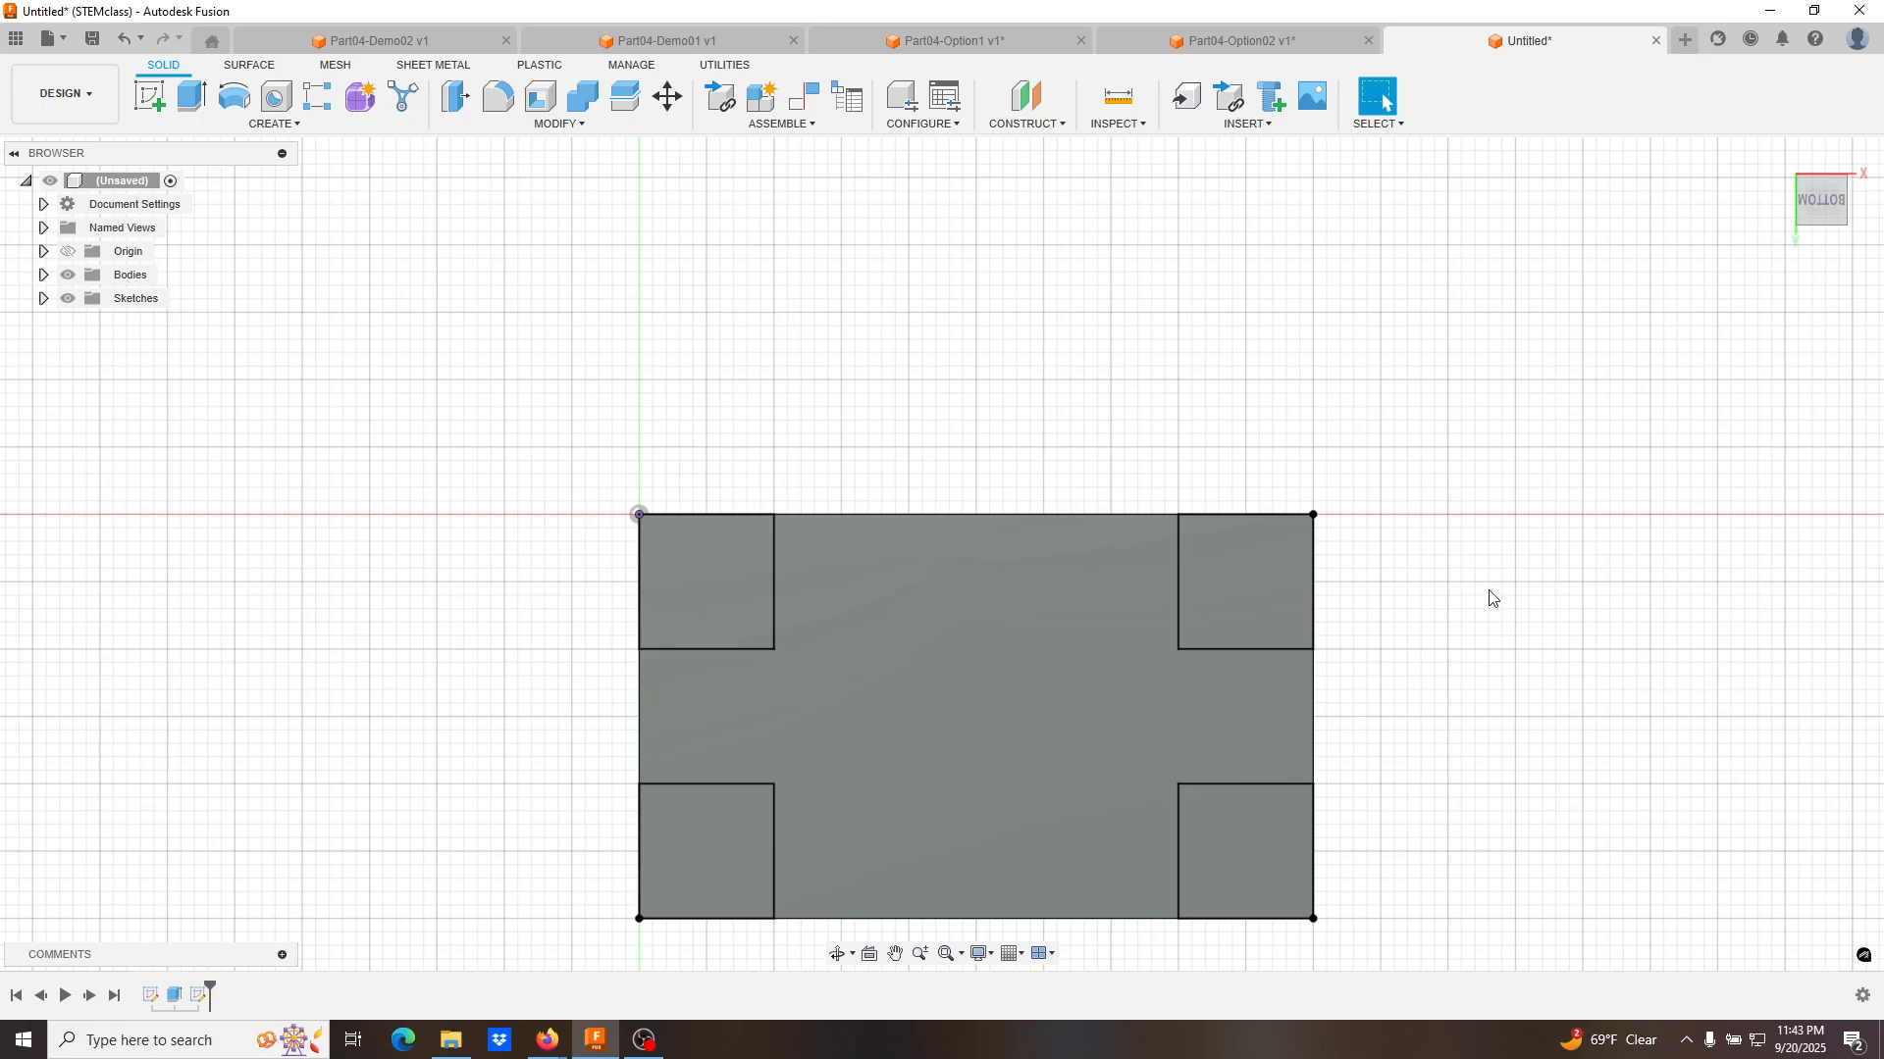
shift+middle_drag(1468, 563, 1446, 673)
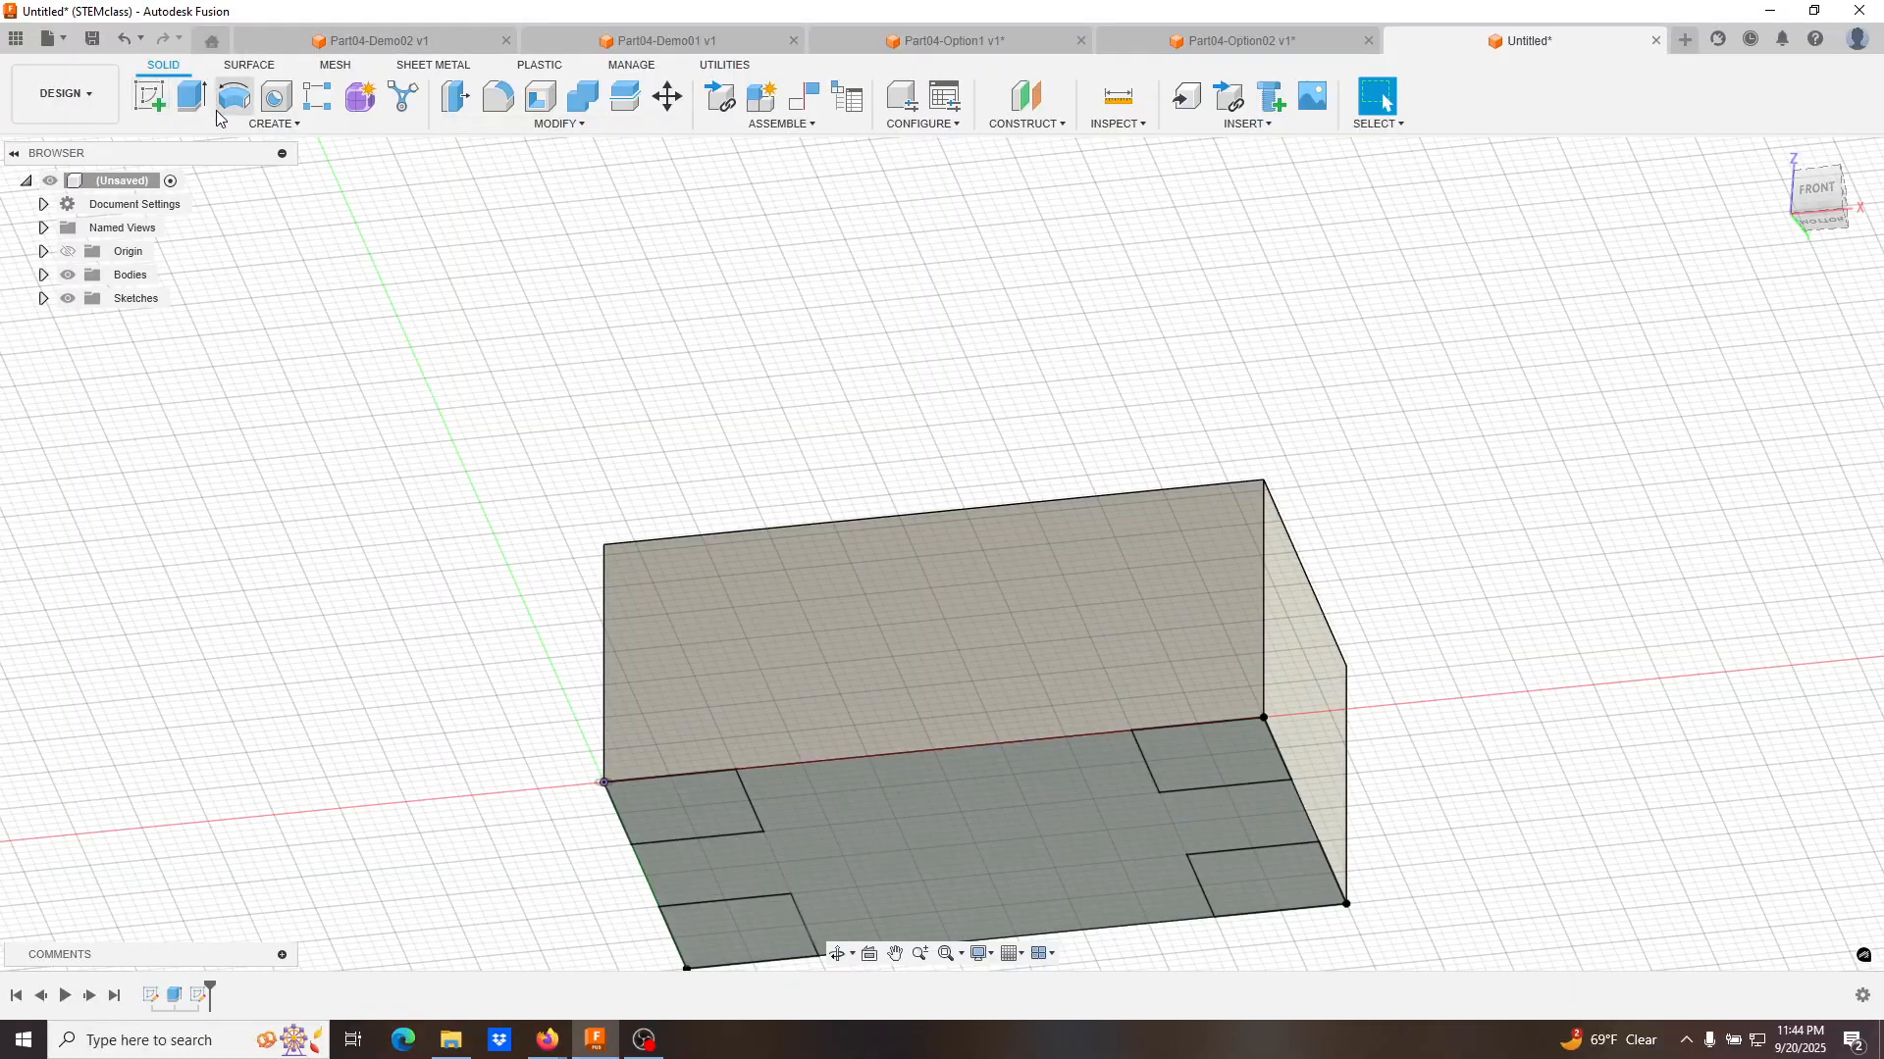
mouse_move(846, 454)
shift+middle_down()
mouse_move(892, 660)
mouse_move(887, 438)
mouse_move(836, 449)
shift+middle_up()
shift+middle_drag(839, 415, 837, 422)
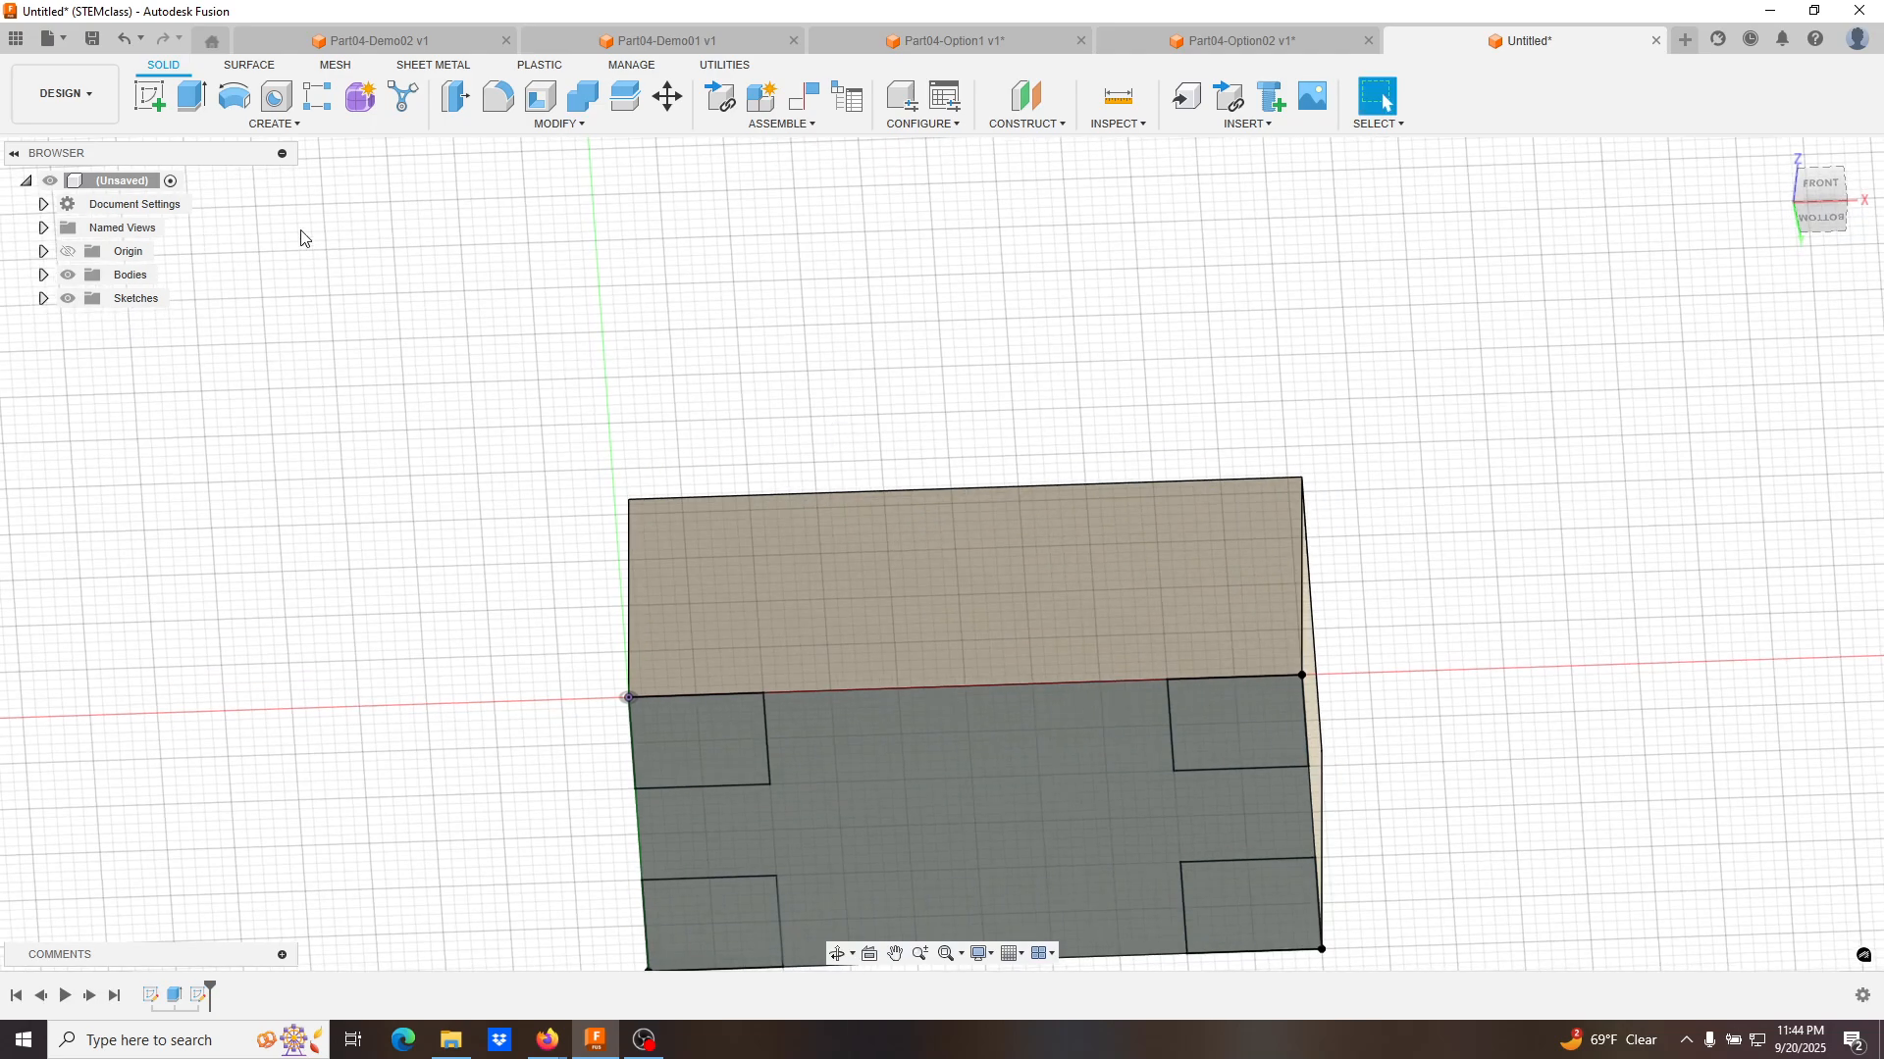
click(185, 103)
click(681, 738)
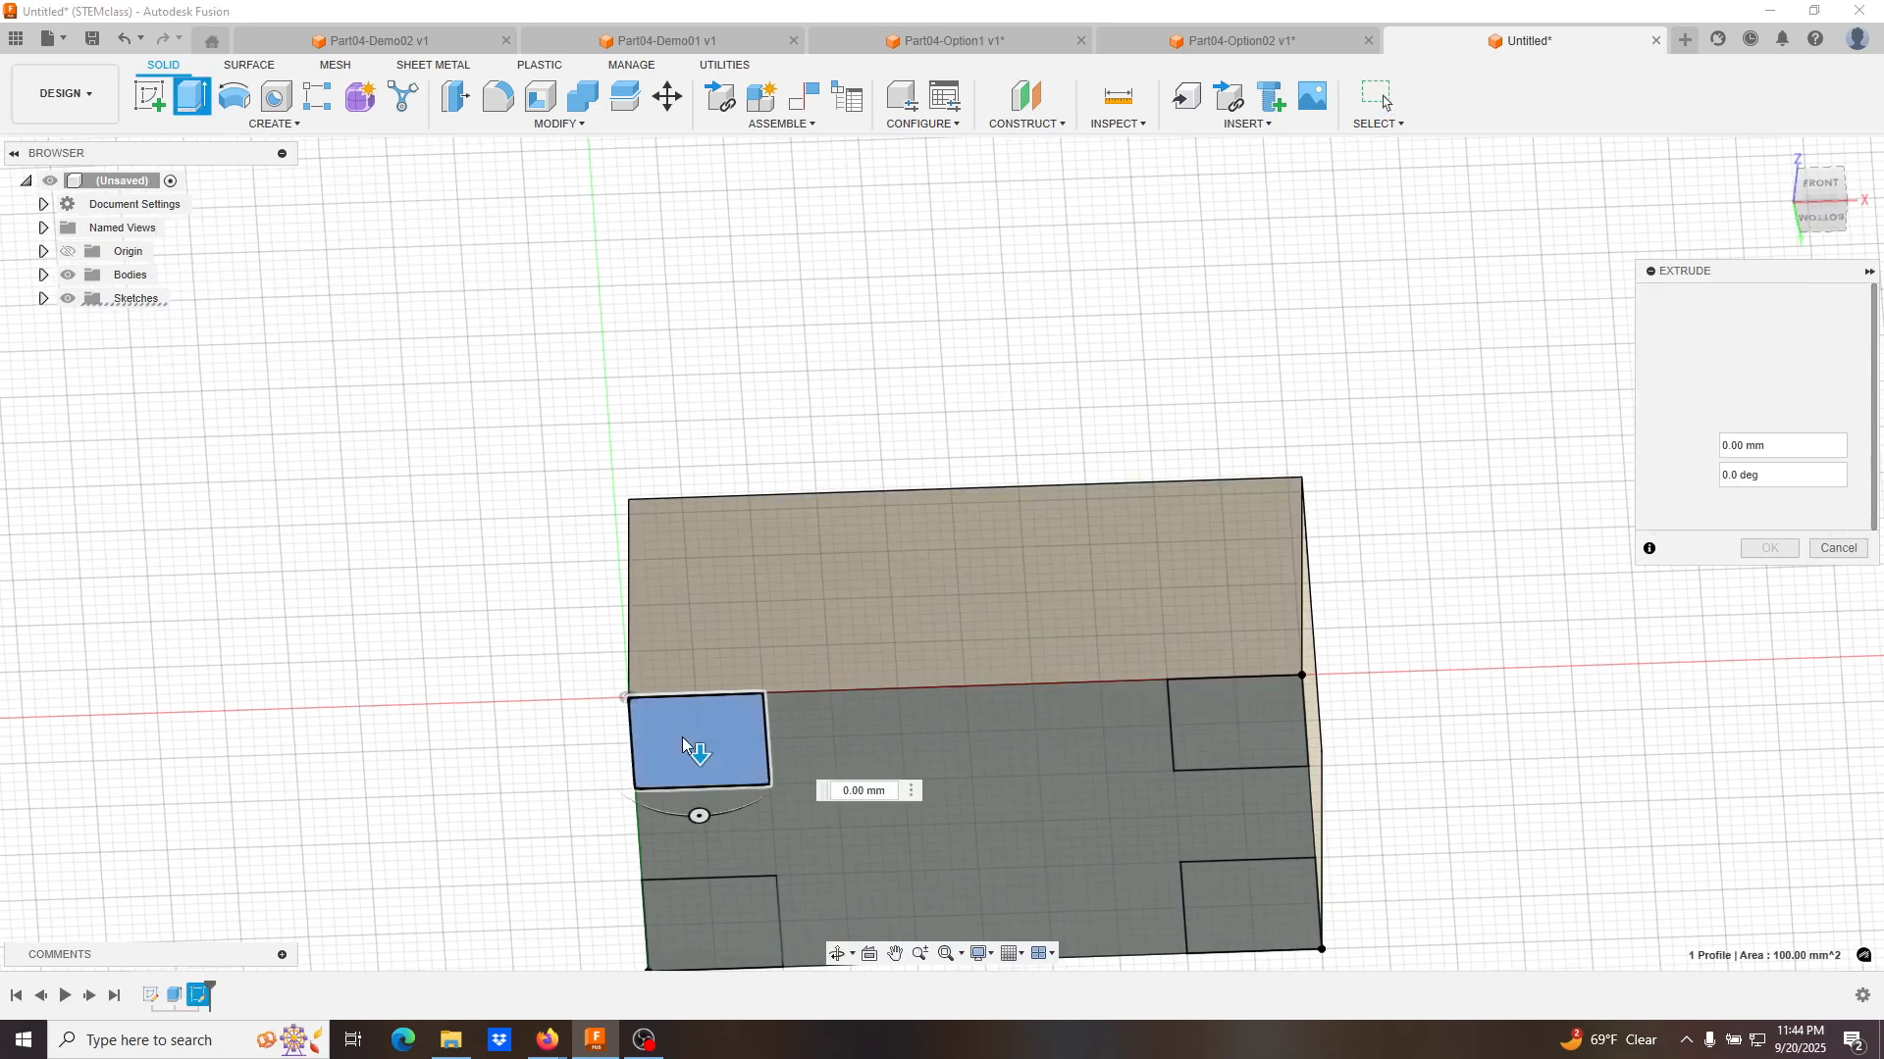
click(720, 915)
click(1229, 883)
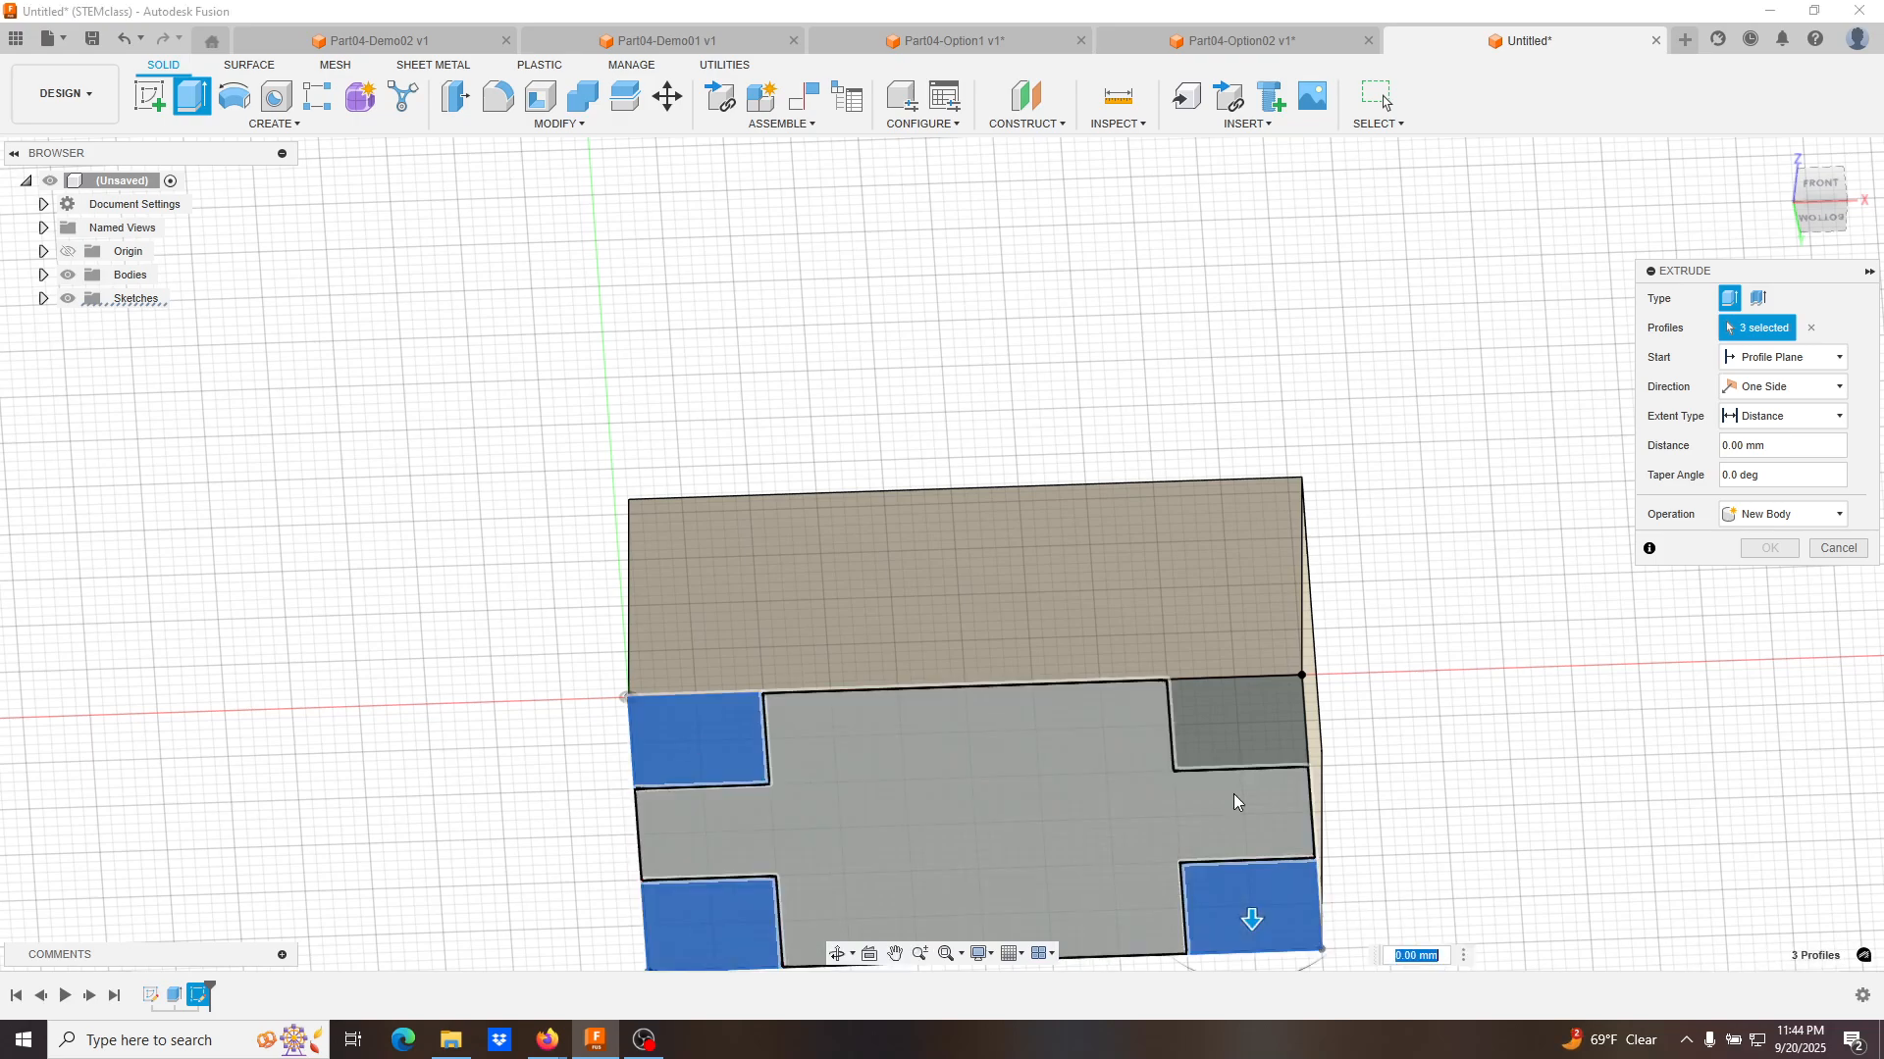
click(1222, 709)
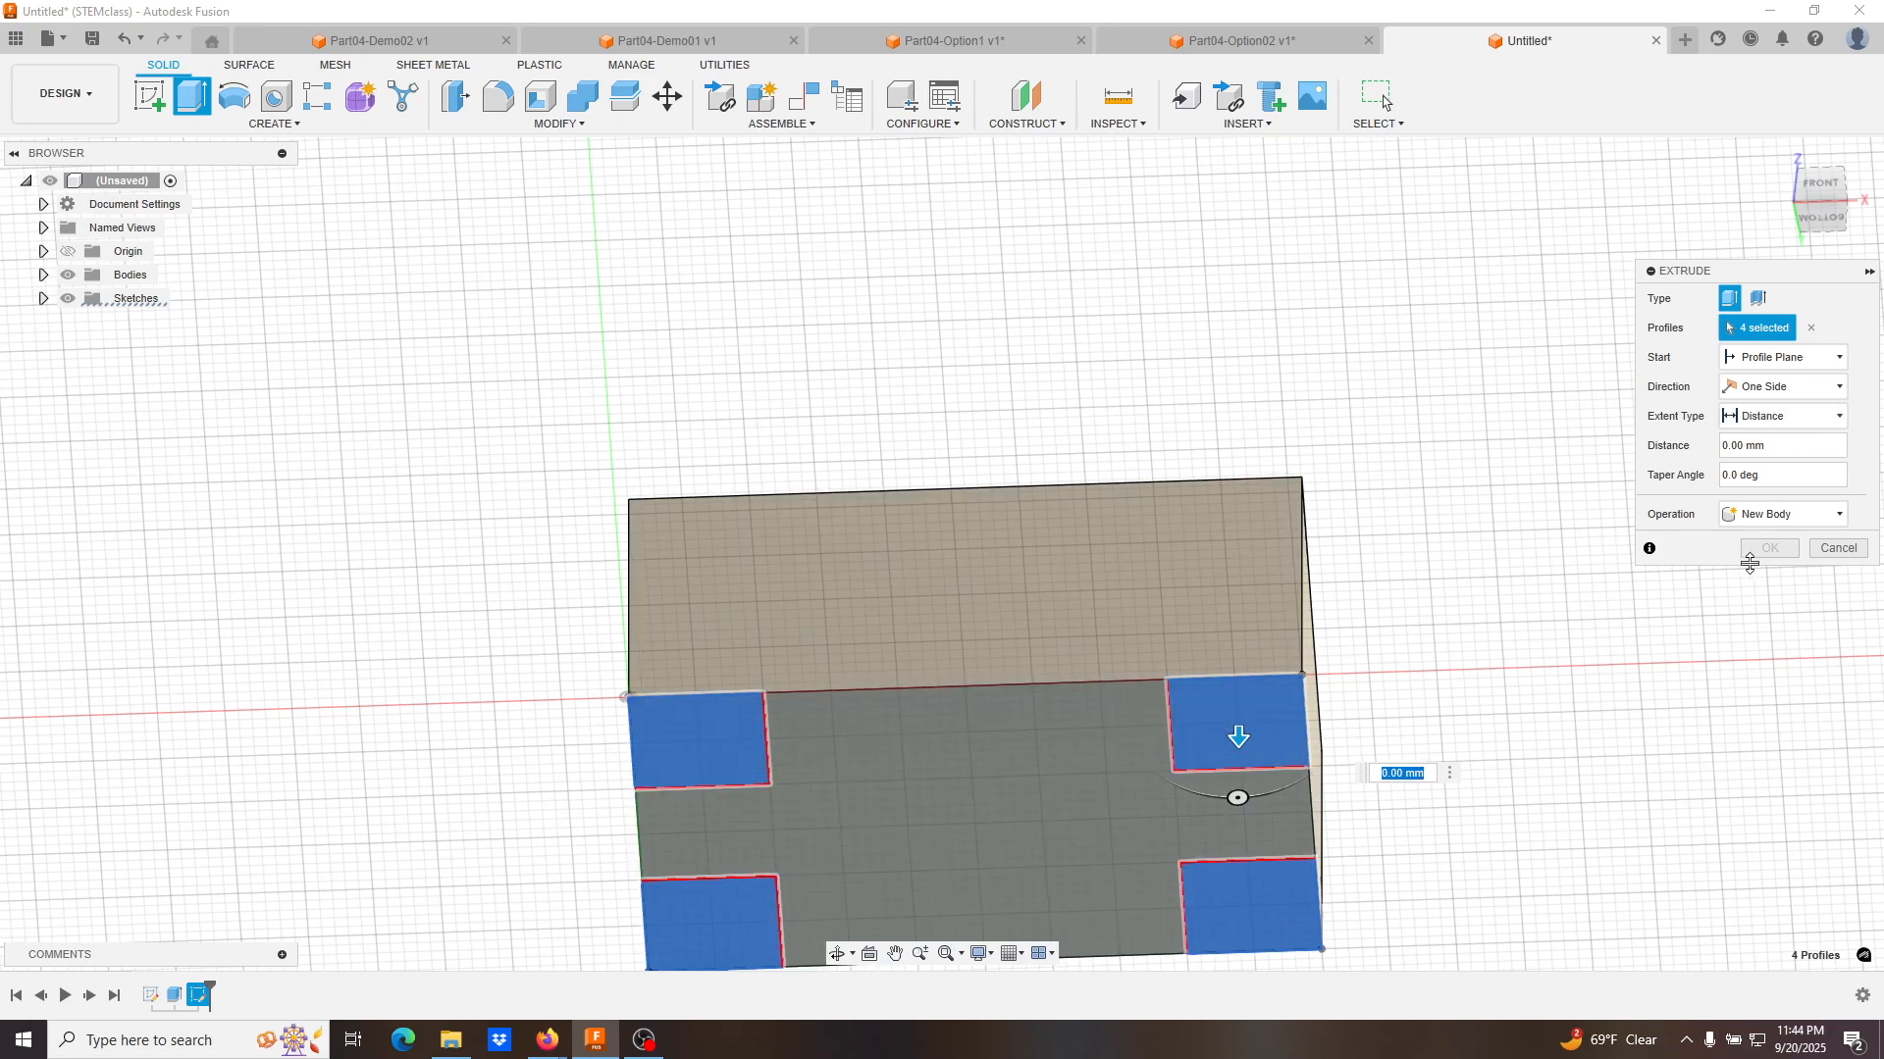
click(1823, 552)
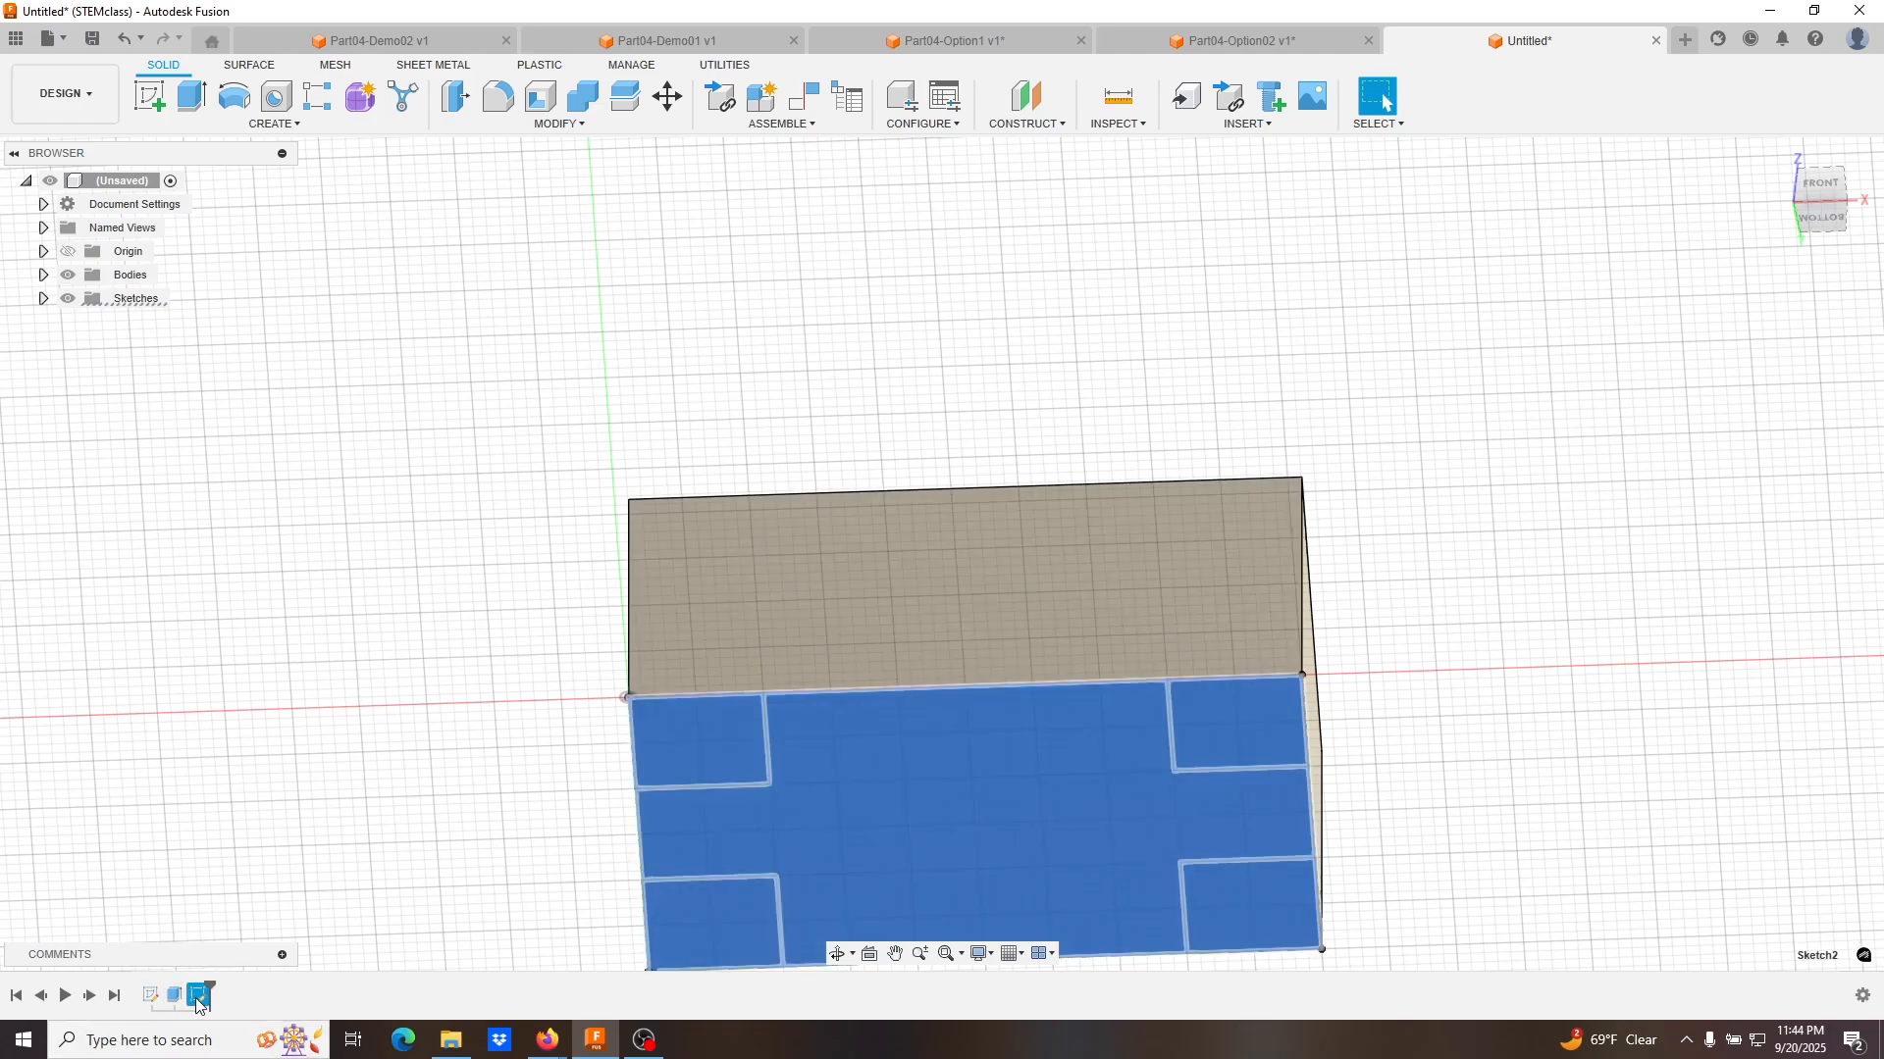
Reopen the corner-squares sketch and delete the inner sides parallel to the X axis from the two squares at the origin end.
right_click(193, 1001)
click(255, 776)
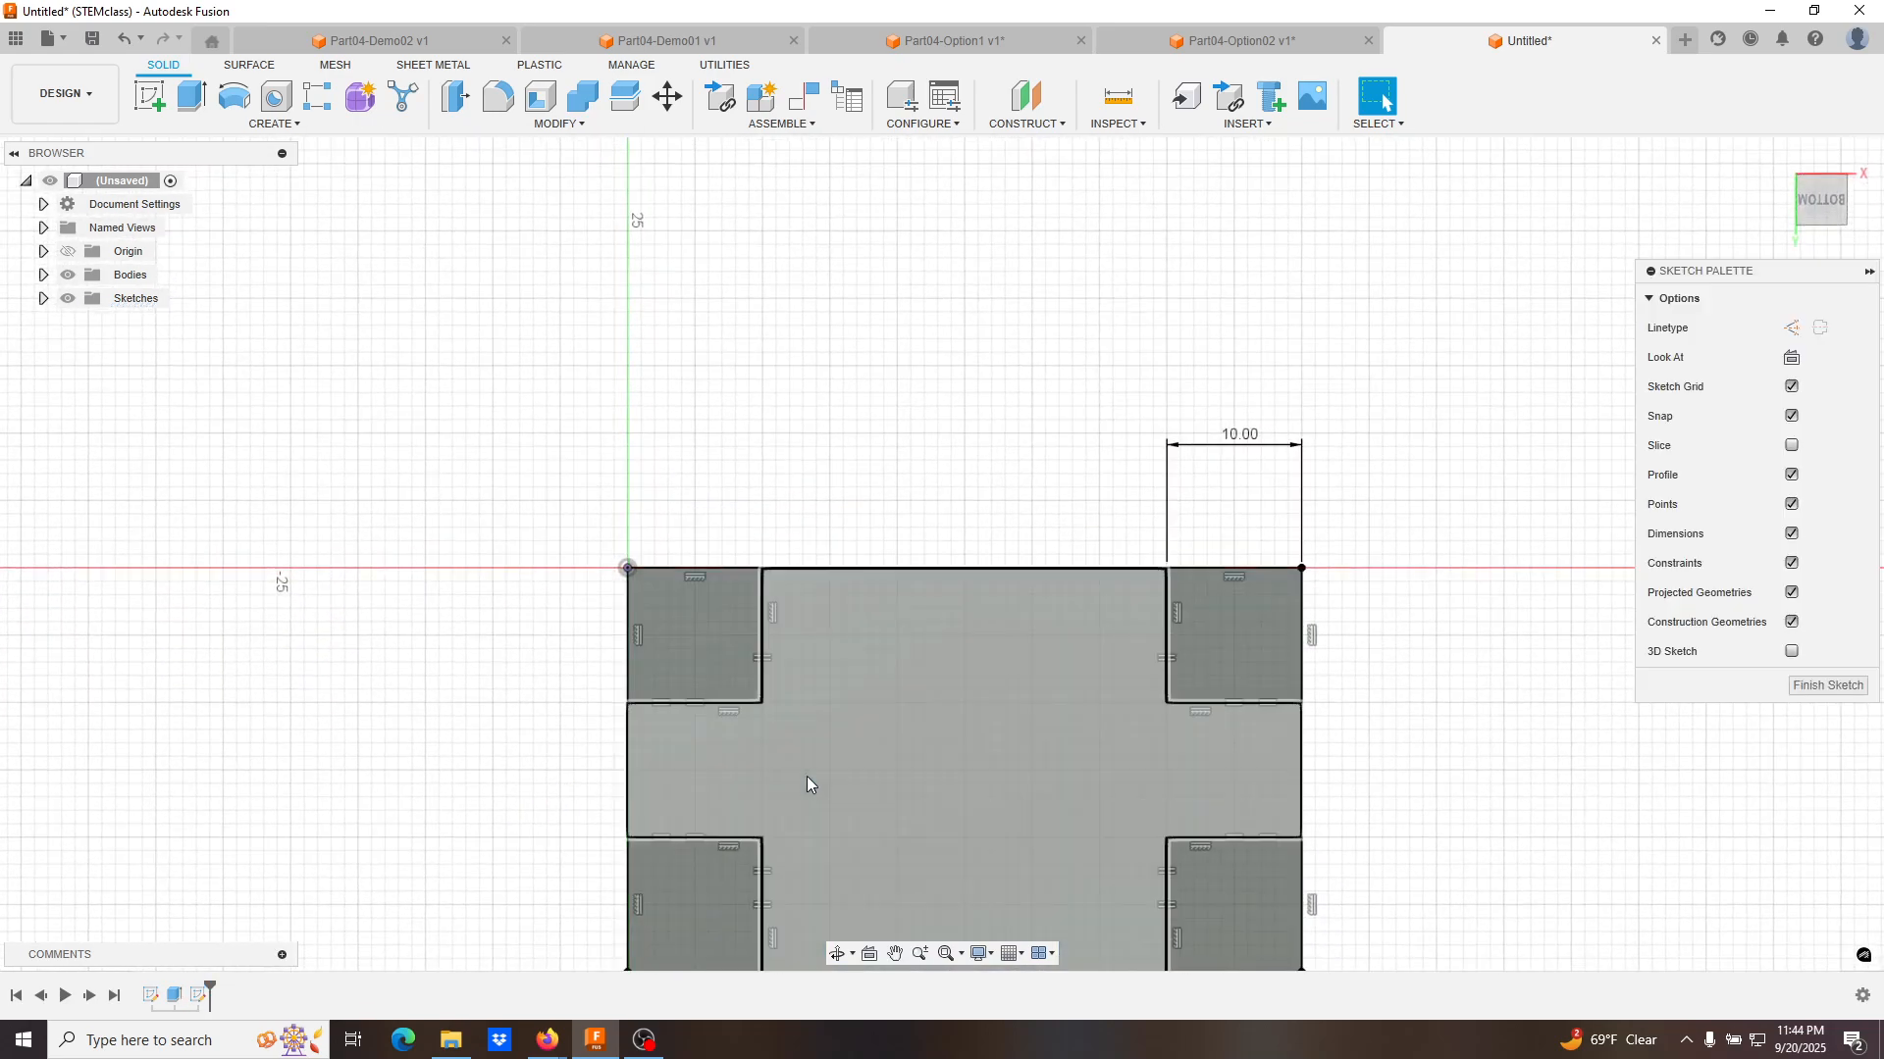
click(734, 707)
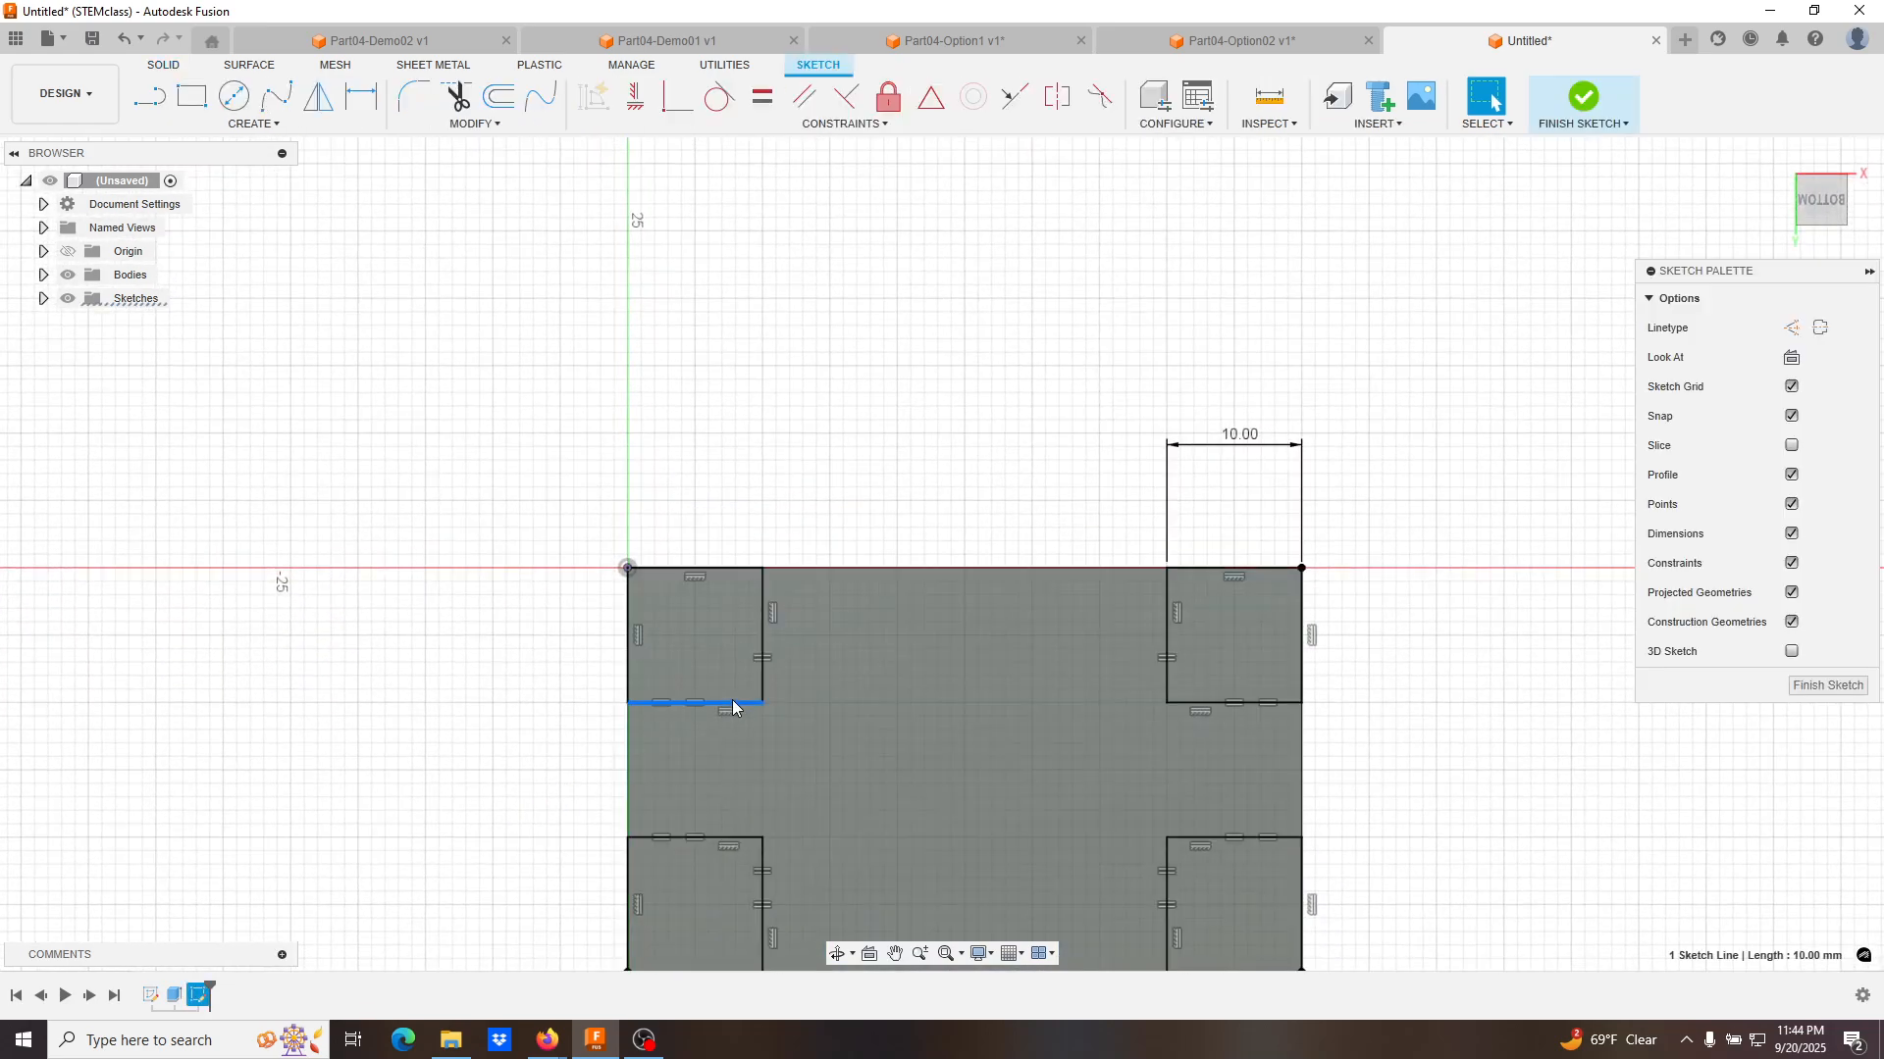
key(XF86Calculator)
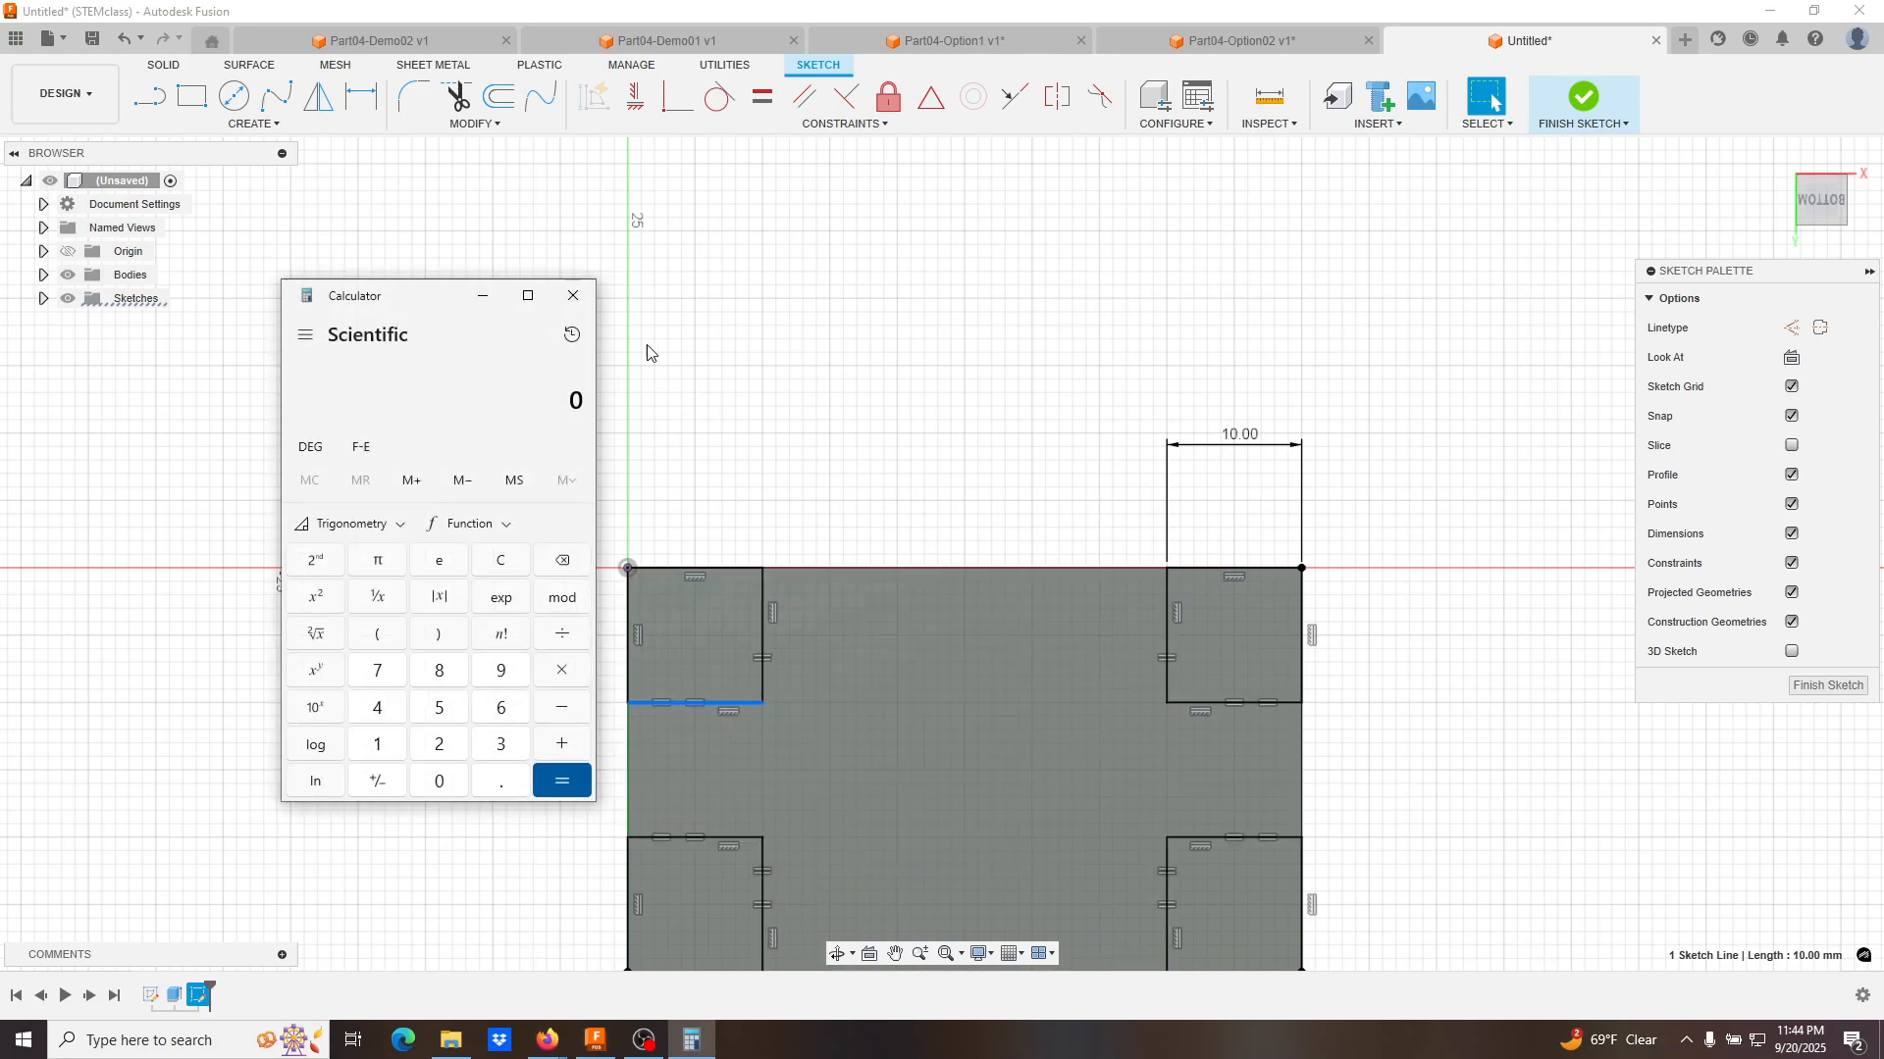
click(575, 294)
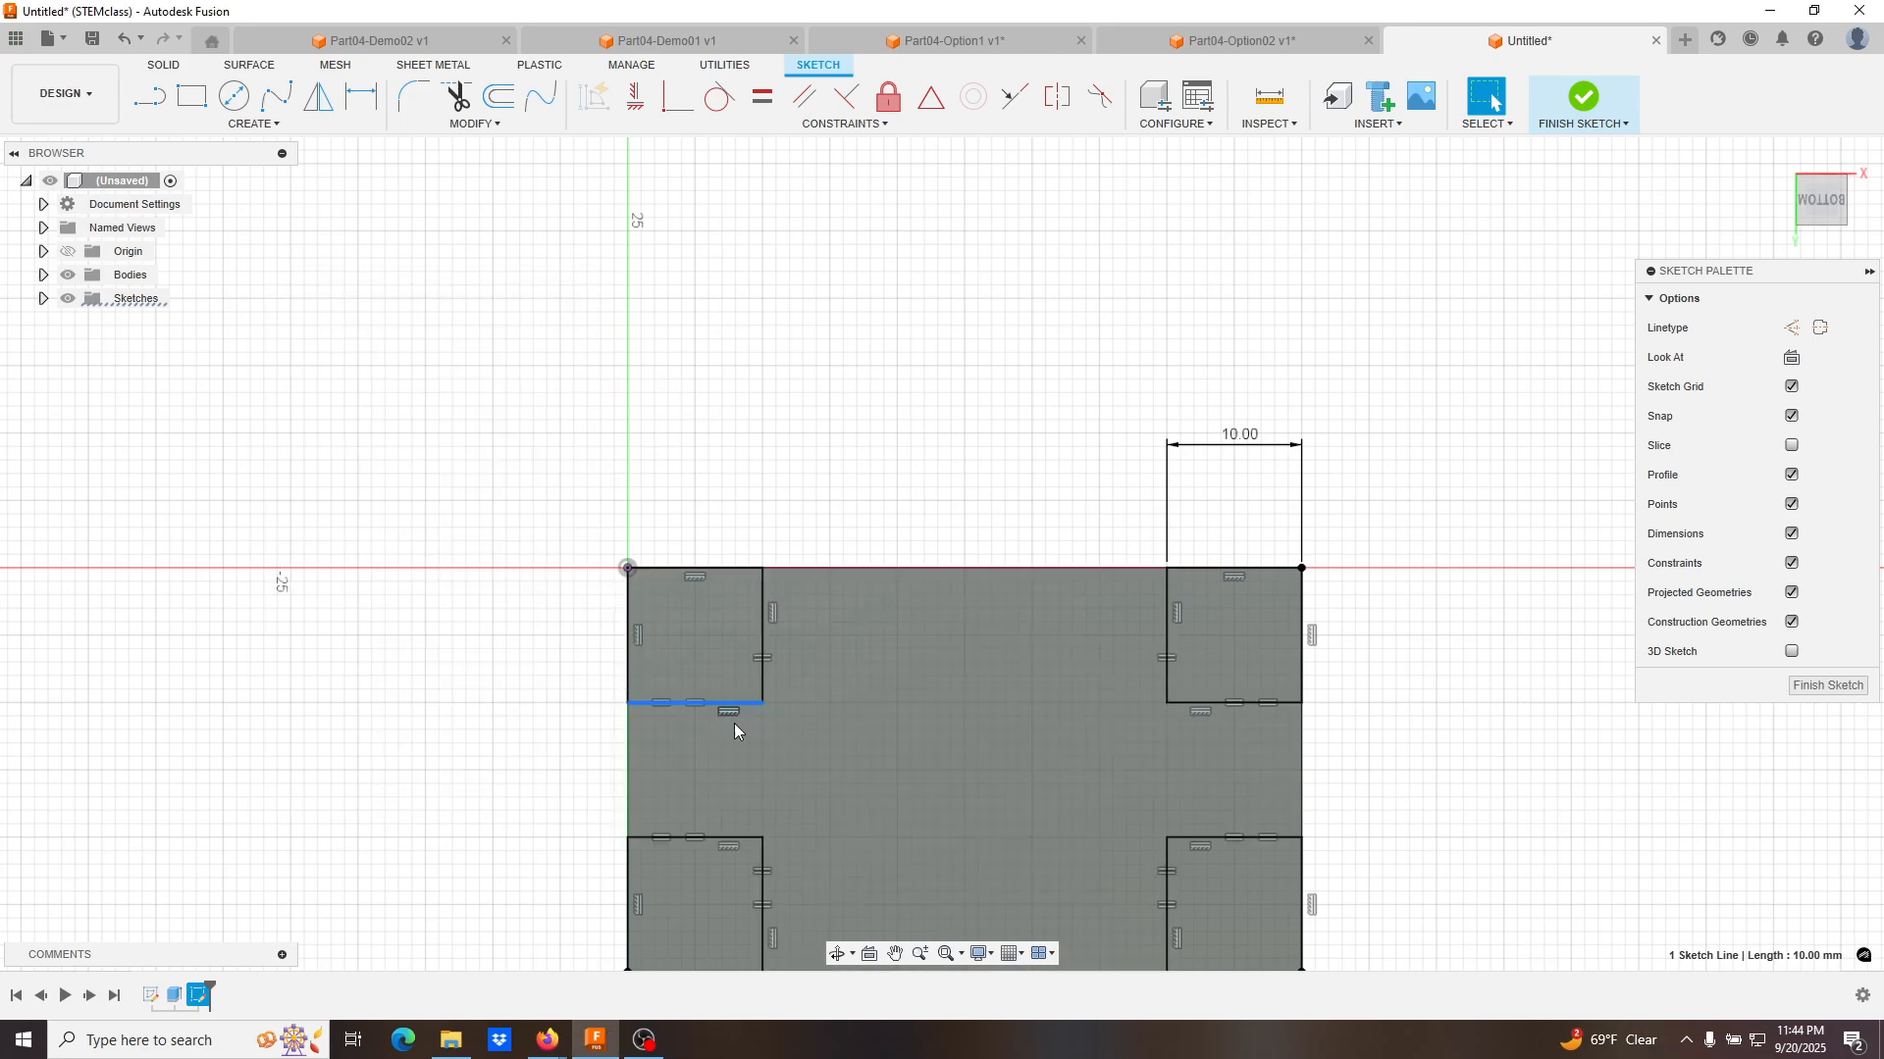
key(Delete)
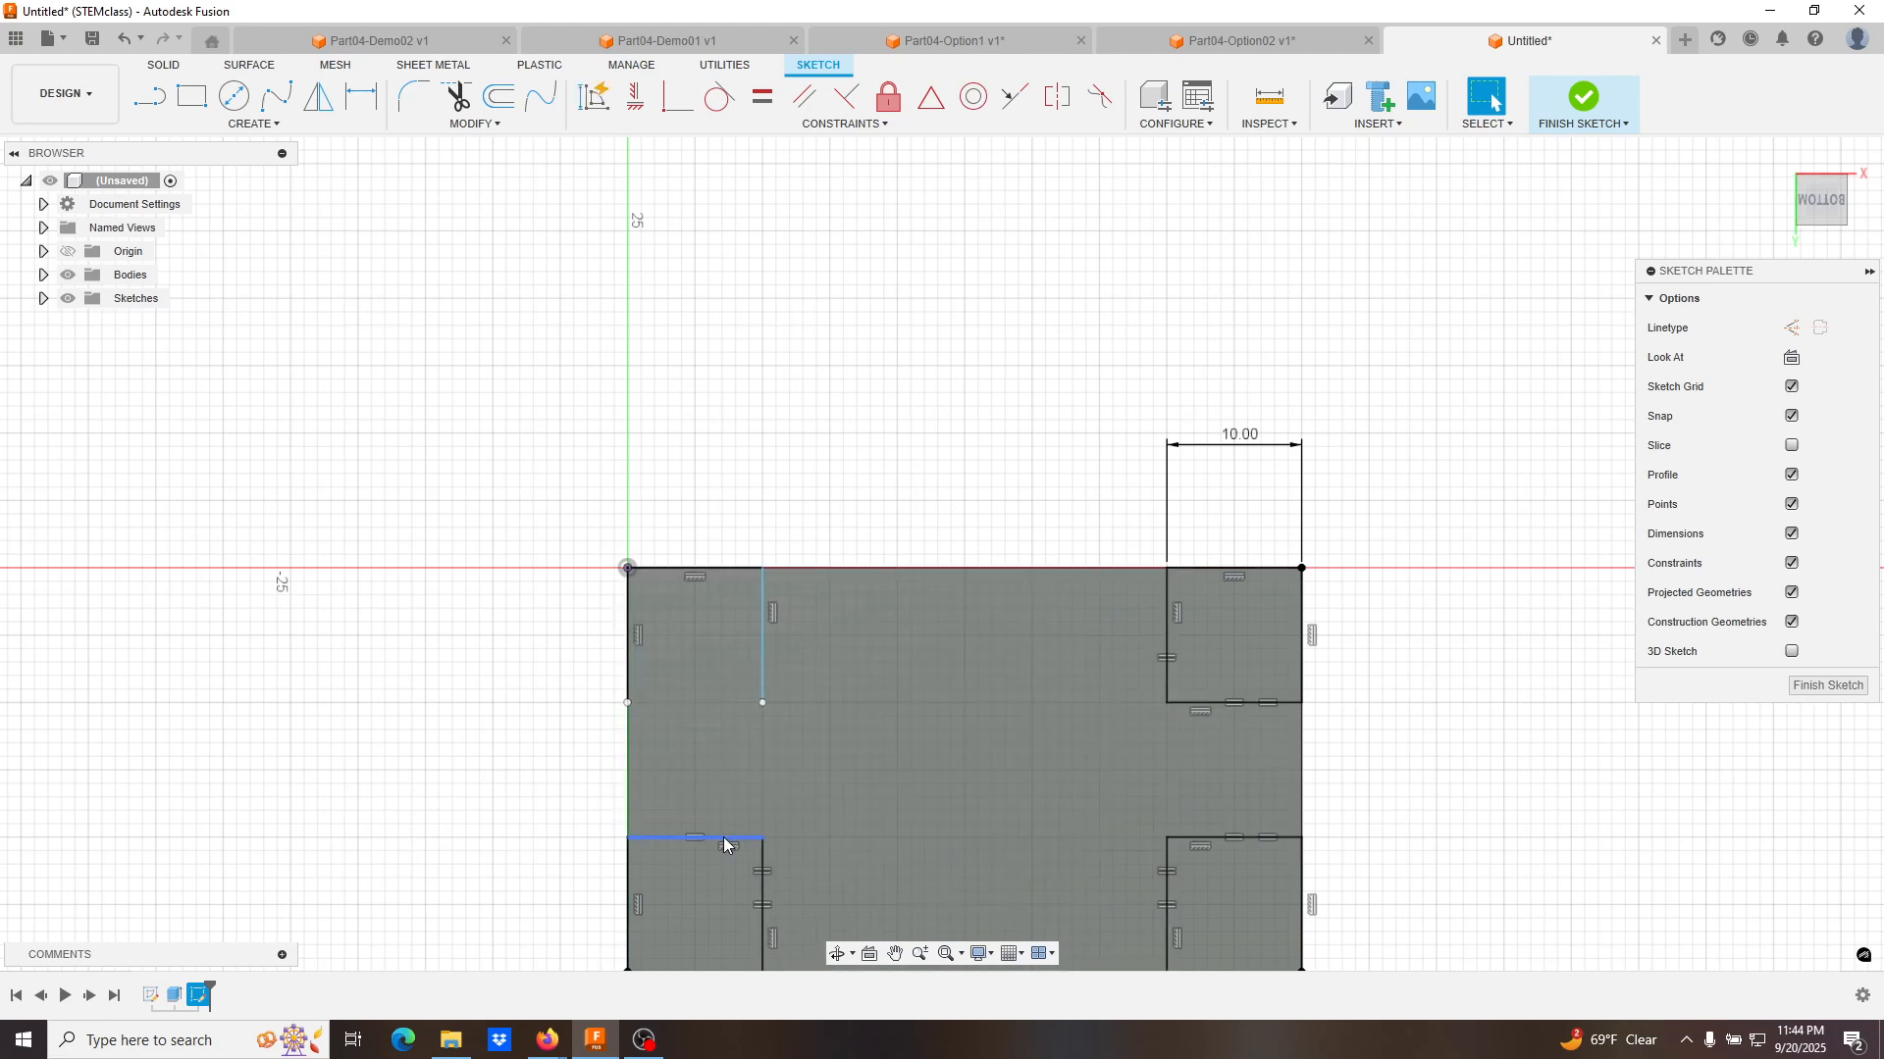
click(736, 838)
key(Delete)
Delete the Y-direction sides of both origin-end squares, including those lying on the block's short edge.
click(767, 692)
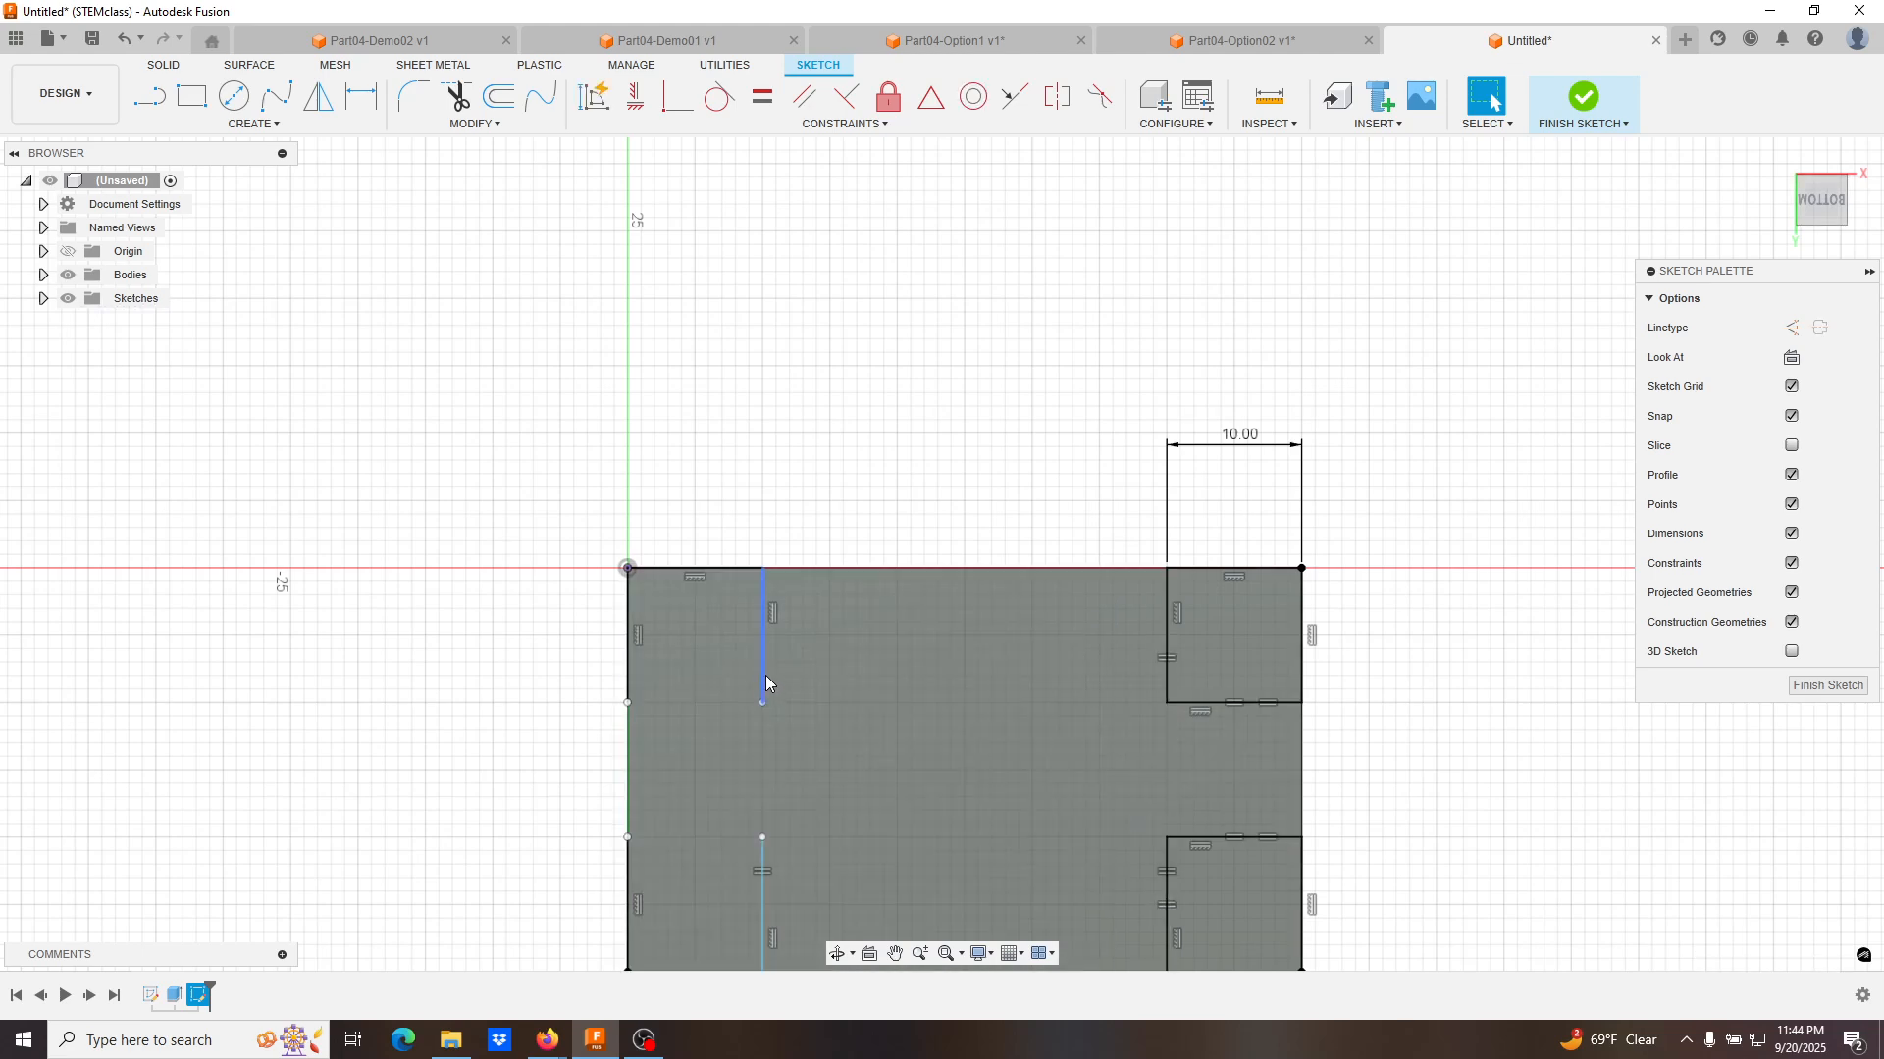
key(Delete)
click(625, 873)
key(Delete)
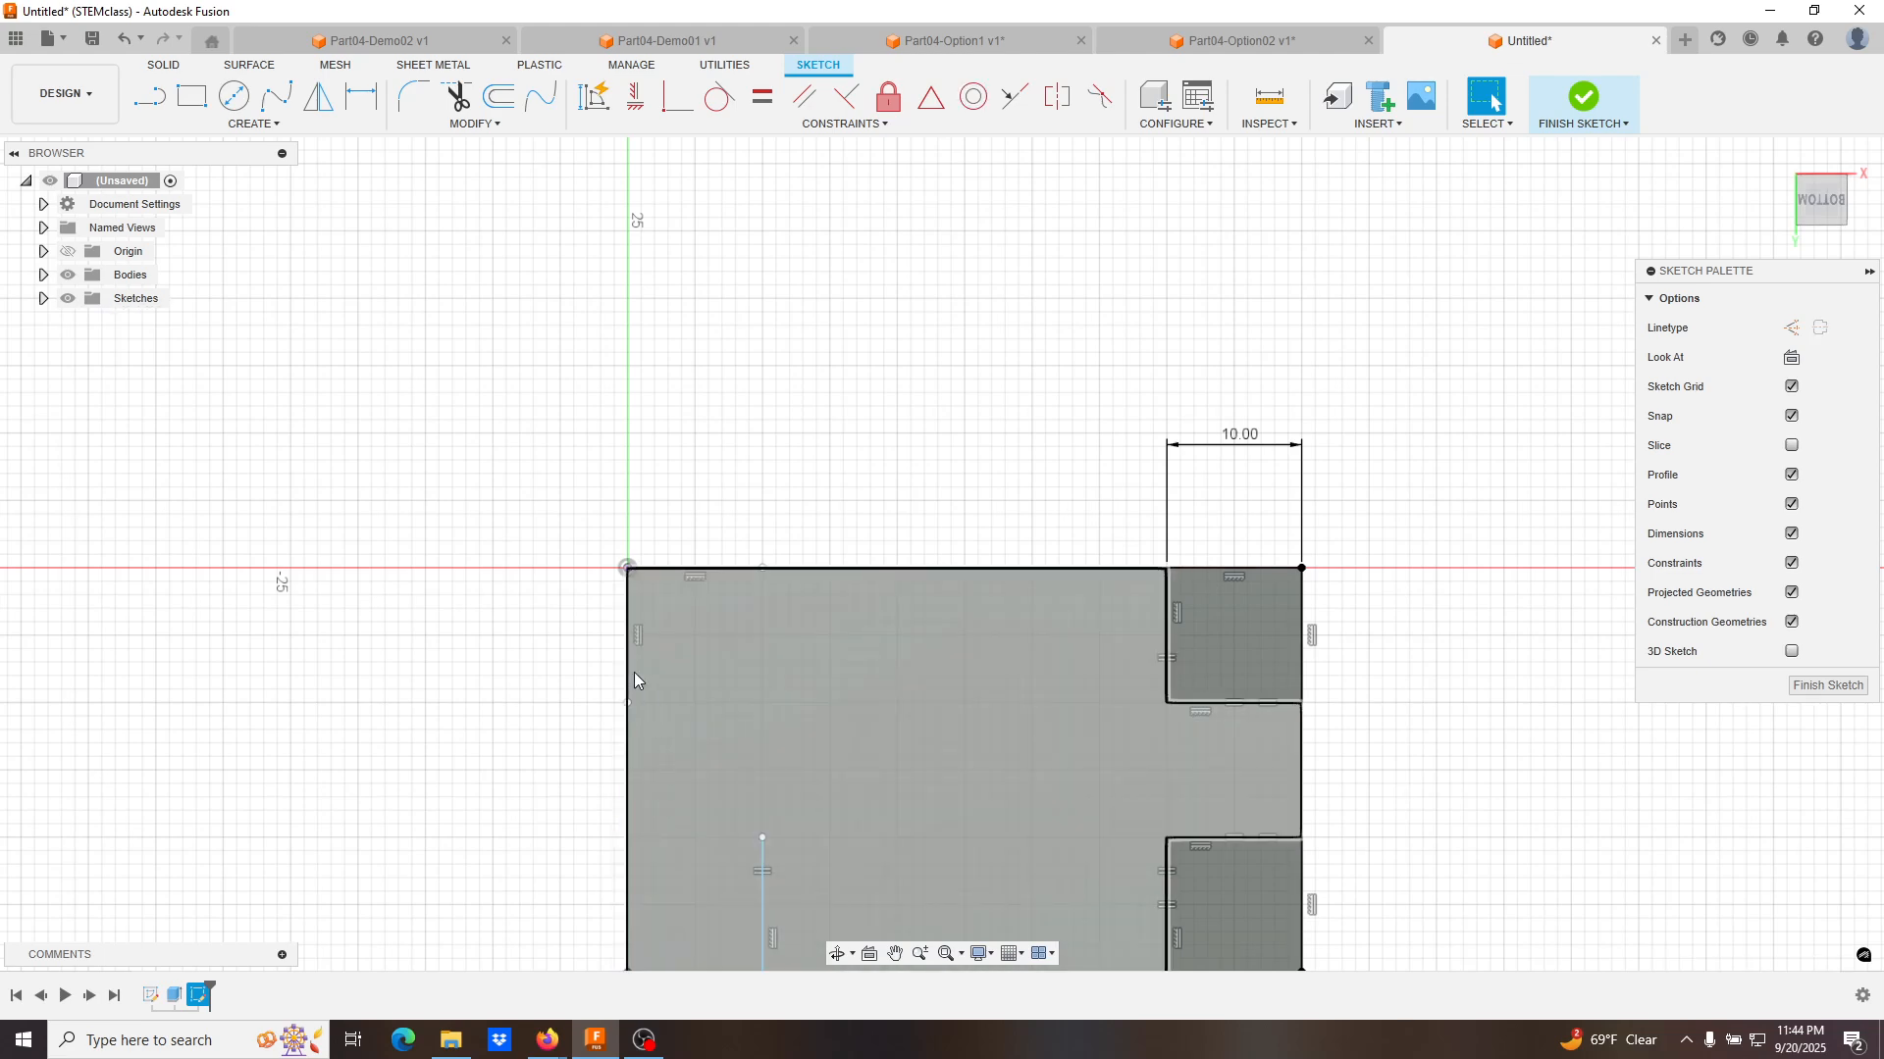
click(626, 664)
key(Delete)
click(762, 893)
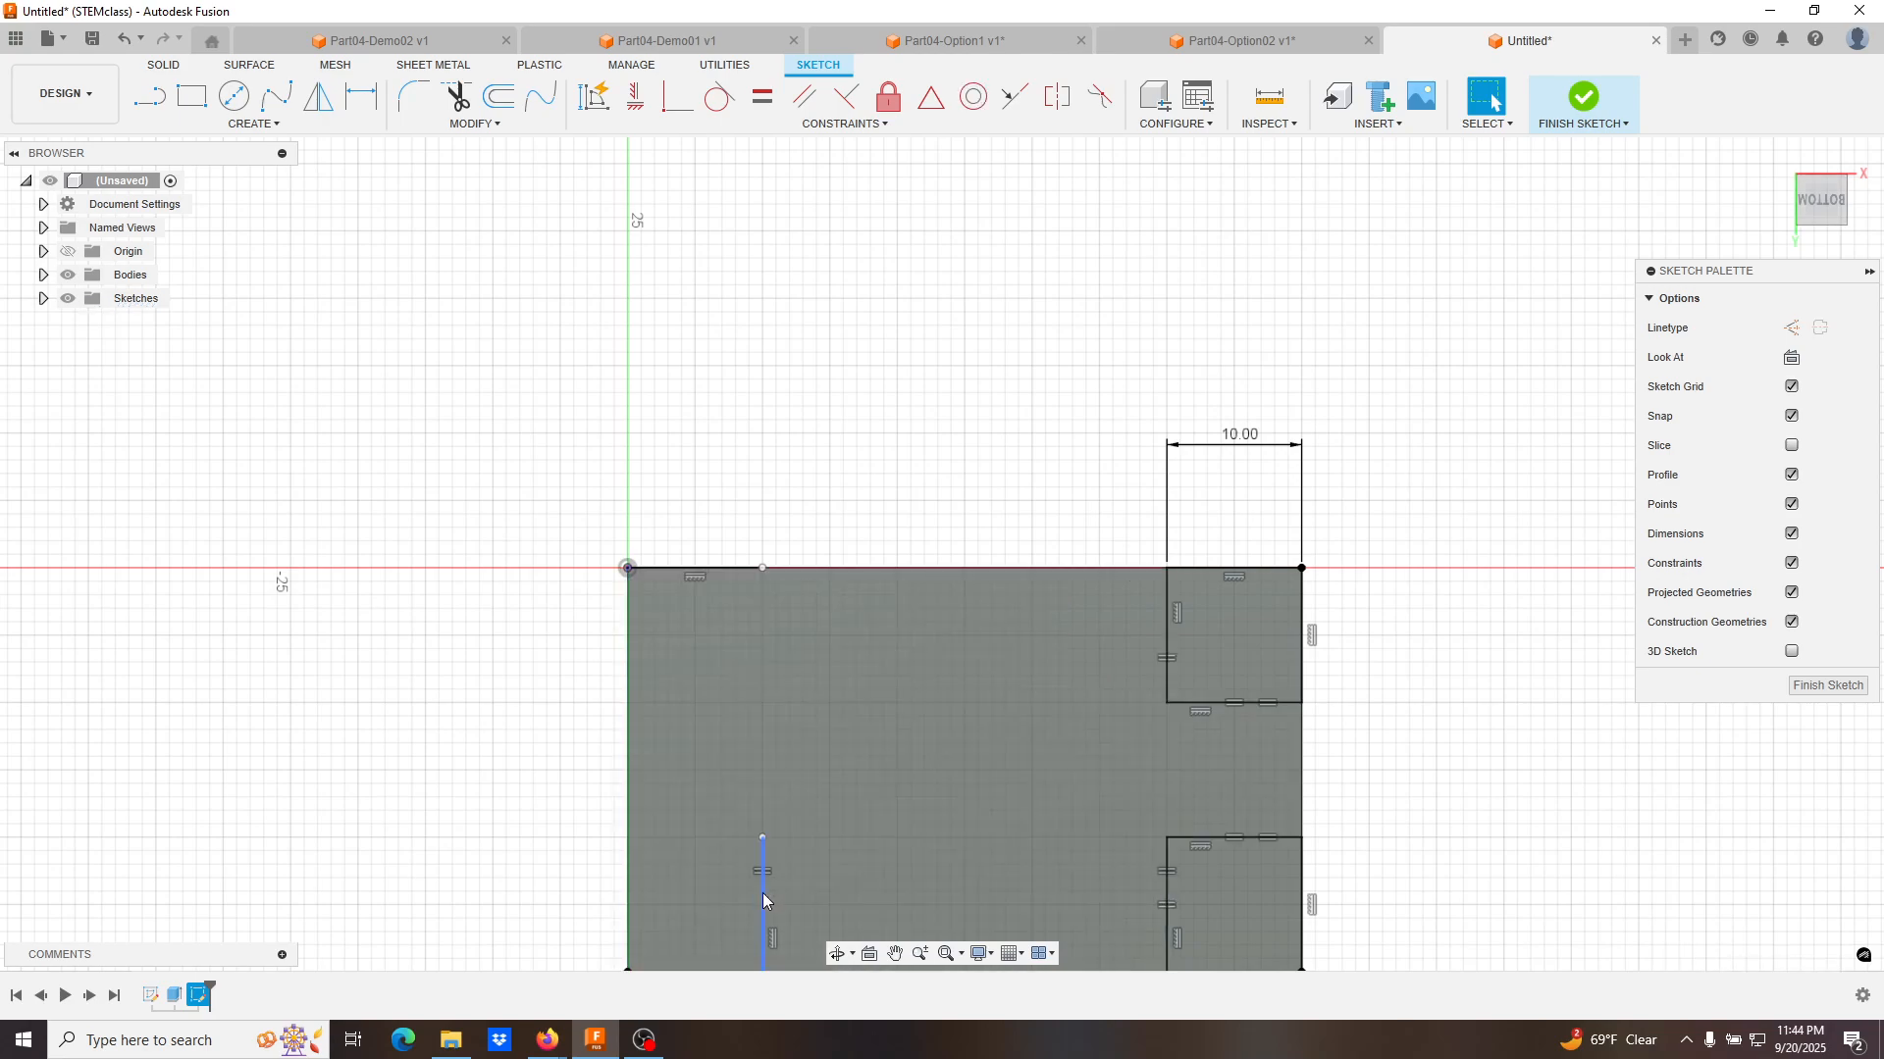
key(Delete)
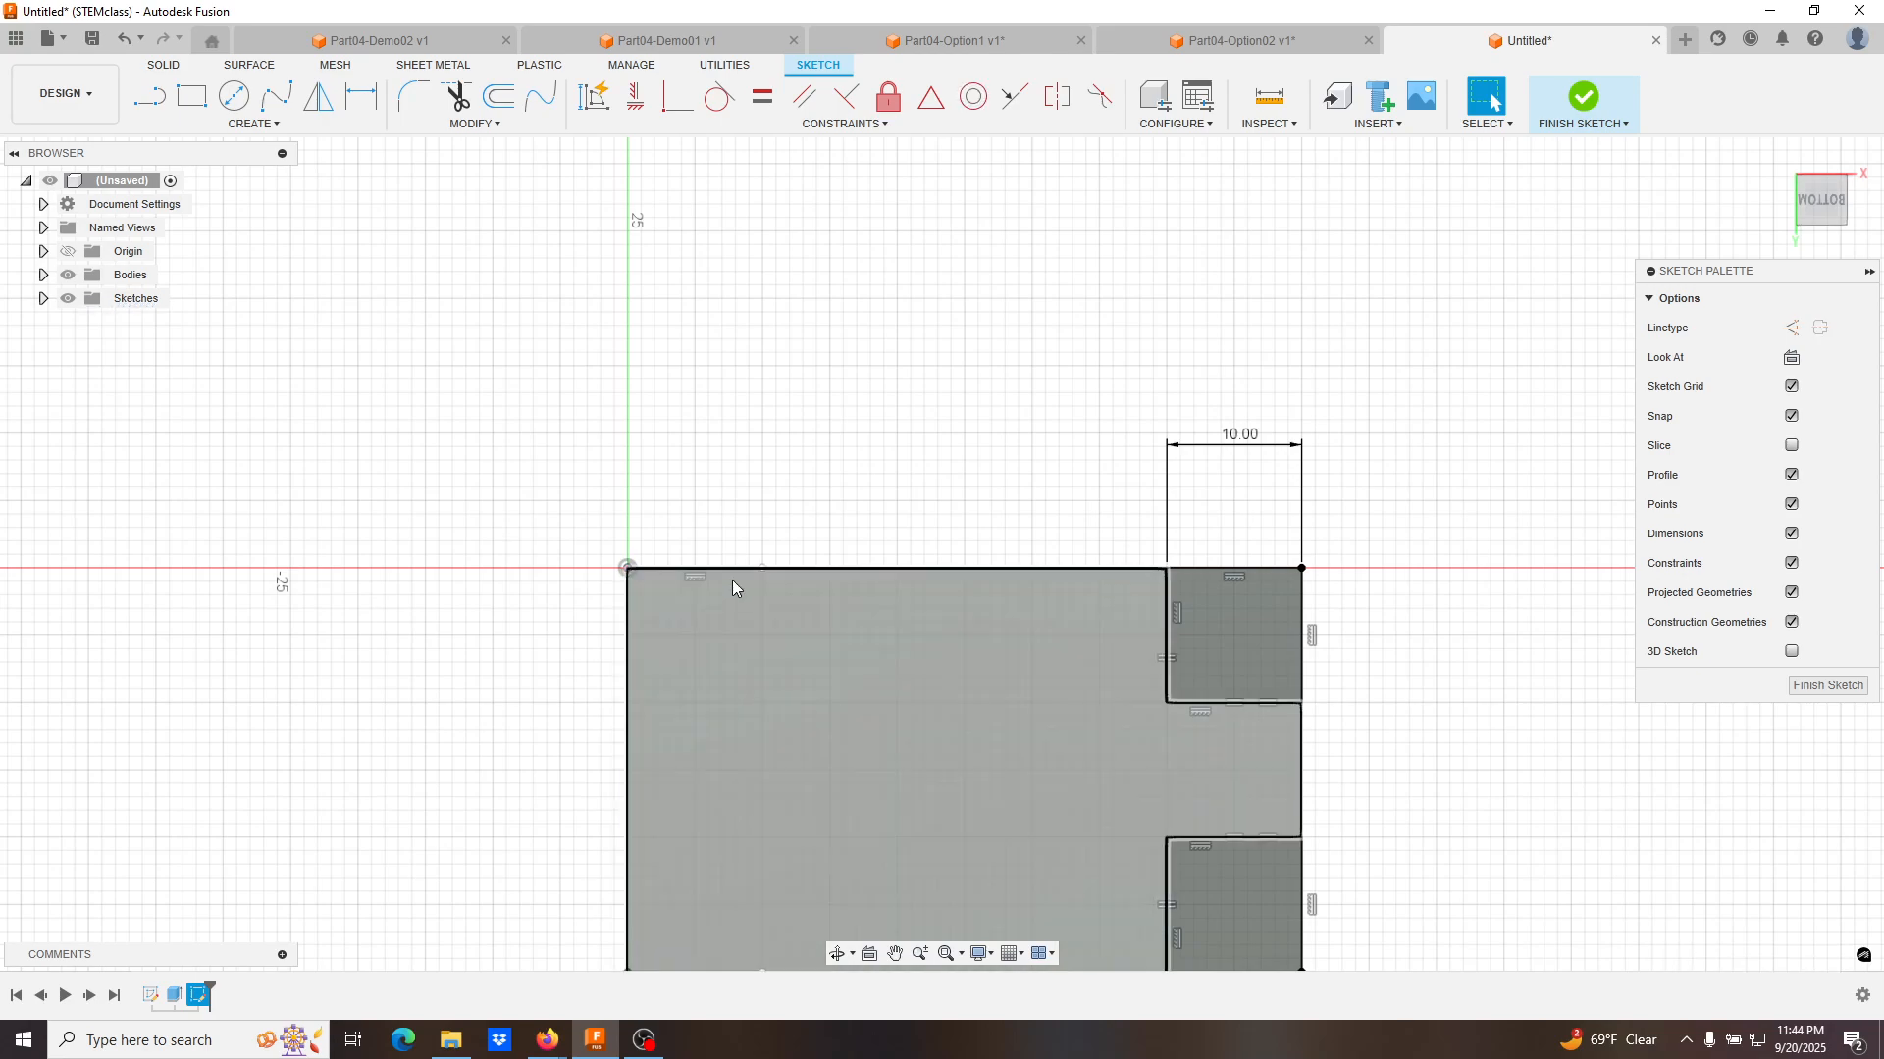
Close the remaining 10 mm line at the origin into a slanted quadrilateral with three lines, the first two about 24 mm and 12 mm long.
click(739, 570)
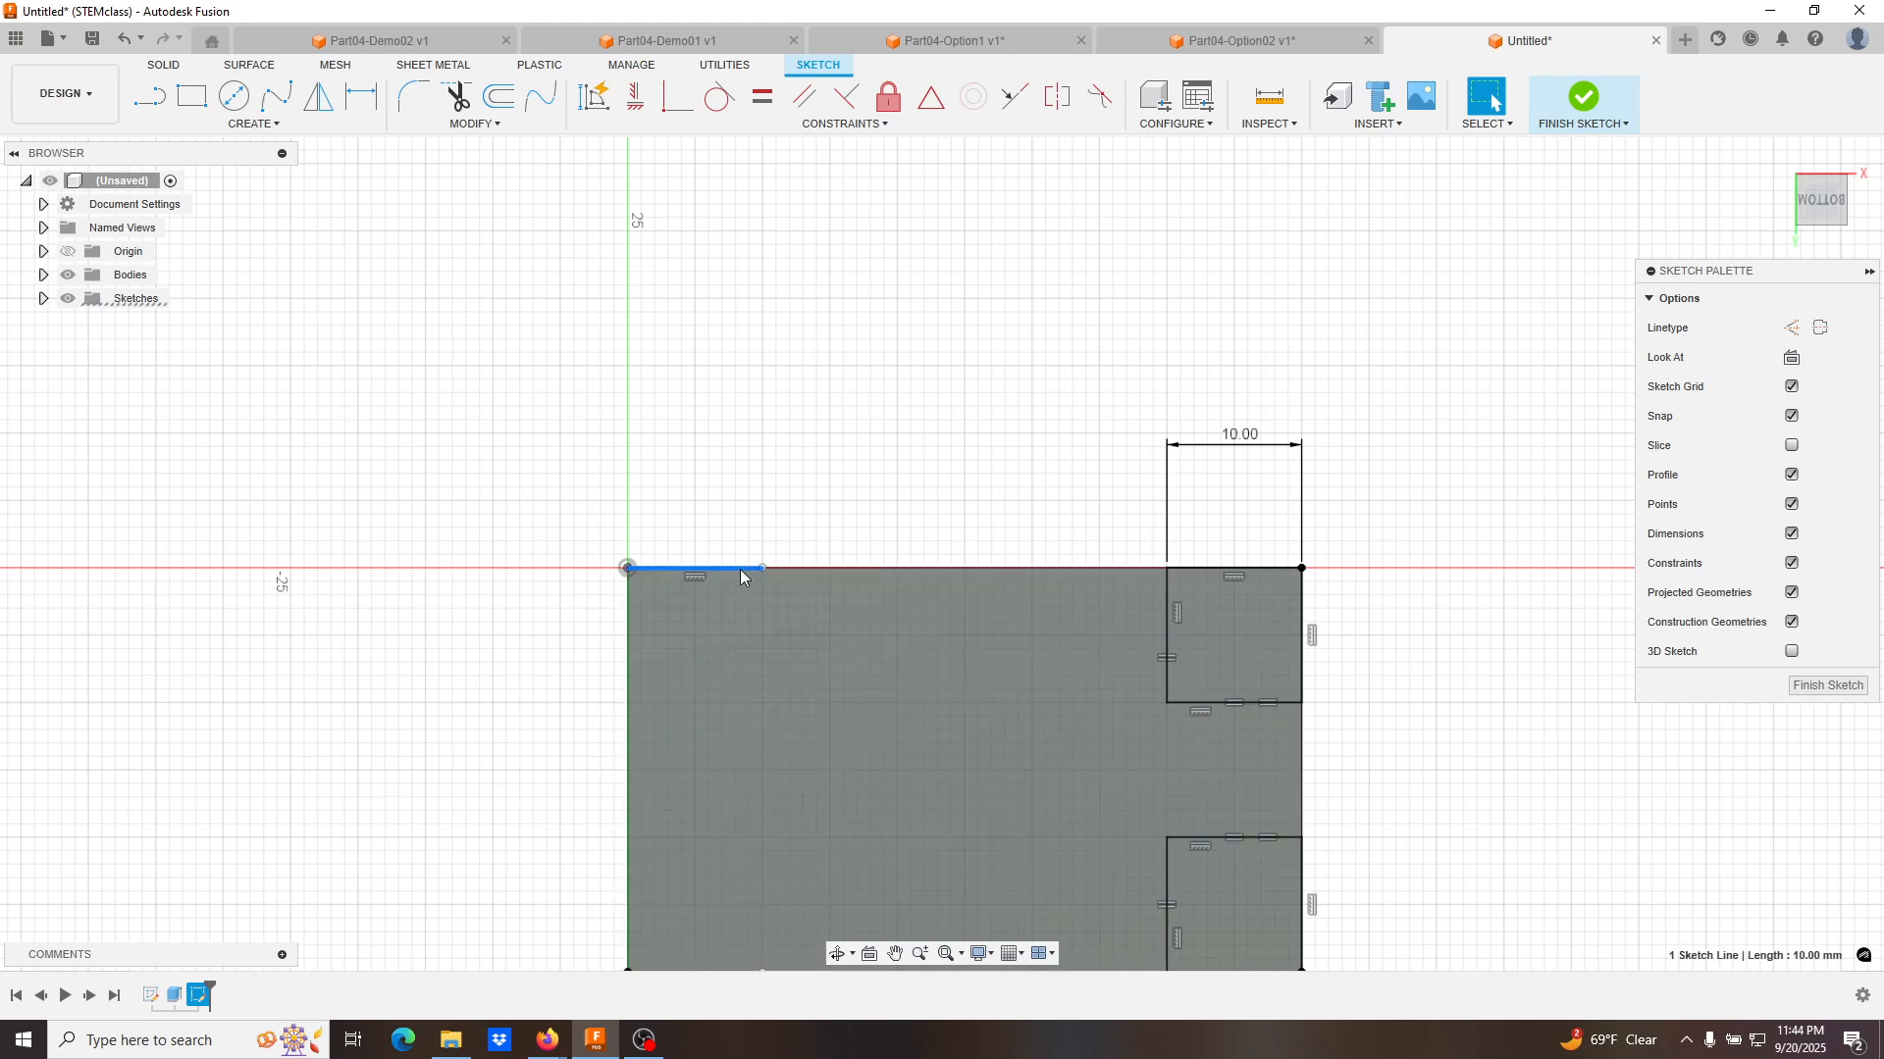
key(l)
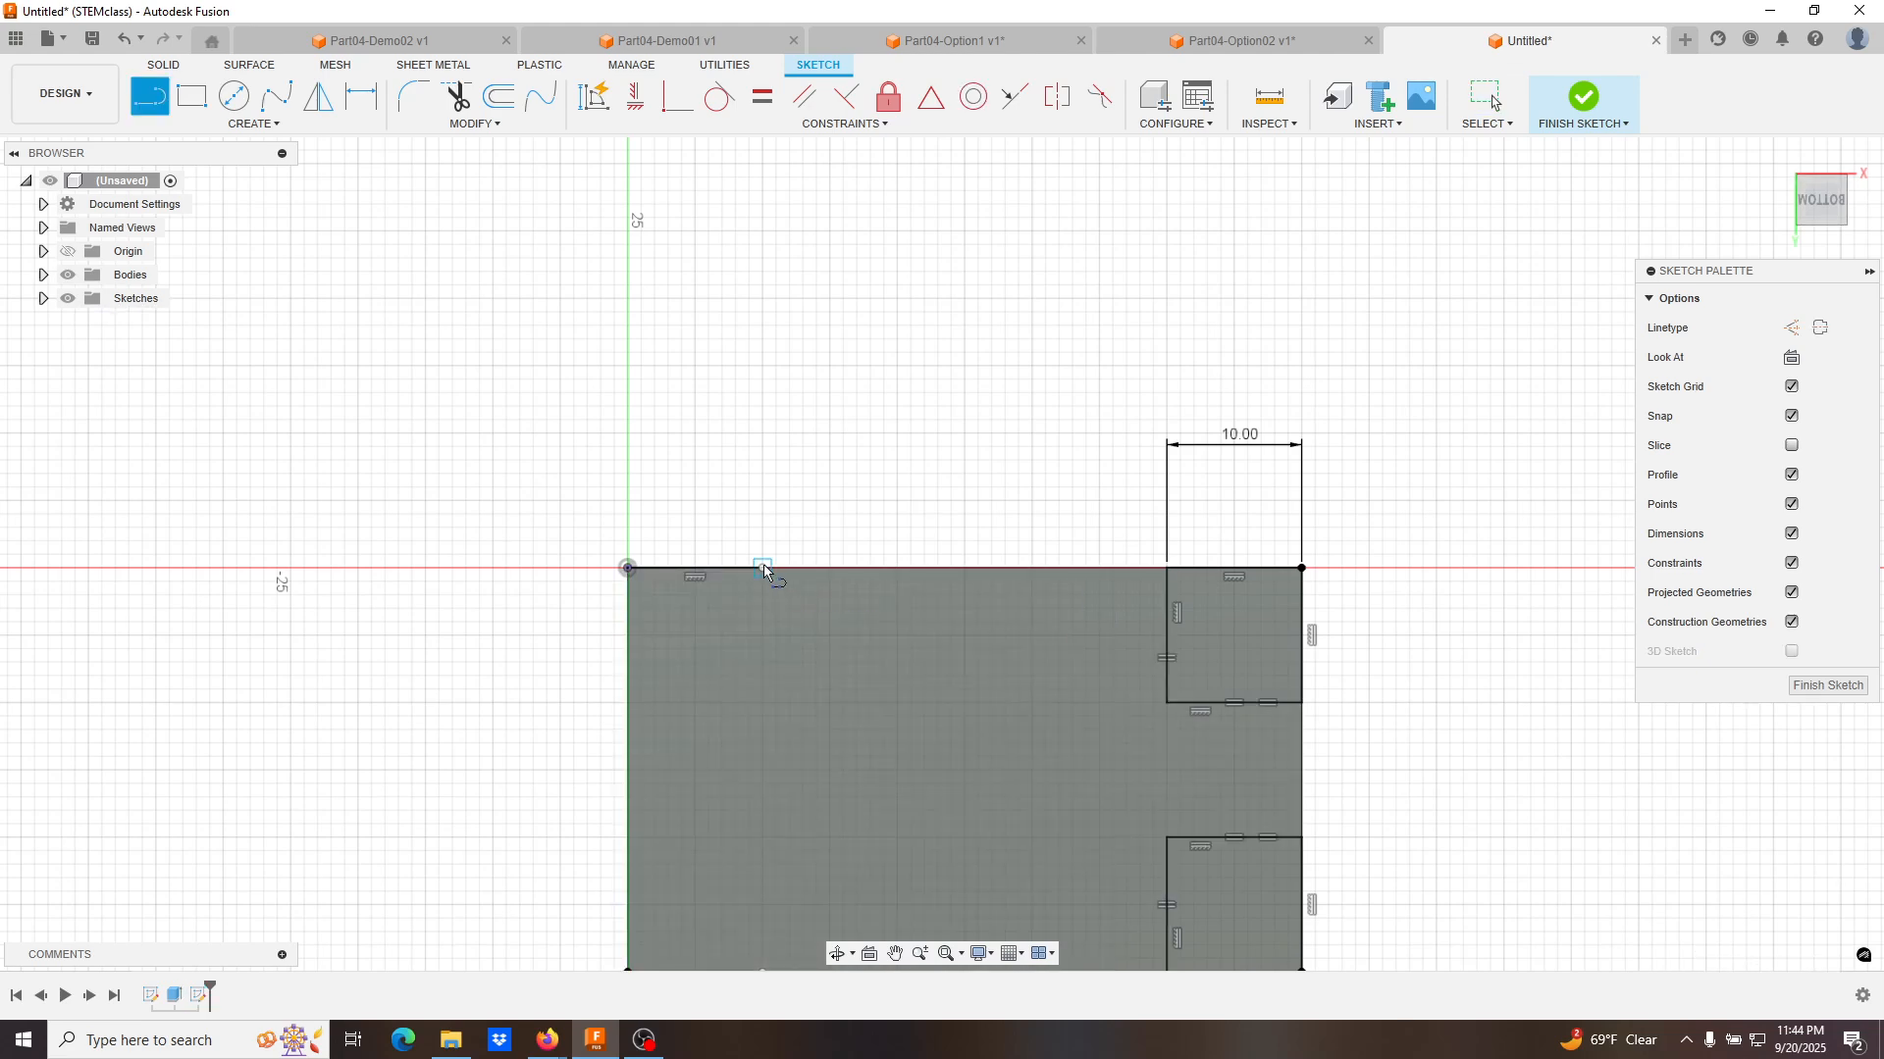
click(762, 568)
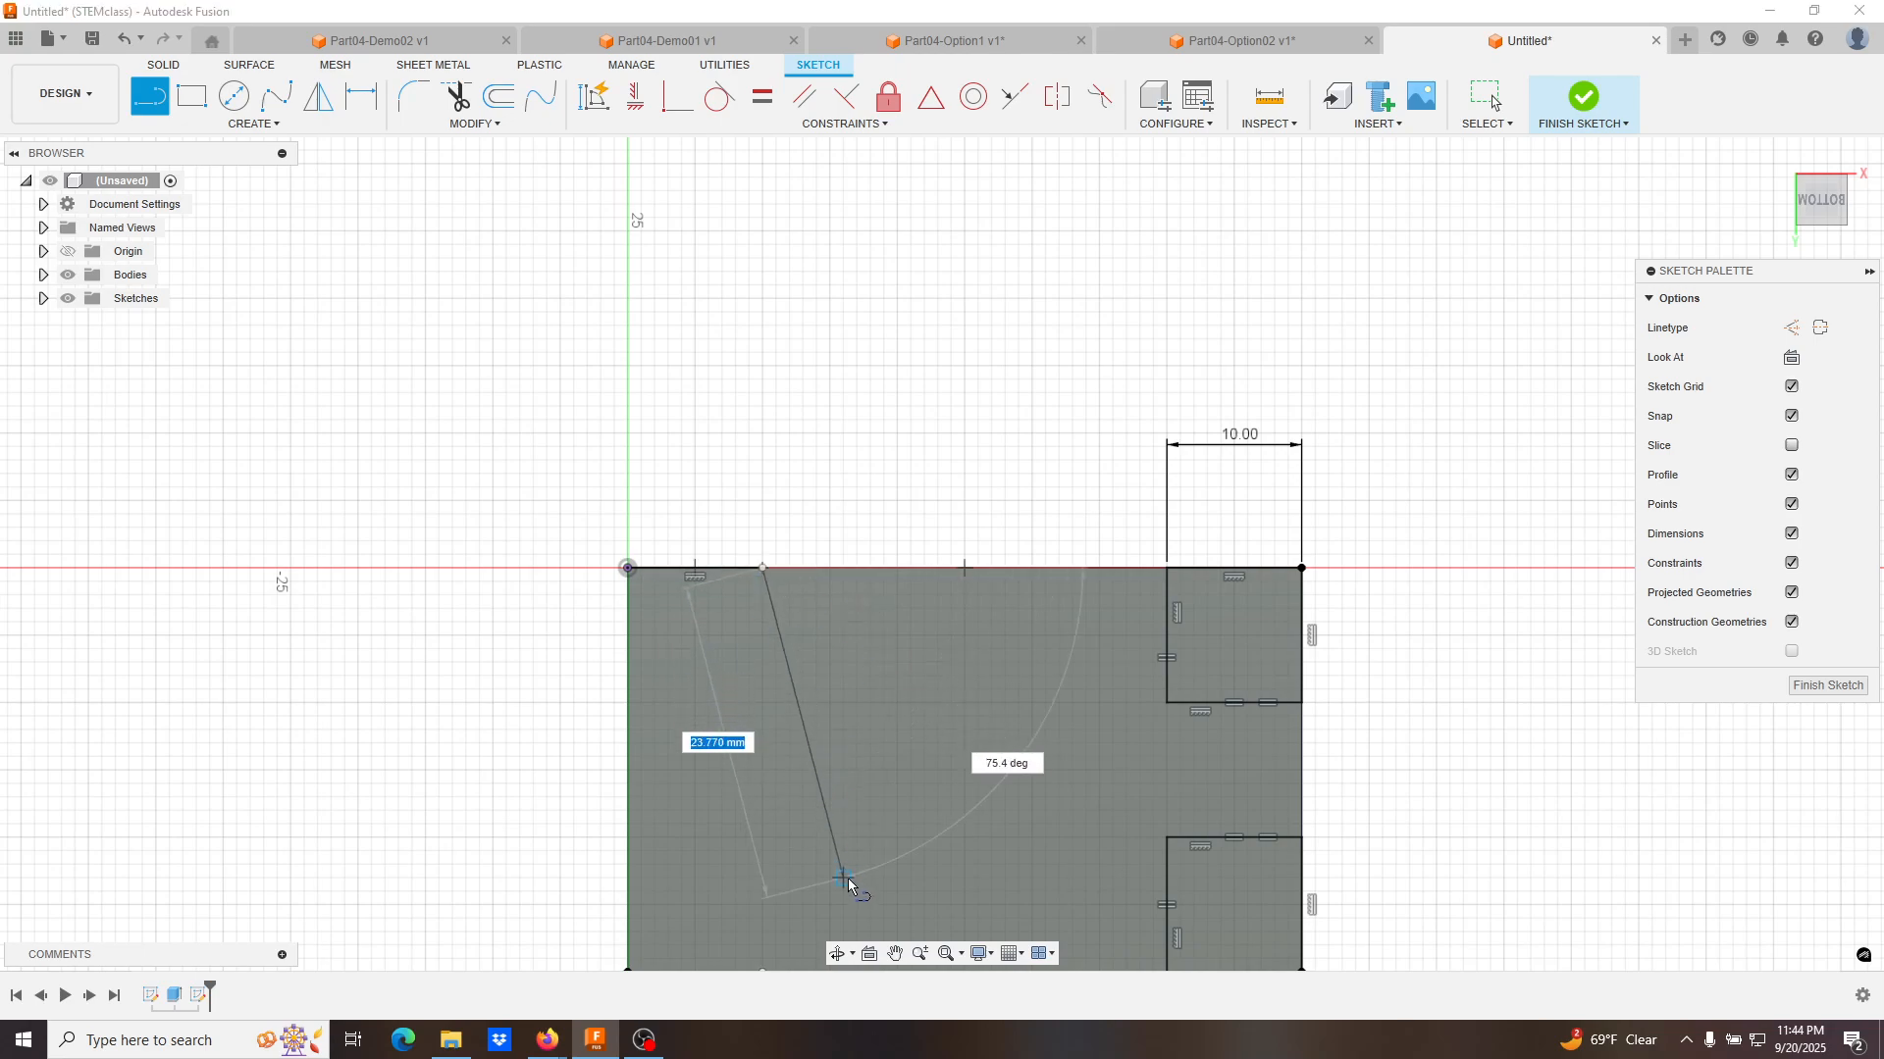
click(845, 879)
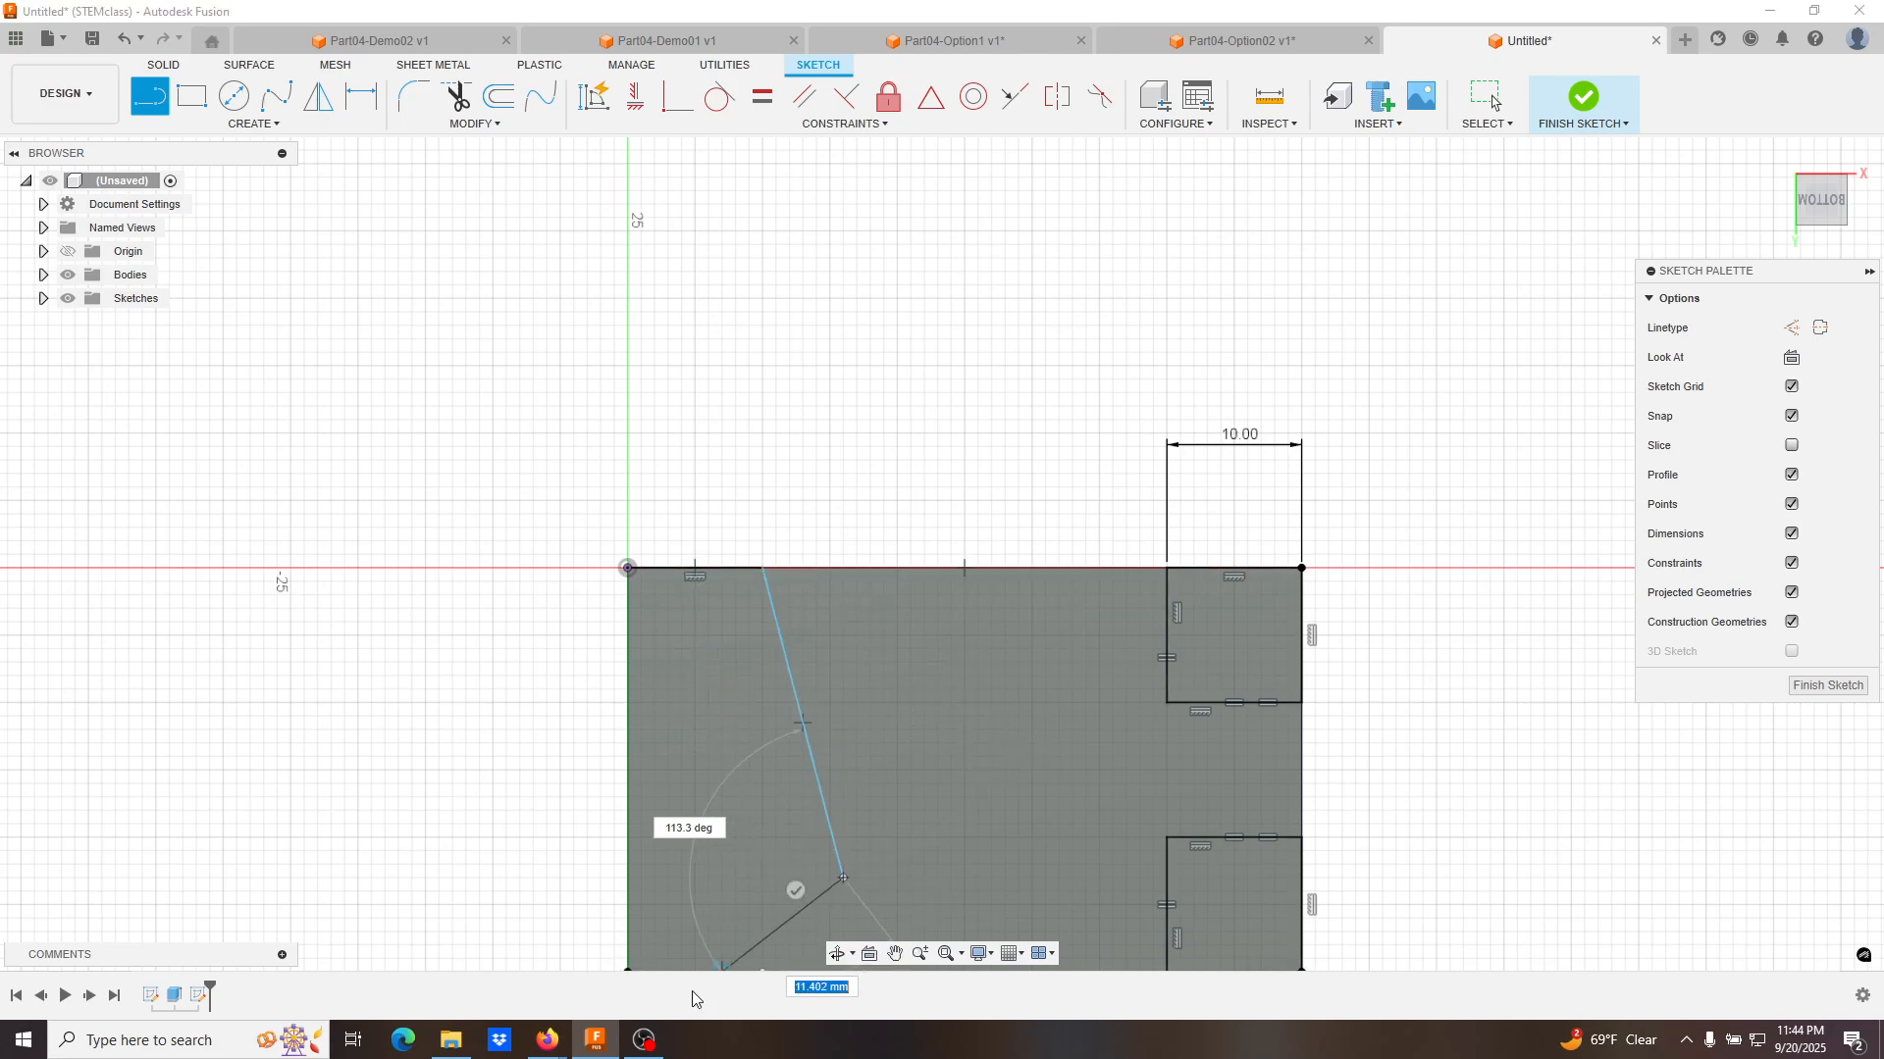
click(694, 935)
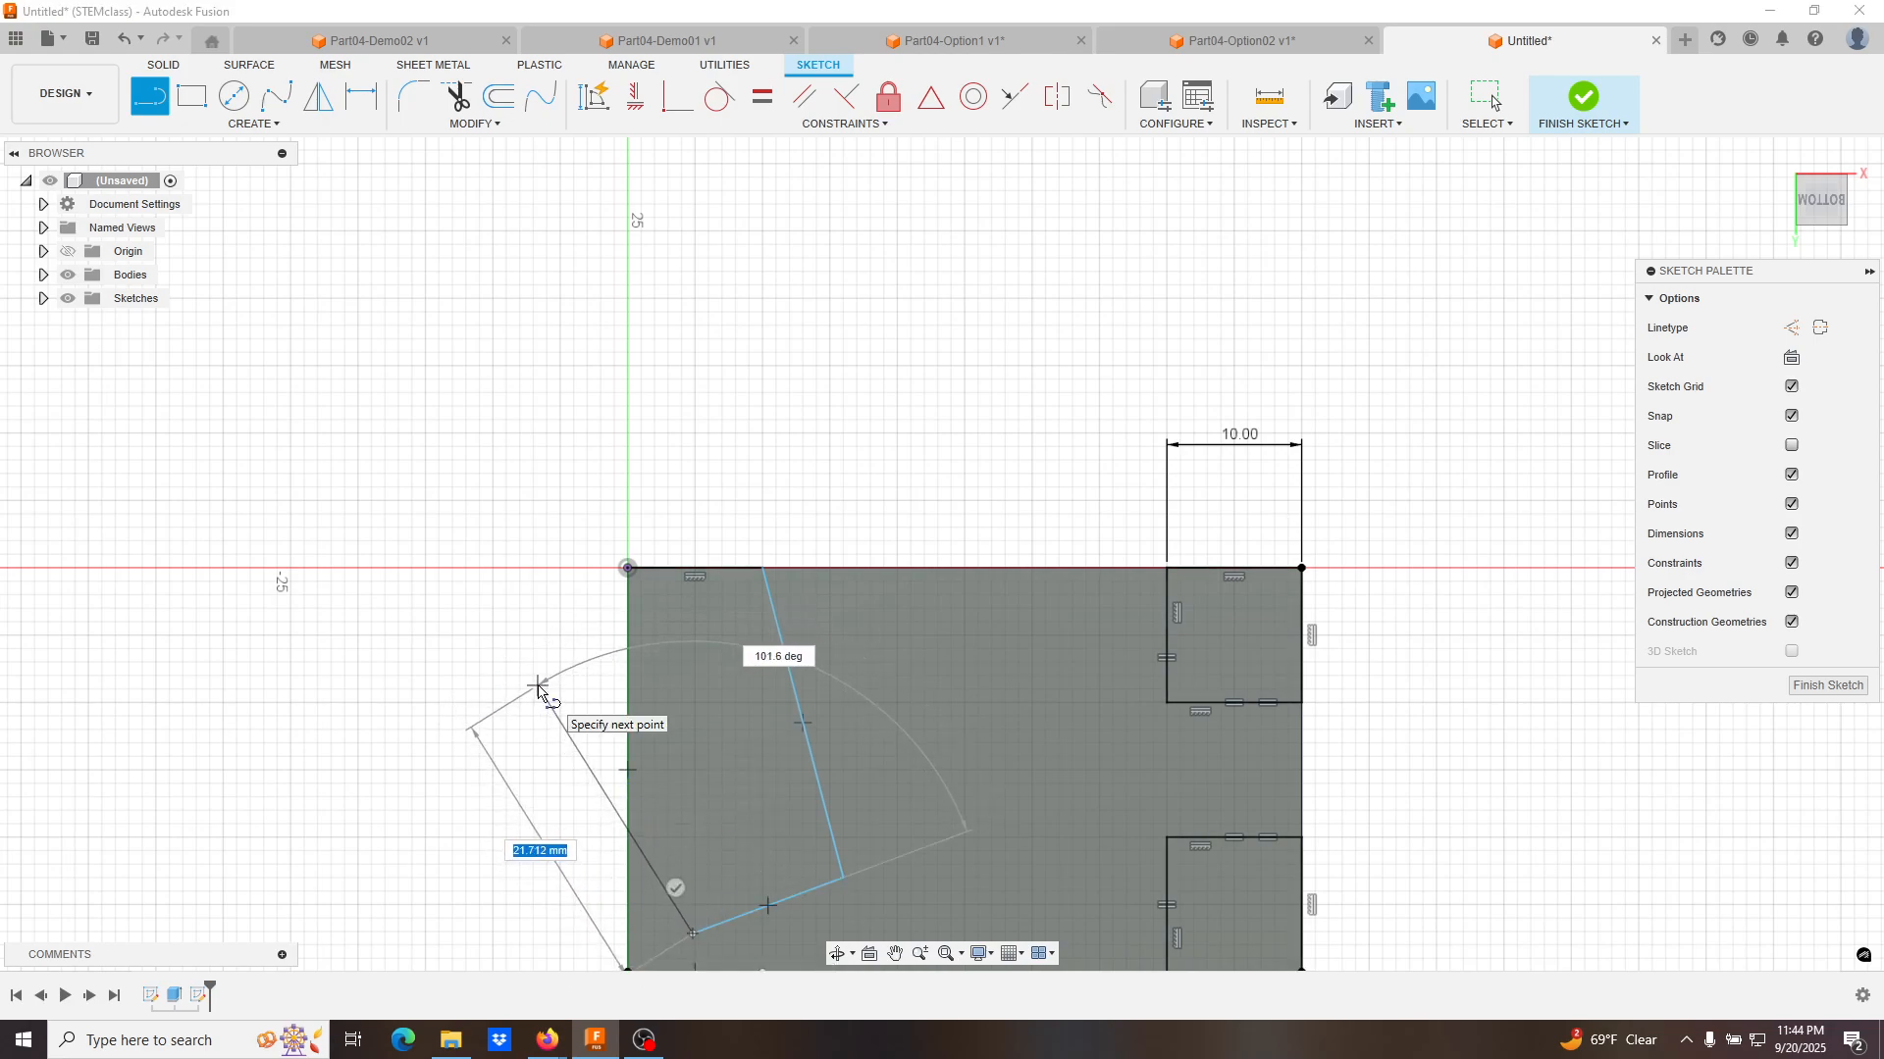
click(628, 568)
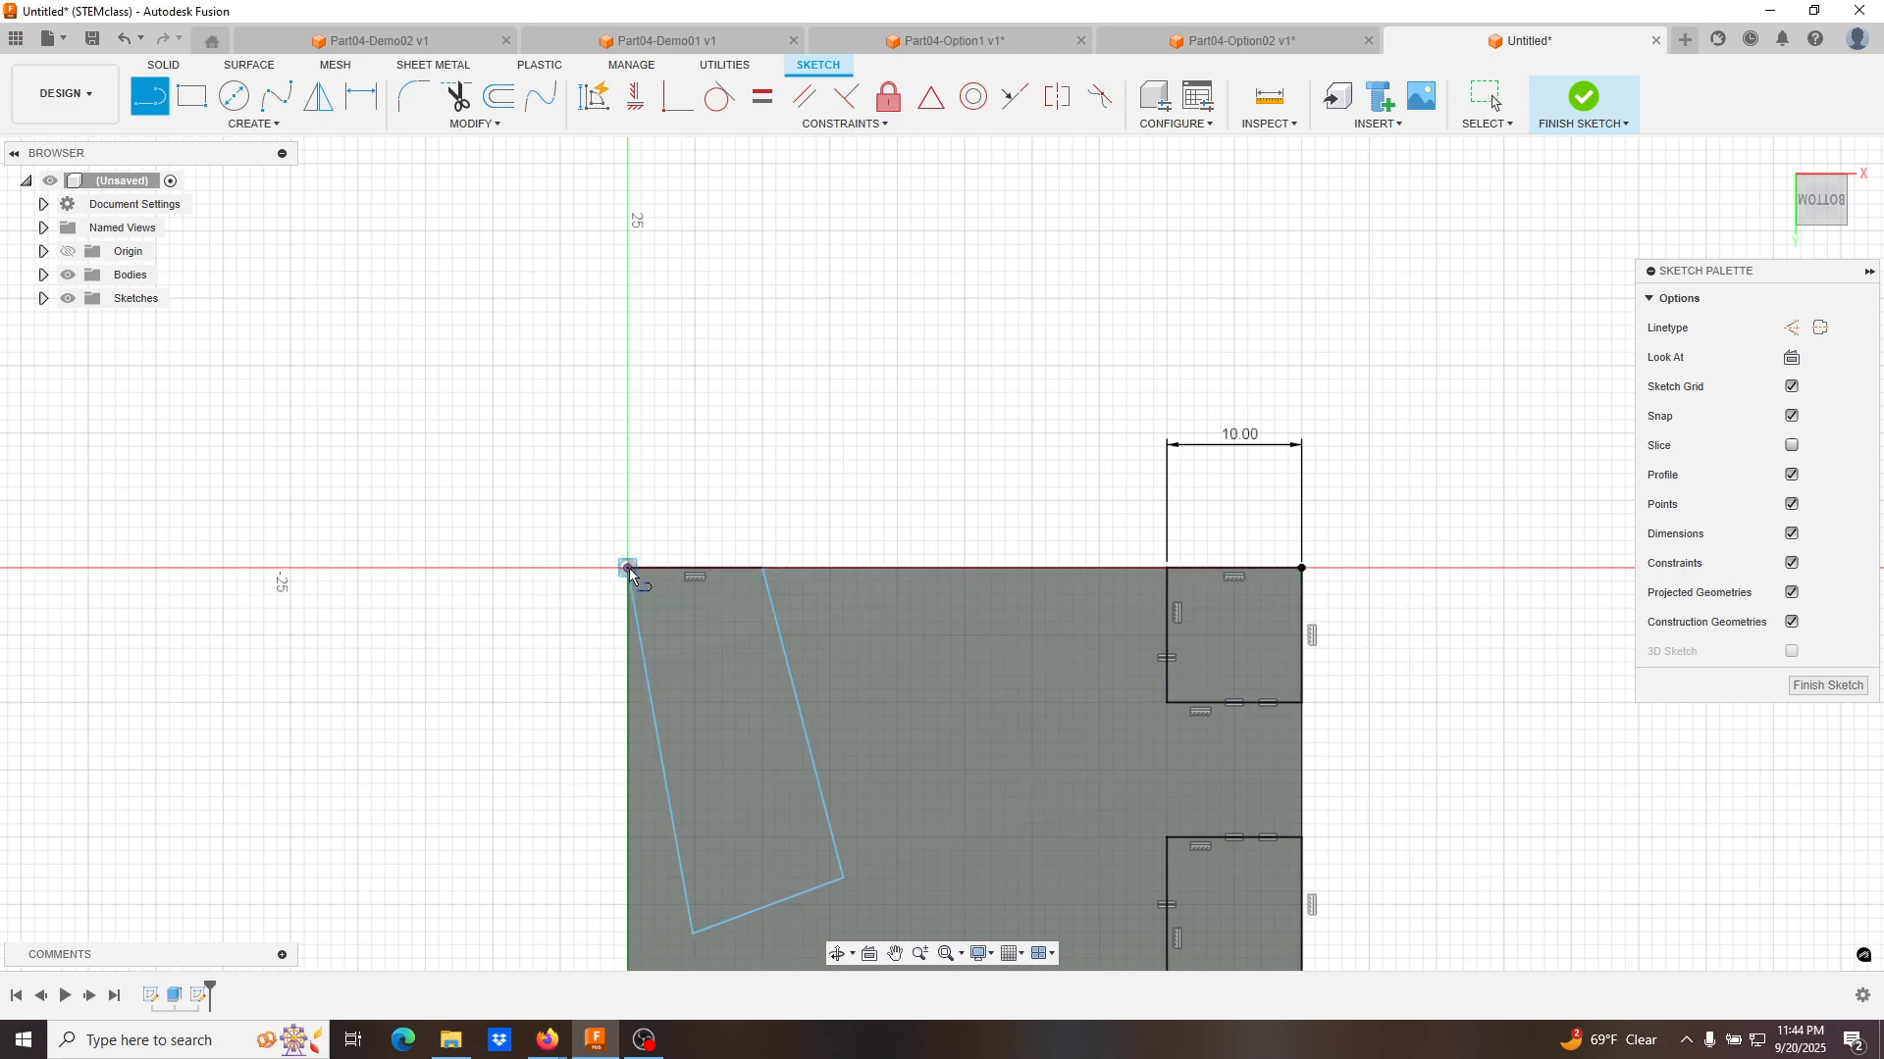
key(Escape)
click(775, 900)
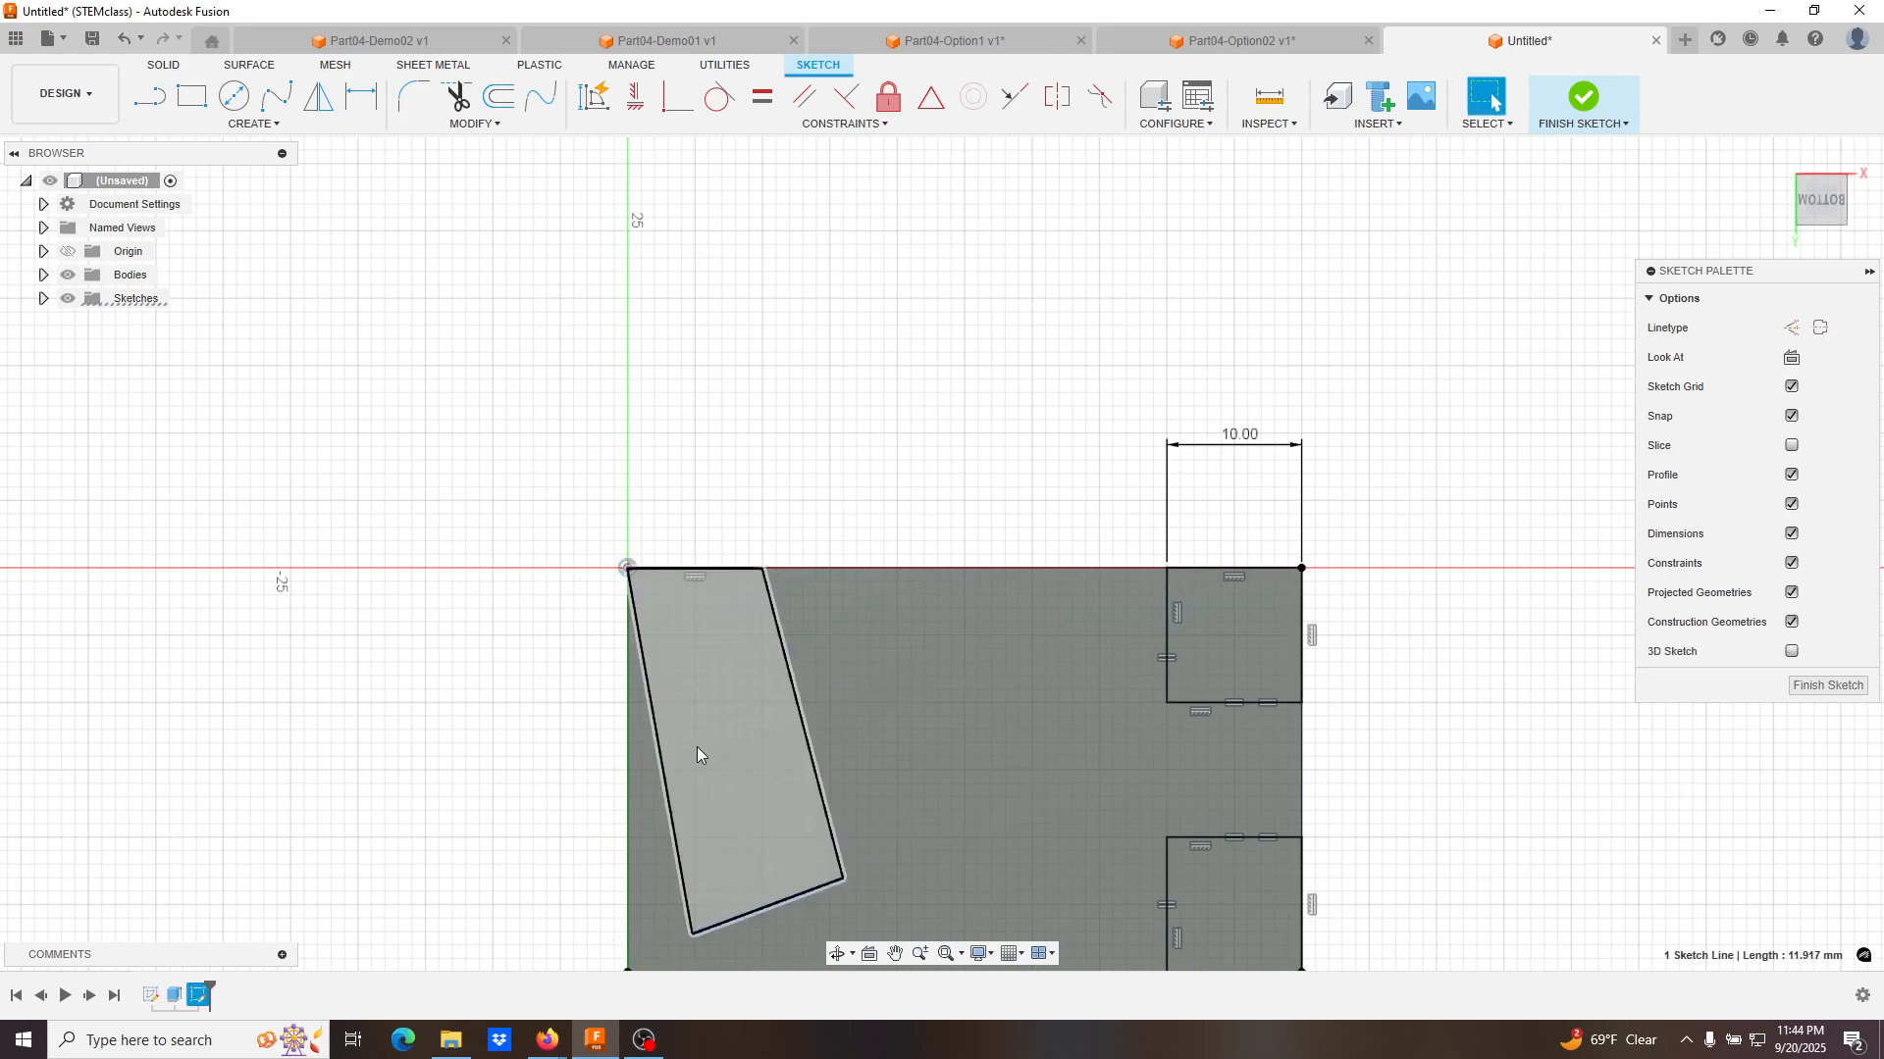
Constrain the slanted quadrilateral's closing end line horizontal and its two long sides vertical.
click(636, 96)
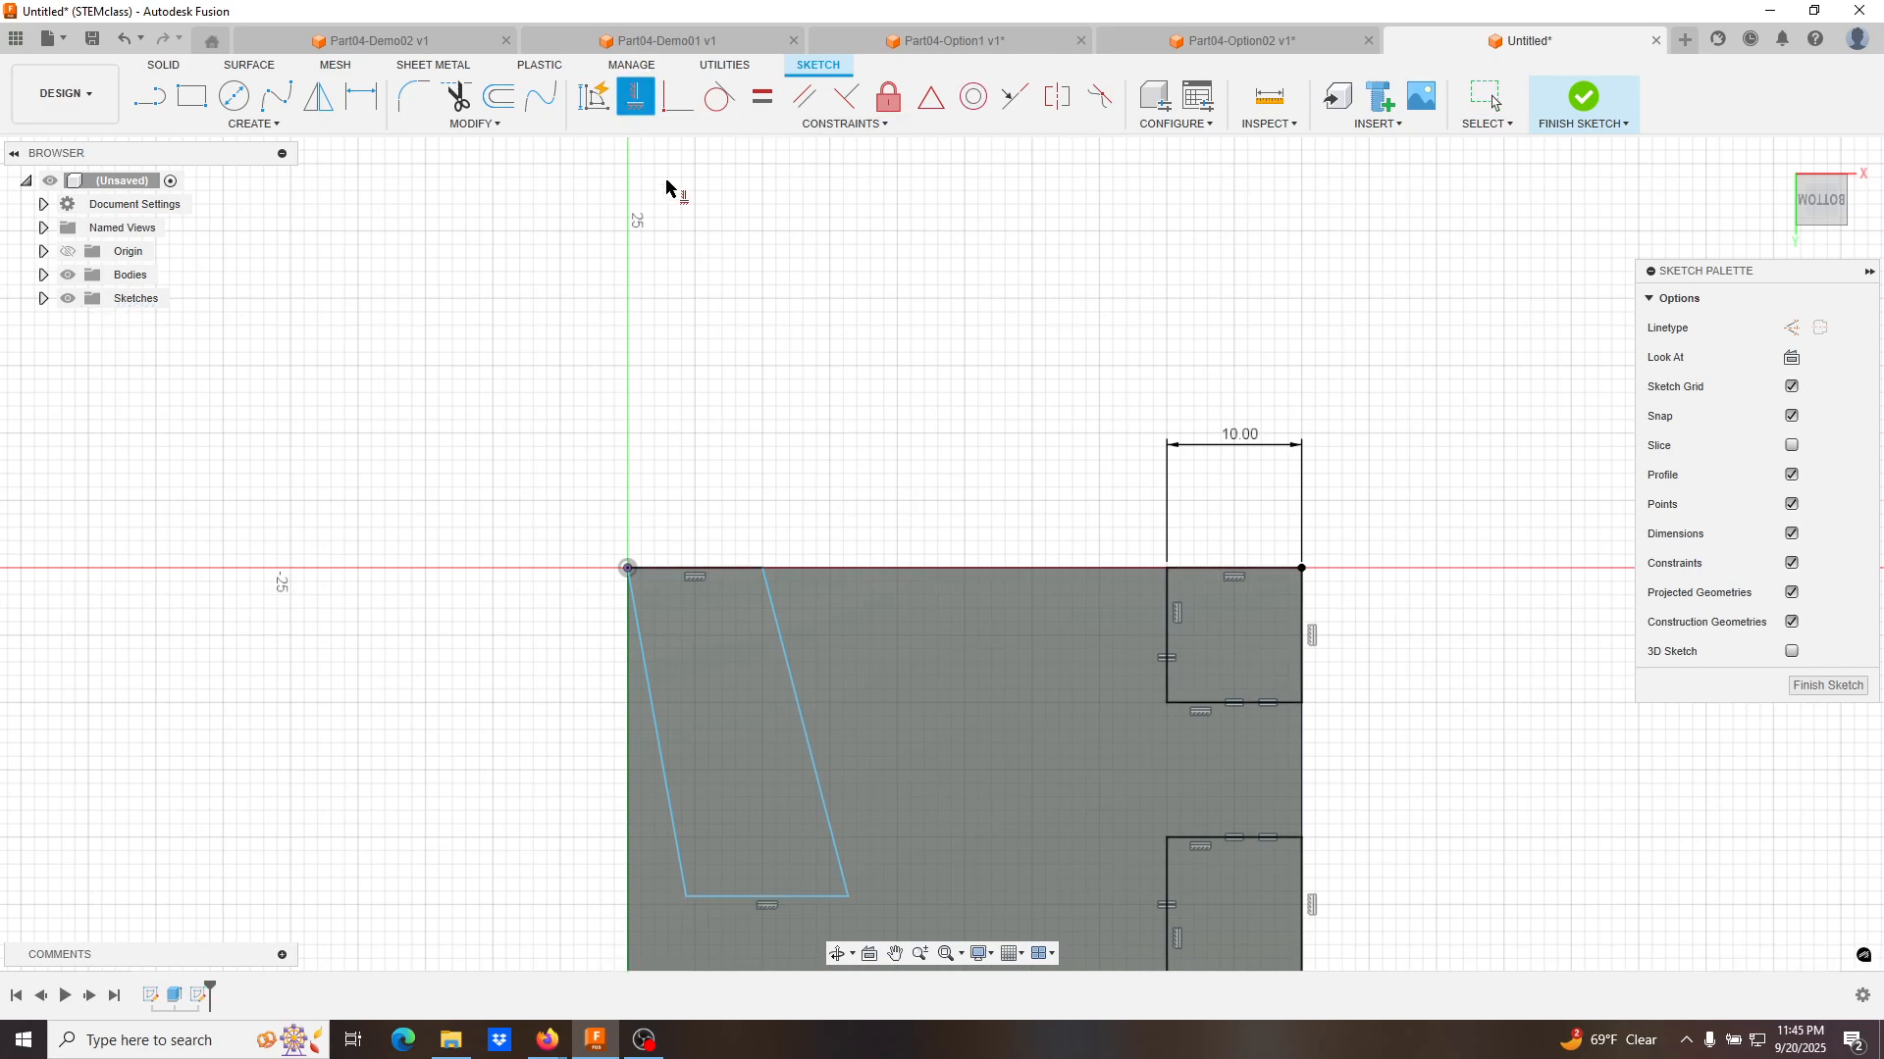
click(666, 778)
click(807, 739)
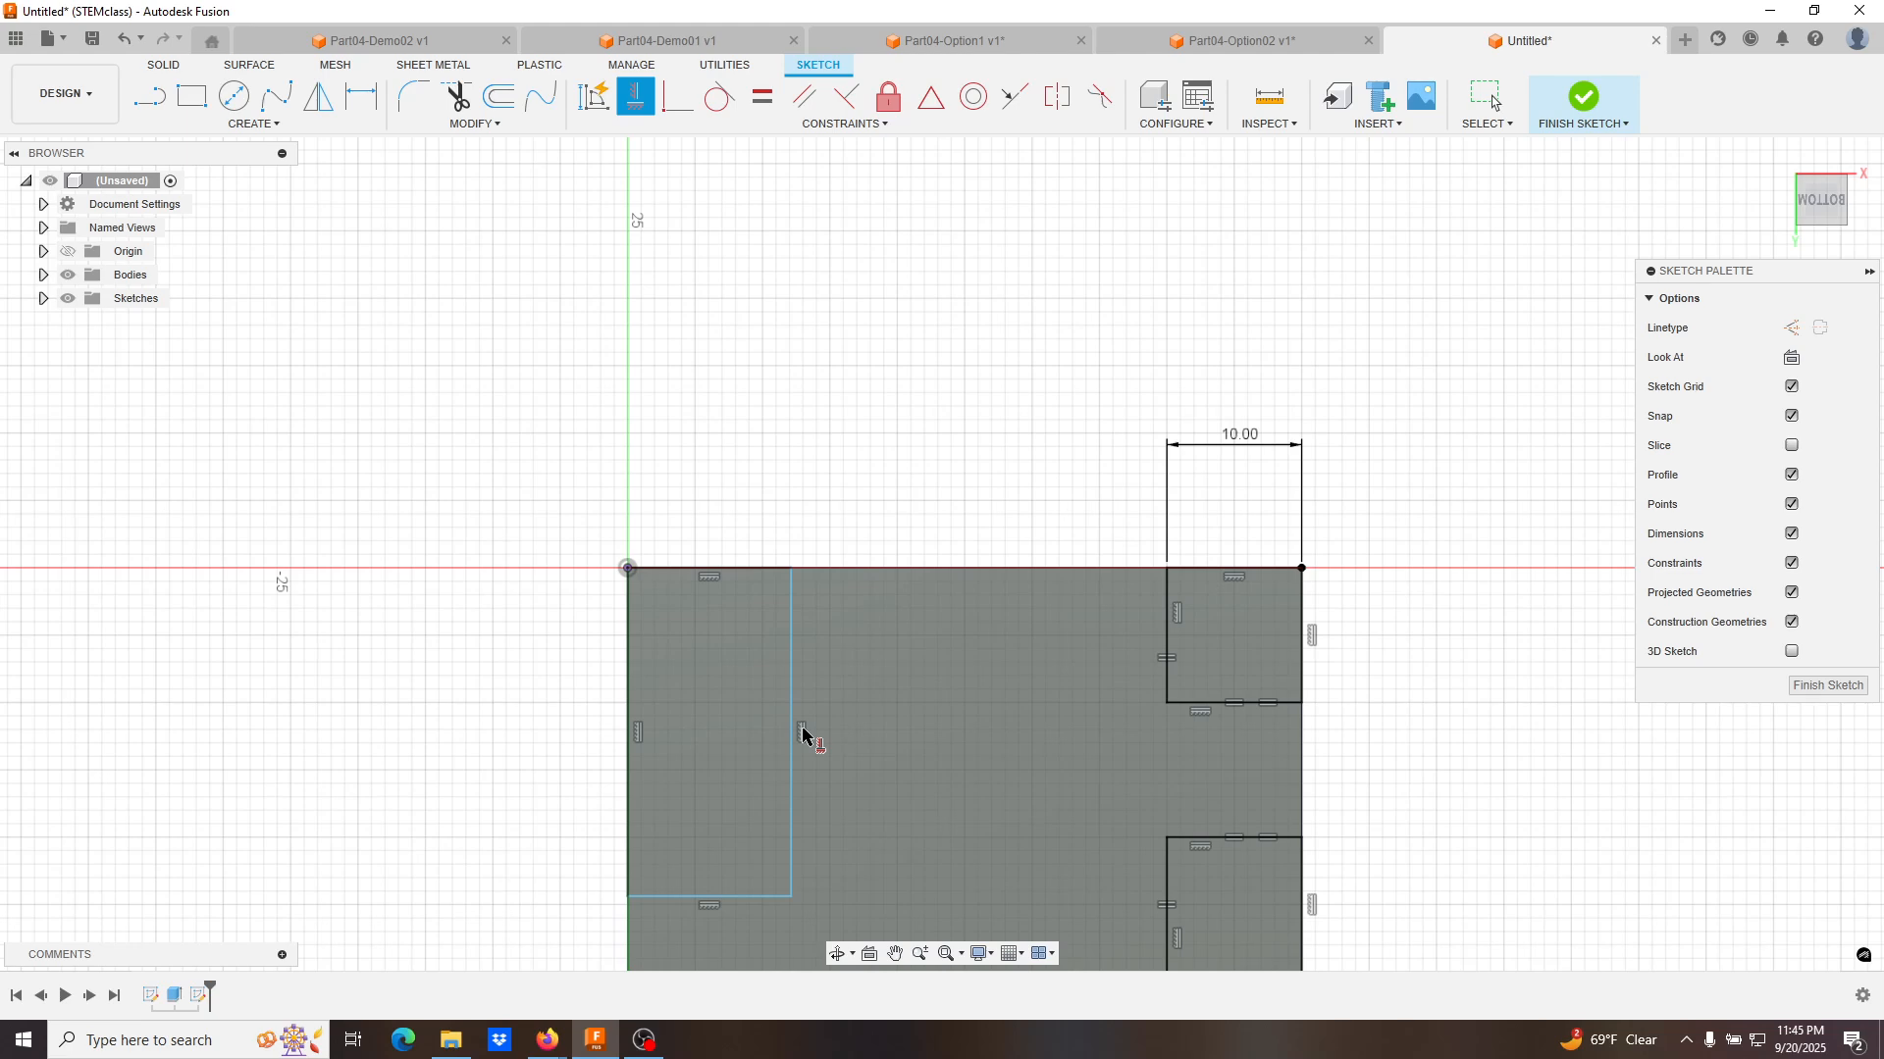
key(Escape)
Move the rectangle's lower corner on the Y axis onto the block's corner.
click(629, 897)
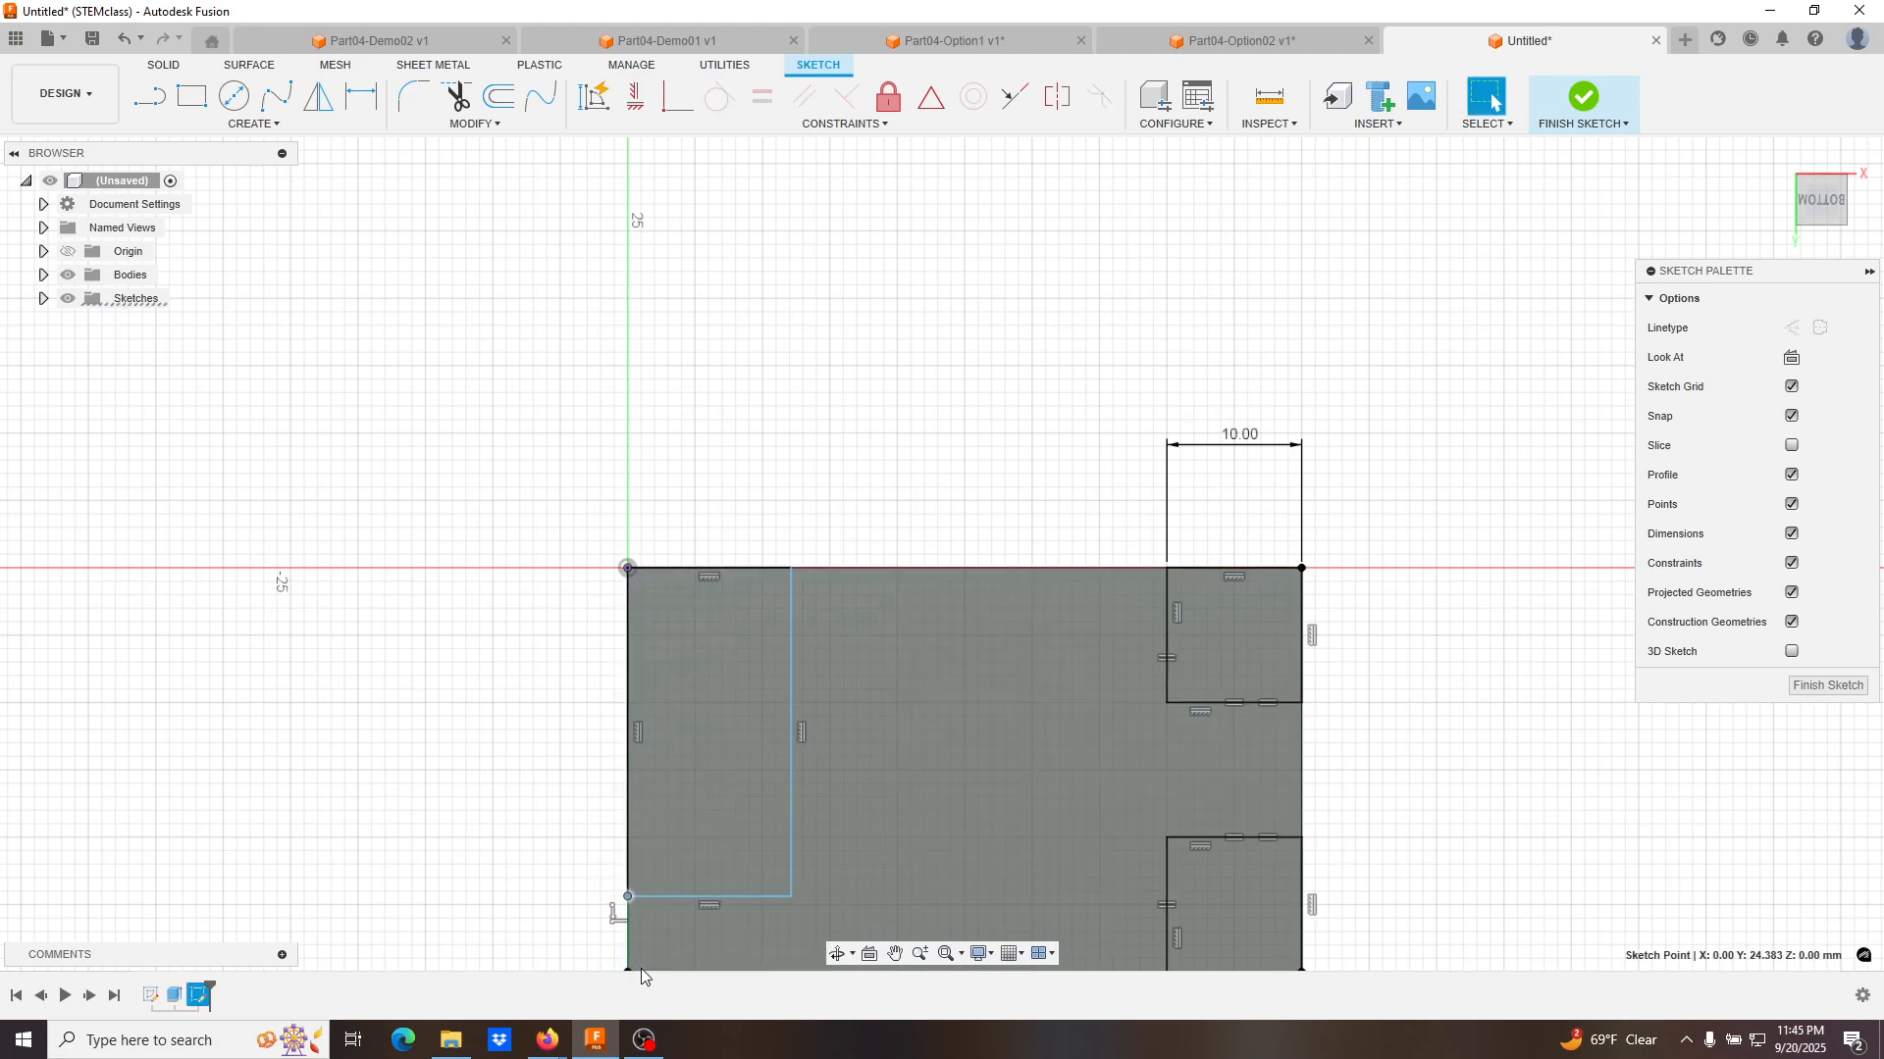
shift+click(628, 971)
drag(626, 899, 629, 962)
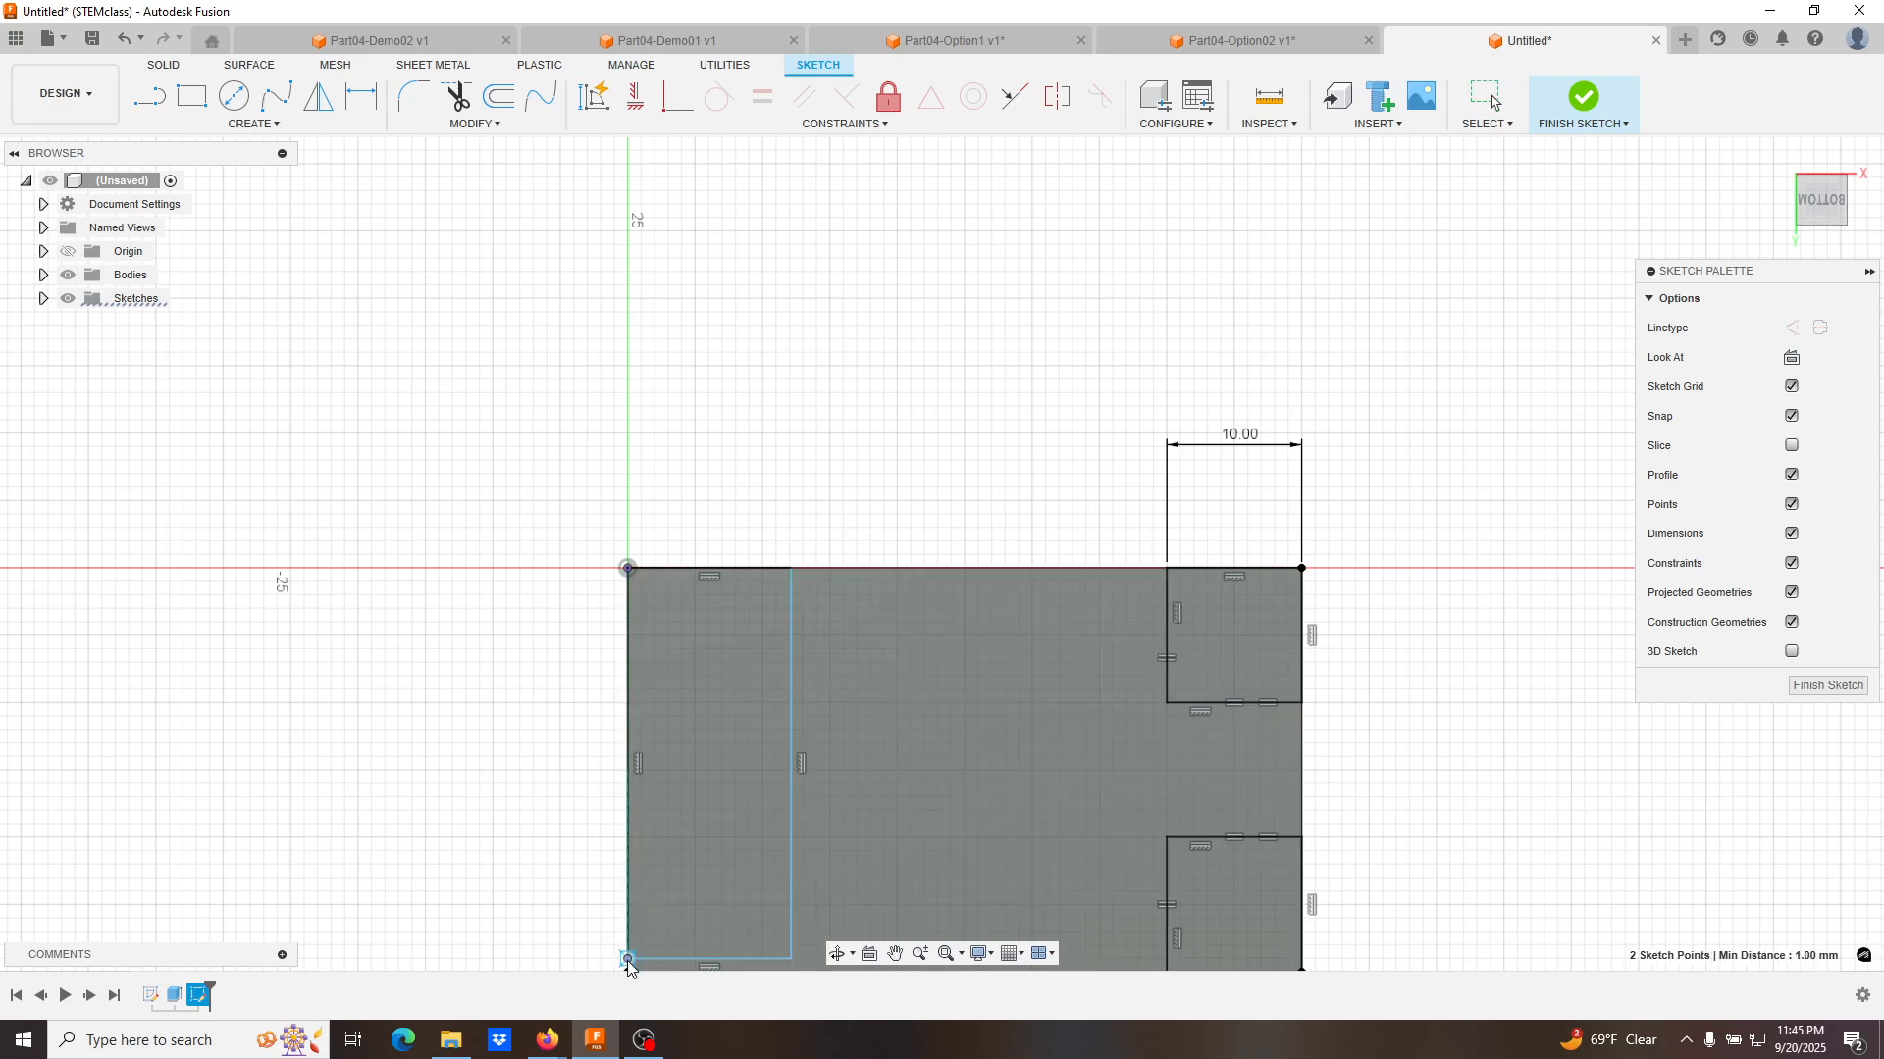
scroll(791, 814, down, 1)
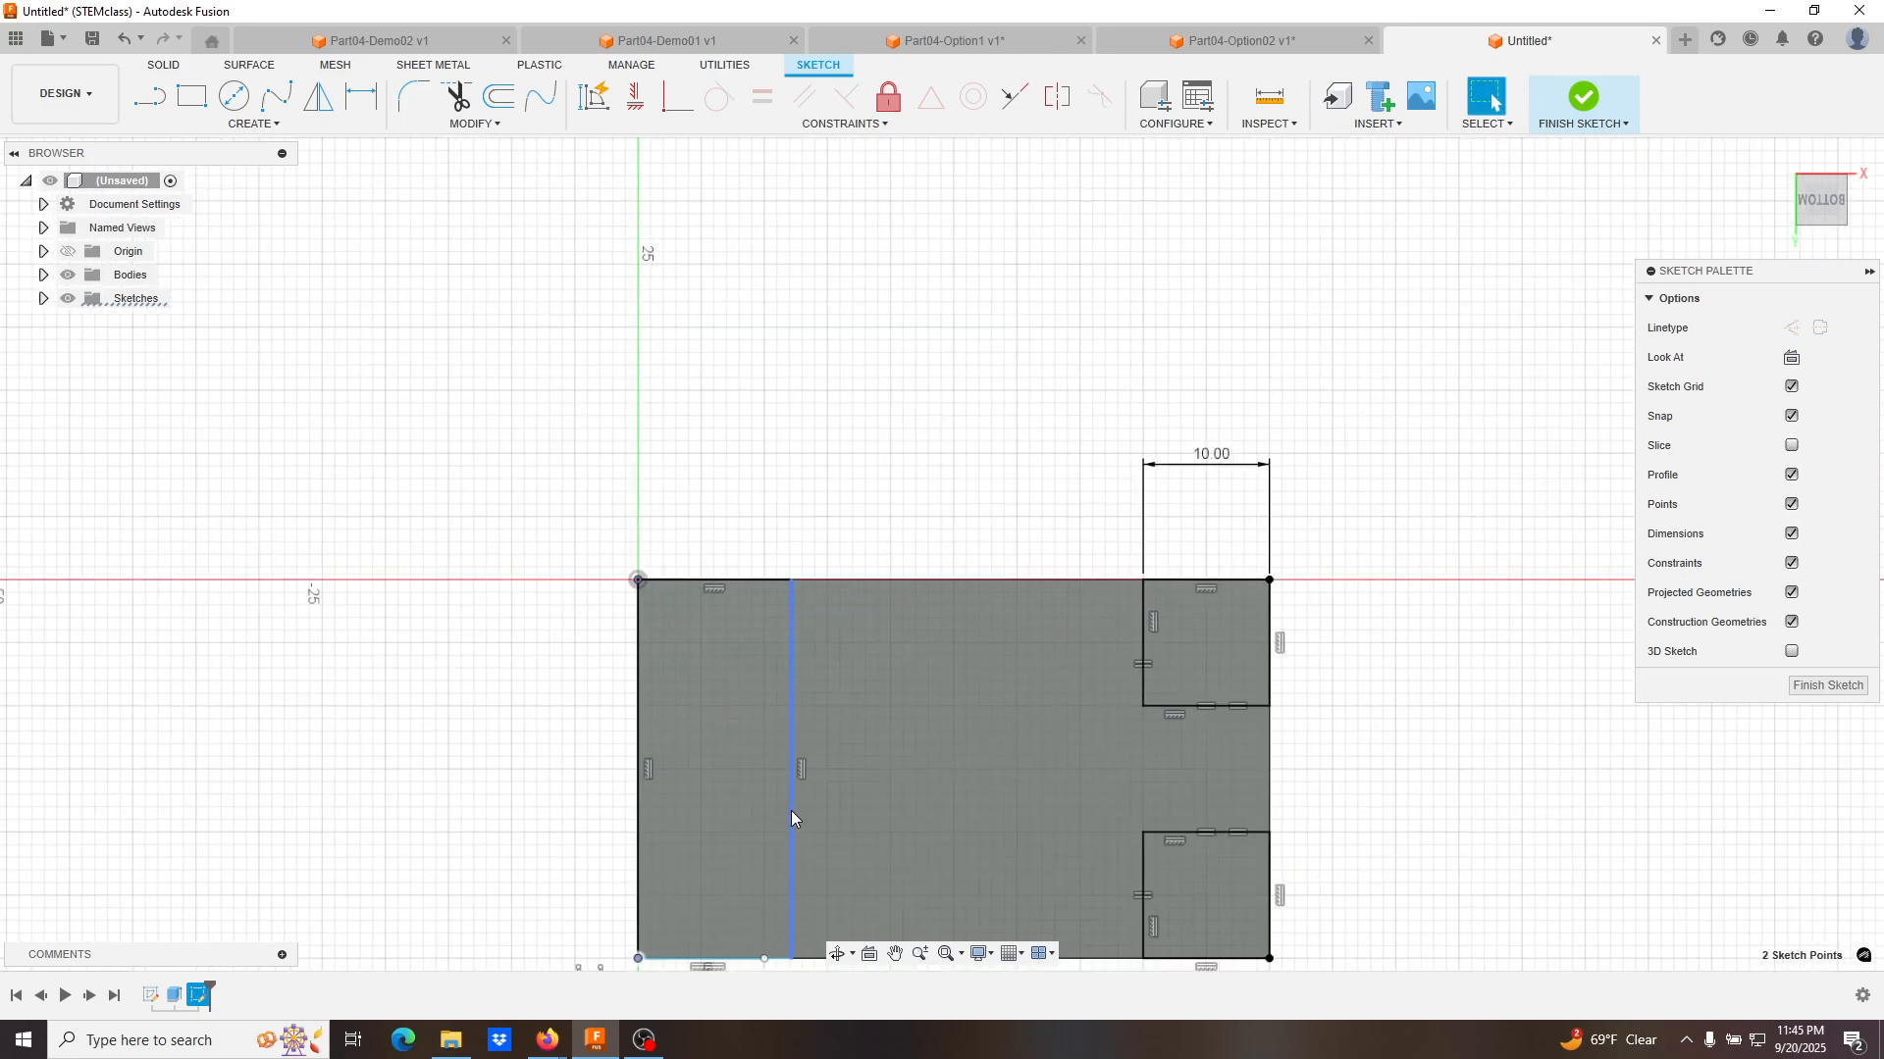
scroll(793, 819, down, 2)
scroll(775, 903, up, 5)
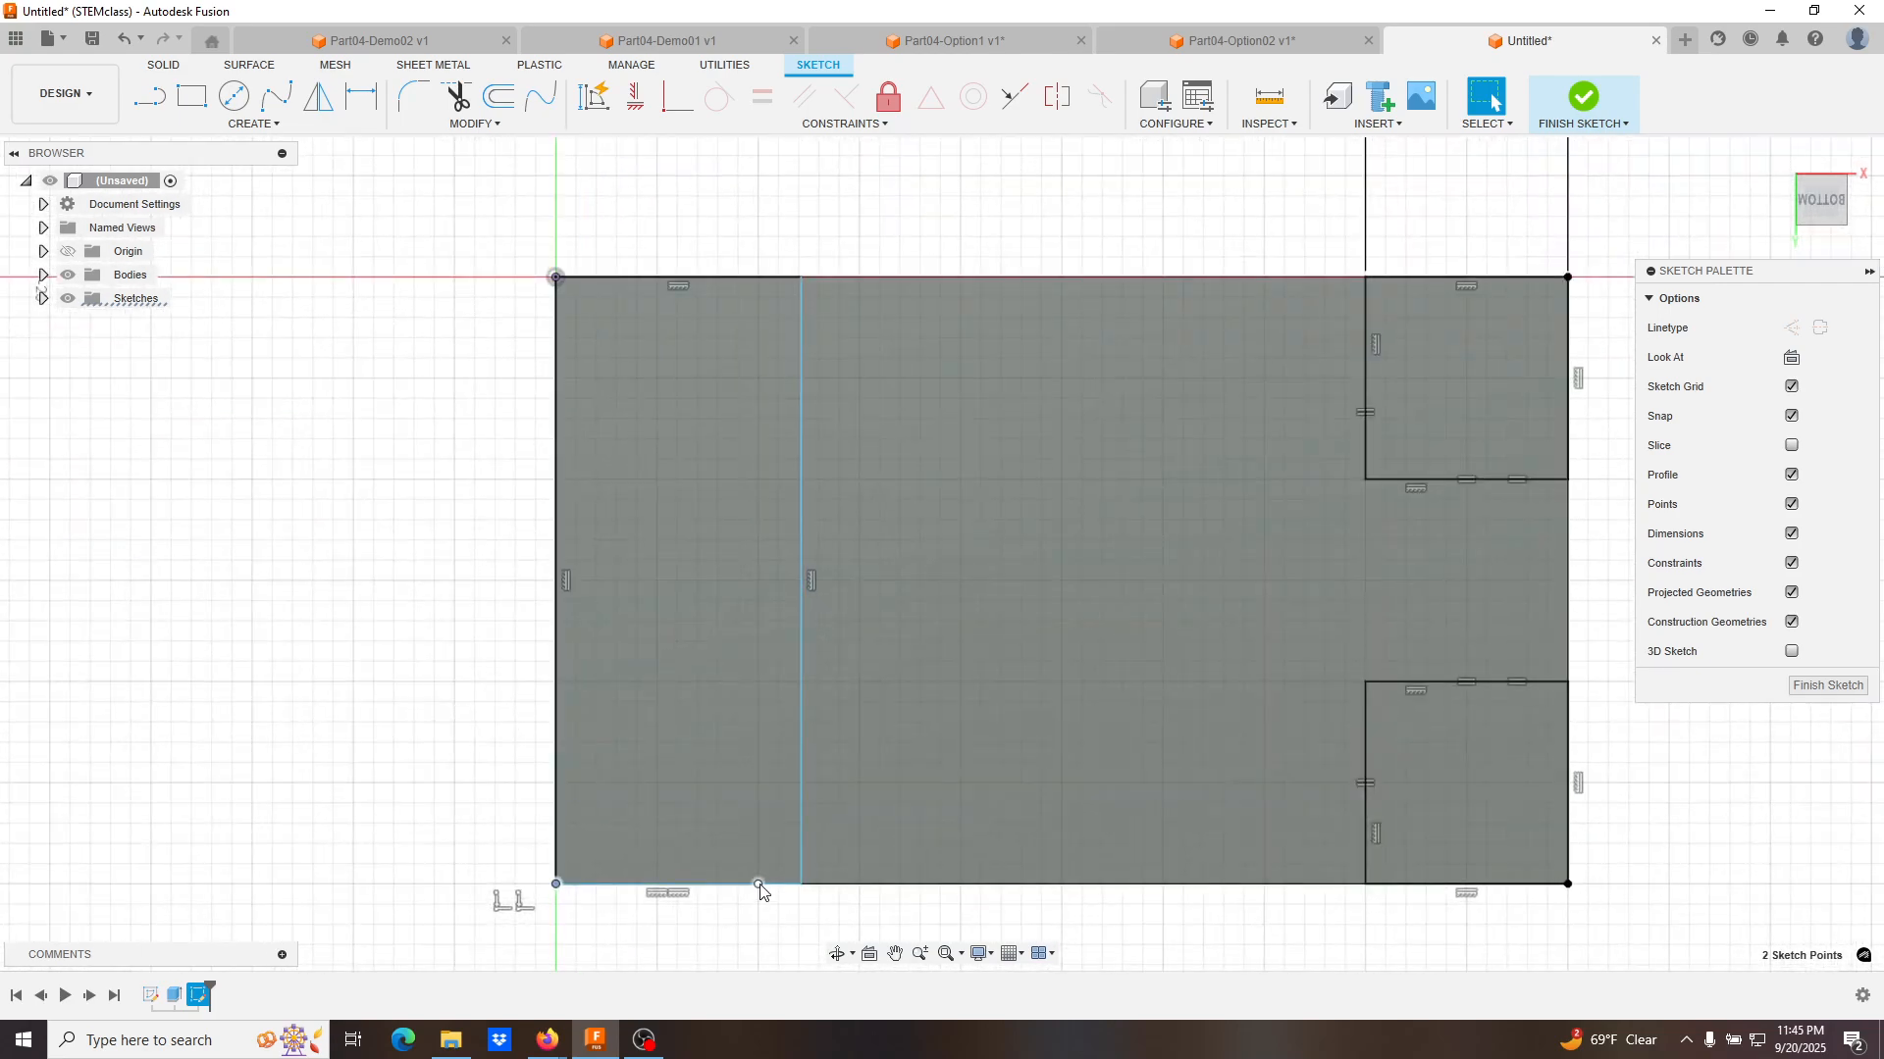
Hide the body, pull the leftover short line out beyond the block's corner to about 7 mm and delete it.
drag(758, 884, 685, 933)
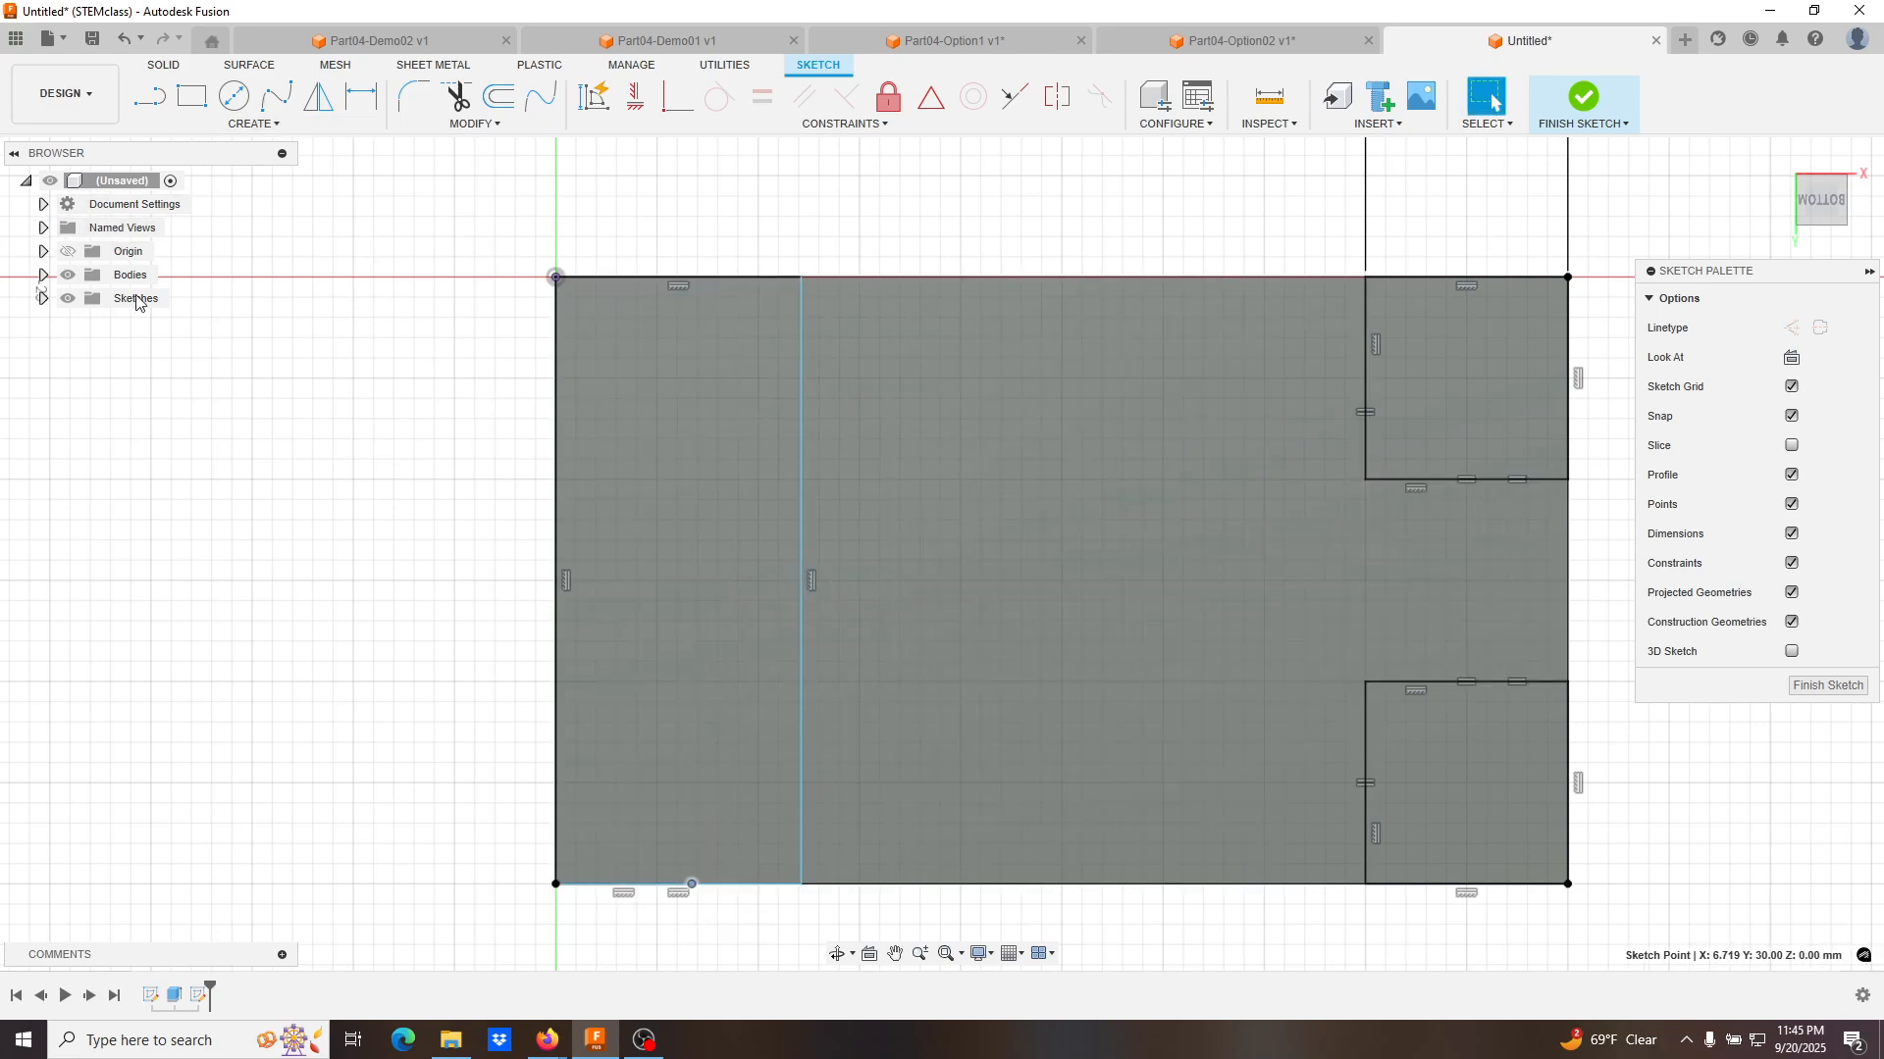
mouse_move(693, 883)
mouse_down()
mouse_move(755, 887)
mouse_move(709, 891)
mouse_up()
click(69, 275)
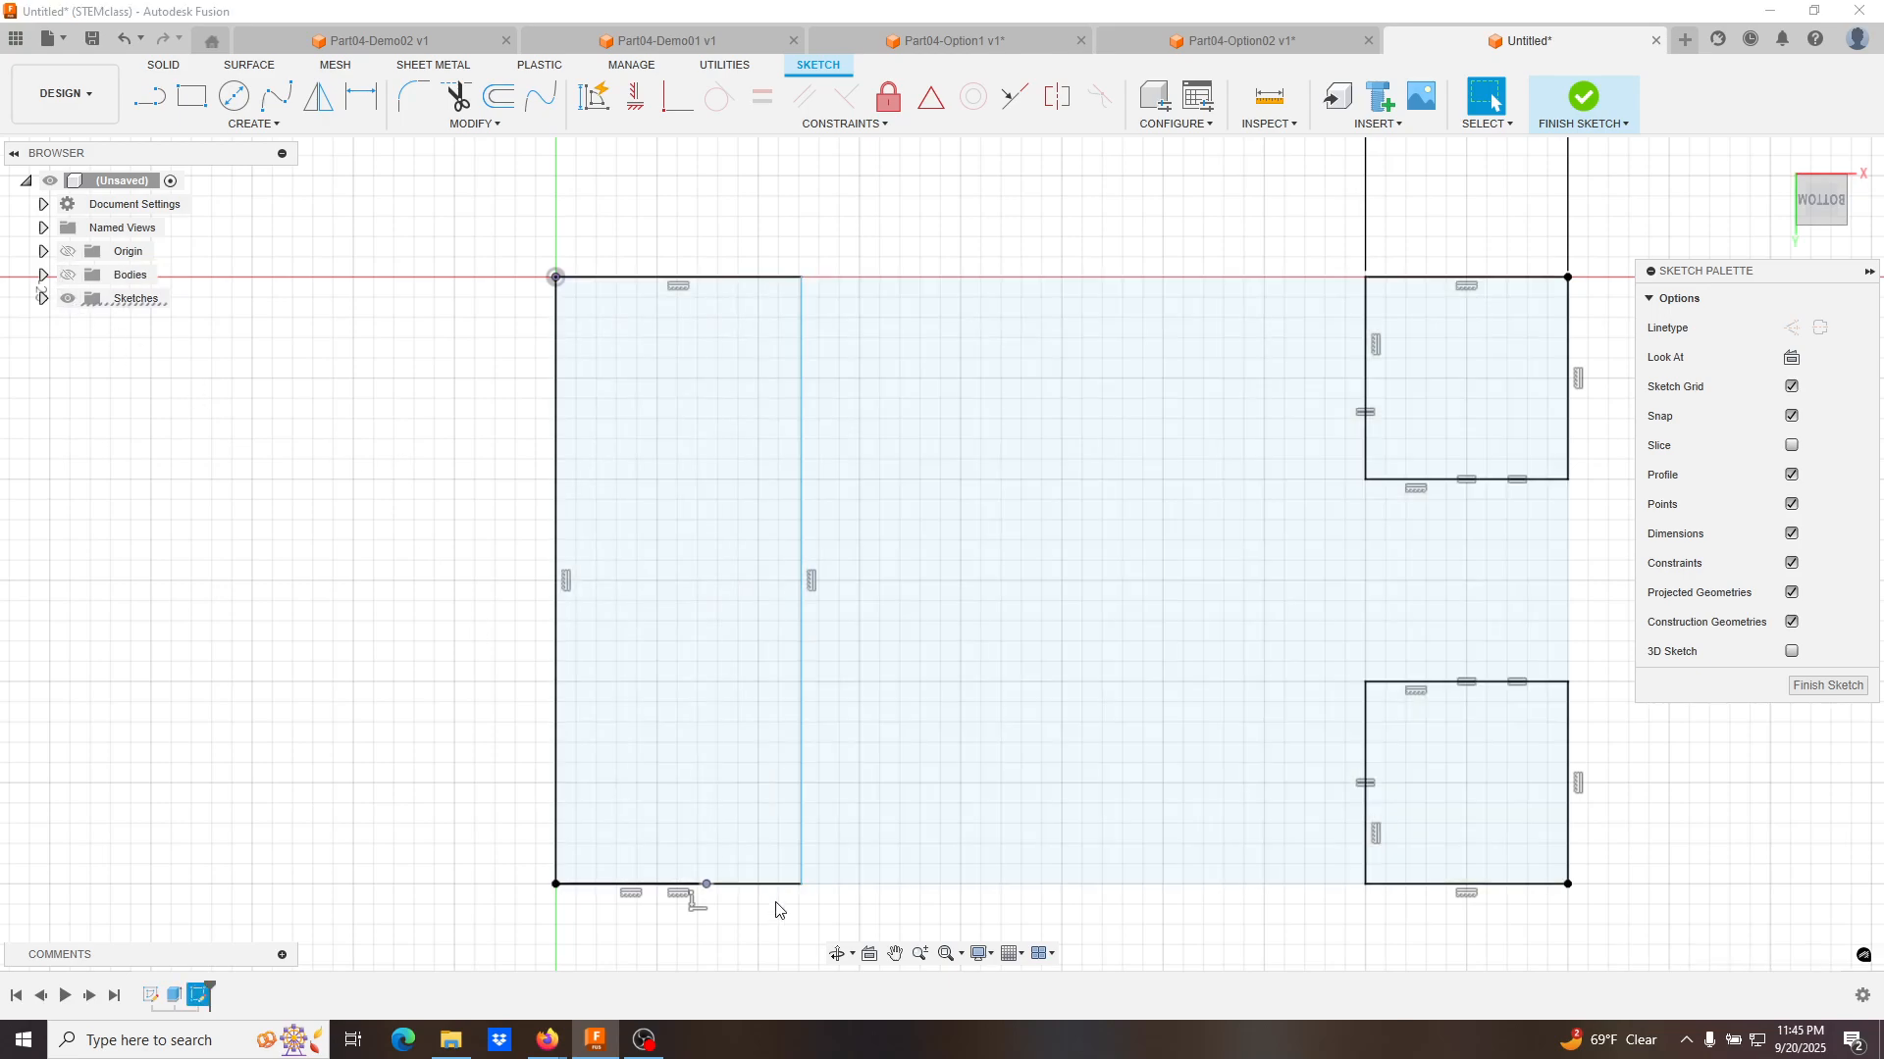
drag(708, 890, 414, 887)
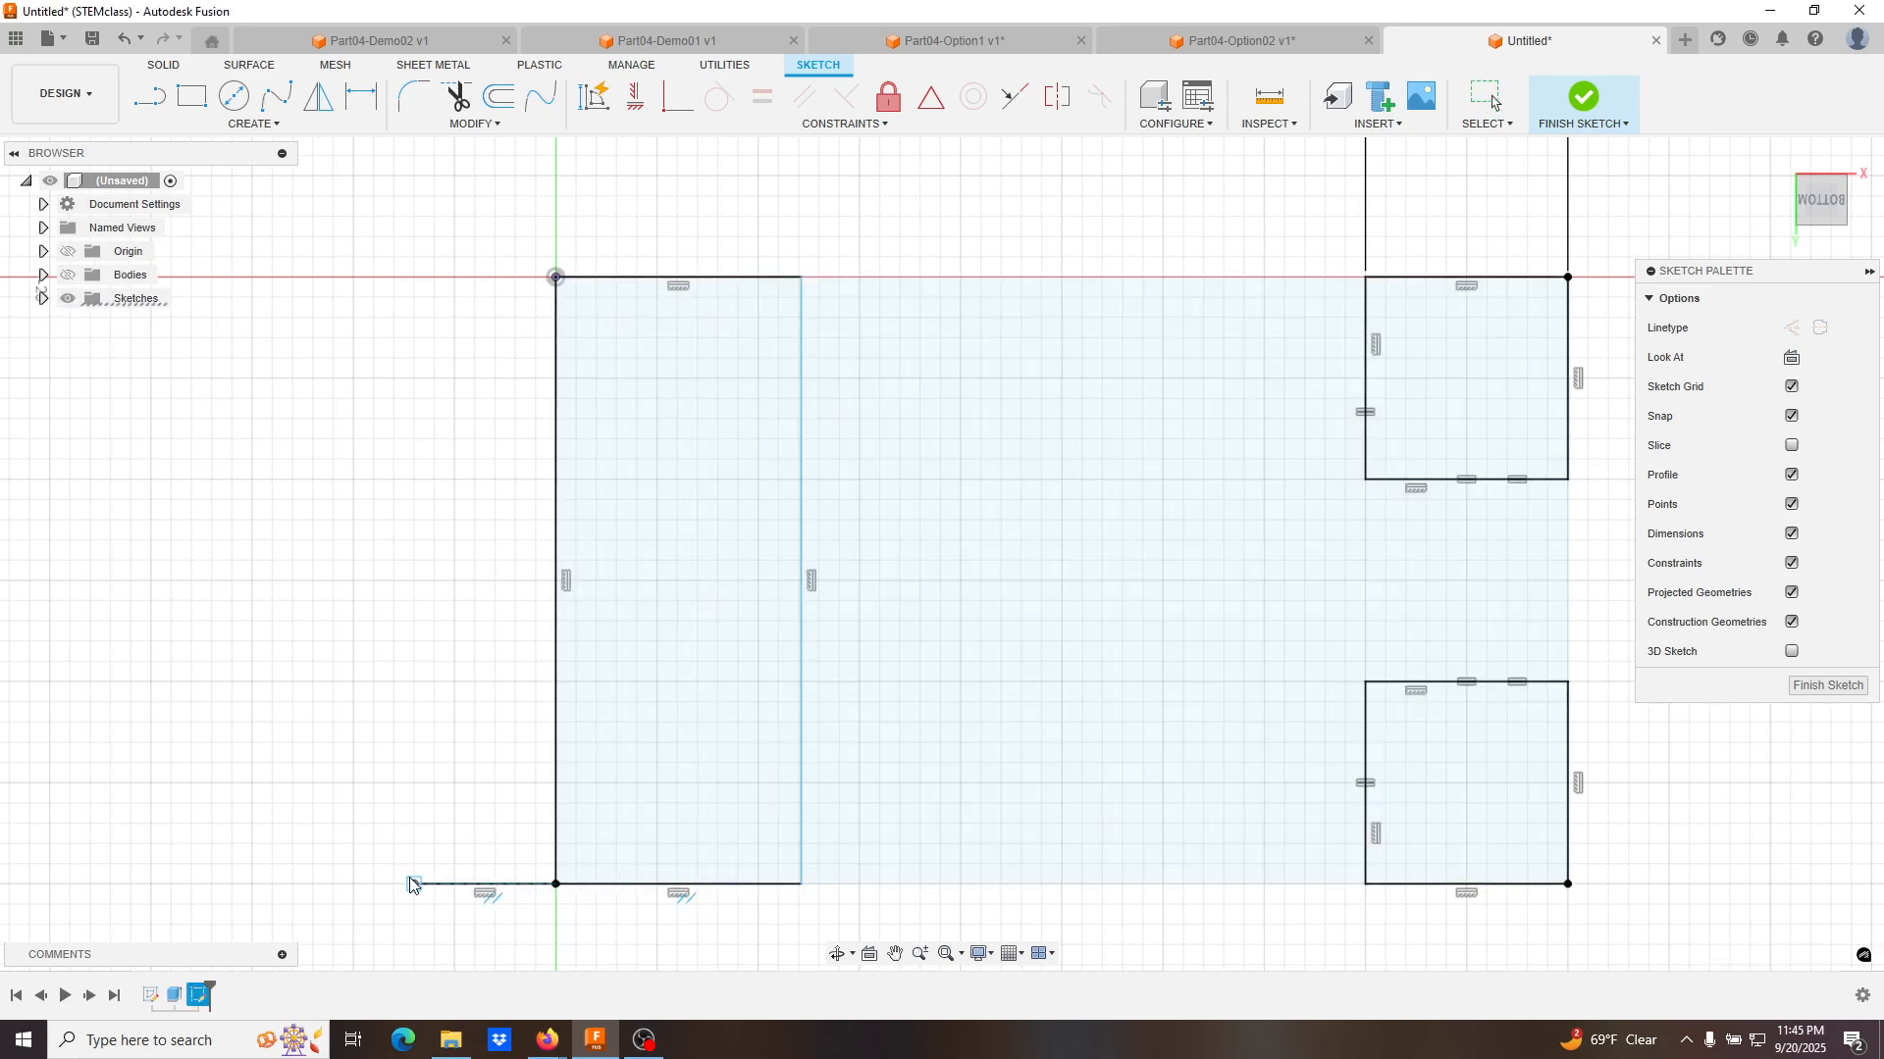
click(446, 887)
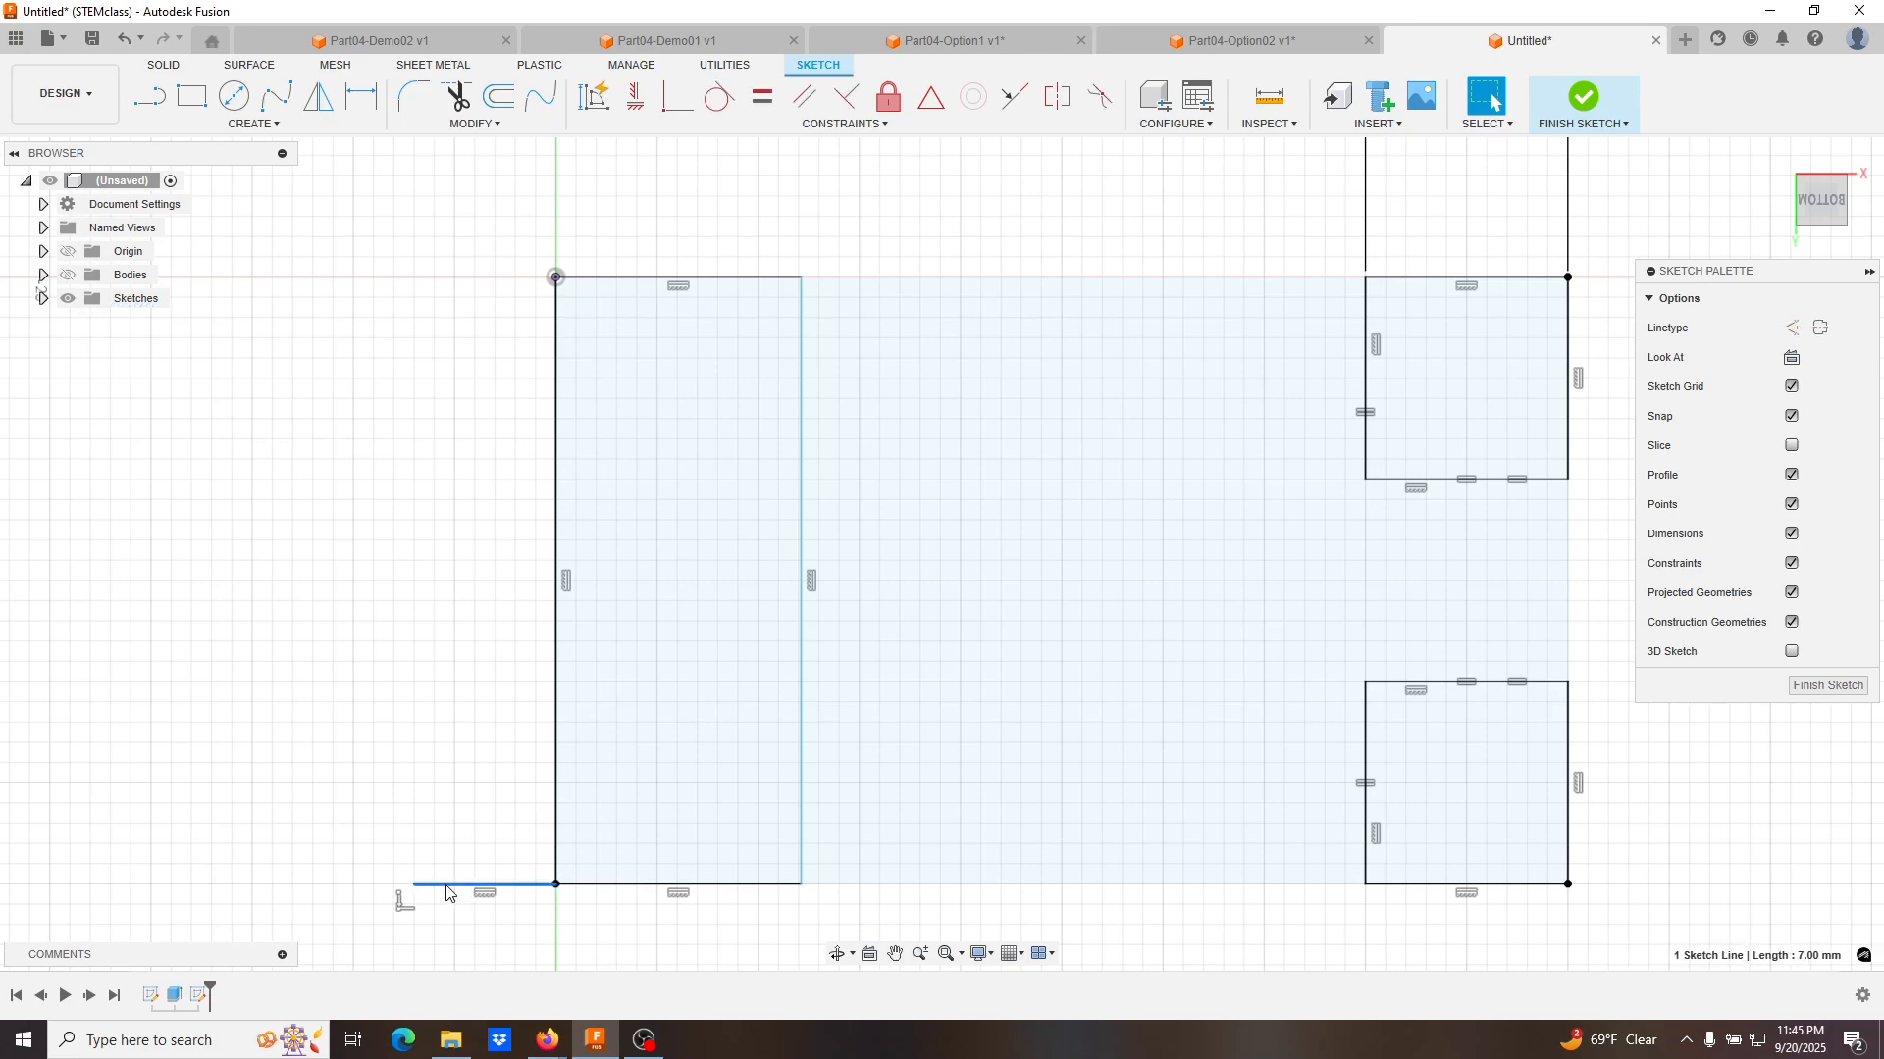
key(Delete)
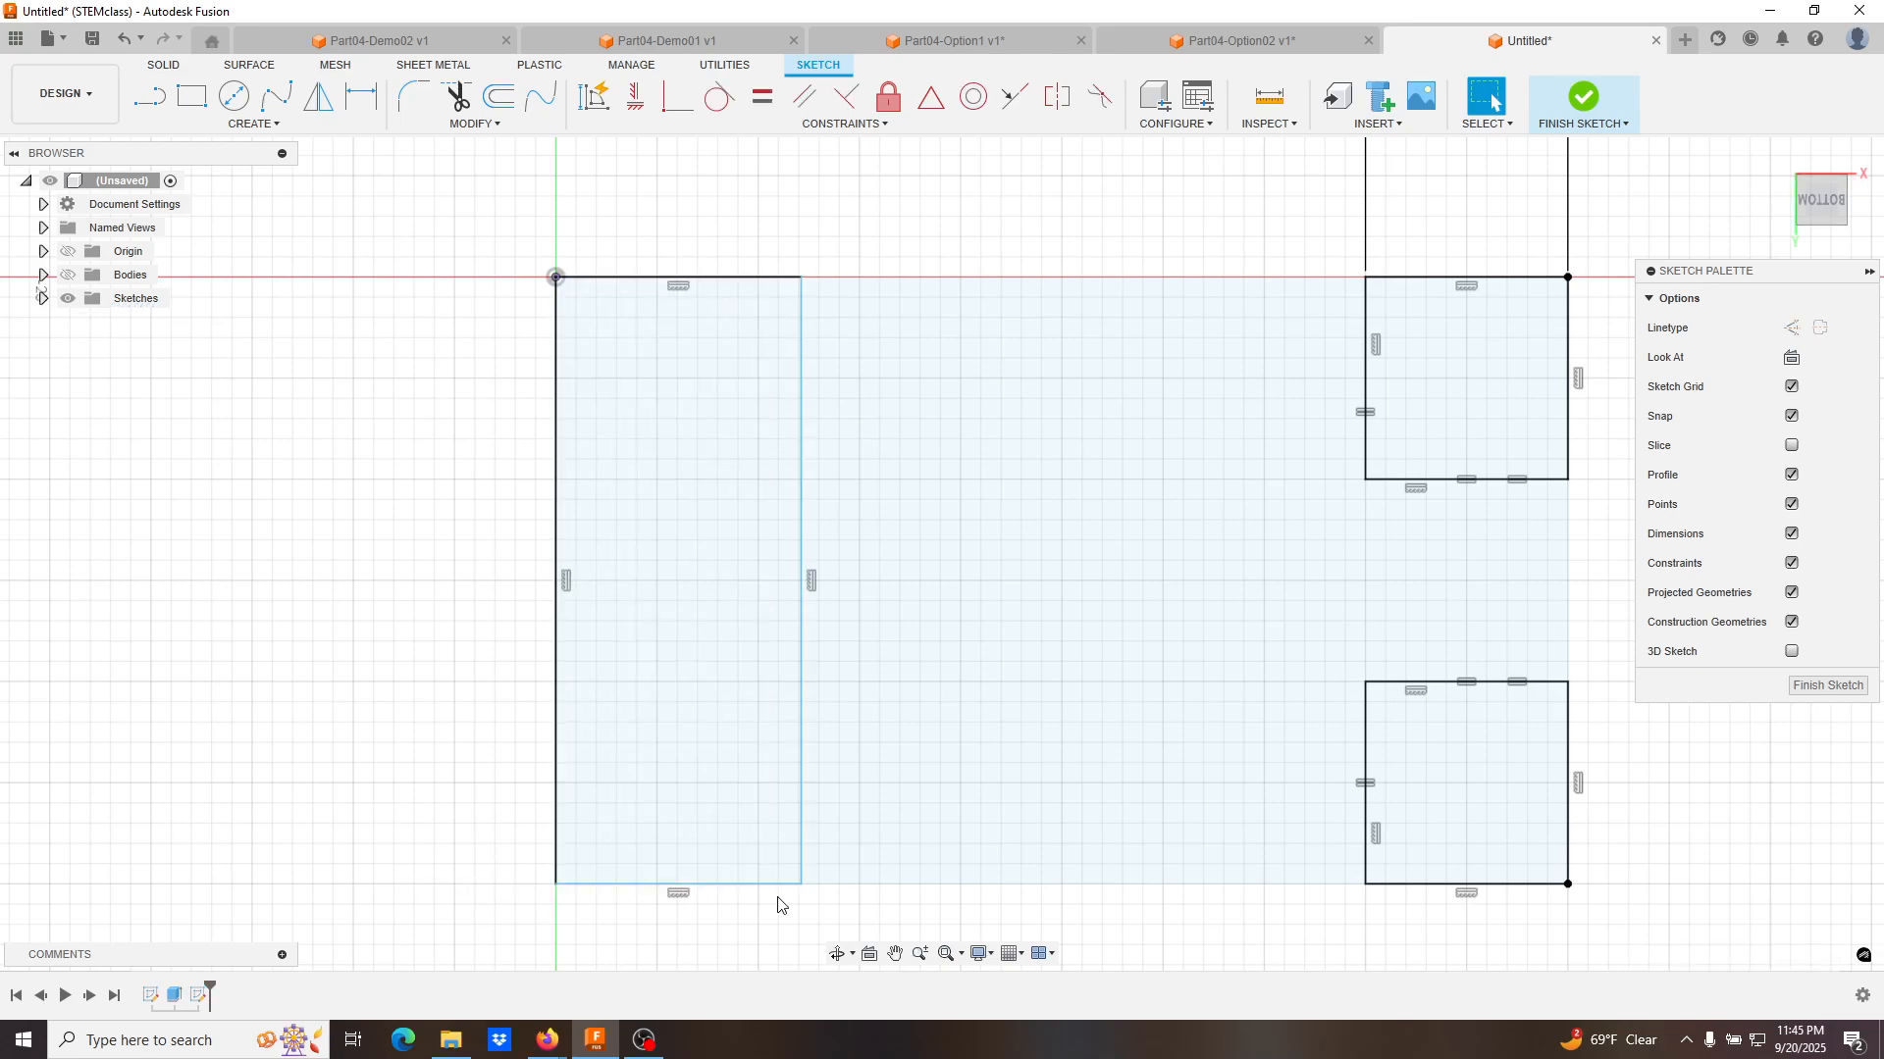
Shorten the rectangle so its end sits about 2 mm short of the block's edge and show the body again.
drag(800, 885, 799, 843)
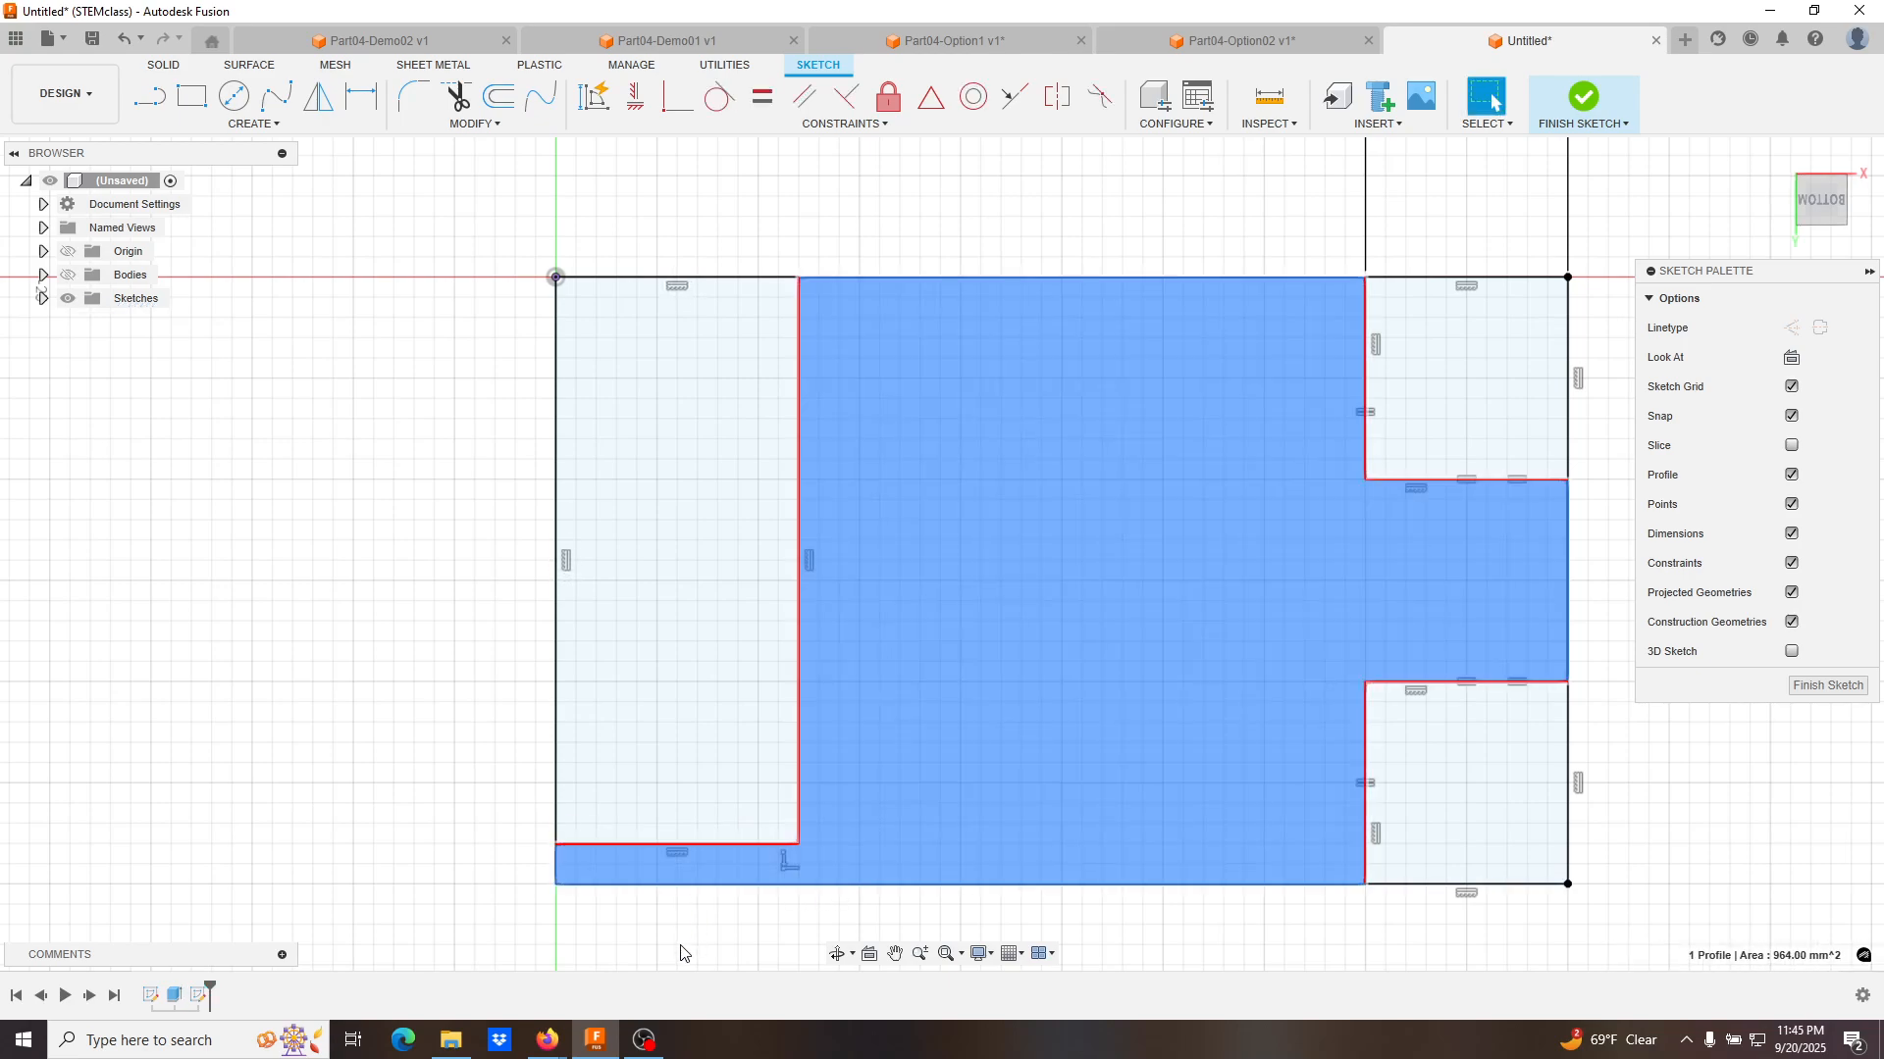
click(707, 886)
key(Delete)
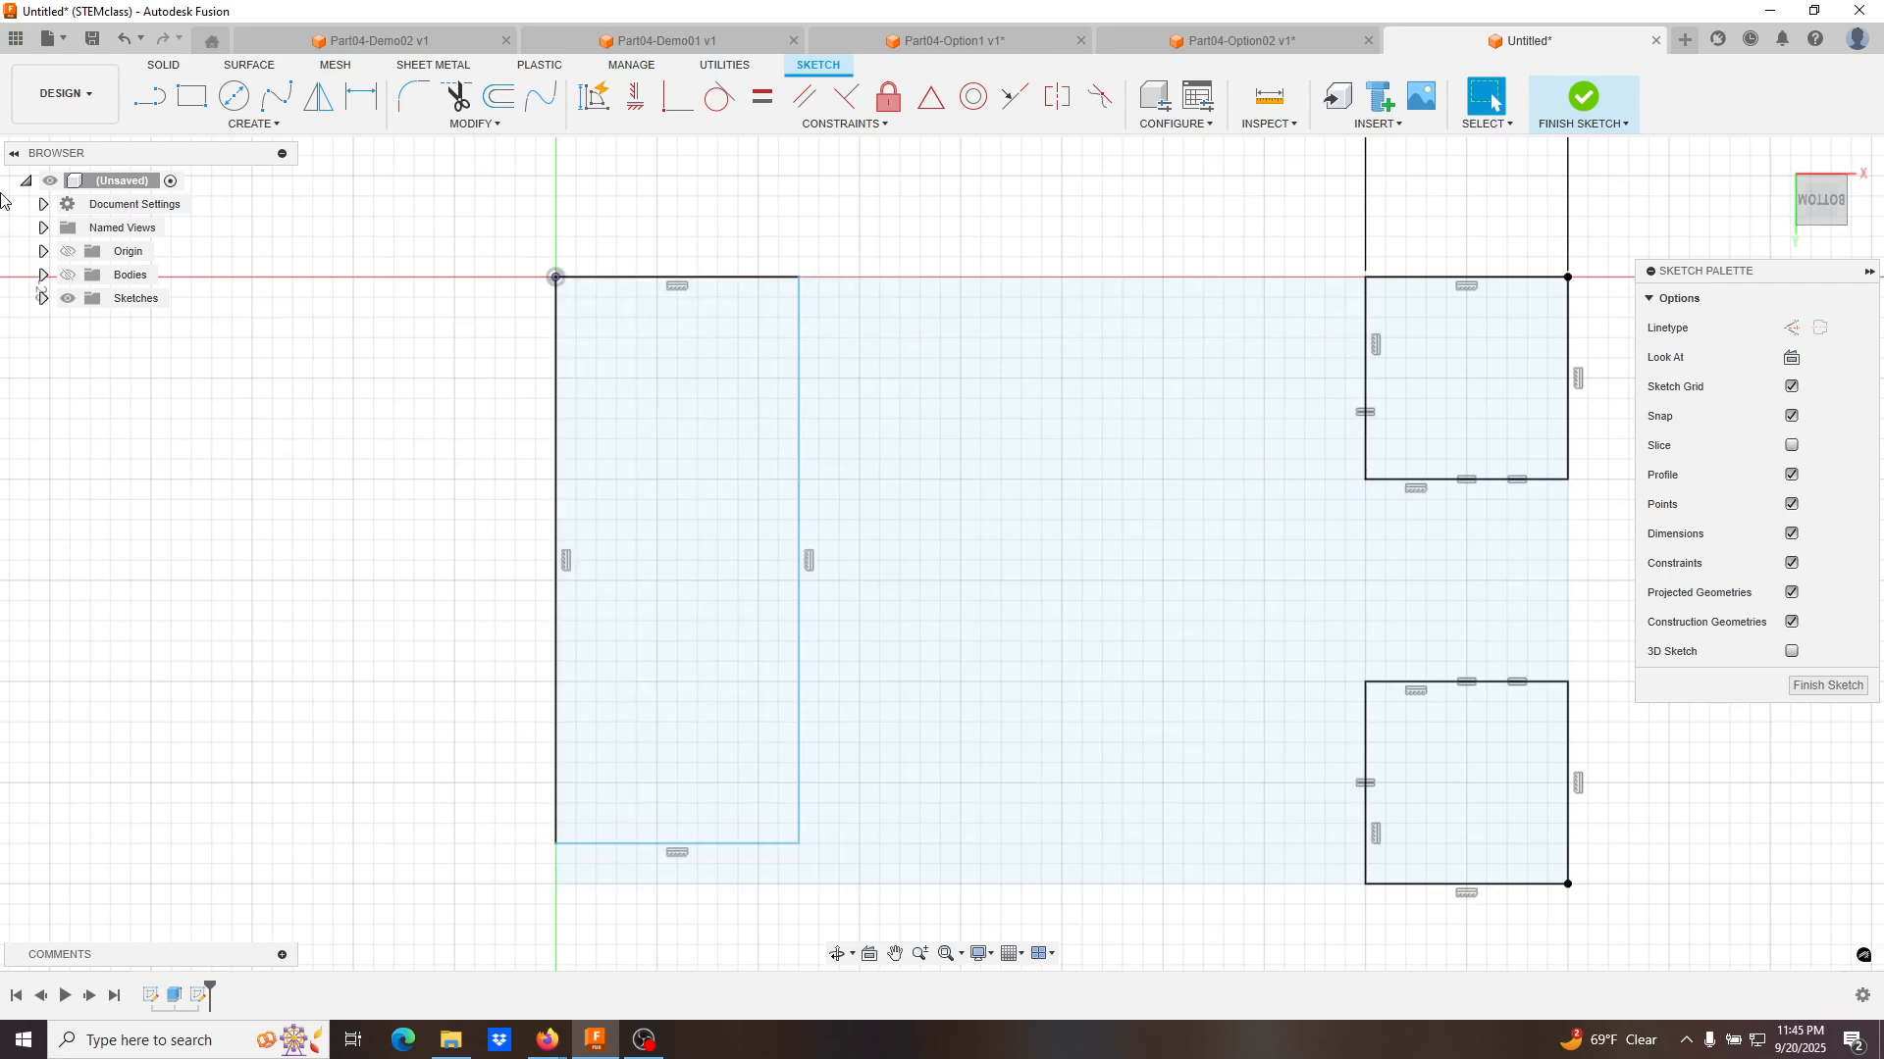
click(68, 275)
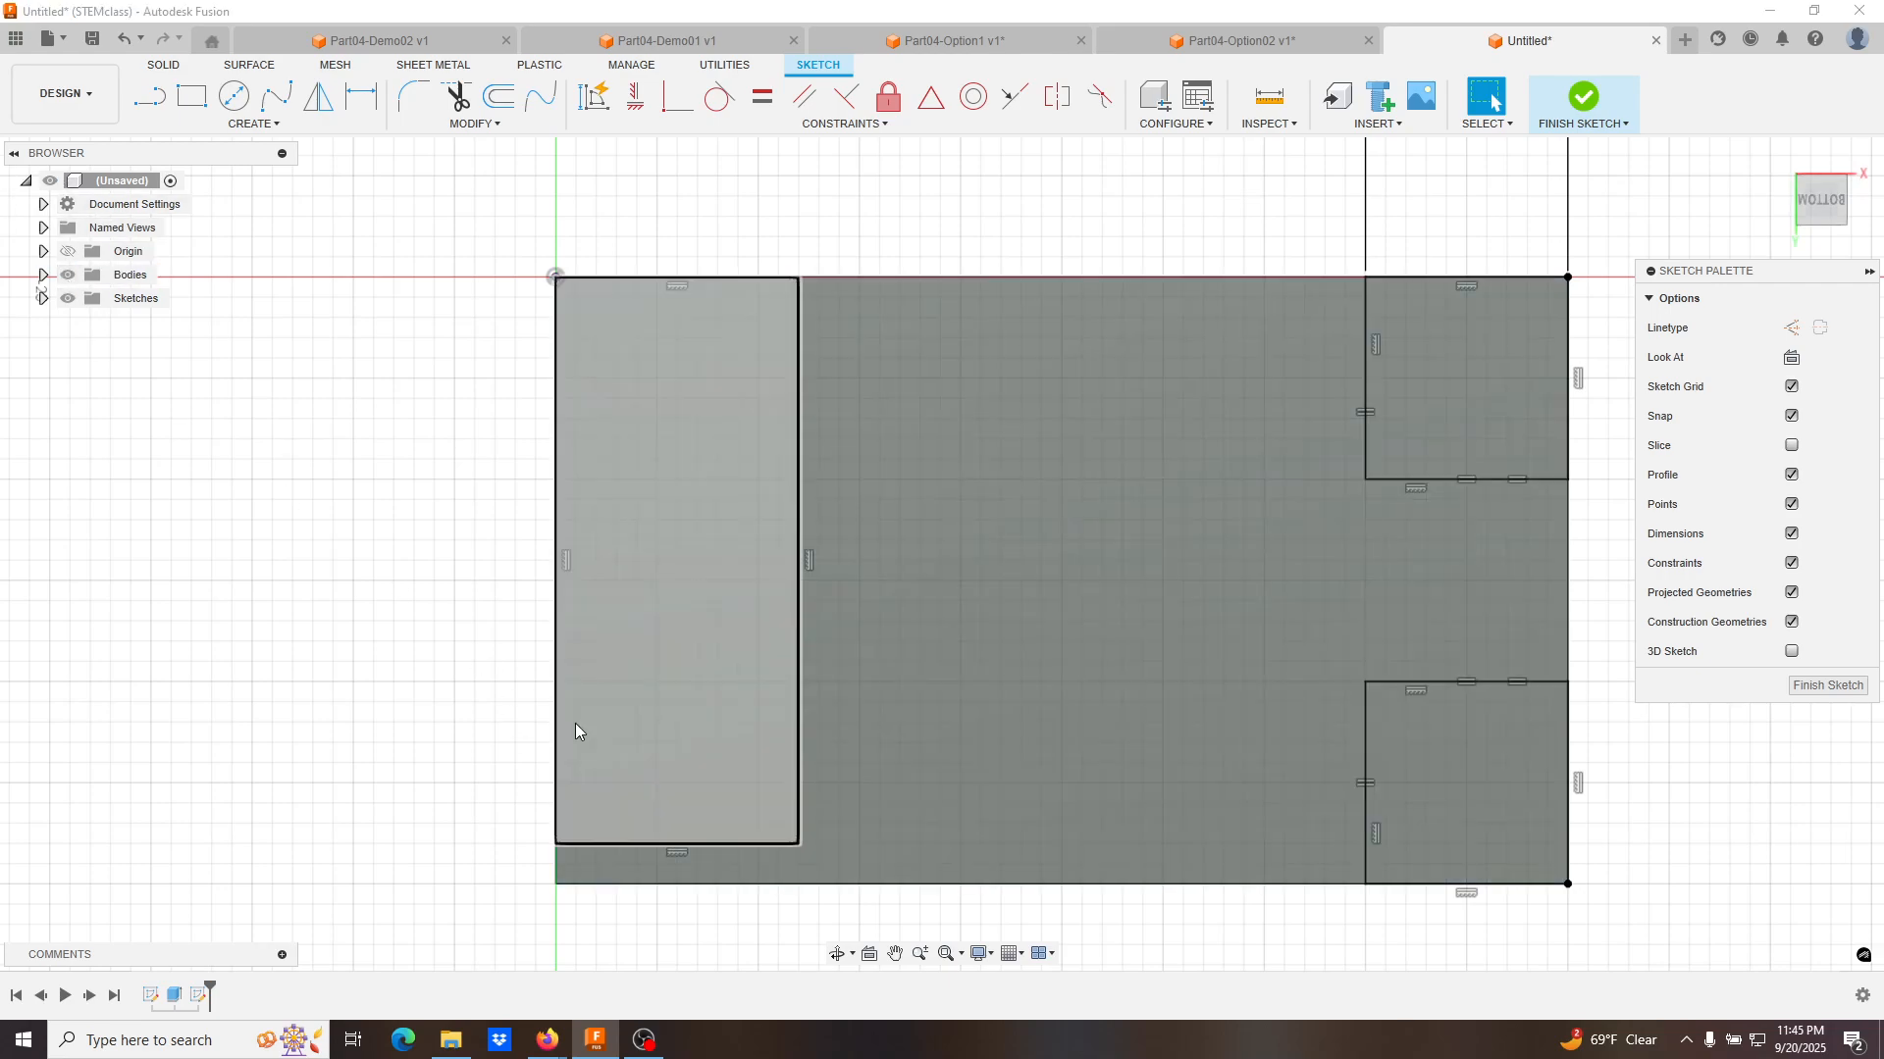
Make the rectangle's free corner coincident with the block's long edge opposite the X axis.
click(789, 885)
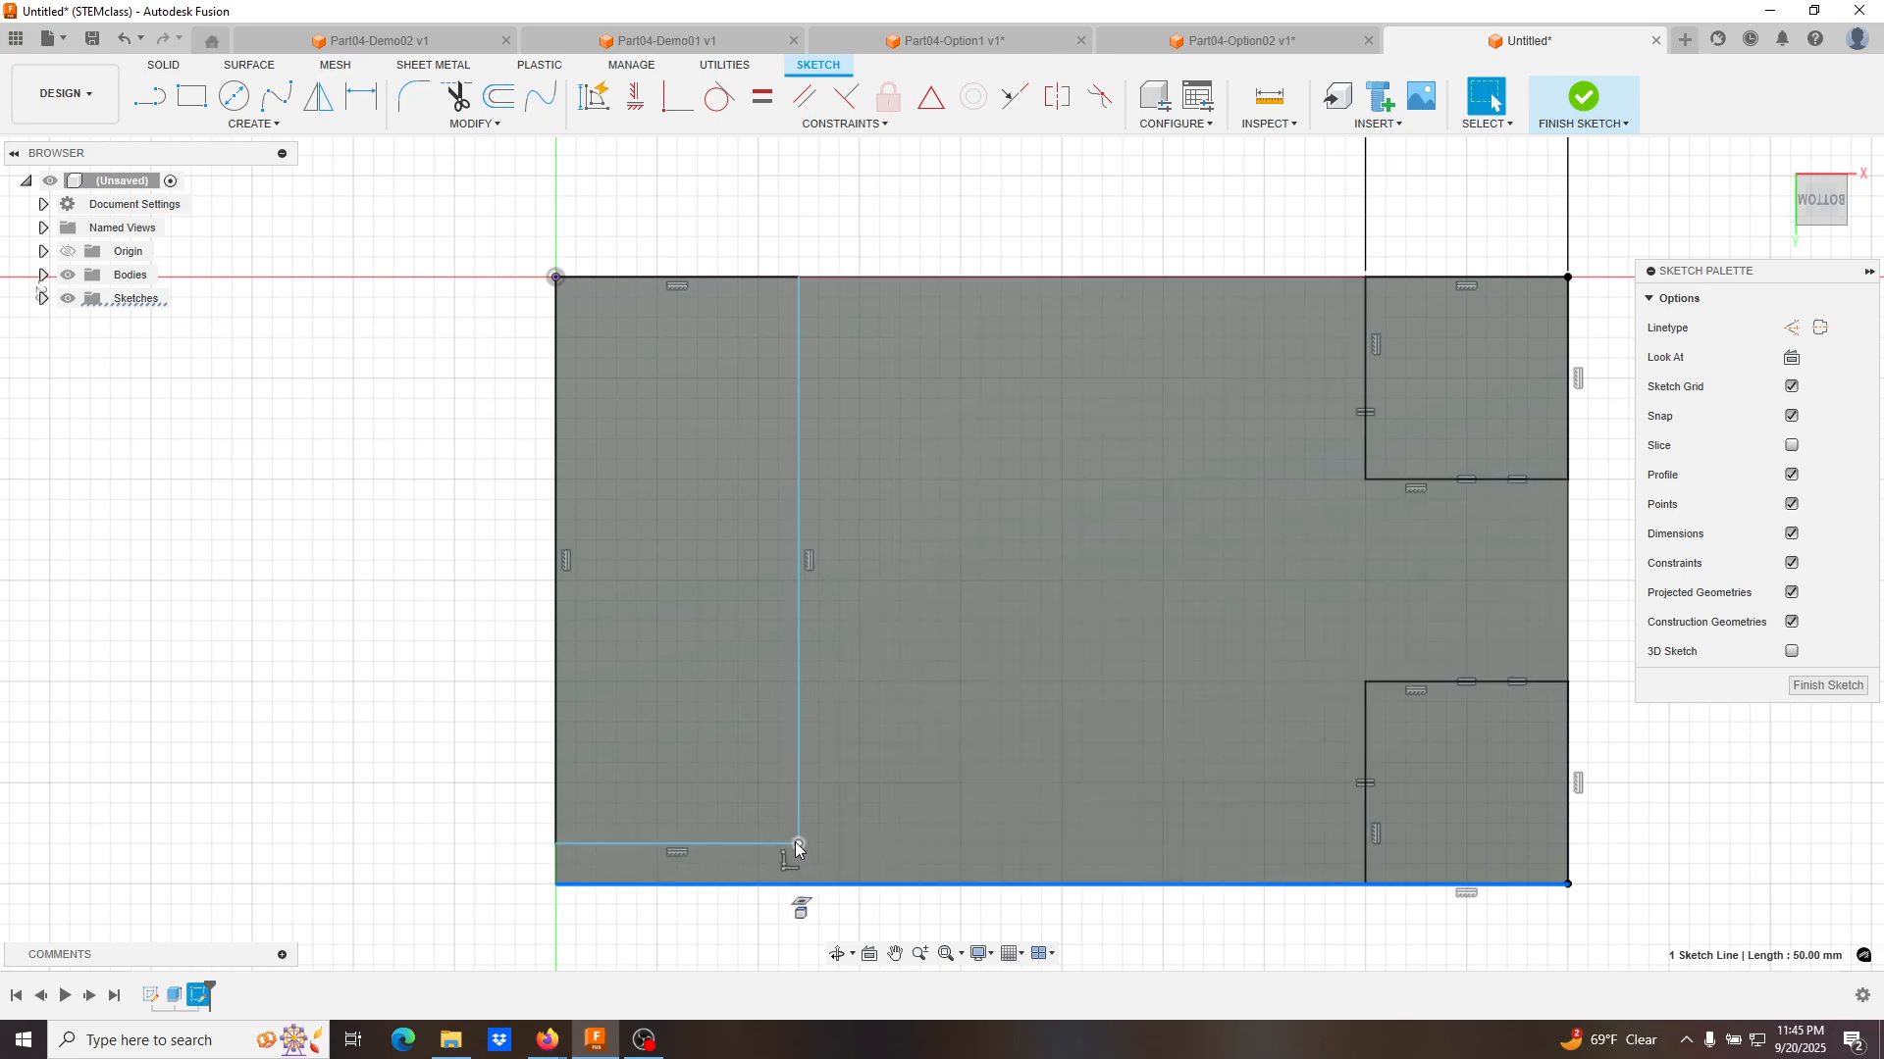
shift+click(797, 842)
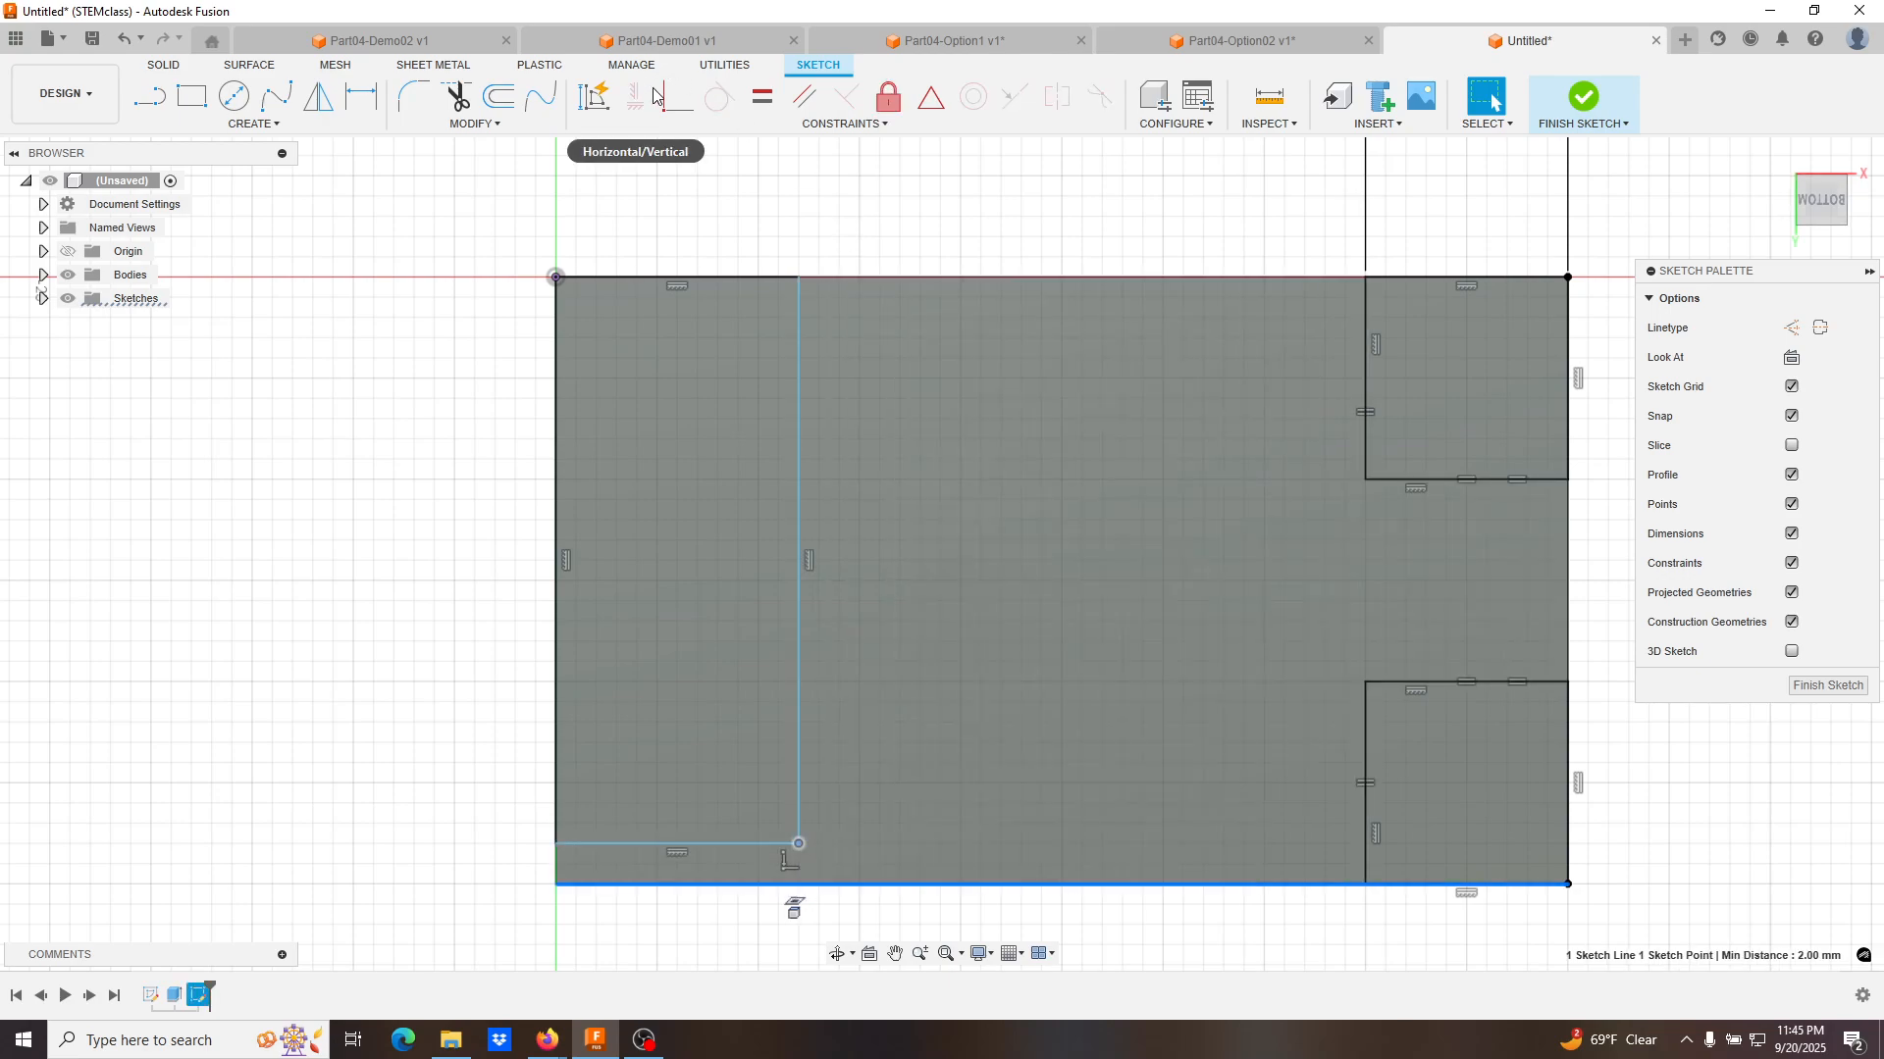
click(674, 103)
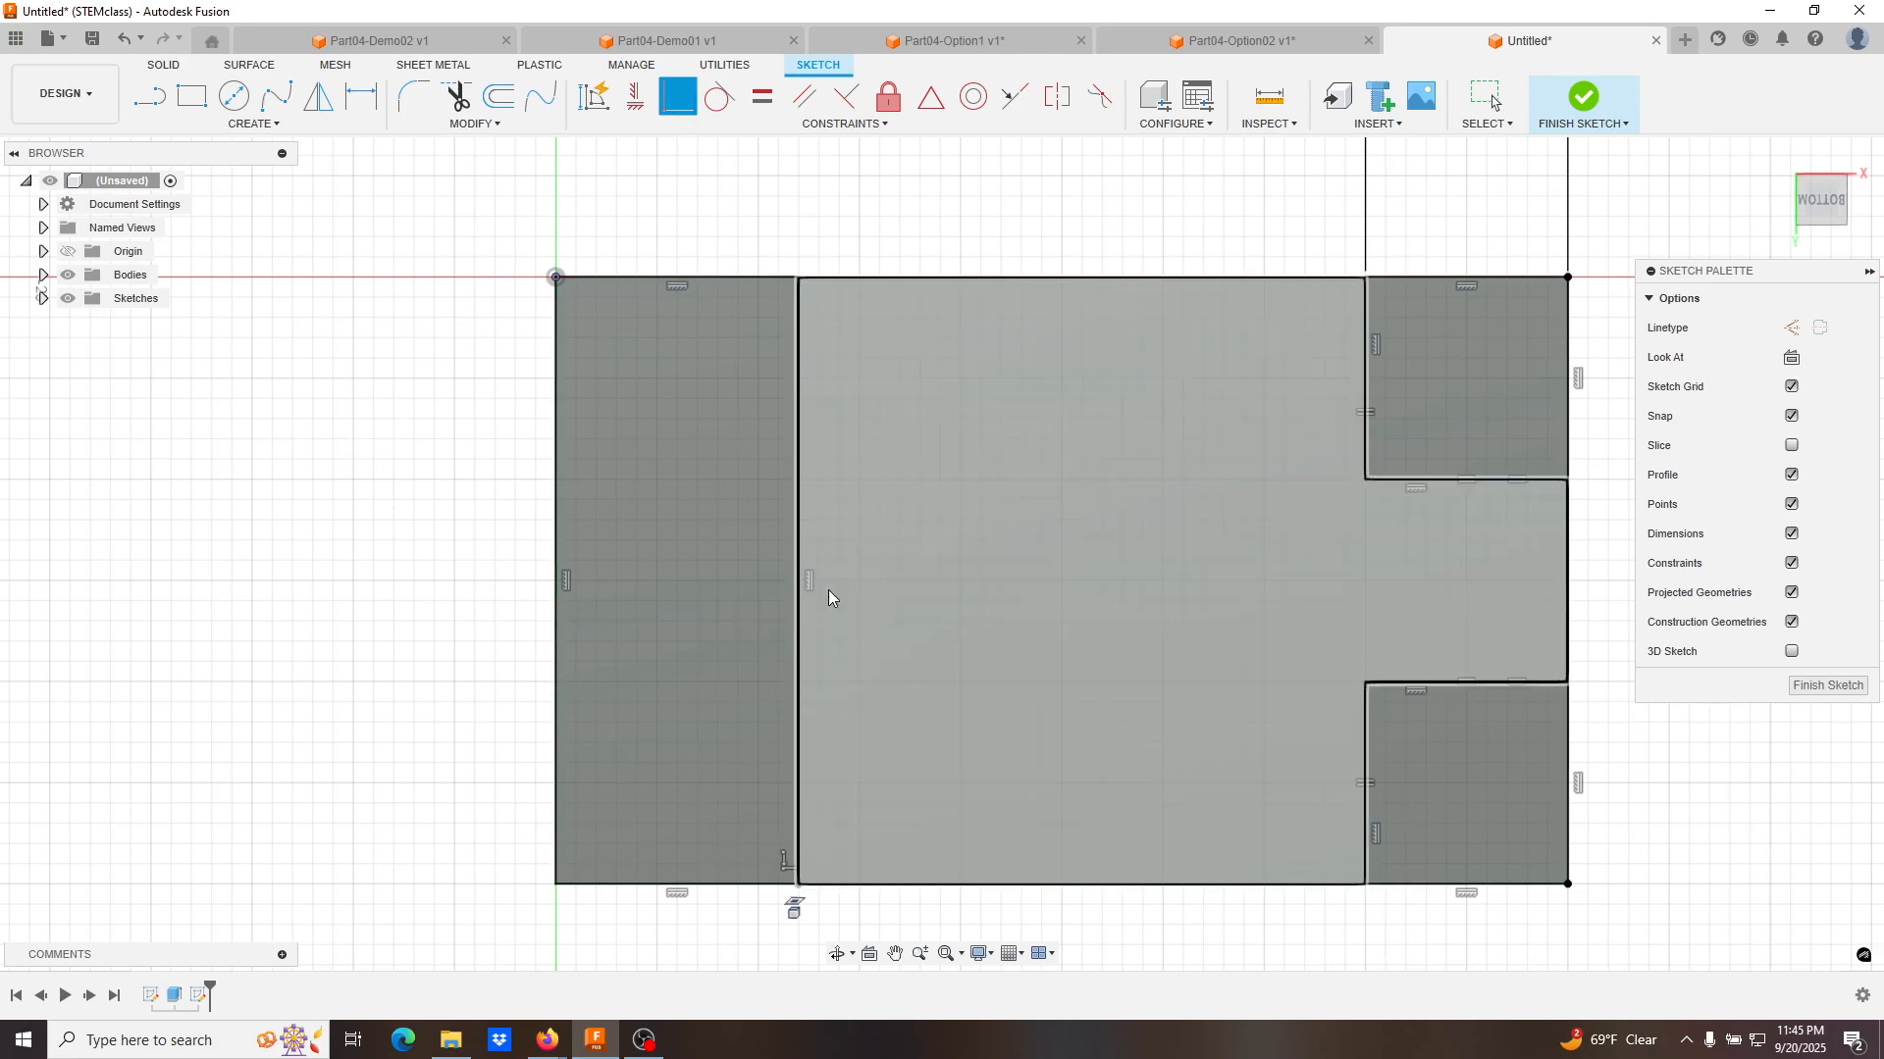
key(Escape)
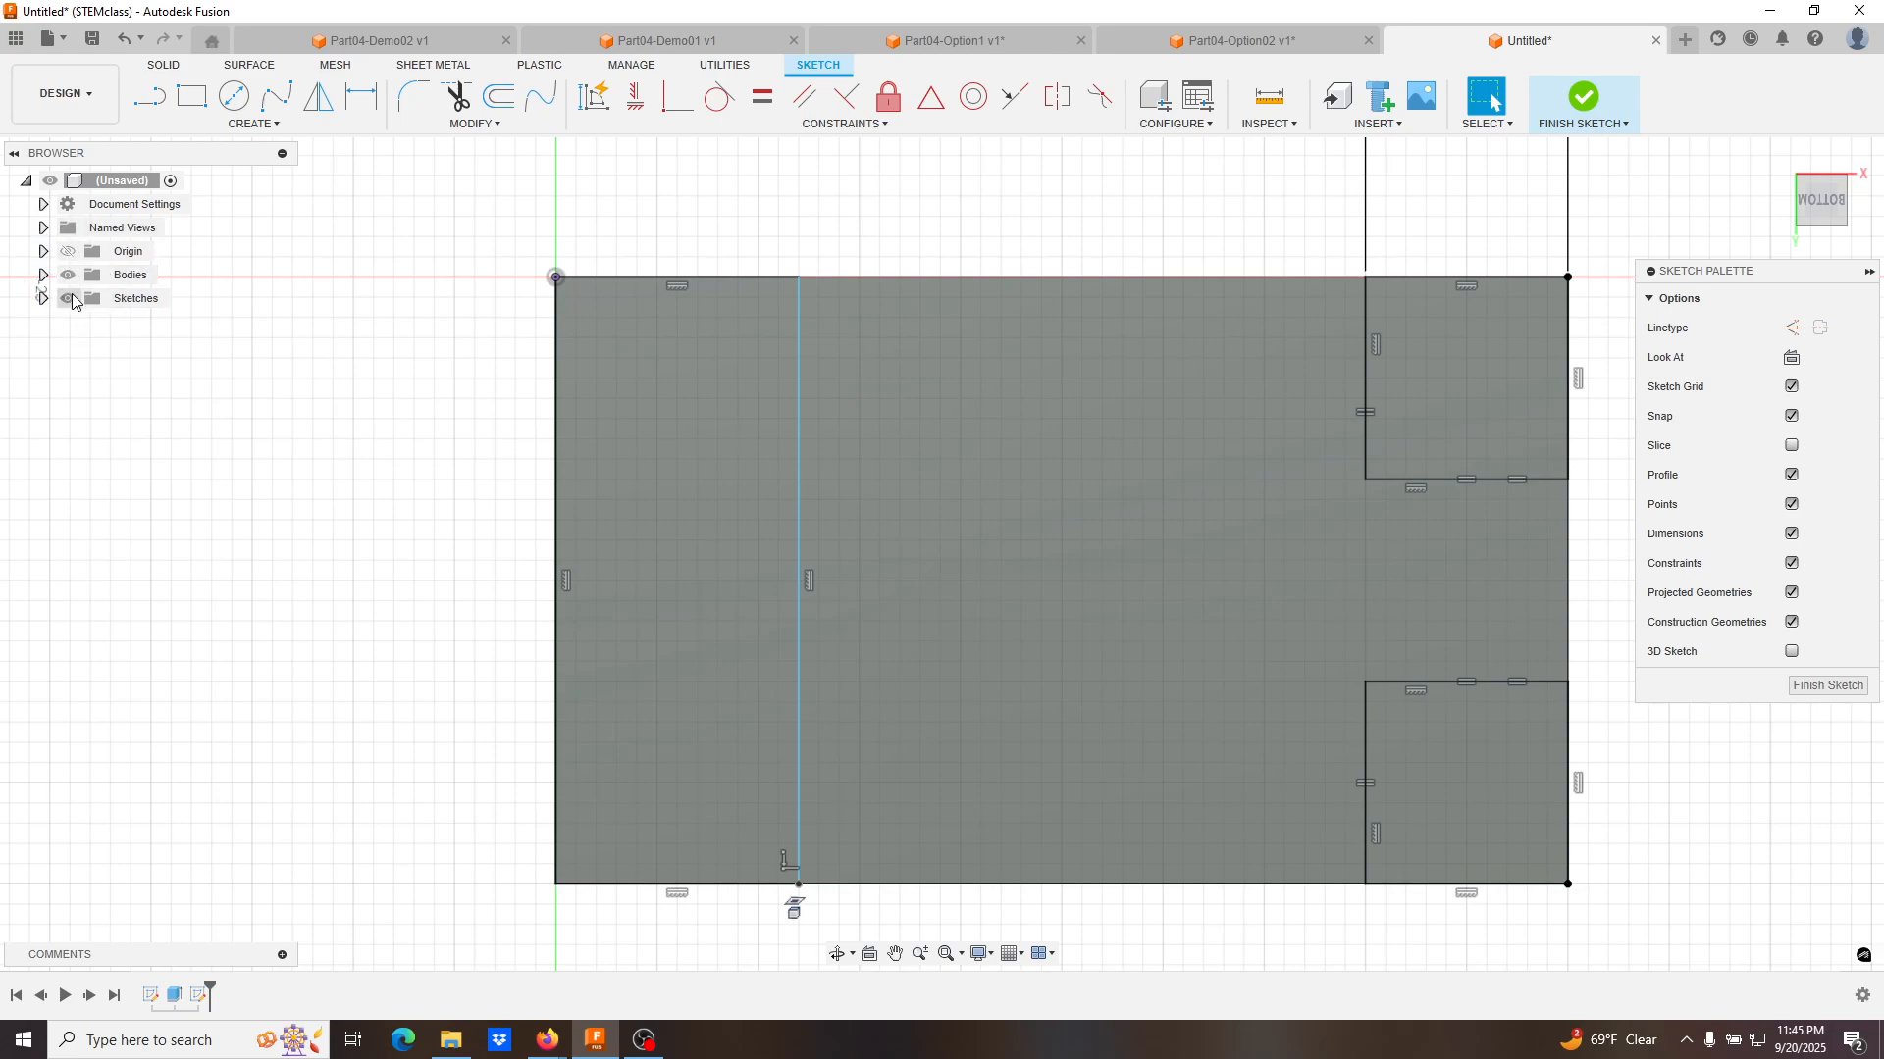
click(677, 97)
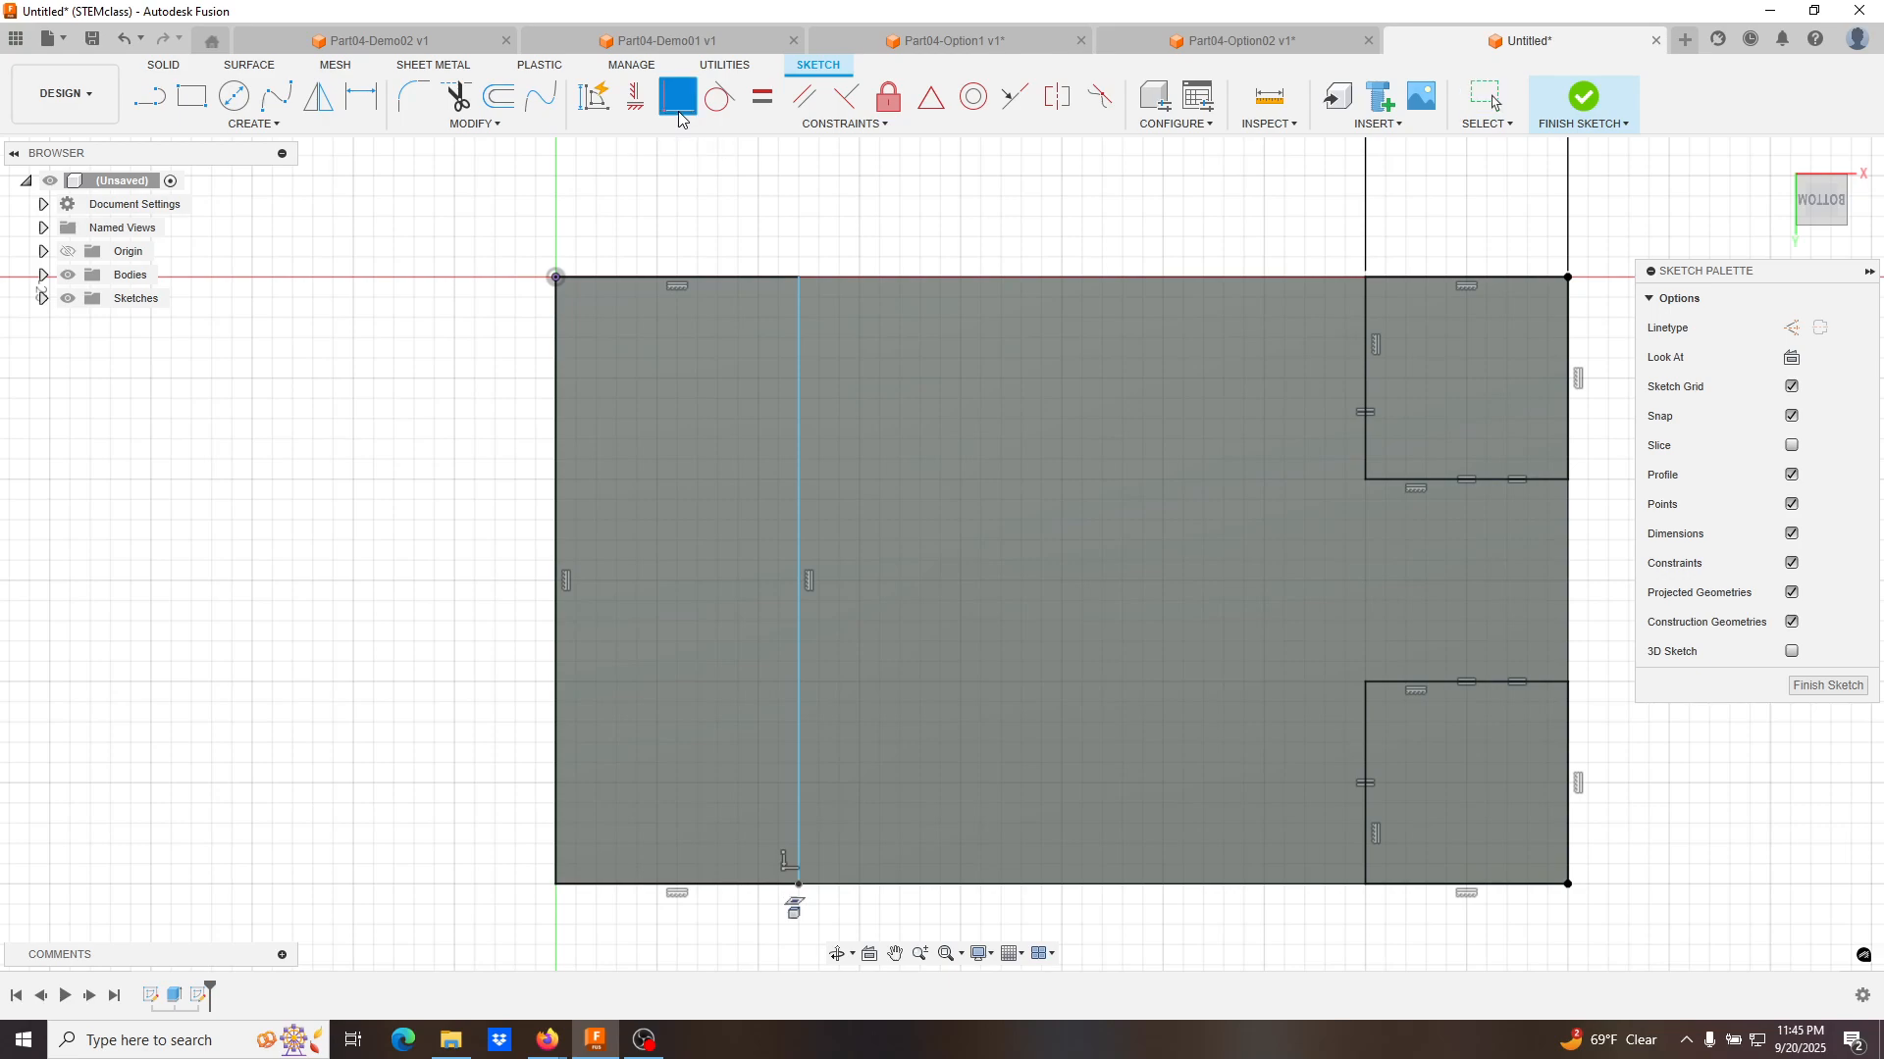
click(798, 279)
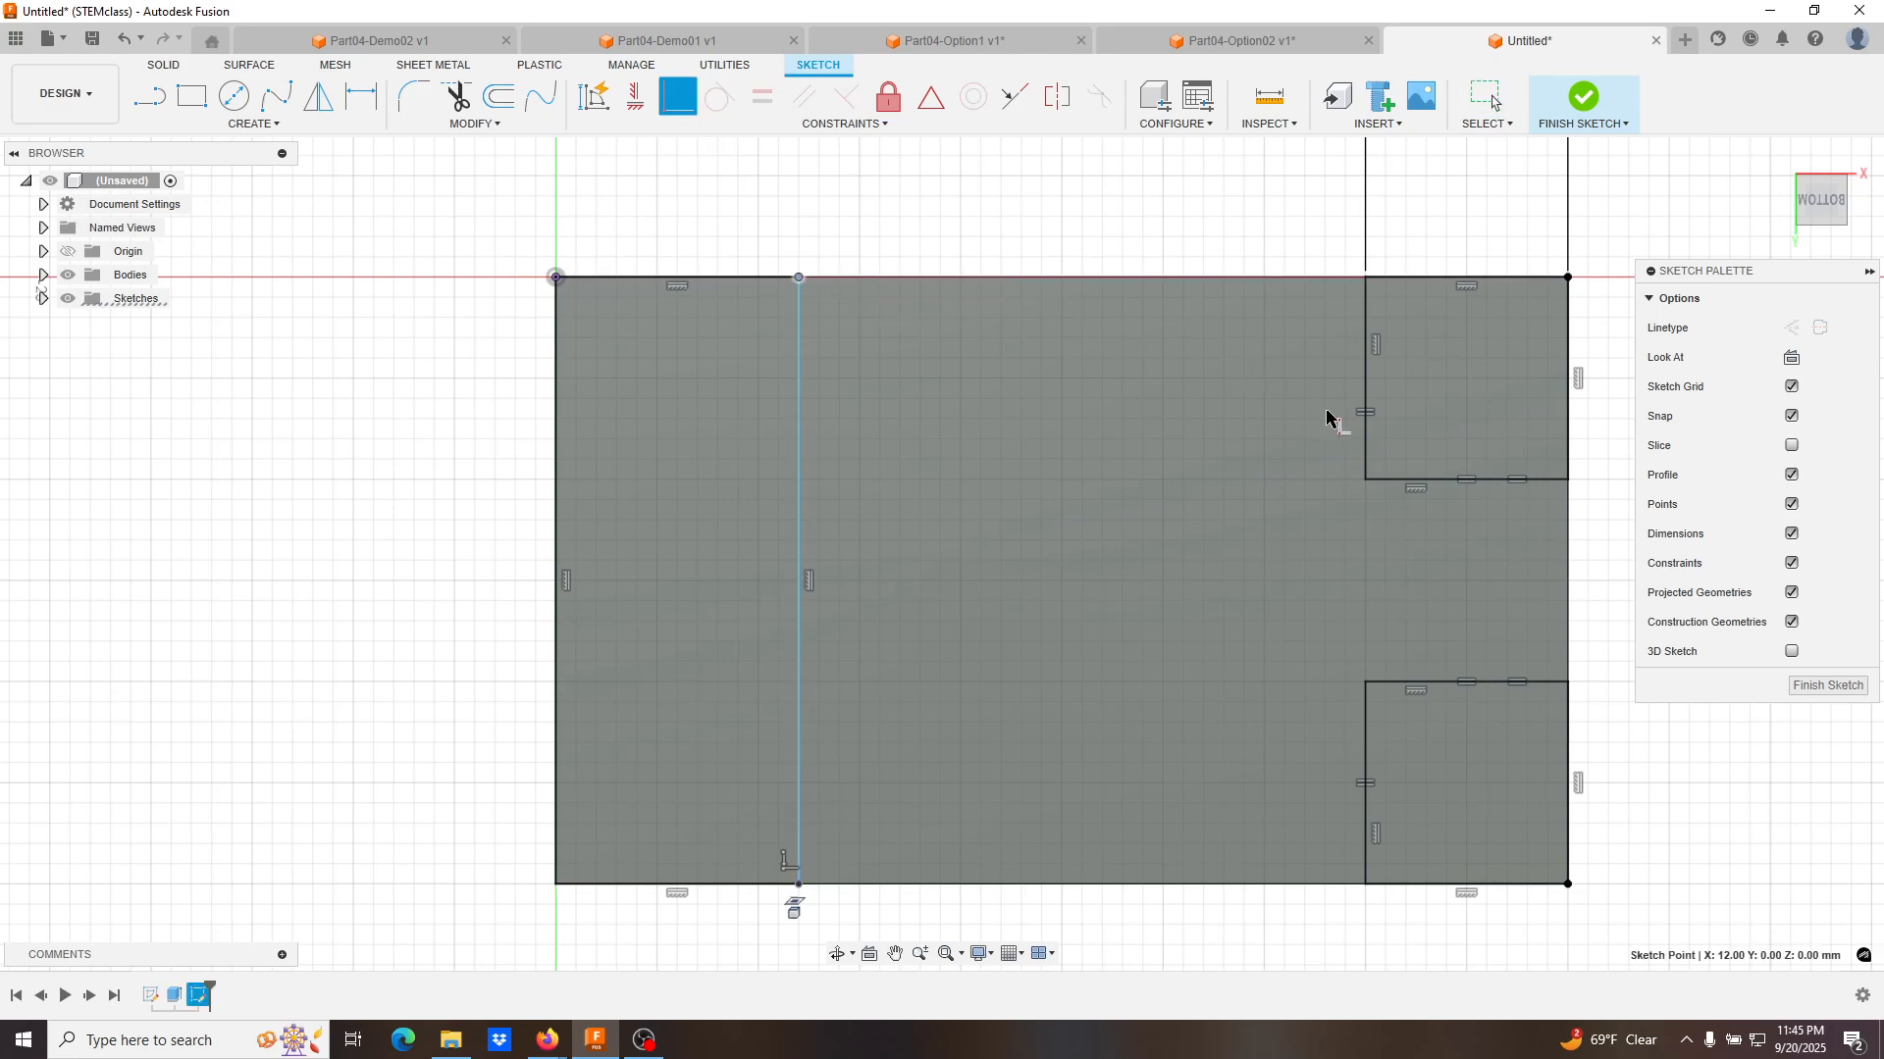
key(Escape)
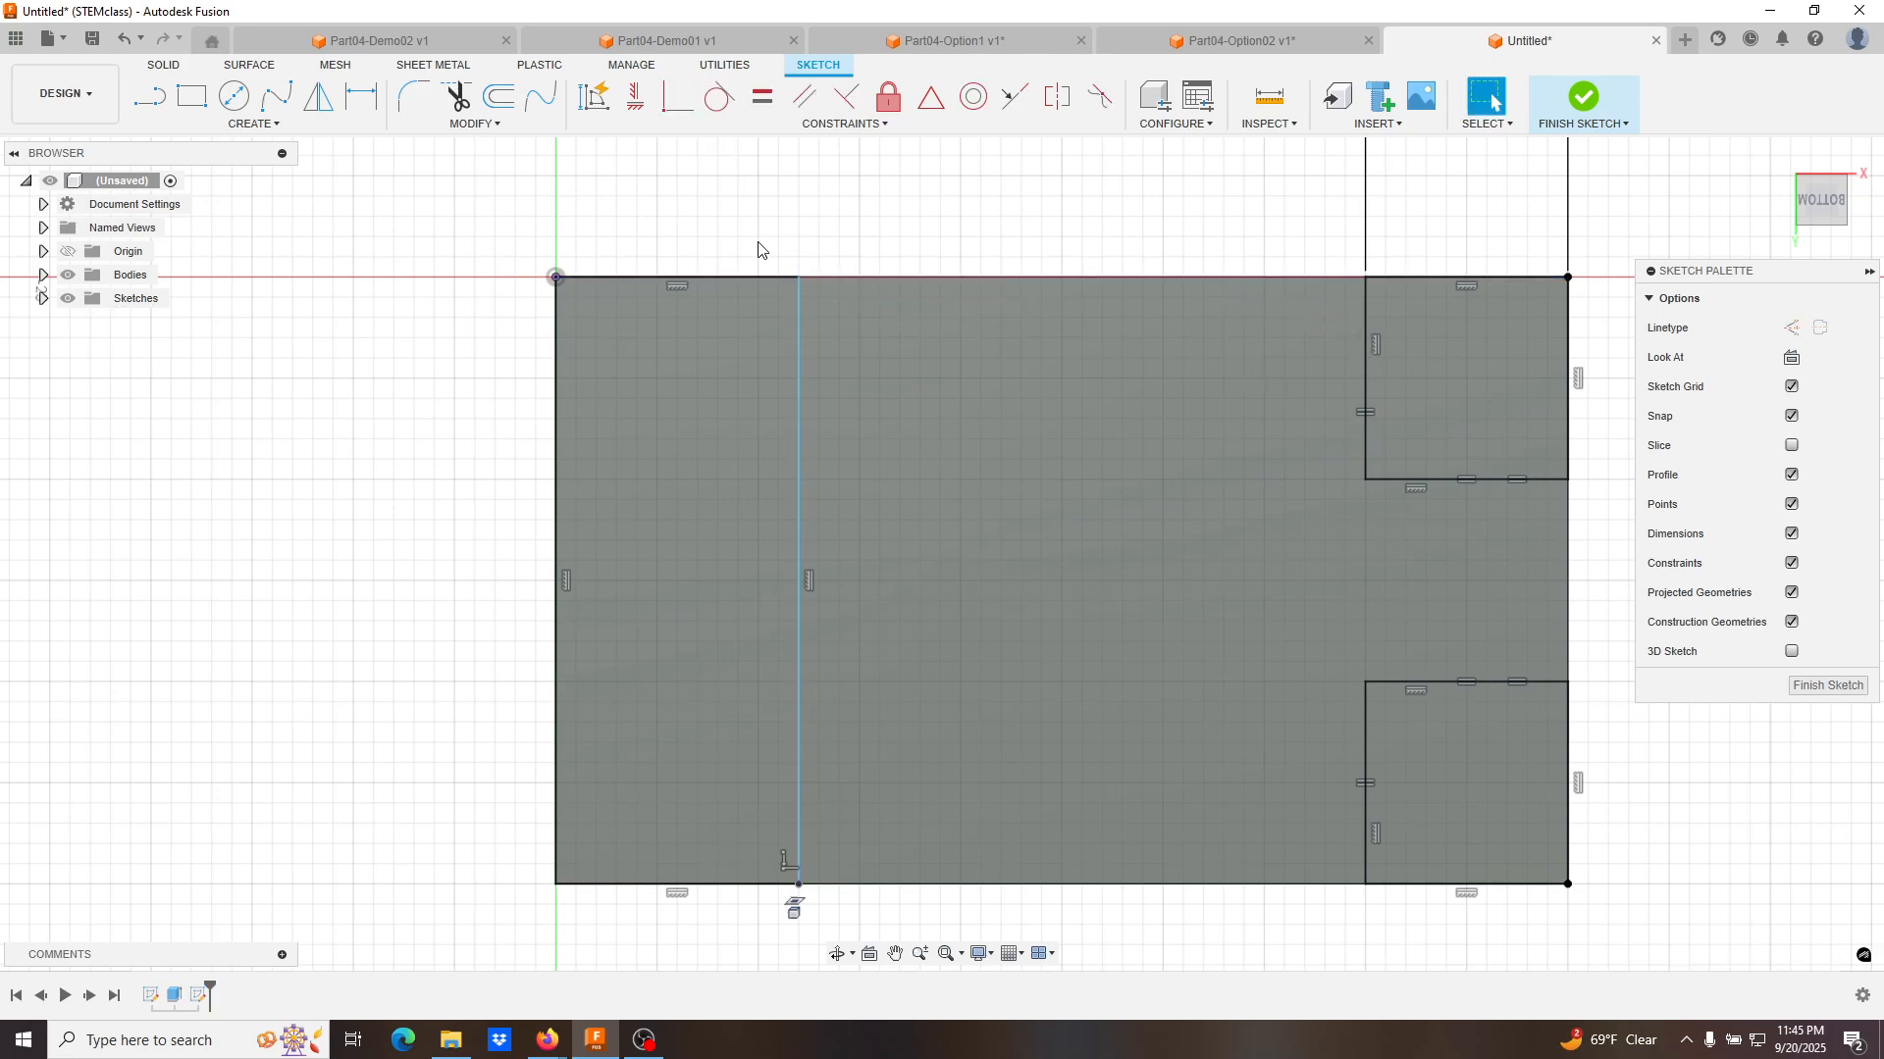
Make the rectangle's short side on the X axis equal to the matching side of the 10 mm square and finish the sketch.
click(709, 286)
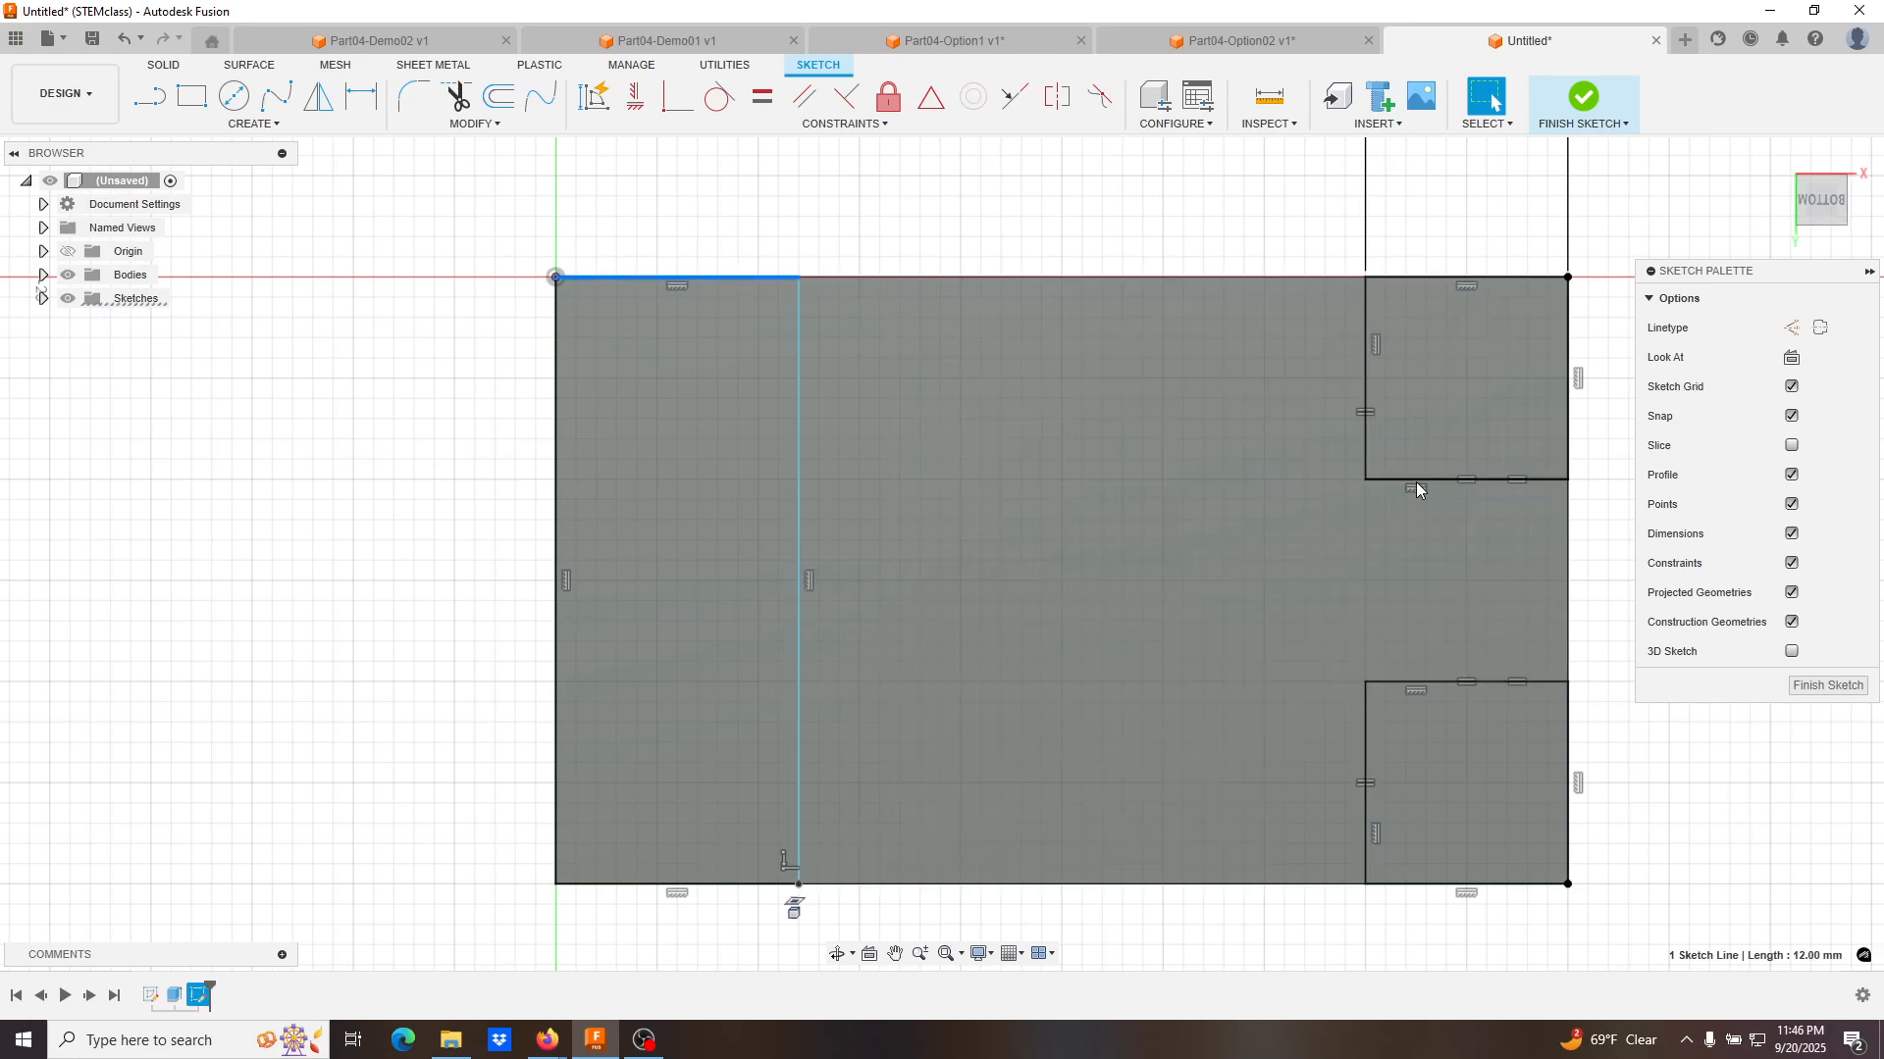
click(1434, 277)
click(763, 100)
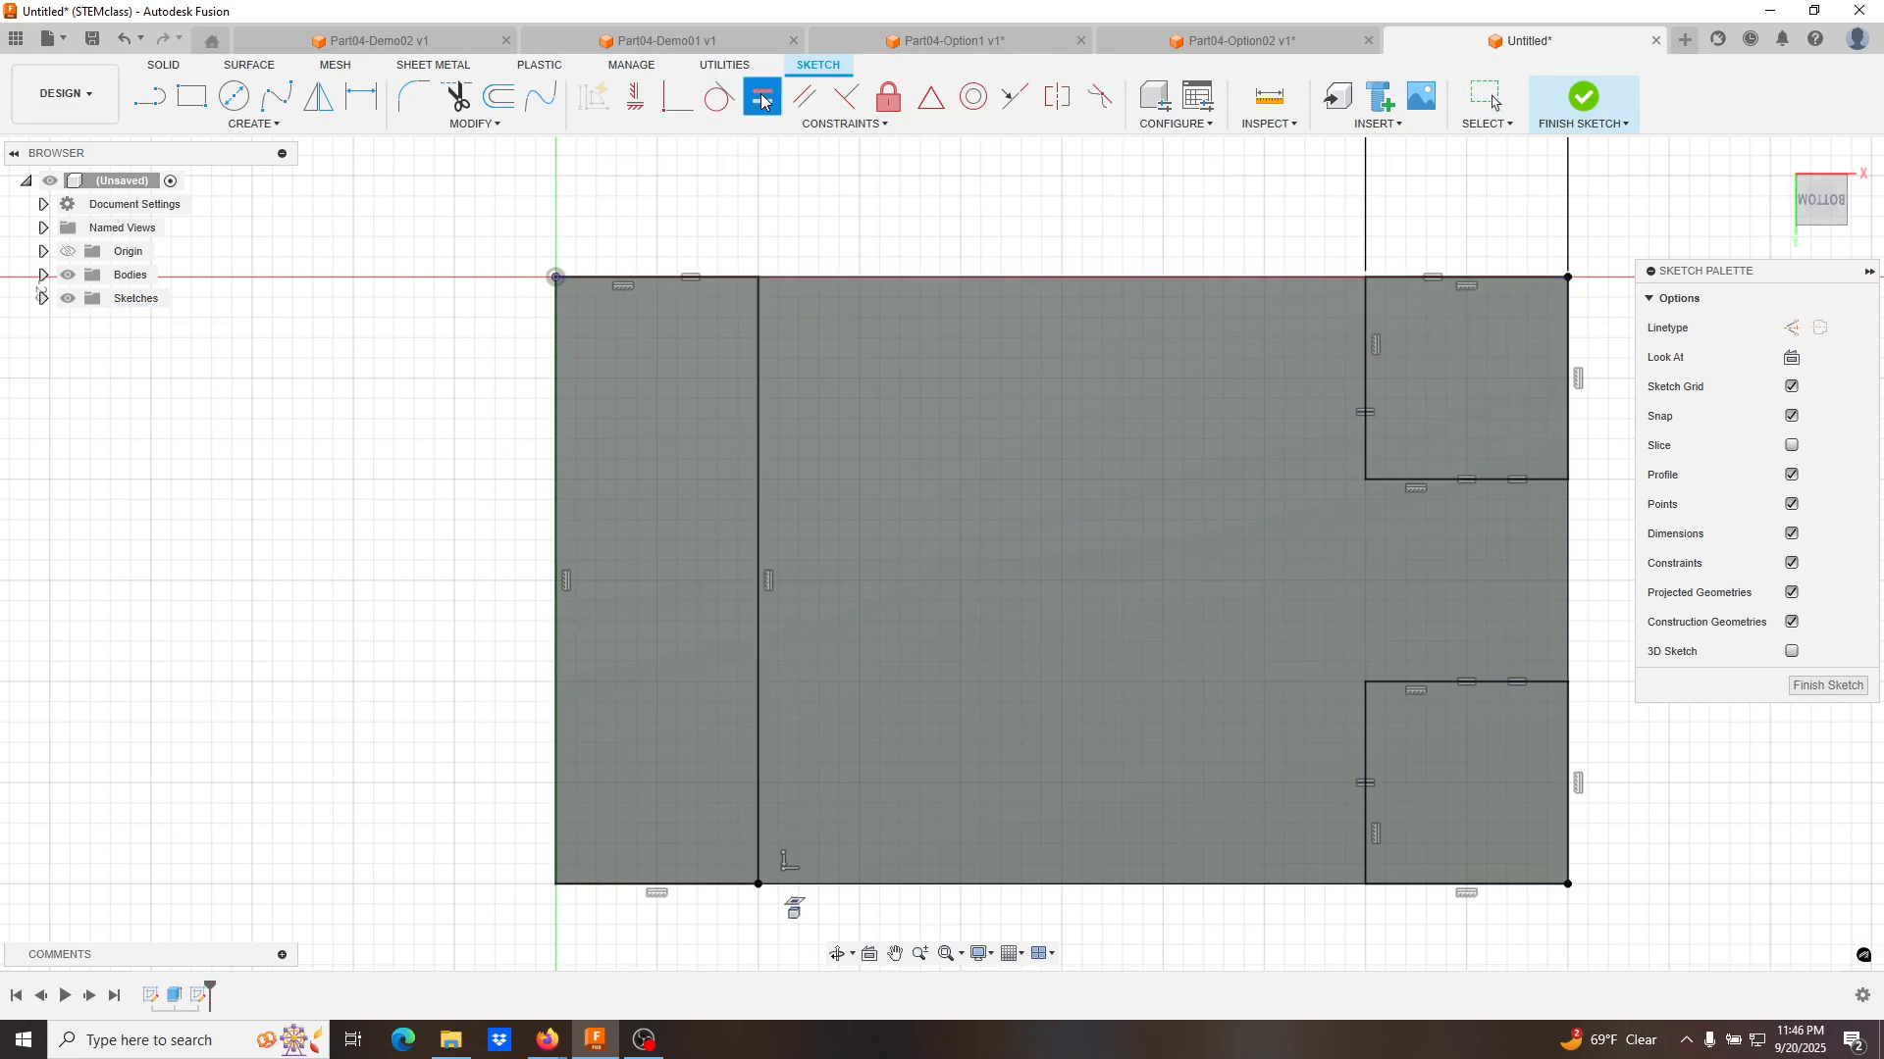
click(1844, 687)
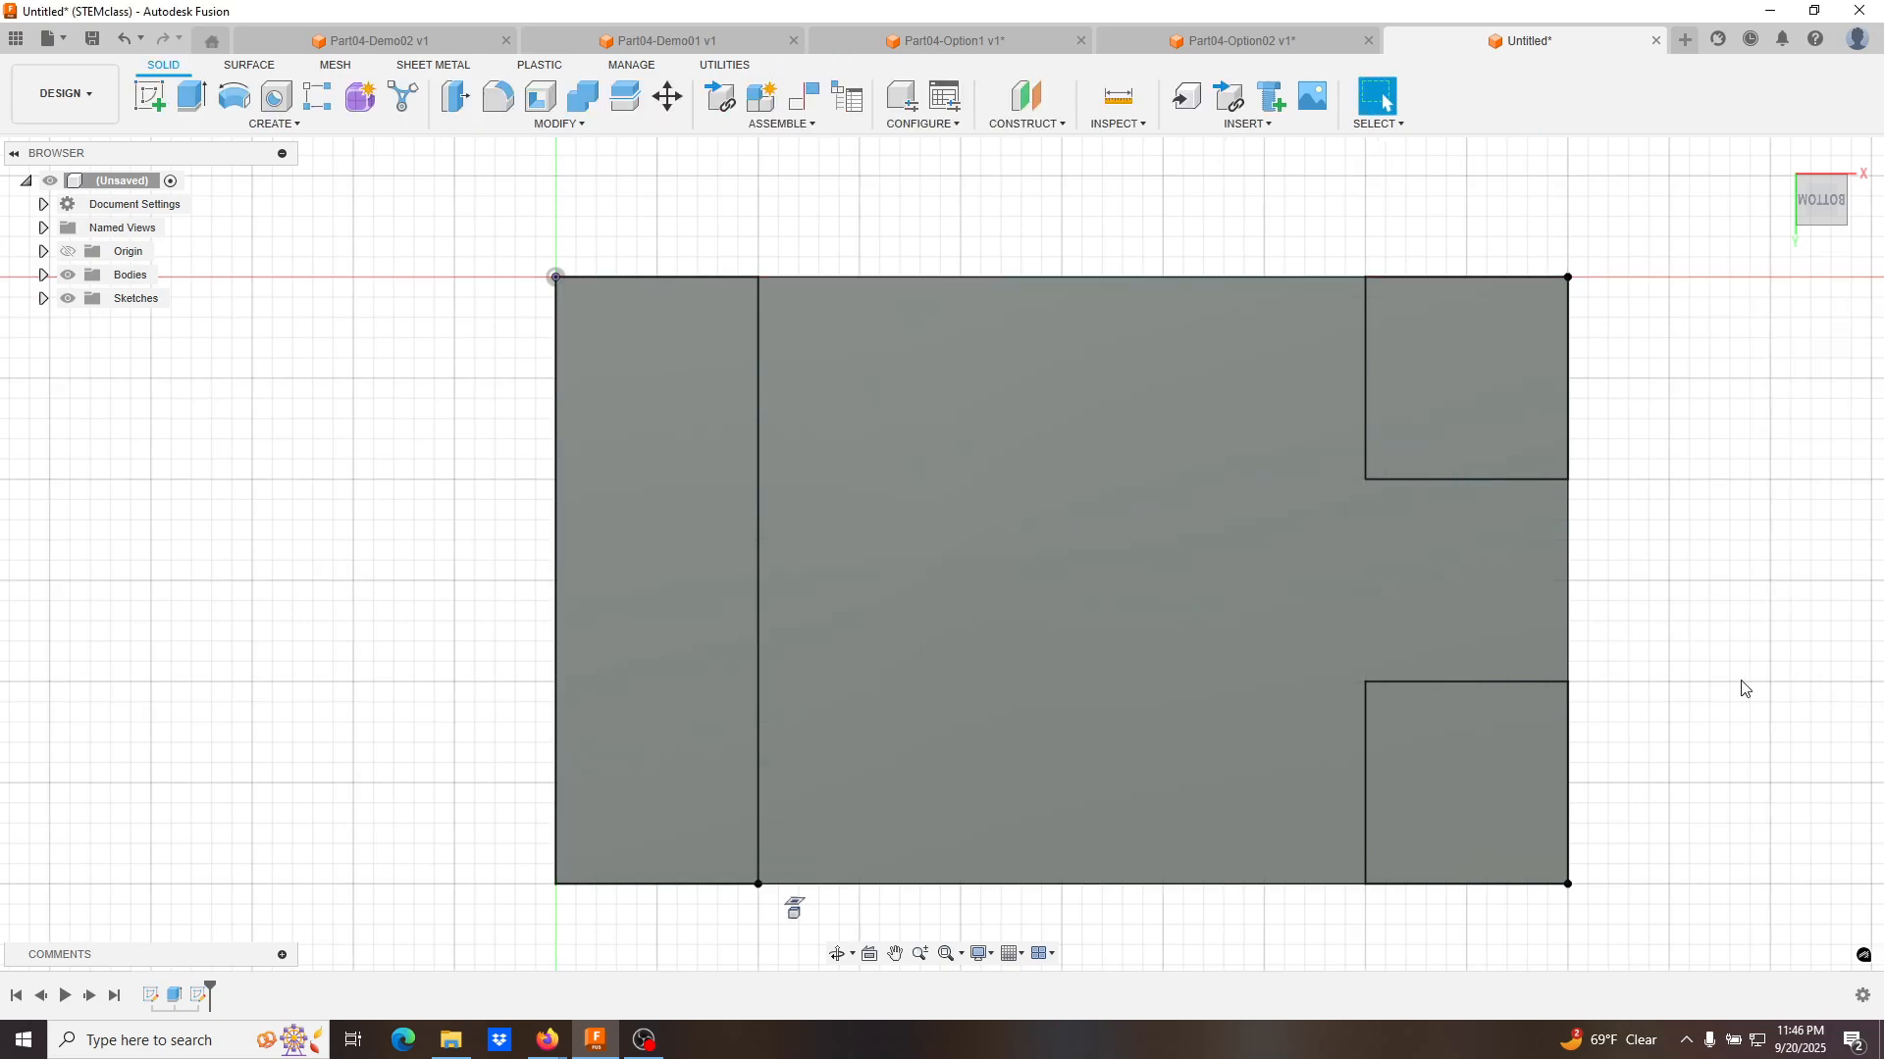
Extrude the full-width rectangle and both corner squares 10 mm downward from the block's underside.
mouse_move(1182, 513)
shift+middle_down()
mouse_move(1170, 706)
mouse_move(1157, 697)
shift+middle_up()
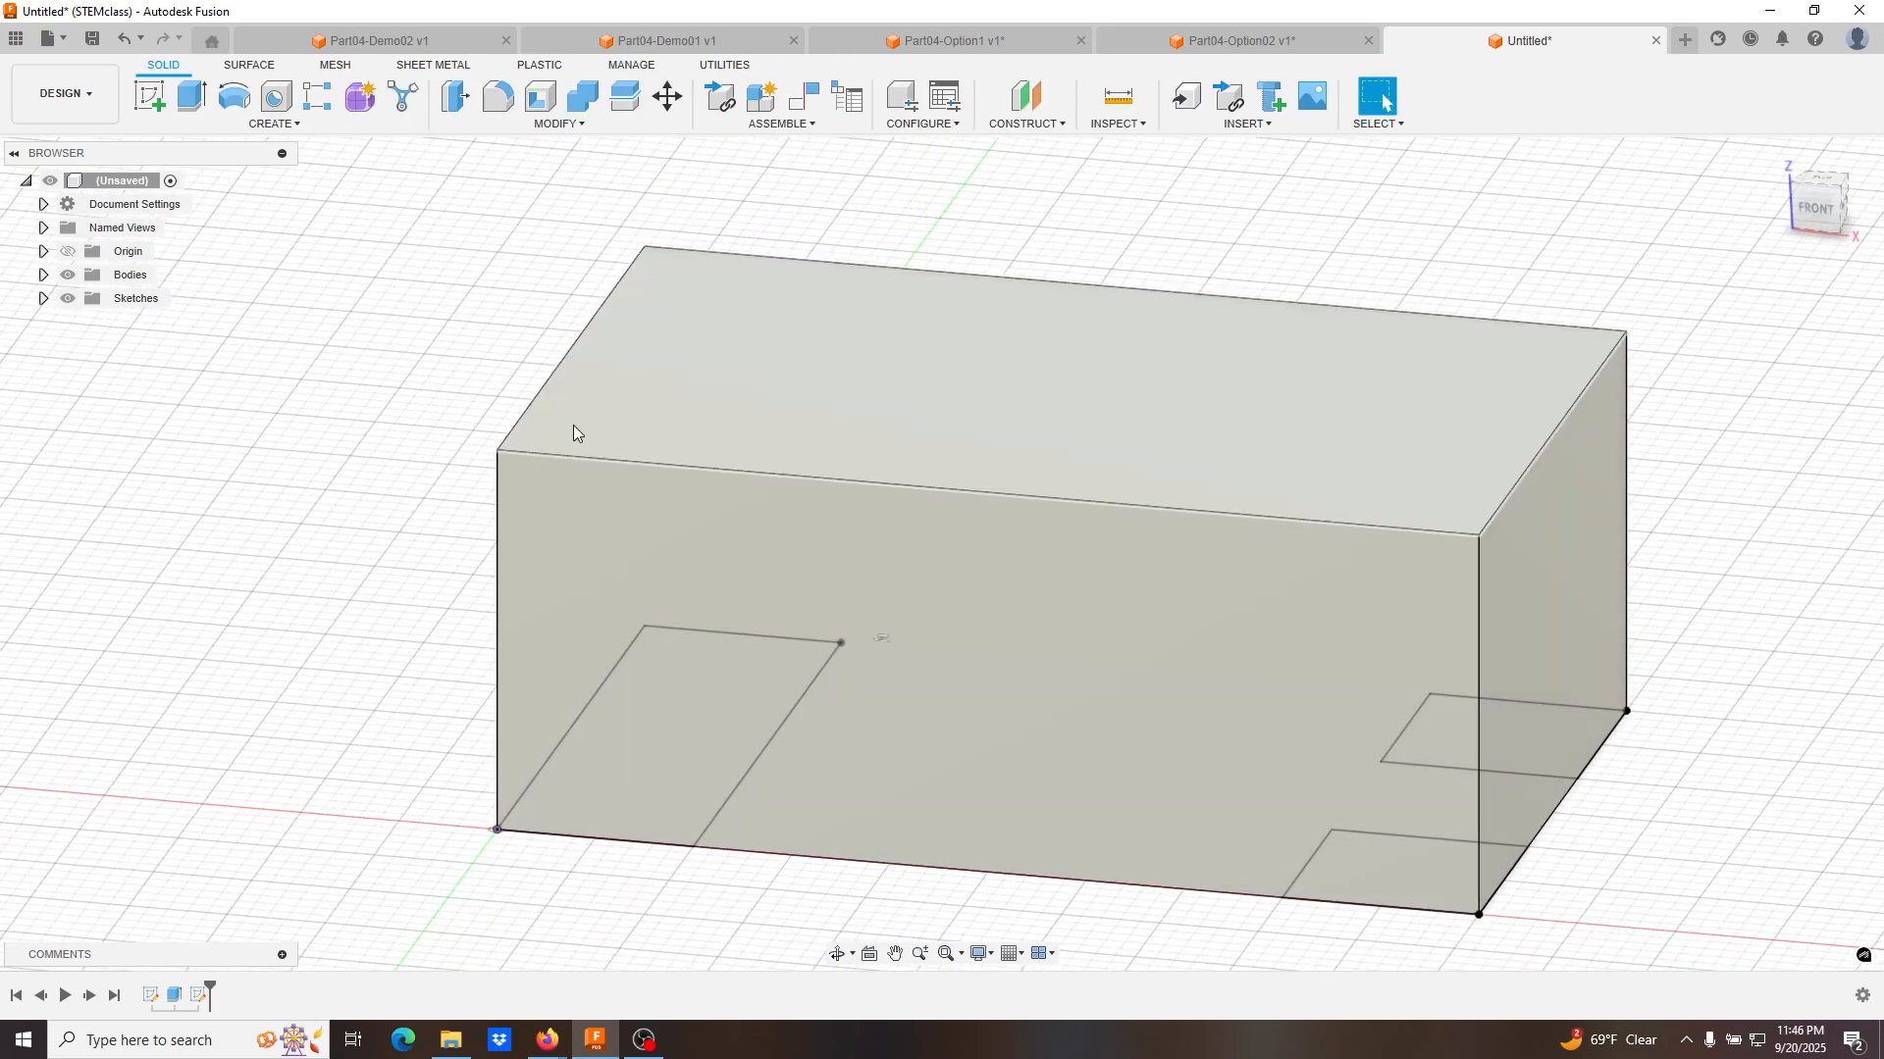
shift+middle_drag(298, 273, 298, 198)
click(196, 105)
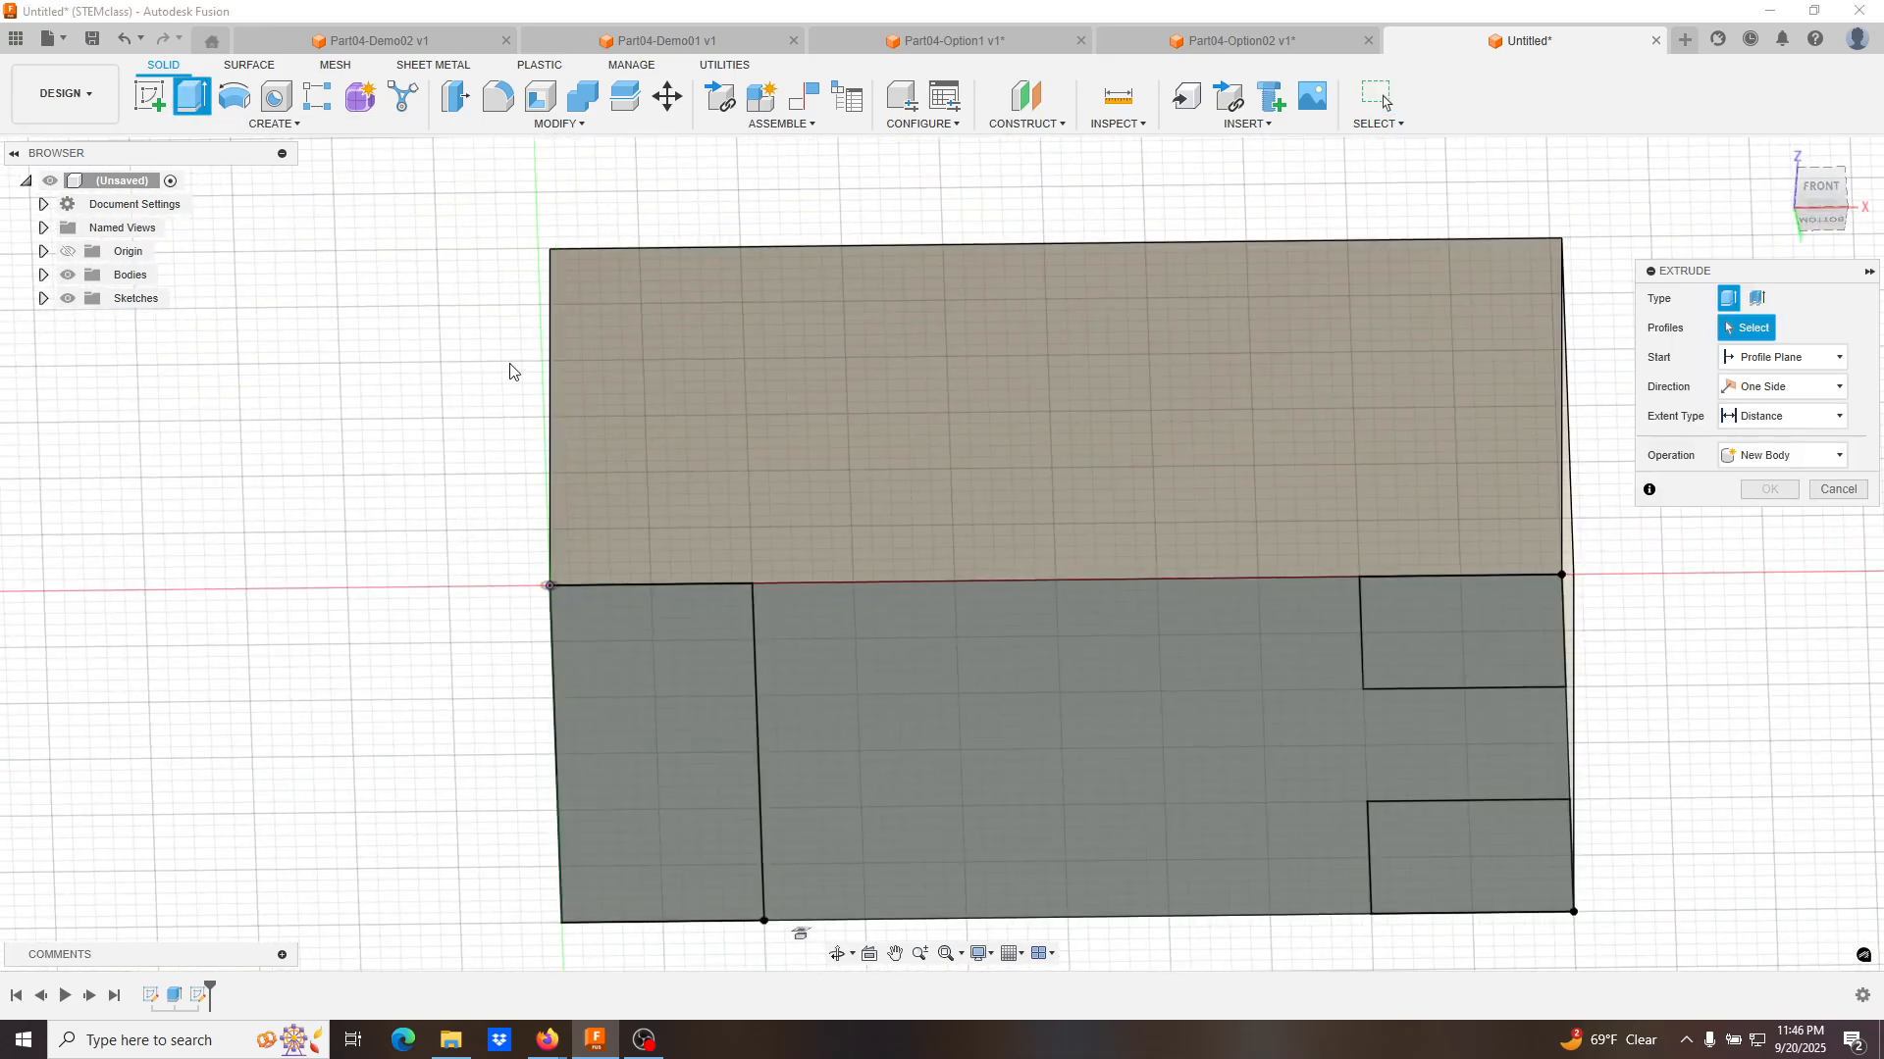
click(698, 713)
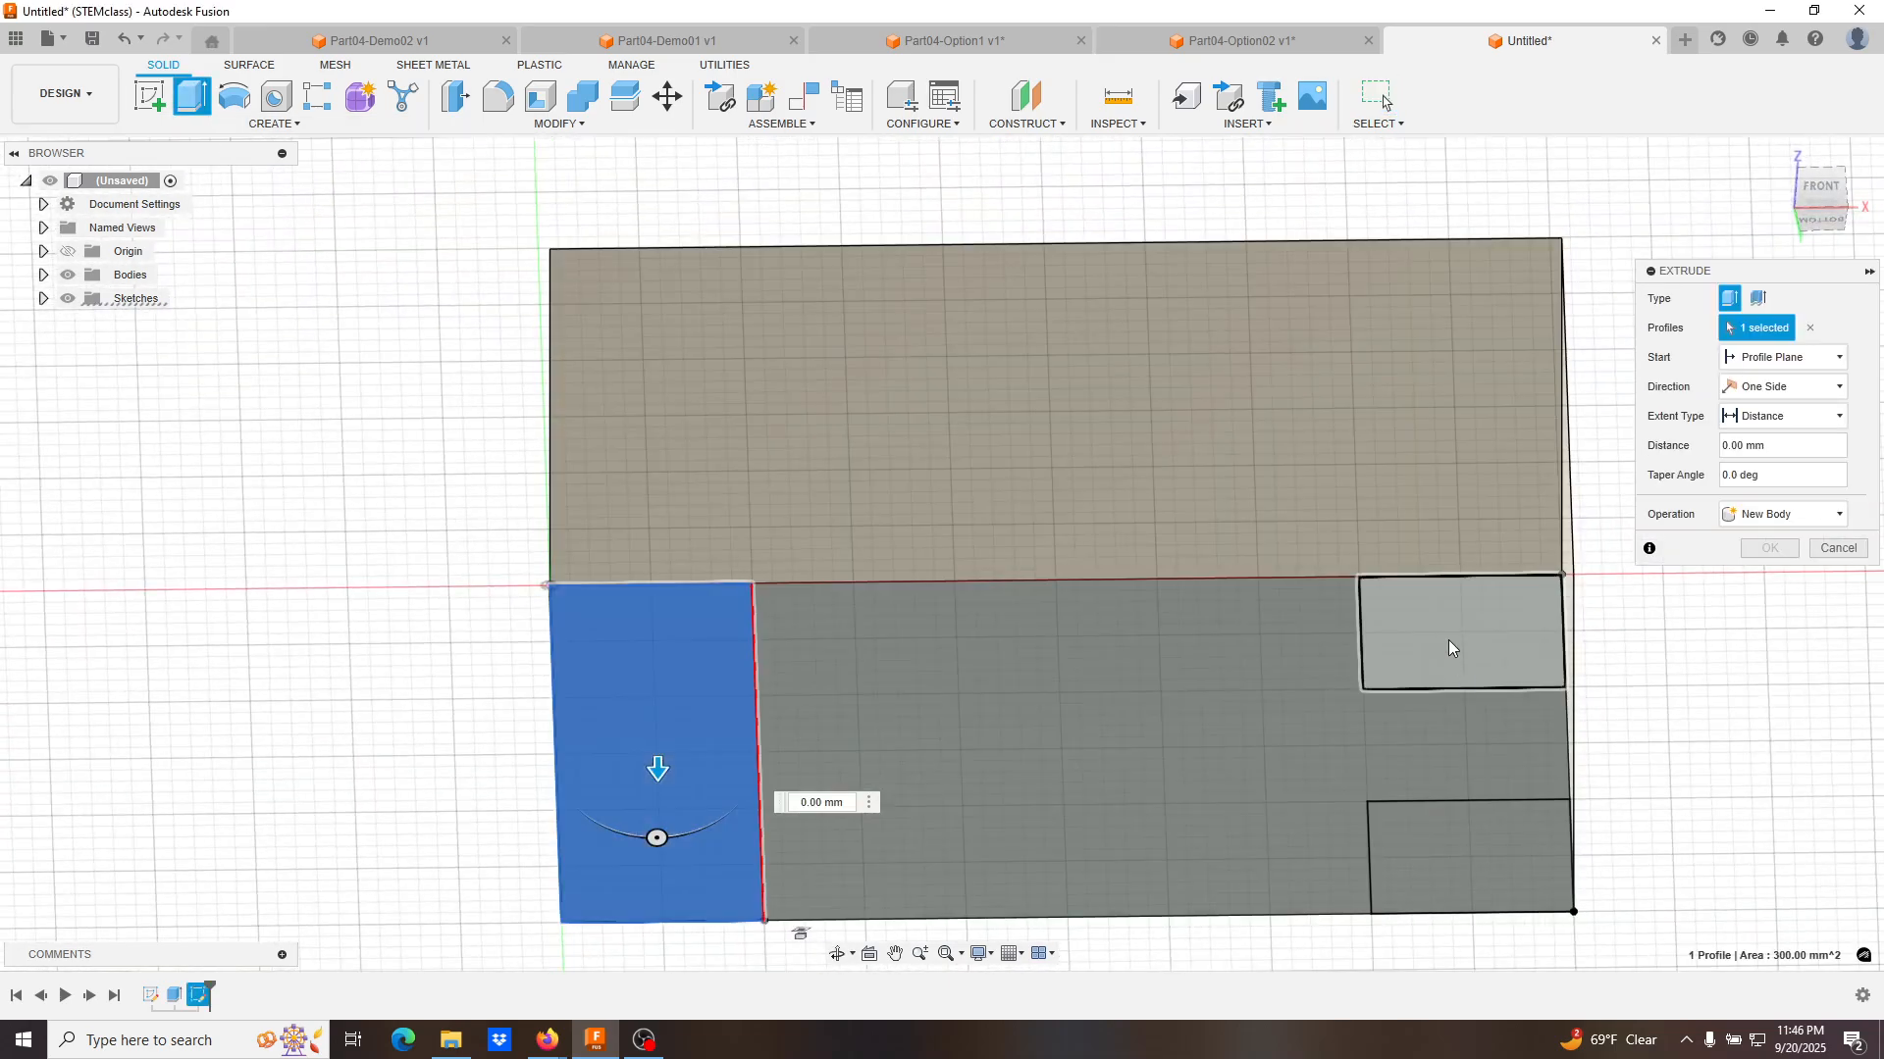
click(1448, 640)
click(1460, 850)
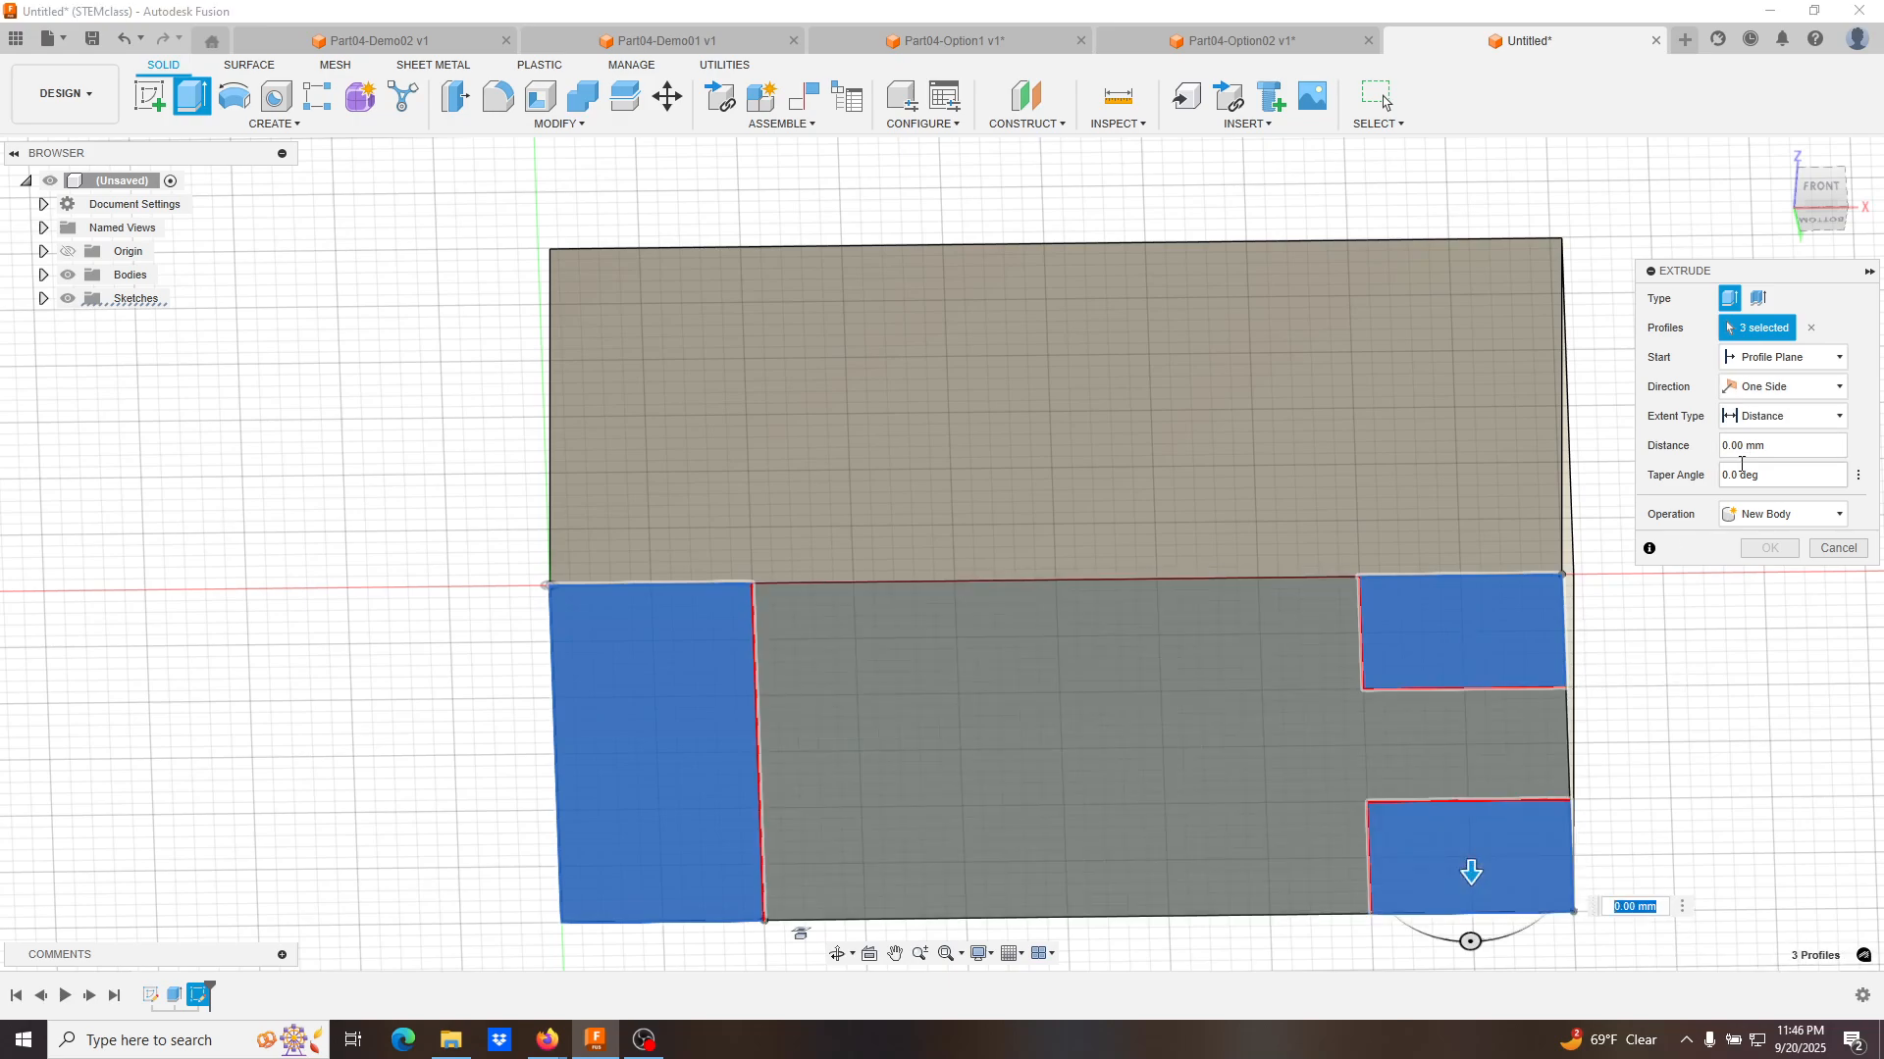
click(1770, 448)
text(10)
key(Return)
Start a sketch on the block's front face and draw an 11 mm upright line from its far upper corner plus a sloping line down to its top edge.
shift+middle_drag(1368, 626, 1393, 697)
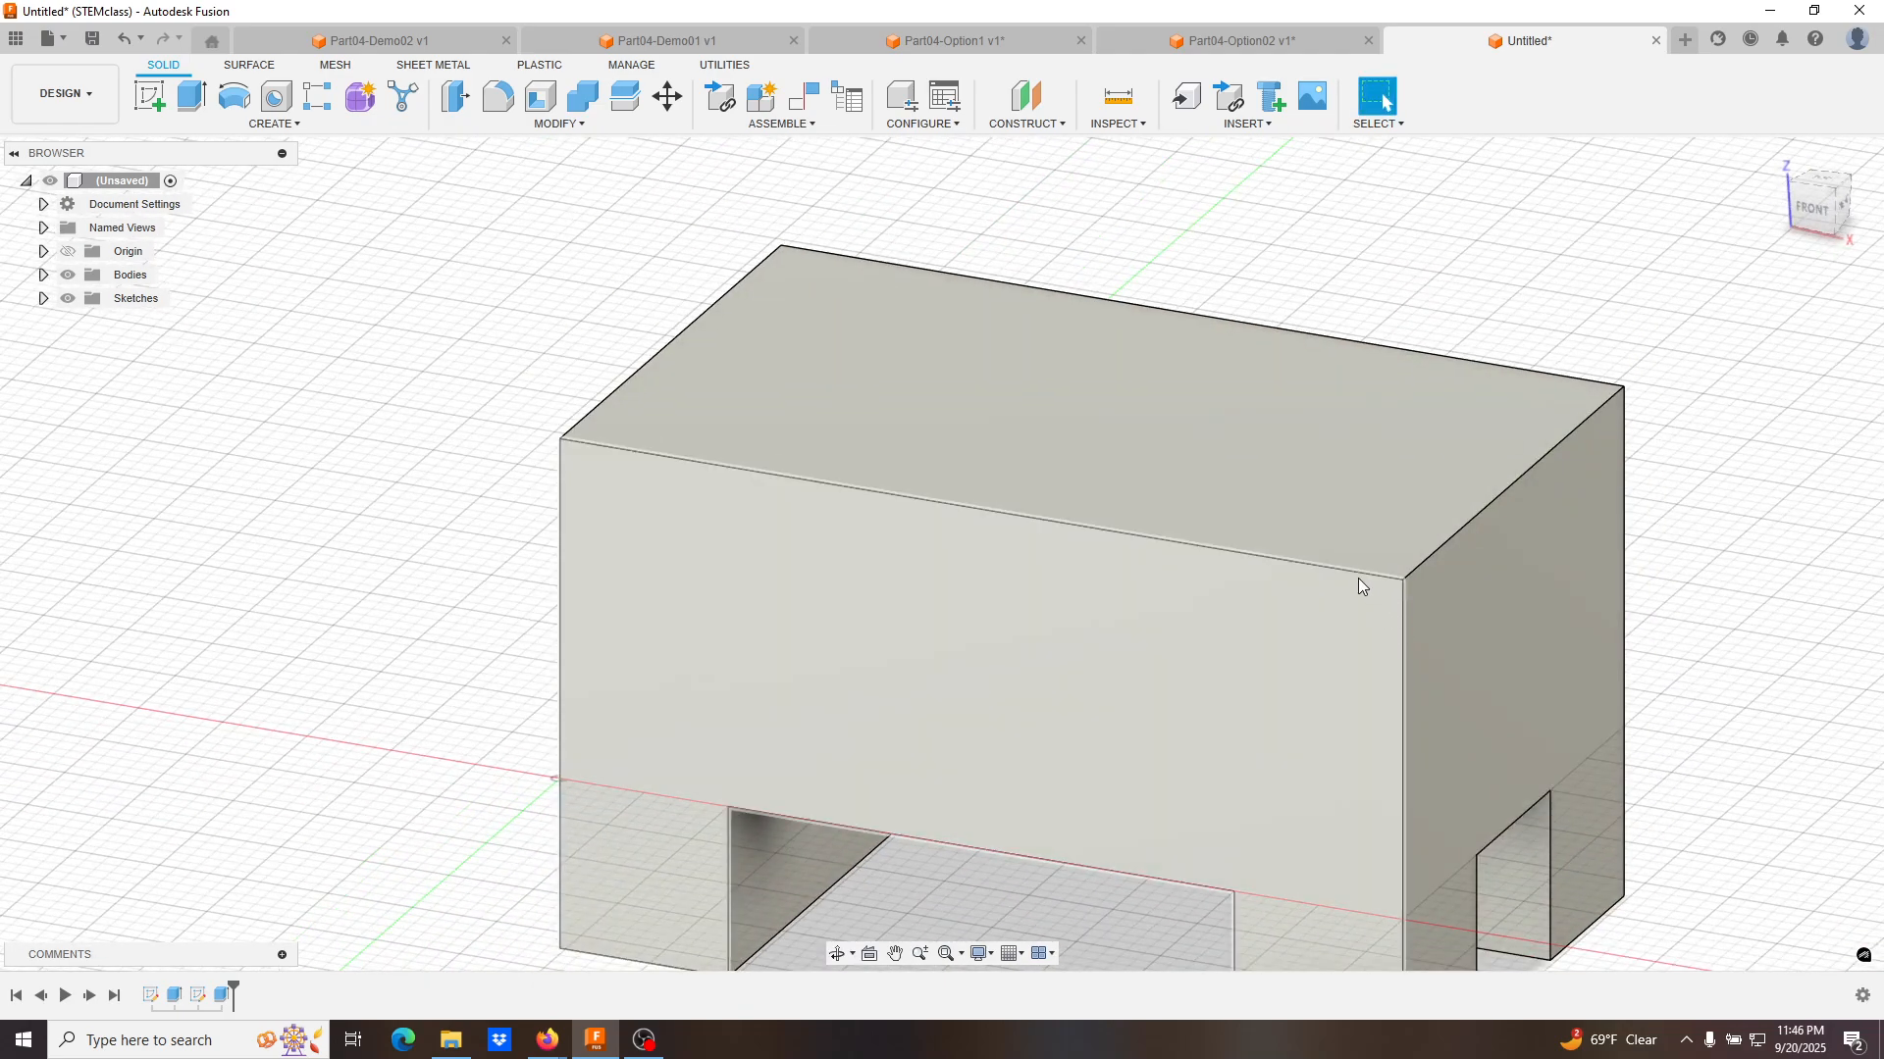
middle_drag(1315, 618, 1397, 591)
scroll(1487, 618, down, 5)
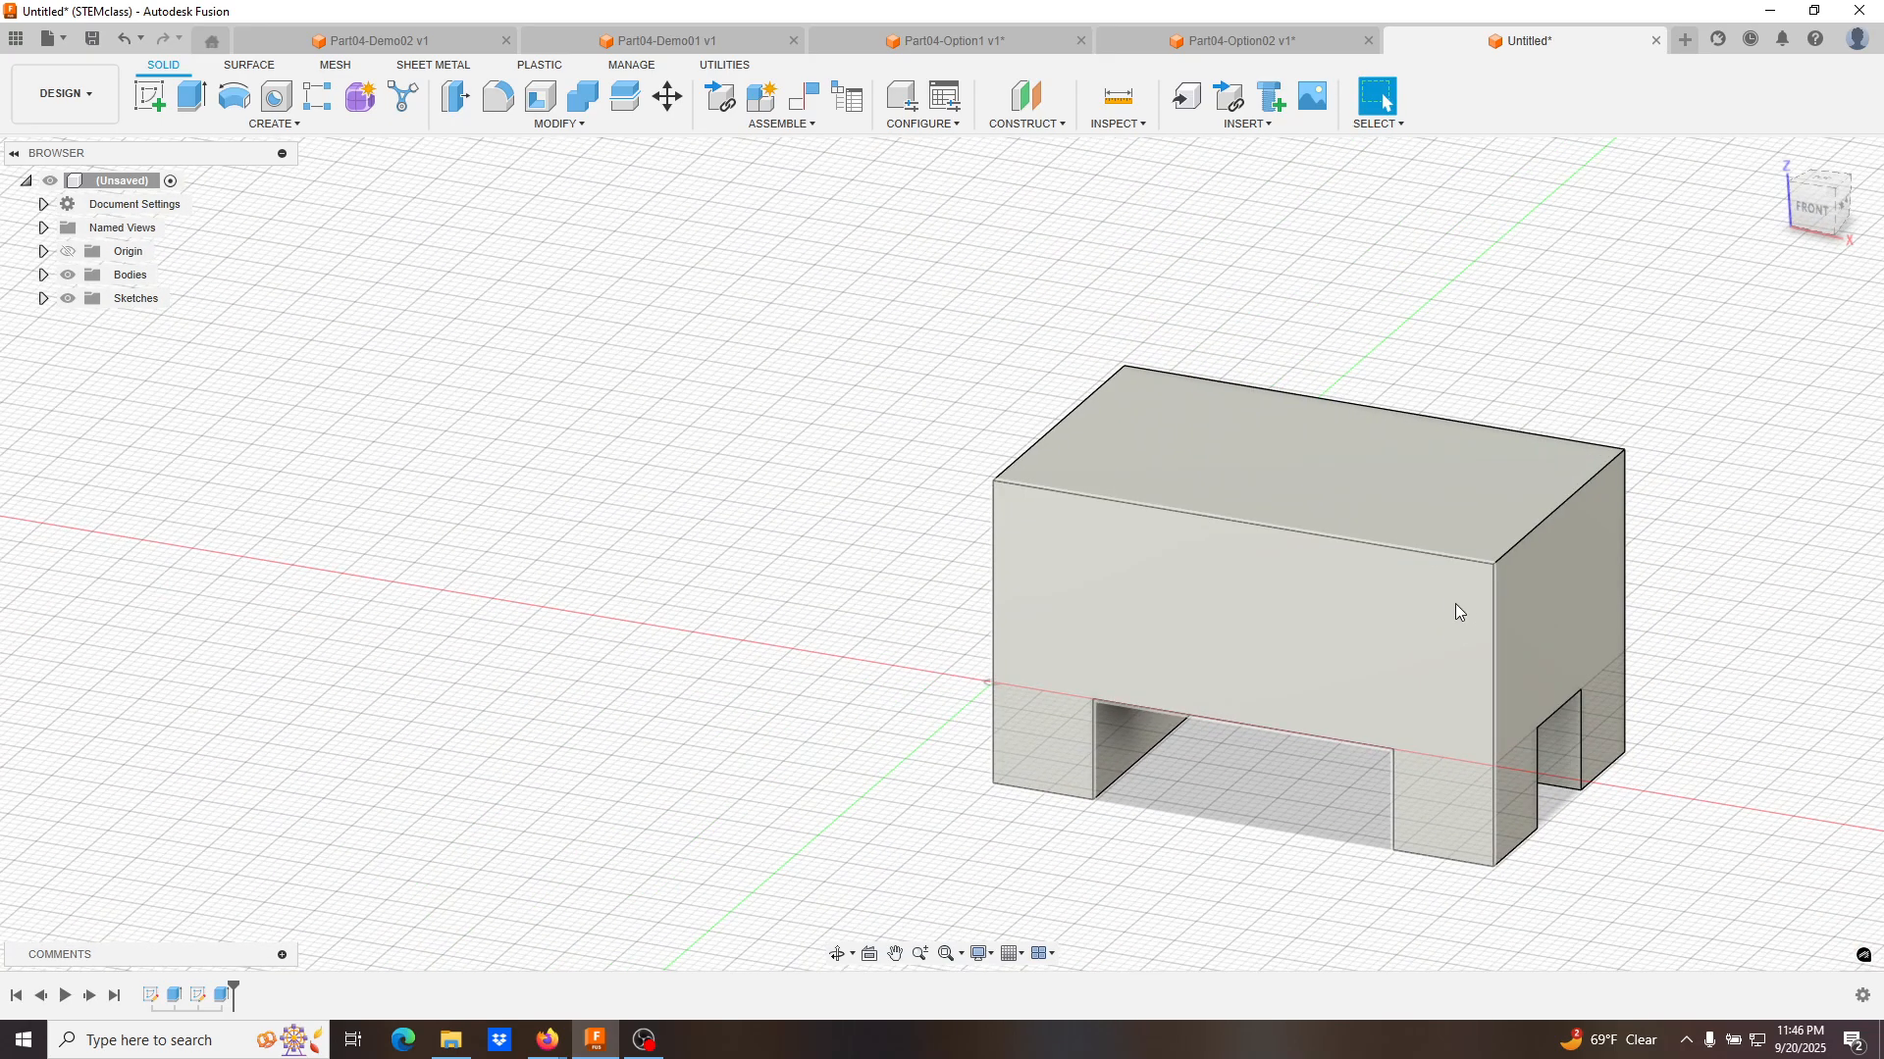
click(1456, 609)
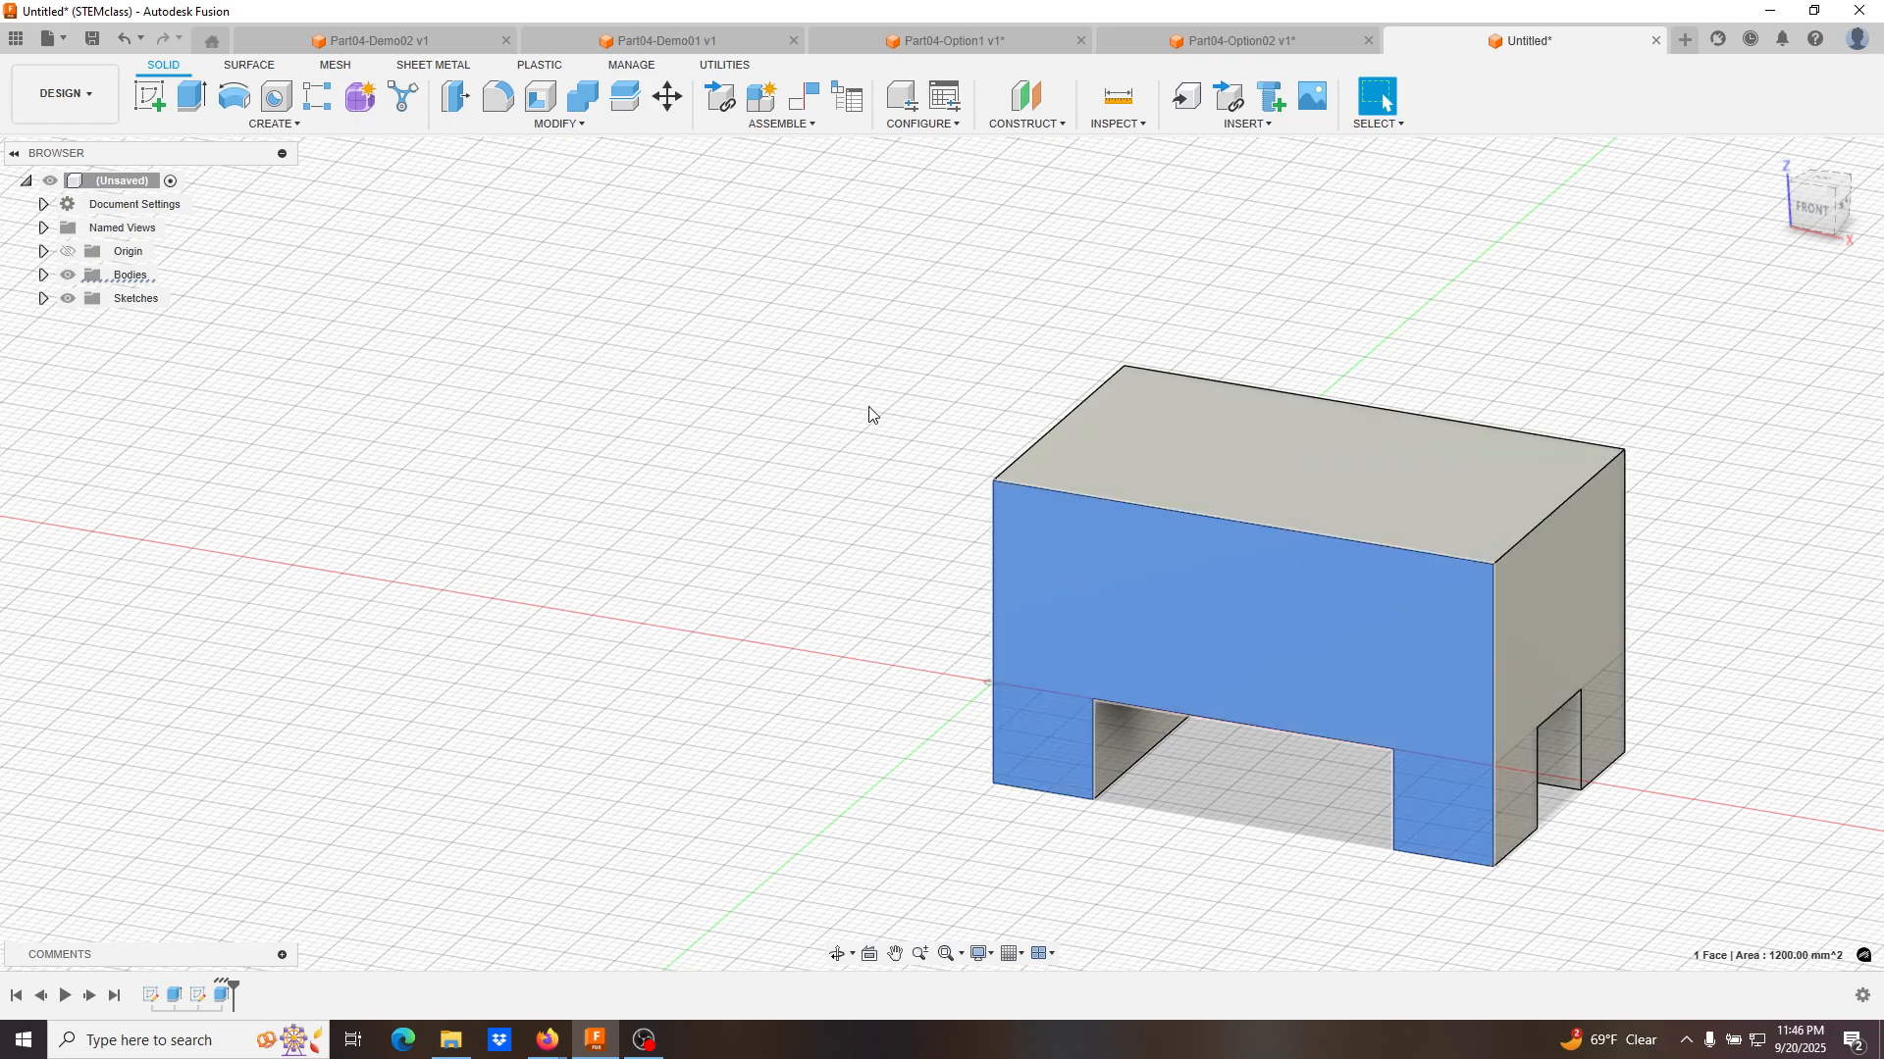
click(869, 414)
click(1276, 656)
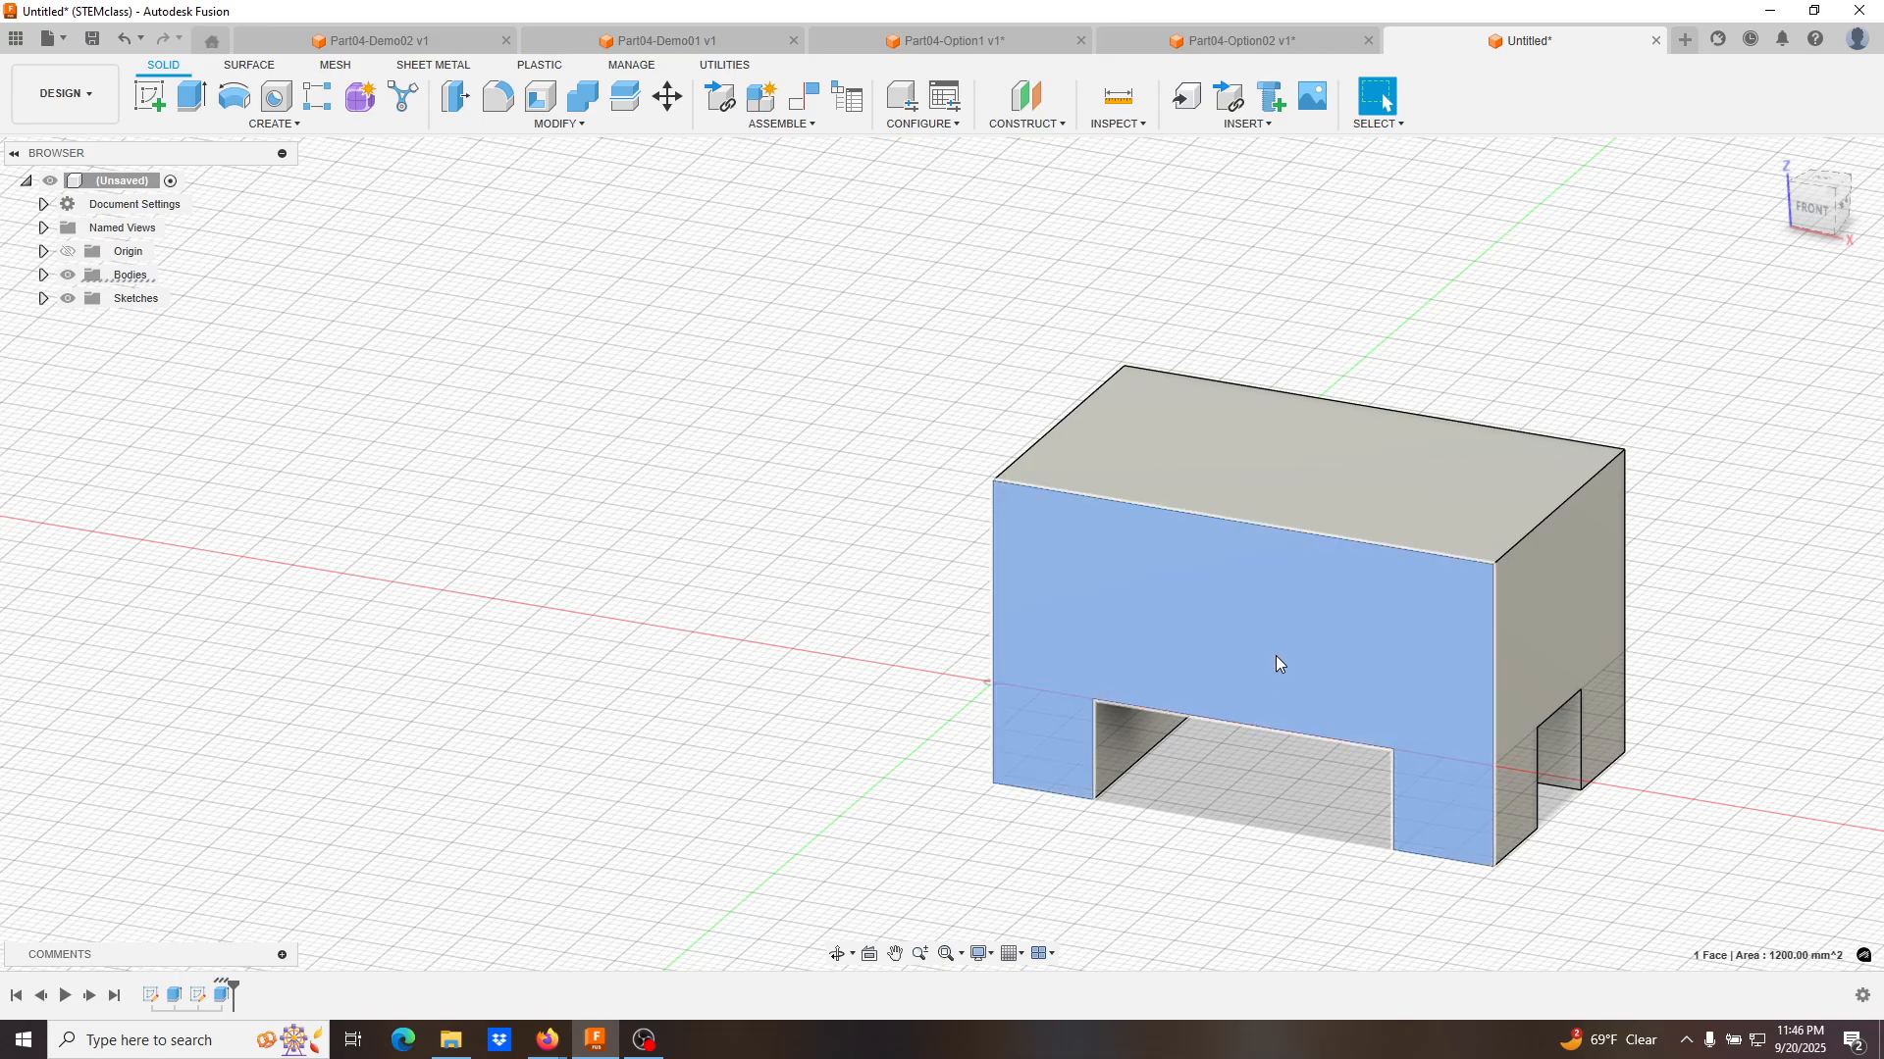
click(149, 95)
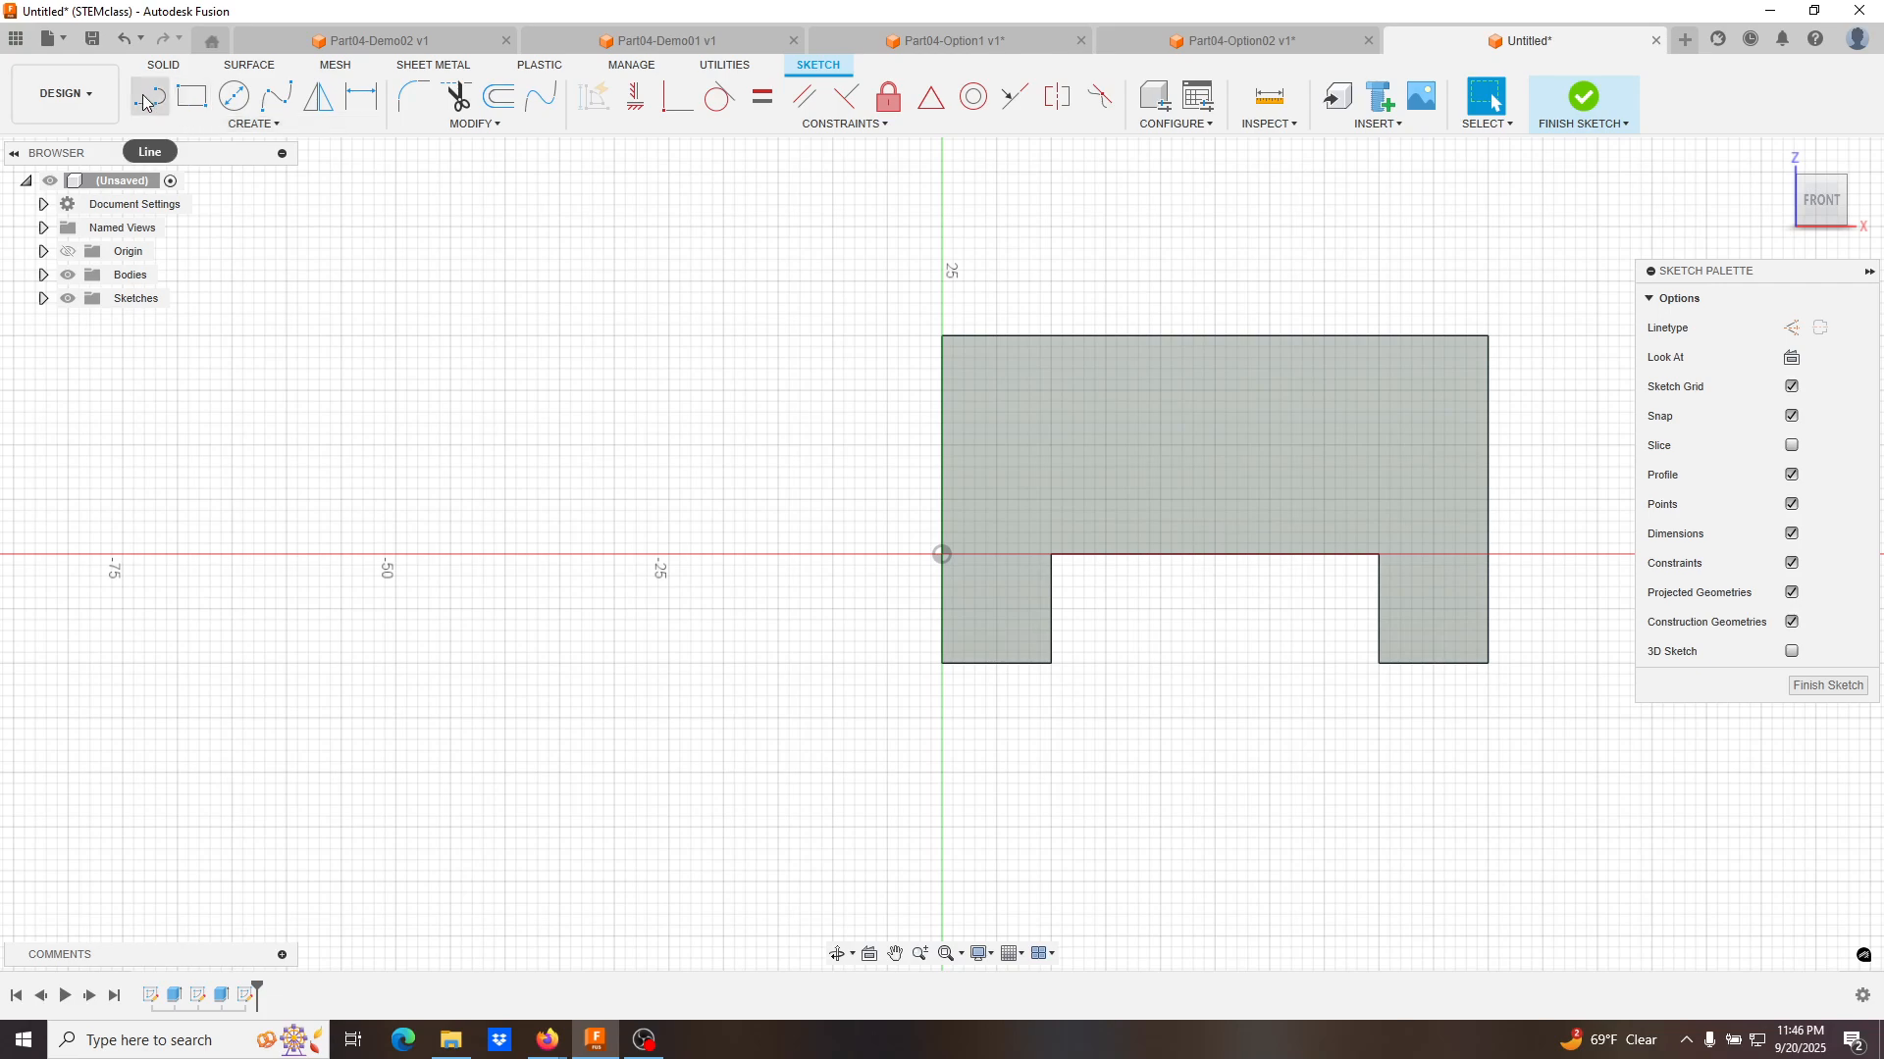
click(146, 102)
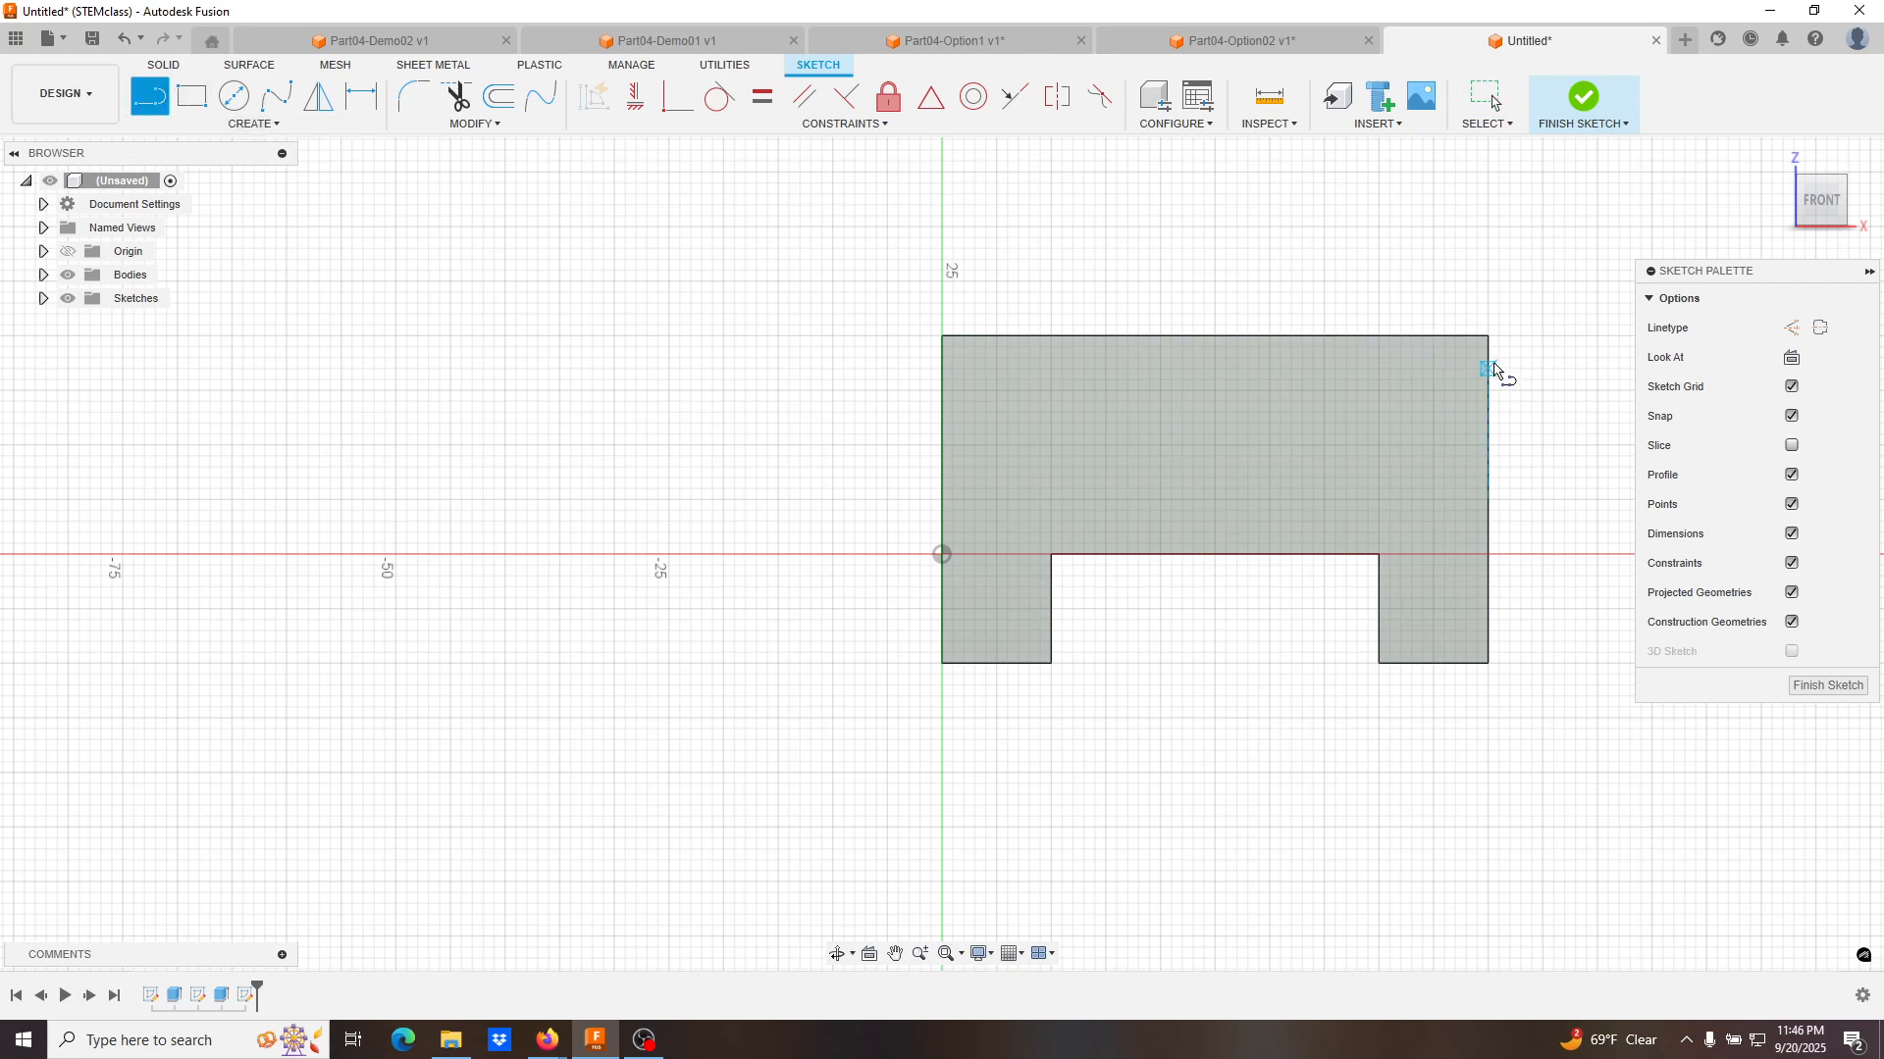
click(1489, 336)
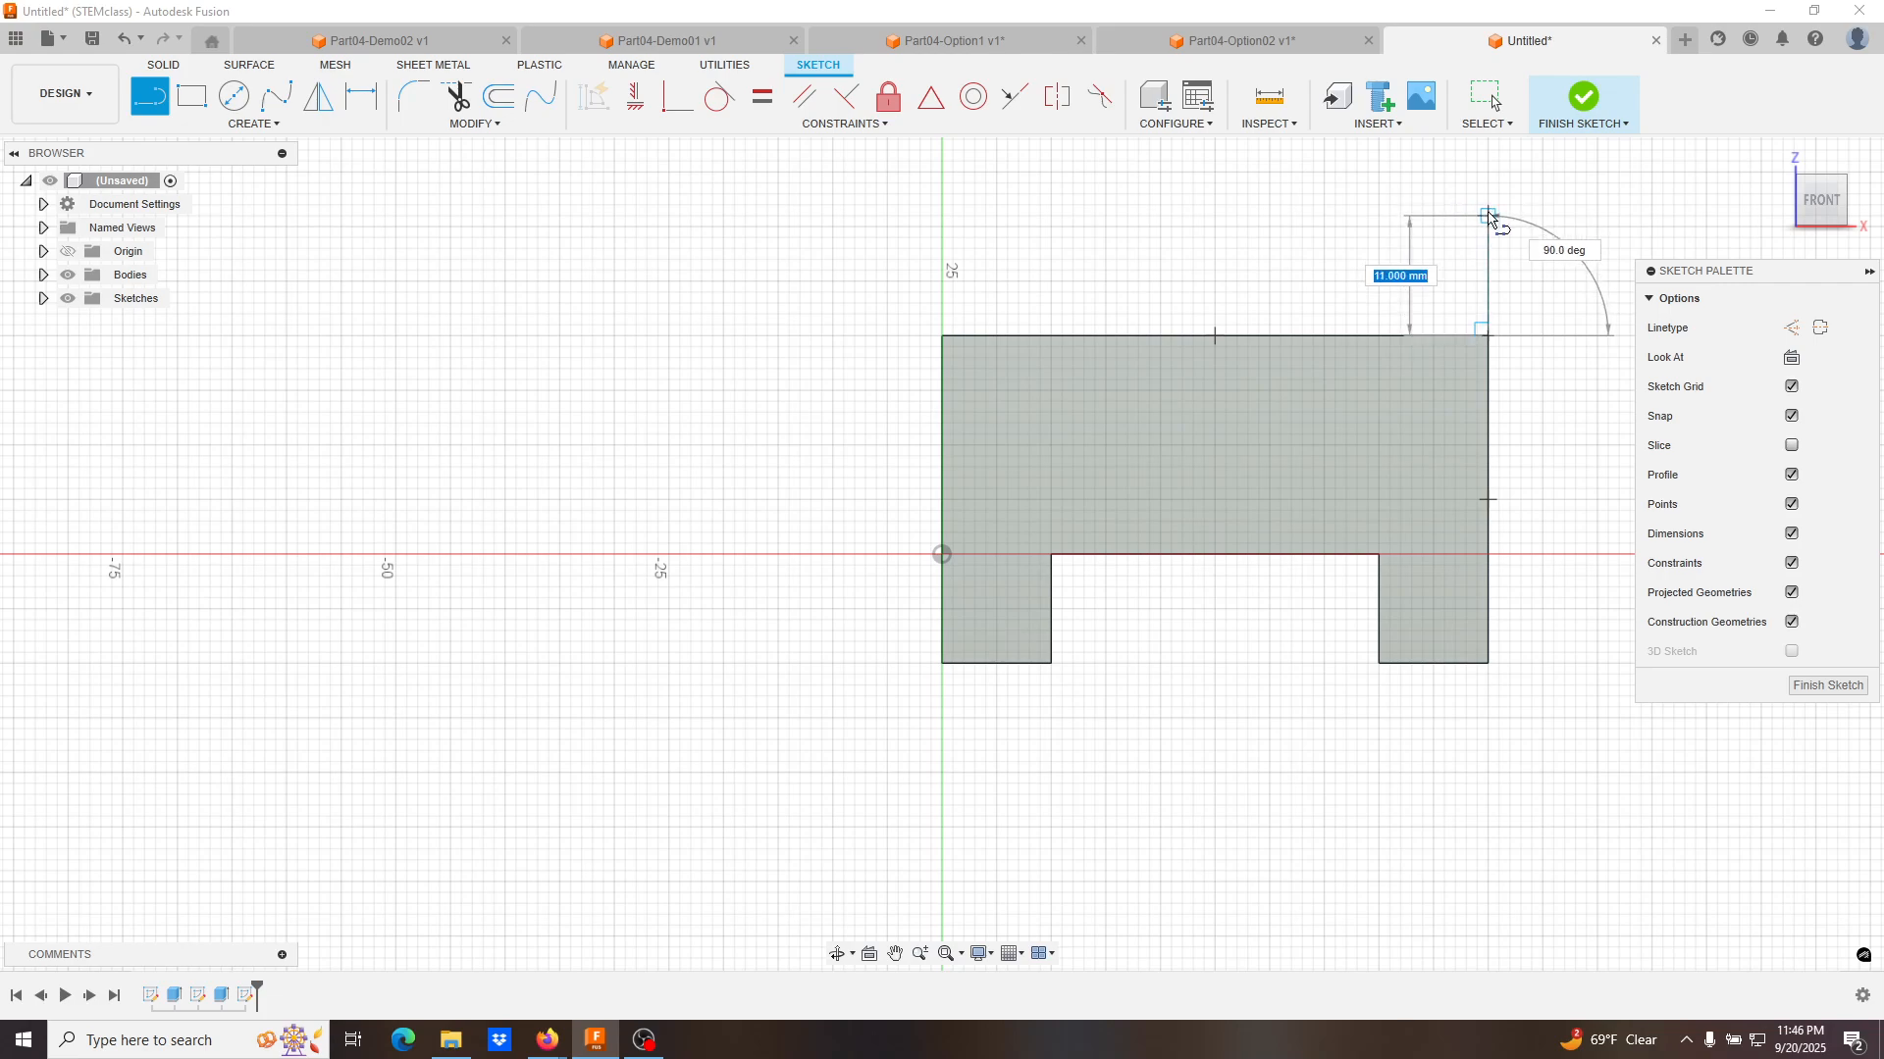
click(1488, 215)
click(1347, 335)
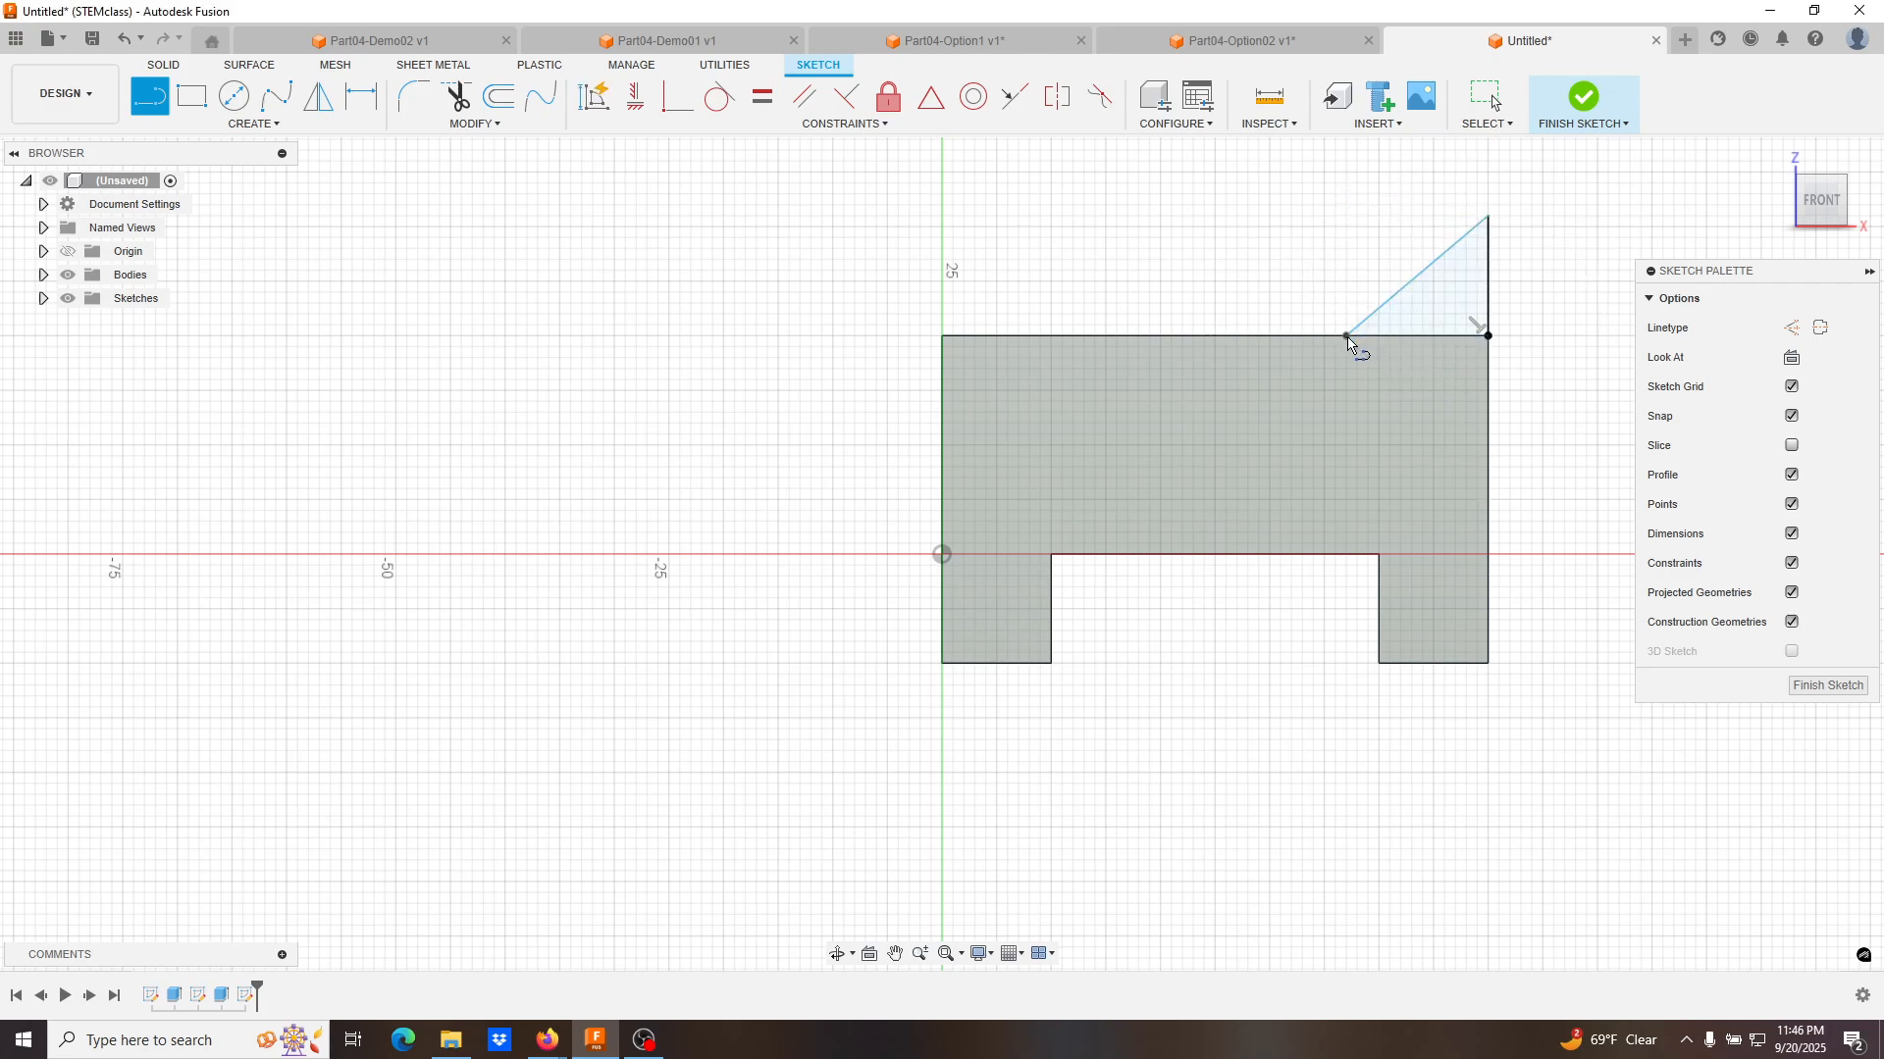
key(Escape)
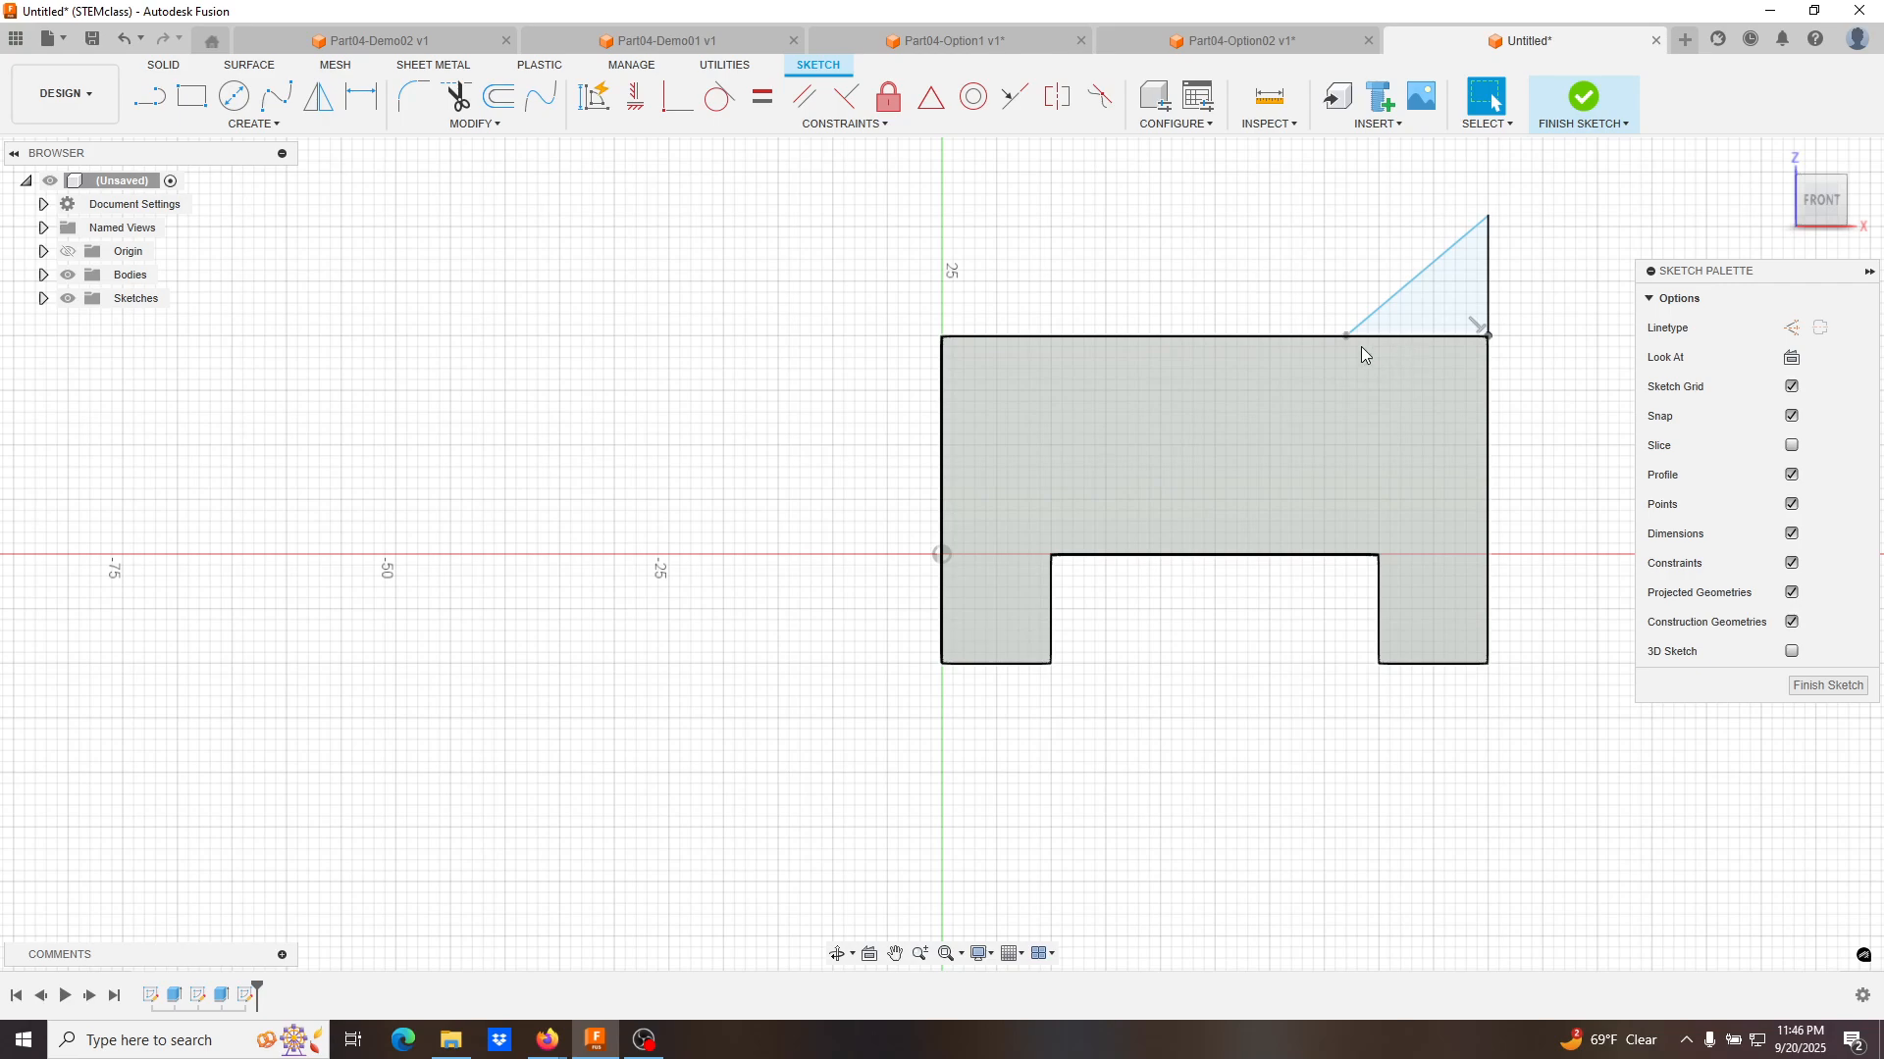
Close the triangle with a 13 mm line along the block's top edge.
middle_drag(1369, 345, 1364, 395)
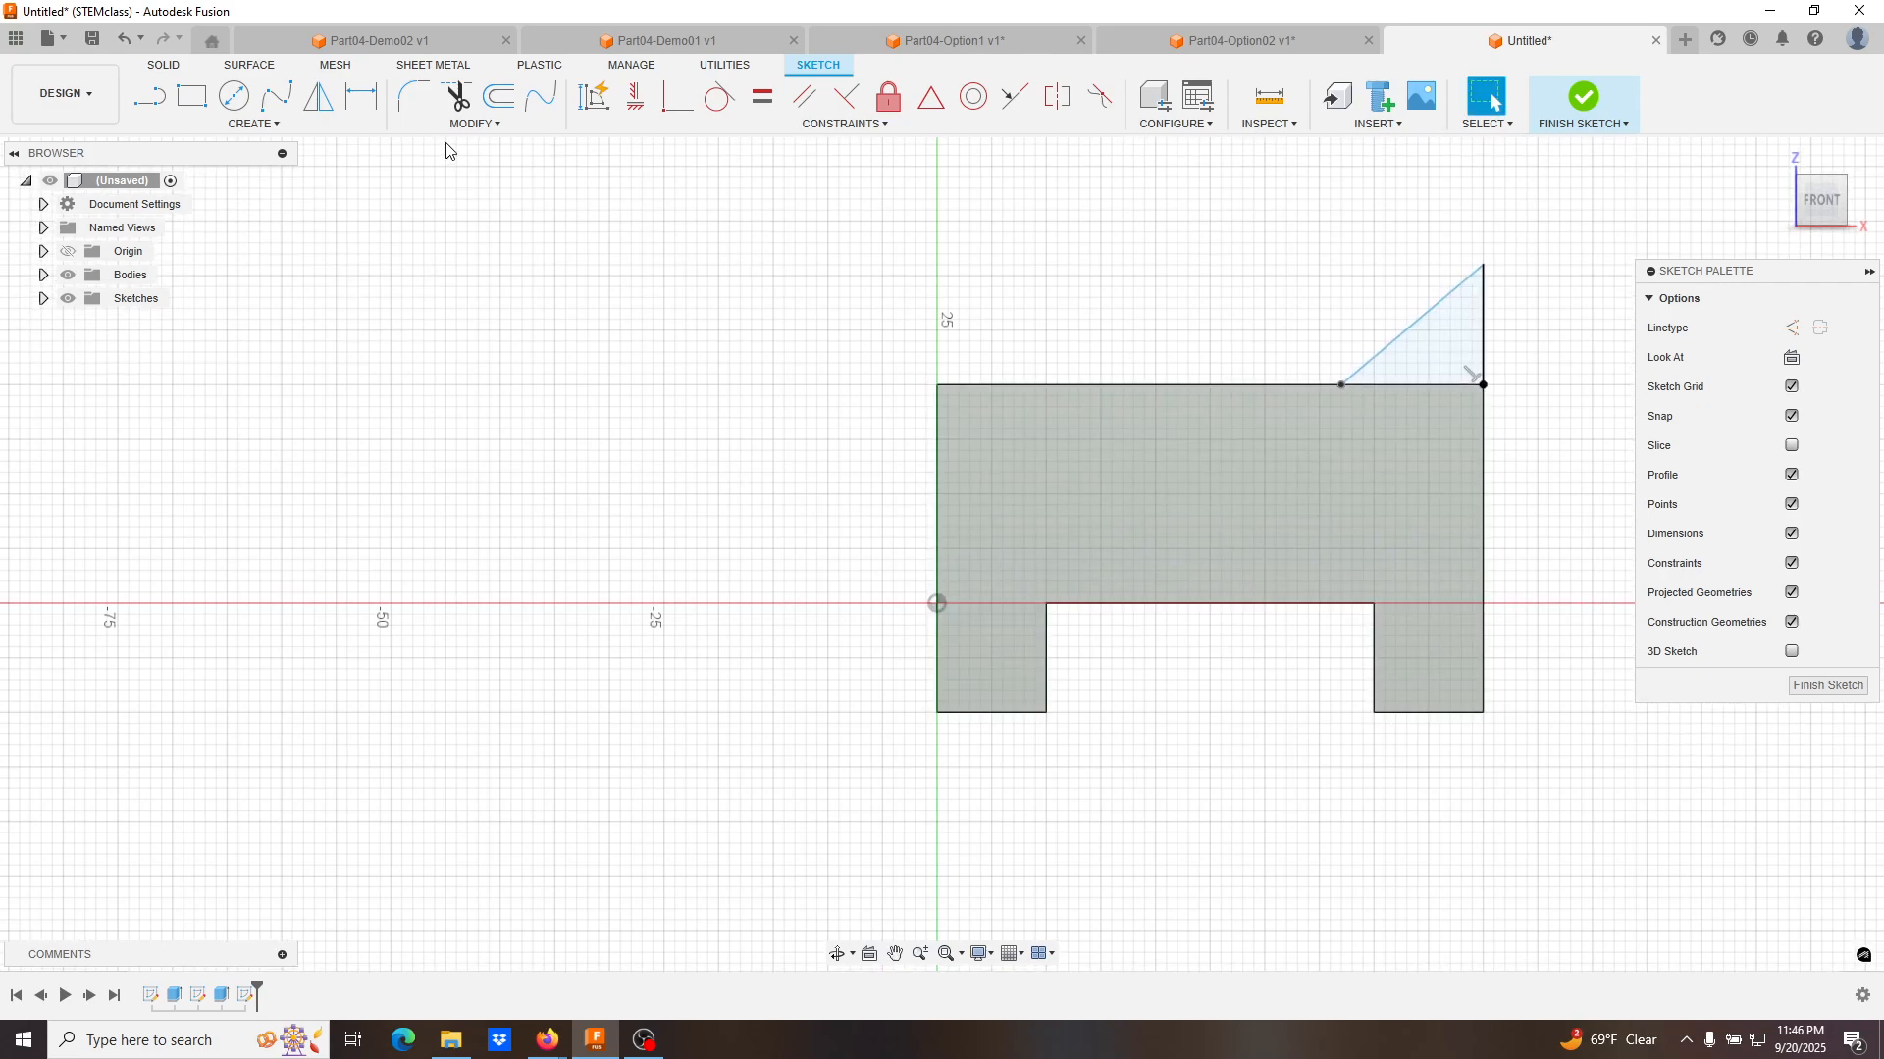
click(149, 96)
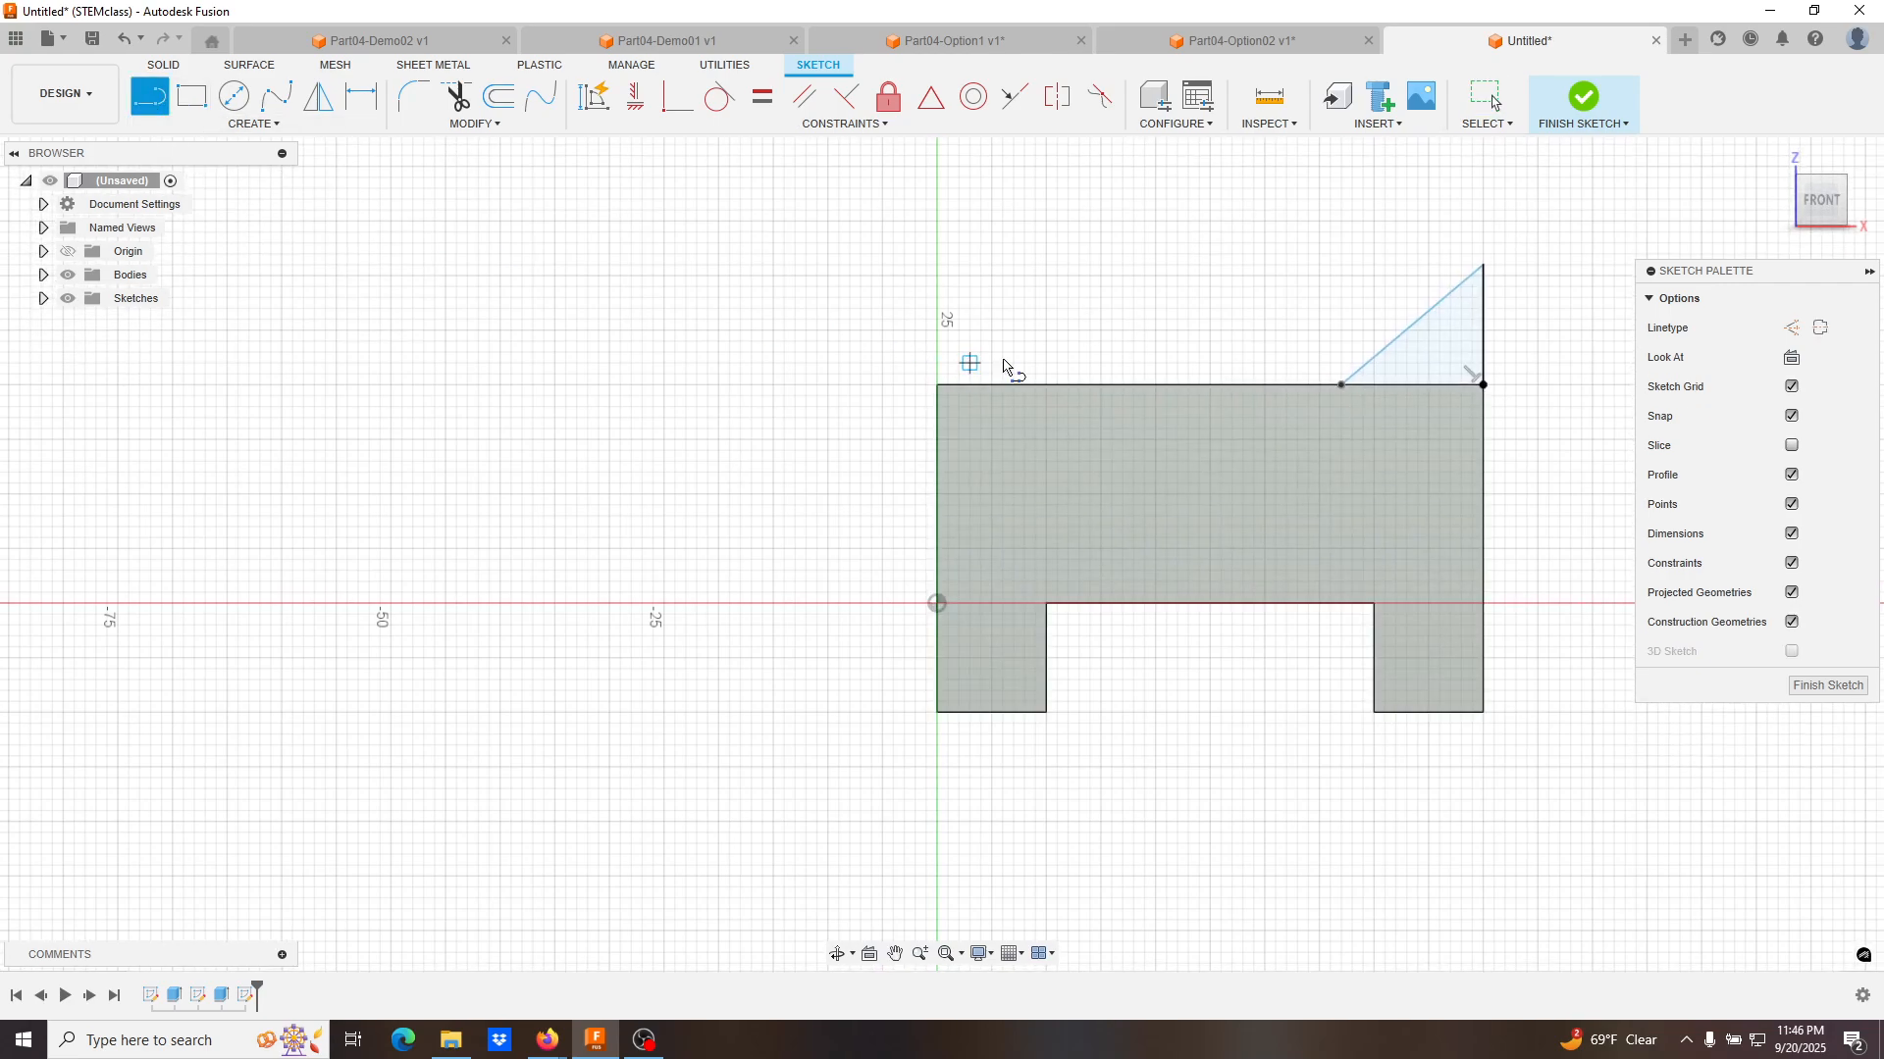
click(1342, 385)
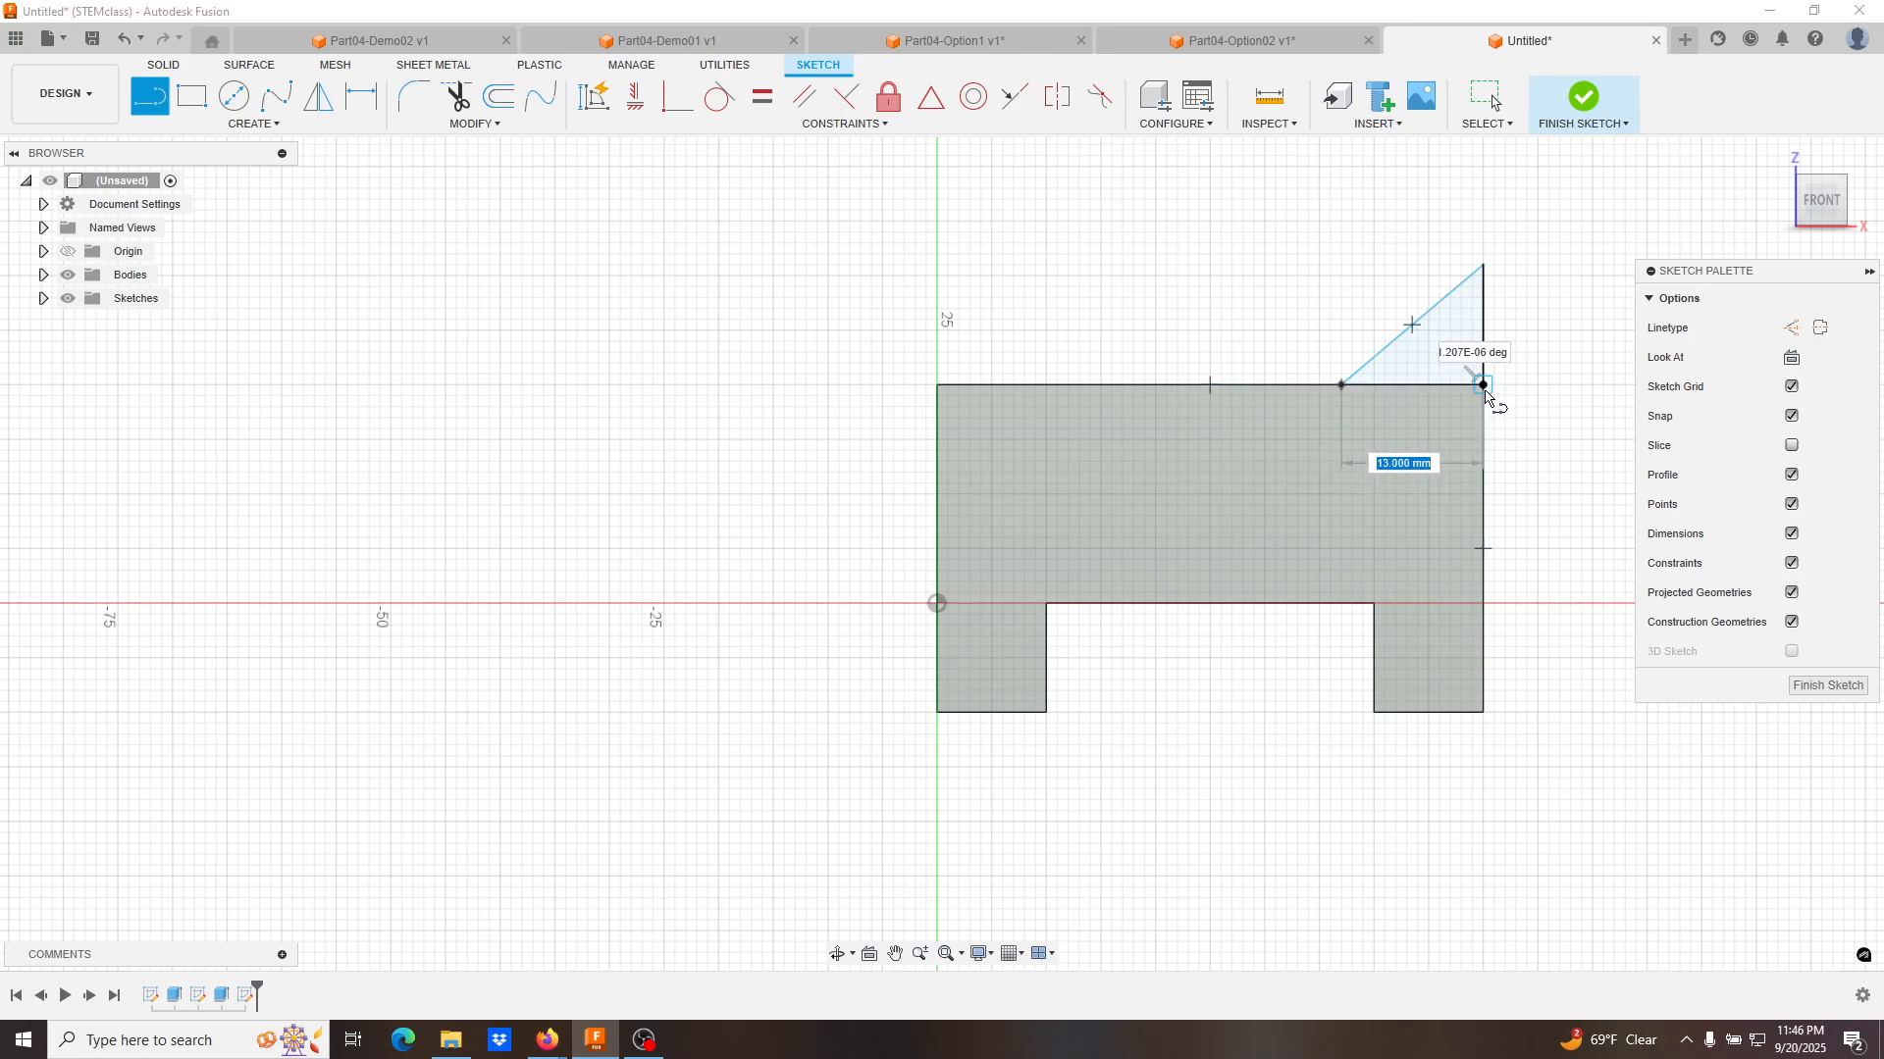
click(1484, 385)
key(Escape)
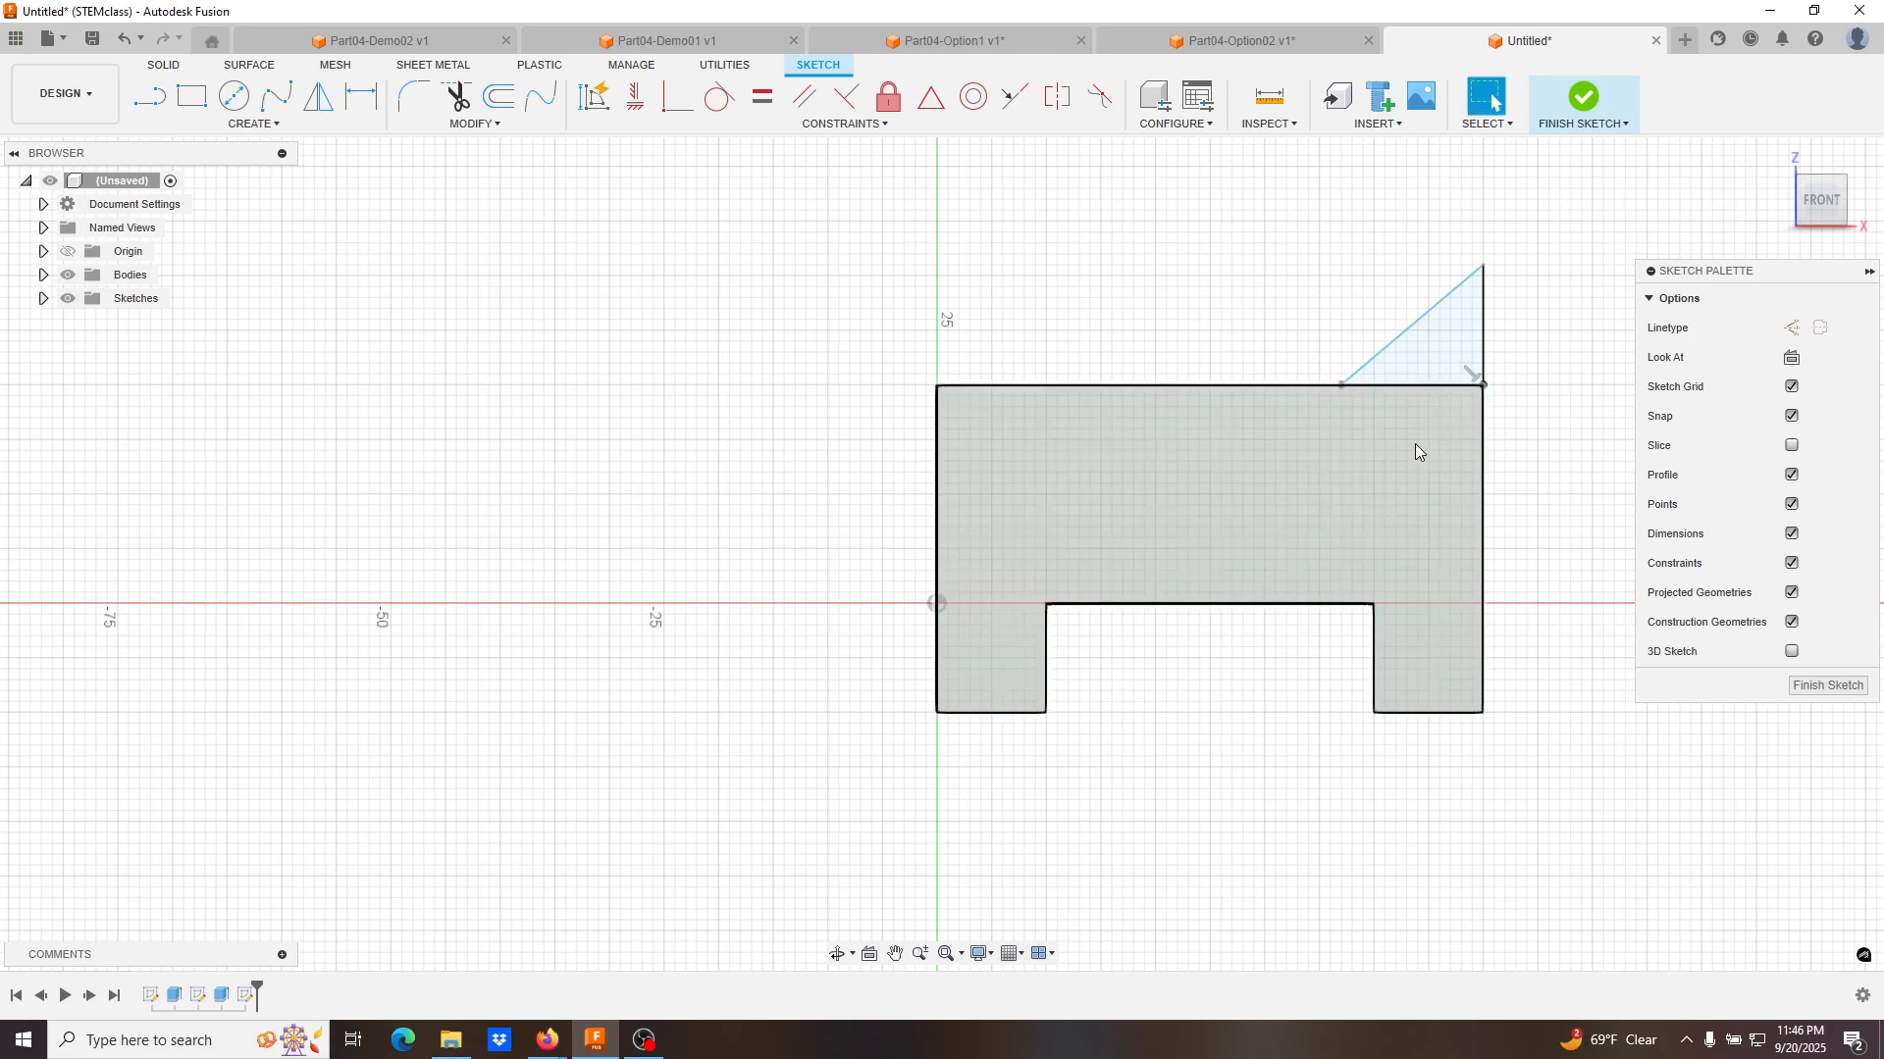
Make the triangle's base and upright side equal in length.
click(1434, 384)
shift+click(1484, 322)
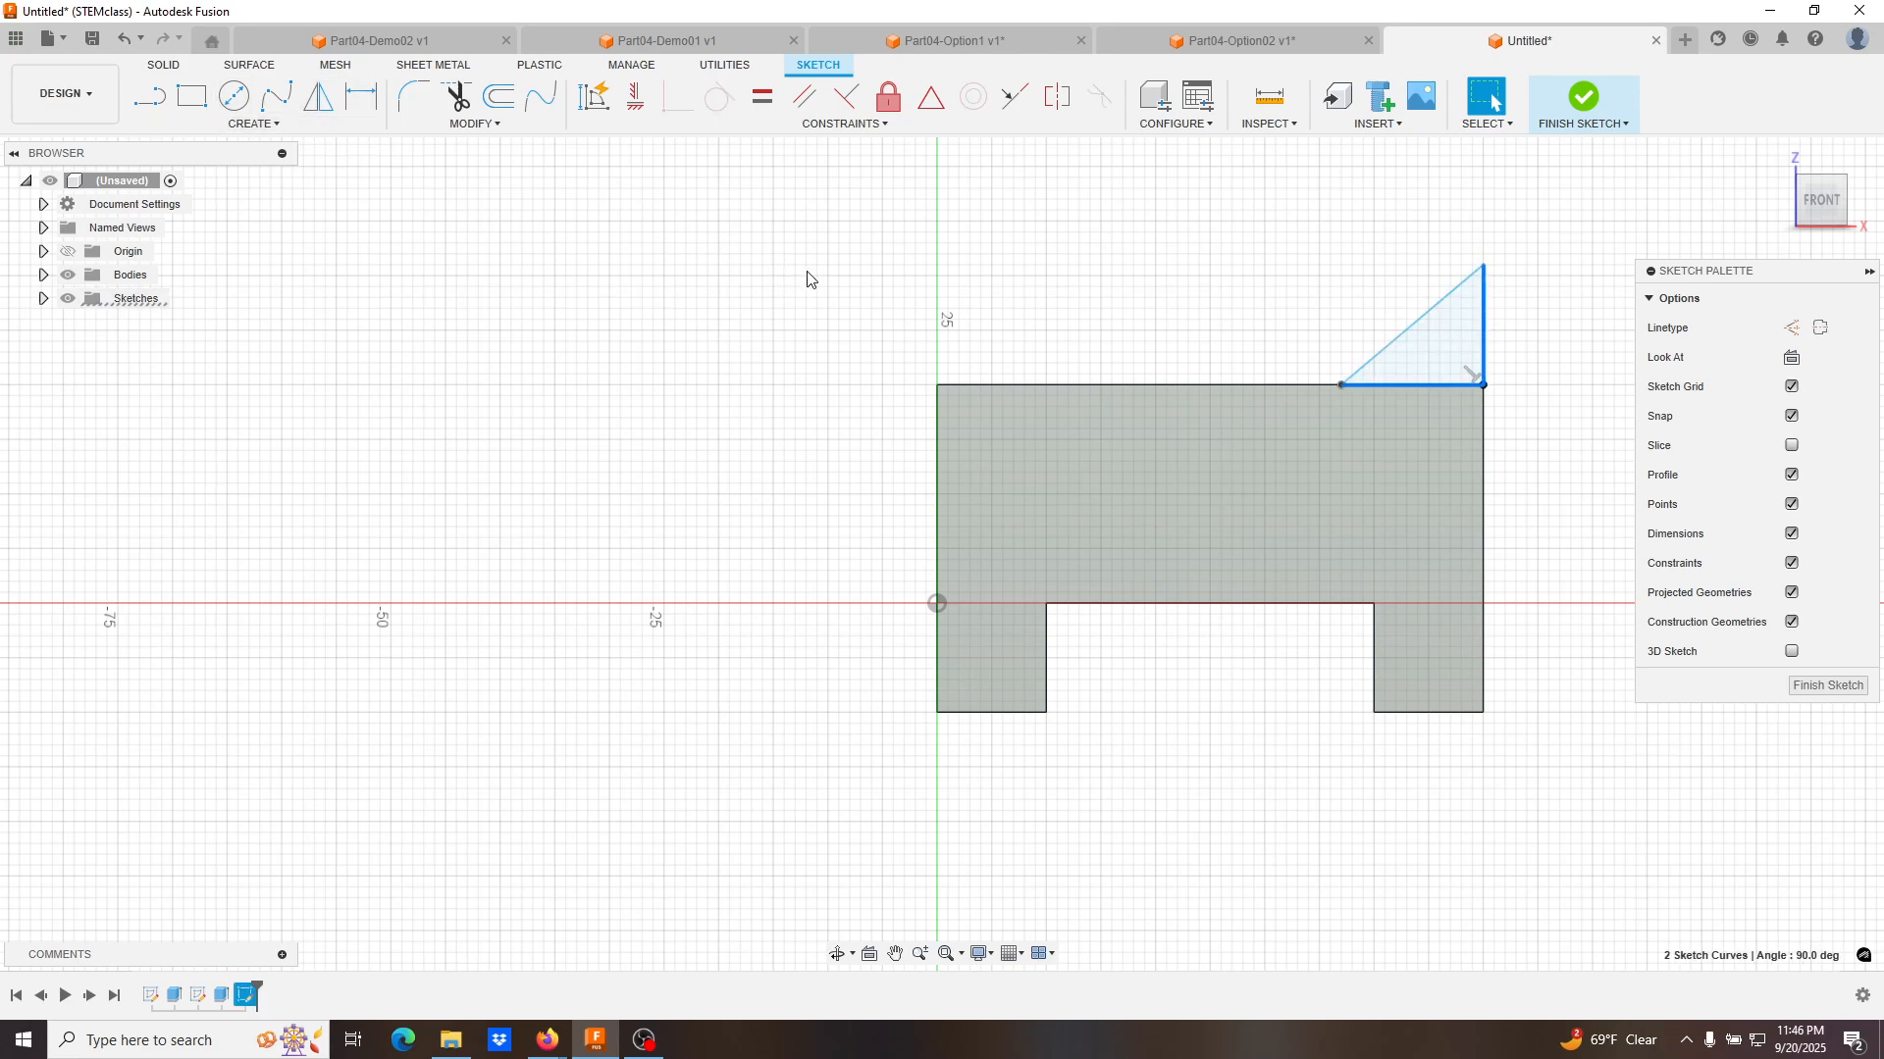
click(762, 104)
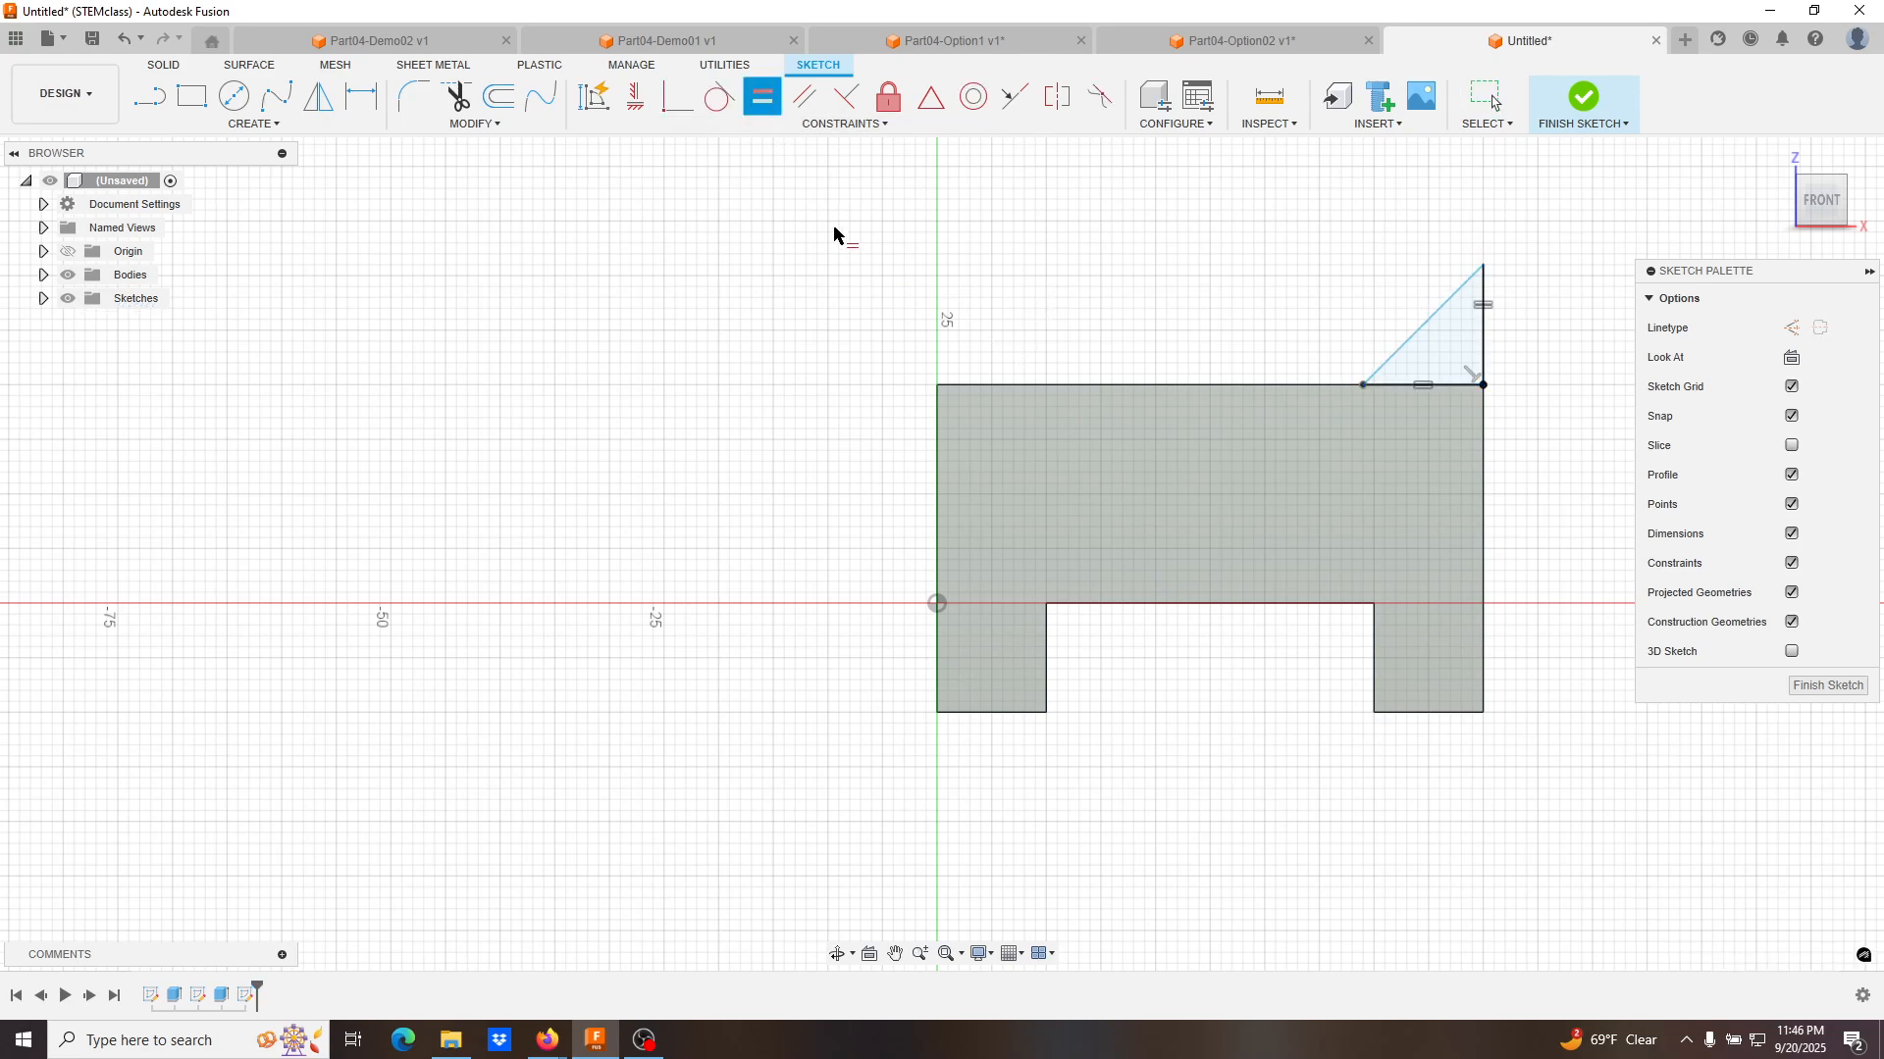
Dimension the triangle's upright side to 10 mm and finish the sketch.
click(351, 116)
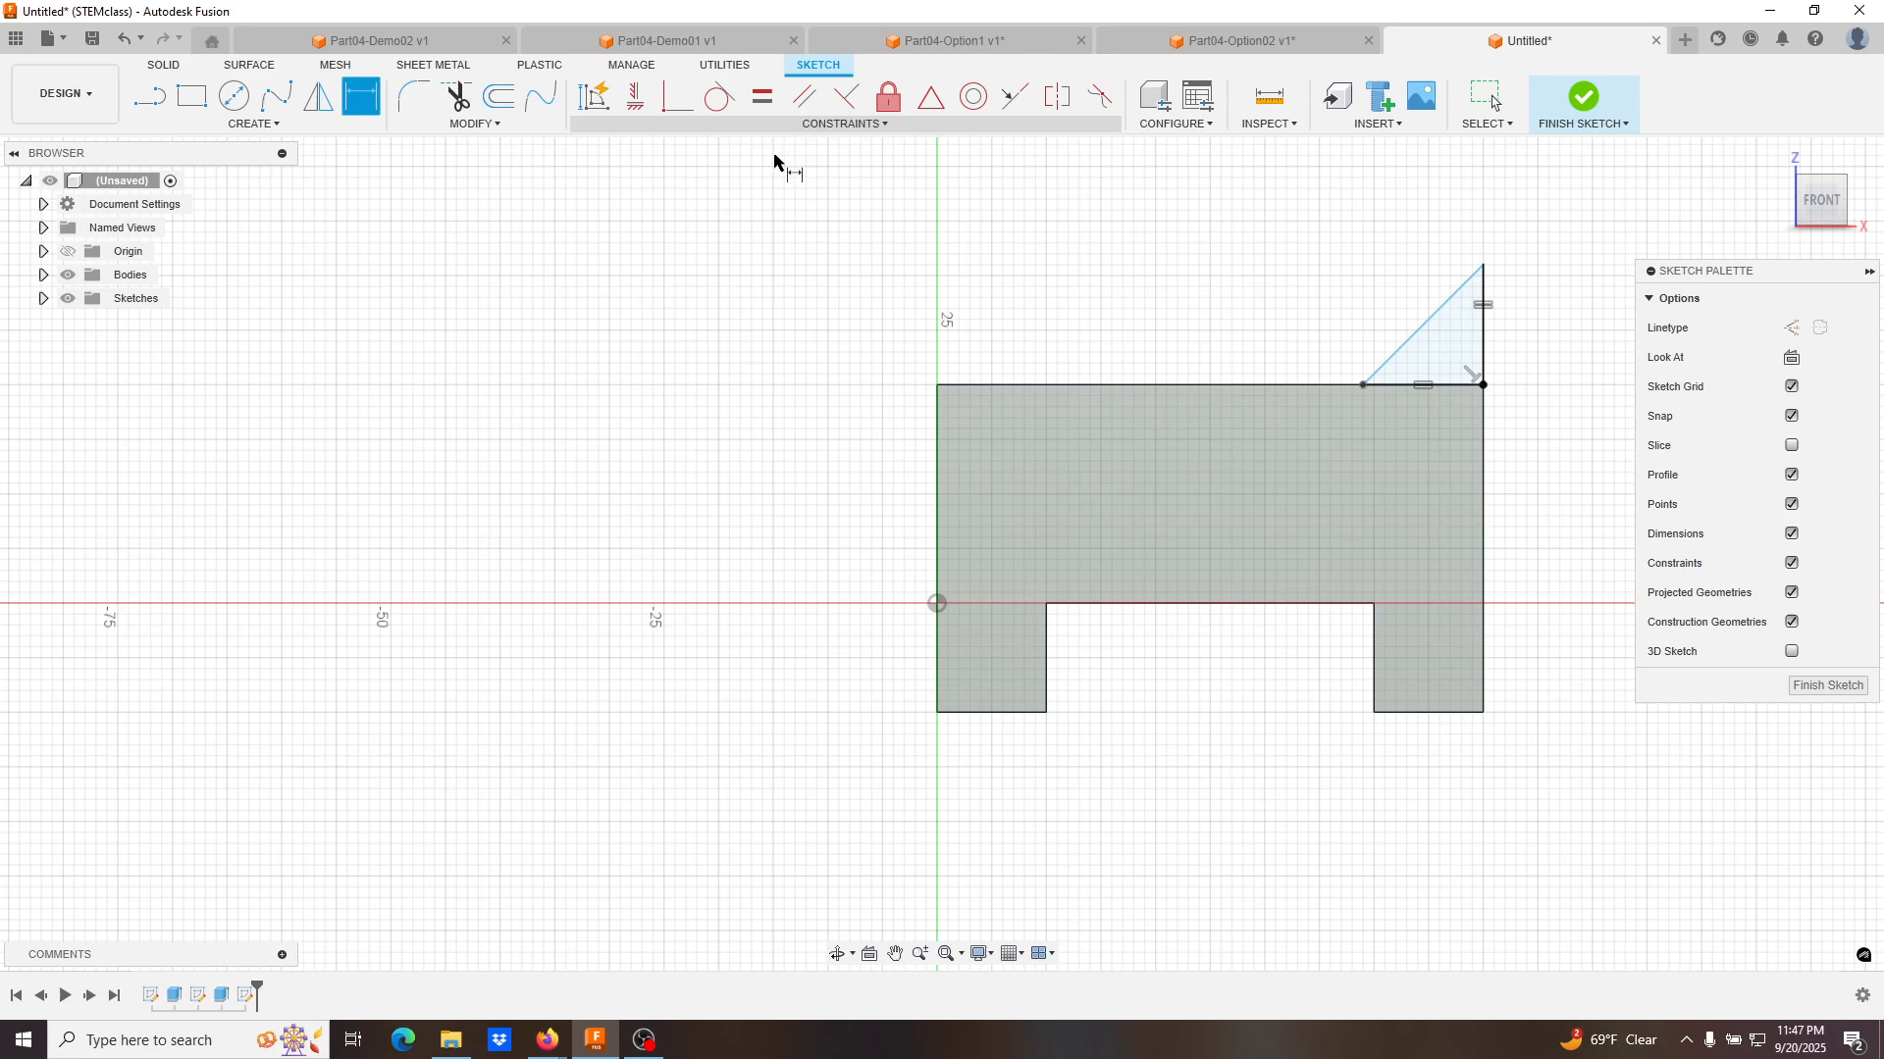
click(1485, 345)
click(1557, 338)
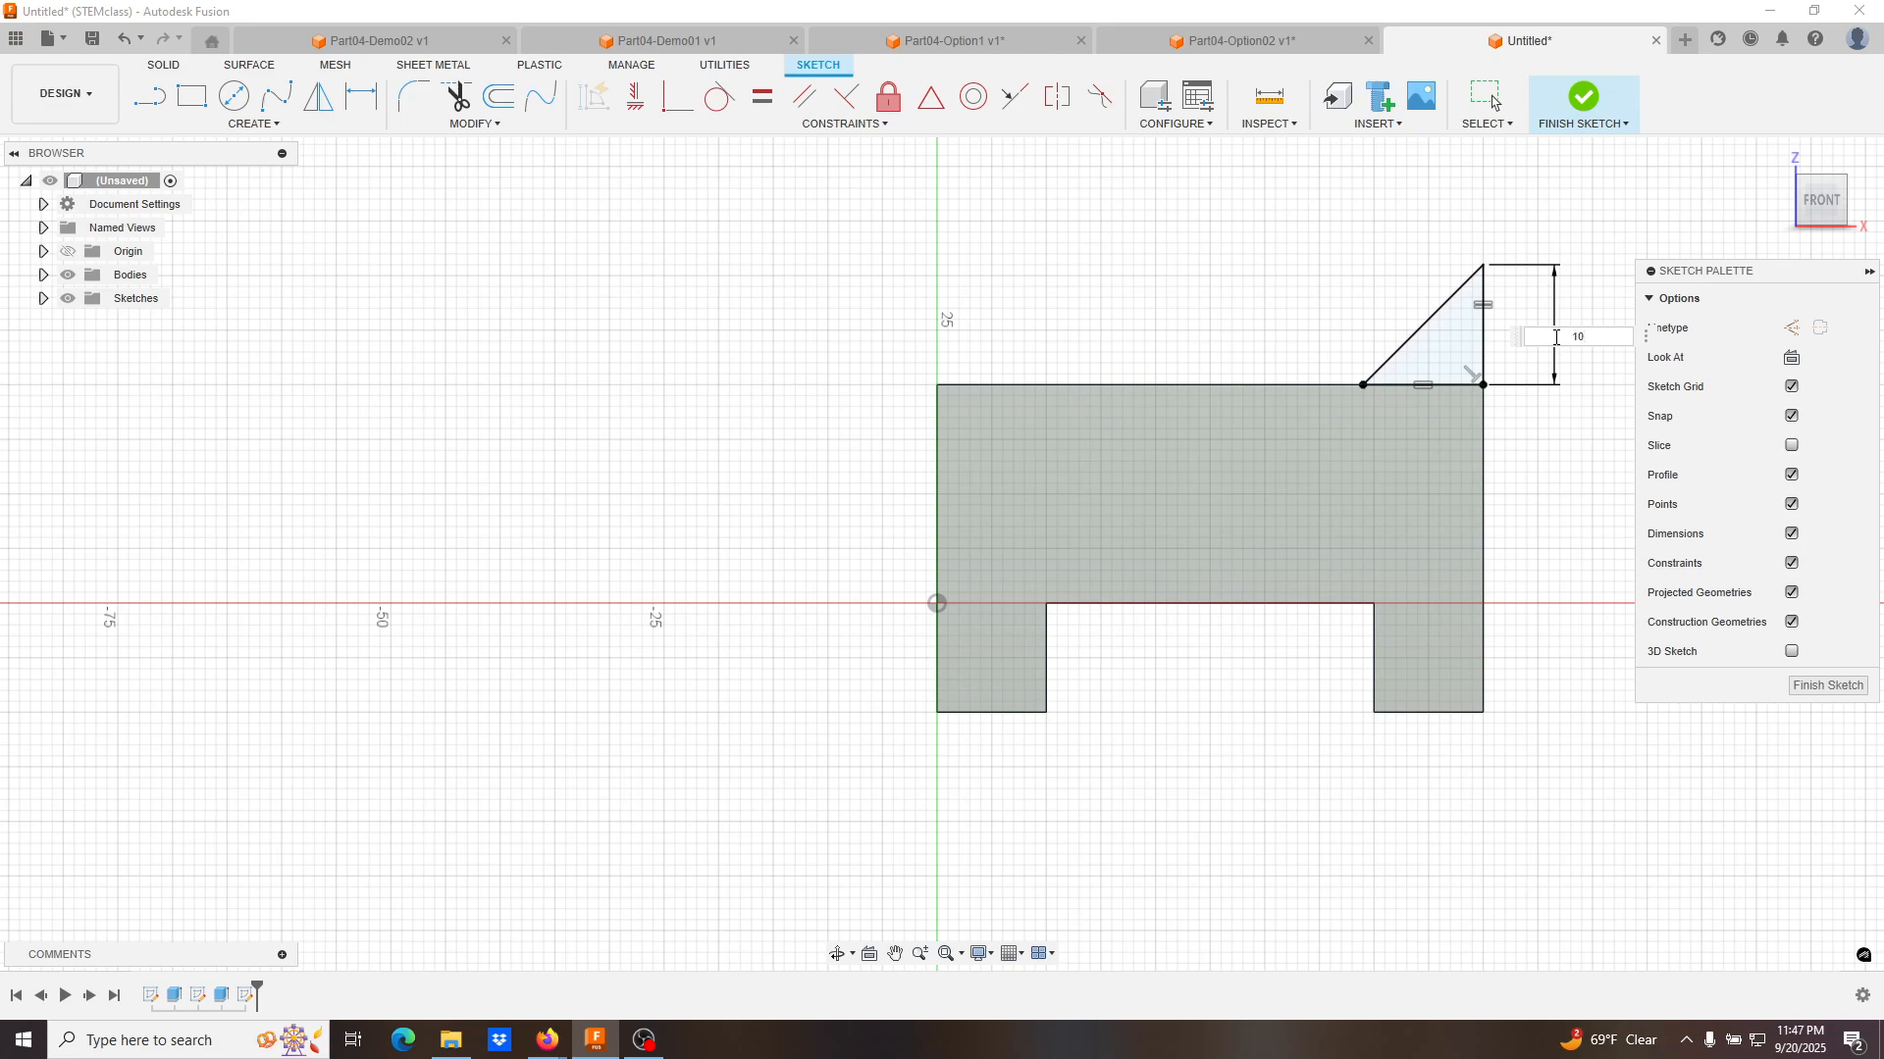
text(10)
key(Return)
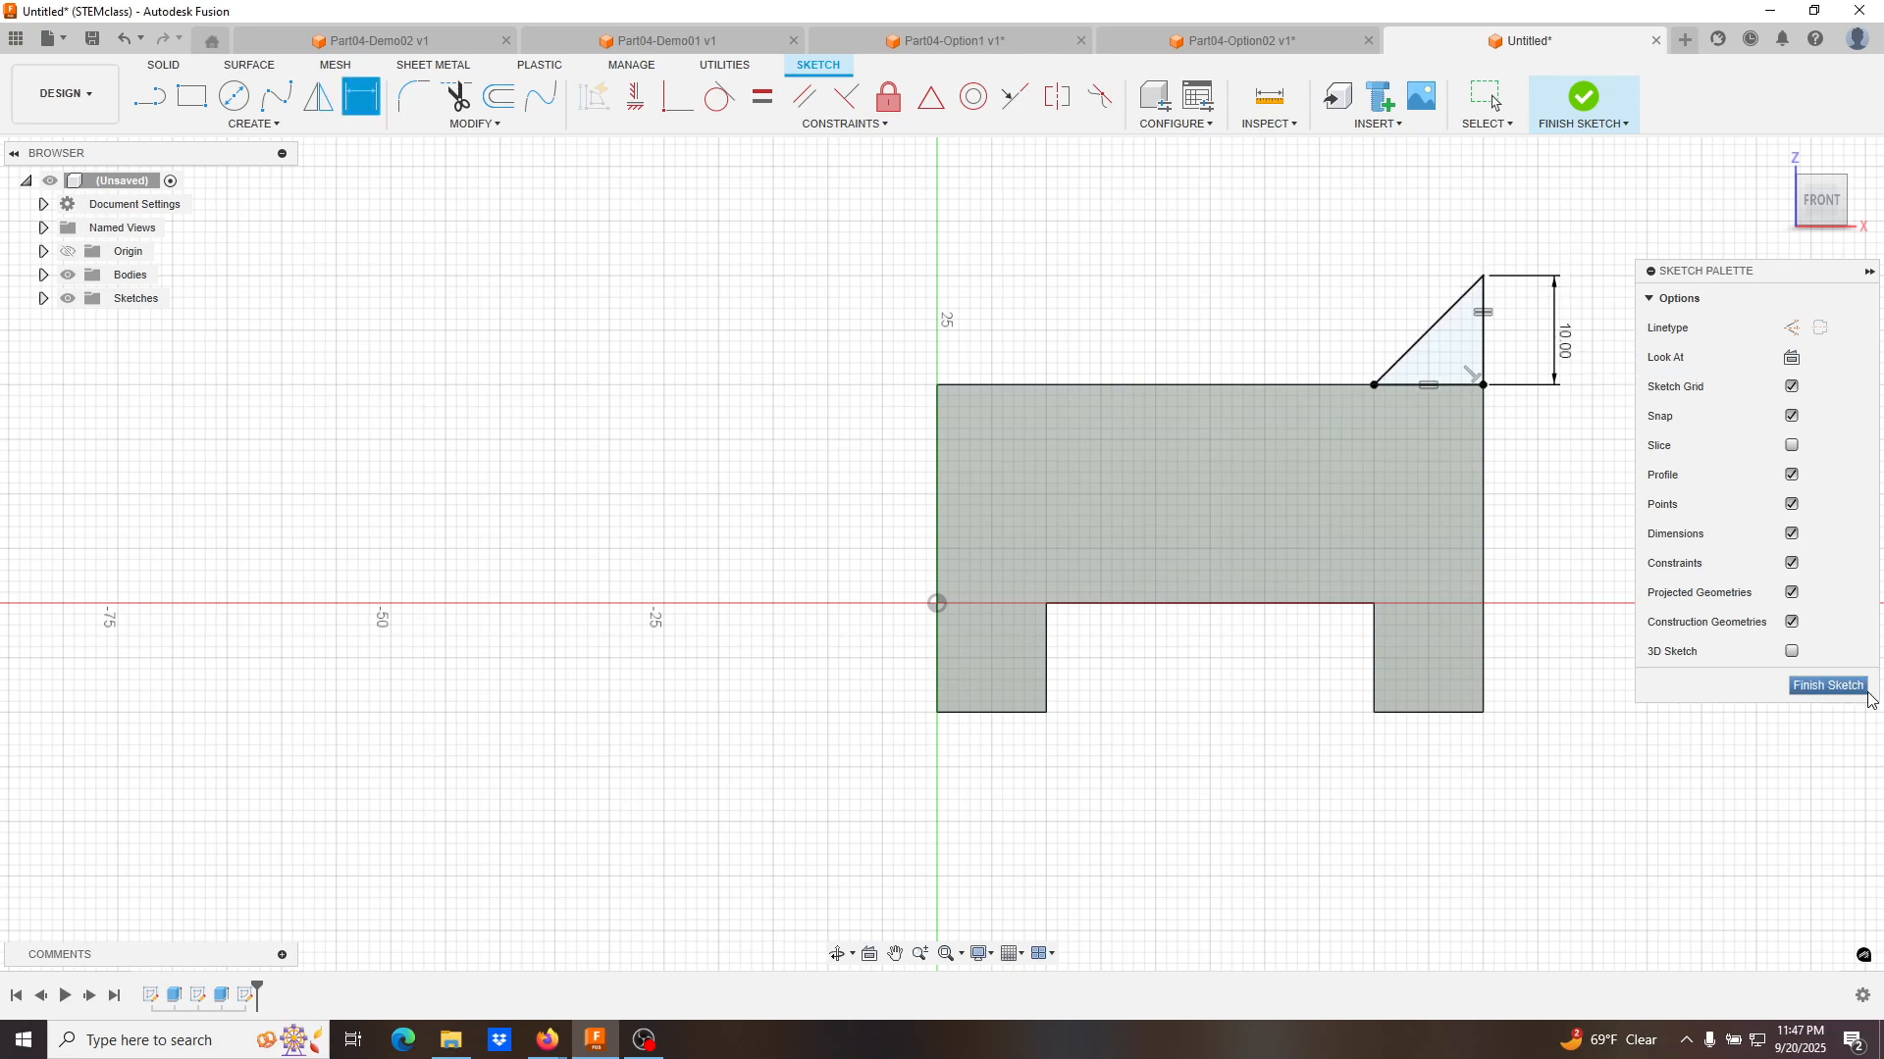
click(1837, 687)
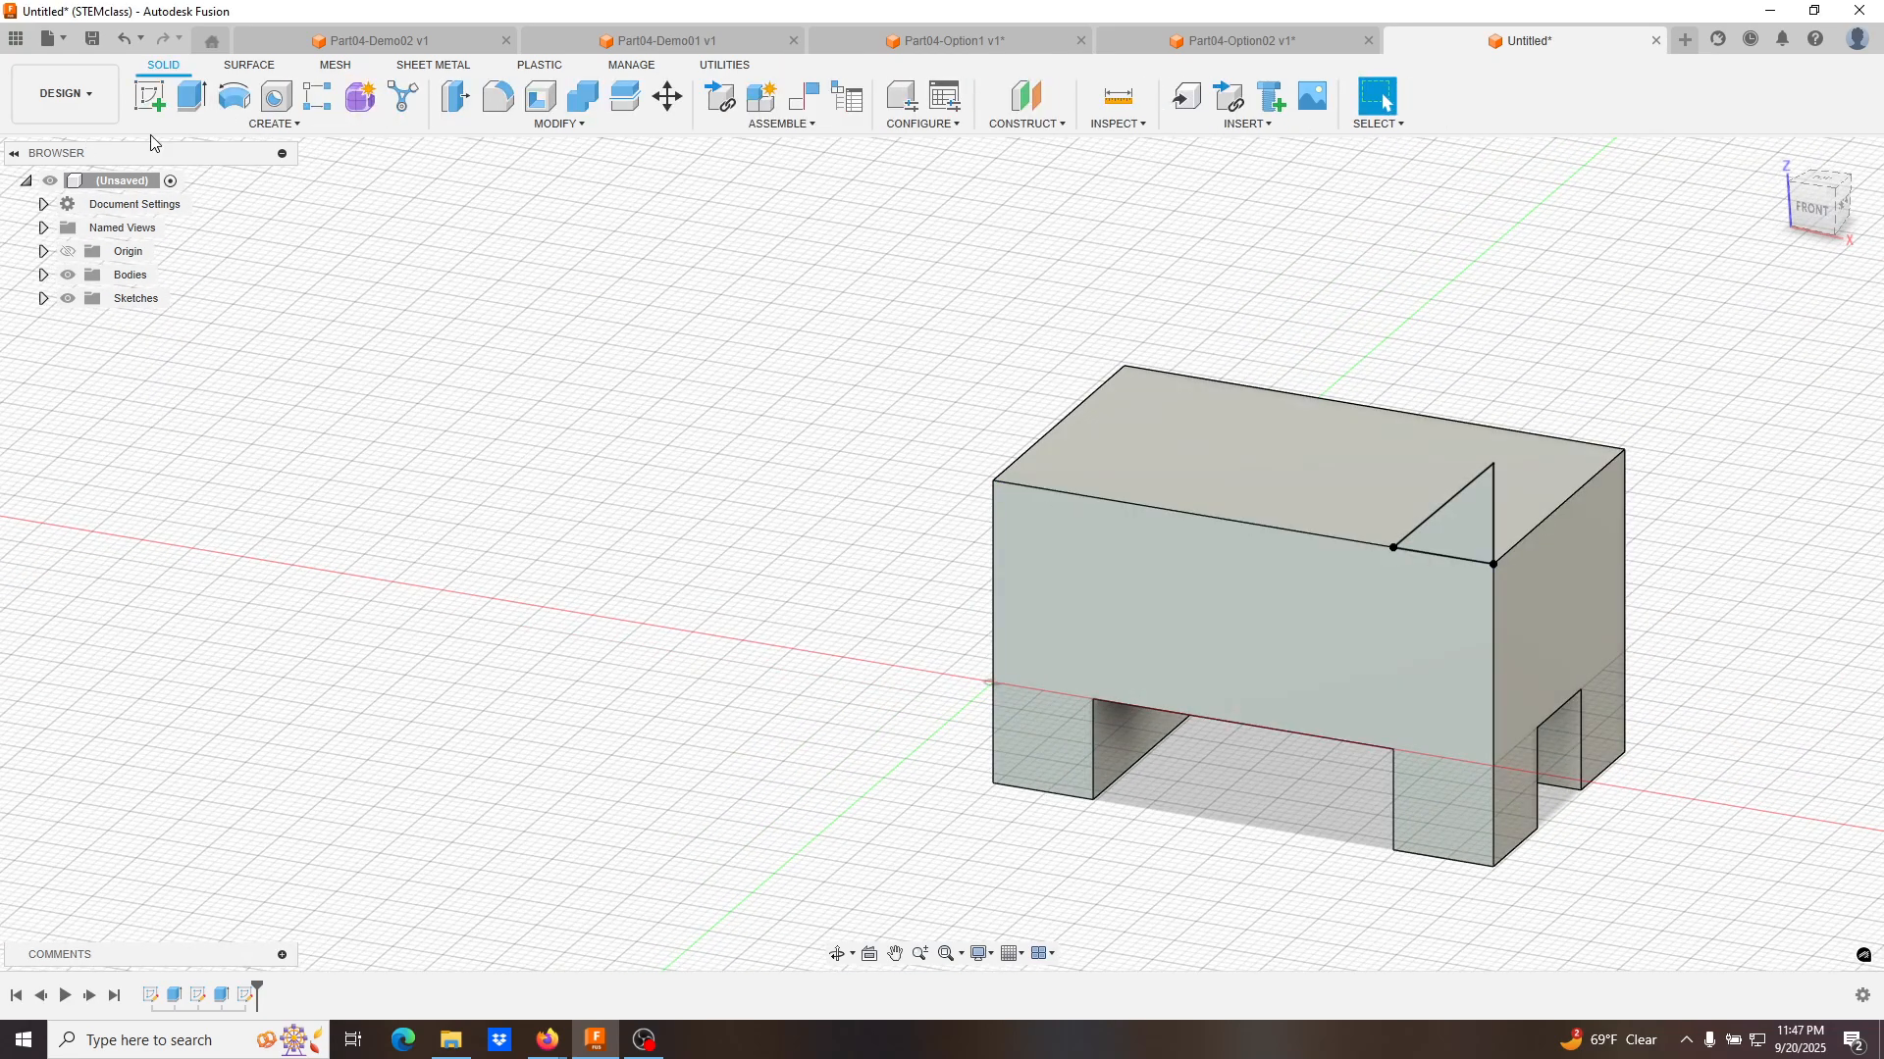
Extrude the triangle by -10 mm into the block's depth, joining it to the body.
click(191, 96)
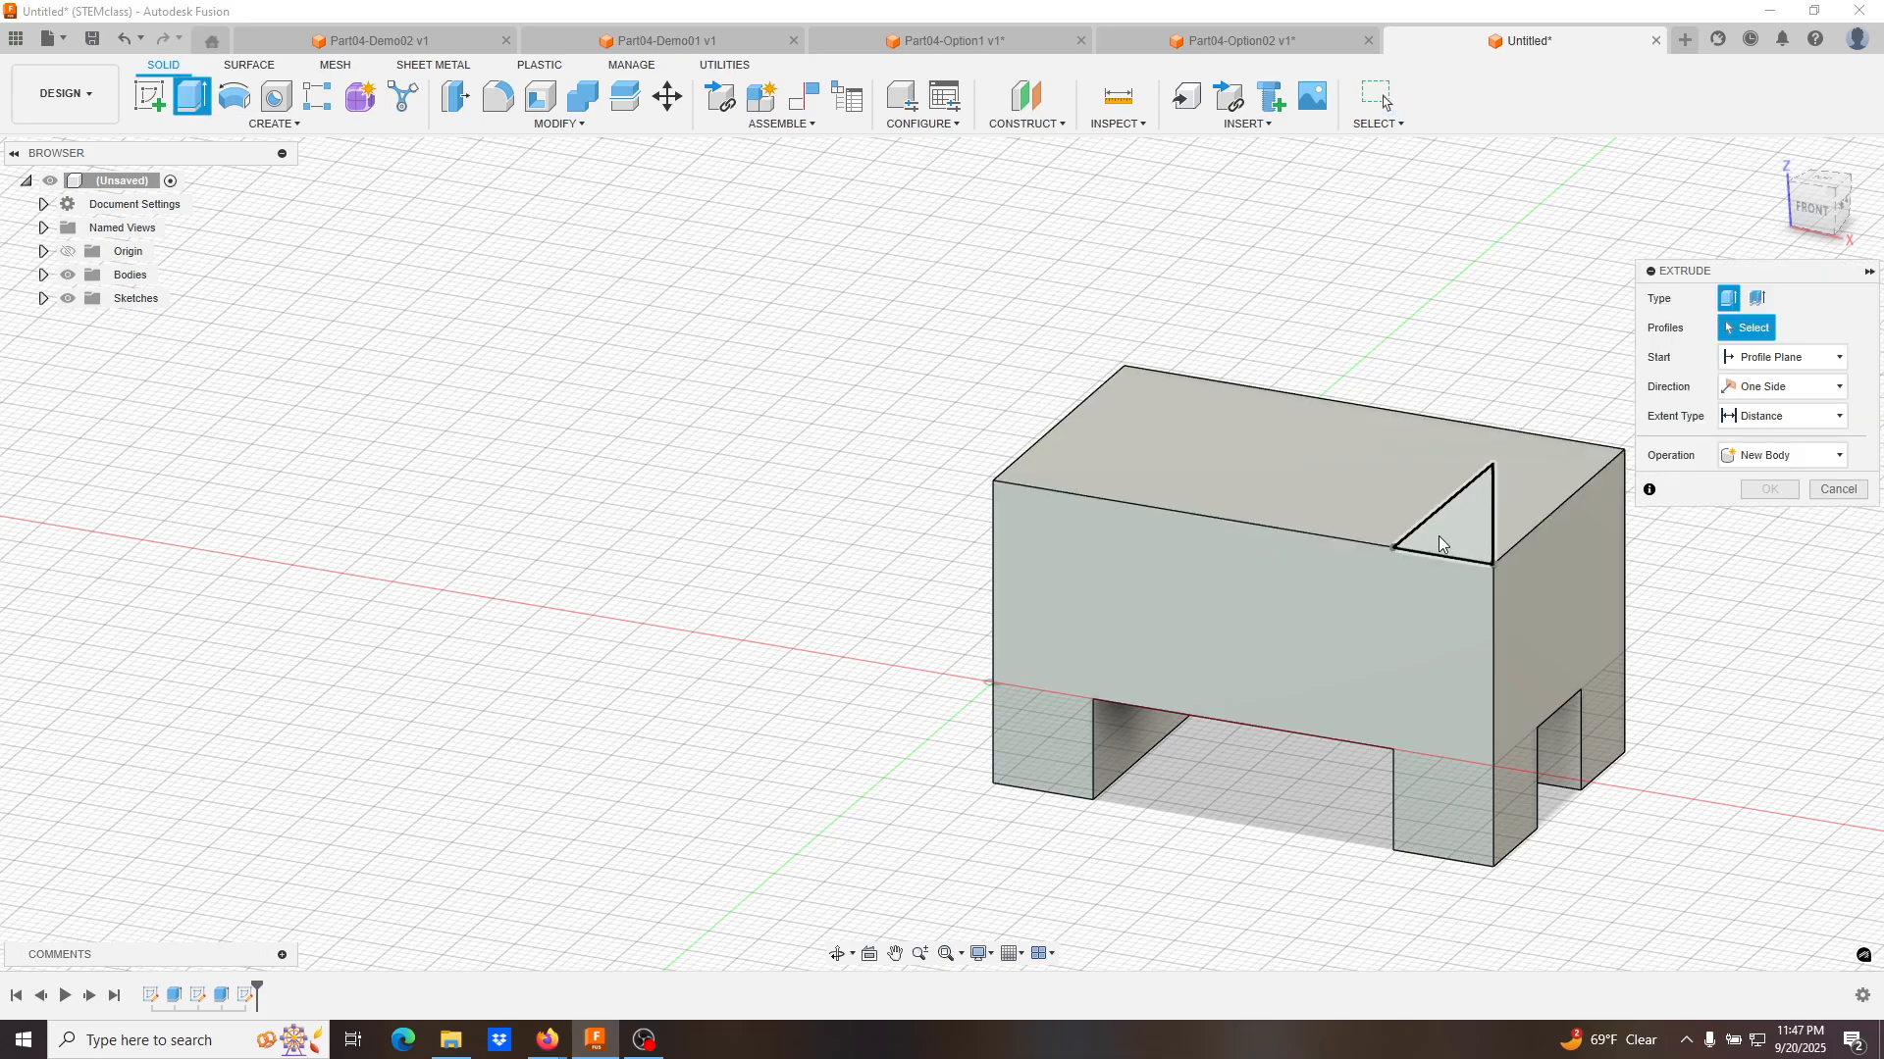
click(1488, 532)
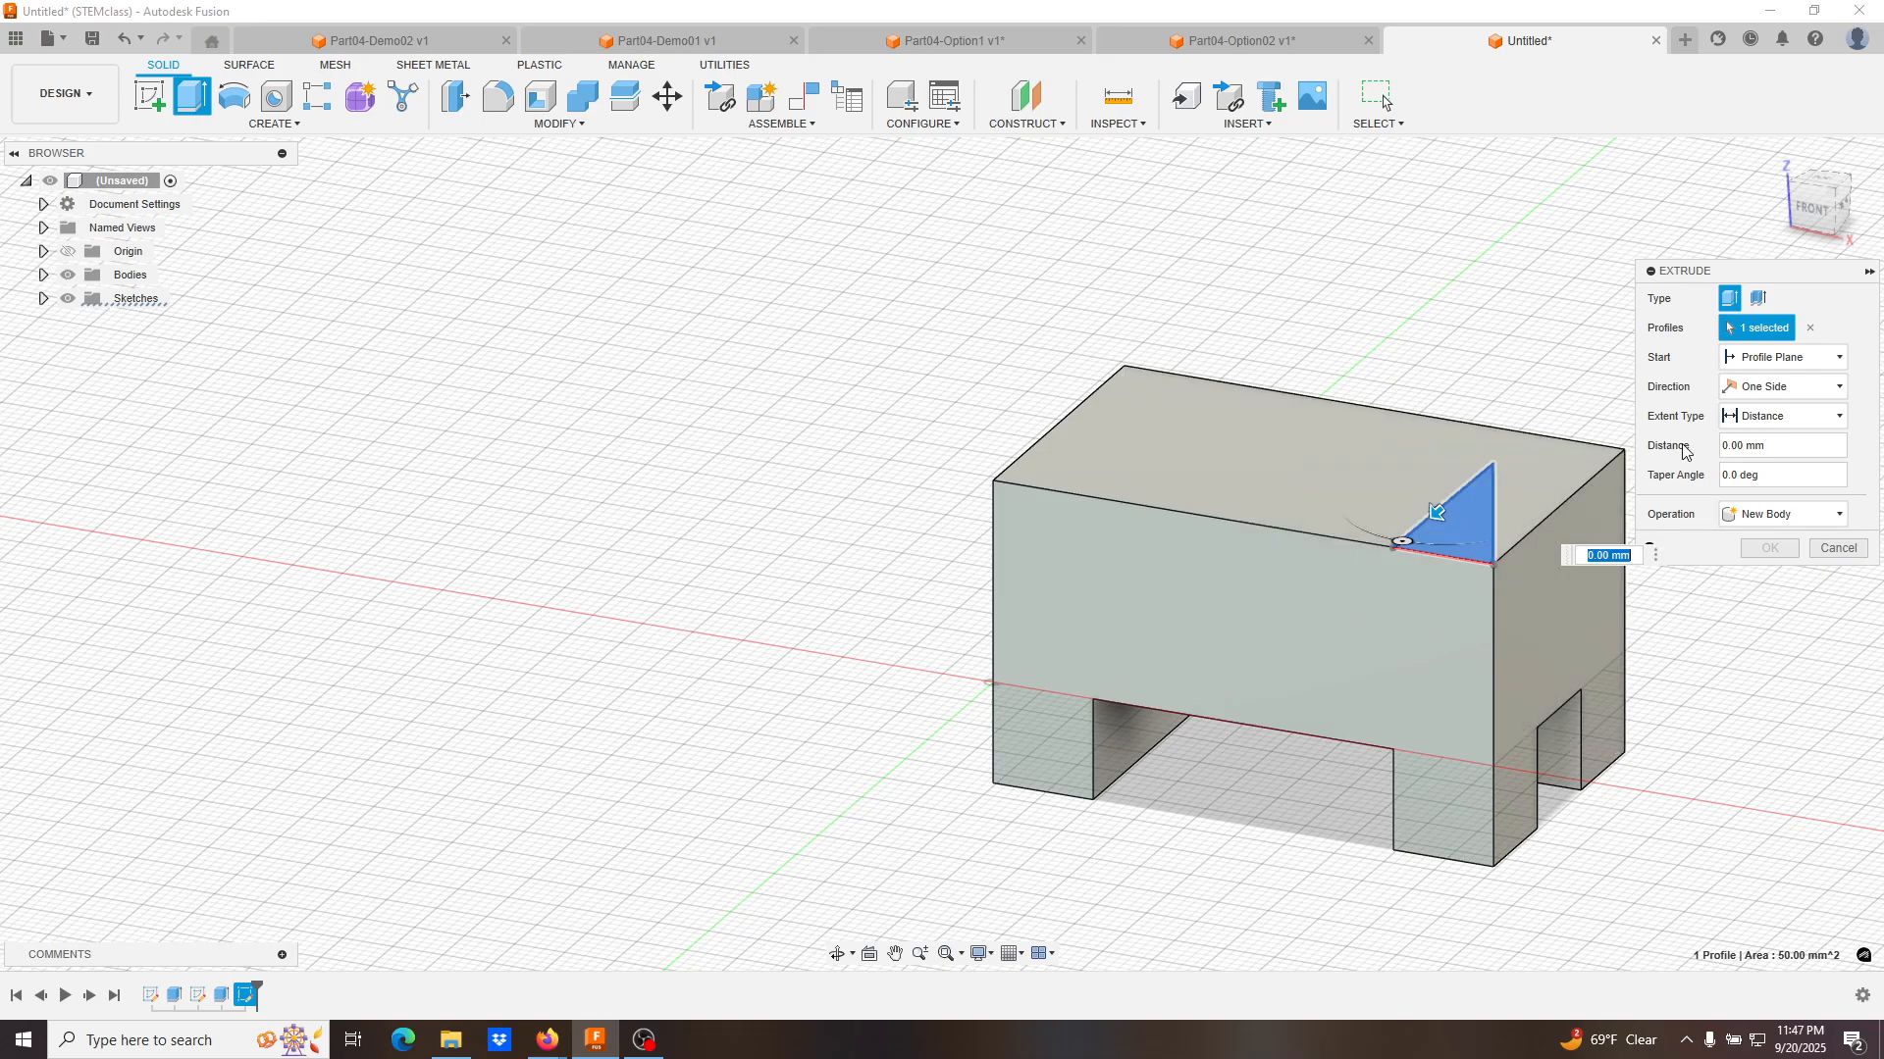
double_click(1785, 438)
text(-10)
key(Return)
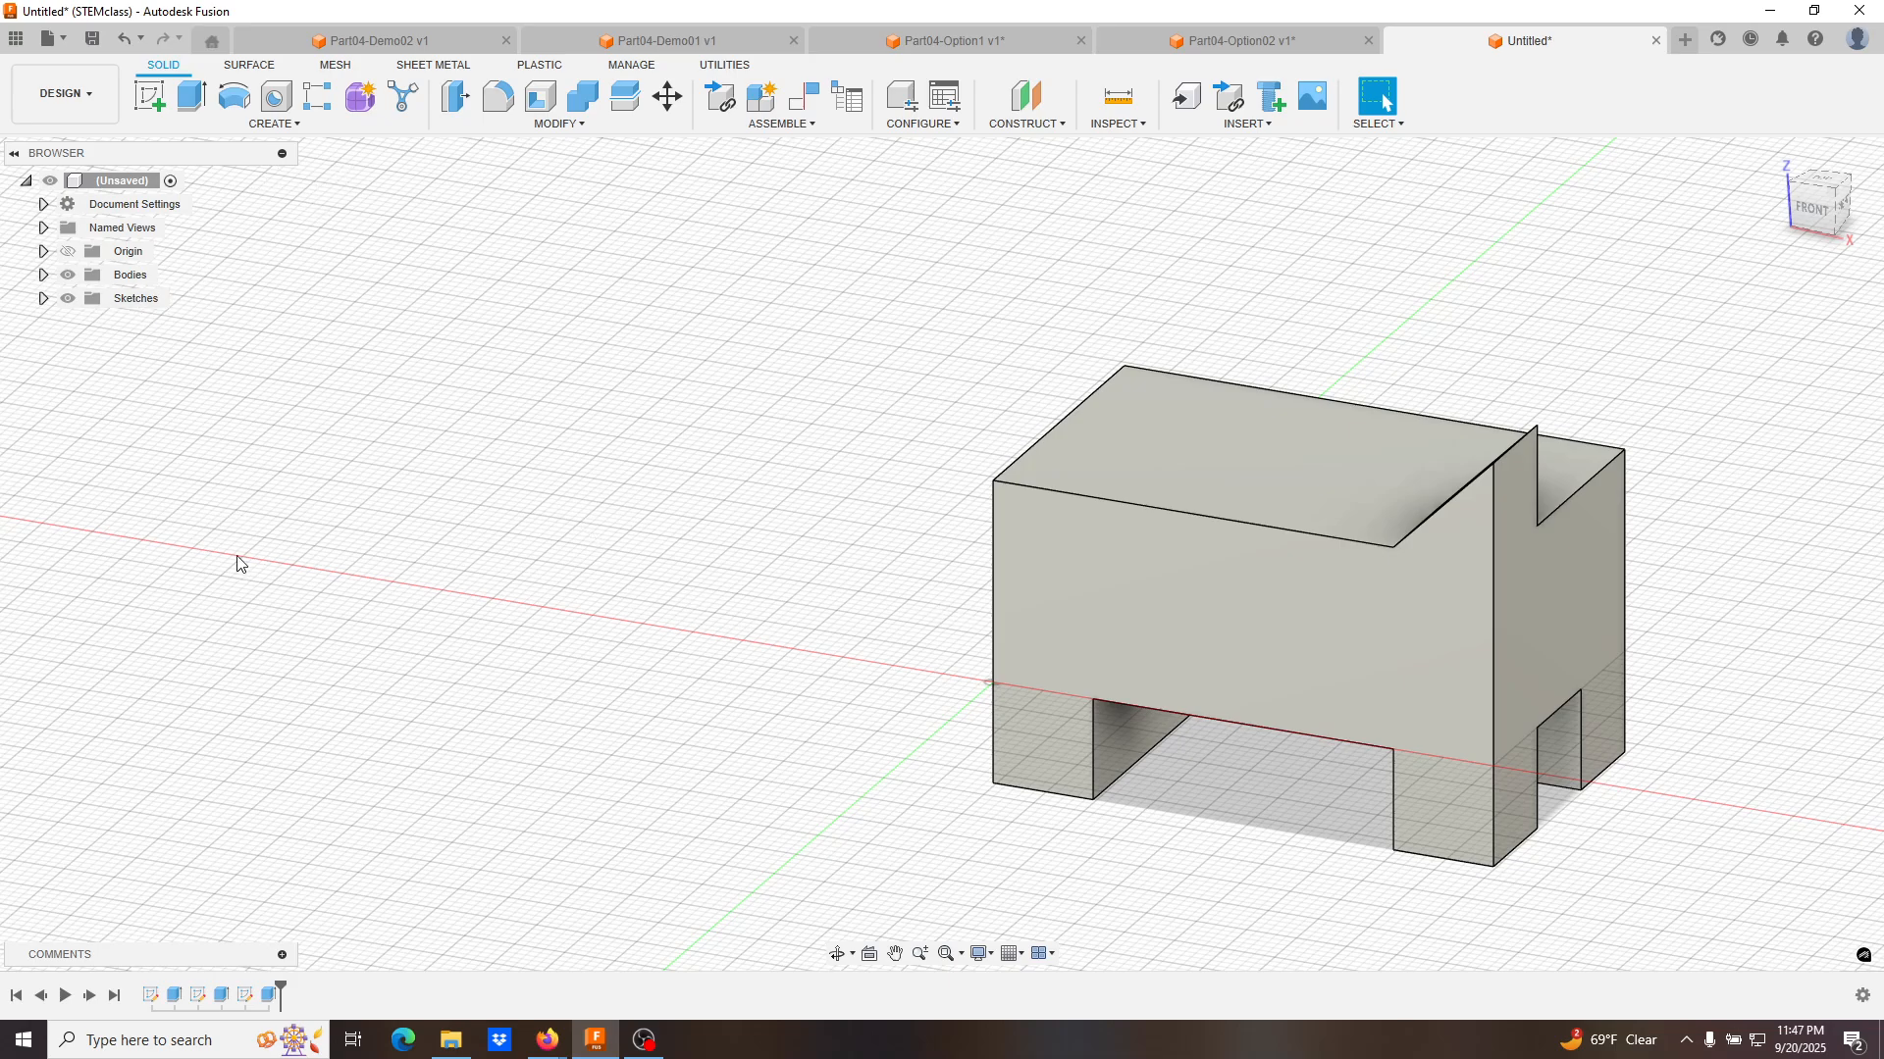
right_click(266, 993)
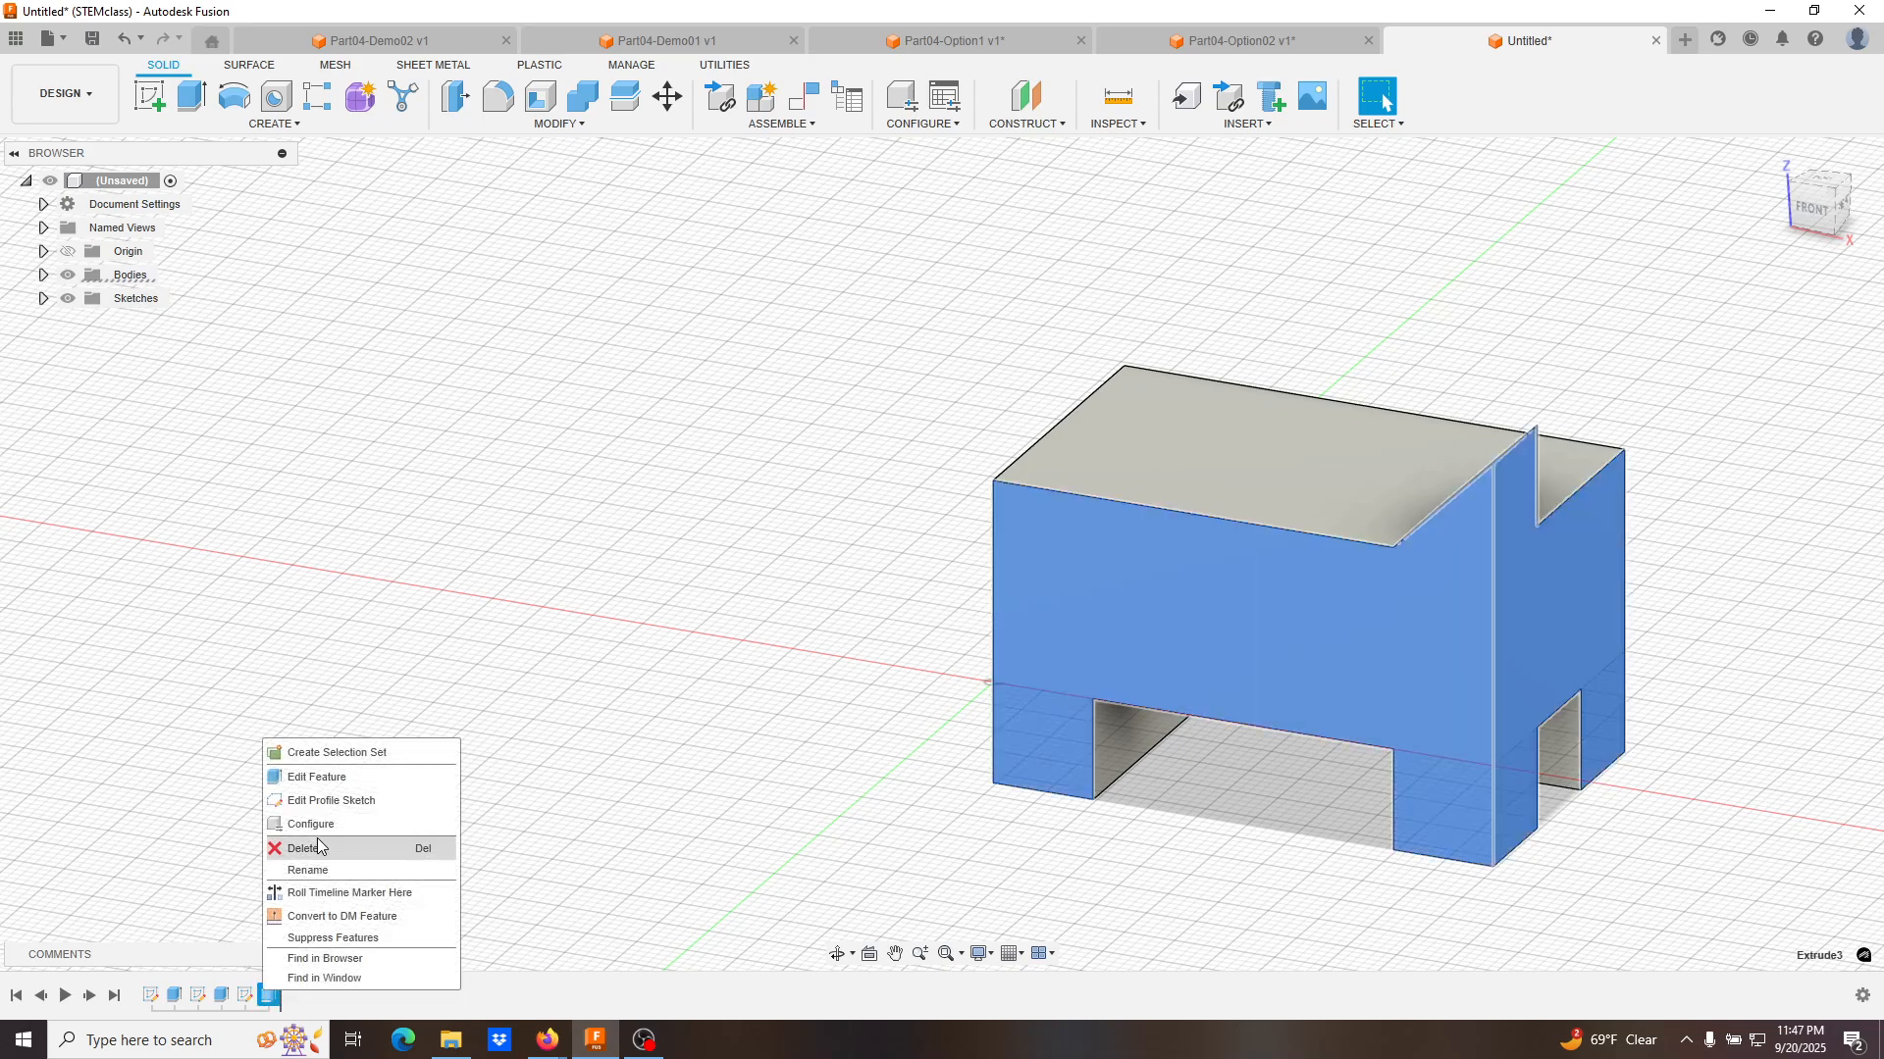
click(316, 775)
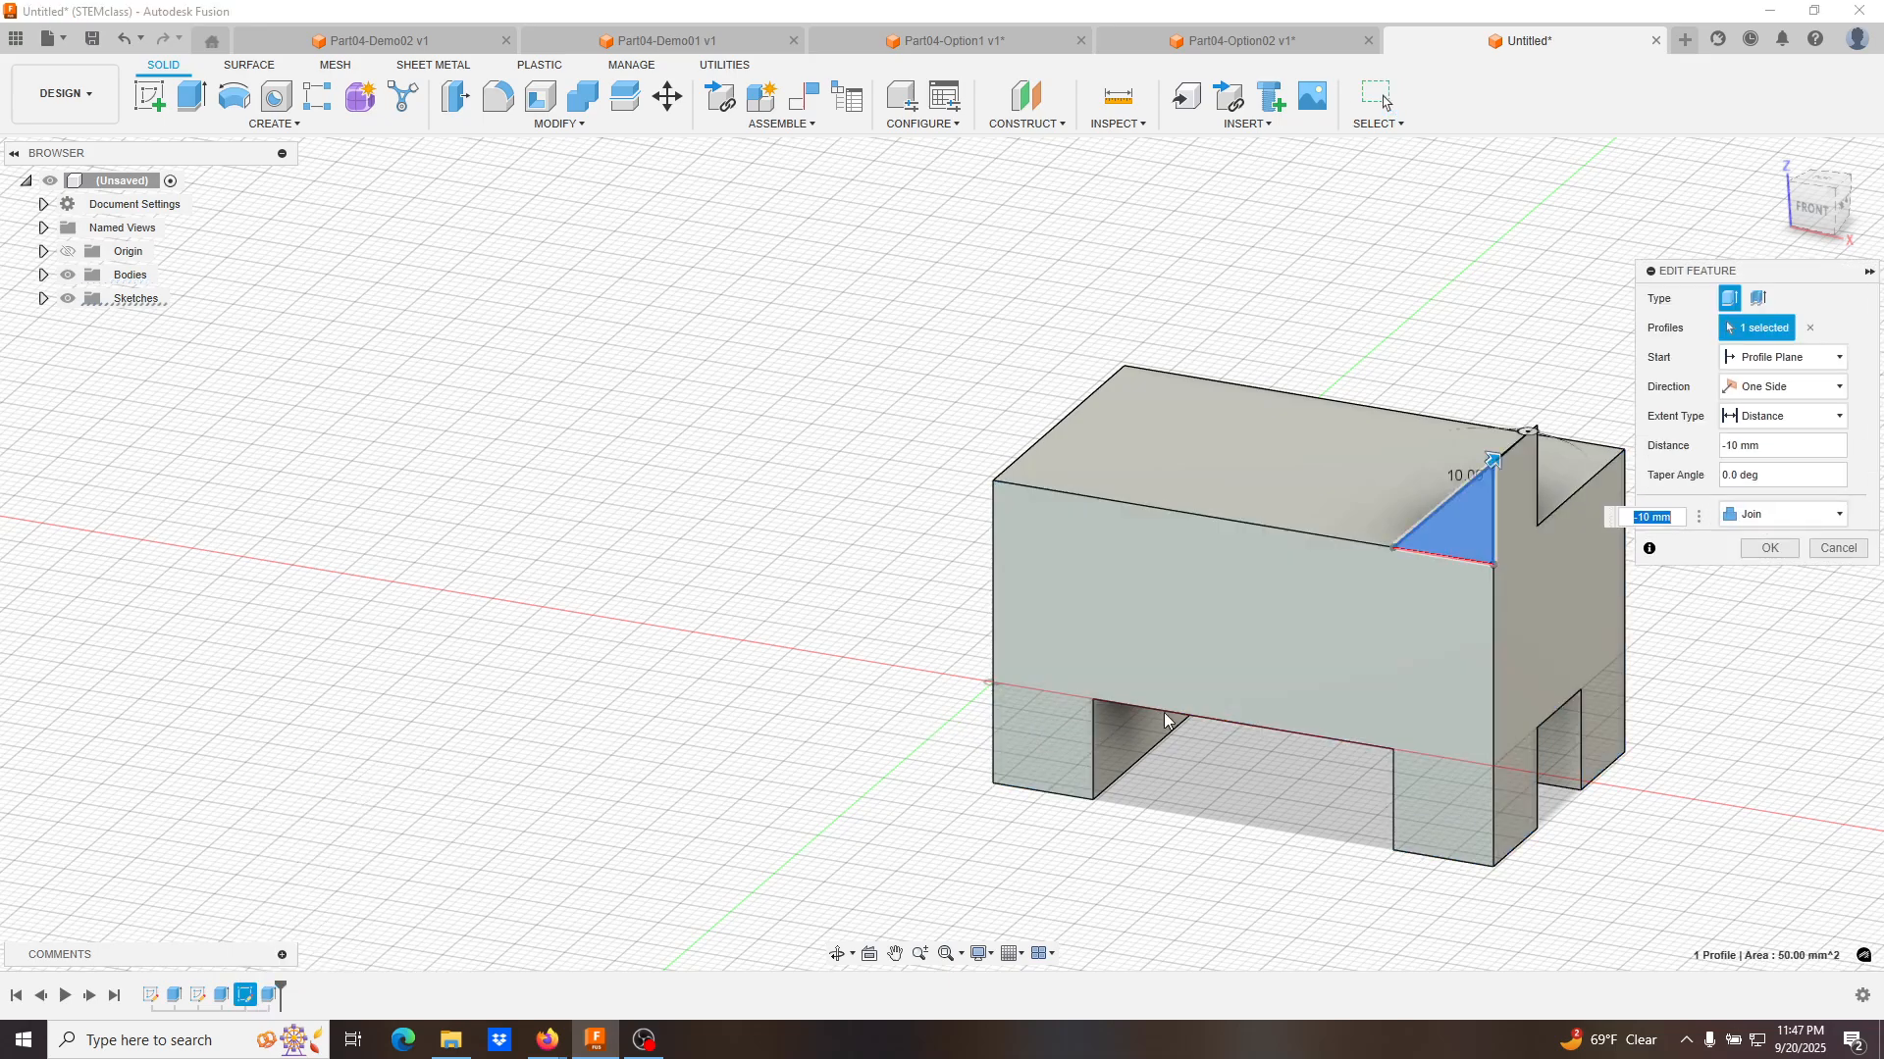
click(1834, 548)
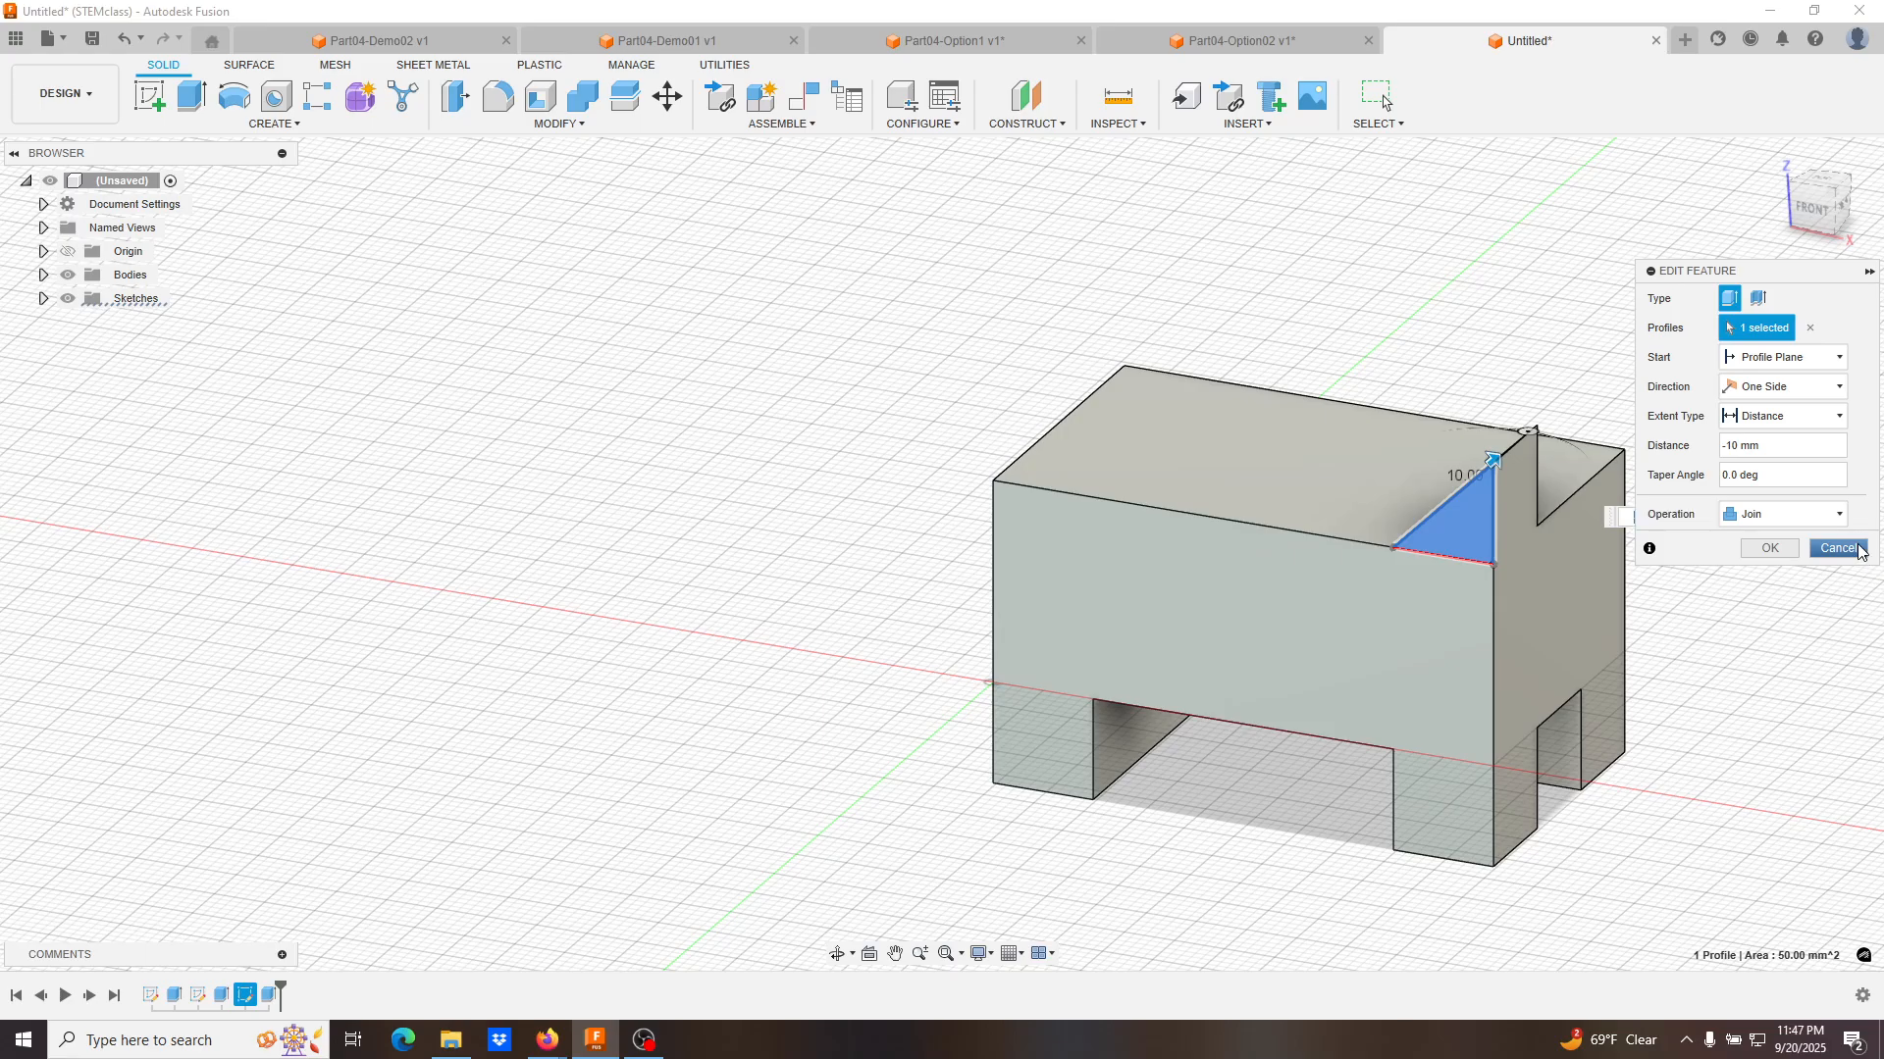
Start a sketch on the block's back face and trace the wedge's upright and sloping edges with lines from the upper corner above the split legs.
shift+middle_drag(1665, 628, 1430, 614)
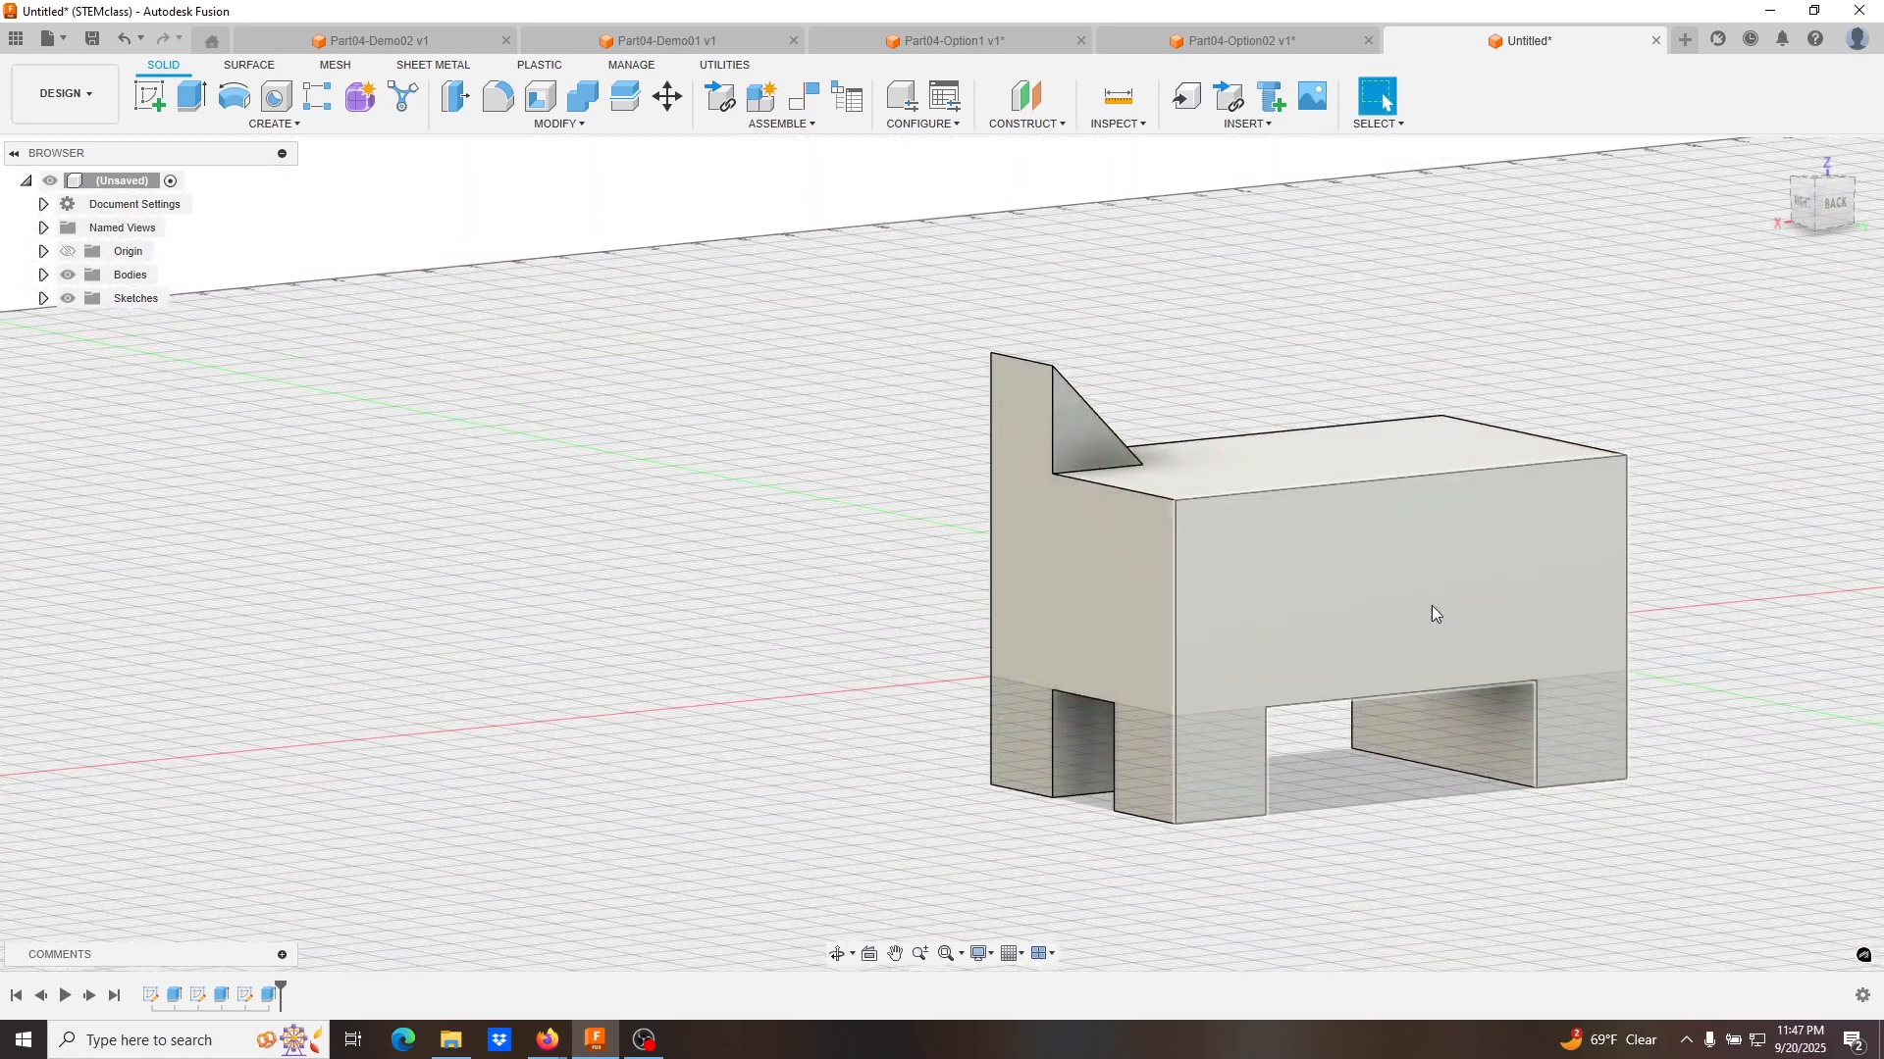
click(1302, 614)
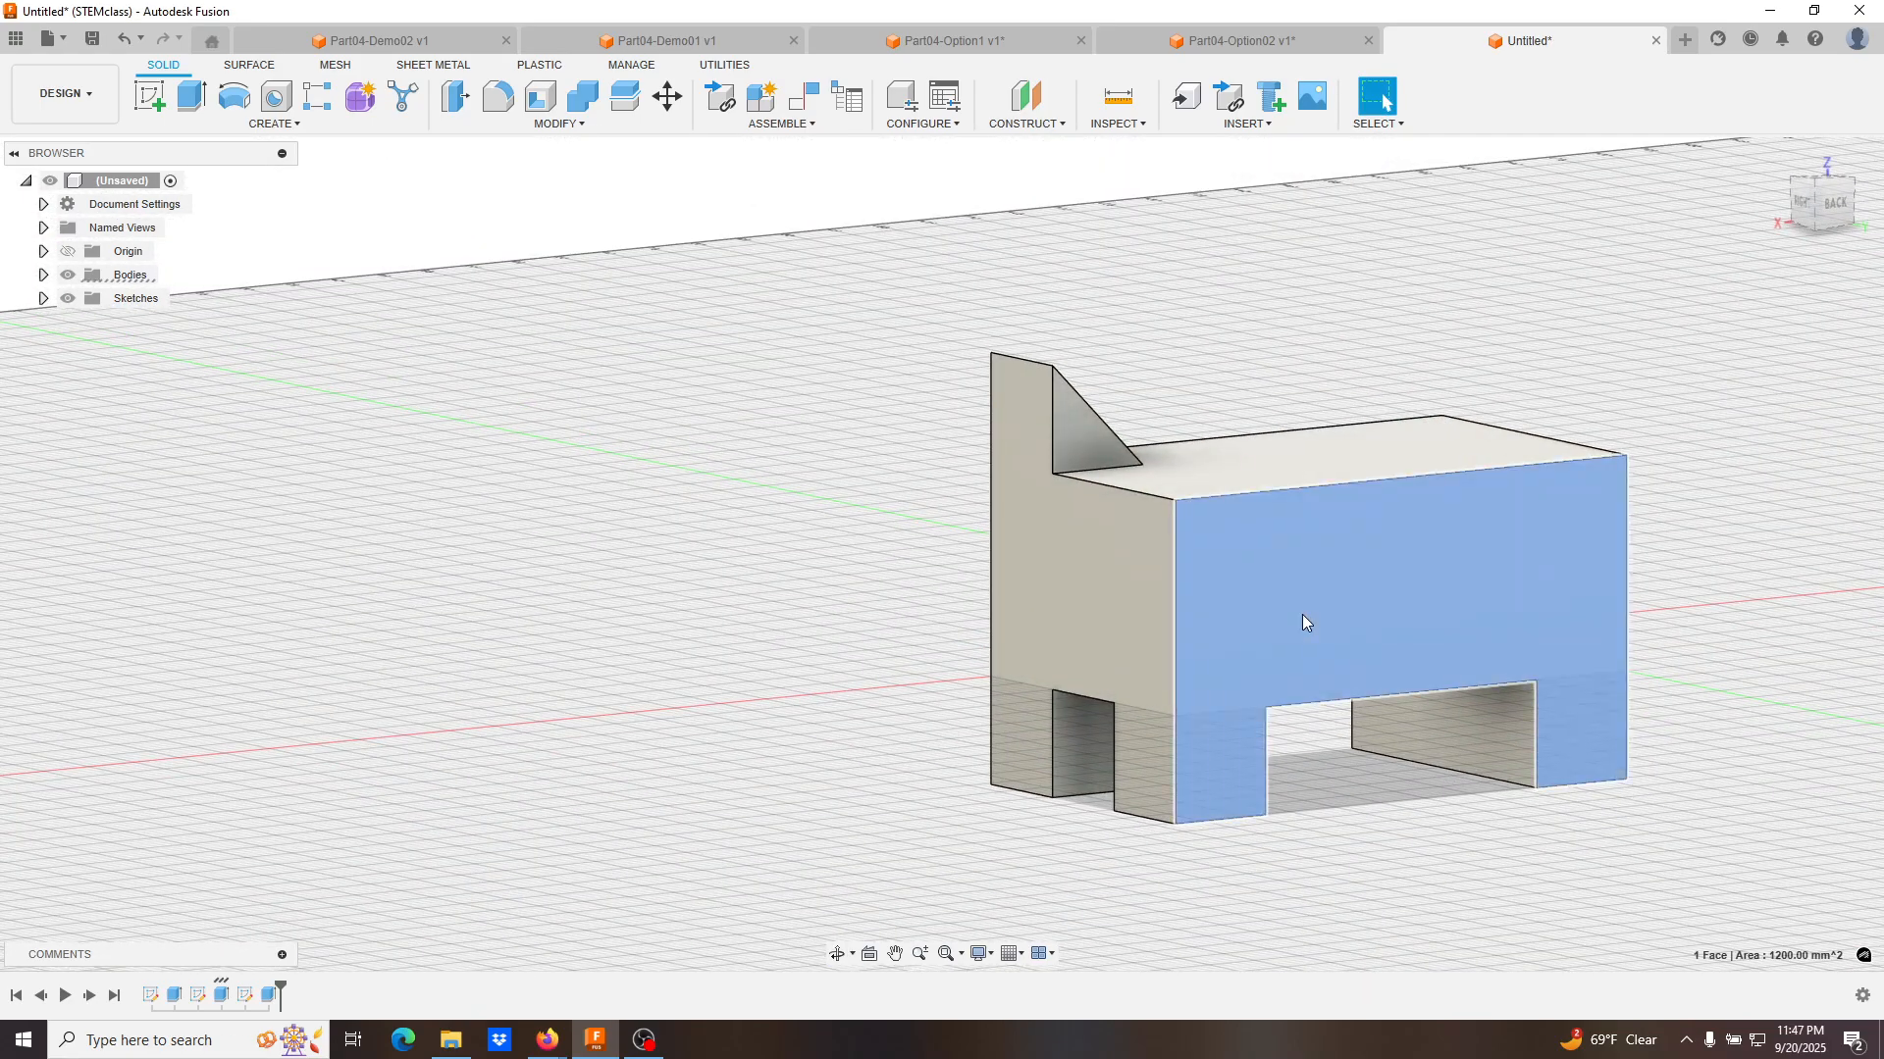
click(149, 98)
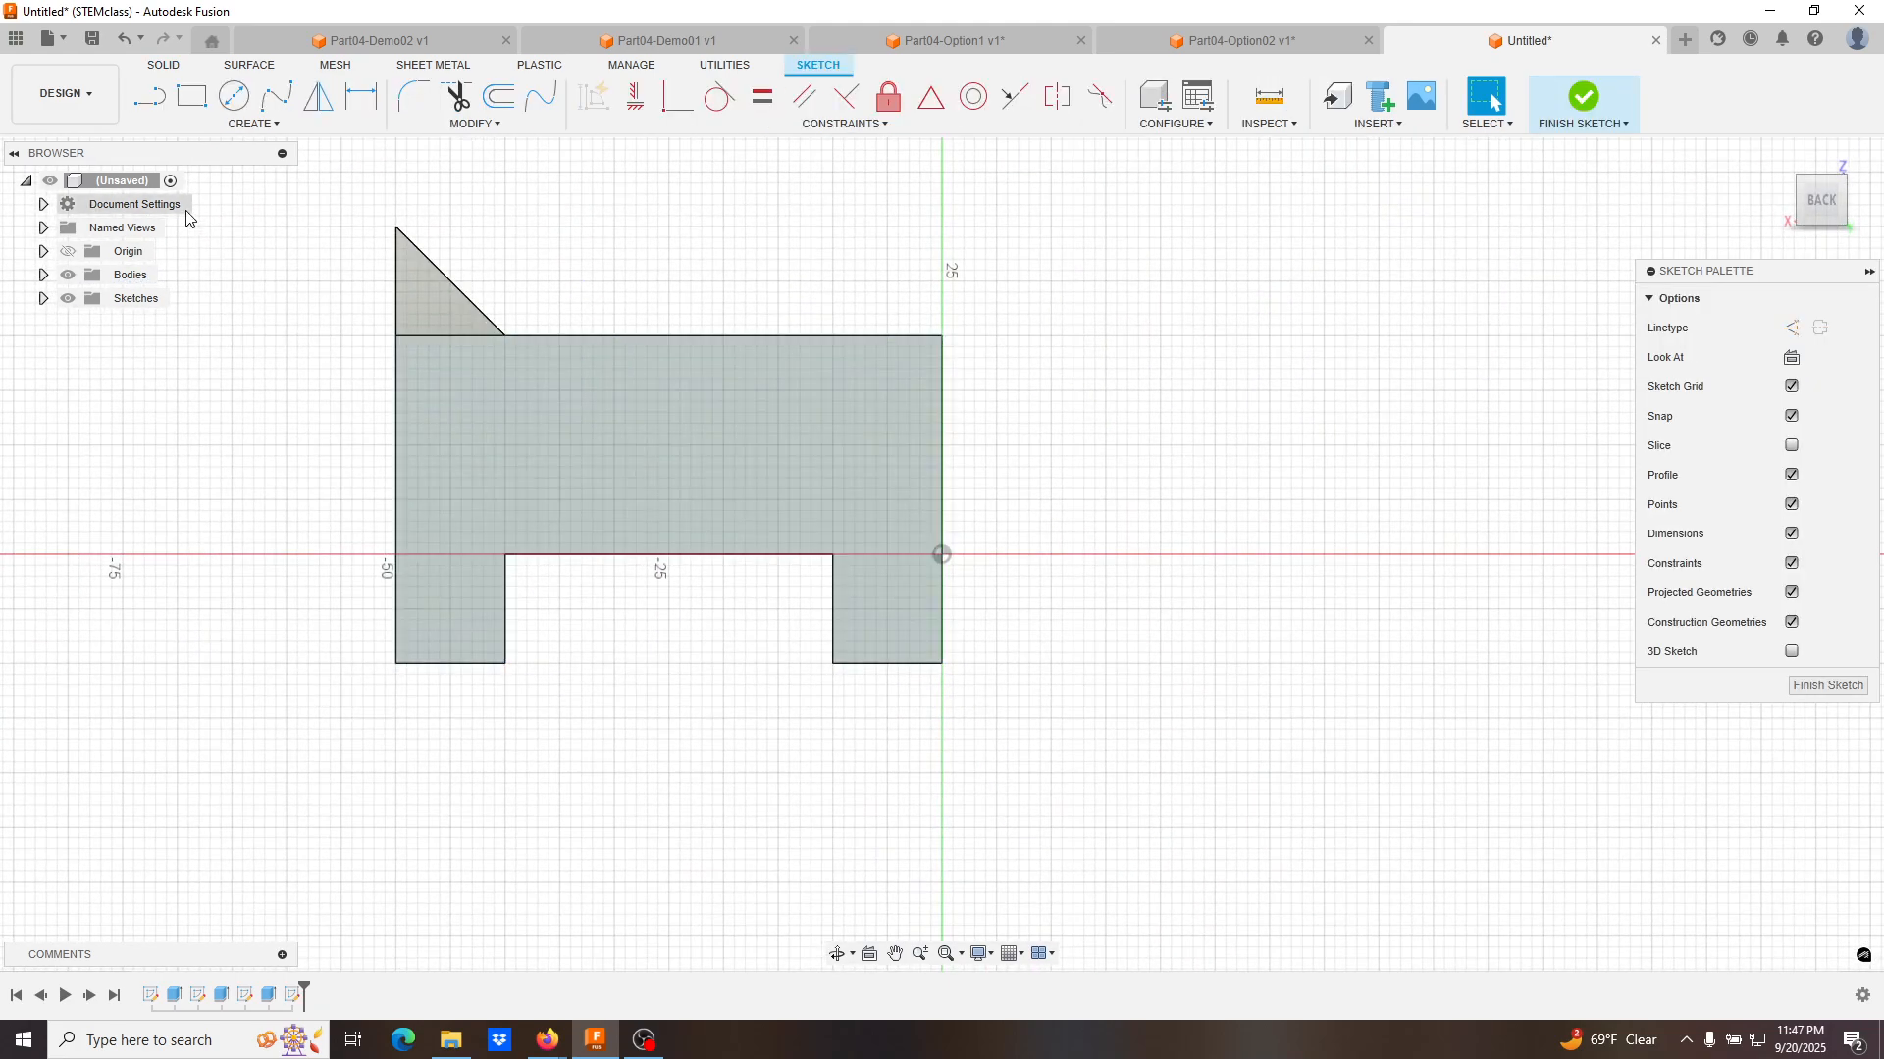
click(147, 102)
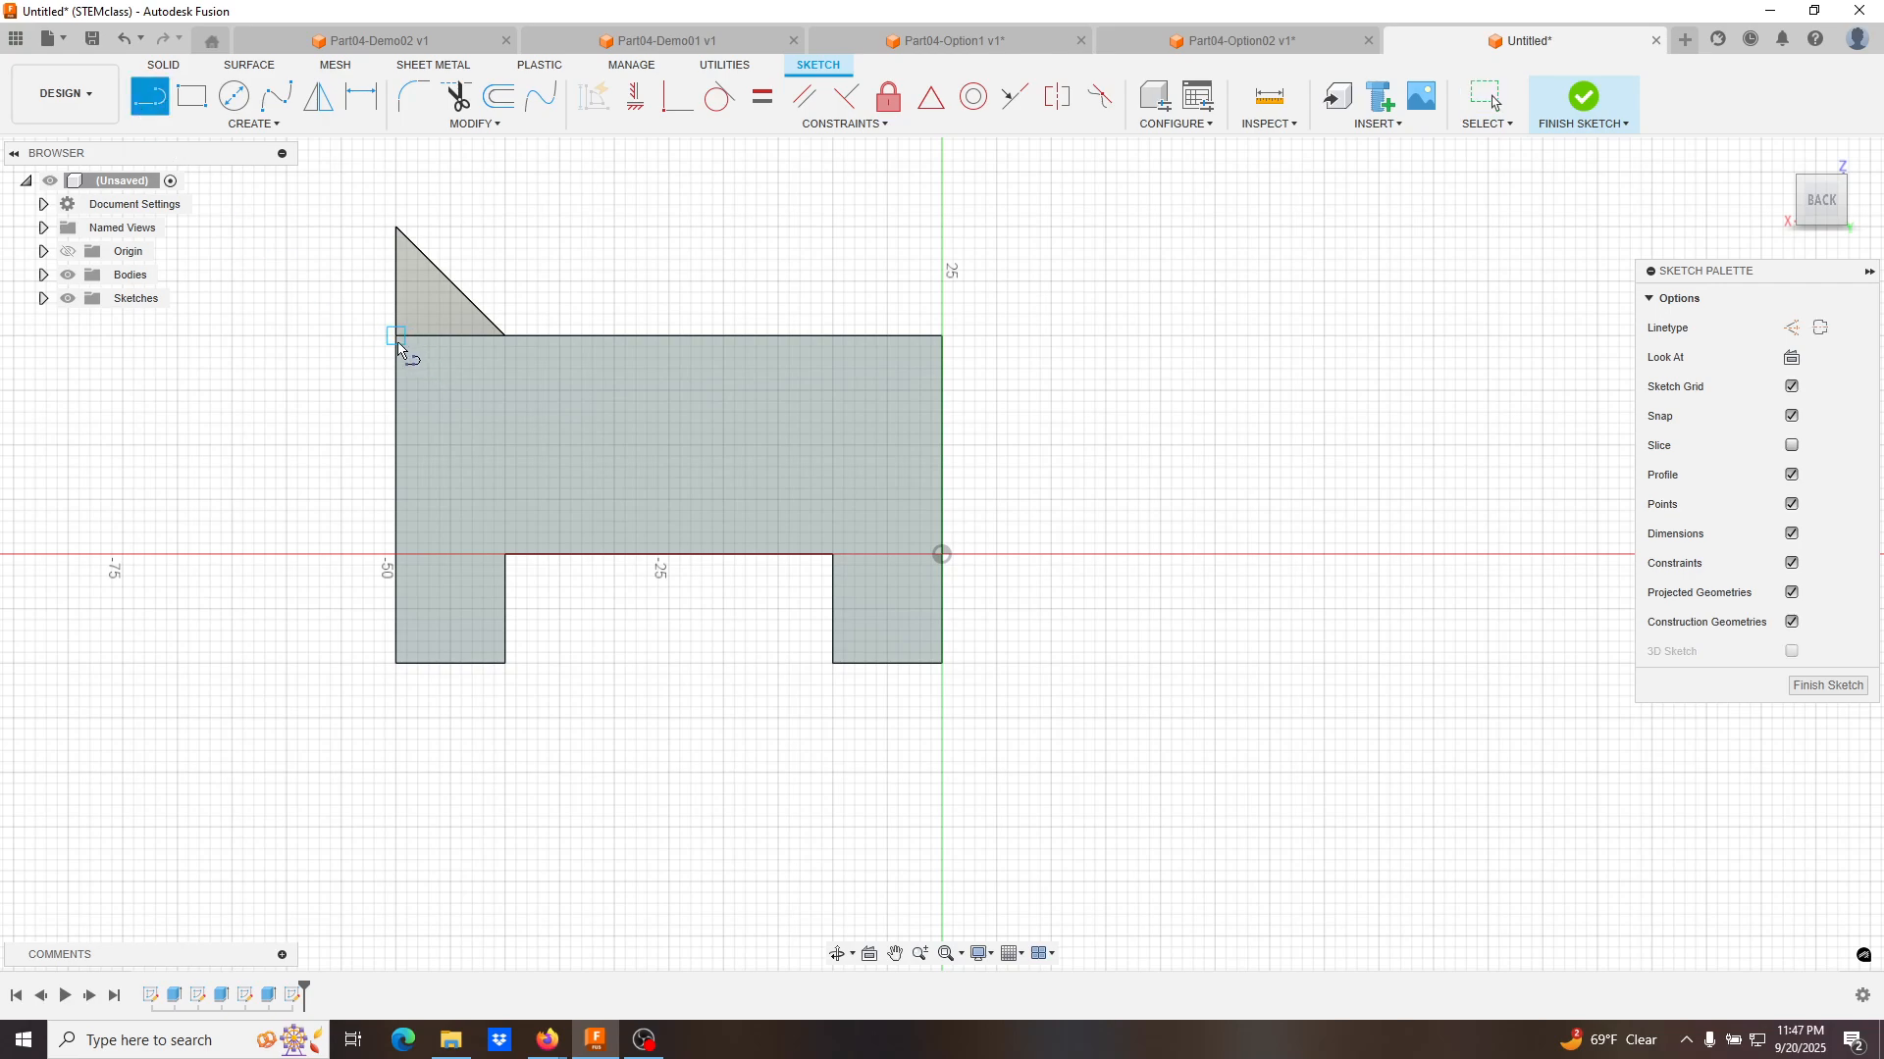
click(397, 336)
click(397, 227)
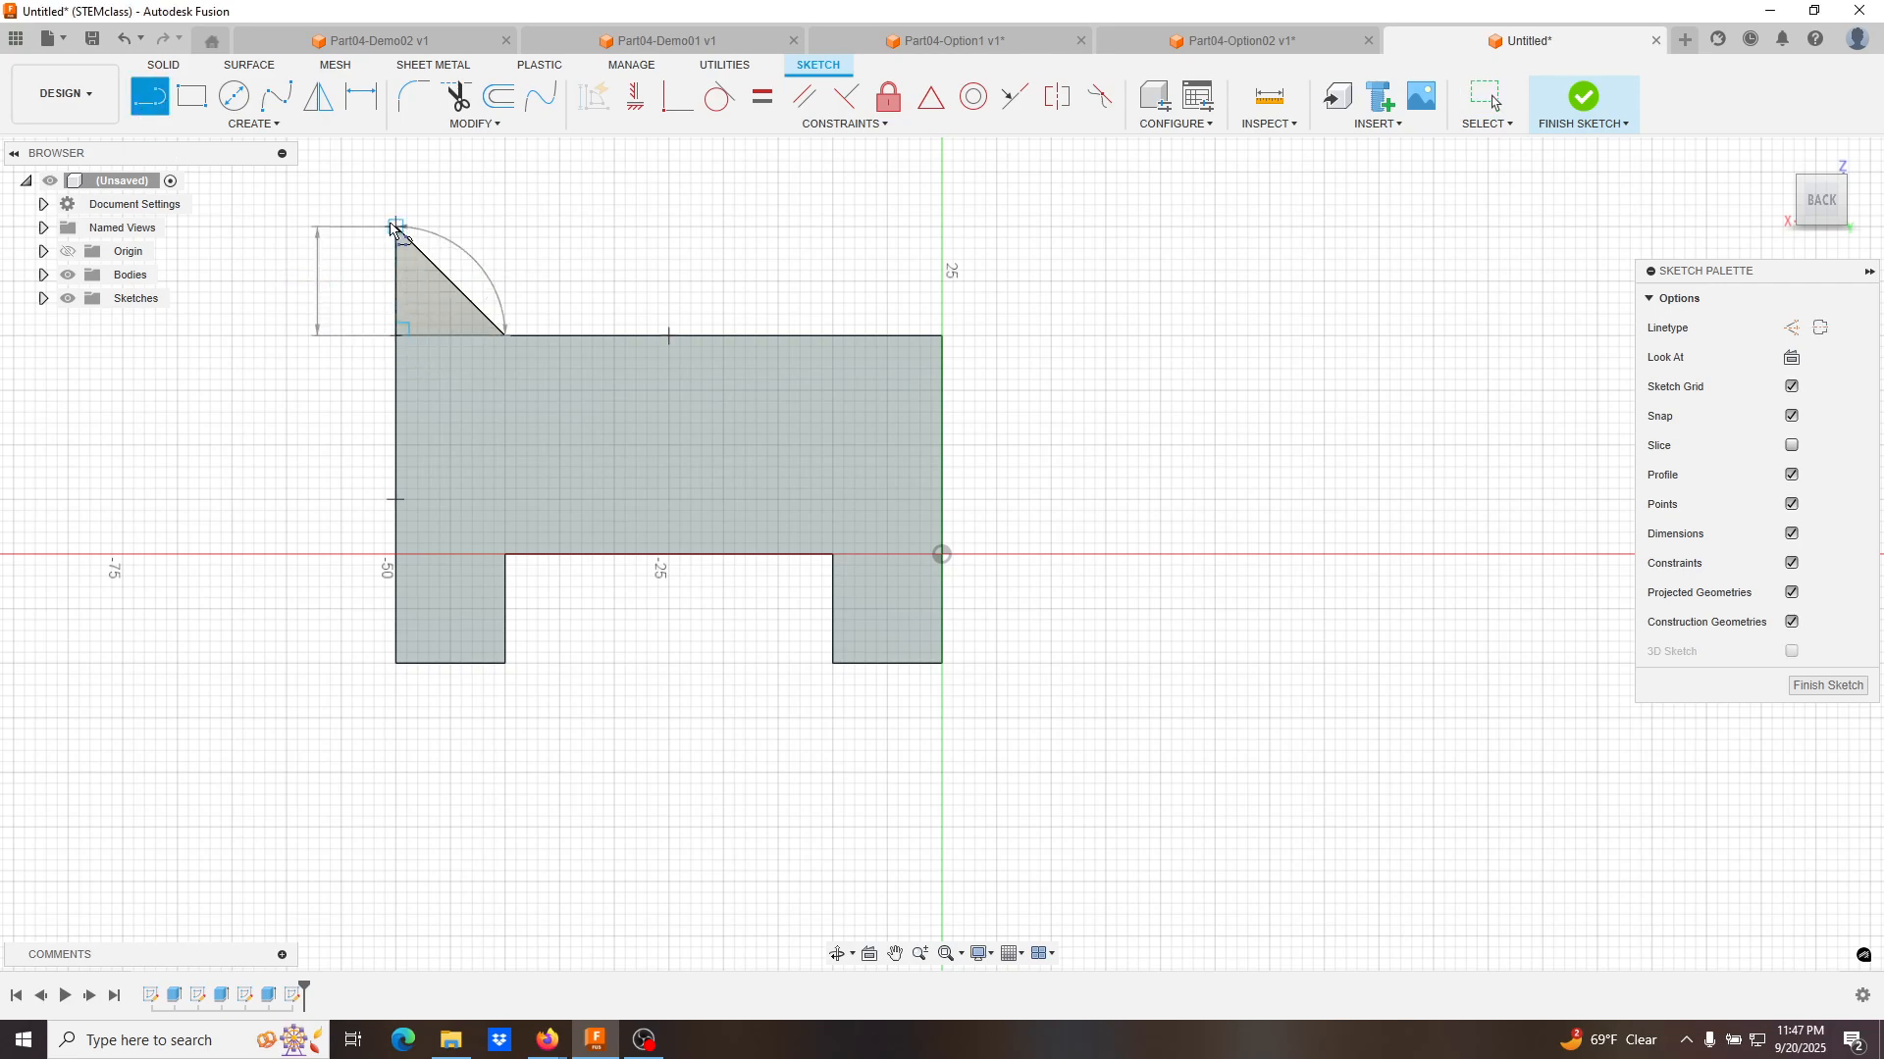
double_click(507, 338)
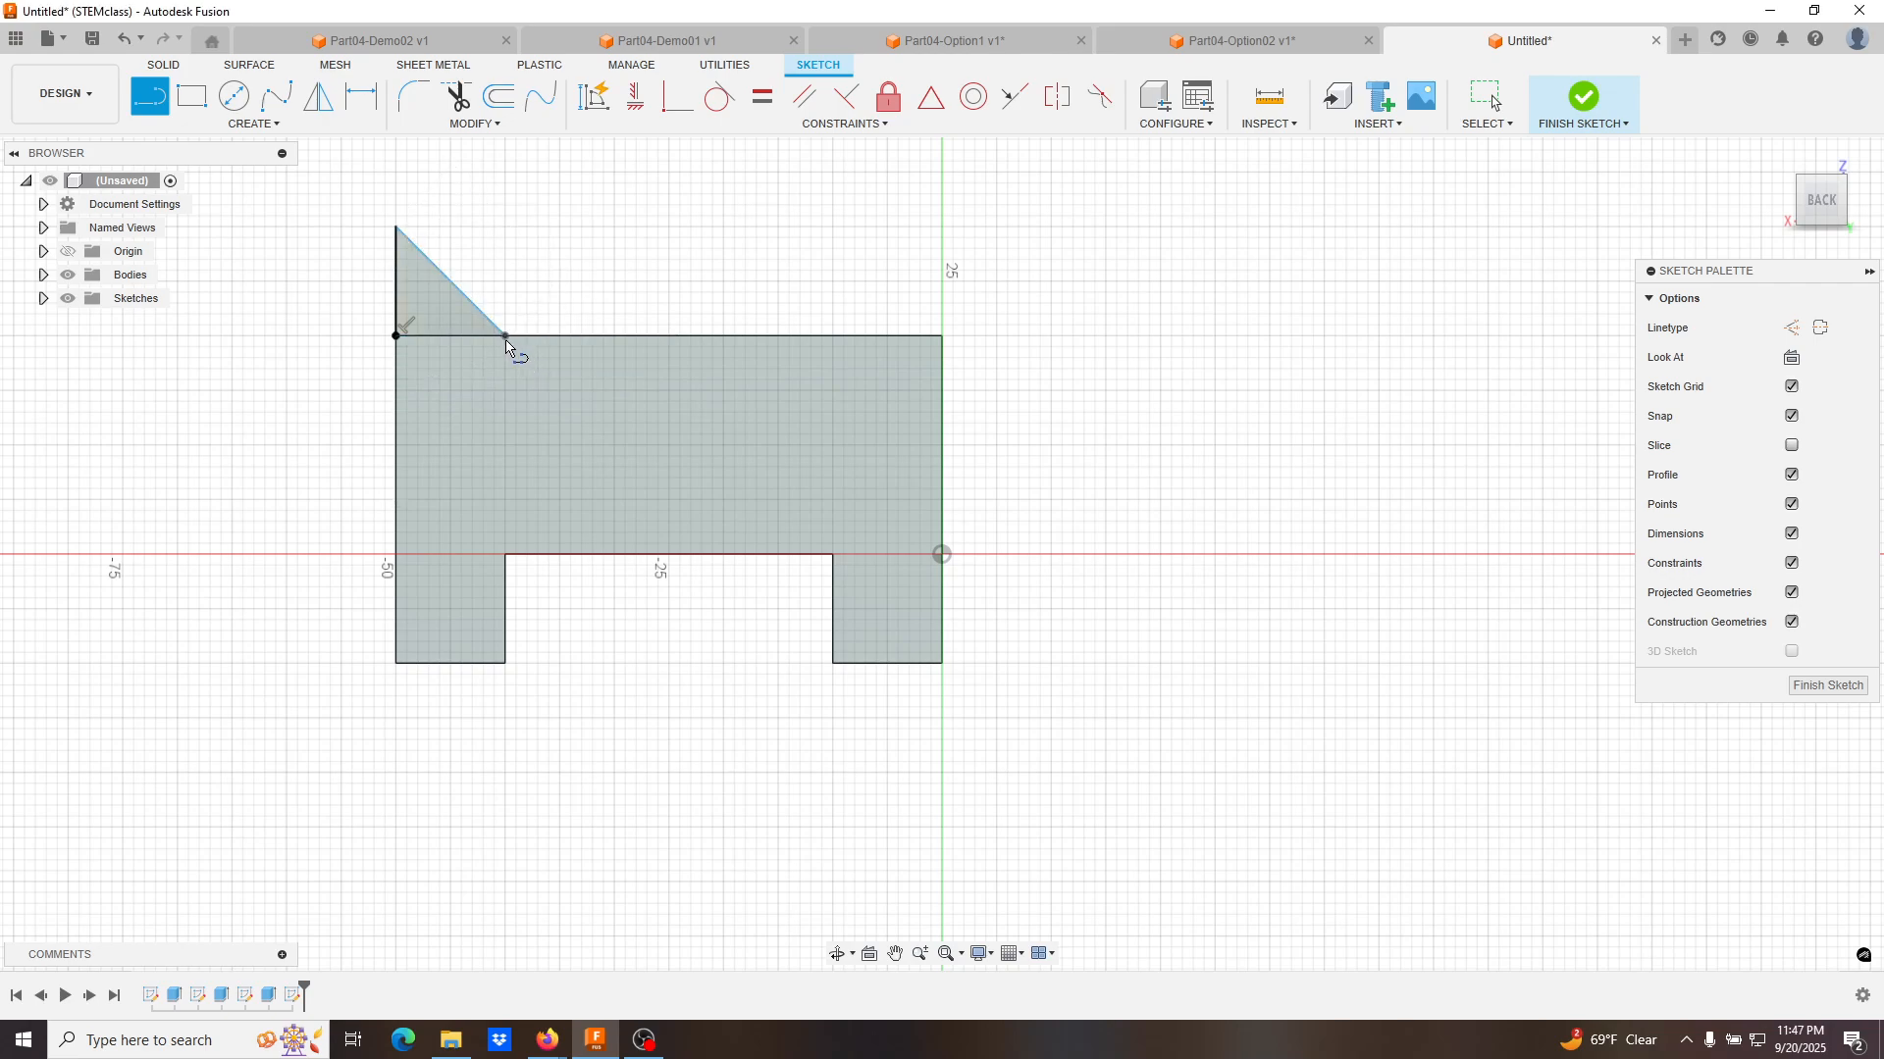
click(398, 337)
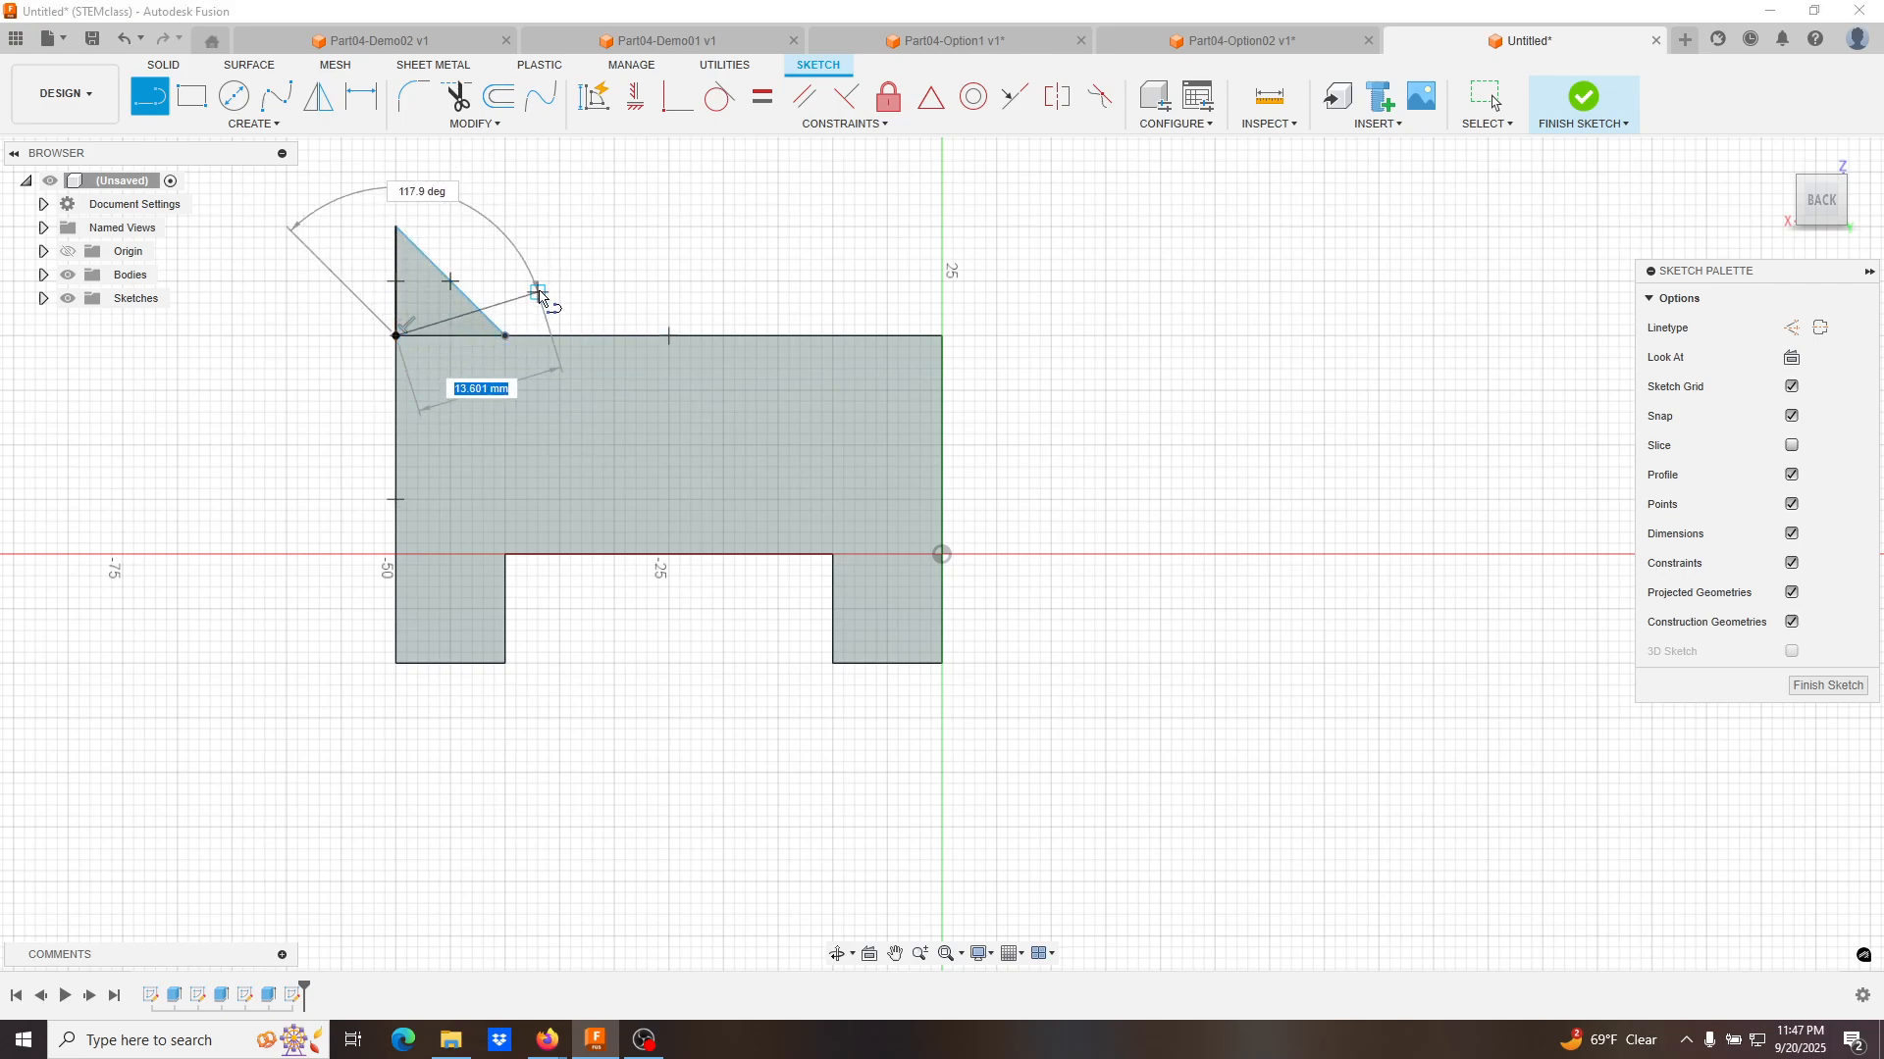
key(Escape)
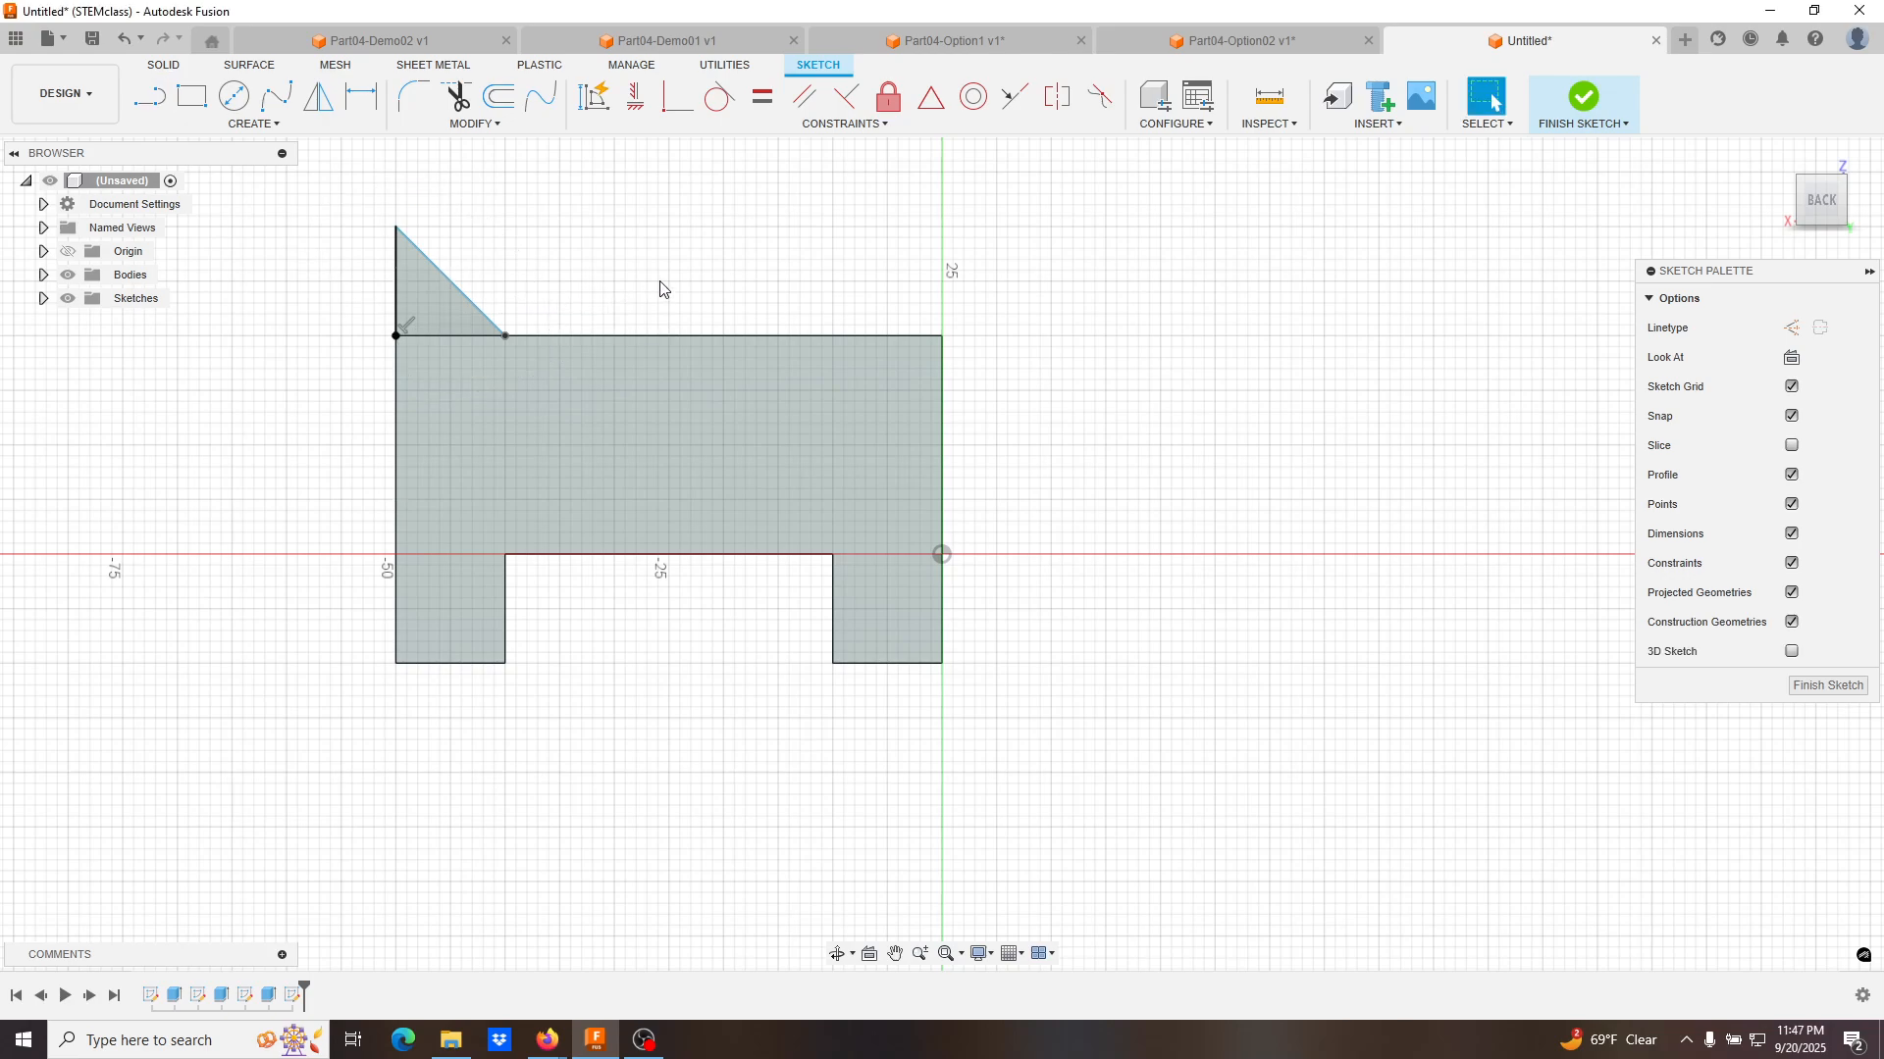
Hide the bodies to expose the back-face sketch.
shift+middle_drag(619, 310, 580, 349)
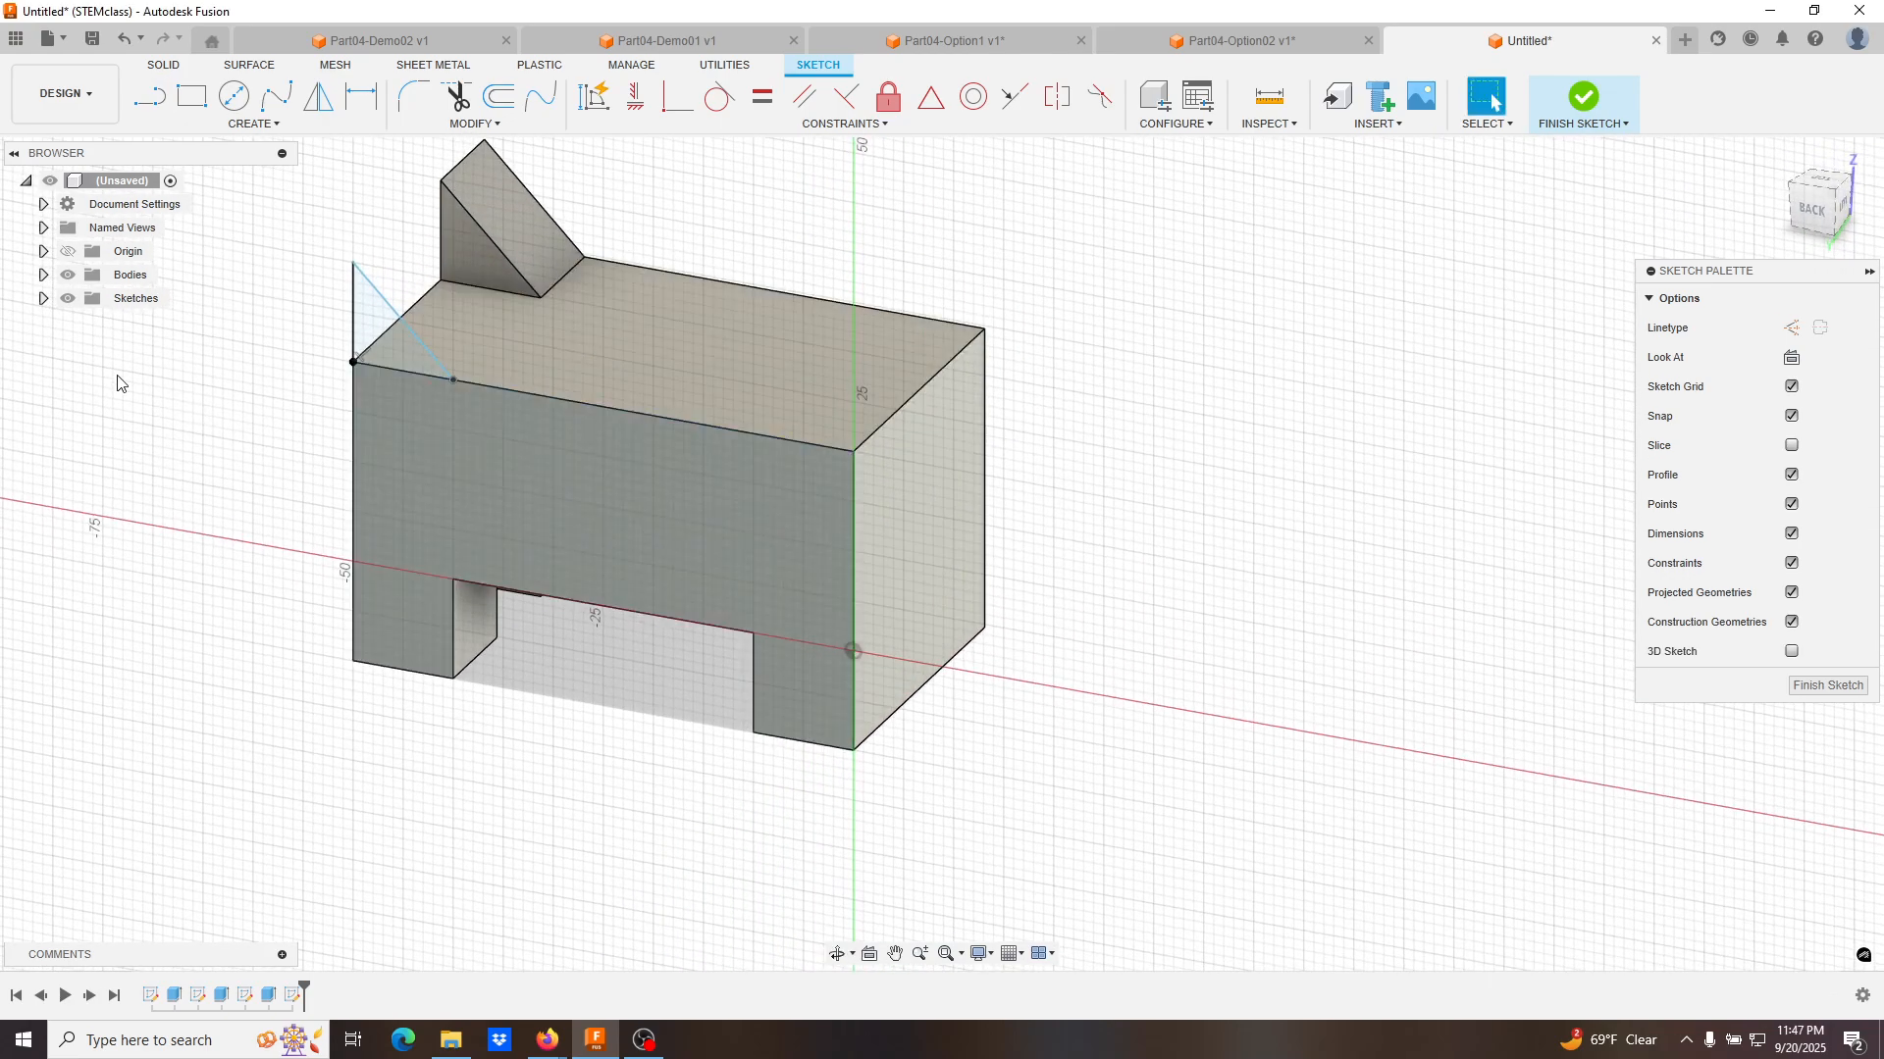
click(67, 274)
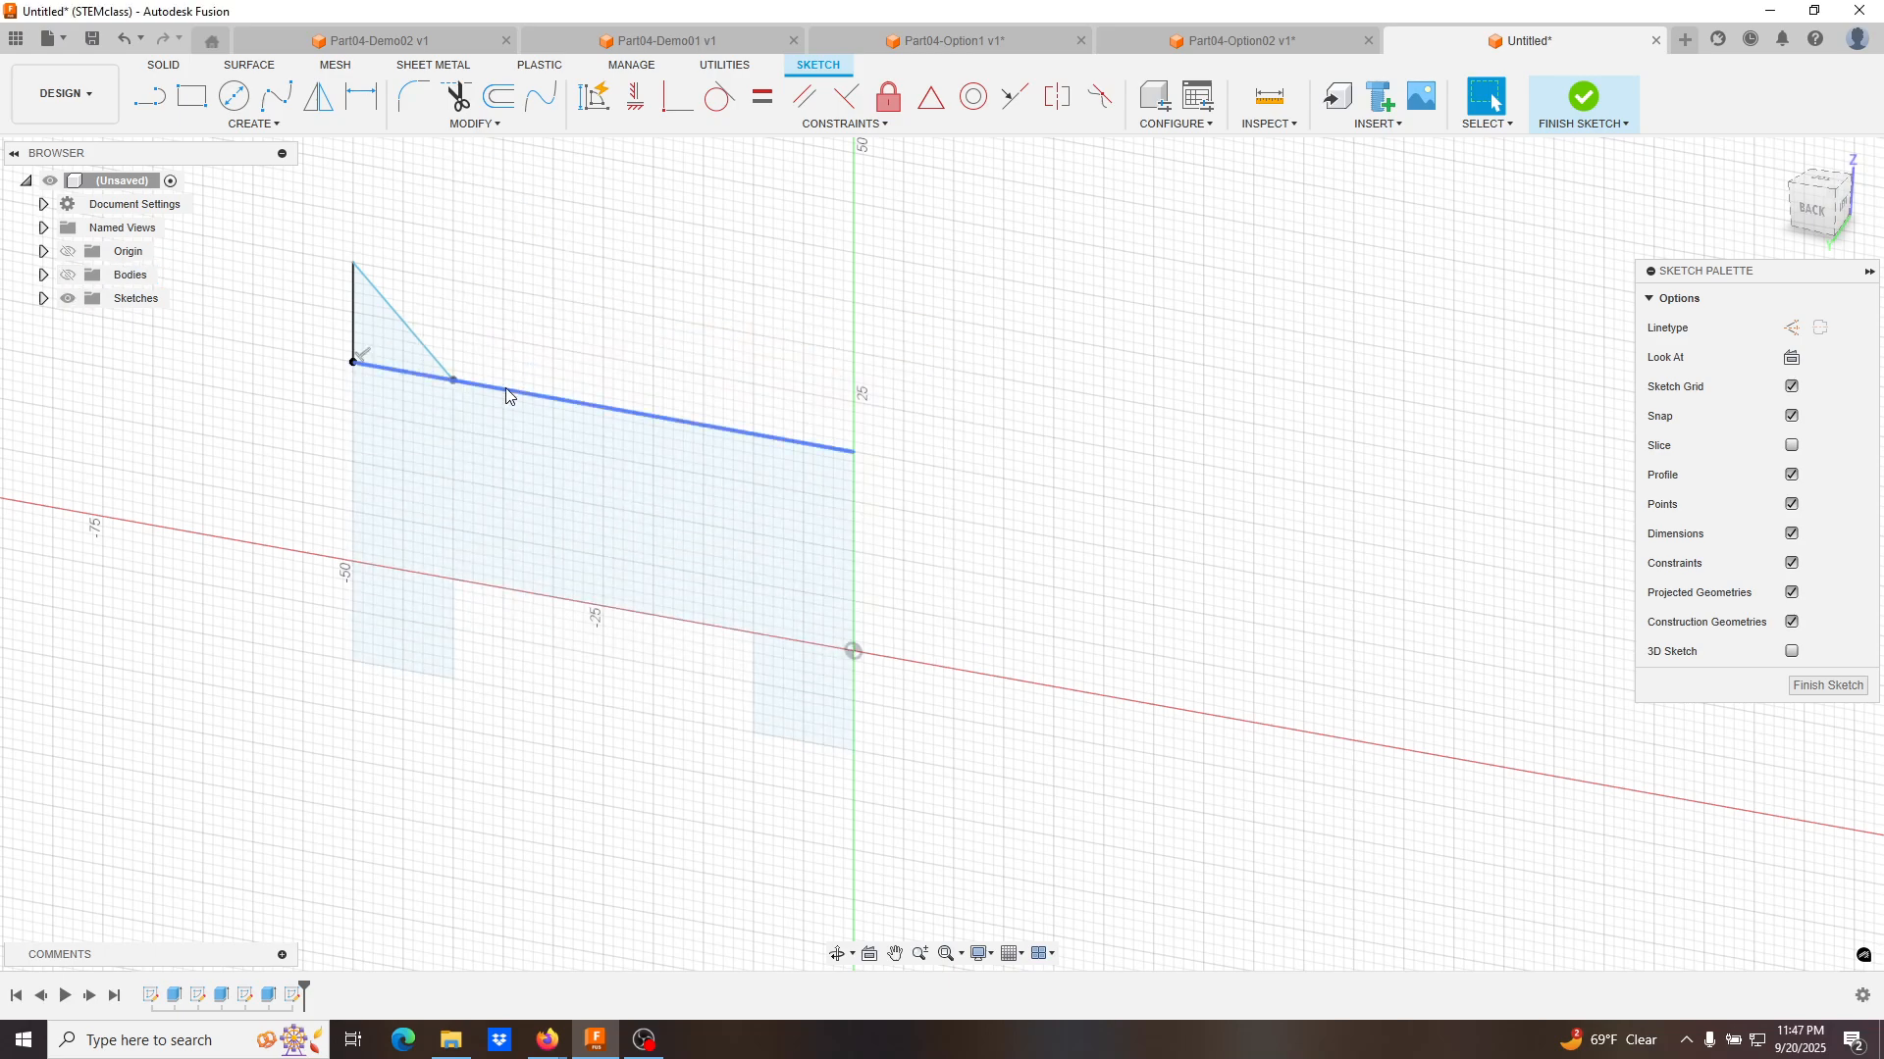
Close the back-face triangle with a base line between its two lower corners and show the bodies again.
mouse_move(457, 388)
mouse_down()
mouse_move(527, 402)
mouse_move(445, 382)
mouse_move(505, 384)
mouse_move(492, 328)
mouse_move(515, 384)
mouse_move(567, 394)
mouse_up()
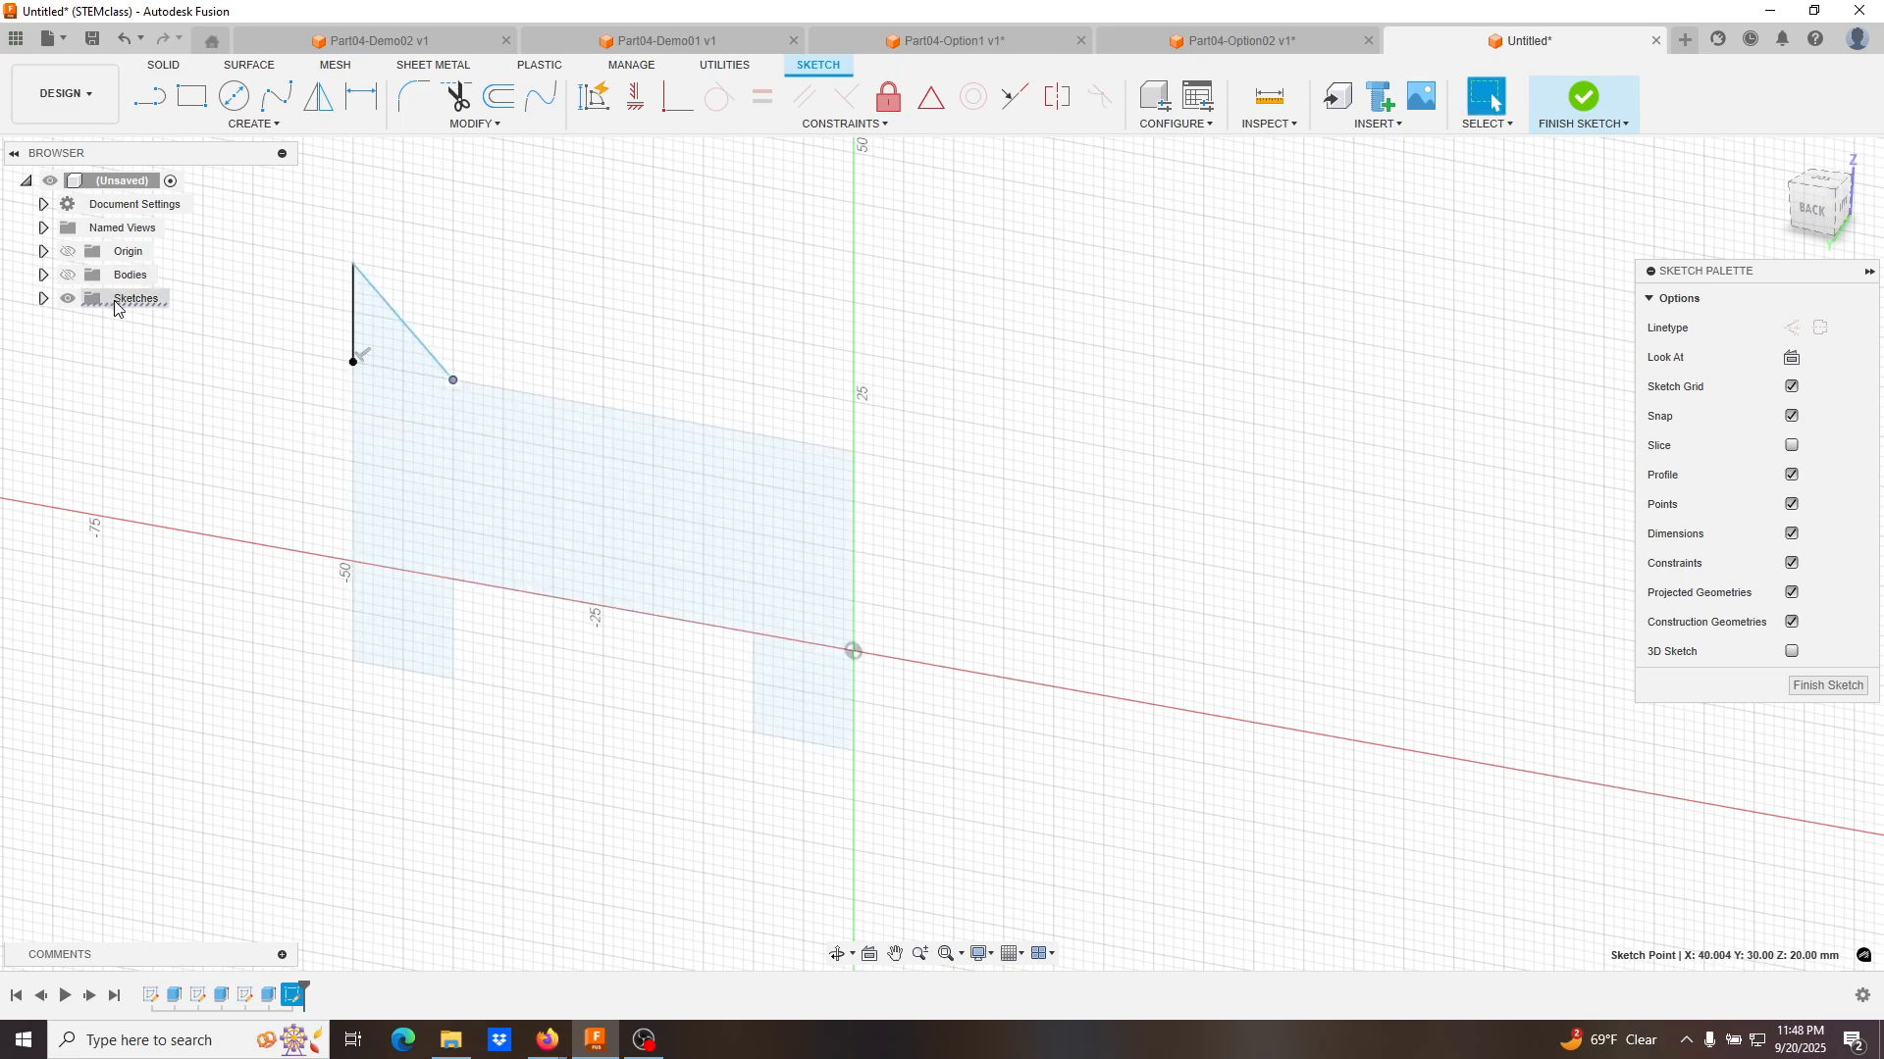
key(l)
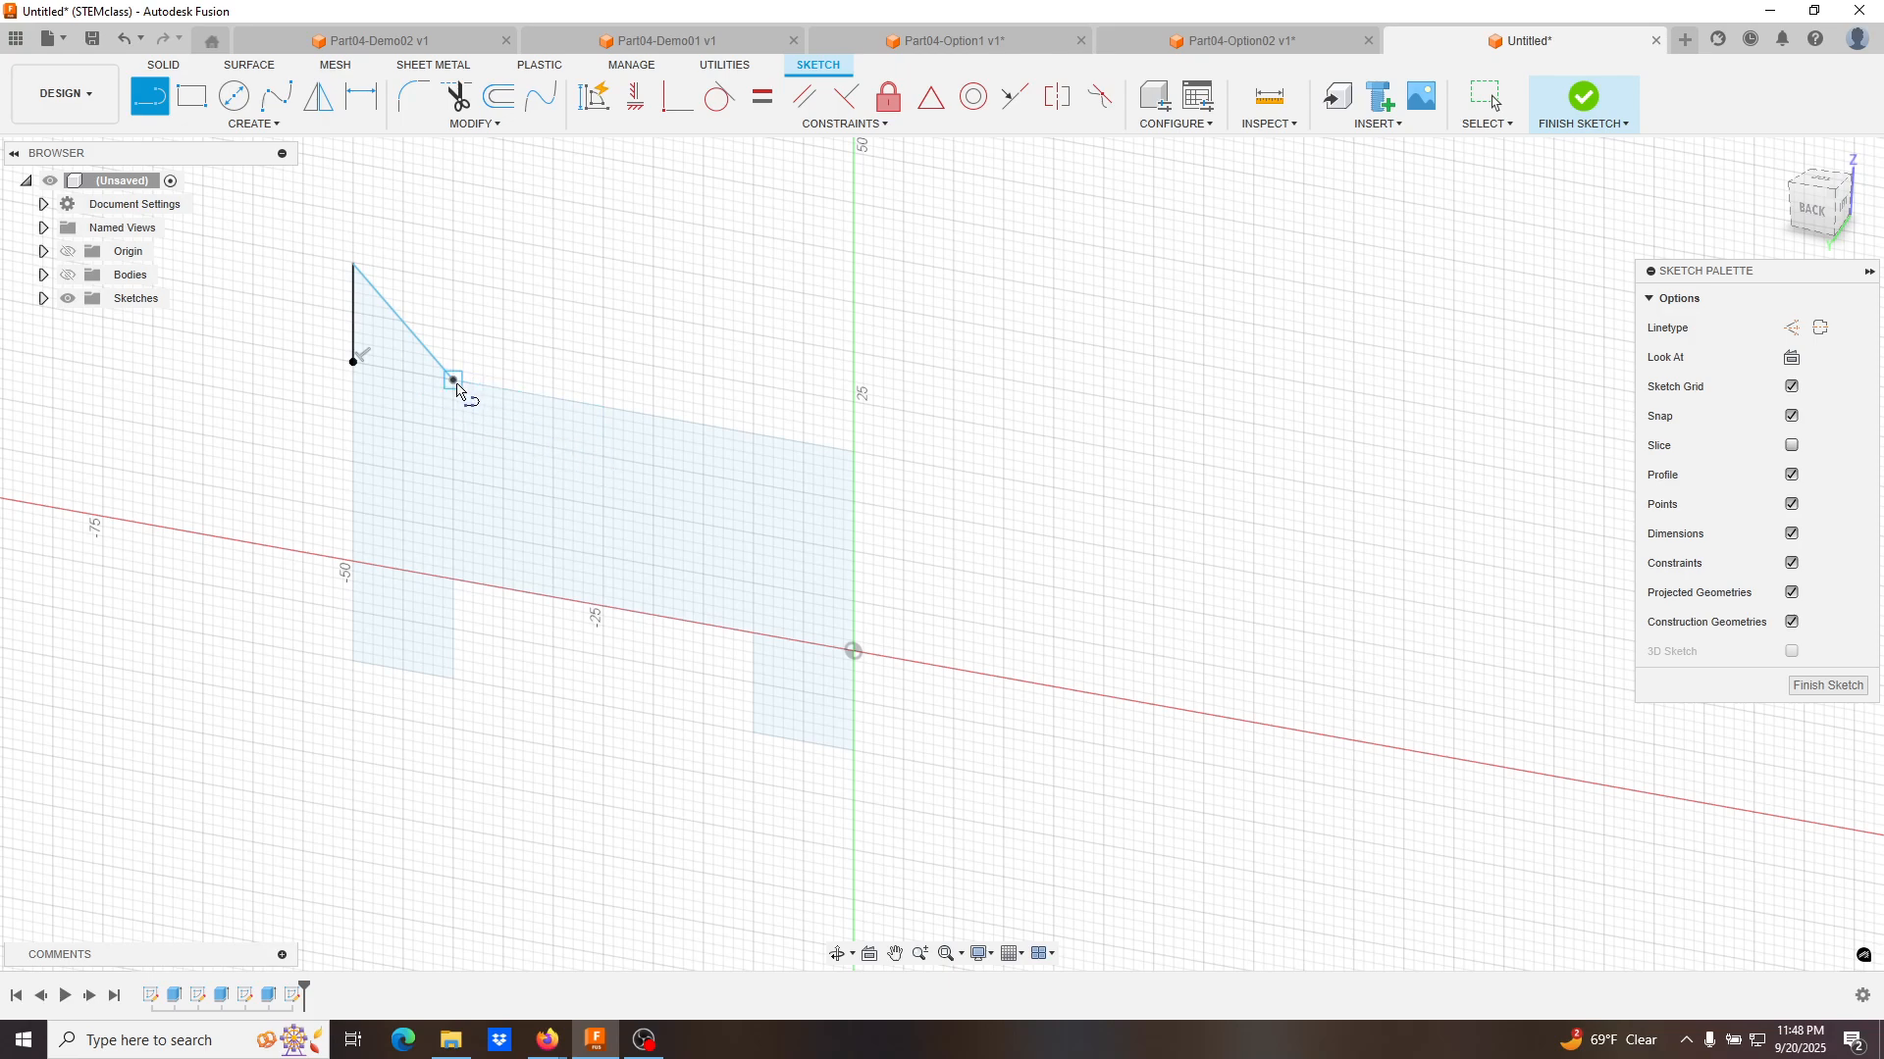
click(453, 381)
click(353, 362)
key(Escape)
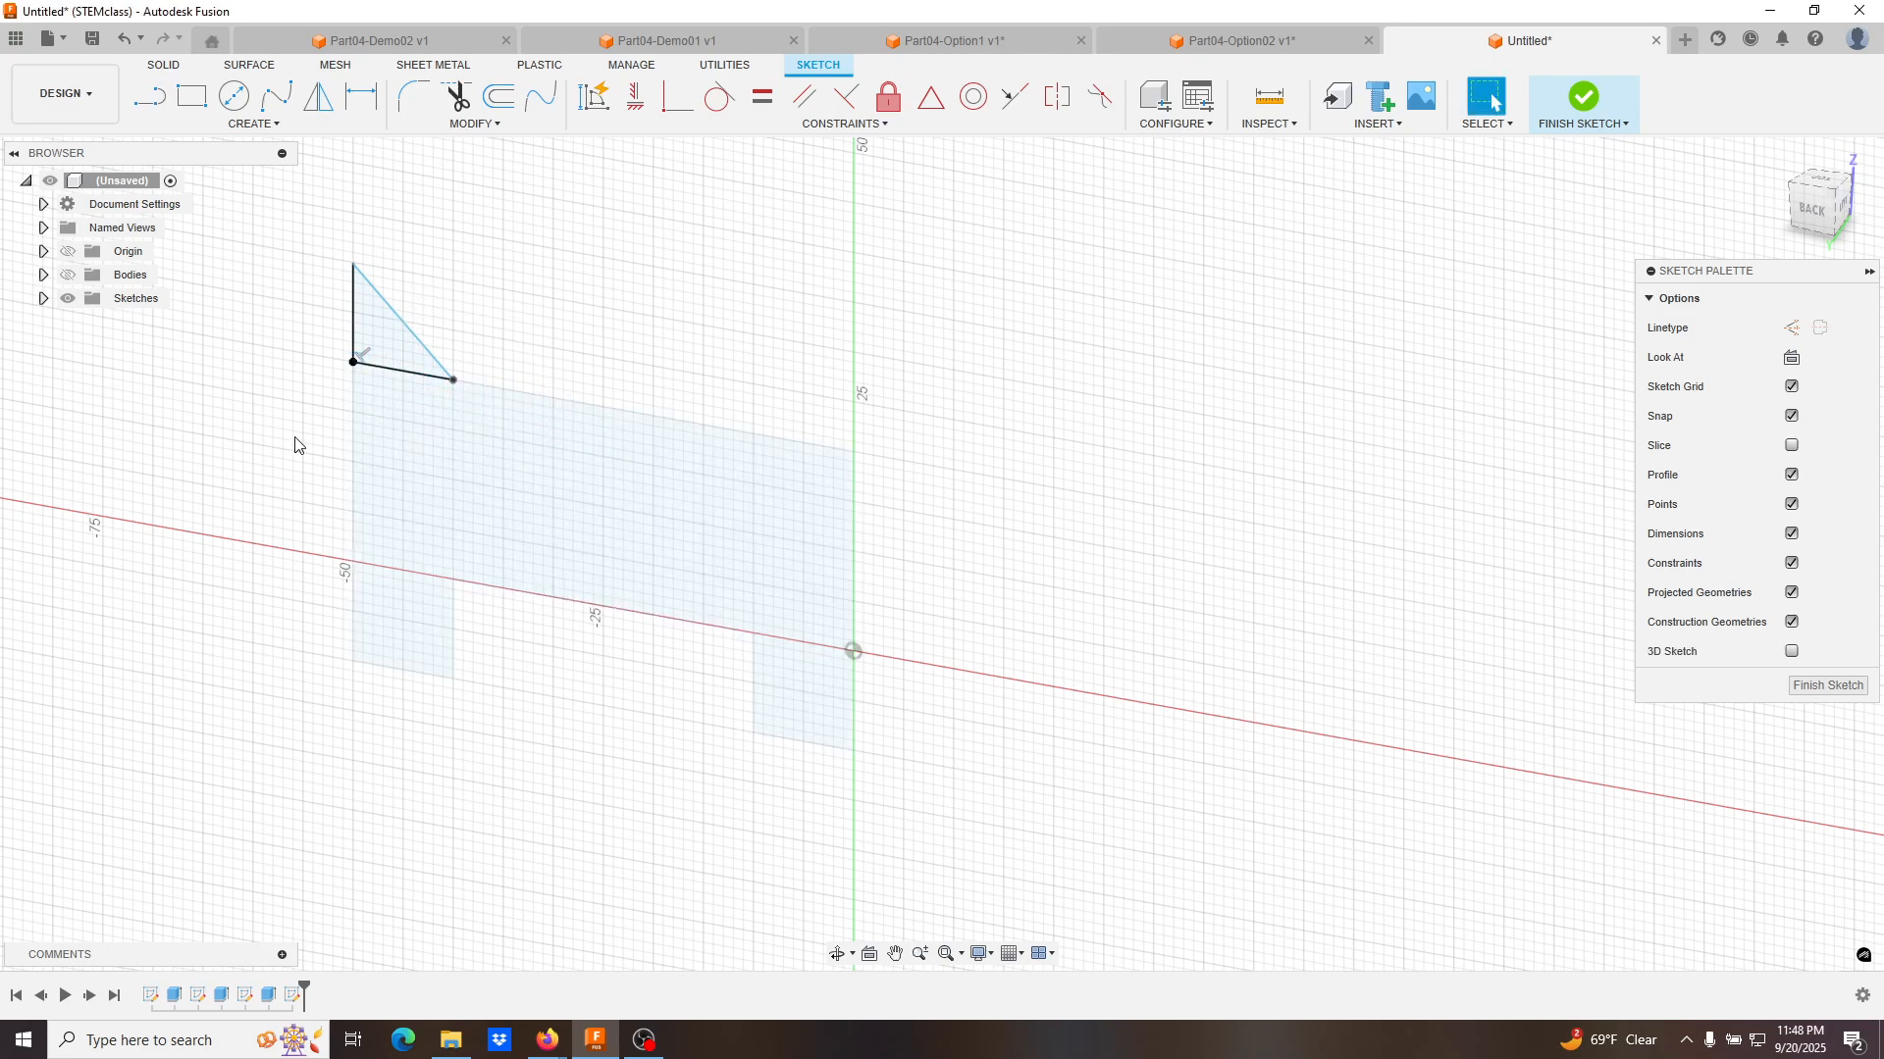
click(68, 275)
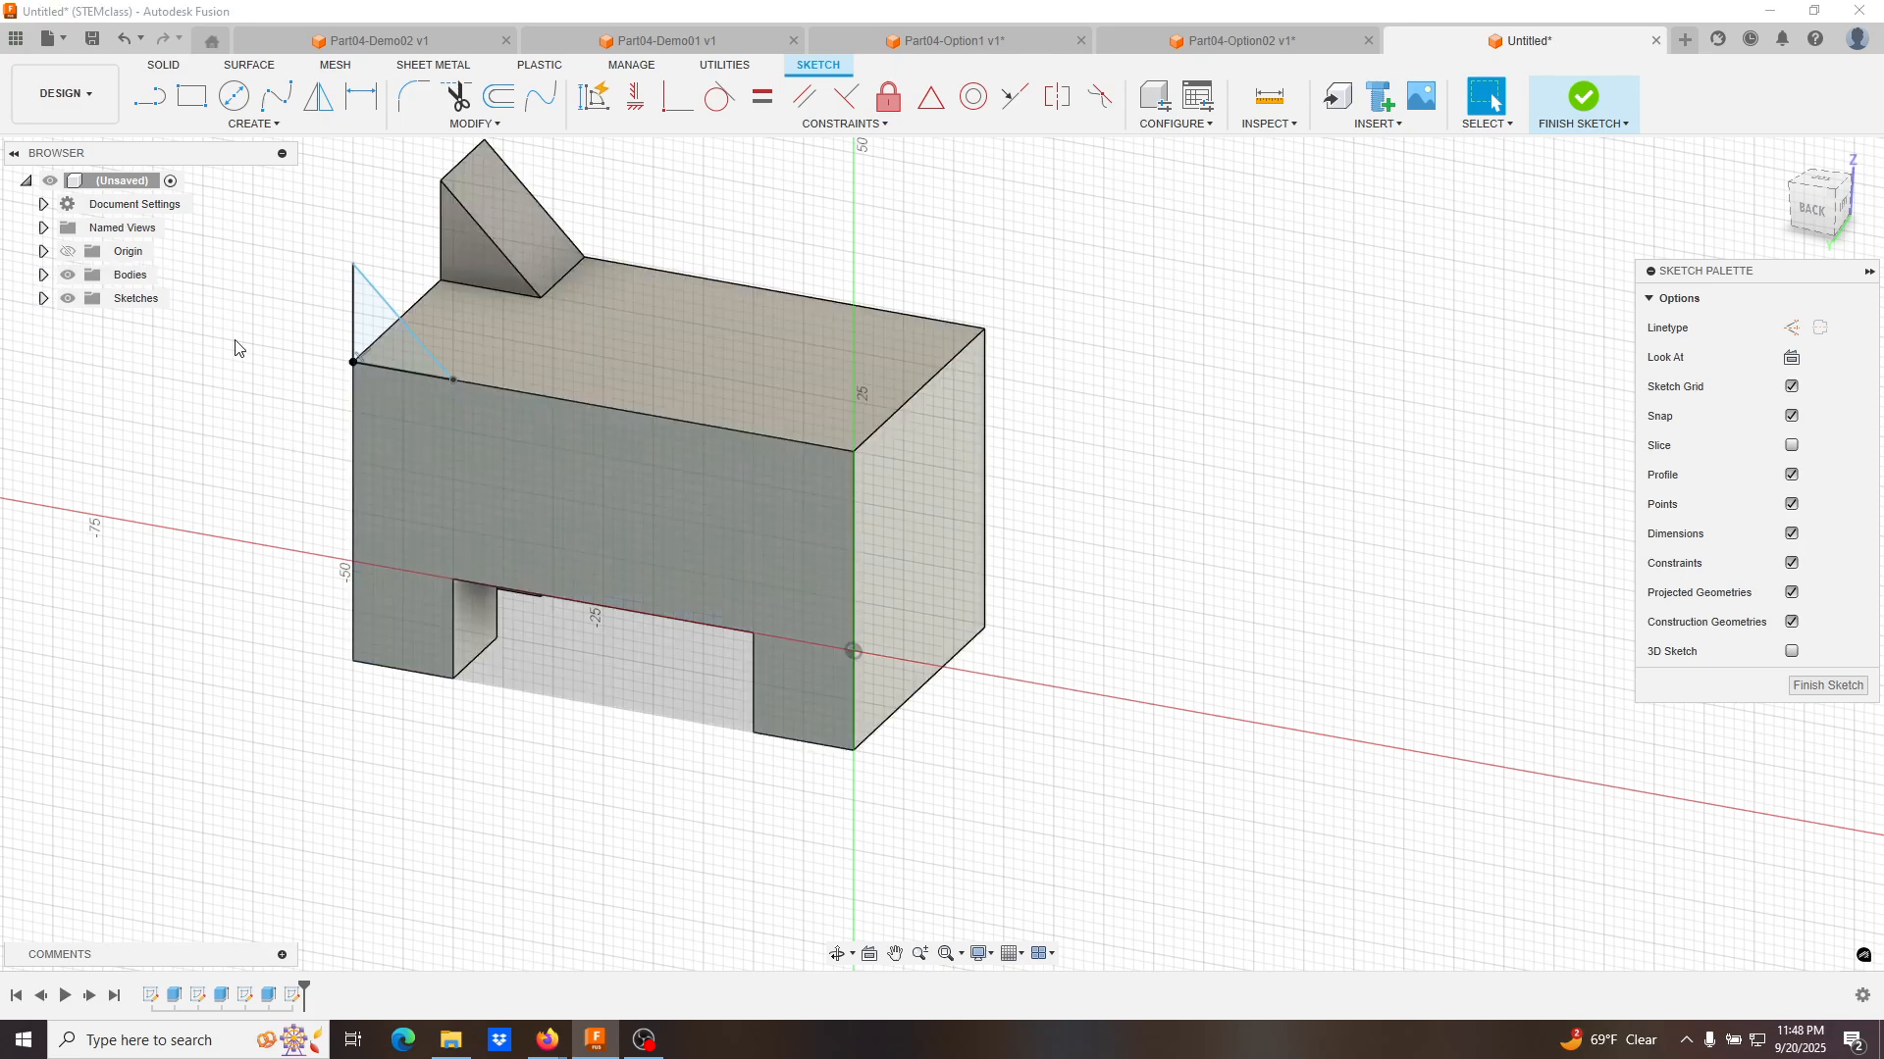
Hide the bodies and display Sketch3, which holds the first wedge's triangle.
click(352, 320)
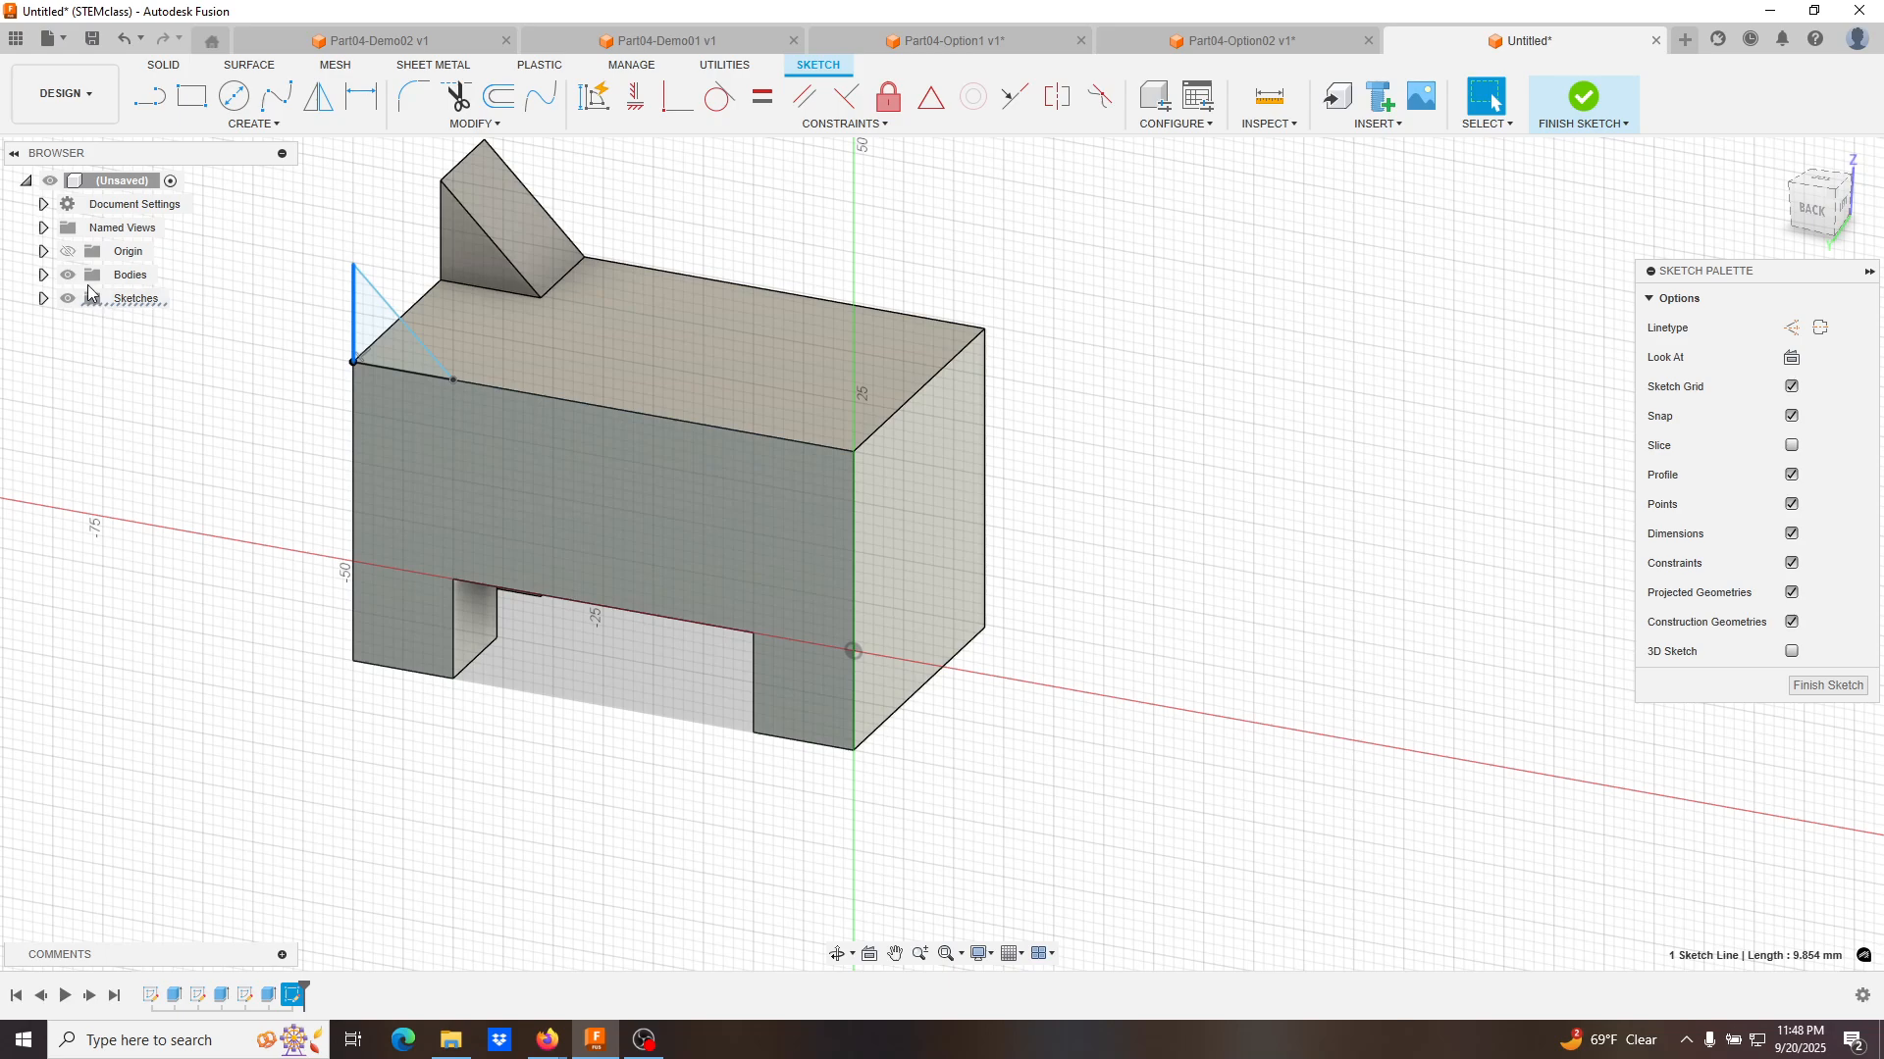
click(43, 298)
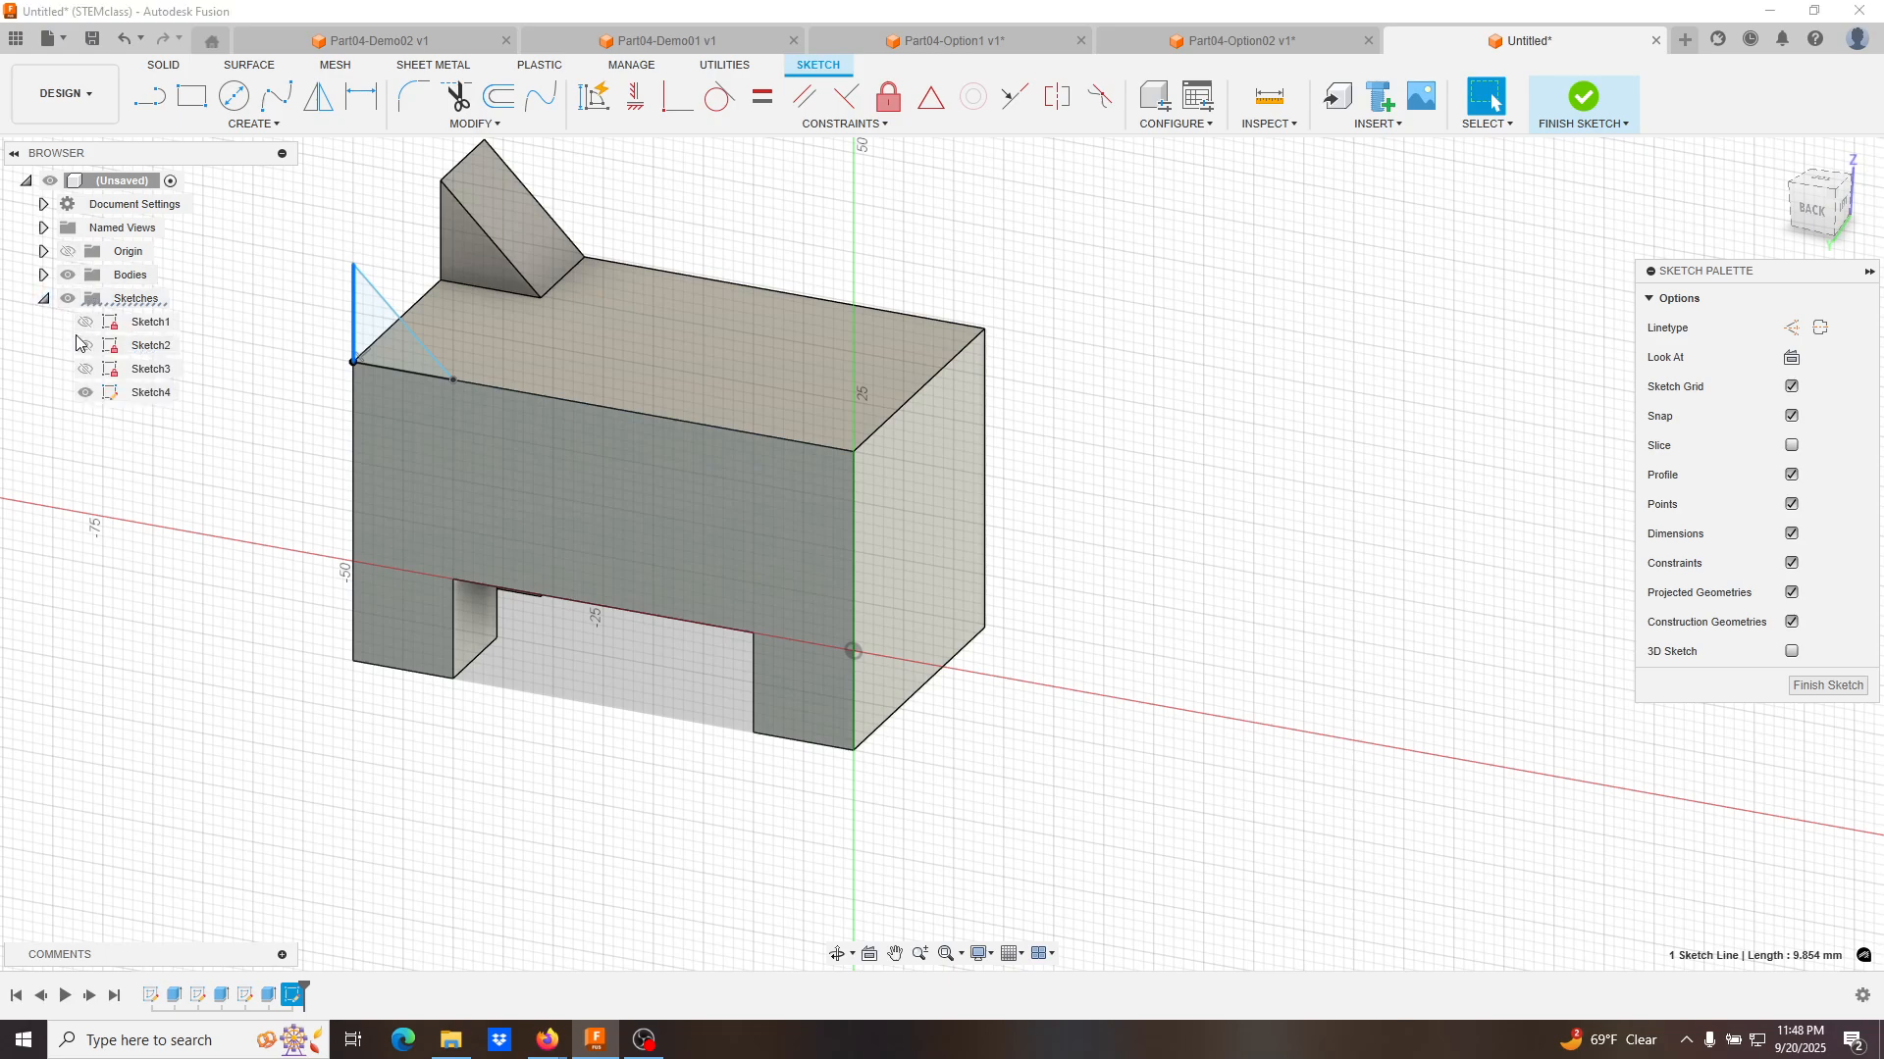
click(67, 274)
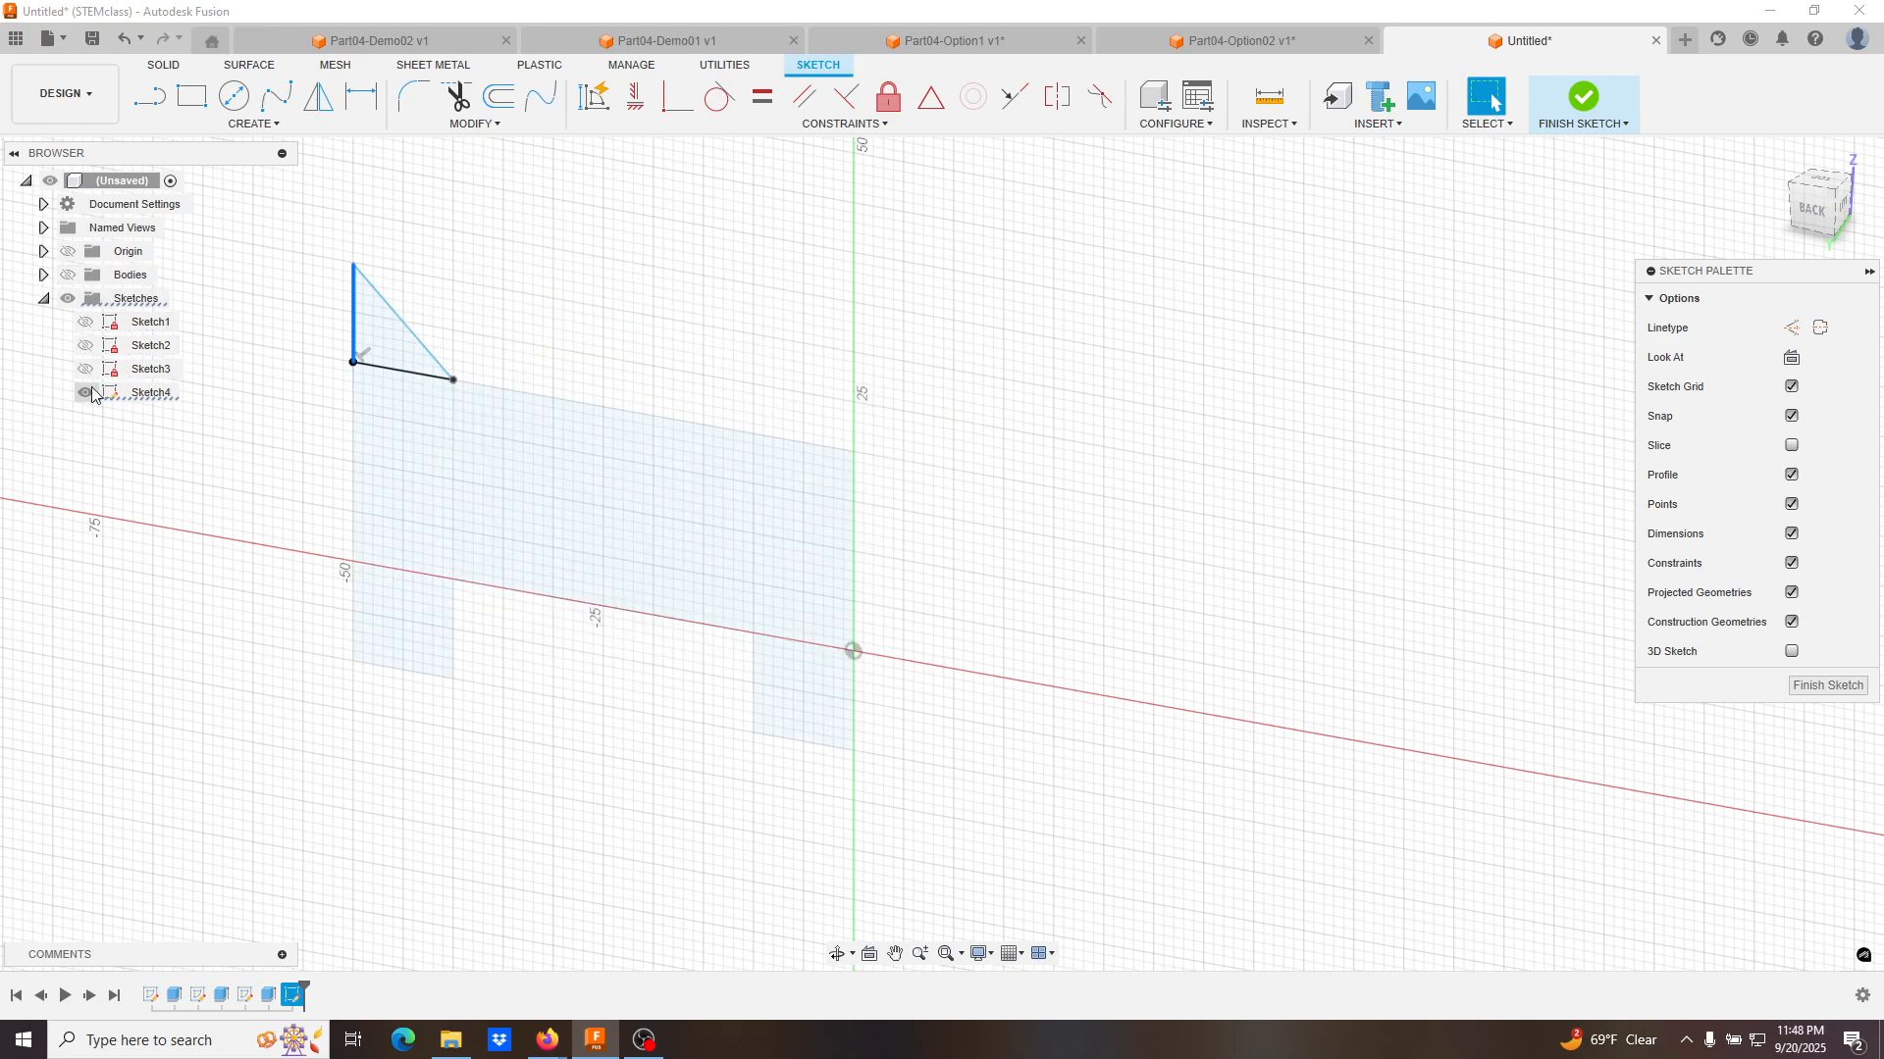
click(85, 369)
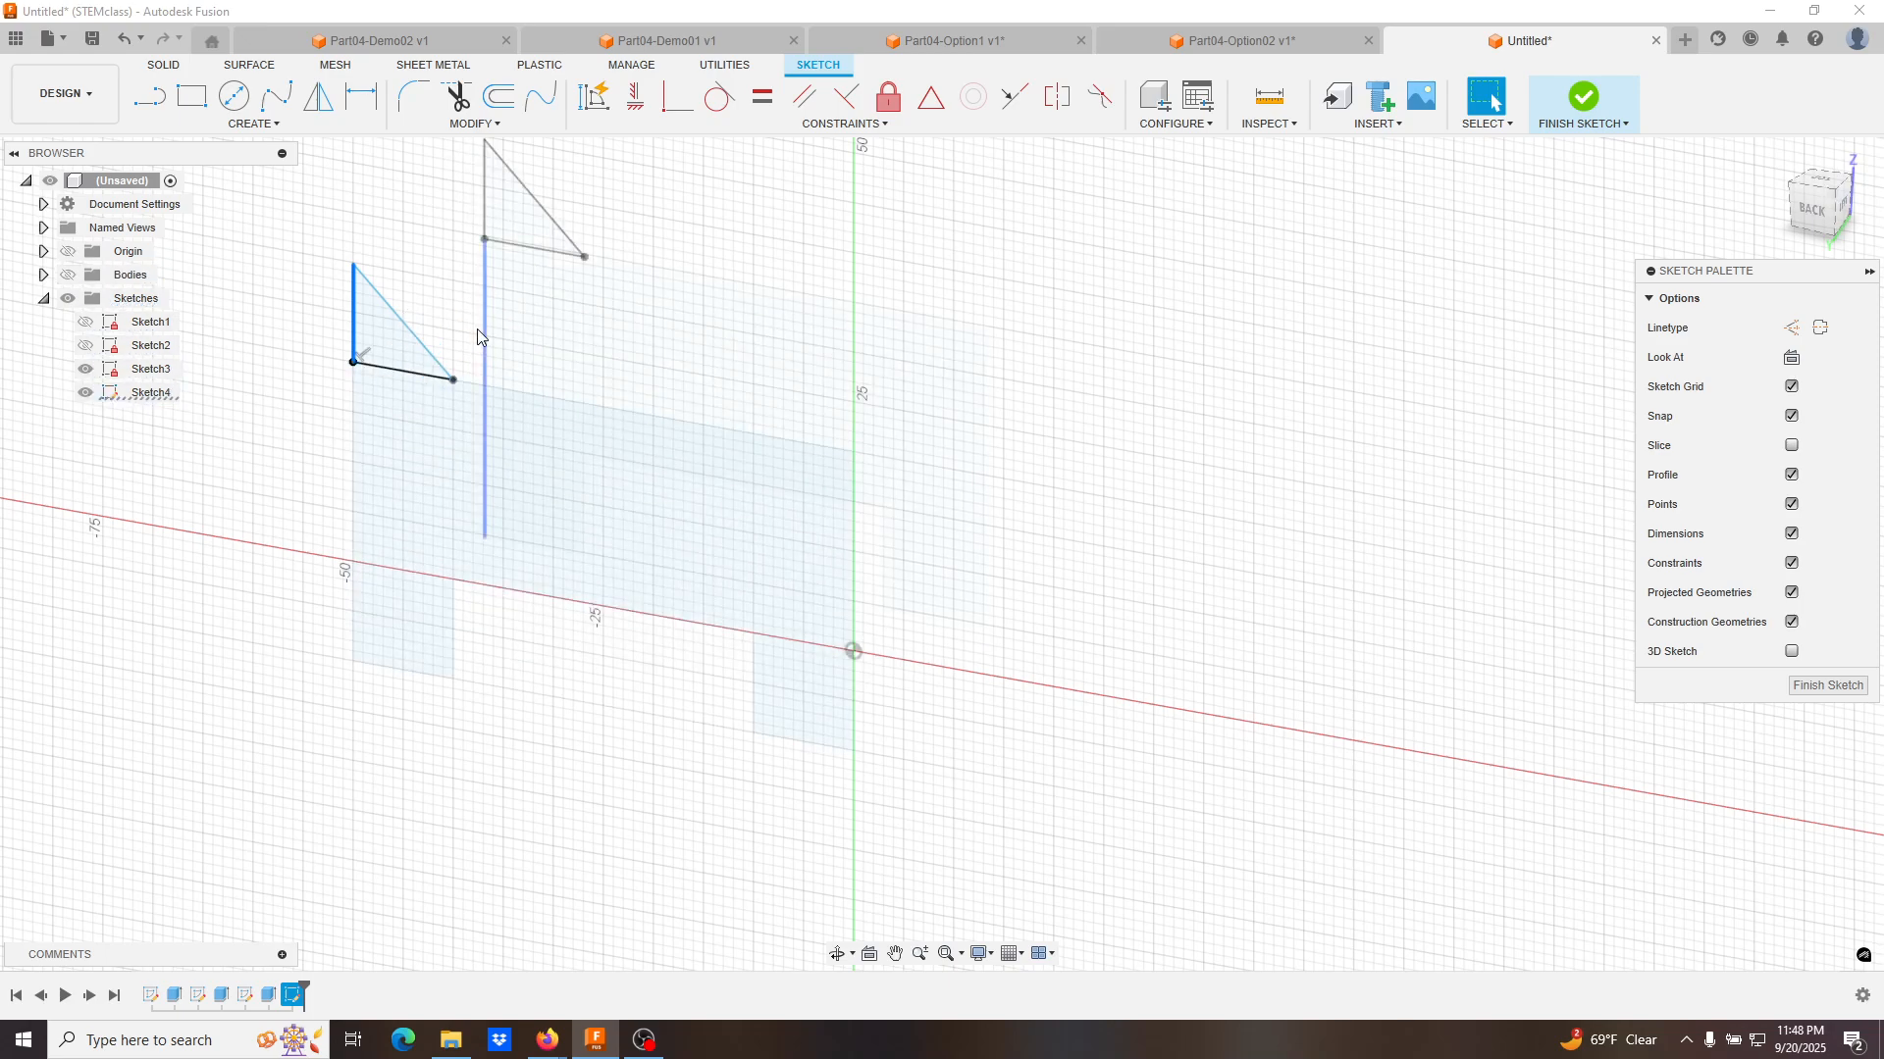
Try to apply an Equal constraint between the new triangle's upright side and the upright side in Sketch3.
click(353, 309)
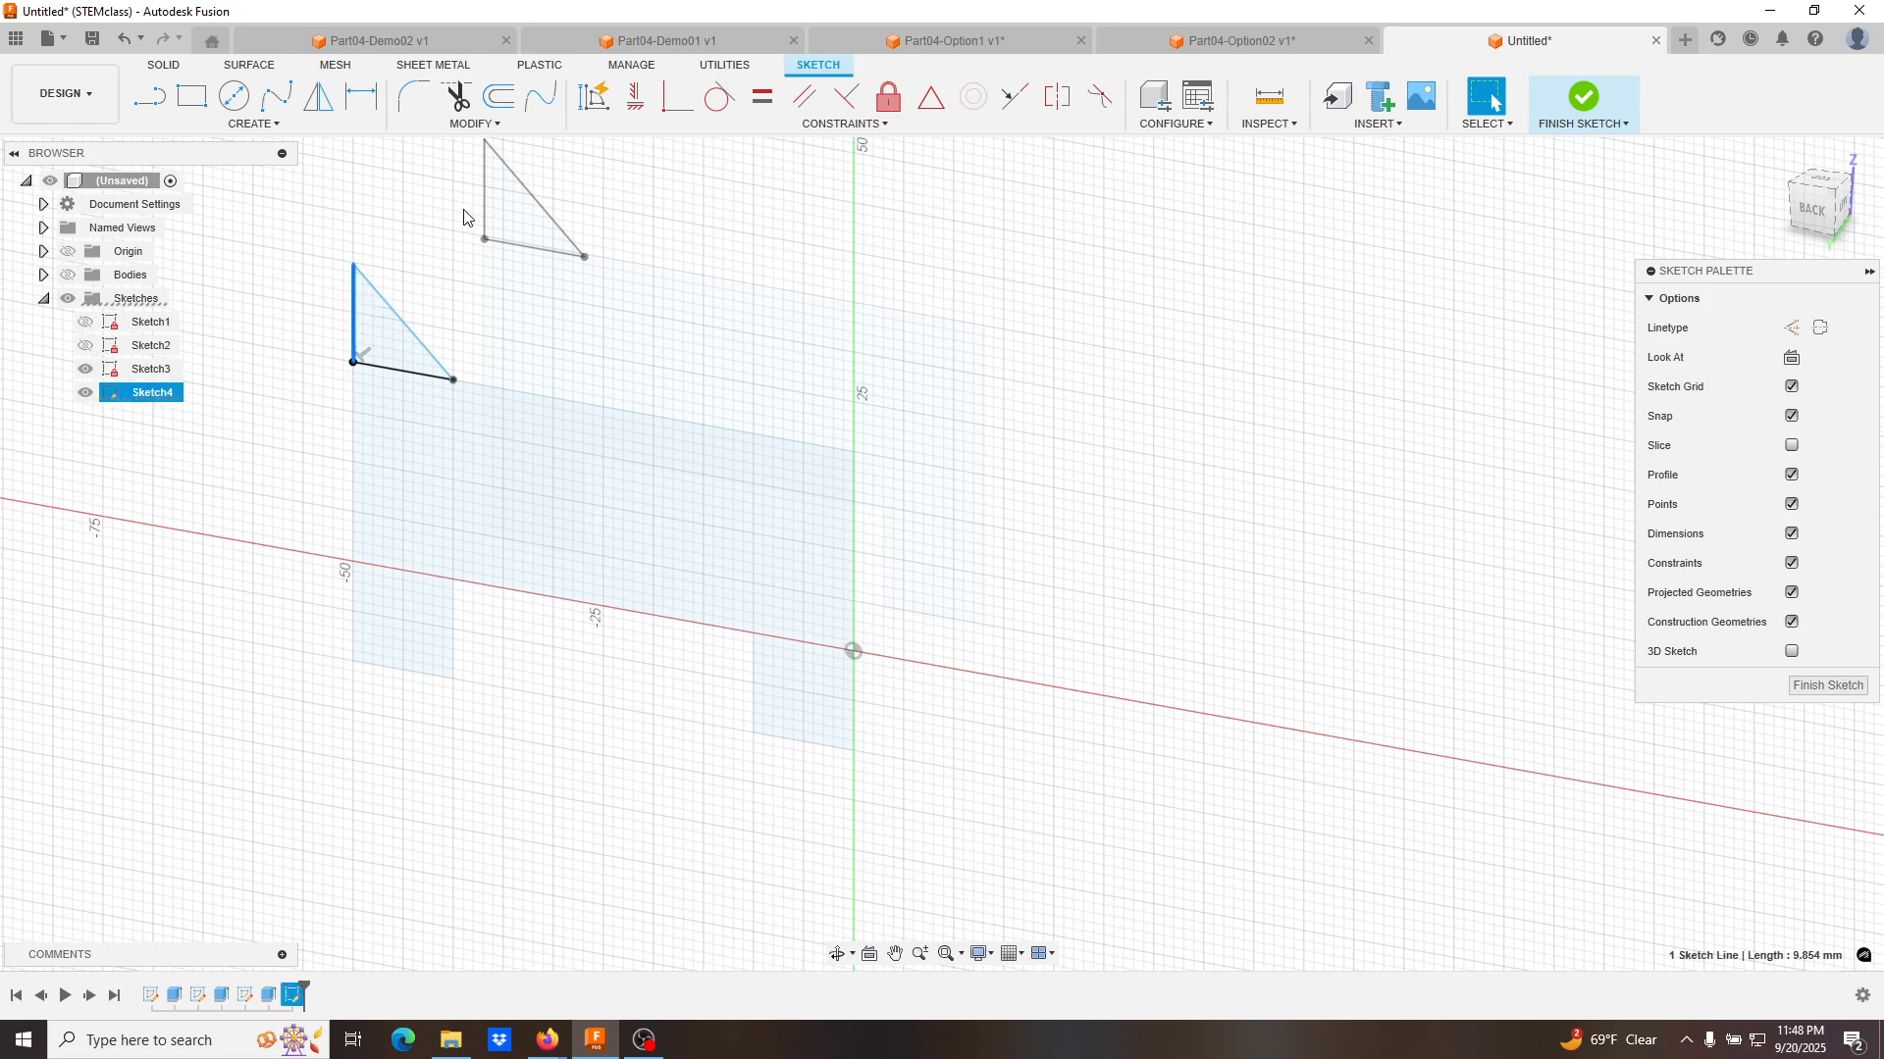
shift+click(485, 196)
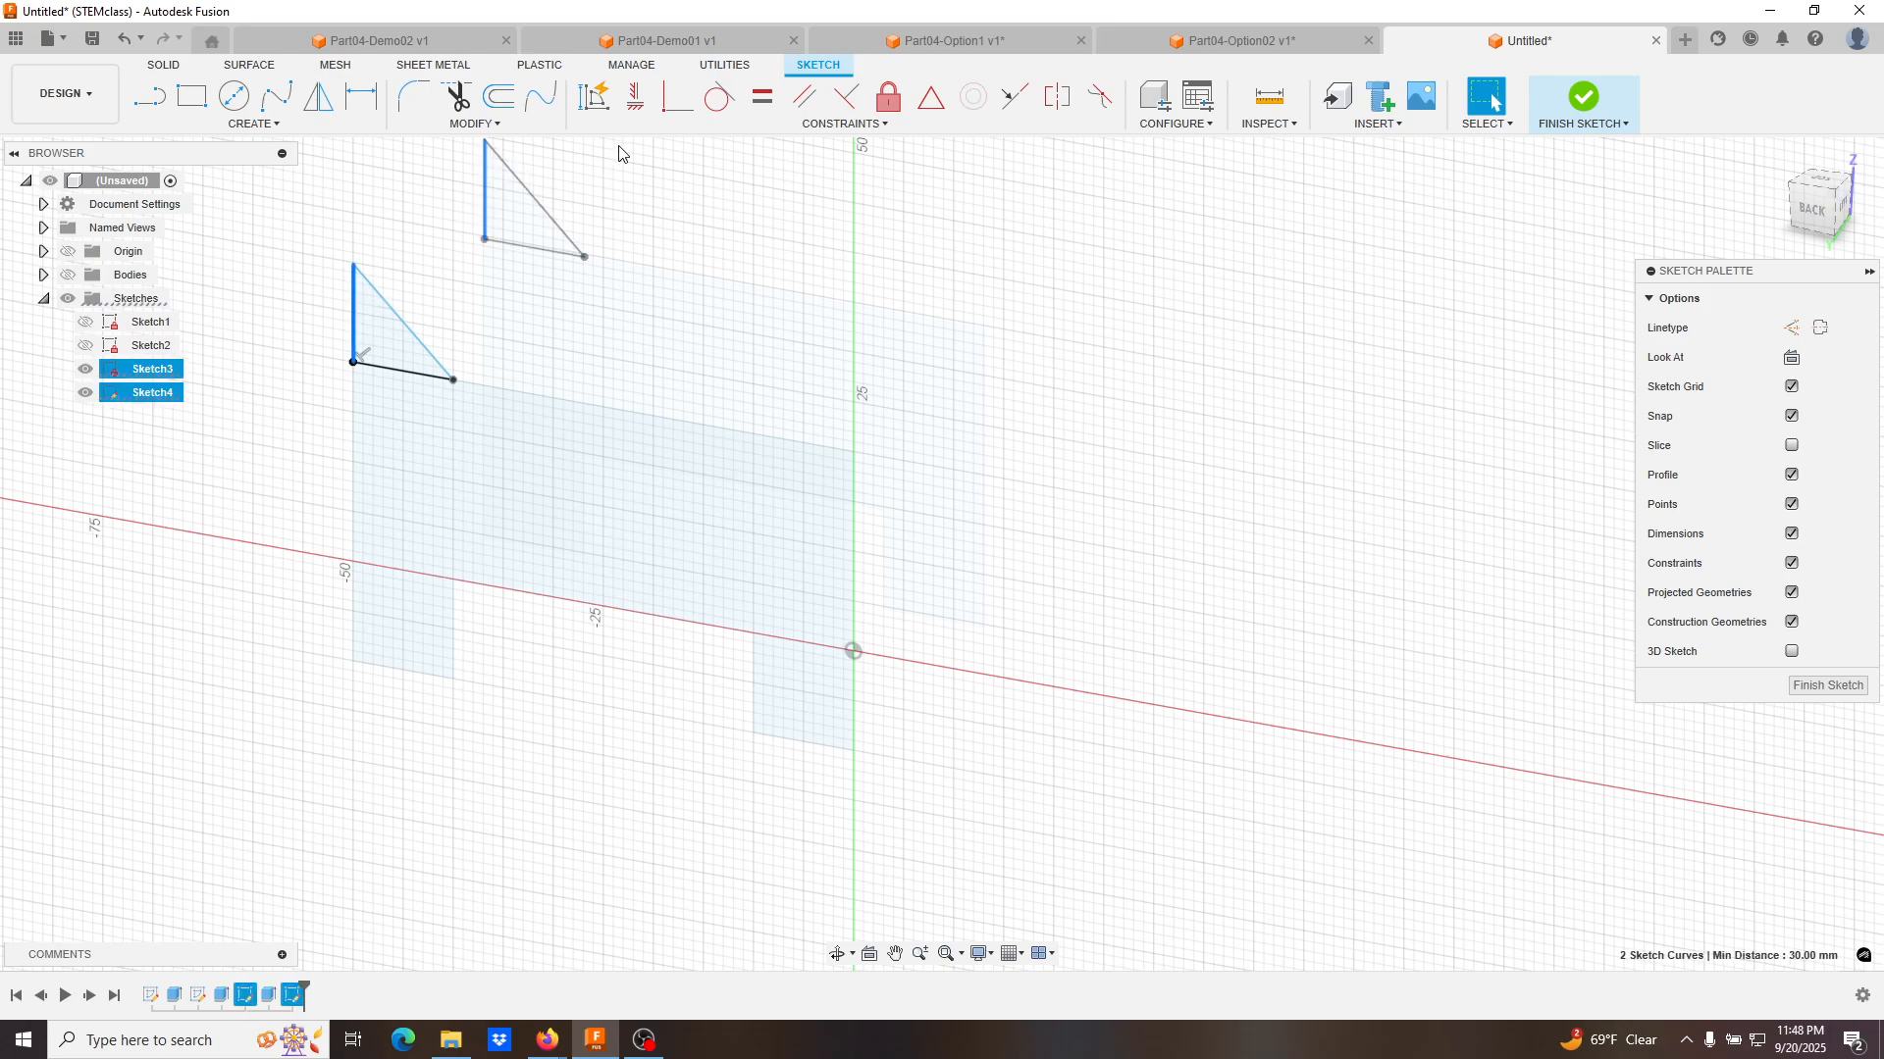
click(765, 98)
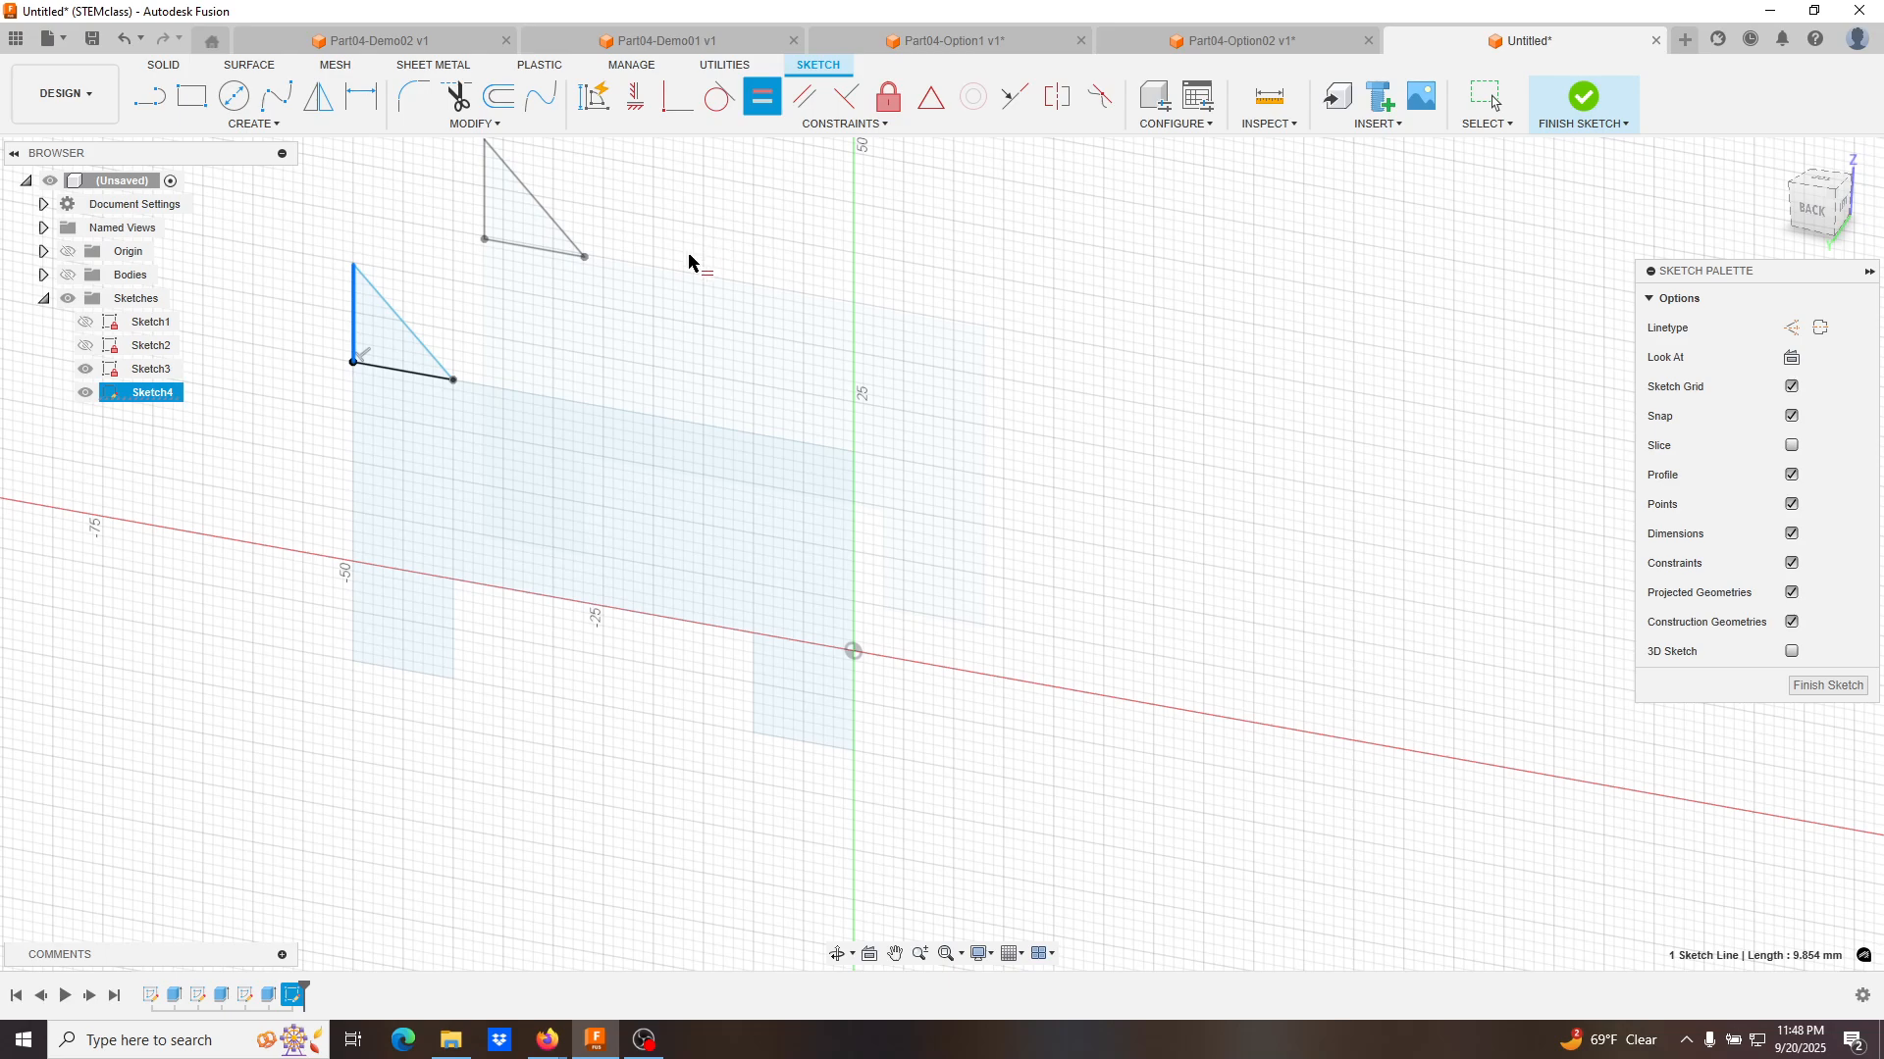
scroll(593, 274, down, 2)
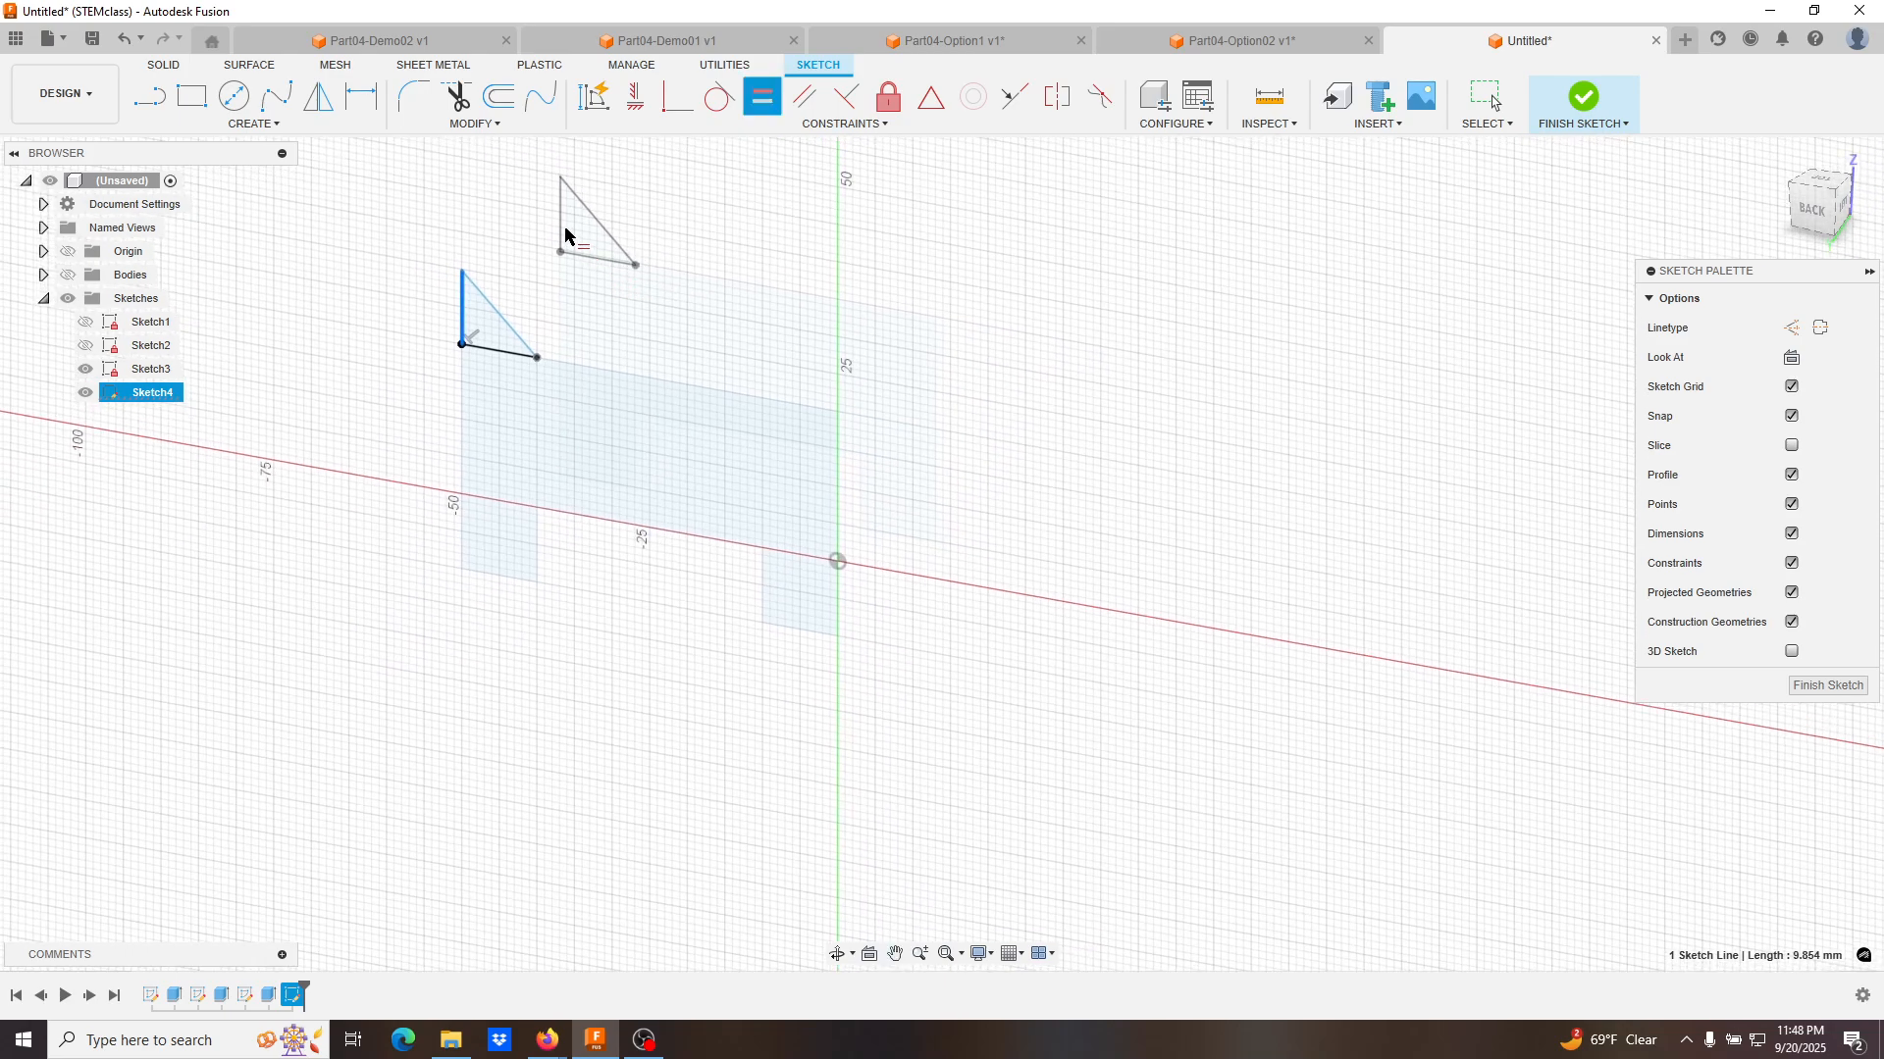
click(462, 304)
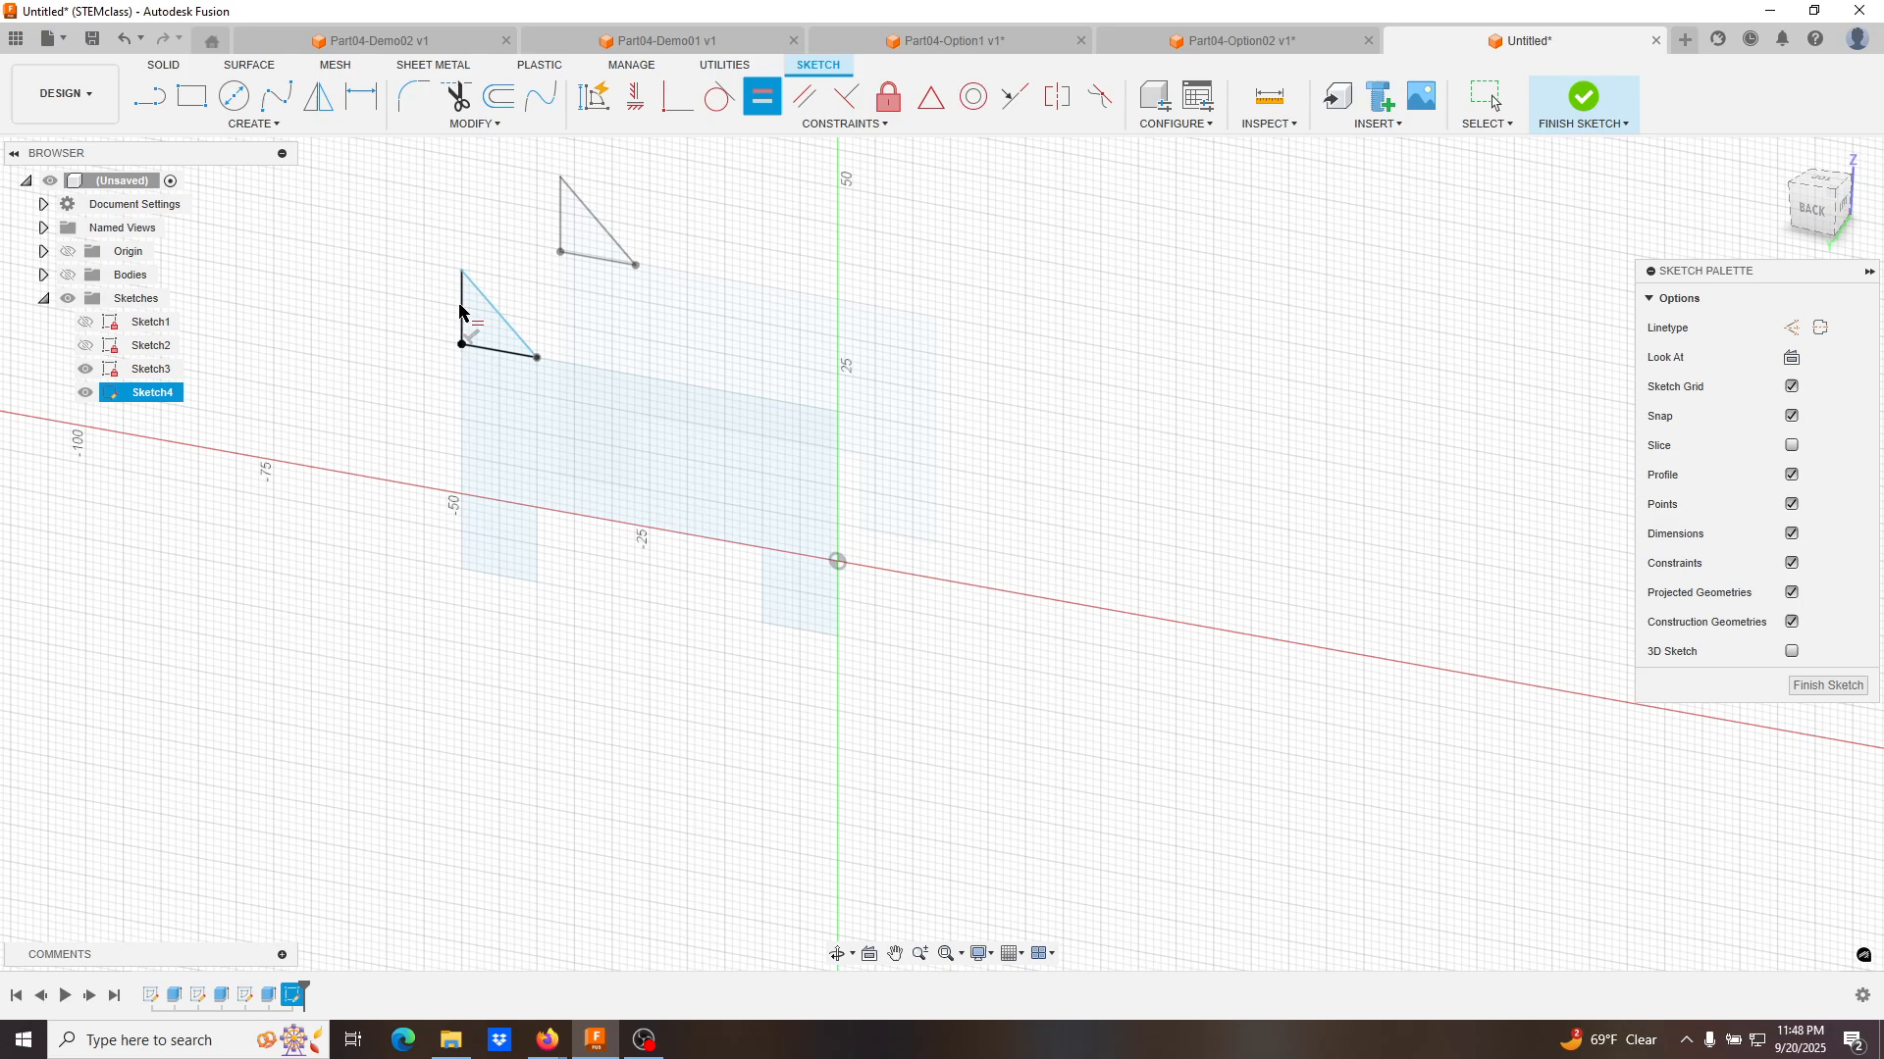
key(Escape)
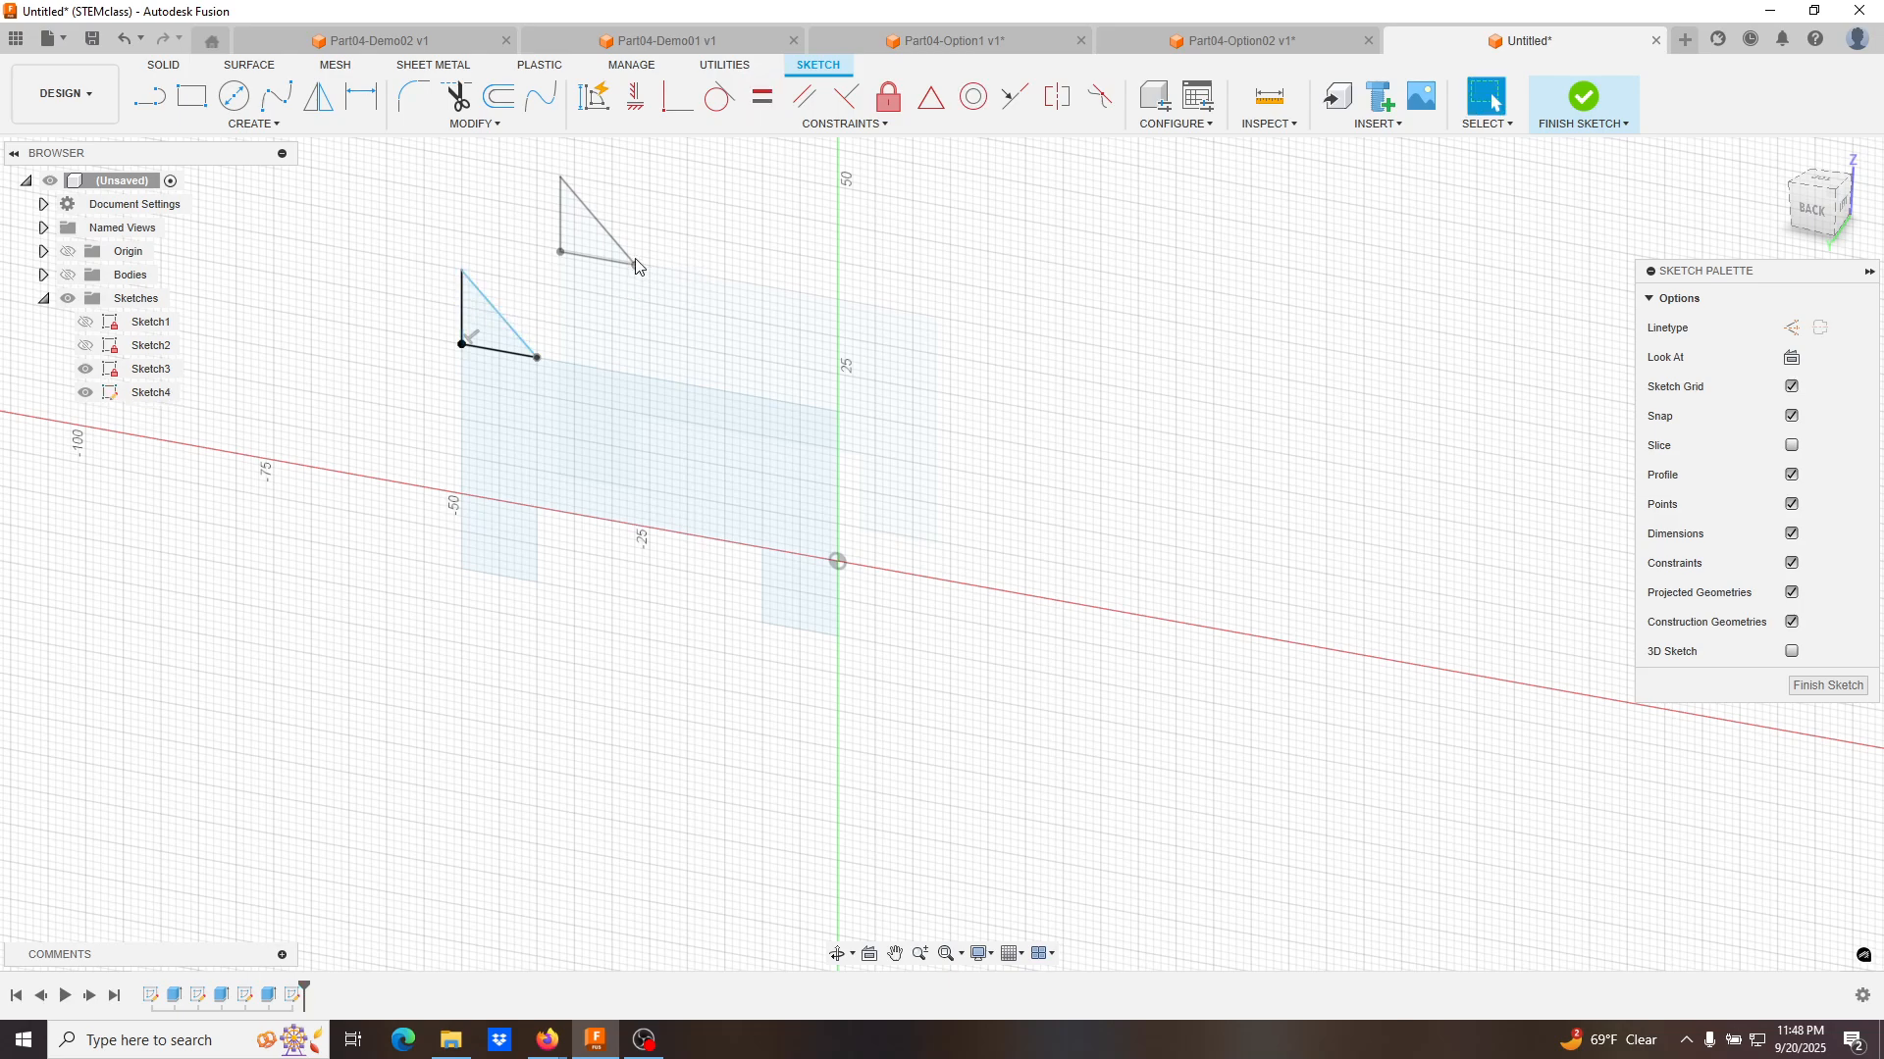
Hide Sketch3 and make the bodies visible again.
click(85, 369)
click(65, 300)
click(65, 300)
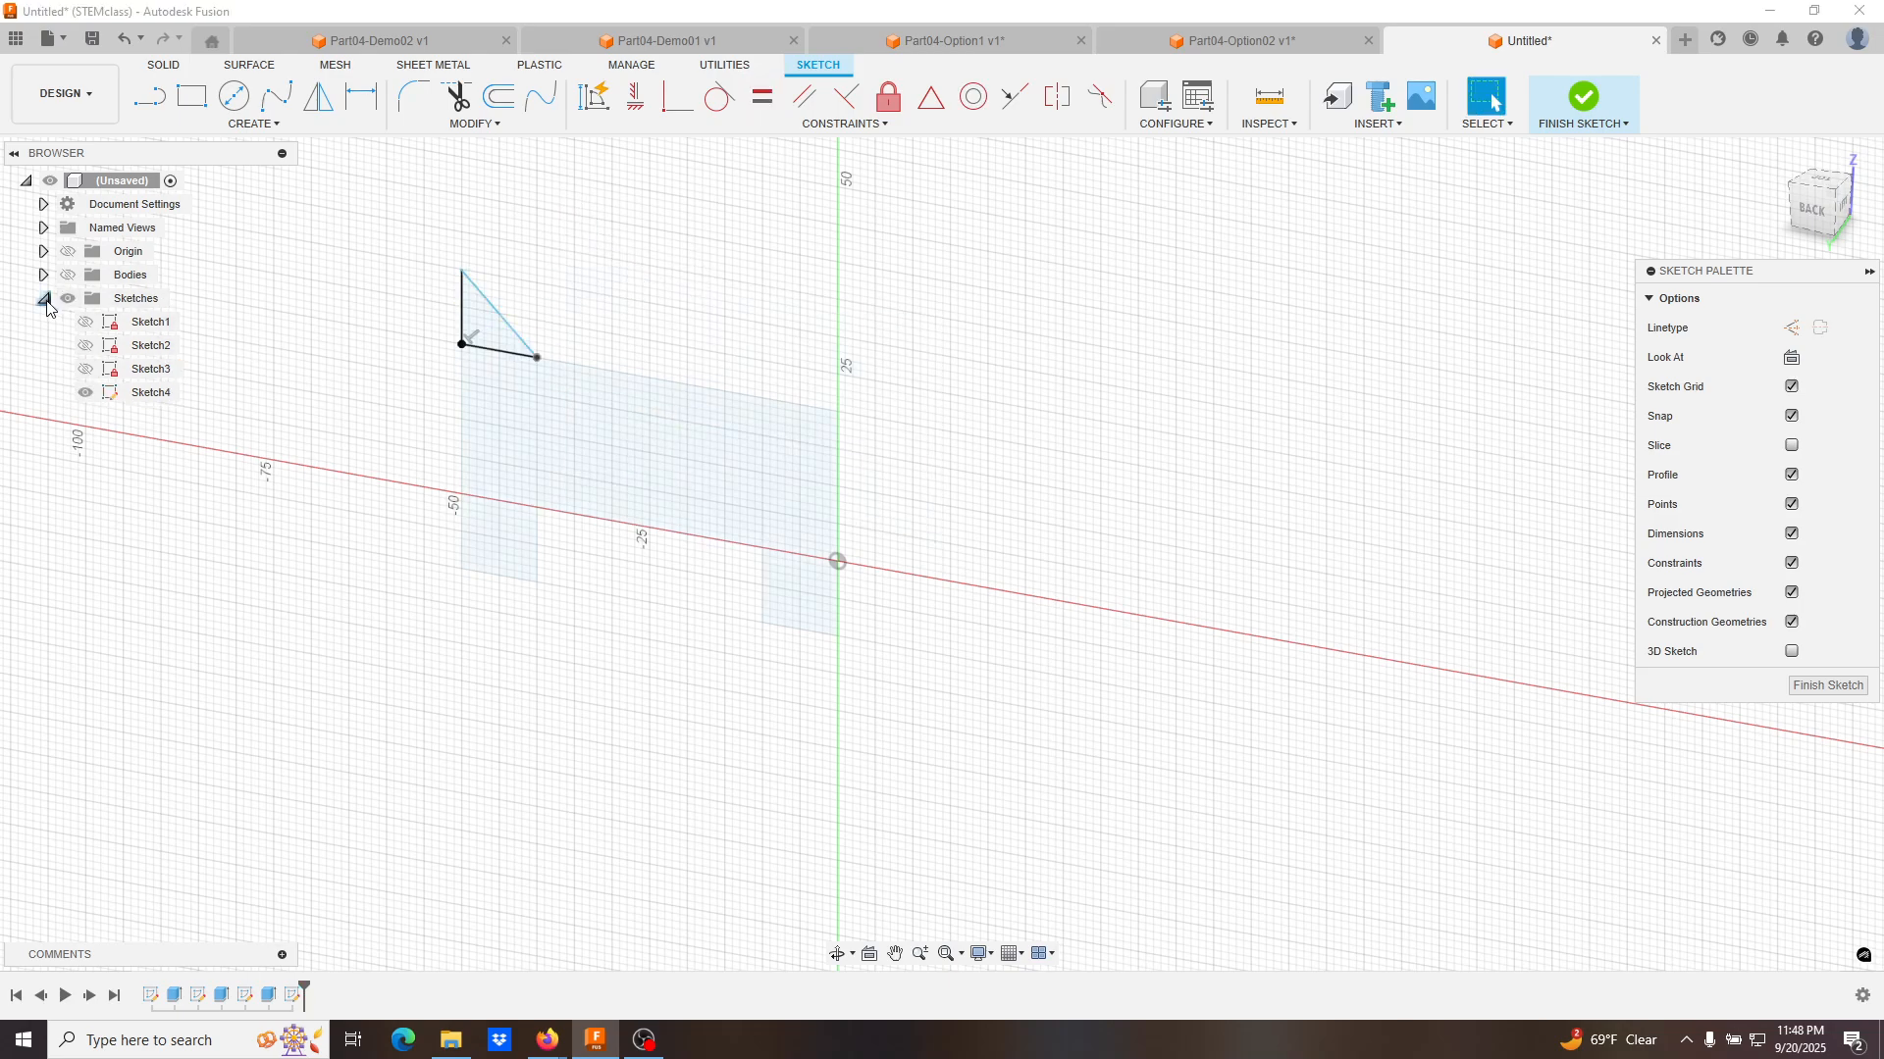
click(43, 275)
click(44, 275)
click(68, 275)
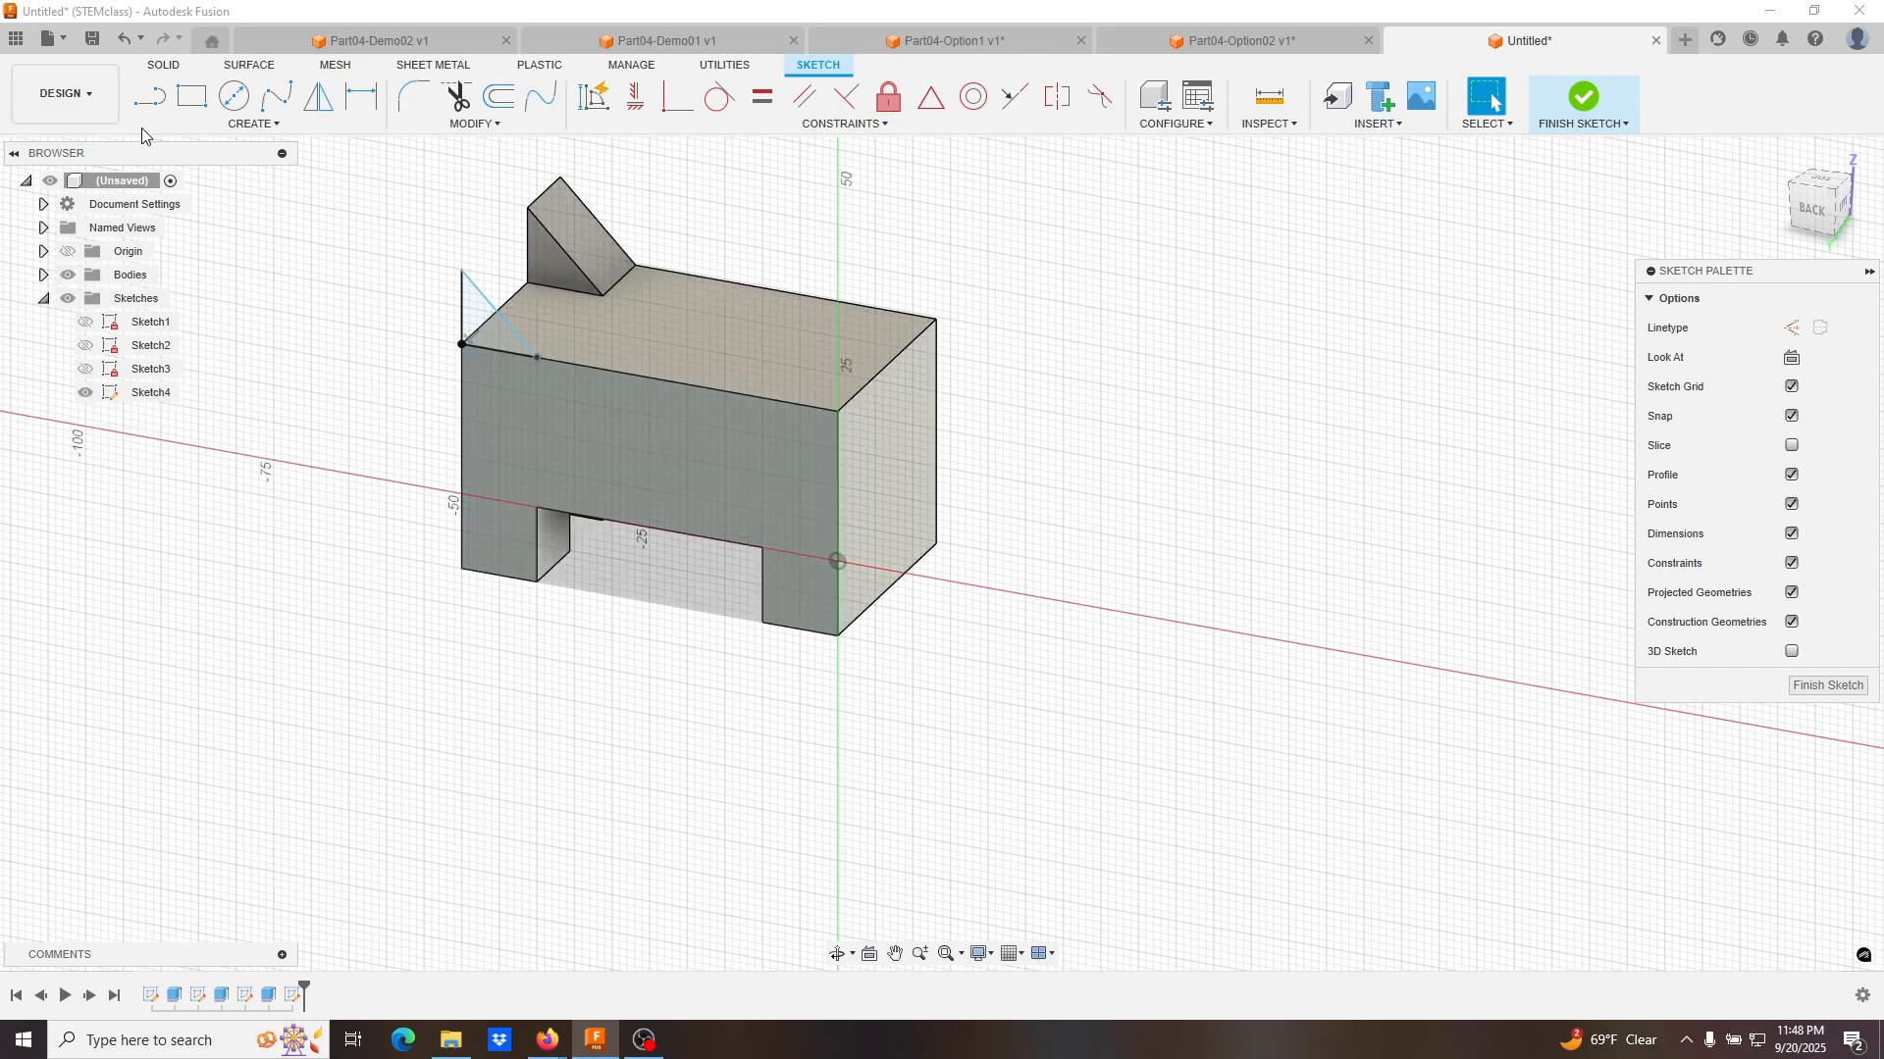
Dimension the back-face triangle's upright side to 10 mm and finish the sketch.
click(361, 95)
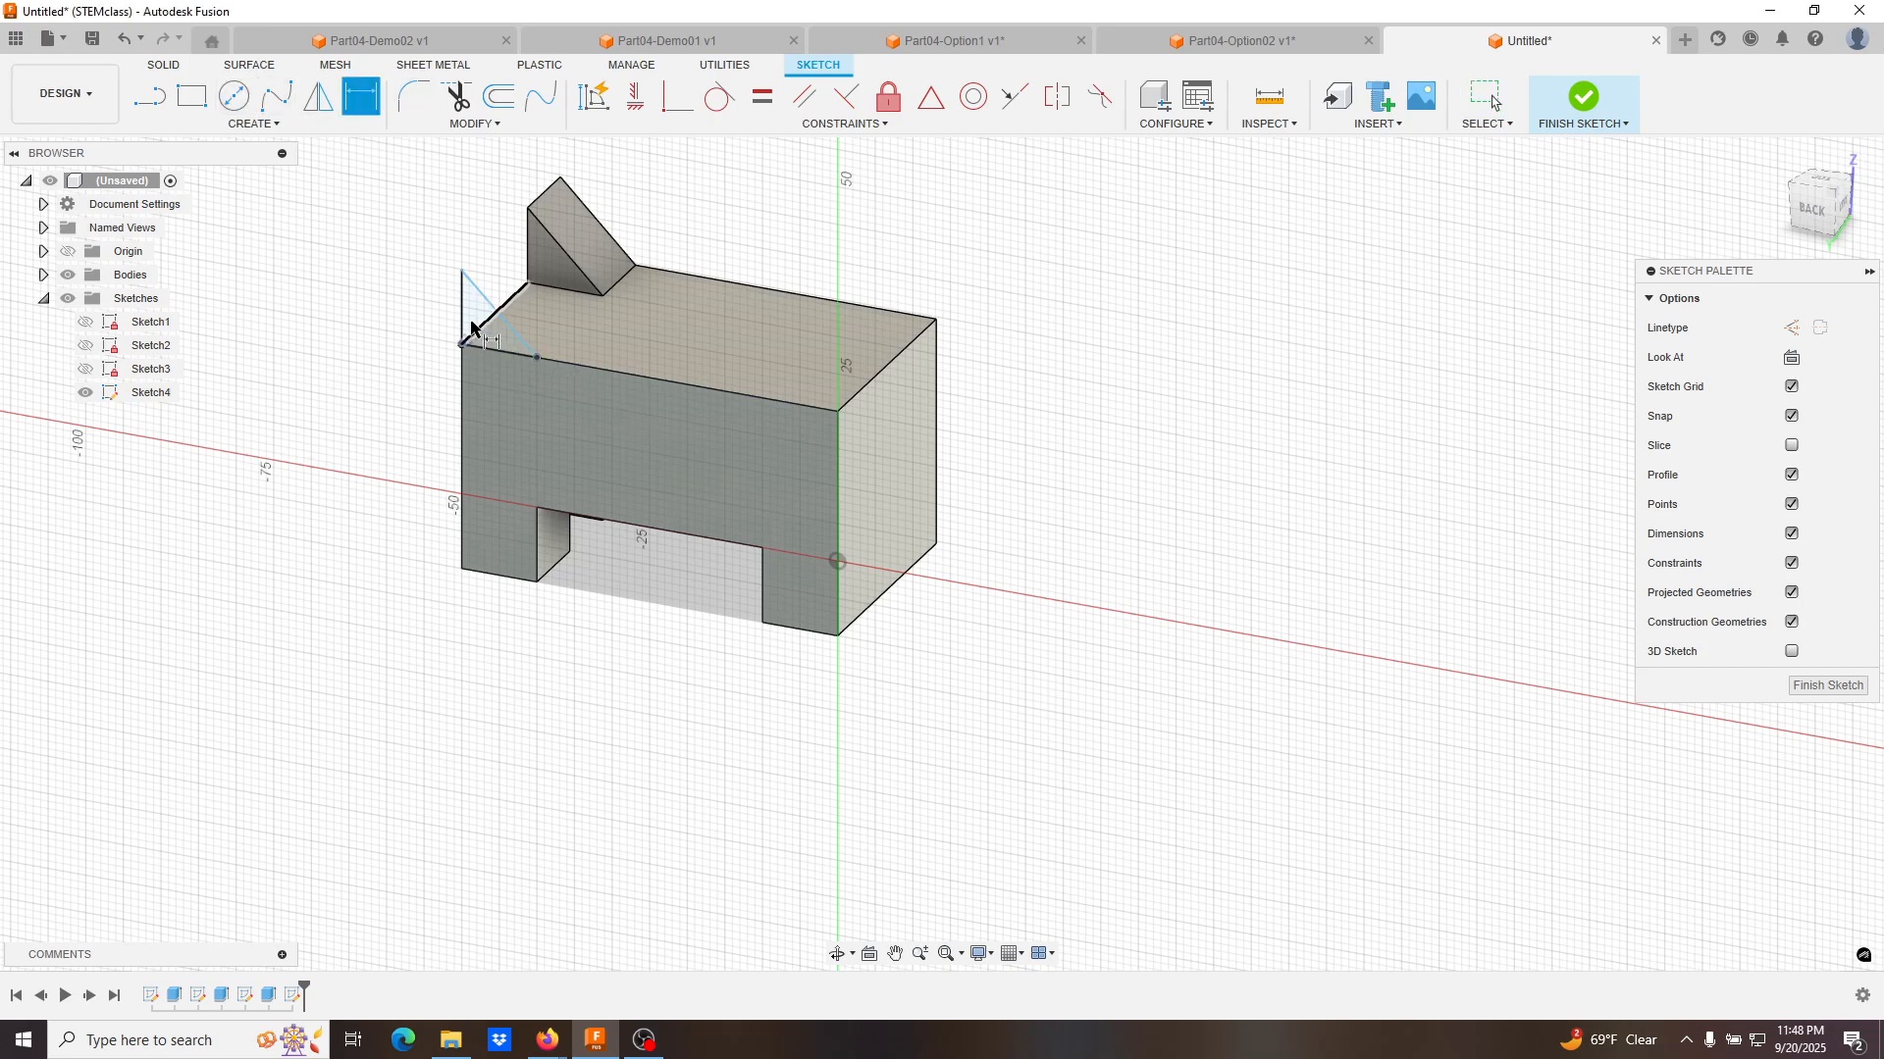
click(462, 294)
click(401, 285)
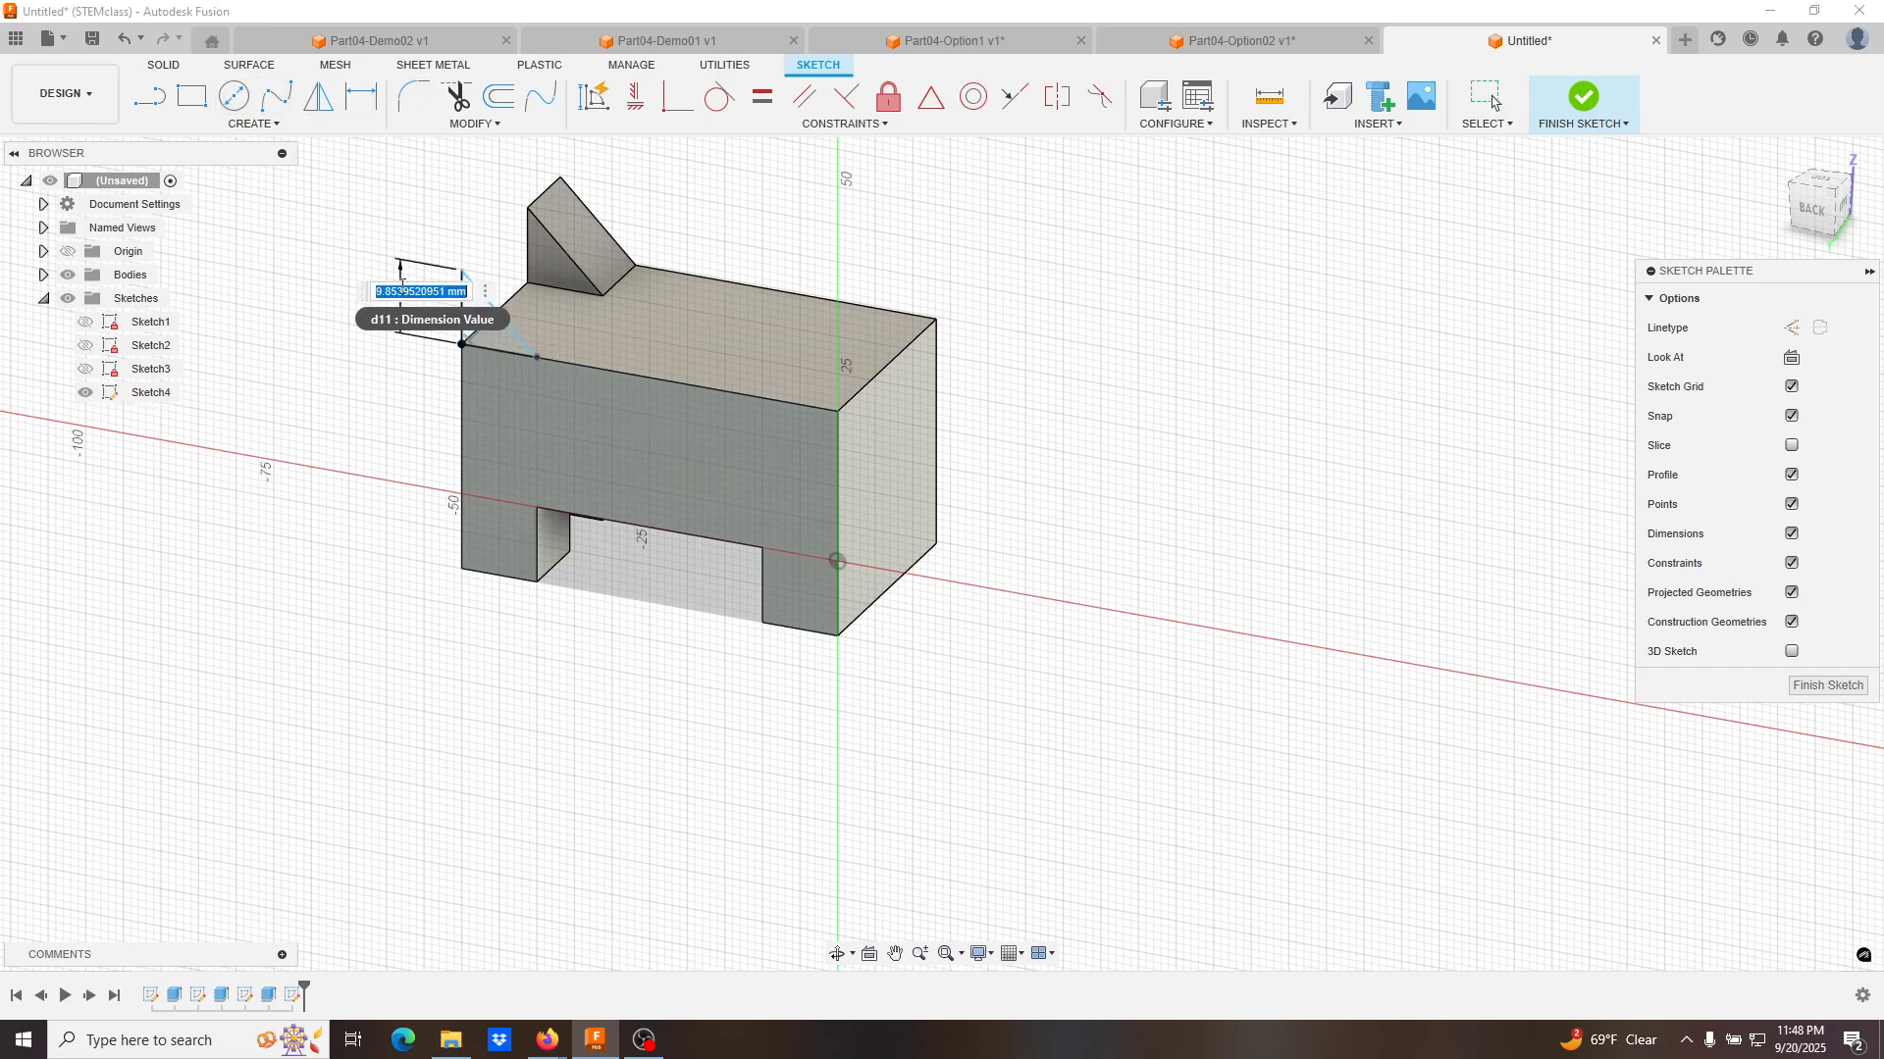
text(10)
key(Return)
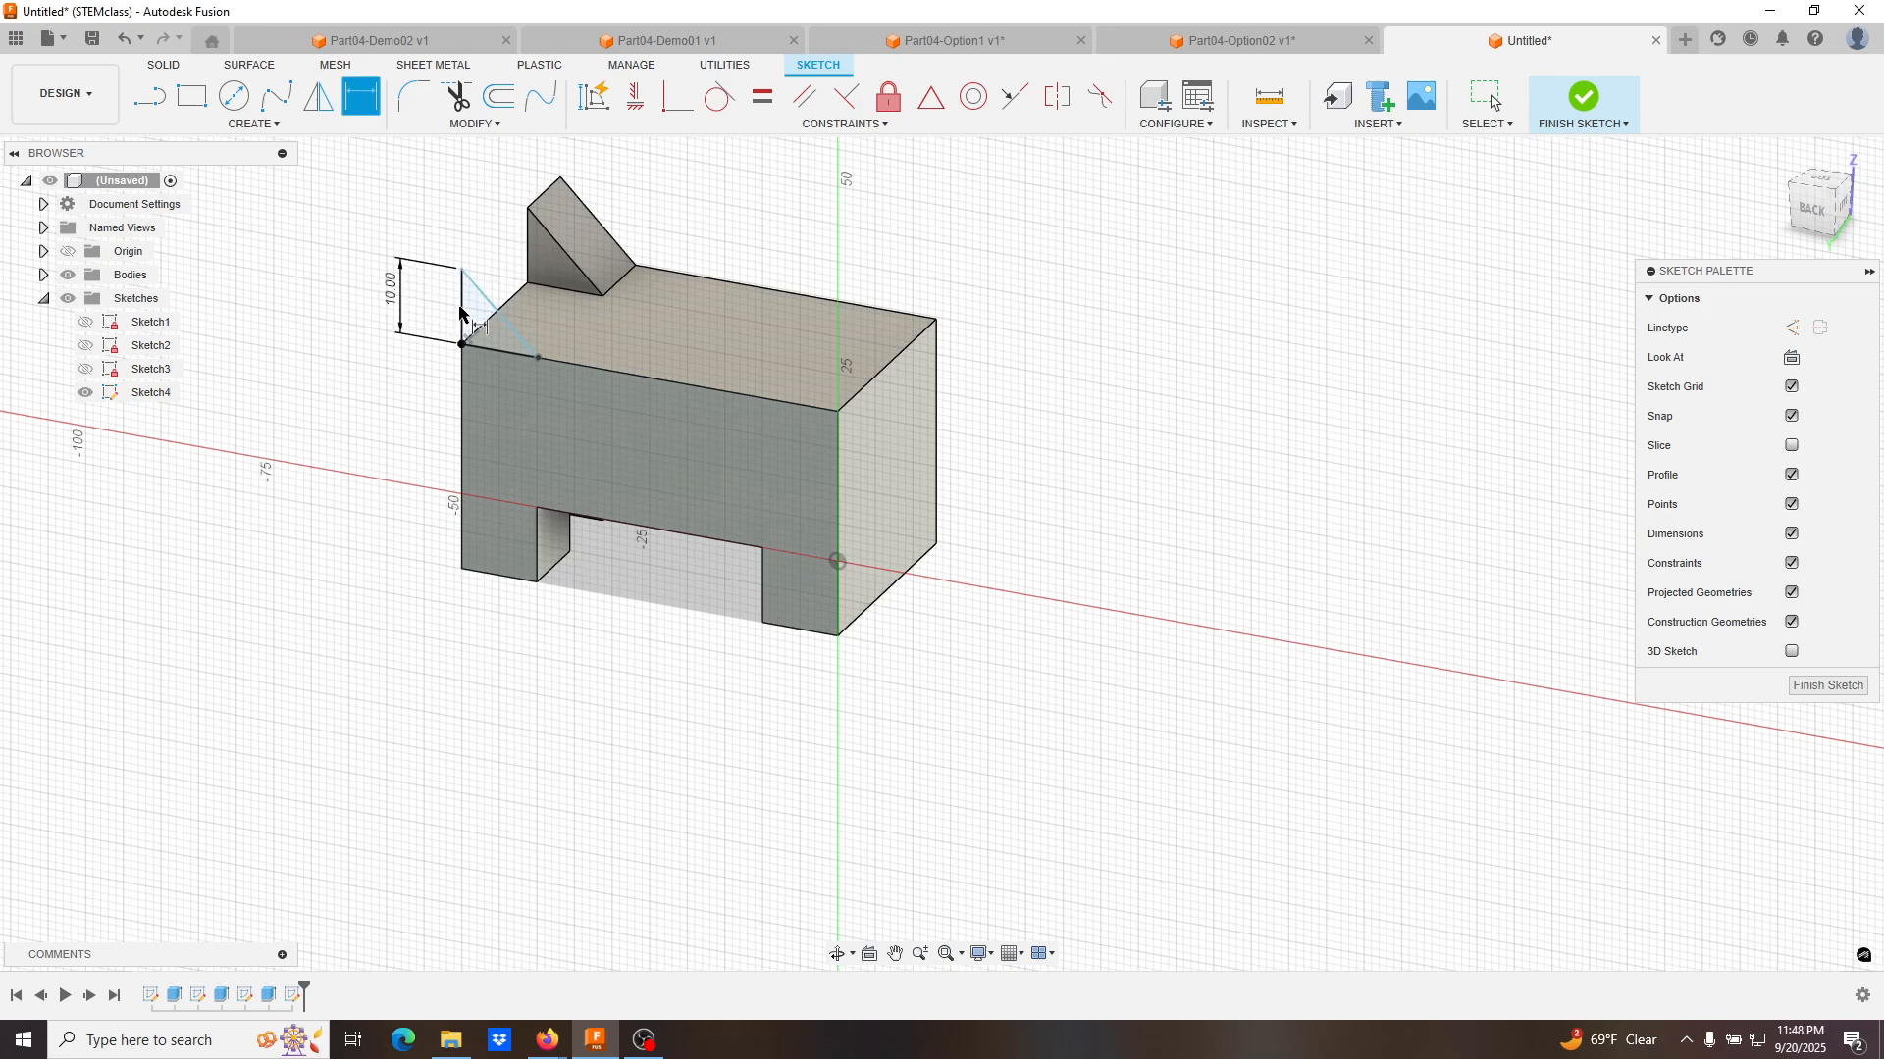
click(1847, 687)
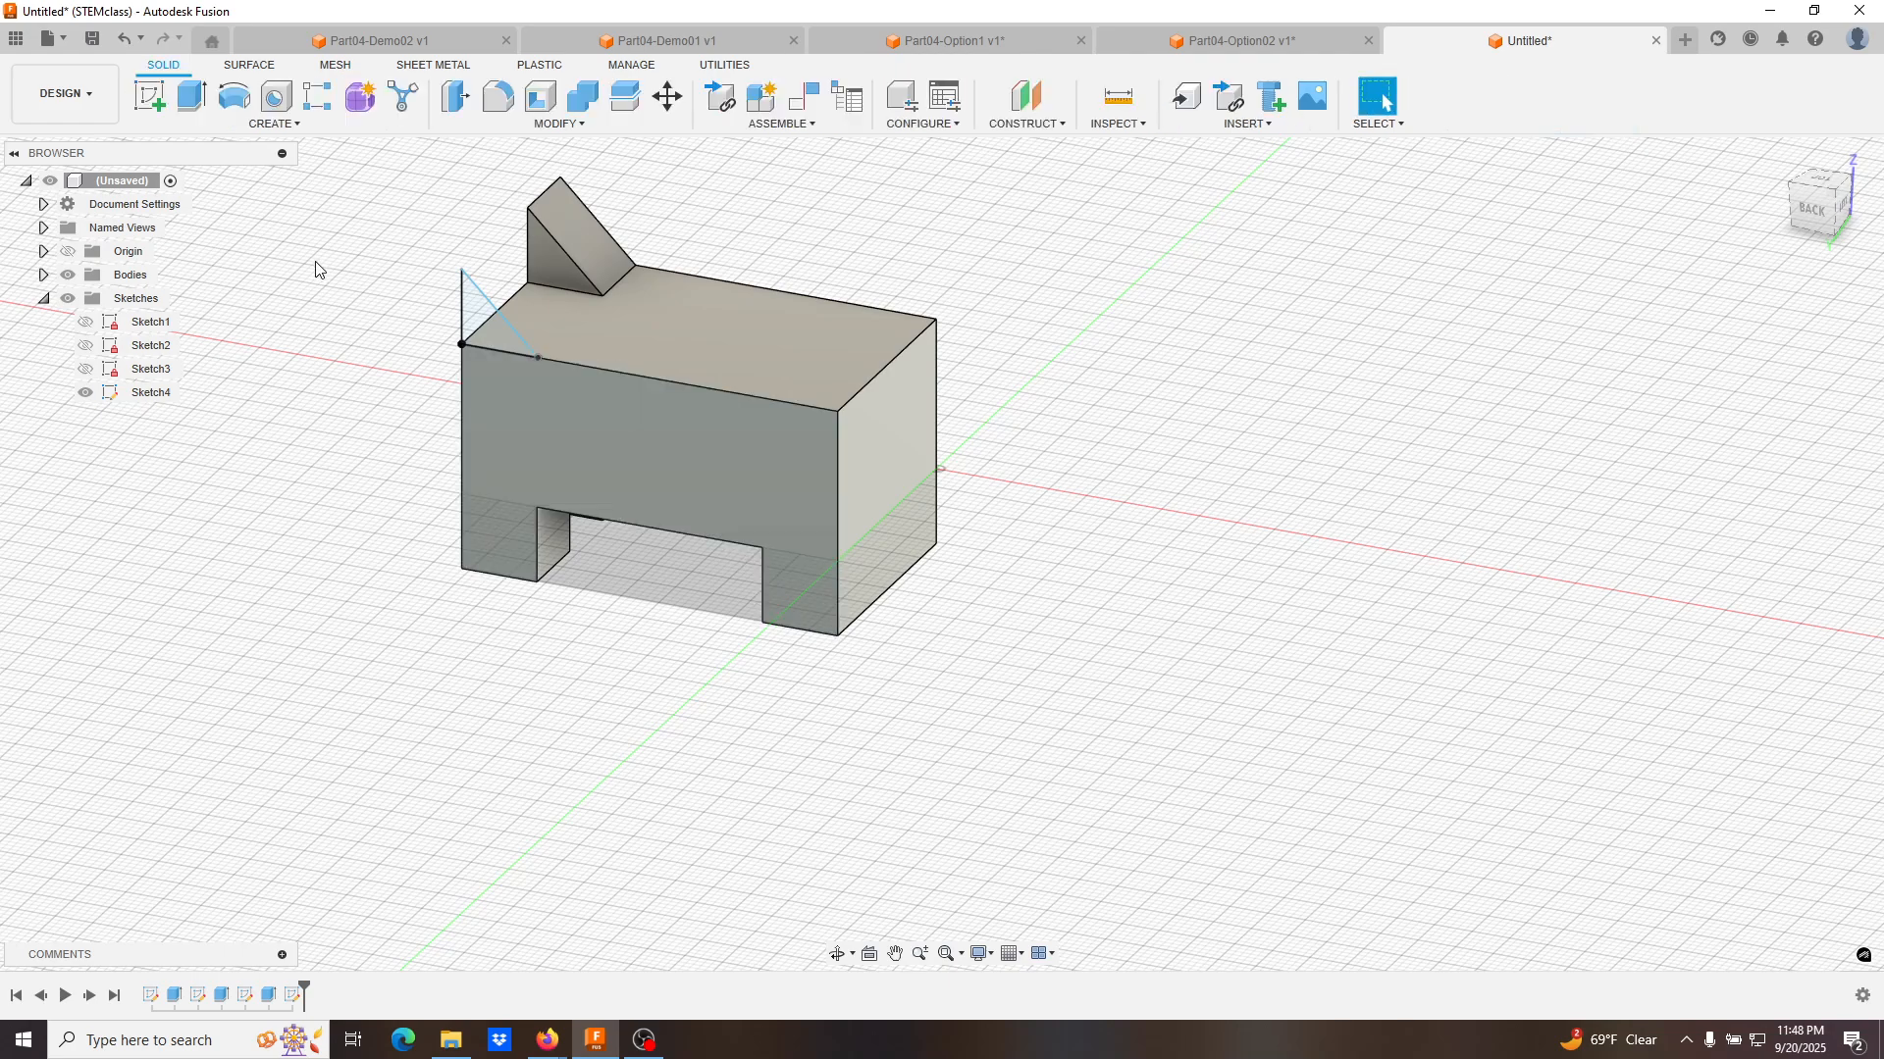
Extrude the back-face triangle by -10 mm, joining it to the body as the second wedge.
click(191, 96)
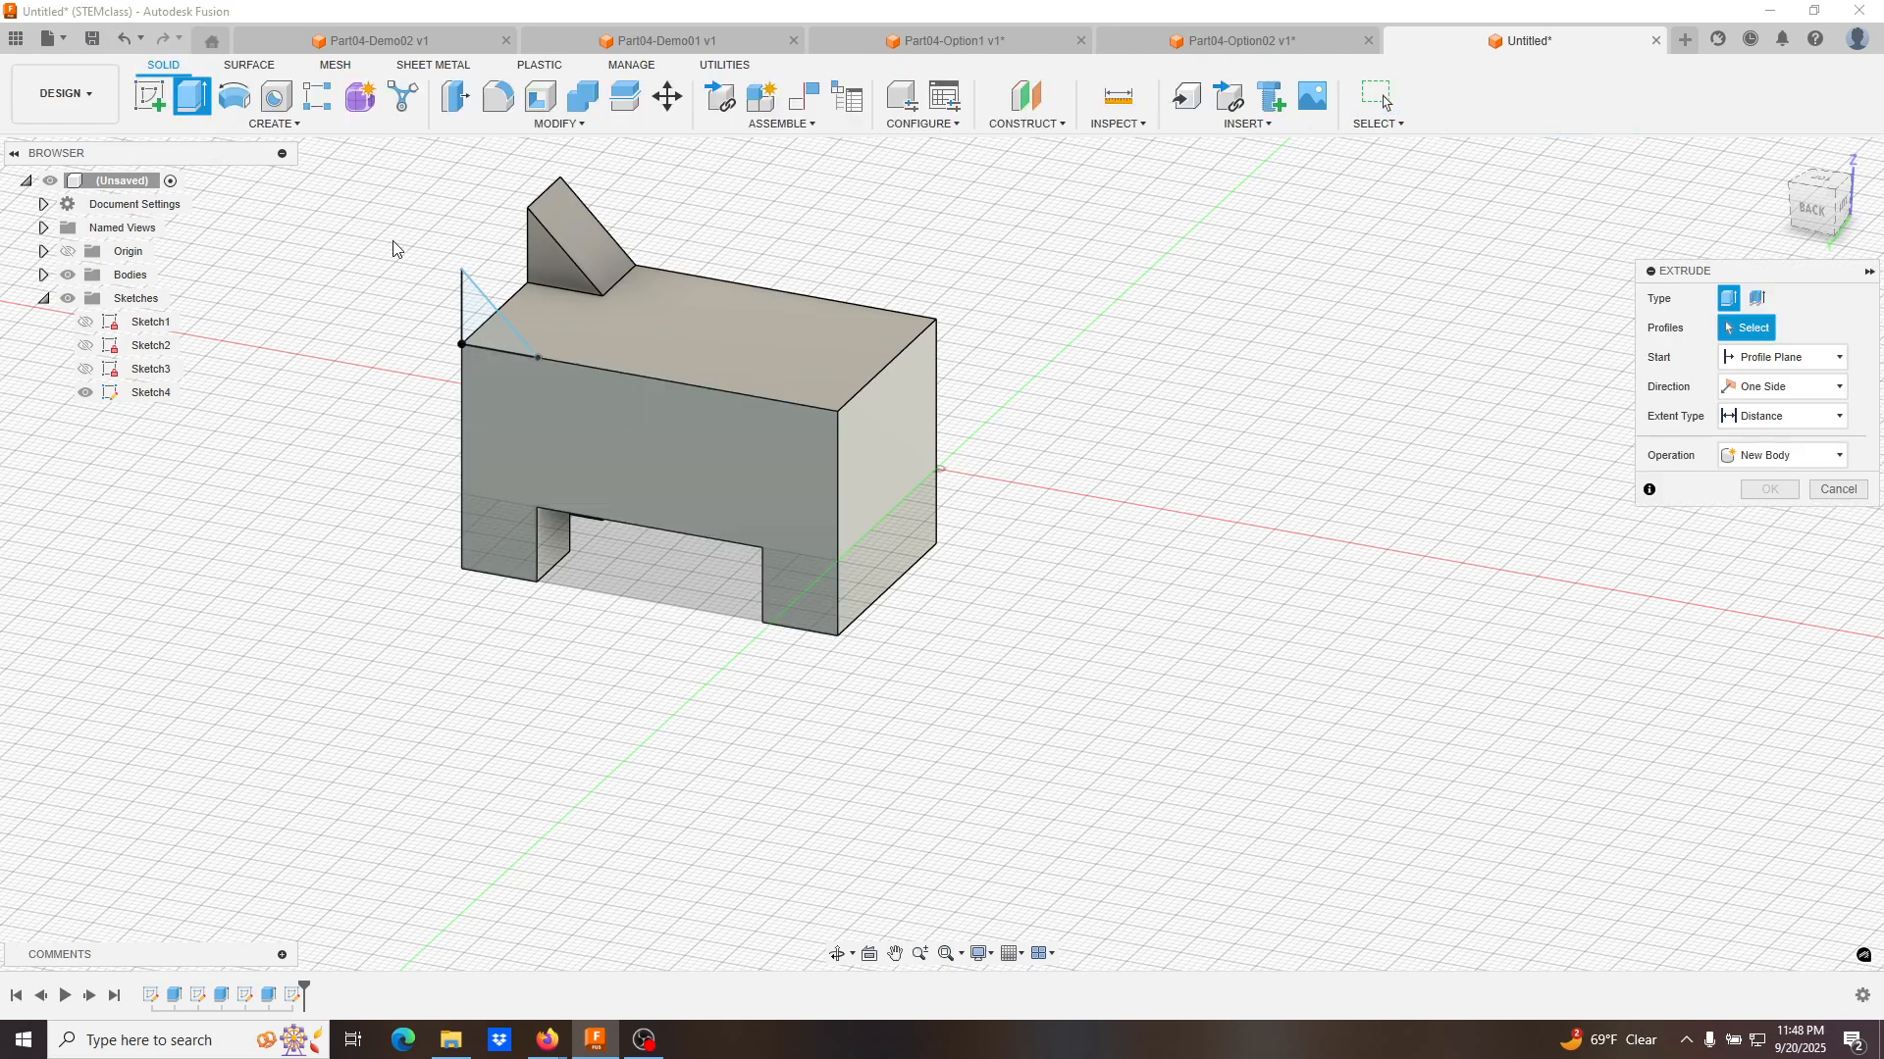
click(488, 337)
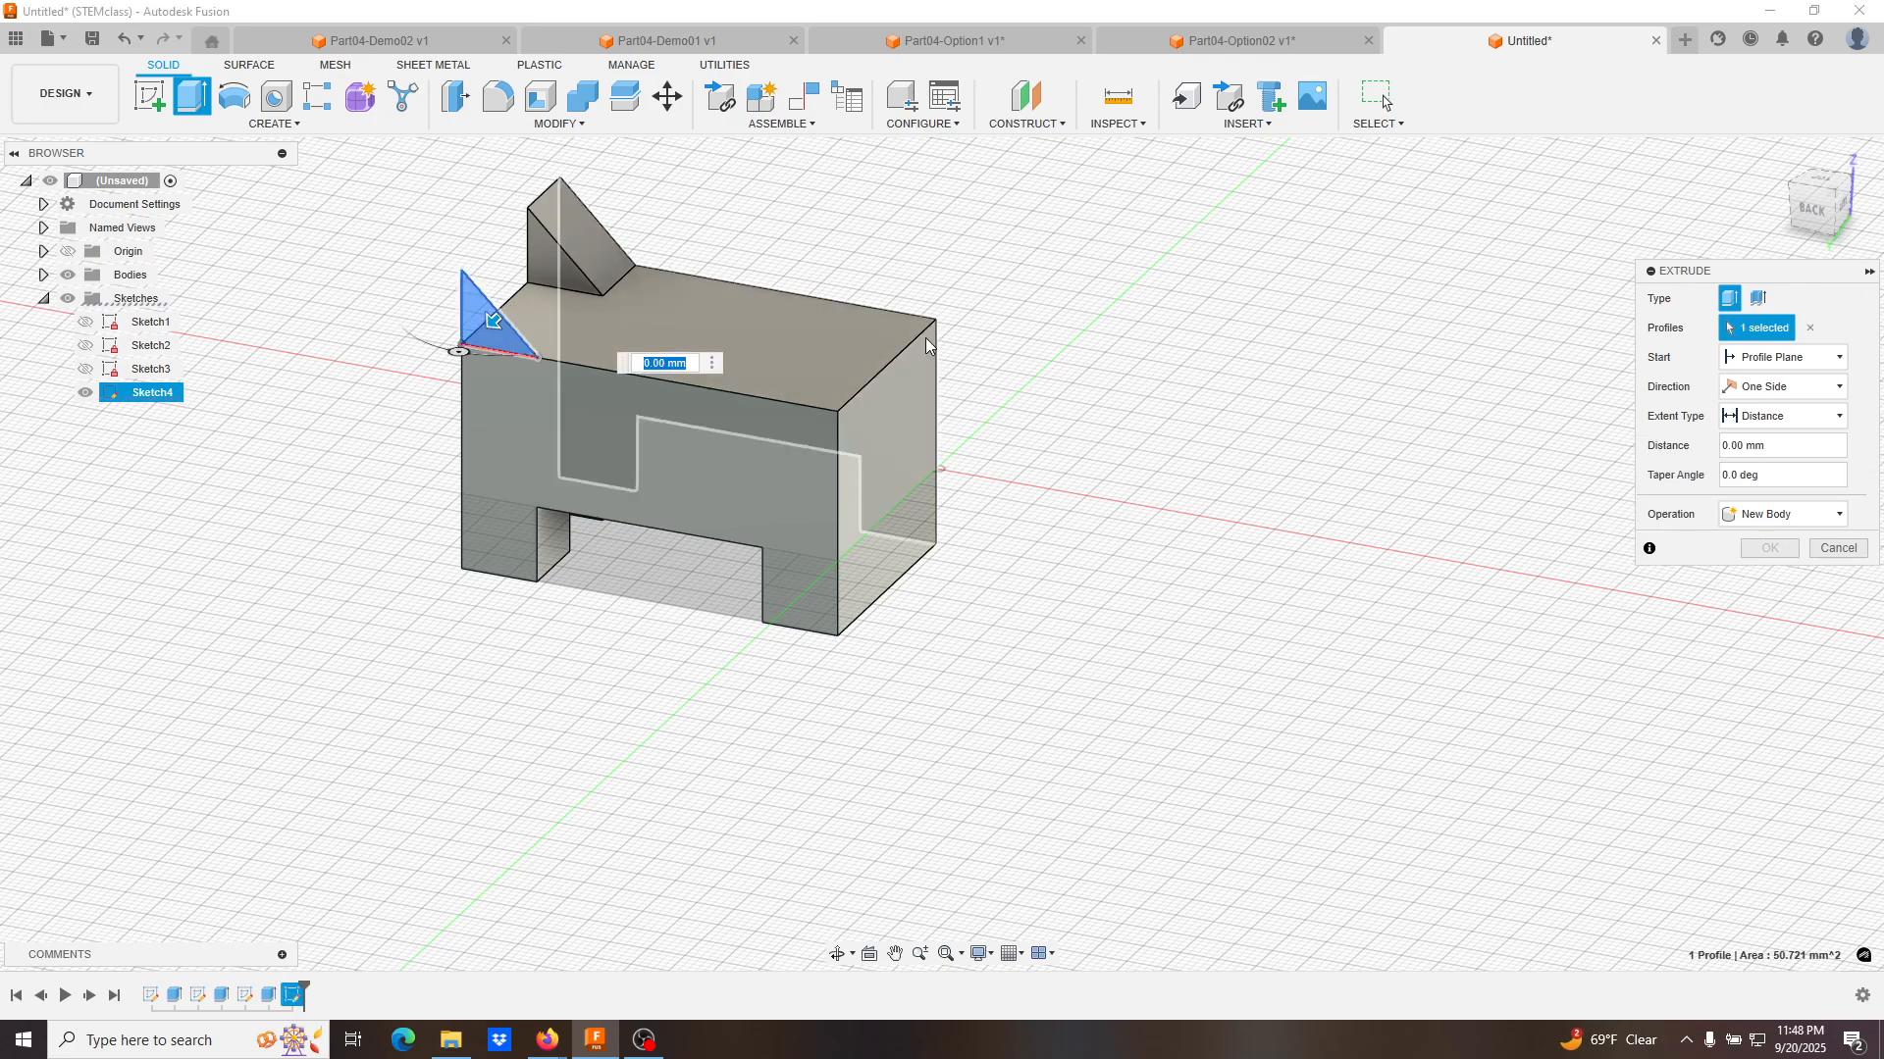
click(1802, 447)
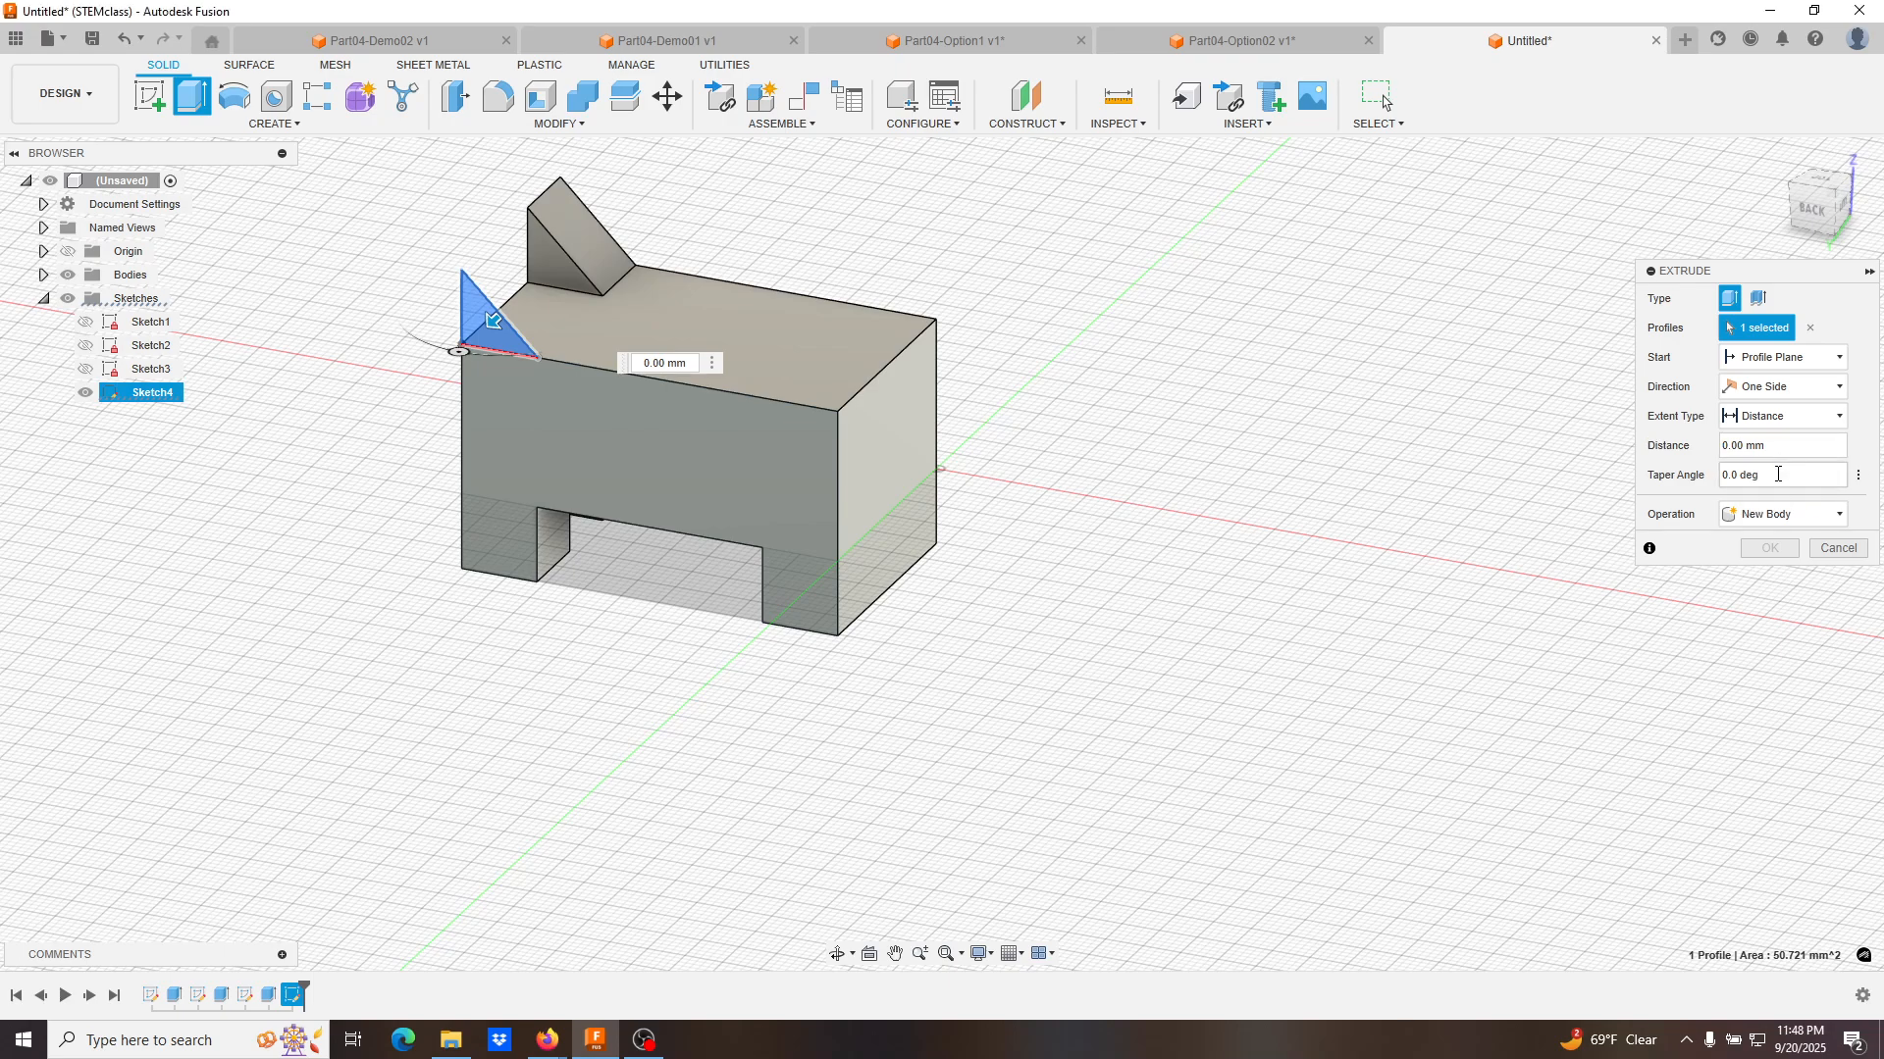
click(1664, 449)
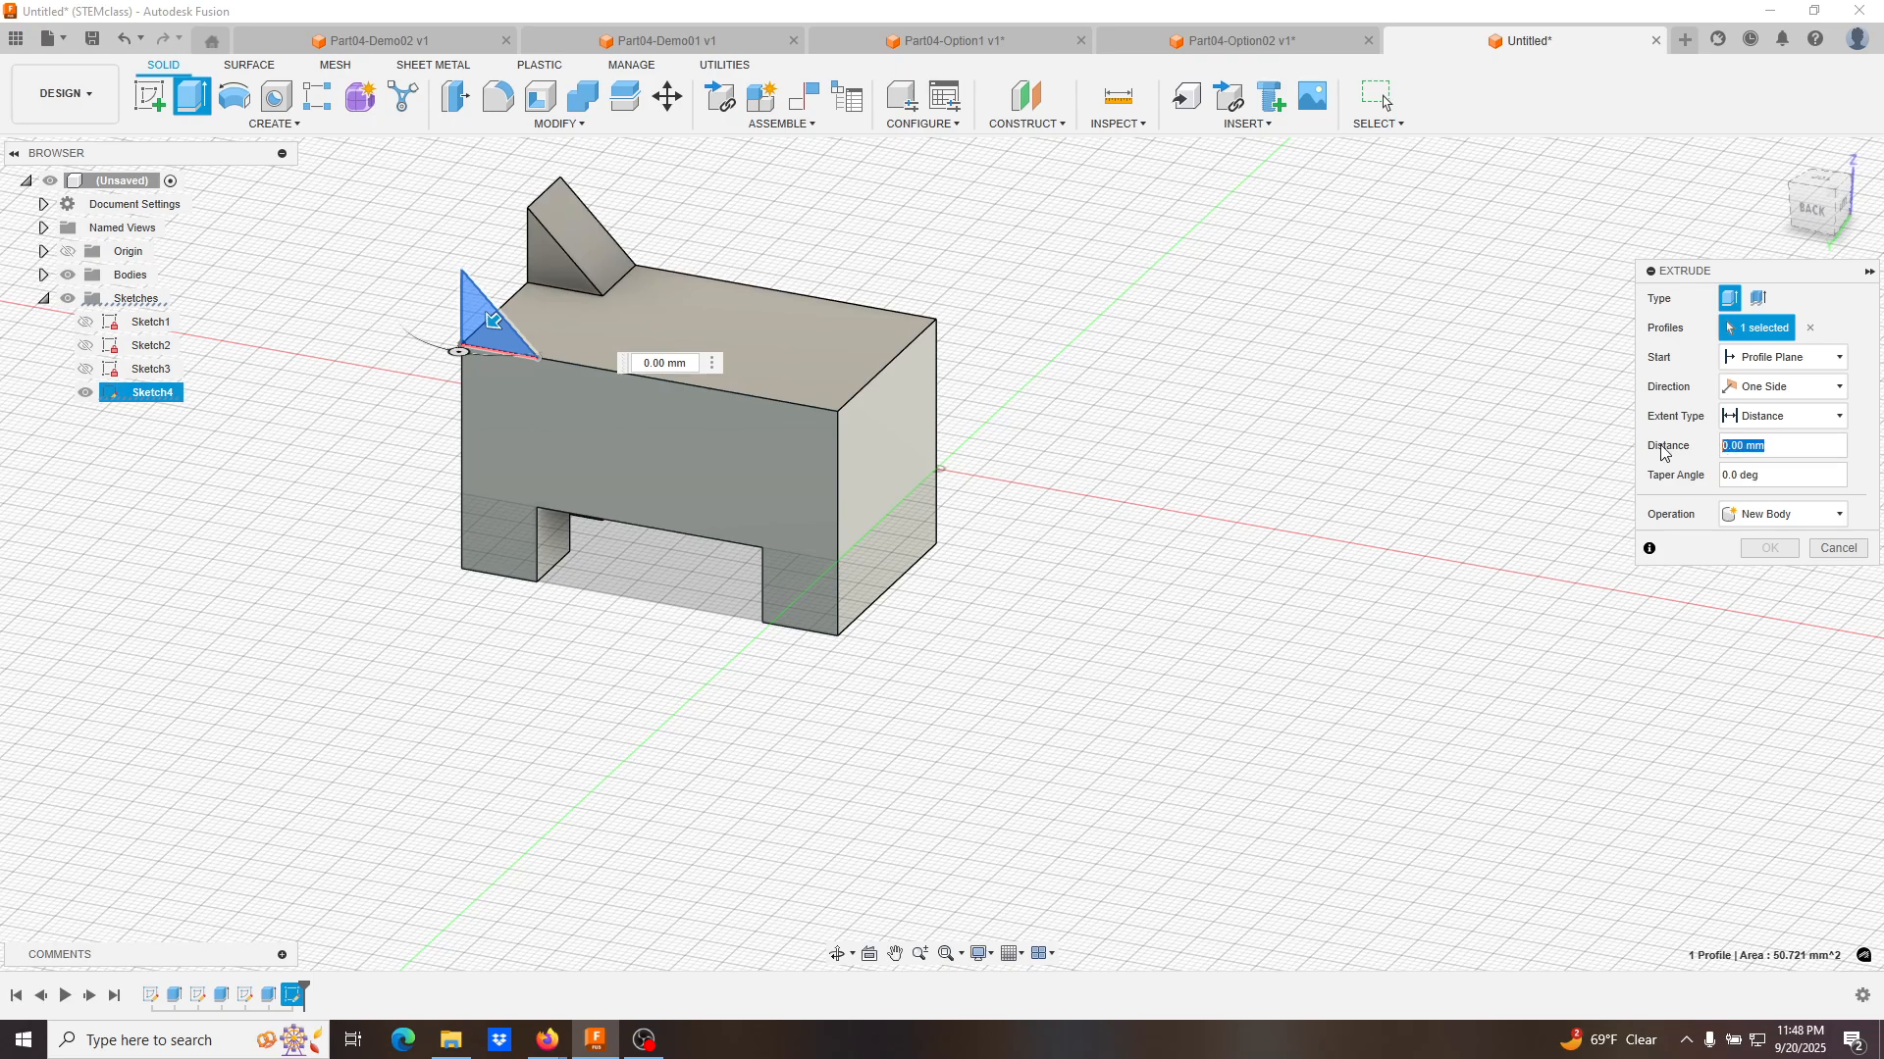
text(-10)
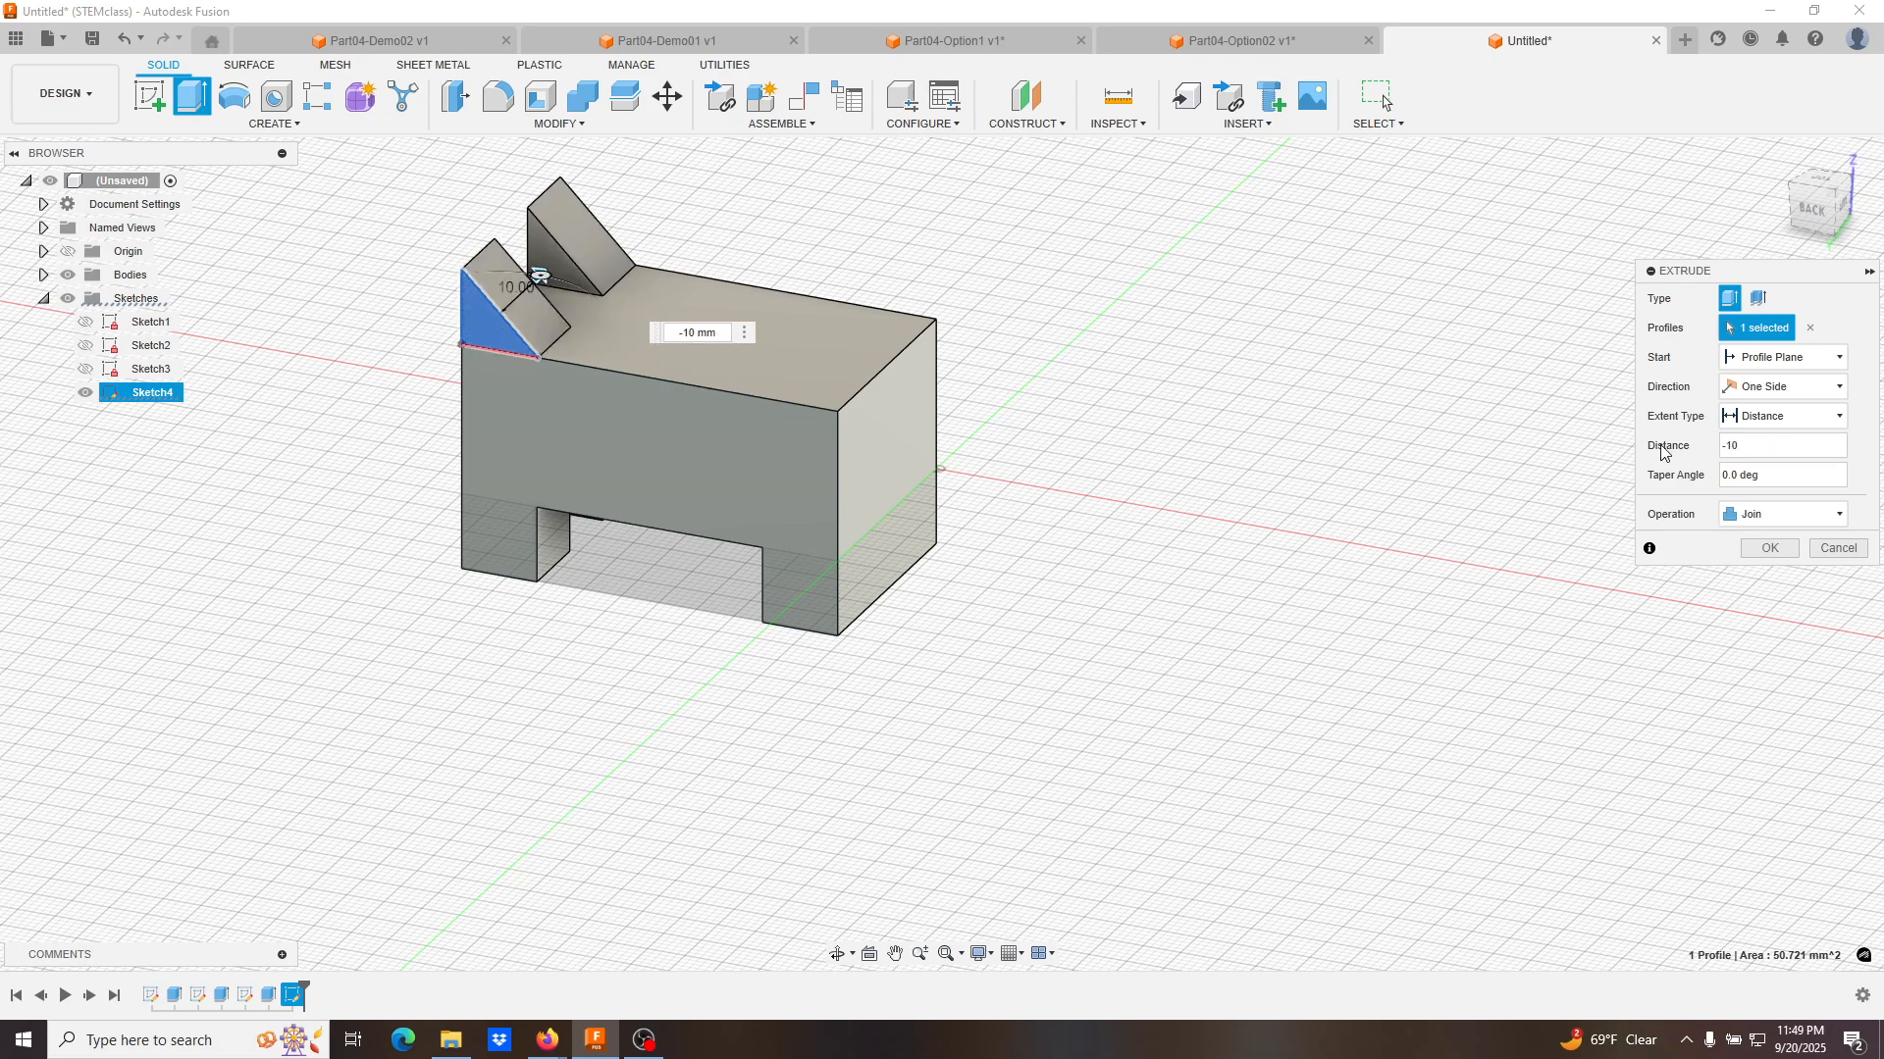
key(Return)
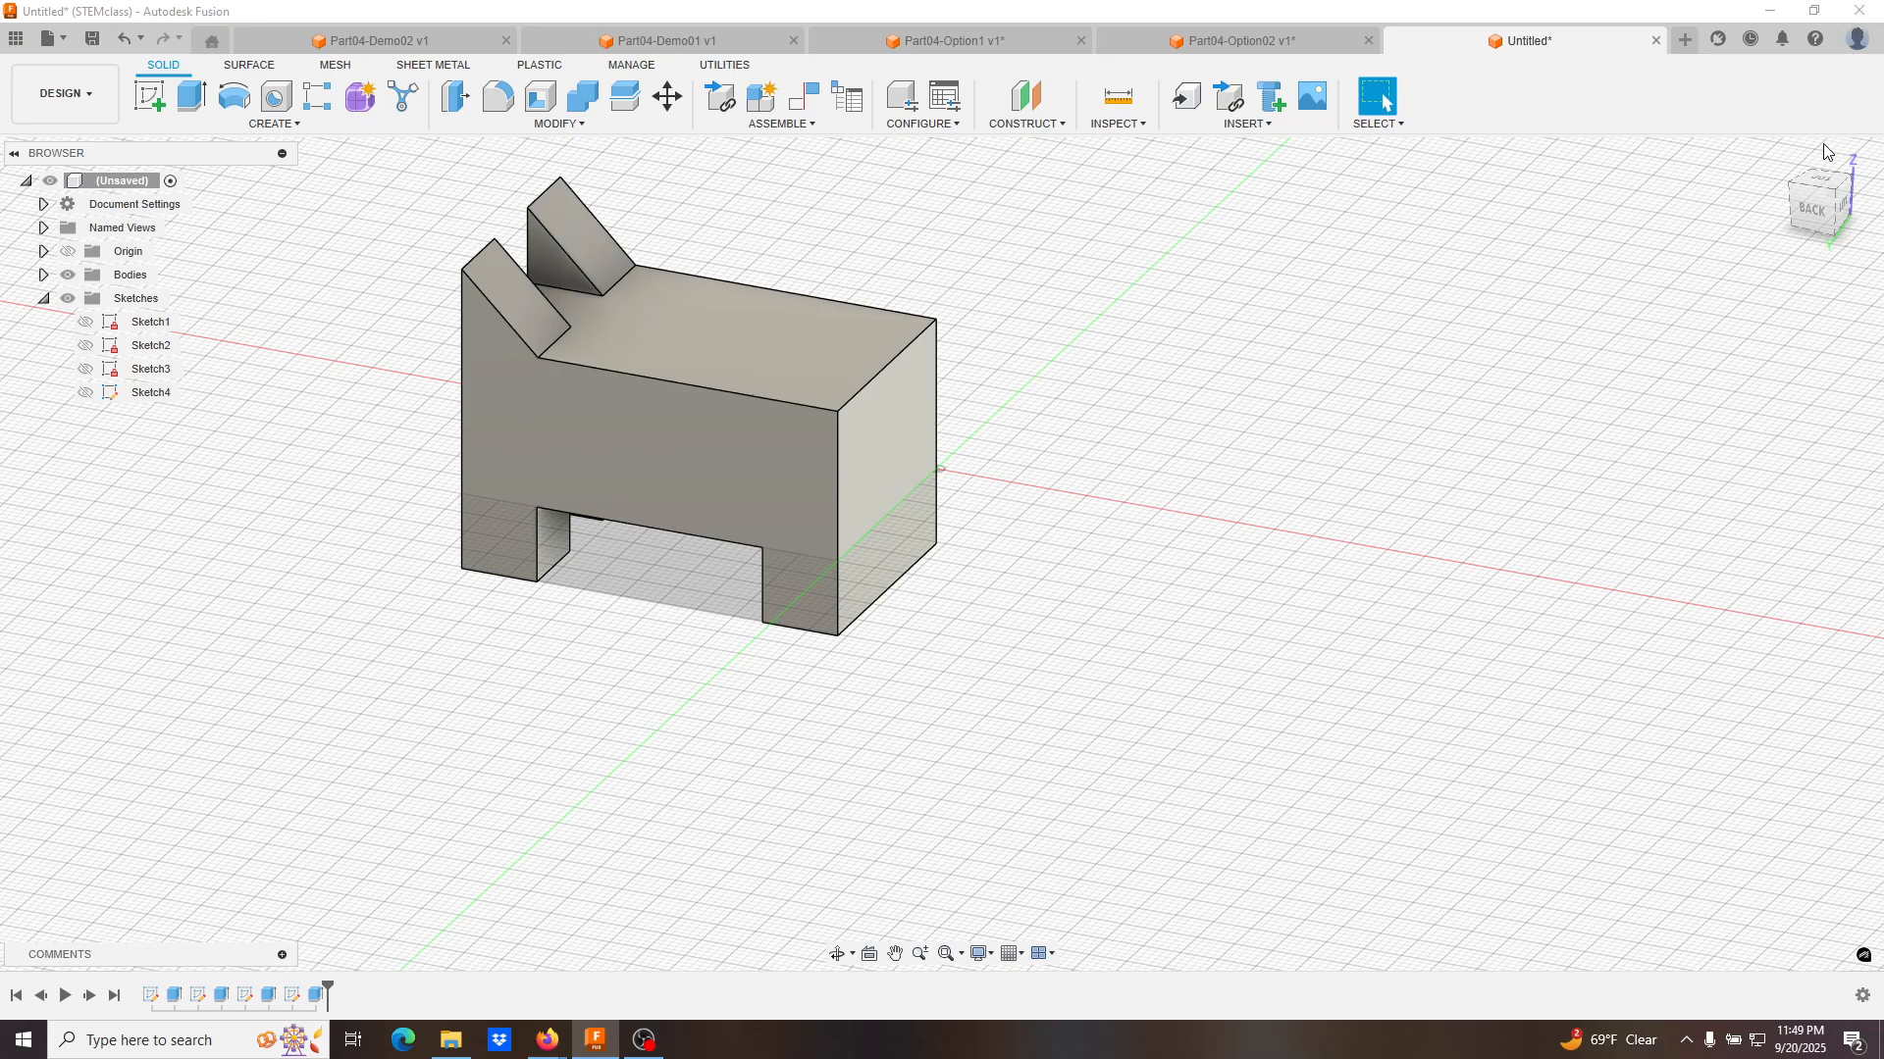
Sketch a closed right triangle on the front face, rising from the upper corner opposite the wedges, with a leg-wide base and a slope about 15 mm long.
click(1777, 157)
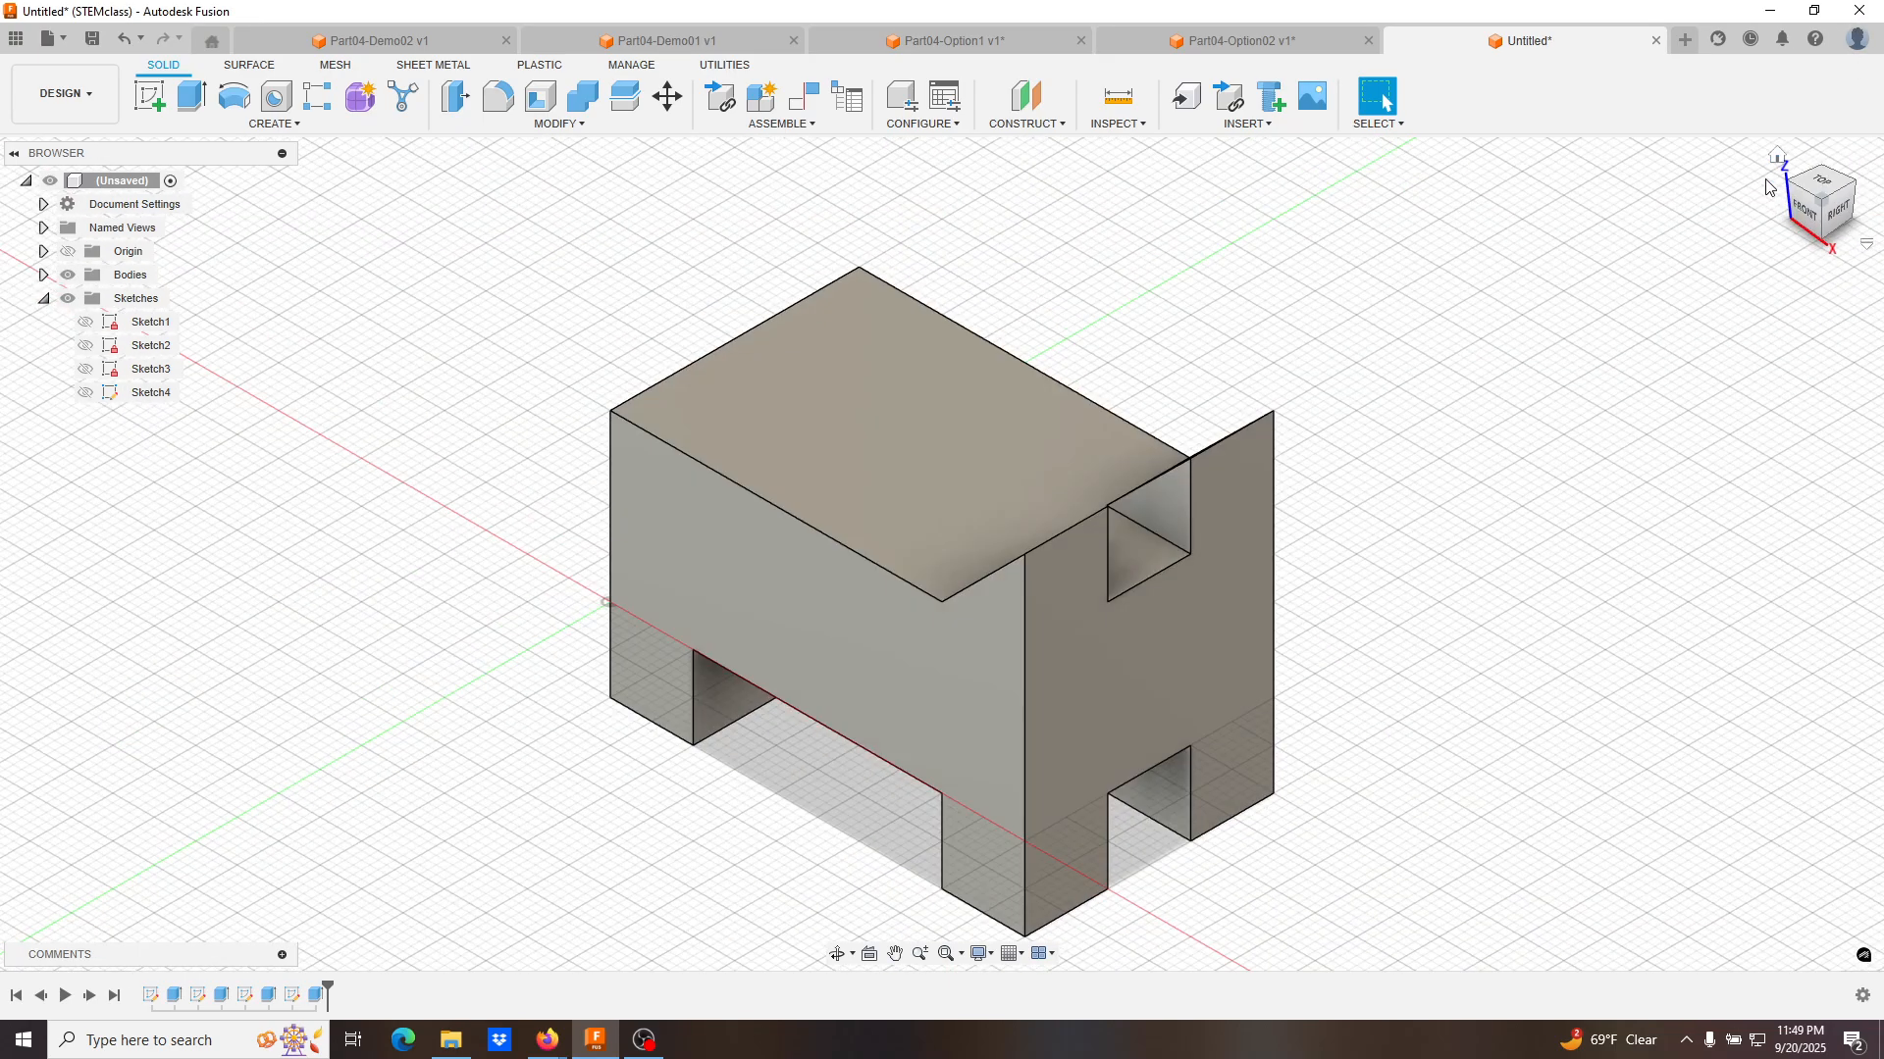
click(645, 500)
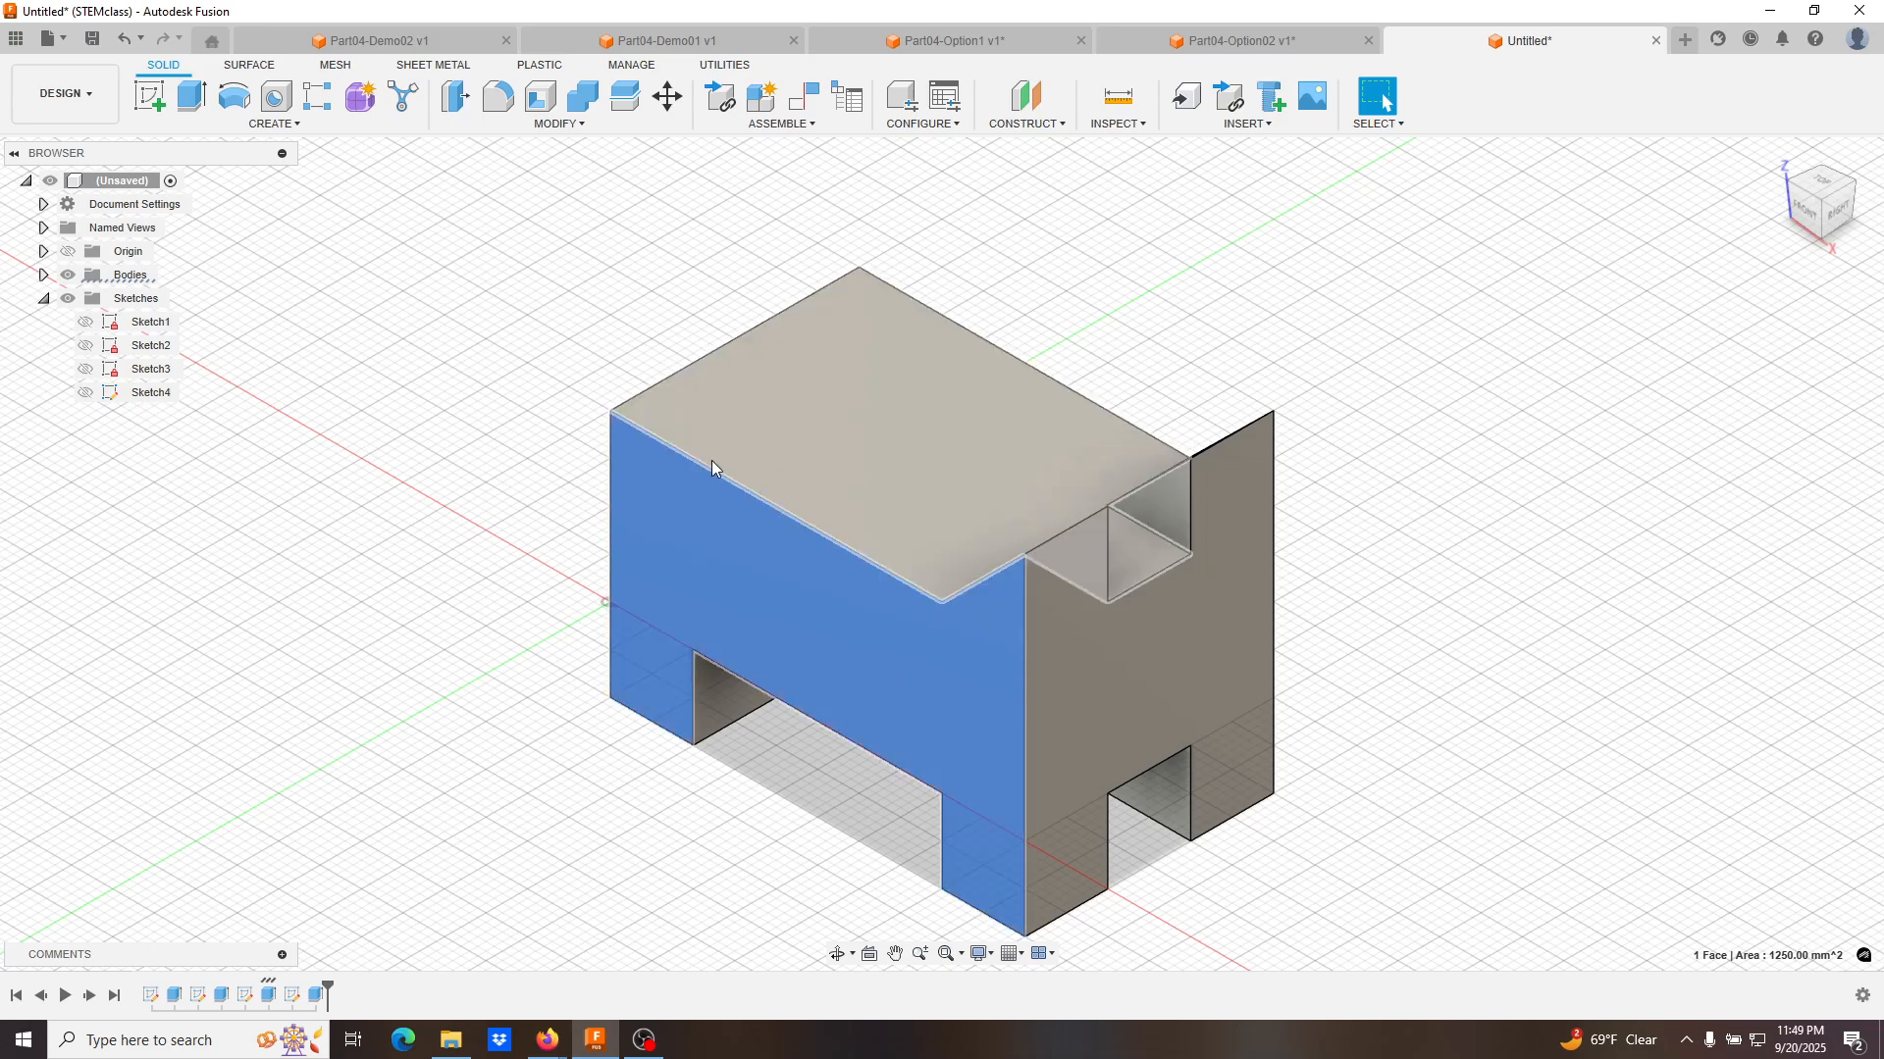
click(151, 97)
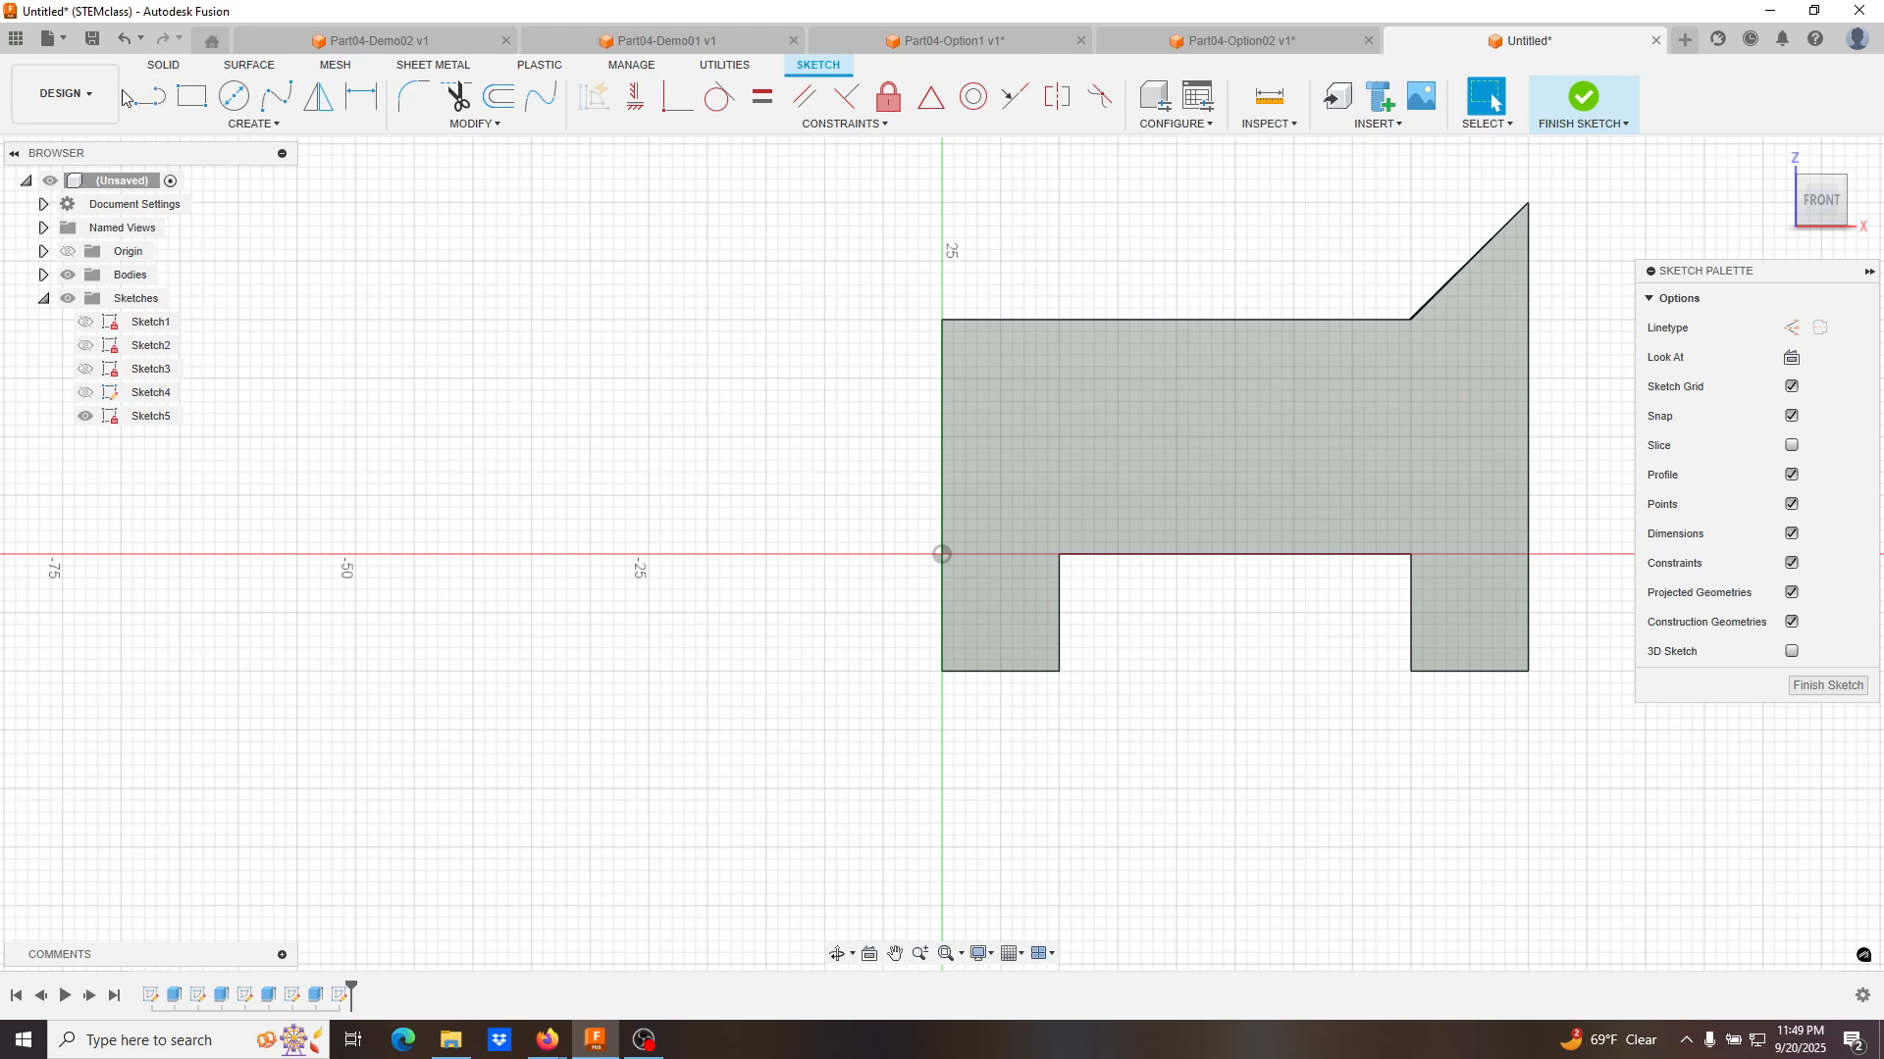
click(150, 97)
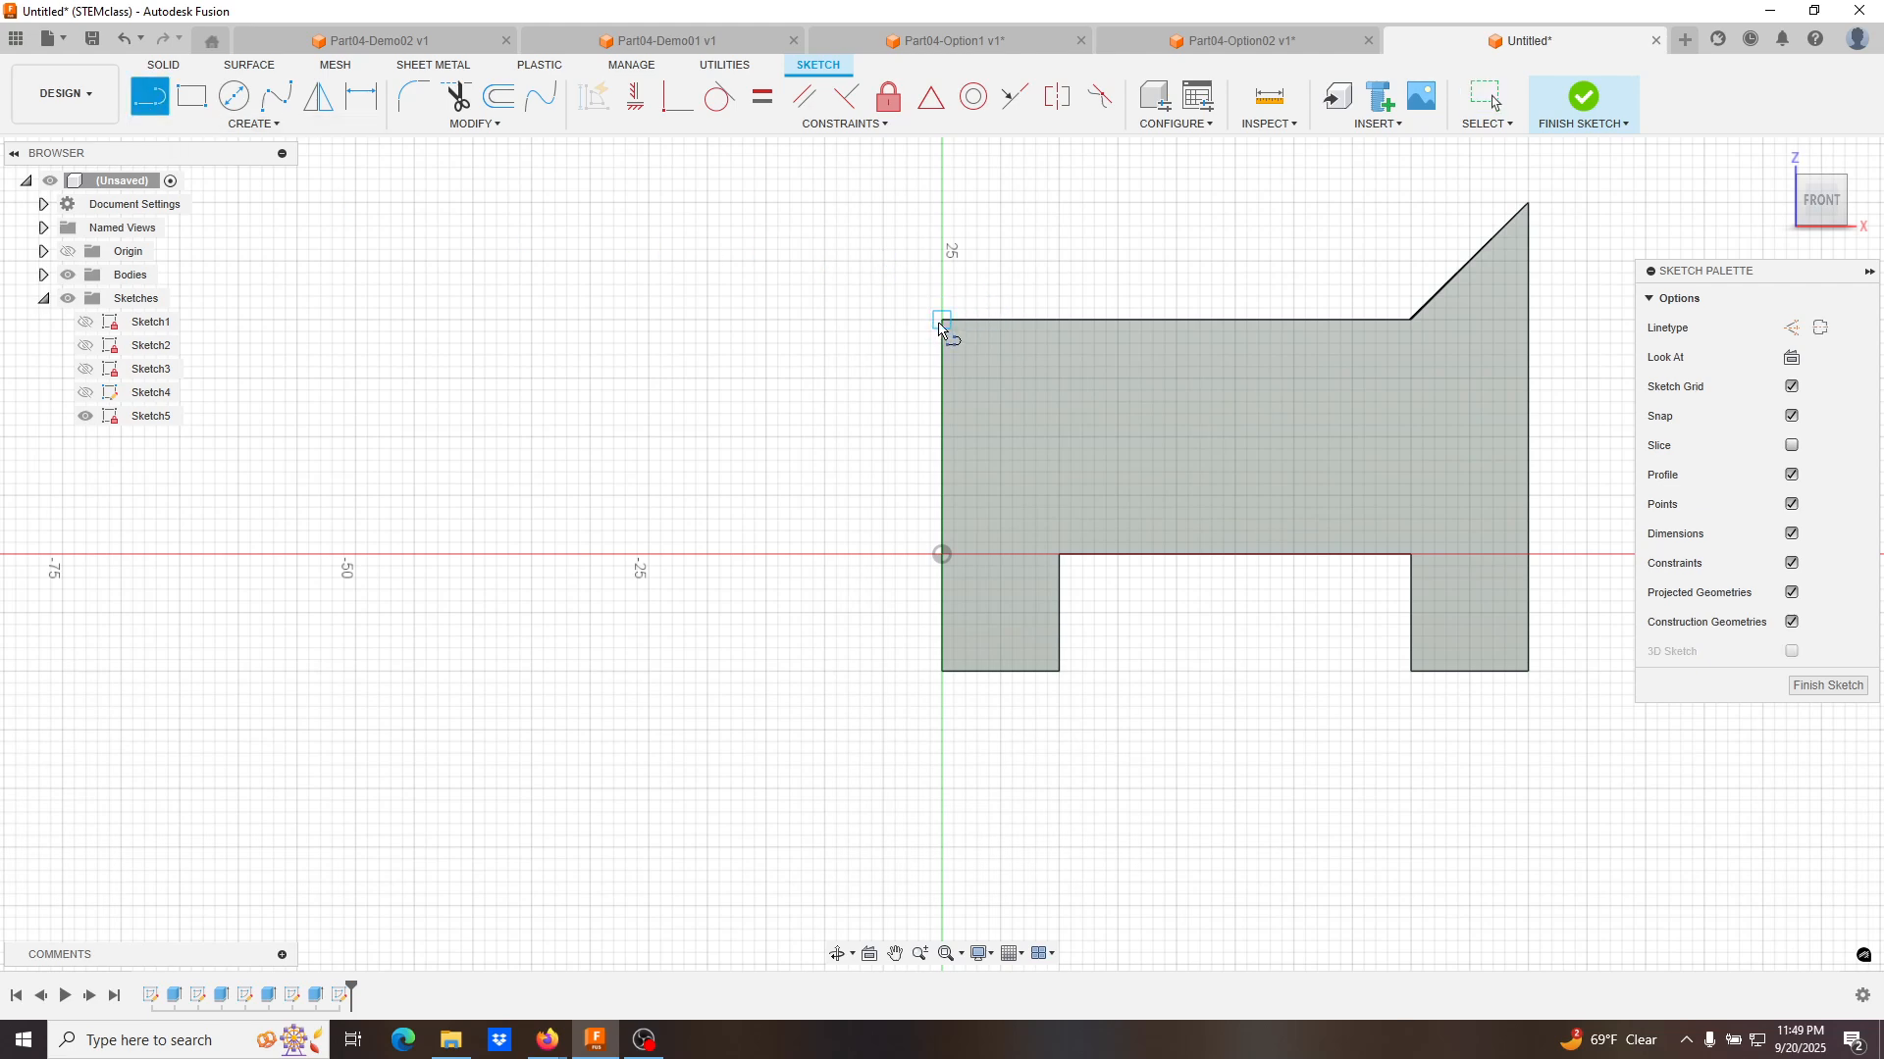
click(942, 320)
double_click(1059, 320)
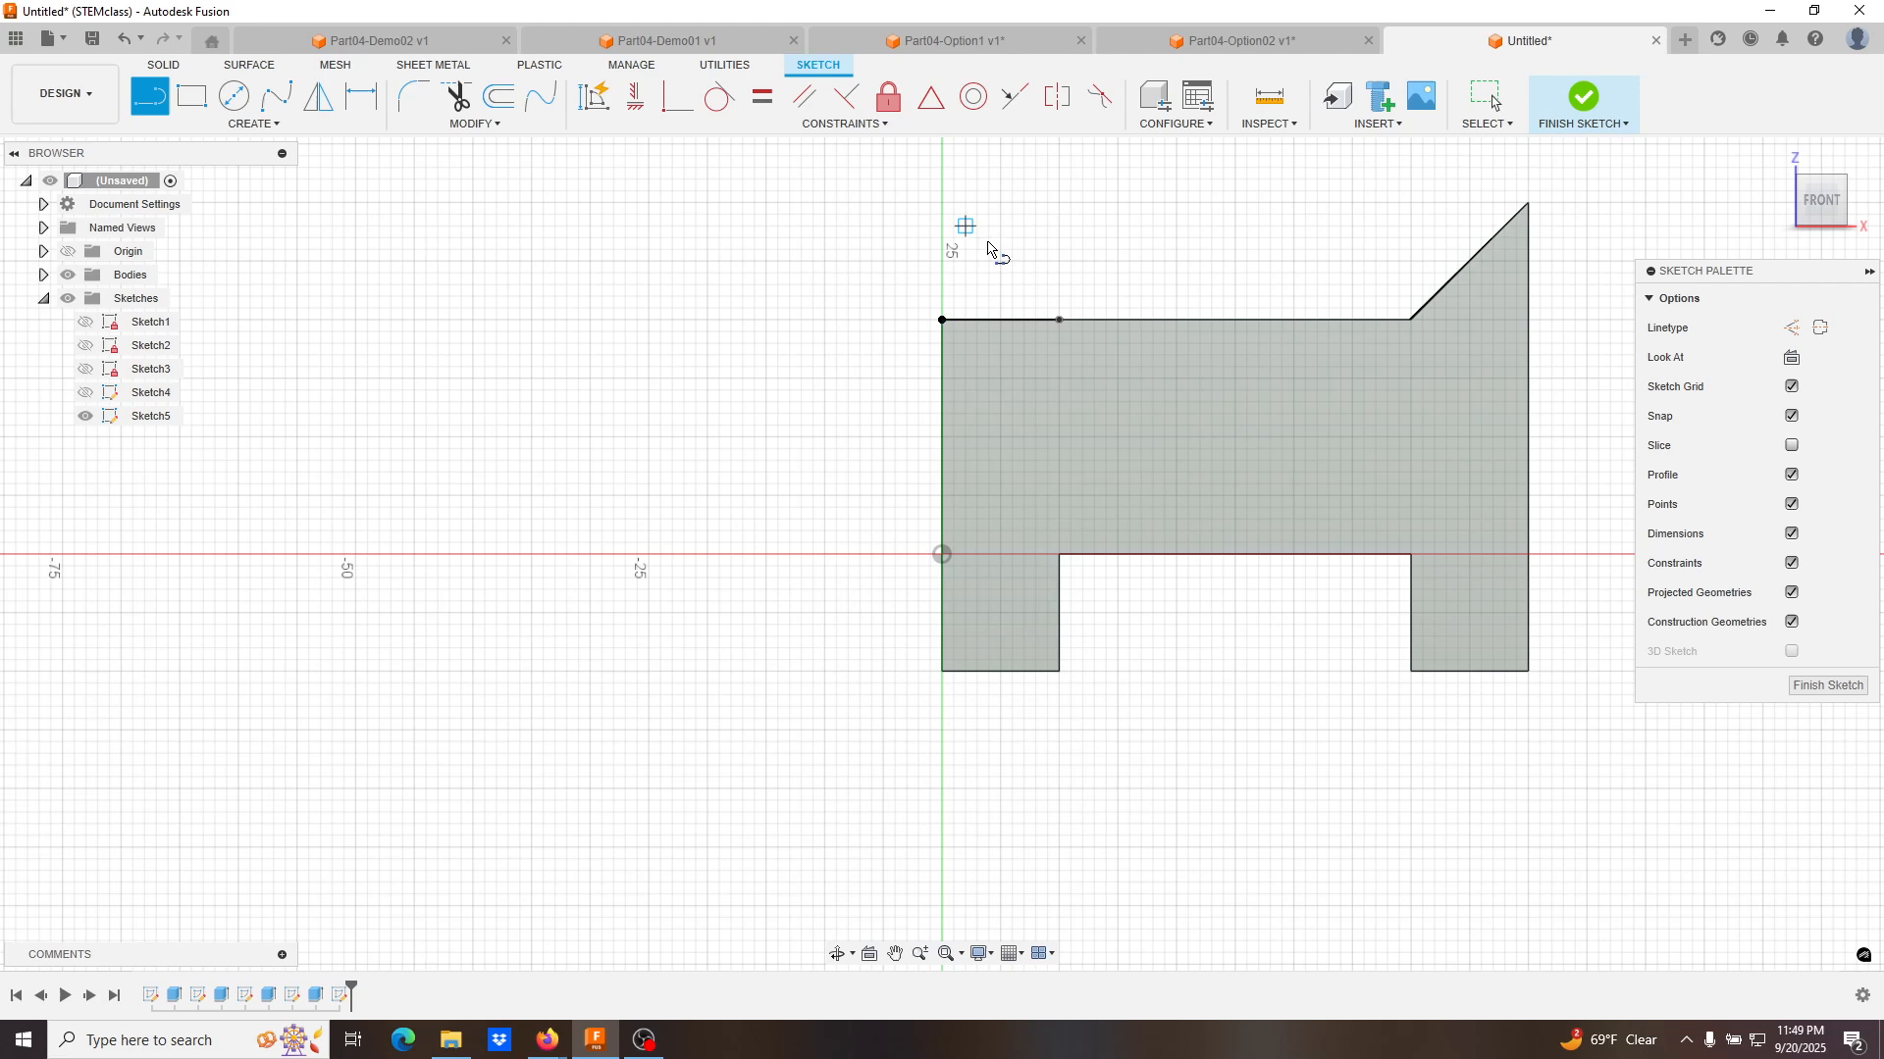
click(1059, 320)
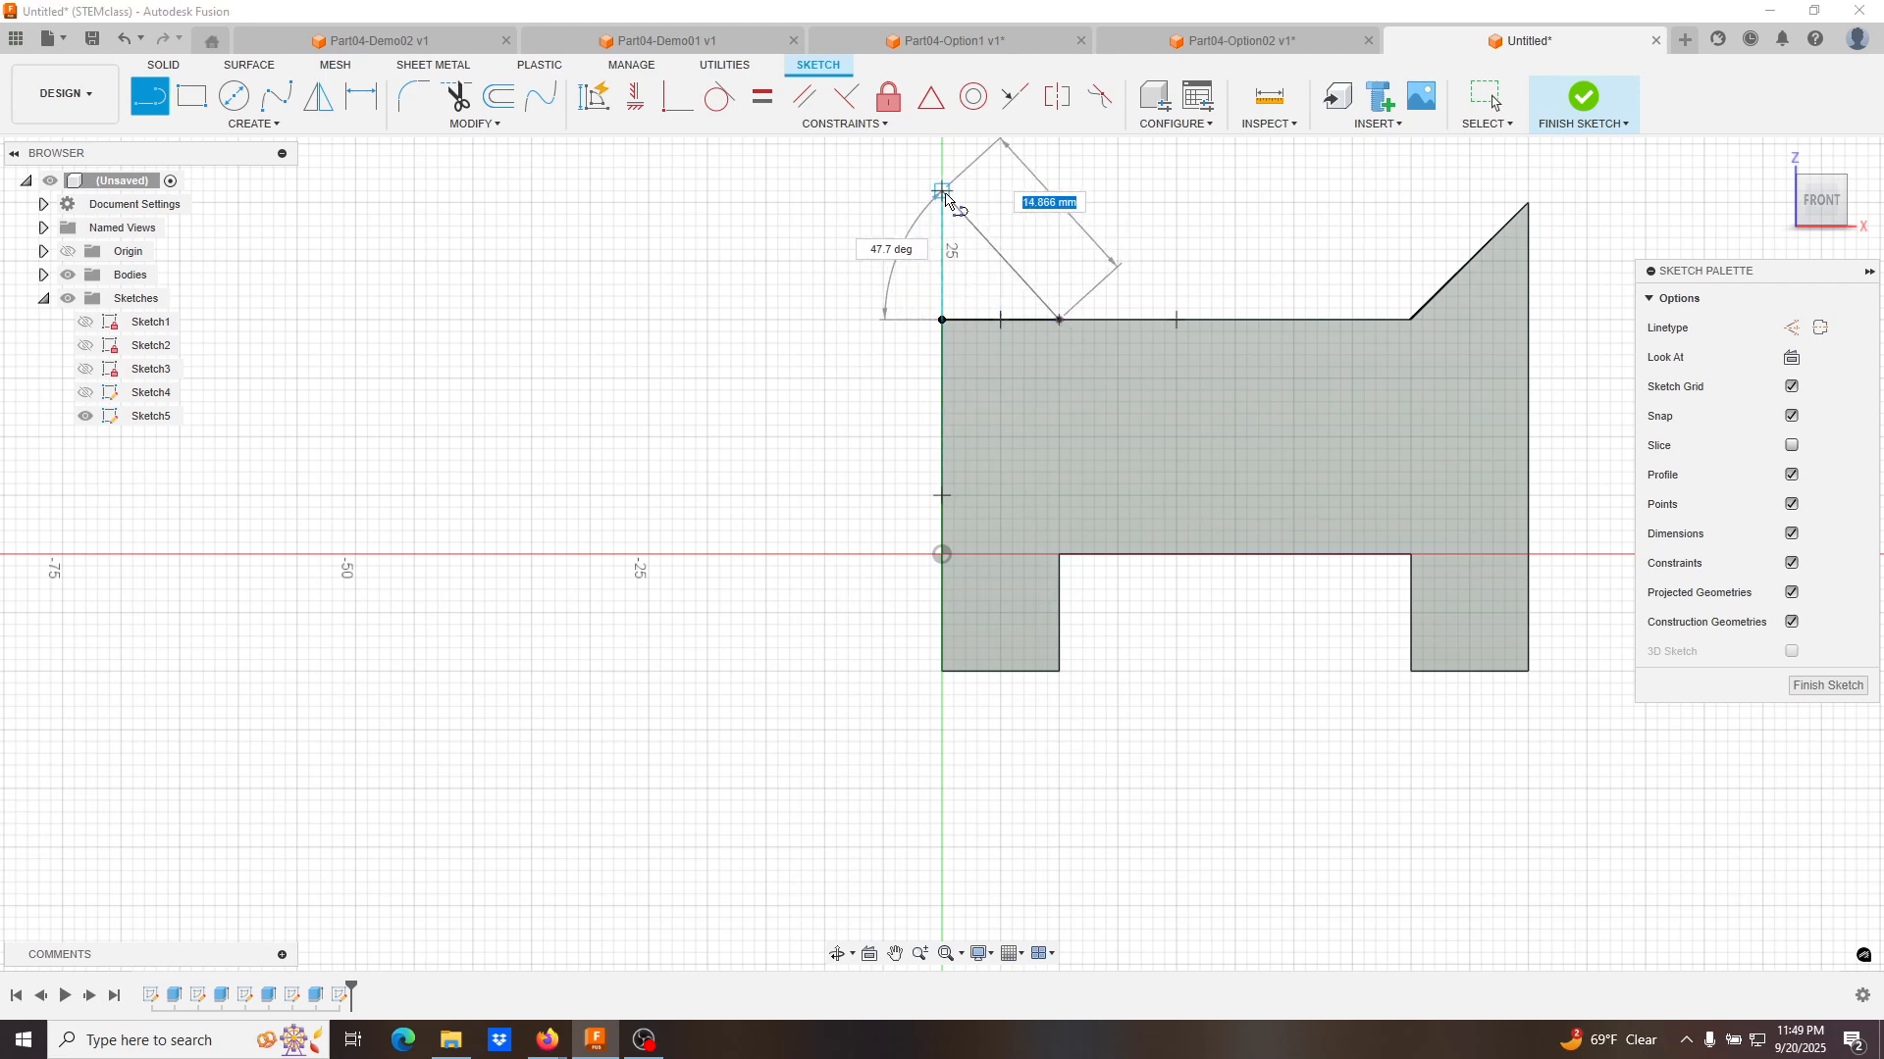
click(942, 190)
click(941, 319)
key(Escape)
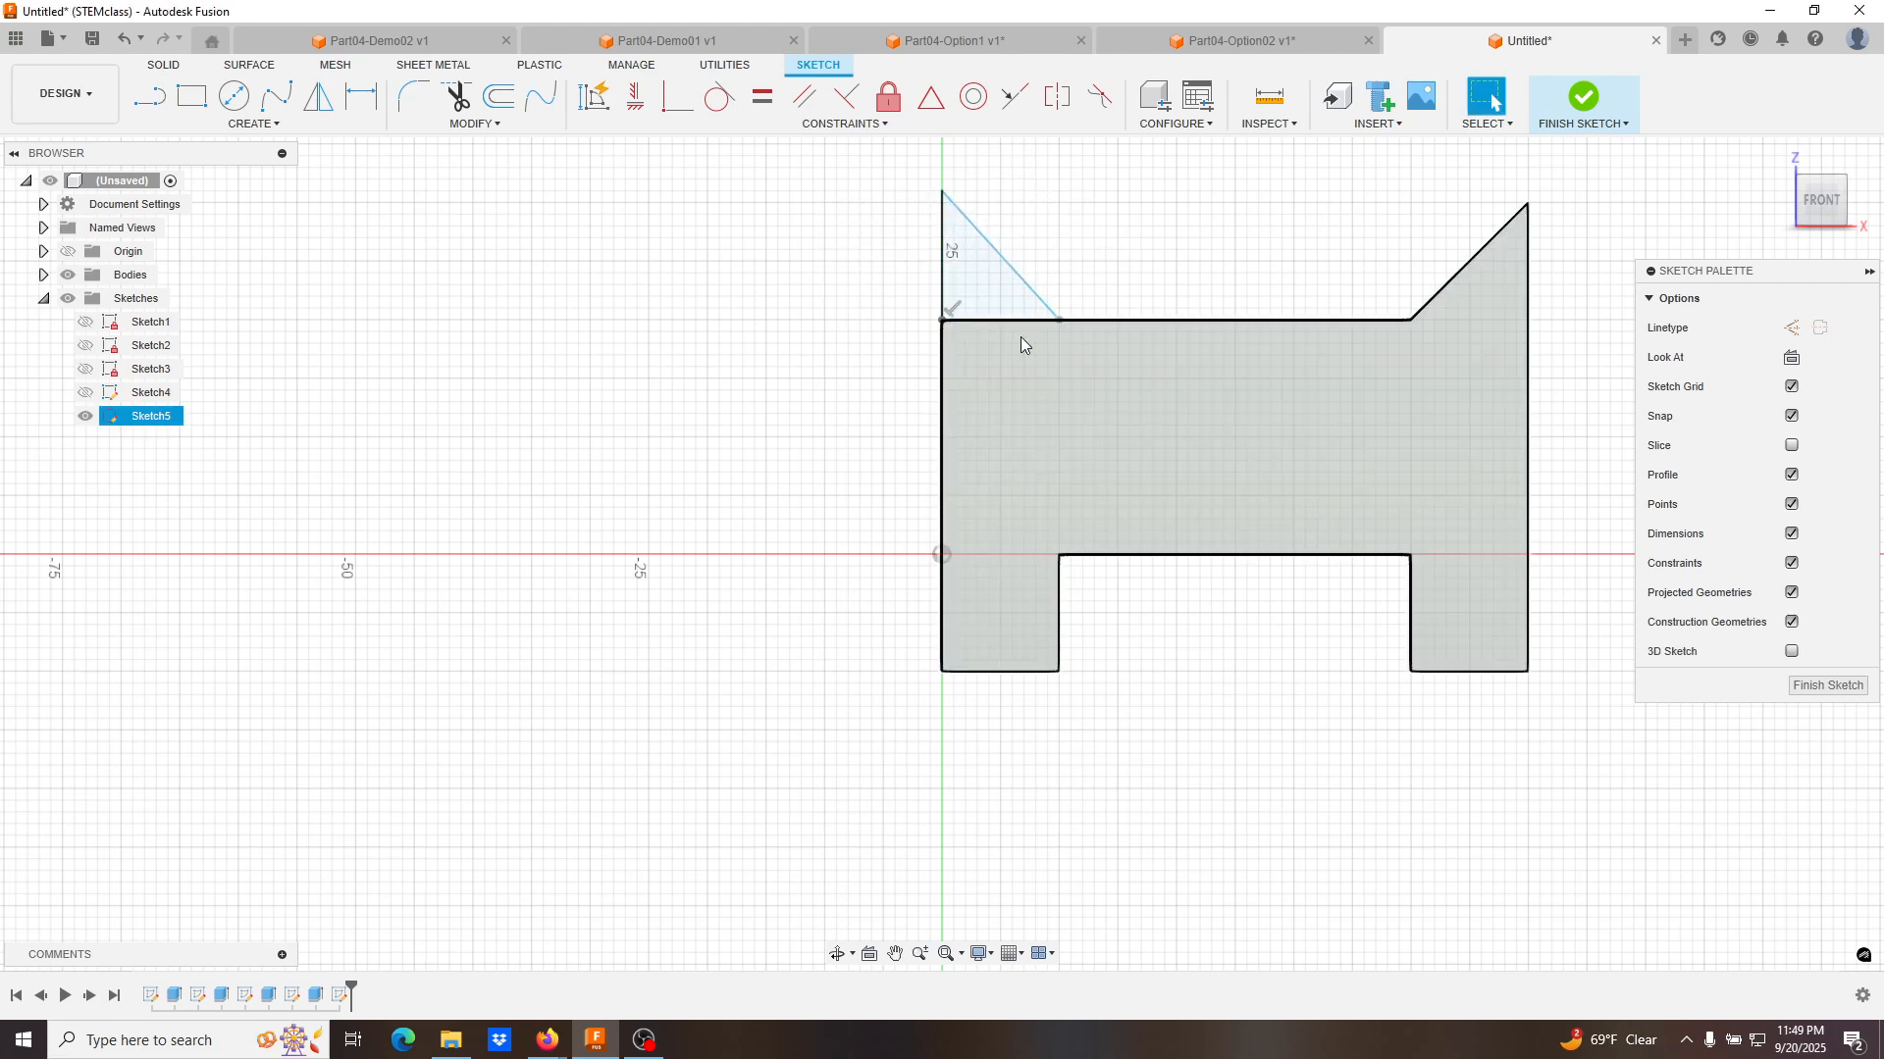
click(1021, 320)
shift+click(940, 257)
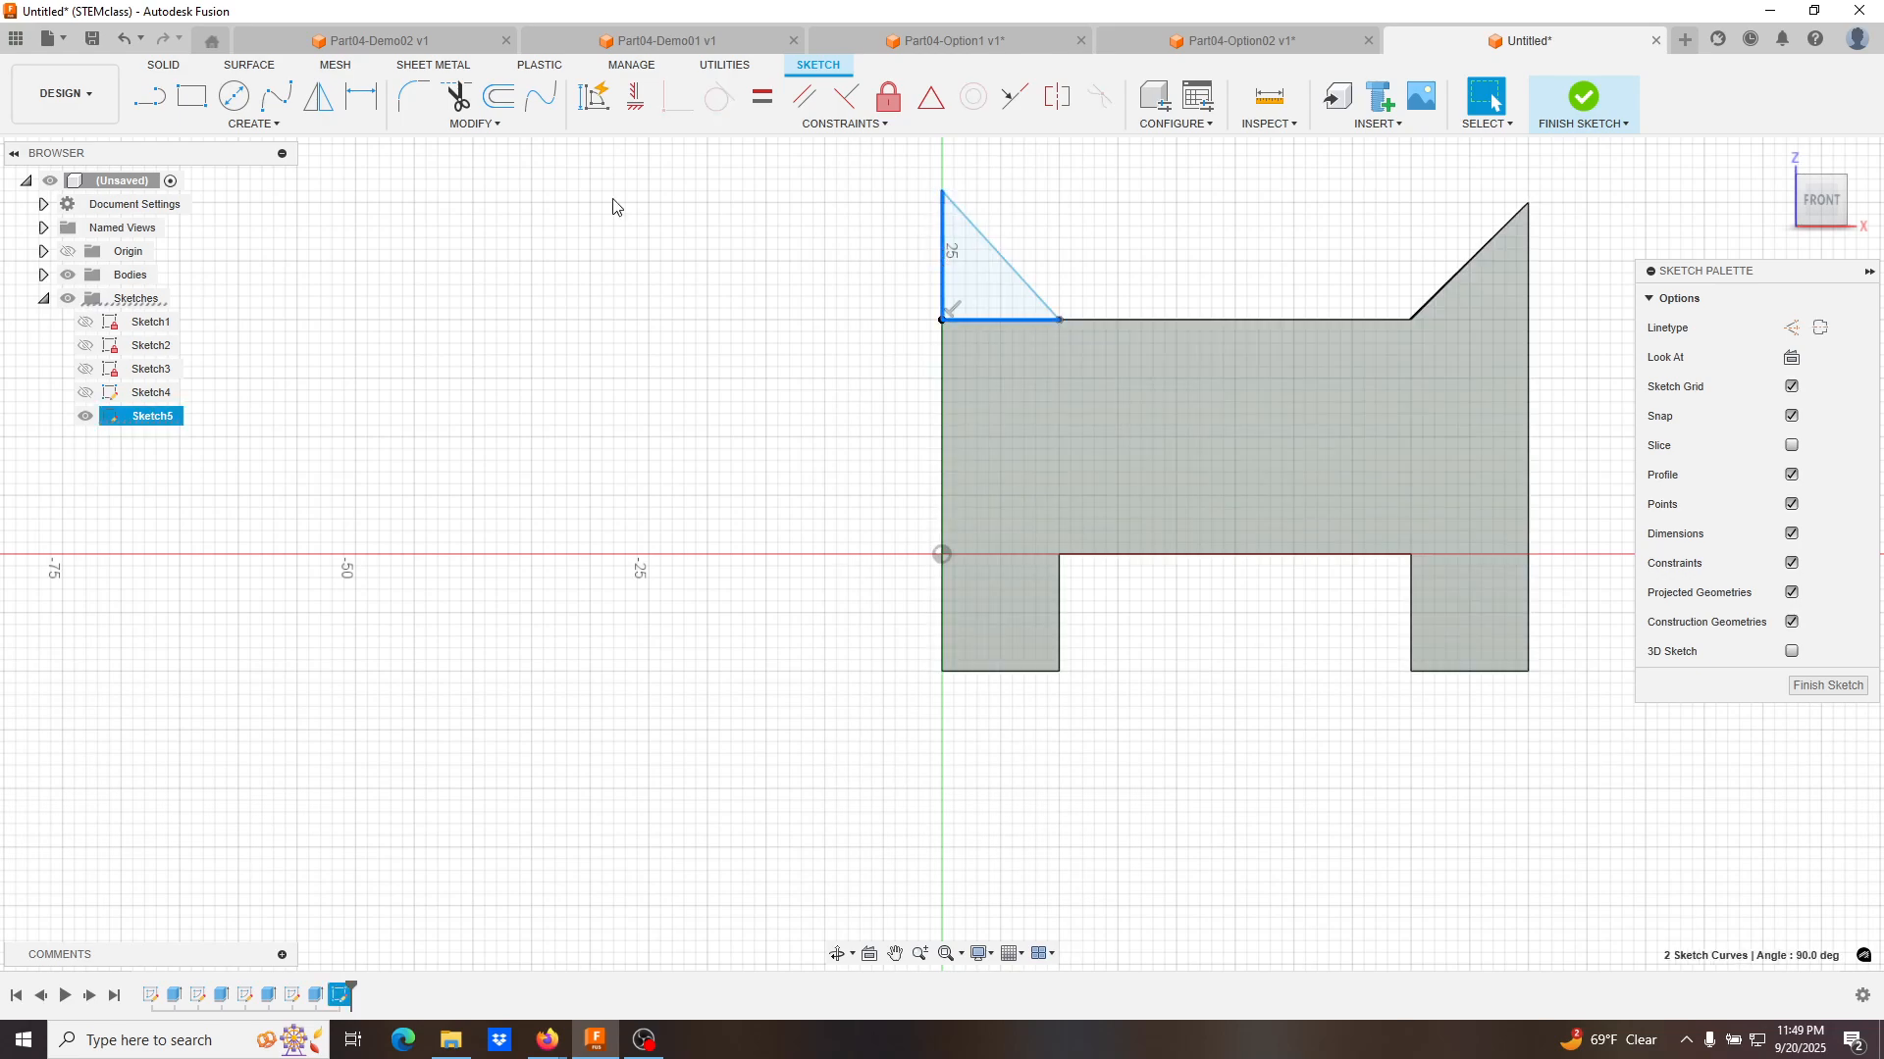
click(361, 96)
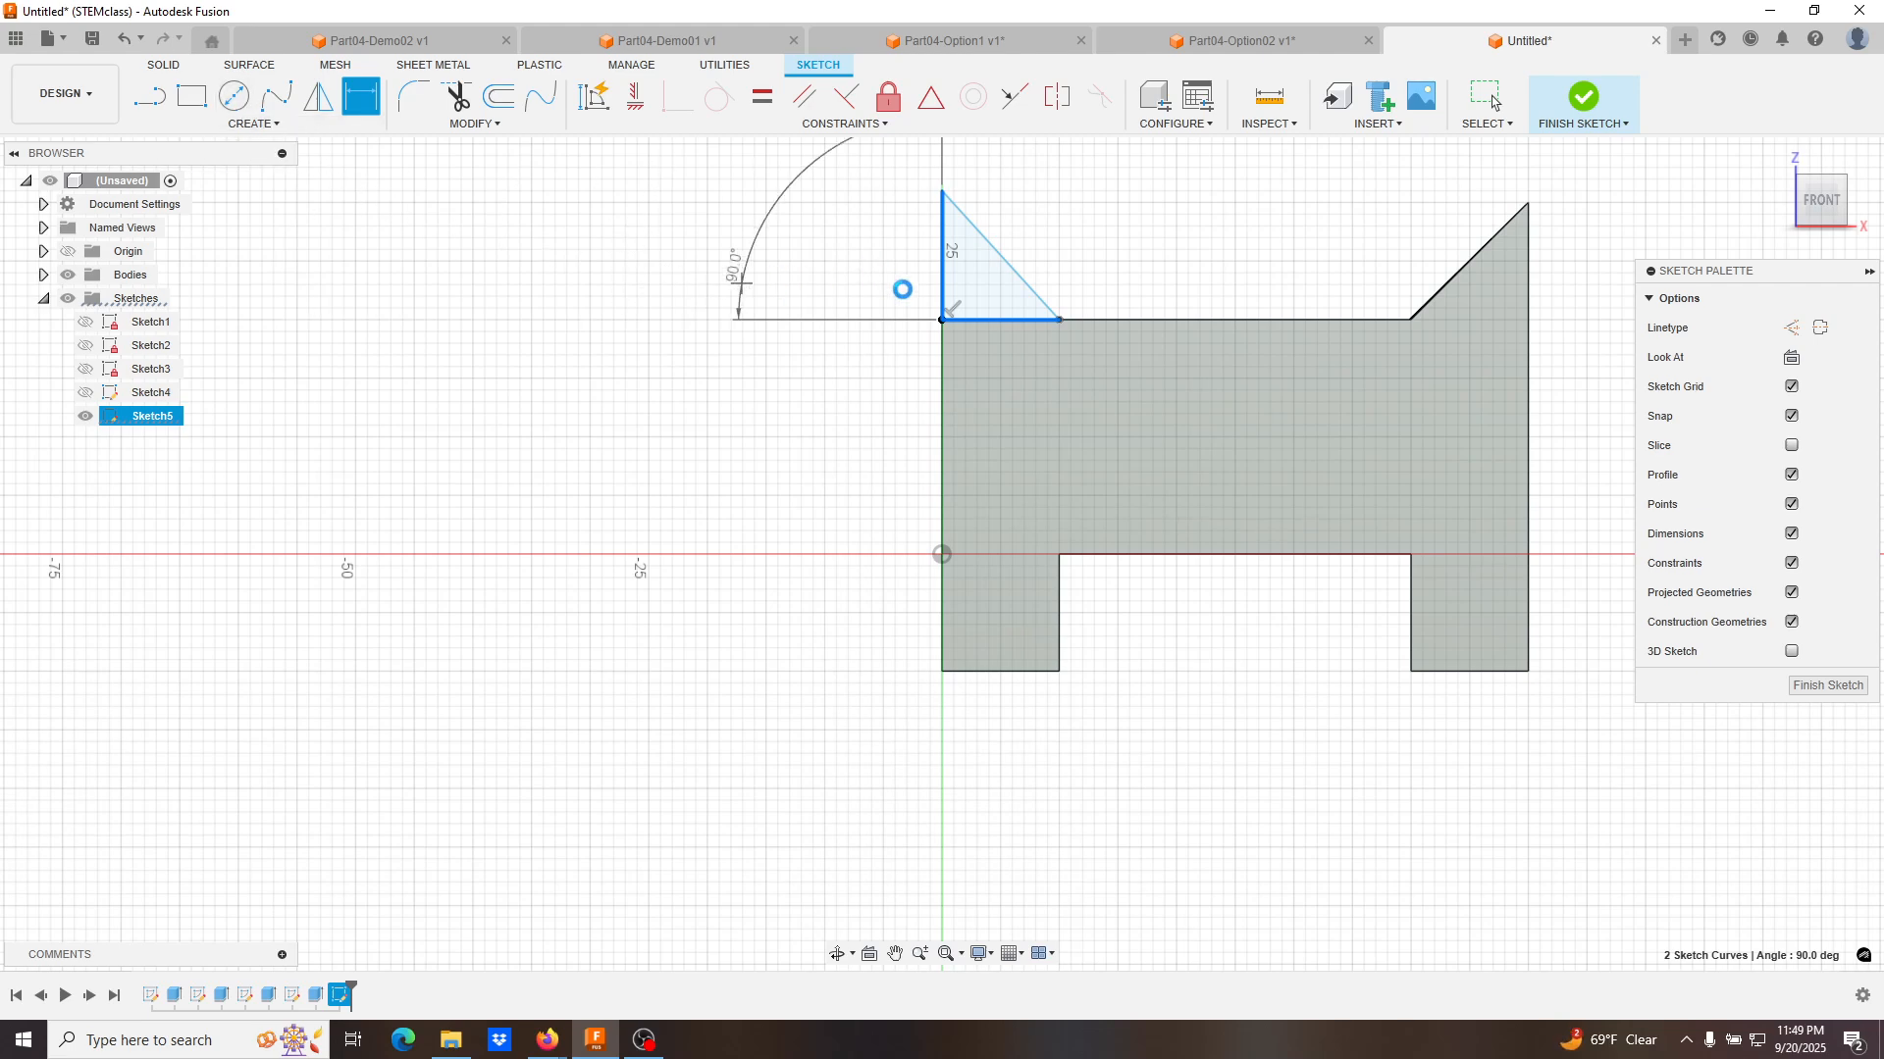
key(Escape)
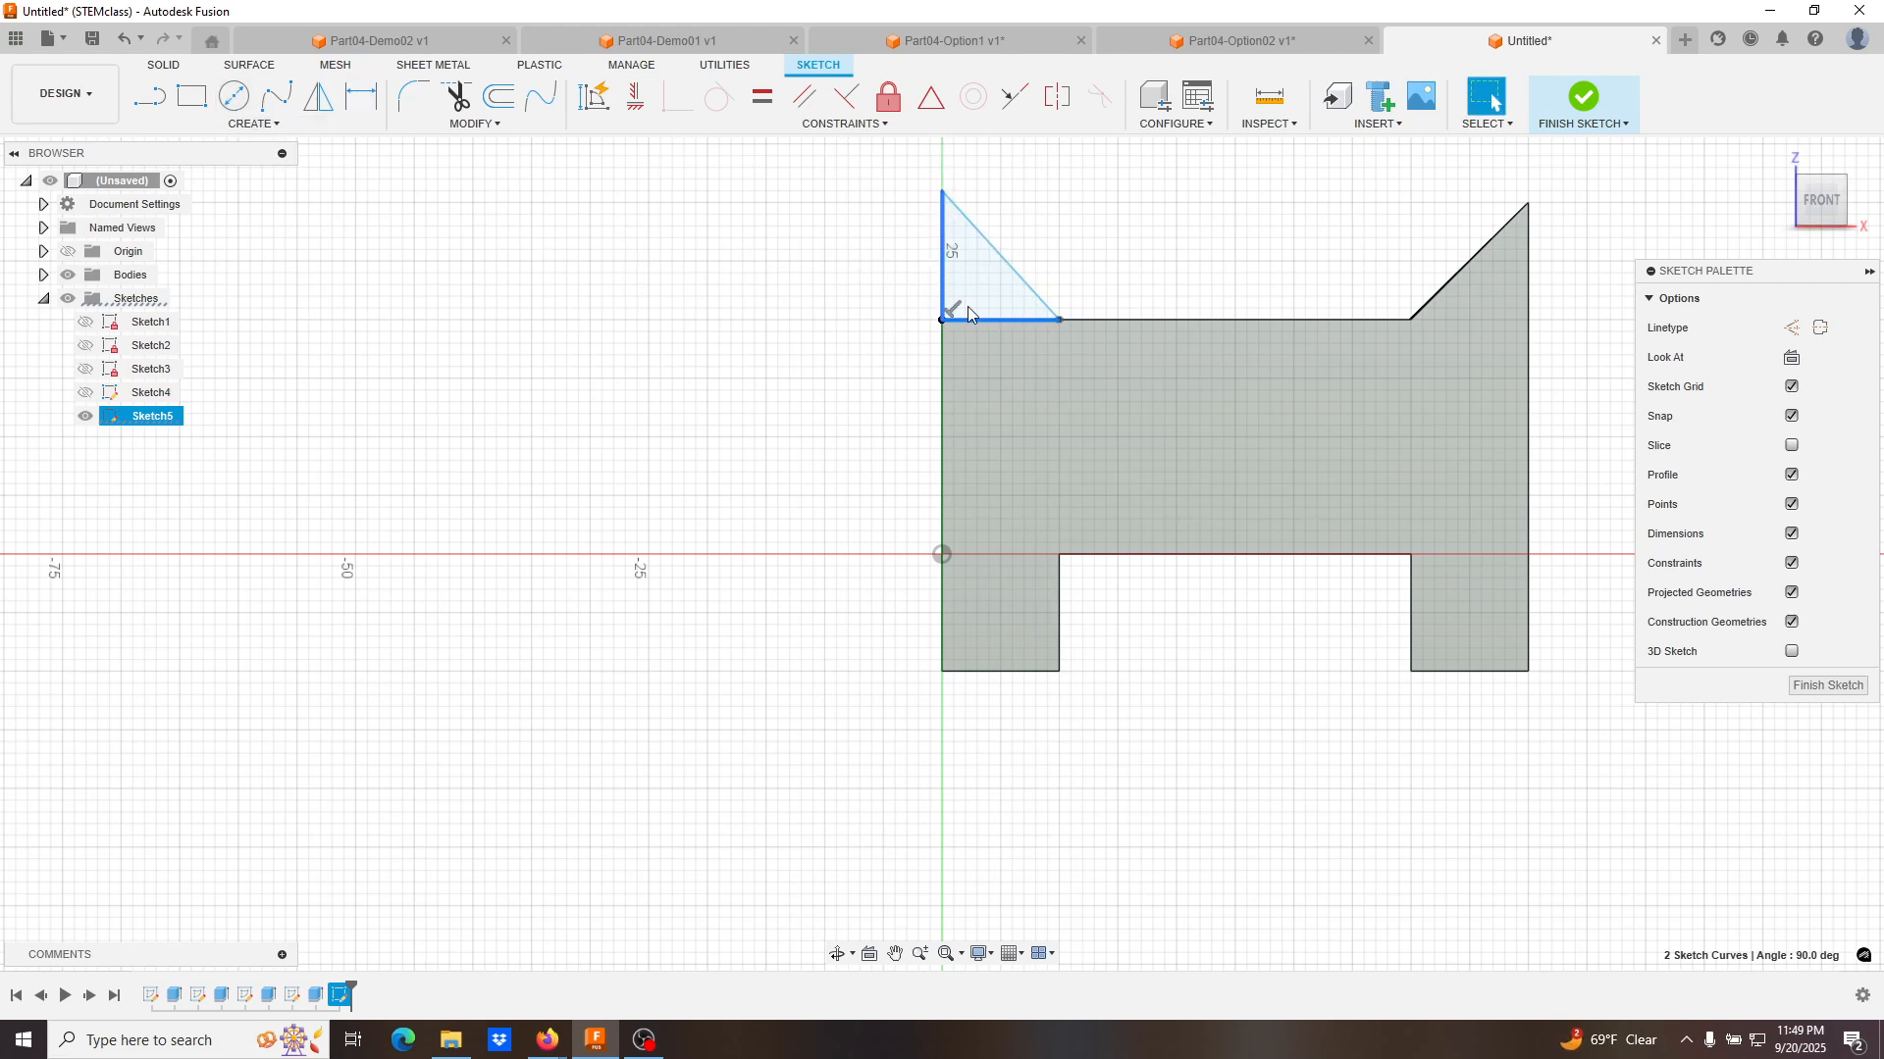
key(Escape)
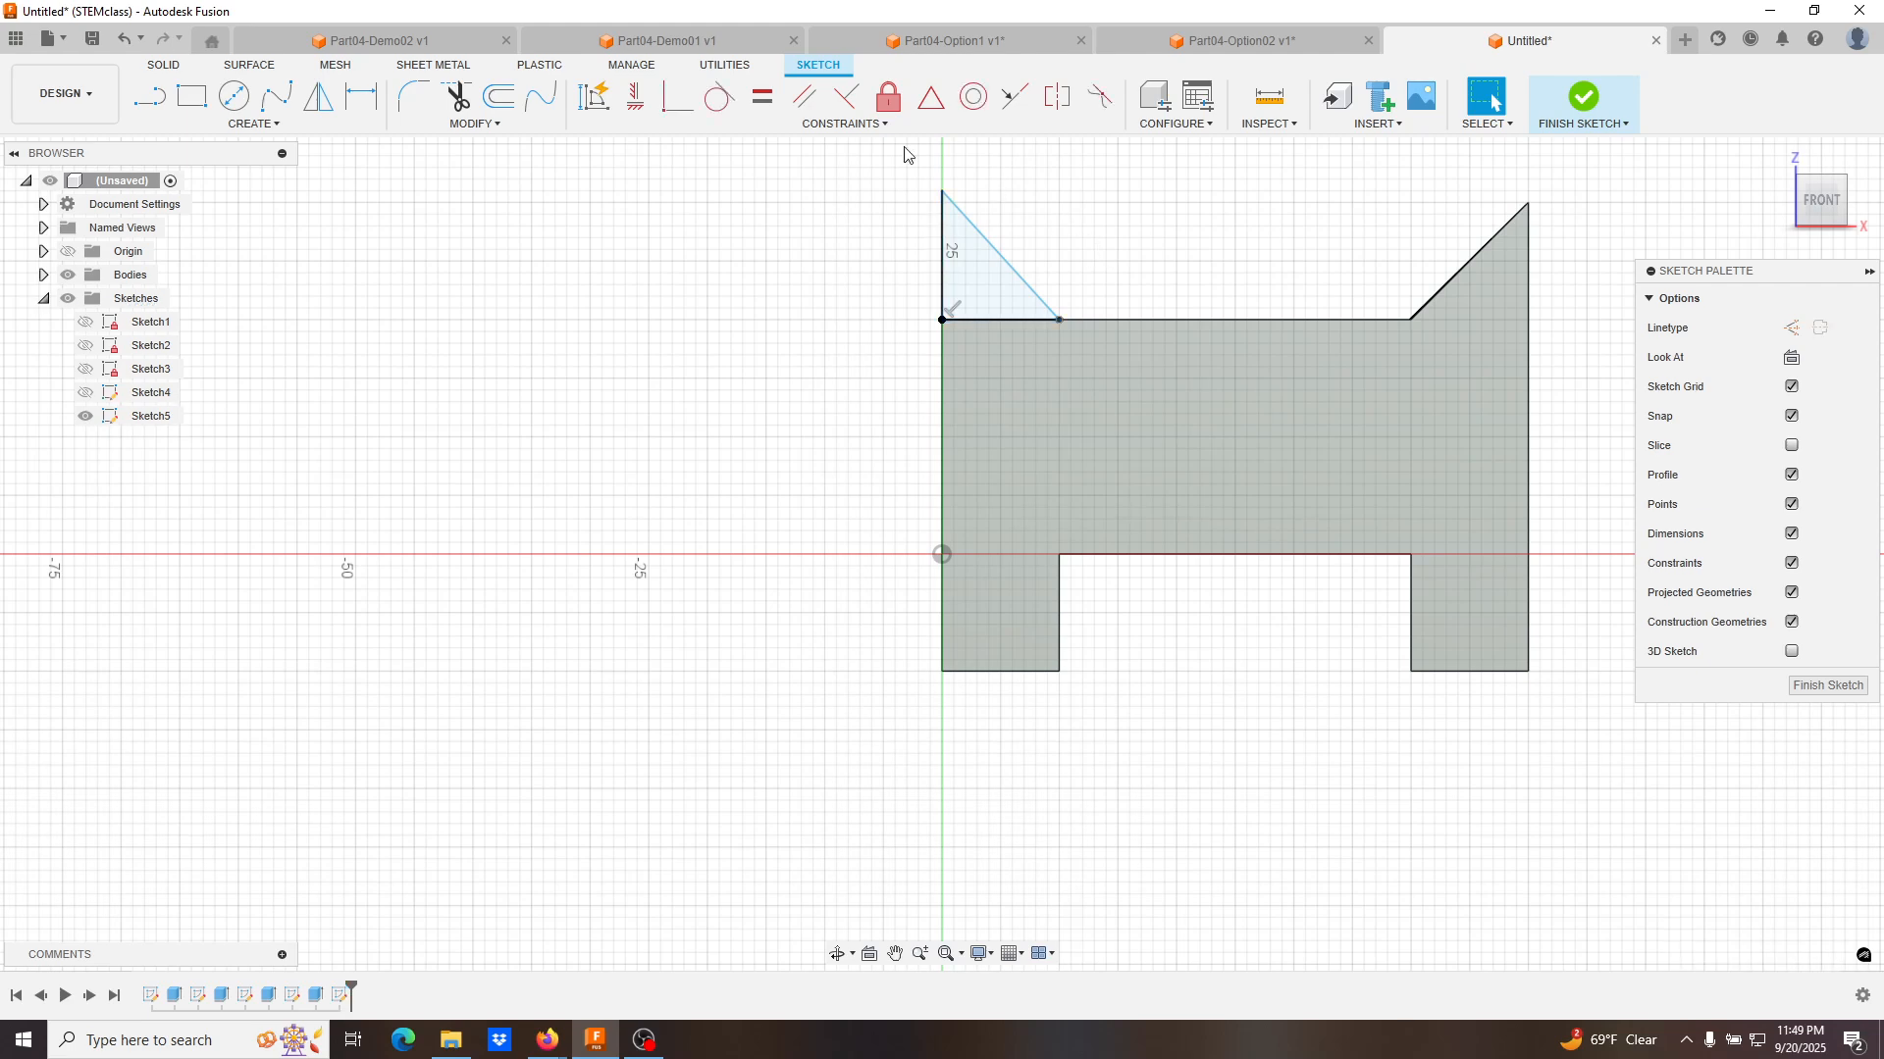
Apply an Equal constraint between the front-face triangle's upright side and its base.
click(762, 96)
click(943, 257)
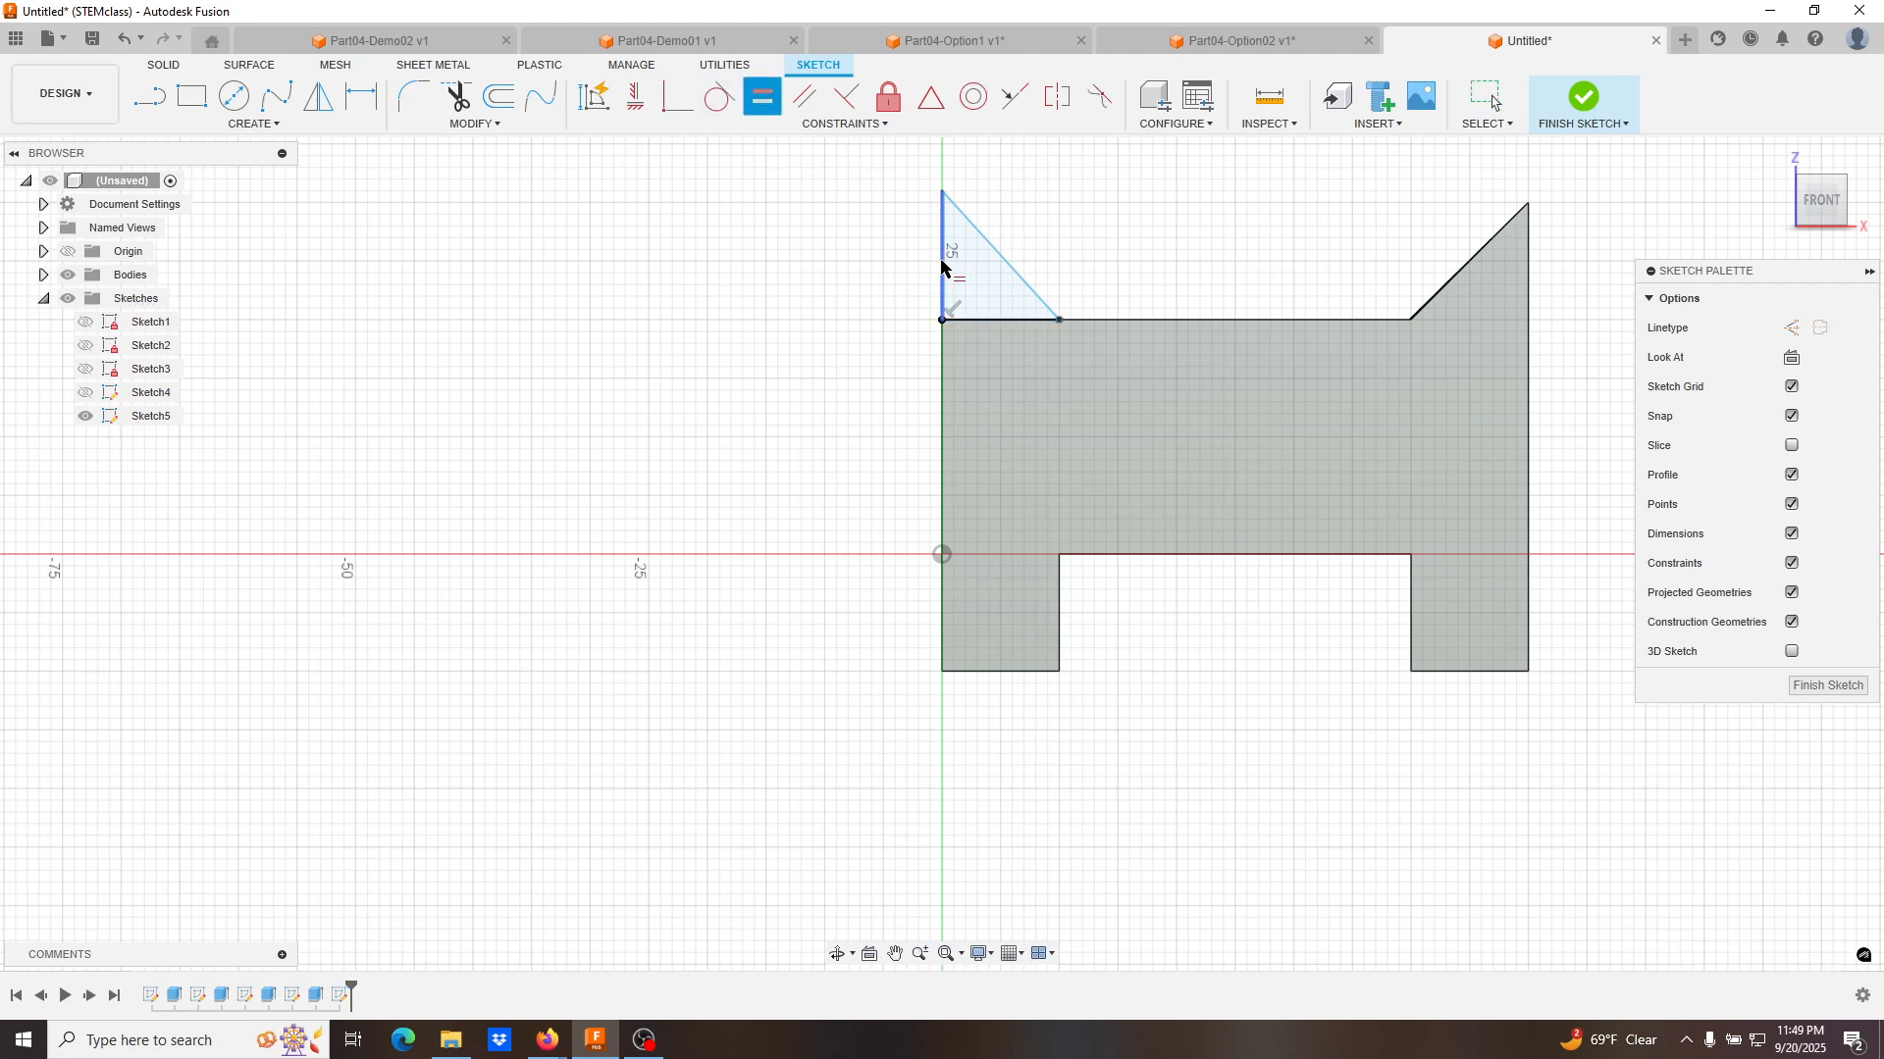
click(993, 321)
key(Escape)
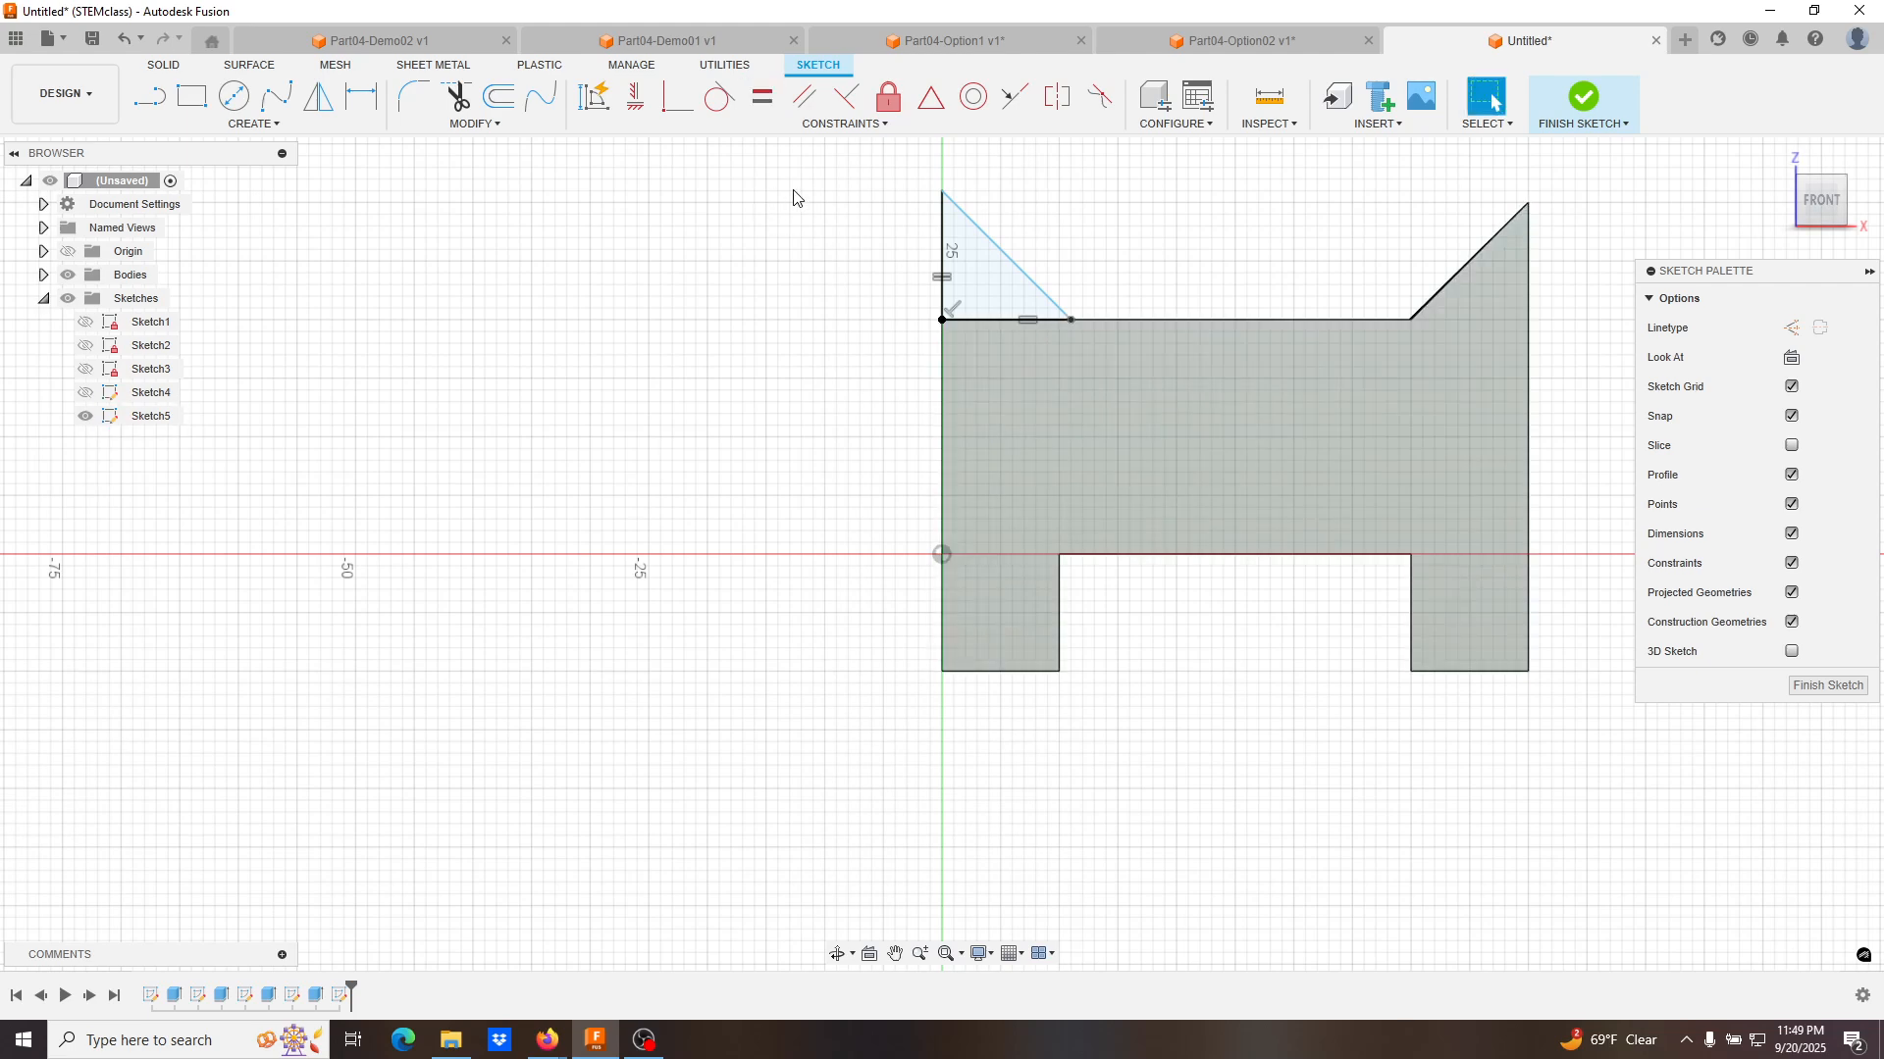
Dimension the front-face triangle's upright side to 10 mm and finish the sketch.
key(d)
click(943, 247)
click(821, 258)
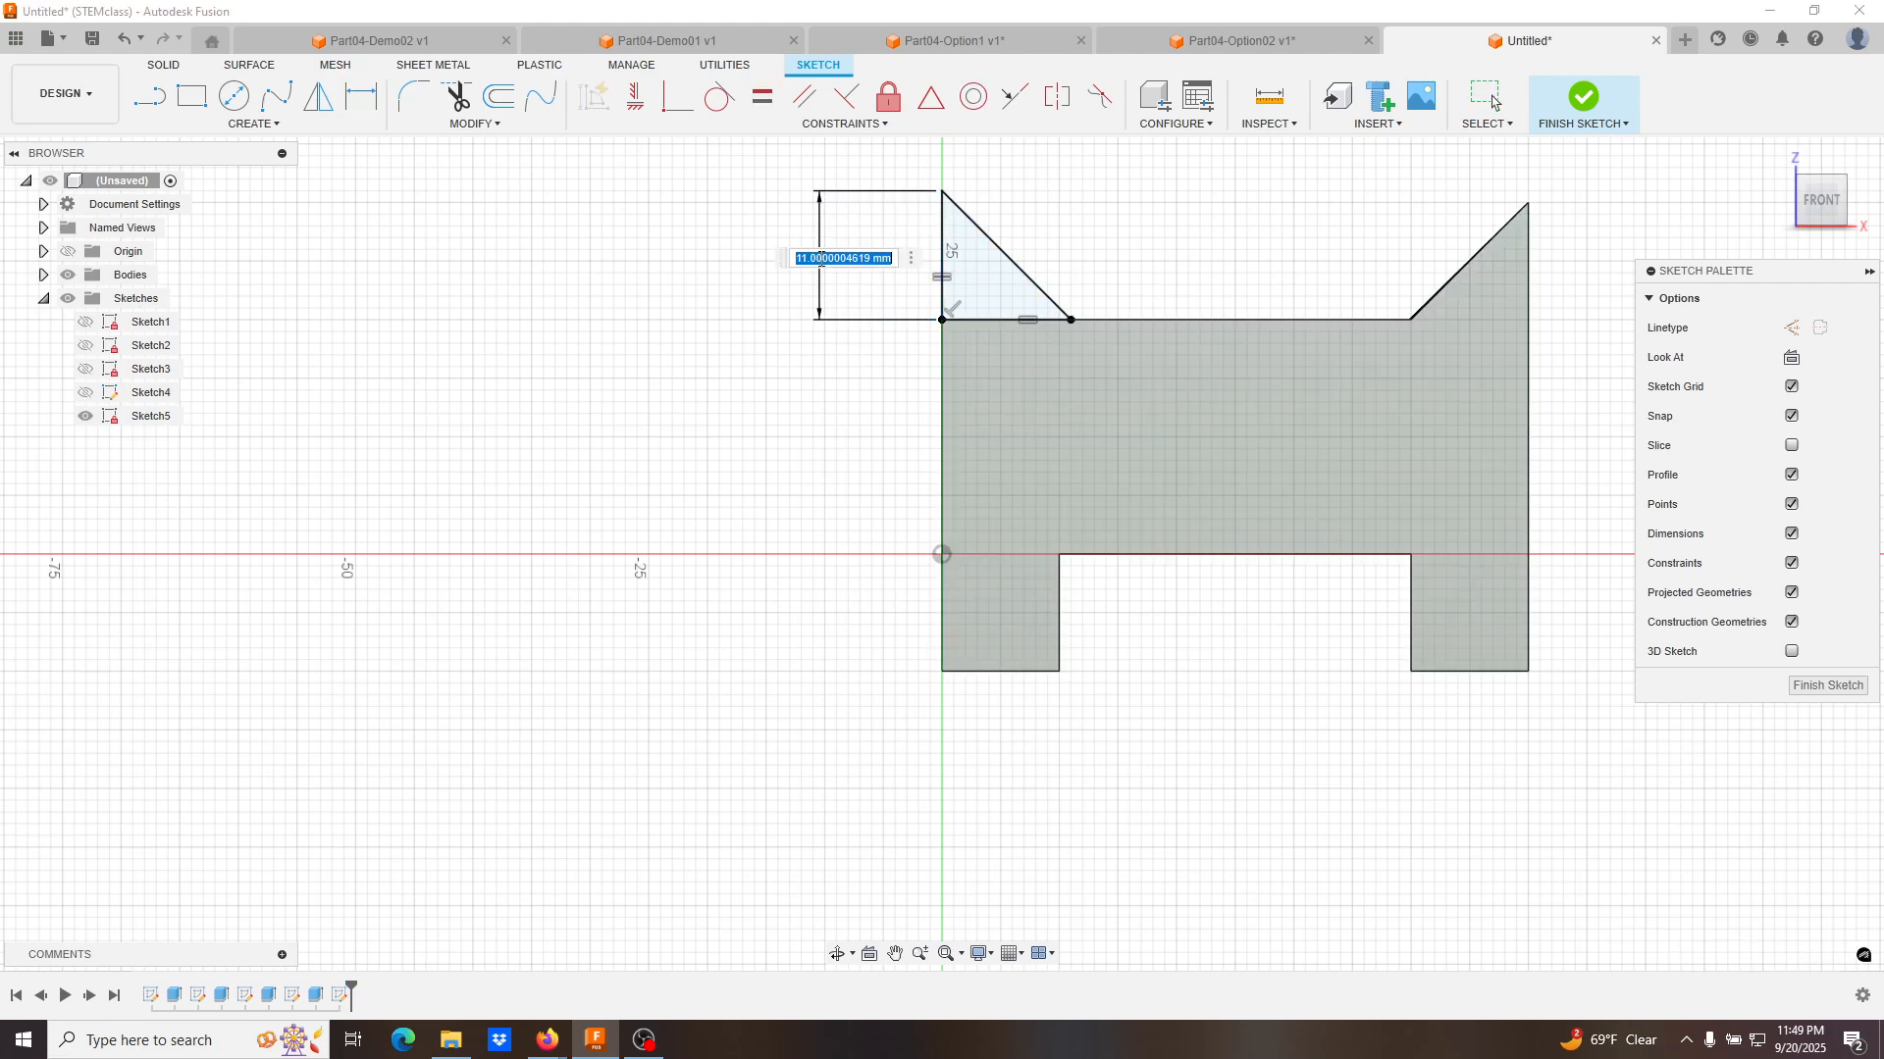
text(10)
key(Return)
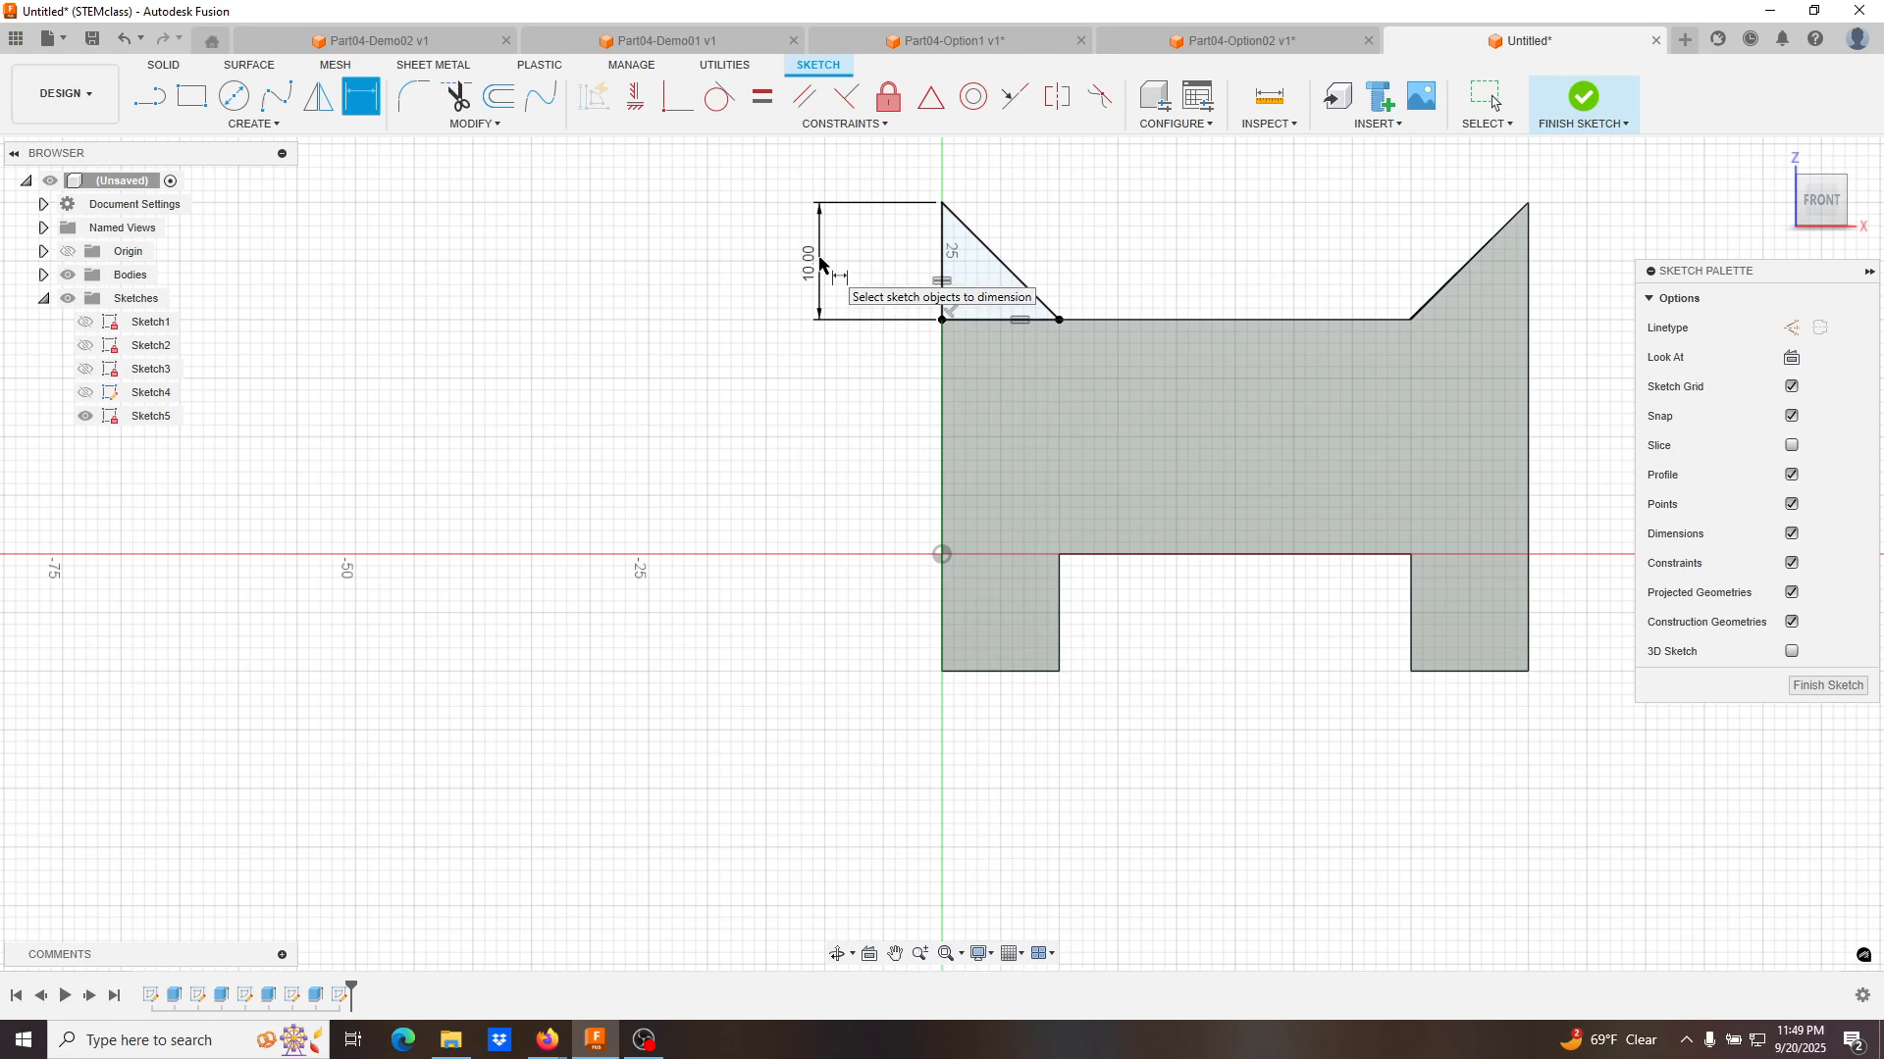
click(1850, 684)
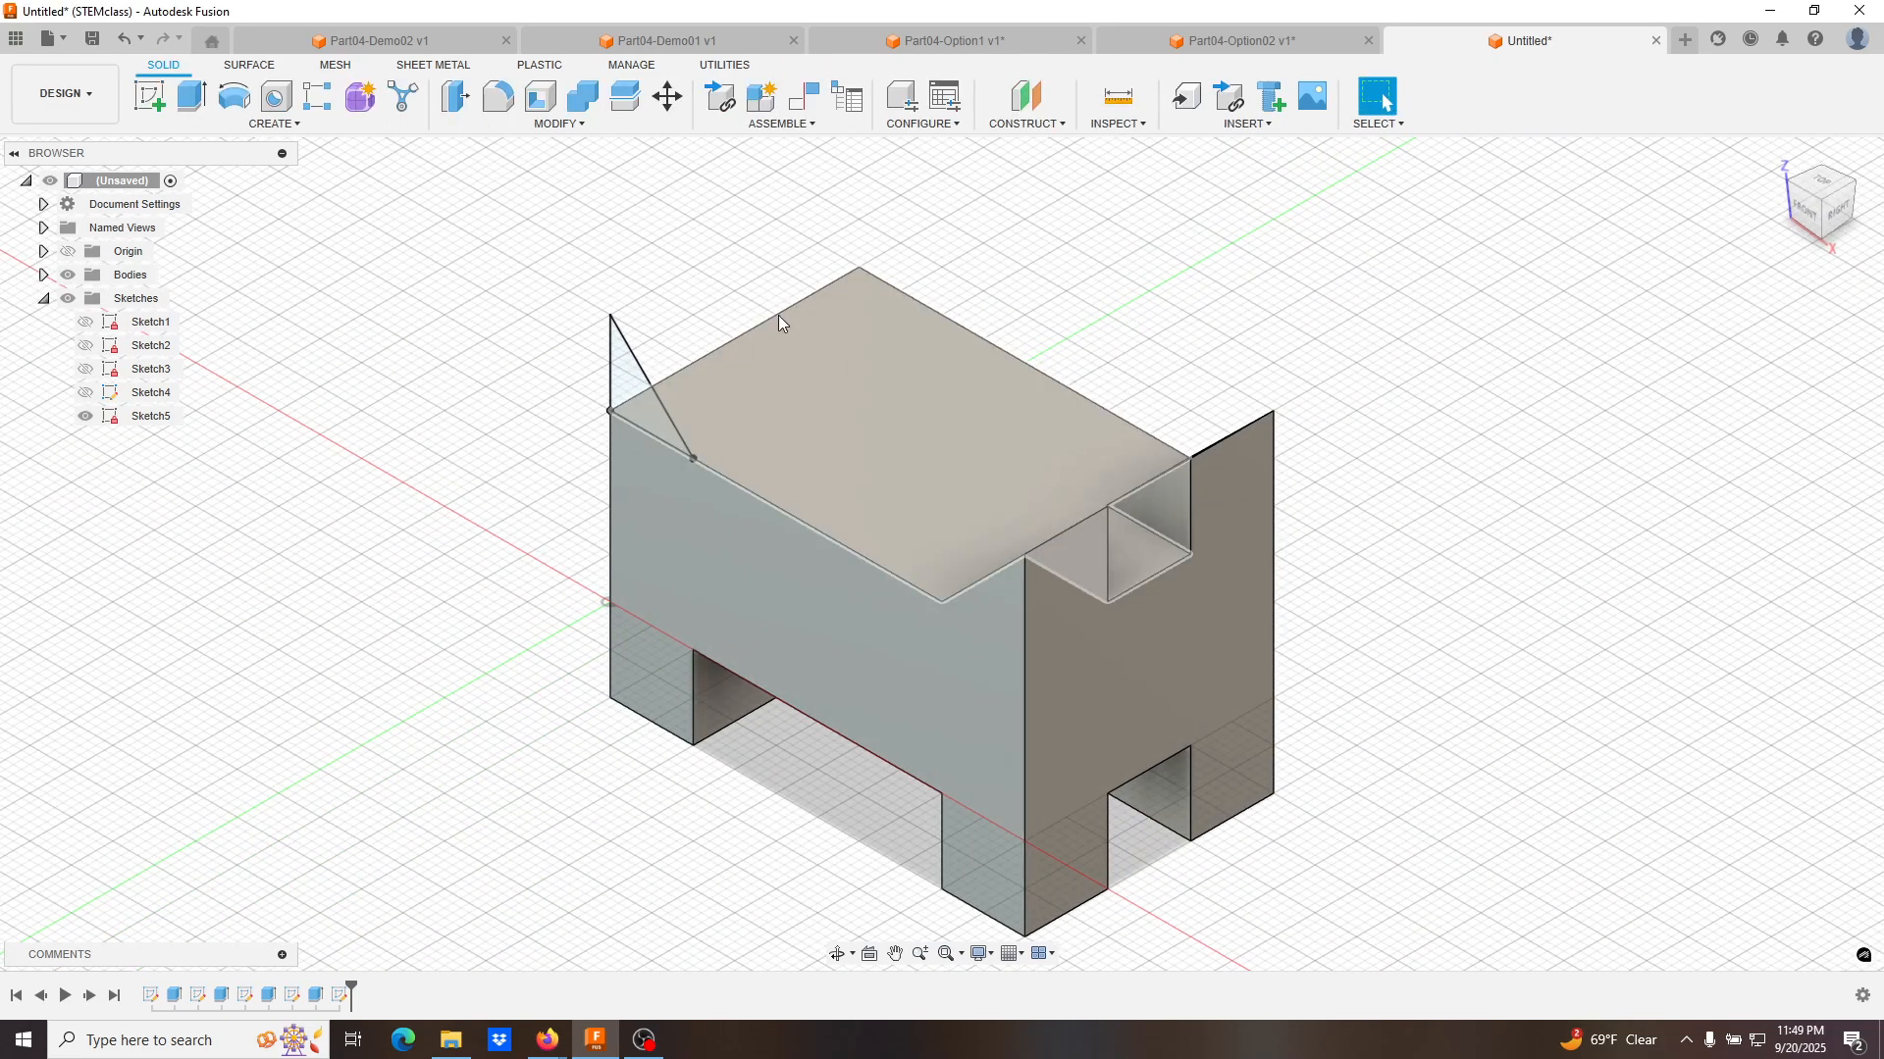
Extrude the front-face triangle by -20 mm, joining it to the body as the third wedge.
click(192, 96)
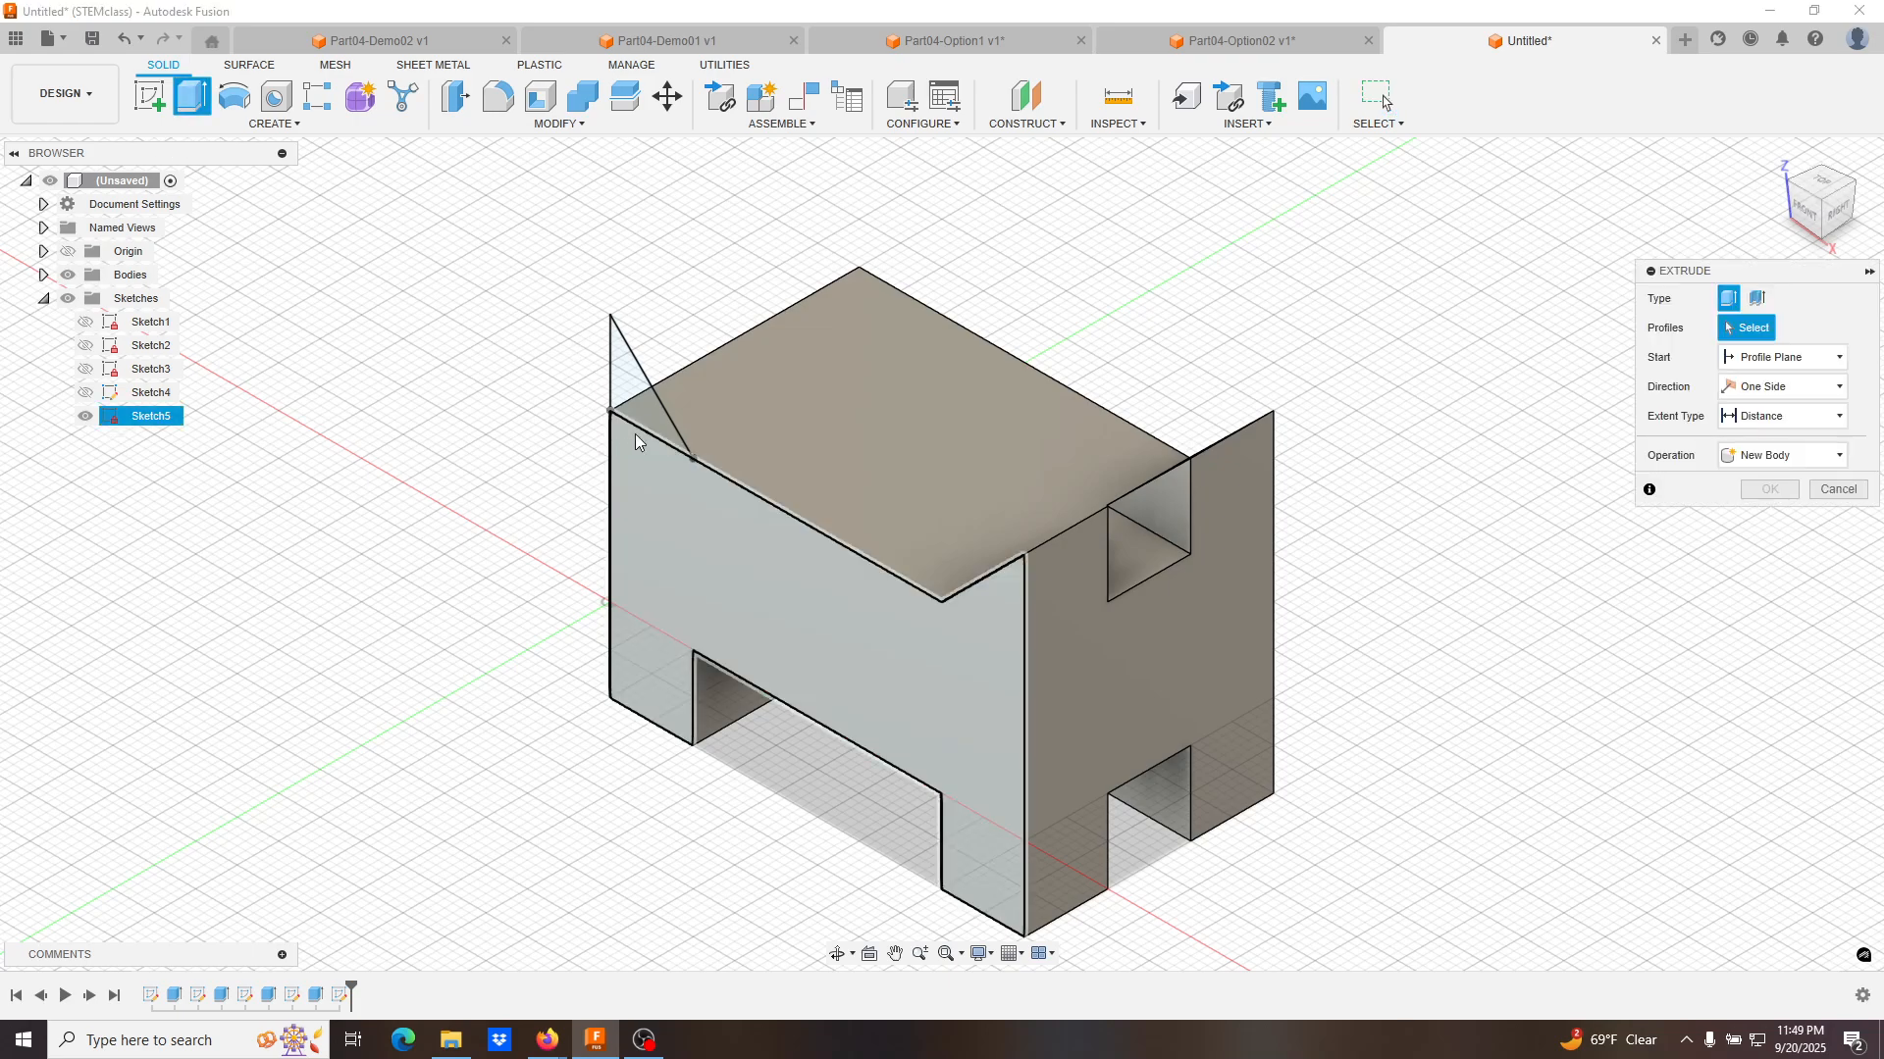
click(628, 388)
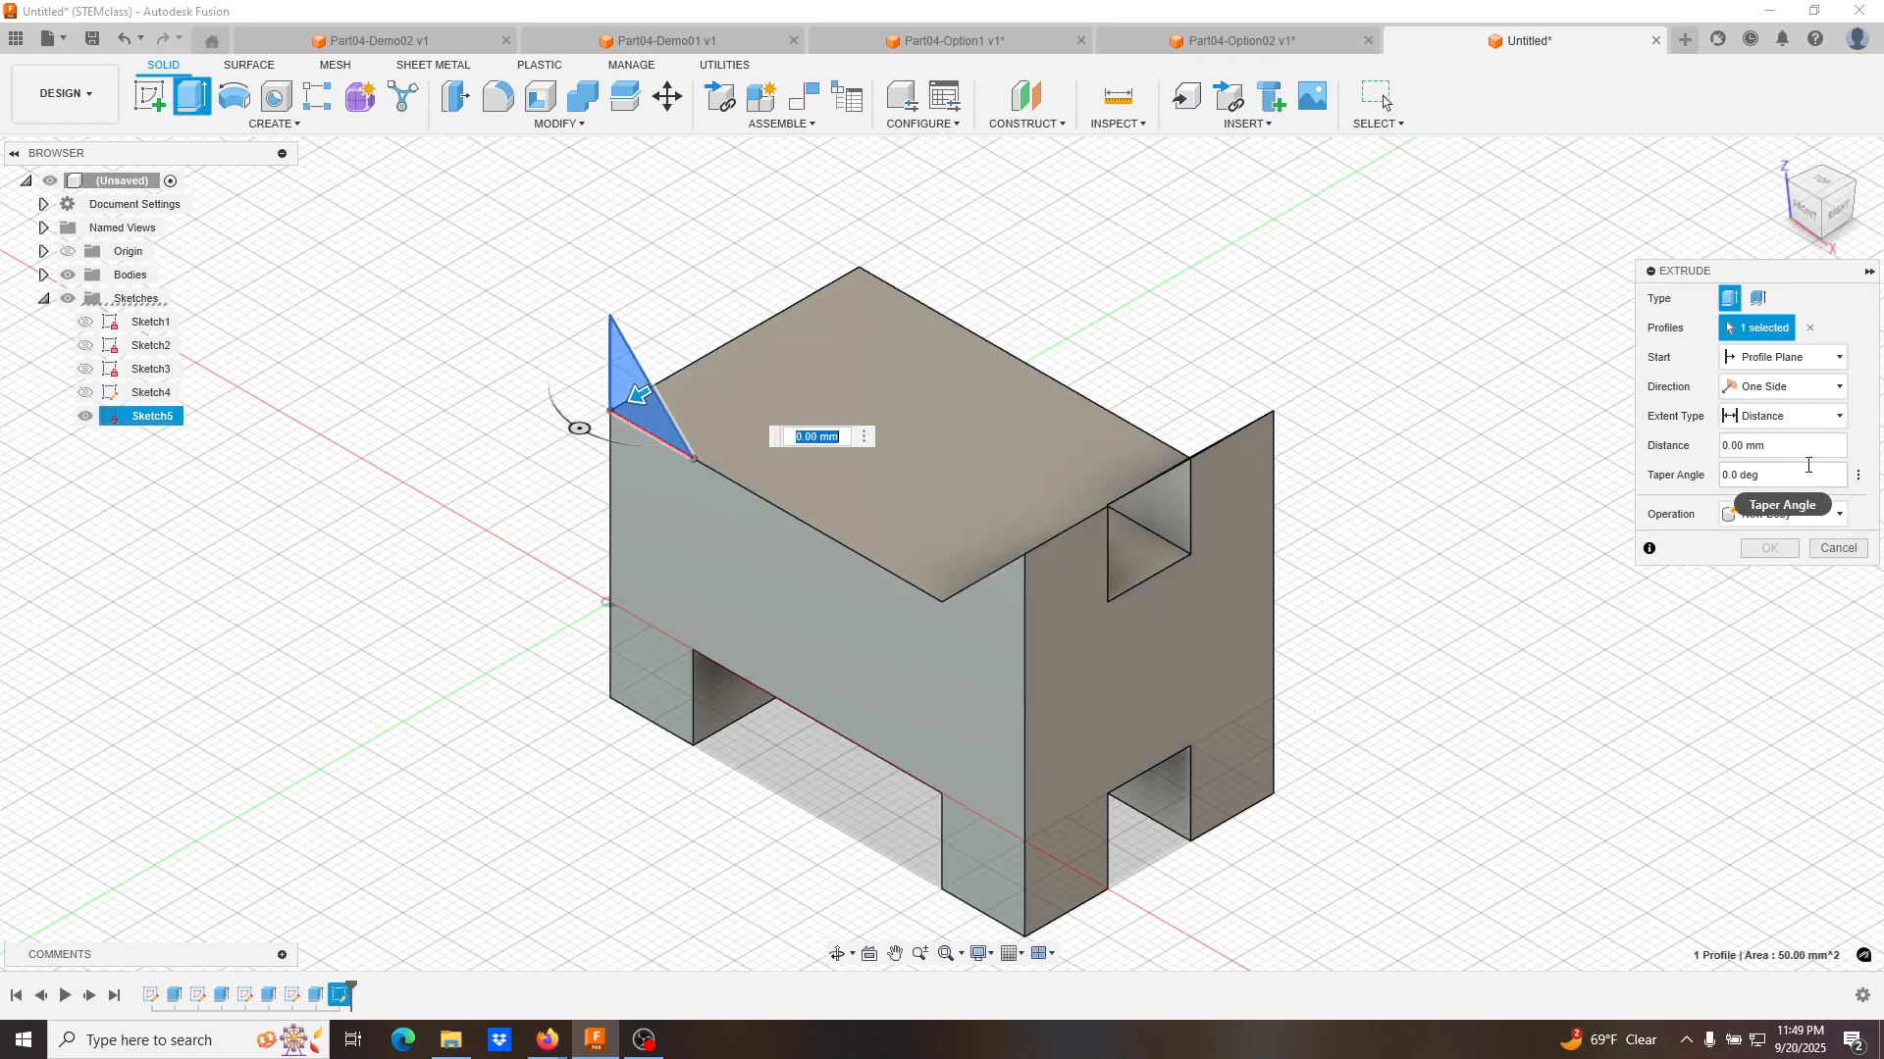
click(1783, 441)
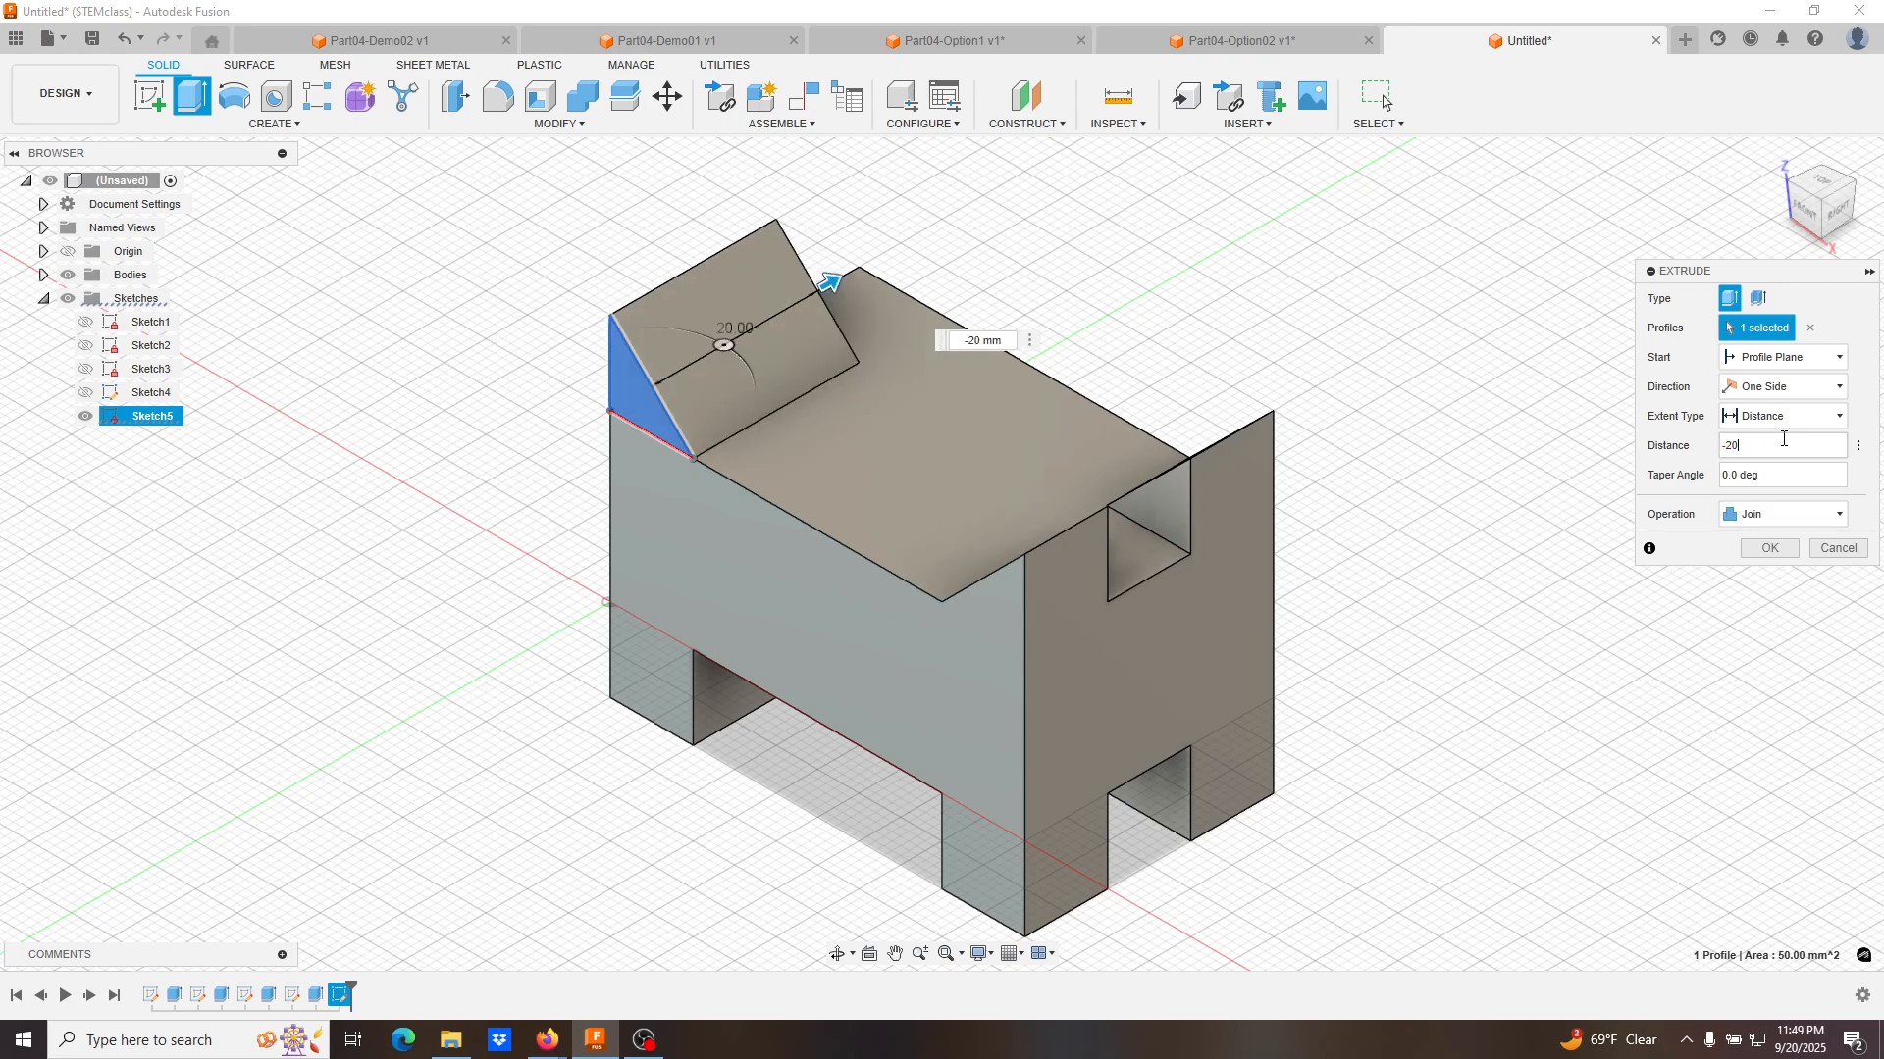
key(Return)
Sketch a rectangle on the third wedge's rear end face, from the foot of its slope to its peak, and finish the sketch.
shift+middle_drag(1721, 598, 1220, 436)
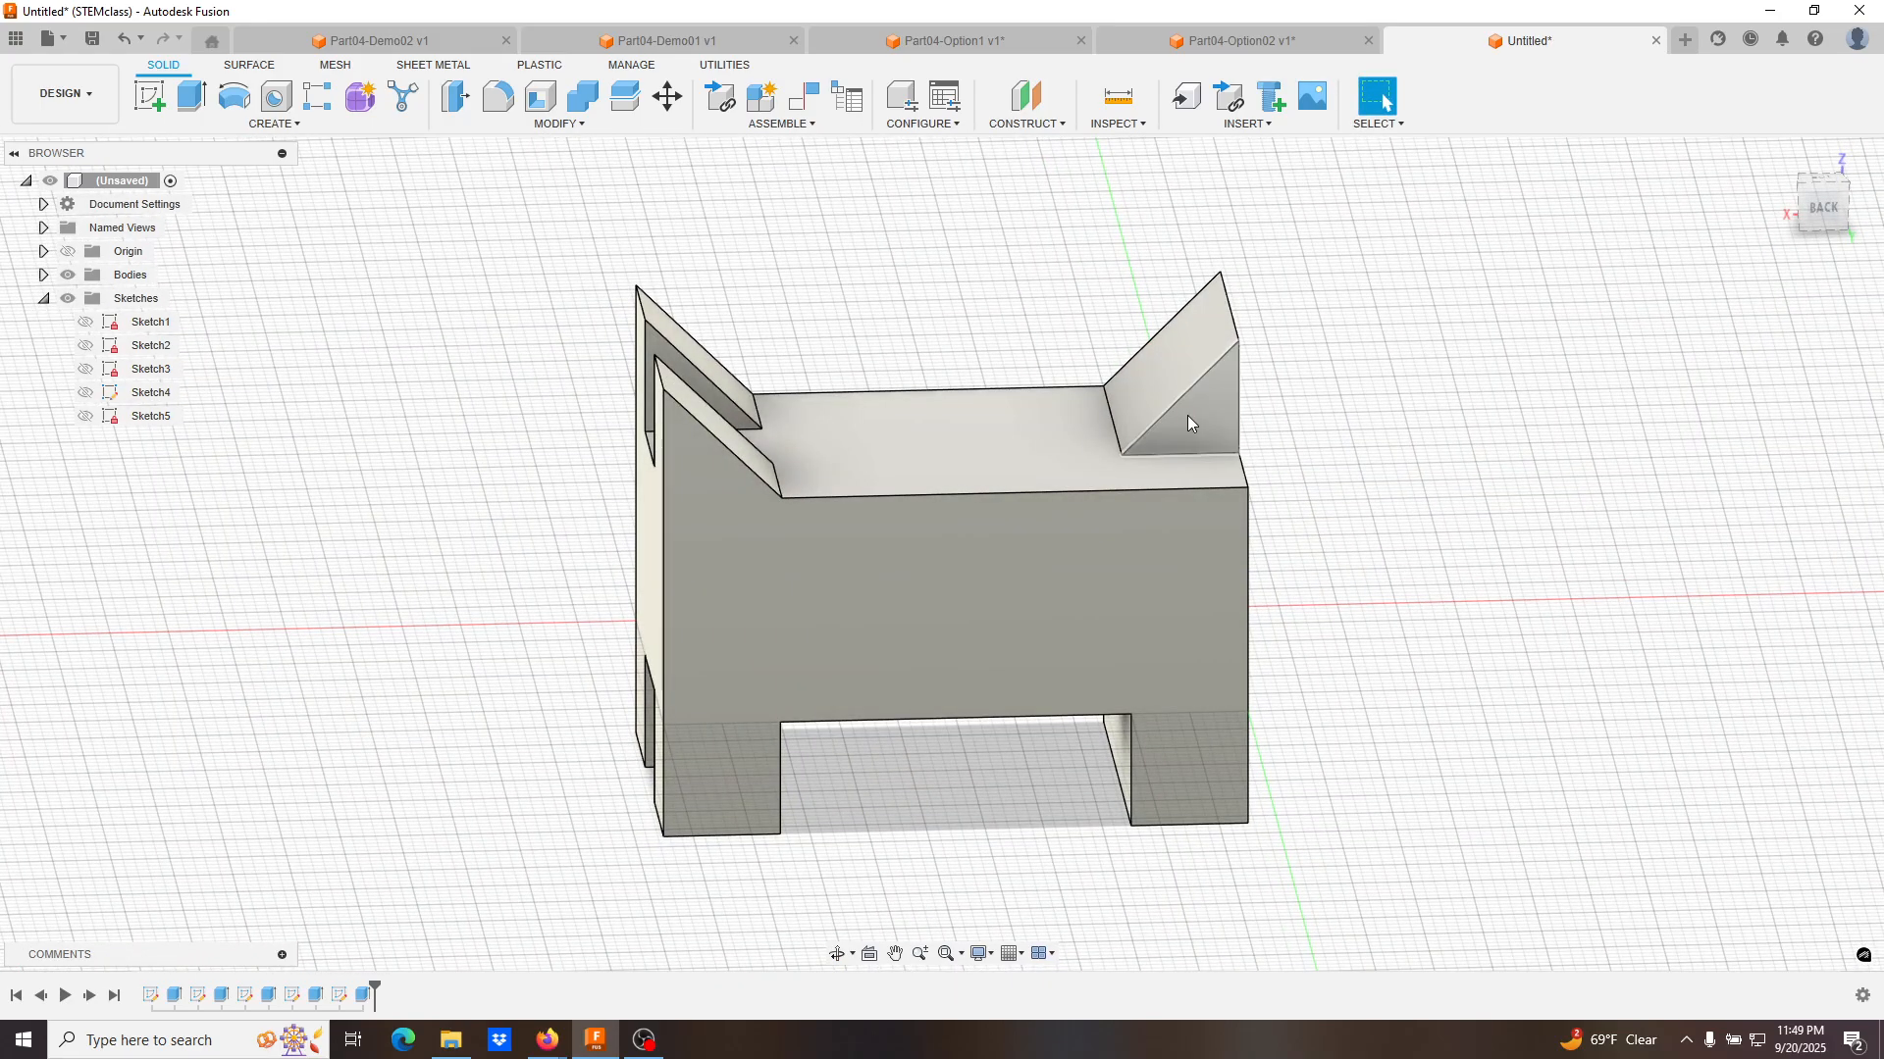
click(1193, 420)
click(157, 104)
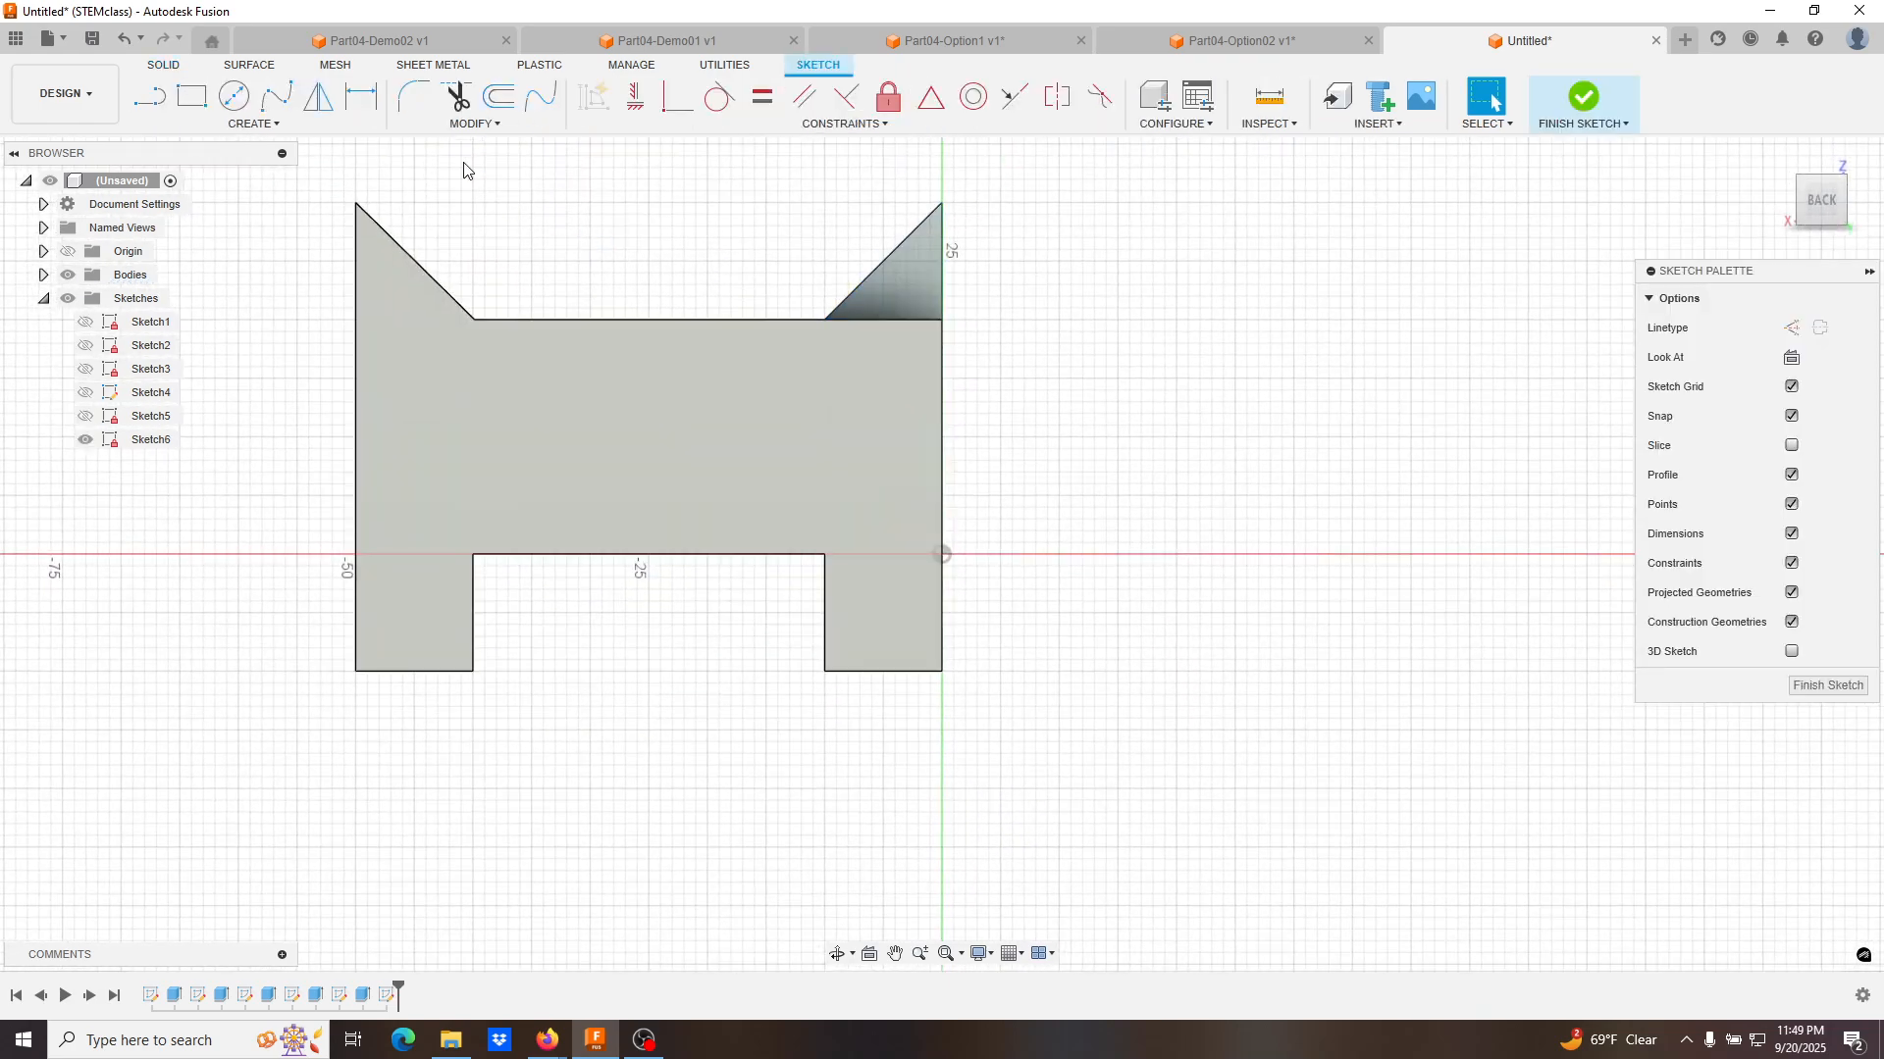
click(192, 100)
click(825, 319)
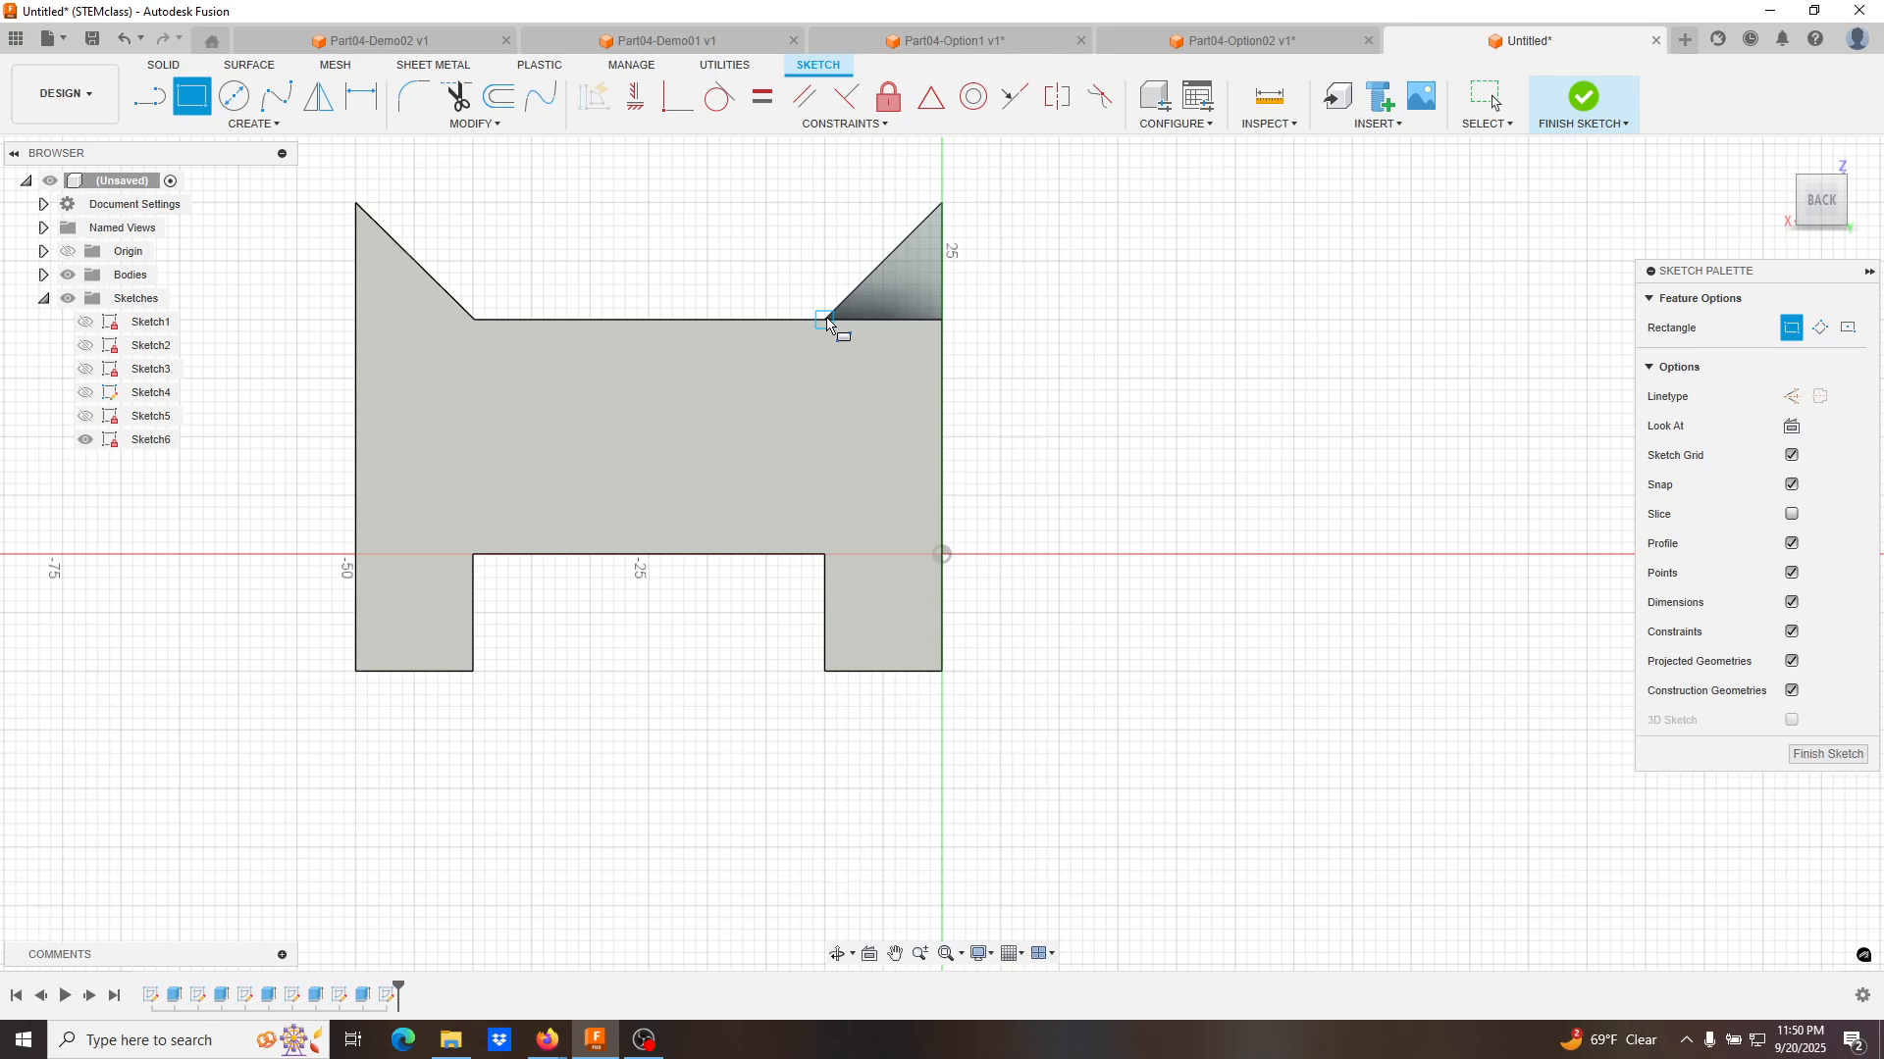
click(942, 203)
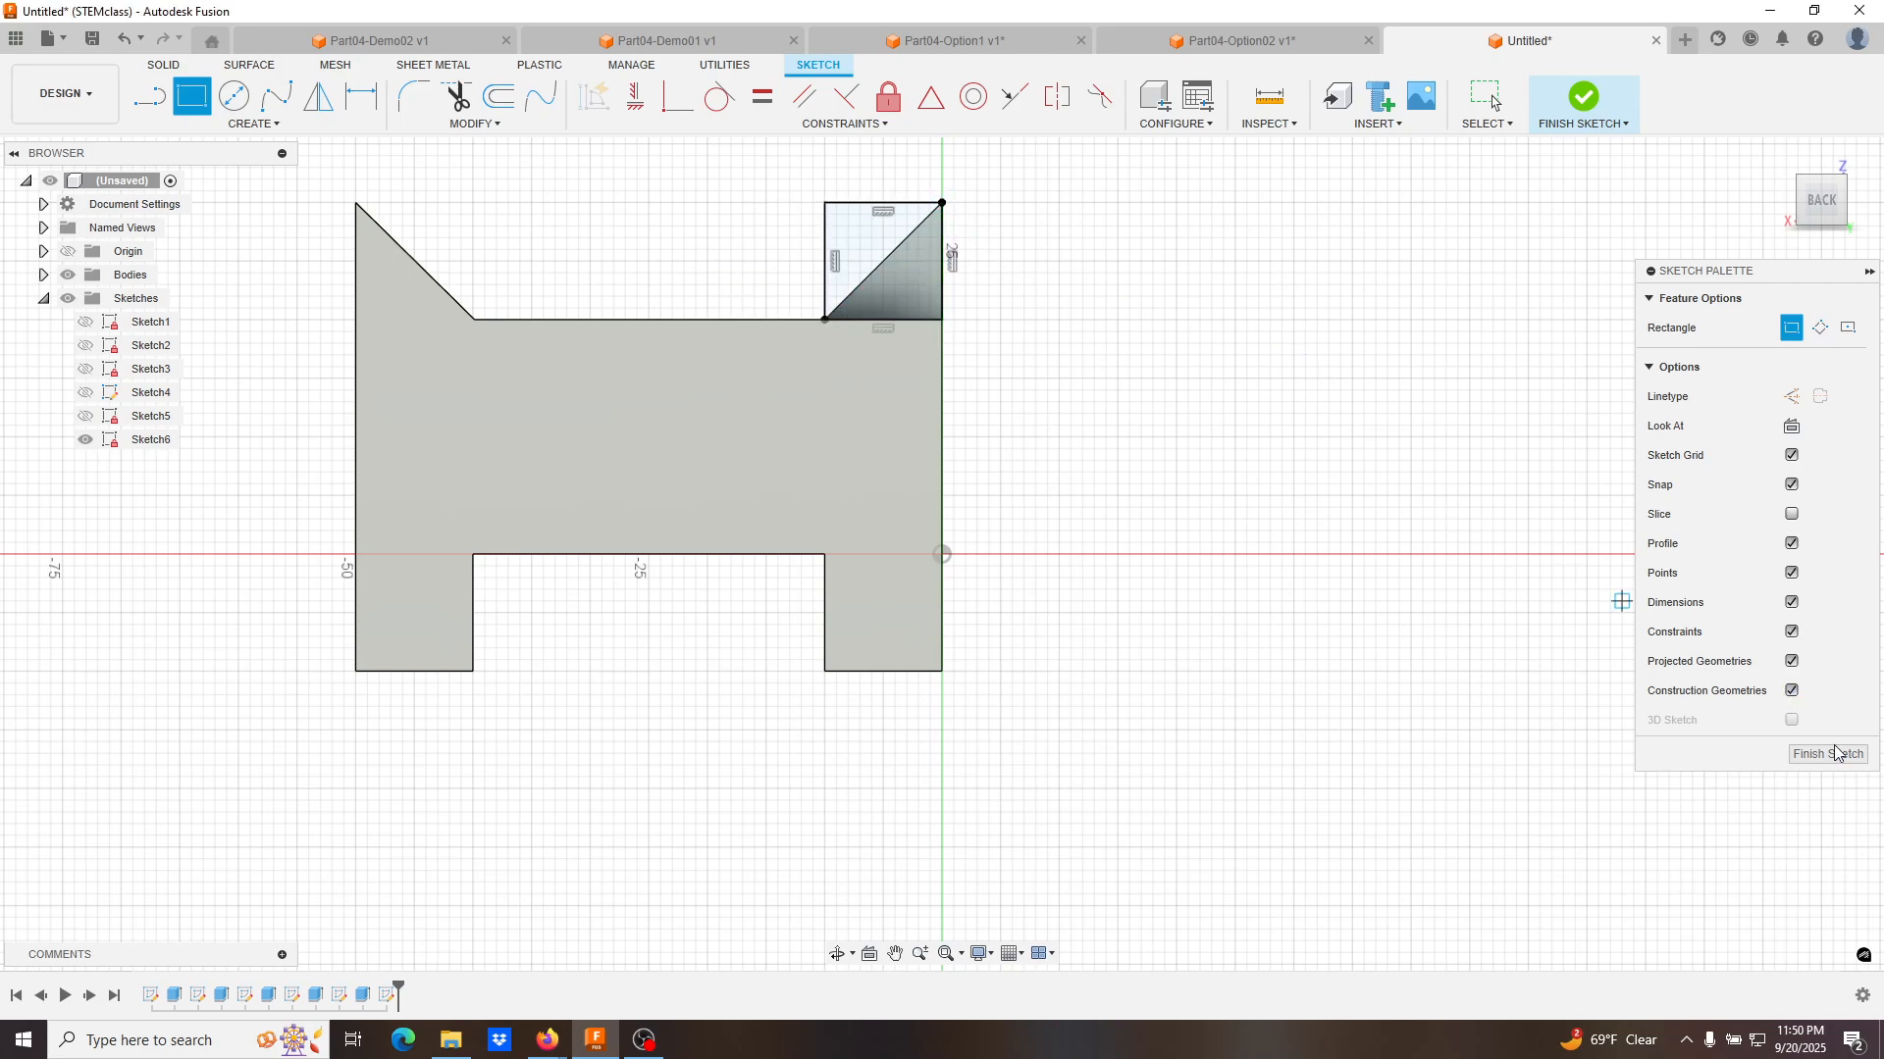
mouse_move(1833, 769)
shift+middle_down()
mouse_move(1221, 673)
mouse_move(1315, 692)
mouse_move(1242, 688)
shift+middle_up()
Extrude both triangular halves of the rectangle until flush with the body's back face, joining them as a corner block.
click(191, 98)
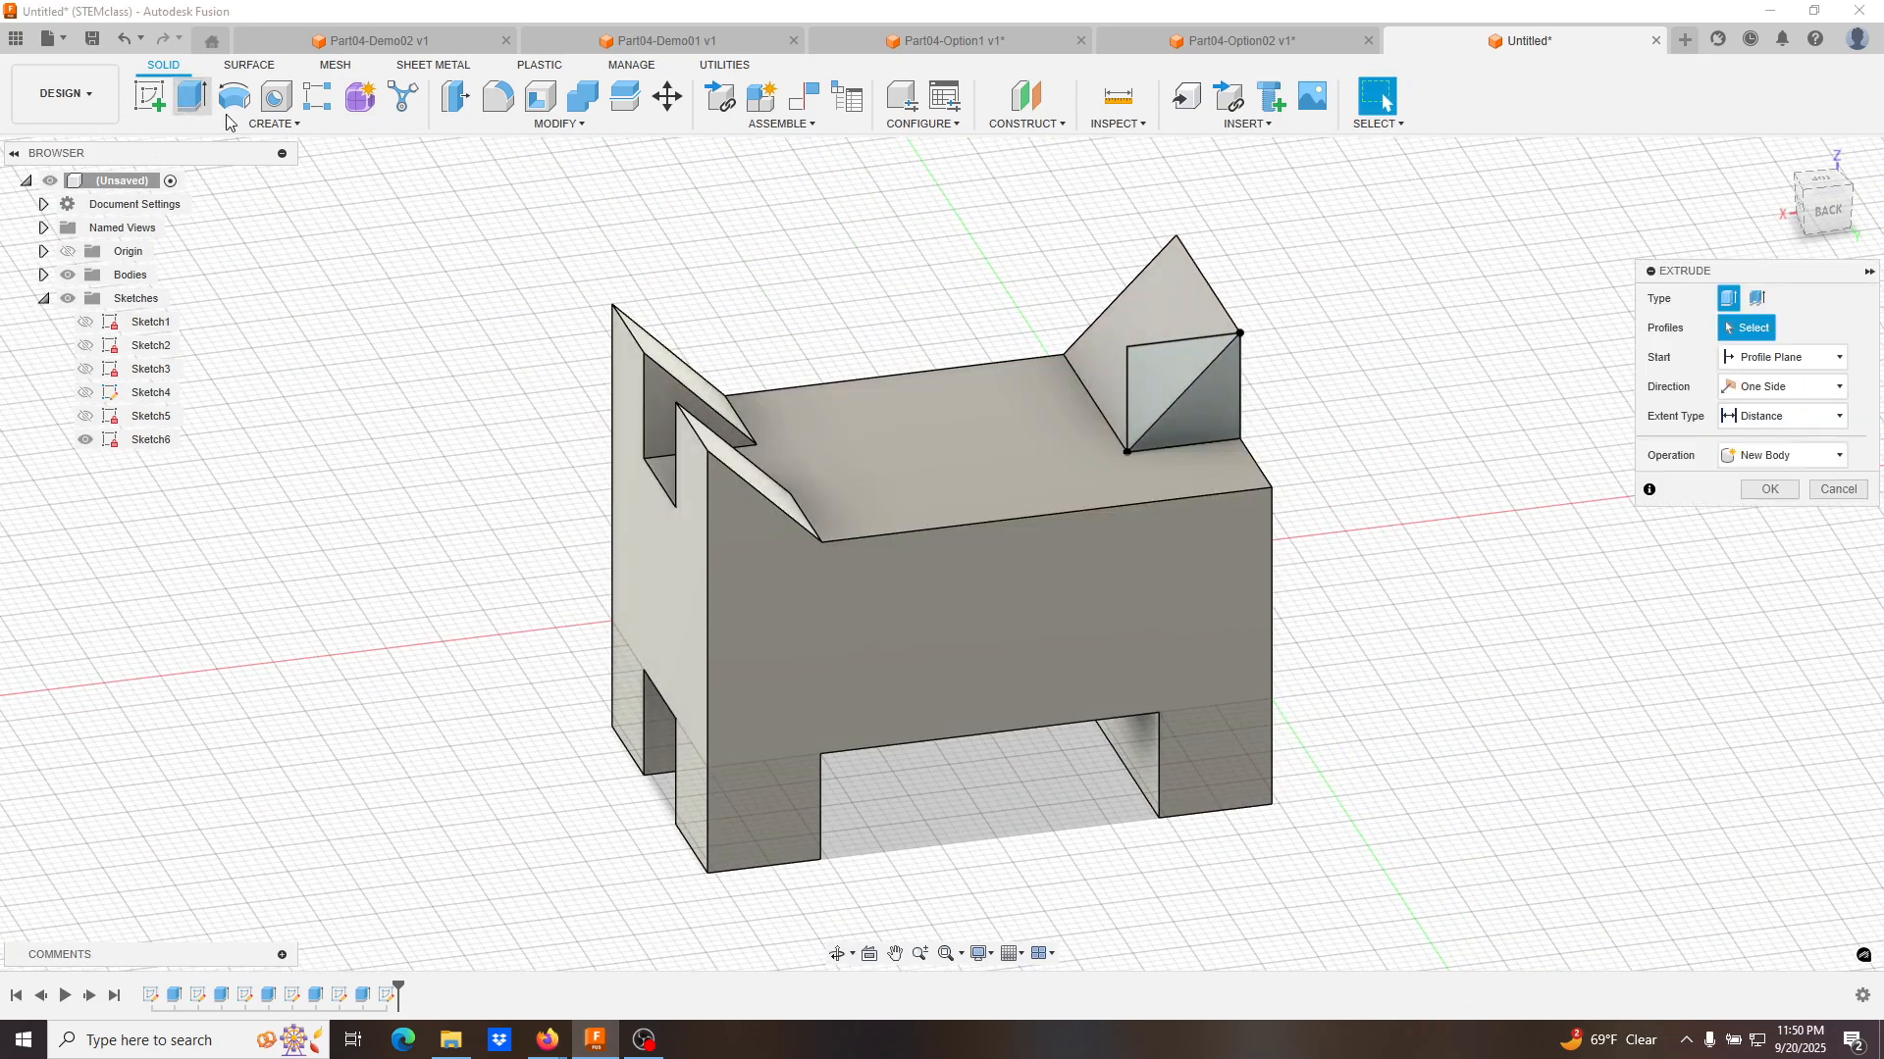
click(1165, 370)
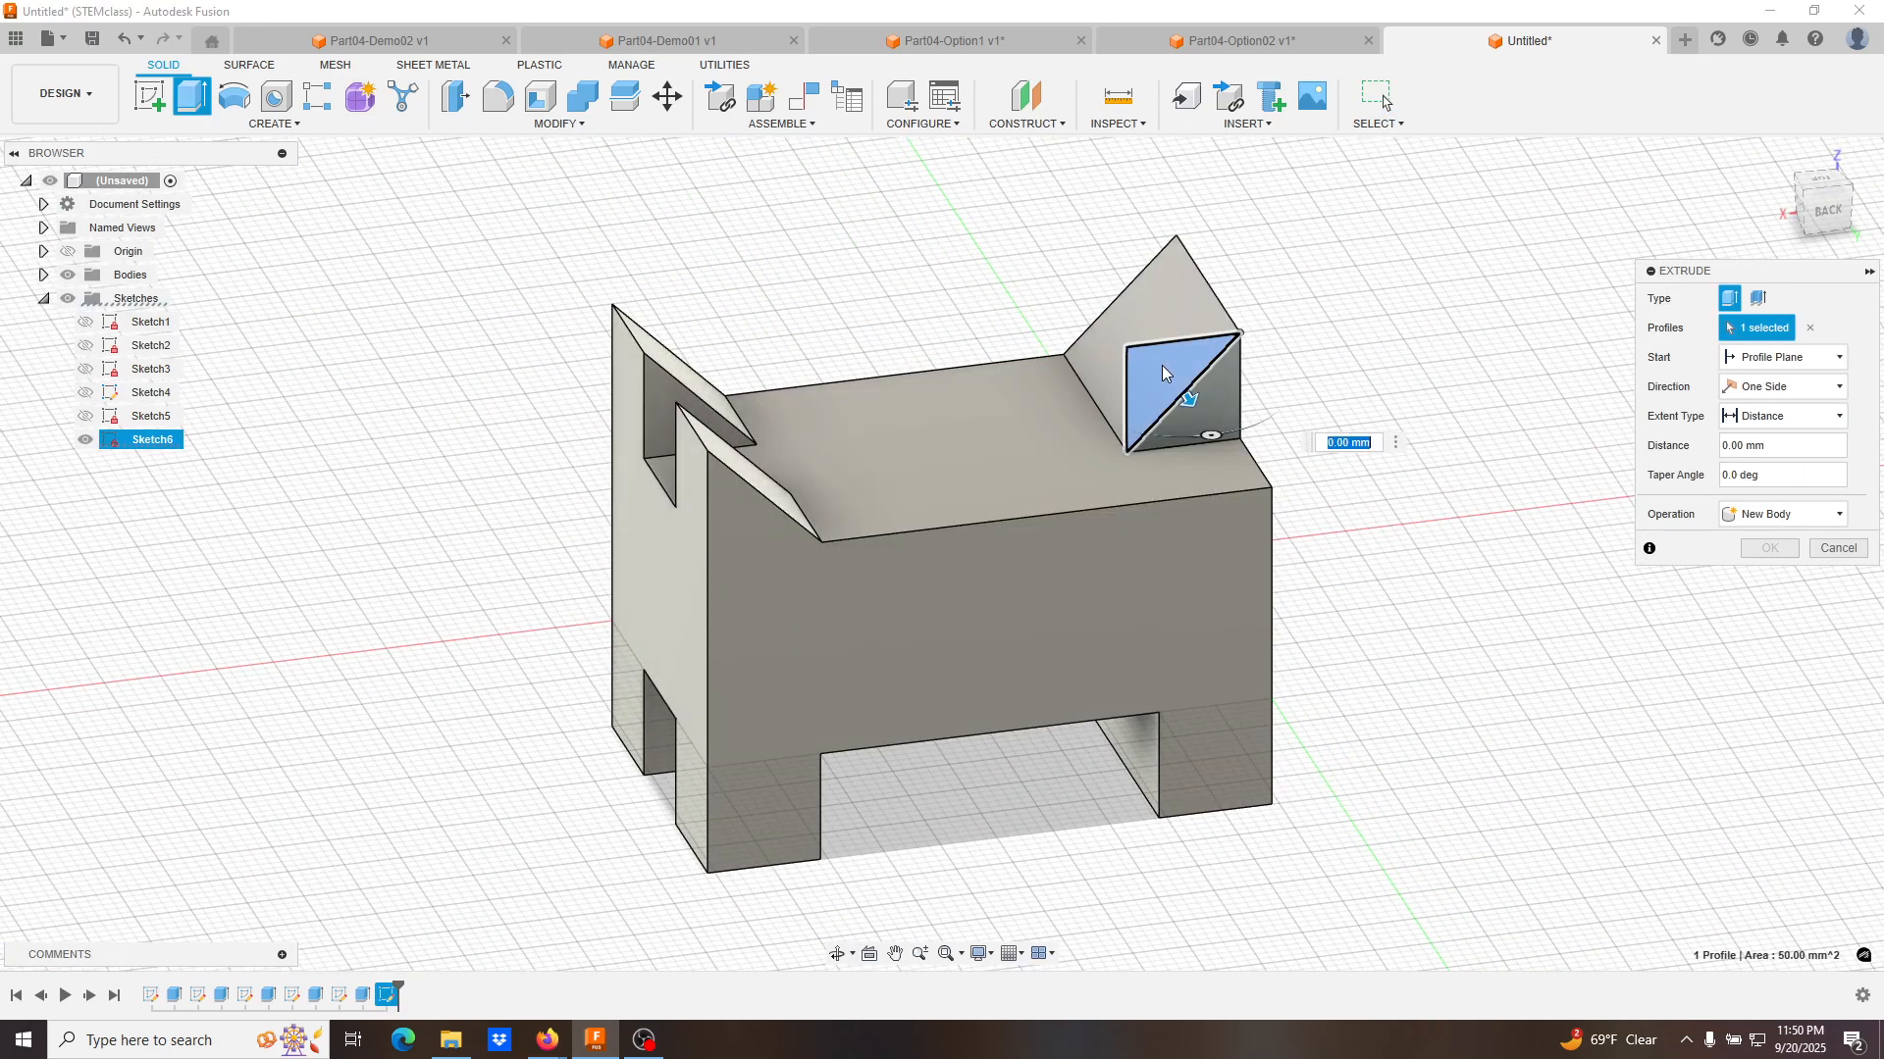
click(1205, 400)
double_click(1787, 447)
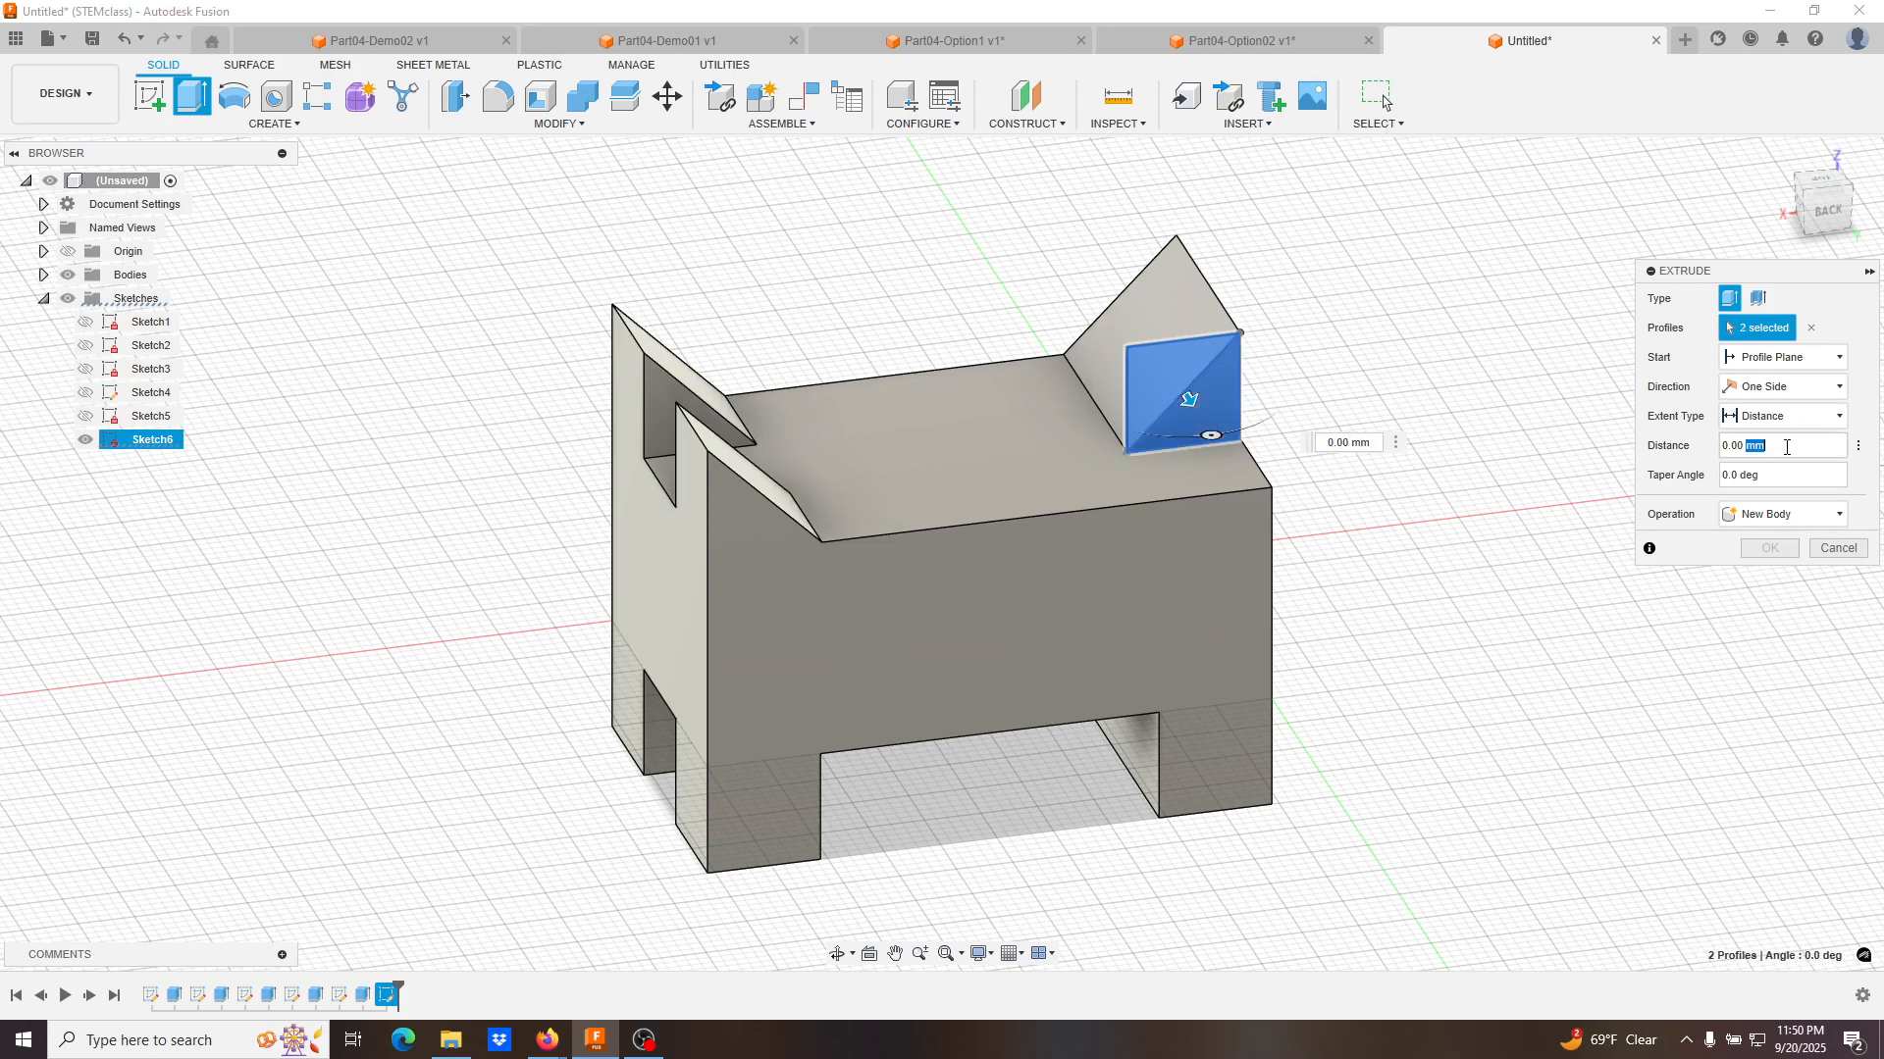
text(1)
key(Return)
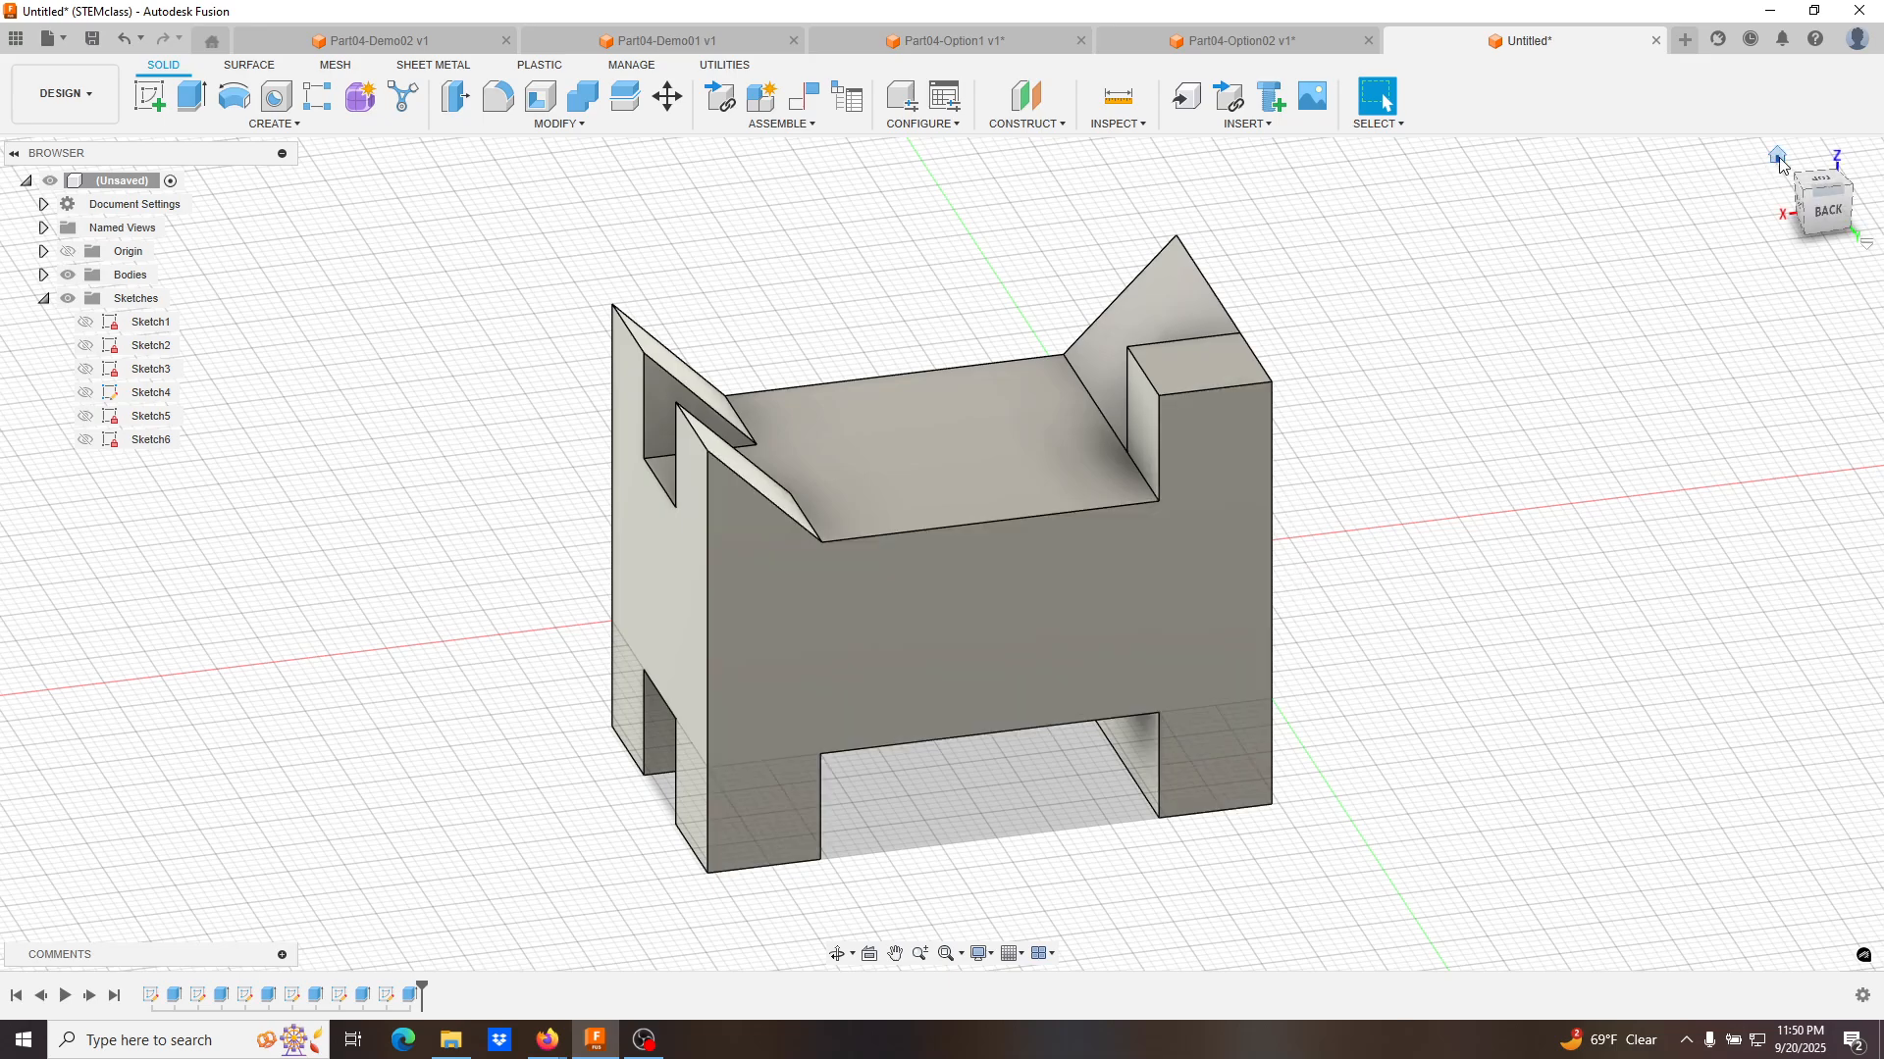
Restore the home view and save the design as Part03-Option3 in the ScreenCaptures_09-20 folder.
click(1779, 159)
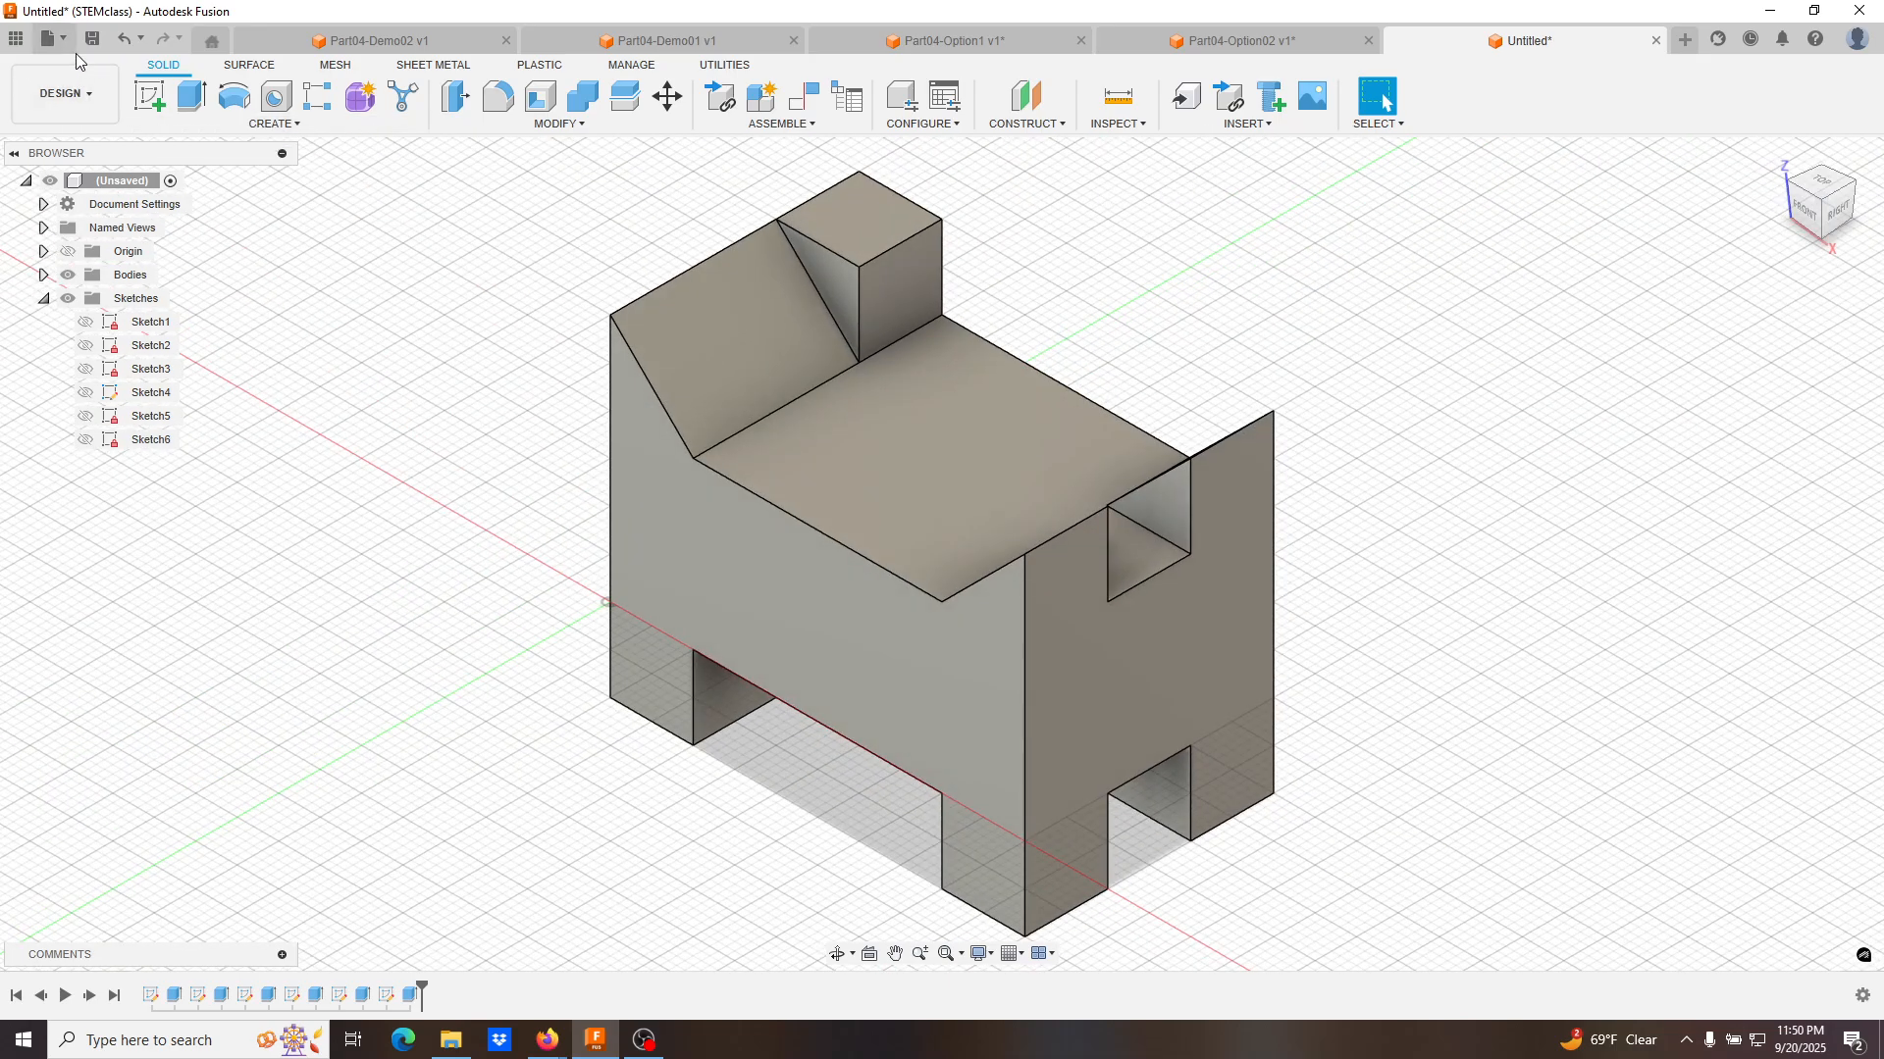
click(91, 43)
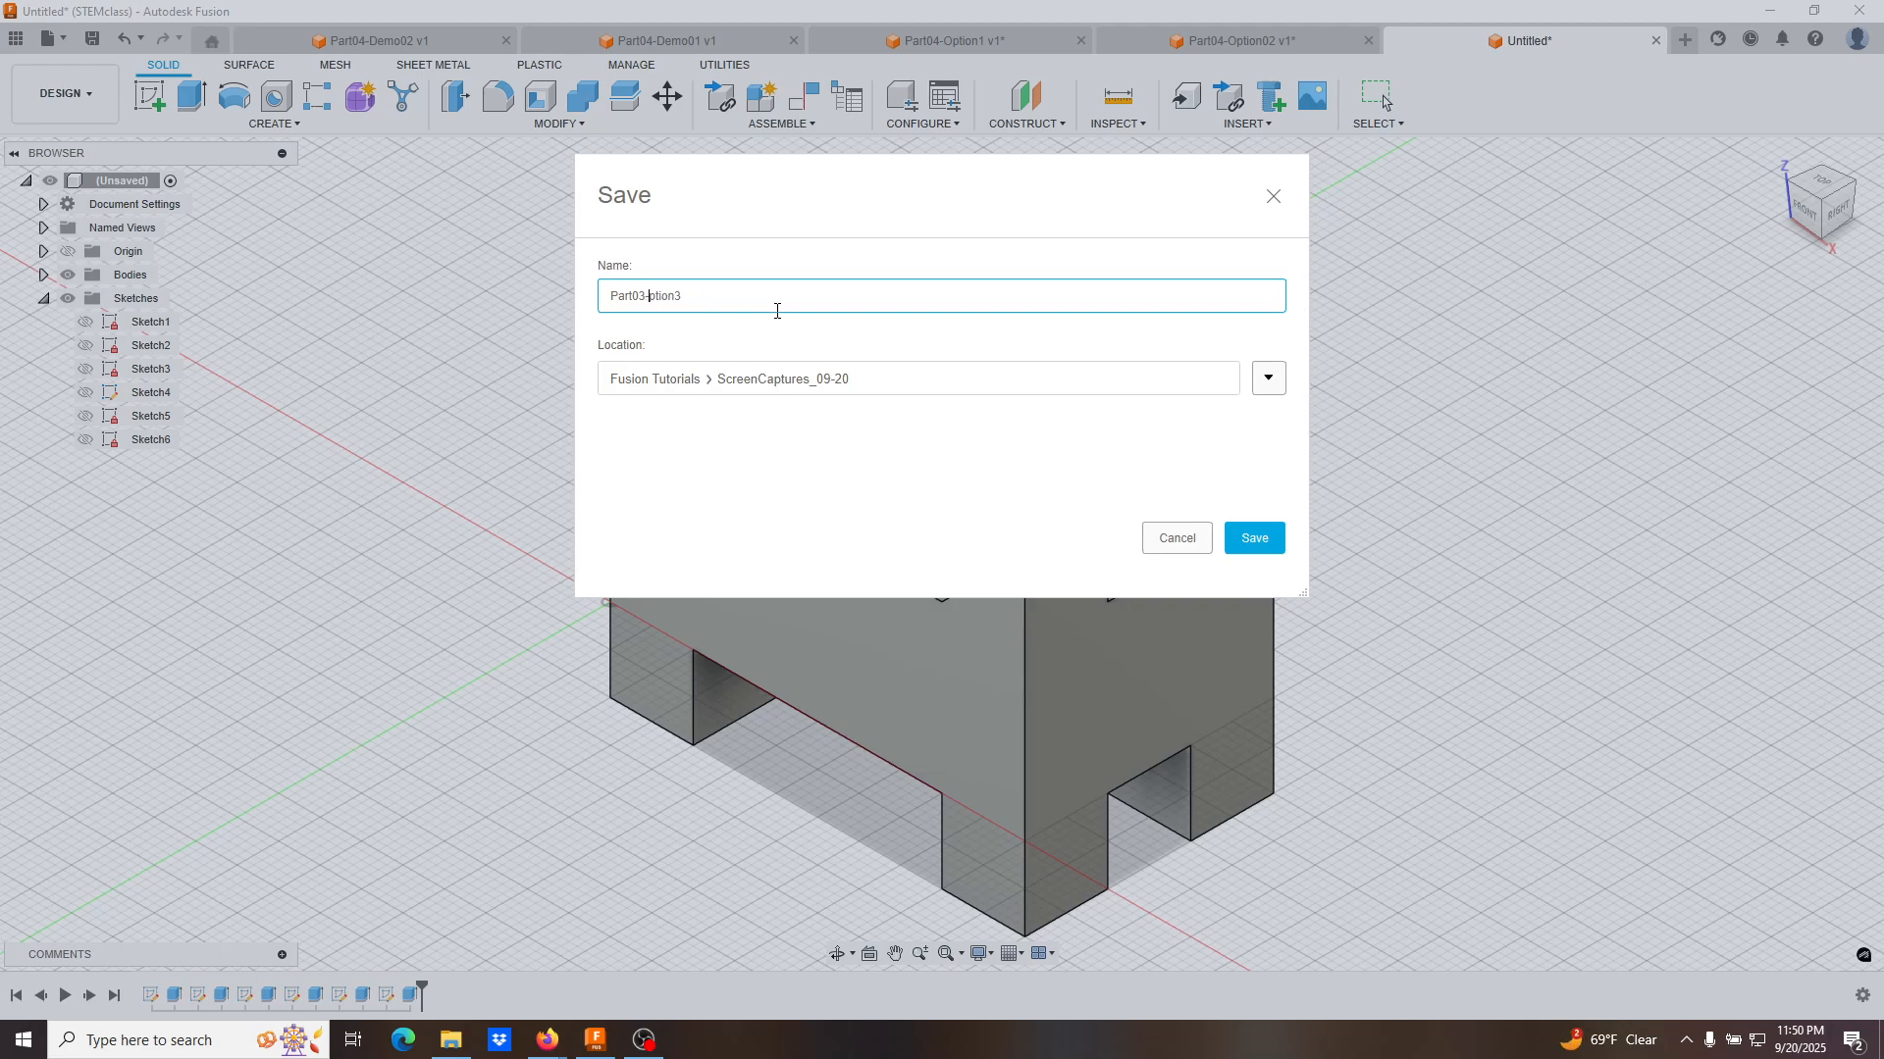
click(1260, 541)
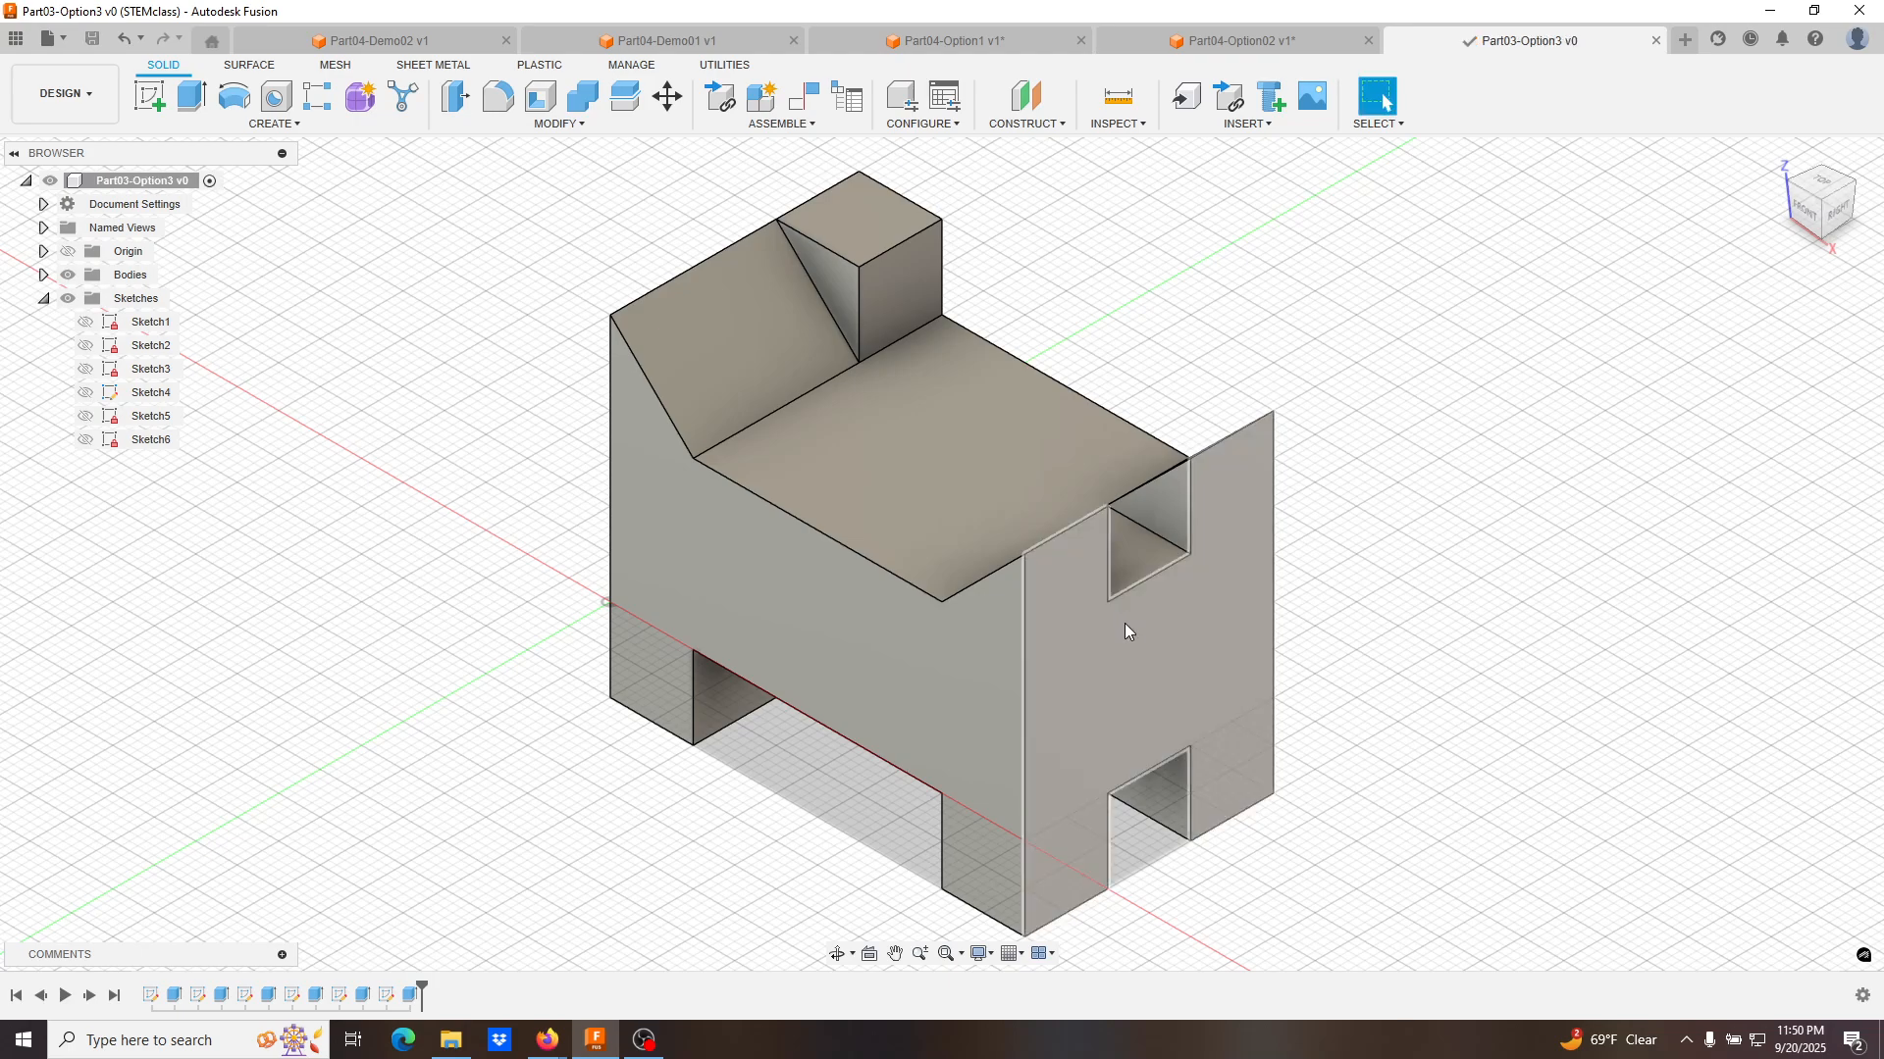
scroll(1123, 610, down, 1)
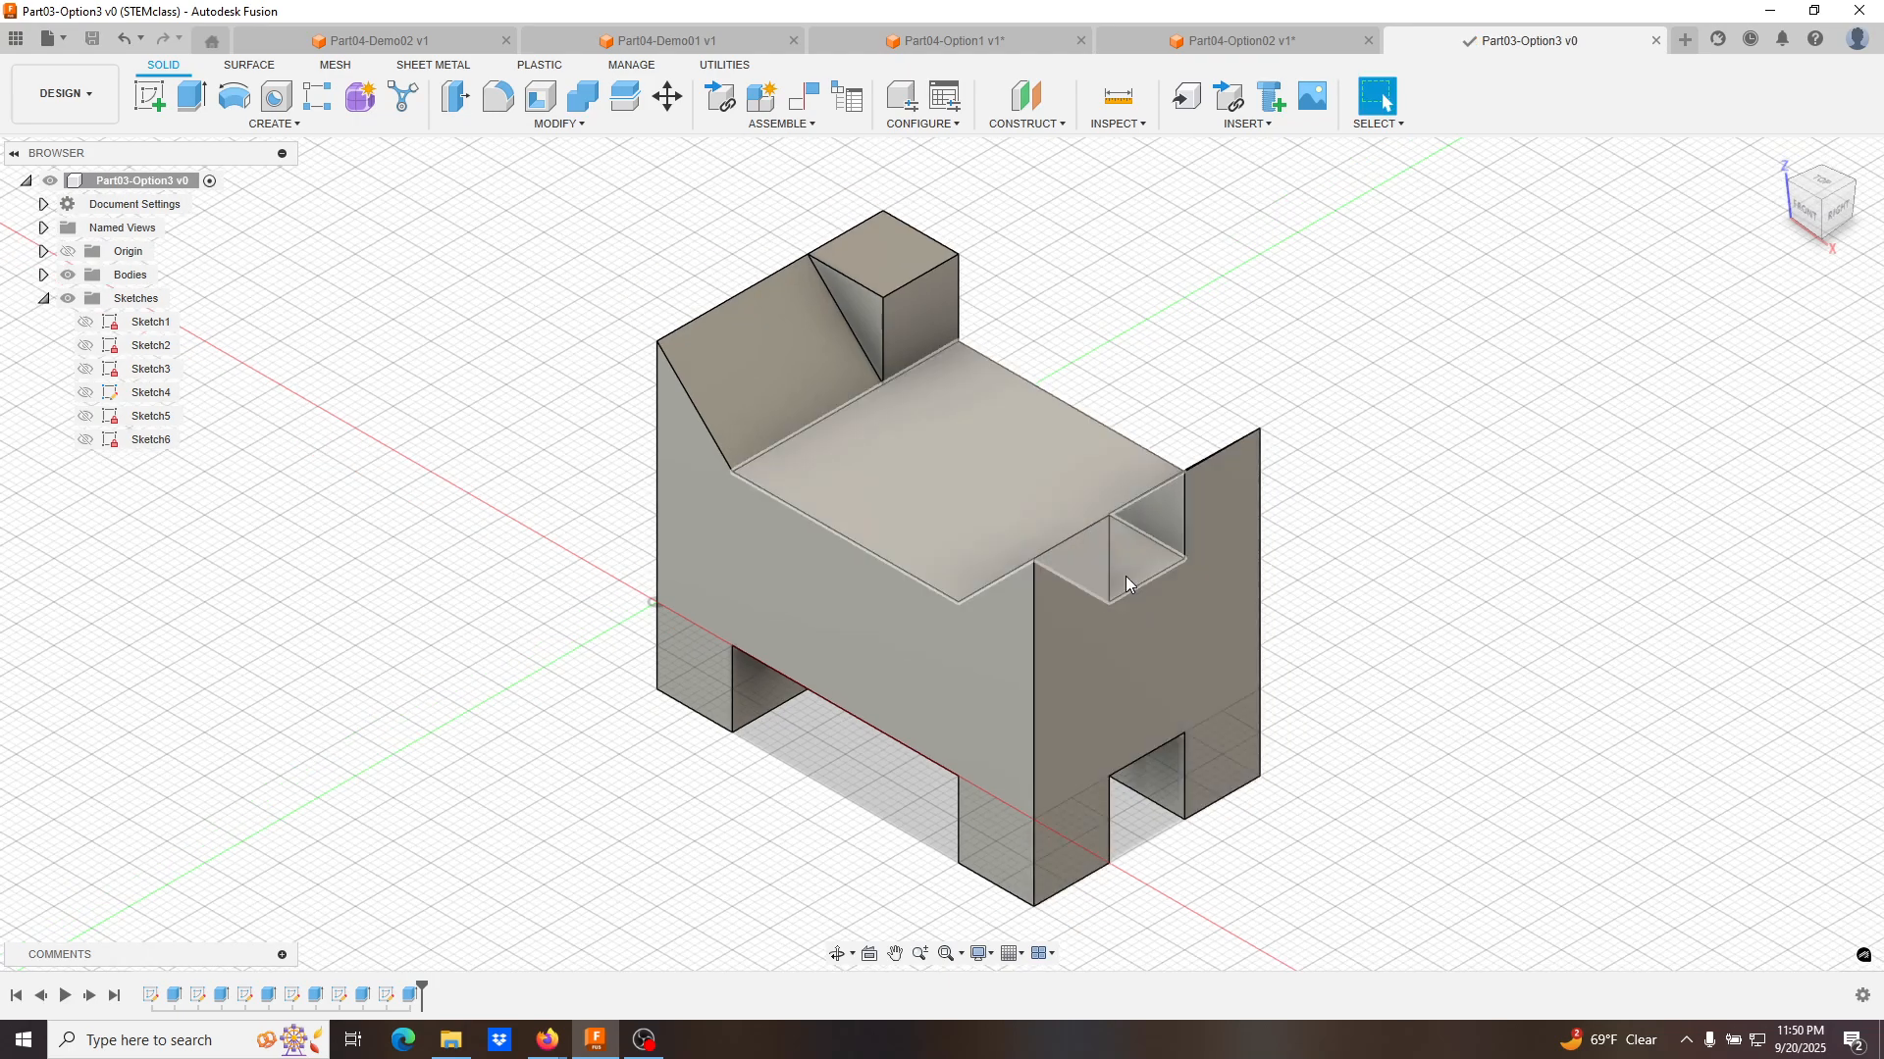